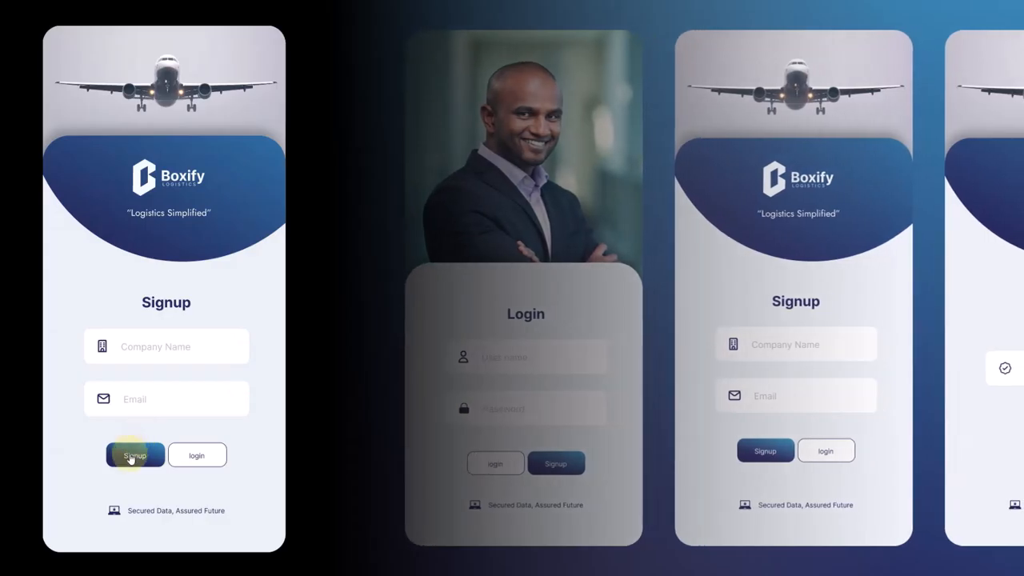
Walk through the Boxify prototype by submitting the Signup screen and then verifying on the Verification screen
left_click(130, 456)
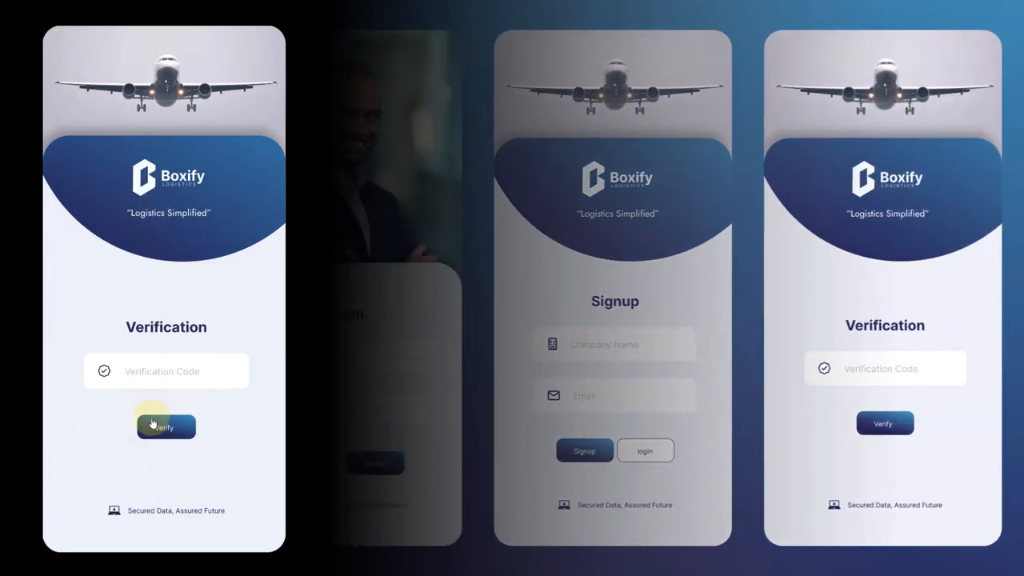
left_click(152, 430)
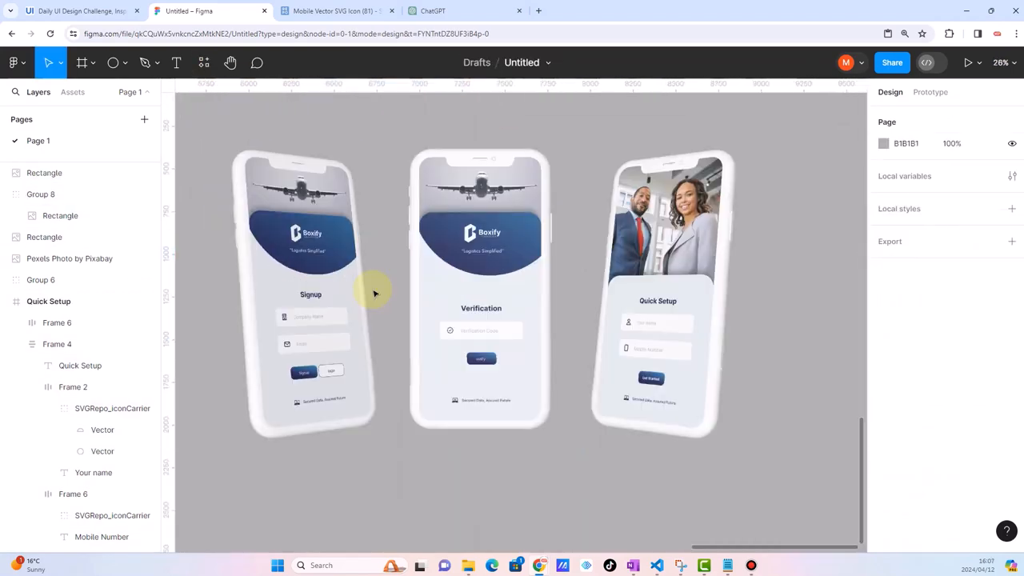
Examine the phone mockups and the Signup, Verification, Quick Setup and Login screens on the Figma canvas
scroll(336, 272, "up", 3)
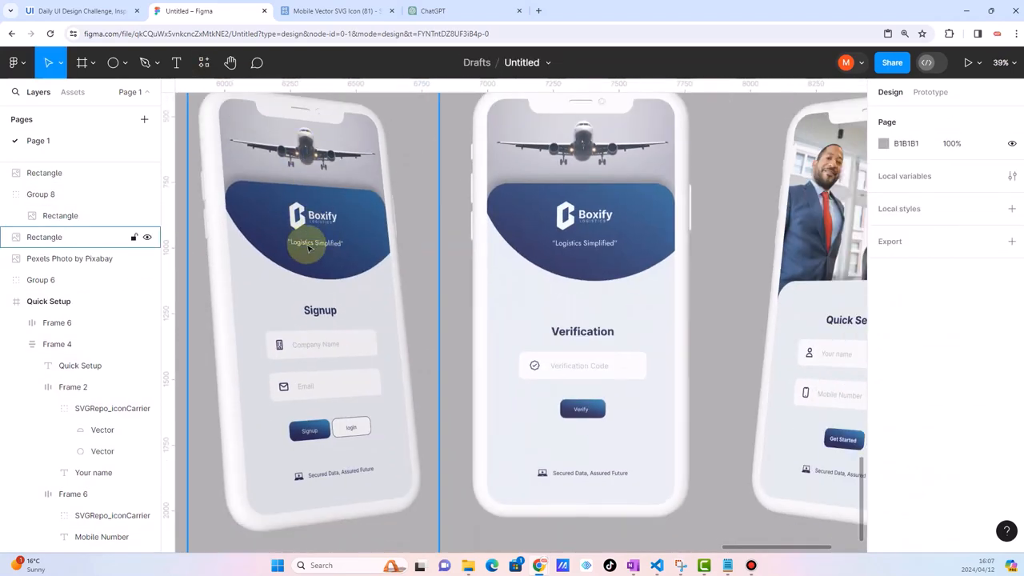
scroll(514, 306, "down", 5)
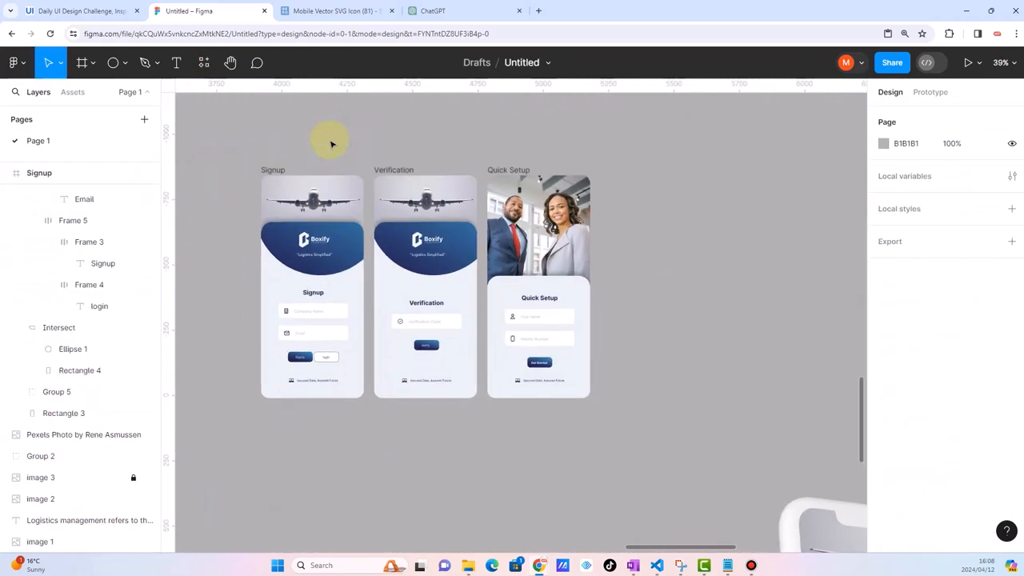
left_click(930, 92)
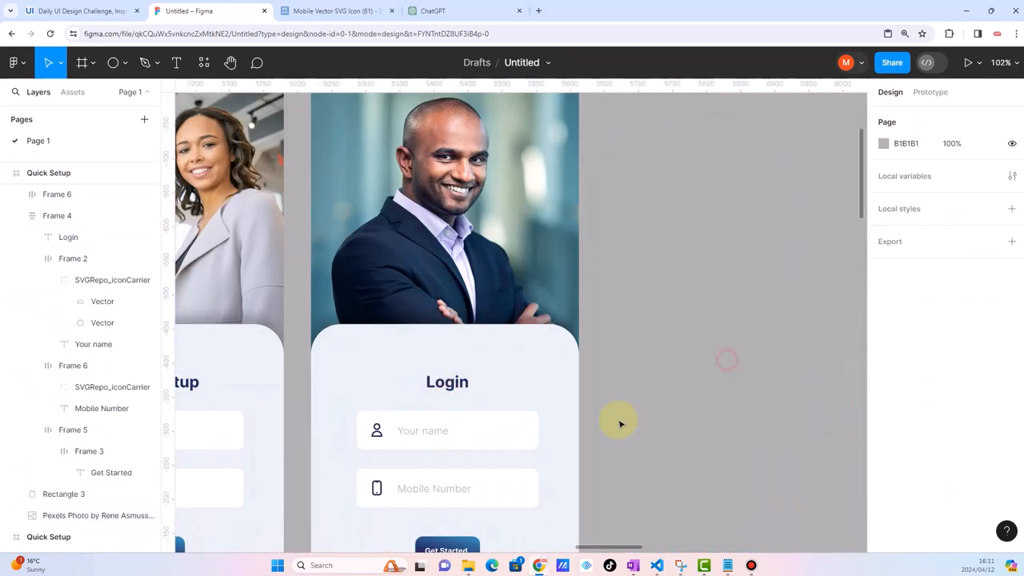
left_click(504, 455)
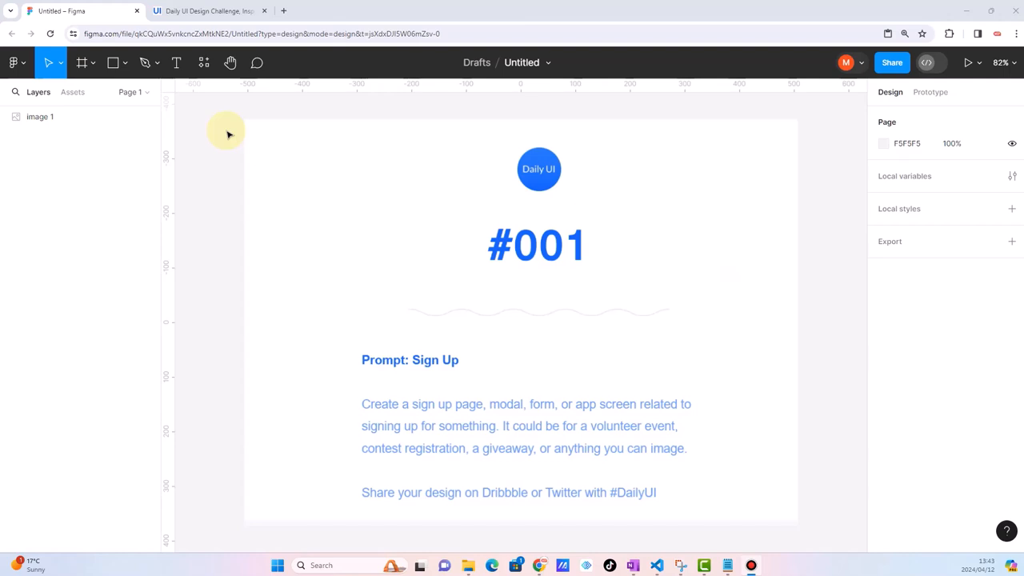
View the Daily UI challenge website and return to the #001 Sign Up prompt in the Figma file
left_click(218, 11)
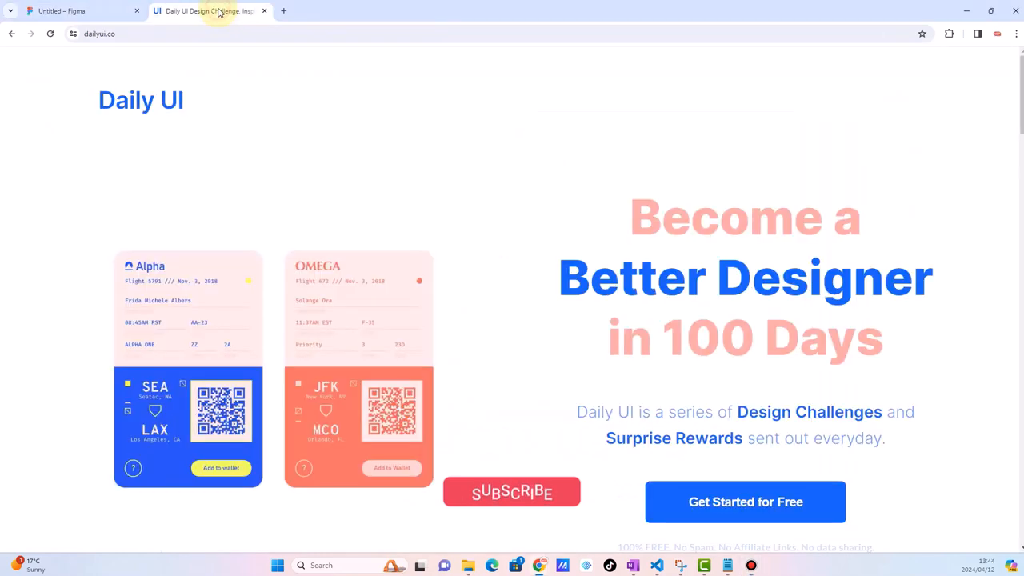
left_click(70, 9)
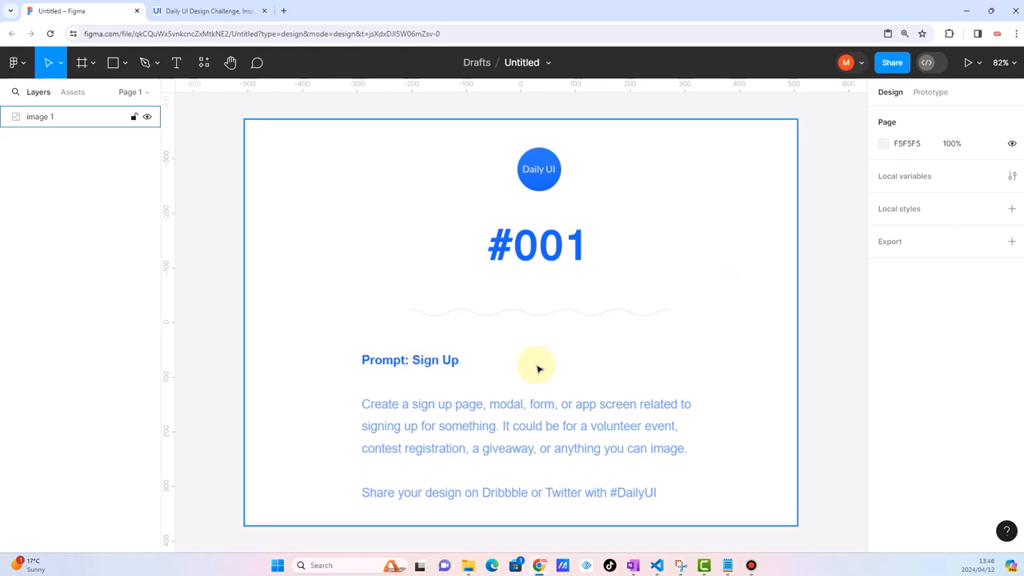
left_click(822, 371)
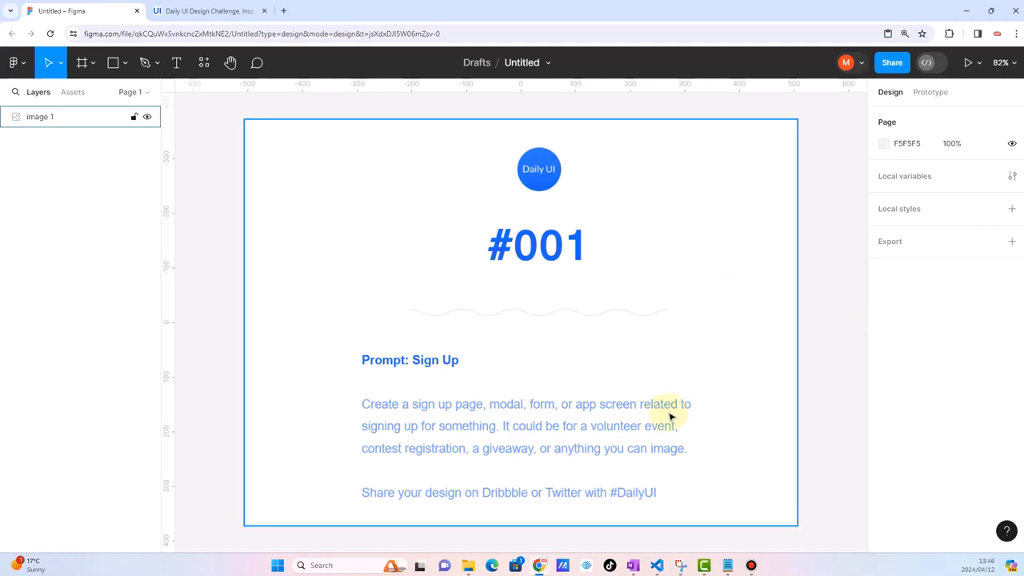
Switch to OneNote's Daily UI 001 page in full-page view and handwrite the heading "Professional" with a double underline
left_click(633, 565)
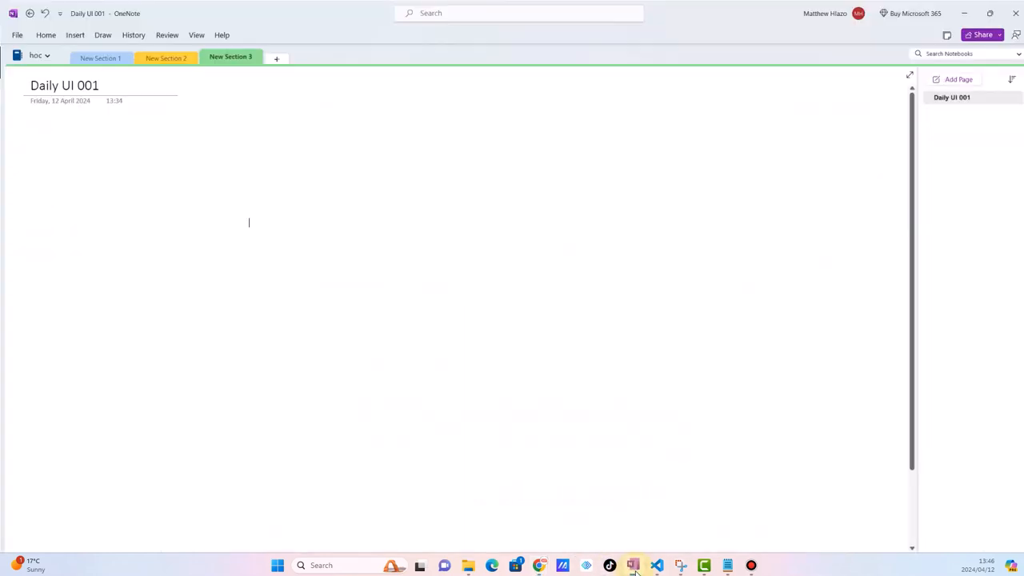
left_click(909, 75)
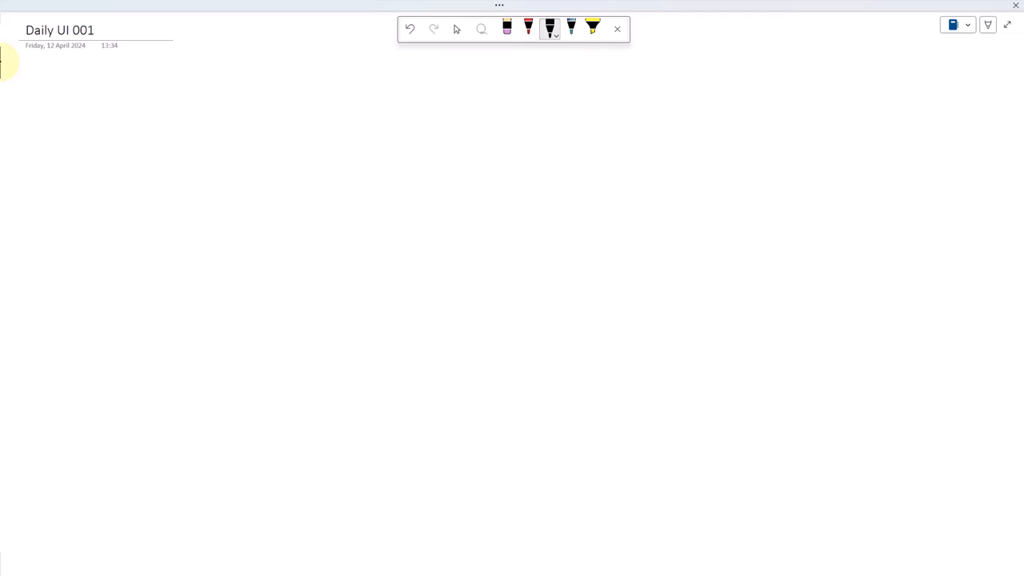
mouse_move(28, 74)
left_mouse_down()
mouse_move(29, 91)
mouse_move(43, 84)
left_mouse_up()
mouse_move(50, 86)
left_mouse_down()
mouse_move(62, 83)
mouse_move(63, 101)
left_mouse_up()
mouse_move(58, 94)
left_mouse_down()
mouse_move(103, 78)
mouse_move(100, 89)
mouse_move(147, 90)
left_mouse_up()
left_click_drag(155, 57, 160, 91)
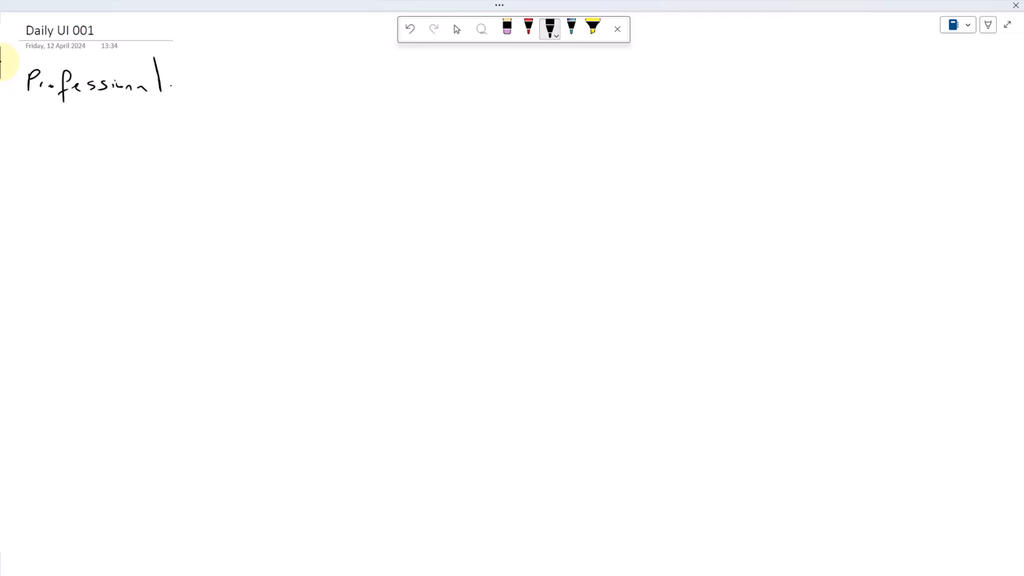
left_click_drag(22, 104, 171, 104)
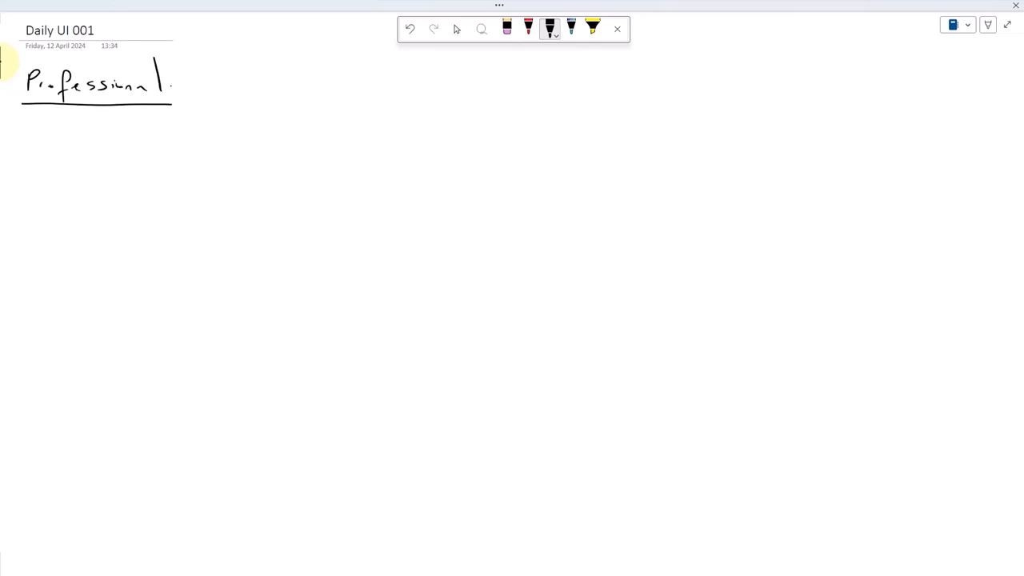
left_click_drag(27, 109, 175, 111)
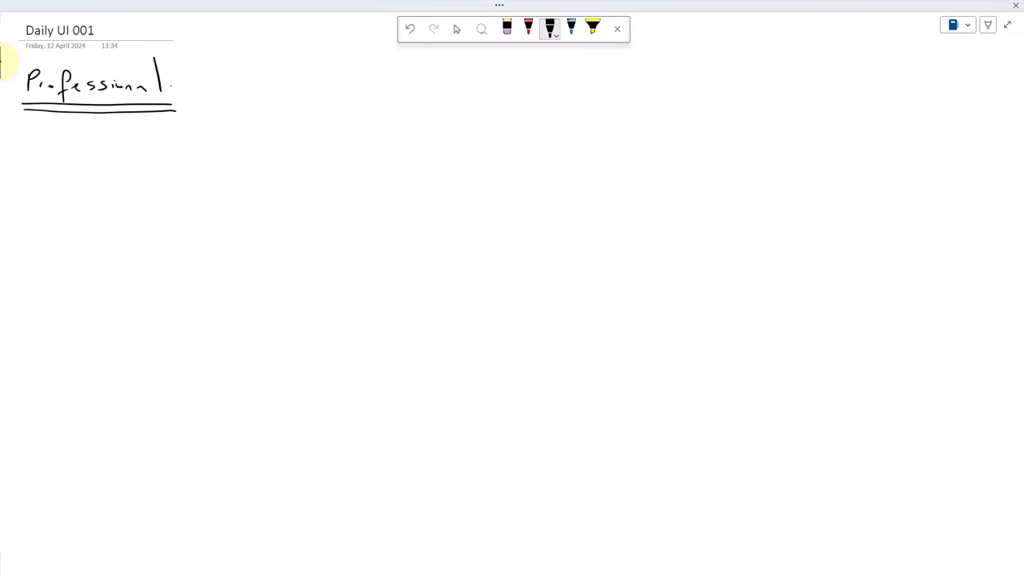
Handwrite a circled number 1 below the heading, followed by "Professionalisms is everything"
left_click_drag(26, 140, 32, 156)
left_click_drag(24, 134, 37, 153)
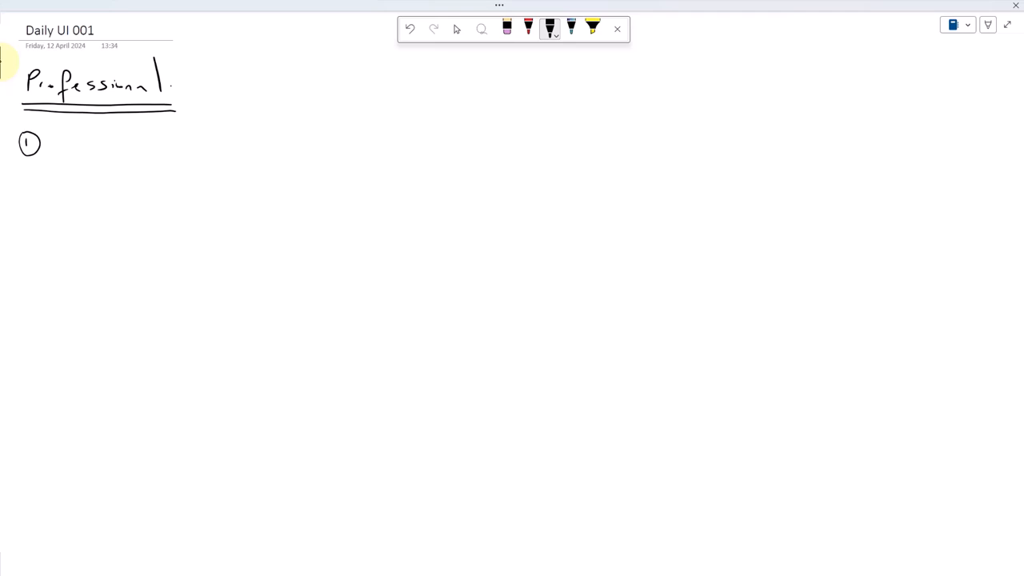
mouse_move(55, 138)
left_mouse_down()
mouse_move(59, 156)
mouse_move(60, 143)
mouse_move(93, 164)
mouse_move(101, 150)
left_mouse_up()
left_click_drag(113, 151, 155, 156)
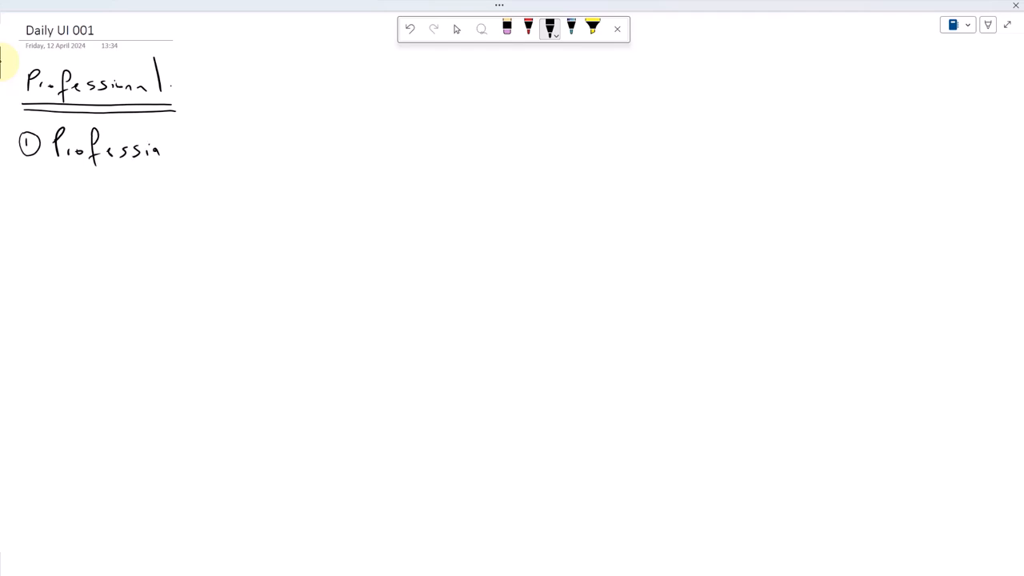
left_click_drag(153, 150, 177, 156)
left_click_drag(189, 125, 193, 156)
left_click(192, 156)
mouse_move(206, 147)
left_mouse_down()
mouse_move(201, 154)
mouse_move(238, 155)
left_mouse_up()
mouse_move(282, 128)
left_mouse_down()
mouse_move(275, 155)
mouse_move(355, 154)
left_mouse_up()
key("ctrl+z")
left_click_drag(361, 149, 354, 164)
left_click_drag(372, 114, 372, 150)
left_click_drag(365, 141, 395, 152)
left_click_drag(400, 133, 401, 152)
left_click_drag(404, 152, 423, 164)
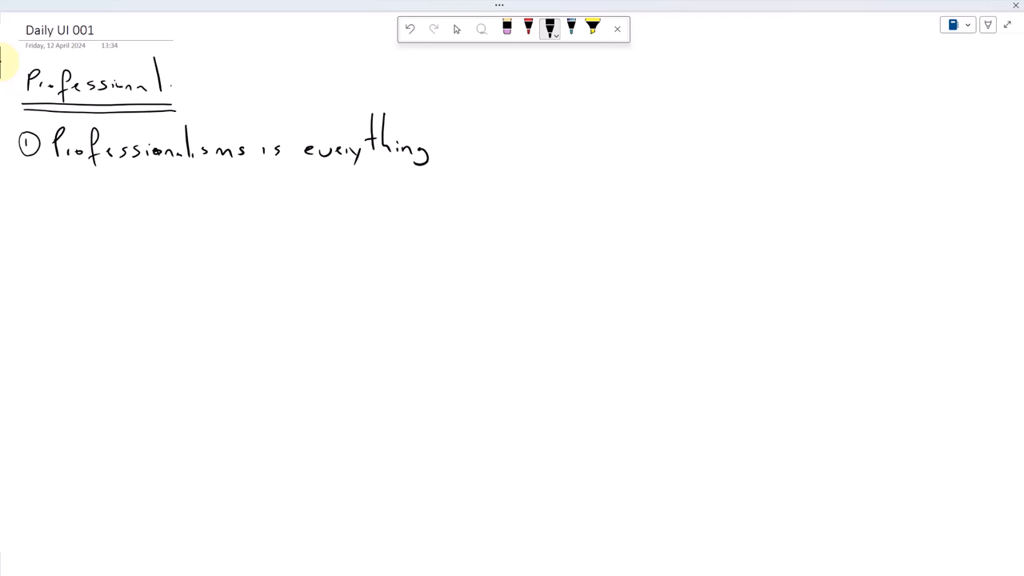
Continue the first point on a second line by handwriting "around the skill/Talent," in black
mouse_move(67, 182)
left_mouse_down()
mouse_move(57, 191)
mouse_move(82, 191)
left_mouse_up()
left_click_drag(86, 187, 113, 190)
left_click_drag(115, 186, 128, 192)
left_click_drag(128, 192, 176, 187)
left_click_drag(180, 168, 197, 192)
left_click_drag(205, 187, 246, 194)
left_click_drag(240, 184, 265, 194)
mouse_move(274, 170)
left_mouse_down()
mouse_move(276, 196)
mouse_move(280, 182)
mouse_move(285, 212)
left_mouse_up()
mouse_move(314, 172)
left_mouse_down()
mouse_move(331, 172)
mouse_move(321, 195)
left_mouse_up()
mouse_move(337, 191)
left_mouse_down()
mouse_move(346, 203)
mouse_move(360, 195)
mouse_move(373, 205)
left_mouse_up()
left_click_drag(383, 170, 384, 203)
left_click_drag(376, 185, 389, 184)
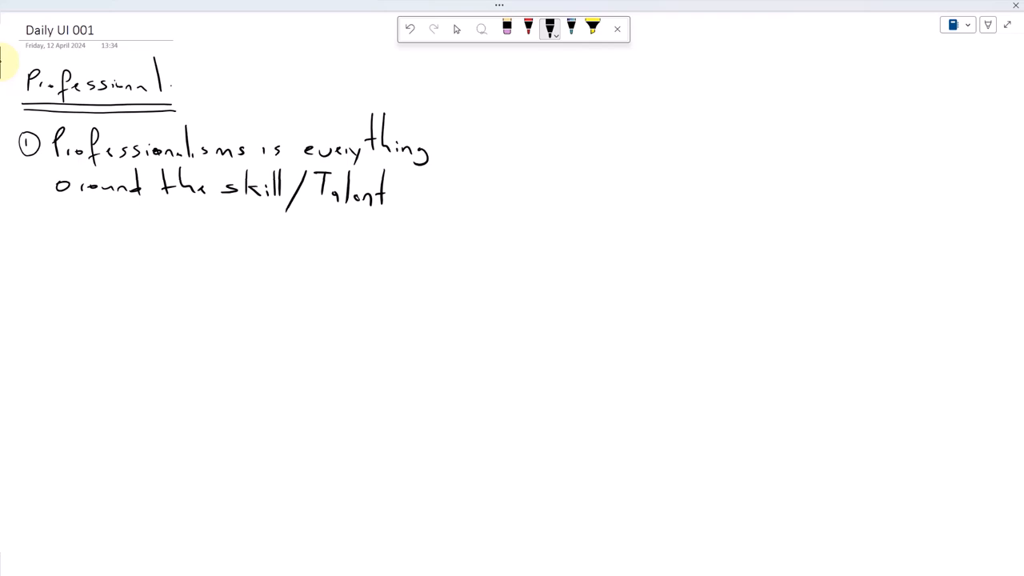
left_click_drag(395, 196, 391, 206)
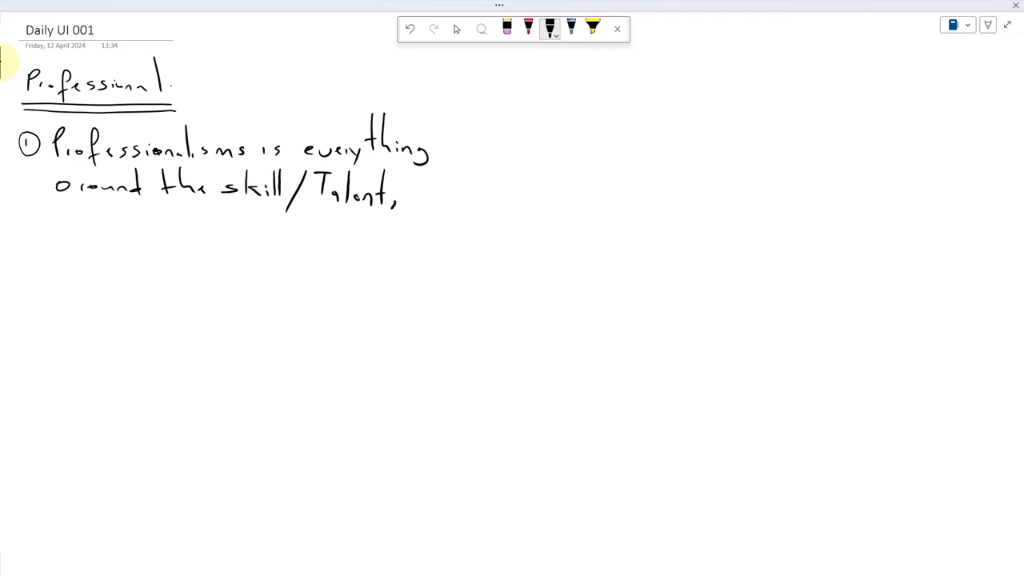
Handwrite "But no the skill" in red to continue the first point
left_click(528, 29)
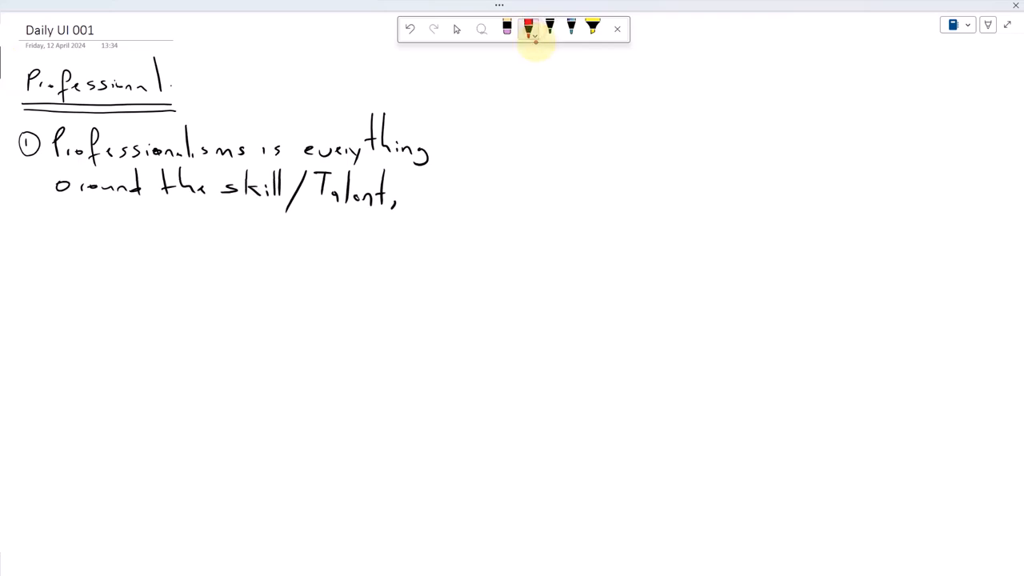
left_click(528, 30)
left_click_drag(410, 183, 409, 203)
mouse_move(408, 183)
left_mouse_down()
mouse_move(426, 201)
mouse_move(409, 203)
mouse_move(456, 206)
left_mouse_up()
left_click_drag(446, 190, 464, 189)
left_click(529, 30)
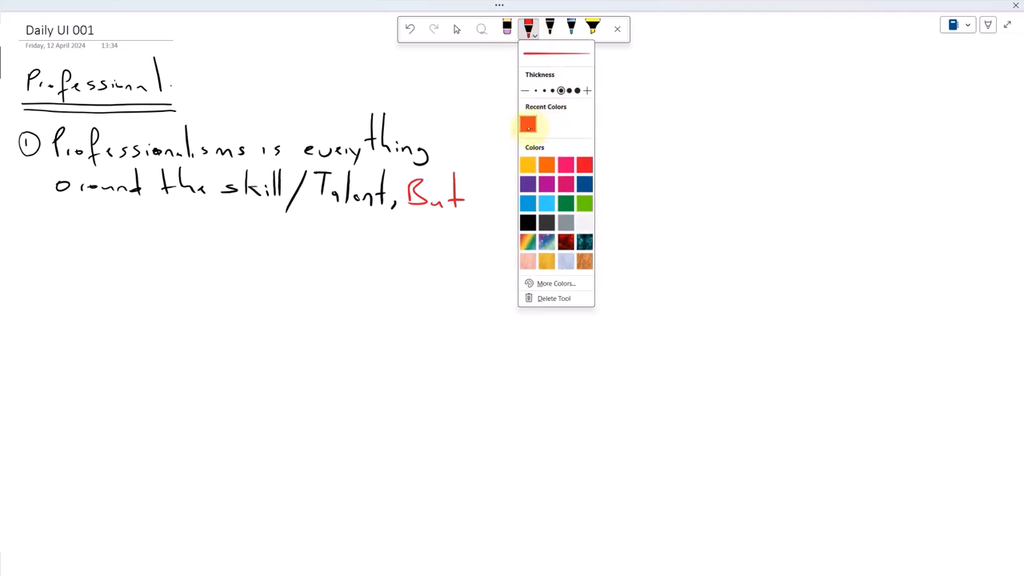
left_click_drag(46, 221, 106, 233)
left_click_drag(95, 224, 133, 233)
left_click_drag(142, 232, 212, 235)
left_click_drag(225, 229, 236, 235)
left_click_drag(244, 208, 244, 241)
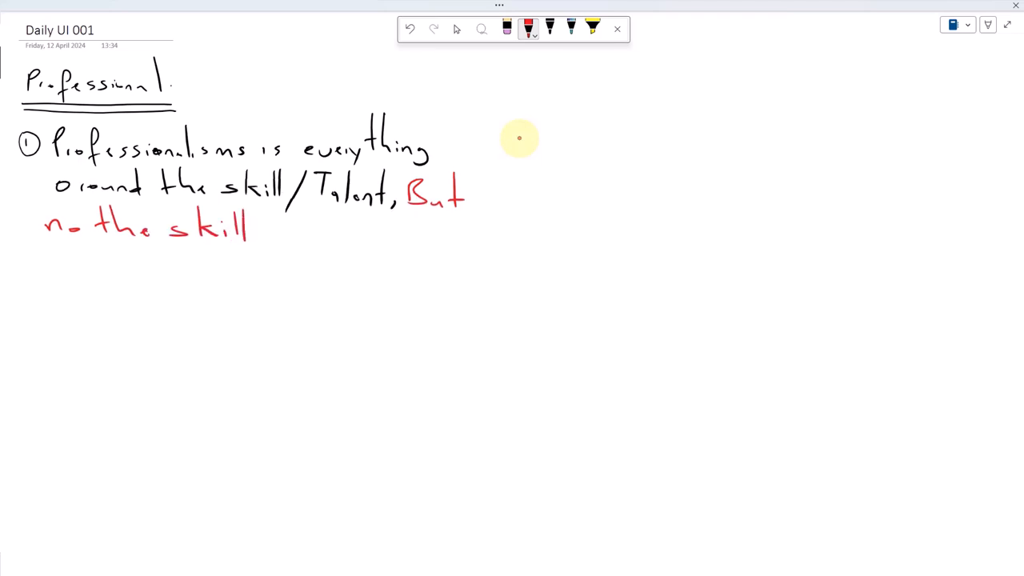
Change the pen colour to black and handwrite "(Good Character)" after the red text
left_click(530, 32)
left_click(524, 222)
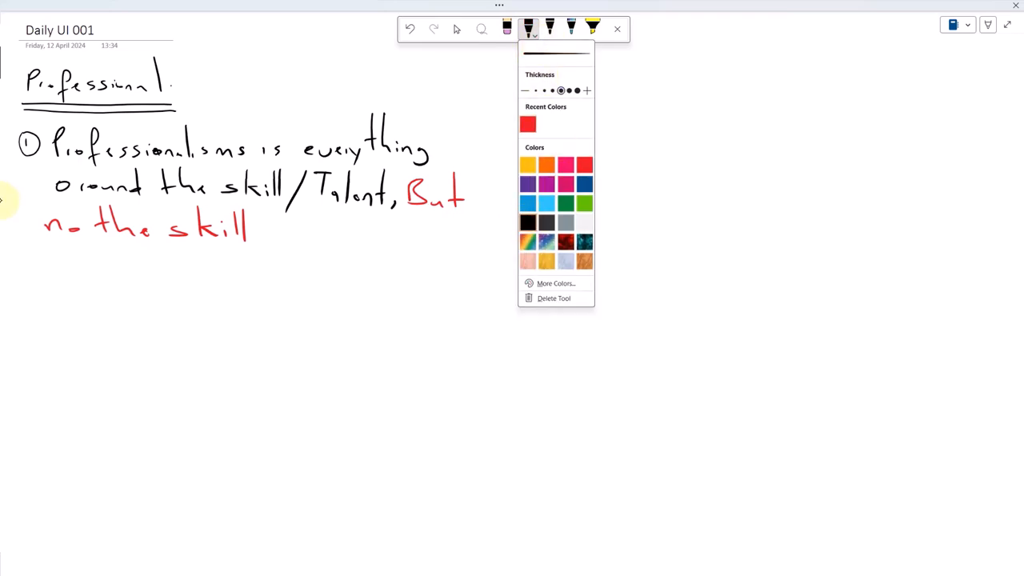
left_click(468, 116)
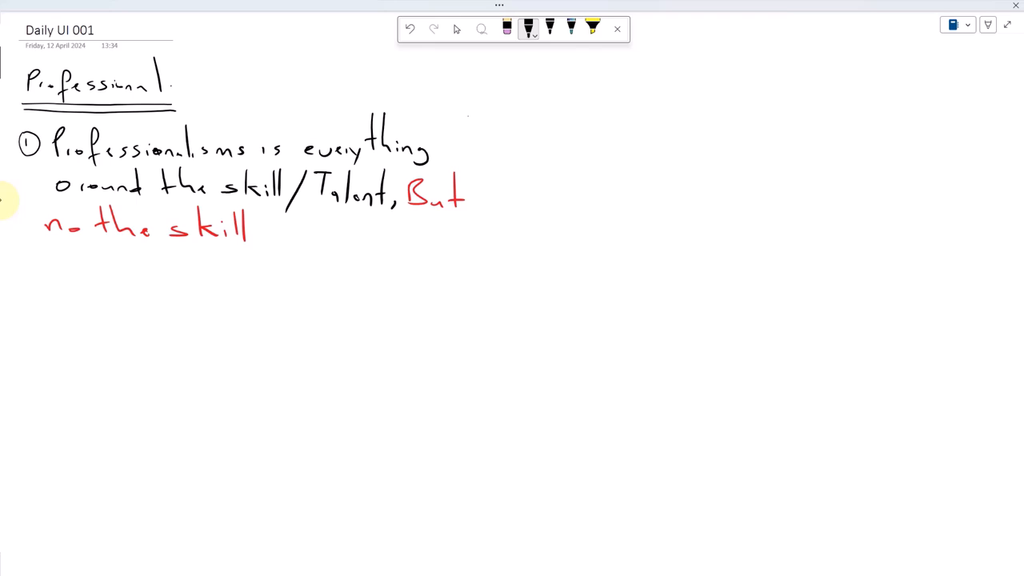
left_click_drag(285, 214, 284, 265)
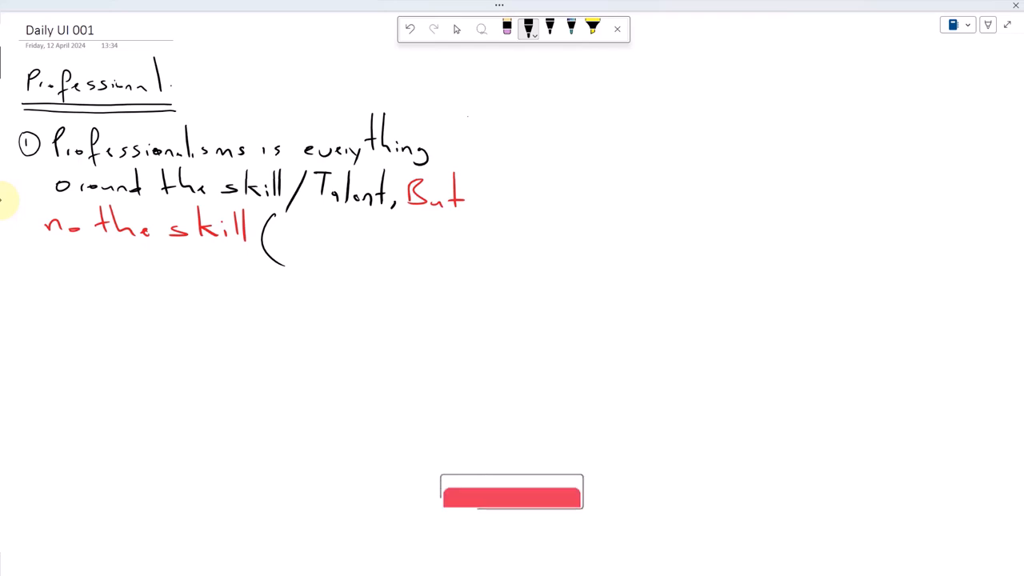
left_click_drag(298, 220, 286, 246)
left_click_drag(303, 243, 313, 244)
mouse_move(318, 243)
left_mouse_down()
mouse_move(336, 227)
mouse_move(340, 254)
mouse_move(357, 238)
mouse_move(397, 254)
left_mouse_up()
left_click_drag(405, 248, 431, 254)
left_click_drag(436, 251, 443, 252)
mouse_move(456, 207)
left_mouse_down()
mouse_move(457, 250)
mouse_move(473, 246)
mouse_move(462, 231)
mouse_move(480, 241)
left_mouse_up()
left_click_drag(485, 212, 490, 263)
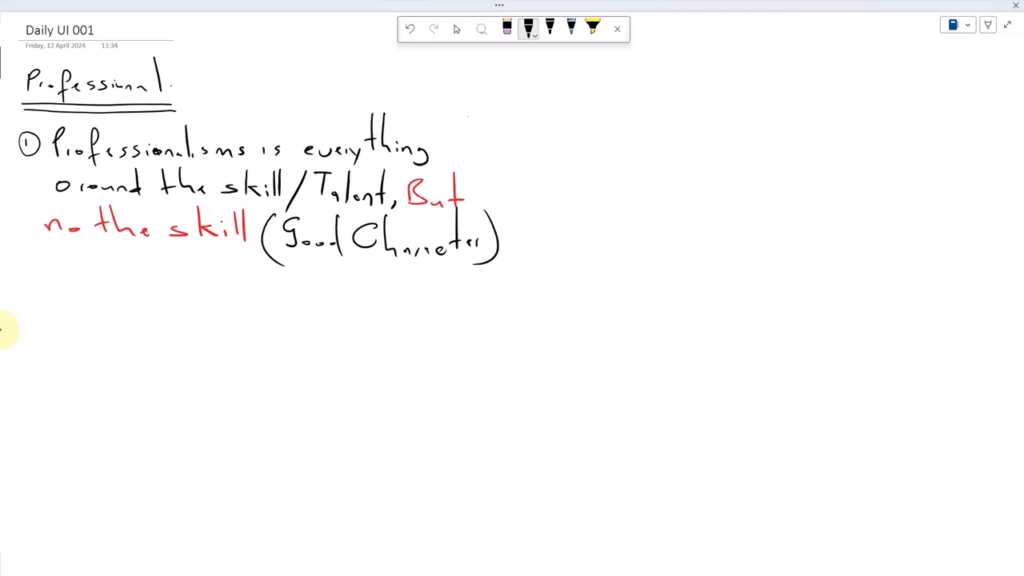
Draw an arrow from "(Good Character)" to a list below it and handwrite the items "(a) Care" and "(2) Understanding"
mouse_move(81, 289)
left_mouse_down()
mouse_move(87, 304)
mouse_move(62, 309)
left_mouse_up()
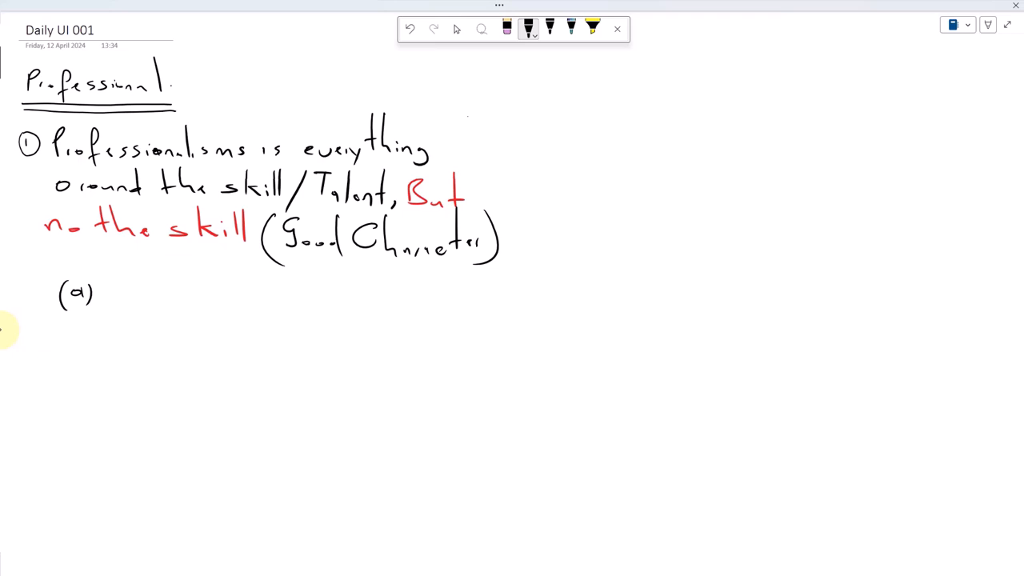
left_click_drag(262, 248, 68, 259)
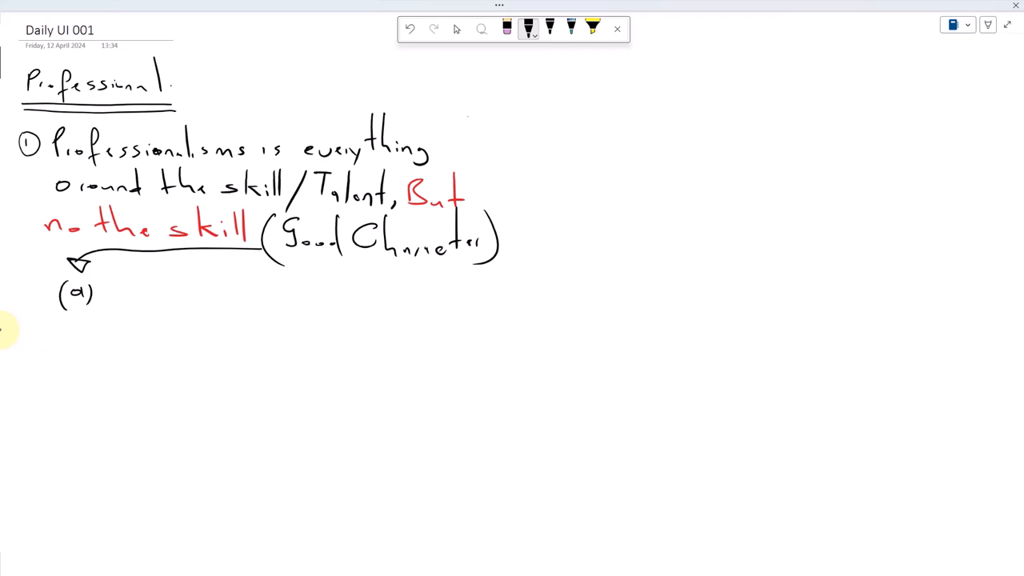
mouse_move(135, 277)
left_mouse_down()
mouse_move(113, 283)
mouse_move(134, 303)
mouse_move(181, 302)
left_mouse_up()
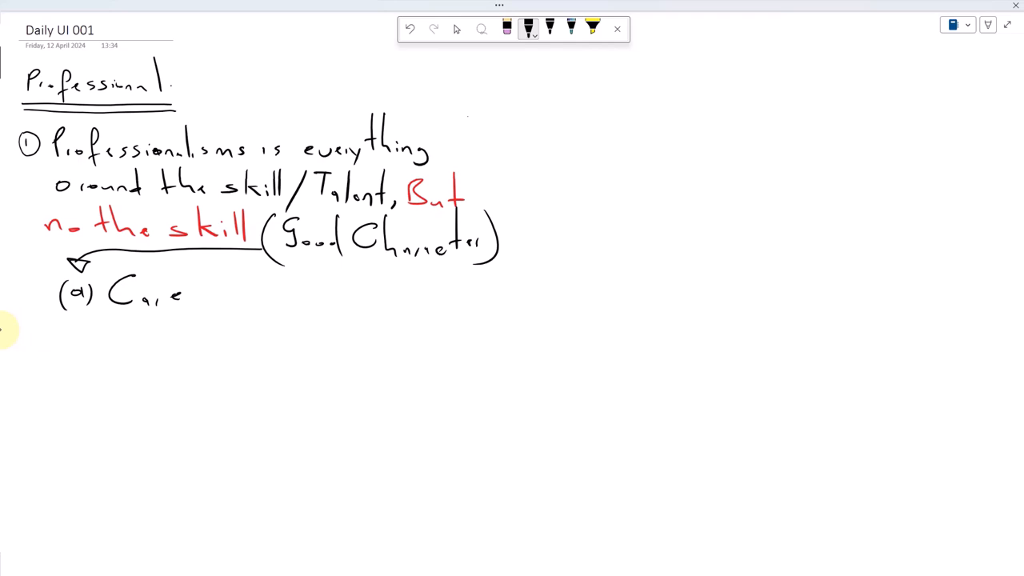
mouse_move(72, 332)
left_mouse_down()
mouse_move(66, 347)
mouse_move(85, 350)
mouse_move(128, 319)
mouse_move(149, 351)
mouse_move(167, 320)
mouse_move(180, 348)
mouse_move(190, 340)
mouse_move(196, 349)
left_mouse_up()
mouse_move(216, 309)
left_mouse_down()
mouse_move(214, 349)
mouse_move(243, 350)
mouse_move(256, 313)
mouse_move(270, 350)
mouse_move(286, 349)
mouse_move(292, 365)
left_mouse_up()
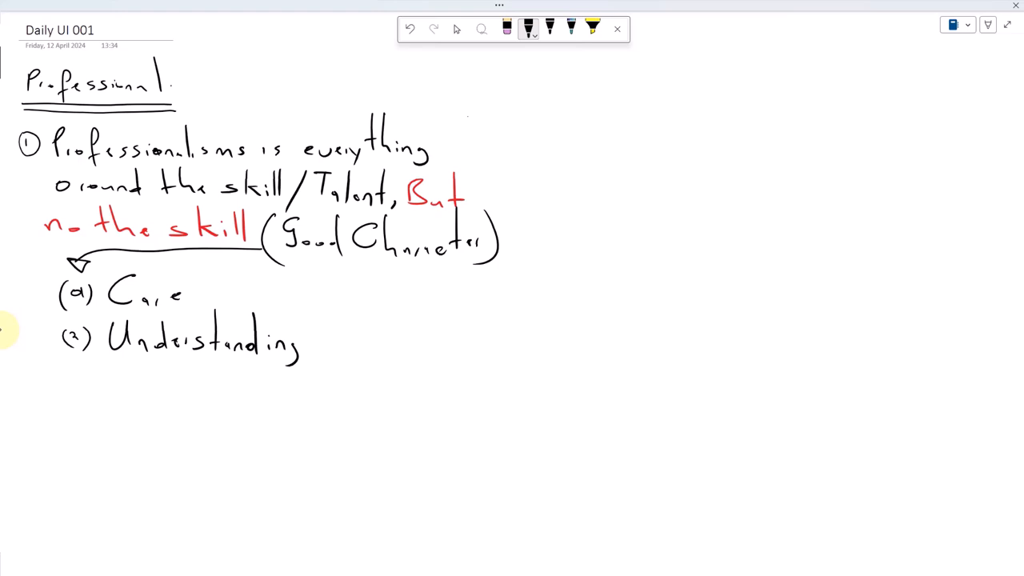
Sketch beside the notes the word "skill" with a wavy arrow rising through a ground line, plus a flower, sun and cloud
mouse_move(749, 539)
left_mouse_down()
mouse_move(739, 549)
mouse_move(781, 554)
left_mouse_up()
mouse_move(789, 534)
left_mouse_down()
mouse_move(768, 518)
mouse_move(770, 420)
mouse_move(783, 411)
mouse_move(770, 167)
left_mouse_up()
left_click_drag(734, 196, 932, 207)
mouse_move(920, 72)
left_mouse_down()
mouse_move(894, 87)
mouse_move(920, 74)
mouse_move(867, 81)
mouse_move(892, 105)
left_mouse_up()
mouse_move(927, 94)
left_mouse_down()
mouse_move(931, 108)
mouse_move(946, 104)
left_mouse_up()
mouse_move(816, 152)
left_mouse_down()
mouse_move(804, 169)
mouse_move(822, 151)
mouse_move(813, 203)
mouse_move(845, 183)
mouse_move(836, 192)
mouse_move(778, 180)
mouse_move(811, 194)
left_mouse_up()
mouse_move(764, 79)
left_mouse_down()
mouse_move(838, 62)
mouse_move(843, 83)
left_mouse_up()
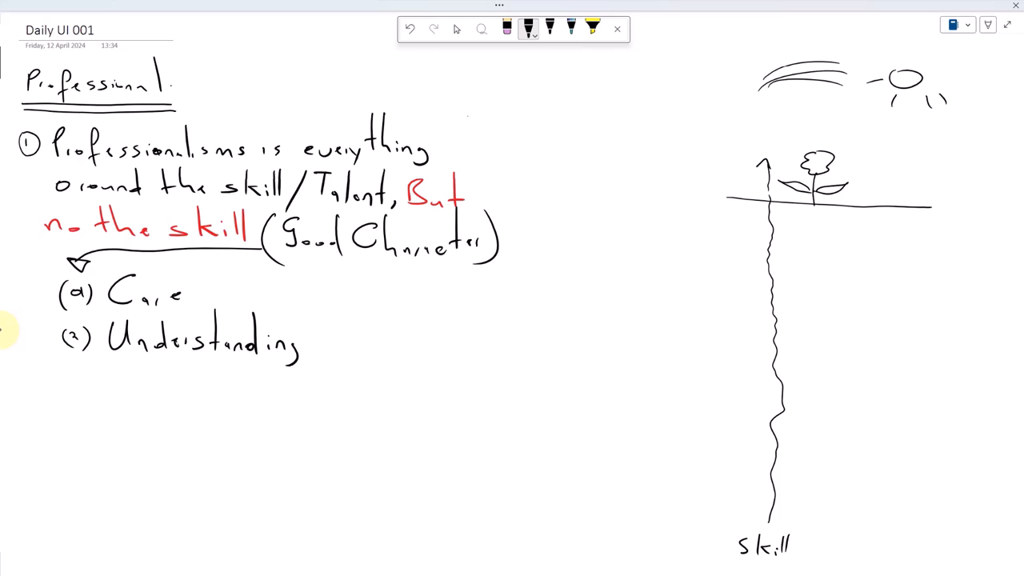
Extend the flower sketch with surface roots, a long deep root, a box around "skill" and a flower centre
left_click_drag(760, 197, 872, 208)
mouse_move(810, 209)
left_mouse_down()
mouse_move(812, 534)
mouse_move(801, 555)
mouse_move(824, 541)
left_mouse_up()
left_click_drag(803, 493, 823, 487)
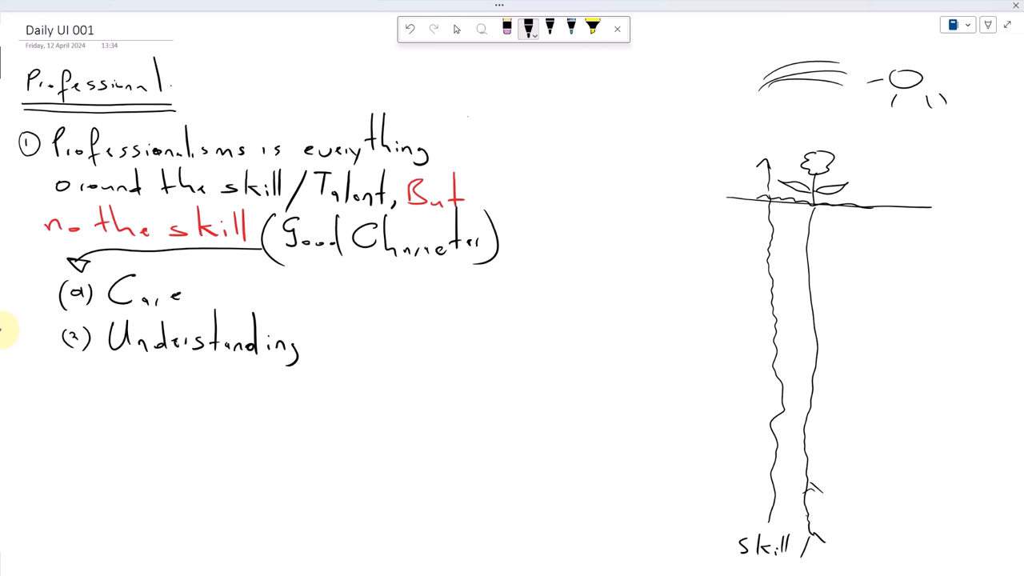
mouse_move(731, 525)
left_mouse_down()
mouse_move(827, 535)
mouse_move(817, 561)
mouse_move(740, 564)
mouse_move(729, 561)
mouse_move(730, 528)
left_mouse_up()
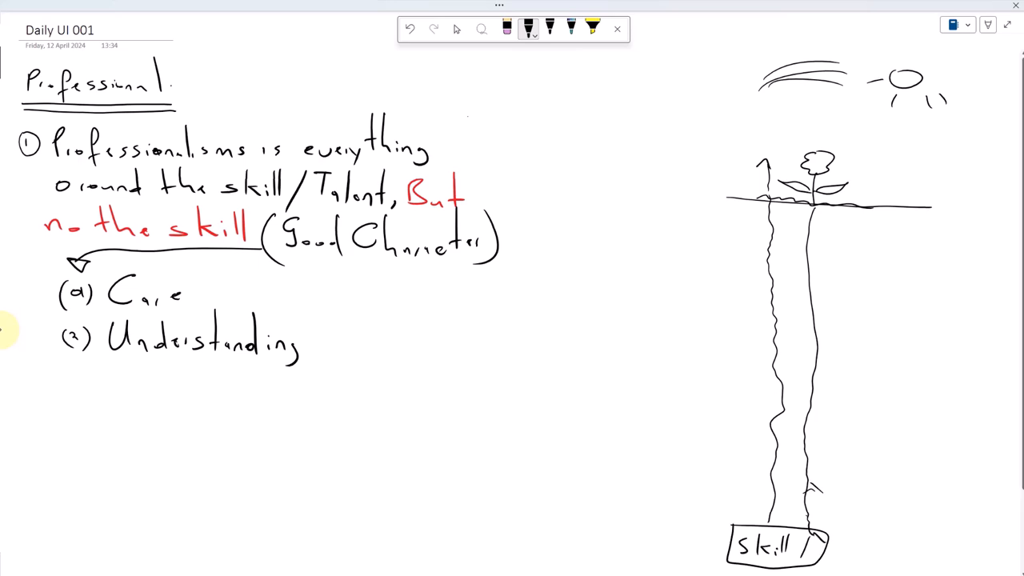
left_click_drag(815, 159, 821, 160)
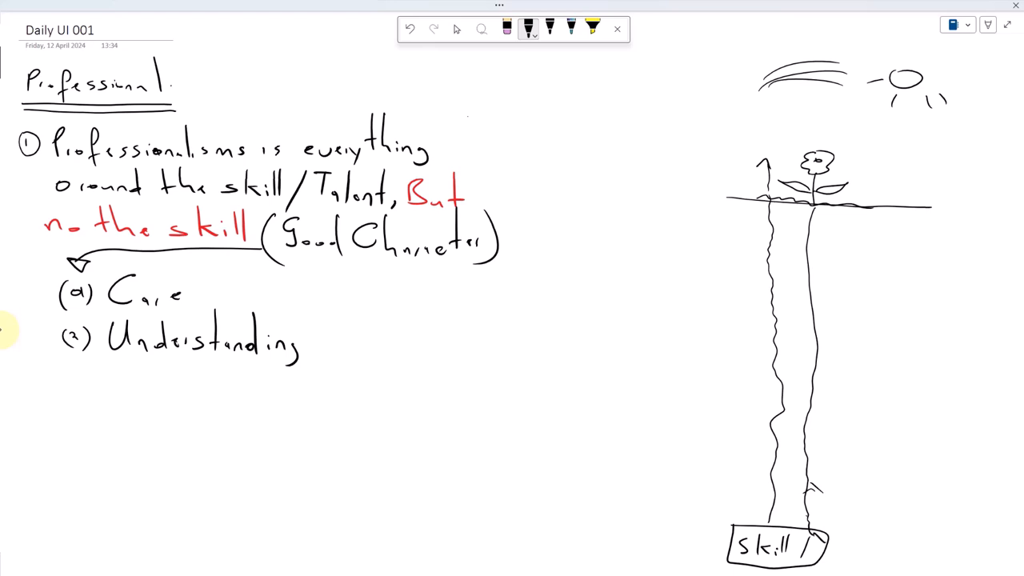
Handwrite a third list item, "listens & FeedBack", with a circled 3 below "Understanding"
mouse_move(72, 373)
left_mouse_down()
mouse_move(77, 381)
mouse_move(72, 370)
left_mouse_up()
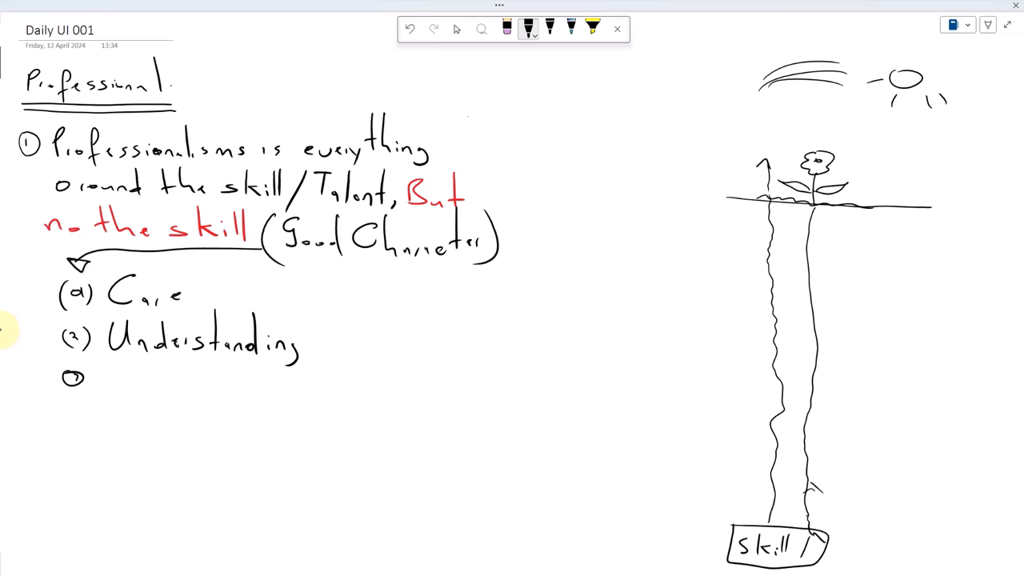
mouse_move(113, 365)
left_mouse_down()
mouse_move(116, 391)
mouse_move(202, 397)
left_mouse_up()
left_click(164, 389)
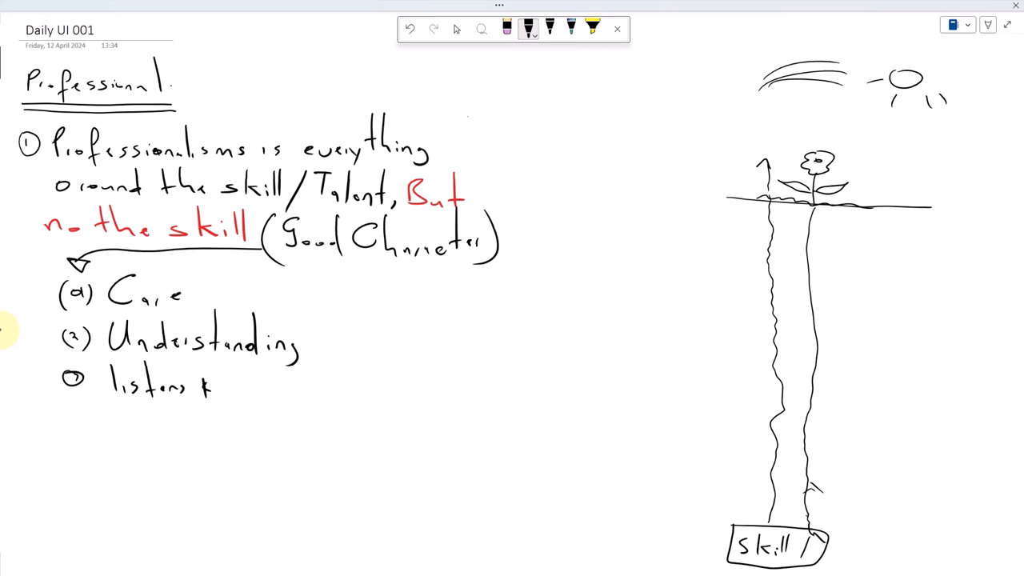
mouse_move(228, 371)
left_mouse_down()
mouse_move(226, 395)
mouse_move(237, 369)
left_mouse_up()
mouse_move(227, 383)
left_mouse_down()
mouse_move(273, 390)
mouse_move(278, 372)
mouse_move(288, 396)
left_mouse_up()
mouse_move(287, 379)
left_mouse_down()
mouse_move(289, 393)
mouse_move(319, 397)
left_mouse_up()
left_click_drag(322, 374, 329, 398)
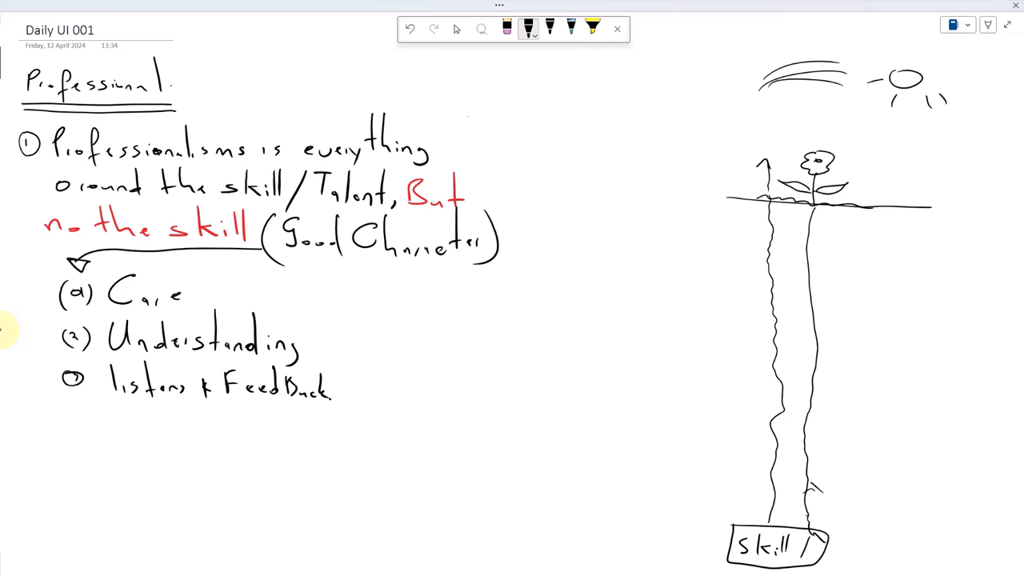
Handwrite "Ux UI" below the list and sketch a form wireframe with the title "Su", two fields and a button beside the notes
mouse_move(64, 432)
left_mouse_down()
mouse_move(82, 432)
mouse_move(107, 456)
left_mouse_up()
mouse_move(108, 440)
left_mouse_down()
mouse_move(98, 461)
mouse_move(149, 438)
mouse_move(179, 438)
mouse_move(170, 461)
mouse_move(180, 461)
left_mouse_up()
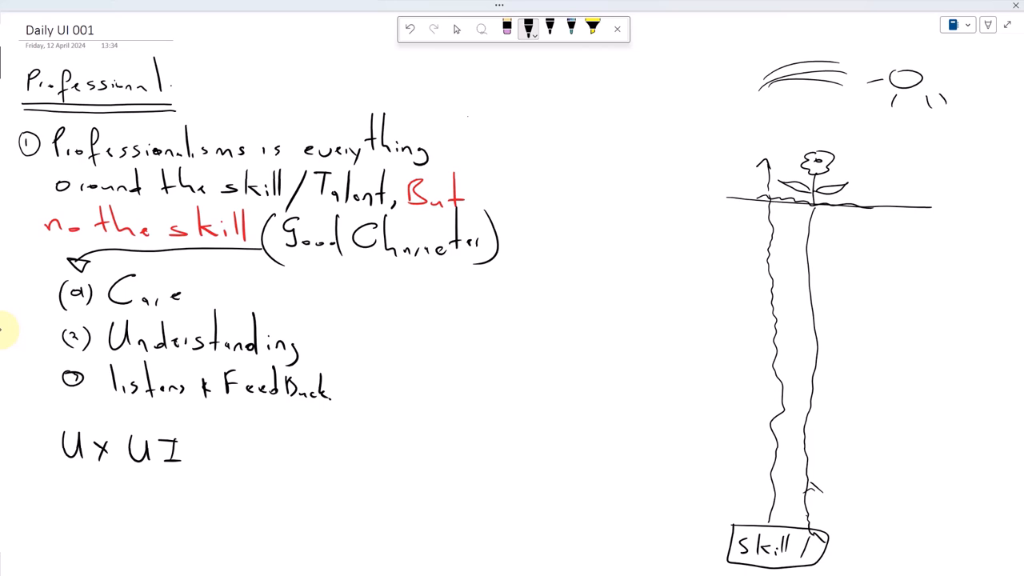
mouse_move(567, 92)
left_mouse_down()
mouse_move(651, 101)
mouse_move(657, 235)
mouse_move(563, 234)
mouse_move(564, 92)
mouse_move(586, 126)
mouse_move(614, 118)
mouse_move(618, 150)
mouse_move(630, 154)
mouse_move(620, 168)
mouse_move(580, 168)
mouse_move(575, 159)
mouse_move(577, 180)
mouse_move(631, 183)
mouse_move(577, 198)
mouse_move(633, 210)
mouse_move(591, 228)
mouse_move(589, 214)
mouse_move(629, 221)
left_mouse_up()
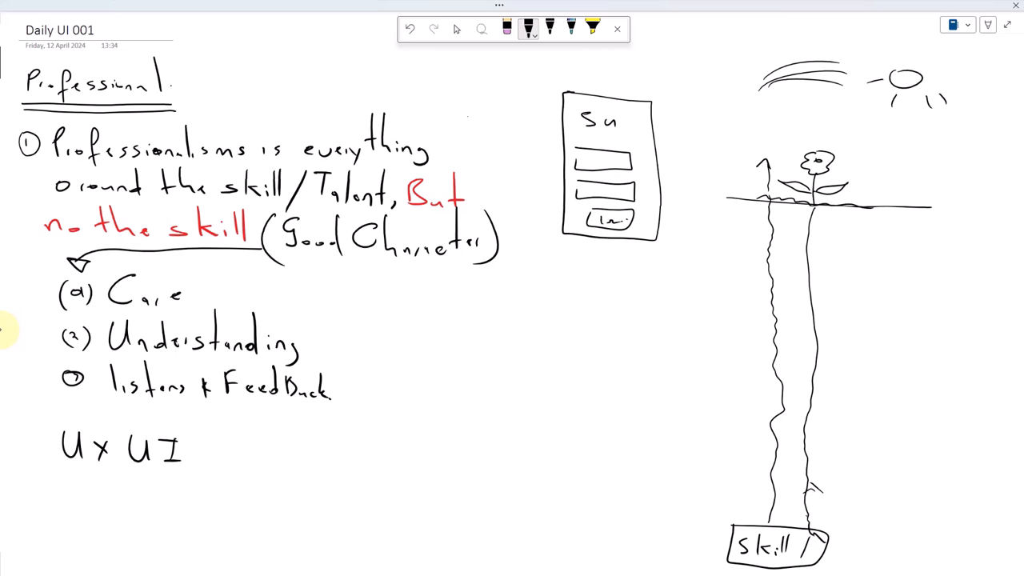
Handwrite the underlined heading "F.S" above the form wireframe and add "= love" after it
left_click_drag(568, 63, 568, 82)
mouse_move(569, 62)
left_mouse_down()
mouse_move(586, 59)
mouse_move(579, 71)
mouse_move(604, 80)
mouse_move(577, 86)
mouse_move(648, 89)
left_mouse_up()
left_click(593, 76)
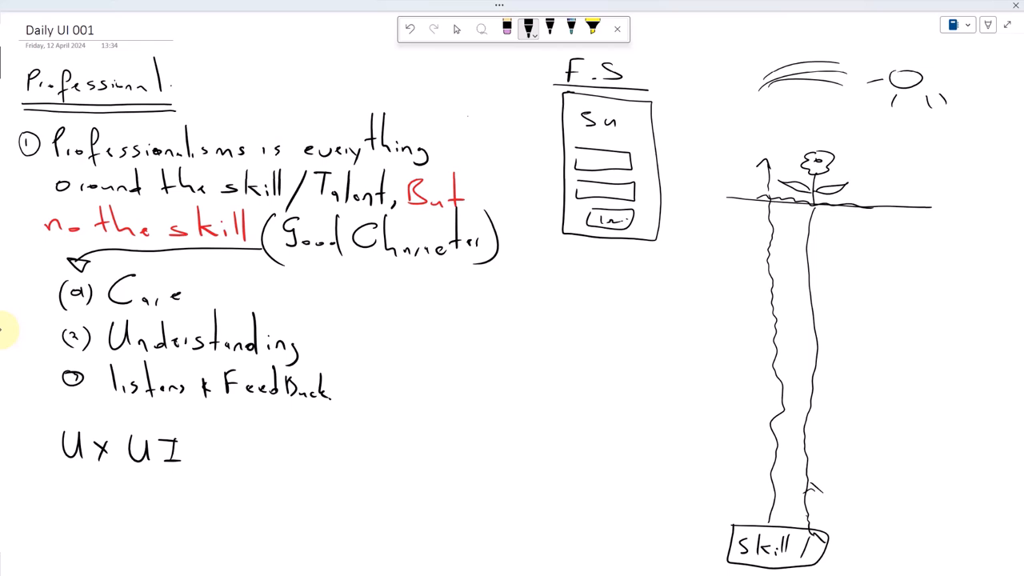
left_click_drag(640, 71, 652, 67)
left_click_drag(642, 76, 711, 66)
left_click(678, 71)
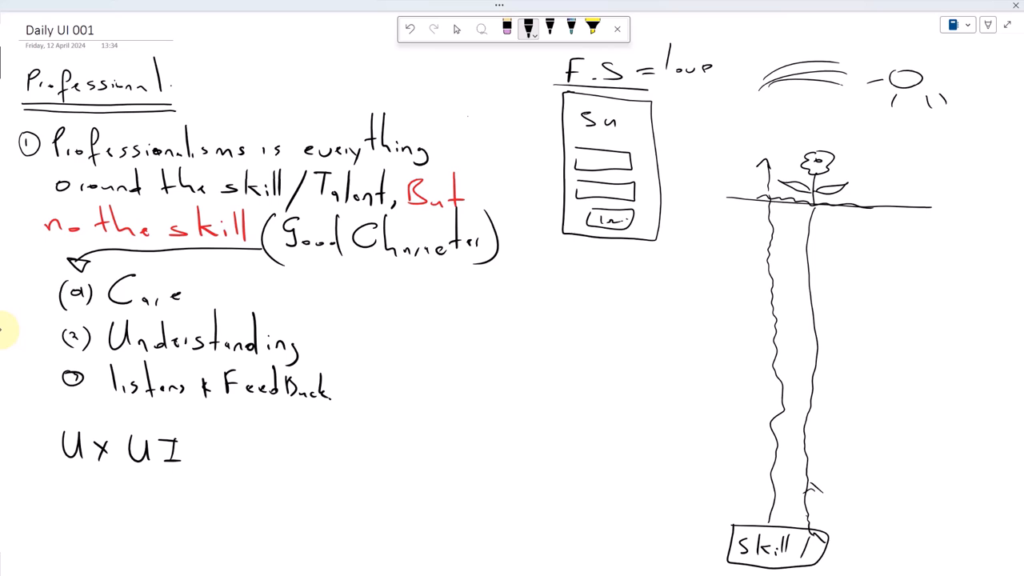
Handwrite two short lines of notes beneath "love", next to the form wireframe
left_click_drag(670, 97, 670, 104)
mouse_move(676, 99)
left_mouse_down()
mouse_move(720, 100)
mouse_move(671, 131)
left_mouse_up()
left_click_drag(692, 115, 698, 126)
left_click_drag(705, 125, 719, 127)
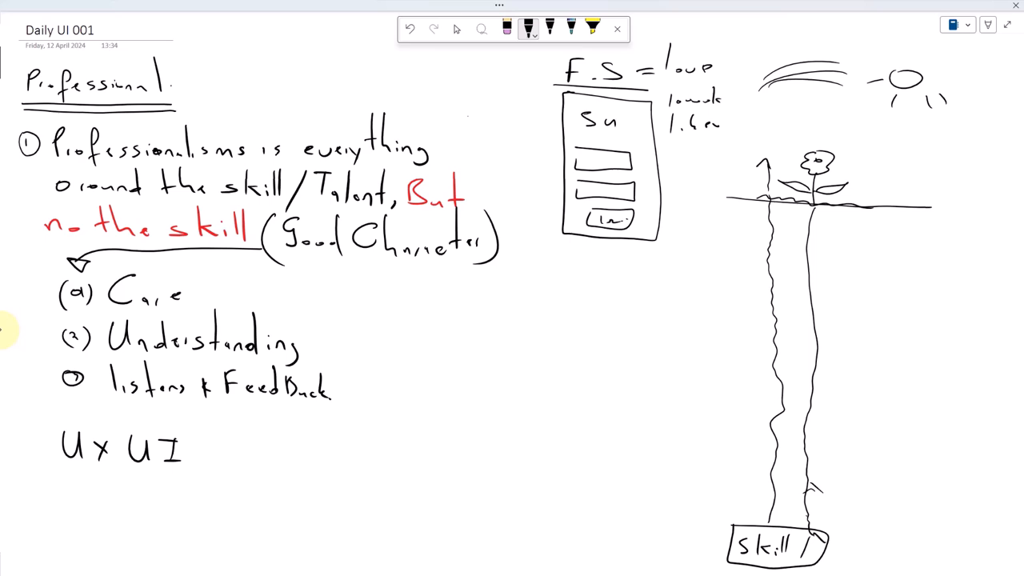
Handwrite "Form/function't" below the form wireframe
mouse_move(568, 271)
left_mouse_down()
mouse_move(566, 299)
mouse_move(577, 274)
mouse_move(584, 291)
mouse_move(609, 298)
left_mouse_up()
mouse_move(636, 261)
left_mouse_down()
mouse_move(614, 325)
mouse_move(653, 281)
left_mouse_up()
left_click_drag(655, 295, 665, 302)
left_click_drag(667, 296, 689, 303)
mouse_move(698, 258)
left_mouse_down()
mouse_move(692, 303)
mouse_move(699, 285)
left_mouse_up()
left_click_drag(702, 293, 727, 297)
left_click_drag(736, 264, 731, 299)
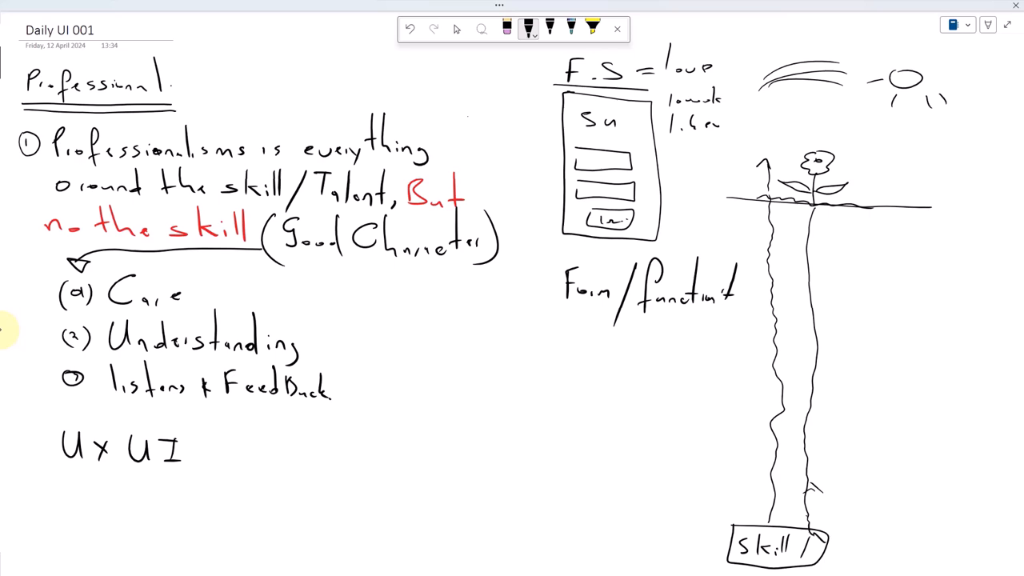
Handwrite "UI's" below the form and function note and mark it with a red X
mouse_move(571, 345)
left_mouse_down()
mouse_move(573, 365)
mouse_move(592, 343)
mouse_move(623, 344)
mouse_move(614, 370)
left_mouse_up()
left_click_drag(604, 369, 640, 358)
left_click_drag(647, 356, 642, 366)
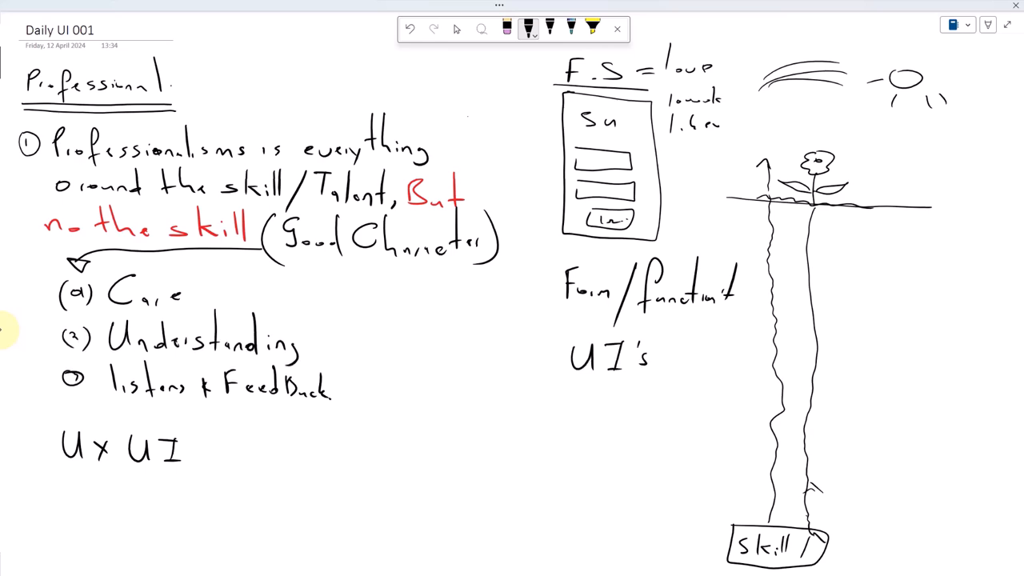
left_click(533, 33)
left_click(546, 124)
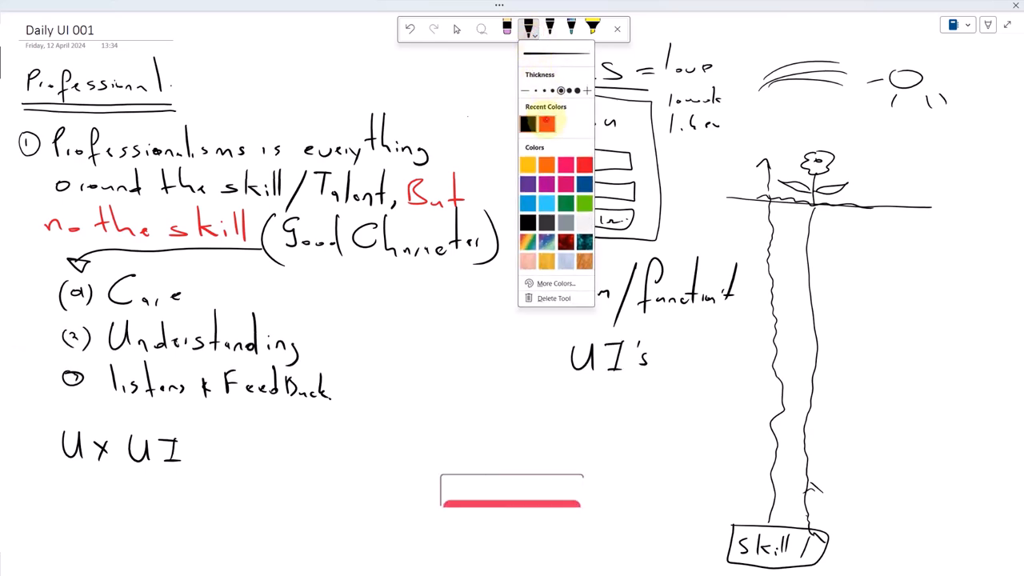
mouse_move(664, 345)
left_mouse_down()
mouse_move(693, 366)
mouse_move(664, 375)
left_mouse_up()
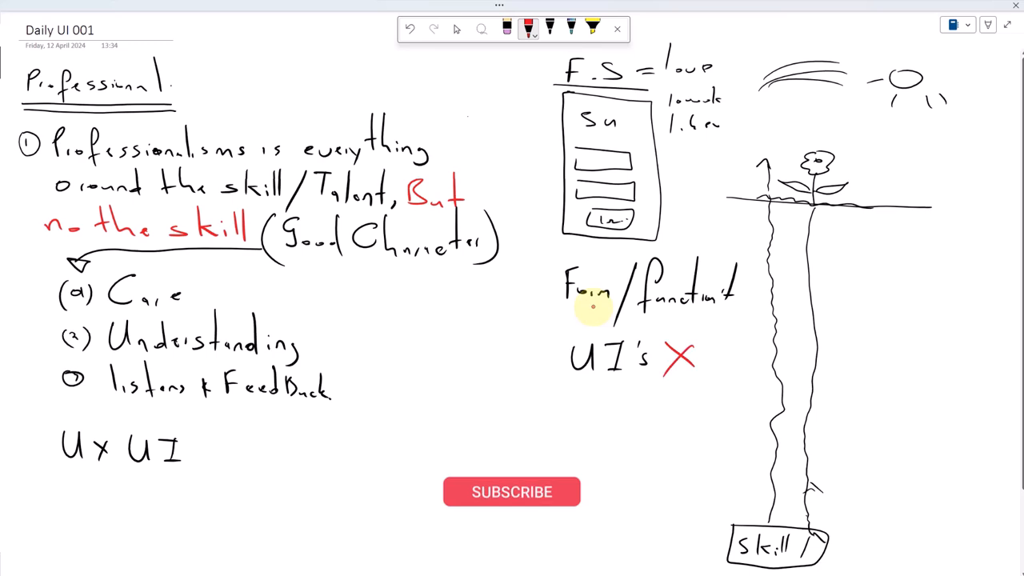
Set the pen colour back to black and start a numbered list below "UI's" with "1. Practical", a trailing slash and dot, and the number 2
left_click(533, 34)
left_click(547, 124)
mouse_move(570, 419)
left_mouse_down()
mouse_move(598, 432)
mouse_move(600, 416)
mouse_move(635, 432)
left_mouse_up()
left_click(578, 432)
left_click_drag(642, 425, 638, 433)
mouse_move(652, 395)
left_mouse_down()
mouse_move(646, 430)
mouse_move(661, 413)
mouse_move(660, 430)
left_mouse_up()
left_click_drag(673, 425, 672, 430)
left_click_drag(680, 425, 686, 435)
left_click_drag(569, 453, 576, 461)
left_click(582, 461)
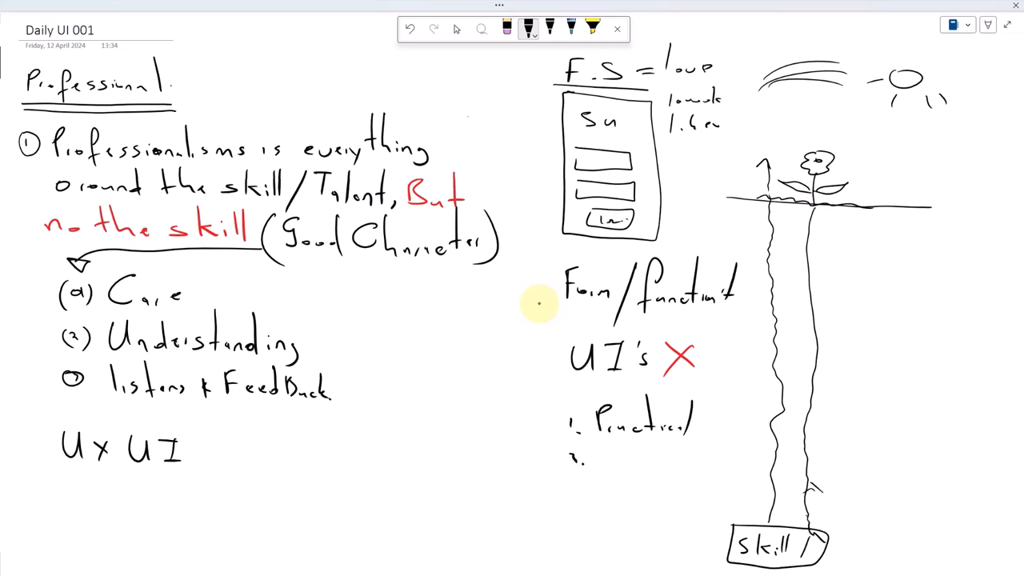
left_click_drag(712, 398, 702, 431)
left_click(715, 428)
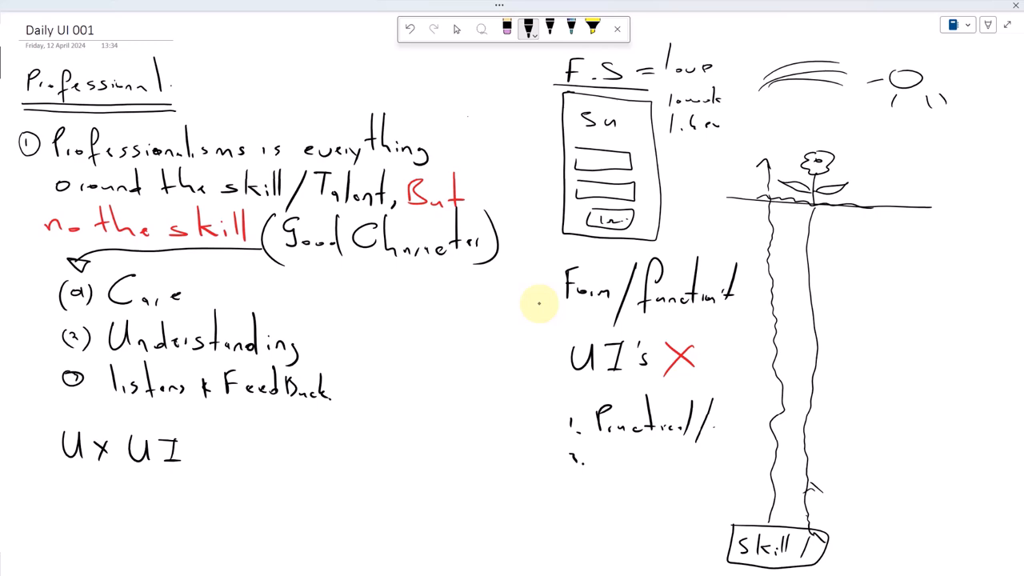
Handwrite "Coded Design" as the second item and add a short stroke above "function't"
mouse_move(612, 462)
left_mouse_down()
mouse_move(600, 478)
mouse_move(621, 483)
left_mouse_up()
mouse_move(626, 476)
left_mouse_down()
mouse_move(644, 458)
mouse_move(647, 485)
left_mouse_up()
mouse_move(651, 482)
left_mouse_down()
mouse_move(685, 474)
mouse_move(734, 484)
left_mouse_up()
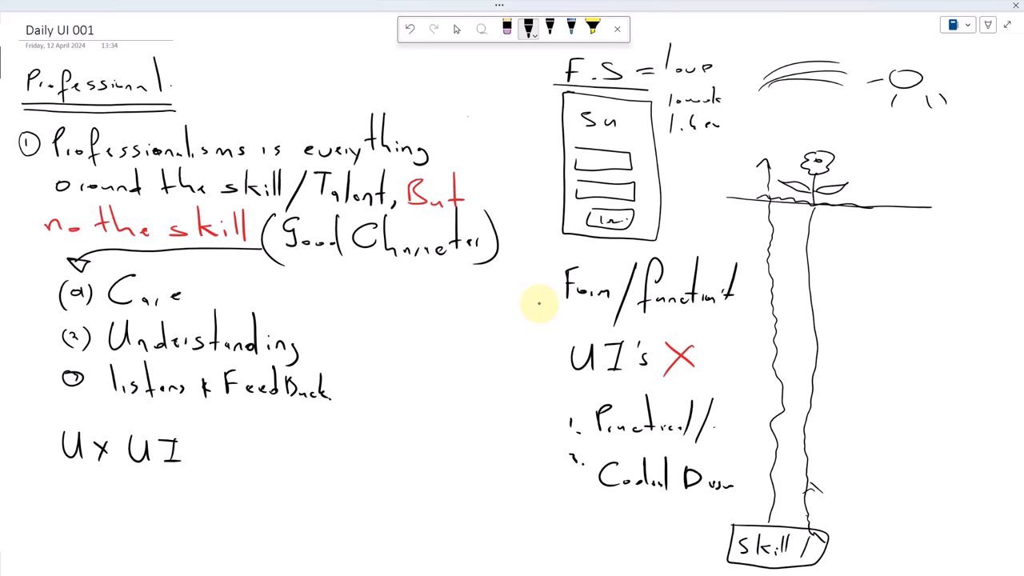
left_click_drag(703, 251, 723, 244)
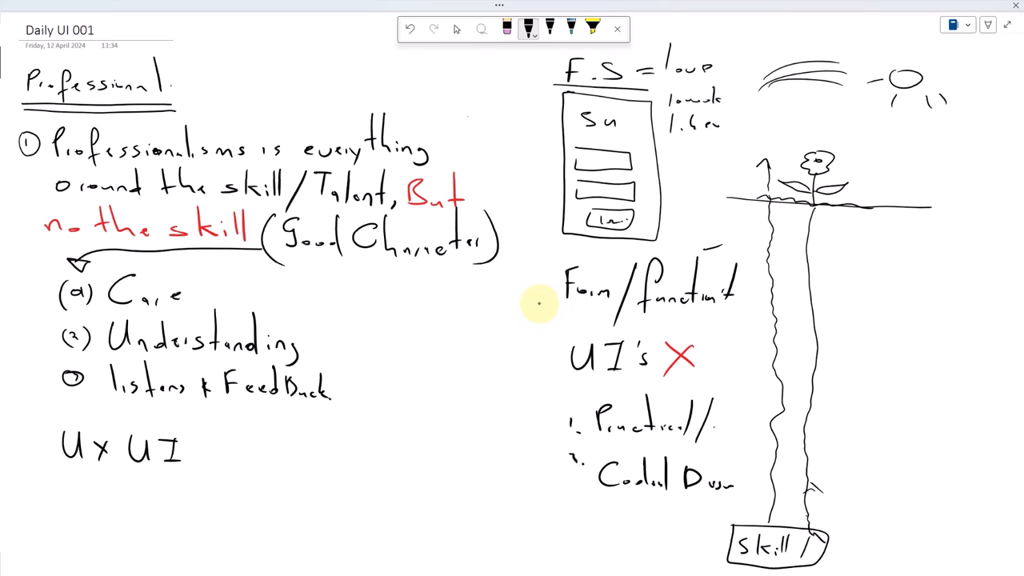
Double-underline "Ux UI" and handwrite "Care" with a circled 1 beneath it
left_click_drag(54, 472, 195, 474)
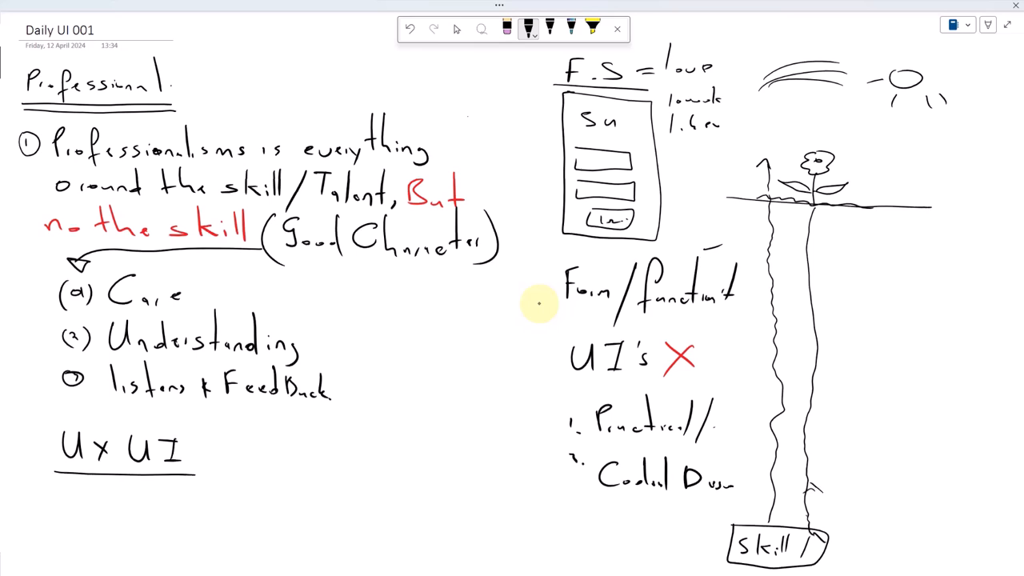
left_click_drag(72, 478, 210, 474)
left_click_drag(190, 473, 211, 477)
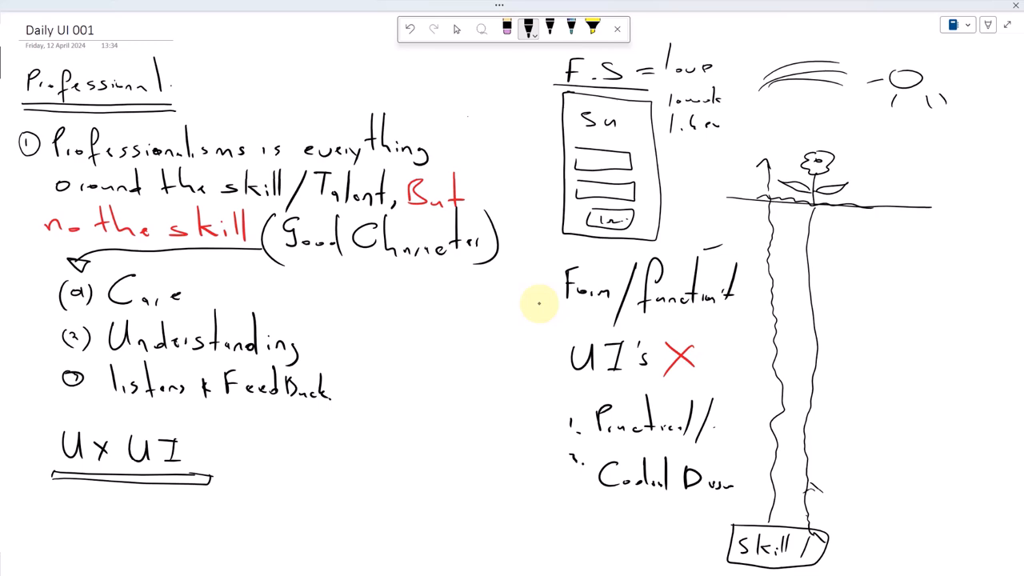
mouse_move(54, 499)
left_mouse_down()
mouse_move(55, 509)
mouse_move(50, 497)
mouse_move(118, 514)
left_mouse_up()
left_click_drag(123, 506, 143, 515)
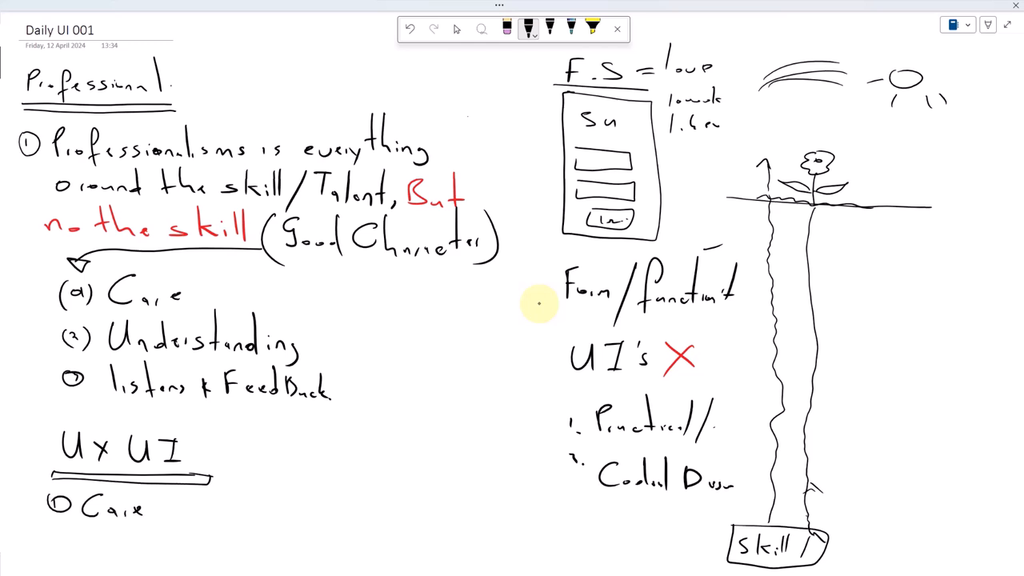
Draw a vertical and a horizontal line framing the area beside the list, and handwrite a numbered first item "Device" inside it
left_click_drag(342, 266, 348, 564)
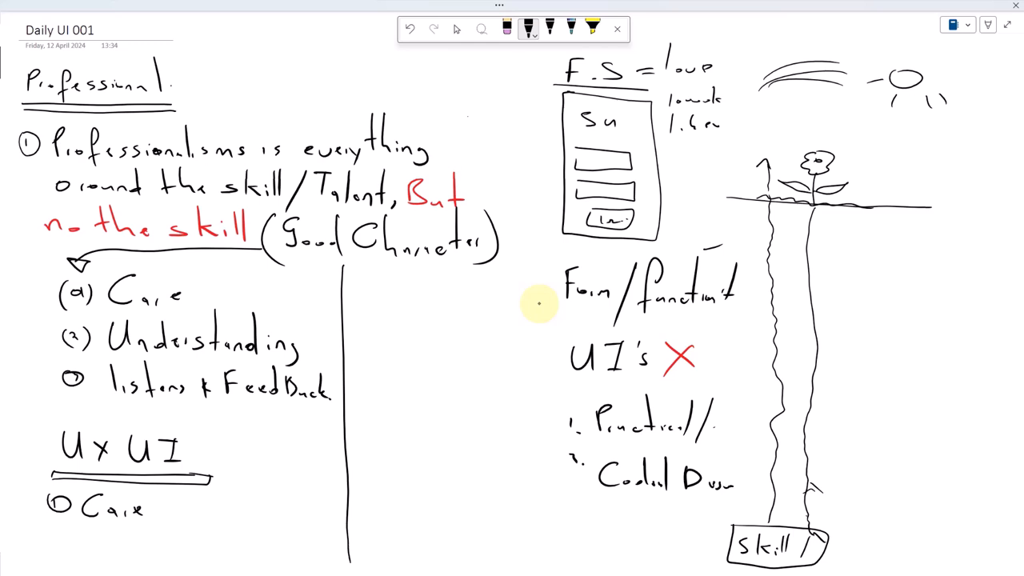
left_click_drag(344, 263, 556, 261)
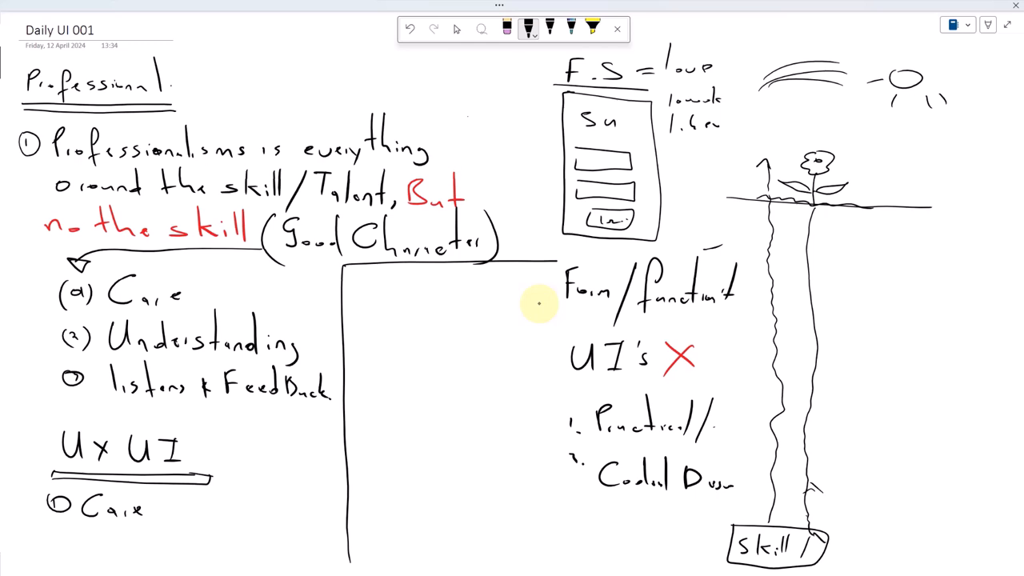
mouse_move(355, 284)
left_mouse_down()
mouse_move(379, 295)
mouse_move(443, 296)
left_mouse_up()
left_click_drag(458, 293, 435, 296)
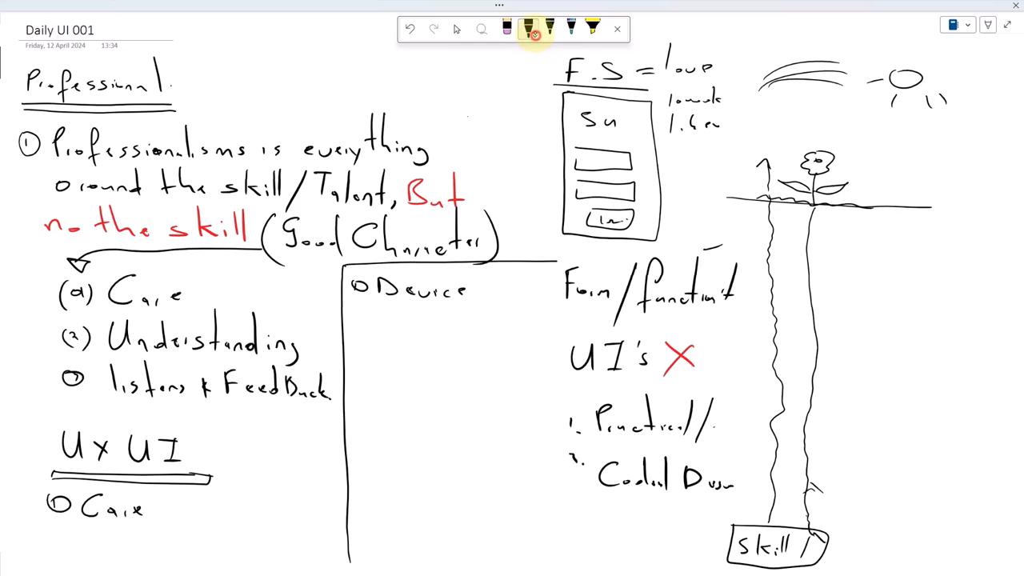
Set the pen colour to green and draw a circled 1 outside the frame, level with "Device"
left_click(528, 28)
left_click(585, 204)
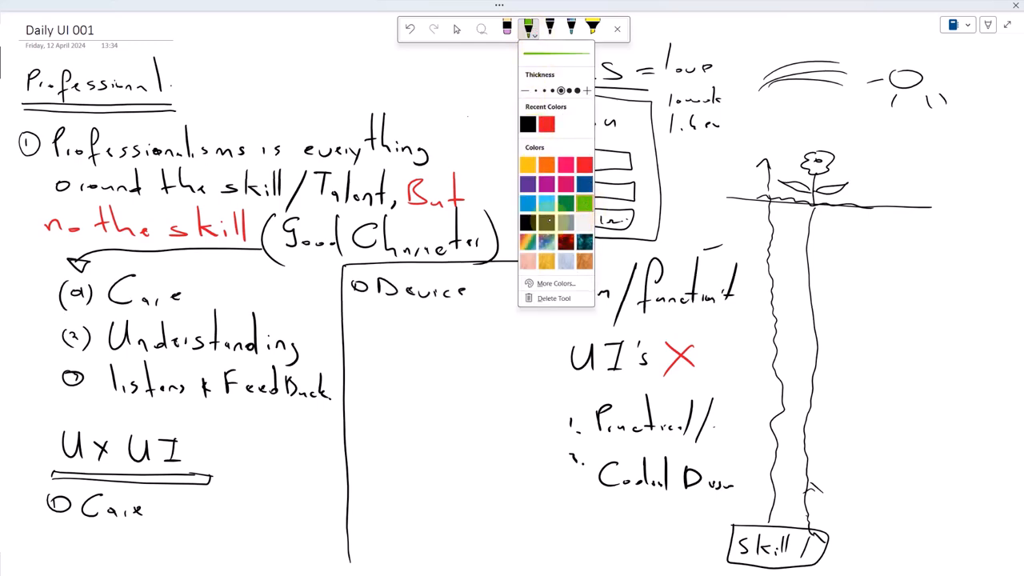
left_click_drag(320, 282, 322, 289)
mouse_move(317, 278)
left_mouse_down()
mouse_move(312, 291)
mouse_move(317, 278)
left_mouse_up()
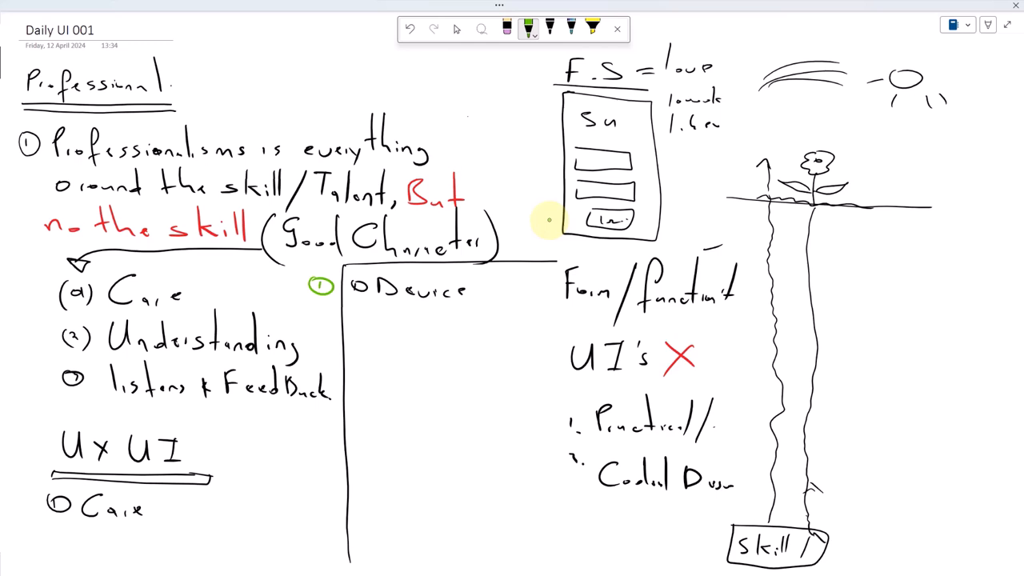
Set the pen colour to black, add a bracketed note starting with "W/" after "Device", and draw a circled 2 below
left_click(528, 28)
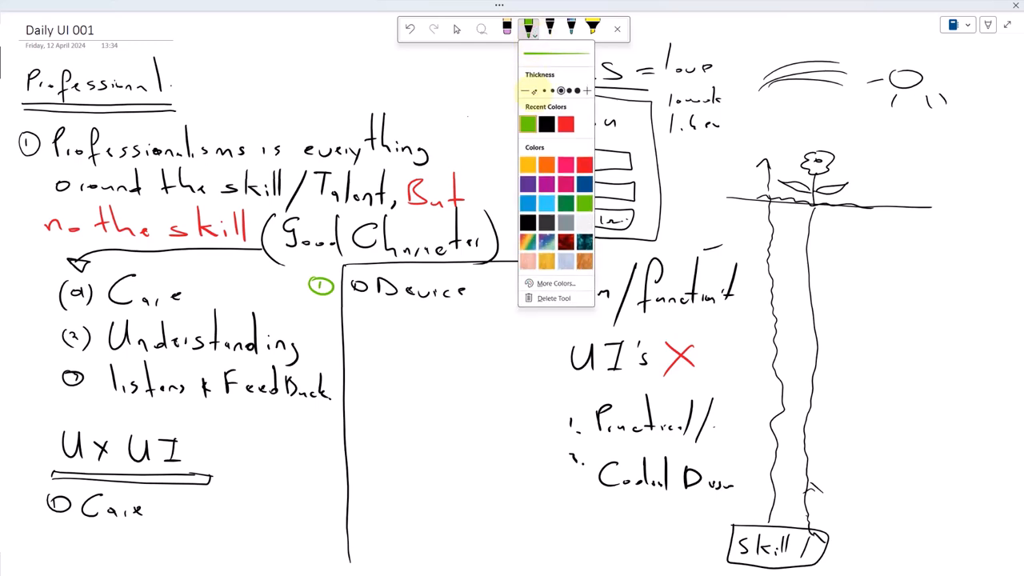
left_click(518, 171)
mouse_move(492, 277)
left_mouse_down()
mouse_move(496, 313)
mouse_move(514, 285)
mouse_move(513, 307)
mouse_move(548, 299)
mouse_move(550, 319)
left_mouse_up()
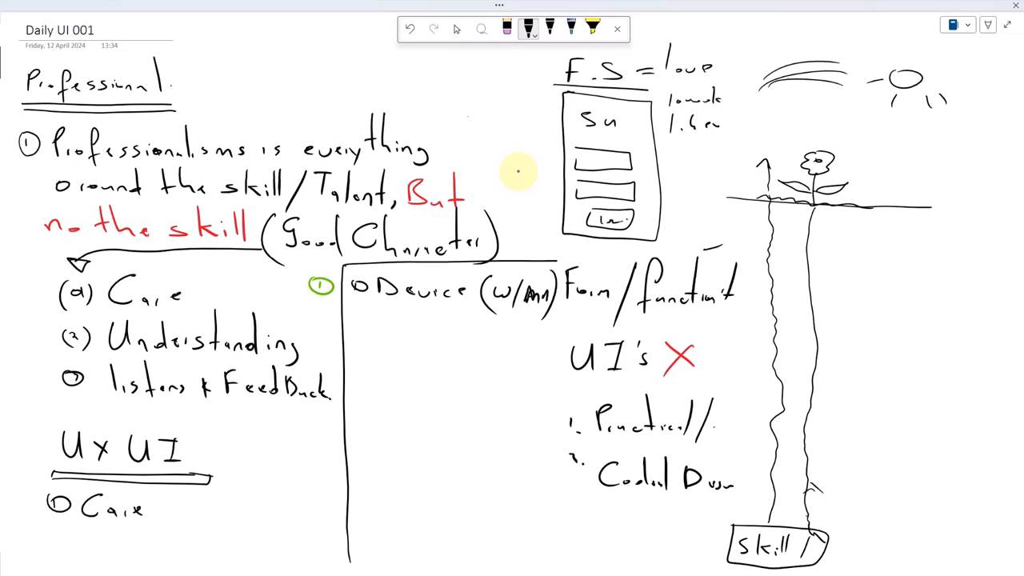
mouse_move(353, 316)
left_mouse_down()
mouse_move(360, 325)
mouse_move(358, 314)
left_mouse_up()
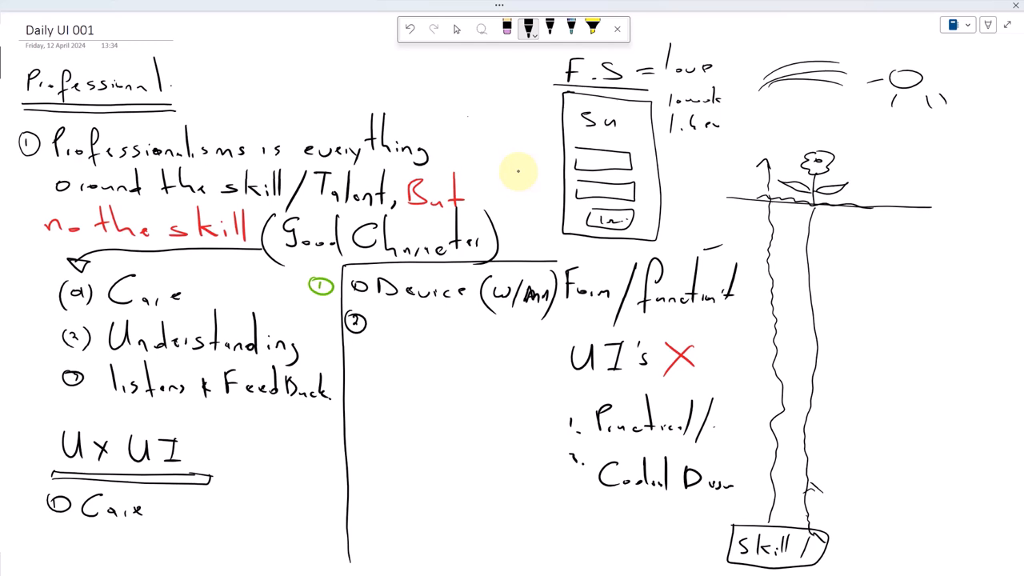
Set the pen colour to green and handwrite "User" beside the circled 2
left_click(533, 33)
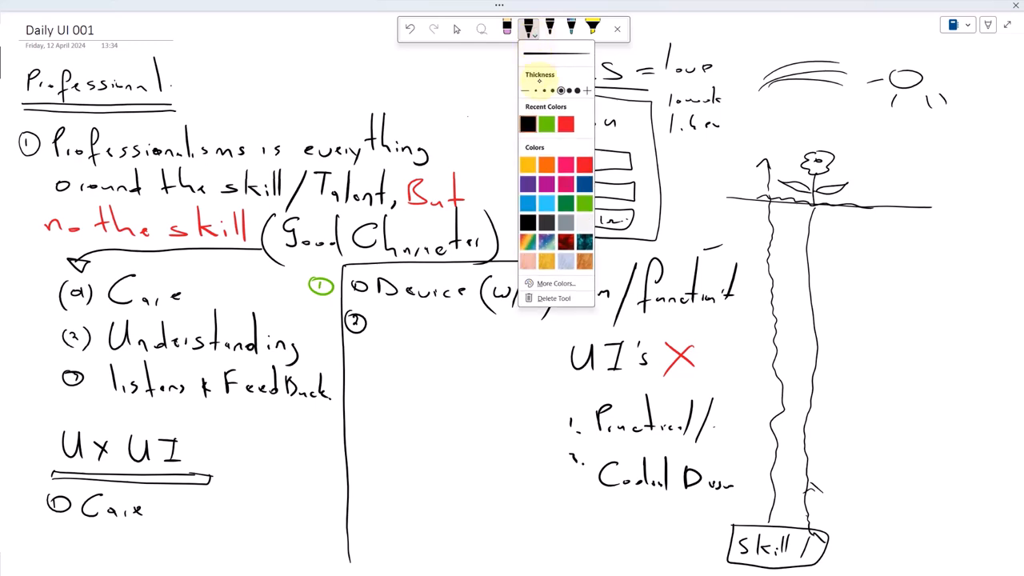
left_click(547, 124)
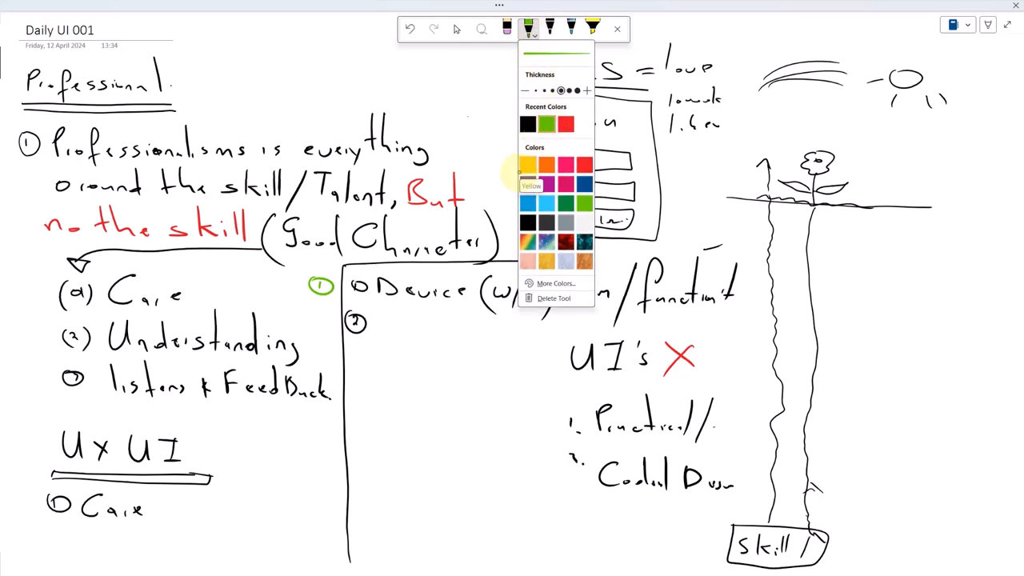
mouse_move(379, 310)
left_mouse_down()
mouse_move(396, 309)
mouse_move(398, 342)
left_mouse_up()
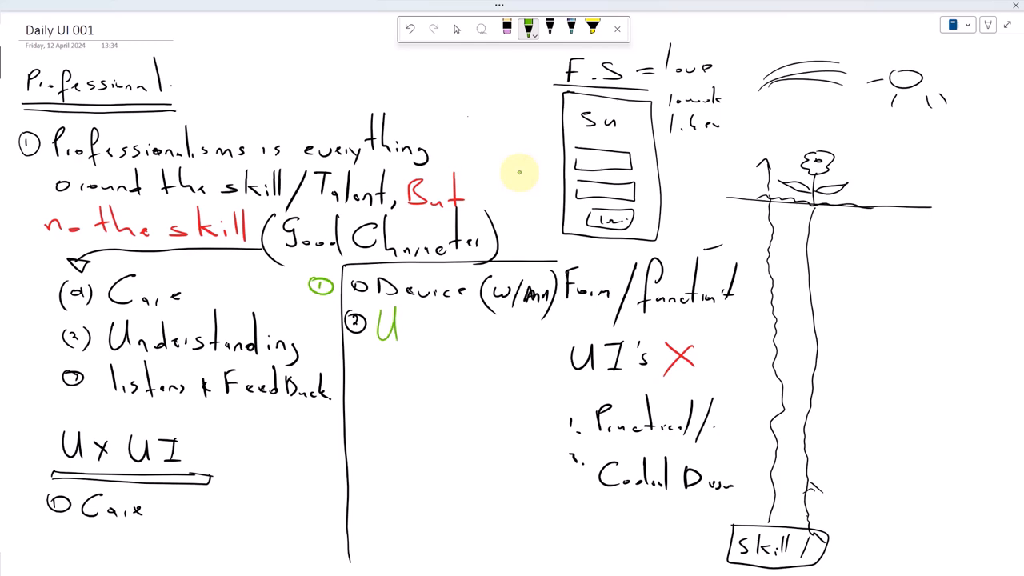
mouse_move(412, 326)
left_mouse_down()
mouse_move(403, 339)
mouse_move(429, 337)
left_mouse_up()
left_click(436, 337)
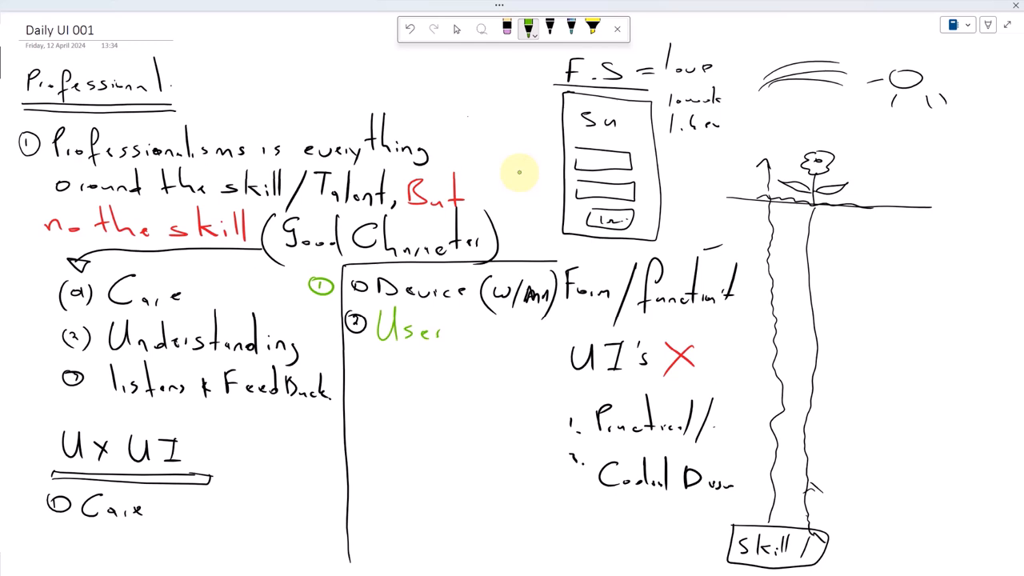
Set the pen colour to black, handwrite "Ideal User" below the green "User", and add the range "18-35" beside "User"
left_click(529, 31)
left_click(546, 124)
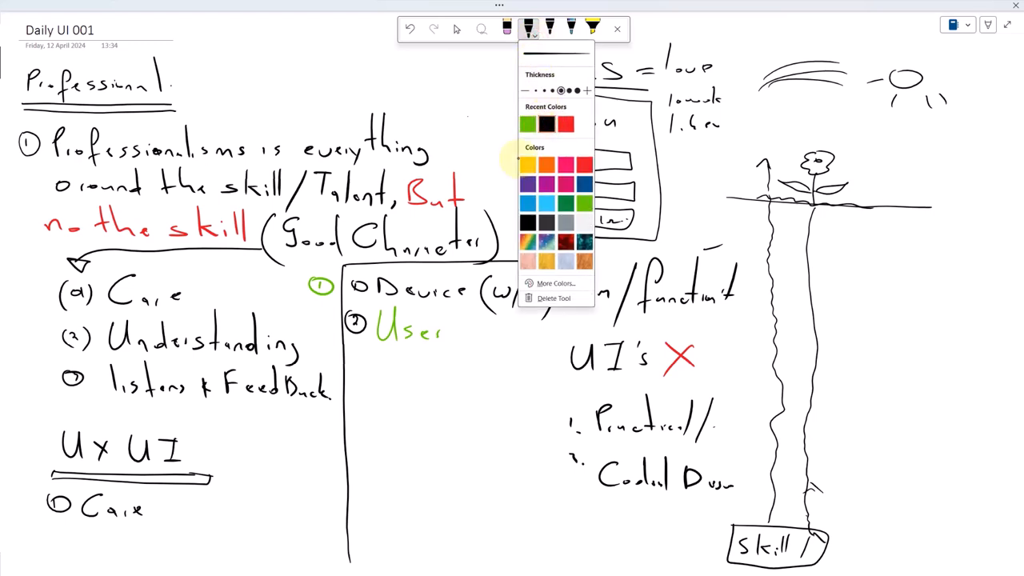
mouse_move(366, 361)
left_mouse_down()
mouse_move(387, 360)
mouse_move(374, 382)
mouse_move(387, 383)
left_mouse_up()
mouse_move(408, 373)
left_mouse_down()
mouse_move(400, 384)
mouse_move(436, 386)
mouse_move(480, 352)
mouse_move(485, 385)
mouse_move(515, 376)
left_mouse_up()
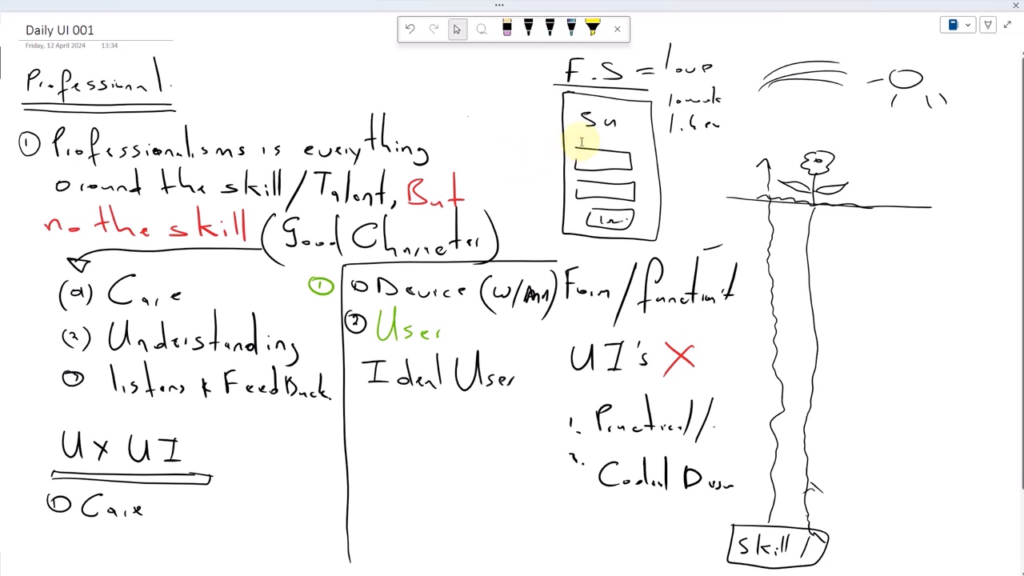
left_click(457, 29)
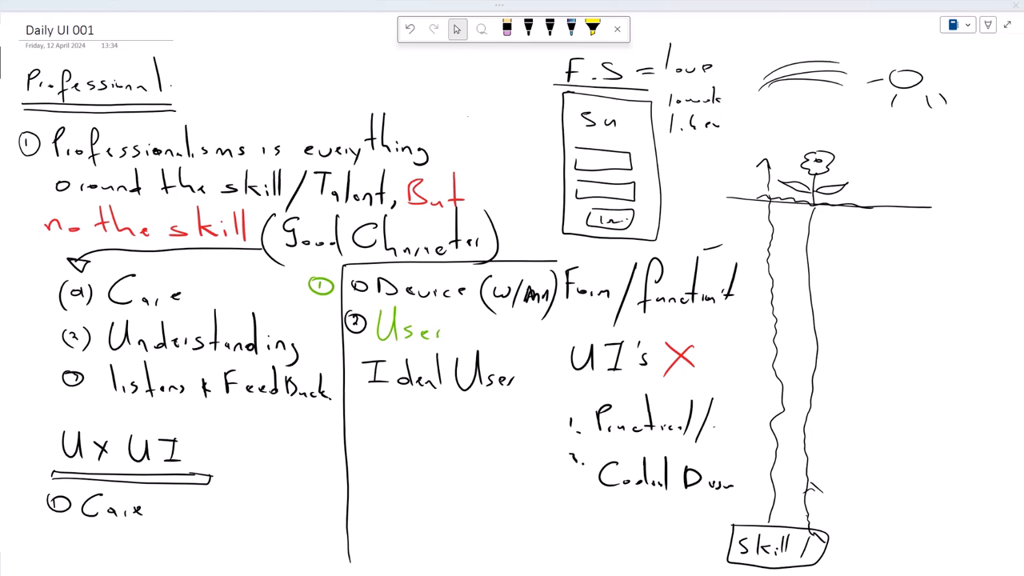
left_click_drag(481, 332, 540, 339)
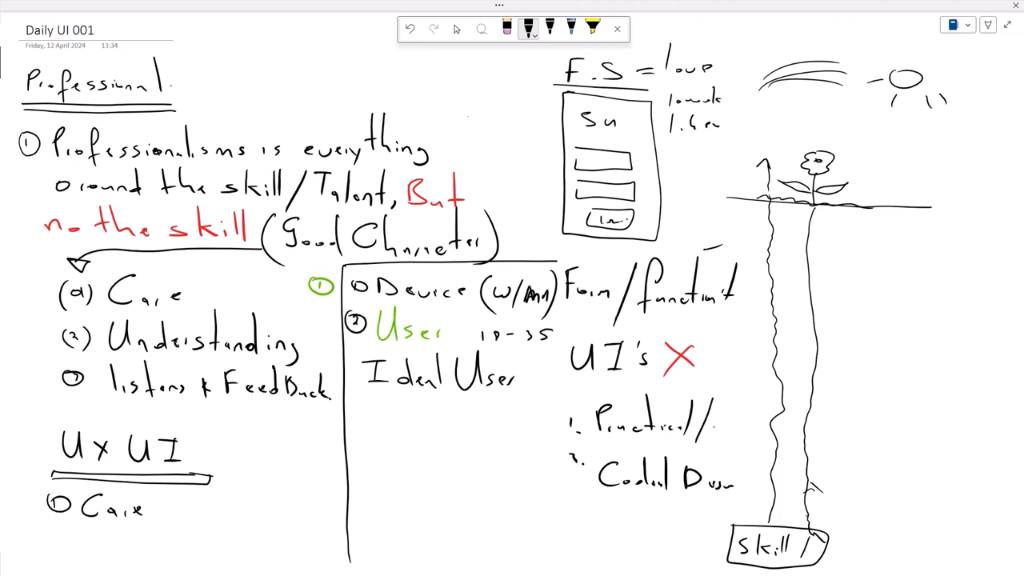
Draw a circled 3 below "Ideal User" and handwrite "Industry" beside it
mouse_move(353, 406)
left_mouse_down()
mouse_move(348, 419)
mouse_move(368, 416)
mouse_move(353, 400)
left_mouse_up()
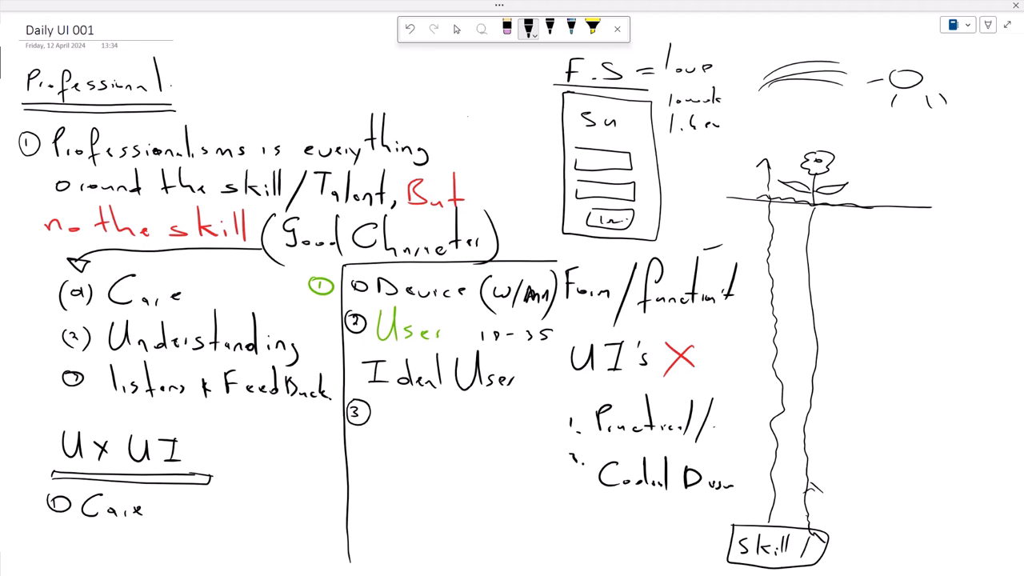
mouse_move(376, 402)
left_mouse_down()
mouse_move(394, 402)
mouse_move(385, 421)
left_mouse_up()
mouse_move(377, 423)
left_mouse_down()
mouse_move(440, 422)
mouse_move(424, 422)
left_mouse_up()
mouse_move(448, 413)
left_mouse_down()
mouse_move(443, 422)
mouse_move(456, 426)
mouse_move(464, 409)
left_mouse_up()
mouse_move(471, 424)
left_mouse_down()
mouse_move(477, 416)
mouse_move(480, 435)
left_mouse_up()
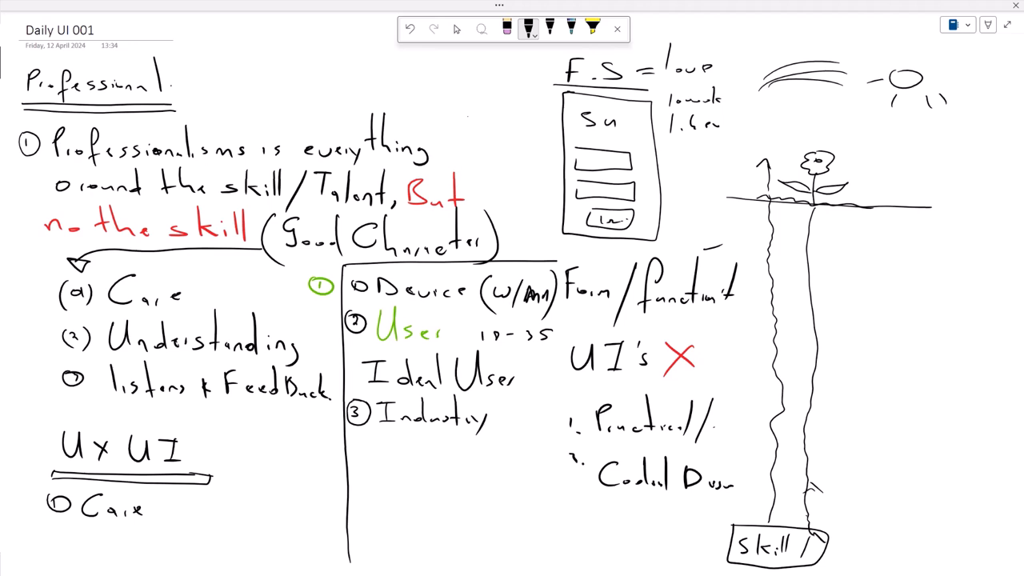
Handwrite "Specificity is the" beside the "Professional" heading and complete the phrase with a drawing of a key below
left_click_drag(212, 53, 199, 72)
mouse_move(221, 67)
left_mouse_down()
mouse_move(273, 78)
mouse_move(282, 60)
mouse_move(287, 76)
mouse_move(304, 73)
left_mouse_up()
mouse_move(304, 32)
left_mouse_down()
mouse_move(307, 75)
mouse_move(359, 76)
left_mouse_up()
mouse_move(372, 70)
left_mouse_down()
mouse_move(366, 78)
mouse_move(416, 67)
mouse_move(453, 82)
left_mouse_up()
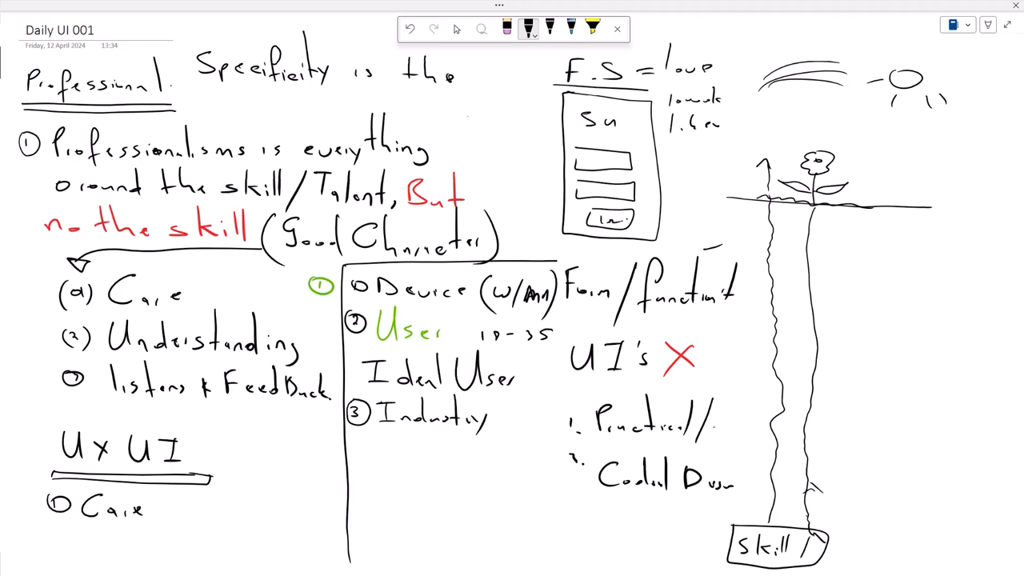
mouse_move(238, 100)
left_mouse_down()
mouse_move(227, 107)
mouse_move(251, 120)
mouse_move(253, 101)
mouse_move(299, 108)
left_mouse_up()
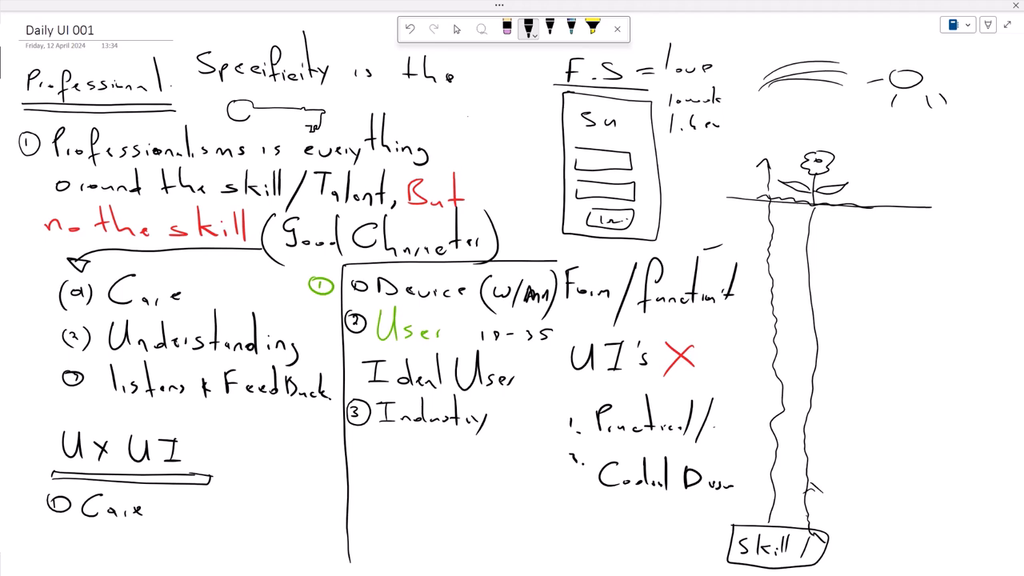
left_click_drag(301, 122, 276, 121)
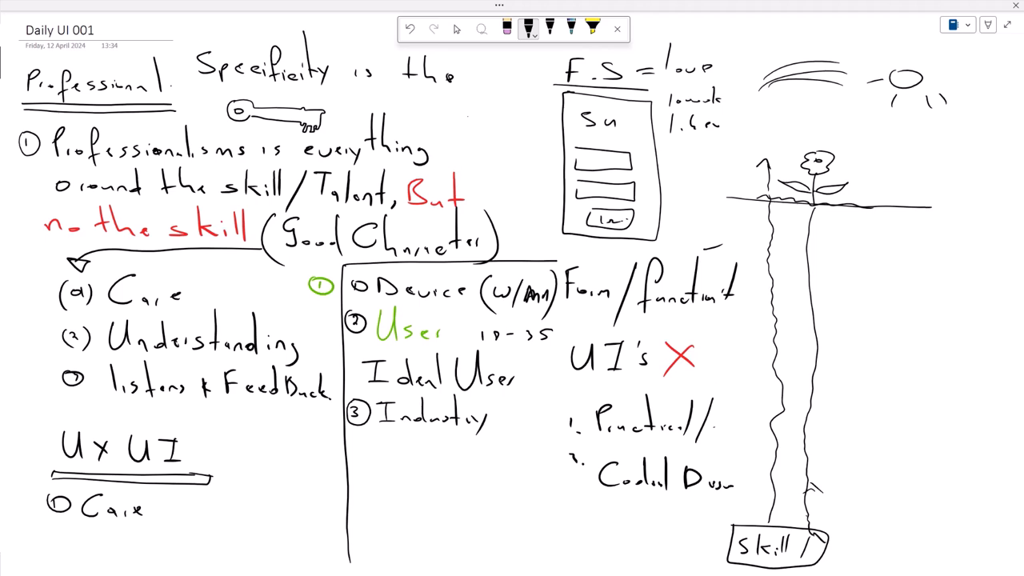
Handwrite a circled-number list under "Industry": 1 Fintech, 2 Food and 3 Logistics
mouse_move(370, 447)
left_mouse_down()
mouse_move(390, 458)
mouse_move(396, 439)
mouse_move(400, 456)
mouse_move(415, 456)
left_mouse_up()
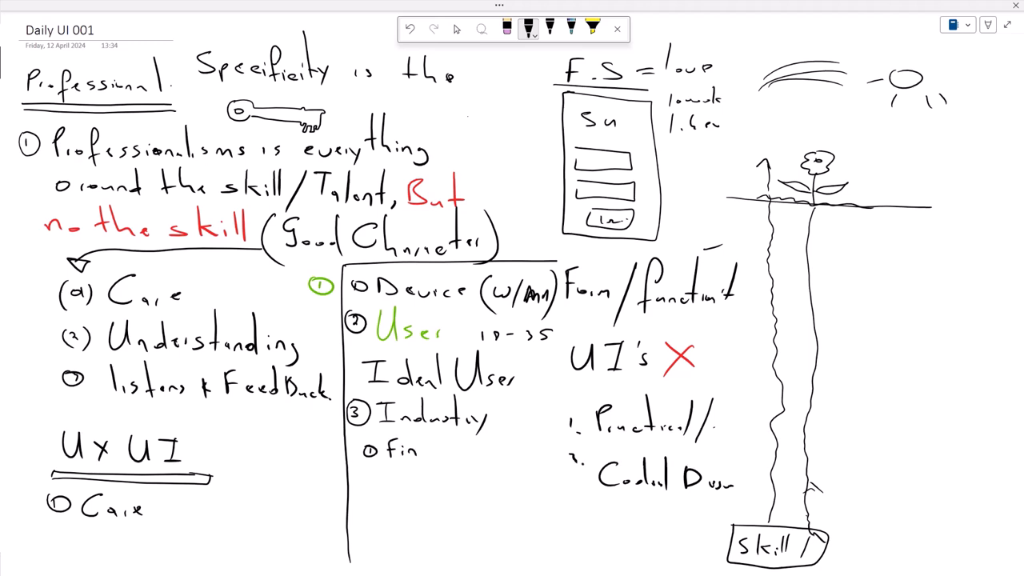
mouse_move(423, 438)
left_mouse_down()
mouse_move(424, 457)
mouse_move(430, 445)
left_mouse_up()
left_click_drag(431, 452, 464, 461)
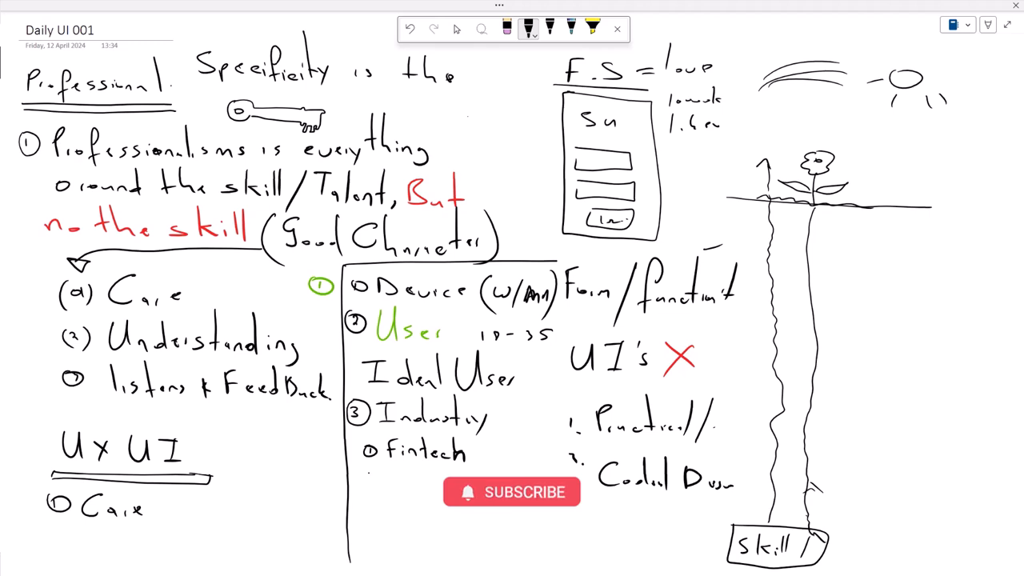
mouse_move(366, 472)
left_mouse_down()
mouse_move(367, 483)
mouse_move(368, 472)
mouse_move(391, 485)
left_mouse_up()
mouse_move(390, 472)
left_mouse_down()
mouse_move(406, 470)
mouse_move(400, 478)
left_mouse_up()
left_click_drag(406, 478, 442, 467)
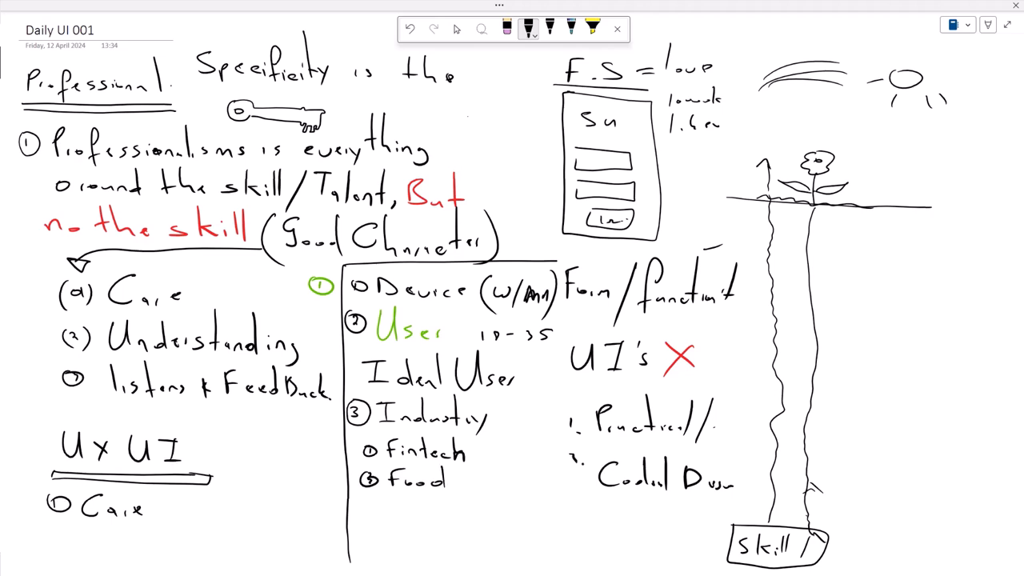
mouse_move(368, 502)
left_mouse_down()
mouse_move(367, 513)
mouse_move(367, 500)
mouse_move(402, 518)
mouse_move(411, 511)
left_mouse_up()
mouse_move(421, 513)
left_mouse_down()
mouse_move(427, 523)
mouse_move(477, 512)
mouse_move(449, 517)
left_mouse_up()
left_click_drag(471, 512, 477, 518)
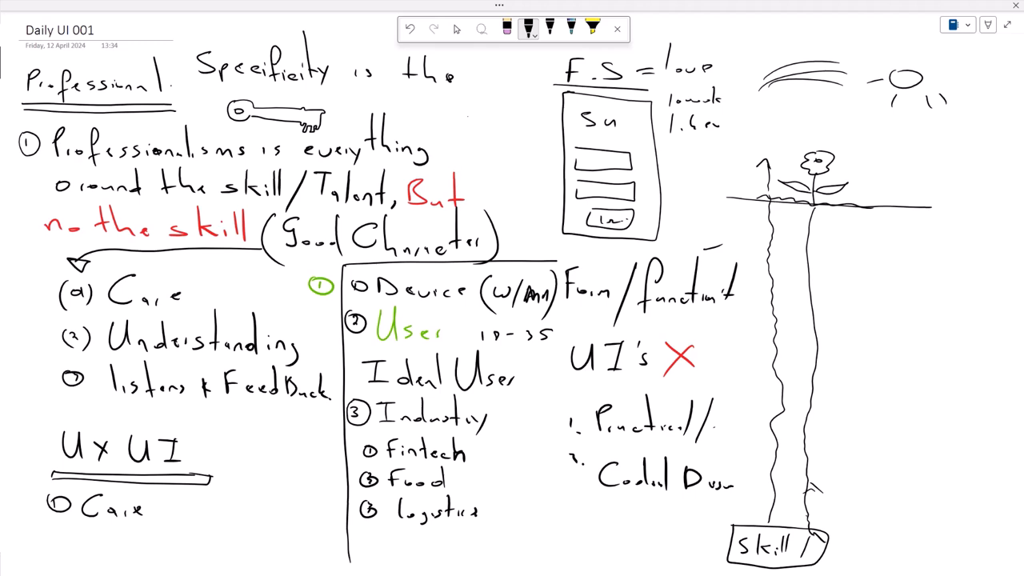
Handwrite an equals-sign note about "Pain" to the right of "Logistics"
mouse_move(505, 515)
left_mouse_down()
mouse_move(511, 524)
mouse_move(538, 517)
mouse_move(554, 535)
left_mouse_up()
mouse_move(551, 510)
left_mouse_down()
mouse_move(566, 532)
mouse_move(606, 535)
mouse_move(618, 512)
mouse_move(635, 533)
left_mouse_up()
left_click(586, 534)
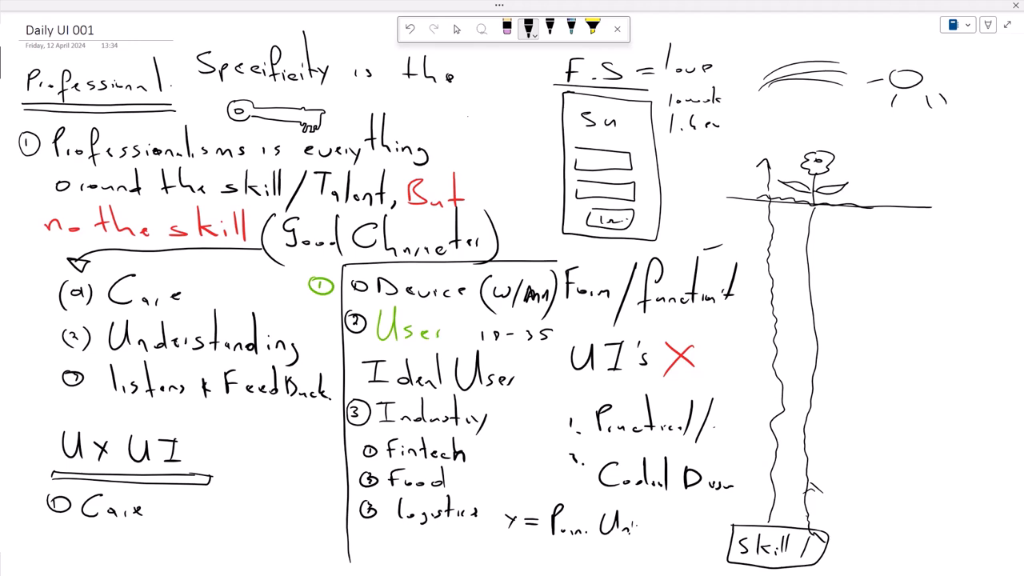
Sketch a small labelled input field under the ground line and a curved arrow with a small mark beside the flower
mouse_move(838, 235)
left_mouse_down()
mouse_move(883, 235)
mouse_move(874, 244)
mouse_move(843, 236)
mouse_move(866, 231)
left_mouse_up()
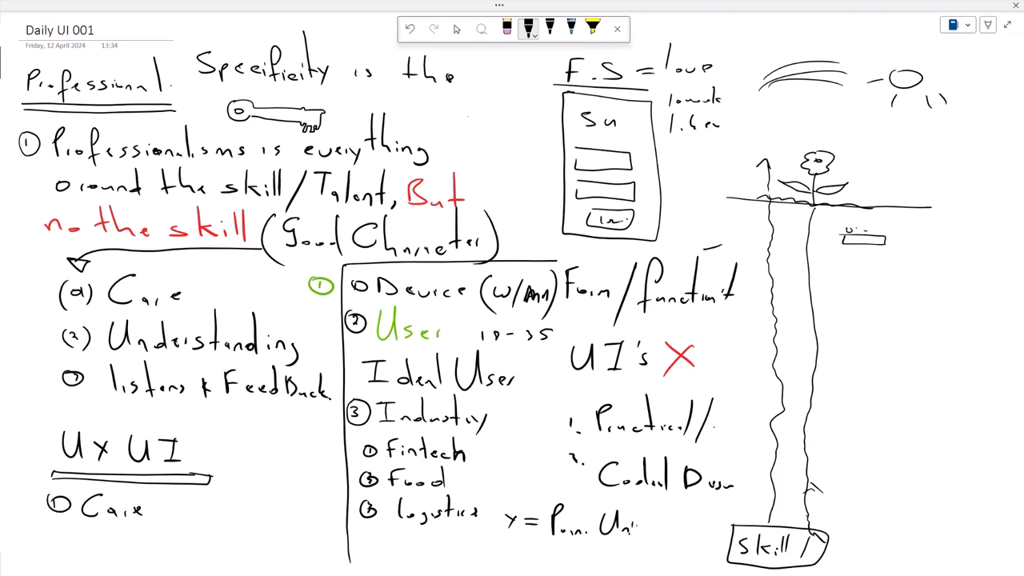
mouse_move(877, 170)
left_mouse_down()
mouse_move(915, 148)
mouse_move(940, 172)
left_mouse_up()
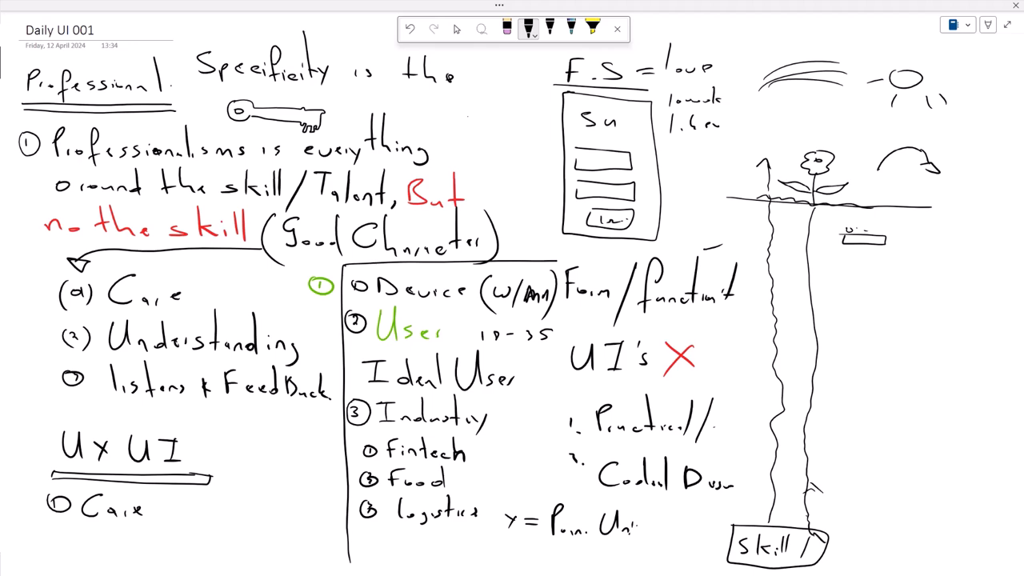
left_click_drag(867, 147, 879, 145)
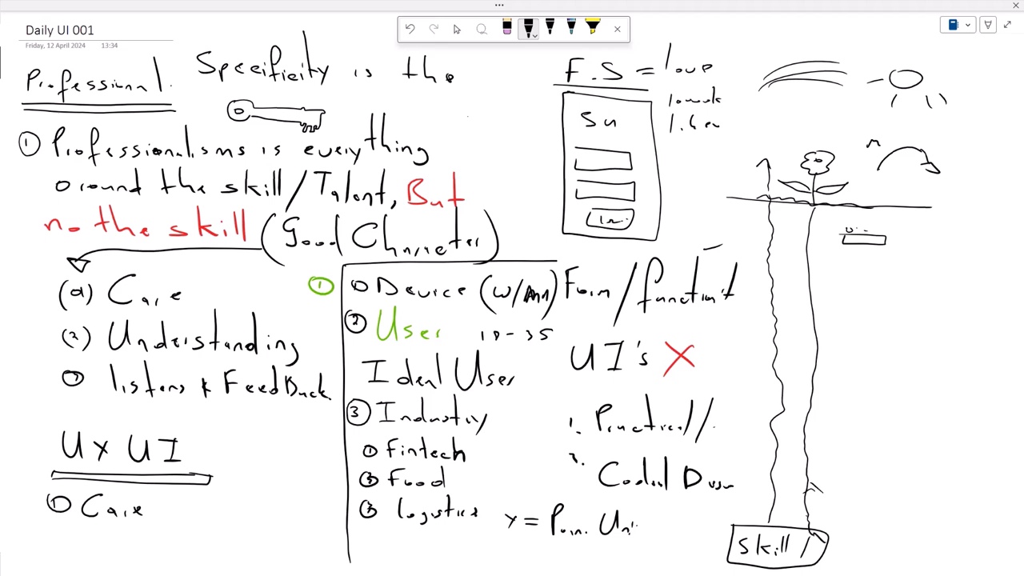
Handwrite a short "Solu" note beside the "UX UI" heading and add an arrow after "Fintech"
mouse_move(220, 419)
left_mouse_down()
mouse_move(209, 436)
mouse_move(256, 430)
left_mouse_up()
left_click(225, 436)
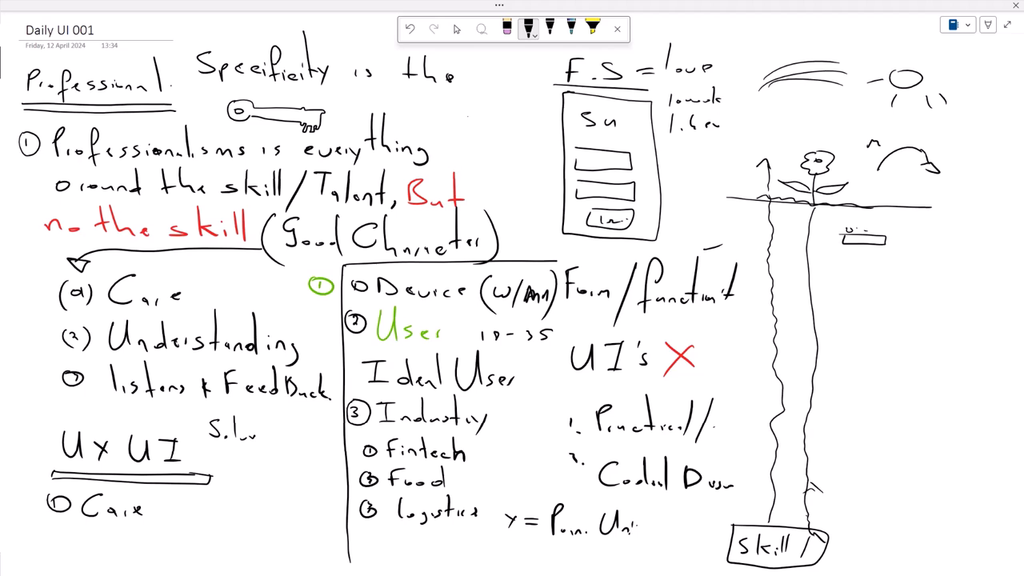
left_click_drag(471, 456, 496, 458)
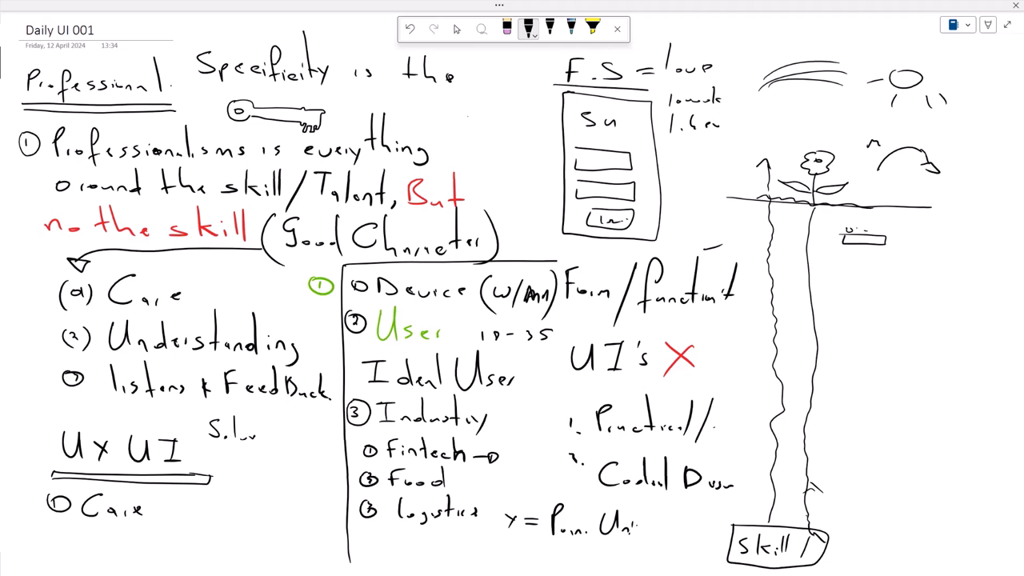
Draw a corner frame beside the skill root diagram and list circled items 1 "Trends" and 2 "Mental Models" inside it
left_click_drag(835, 266, 822, 544)
left_click_drag(835, 266, 995, 284)
mouse_move(846, 293)
left_mouse_down()
mouse_move(841, 302)
mouse_move(880, 286)
left_mouse_up()
mouse_move(869, 290)
left_mouse_down()
mouse_move(870, 308)
mouse_move(908, 311)
left_mouse_up()
left_click_drag(912, 312, 913, 315)
left_click_drag(920, 288, 928, 316)
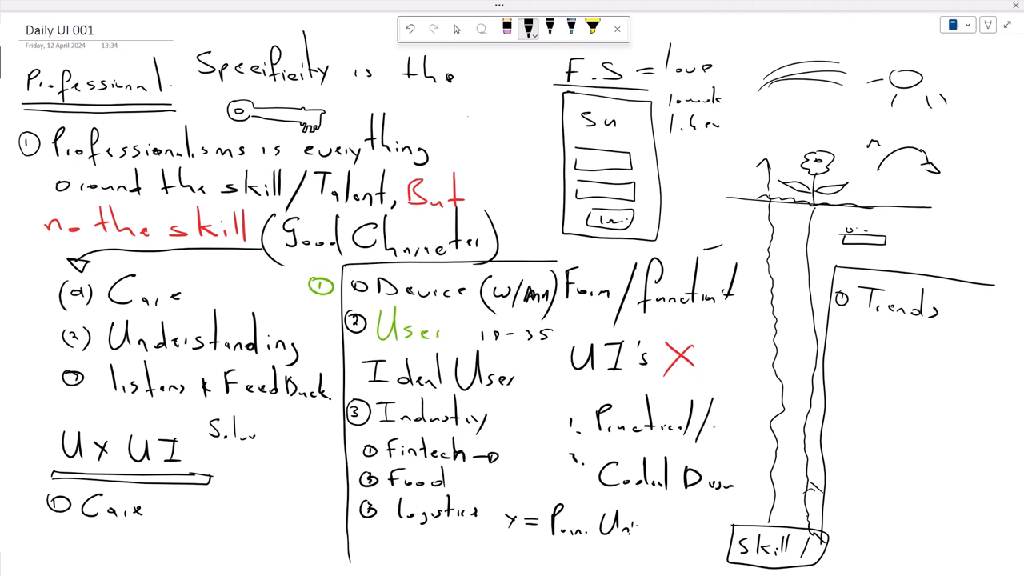
mouse_move(840, 335)
left_mouse_down()
mouse_move(839, 351)
mouse_move(841, 329)
mouse_move(883, 329)
mouse_move(888, 351)
mouse_move(933, 355)
mouse_move(965, 338)
mouse_move(972, 352)
left_mouse_up()
left_click_drag(981, 352, 994, 358)
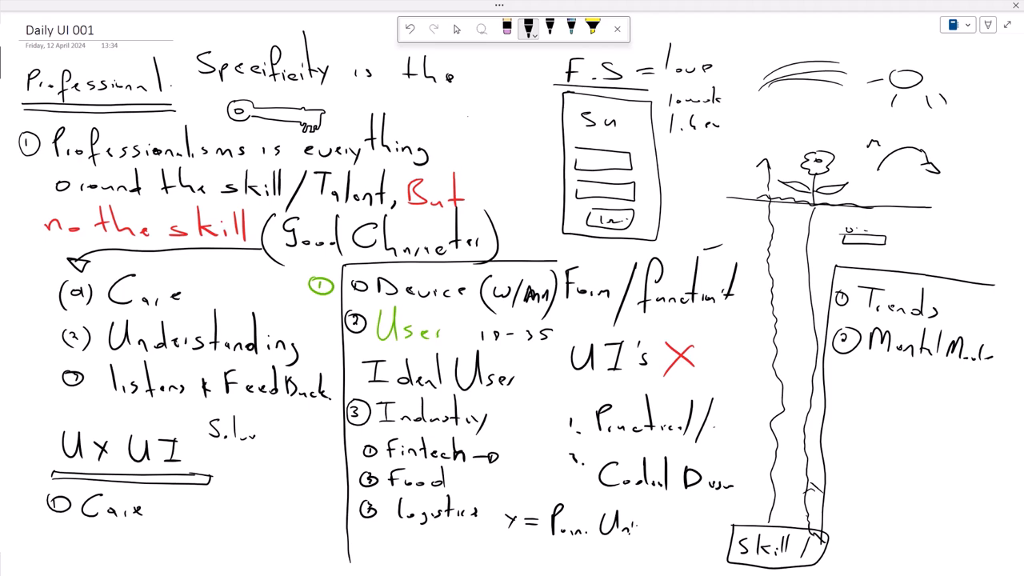
Handwrite "(Solve)" in brackets under the end of "Specificity is the"
mouse_move(409, 86)
left_mouse_down()
mouse_move(399, 100)
mouse_move(406, 133)
mouse_move(409, 111)
mouse_move(409, 121)
left_mouse_up()
left_click_drag(425, 116, 447, 114)
mouse_move(451, 118)
left_mouse_down()
mouse_move(470, 93)
mouse_move(467, 133)
left_mouse_up()
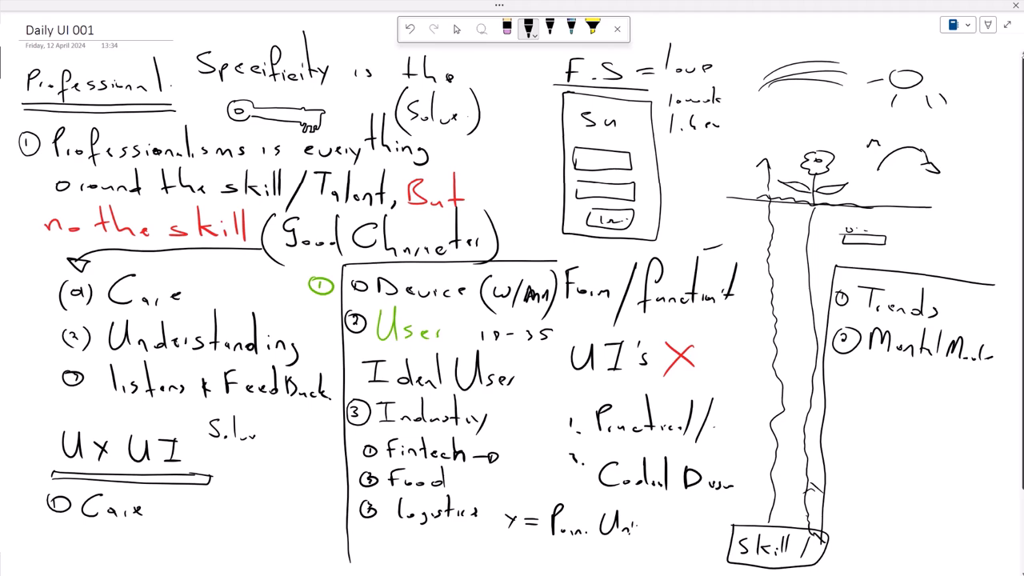
Exit the full-page view, add a new notebook section, and show its blank page in full-page view
left_click(1007, 24)
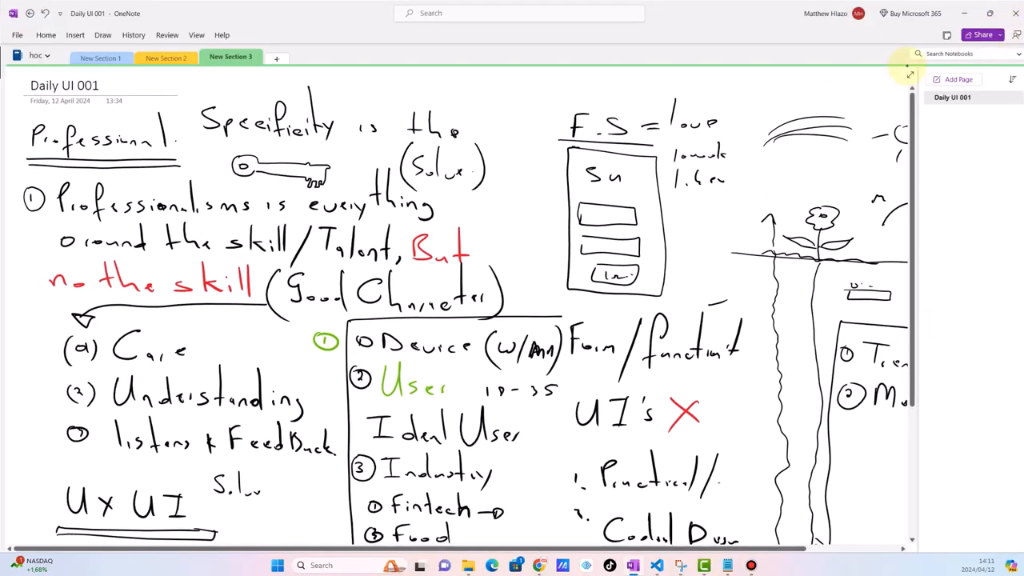
left_click(276, 59)
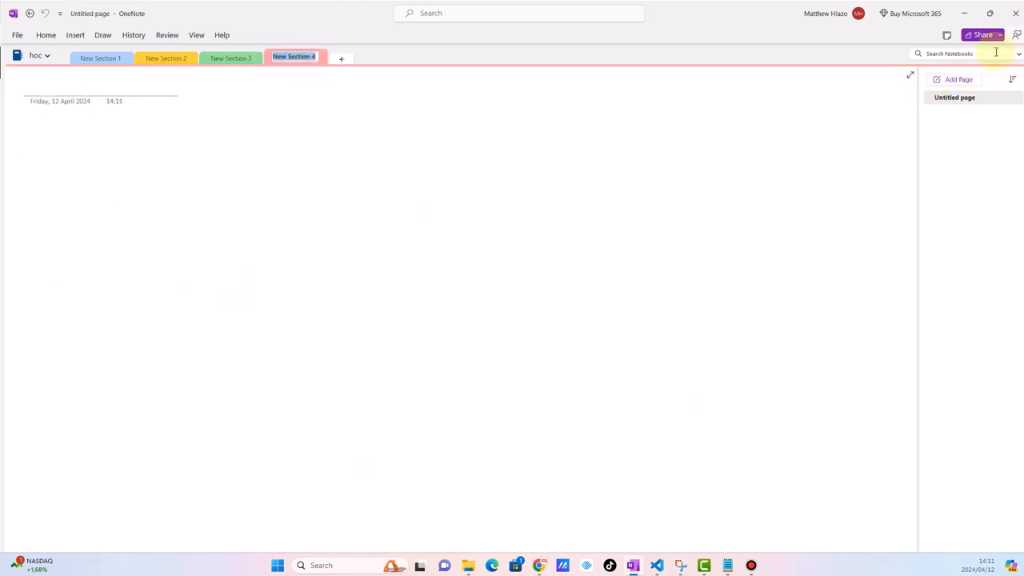
left_click(910, 74)
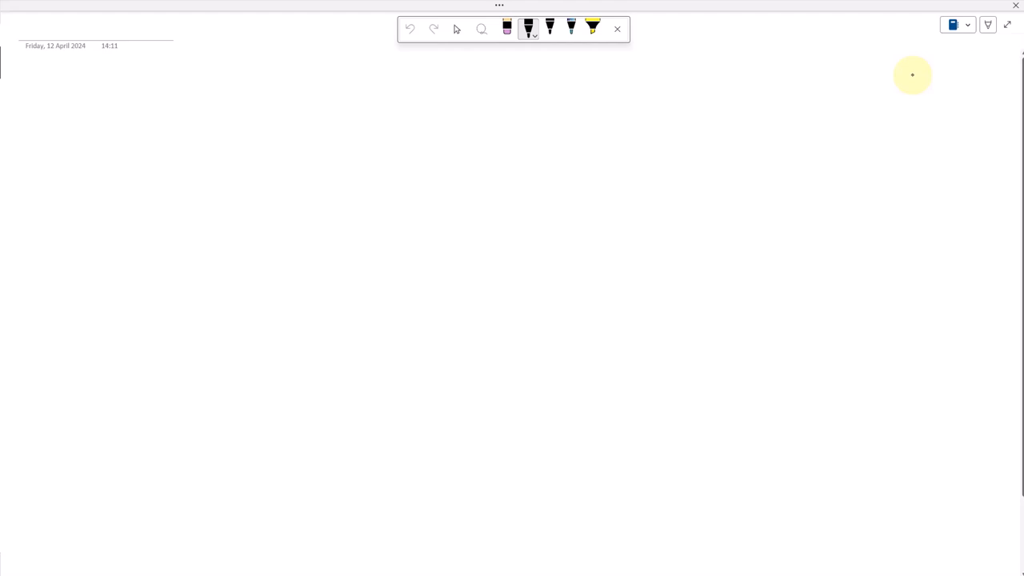
Draw a circled 1 near the start of the blank page and handwrite "Uncover Value" beside it
mouse_move(27, 89)
left_mouse_down()
mouse_move(28, 101)
mouse_move(18, 89)
left_mouse_up()
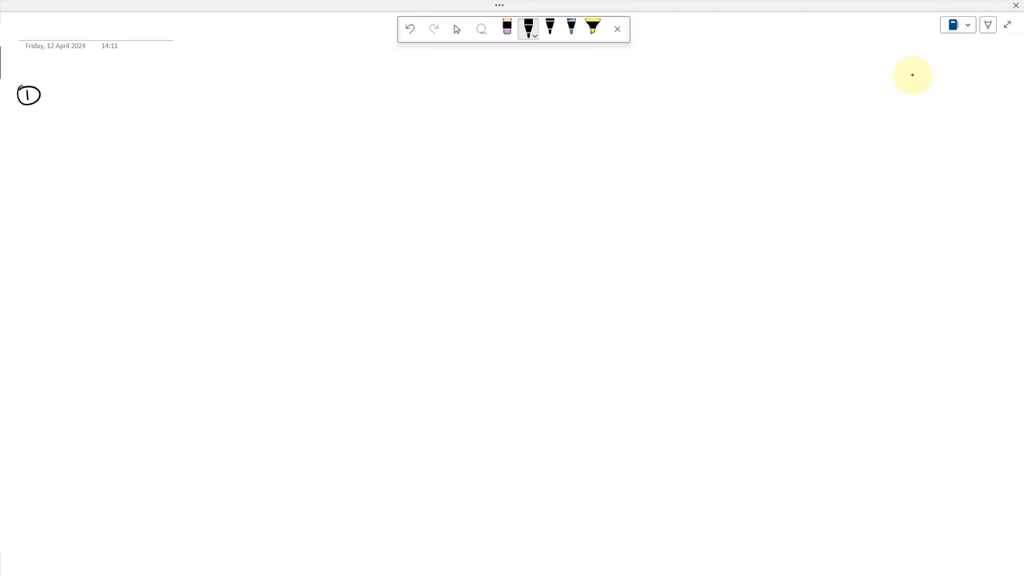
mouse_move(53, 83)
left_mouse_down()
mouse_move(57, 102)
mouse_move(70, 78)
mouse_move(85, 101)
mouse_move(110, 100)
left_mouse_up()
mouse_move(117, 98)
left_mouse_down()
mouse_move(156, 96)
mouse_move(200, 71)
mouse_move(216, 108)
left_mouse_up()
left_click_drag(221, 70, 224, 107)
left_click_drag(229, 100, 255, 106)
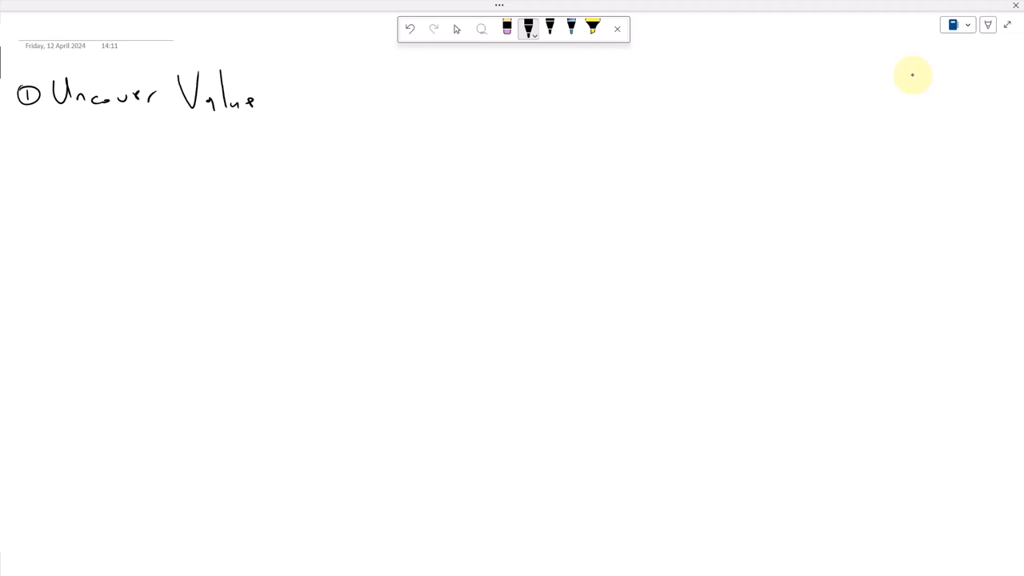
Handwrite an underlined "Skill" near the page's far edge with an arrow down to a dollar sign, labelled "Value"
mouse_move(878, 124)
left_mouse_down()
mouse_move(869, 137)
mouse_move(898, 140)
left_mouse_up()
mouse_move(904, 131)
left_mouse_down()
mouse_move(920, 157)
mouse_move(901, 174)
mouse_move(910, 179)
mouse_move(897, 177)
left_mouse_up()
left_click_drag(916, 214, 904, 255)
left_click_drag(916, 208, 911, 253)
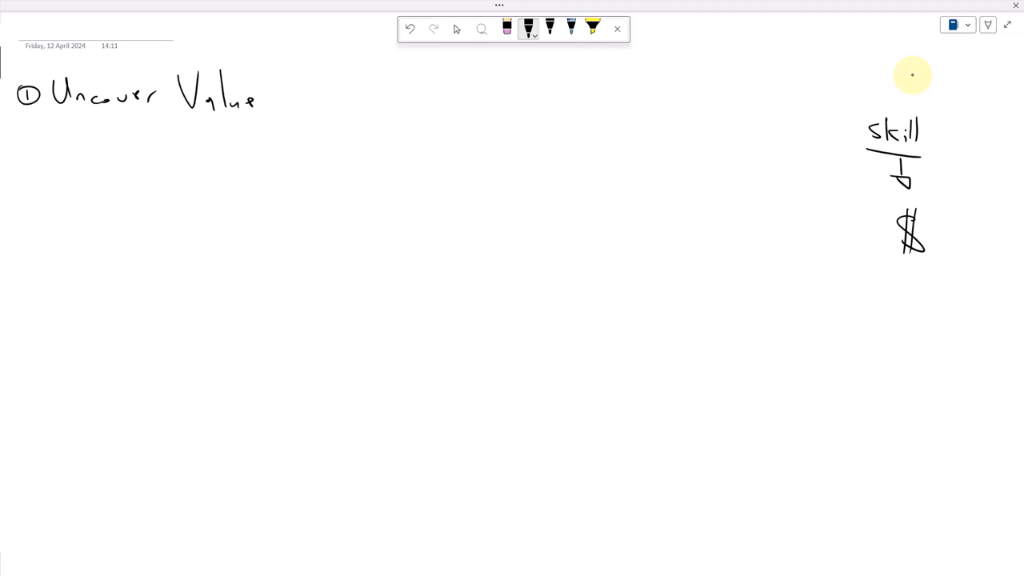
mouse_move(817, 223)
left_mouse_down()
mouse_move(829, 224)
mouse_move(838, 253)
mouse_move(865, 254)
left_mouse_up()
left_click_drag(871, 247, 879, 253)
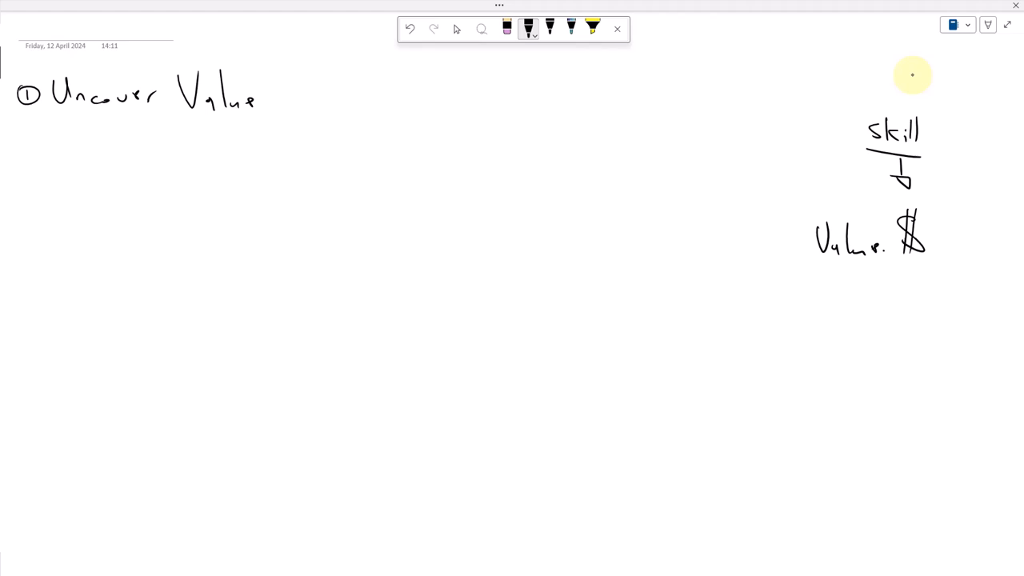
Draw a circled 2 below the first item and handwrite "Solution's Architect." beside it
mouse_move(25, 128)
left_mouse_down()
mouse_move(34, 138)
mouse_move(24, 125)
left_mouse_up()
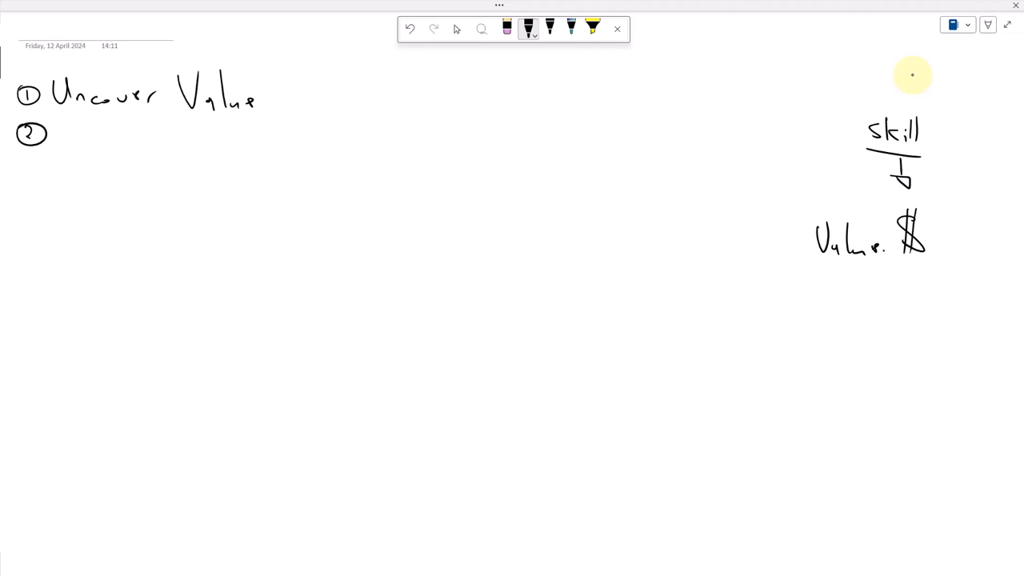
mouse_move(82, 121)
left_mouse_down()
mouse_move(64, 139)
mouse_move(123, 141)
left_mouse_up()
mouse_move(128, 105)
left_mouse_down()
mouse_move(126, 142)
mouse_move(135, 122)
mouse_move(141, 143)
left_mouse_up()
left_click_drag(152, 137, 169, 137)
mouse_move(176, 136)
left_mouse_down()
mouse_move(171, 144)
mouse_move(196, 125)
mouse_move(208, 149)
mouse_move(207, 136)
left_mouse_up()
mouse_move(214, 134)
left_mouse_down()
mouse_move(215, 149)
mouse_move(221, 134)
left_mouse_up()
mouse_move(232, 136)
left_mouse_down()
mouse_move(227, 148)
mouse_move(240, 149)
left_mouse_up()
left_click_drag(240, 139, 256, 147)
mouse_move(269, 106)
left_mouse_down()
mouse_move(268, 149)
mouse_move(294, 149)
left_mouse_up()
left_click_drag(312, 103, 311, 148)
left_click_drag(303, 137, 319, 136)
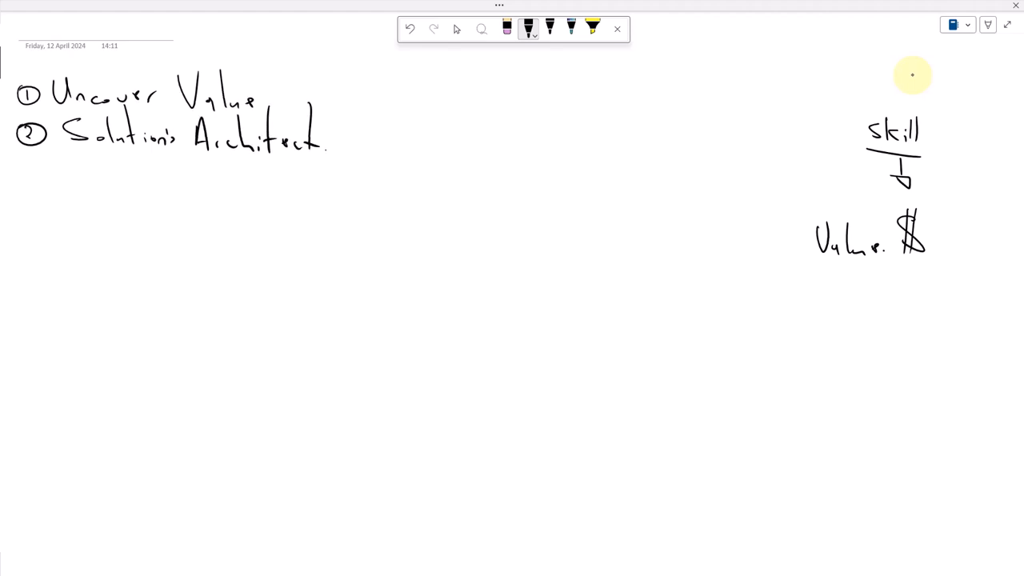
Handwrite "Consulting is Key" below "Solution's Architect." and circle the word "Key"
mouse_move(84, 168)
left_mouse_down()
mouse_move(84, 186)
mouse_move(101, 180)
left_mouse_up()
left_click_drag(108, 177, 121, 184)
mouse_move(132, 178)
left_mouse_down()
mouse_move(125, 186)
mouse_move(160, 189)
left_mouse_up()
mouse_move(175, 150)
left_mouse_down()
mouse_move(177, 186)
mouse_move(182, 167)
mouse_move(197, 187)
left_mouse_up()
mouse_move(205, 182)
left_mouse_down()
mouse_move(229, 181)
mouse_move(244, 188)
mouse_move(264, 166)
mouse_move(269, 190)
mouse_move(279, 183)
mouse_move(305, 195)
left_mouse_up()
left_click_drag(312, 182, 305, 204)
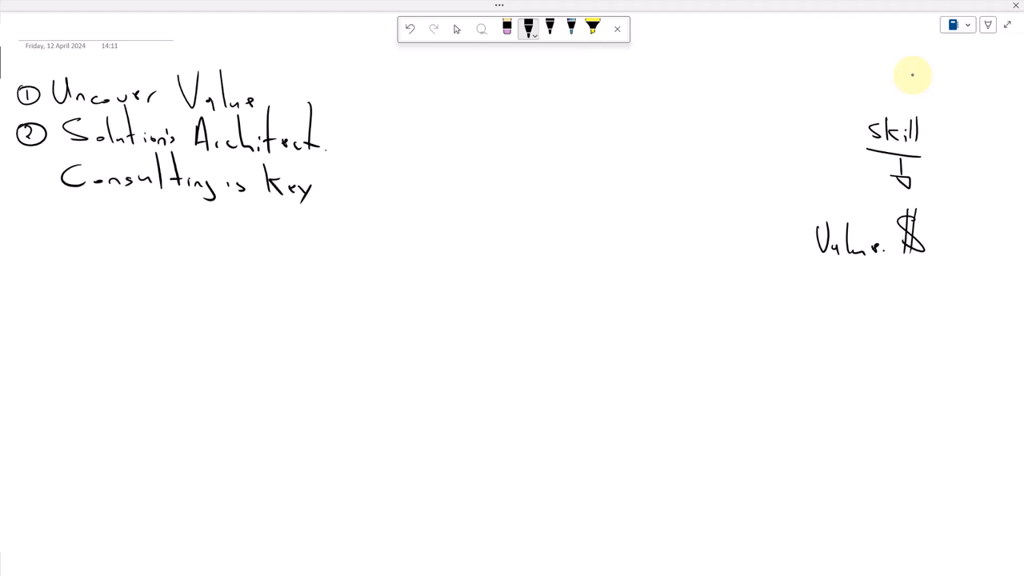
mouse_move(322, 160)
left_mouse_down()
mouse_move(278, 147)
mouse_move(251, 162)
mouse_move(249, 186)
mouse_move(271, 214)
mouse_move(315, 222)
mouse_move(334, 192)
mouse_move(322, 165)
left_mouse_up()
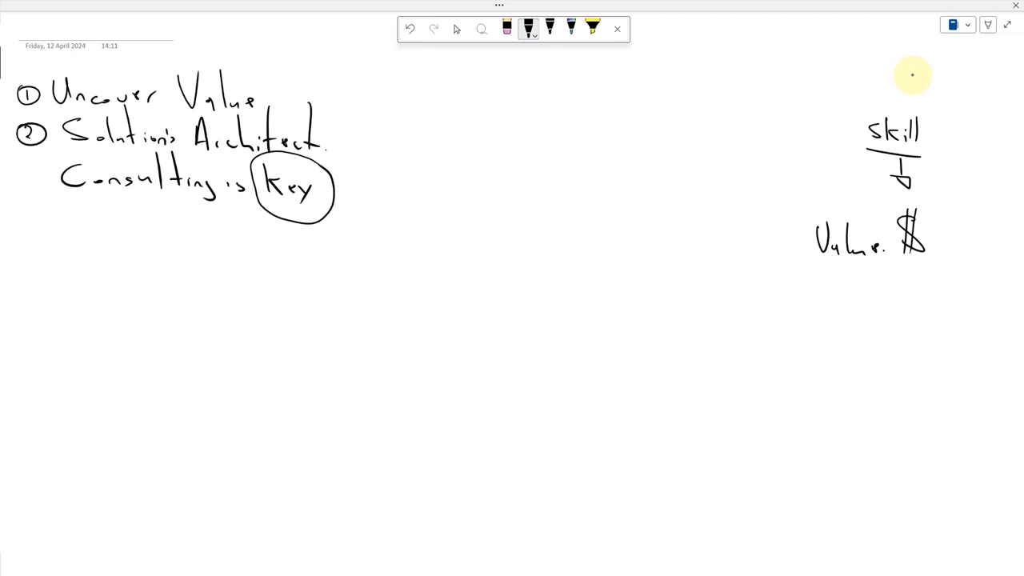
Handwrite "Skill" beside "Uncover Value" and sketch a figure with flexed arms below it, followed by an equals sign and dollar sign
mouse_move(387, 89)
left_mouse_down()
mouse_move(375, 106)
mouse_move(405, 96)
mouse_move(407, 106)
left_mouse_up()
mouse_move(411, 97)
left_mouse_down()
mouse_move(411, 108)
mouse_move(421, 95)
mouse_move(422, 107)
left_mouse_up()
left_click(412, 90)
left_click_drag(429, 78, 431, 108)
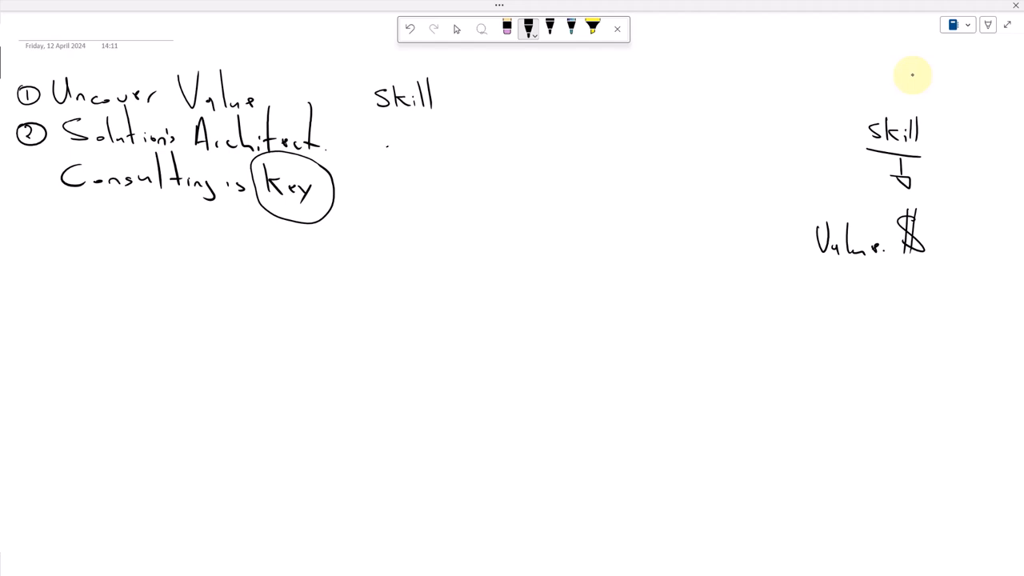
left_click_drag(393, 142, 406, 142)
mouse_move(433, 119)
left_mouse_down()
mouse_move(435, 163)
mouse_move(388, 163)
left_mouse_up()
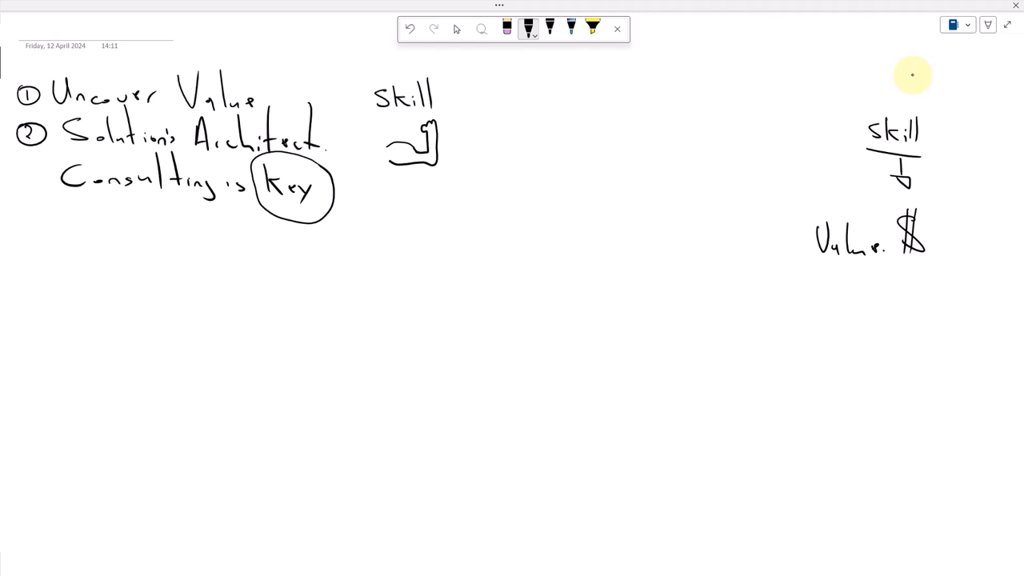
mouse_move(381, 121)
left_mouse_down()
mouse_move(391, 145)
mouse_move(352, 142)
mouse_move(344, 154)
mouse_move(342, 122)
mouse_move(339, 154)
mouse_move(340, 167)
mouse_move(389, 164)
mouse_move(399, 188)
left_mouse_up()
mouse_move(405, 203)
left_mouse_down()
mouse_move(394, 218)
mouse_move(403, 225)
left_mouse_up()
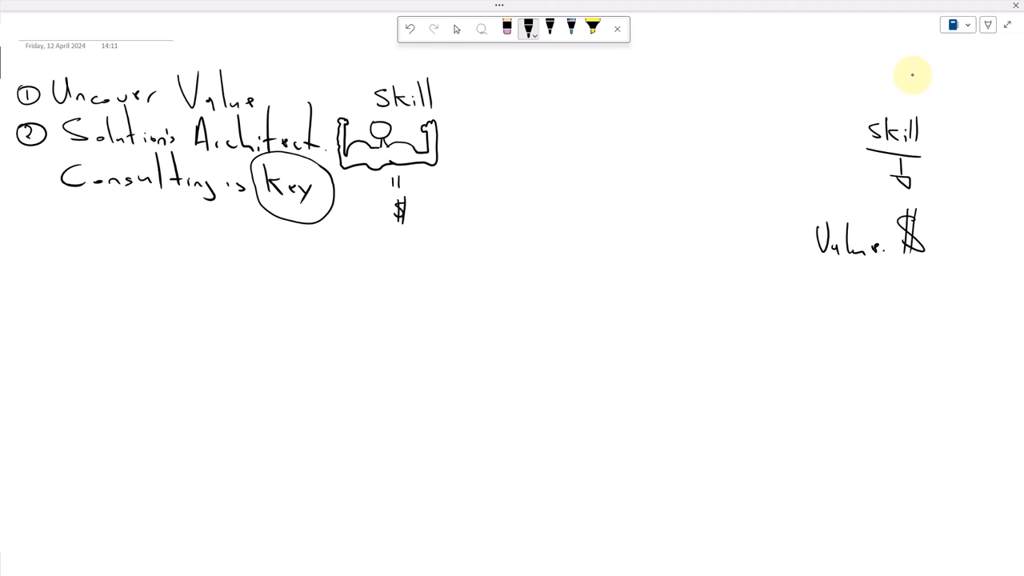
Handwrite "1 = R5" and "2 = R10" below the dollar sign and draw a horizontal line under them
mouse_move(362, 238)
left_mouse_down()
mouse_move(362, 250)
mouse_move(382, 243)
mouse_move(409, 254)
left_mouse_up()
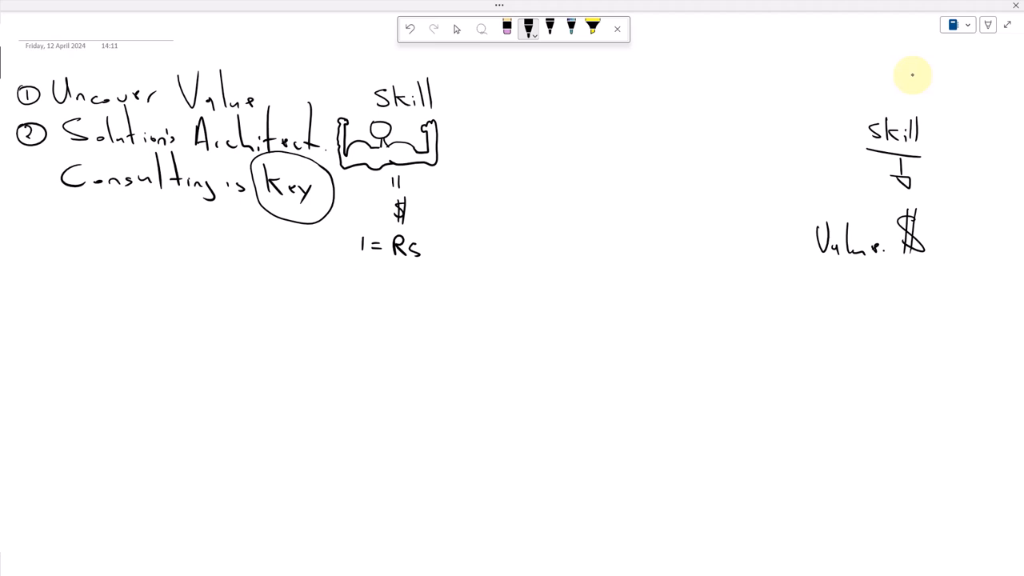
mouse_move(361, 265)
left_mouse_down()
mouse_move(365, 278)
mouse_move(382, 271)
left_mouse_up()
left_click_drag(374, 276, 392, 286)
left_click_drag(392, 271, 413, 285)
left_click_drag(424, 276, 426, 277)
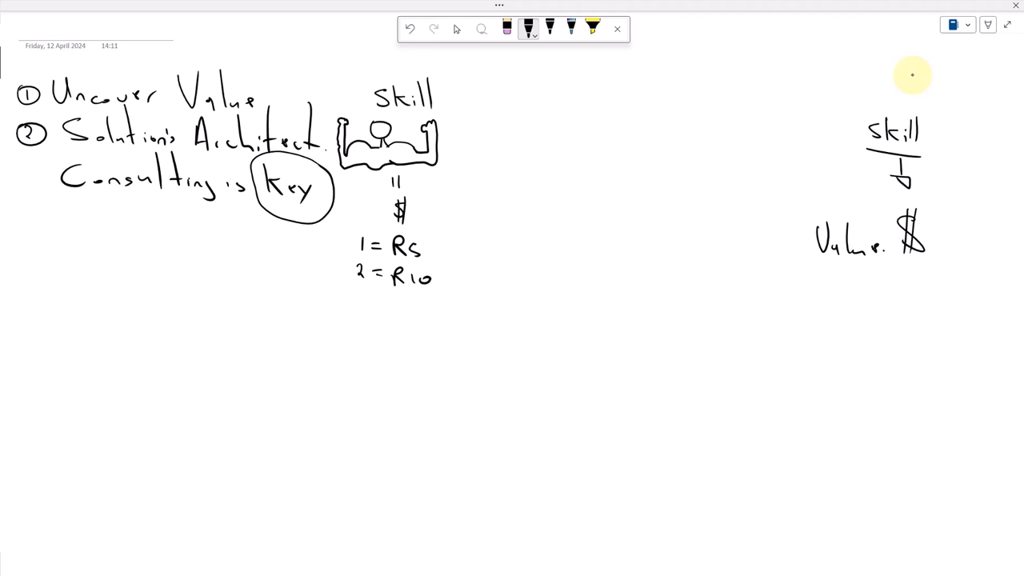
left_click_drag(348, 304, 452, 304)
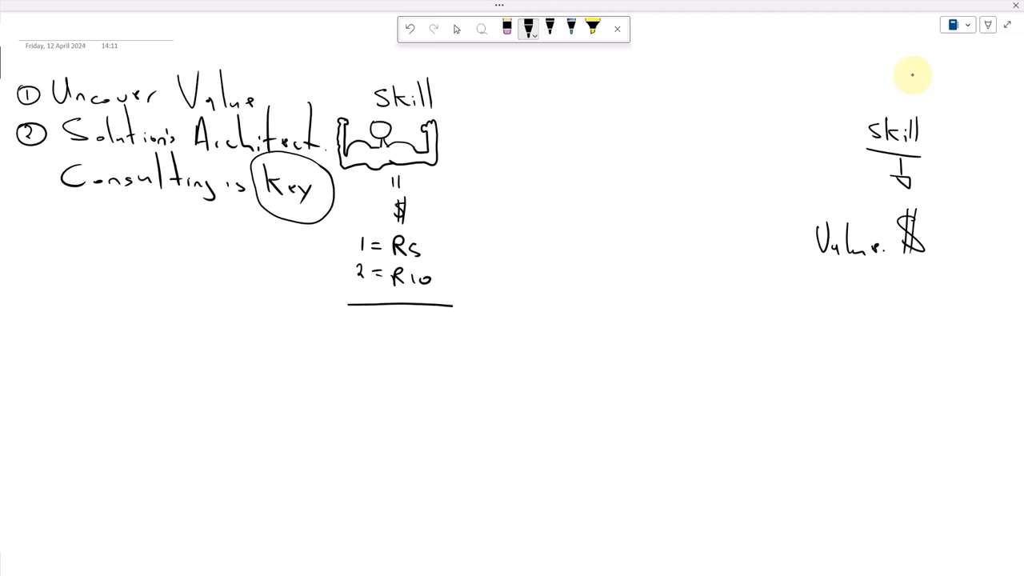
Draw a long arrow from below the flexed figure, handwrite "Solution/Value" above its far end, and add a downward arrow under "Value"
left_click_drag(358, 146, 399, 150)
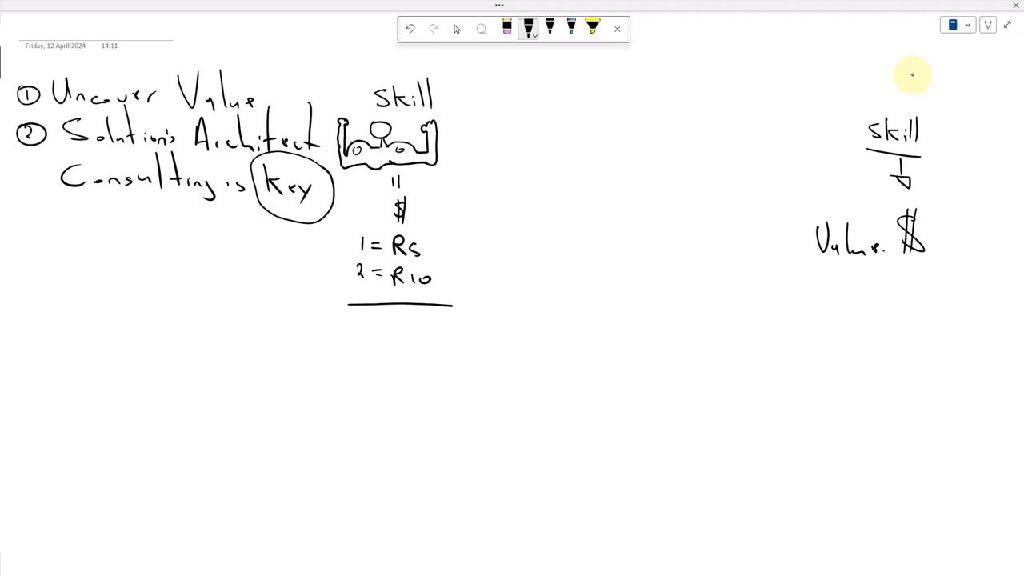
mouse_move(346, 176)
left_mouse_down()
mouse_move(347, 193)
mouse_move(443, 181)
mouse_move(686, 195)
mouse_move(687, 206)
mouse_move(706, 196)
mouse_move(687, 186)
left_mouse_up()
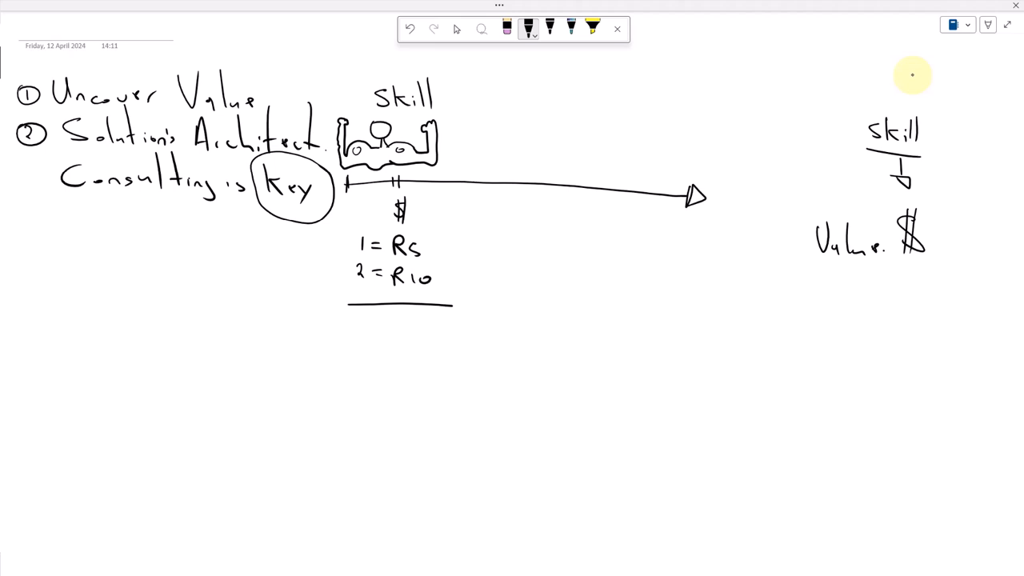
mouse_move(652, 84)
left_mouse_down()
mouse_move(643, 94)
mouse_move(689, 102)
mouse_move(694, 82)
left_mouse_up()
left_click_drag(697, 92, 717, 100)
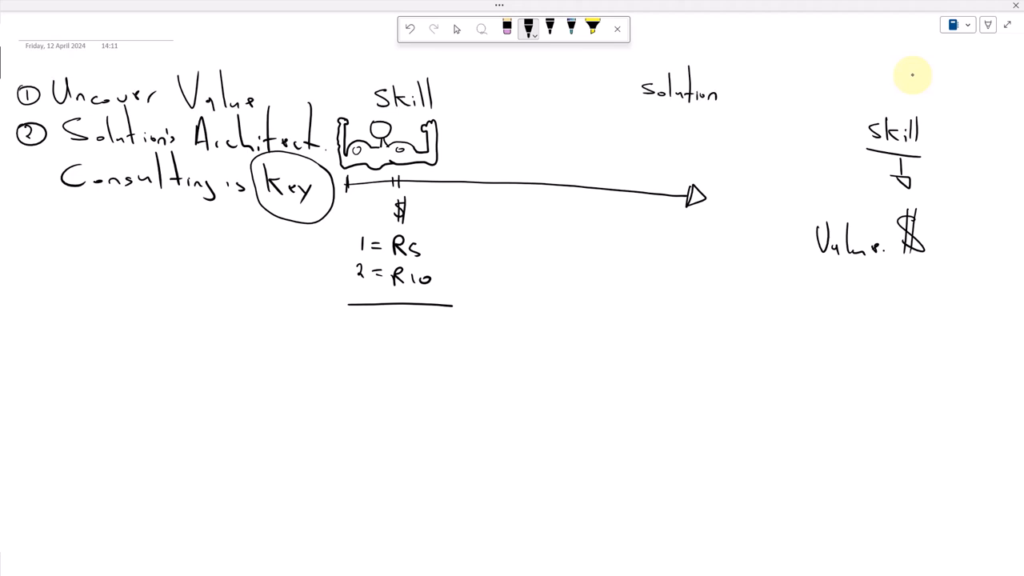
mouse_move(733, 71)
left_mouse_down()
mouse_move(724, 103)
mouse_move(750, 86)
mouse_move(759, 99)
mouse_move(765, 85)
mouse_move(766, 101)
left_mouse_up()
left_click_drag(772, 92, 787, 101)
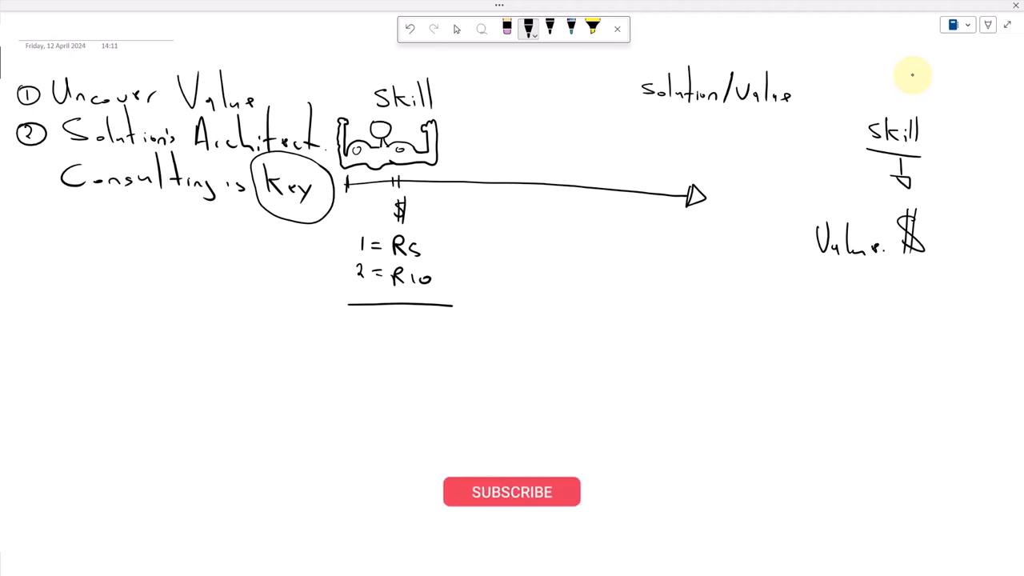
mouse_move(770, 110)
left_mouse_down()
mouse_move(776, 141)
mouse_move(768, 228)
left_mouse_up()
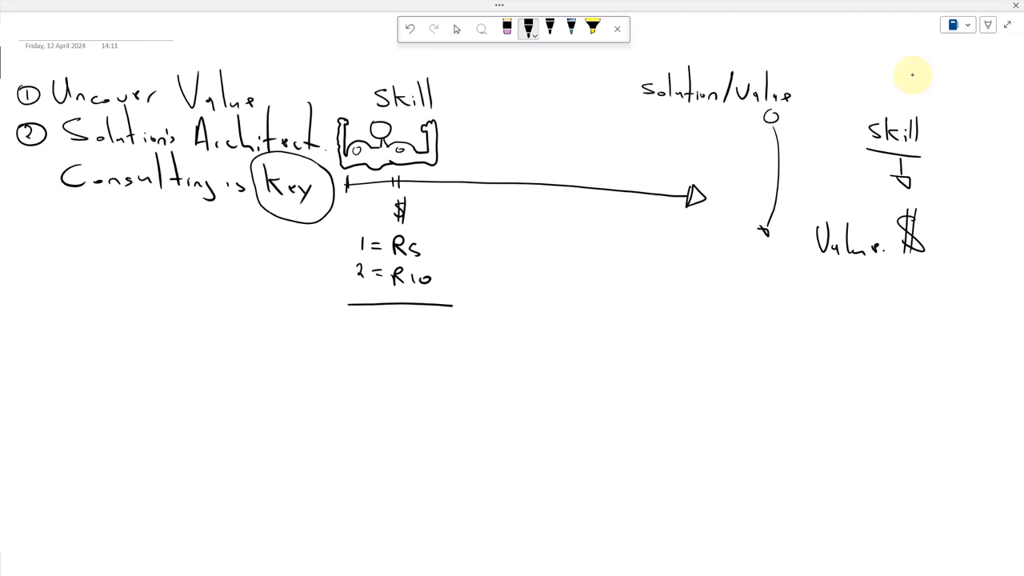
Handwrite "V = more V" below the long arrow's head, circle the last V, and draw a circled 1 above the equation
left_click_drag(661, 297, 692, 310)
left_click(717, 302)
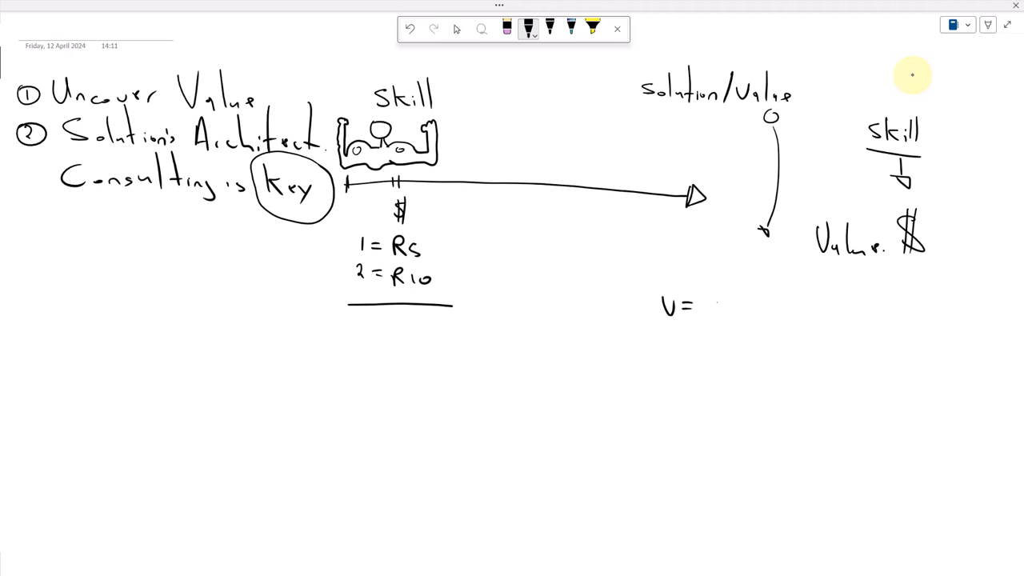
mouse_move(710, 315)
left_mouse_down()
mouse_move(725, 302)
mouse_move(731, 317)
mouse_move(765, 314)
mouse_move(804, 294)
mouse_move(768, 297)
mouse_move(808, 286)
left_mouse_up()
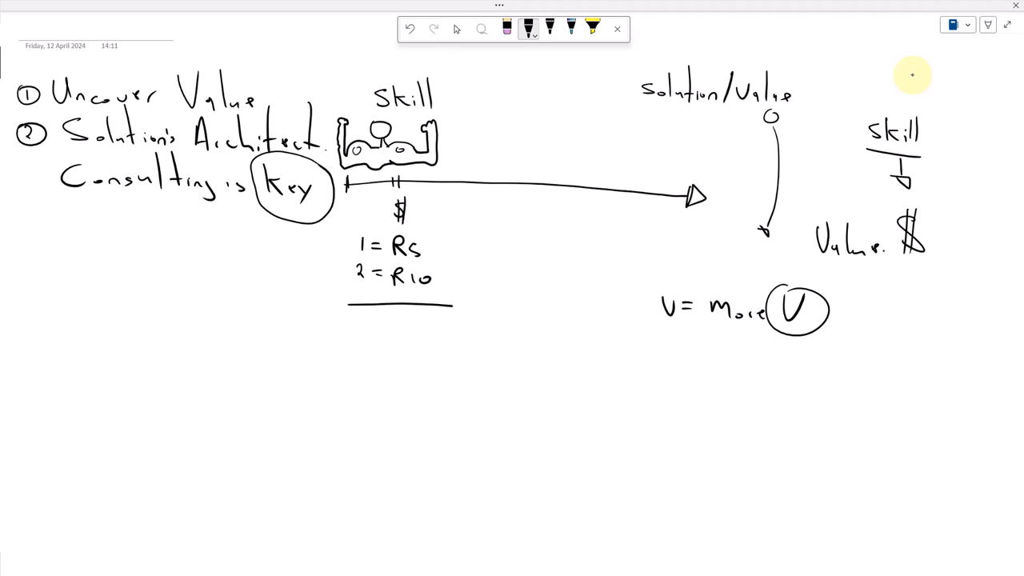
mouse_move(633, 227)
left_mouse_down()
mouse_move(633, 241)
mouse_move(621, 237)
mouse_move(647, 227)
left_mouse_up()
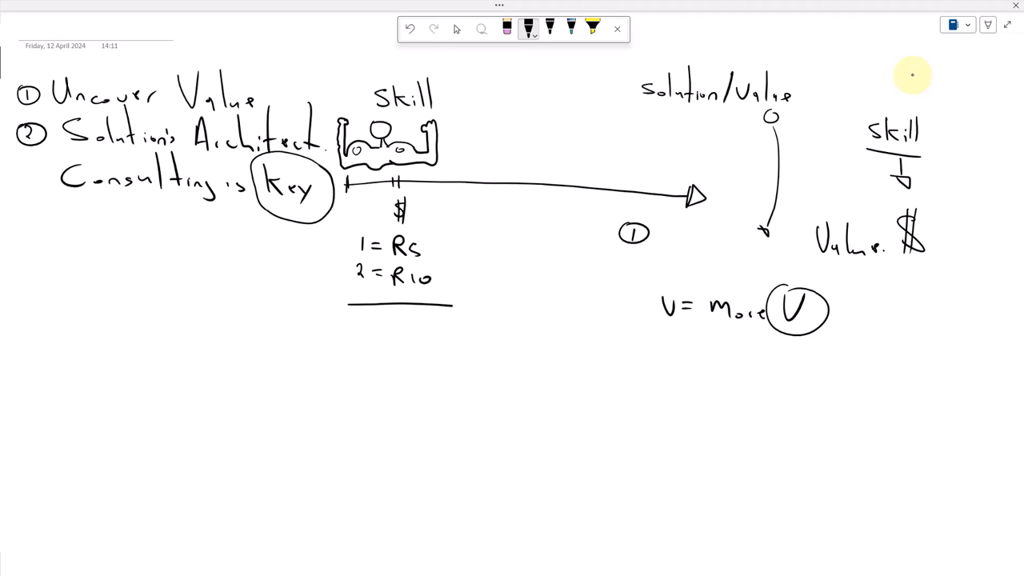
Handwrite "Thought Process" on two lines directly below "Solution/Value"
mouse_move(632, 116)
left_mouse_down()
mouse_move(653, 115)
mouse_move(642, 128)
mouse_move(657, 132)
mouse_move(678, 127)
left_mouse_up()
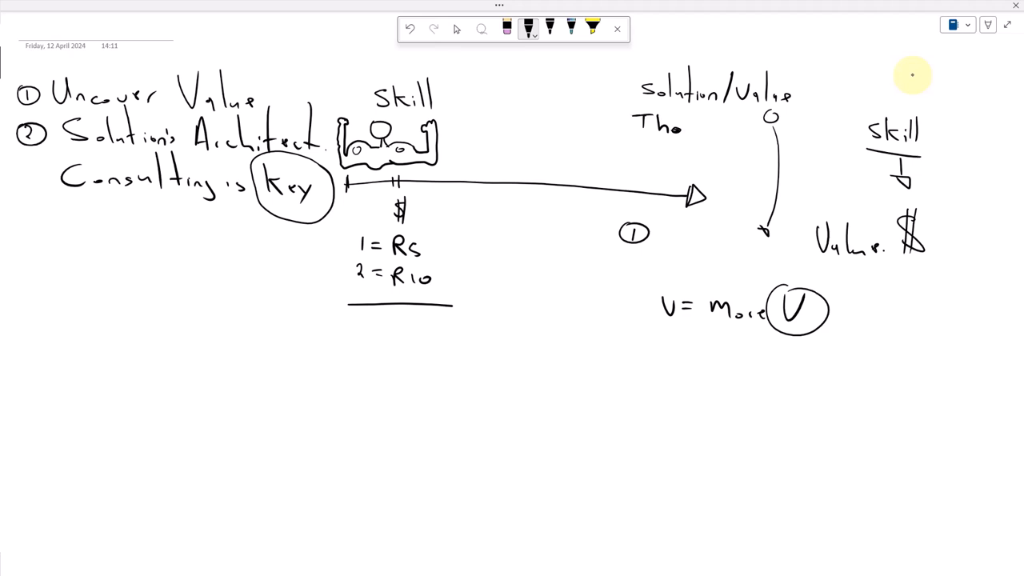
left_click_drag(686, 127, 694, 143)
mouse_move(710, 102)
left_mouse_down()
mouse_move(720, 136)
mouse_move(735, 119)
left_mouse_up()
left_click_drag(648, 136, 648, 154)
left_click_drag(648, 134, 658, 144)
left_click_drag(670, 152, 716, 152)
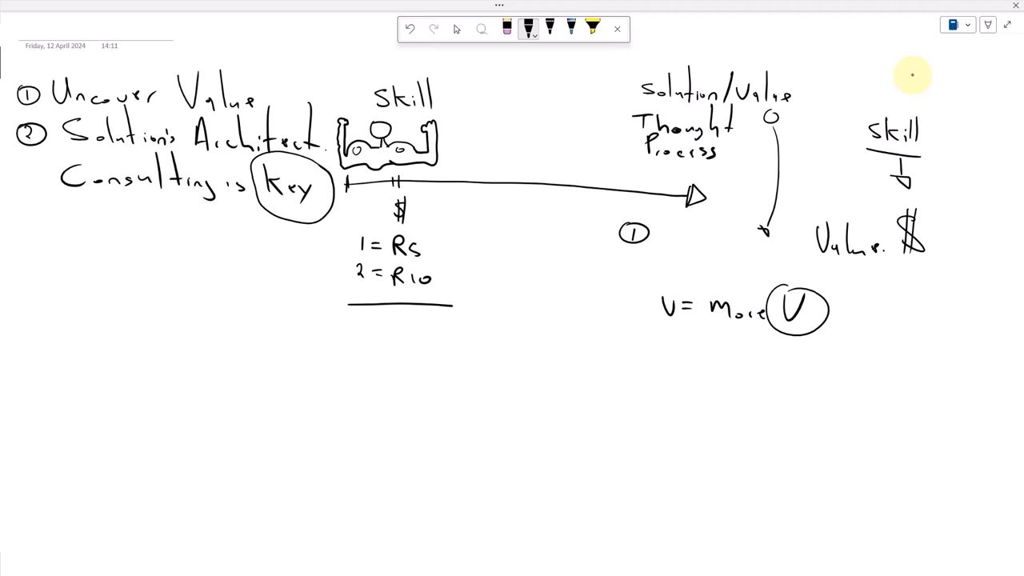
Erase the leading "V" of the "V = more V" equation and handwrite "Thinking" in its place
left_click(508, 28)
left_click(668, 308)
left_click(529, 32)
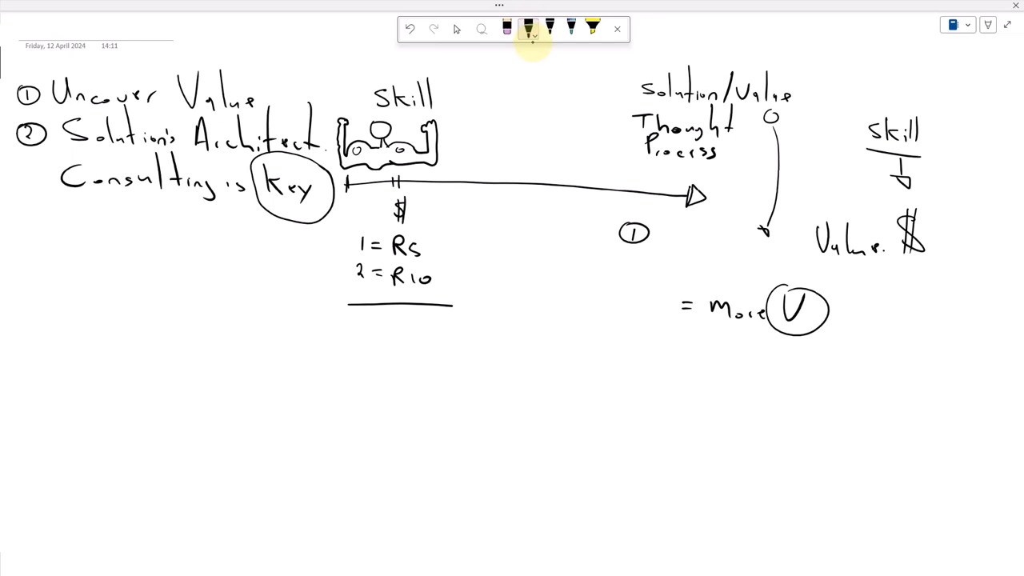
mouse_move(591, 290)
left_mouse_down()
mouse_move(615, 291)
mouse_move(603, 316)
mouse_move(627, 315)
left_mouse_up()
mouse_move(631, 303)
left_mouse_down()
mouse_move(665, 318)
mouse_move(657, 318)
left_mouse_up()
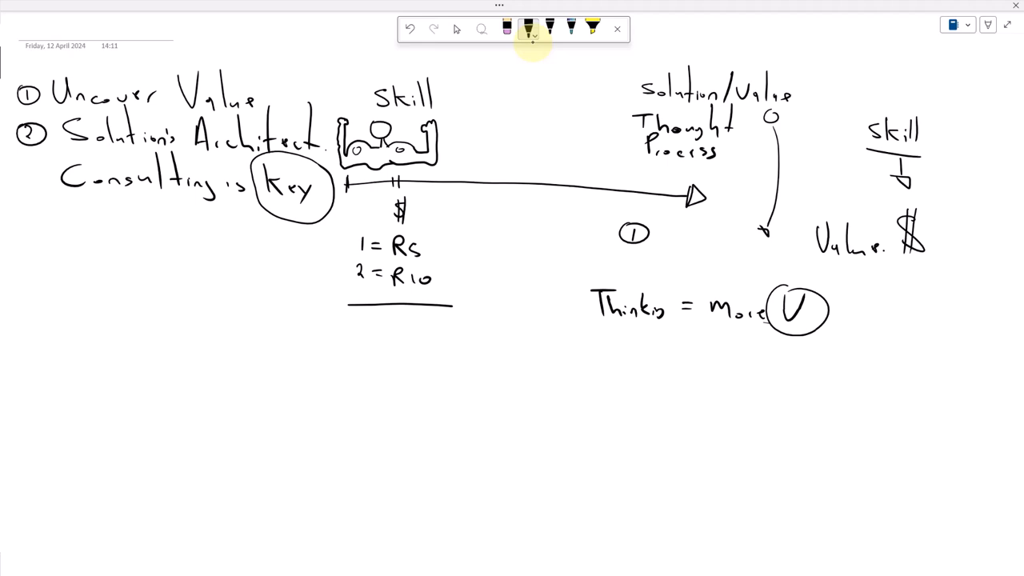
Draw a square below the horizontal line under "2 = R10"
left_click_drag(354, 340, 349, 407)
mouse_move(352, 339)
left_mouse_down()
mouse_move(440, 335)
mouse_move(432, 429)
mouse_move(354, 427)
mouse_move(349, 396)
left_mouse_up()
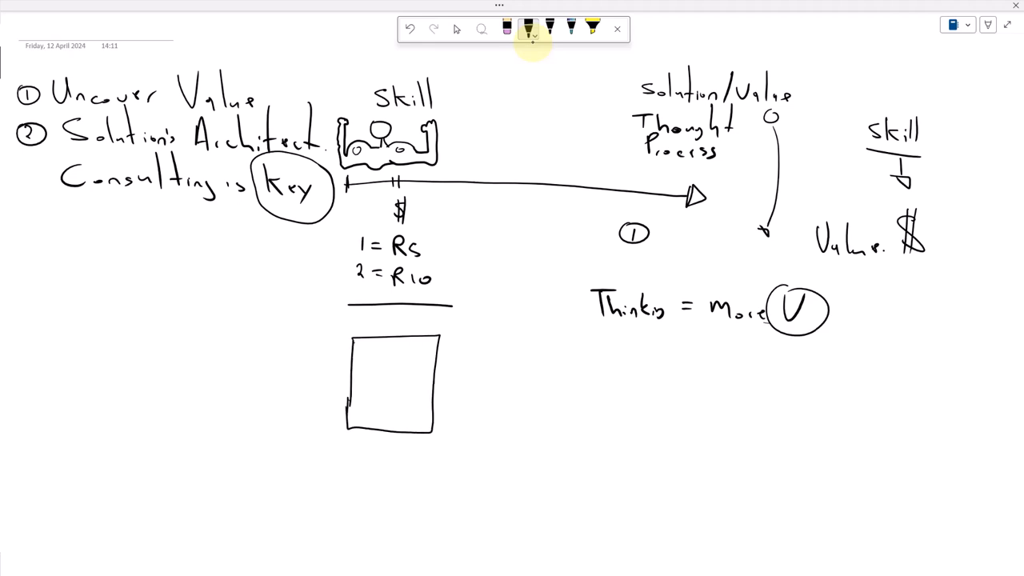
left_click_drag(599, 350, 594, 421)
mouse_move(603, 362)
left_mouse_down()
mouse_move(623, 343)
mouse_move(653, 343)
left_mouse_up()
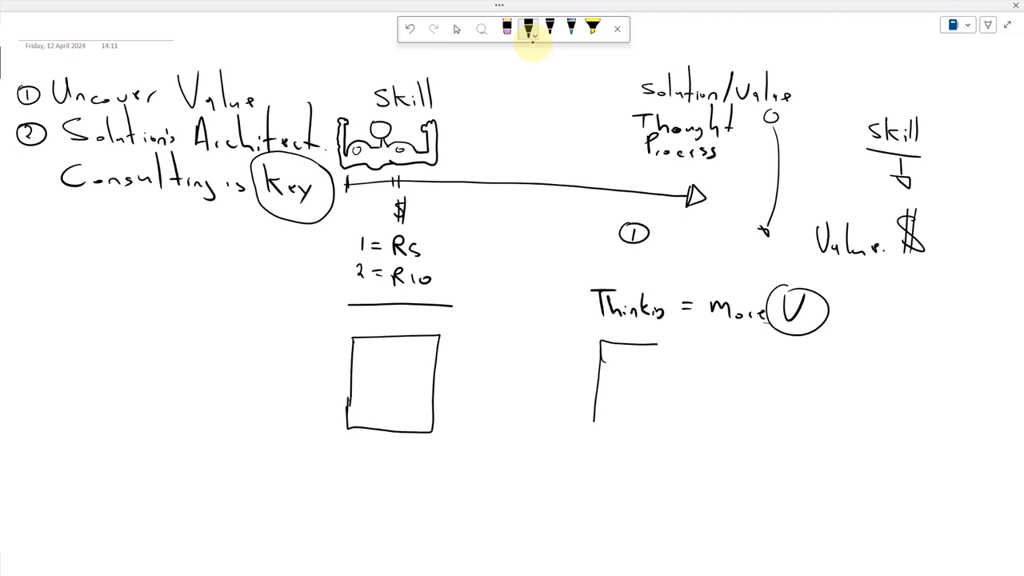
key("ctrl+z")
key("ctrl+z")
key("ctrl+z")
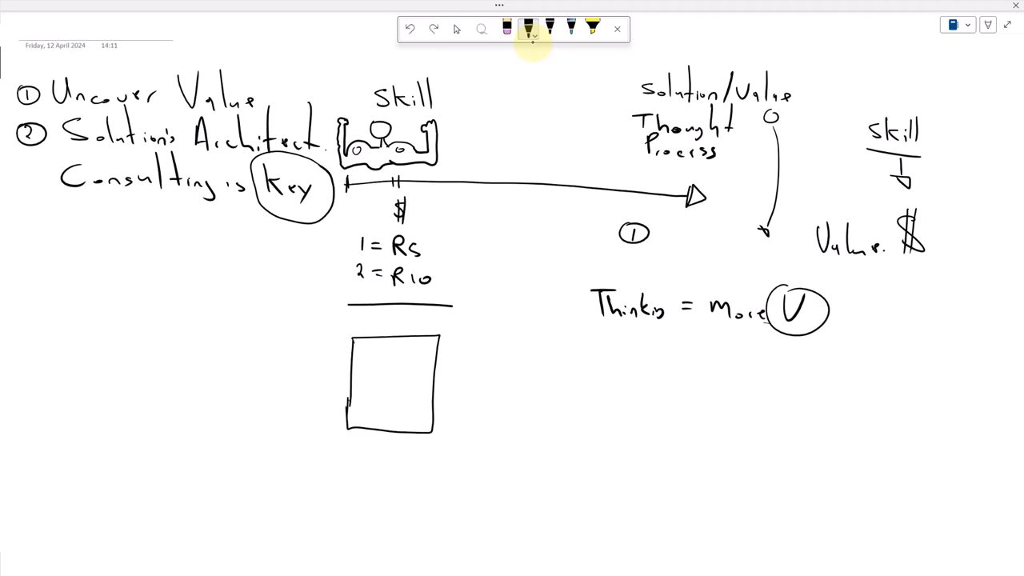
Sketch two seated figures facing each other across a round table below the "Thinking = more V" equation
mouse_move(631, 351)
left_mouse_down()
mouse_move(622, 365)
mouse_move(649, 359)
mouse_move(632, 352)
mouse_move(616, 424)
left_mouse_up()
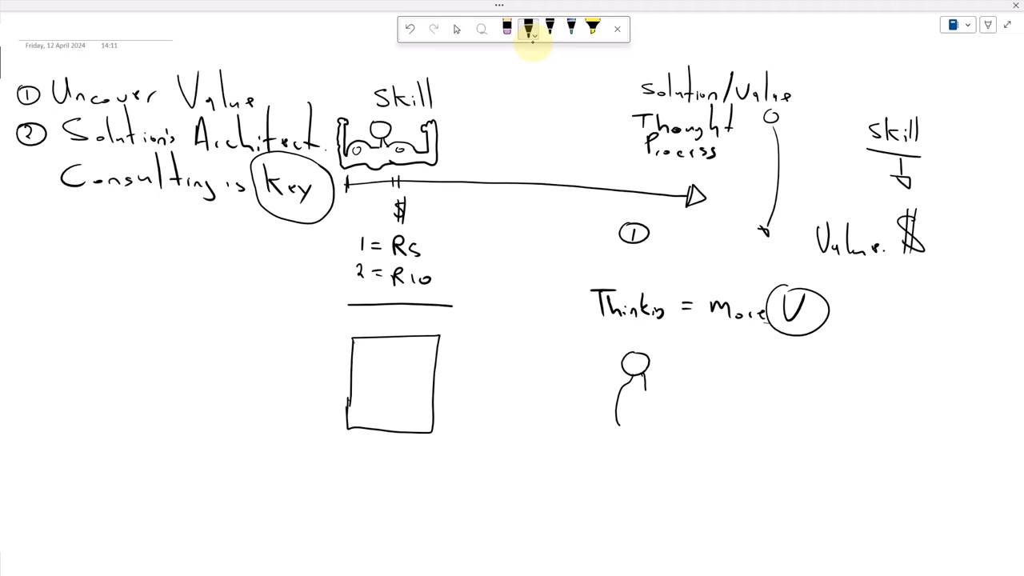
mouse_move(636, 403)
left_mouse_down()
mouse_move(694, 417)
mouse_move(640, 400)
mouse_move(695, 402)
mouse_move(664, 404)
left_mouse_up()
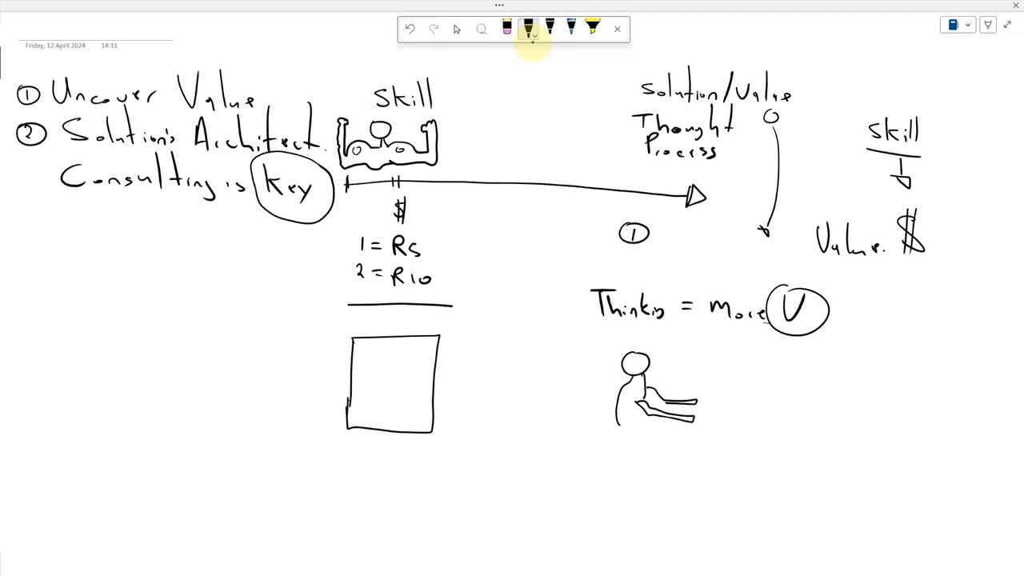
mouse_move(777, 352)
left_mouse_down()
mouse_move(782, 392)
mouse_move(749, 396)
mouse_move(779, 400)
mouse_move(774, 416)
mouse_move(747, 416)
mouse_move(781, 419)
left_mouse_up()
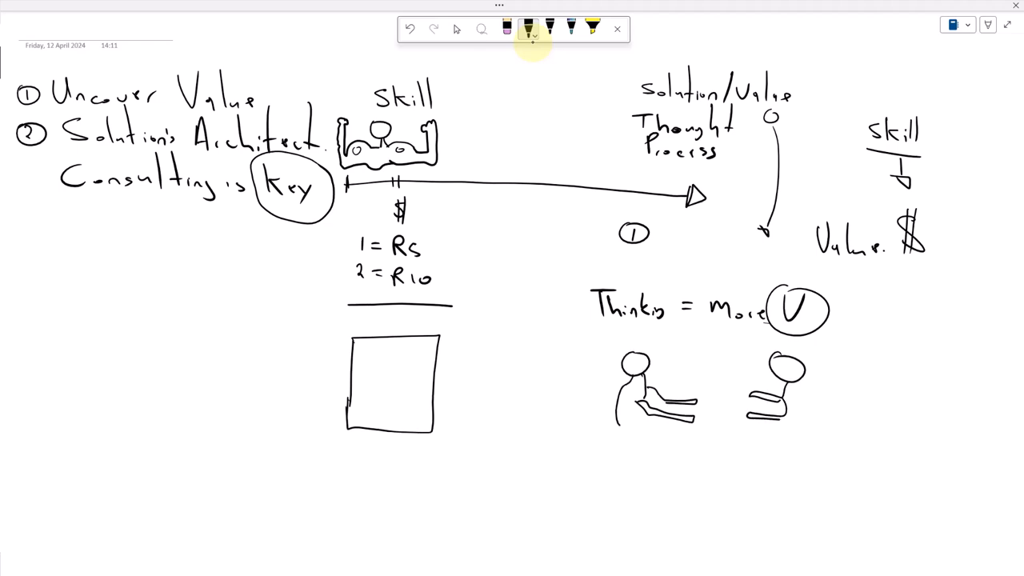
mouse_move(617, 424)
left_mouse_down()
mouse_move(620, 438)
mouse_move(646, 441)
left_mouse_up()
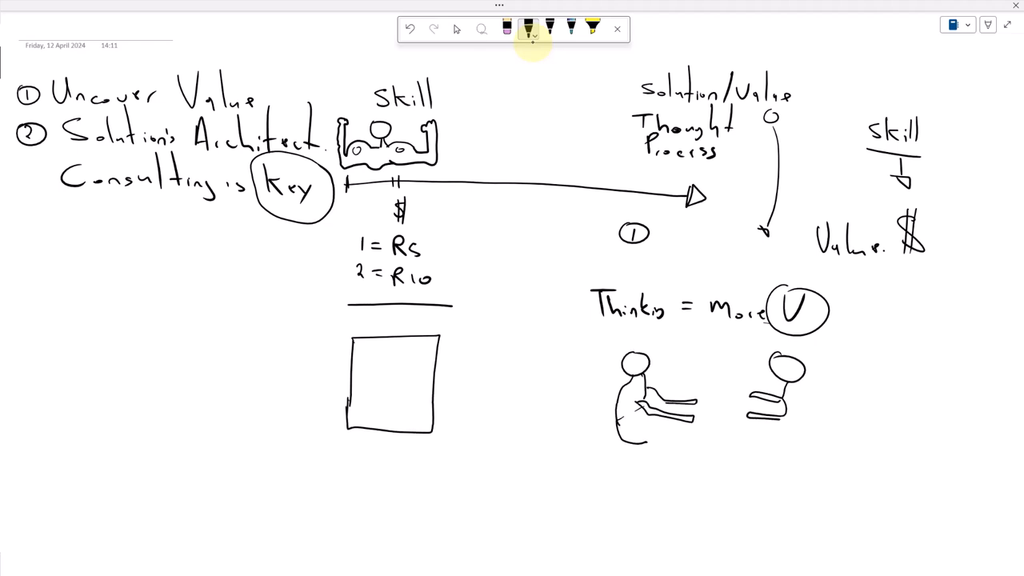
mouse_move(685, 391)
left_mouse_down()
mouse_move(670, 424)
mouse_move(702, 451)
mouse_move(751, 452)
mouse_move(770, 415)
mouse_move(755, 379)
mouse_move(698, 371)
mouse_move(670, 421)
mouse_move(643, 430)
mouse_move(645, 442)
mouse_move(670, 431)
mouse_move(672, 457)
mouse_move(679, 444)
left_mouse_up()
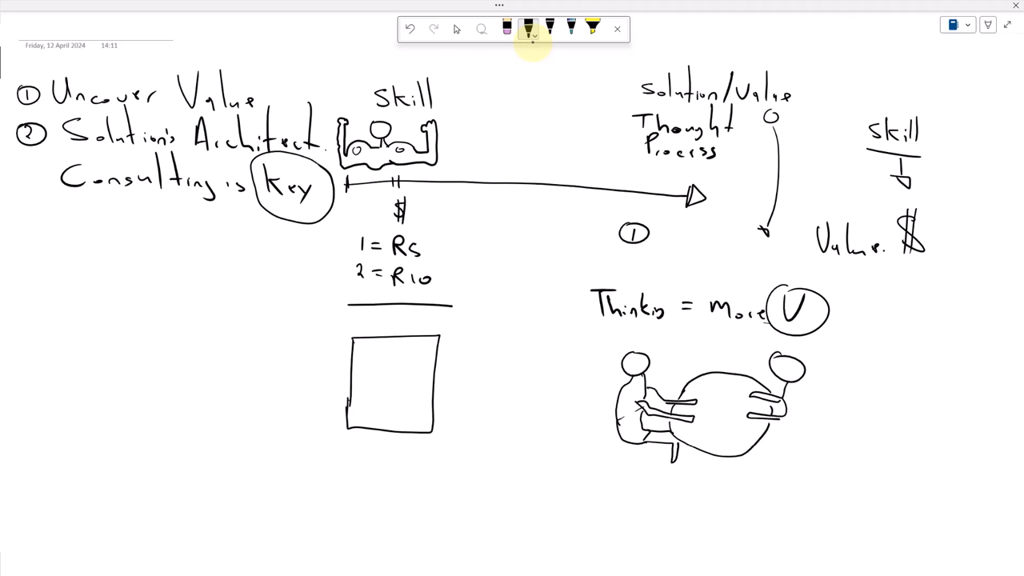
mouse_move(787, 396)
left_mouse_down()
mouse_move(778, 457)
mouse_move(764, 462)
mouse_move(774, 445)
mouse_move(734, 467)
left_mouse_up()
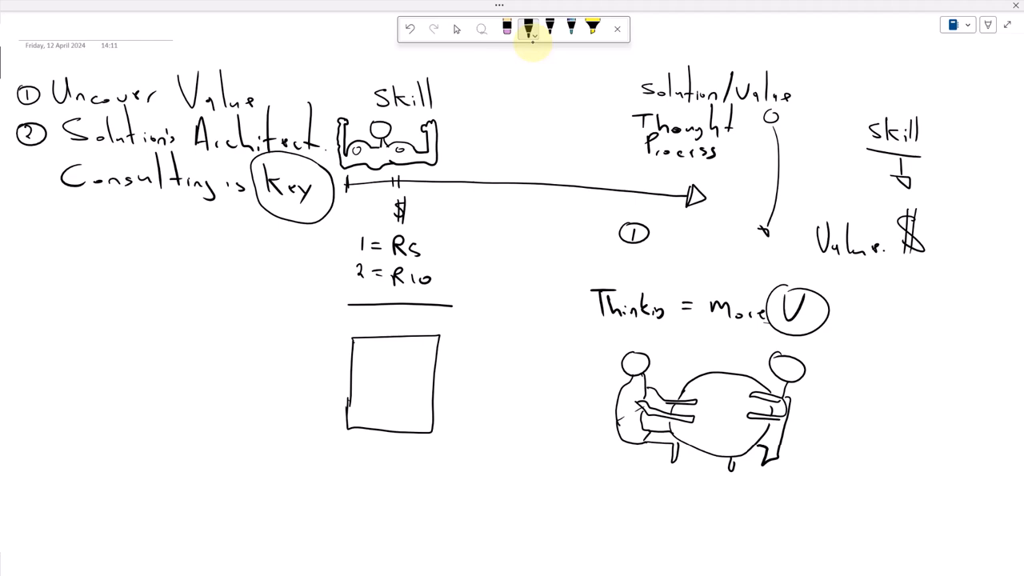
Handwrite "FF" inside the square, and the shortened words "Convers" and "Concep" above the round table
mouse_move(365, 356)
left_mouse_down()
mouse_move(364, 388)
mouse_move(381, 356)
left_mouse_up()
mouse_move(366, 371)
left_mouse_down()
mouse_move(391, 385)
mouse_move(399, 372)
left_mouse_up()
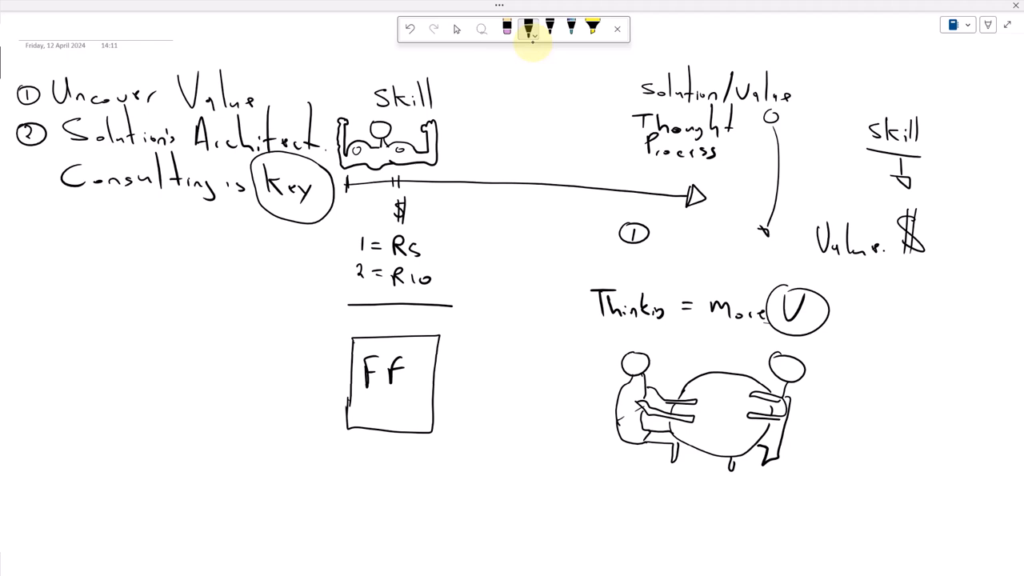
mouse_move(690, 346)
left_mouse_down()
mouse_move(684, 359)
mouse_move(706, 357)
left_mouse_up()
left_click_drag(714, 361, 730, 355)
left_click_drag(737, 352, 747, 355)
left_click_drag(704, 327, 704, 338)
left_click_drag(711, 334, 742, 337)
left_click_drag(746, 334, 747, 337)
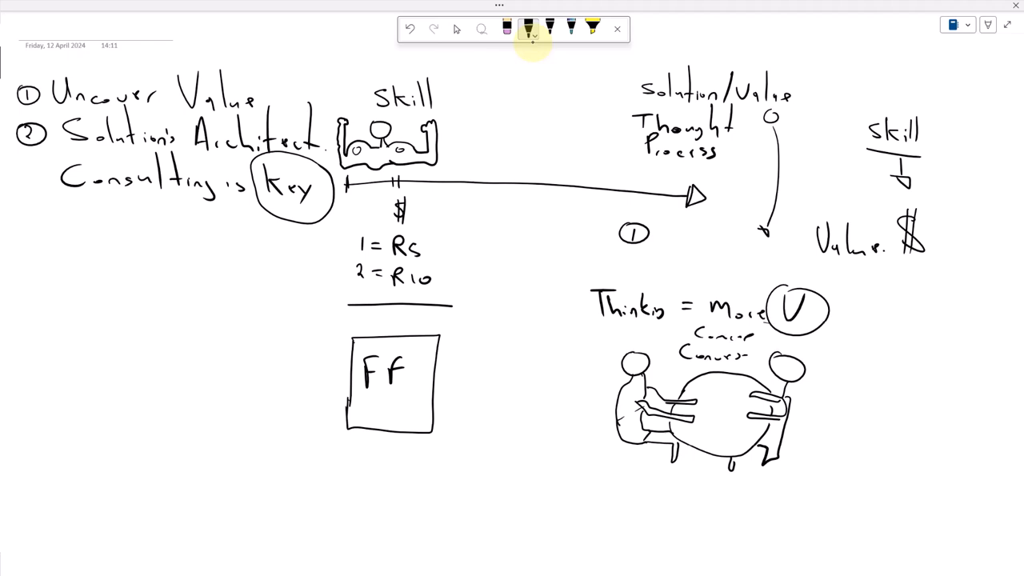
Handwrite "Conviction." just above the "Thinking = more V" equation
mouse_move(693, 264)
left_mouse_down()
mouse_move(685, 276)
mouse_move(703, 273)
left_mouse_up()
left_click_drag(711, 278, 740, 280)
mouse_move(753, 253)
left_mouse_down()
mouse_move(754, 280)
mouse_move(761, 268)
left_mouse_up()
left_click_drag(763, 272, 777, 278)
left_click(784, 276)
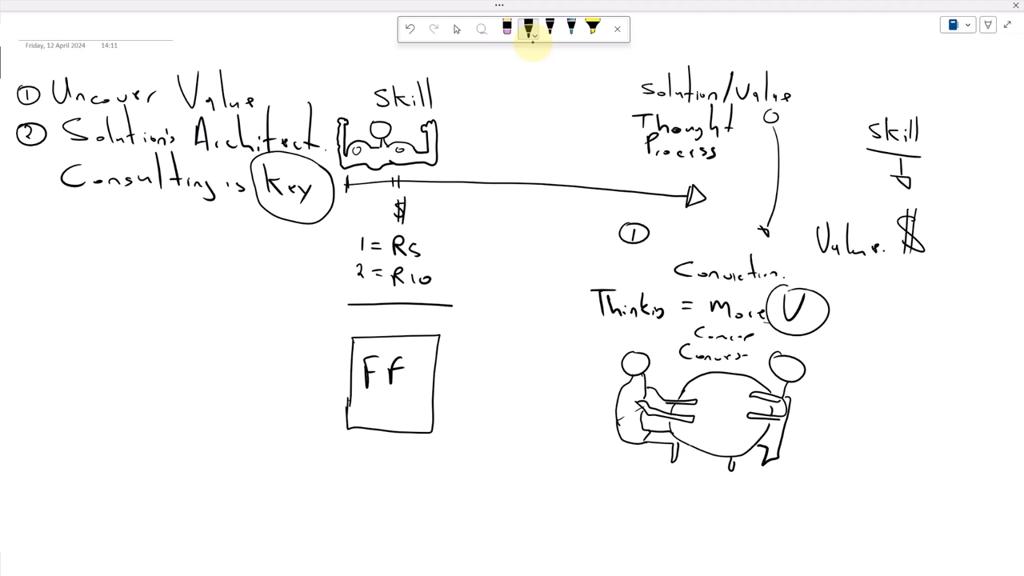
Handwrite "Solution." beside the circled 1 above "Conviction" and "Confide" above it at the long arrow's head
mouse_move(691, 230)
left_mouse_down()
mouse_move(677, 243)
mouse_move(690, 239)
left_mouse_up()
mouse_move(700, 227)
left_mouse_down()
mouse_move(702, 242)
mouse_move(721, 241)
left_mouse_up()
mouse_move(732, 228)
left_mouse_down()
mouse_move(733, 248)
mouse_move(734, 238)
left_mouse_up()
left_click_drag(737, 241, 766, 245)
left_click(770, 238)
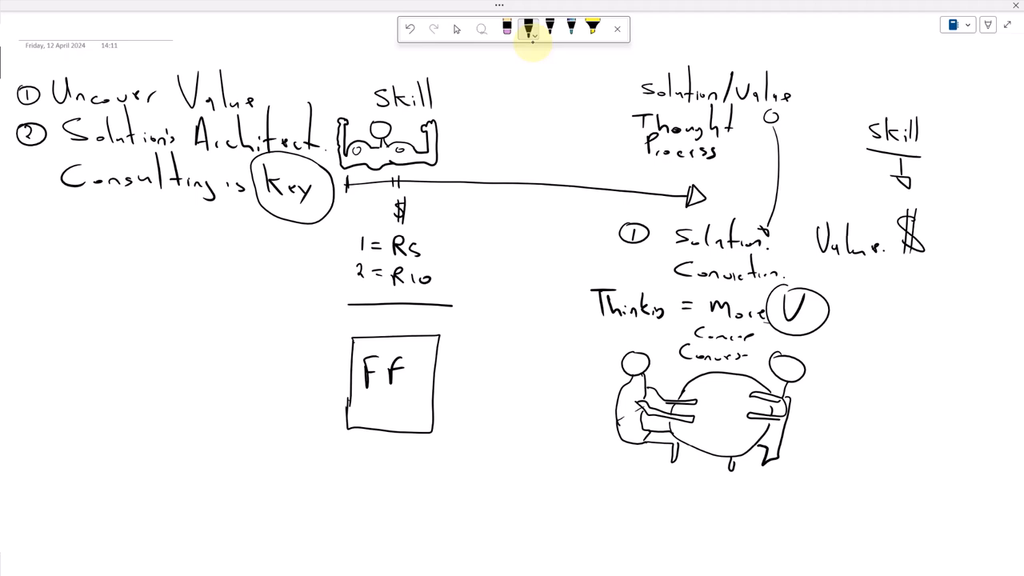
mouse_move(705, 203)
left_mouse_down()
mouse_move(693, 213)
mouse_move(753, 209)
left_mouse_up()
left_click_drag(756, 205, 766, 208)
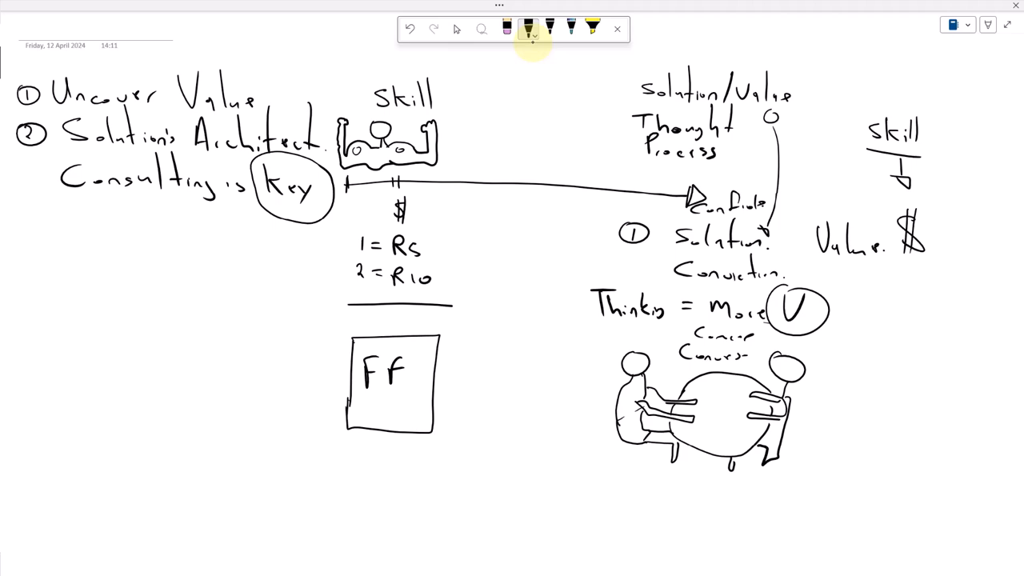
Set the pen color to red and handwrite "Client" beside the legs of the figure on the table's right
left_click(528, 31)
left_click(565, 124)
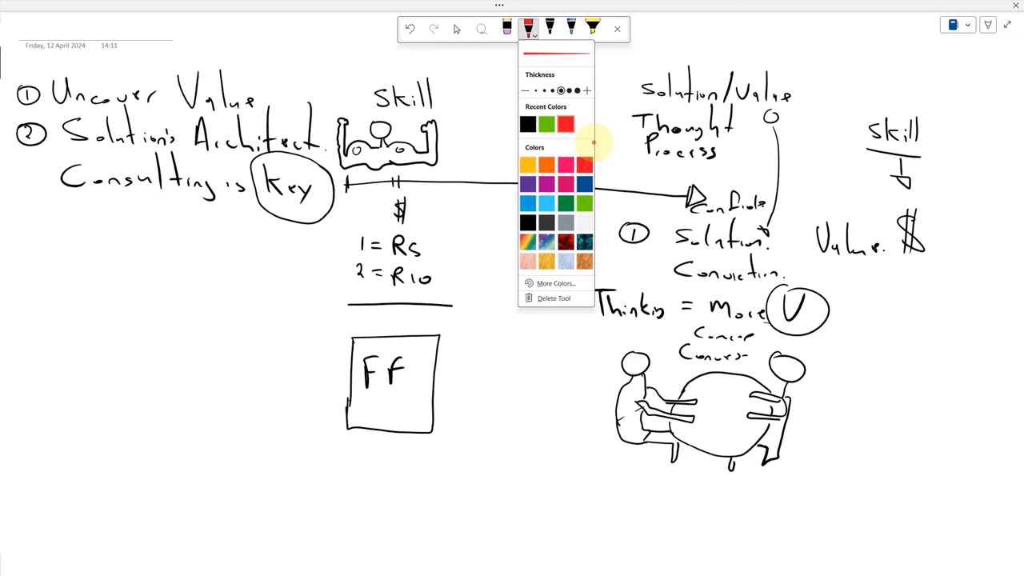
mouse_move(801, 453)
left_mouse_down()
mouse_move(800, 466)
mouse_move(841, 464)
left_mouse_up()
mouse_move(847, 429)
left_mouse_down()
mouse_move(846, 463)
mouse_move(853, 442)
left_mouse_up()
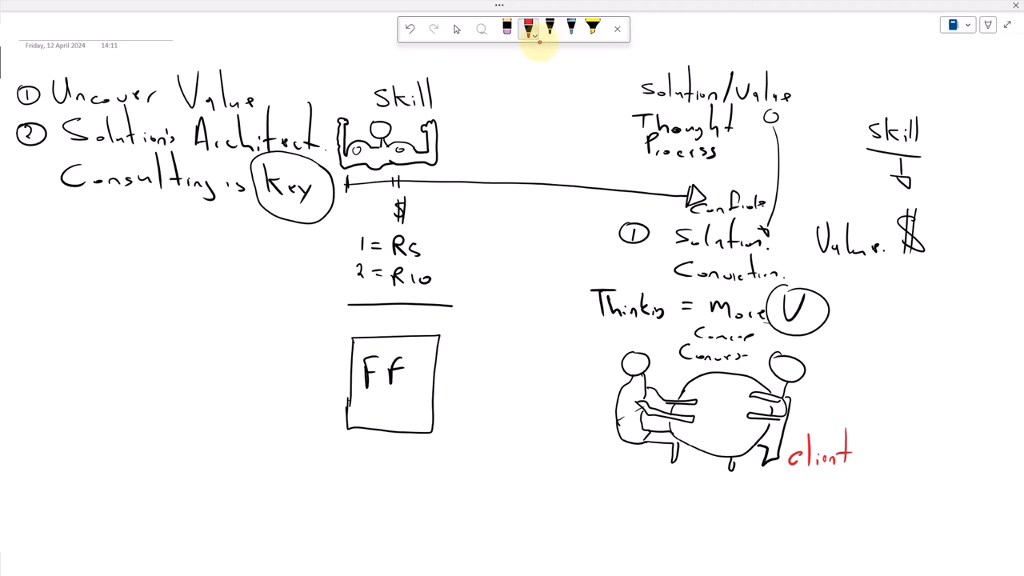
Set the pen color to green, handwrite "Profess" beside the figure on the table's left, and draw an arrow toward that figure
left_click(529, 32)
left_click(565, 123)
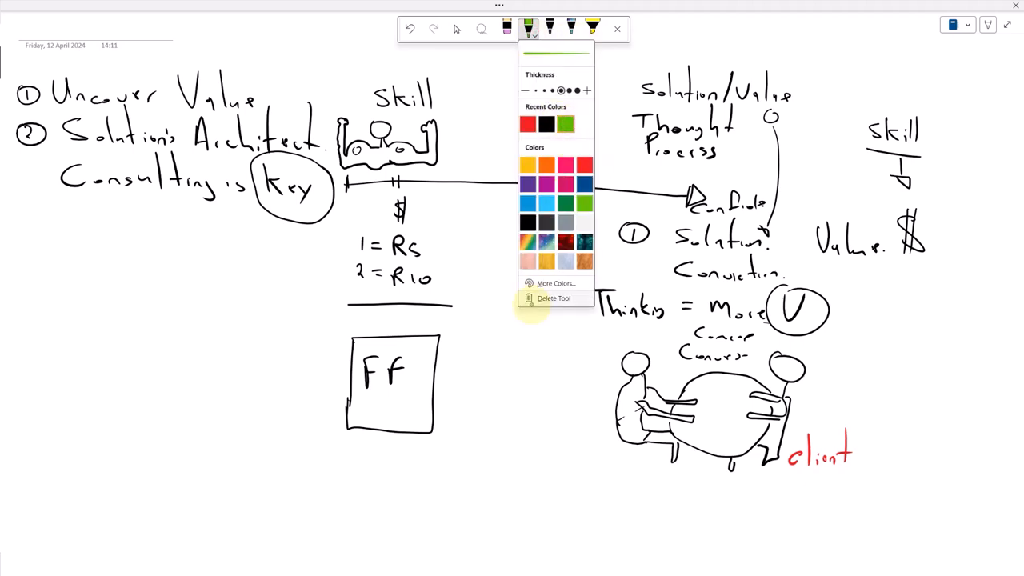
mouse_move(512, 428)
left_mouse_down()
mouse_move(514, 459)
mouse_move(531, 457)
mouse_move(547, 424)
mouse_move(555, 458)
left_mouse_up()
mouse_move(567, 450)
left_mouse_down()
mouse_move(563, 458)
mouse_move(601, 410)
left_mouse_up()
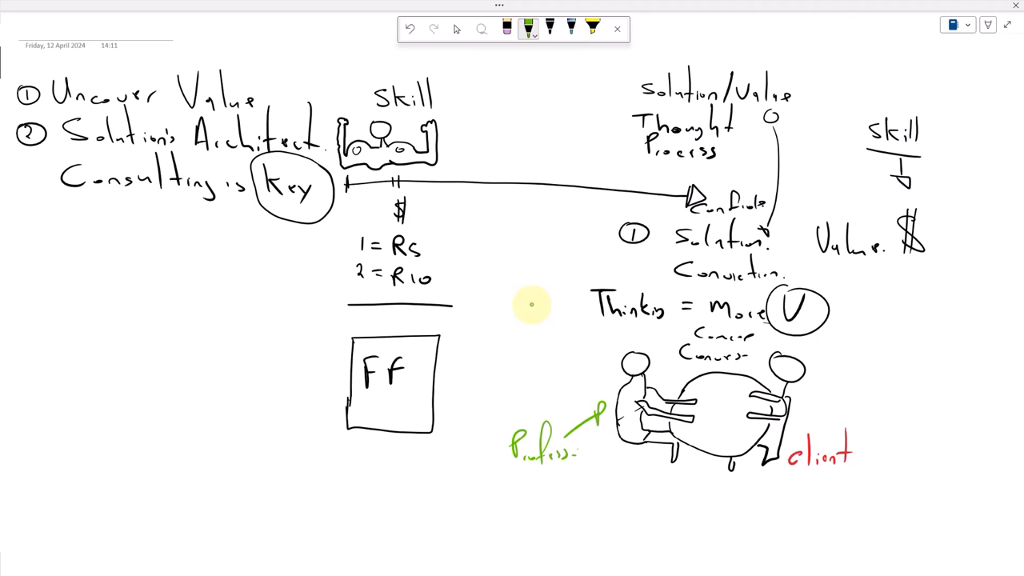
Switch the pen back to red and list a circled 1 "Fears" and a circled 2 "Risks Elimin" beside the client figure
left_click(528, 28)
left_click(588, 164)
mouse_move(831, 352)
left_mouse_down()
mouse_move(831, 362)
mouse_move(832, 347)
mouse_move(868, 341)
mouse_move(876, 362)
mouse_move(897, 353)
left_mouse_up()
left_click_drag(907, 353, 906, 361)
mouse_move(827, 390)
left_mouse_down()
mouse_move(866, 384)
mouse_move(883, 403)
left_mouse_up()
left_click_drag(897, 381, 905, 403)
left_click_drag(916, 393, 911, 403)
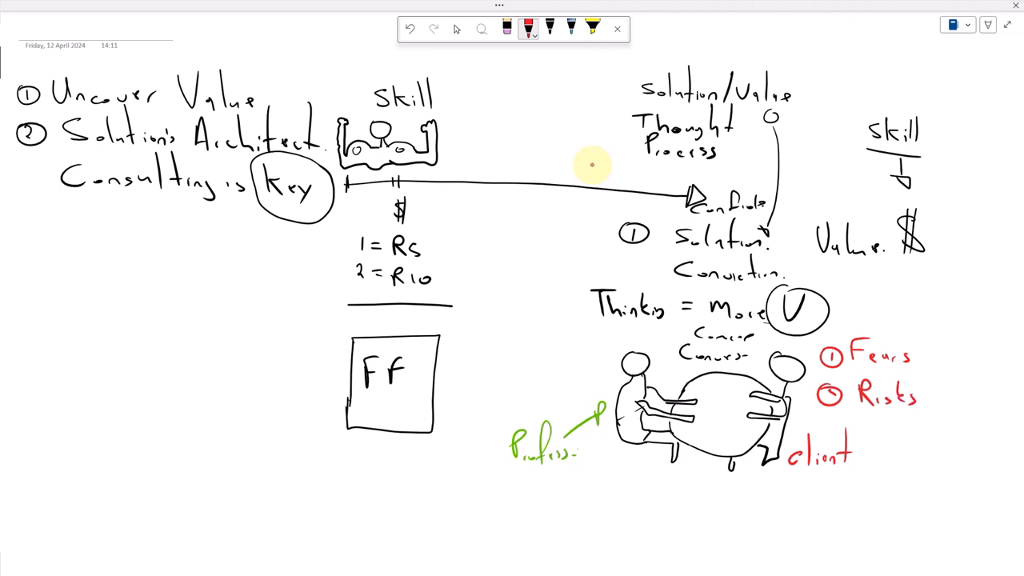
mouse_move(927, 381)
left_mouse_down()
mouse_move(941, 381)
mouse_move(945, 403)
mouse_move(987, 406)
left_mouse_up()
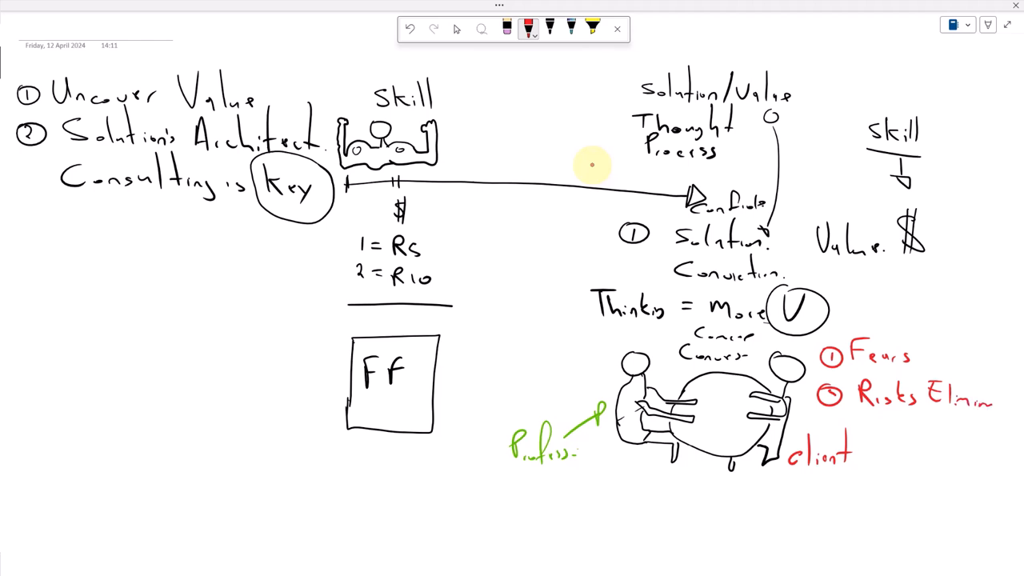
Add a circled 3 with "Profit" in red to the client's list and handwrite "Better." below it
mouse_move(860, 428)
left_mouse_down()
mouse_move(864, 438)
mouse_move(865, 425)
left_mouse_up()
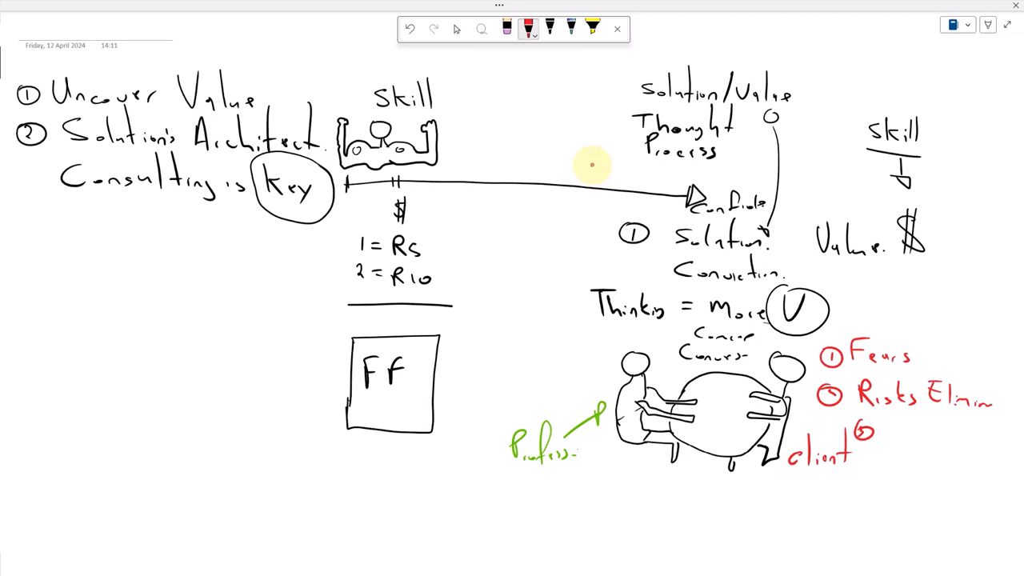
mouse_move(883, 418)
left_mouse_down()
mouse_move(885, 441)
mouse_move(886, 431)
mouse_move(957, 442)
left_mouse_up()
left_click_drag(950, 434, 967, 432)
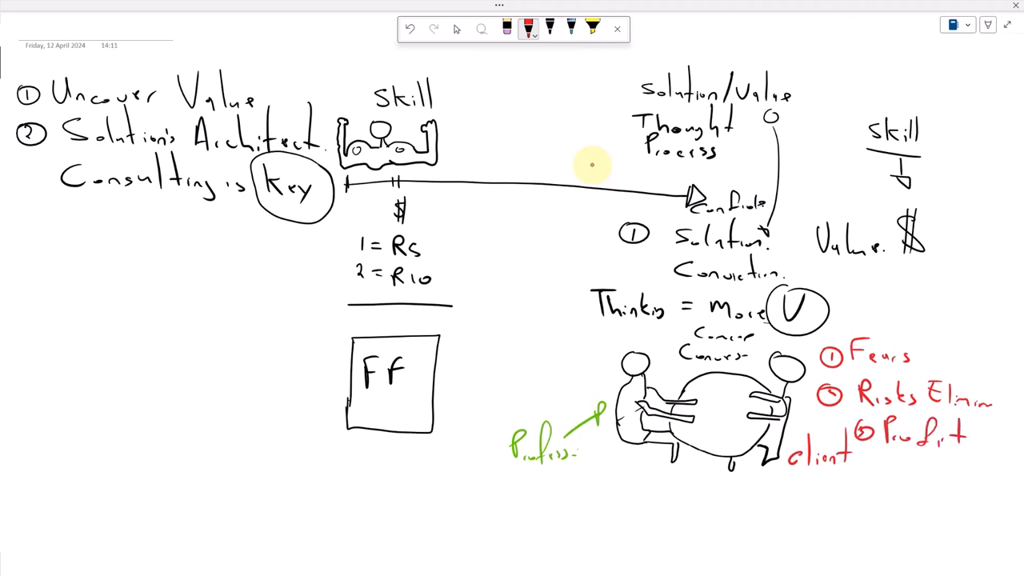
mouse_move(870, 459)
left_mouse_down()
mouse_move(872, 477)
mouse_move(912, 478)
left_mouse_up()
mouse_move(922, 454)
left_mouse_down()
mouse_move(919, 471)
mouse_move(936, 475)
left_mouse_up()
left_click_drag(940, 467, 945, 475)
left_click(951, 473)
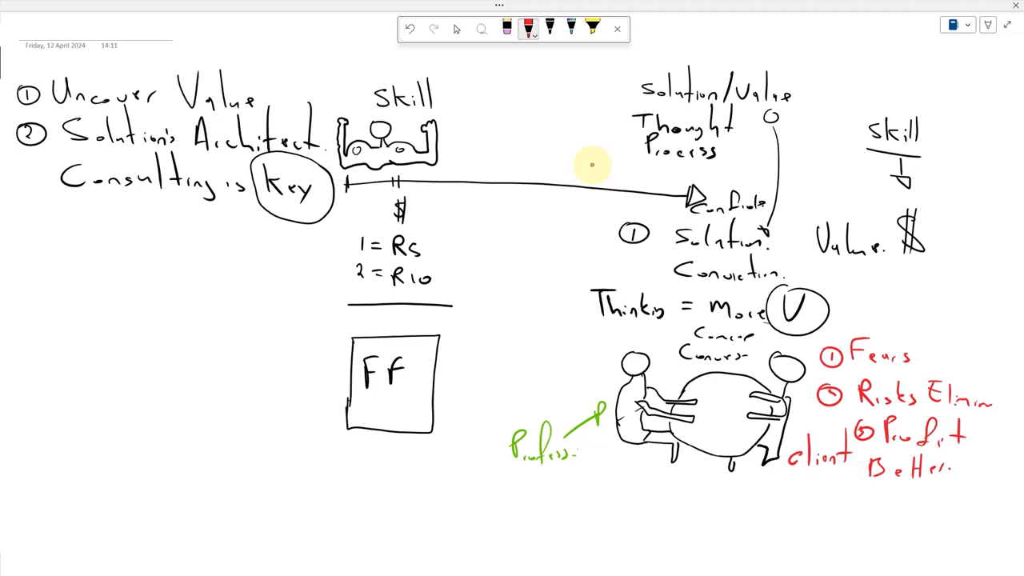
Handwrite a red "0" and "$ = 0" beside the FF box, undoing the first attempt at the dollar sign
mouse_move(245, 332)
left_mouse_down()
mouse_move(239, 347)
mouse_move(244, 332)
left_mouse_up()
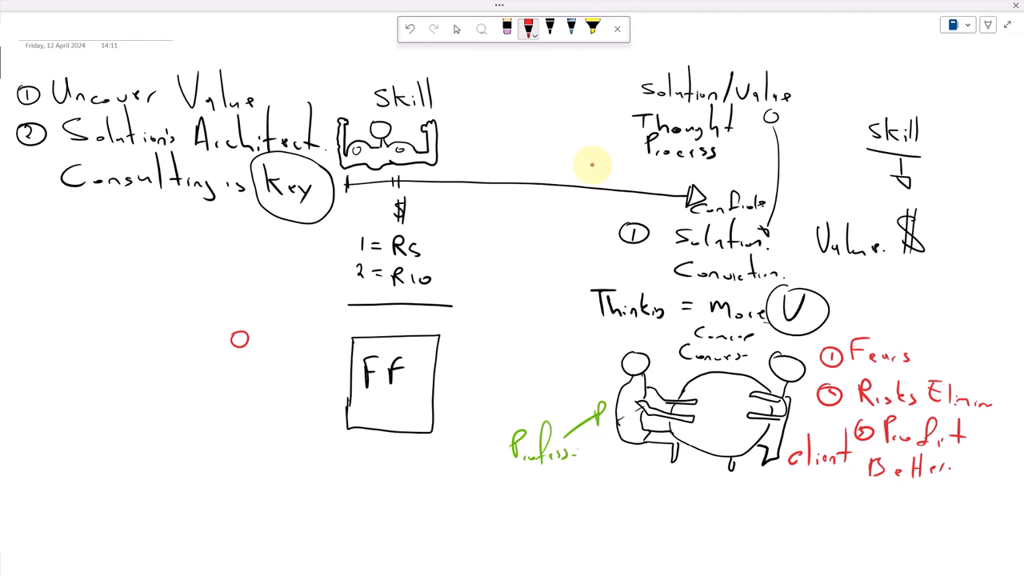
left_click_drag(277, 323, 269, 342)
key("ctrl+z")
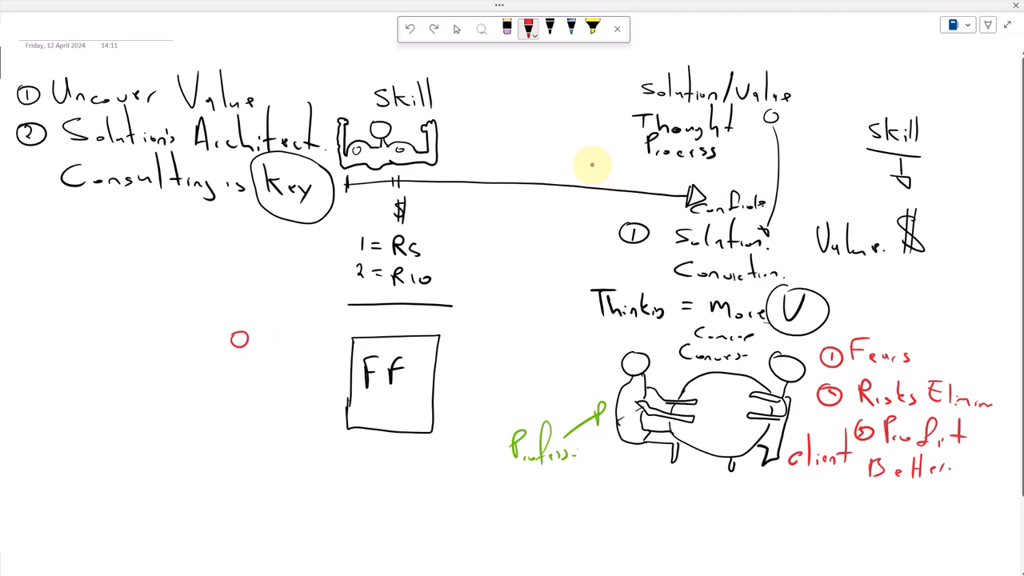
mouse_move(279, 325)
left_mouse_down()
mouse_move(270, 331)
mouse_move(279, 364)
left_mouse_up()
left_click_drag(297, 324, 306, 323)
left_click_drag(297, 328, 320, 322)
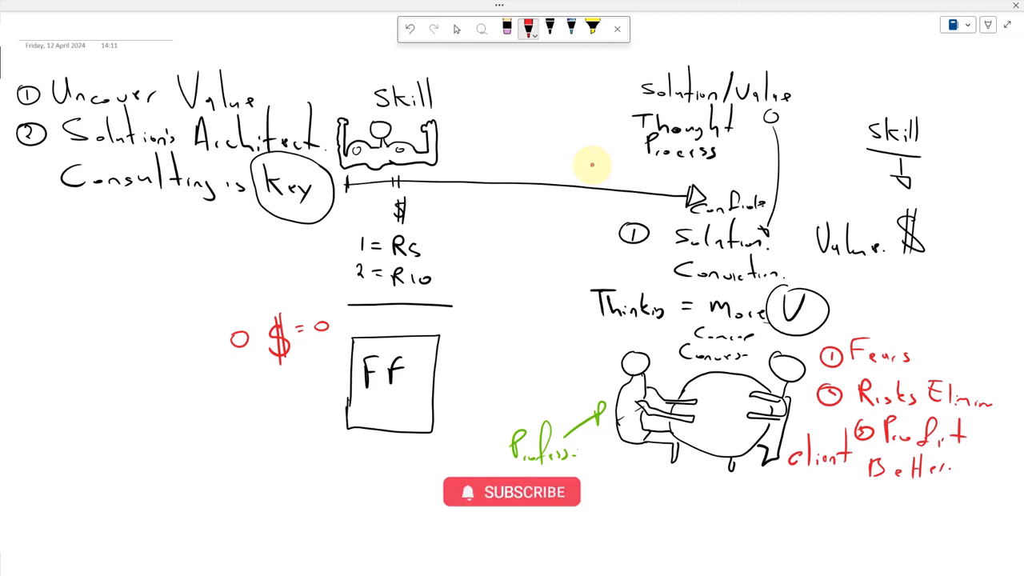
Draw a red looping circular scribble below "$ = 0" and two curved arrows forming a cycle above it
mouse_move(282, 373)
left_mouse_down()
mouse_move(242, 422)
mouse_move(291, 375)
mouse_move(272, 427)
mouse_move(262, 393)
mouse_move(288, 400)
mouse_move(278, 406)
mouse_move(258, 390)
mouse_move(292, 414)
mouse_move(309, 412)
mouse_move(276, 441)
mouse_move(257, 424)
mouse_move(270, 419)
mouse_move(257, 367)
mouse_move(272, 400)
mouse_move(232, 404)
mouse_move(264, 400)
left_mouse_up()
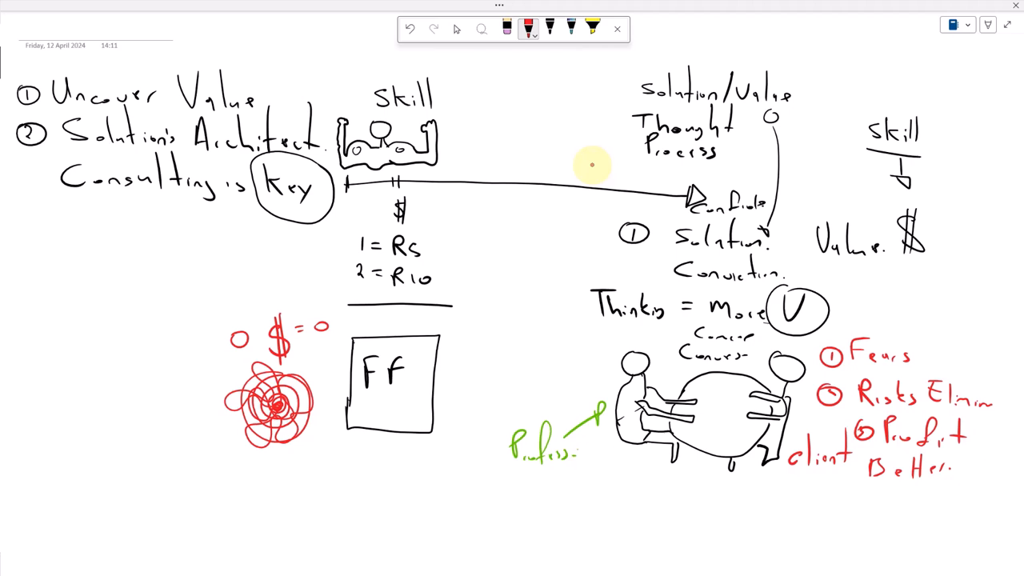
mouse_move(328, 253)
left_mouse_down()
mouse_move(268, 230)
mouse_move(239, 238)
mouse_move(243, 280)
mouse_move(264, 298)
mouse_move(316, 288)
left_mouse_up()
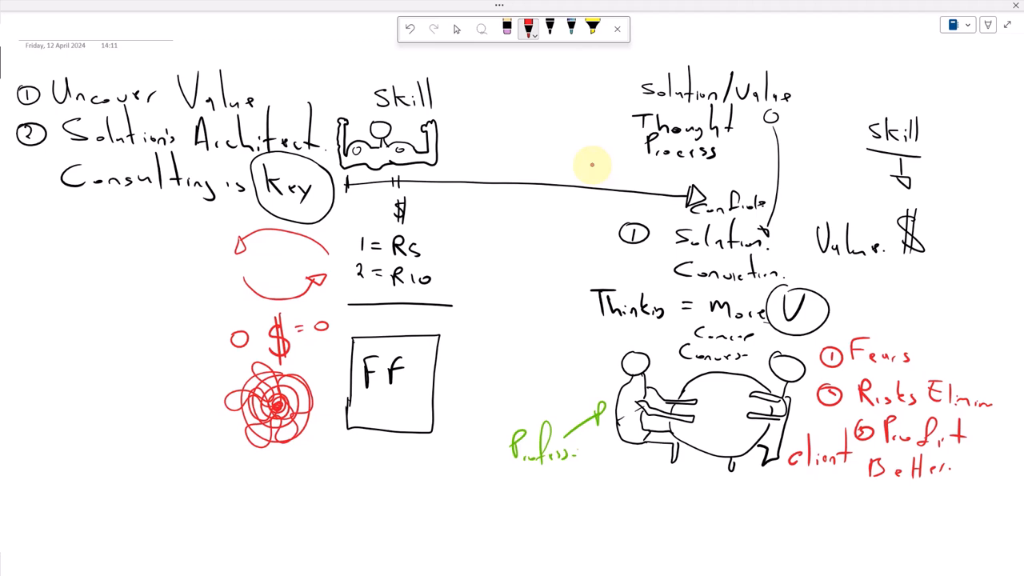
Sketch a small upright red rectangle on the round table between the professional and the client
left_click_drag(719, 393, 713, 436)
left_click_drag(719, 392, 713, 436)
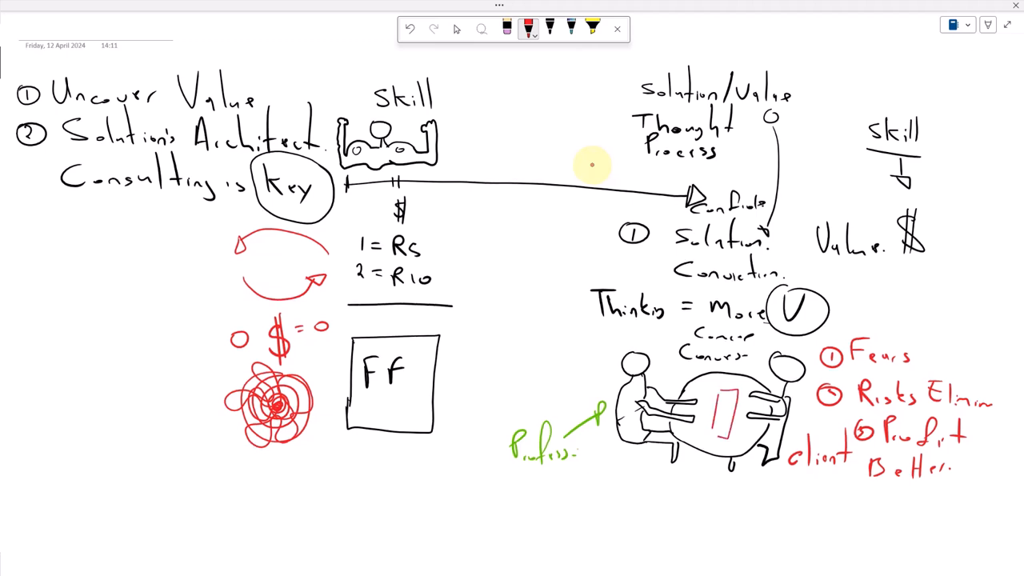
left_click_drag(721, 391, 731, 385)
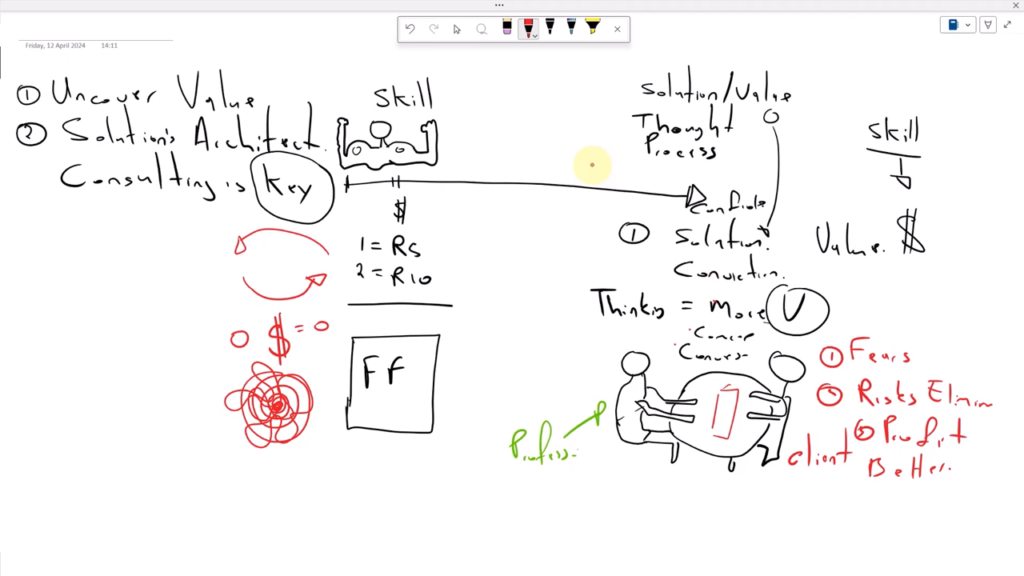
Set the pen color to green and add check marks to the client's "Fears", "Risks Elimin", "Profit" and "Better." notes
left_click(548, 30)
left_click(530, 32)
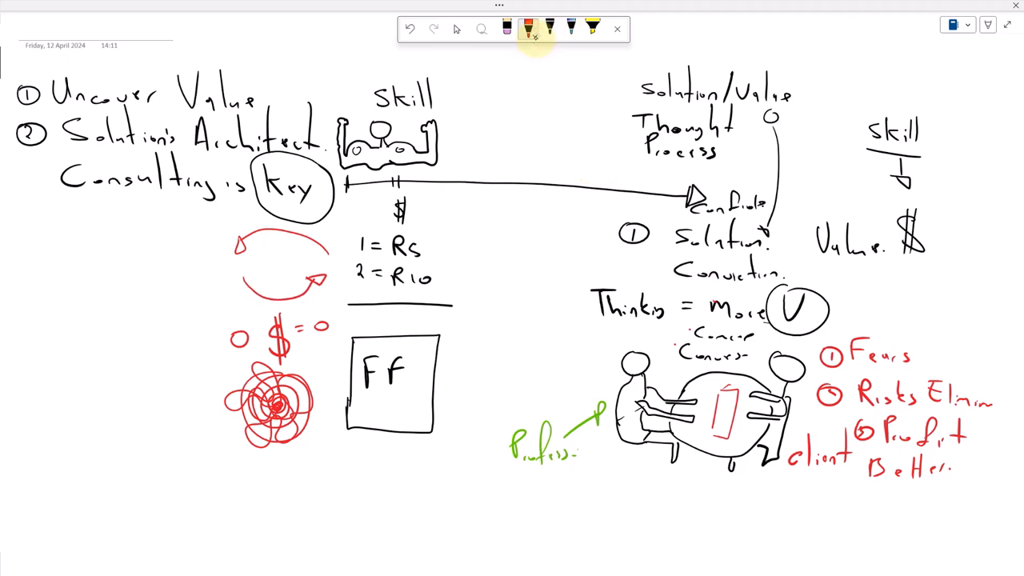
left_click(530, 32)
left_click(565, 124)
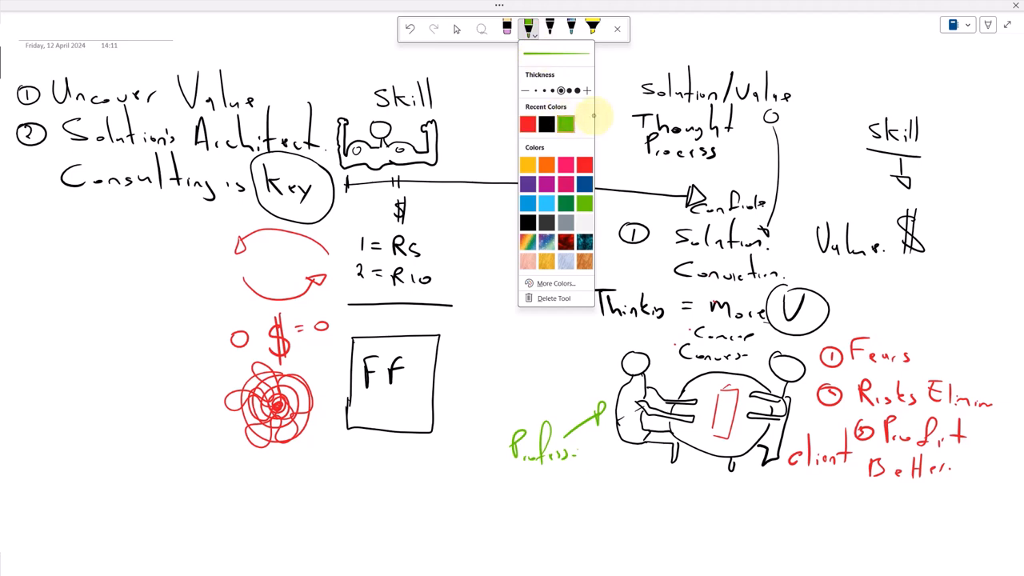
left_click_drag(906, 334, 933, 324)
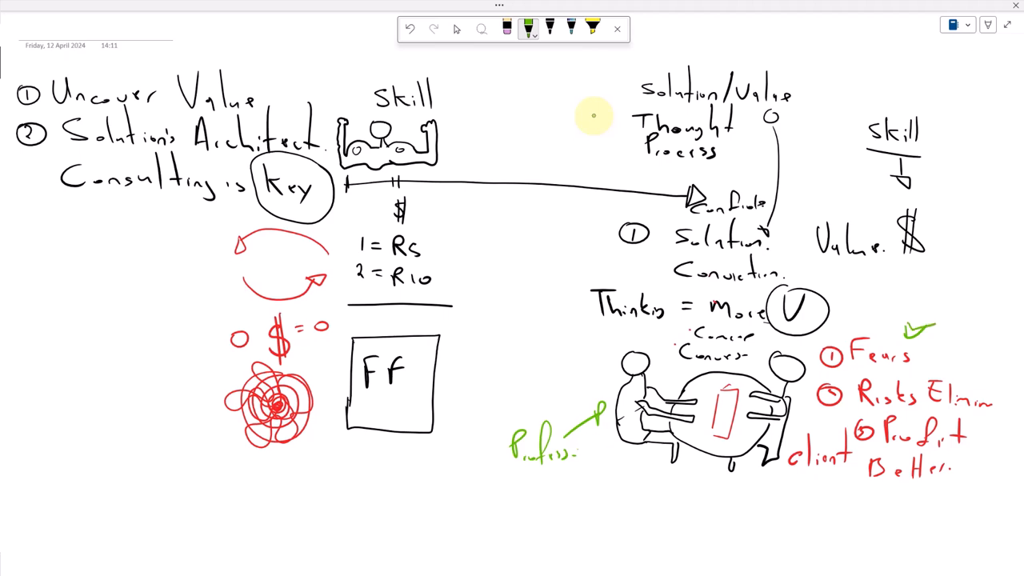
mouse_move(902, 366)
left_mouse_down()
mouse_move(882, 378)
mouse_move(895, 364)
left_mouse_up()
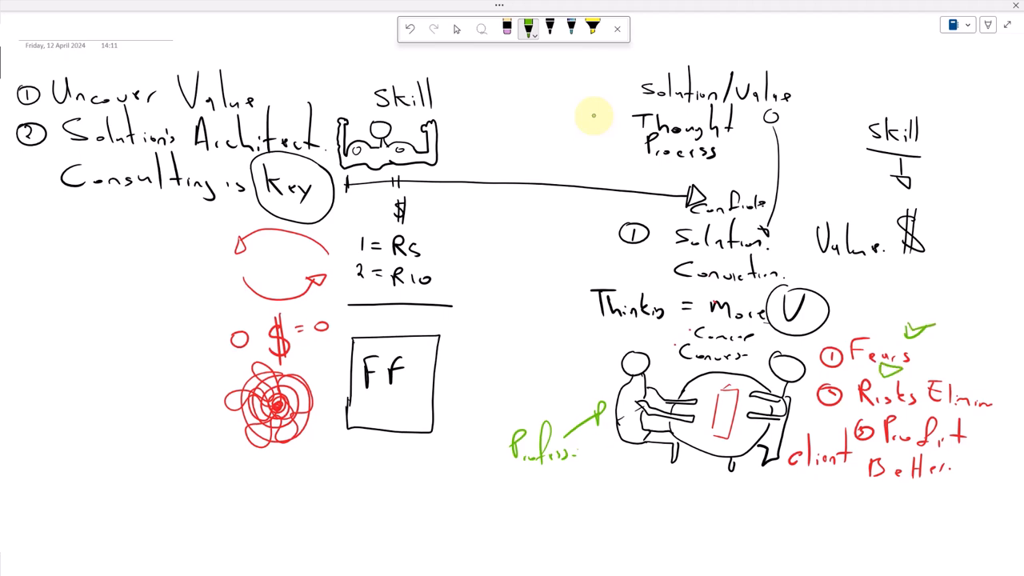
left_click_drag(960, 378, 982, 371)
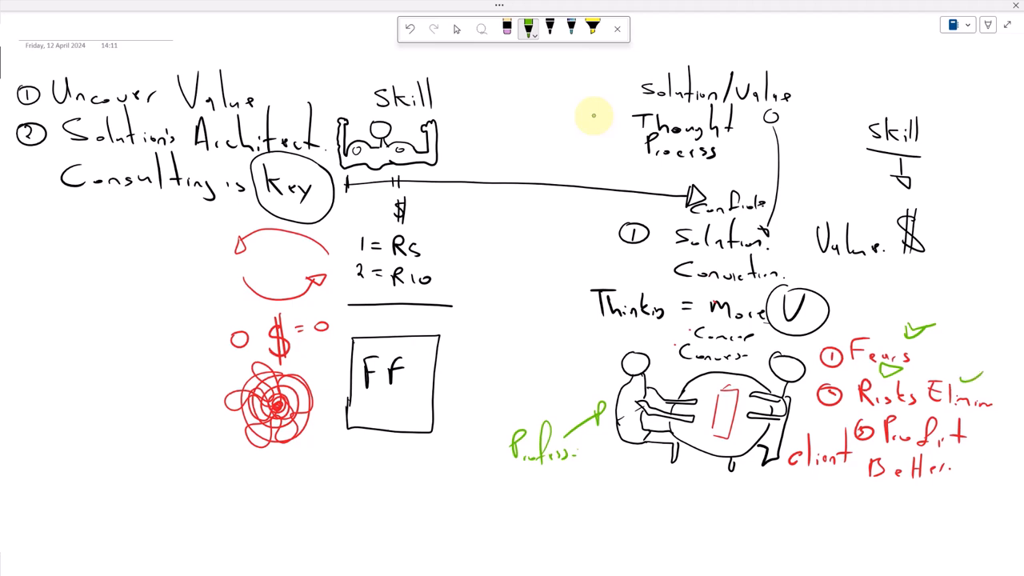
mouse_move(971, 424)
left_mouse_down()
mouse_move(989, 429)
mouse_move(969, 418)
left_mouse_up()
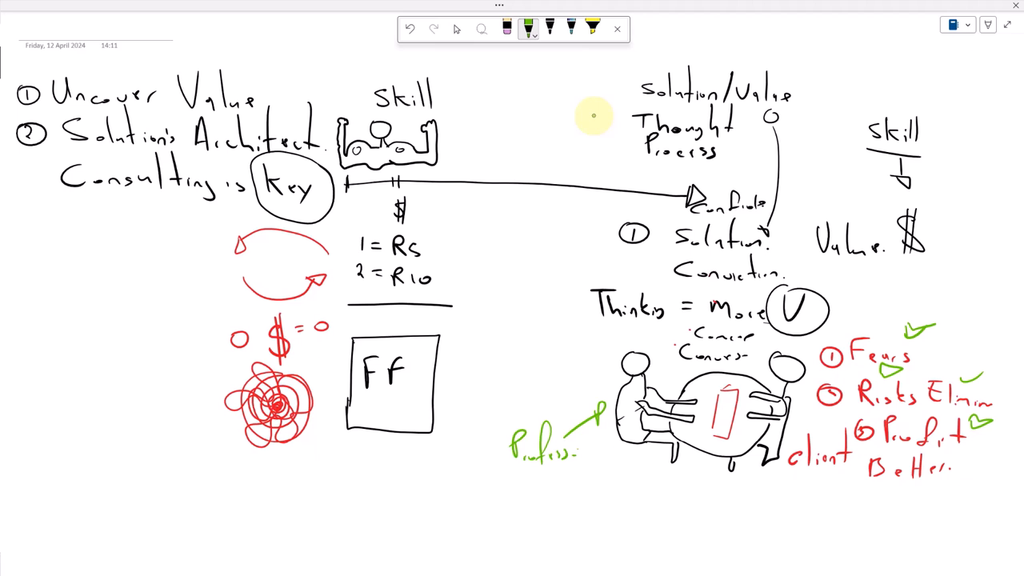
mouse_move(907, 485)
left_mouse_down()
mouse_move(931, 491)
mouse_move(905, 482)
left_mouse_up()
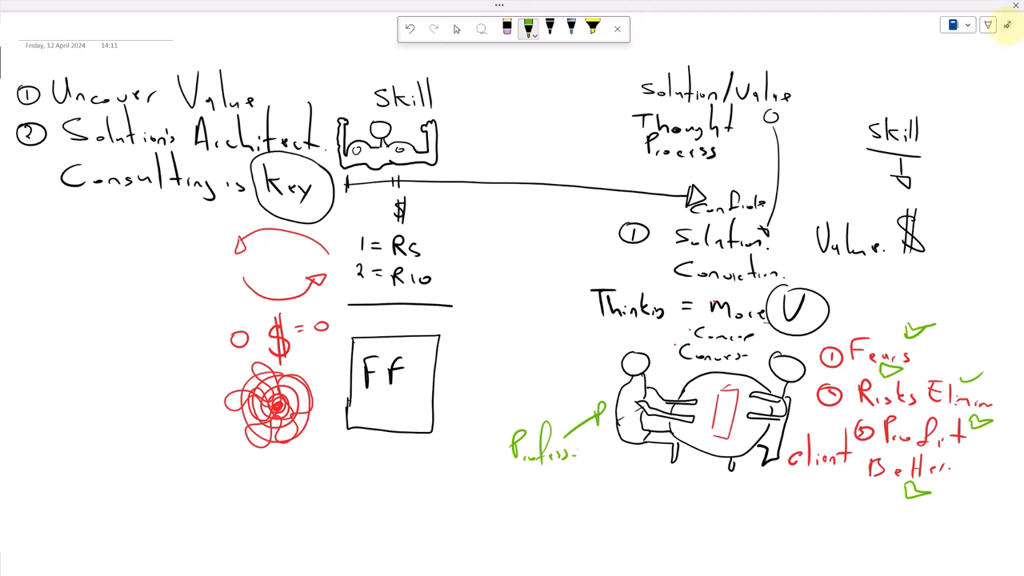
Leave the full-page view of the notes and add a new section after New Section 4
left_click(619, 29)
left_click(342, 60)
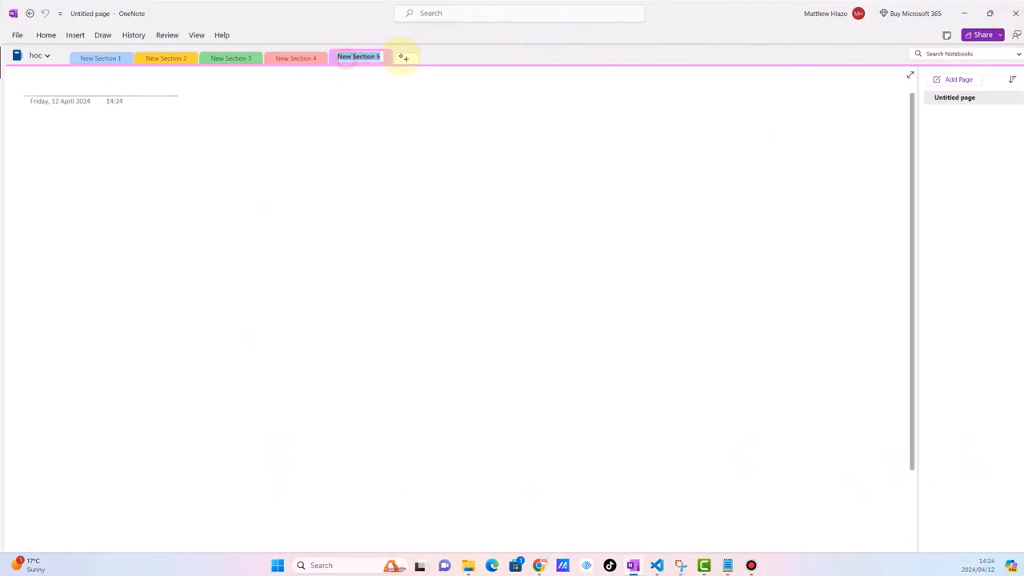
left_click(909, 76)
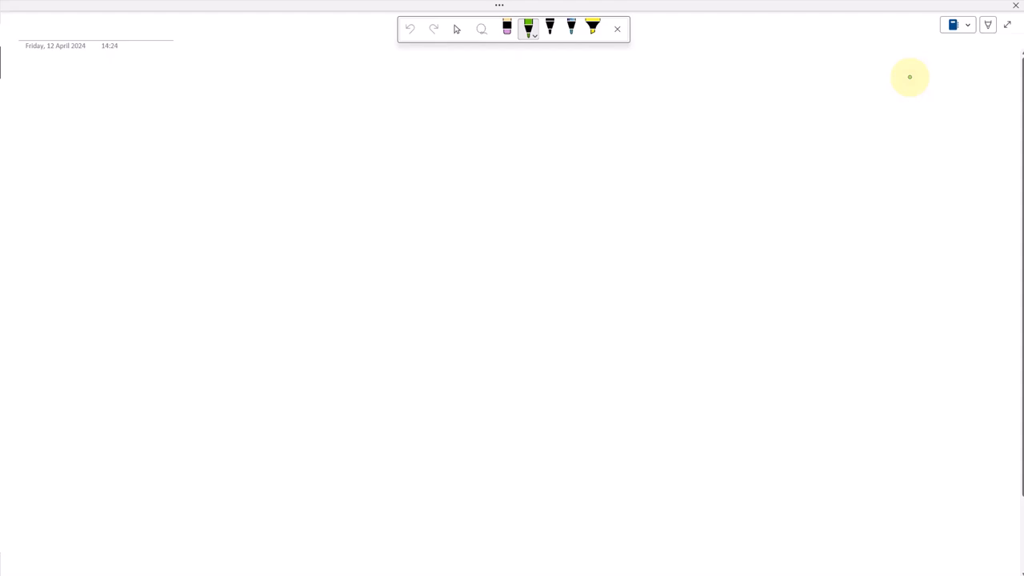
key("Escape")
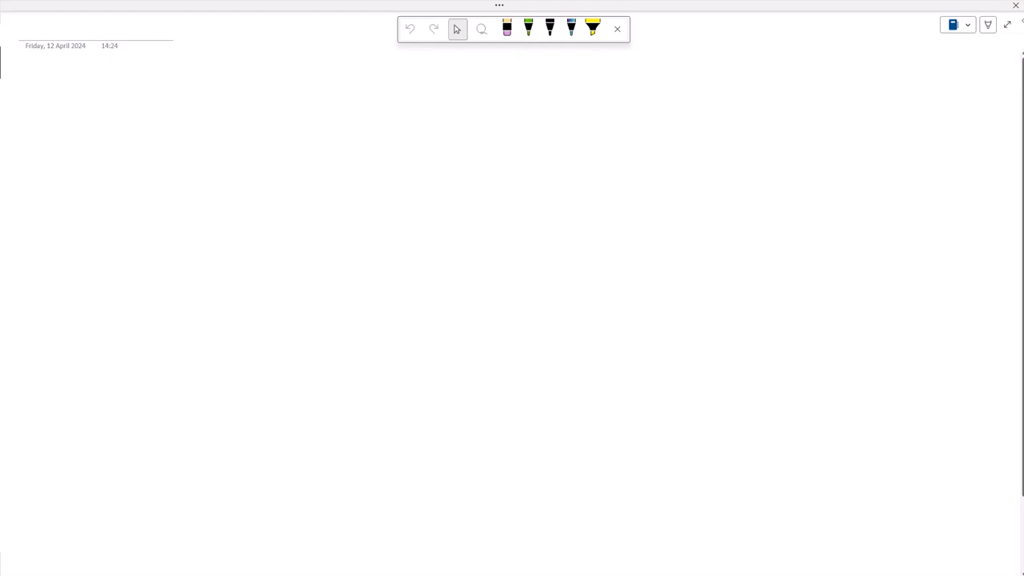
left_click(1007, 25)
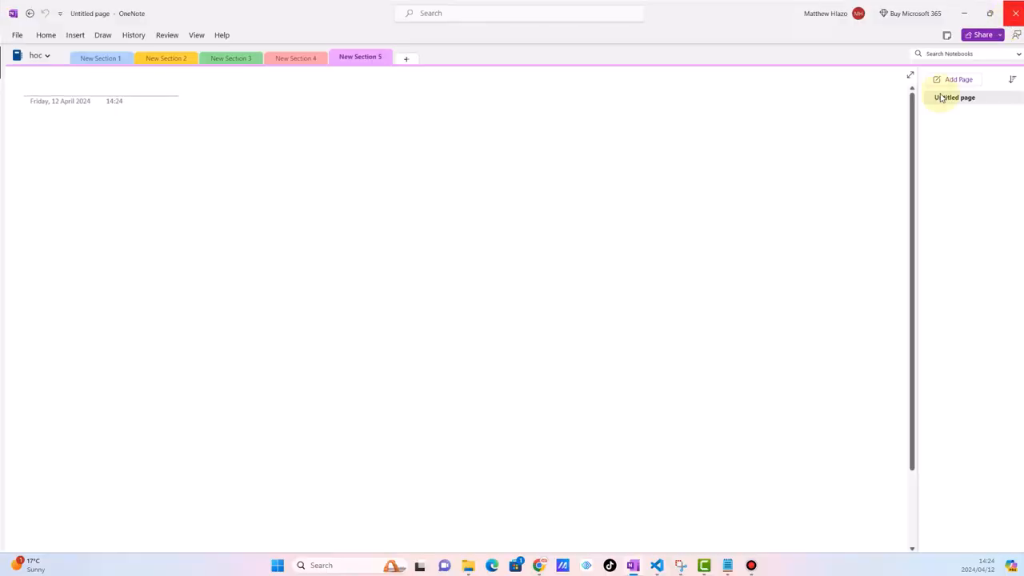
Switch to the Chrome window with the Figma file and search Google in a new tab for "what is logistics management"
left_click(540, 566)
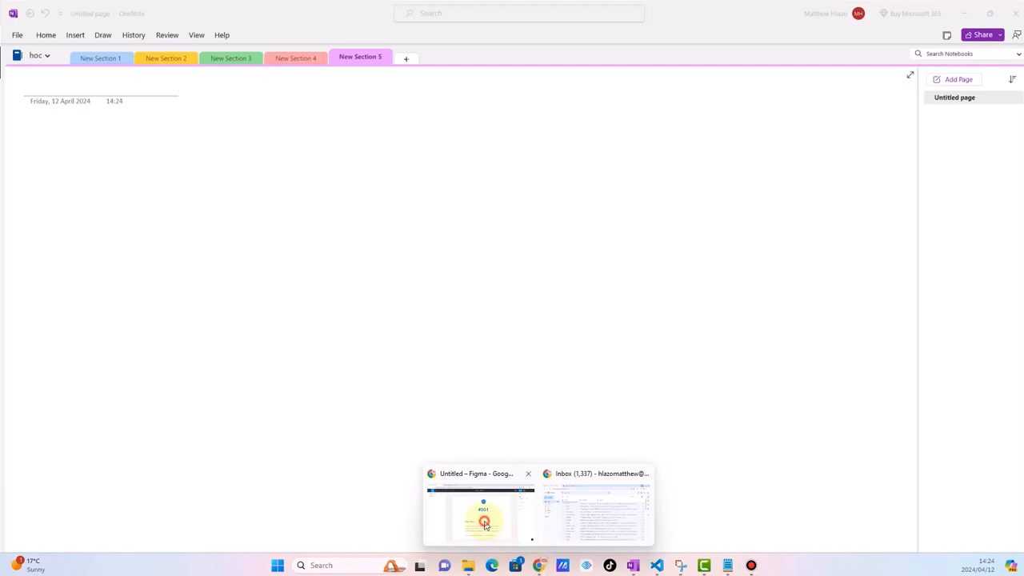
left_click(482, 519)
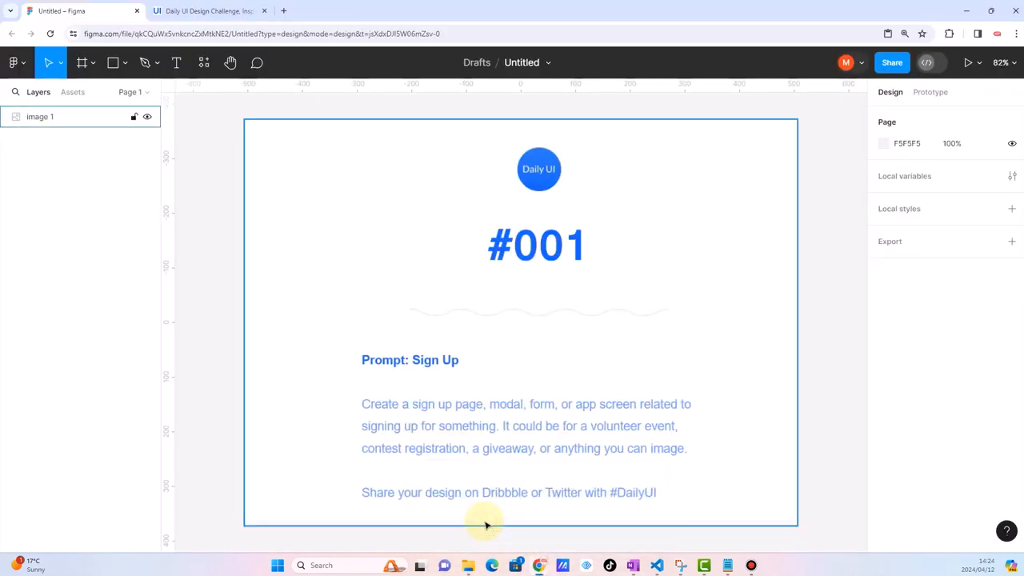
left_click(282, 12)
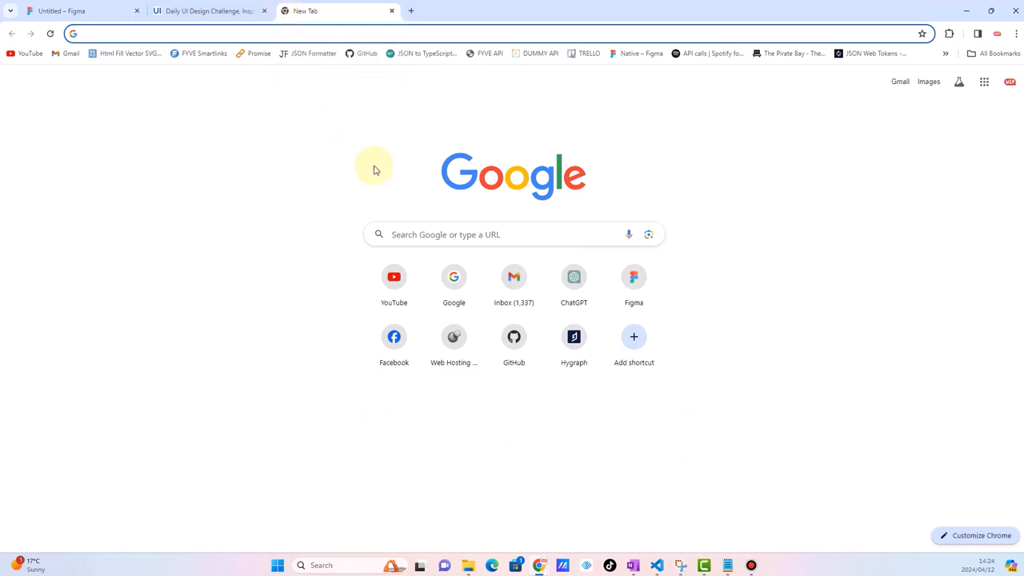
left_click(407, 234)
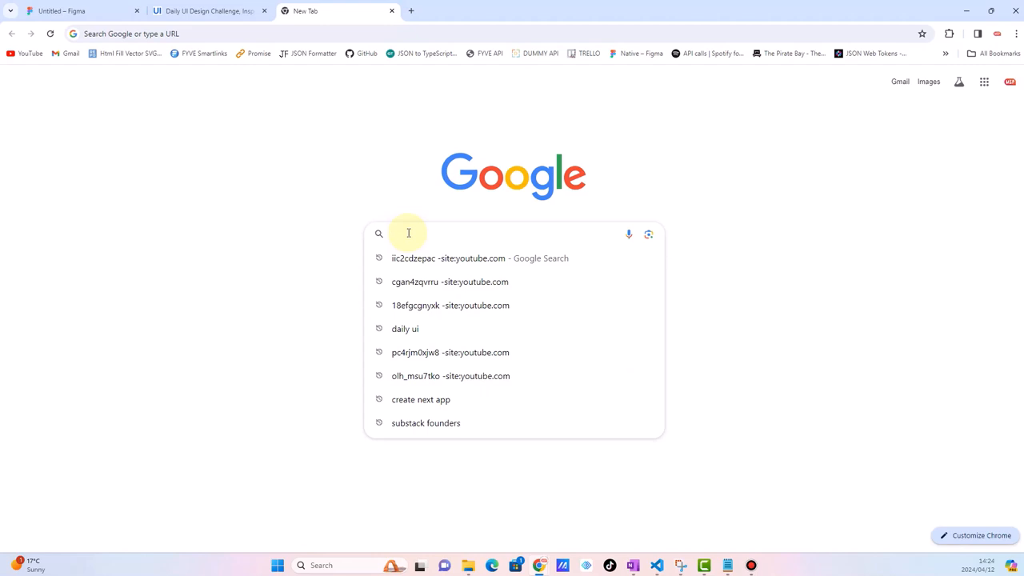
type("What is lo")
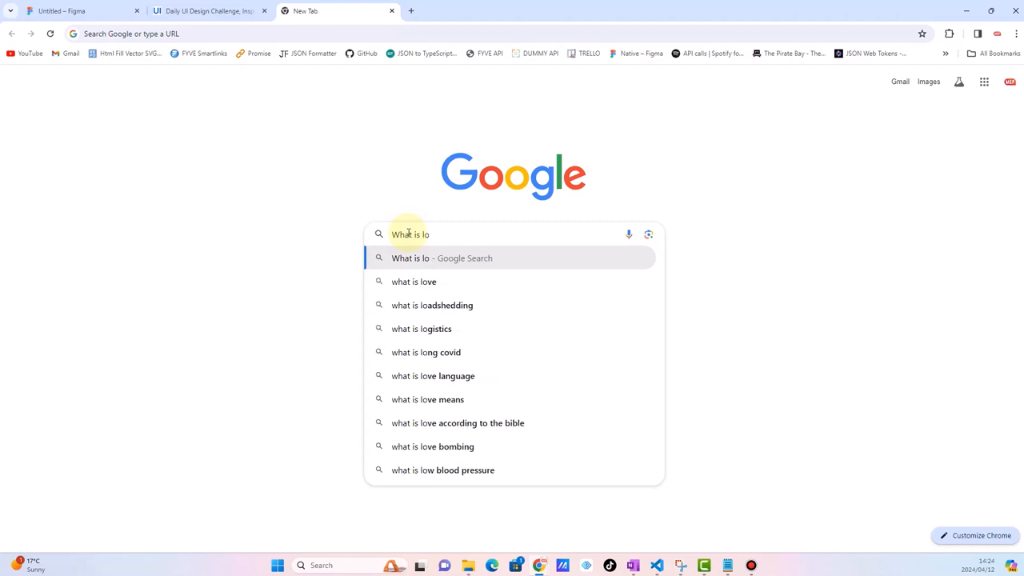
type("gistics")
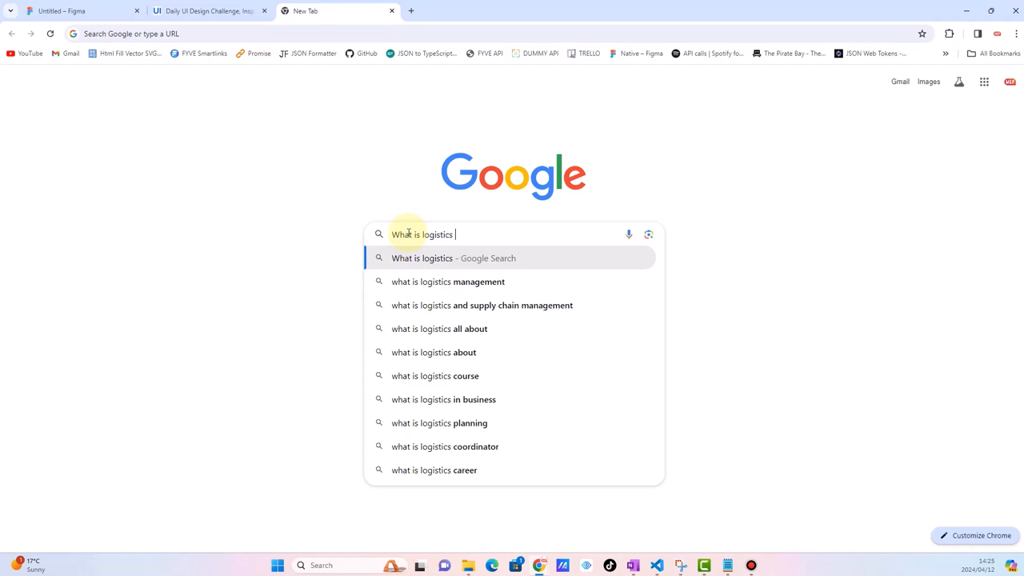
left_click(420, 286)
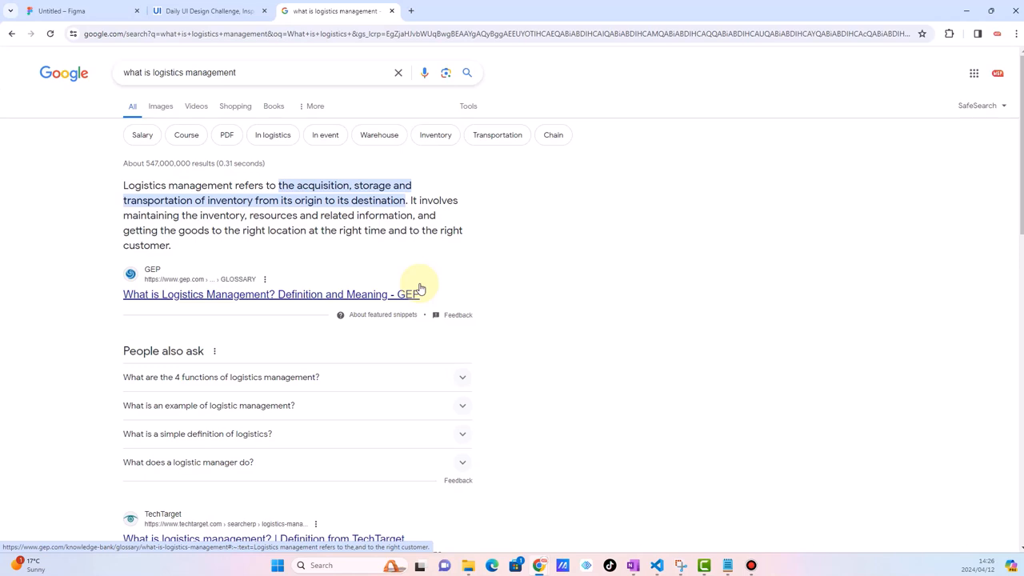
Select and copy the whole featured definition of logistics management in the search results
scroll(421, 287, "down", 1)
scroll(421, 288, "up", 1)
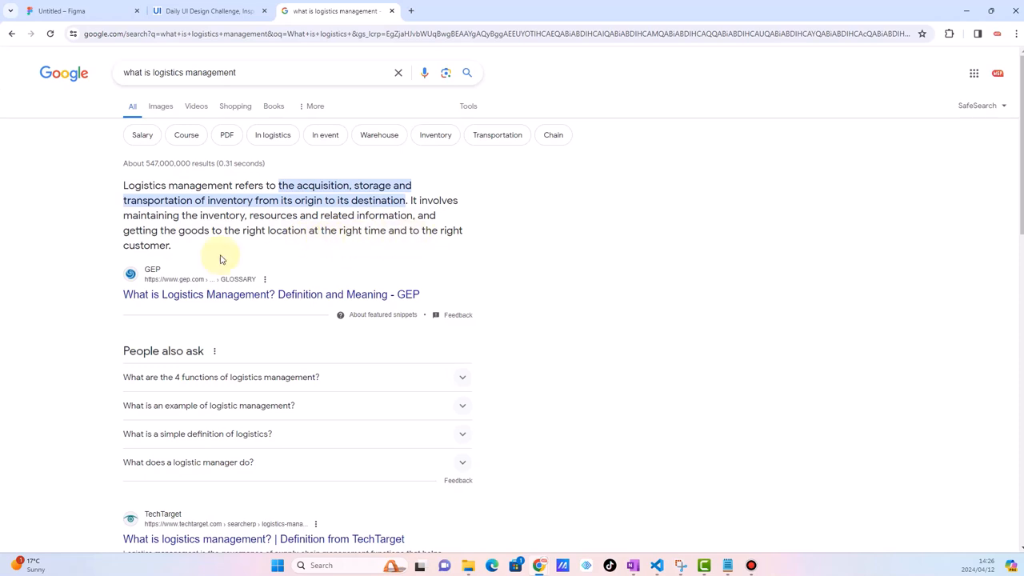
left_click_drag(168, 244, 118, 196)
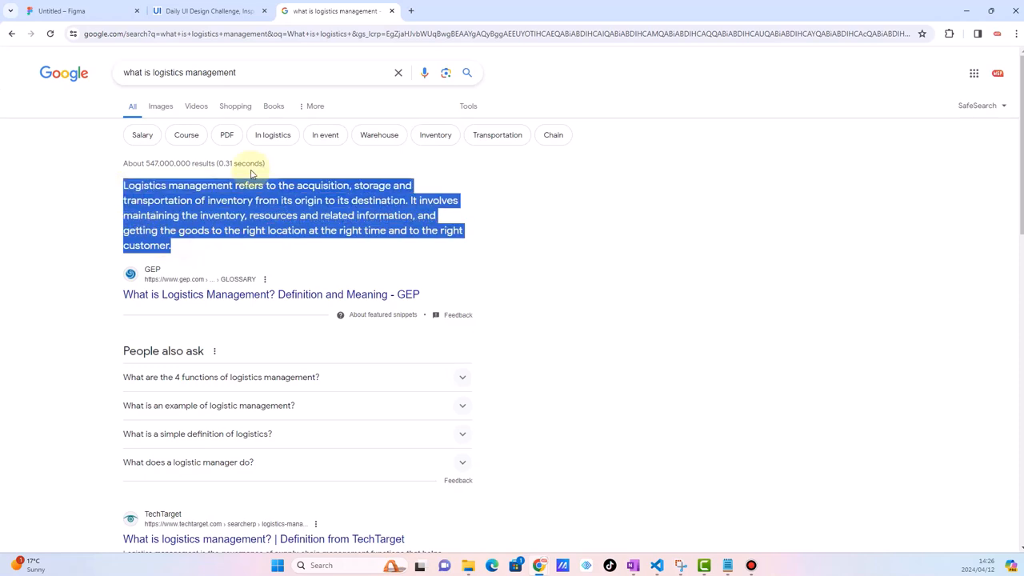
In the Figma file, draw an 816 × 745 text box beside the #001 prompt image and paste the logistics management definition
left_click(103, 9)
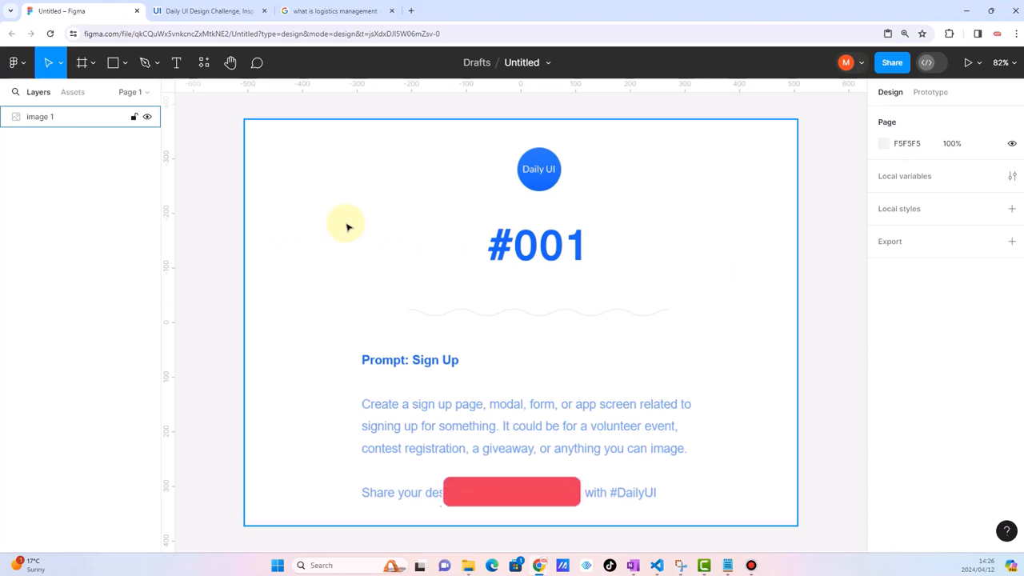
scroll(347, 227, "down", 4)
scroll(347, 227, "right", 2)
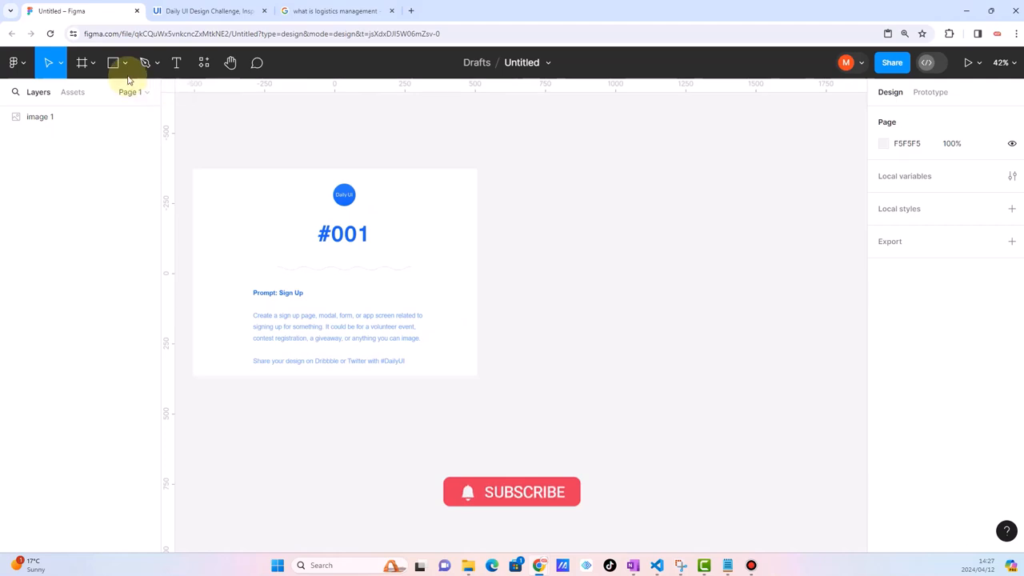
left_click(176, 62)
left_click_drag(504, 166, 732, 376)
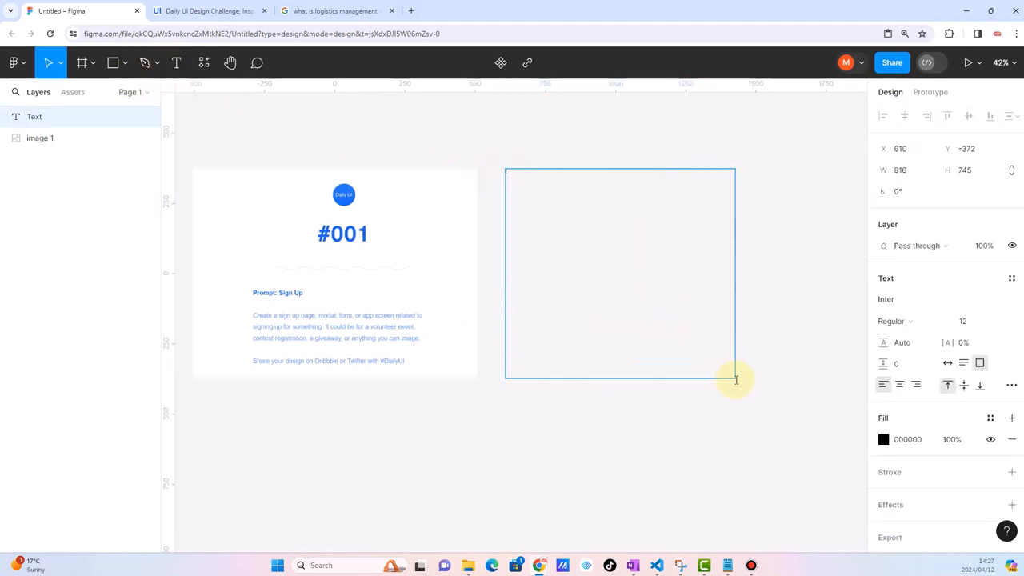
key("ctrl+v")
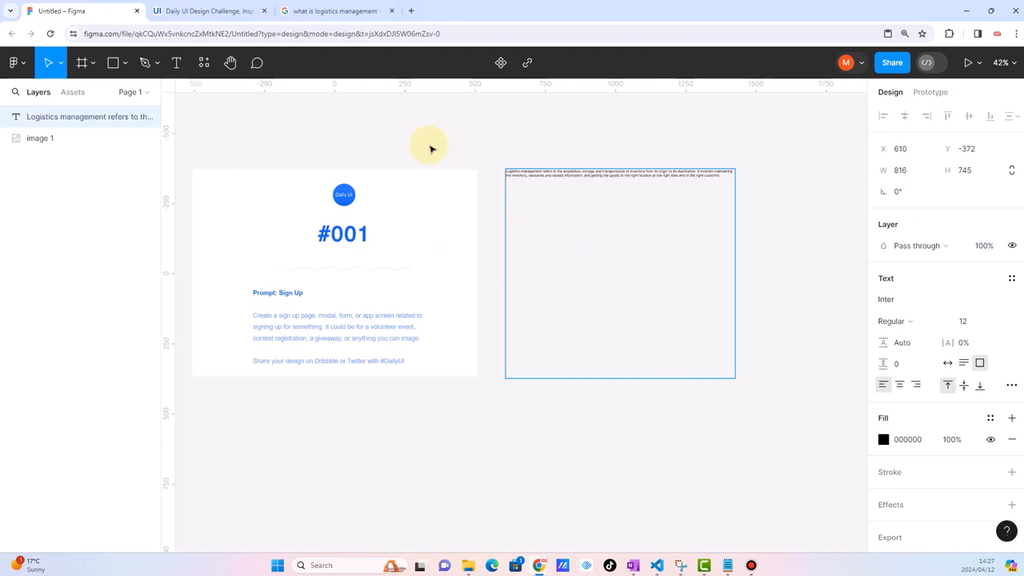
key("Escape")
Split the pasted definition after "acquisition," so "storage" starts a new paragraph below a blank line
scroll(679, 213, "up", 5)
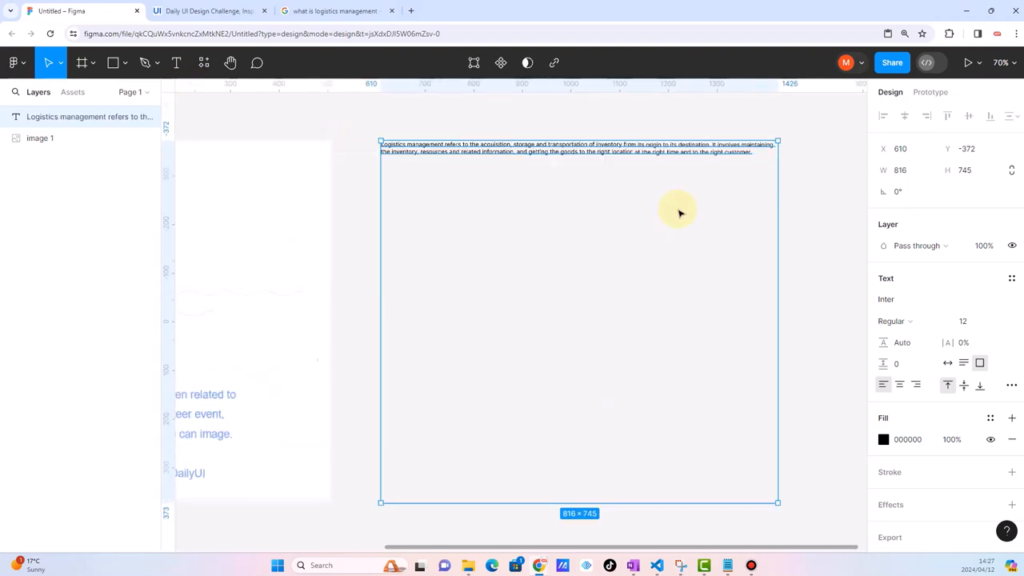
scroll(590, 217, "up", 2)
scroll(720, 232, "up", 2)
scroll(722, 232, "down", 3)
scroll(555, 238, "up", 3)
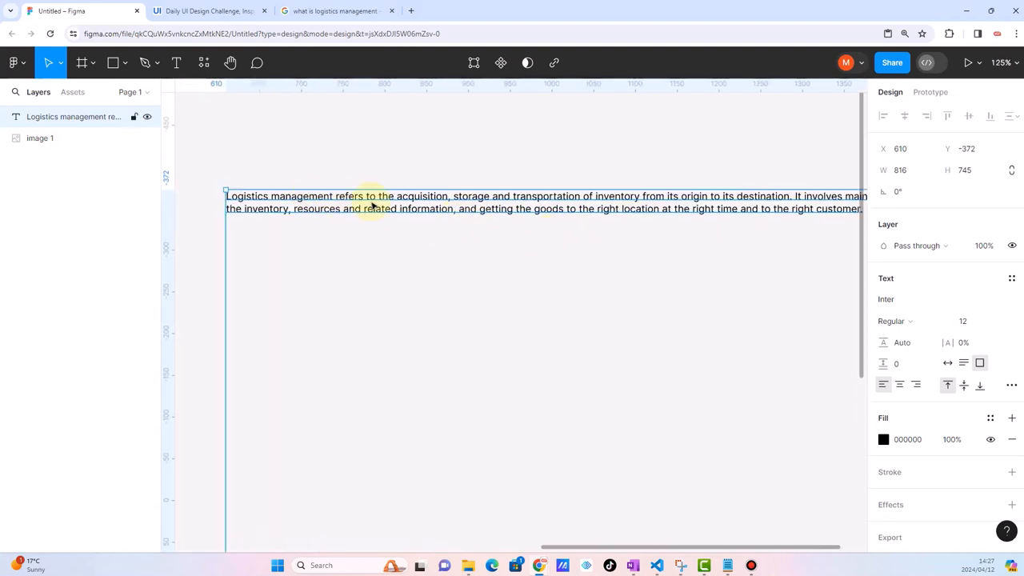
double_click(453, 196)
left_click(453, 196)
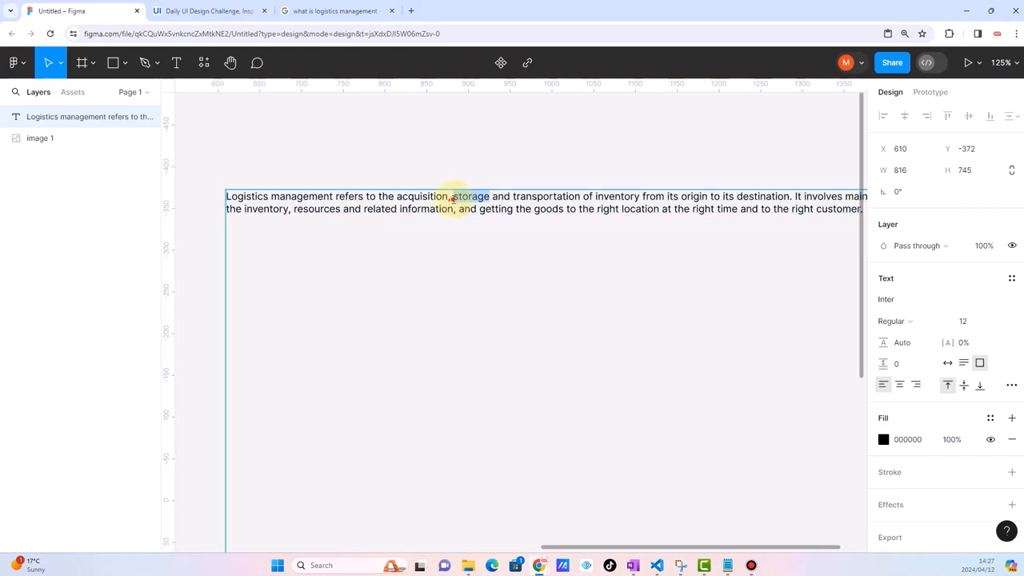
key("Return")
key("Return")
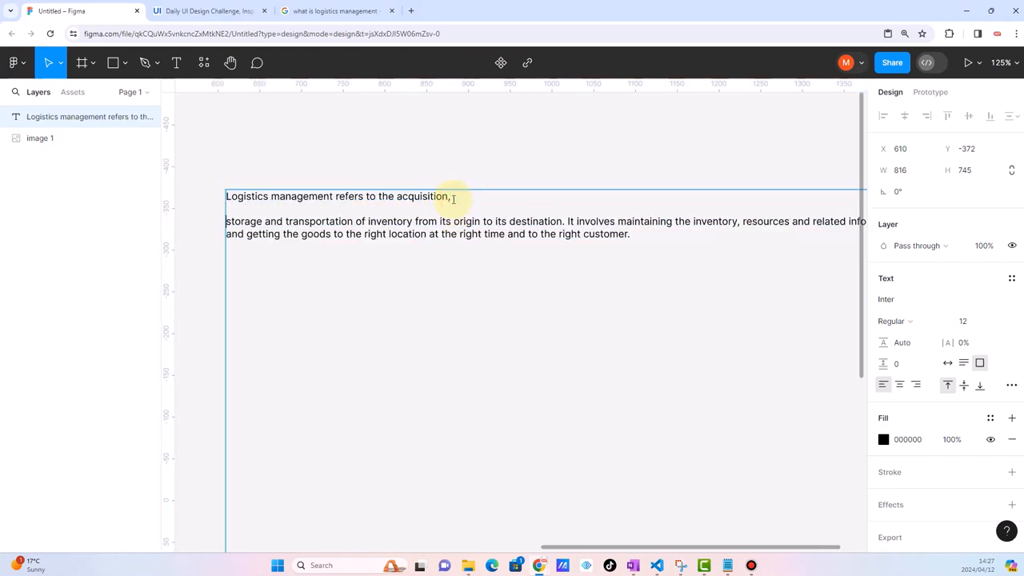
Break the definition after "transportation of" and separate the sentence starting "It involves" from "destination." with two blank lines
left_click(367, 223)
key("Return")
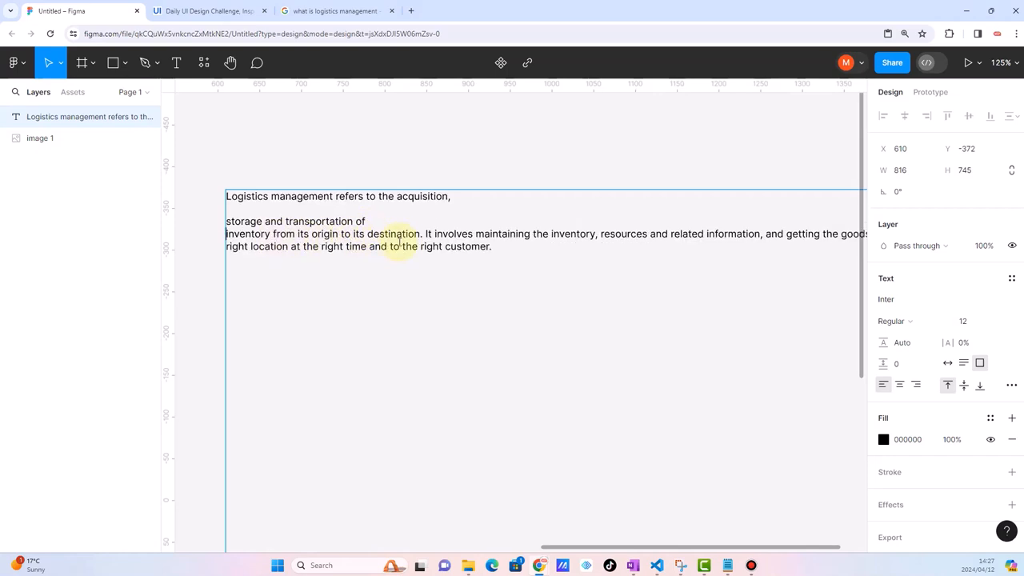
left_click(424, 237)
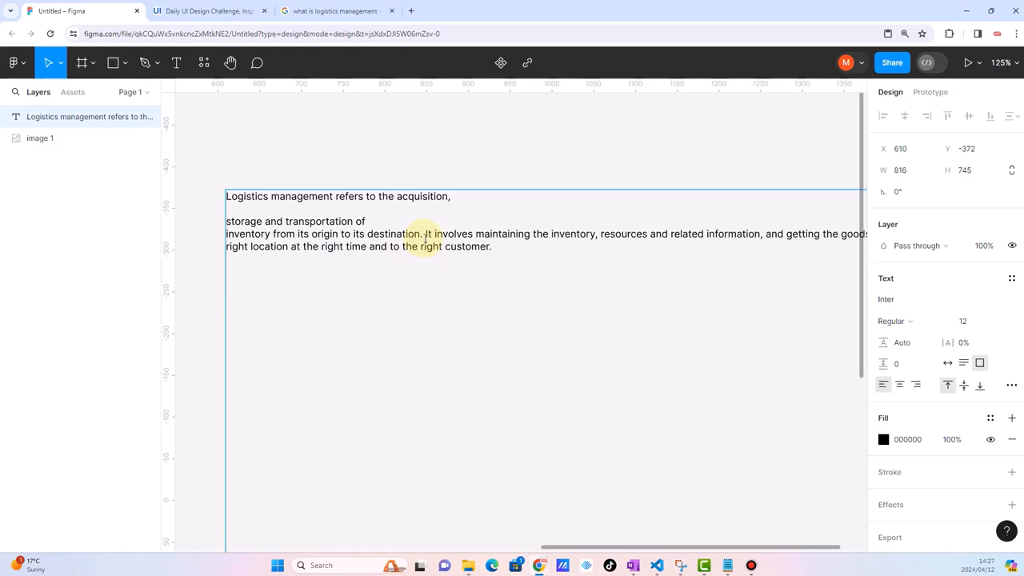
key("Return")
key("Return")
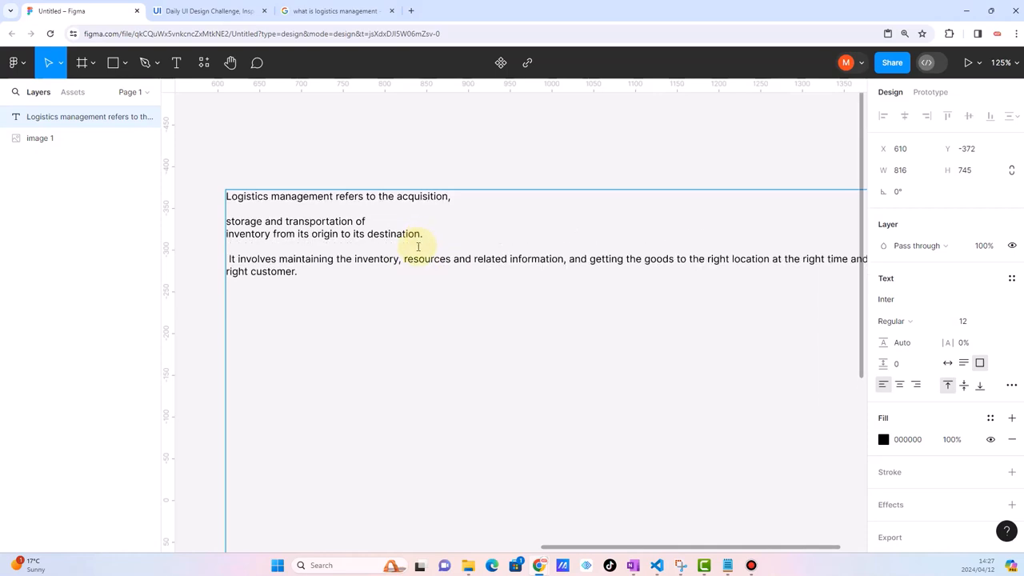
key("Return")
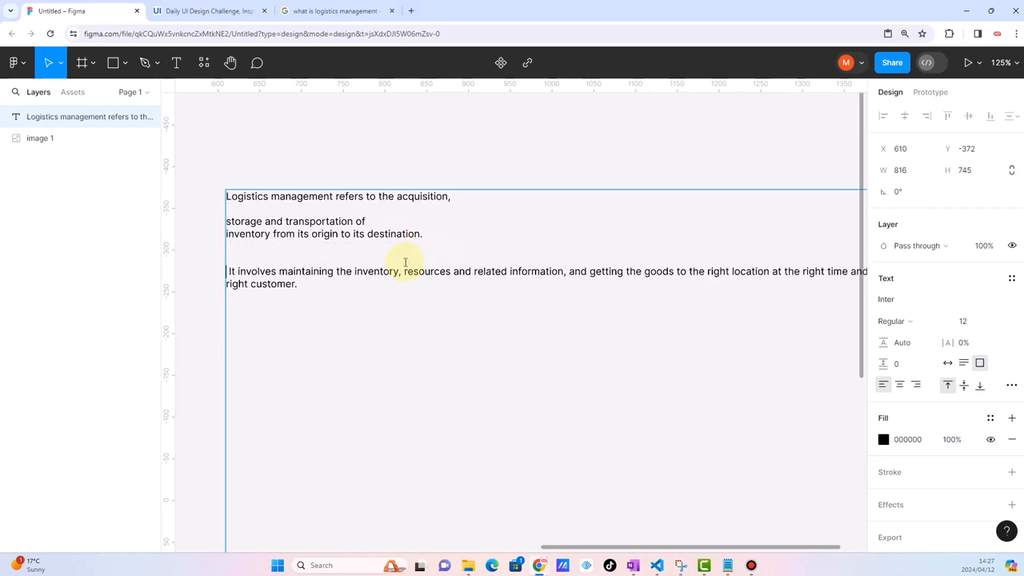
Break the second sentence after "resources", and after "getting the" and "time and" with a blank line each, and finish editing the text
left_click(454, 272)
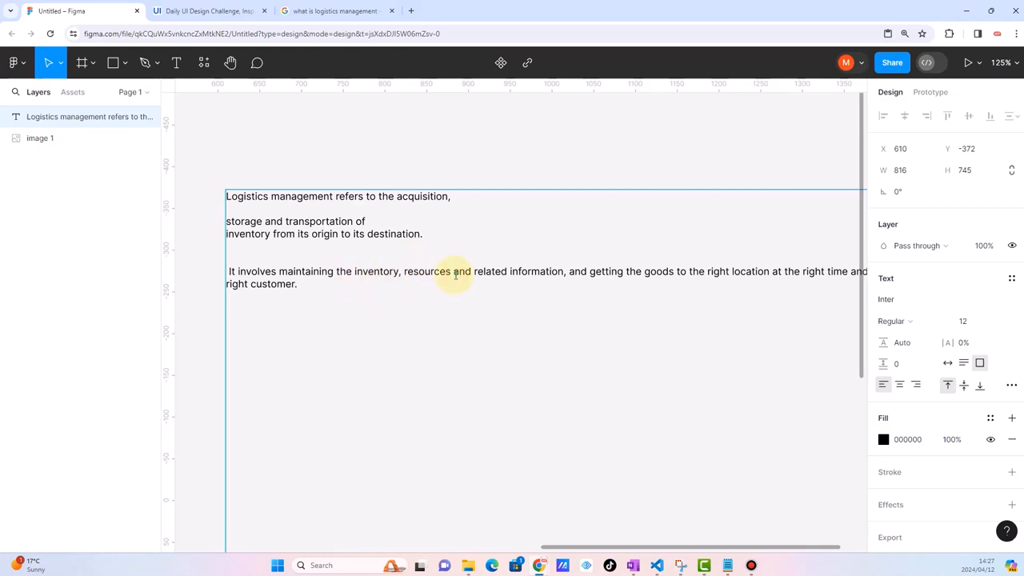
key("Return")
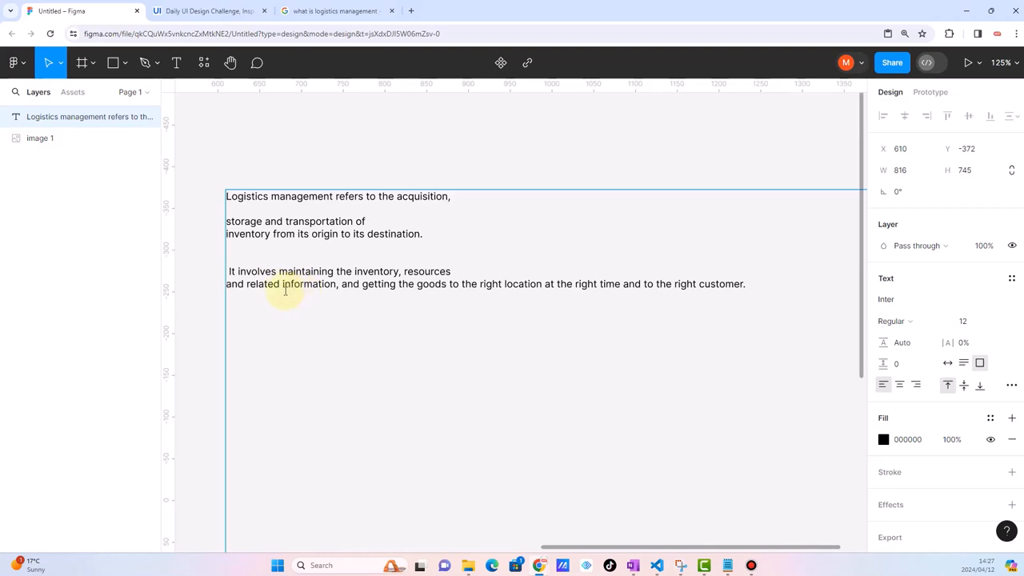
left_click(416, 285)
key("Return")
key("Return")
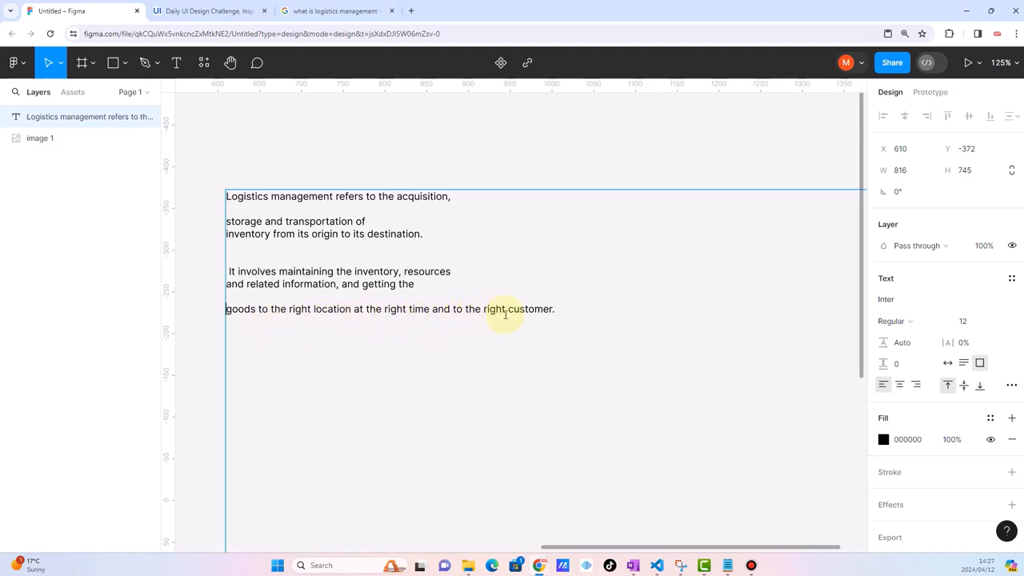
left_click(450, 311)
key("Return")
key("Return")
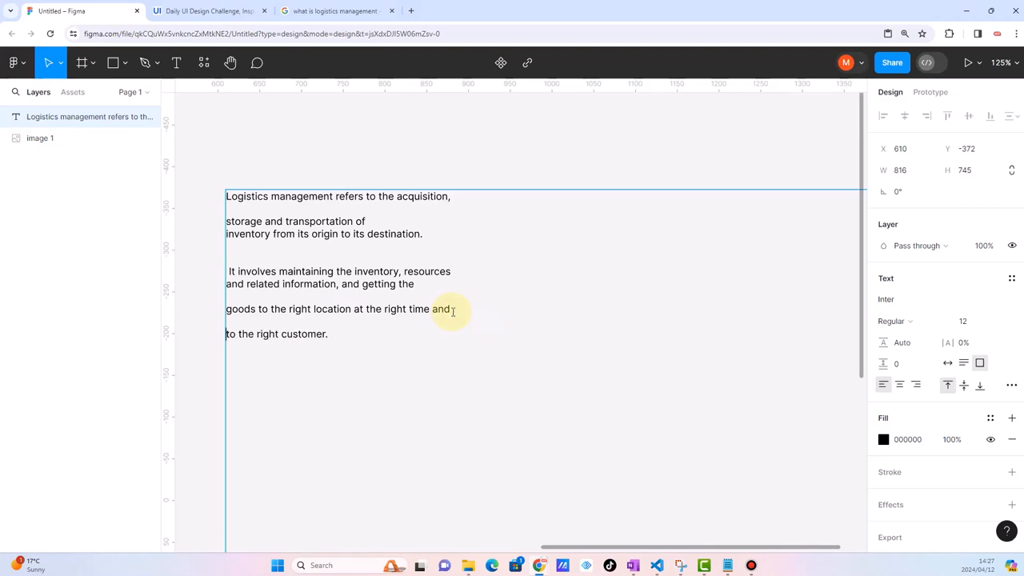
key("Escape")
scroll(279, 210, "left", 3)
left_click(279, 189)
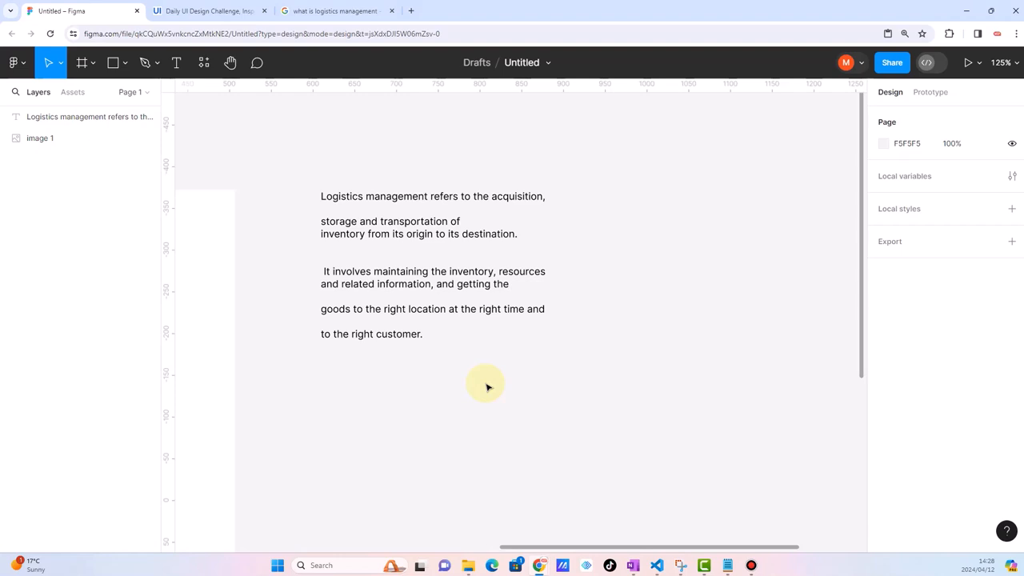
Shrink the definition text box to 354 × 209 around its text and reposition it beside the #001 prompt image
scroll(487, 387, "left", 5)
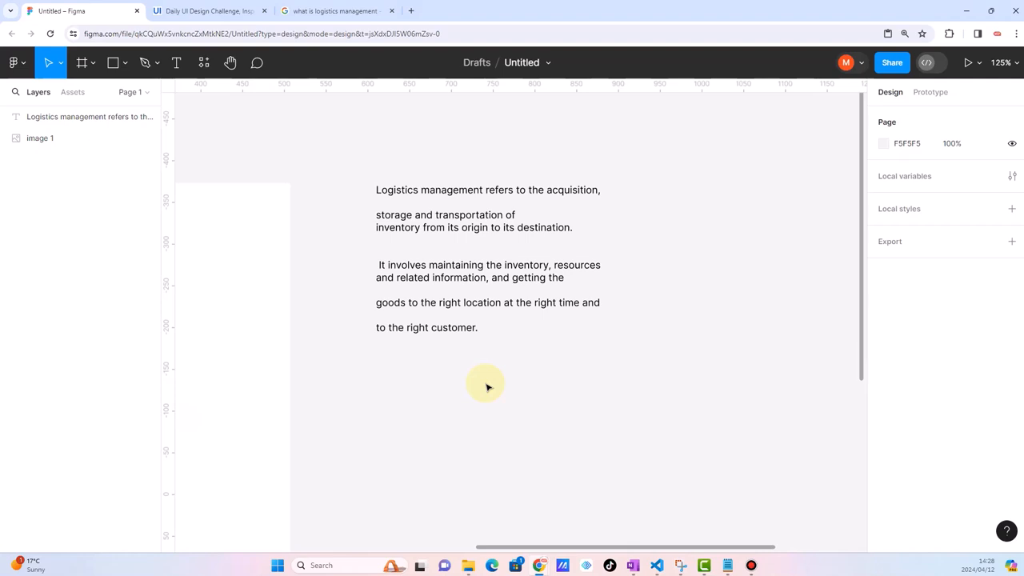
scroll(487, 387, "left", 1)
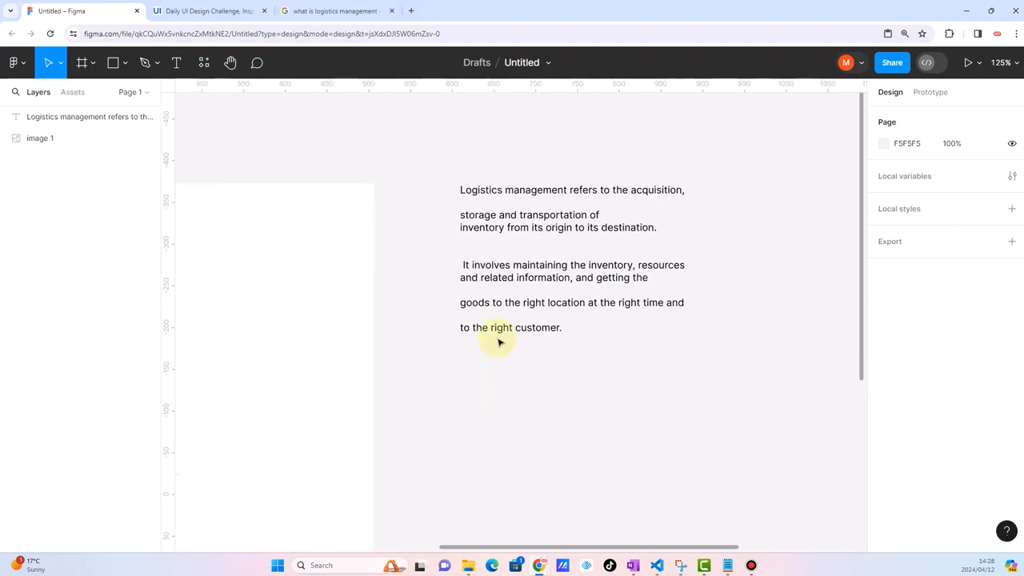
left_click_drag(508, 312, 460, 311)
scroll(457, 311, "down", 1)
scroll(457, 311, "down", 8)
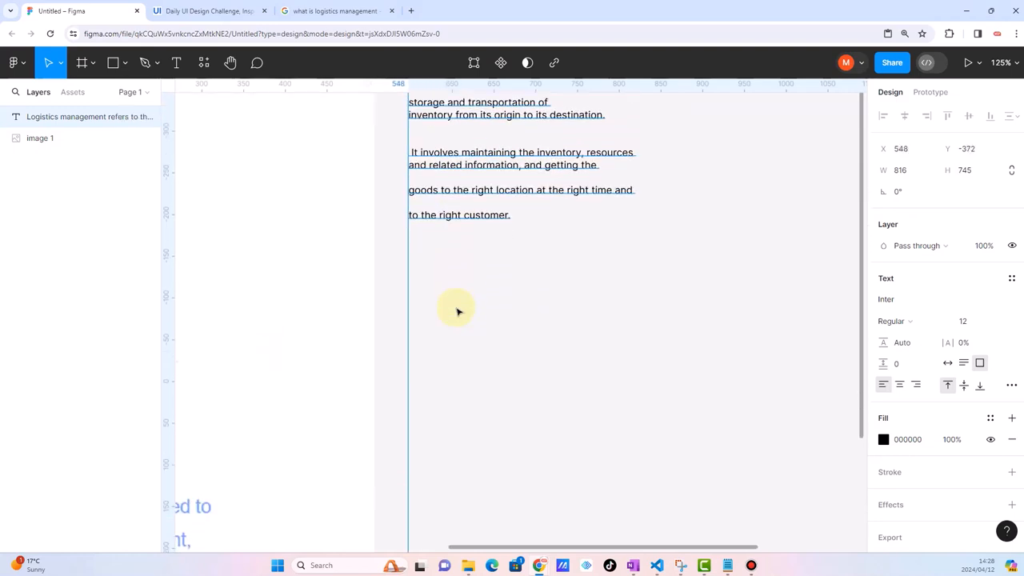
scroll(458, 311, "down", 5)
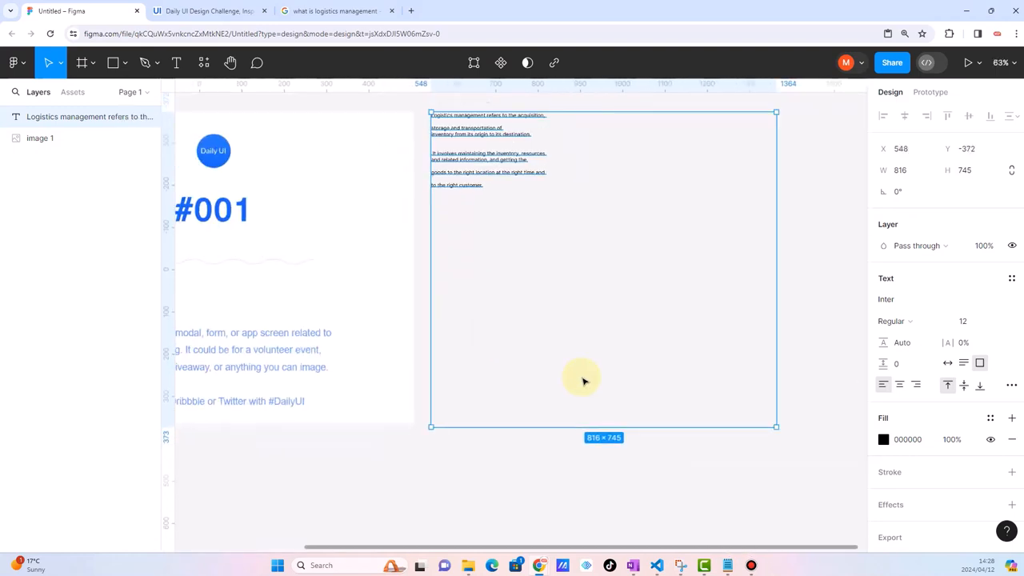
left_click_drag(583, 424, 549, 200)
left_click_drag(777, 148, 581, 158)
left_click_drag(480, 142, 502, 228)
left_click(526, 187)
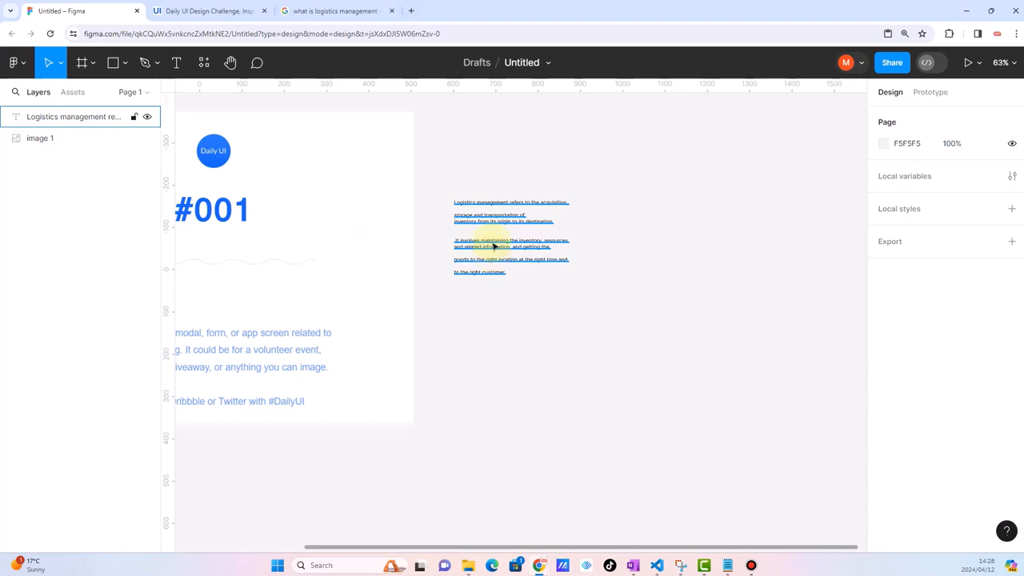
Move the definition text box to X 591, Y -161, next to the #001 prompt image
scroll(493, 240, "up", 3)
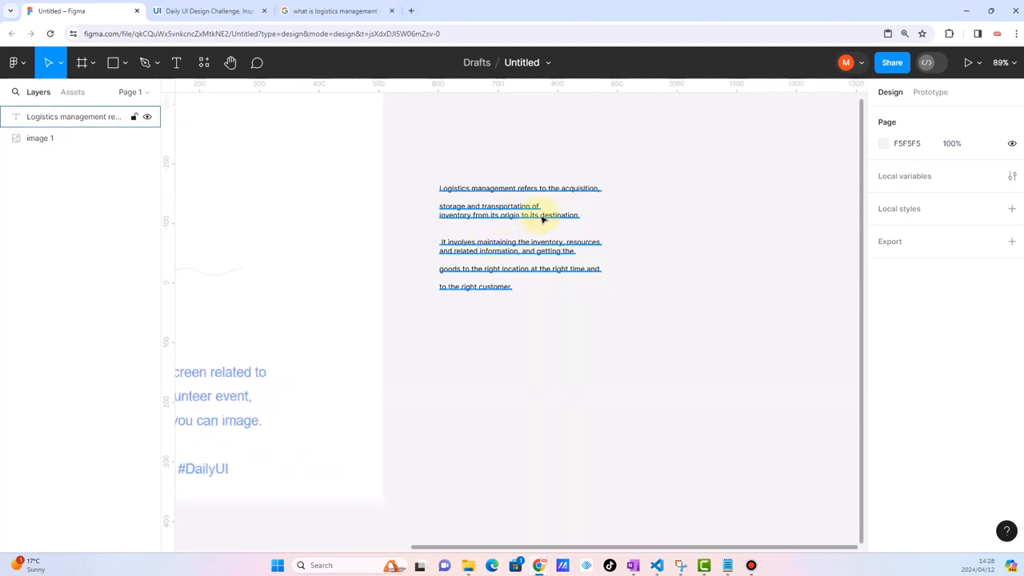
scroll(542, 218, "up", 5)
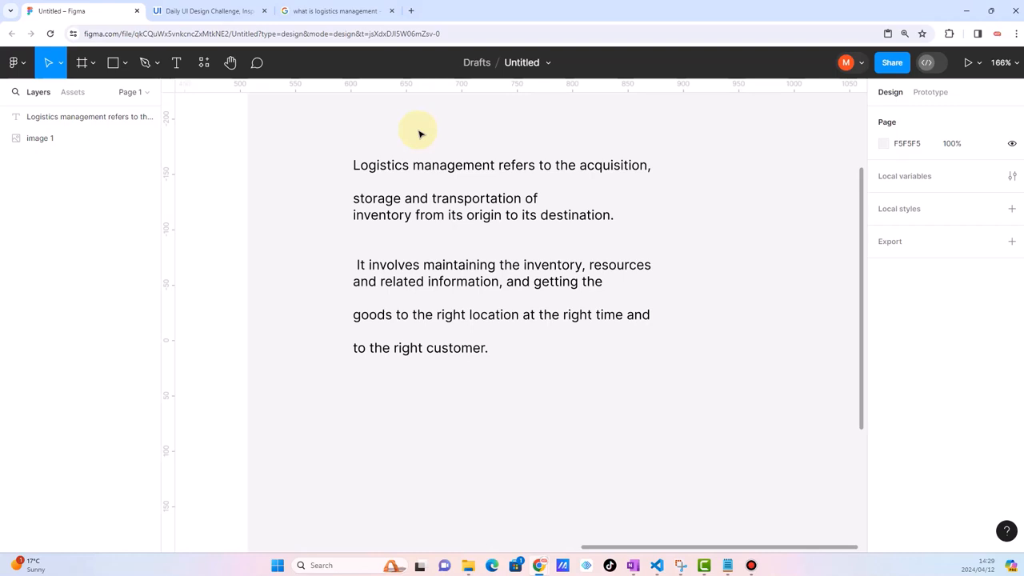
left_click_drag(419, 165, 408, 176)
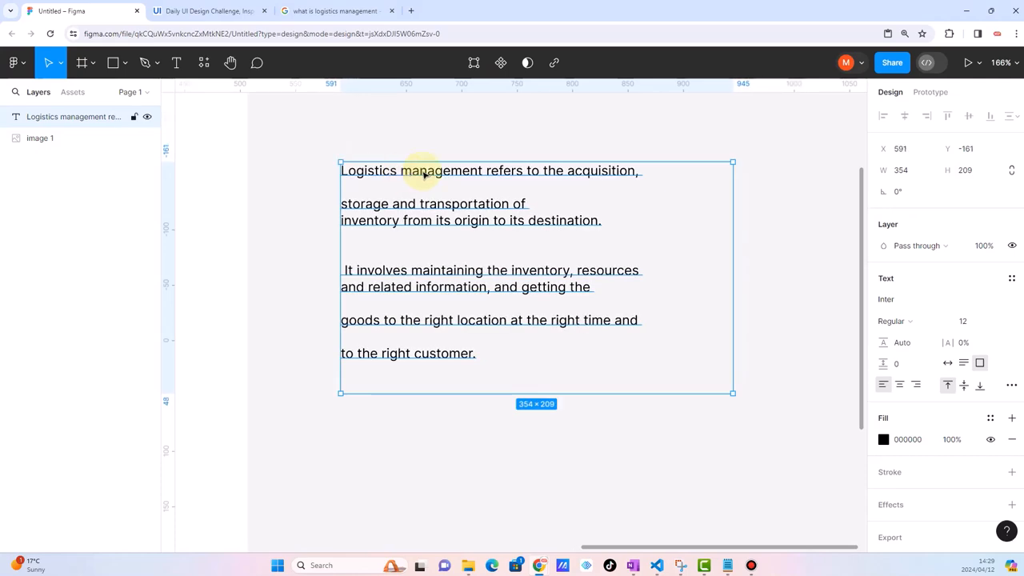
scroll(454, 176, "left", 5)
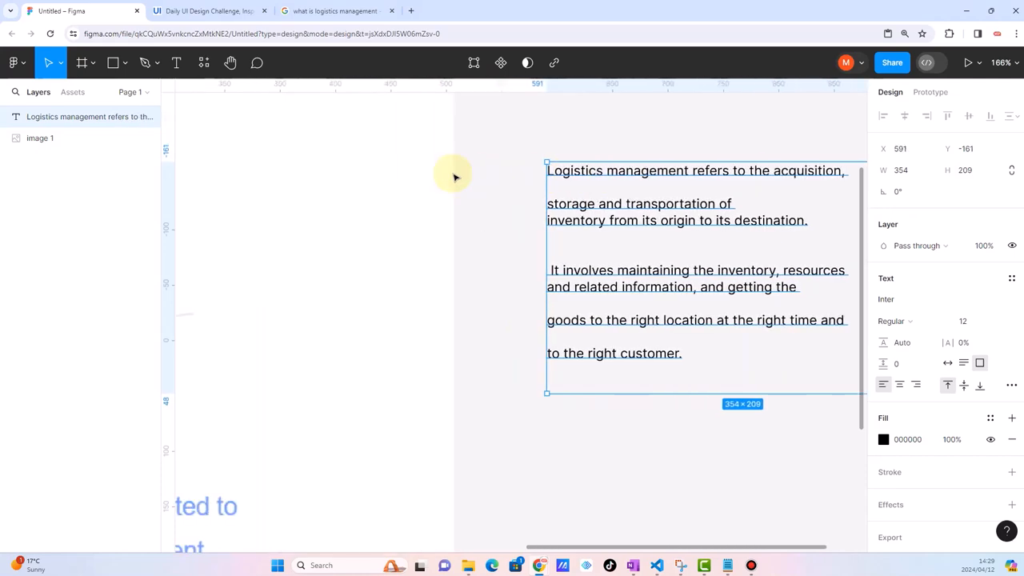
scroll(453, 176, "down", 3)
scroll(454, 176, "down", 1)
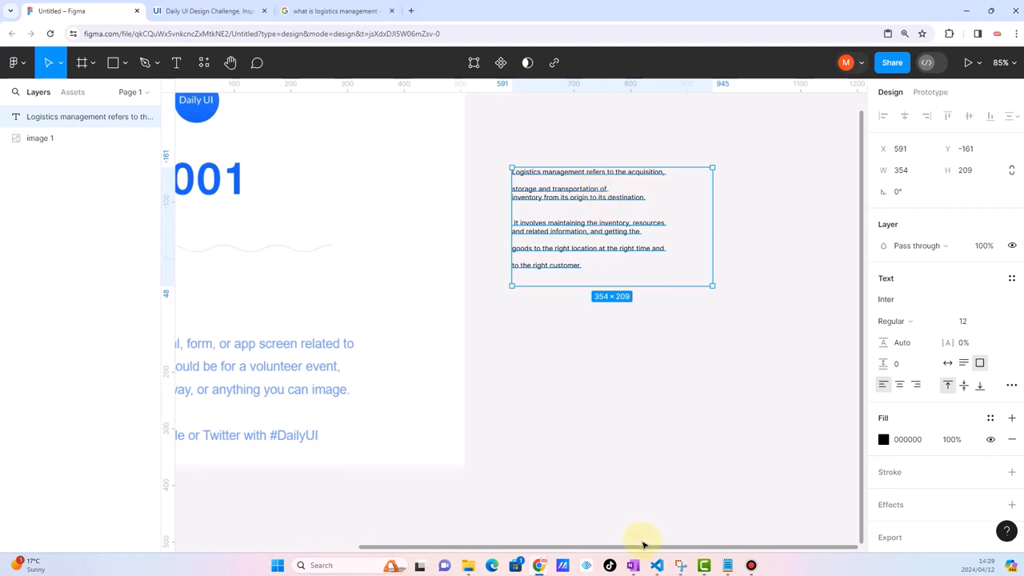
Switch to OneNote, show the blank page in full-page view and set the first pen's colour to black
left_click(635, 567)
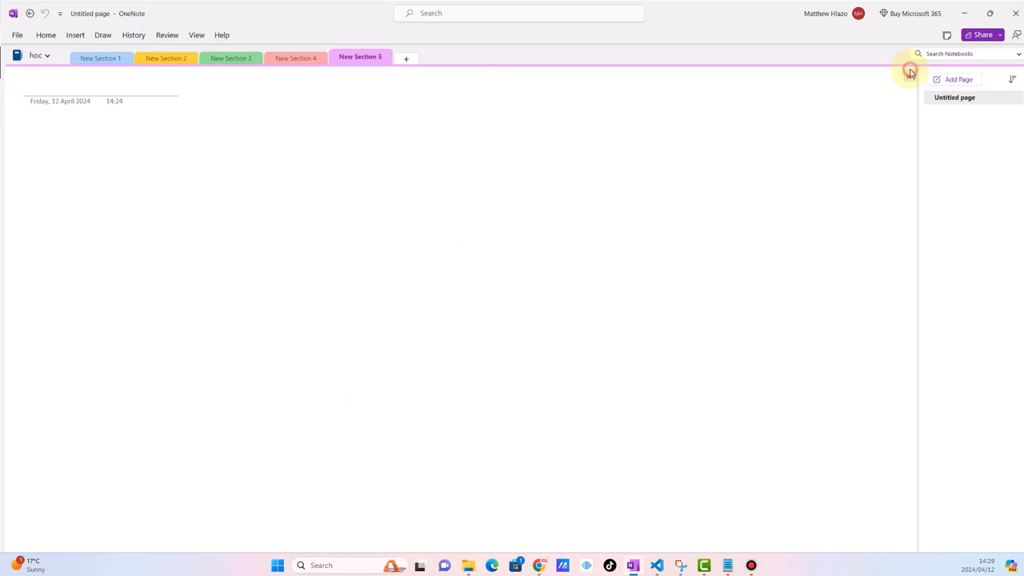
left_click(910, 74)
left_click(132, 157)
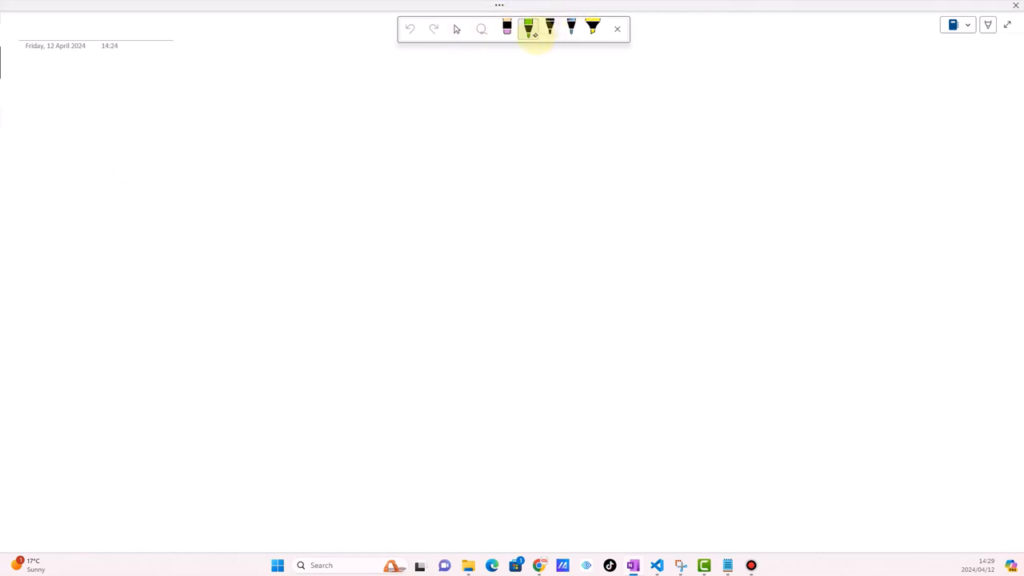
left_click(529, 28)
left_click(565, 124)
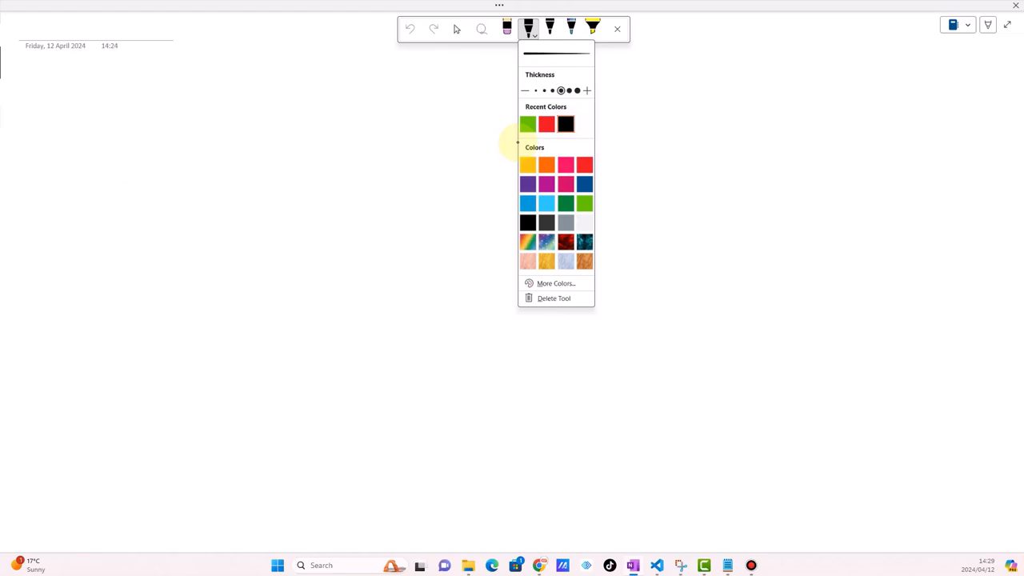
left_click(517, 142)
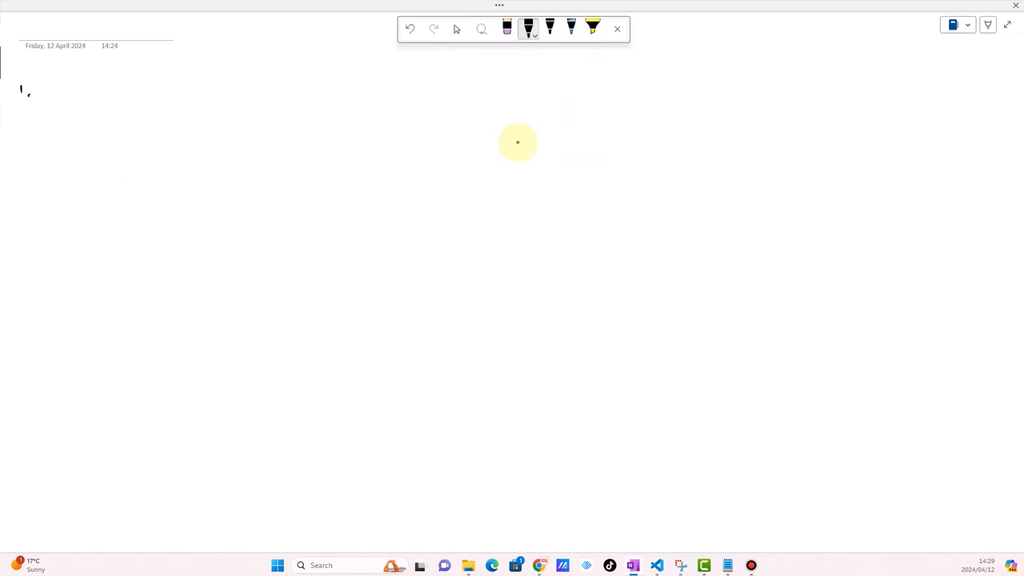
Handwrite "1. Business Person" as the first list item near the top of the page
left_click_drag(43, 77, 44, 97)
mouse_move(41, 82)
left_mouse_down()
mouse_move(50, 97)
mouse_move(111, 96)
left_mouse_up()
mouse_move(116, 93)
left_mouse_down()
mouse_move(132, 99)
mouse_move(157, 73)
left_mouse_up()
mouse_move(156, 74)
left_mouse_down()
mouse_move(157, 101)
mouse_move(160, 91)
mouse_move(196, 97)
left_mouse_up()
left_click_drag(198, 94, 225, 99)
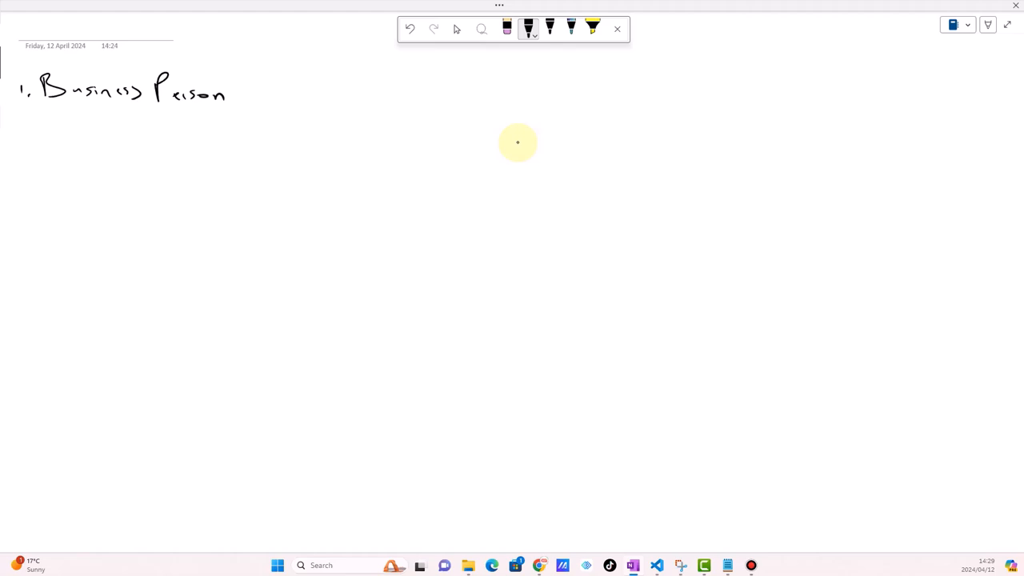
Handwrite "2. Valuable Info." as the second list item below "Business Person"
left_click_drag(17, 121, 24, 132)
left_click(32, 130)
mouse_move(47, 115)
left_mouse_down()
mouse_move(74, 139)
mouse_move(81, 127)
mouse_move(103, 138)
left_mouse_up()
mouse_move(109, 118)
left_mouse_down()
mouse_move(118, 137)
mouse_move(169, 124)
left_mouse_up()
left_click_drag(164, 124, 173, 141)
mouse_move(176, 136)
left_mouse_down()
mouse_move(193, 147)
mouse_move(200, 136)
left_mouse_up()
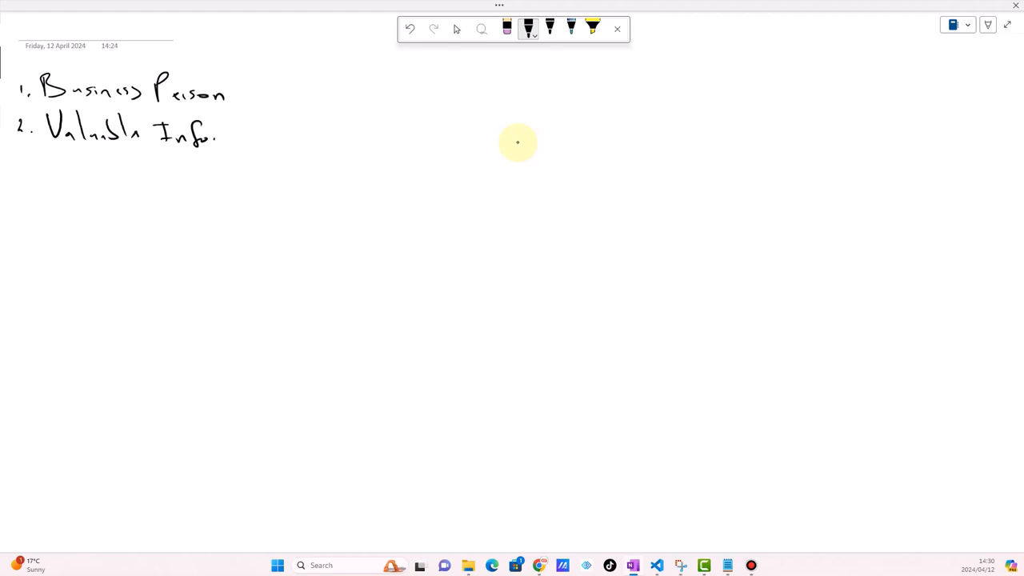
Draw a short vertical line in the blank area beside the list and extend item 2 with "= Company Det."
left_click_drag(624, 90, 623, 144)
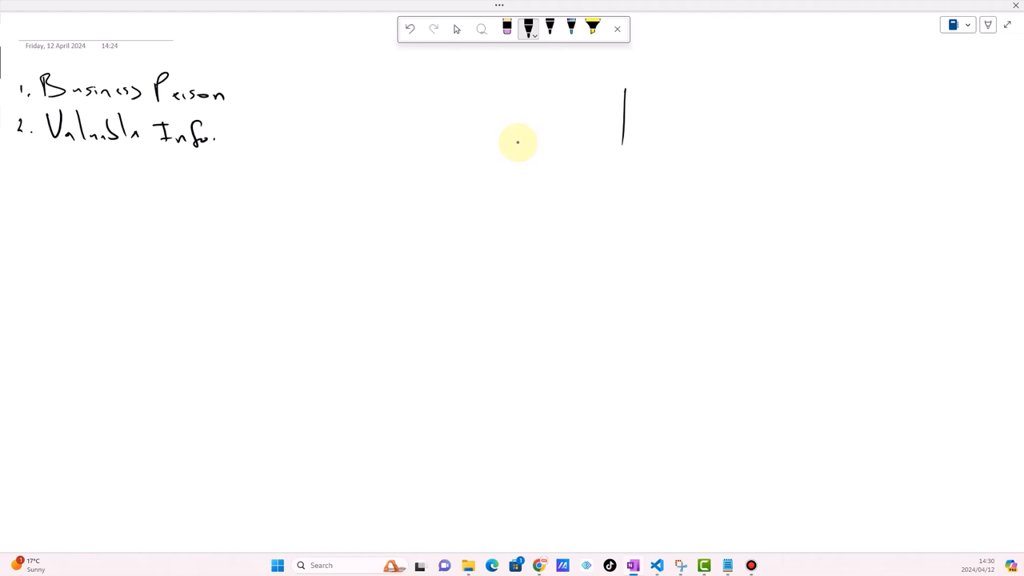
mouse_move(224, 140)
left_mouse_down()
mouse_move(315, 137)
mouse_move(343, 154)
mouse_move(392, 147)
left_mouse_up()
left_click_drag(392, 142, 407, 144)
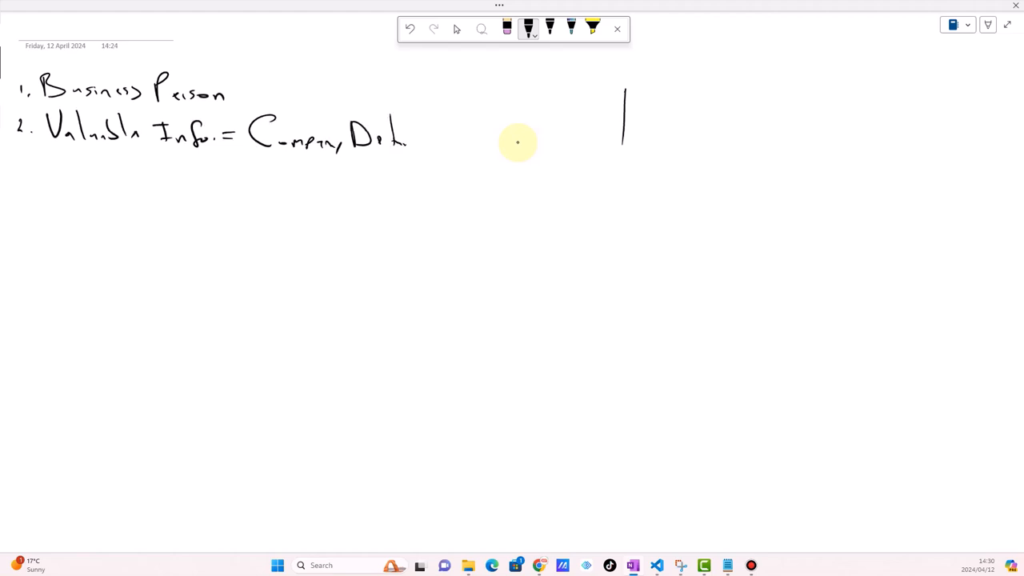
Draw a curved arrow below "Company Det." and handwrite "Reg No" at its tip
mouse_move(234, 170)
left_mouse_down()
mouse_move(234, 190)
mouse_move(249, 193)
left_mouse_up()
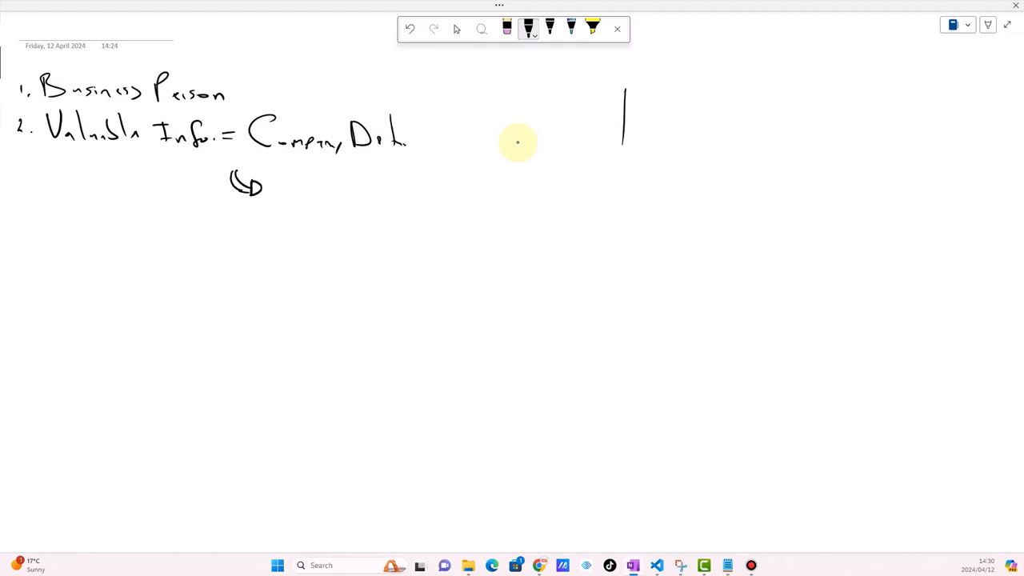
left_click_drag(278, 176, 278, 202)
mouse_move(278, 170)
left_mouse_down()
mouse_move(296, 200)
mouse_move(311, 216)
left_mouse_up()
mouse_move(340, 169)
left_mouse_down()
mouse_move(340, 204)
mouse_move(363, 203)
left_mouse_up()
mouse_move(364, 203)
left_mouse_down()
mouse_move(365, 169)
mouse_move(376, 195)
left_mouse_up()
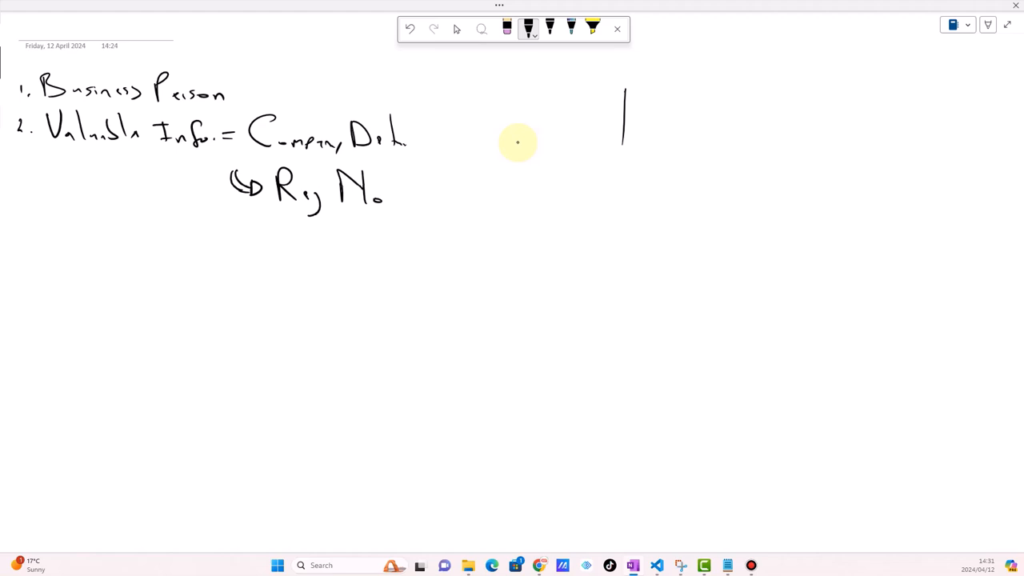
Handwrite a circled 3 with "Money" as the third list item and draw a double horizontal line under the list
mouse_move(19, 178)
left_mouse_down()
mouse_move(53, 198)
mouse_move(69, 184)
mouse_move(79, 198)
left_mouse_up()
left_click_drag(87, 190, 134, 200)
left_click_drag(146, 186, 132, 218)
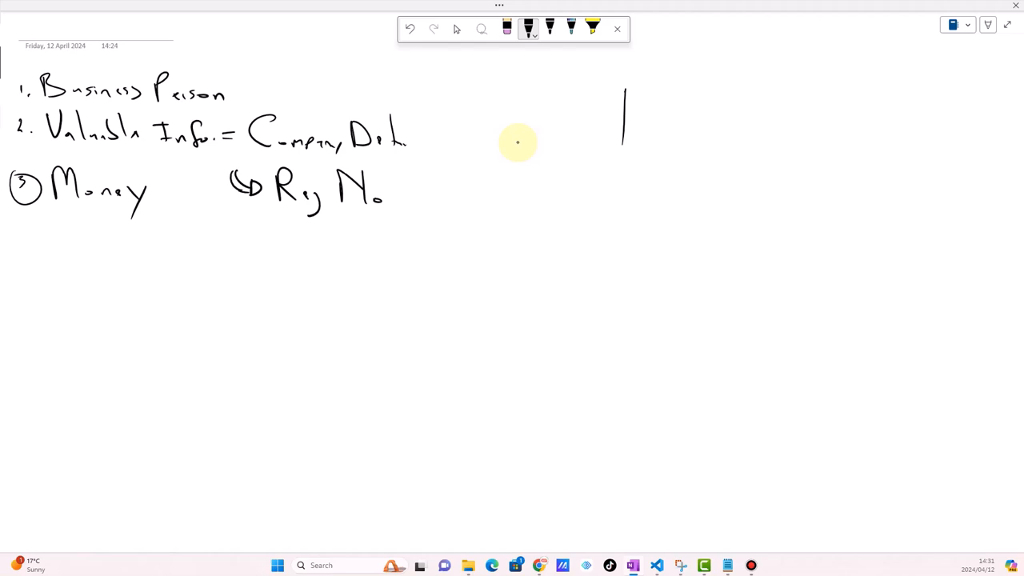
left_click_drag(11, 252, 440, 255)
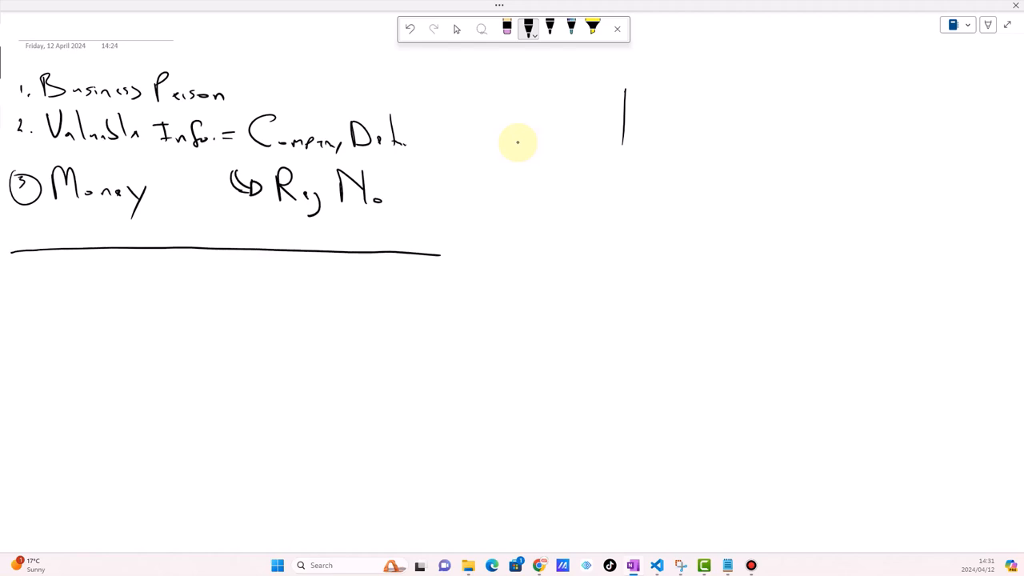
mouse_move(11, 259)
left_mouse_down()
mouse_move(301, 254)
mouse_move(425, 265)
left_mouse_up()
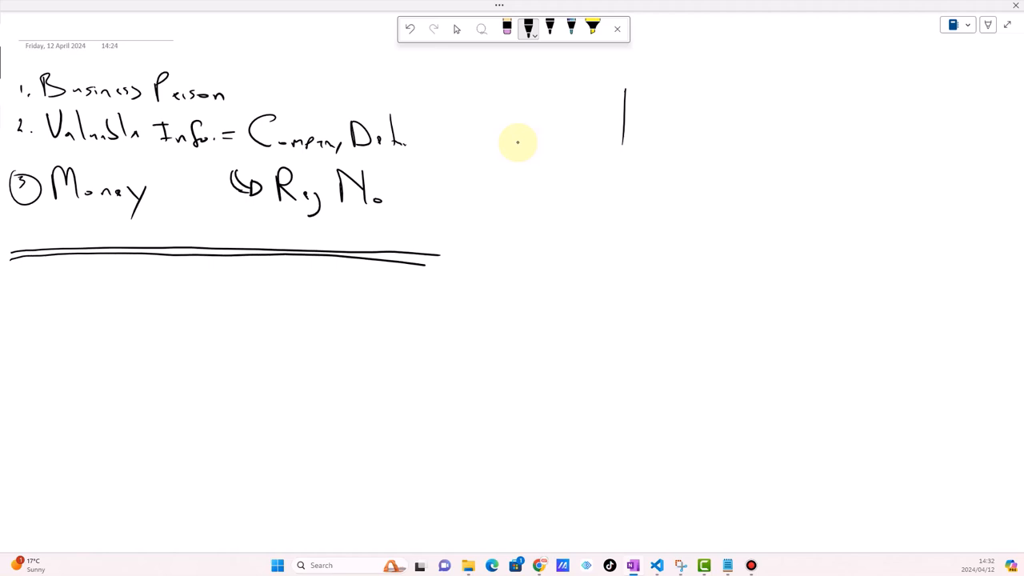
Draw a few short dashes and dots beside the vertical line to the right of the list
mouse_move(644, 78)
left_mouse_down()
mouse_move(683, 78)
mouse_move(652, 101)
left_mouse_up()
left_click_drag(679, 95, 695, 96)
left_click_drag(672, 104, 677, 104)
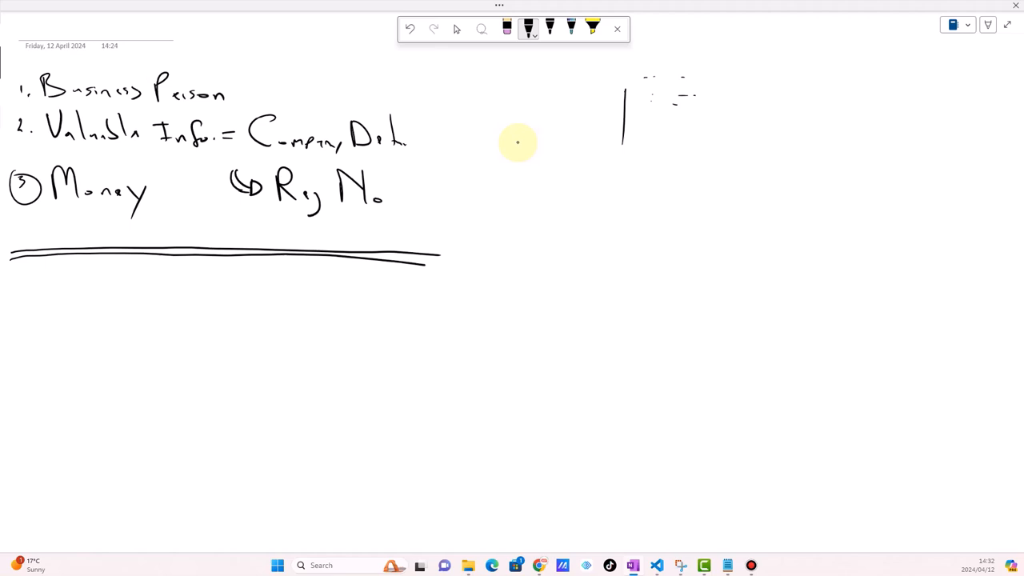
Draw two small boxes below the vertical line and connect them with a long arrow pointing to the far box
mouse_move(544, 203)
left_mouse_down()
mouse_move(577, 173)
mouse_move(577, 202)
mouse_move(543, 203)
left_mouse_up()
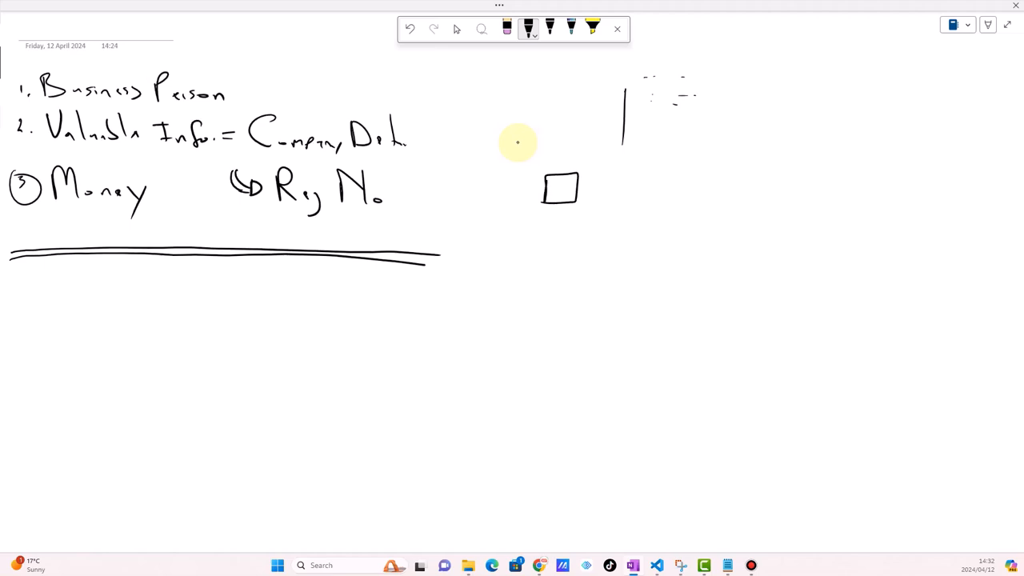
mouse_move(839, 181)
left_mouse_down()
mouse_move(836, 202)
mouse_move(869, 197)
mouse_move(827, 200)
left_mouse_up()
left_click_drag(585, 188, 827, 198)
left_click_drag(586, 181, 586, 199)
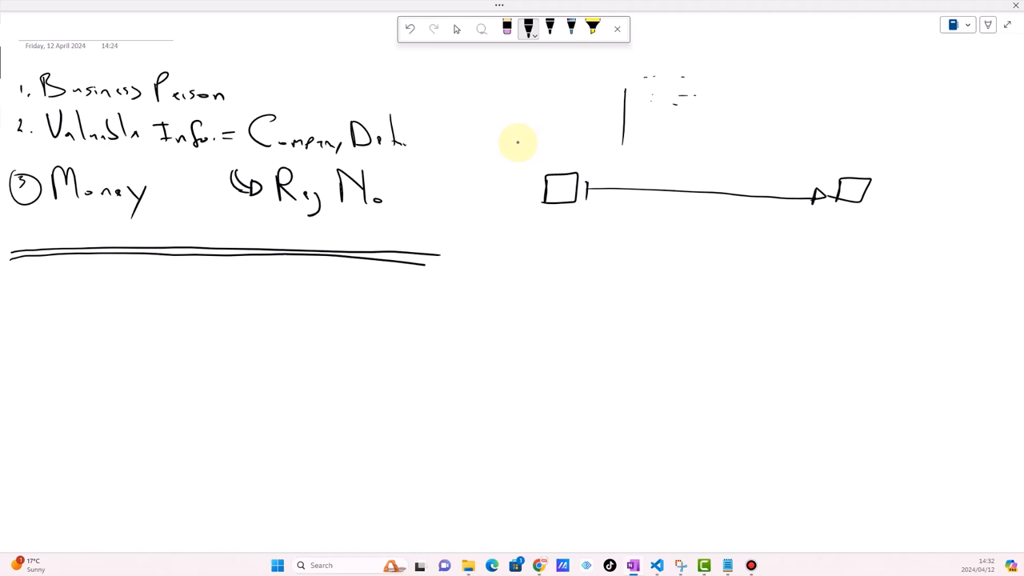
Handwrite "Business Details" and "Personal Details" as the first two circled list items below the connected boxes
mouse_move(559, 212)
left_mouse_down()
mouse_move(536, 243)
mouse_move(670, 252)
mouse_move(697, 232)
mouse_move(705, 255)
left_mouse_up()
left_click(689, 248)
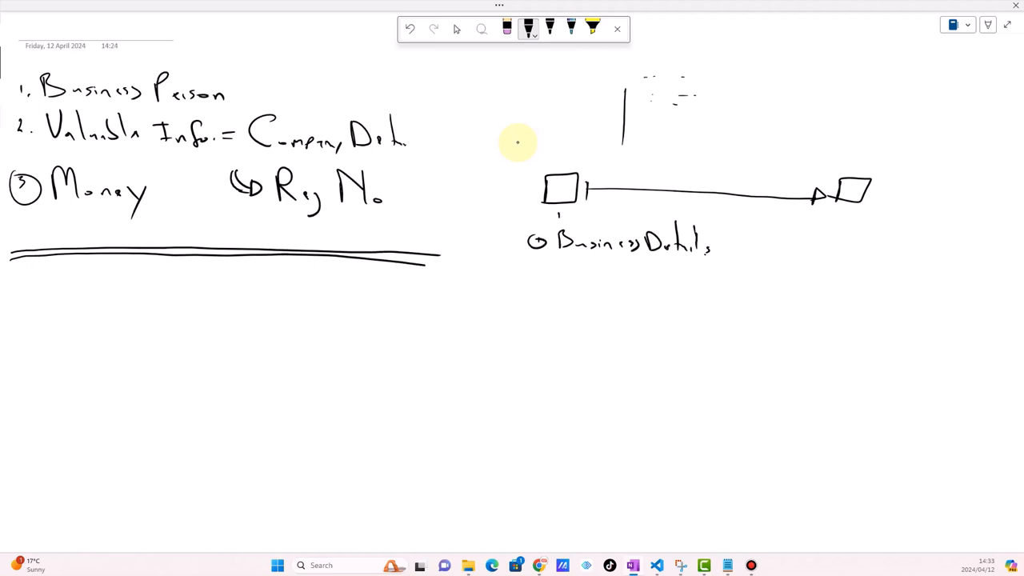
mouse_move(542, 276)
left_mouse_down()
mouse_move(536, 285)
mouse_move(568, 289)
mouse_move(569, 277)
mouse_move(593, 289)
left_mouse_up()
mouse_move(605, 280)
left_mouse_down()
mouse_move(601, 289)
mouse_move(647, 299)
mouse_move(663, 288)
mouse_move(685, 292)
left_mouse_up()
mouse_move(701, 259)
left_mouse_down()
mouse_move(699, 293)
mouse_move(707, 268)
left_mouse_up()
left_click_drag(711, 286, 719, 284)
left_click_drag(730, 288, 732, 296)
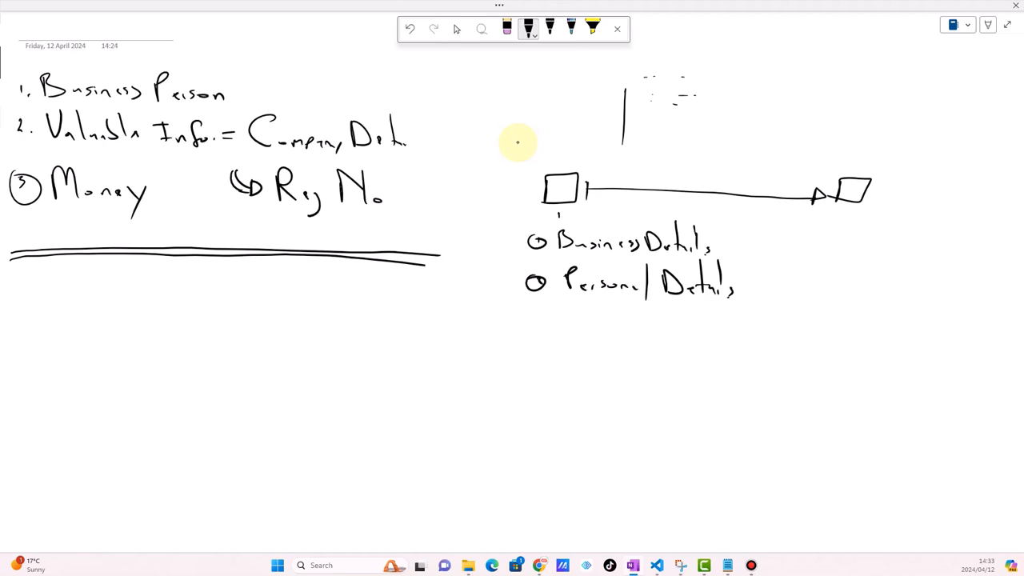
Handwrite a circled 3 with "Radius" and sketch a large circle linked by a curved arrow to a smaller circle above the boxes
mouse_move(539, 316)
left_mouse_down()
mouse_move(541, 328)
mouse_move(542, 312)
left_mouse_up()
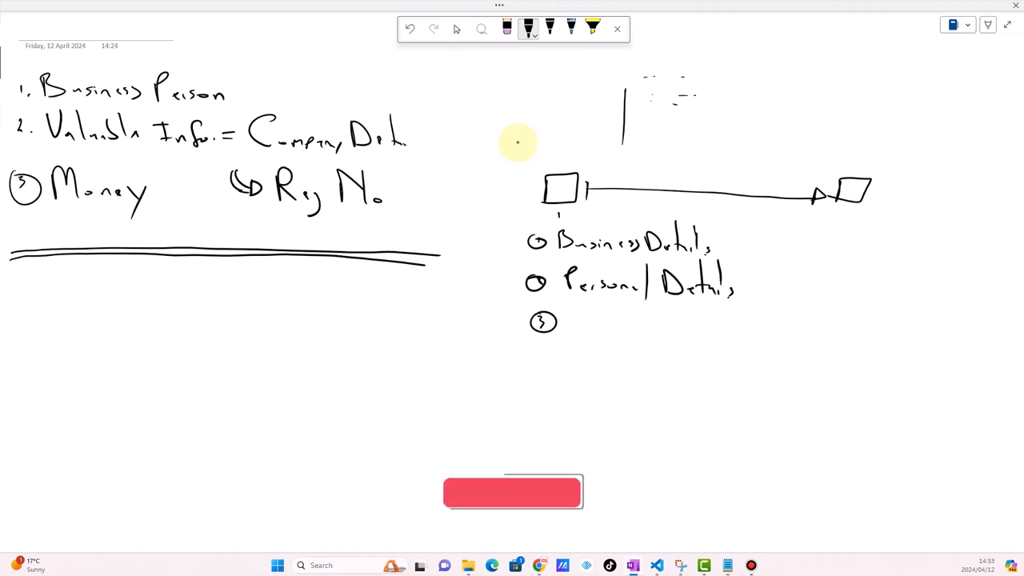
mouse_move(578, 328)
left_mouse_down()
mouse_move(590, 319)
mouse_move(595, 334)
mouse_move(636, 336)
mouse_move(654, 325)
left_mouse_up()
left_click_drag(667, 321, 659, 334)
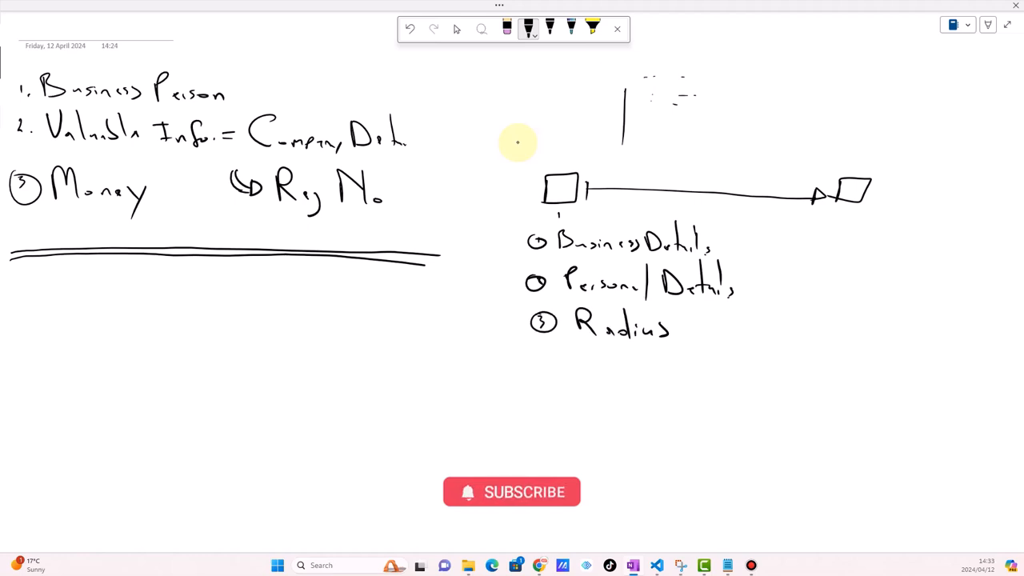
mouse_move(763, 50)
left_mouse_down()
mouse_move(730, 78)
mouse_move(758, 127)
mouse_move(809, 113)
mouse_move(814, 62)
mouse_move(764, 48)
left_mouse_up()
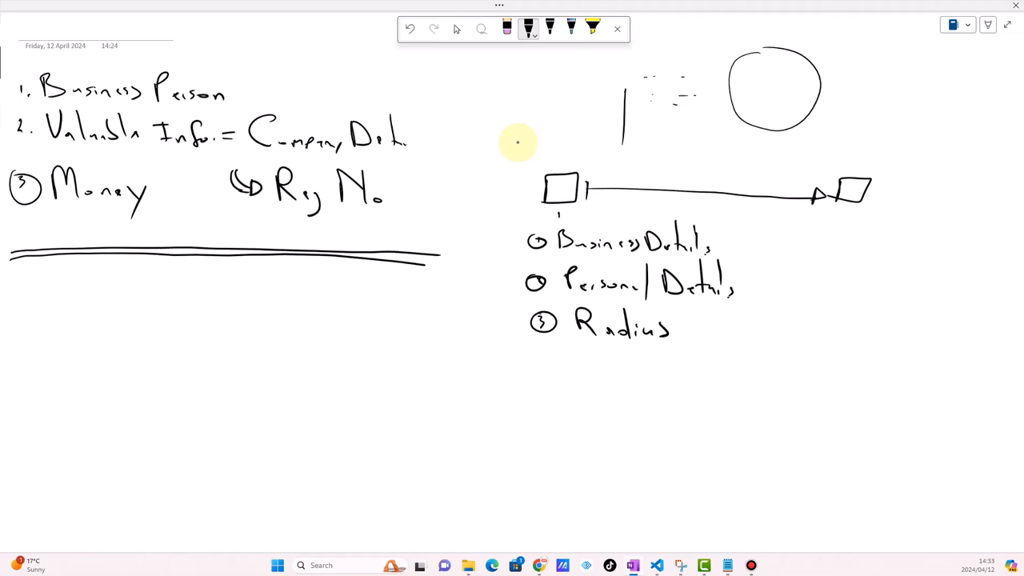
mouse_move(775, 82)
left_mouse_down()
mouse_move(888, 73)
mouse_move(873, 112)
mouse_move(890, 73)
left_mouse_up()
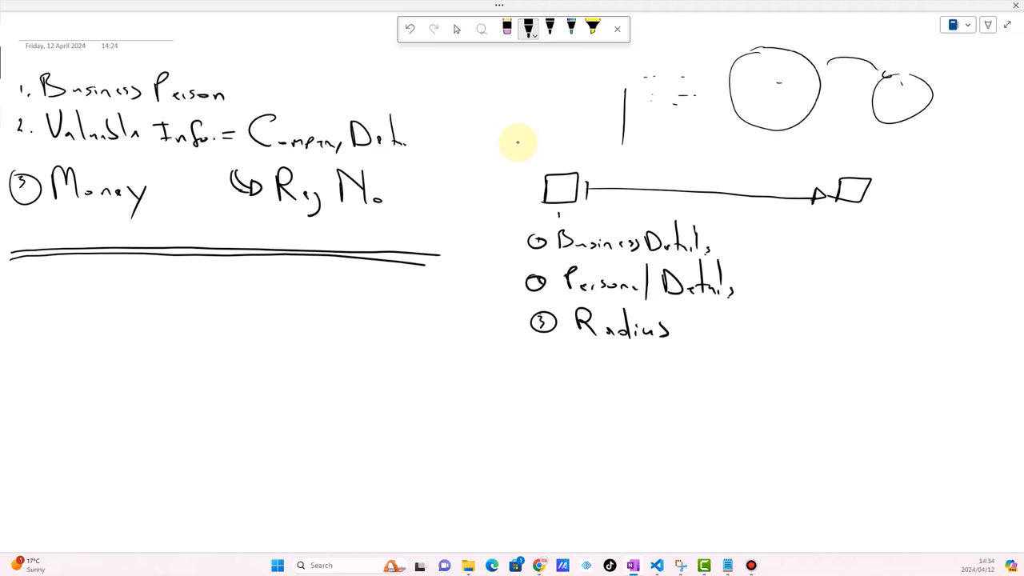
Handwrite a circled 4 with "Business Industry" as the fourth item below "Radius"
left_click_drag(545, 358, 548, 367)
mouse_move(544, 356)
left_mouse_down()
mouse_move(574, 375)
mouse_move(653, 378)
left_mouse_up()
mouse_move(656, 369)
left_mouse_down()
mouse_move(660, 380)
mouse_move(696, 352)
left_mouse_up()
mouse_move(686, 352)
left_mouse_down()
mouse_move(687, 377)
mouse_move(756, 381)
left_mouse_up()
left_click(733, 376)
mouse_move(760, 342)
left_mouse_down()
mouse_move(762, 379)
mouse_move(774, 376)
mouse_move(763, 392)
left_mouse_up()
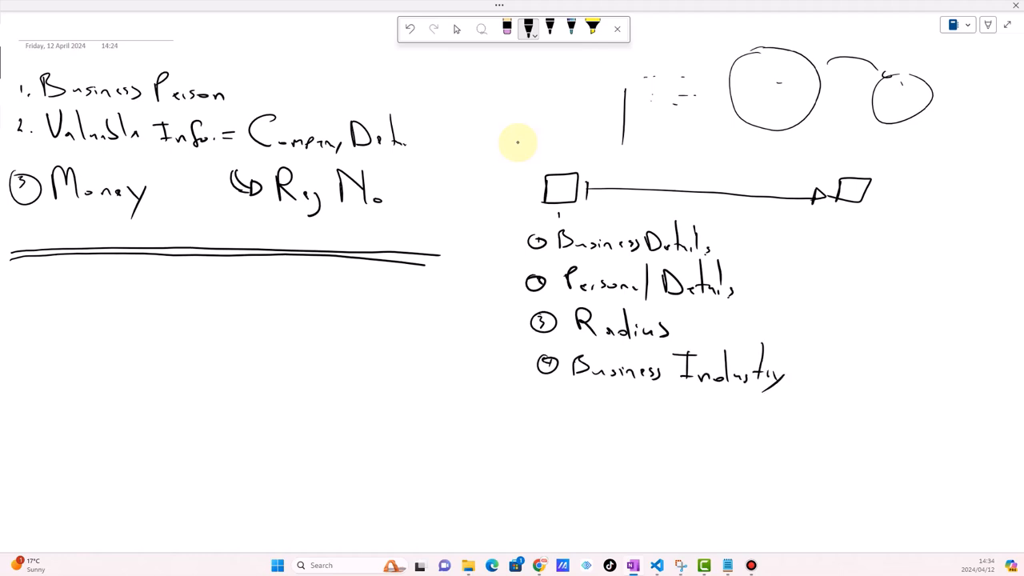
Handwrite a circled 5 with "Type of goods" and draw a small circle with a short arrow below the far box
mouse_move(544, 403)
left_mouse_down()
mouse_move(547, 411)
mouse_move(554, 396)
left_mouse_up()
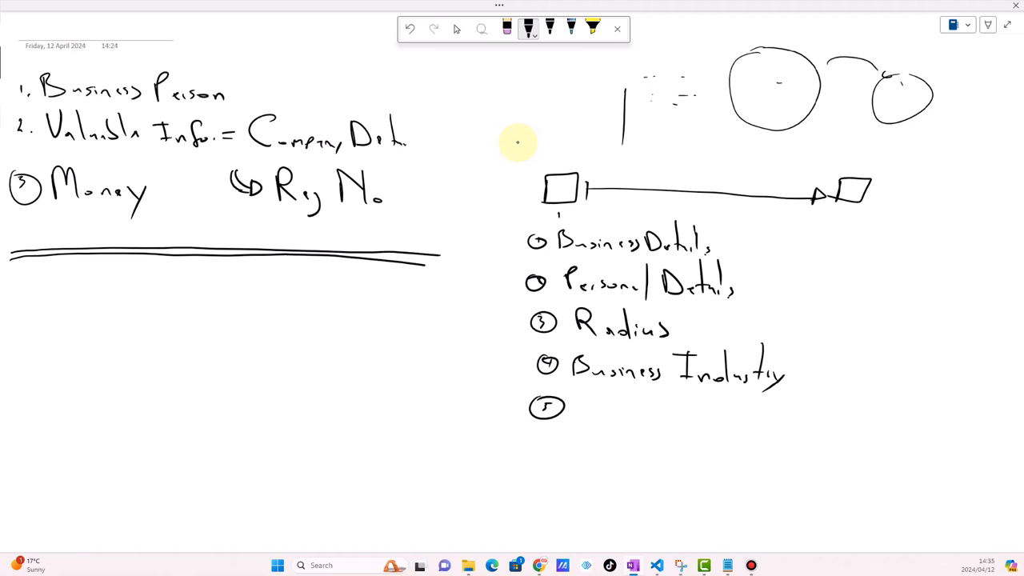
mouse_move(832, 240)
left_mouse_down()
mouse_move(841, 267)
mouse_move(830, 239)
mouse_move(866, 255)
left_mouse_up()
left_click_drag(873, 250, 875, 259)
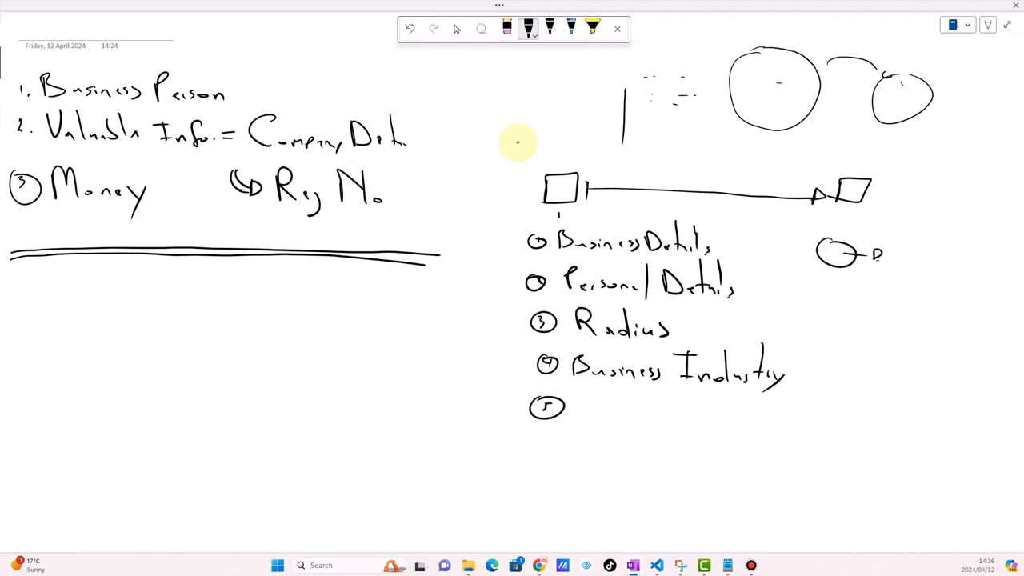
mouse_move(577, 396)
left_mouse_down()
mouse_move(611, 395)
mouse_move(596, 419)
mouse_move(609, 411)
mouse_move(607, 427)
mouse_move(622, 427)
left_mouse_up()
mouse_move(622, 411)
left_mouse_down()
mouse_move(660, 417)
mouse_move(657, 430)
left_mouse_up()
mouse_move(654, 420)
left_mouse_down()
mouse_move(675, 406)
mouse_move(658, 425)
mouse_move(705, 430)
left_mouse_up()
left_click_drag(724, 416, 757, 420)
mouse_move(761, 399)
left_mouse_down()
mouse_move(756, 409)
mouse_move(765, 402)
left_mouse_up()
left_click_drag(778, 410, 770, 422)
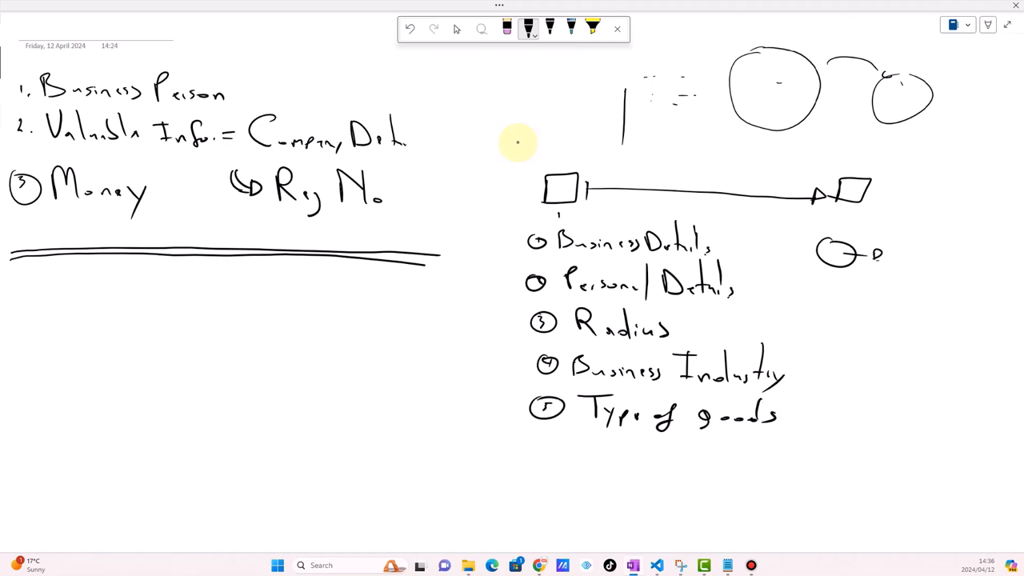
Handwrite a circled 6 with "Frequency Use" as the sixth item of the list
mouse_move(549, 438)
left_mouse_down()
mouse_move(549, 452)
mouse_move(559, 440)
mouse_move(585, 451)
mouse_move(580, 470)
left_mouse_up()
mouse_move(574, 450)
left_mouse_down()
mouse_move(590, 448)
mouse_move(640, 482)
mouse_move(689, 472)
left_mouse_up()
mouse_move(694, 459)
left_mouse_down()
mouse_move(698, 480)
mouse_move(730, 470)
mouse_move(740, 442)
mouse_move(750, 470)
mouse_move(769, 464)
left_mouse_up()
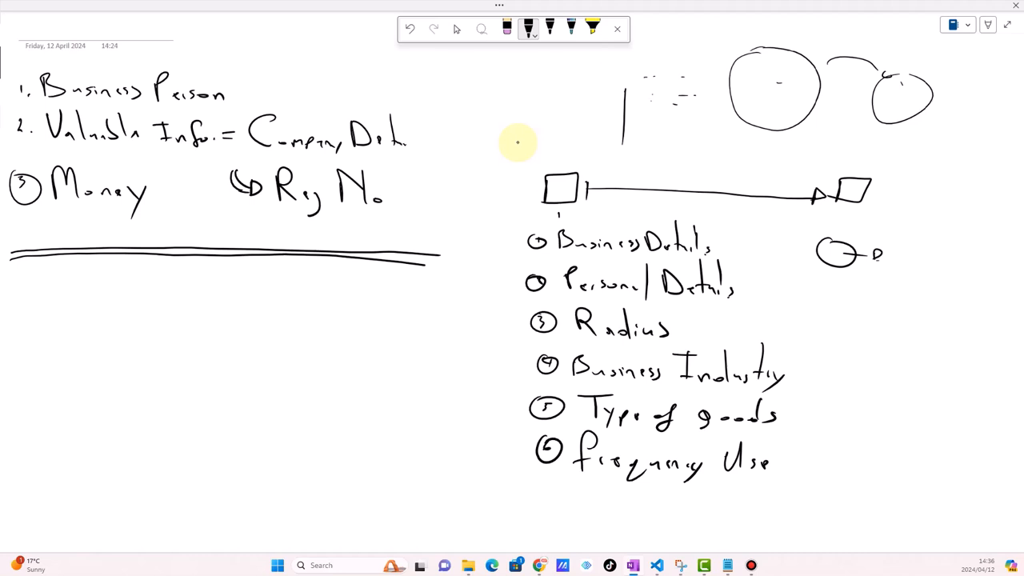
Draw an encircled "100" and a scribbled box under a wavy line beside the list, marking "Frequency Use" with a small cross
left_click_drag(787, 295, 784, 311)
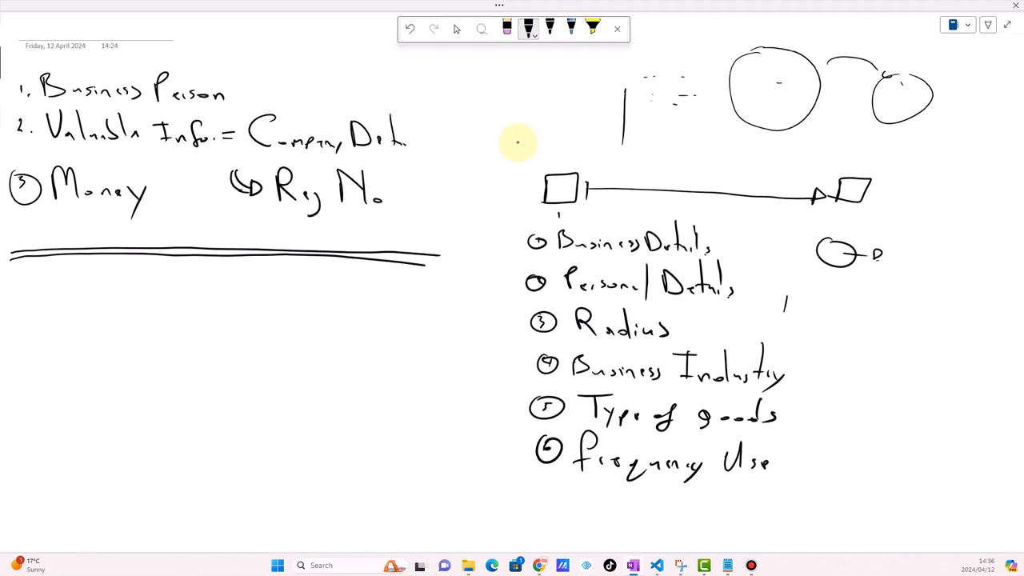
mouse_move(791, 304)
left_mouse_down()
mouse_move(814, 305)
mouse_move(772, 313)
mouse_move(816, 297)
left_mouse_up()
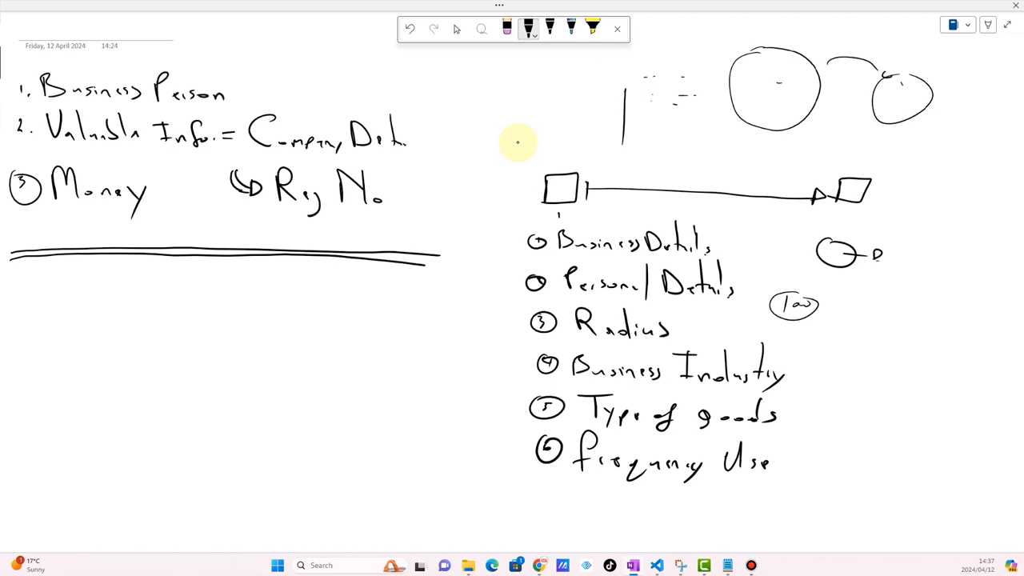
left_click_drag(794, 457, 797, 466)
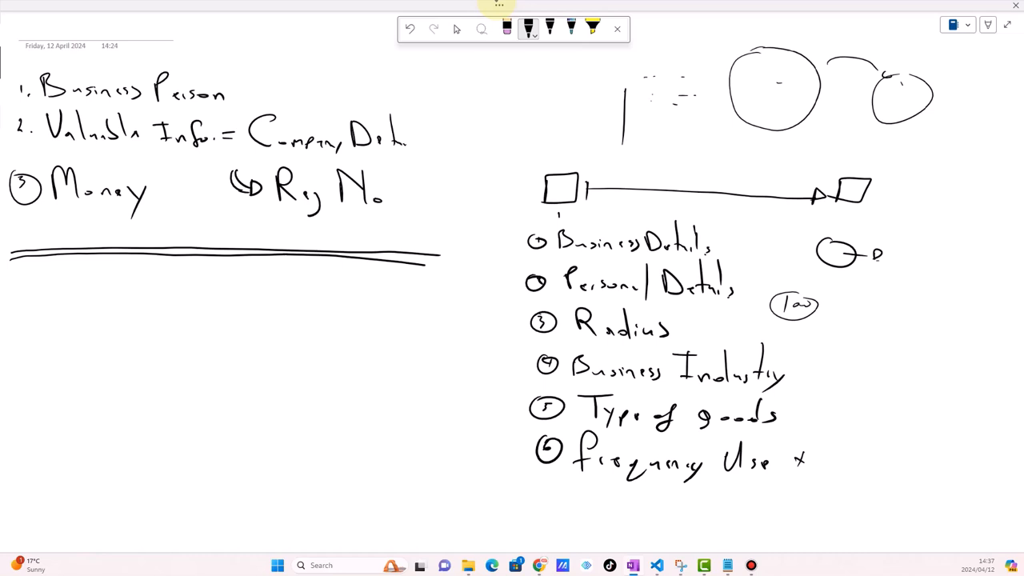
mouse_move(859, 330)
left_mouse_down()
mouse_move(859, 318)
mouse_move(886, 312)
mouse_move(933, 314)
mouse_move(935, 334)
mouse_move(859, 331)
mouse_move(915, 336)
mouse_move(901, 303)
mouse_move(944, 299)
left_mouse_up()
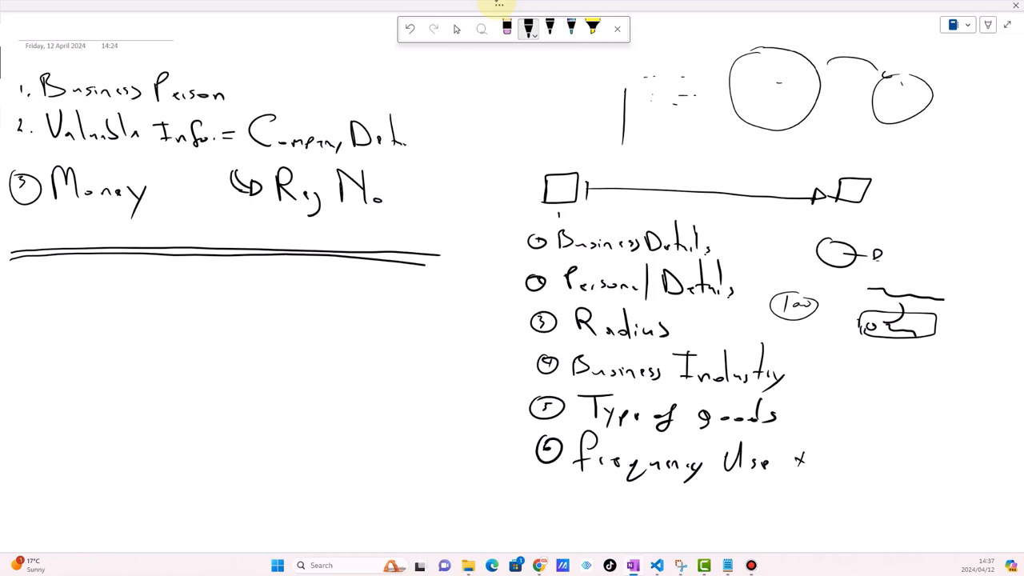
Close the end of the double line and draw a tall screen frame below it with a crossed circle and a thin bar
left_click_drag(439, 255, 427, 269)
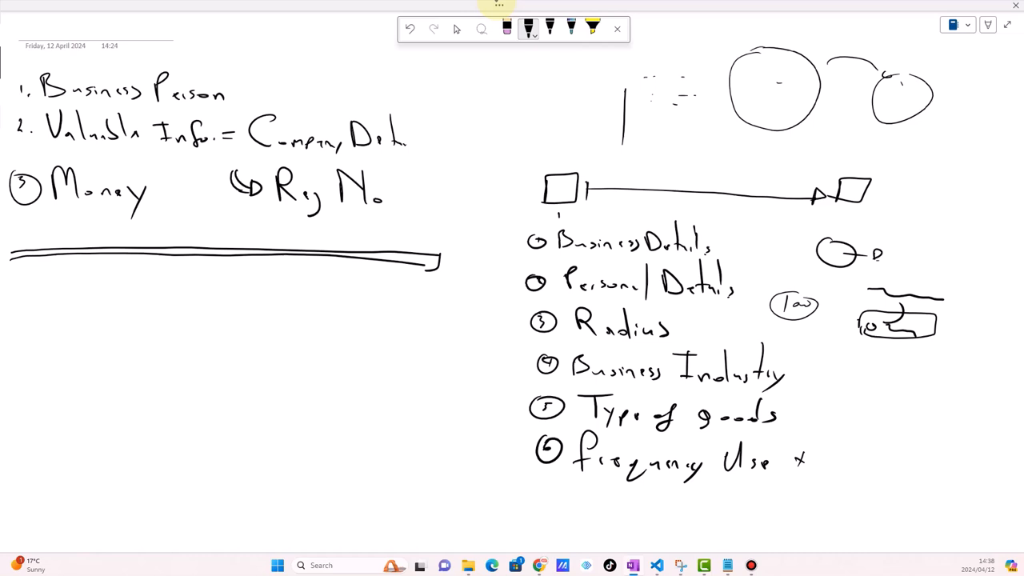
left_click_drag(31, 278, 46, 500)
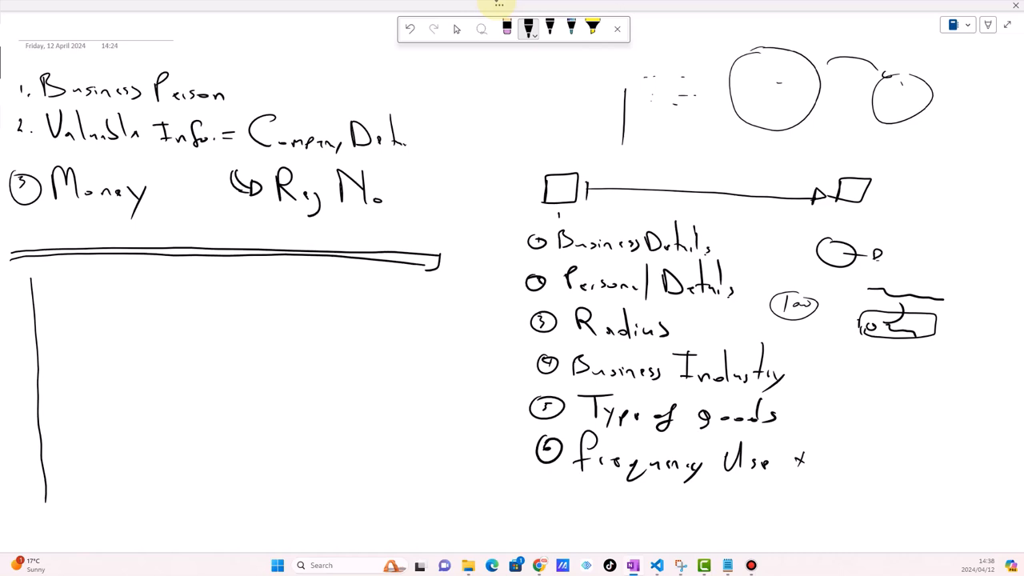
mouse_move(31, 277)
left_mouse_down()
mouse_move(126, 268)
mouse_move(161, 270)
mouse_move(163, 281)
mouse_move(165, 506)
mouse_move(69, 520)
mouse_move(45, 502)
left_mouse_up()
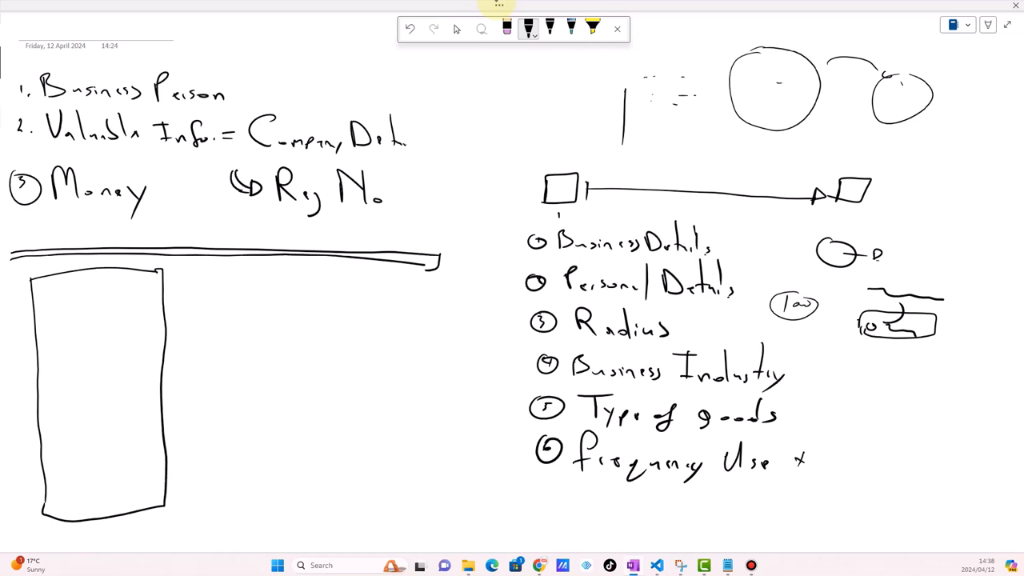
left_click_drag(84, 283, 87, 281)
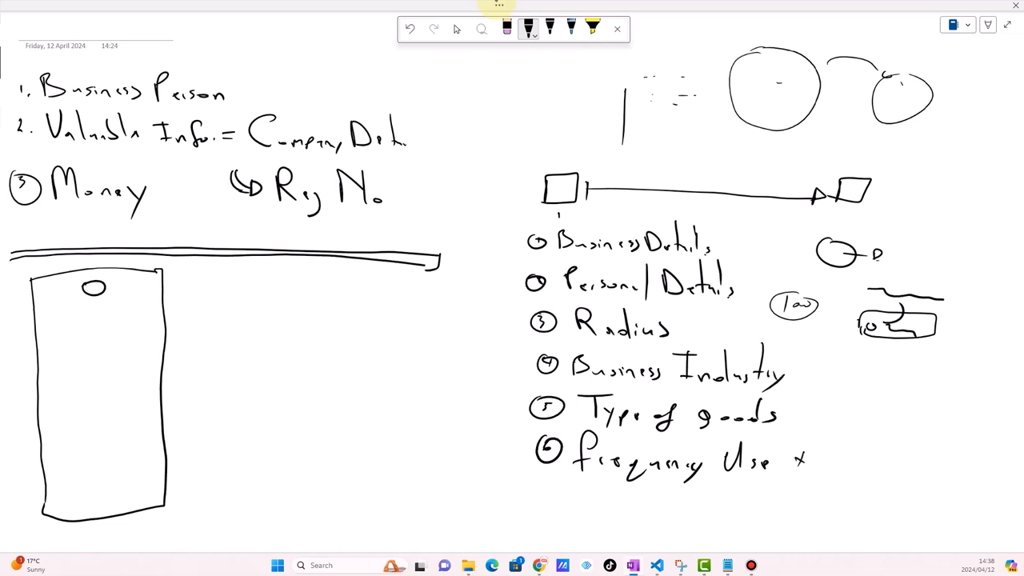
mouse_move(88, 283)
left_mouse_down()
mouse_move(100, 292)
mouse_move(70, 306)
mouse_move(146, 299)
mouse_move(47, 316)
left_mouse_up()
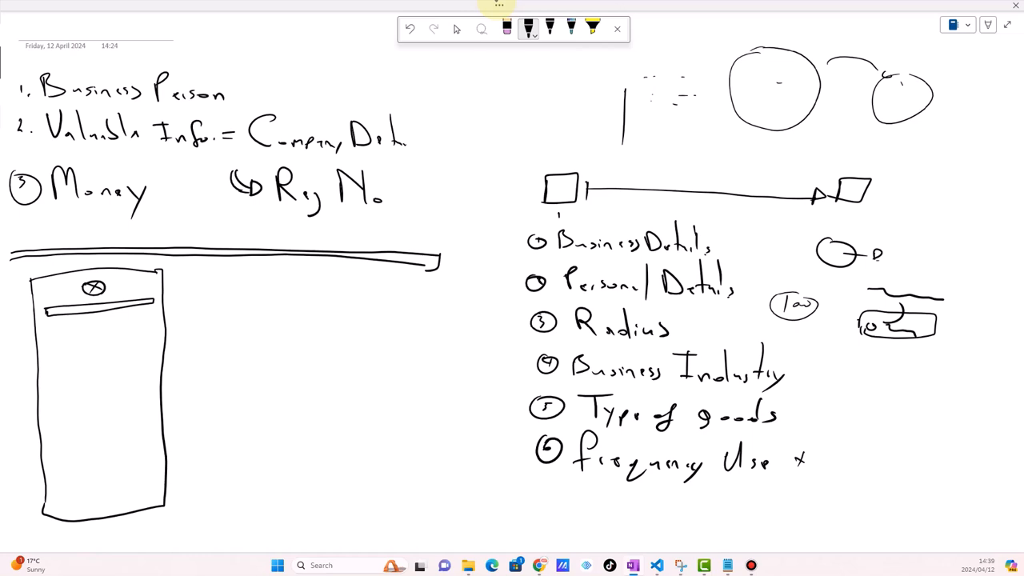
Draw a short arrow after "Business Person" and a box containing horizontal text lines with a small circle above it
left_click_drag(235, 89, 258, 79)
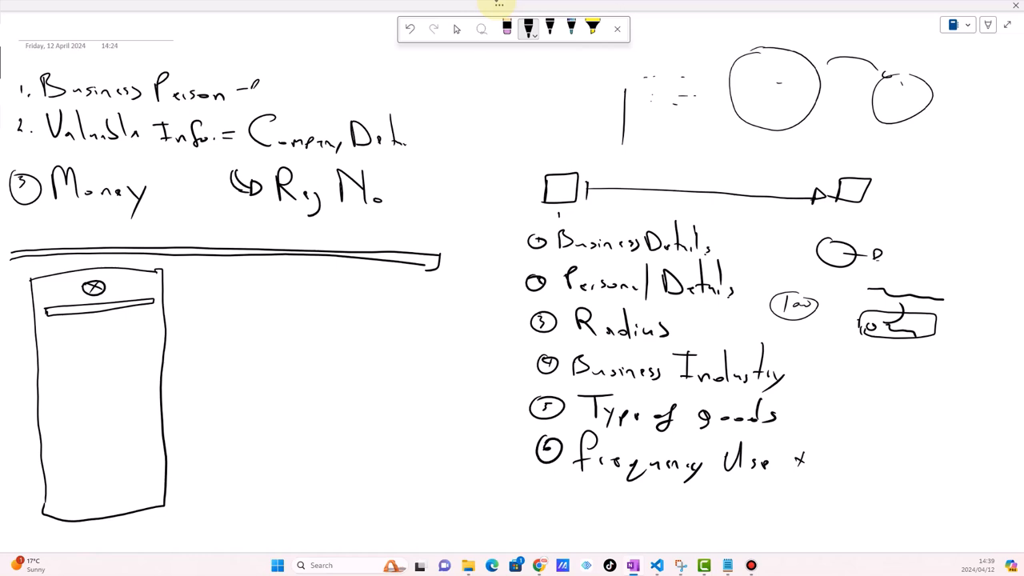
left_click(410, 29)
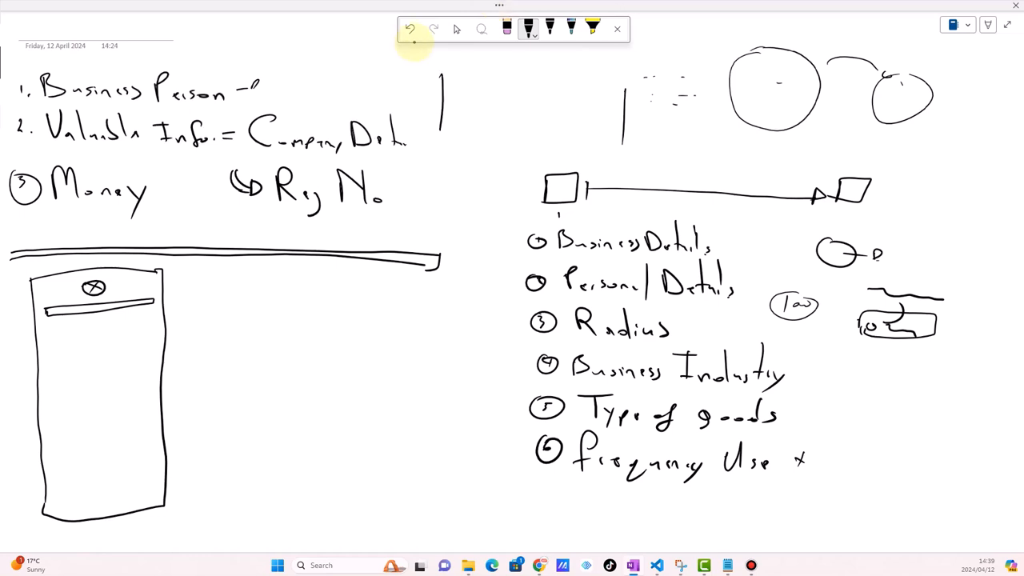
mouse_move(442, 72)
left_mouse_down()
mouse_move(529, 93)
mouse_move(449, 156)
mouse_move(443, 125)
left_mouse_up()
left_click_drag(465, 92, 501, 84)
left_click_drag(464, 98, 497, 99)
mouse_move(466, 108)
left_mouse_down()
mouse_move(496, 110)
mouse_move(502, 126)
left_mouse_up()
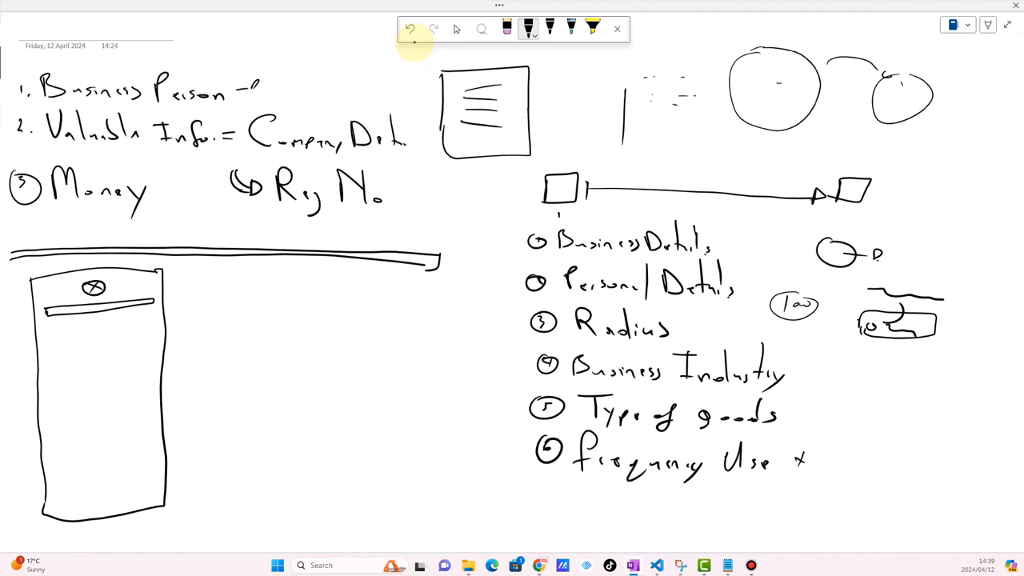
left_click_drag(480, 61, 501, 58)
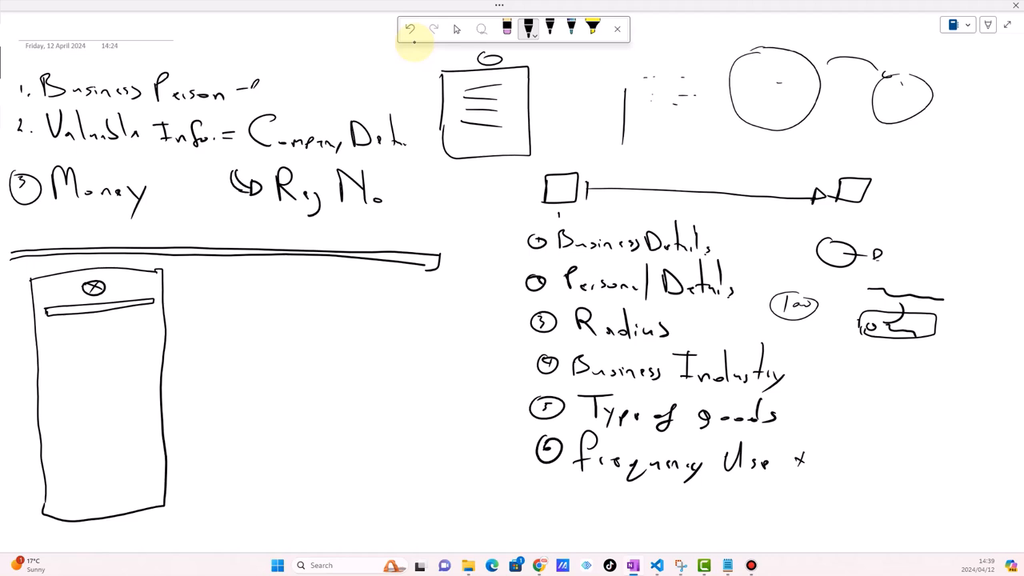
mouse_move(442, 124)
left_mouse_down()
mouse_move(445, 158)
mouse_move(472, 158)
left_mouse_up()
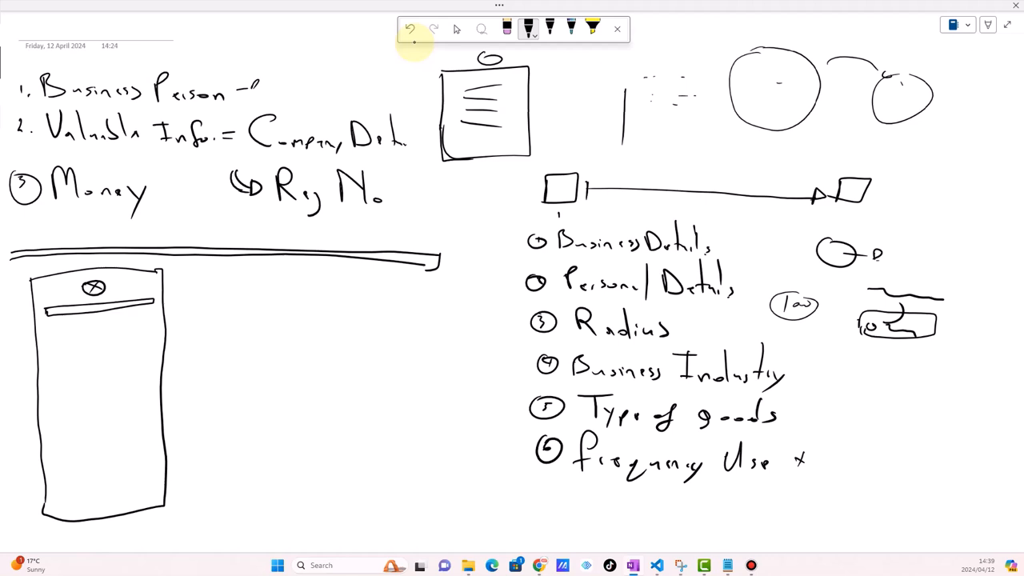
Scribble a short figure with a trailing line and a short word between "Reg No" and the double line
left_click_drag(183, 212, 232, 220)
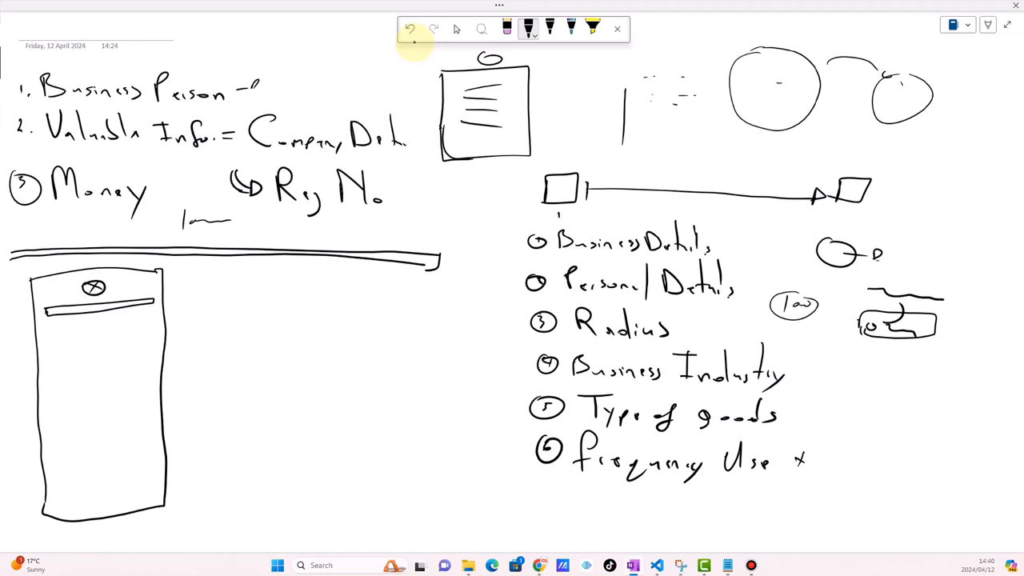
left_click_drag(270, 219, 260, 235)
mouse_move(278, 227)
left_mouse_down()
mouse_move(302, 213)
mouse_move(328, 233)
left_mouse_up()
left_click(311, 232)
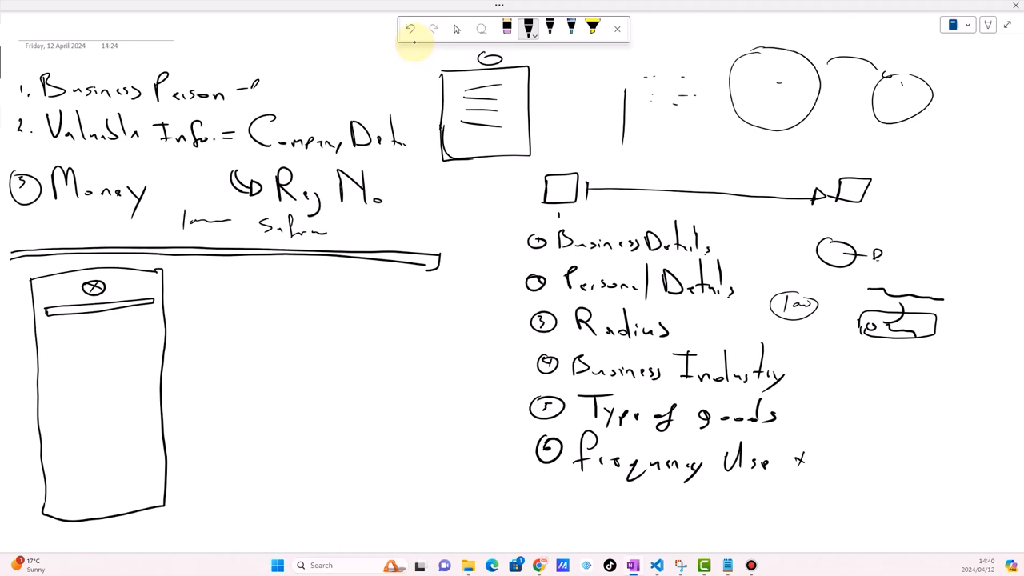
Draw a wavy text line under the frame's bar and label it "End to end Data Encryption" with an arrow
left_click_drag(51, 329, 195, 300)
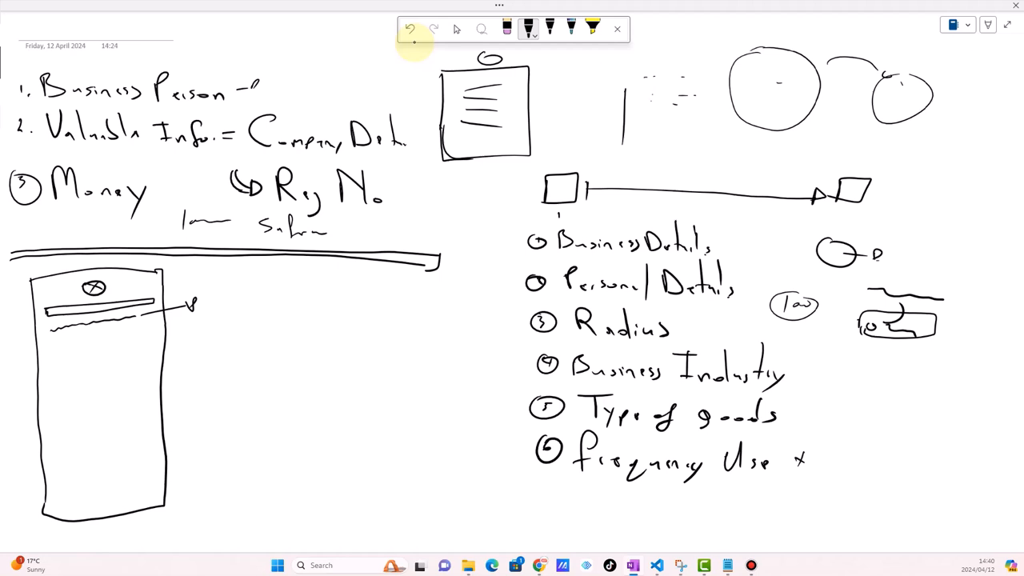
mouse_move(205, 290)
left_mouse_down()
mouse_move(207, 302)
mouse_move(217, 292)
mouse_move(232, 299)
mouse_move(245, 279)
mouse_move(268, 300)
mouse_move(311, 298)
mouse_move(320, 279)
left_mouse_up()
left_click(236, 299)
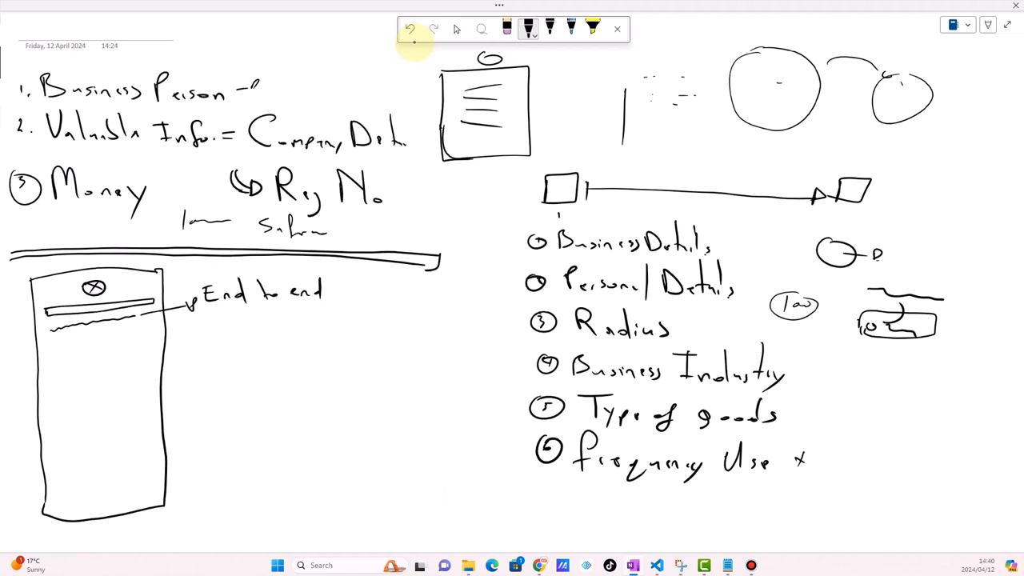
mouse_move(216, 313)
left_mouse_down()
mouse_move(219, 327)
mouse_move(283, 325)
left_mouse_up()
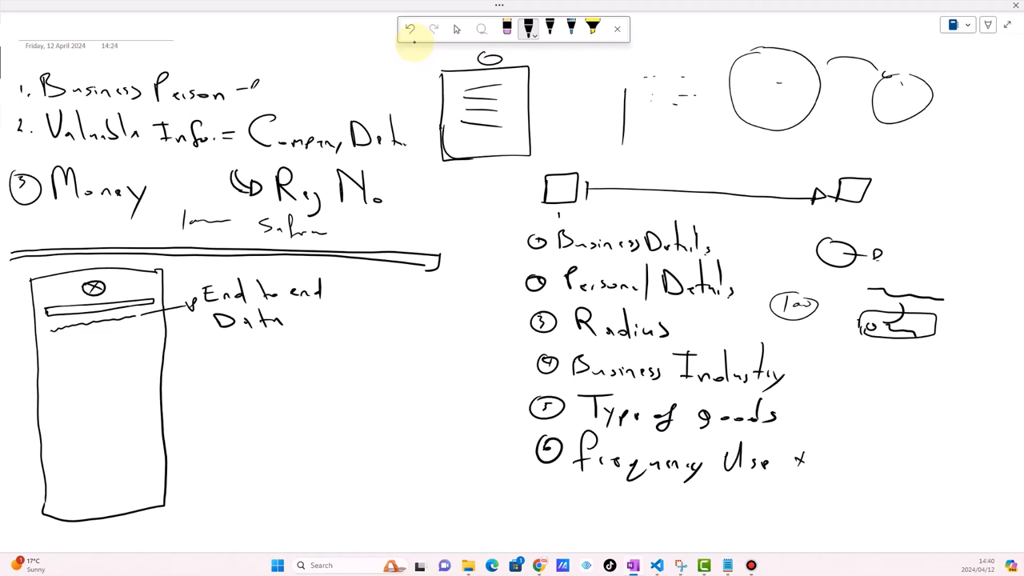
mouse_move(295, 311)
left_mouse_down()
mouse_move(311, 326)
mouse_move(304, 318)
mouse_move(362, 329)
mouse_move(398, 318)
left_mouse_up()
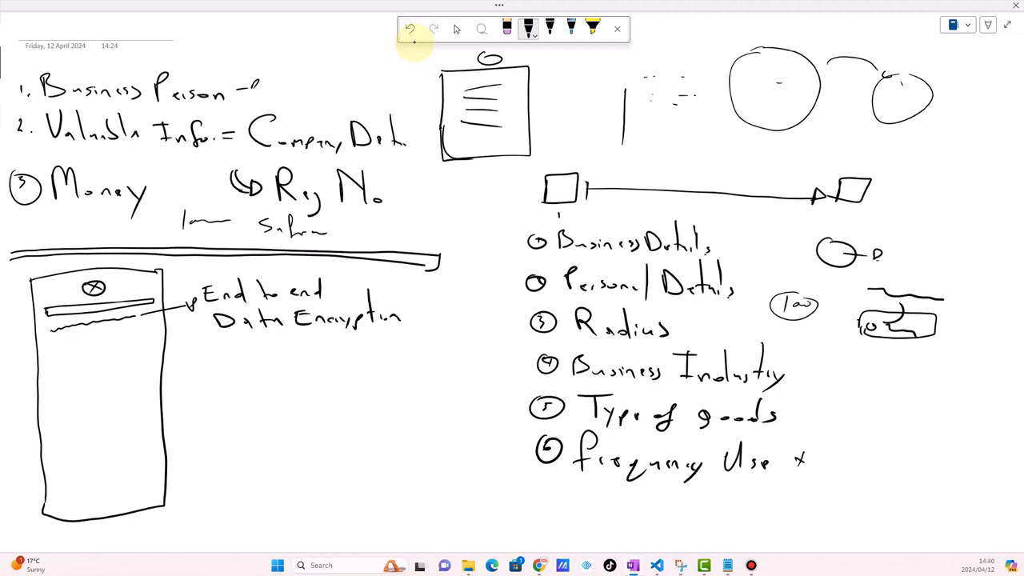
Draw a second bar in the frame with an arrow labelled "SignUp", and add an arrow labelled "Quick" below it
mouse_move(51, 344)
left_mouse_down()
mouse_move(143, 333)
mouse_move(48, 355)
mouse_move(48, 344)
left_mouse_up()
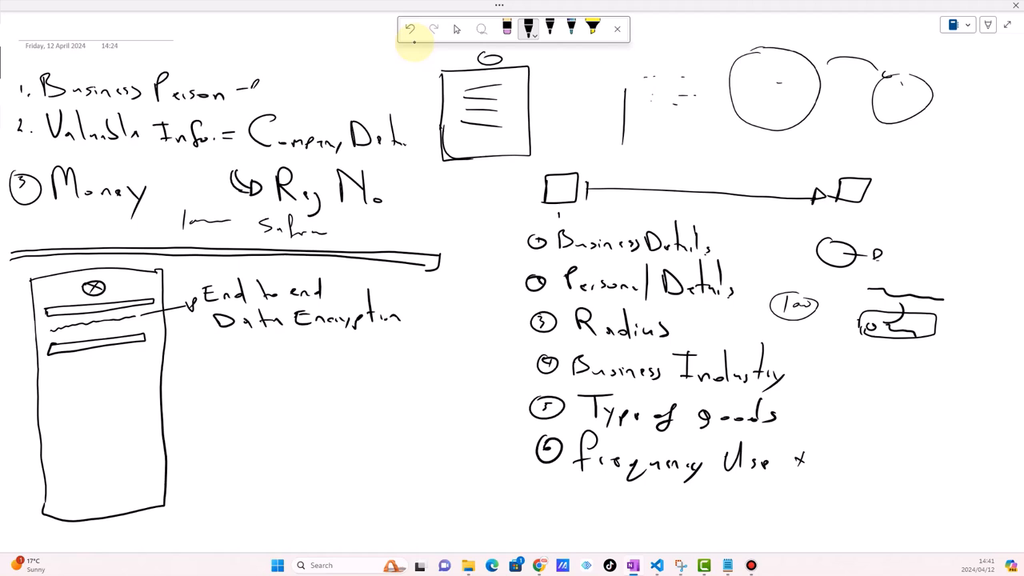
mouse_move(144, 342)
left_mouse_down()
mouse_move(239, 368)
mouse_move(273, 342)
mouse_move(293, 358)
left_mouse_up()
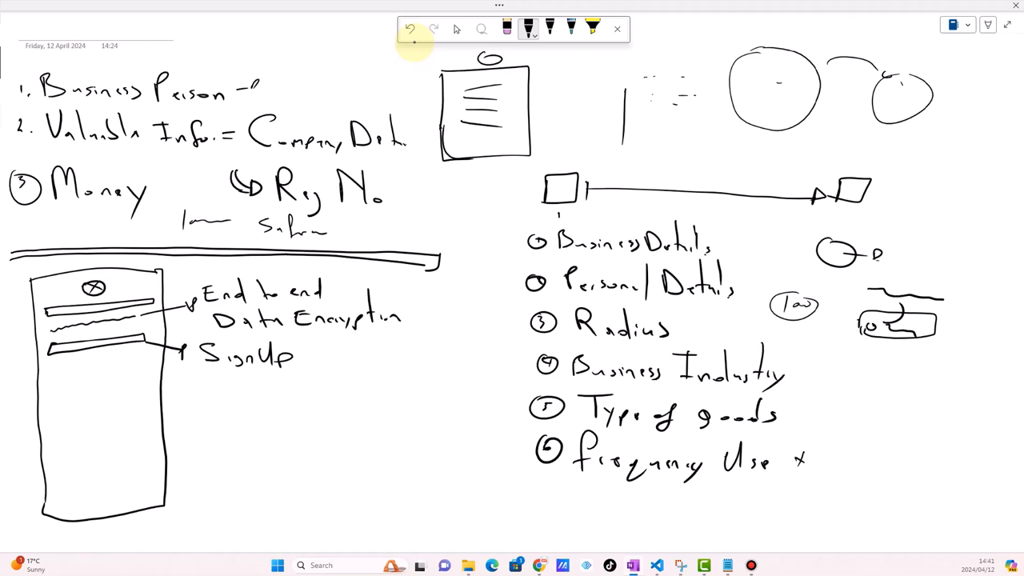
left_click_drag(112, 362, 190, 390)
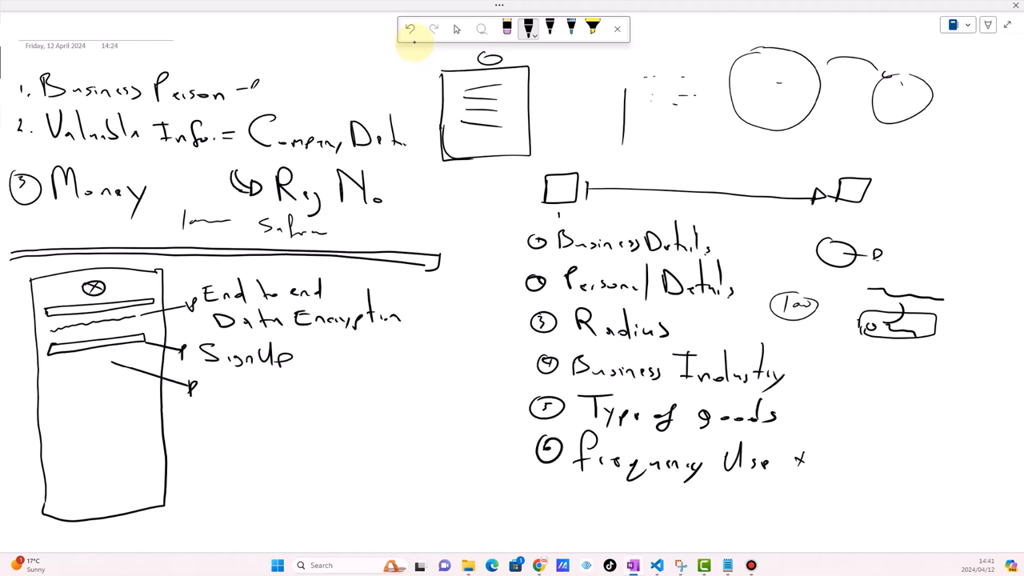
mouse_move(215, 379)
left_mouse_down()
mouse_move(236, 398)
mouse_move(275, 394)
left_mouse_up()
left_click_drag(281, 380, 283, 392)
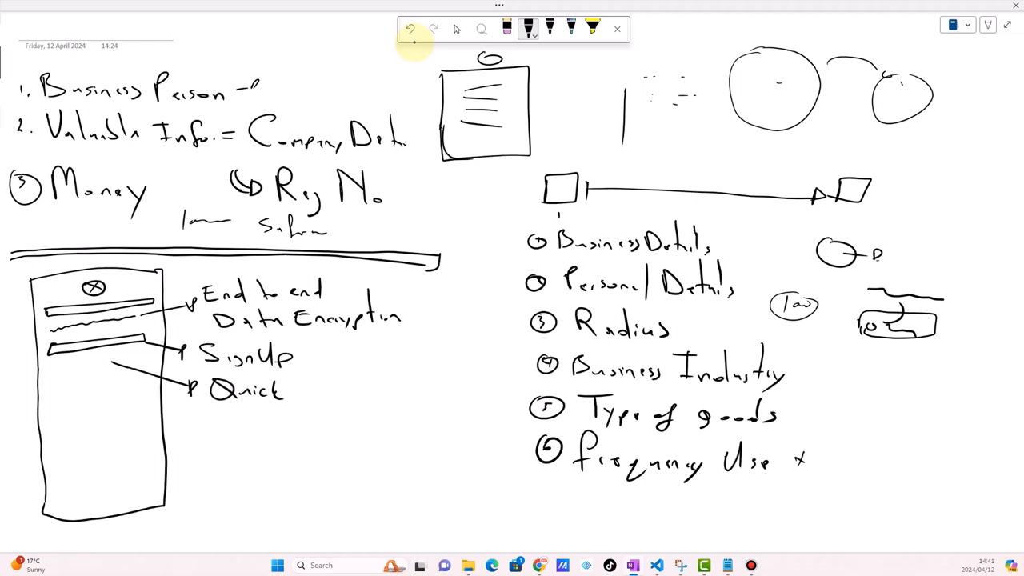
Add "Set" after the handwritten "Quick" label, and undo the whole "Quick Set" label while keeping its arrow
mouse_move(312, 382)
left_mouse_down()
mouse_move(297, 399)
mouse_move(329, 400)
left_mouse_up()
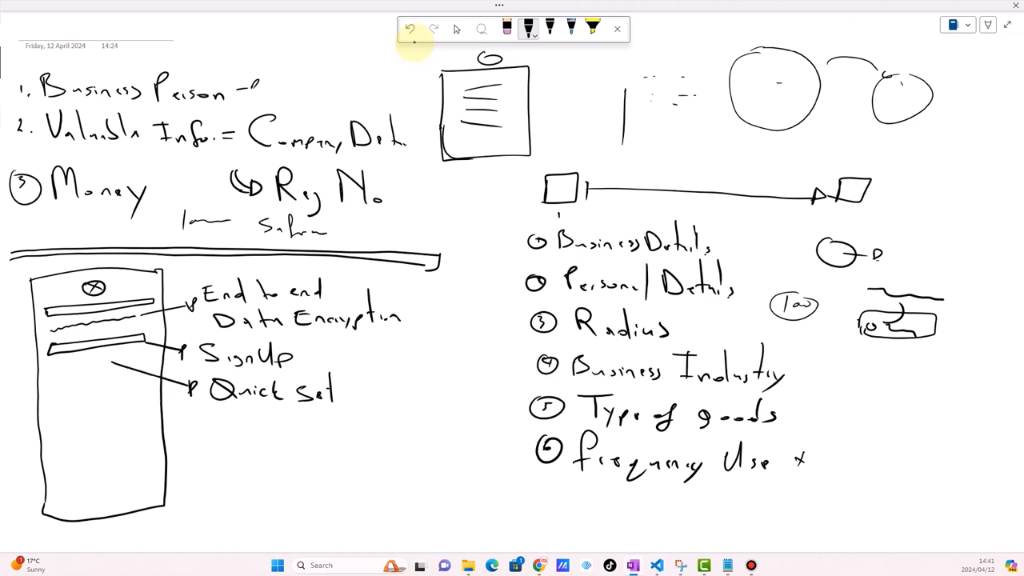
left_click(410, 30)
left_click(410, 30)
left_click(411, 30)
left_click(410, 30)
left_click(412, 36)
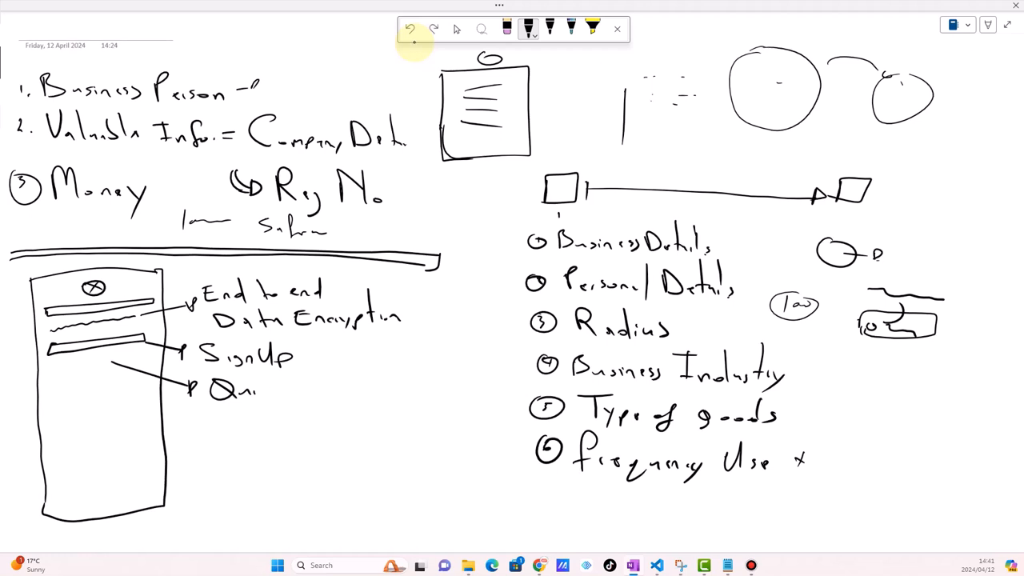
left_click(410, 31)
left_click(410, 31)
Write the label "Singup & setup later" at the end of the arrow below "SignUp"
mouse_move(221, 382)
left_mouse_down()
mouse_move(210, 396)
mouse_move(253, 405)
mouse_move(312, 400)
mouse_move(322, 387)
left_mouse_up()
left_click_drag(322, 391, 334, 405)
left_click_drag(348, 366, 347, 398)
left_click(358, 396)
mouse_move(368, 360)
left_mouse_down()
mouse_move(371, 403)
mouse_move(383, 403)
left_mouse_up()
mouse_move(361, 395)
left_mouse_down()
mouse_move(357, 403)
mouse_move(376, 383)
left_mouse_up()
left_click_drag(385, 400, 390, 395)
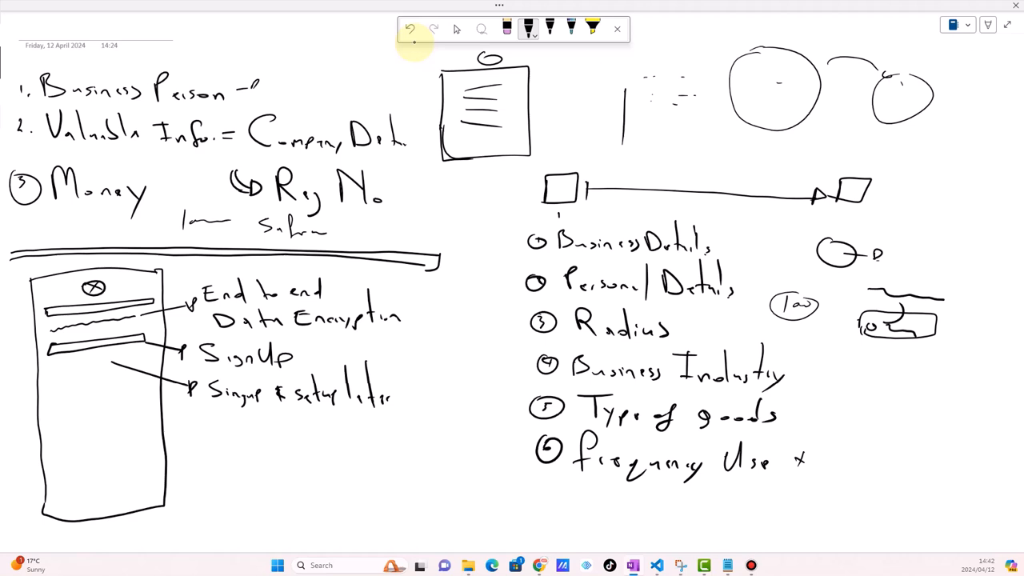
Mark the first four list items, from "Business Details" to "Business Industry", with short strokes before their numbers
left_click_drag(507, 247, 524, 242)
left_click_drag(506, 281, 524, 279)
mouse_move(509, 321)
left_mouse_down()
mouse_move(524, 318)
mouse_move(528, 360)
left_mouse_up()
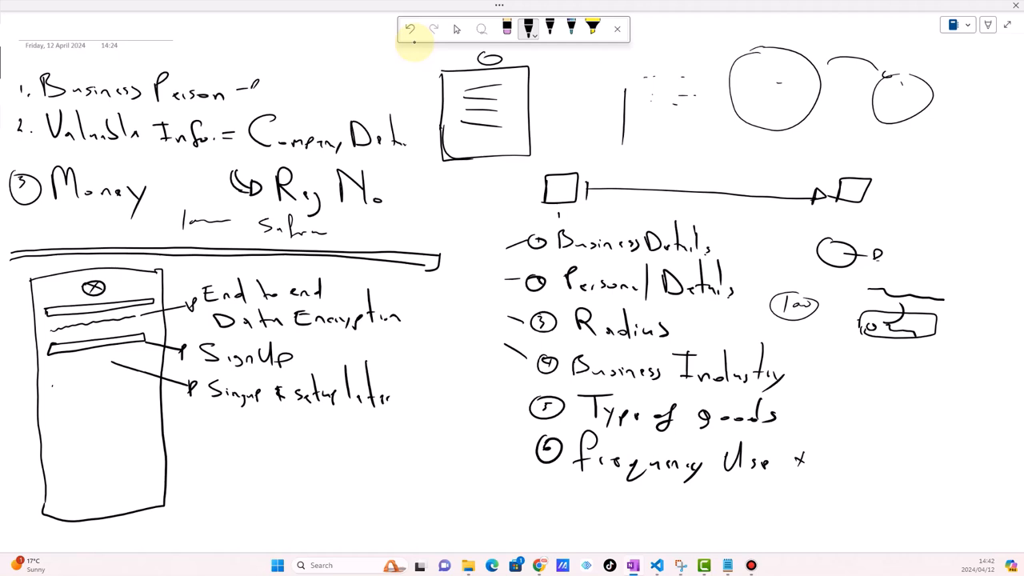
Draw a third bar in the wireframe frame and connect it with a line to the label "email"
mouse_move(51, 386)
left_mouse_down()
mouse_move(149, 379)
mouse_move(150, 390)
mouse_move(51, 388)
left_mouse_up()
mouse_move(147, 390)
left_mouse_down()
mouse_move(184, 417)
mouse_move(228, 428)
left_mouse_up()
left_click_drag(232, 420, 233, 429)
left_click_drag(242, 409, 242, 434)
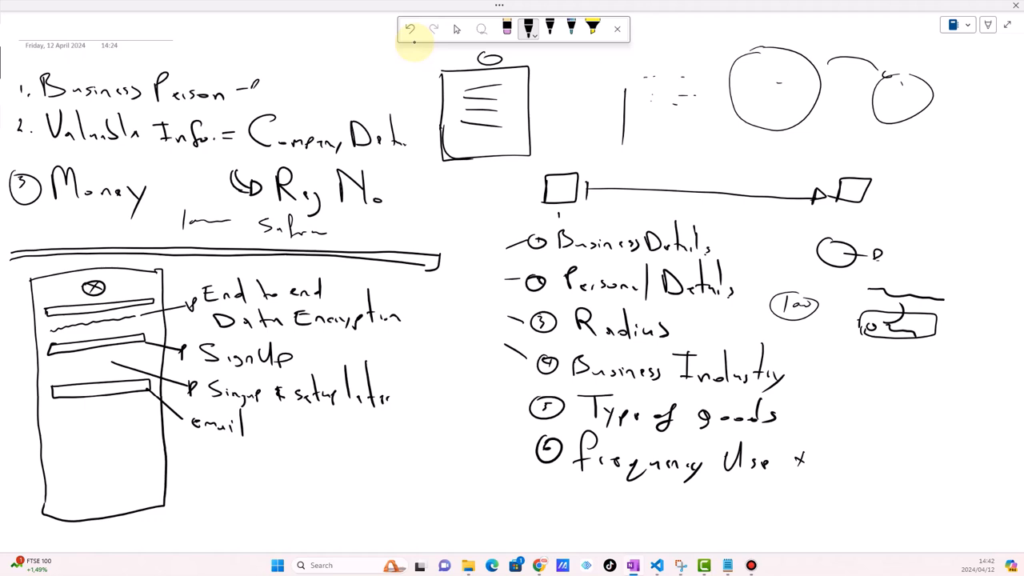
Draw a smaller box captioned "Verify" under the email bar, and write "Email" above that bar
mouse_move(65, 411)
left_mouse_down()
mouse_move(112, 411)
mouse_move(80, 425)
mouse_move(148, 420)
mouse_move(75, 425)
left_mouse_up()
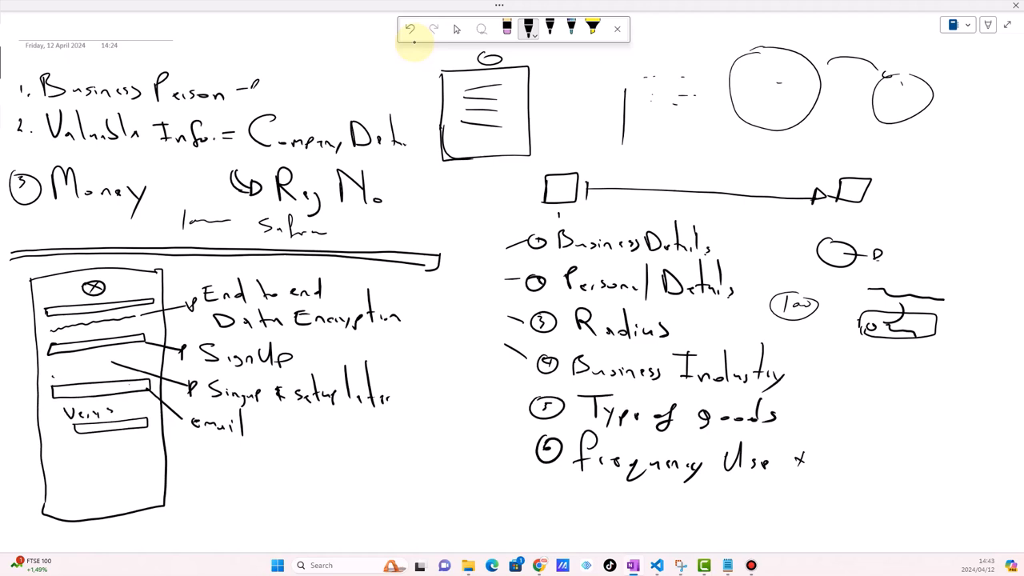
left_click_drag(53, 373, 90, 379)
left_click(93, 380)
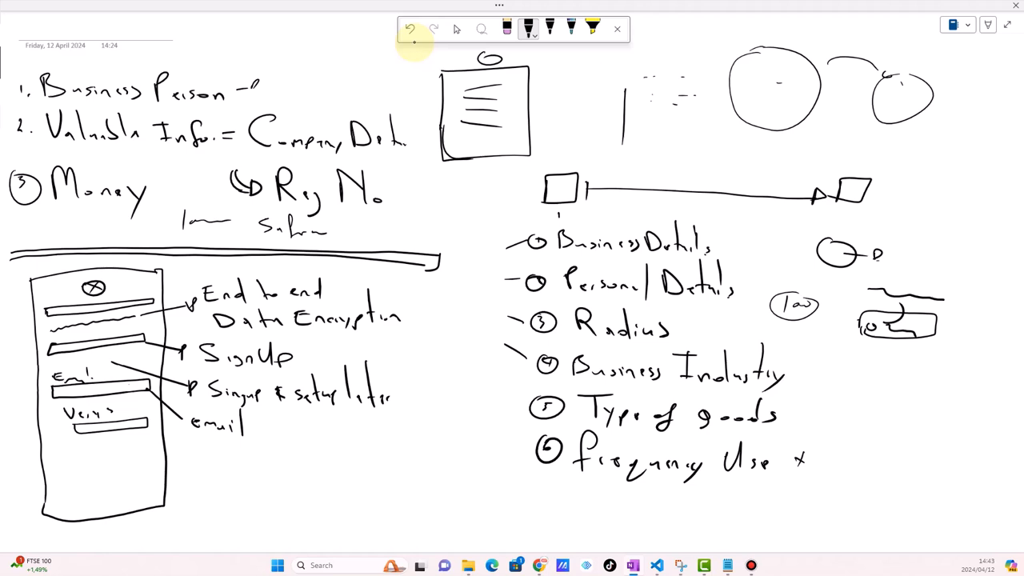
left_click_drag(58, 449, 100, 455)
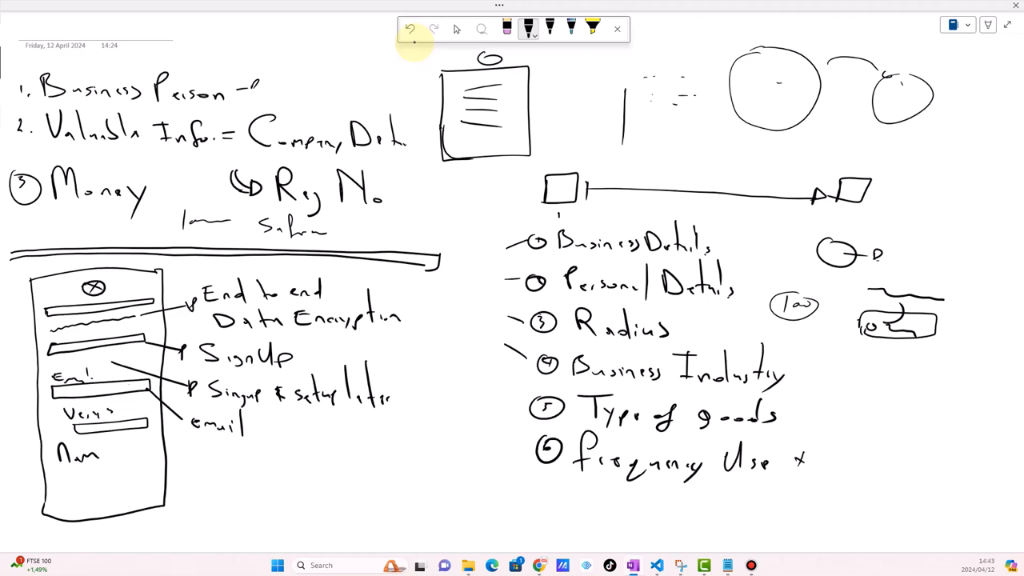
left_click(410, 30)
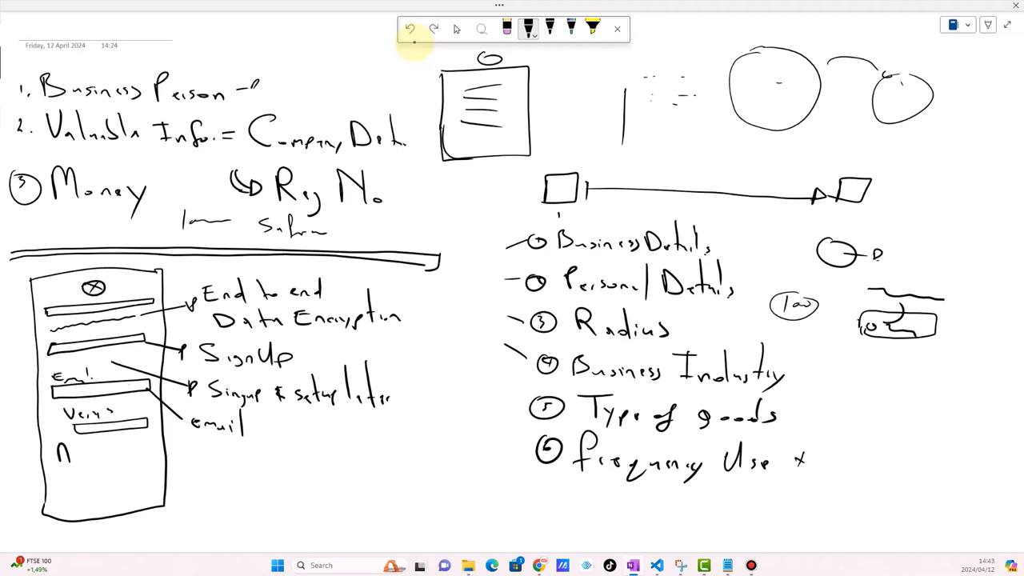
left_click(410, 30)
Write "Business Name" inside the wireframe frame below the verify box
mouse_move(53, 452)
left_mouse_down()
mouse_move(56, 468)
mouse_move(80, 460)
mouse_move(64, 460)
left_mouse_up()
left_click_drag(75, 458, 100, 462)
left_click_drag(107, 454, 155, 456)
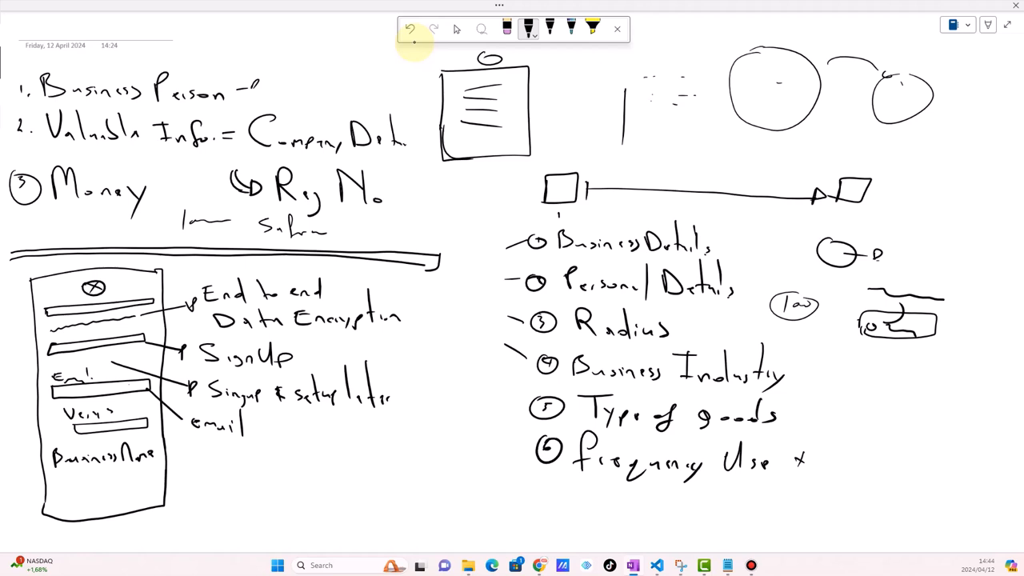
Draw curved arrows between the frame's lower edge and a scribbled line, plus curved strokes beside the frame and the line
mouse_move(200, 508)
left_mouse_down()
mouse_move(219, 522)
mouse_move(291, 518)
mouse_move(300, 526)
mouse_move(283, 512)
mouse_move(427, 506)
mouse_move(162, 529)
mouse_move(164, 515)
mouse_move(151, 532)
left_mouse_up()
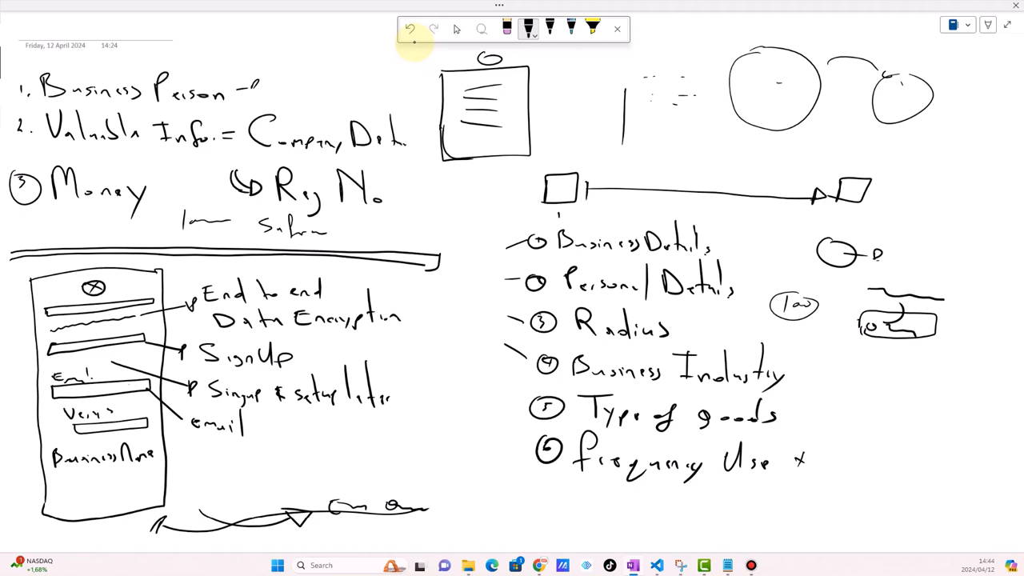
left_click_drag(160, 519, 149, 533)
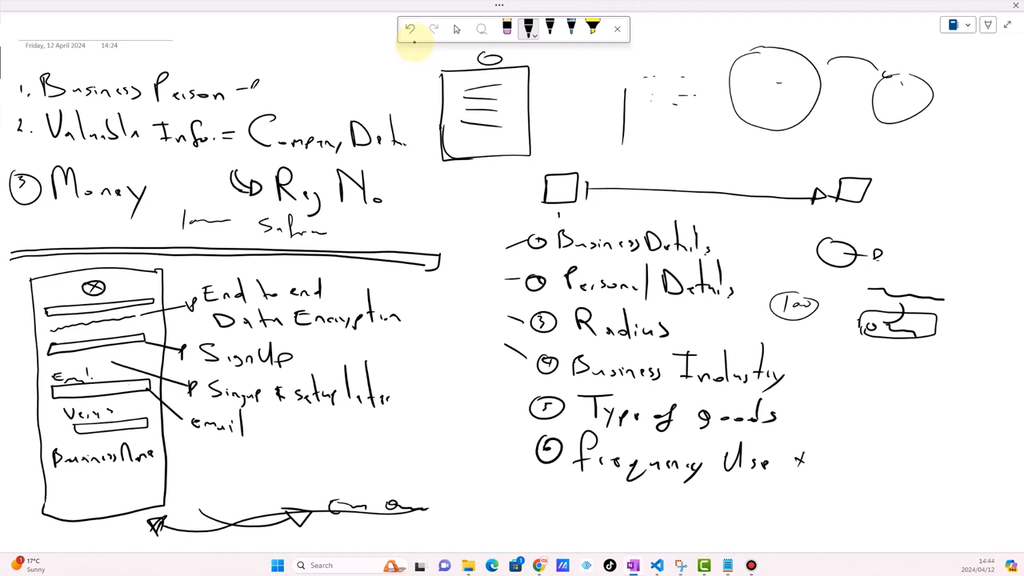
mouse_move(194, 517)
left_mouse_down()
mouse_move(192, 503)
mouse_move(194, 517)
left_mouse_up()
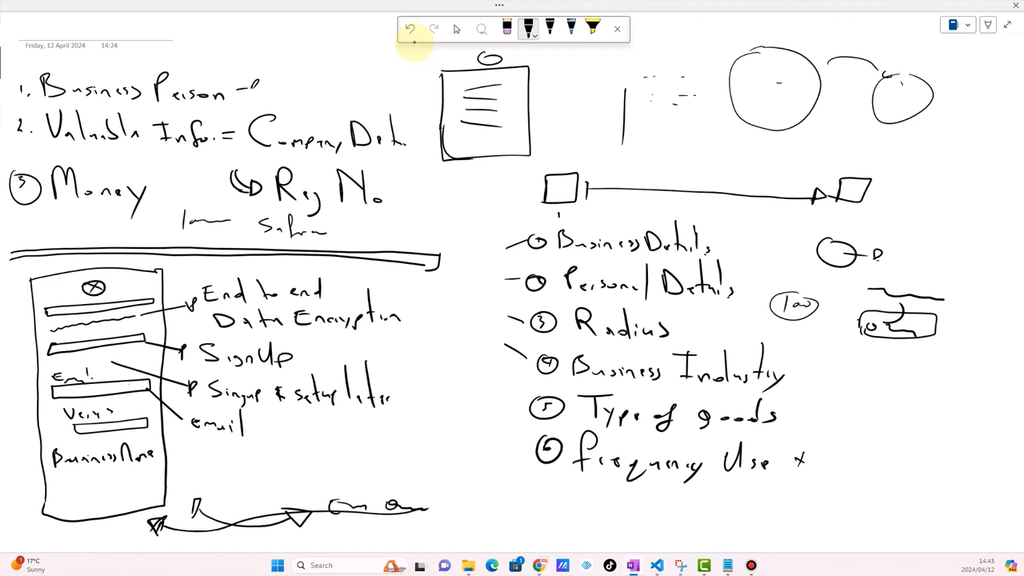
mouse_move(26, 517)
left_mouse_down()
mouse_move(3, 495)
mouse_move(11, 454)
left_mouse_up()
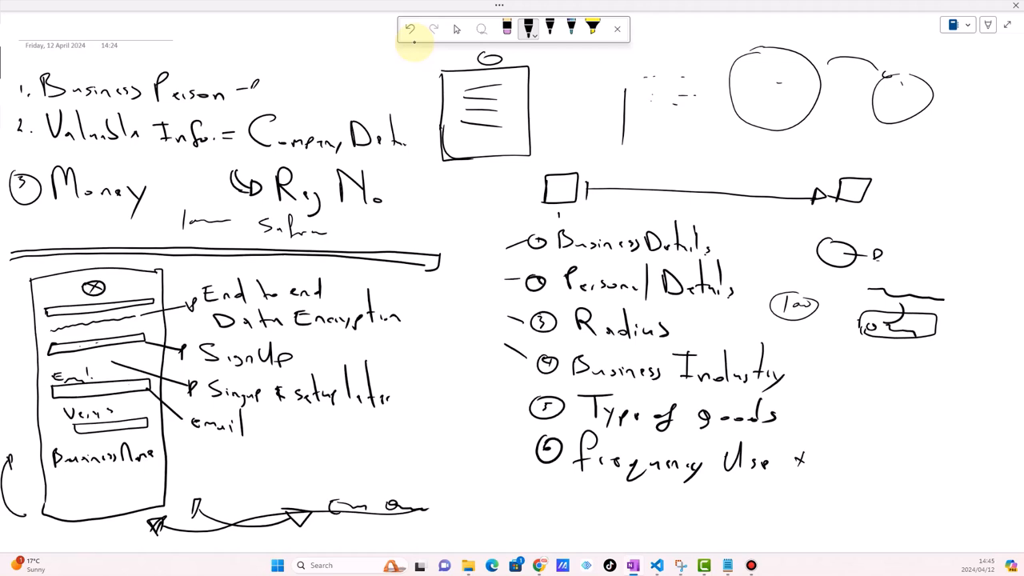
mouse_move(370, 531)
left_mouse_down()
mouse_move(445, 512)
mouse_move(426, 502)
left_mouse_up()
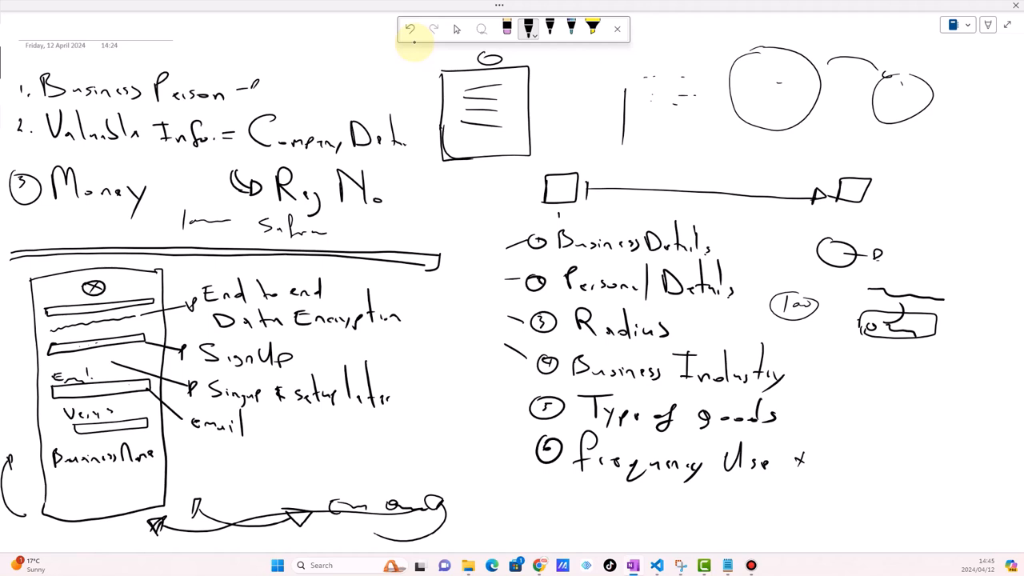
Sketch a small button box with an arrow leading to a larger box filled with short text lines
mouse_move(252, 459)
left_mouse_down()
mouse_move(305, 462)
mouse_move(266, 475)
mouse_move(252, 461)
mouse_move(320, 479)
mouse_move(362, 462)
left_mouse_up()
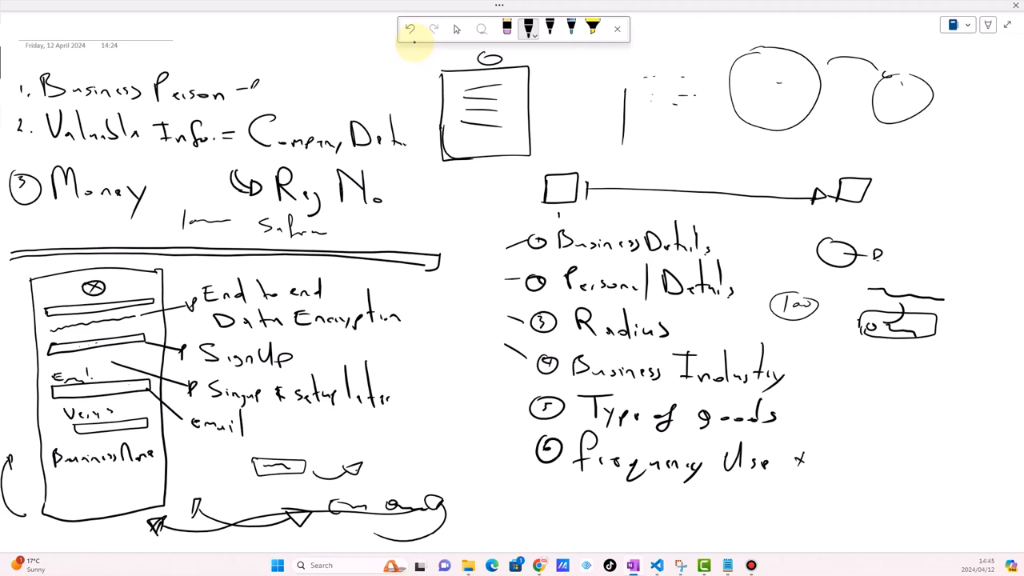
left_click_drag(385, 416, 378, 465)
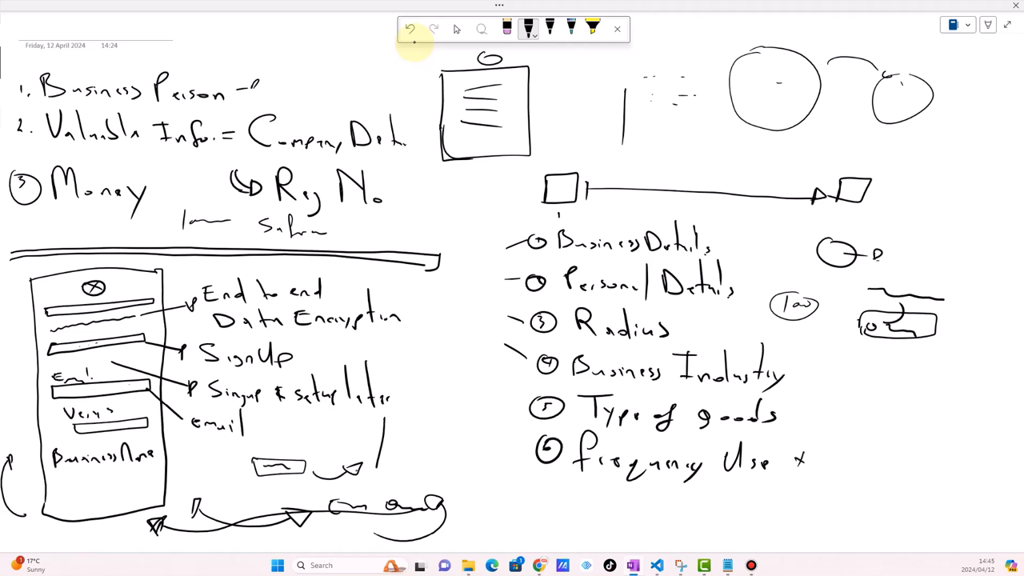
mouse_move(384, 416)
left_mouse_down()
mouse_move(442, 415)
mouse_move(442, 456)
mouse_move(424, 485)
mouse_move(371, 486)
mouse_move(379, 463)
left_mouse_up()
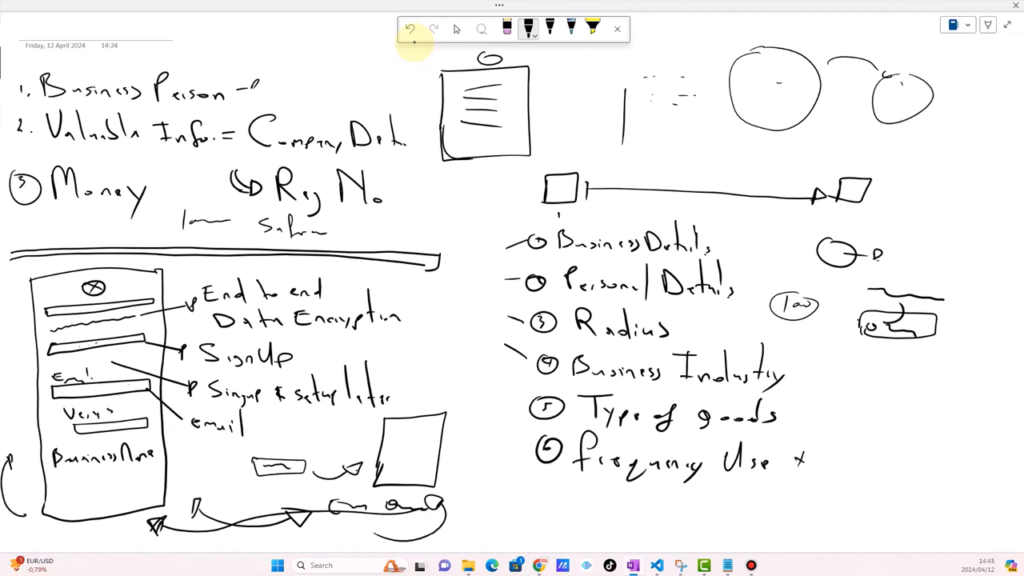
left_click_drag(400, 431, 417, 432)
mouse_move(397, 441)
left_mouse_down()
mouse_move(419, 439)
mouse_move(415, 452)
left_mouse_up()
left_click_drag(401, 460, 409, 463)
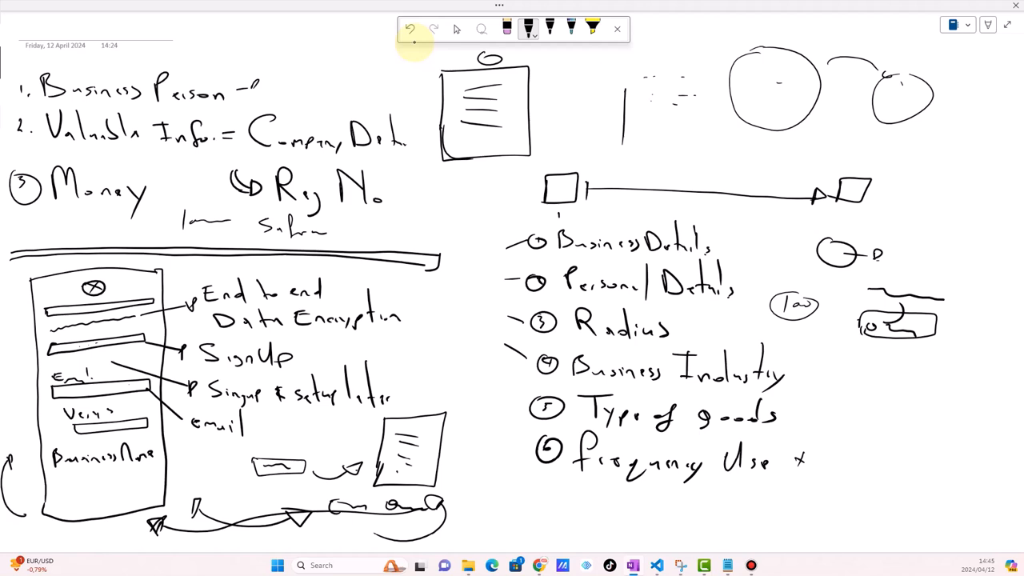
Draw arrows leading out from the lower and upper parts of the new box, and a down arrow above it
left_click_drag(422, 477, 457, 481)
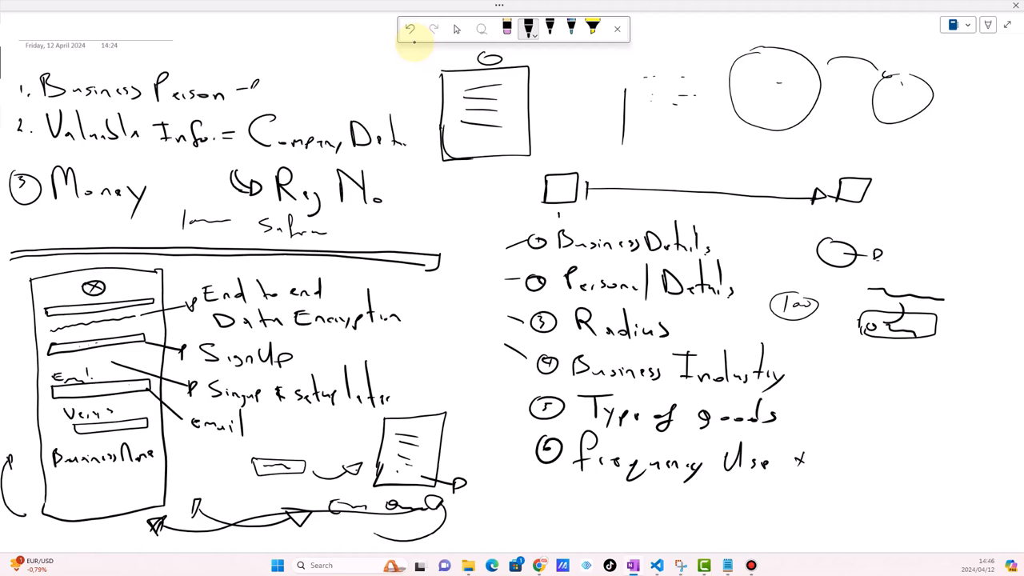
left_click_drag(413, 381, 421, 397)
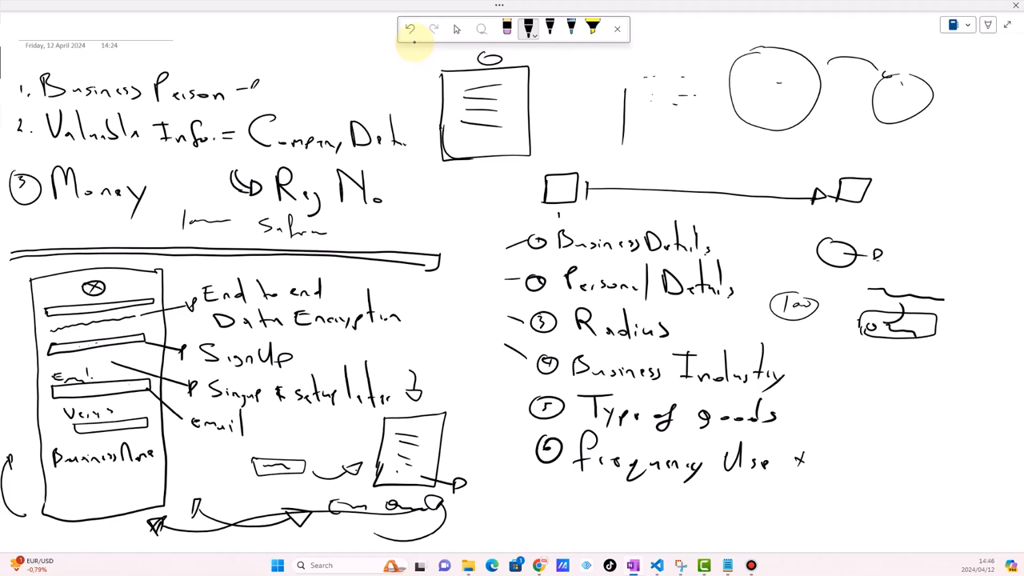
left_click_drag(442, 435, 462, 429)
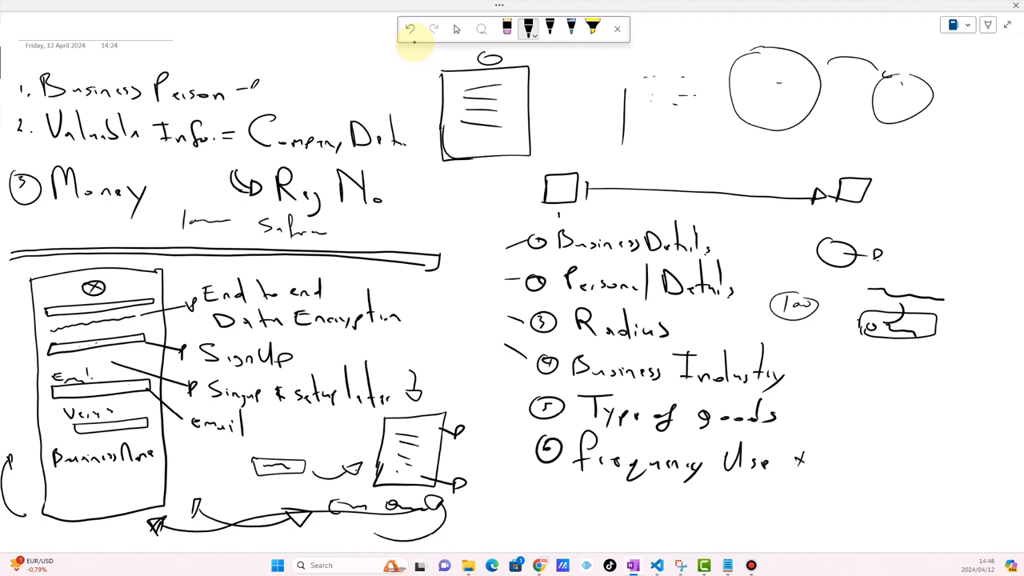
mouse_move(466, 438)
left_mouse_down()
mouse_move(465, 448)
mouse_move(489, 452)
left_mouse_up()
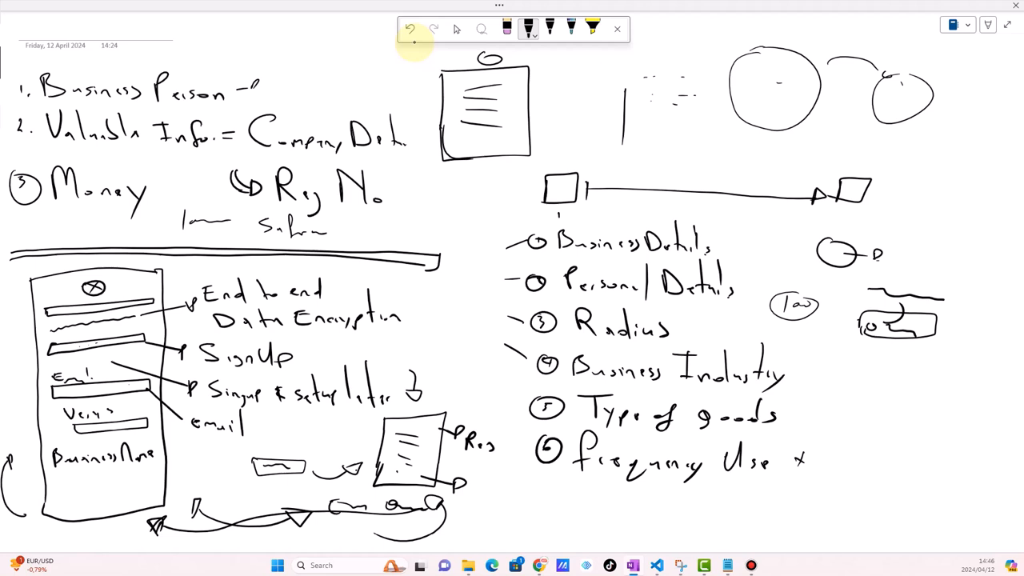
left_click(414, 41)
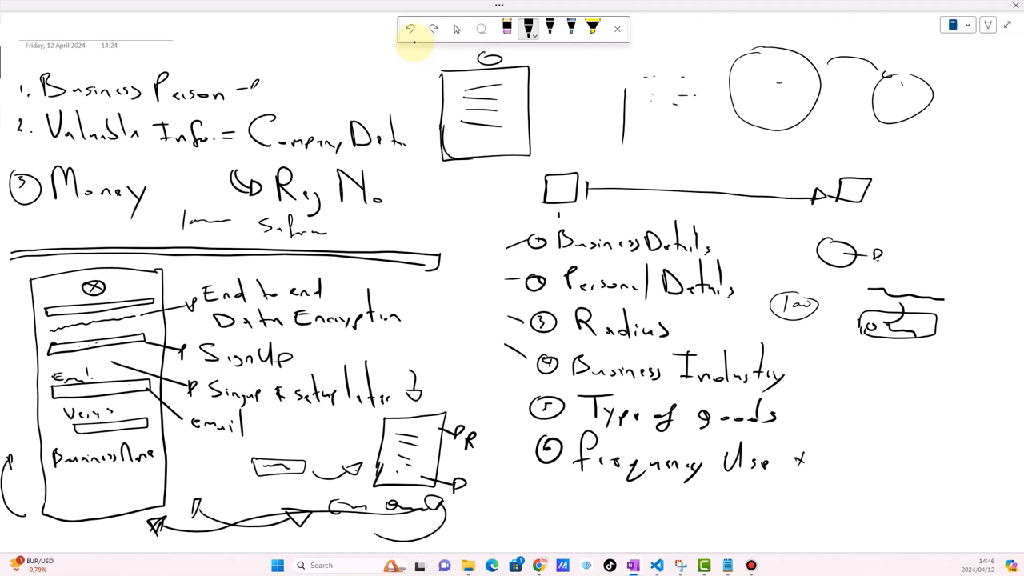
left_click(410, 29)
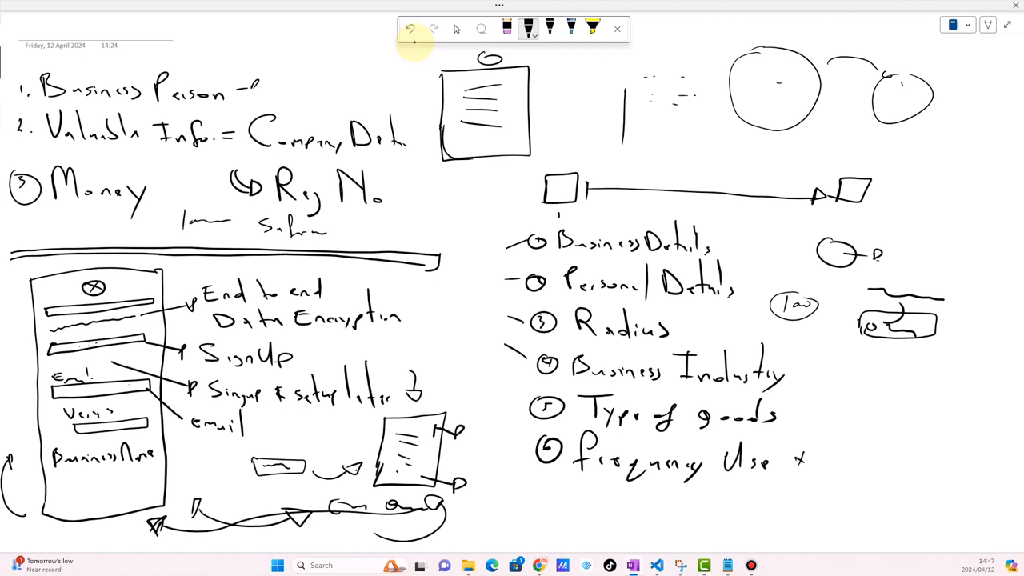
Draw a curved arrow above the box, label its outgoing arrows "Name" and "Mobile", and add a small arrow below
mouse_move(422, 409)
left_mouse_down()
mouse_move(443, 390)
mouse_move(485, 399)
left_mouse_up()
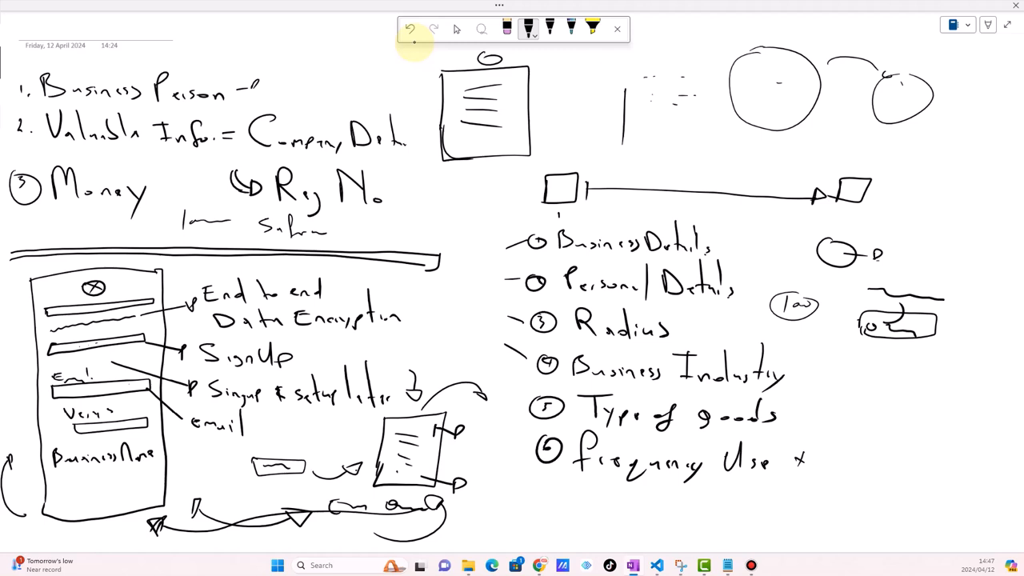
mouse_move(470, 421)
left_mouse_down()
mouse_move(480, 437)
mouse_move(506, 434)
left_mouse_up()
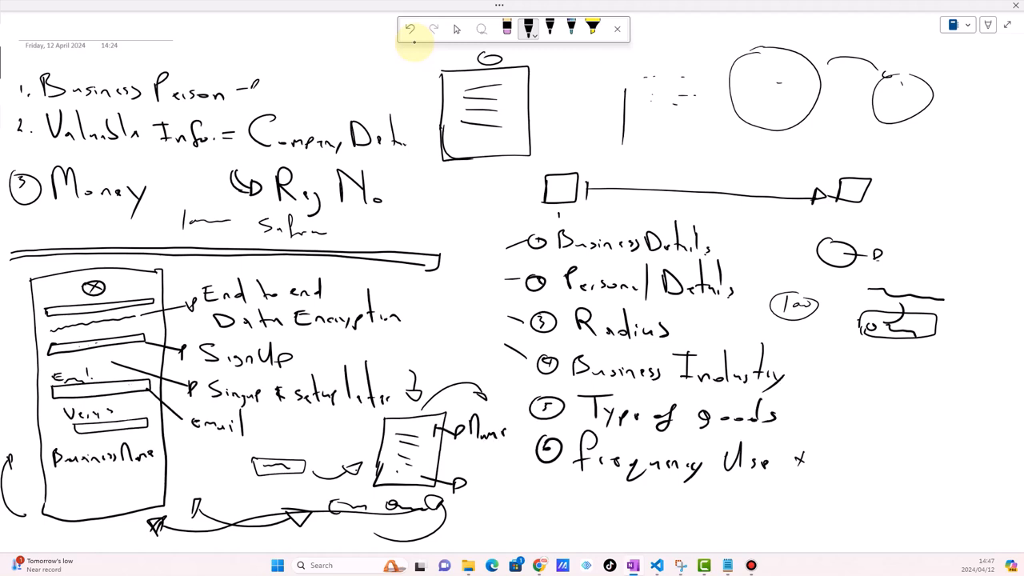
mouse_move(458, 467)
left_mouse_down()
mouse_move(470, 457)
mouse_move(510, 471)
left_mouse_up()
left_click(513, 469)
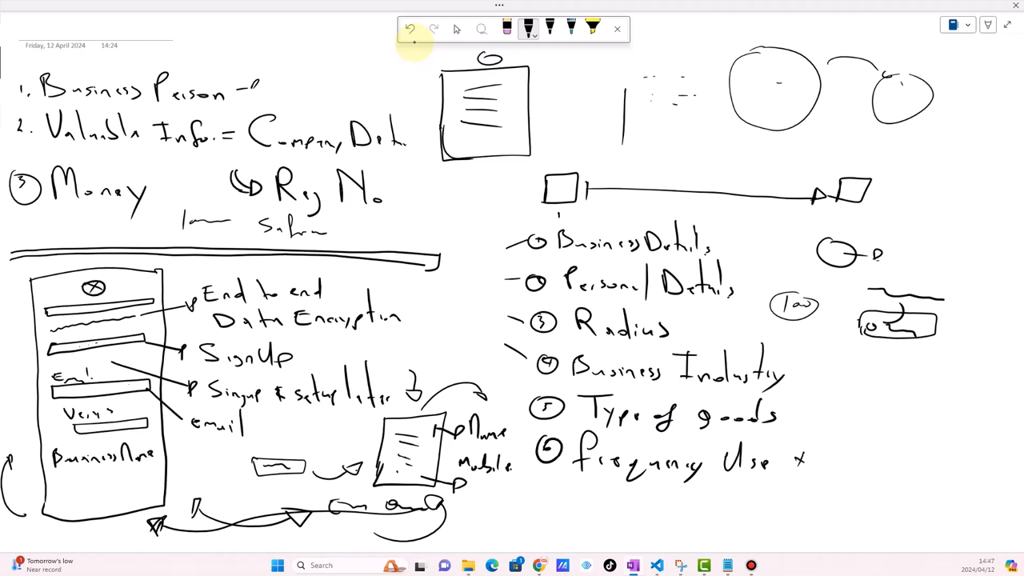
left_click_drag(470, 501, 489, 516)
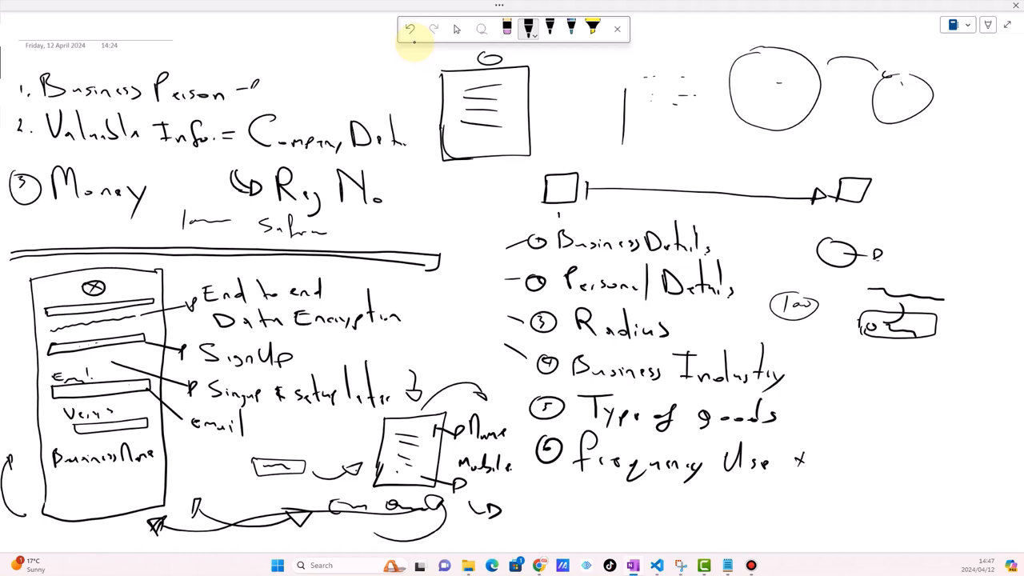
Capture a screenshot of the annotated sign-up wireframe sketch and switch to Figma to paste it onto the canvas
key("Escape")
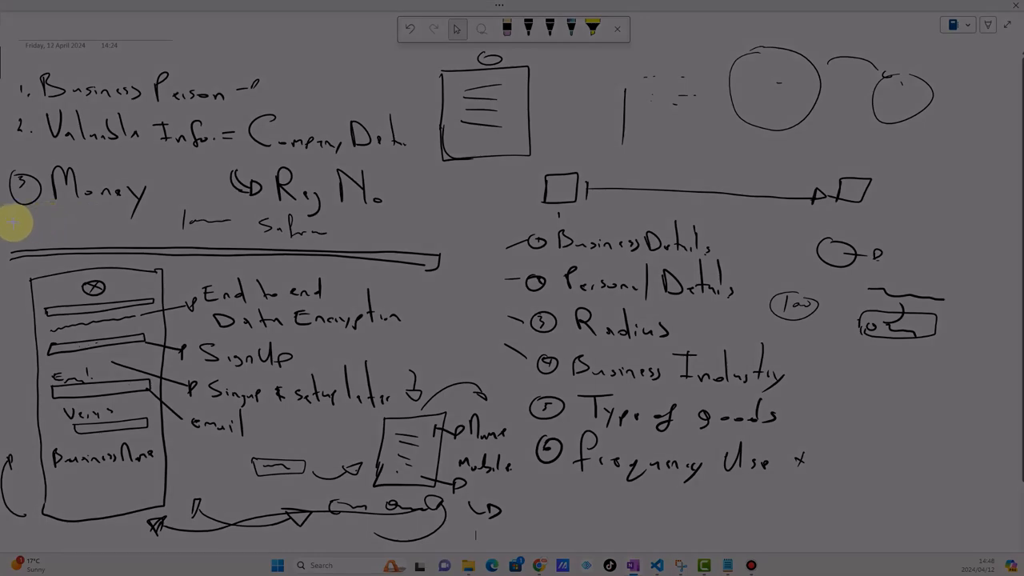
left_click_drag(4, 221, 530, 546)
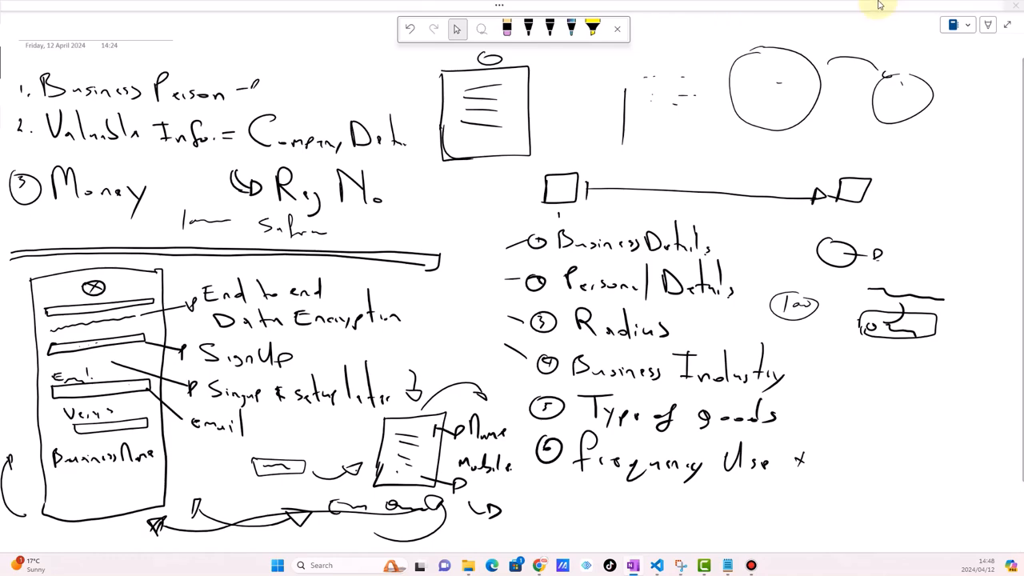
left_click(1010, 27)
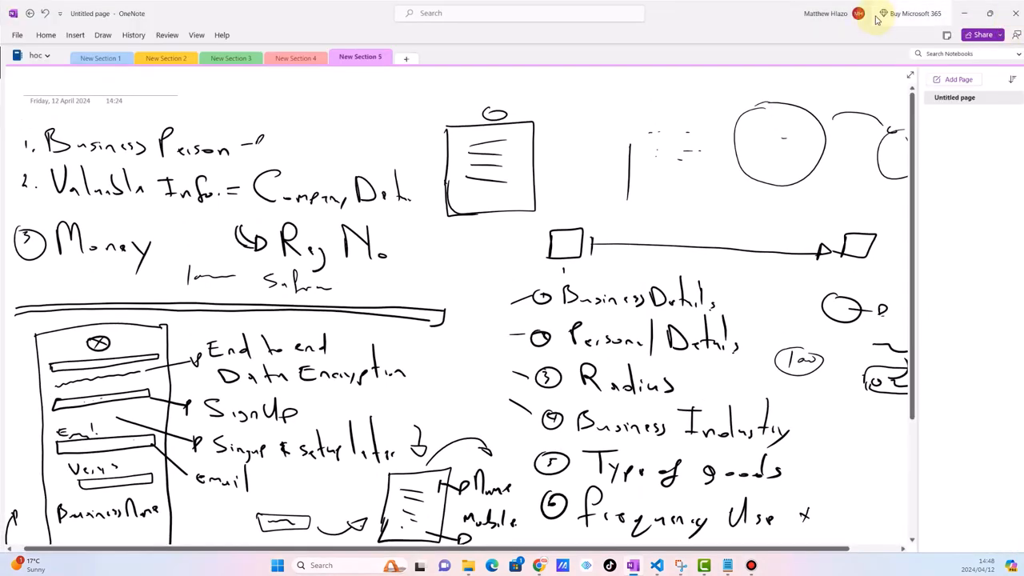
left_click(965, 14)
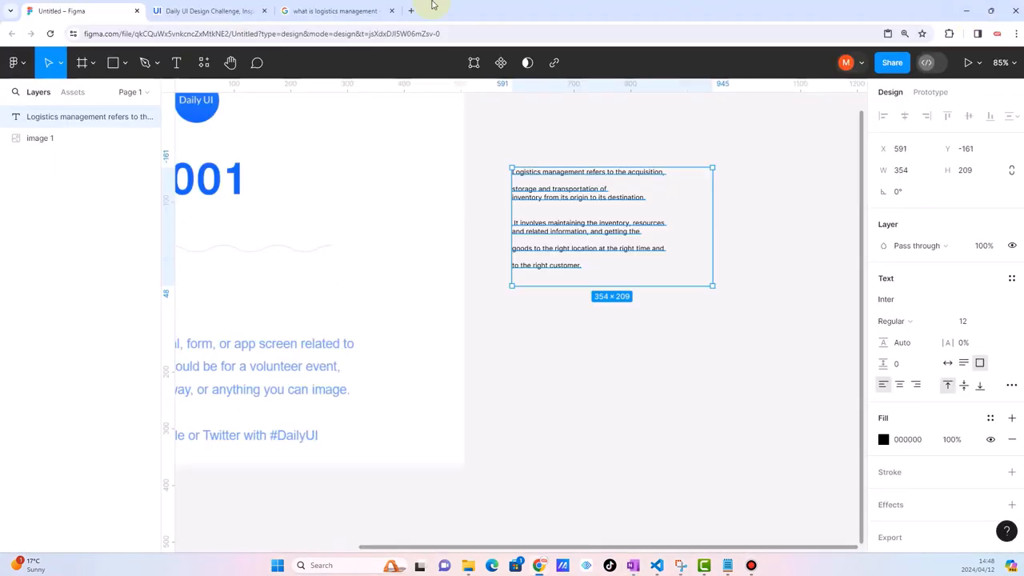
left_click(561, 338)
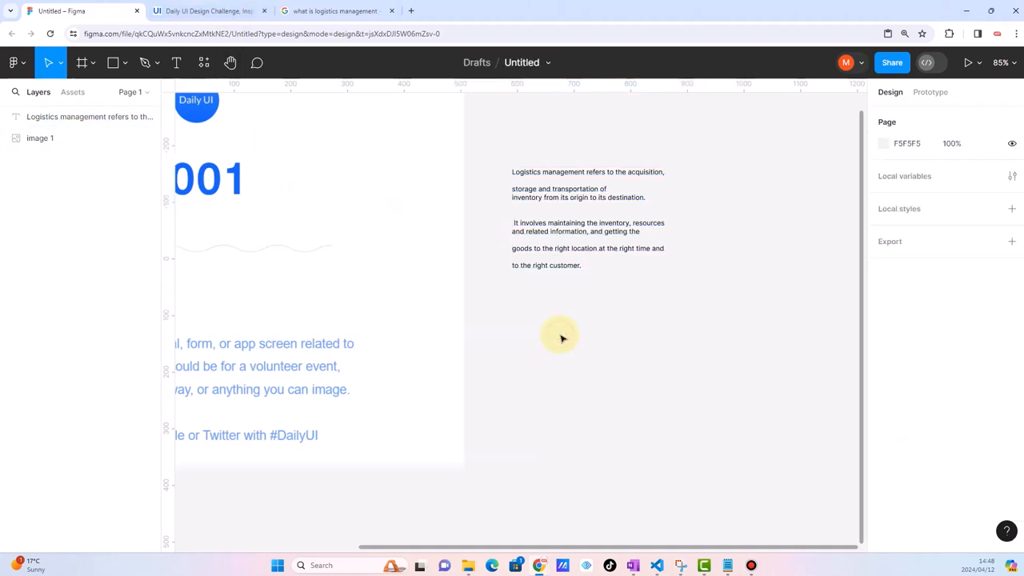
key("ctrl+v")
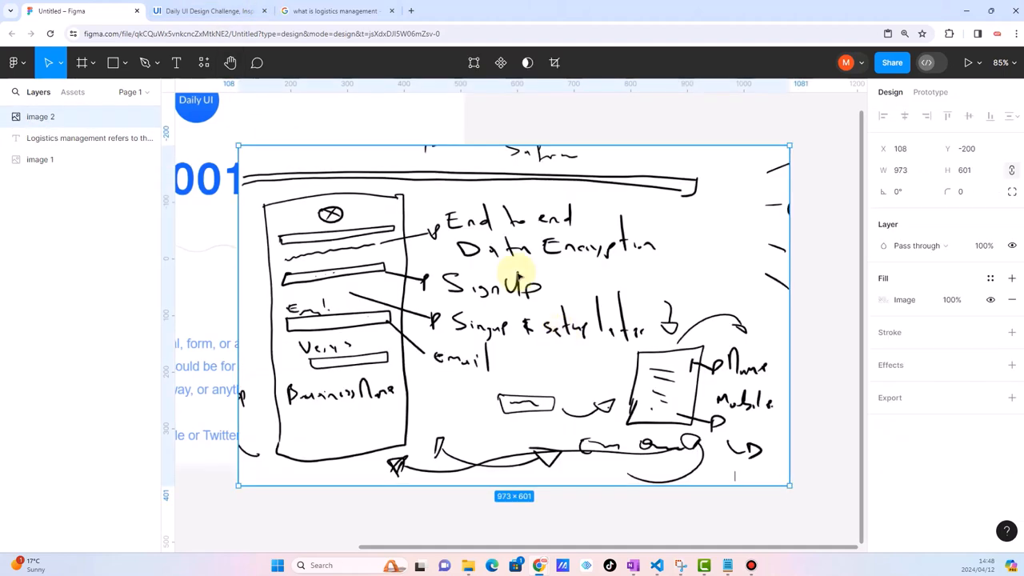
Scale the wireframe sketch image down to 512 × 316 and place it just below the logistics text at X 553, Y 79
scroll(501, 249, "down", 5)
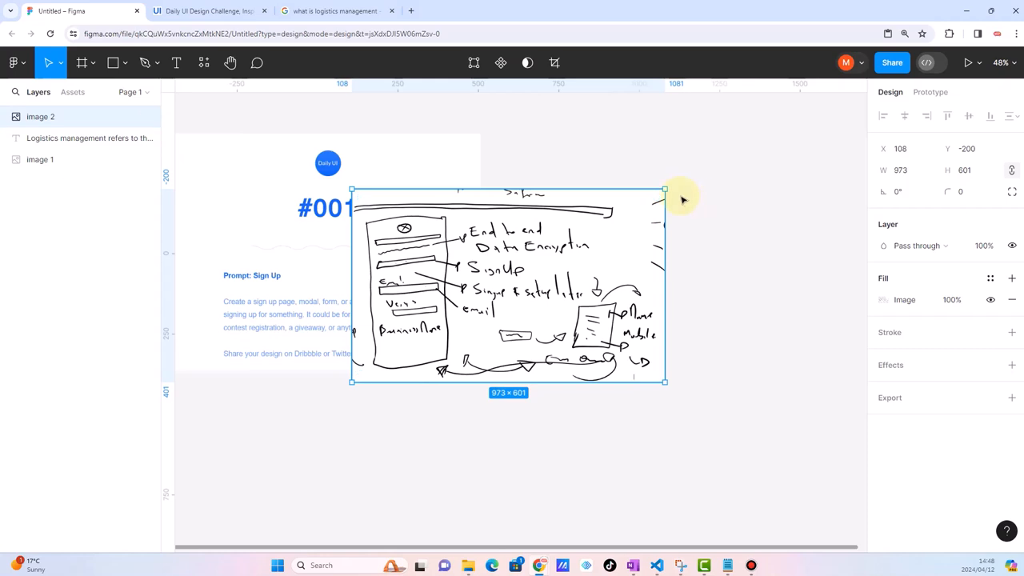
mouse_move(664, 190)
left_mouse_down()
mouse_move(568, 263)
mouse_move(517, 279)
left_mouse_up()
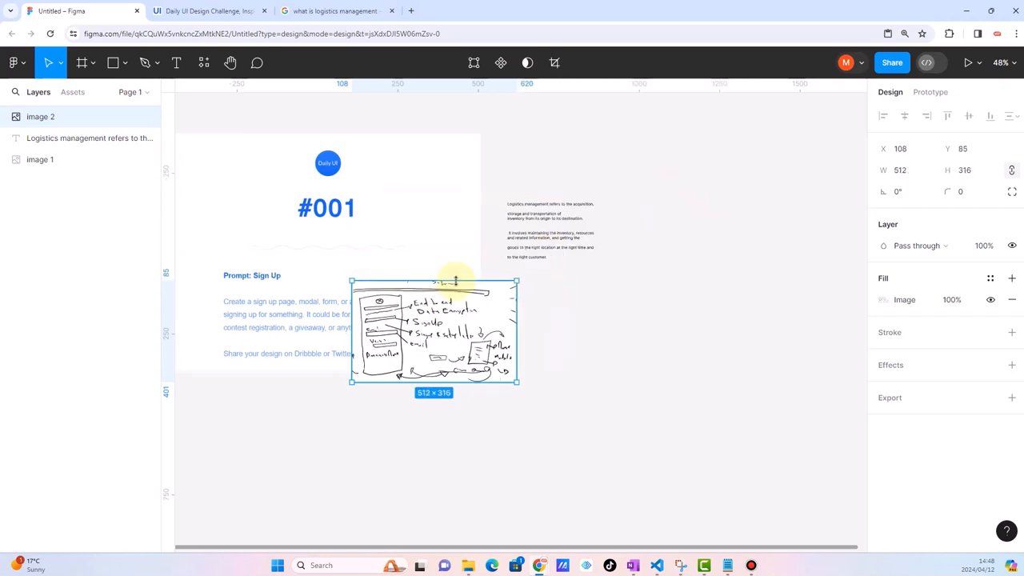
mouse_move(453, 309)
left_mouse_down()
mouse_move(550, 300)
mouse_move(599, 314)
left_mouse_up()
scroll(573, 234, "up", 8)
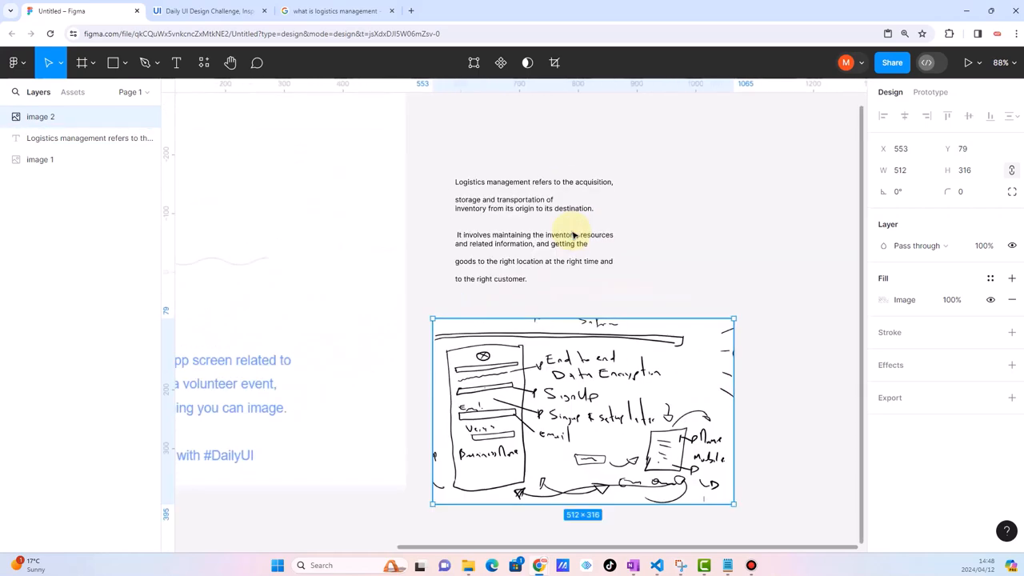
Move the Daily UI #001 prompt image farther away from the logistics text and the sketch, and clear the selection
scroll(574, 235, "up", 5)
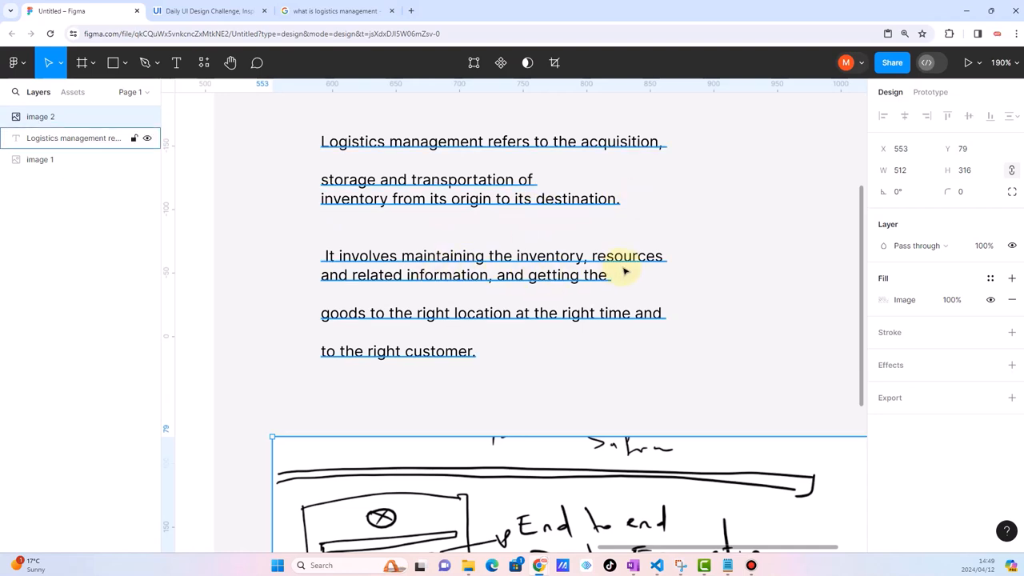
scroll(452, 296, "down", 2)
scroll(452, 296, "left", 2)
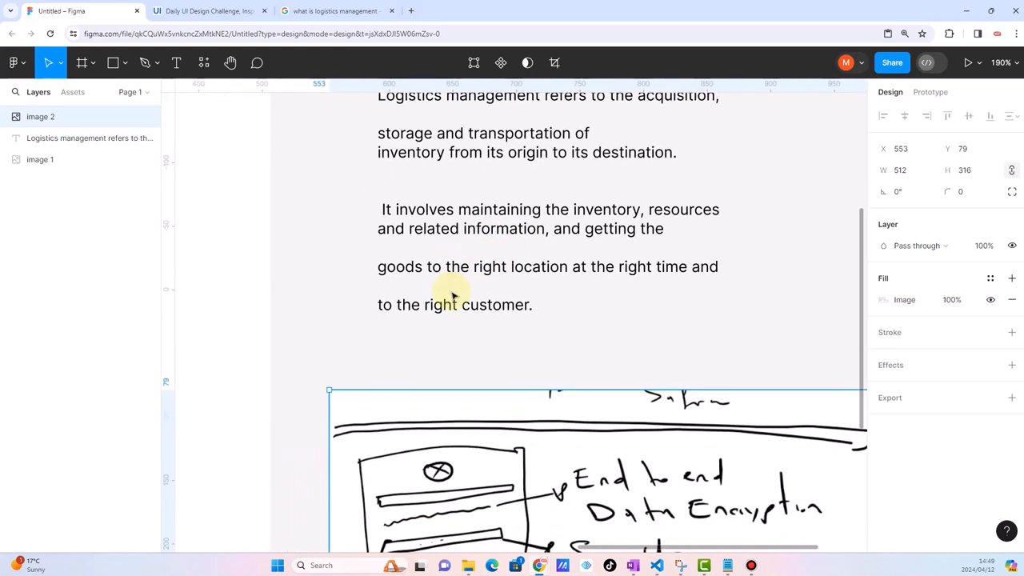
scroll(452, 296, "down", 10)
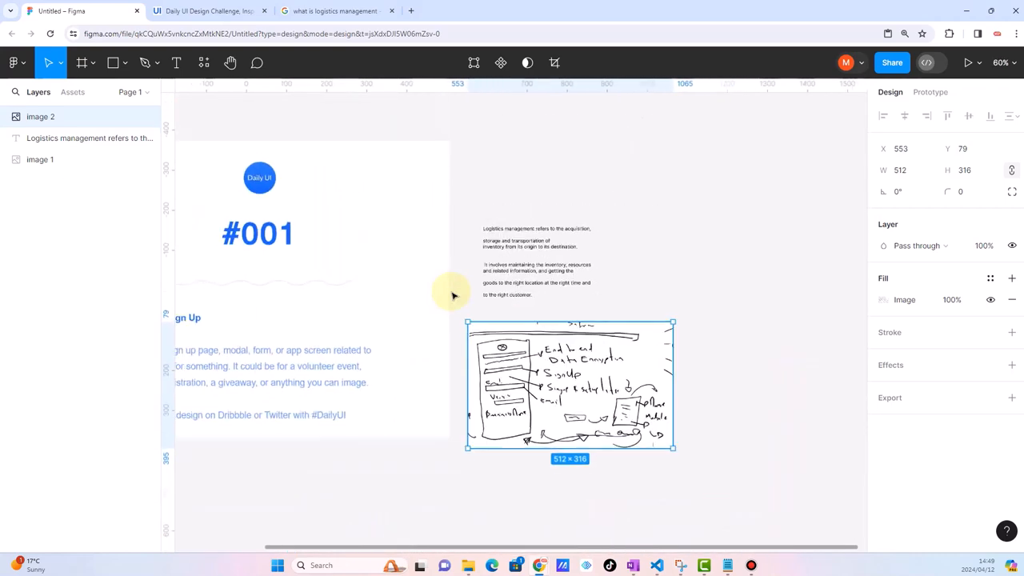
scroll(452, 296, "down", 2)
left_click_drag(313, 220, 244, 234)
left_click(452, 187)
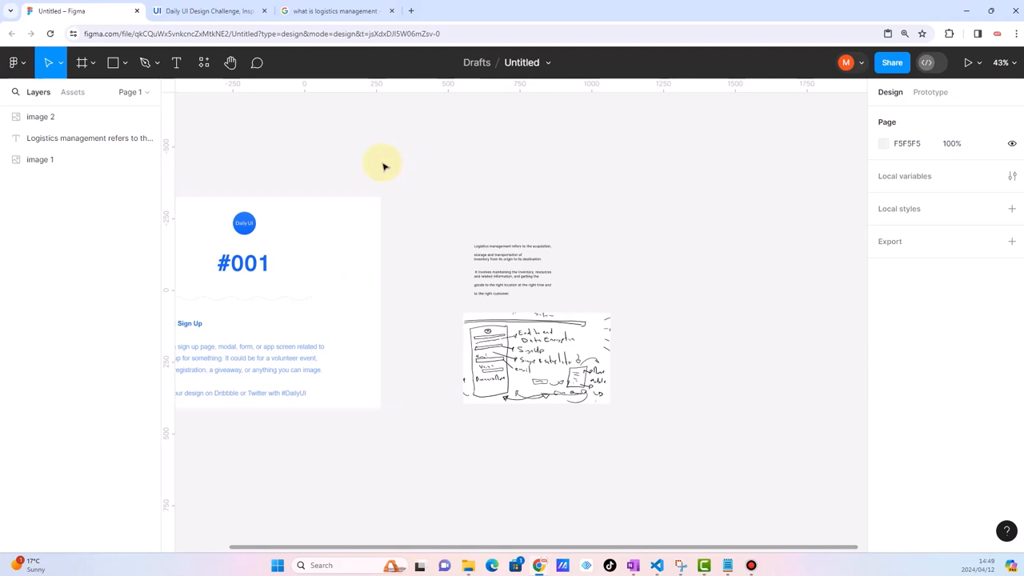
Open the bookmarked SVG Repo Html Fill icon page in a new browser tab and return to the Google results
left_click(412, 11)
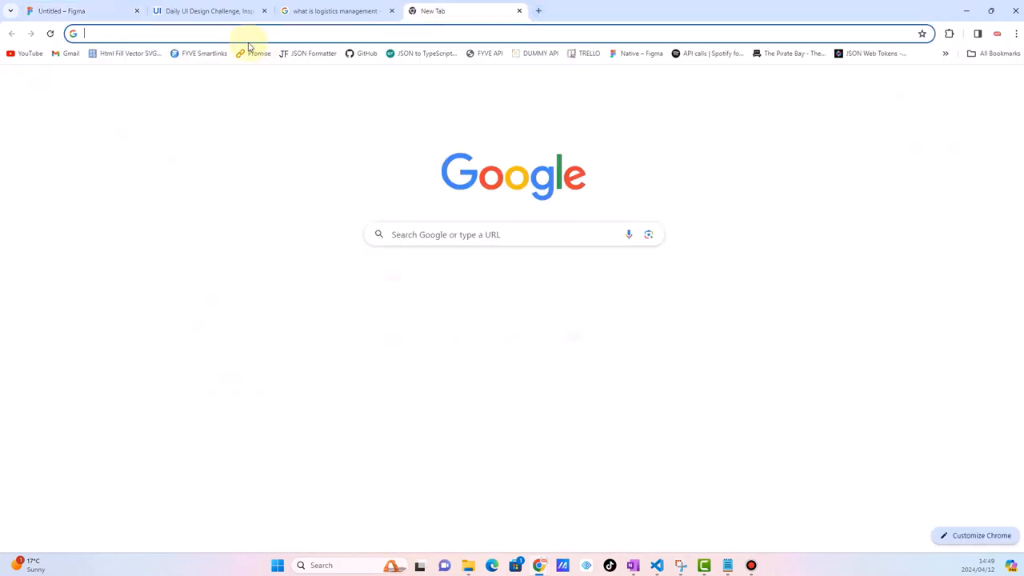
left_click(108, 52)
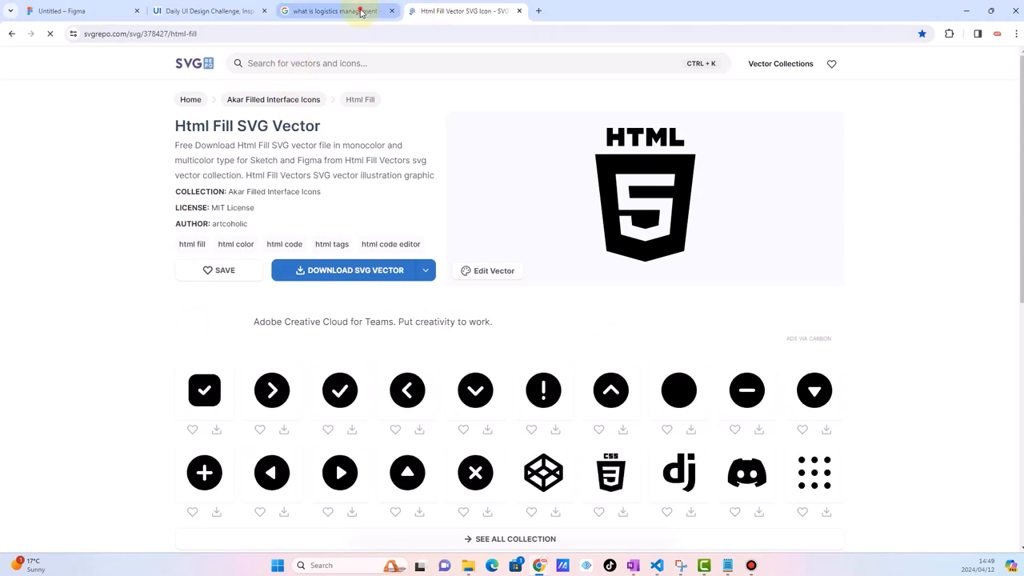
left_click(312, 10)
Replace the Google query with "logistics logo" and show the image results
left_click(250, 70)
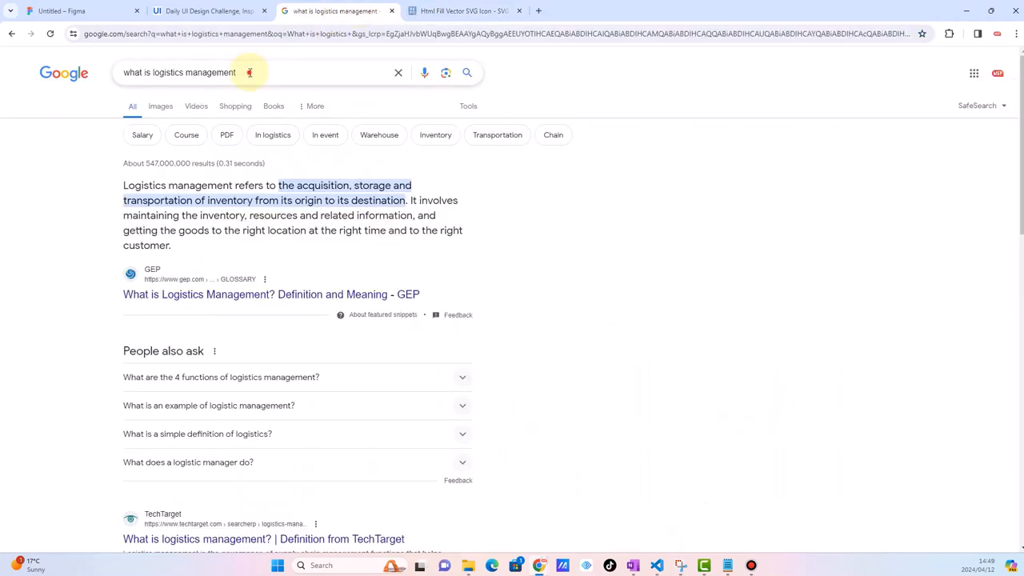
double_click(248, 73)
left_click_drag(249, 73, 65, 82)
key("BackSpace")
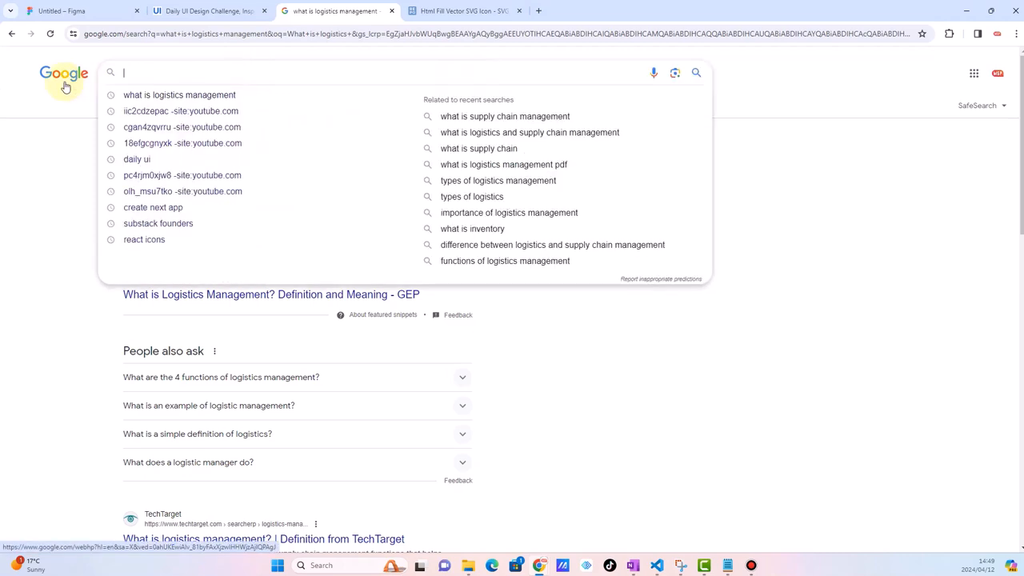
type("log")
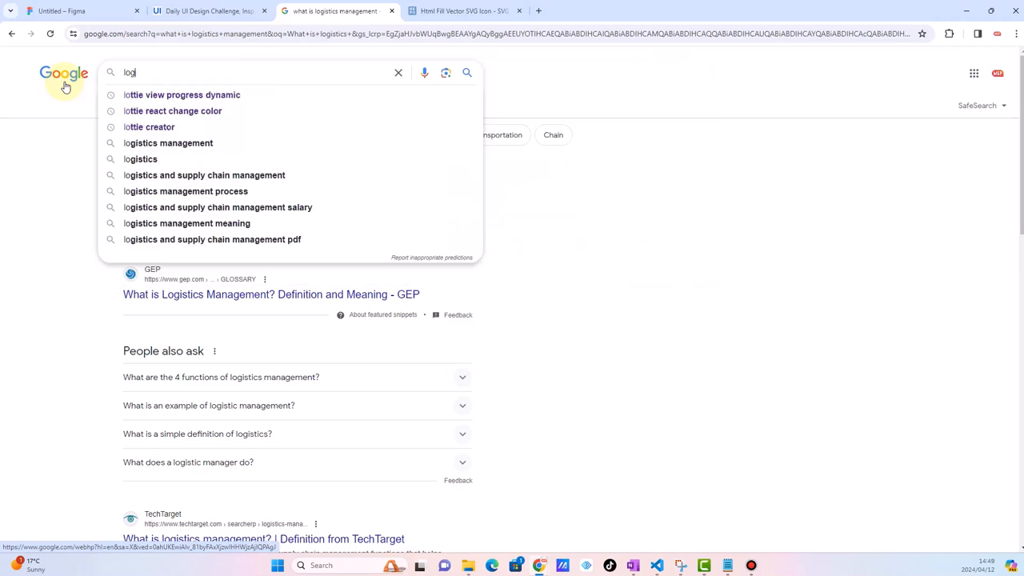
type("istics ")
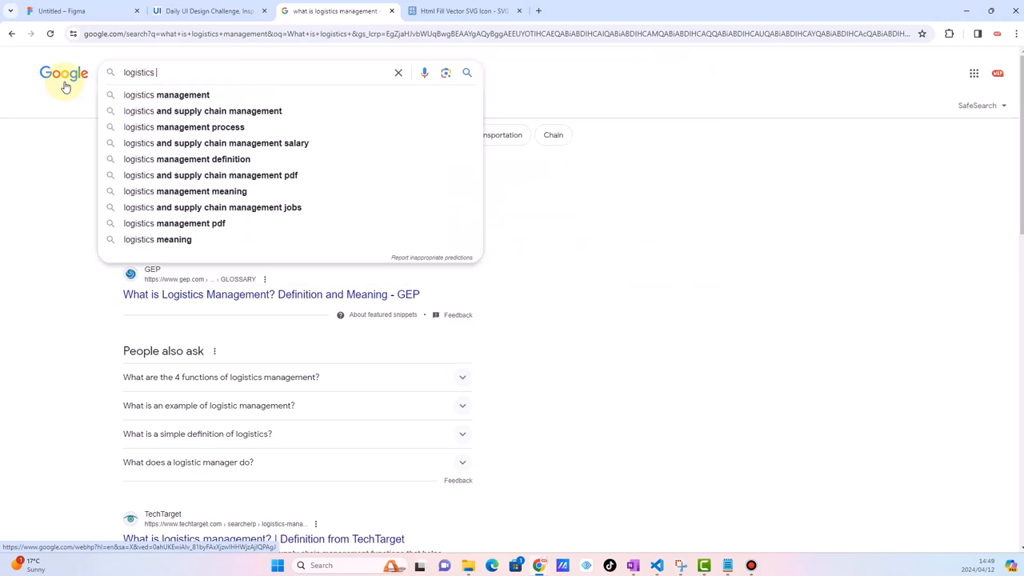
type("logo")
key("Return")
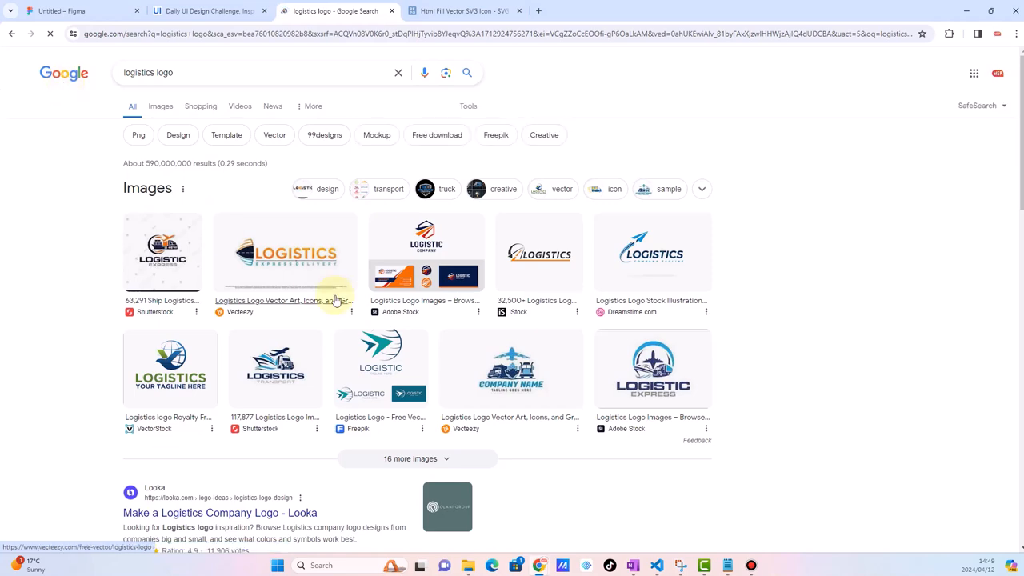
left_click(159, 107)
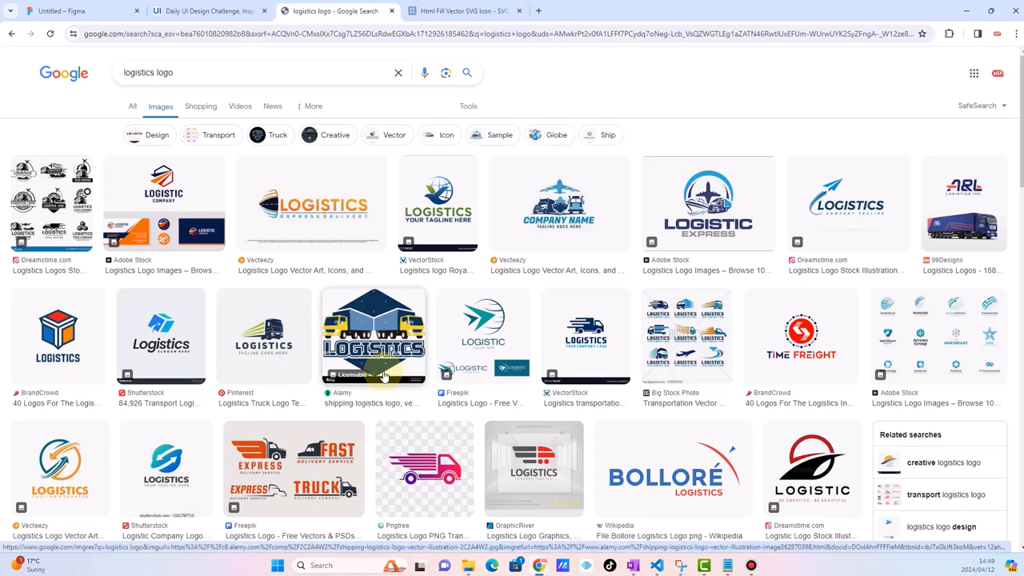
Browse the logistics logo images for a suitable brand mark and copy the Bensco Logistics logo image
scroll(384, 376, "down", 1)
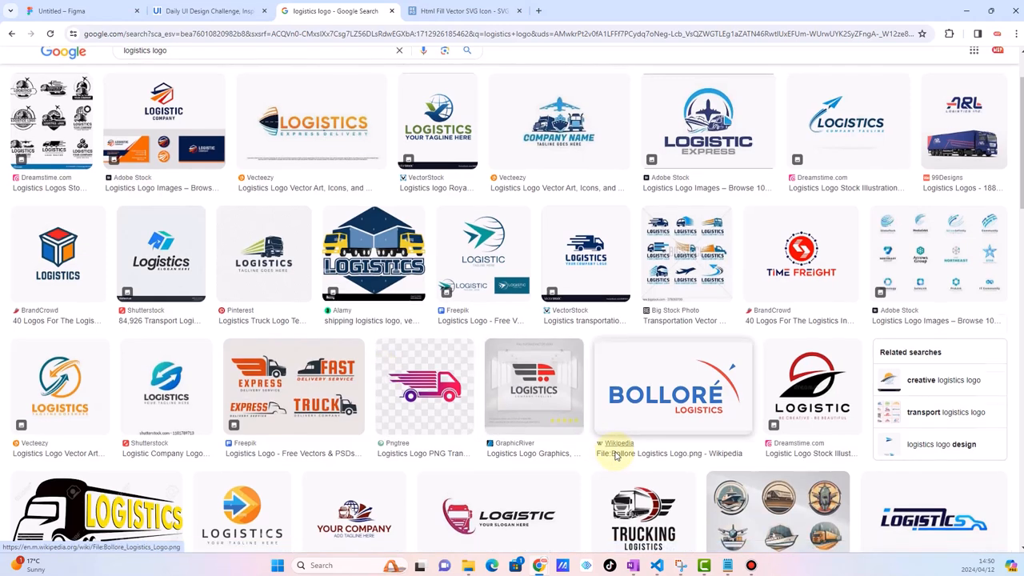
scroll(614, 457, "down", 3)
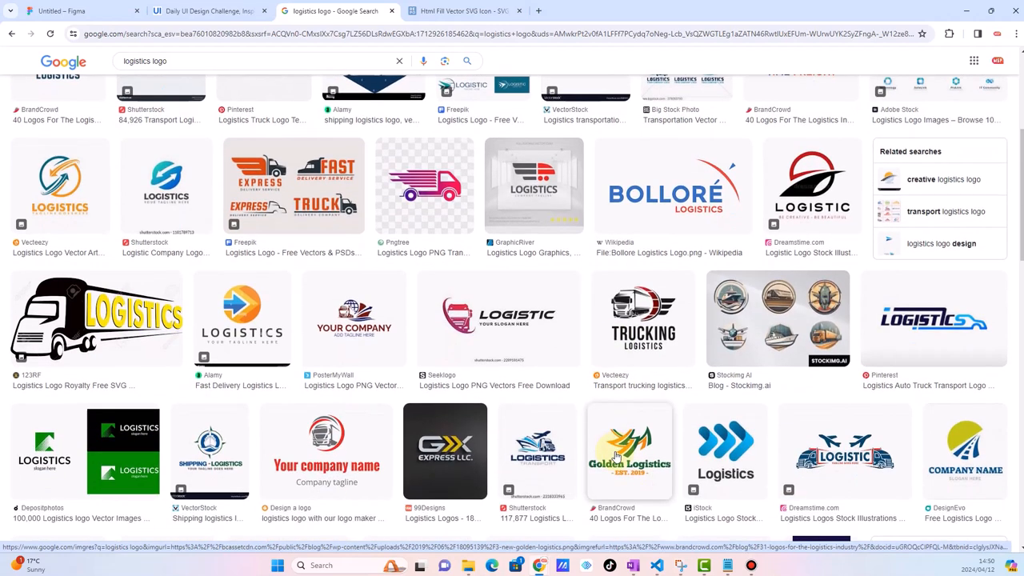
scroll(616, 456, "down", 1)
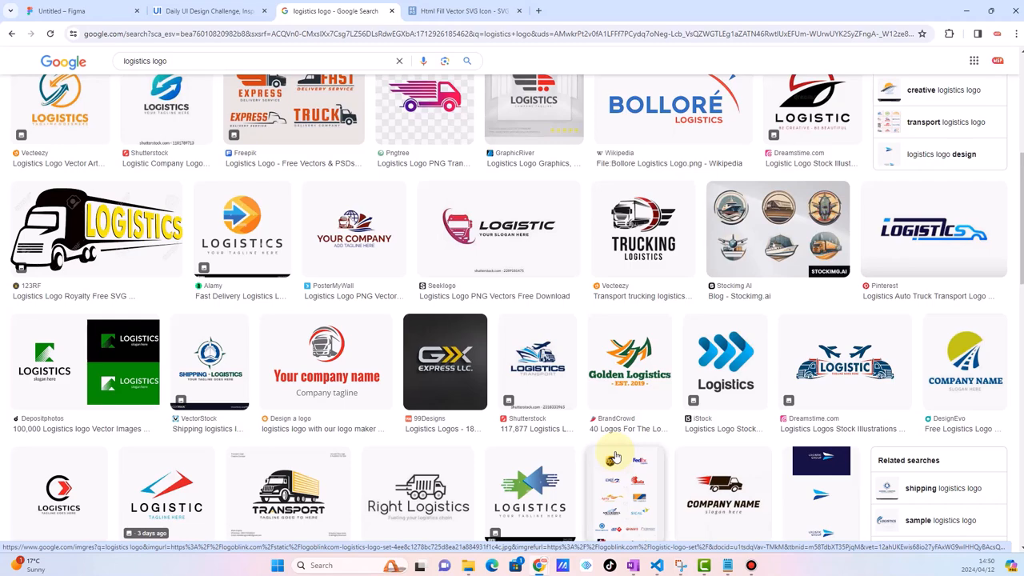
scroll(616, 455, "down", 2)
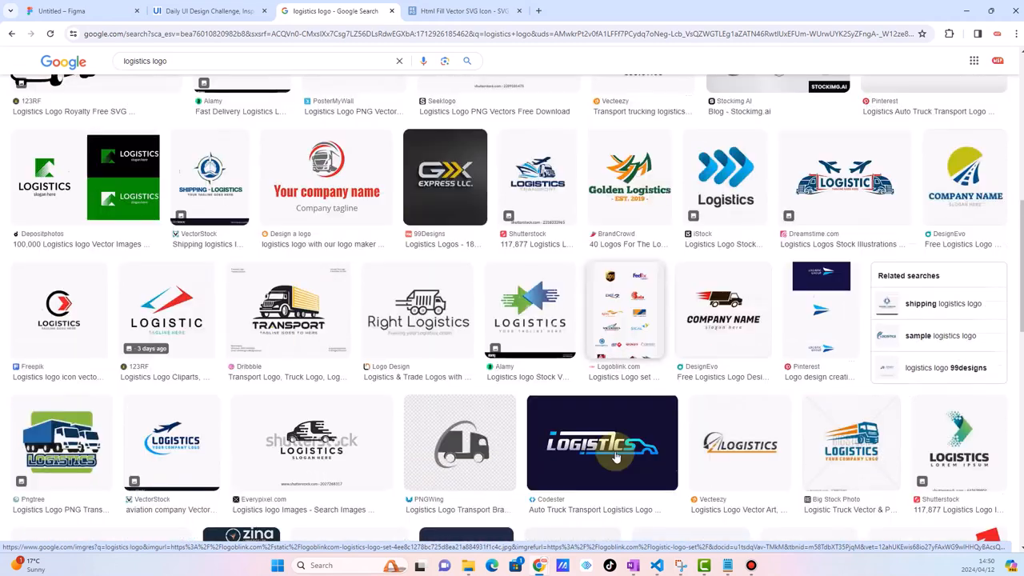
scroll(616, 456, "down", 2)
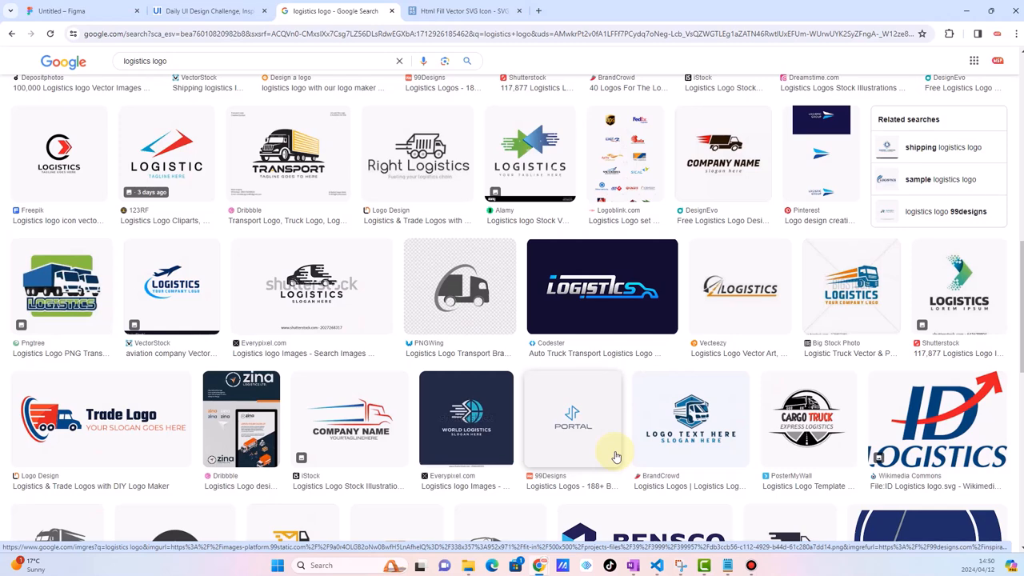
scroll(616, 456, "down", 1)
scroll(616, 456, "down", 1)
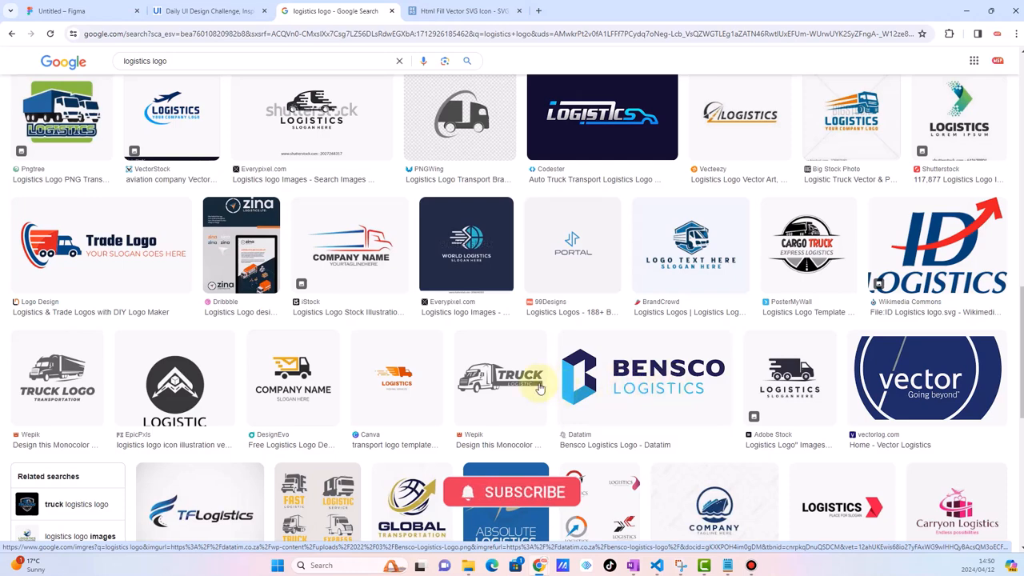
left_click(595, 393)
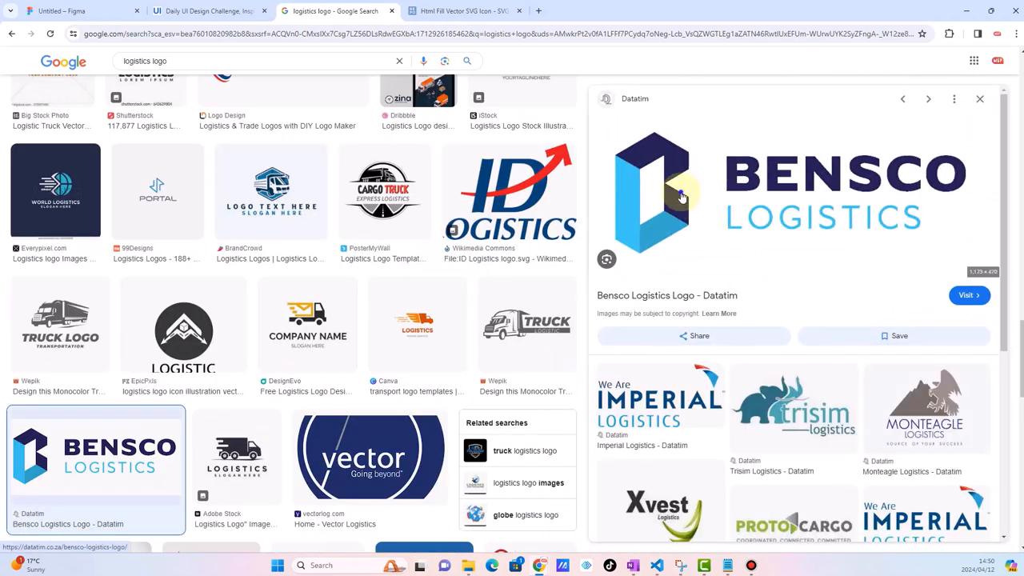
right_click(681, 197)
left_click(714, 367)
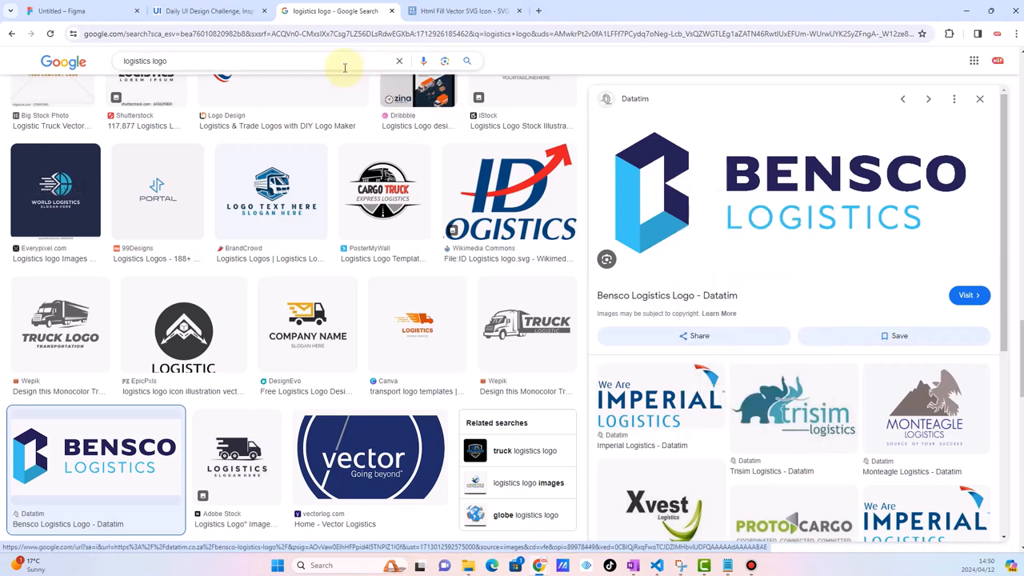
Switch back to Figma, paste the Bensco Logistics logo and place it above the logistics text at X 304, Y -662
left_click(72, 10)
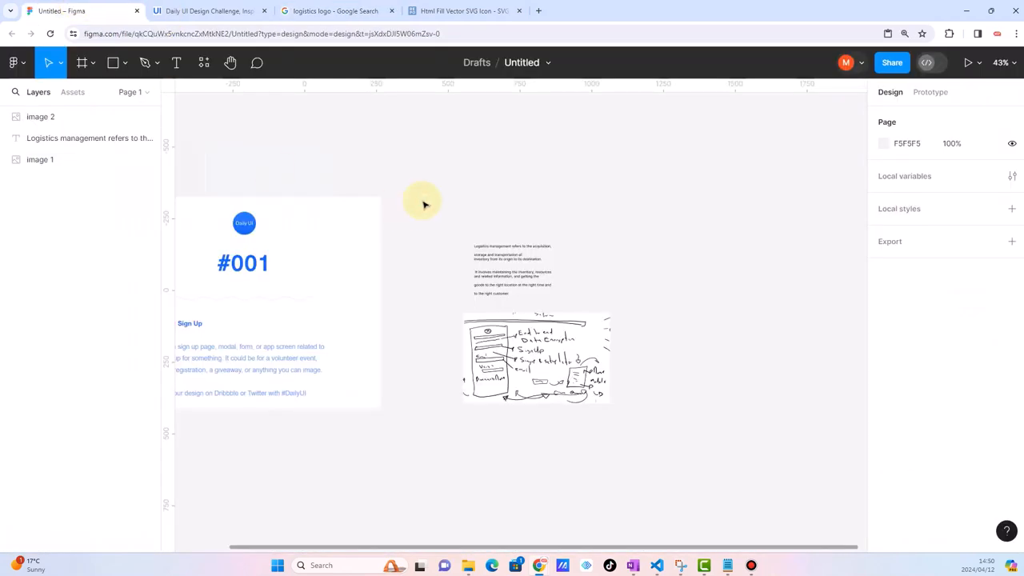
key("ctrl+v")
left_click_drag(410, 290, 464, 146)
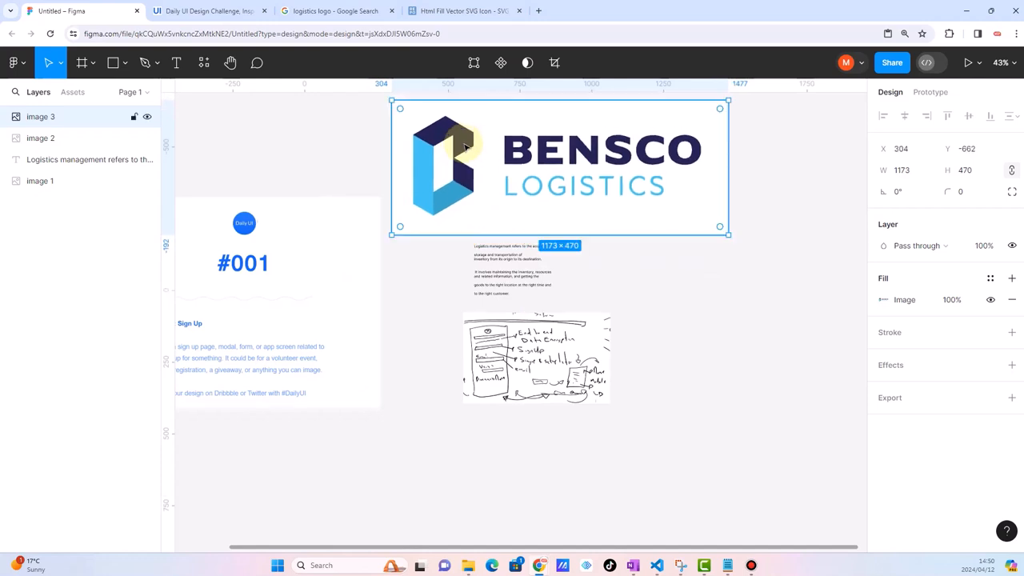
scroll(464, 147, "down", 5)
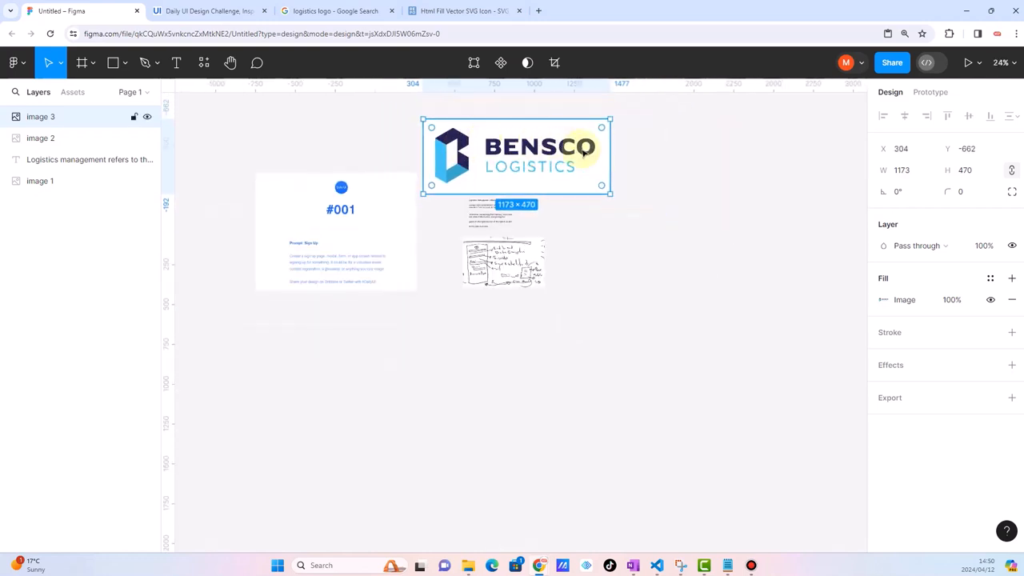
left_click(670, 161)
Examine the pasted Bensco logo on the canvas and compare it with the source image in the search results
scroll(596, 155, "up", 2)
scroll(596, 154, "right", 2)
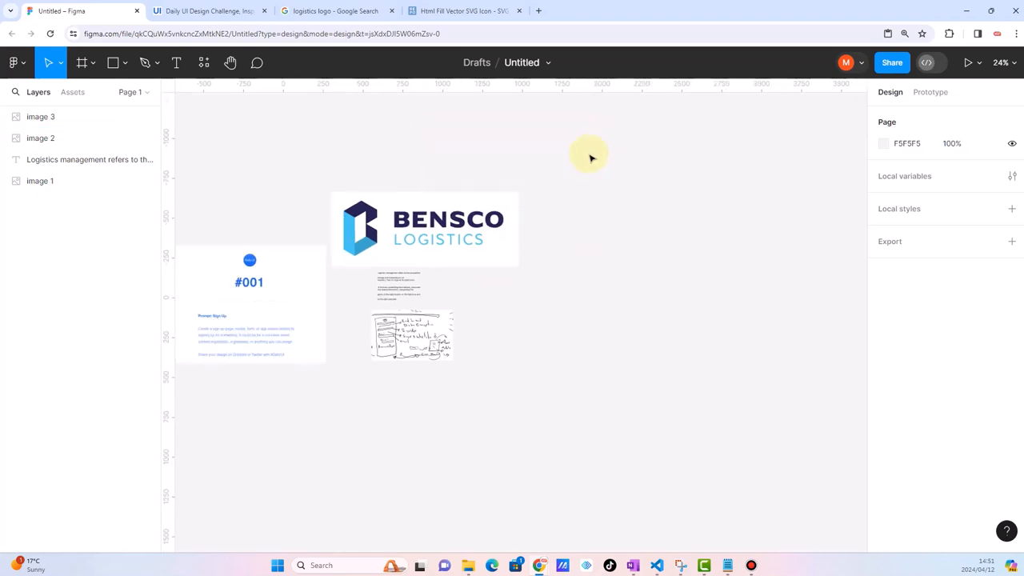
scroll(455, 221, "up", 2)
scroll(454, 228, "up", 2)
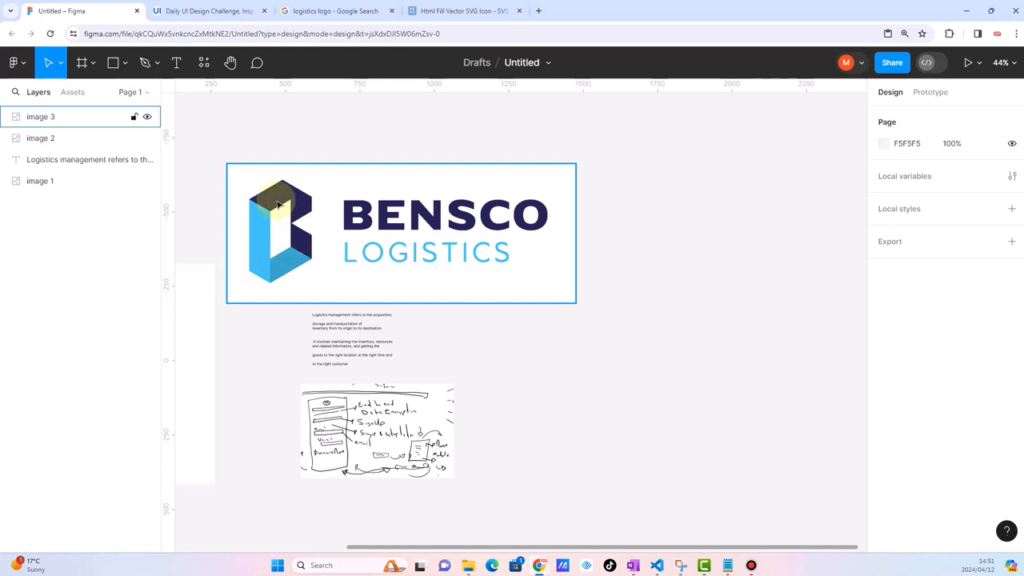
left_click(331, 8)
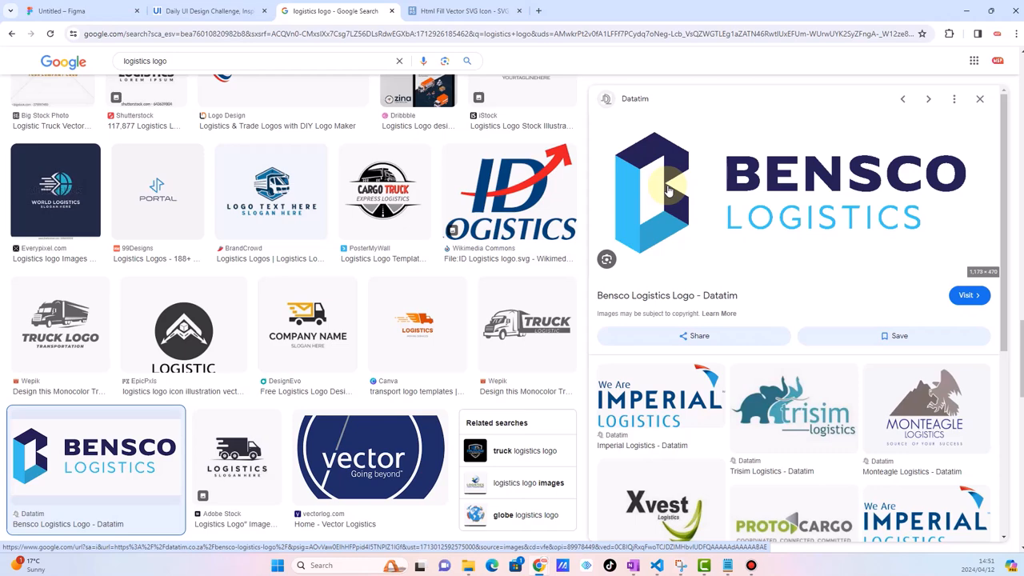
left_click(102, 7)
left_click(342, 197)
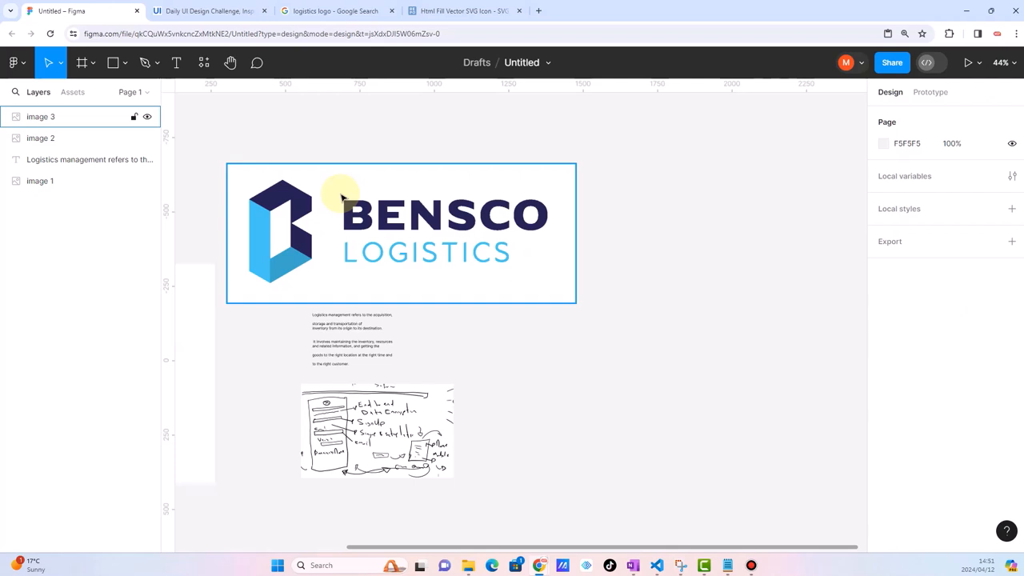
scroll(297, 256, "up", 3)
scroll(297, 256, "down", 1)
scroll(297, 256, "left", 1)
scroll(297, 256, "down", 4)
left_click(296, 256)
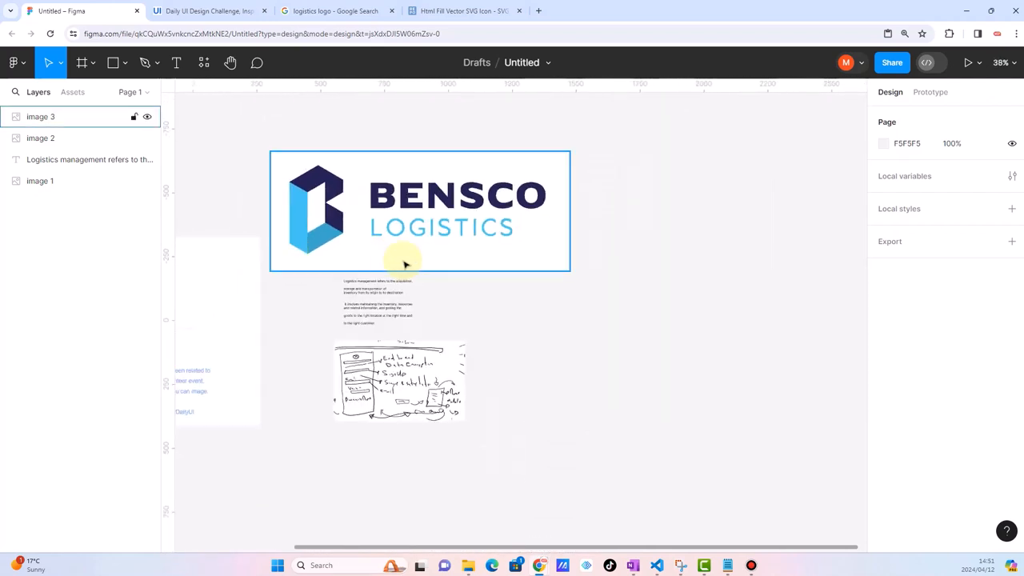
scroll(361, 203, "down", 3)
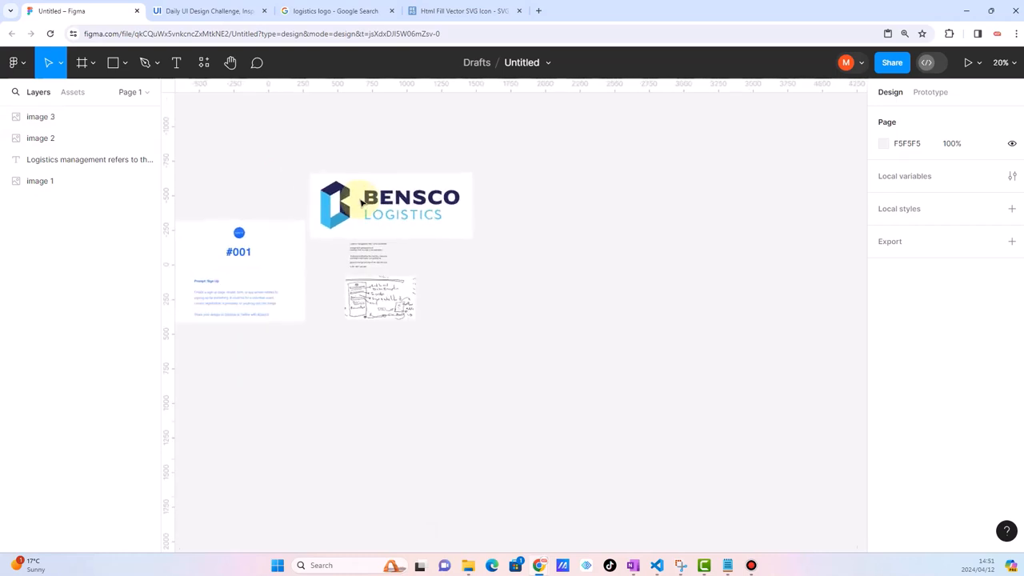
Move the Bensco logo clear of the logistics text to X 792, Y -773 and lock its layer
scroll(361, 202, "up", 3)
left_click_drag(361, 200, 463, 159)
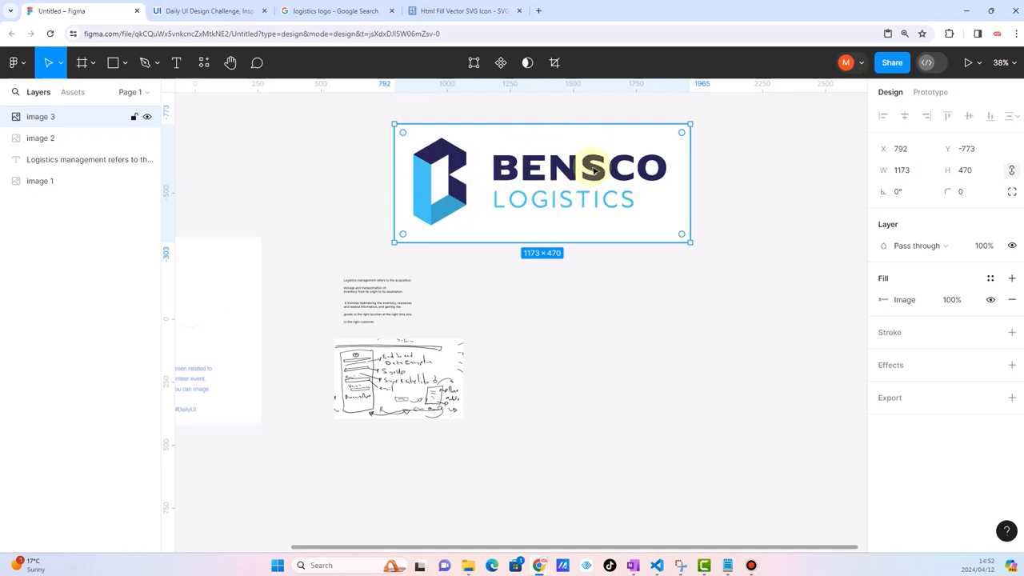
scroll(443, 158, "up", 3)
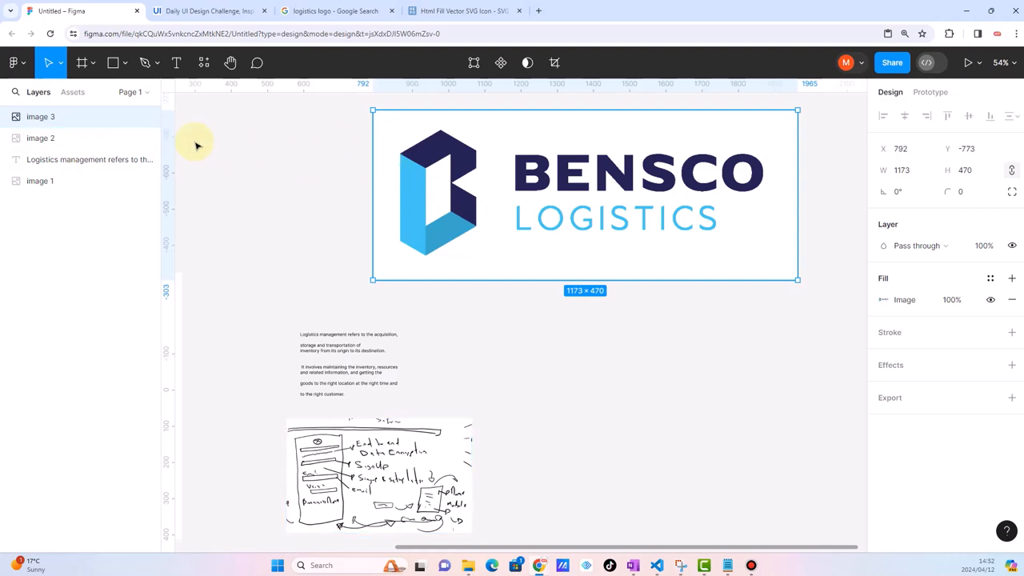
left_click(137, 118)
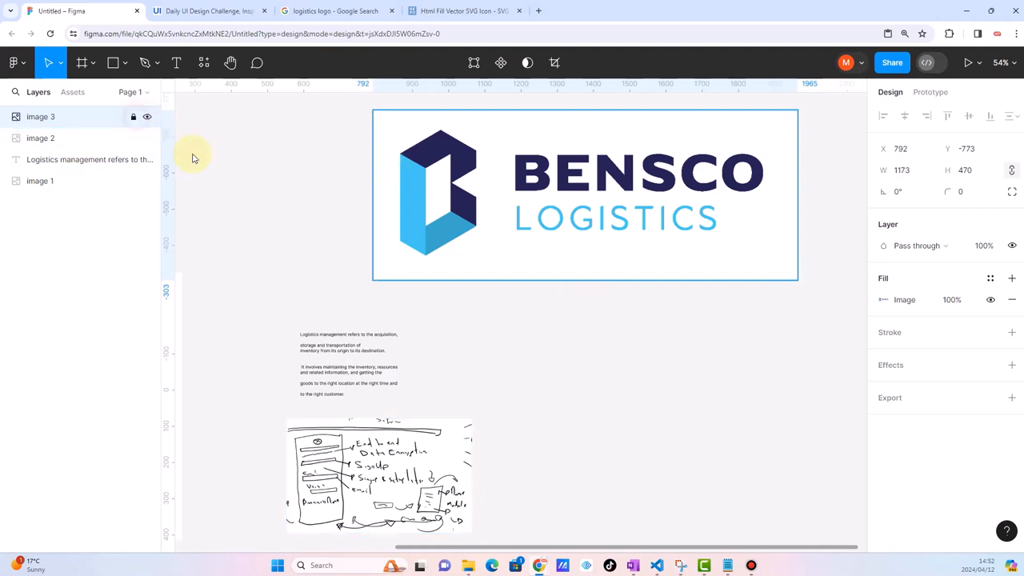
Trace the upper outer edges of the logo's navy shape with the Pen tool, from the inner front corner around to the notch edge
scroll(454, 158, "up", 5)
scroll(454, 157, "up", 2)
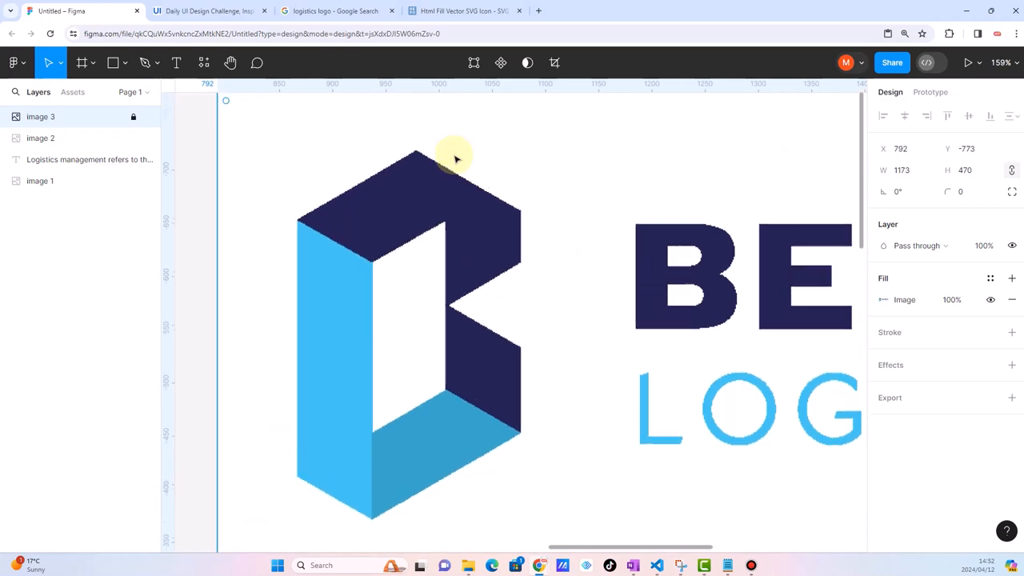
scroll(427, 206, "up", 3)
left_click(142, 62)
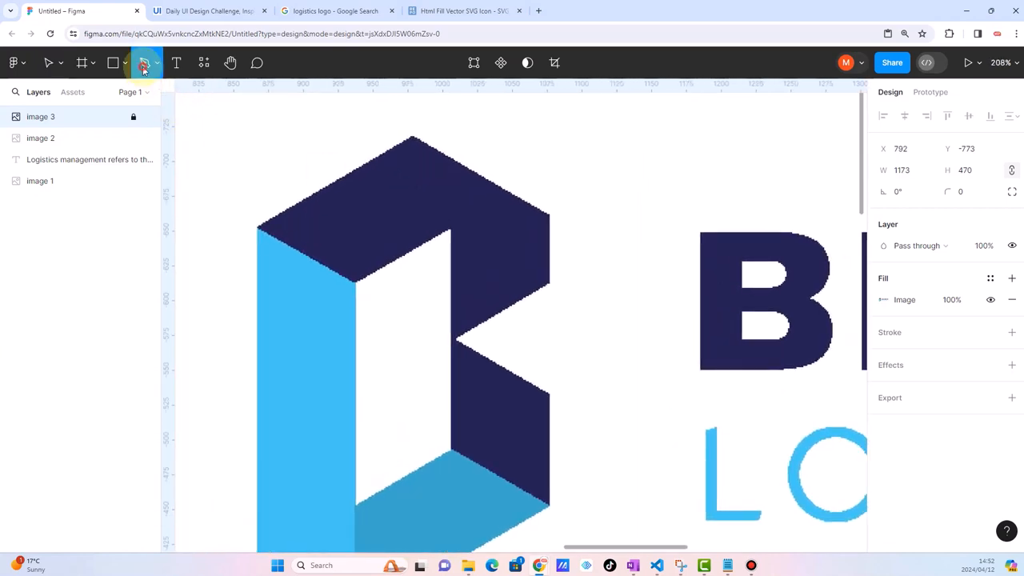
left_click(303, 226)
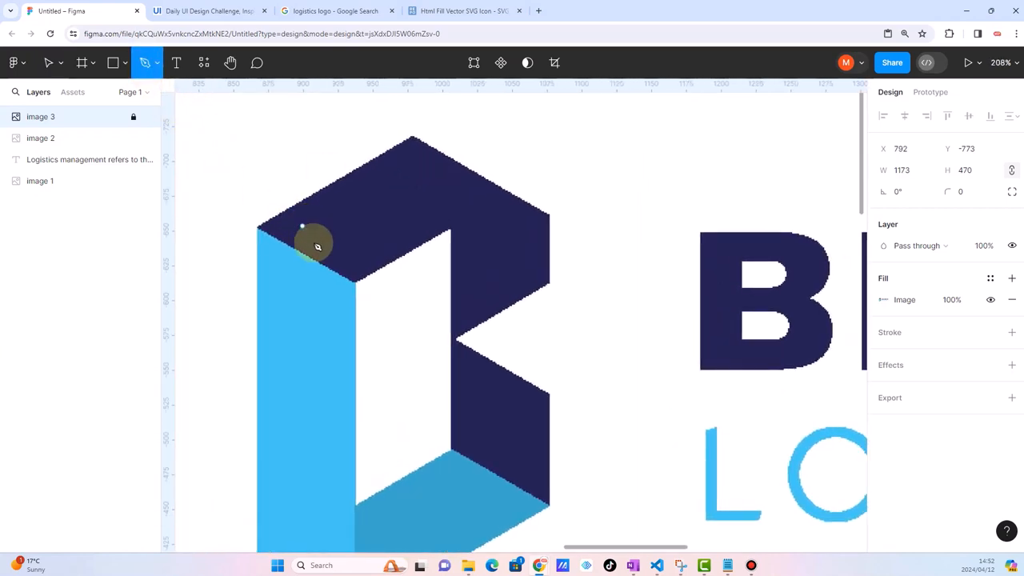
left_click(354, 286)
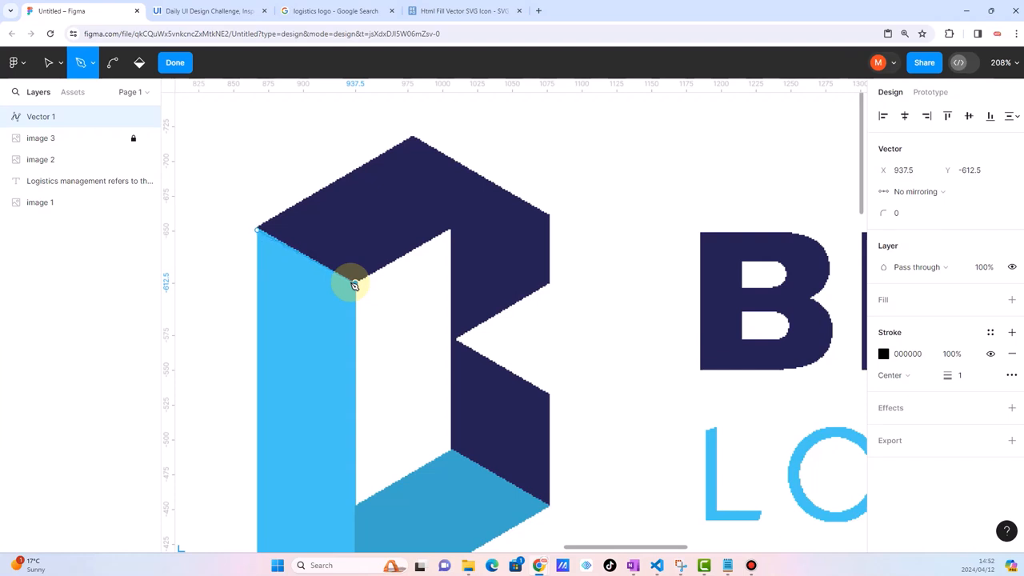
left_click(413, 137)
left_click(548, 215)
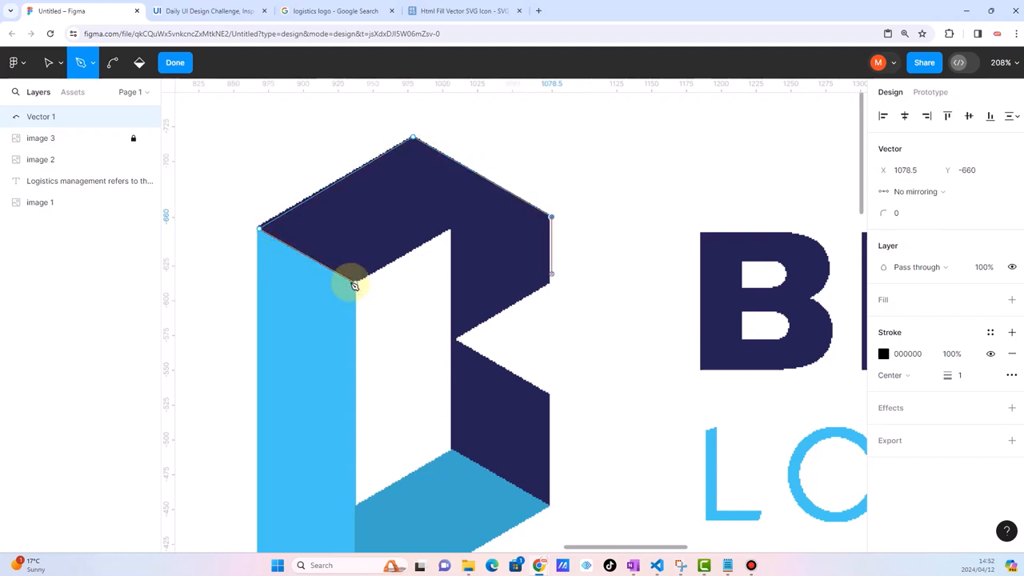
left_click(550, 283)
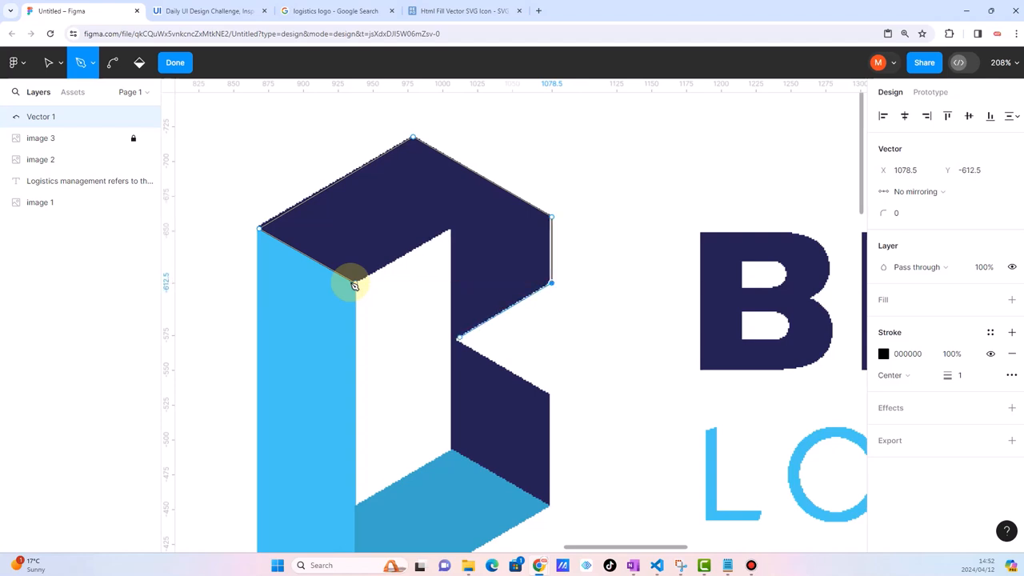
Continue the path around the navy shape's notch, lower arm and inner edges, closing the outline at about 210 × 265
left_click(457, 337)
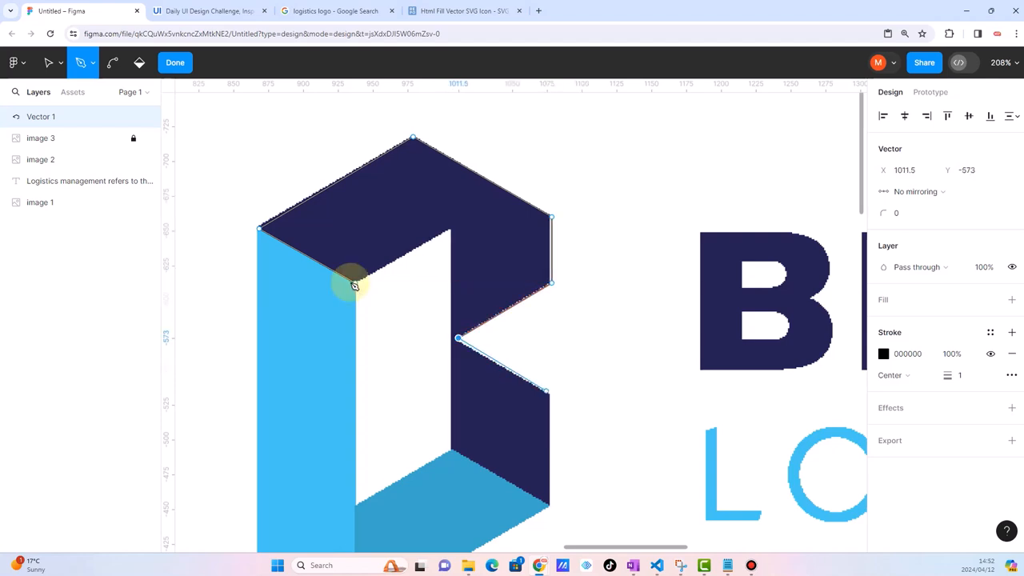
left_click(550, 392)
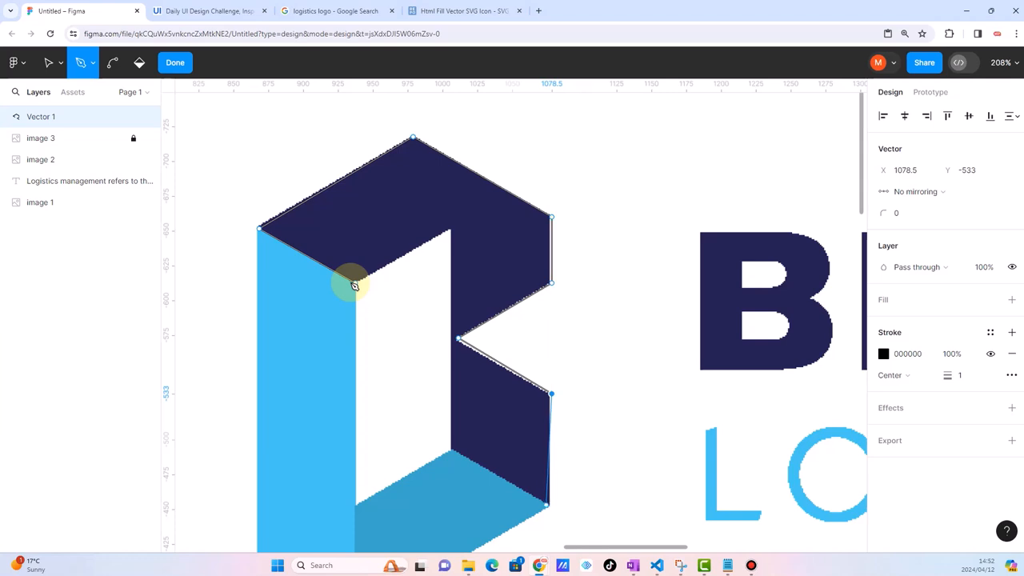
left_click(548, 506)
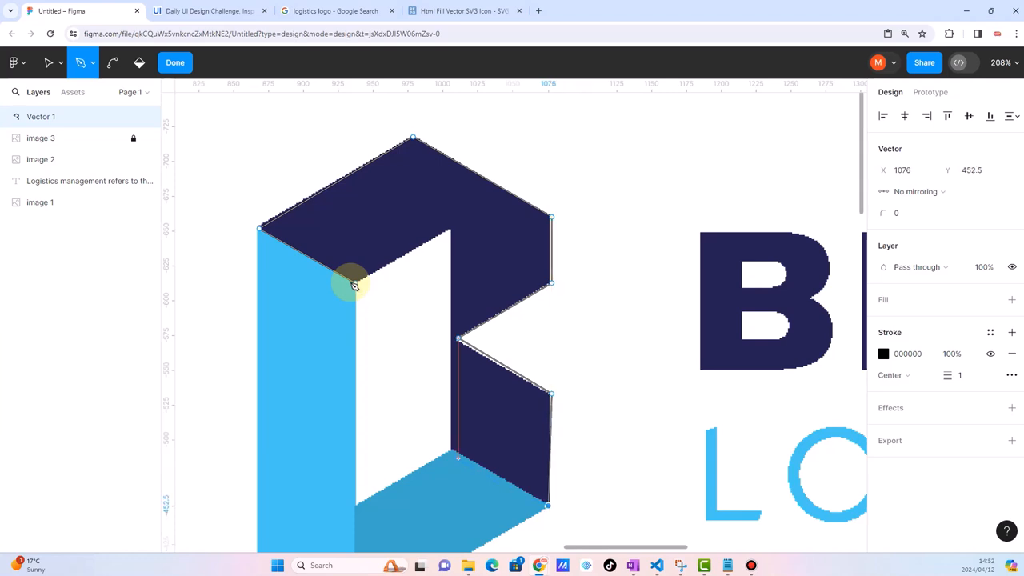
left_click(450, 448)
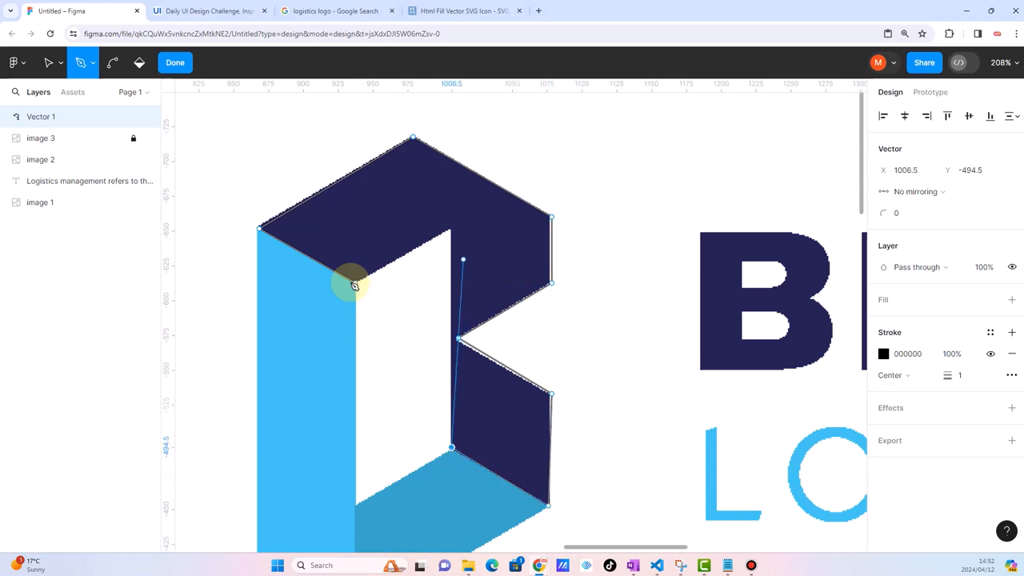
left_click(451, 229)
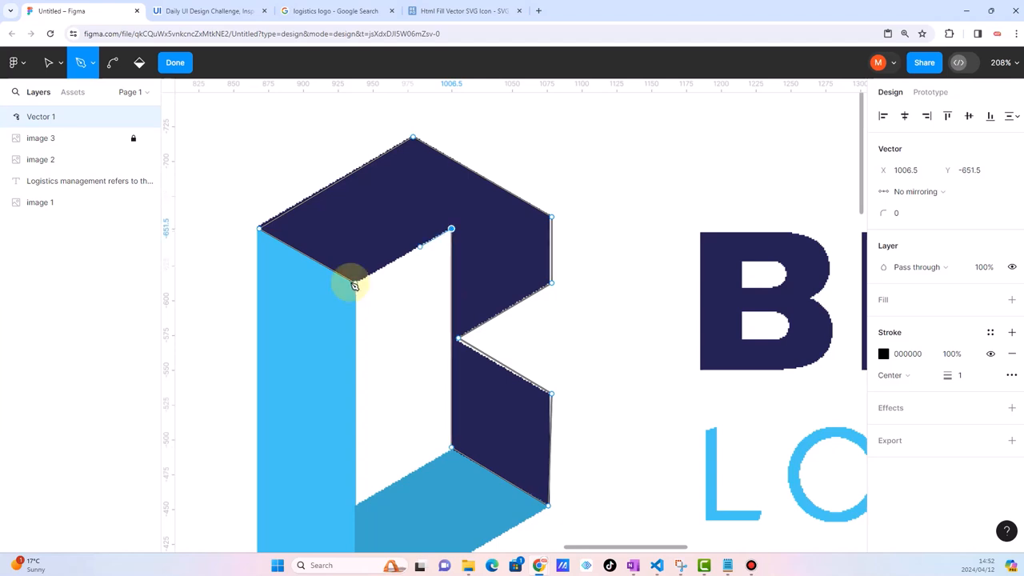
left_click(355, 286)
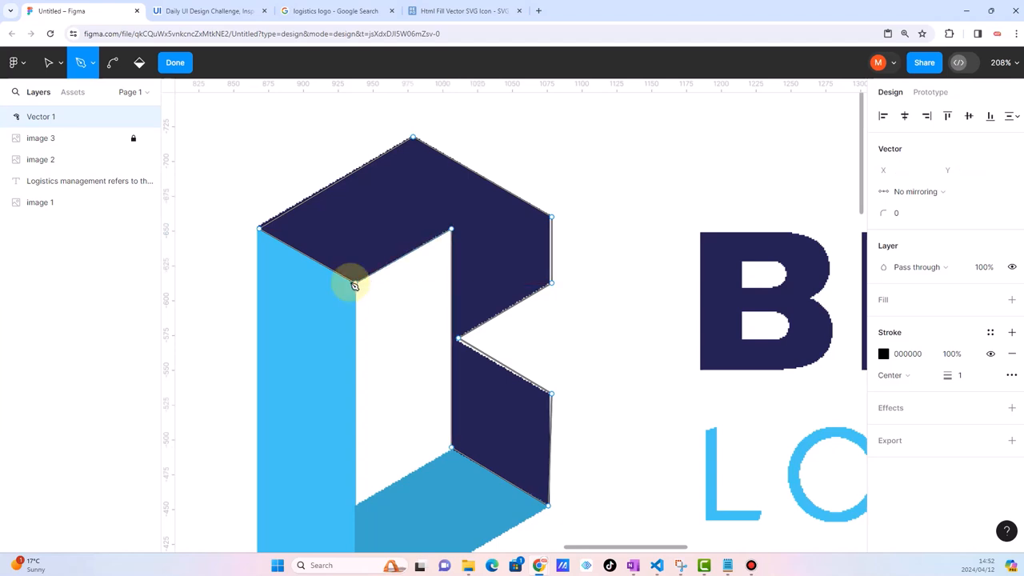
Undo the extra path point at the light blue face, then finish editing the navy outline and deselect it
scroll(355, 285, "down", 3)
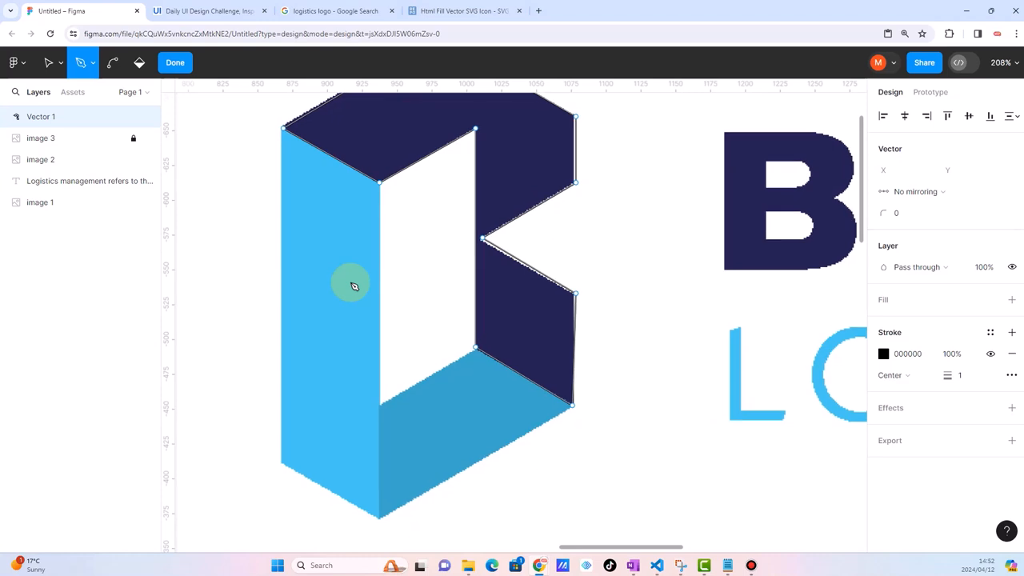
left_click(283, 142)
key("ctrl+z")
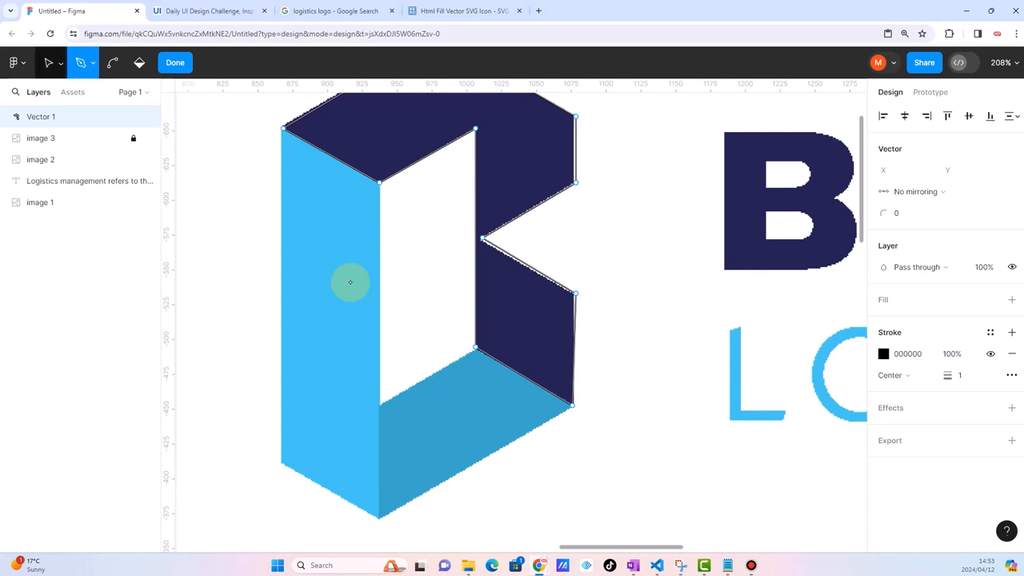
key("v")
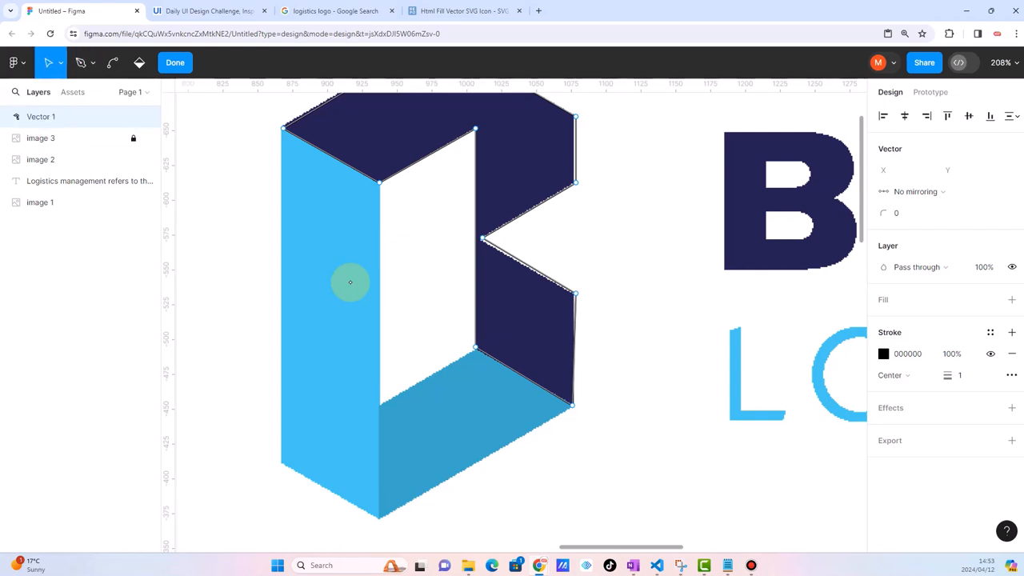
key("v")
scroll(352, 286, "up", 3)
left_click(220, 230)
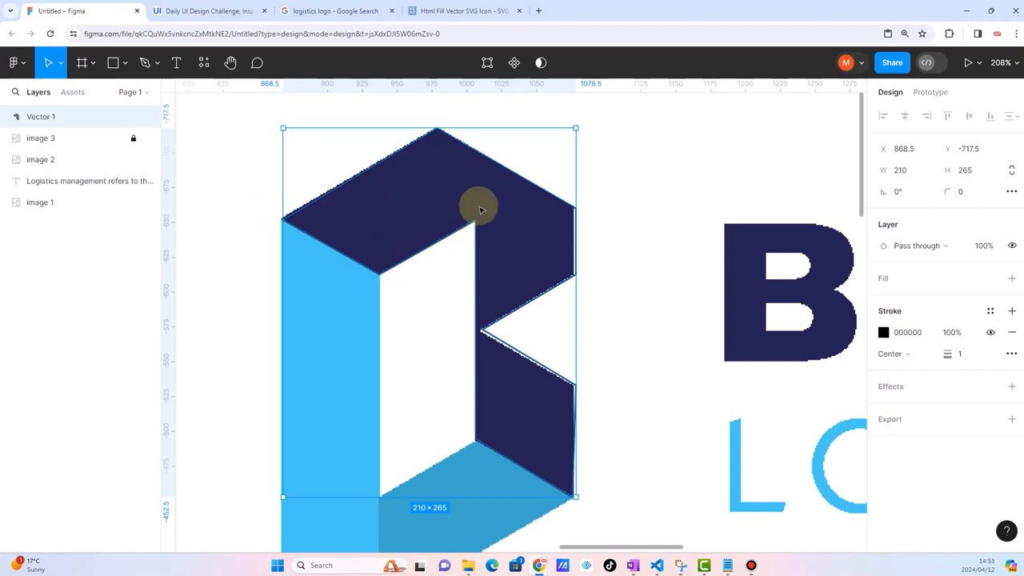
left_click(256, 264)
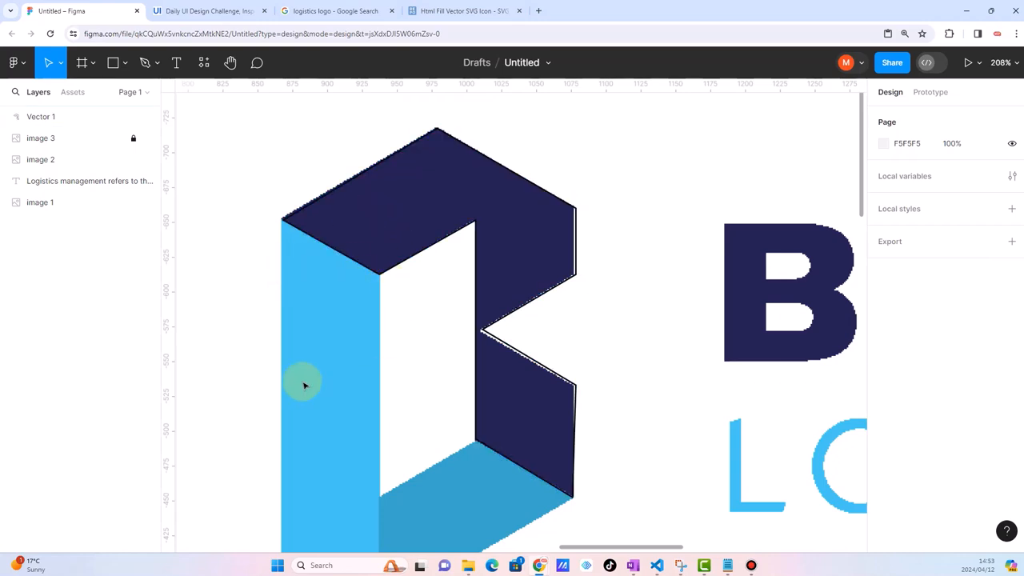
Start drawing a rectangle over the light blue vertical face of the logo mark
scroll(304, 385, "down", 3)
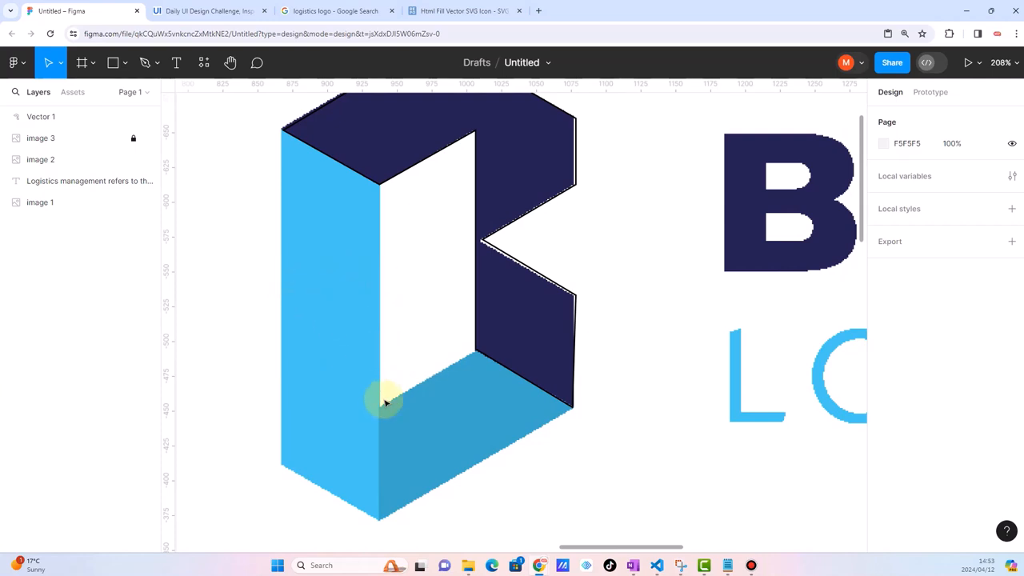
left_click(115, 66)
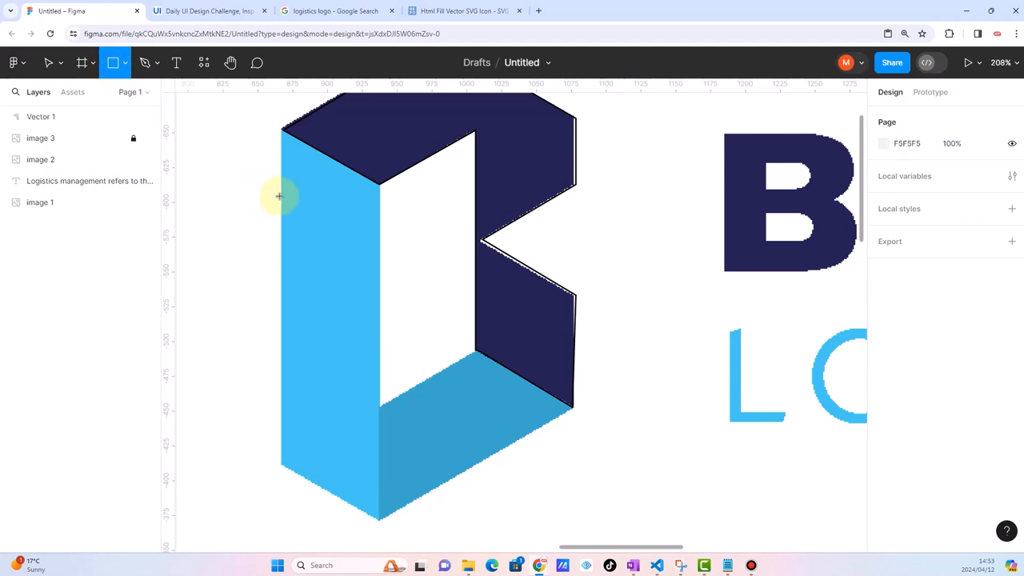
Draw a rectangle about 72 wide over the logo's light-blue vertical face and fit its two upper corners to the dark shape's slanted edge
left_click_drag(280, 196, 380, 377)
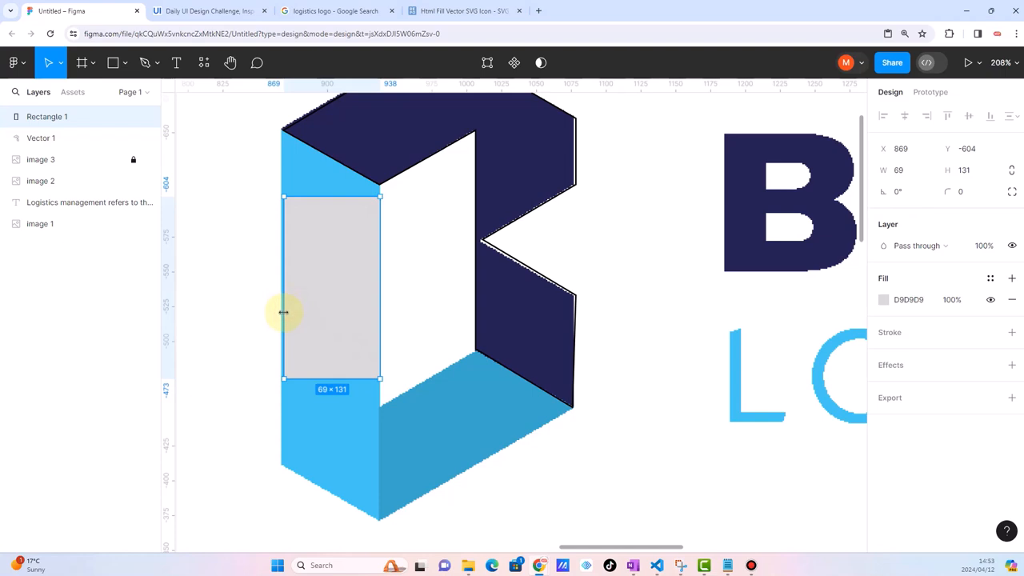
left_click_drag(280, 324, 279, 328)
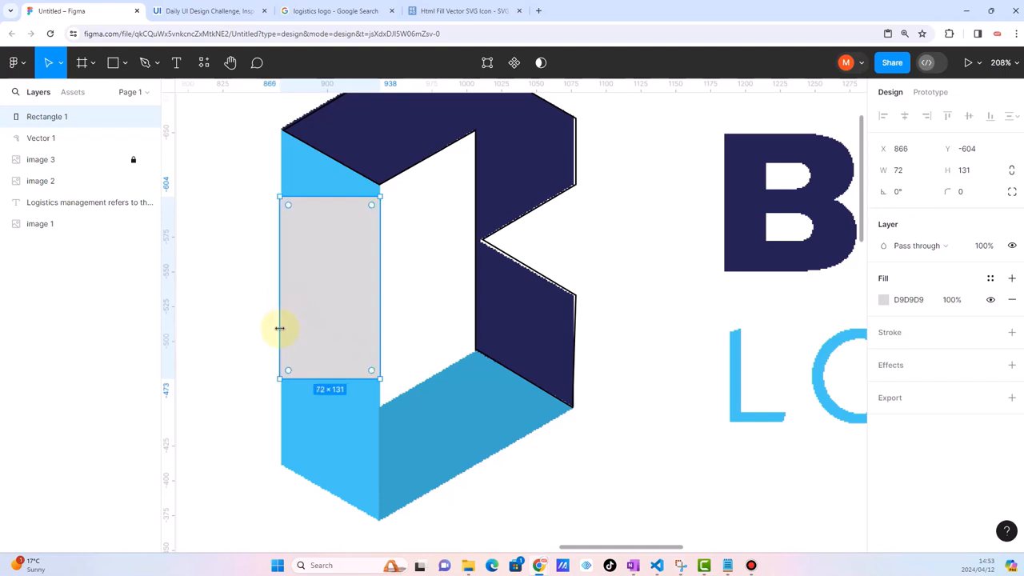
double_click(282, 320)
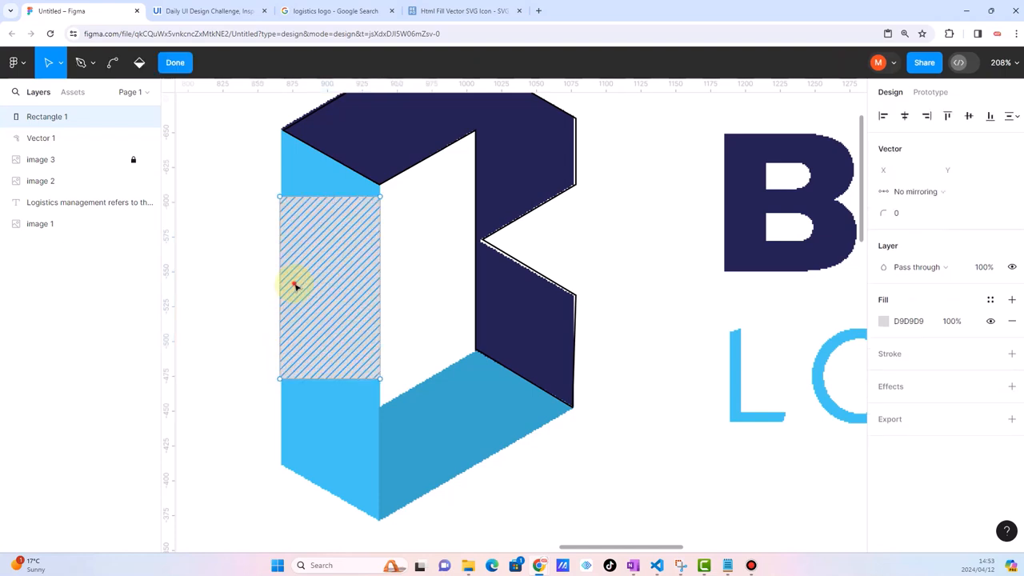
left_click(278, 198)
left_click_drag(280, 200, 279, 134)
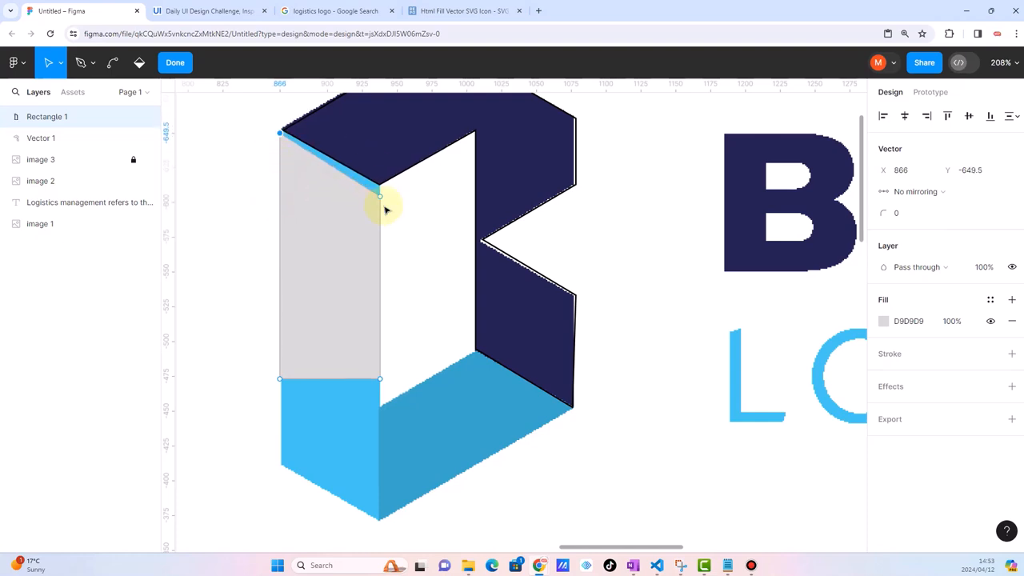
left_click_drag(382, 199, 382, 185)
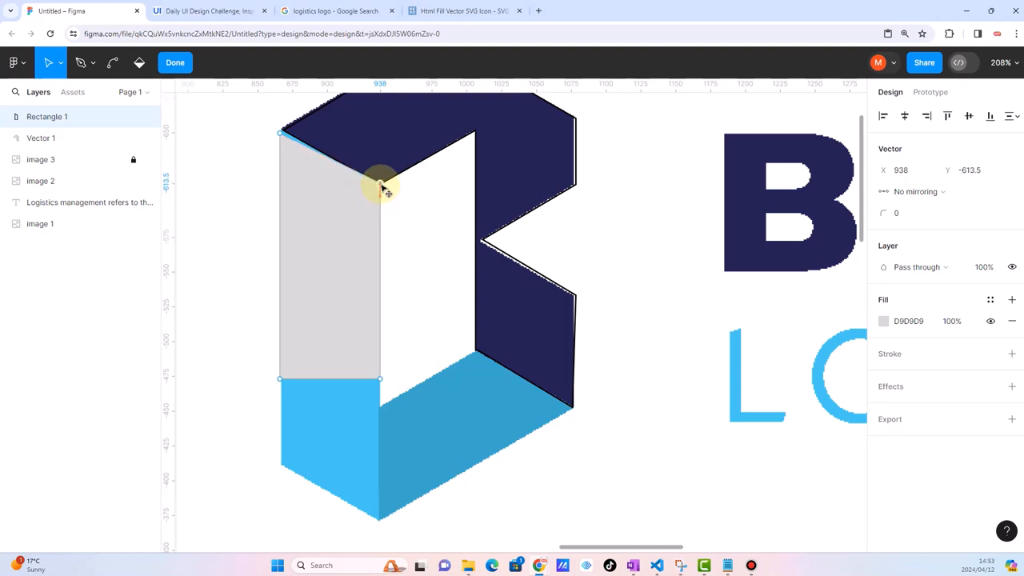
left_click(280, 134)
left_click_drag(280, 134, 280, 128)
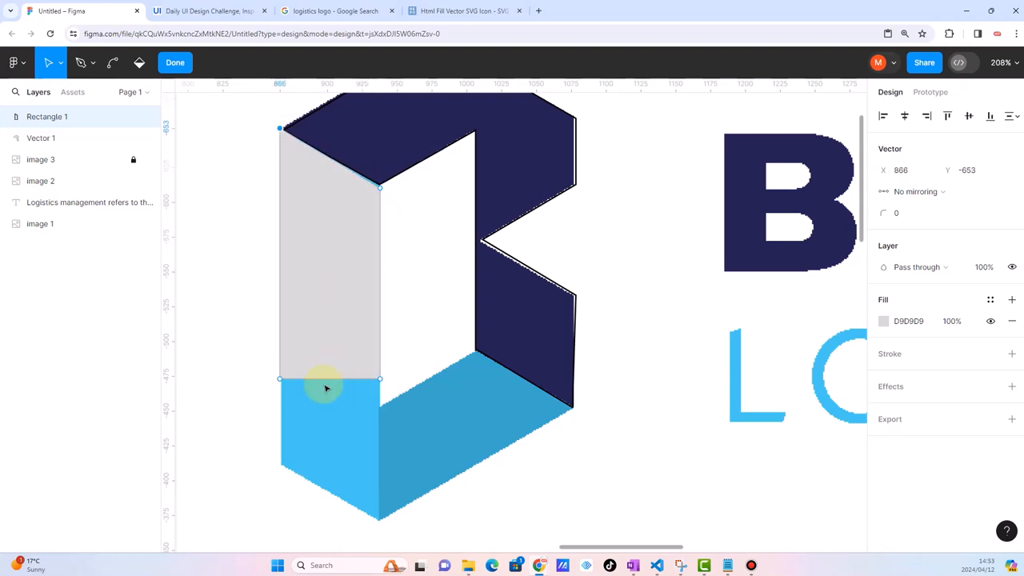
Fit the rectangle's two lower corners to the bottom corners of the light-blue vertical face and finish the shape editing
mouse_move(280, 379)
left_mouse_down()
mouse_move(289, 473)
mouse_move(283, 463)
left_mouse_up()
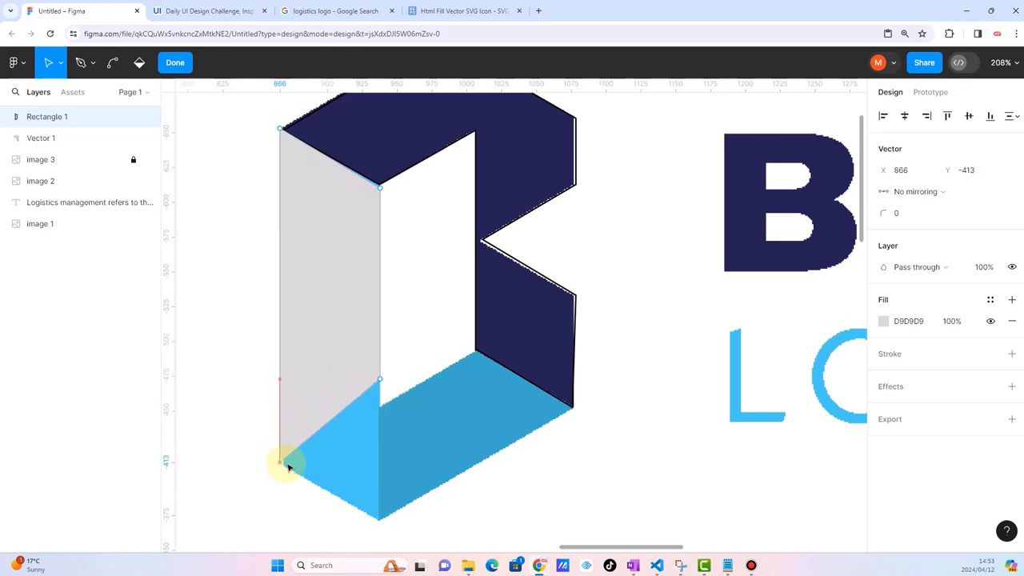
left_click(381, 383)
left_click_drag(380, 383, 391, 527)
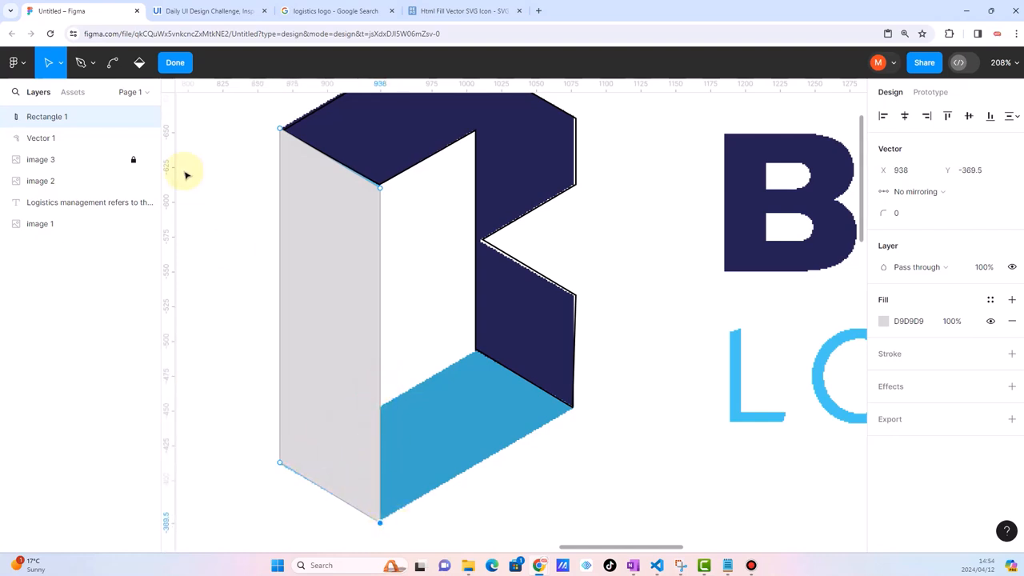
key("Escape")
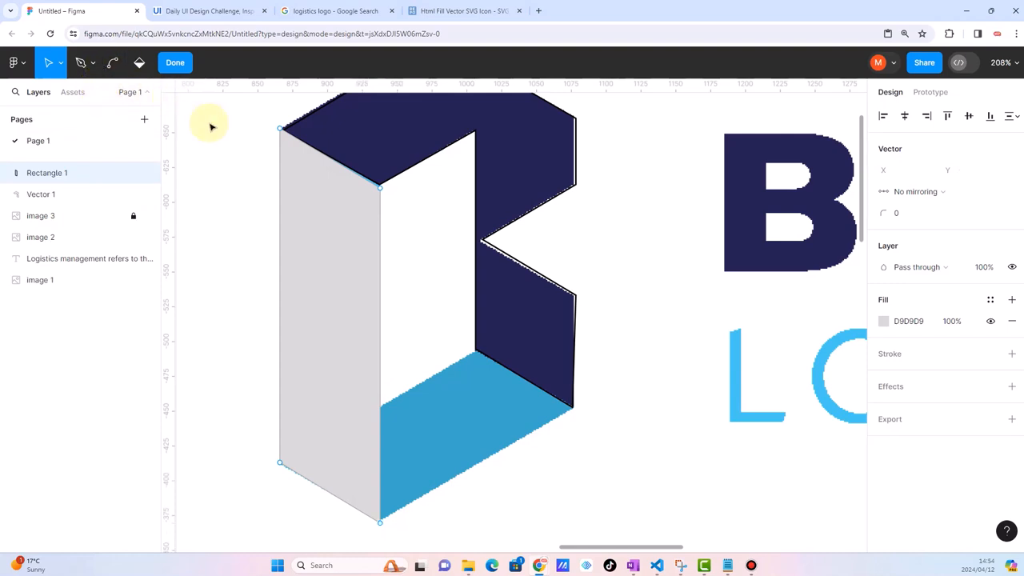
left_click(210, 124)
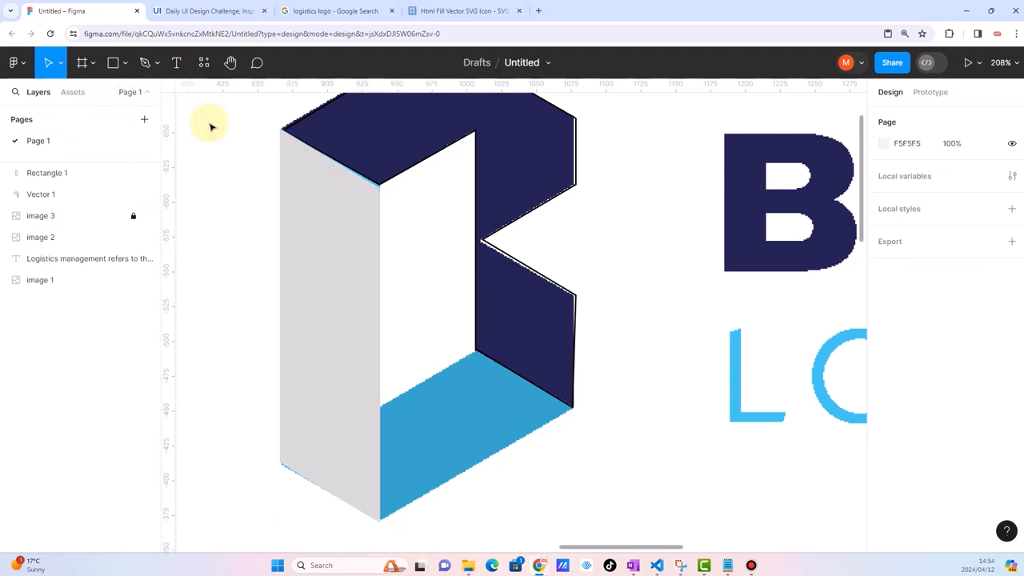
Draw a second rectangle about 144 × 70 over the logo's medium-blue bottom face, rotated about 34° to follow its slant
left_click(113, 63)
left_click_drag(367, 394, 568, 478)
left_click_drag(560, 388, 523, 347)
left_click_drag(498, 423, 478, 418)
left_click_drag(438, 383, 427, 370)
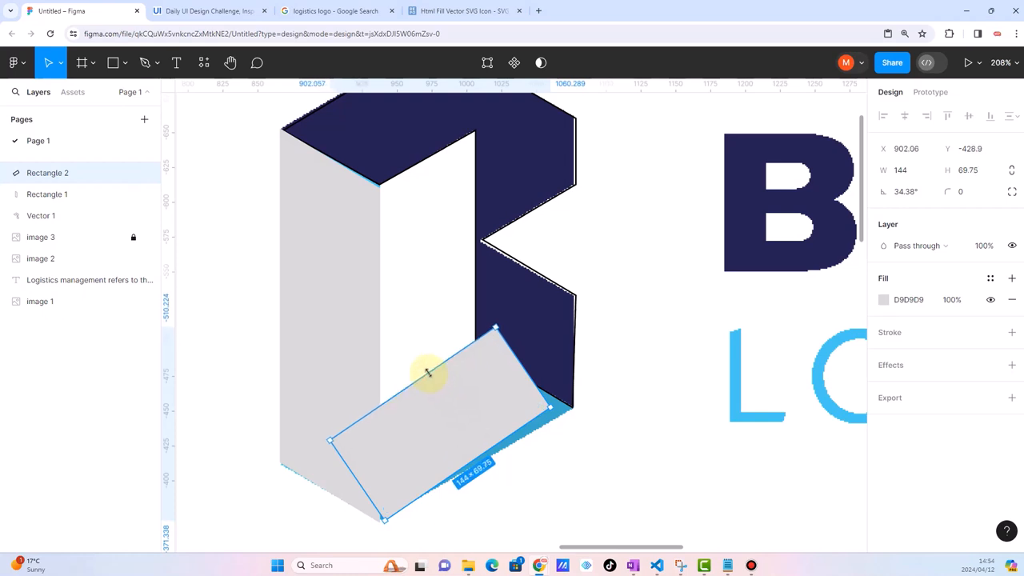
Reshape the rotated rectangle by fitting its two outer corners to the medium-blue face where it meets the dark shape
double_click(515, 412)
left_click_drag(551, 409, 573, 407)
left_click_drag(496, 328, 474, 346)
scroll(359, 378, "down", 5)
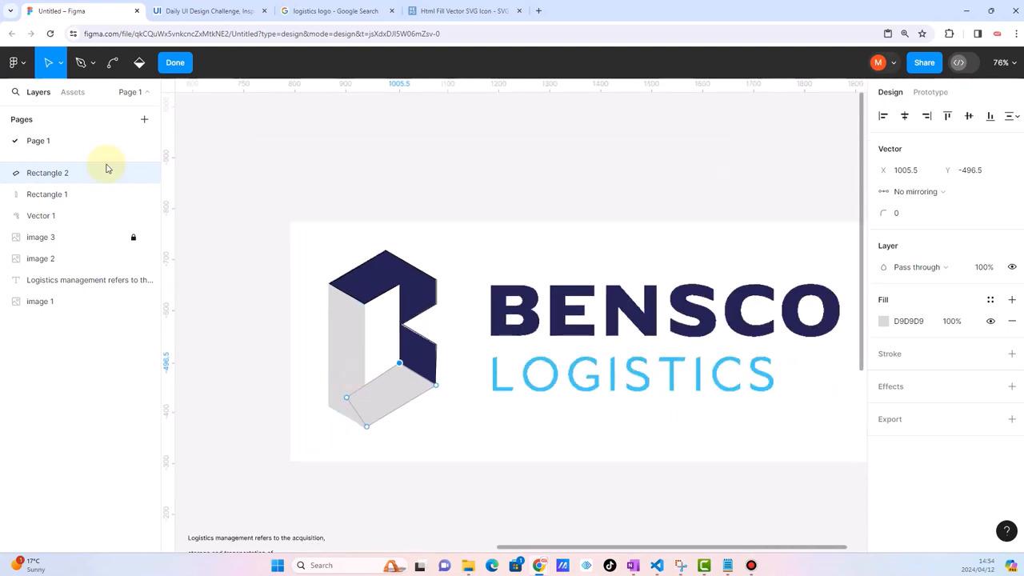
left_click(342, 192)
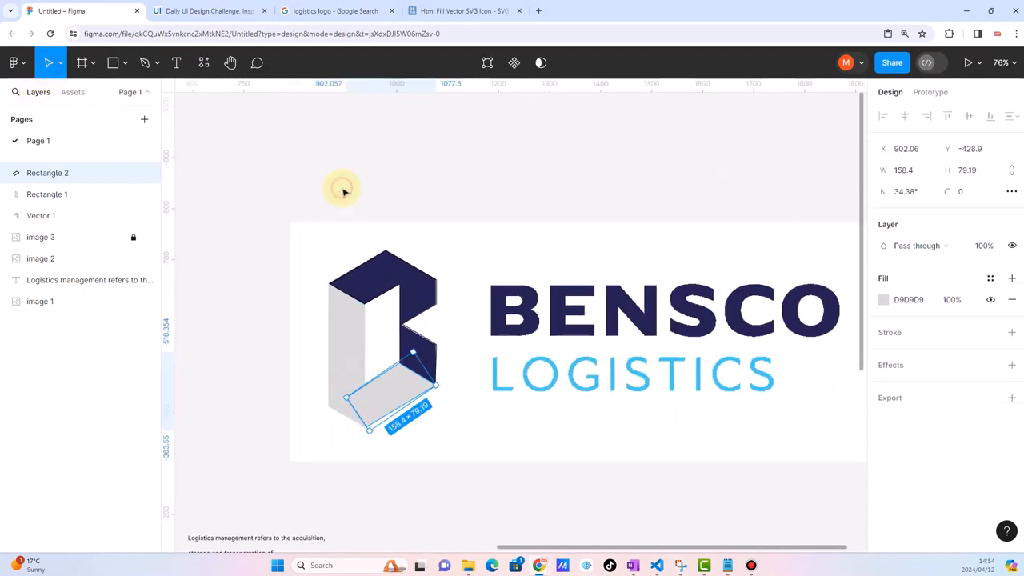
left_click(343, 192)
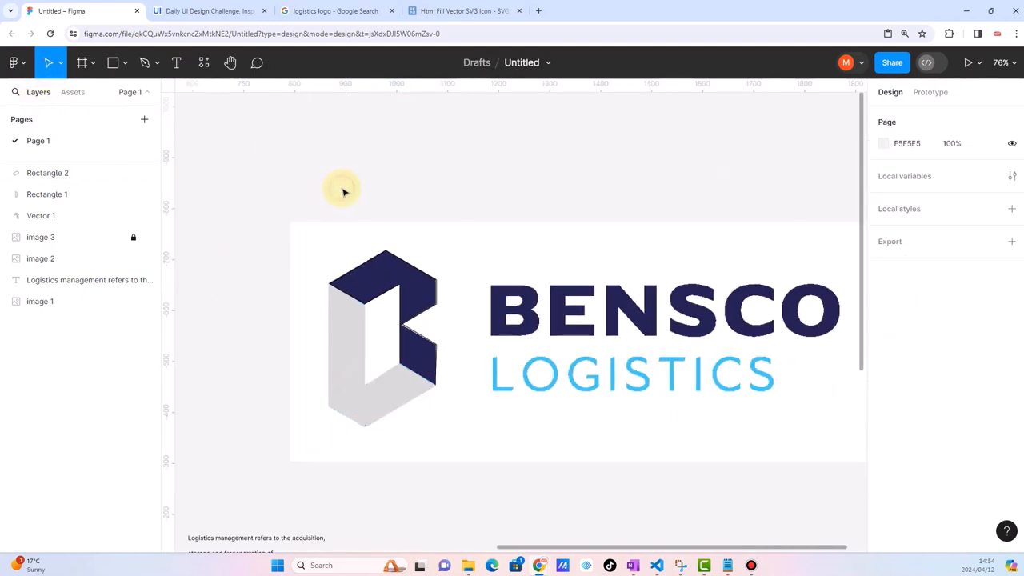
Move the three traced logo shapes together off the reference image onto the empty canvas beside it
left_click_drag(307, 179, 405, 412)
left_click_drag(350, 346, 309, 217)
left_click(458, 227)
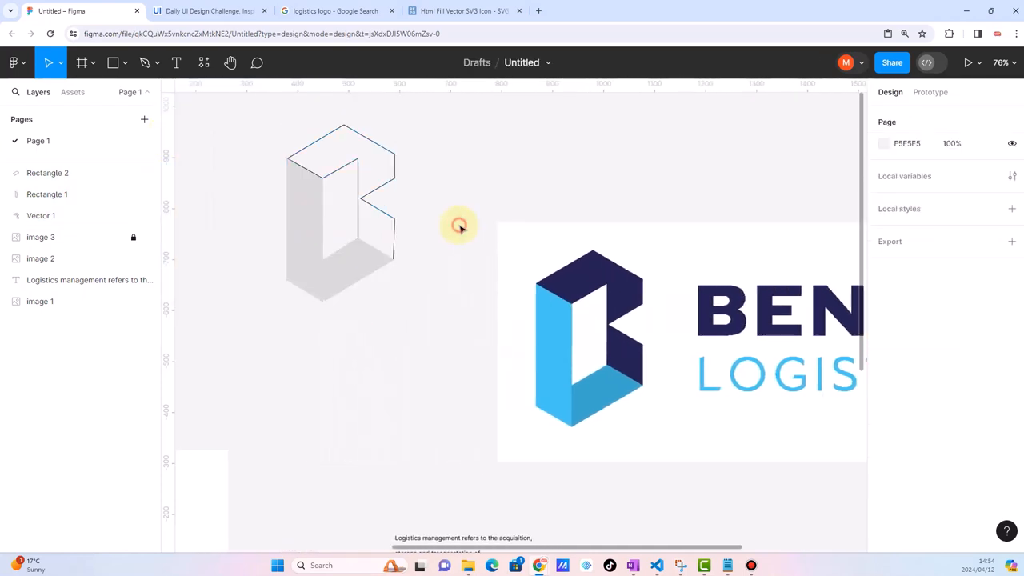
Remove the traced outline's black stroke and give it a solid fill of 242155, sampled from the reference logo's dark area
left_click(358, 166)
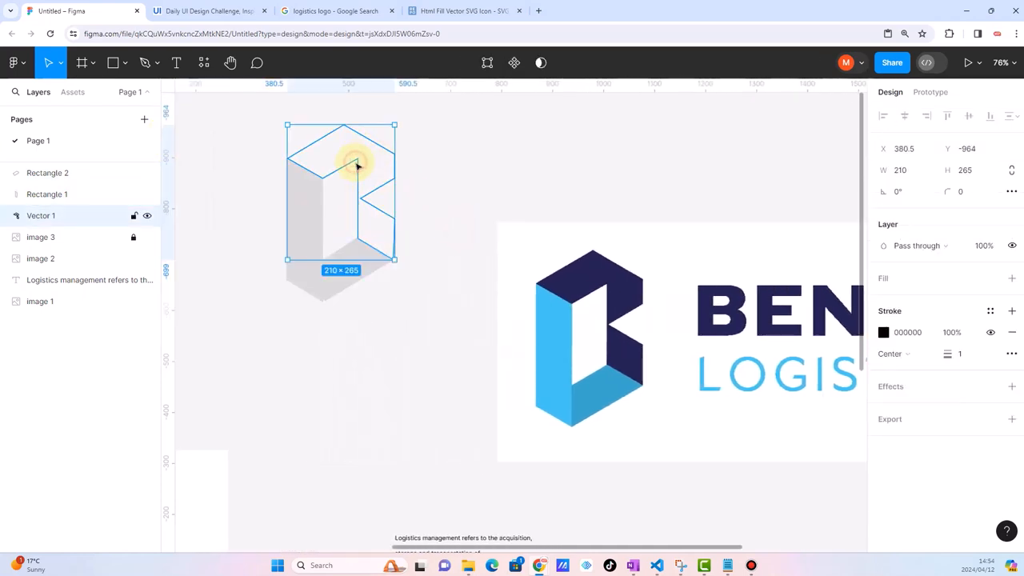
left_click(1011, 333)
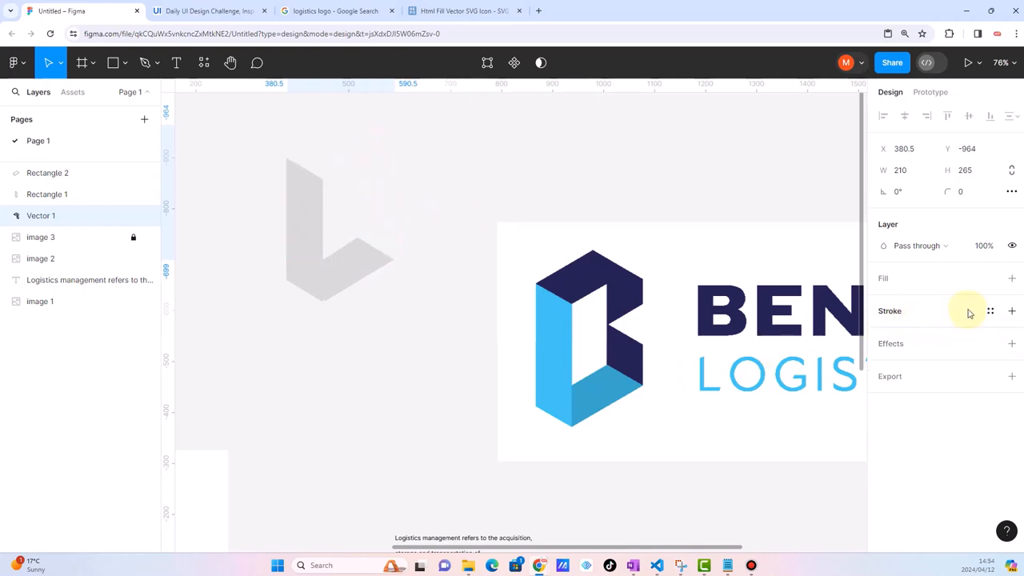
left_click(1010, 279)
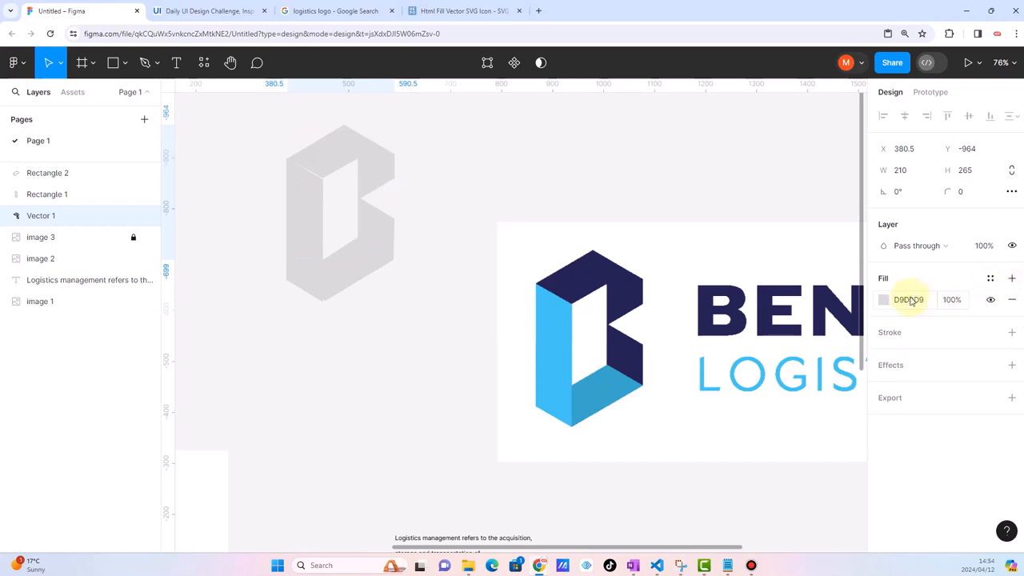
left_click(883, 300)
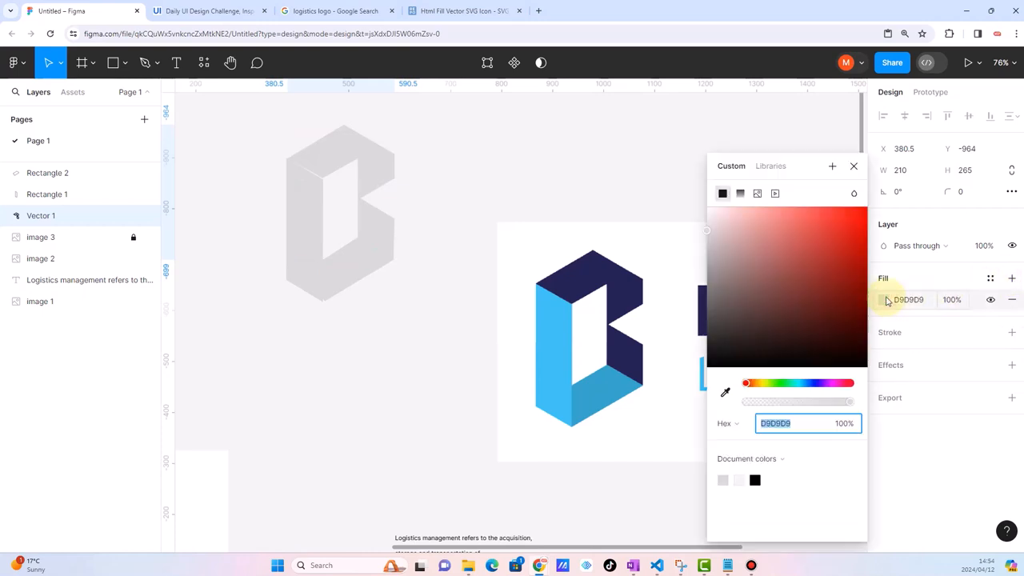
left_click(725, 390)
left_click(577, 277)
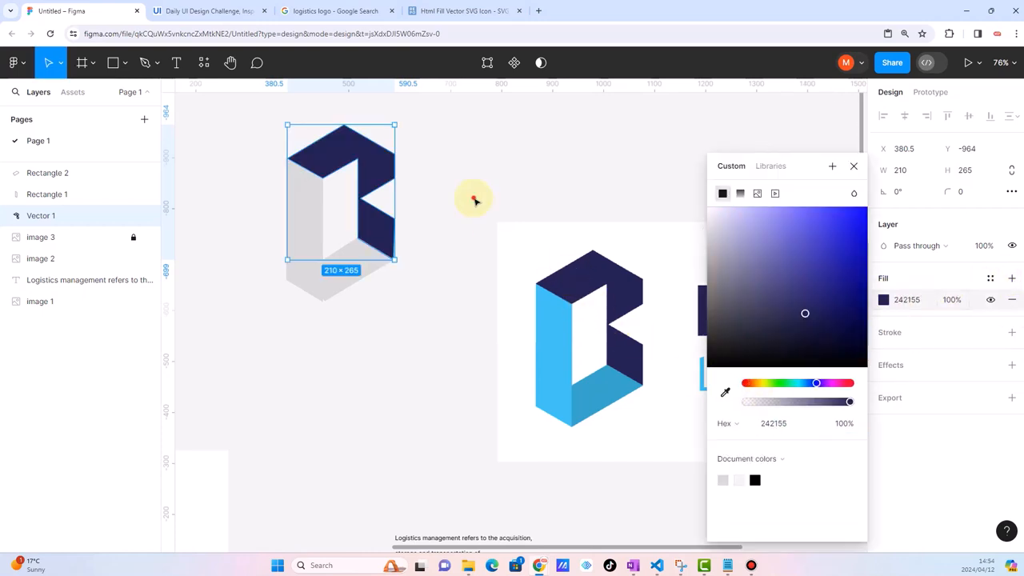
left_click(475, 201)
Fill the vertical face with the light blue 44C7F1 sampled from the reference logo
left_click(320, 225)
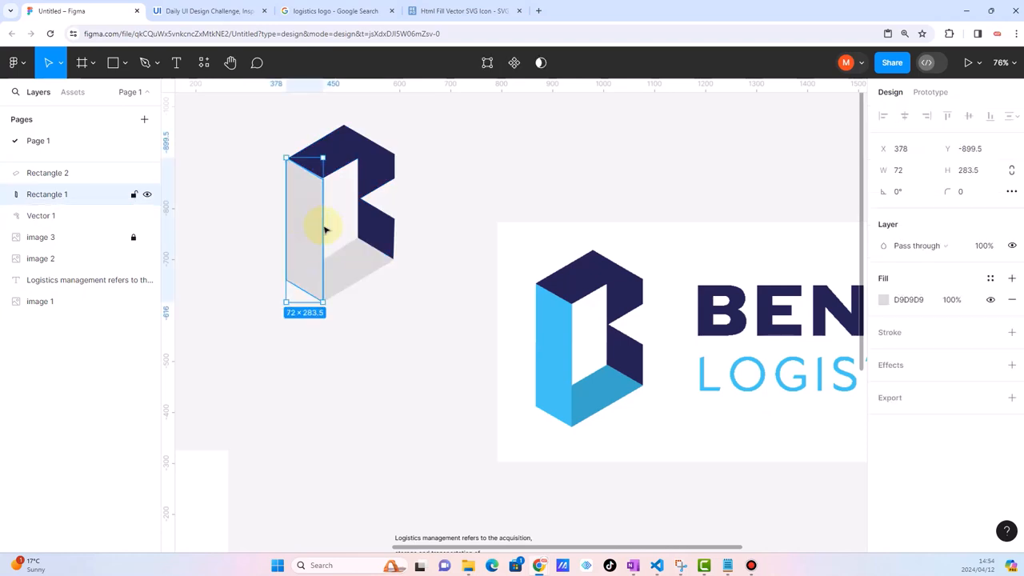
left_click(883, 300)
left_click(725, 391)
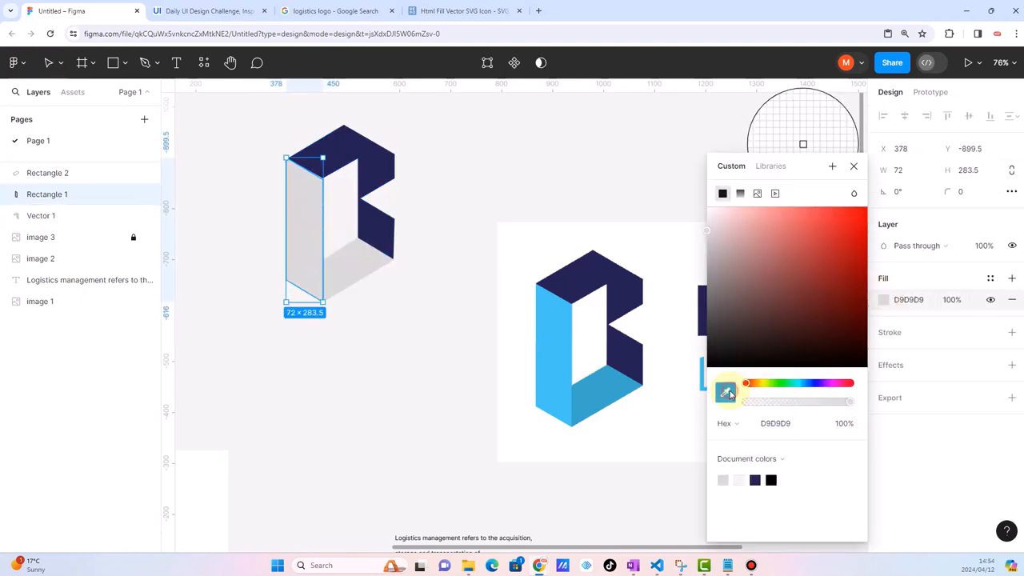
left_click(560, 347)
left_click(400, 290)
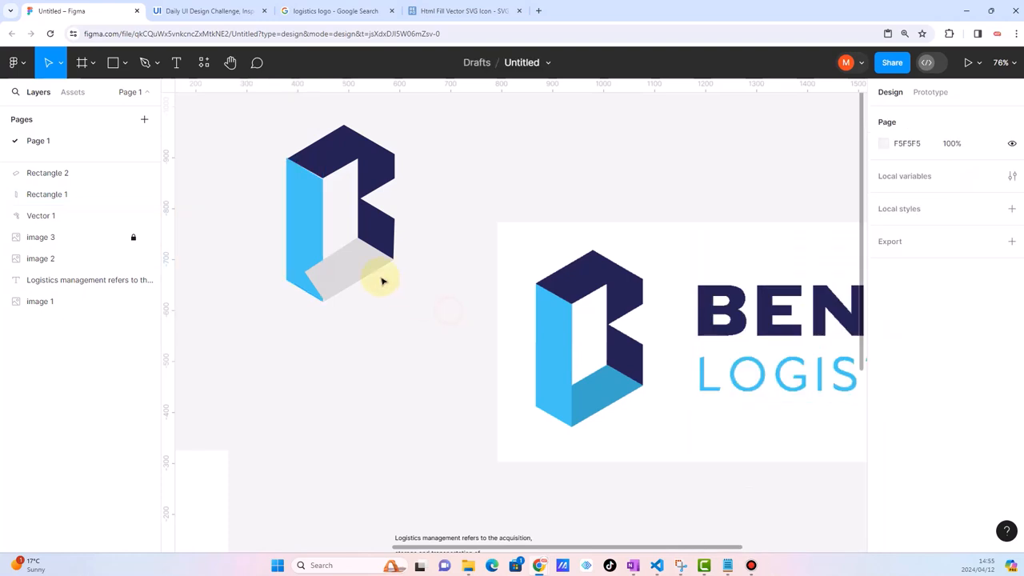
Fill the slanted bottom face with the medium blue 3AA8CA sampled from the reference logo
left_click(360, 266)
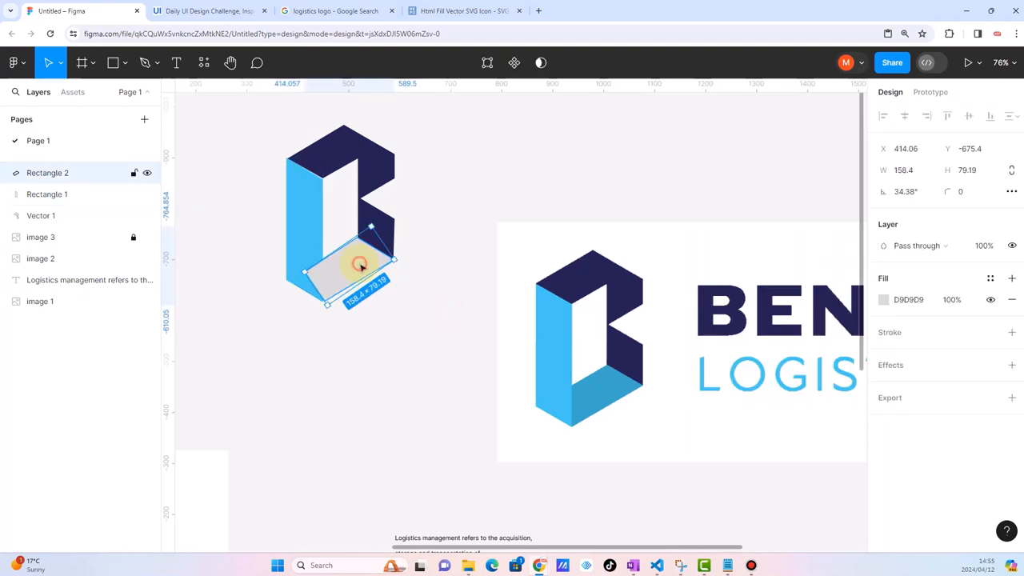
left_click(884, 300)
left_click(724, 391)
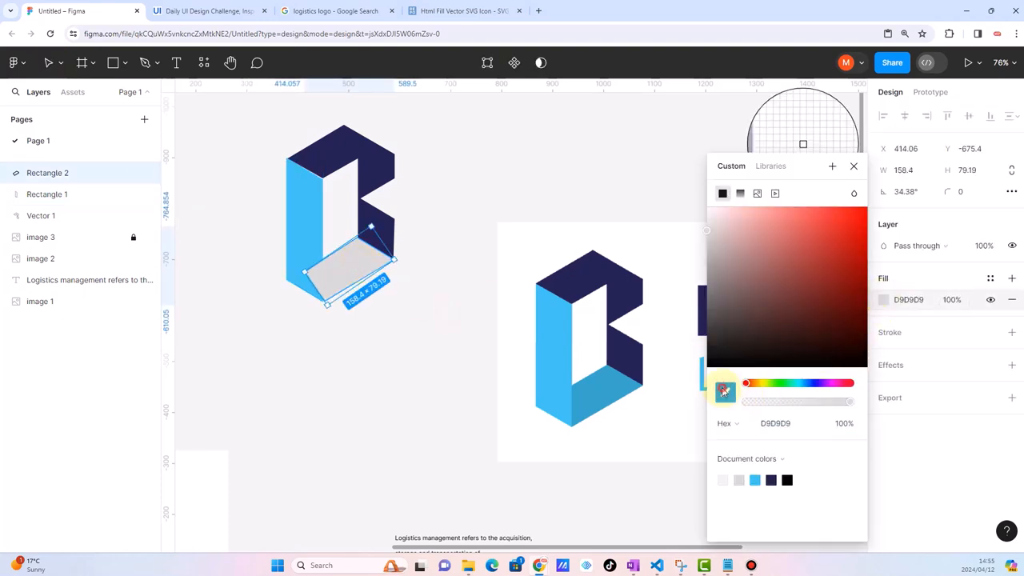
left_click(614, 387)
left_click(471, 363)
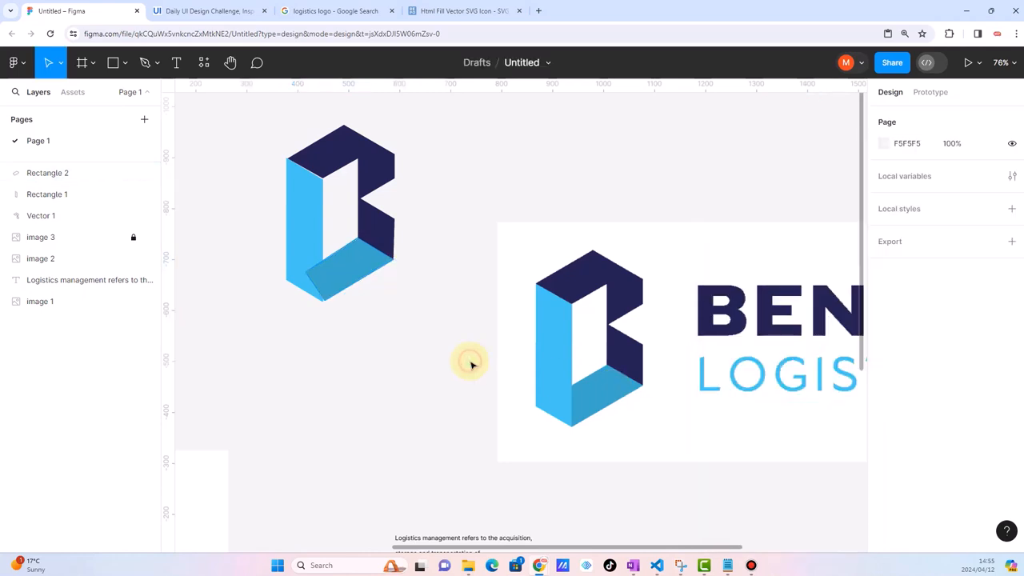
Send the medium-blue bottom face behind the other logo shapes
left_click(355, 274)
right_click(352, 274)
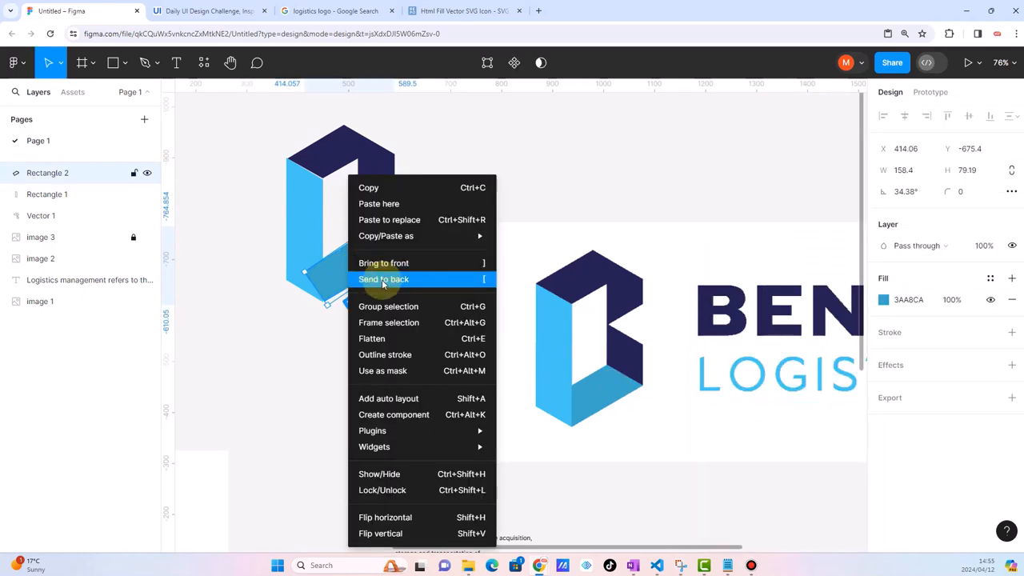
left_click(384, 280)
left_click(376, 315)
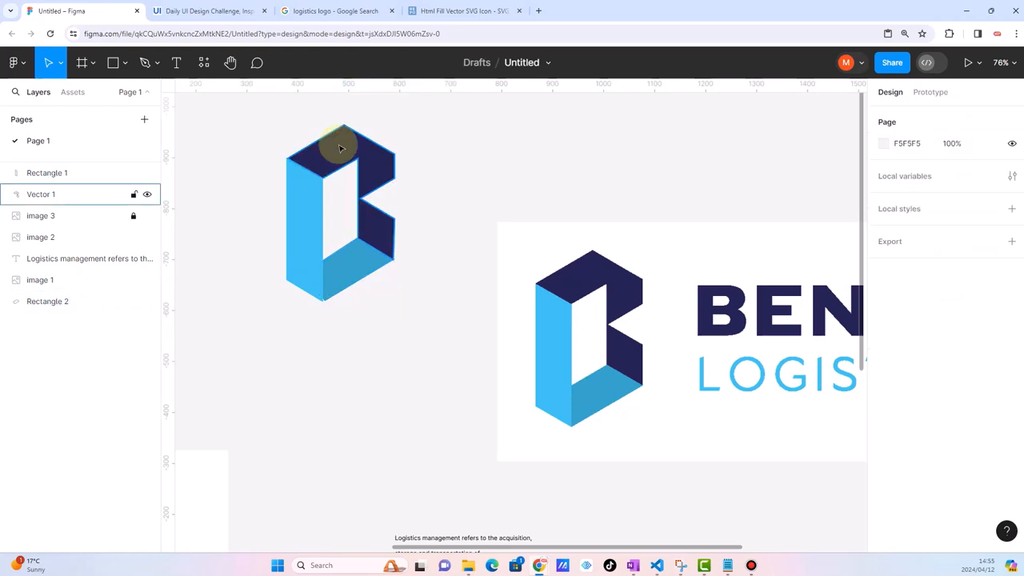
Move the light-blue face's upper outer corner onto the dark shape's outer corner at X 380.5, Y -898
scroll(318, 183, "up", 10)
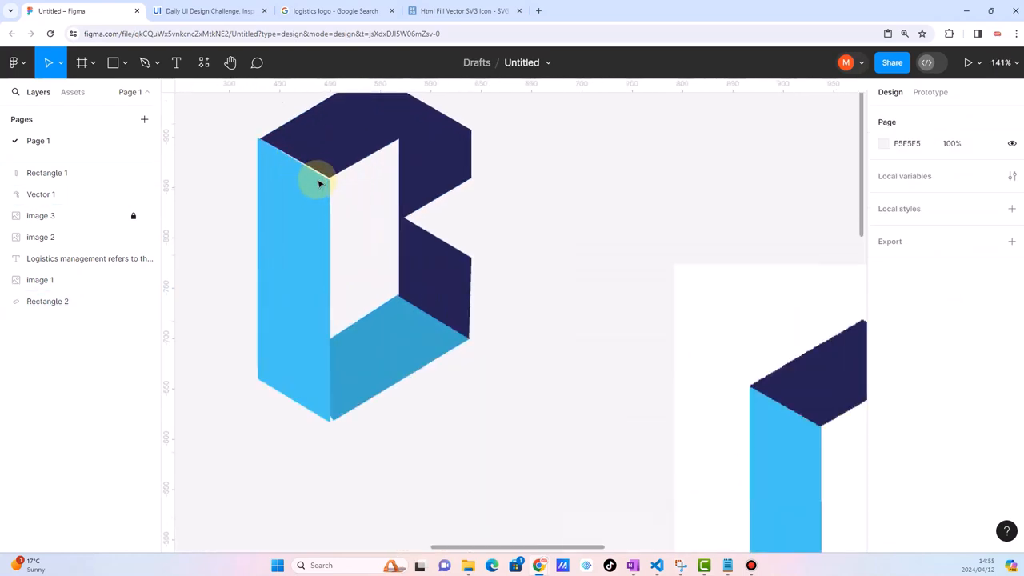
scroll(276, 166, "up", 12)
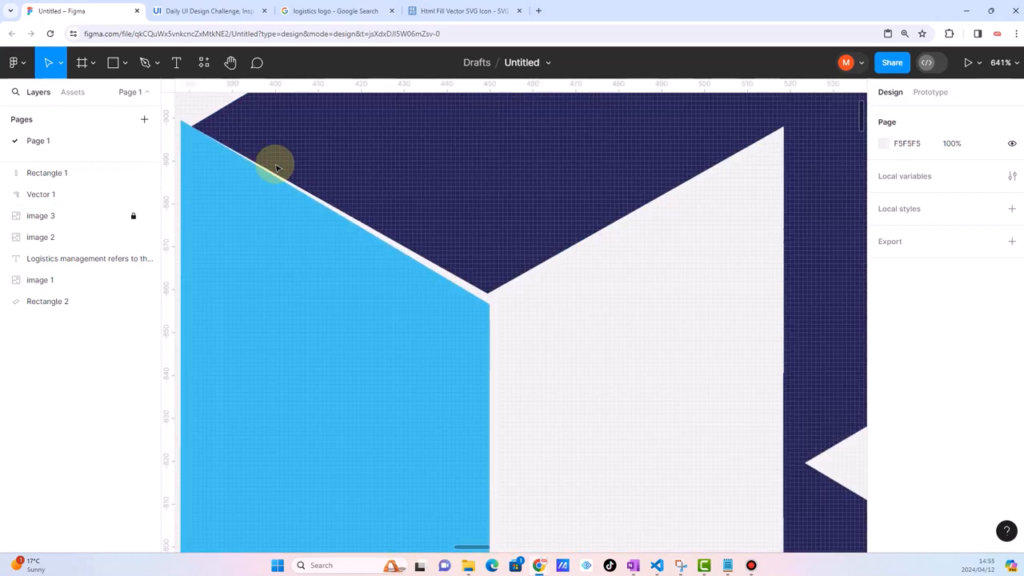
scroll(256, 200, "left", 3)
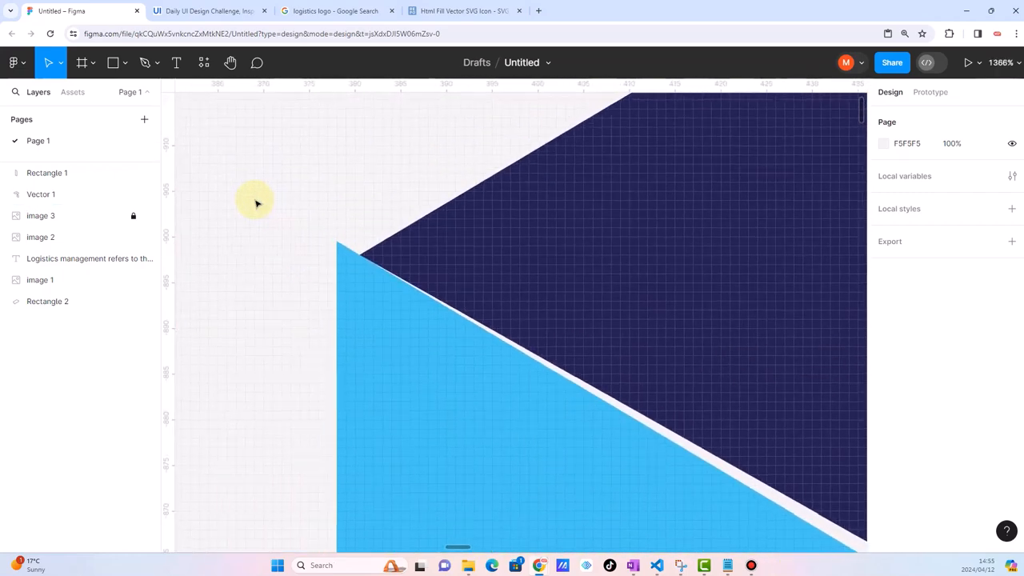
scroll(406, 272, "up", 6)
scroll(407, 274, "left", 3)
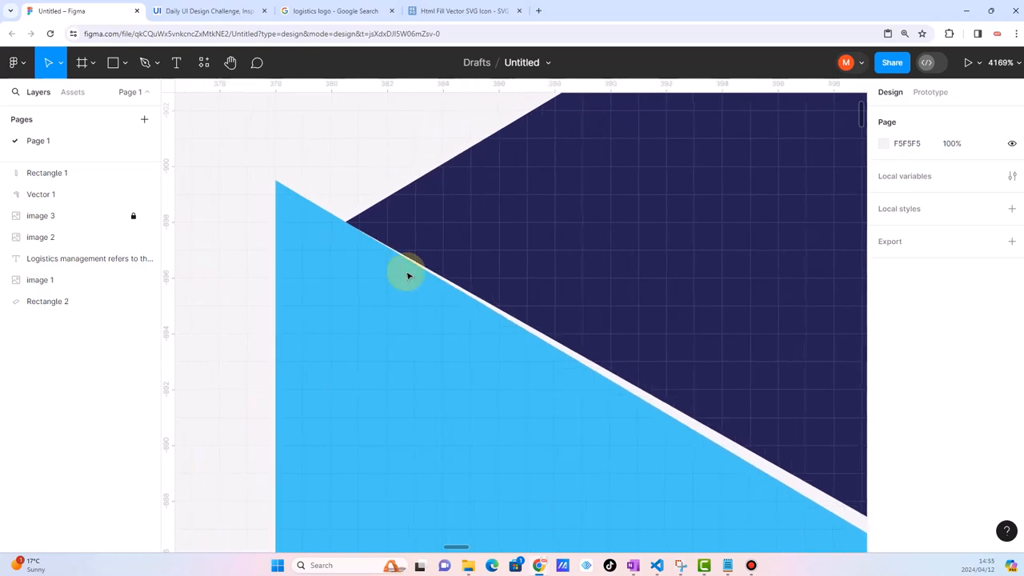
double_click(348, 247)
left_click_drag(276, 183, 351, 224)
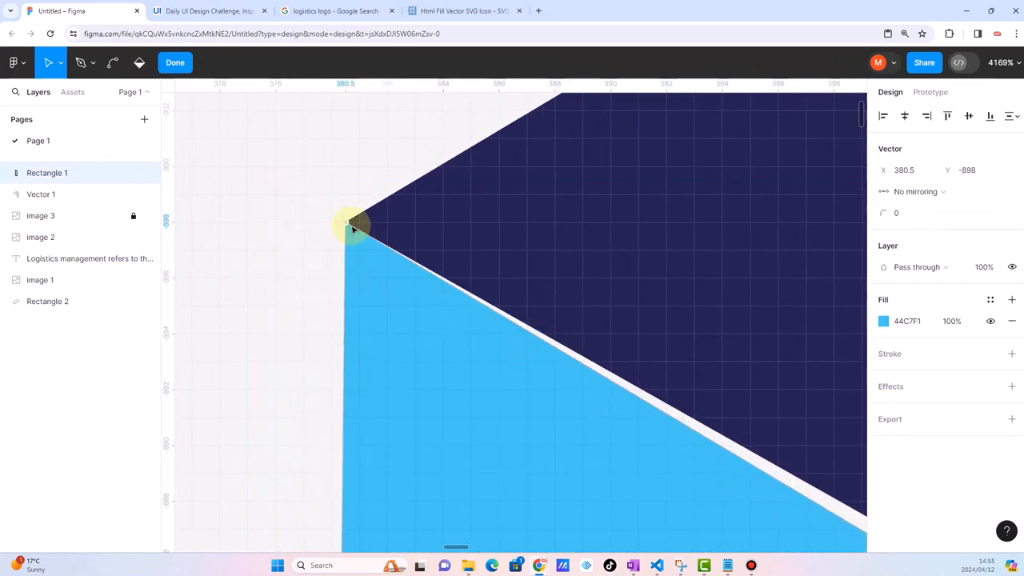
Move the light-blue face's upper inner corner onto the dark shape's lower corner at X 449.5, Y -859
scroll(350, 225, "right", 5)
scroll(352, 228, "down", 3)
scroll(351, 230, "right", 10)
scroll(352, 230, "down", 3)
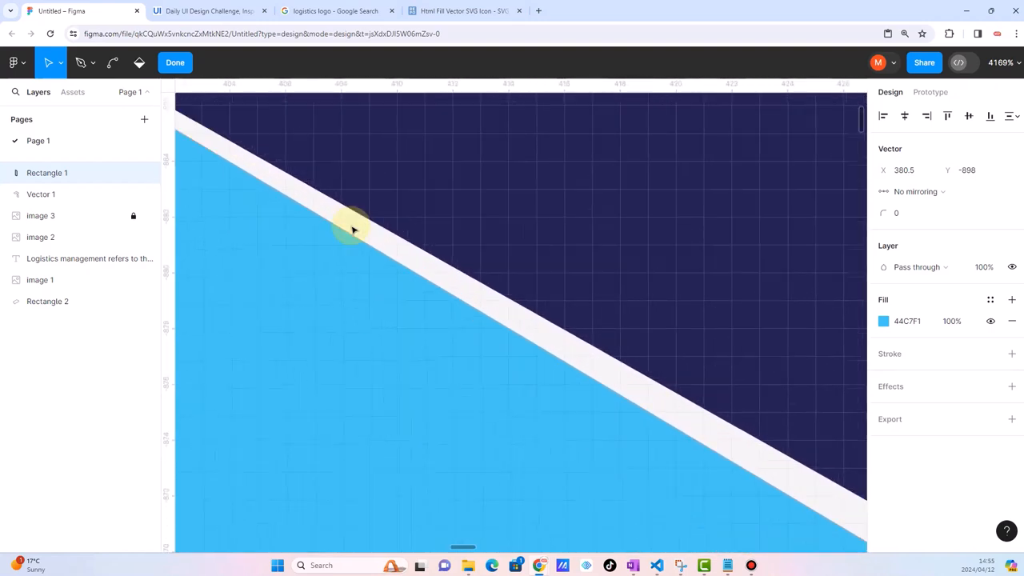
scroll(613, 389, "right", 5)
scroll(612, 389, "down", 3)
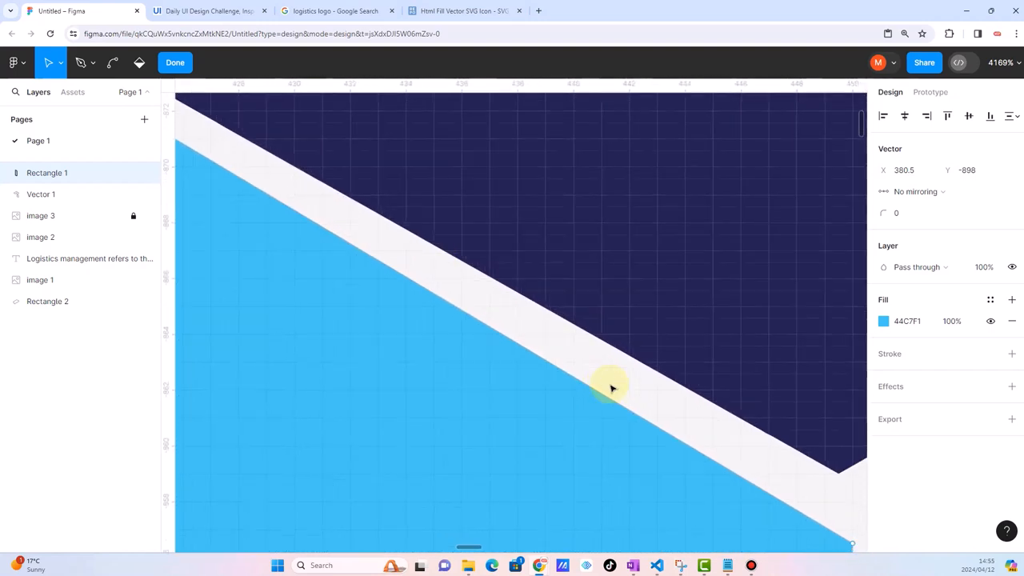
left_click_drag(599, 410, 583, 340)
Move the medium-blue bottom face's lowest corner onto the light-blue face's bottom corner at X 449.5, Y -616.5
scroll(583, 342, "down", 5)
scroll(583, 342, "right", 1)
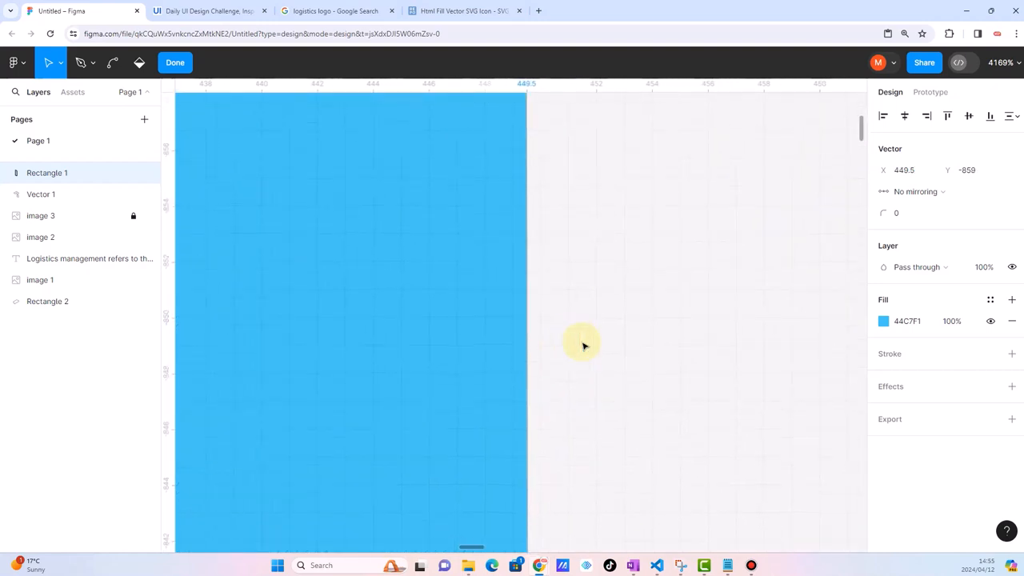
scroll(583, 345, "down", 15)
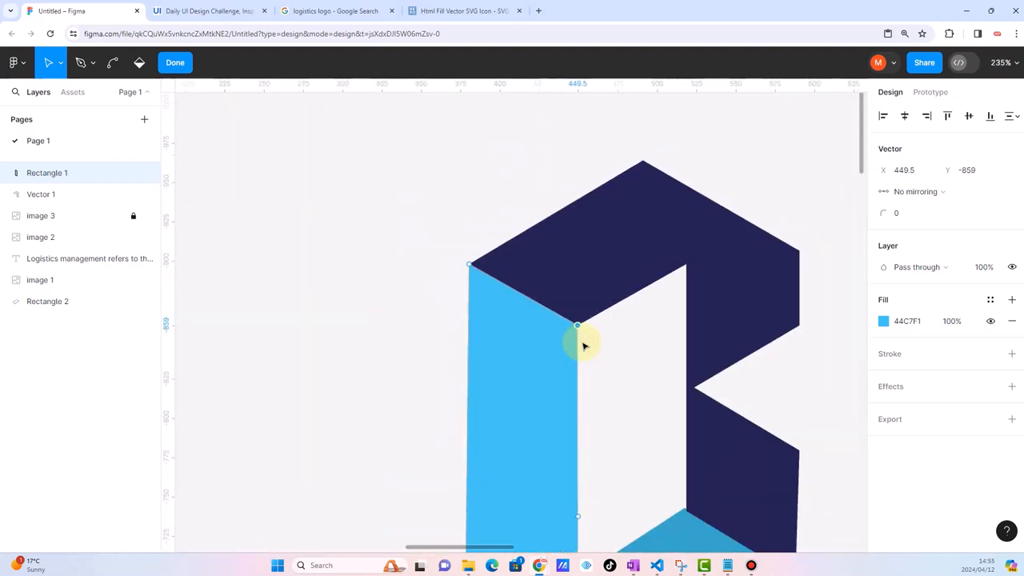
scroll(616, 476, "down", 2)
scroll(617, 476, "right", 2)
scroll(512, 445, "up", 5)
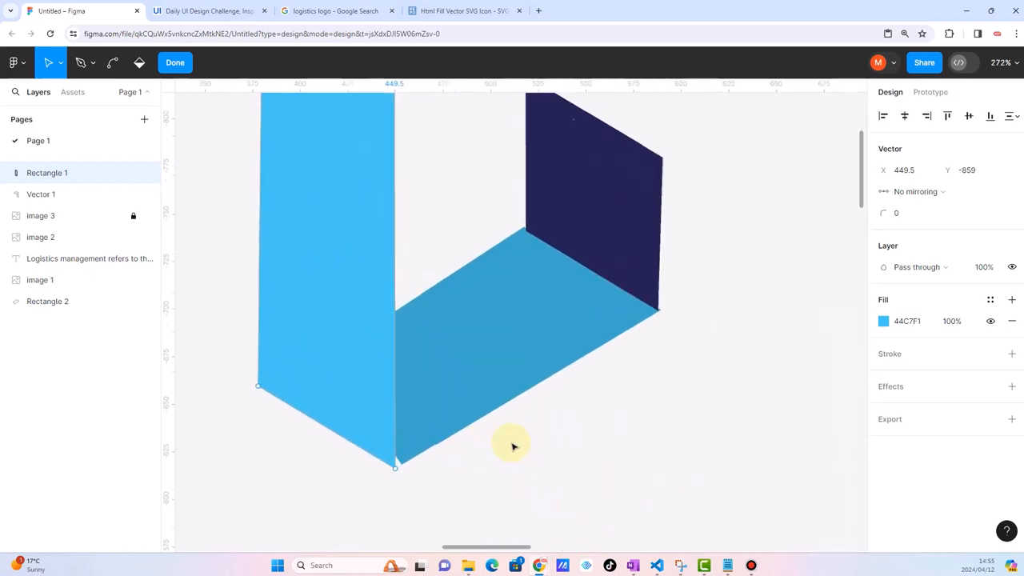
scroll(439, 429, "up", 4)
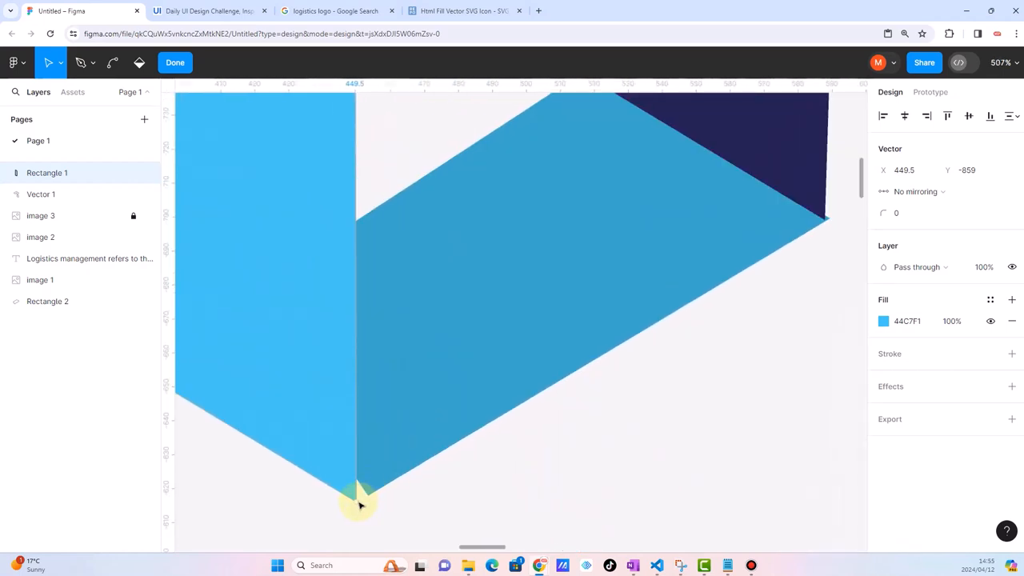
left_click(414, 453)
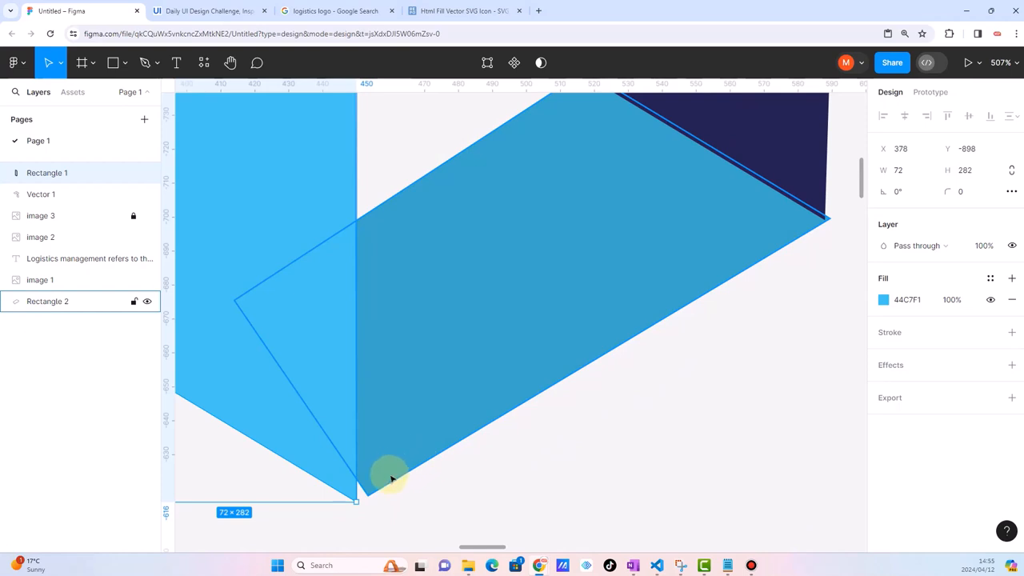
double_click(392, 477)
left_click(357, 494)
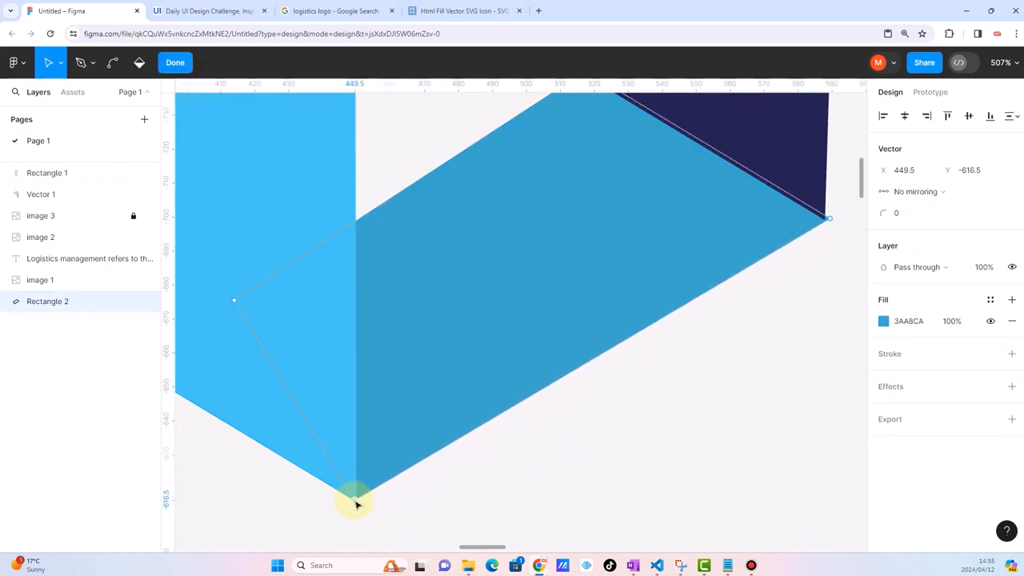
scroll(430, 450, "down", 5)
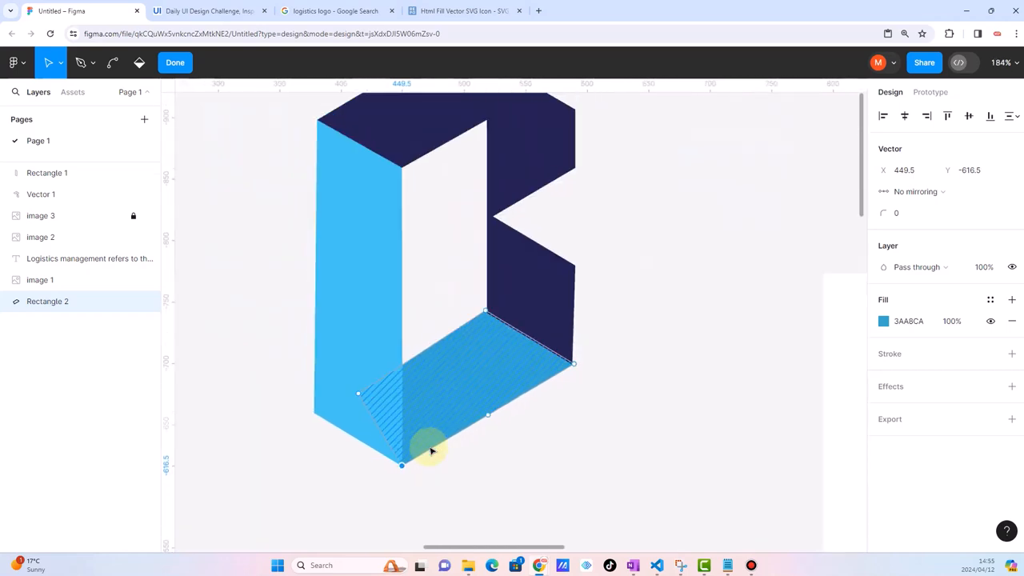
left_click(543, 461)
key("Escape")
Move the medium-blue face's corner hidden behind the light-blue face onto that face's outer lower corner at X 379, Y -660
scroll(389, 423, "up", 2)
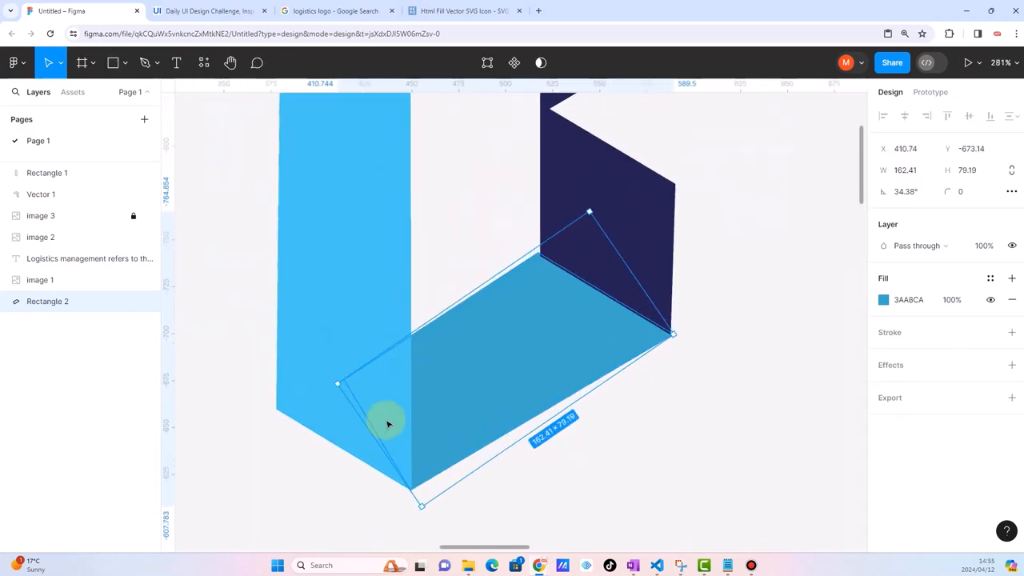
double_click(355, 389)
left_click(466, 353)
left_click(466, 352)
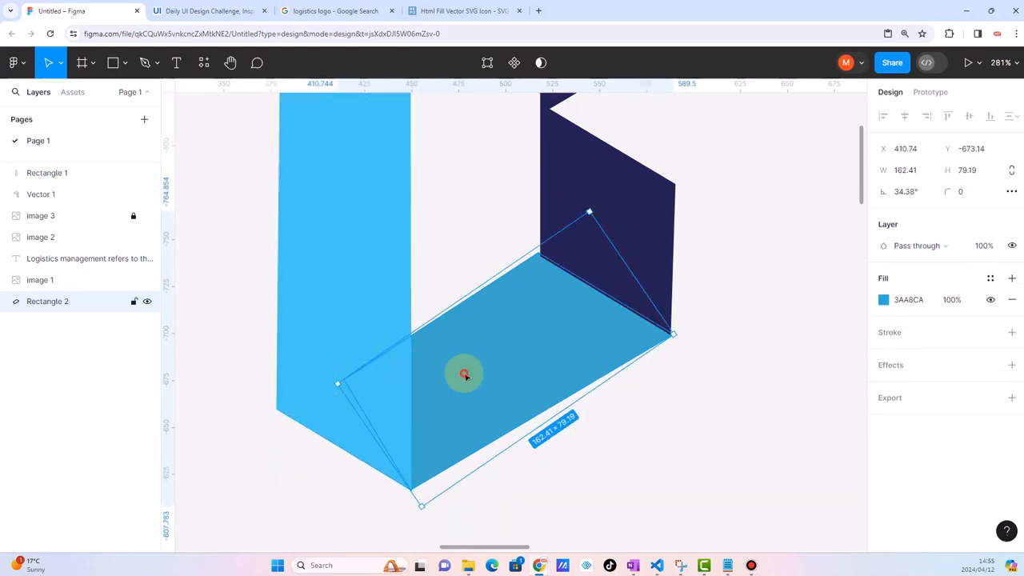
double_click(465, 374)
left_click_drag(344, 379, 279, 413)
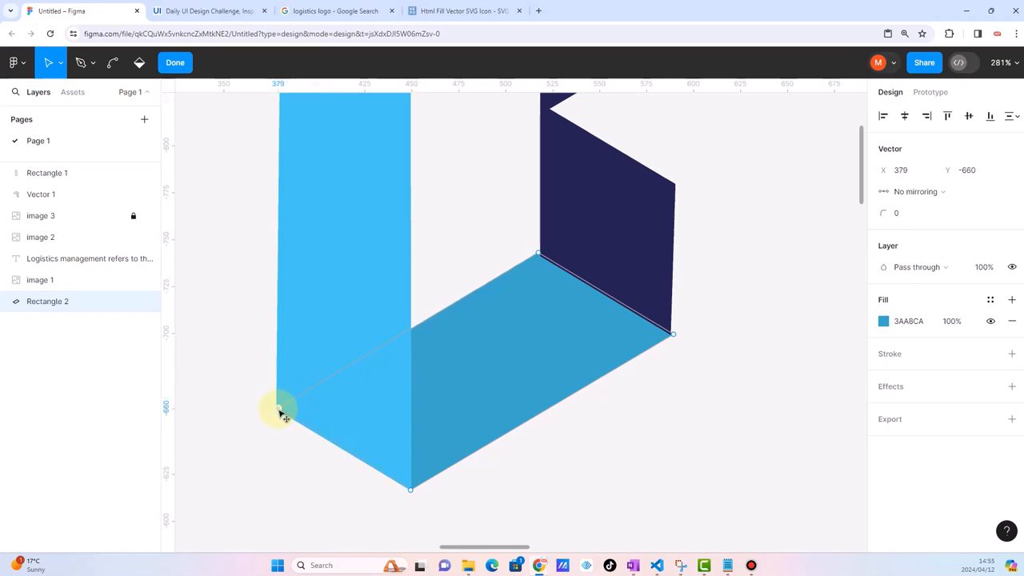
Align the medium-blue face's two remaining corners with the dark shape's lower edge at X 518.5, Y -741.5 and X 588, Y -699.5
scroll(651, 317, "up", 10)
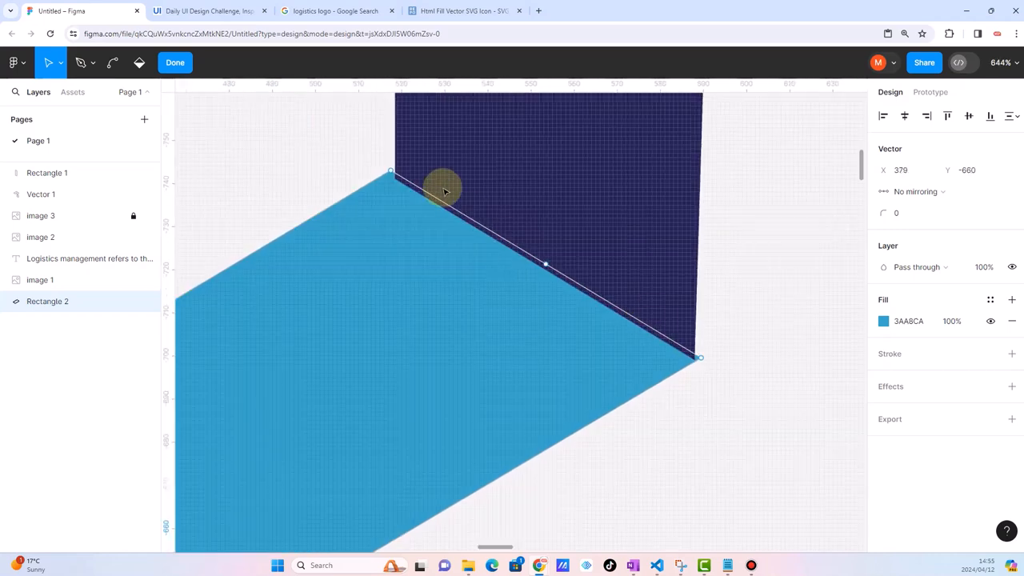
scroll(445, 190, "down", 1)
left_click_drag(318, 148, 330, 165)
scroll(330, 166, "right", 4)
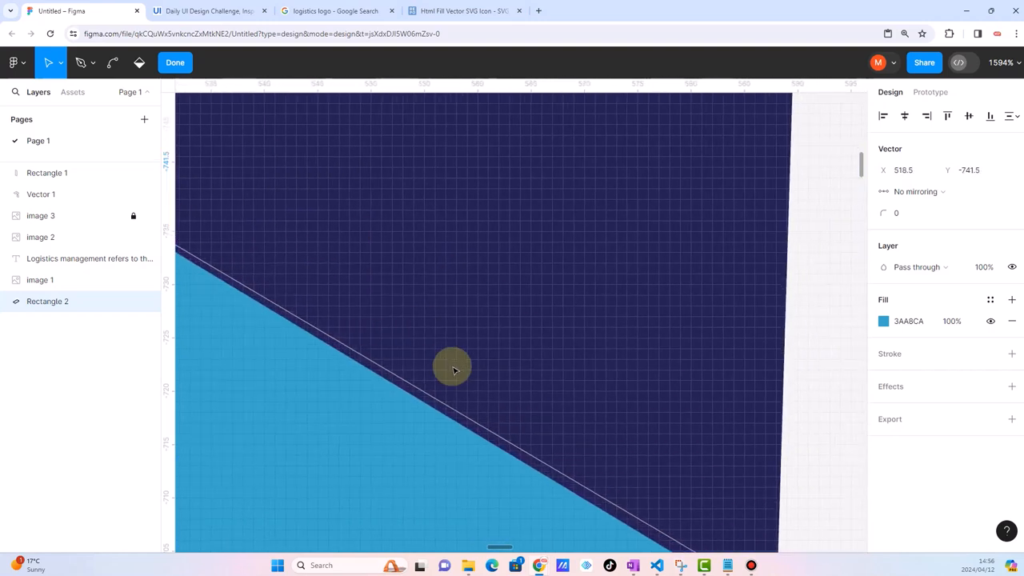
scroll(453, 370, "down", 3)
mouse_move(752, 380)
left_mouse_down()
mouse_move(736, 394)
mouse_move(743, 384)
left_mouse_up()
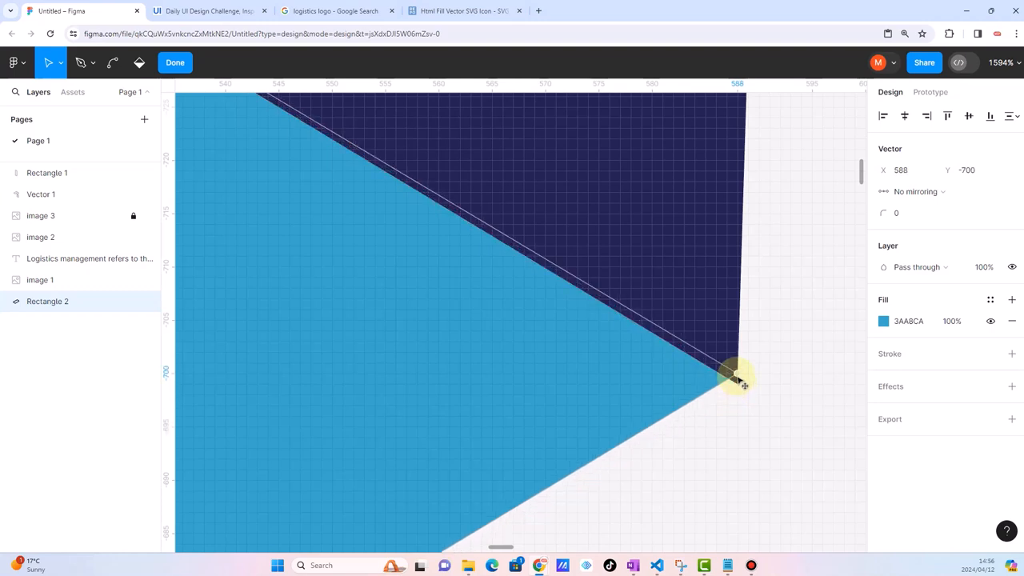
scroll(737, 382, "down", 15)
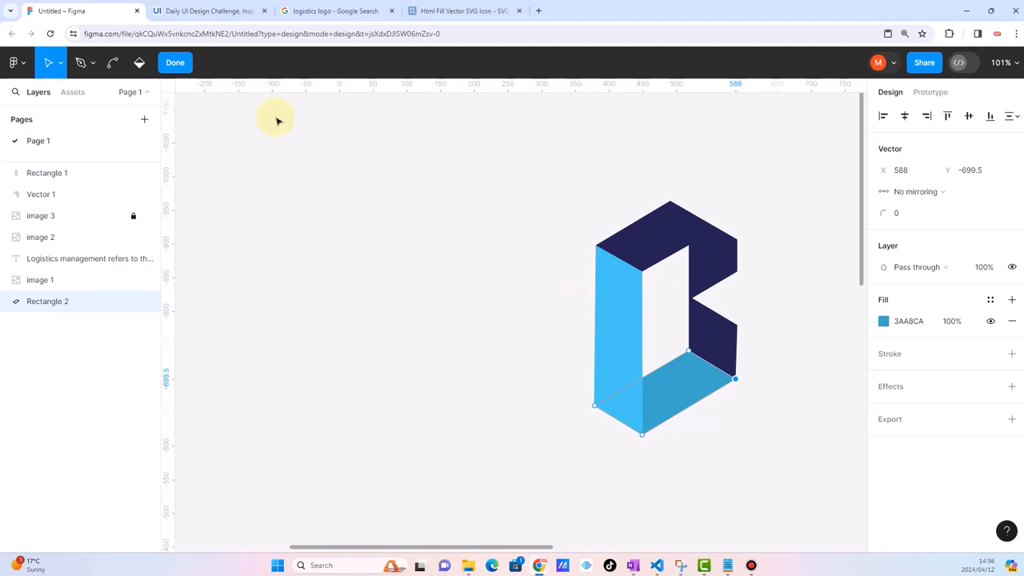
key("Escape")
Group the dark, light-blue and medium-blue shapes of the recreated logo symbol
scroll(442, 290, "right", 2)
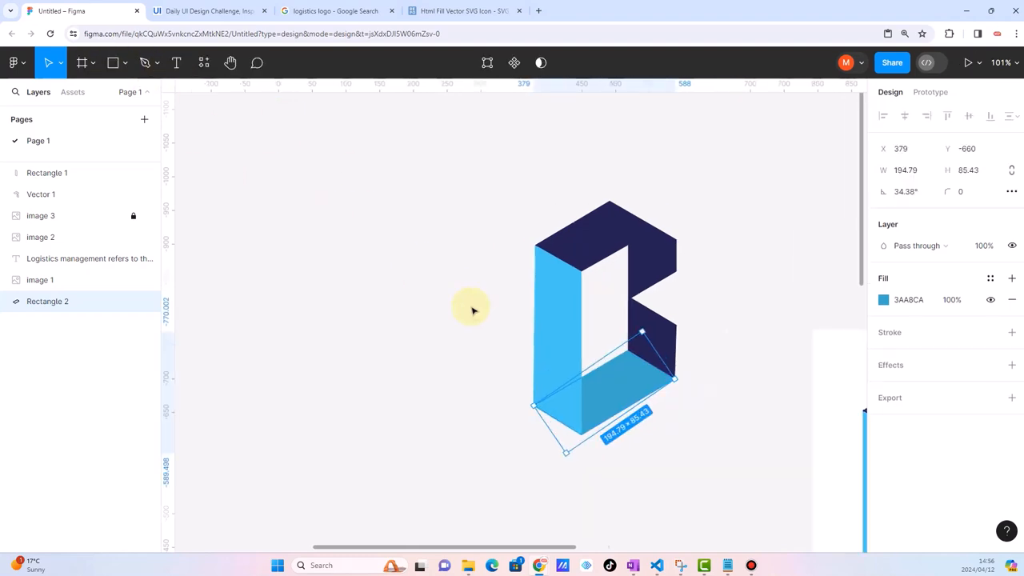
scroll(480, 308, "right", 4)
left_click(603, 299)
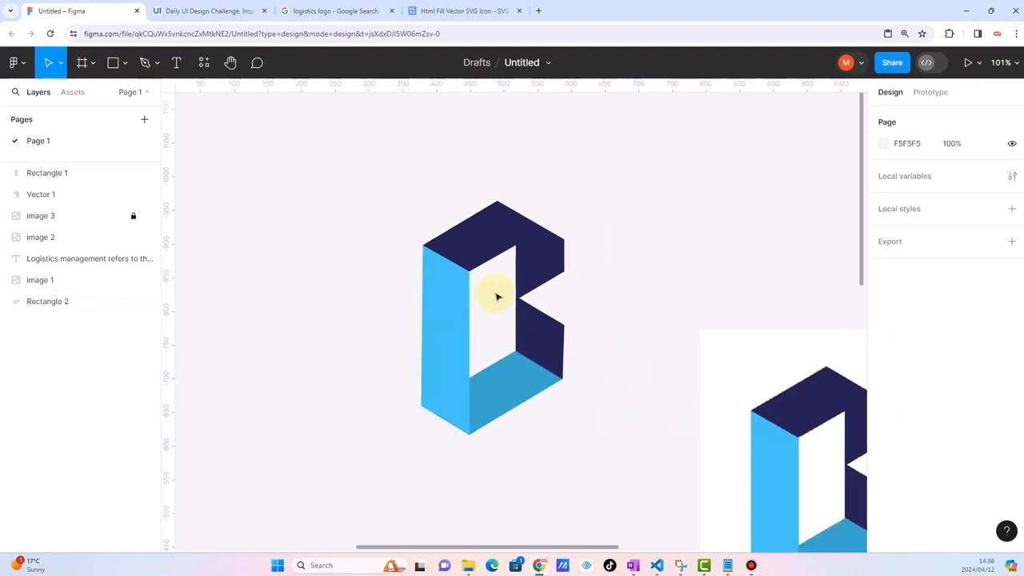
scroll(497, 296, "down", 5)
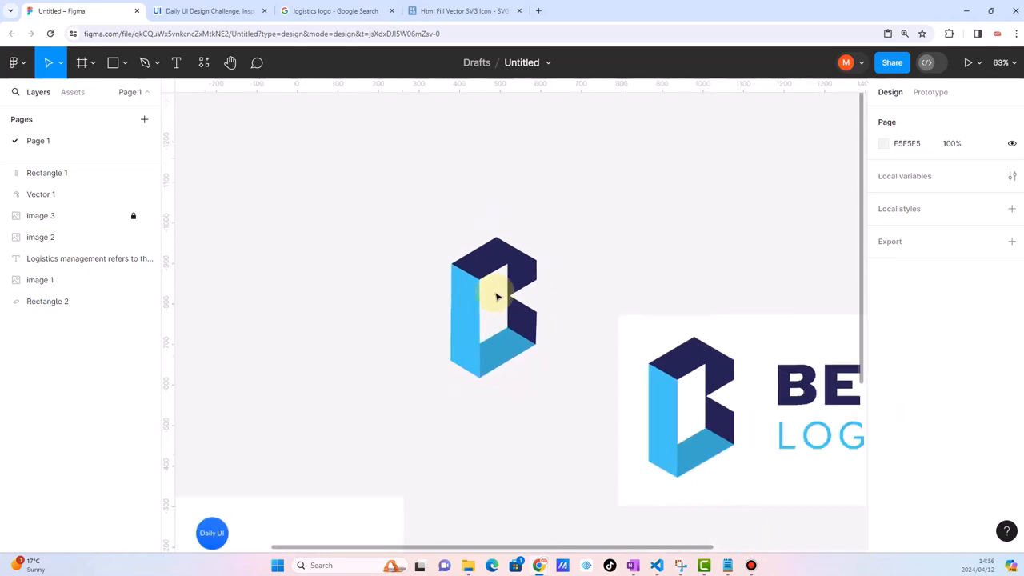
left_click_drag(418, 200, 566, 408)
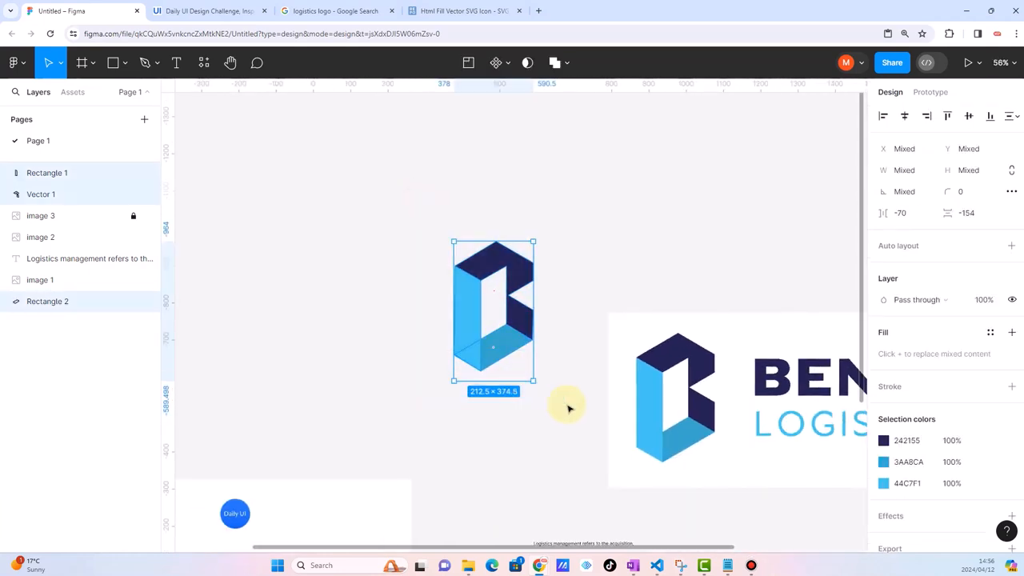
key("ctrl+g")
Move the grouped symbol away from the reference logo to the empty canvas above the #001 Daily UI card
left_click(472, 318)
left_click_drag(472, 317, 329, 263)
scroll(406, 270, "down", 5)
left_click(414, 259)
left_click(392, 289)
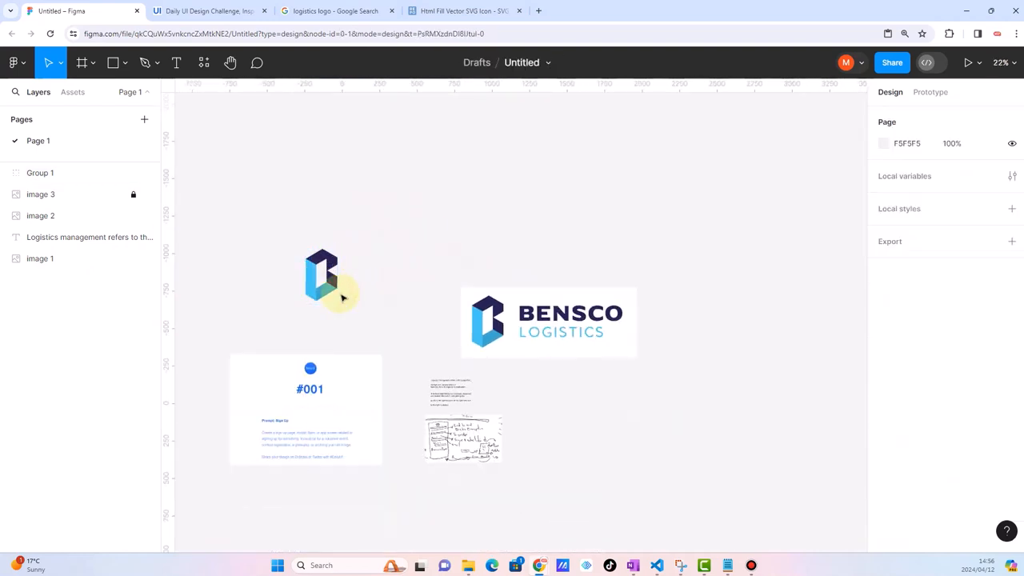
scroll(340, 294, "up", 4)
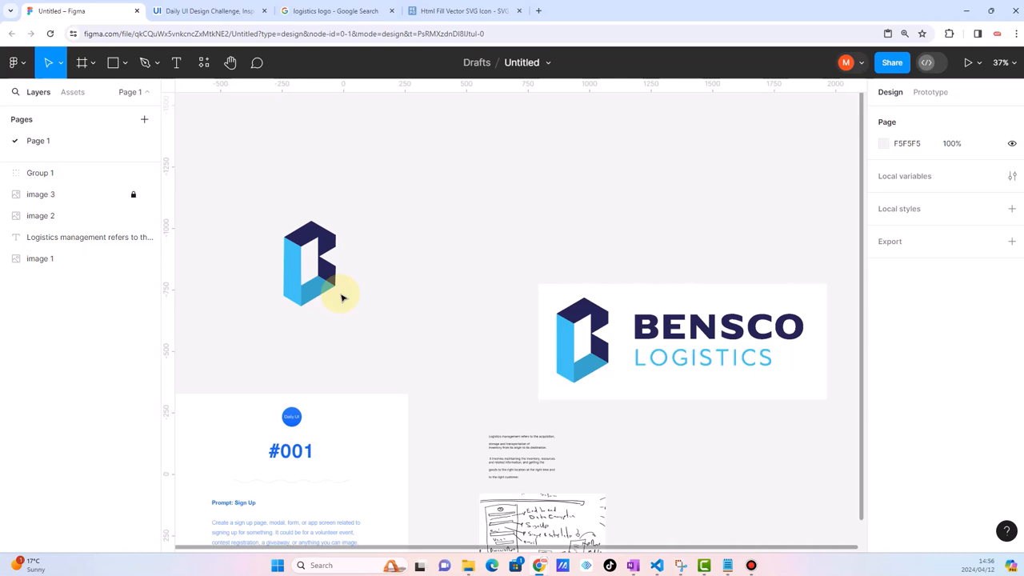
scroll(341, 298, "down", 2)
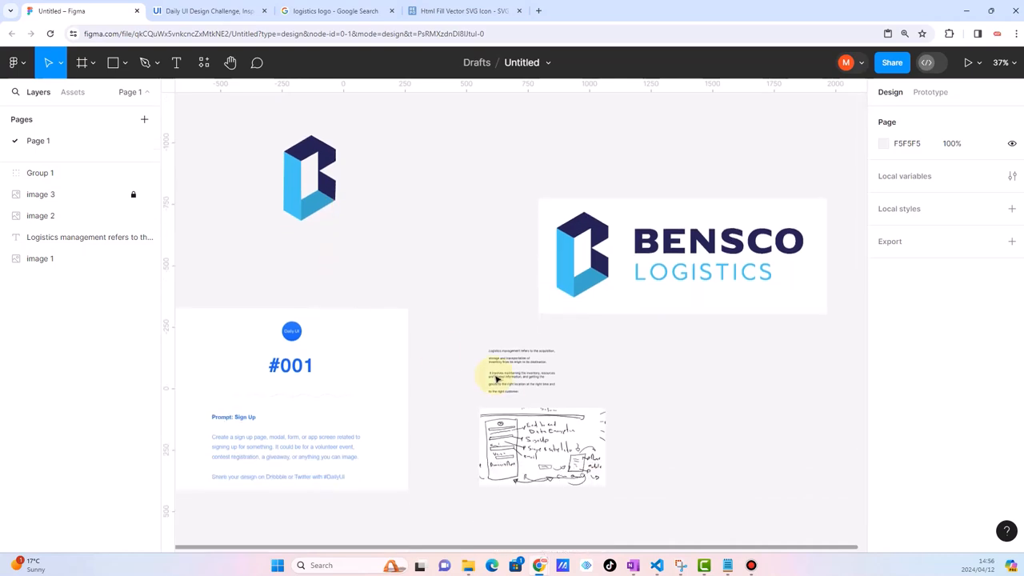
left_click(540, 412)
left_click(631, 414)
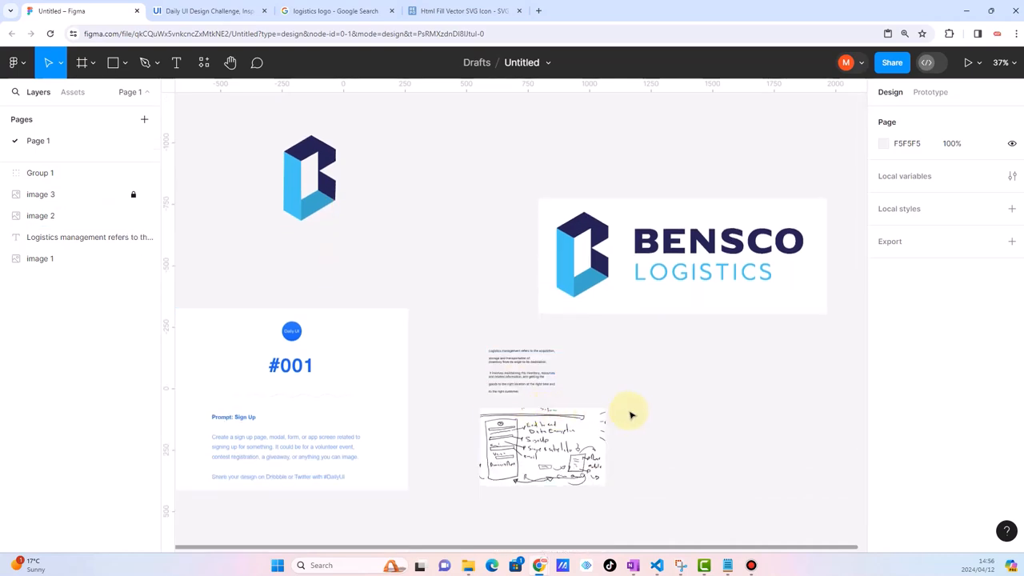
scroll(594, 380, "up", 3)
scroll(595, 380, "down", 3)
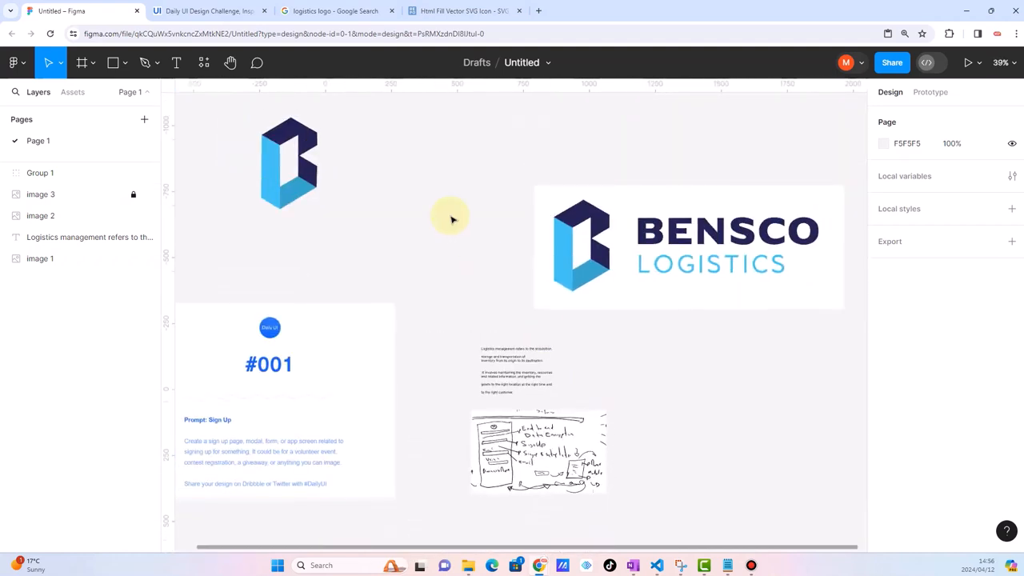
scroll(451, 220, "up", 1)
Open ChatGPT in a new browser tab and send the prompt "provide a logistics app name starting with B with the slogan"
left_click(538, 8)
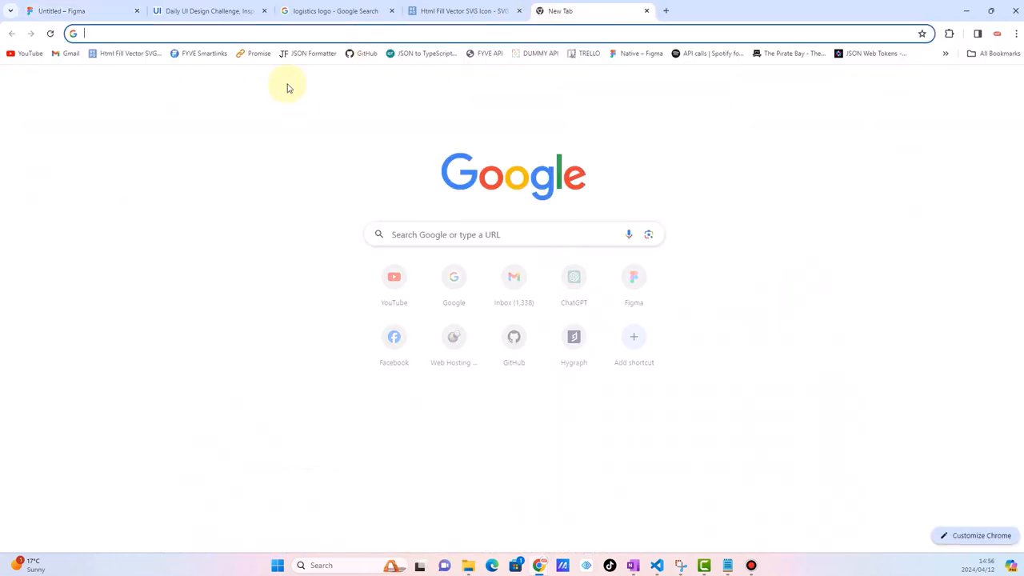
left_click(263, 32)
type("chat")
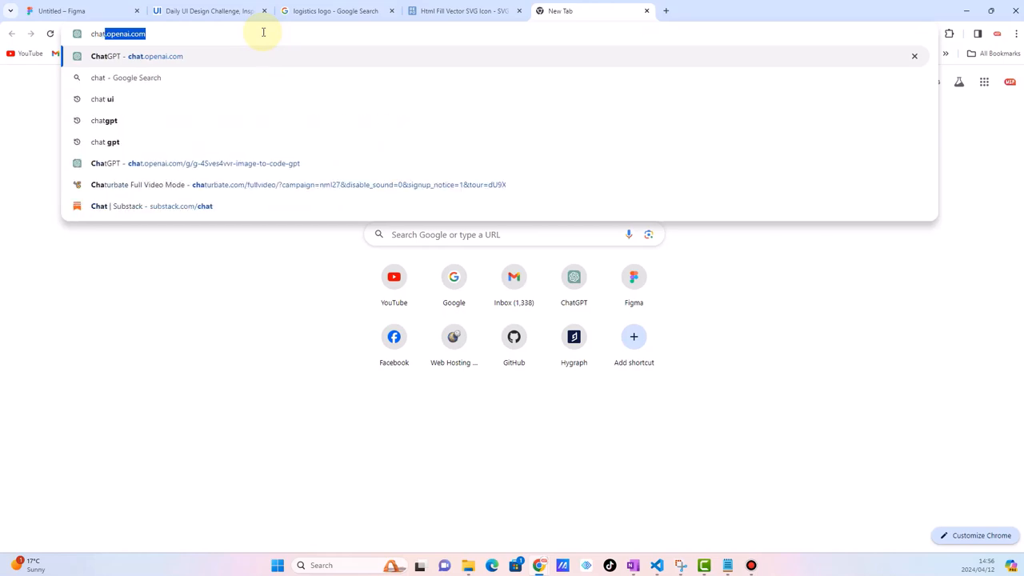
key("Return")
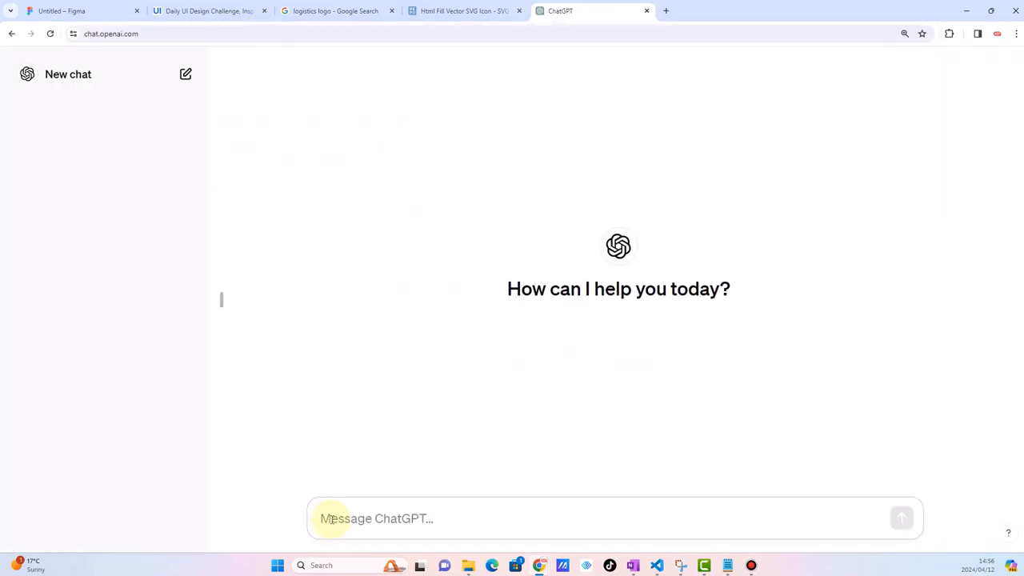
type("pro")
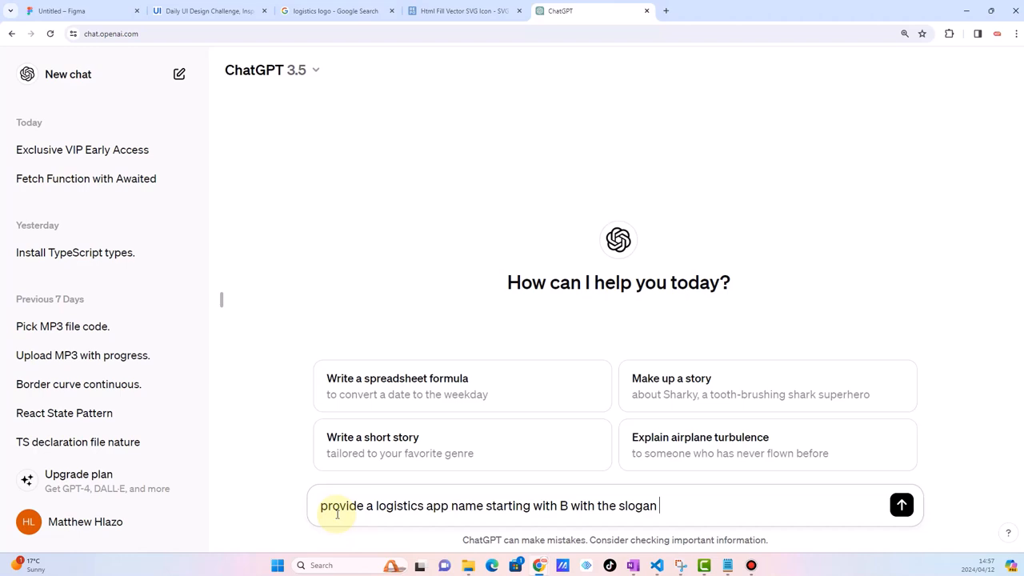
left_click(902, 504)
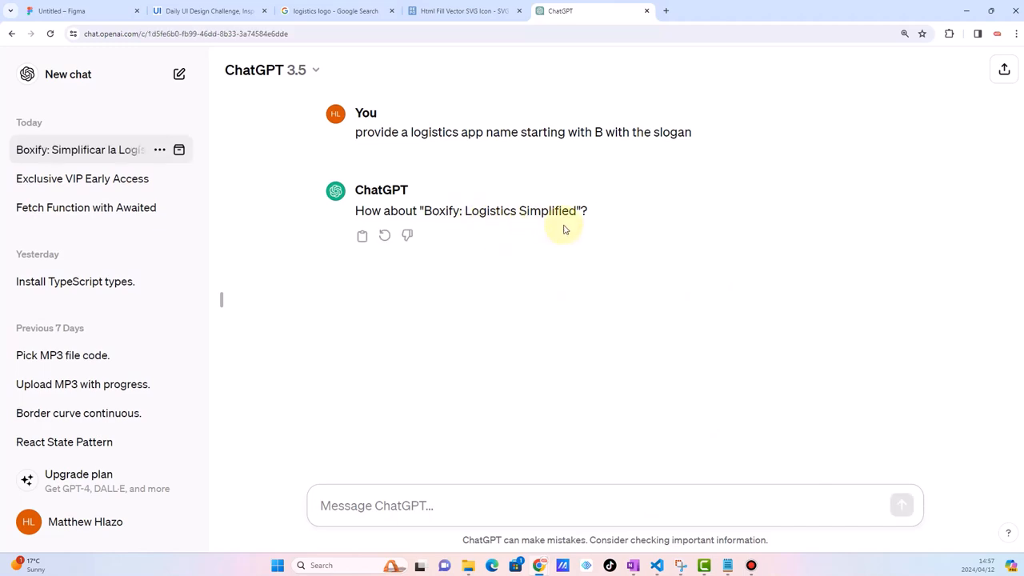
Copy the name Boxify from the ChatGPT reply and add it in Figma as a text layer beside the grouped symbol
double_click(438, 209)
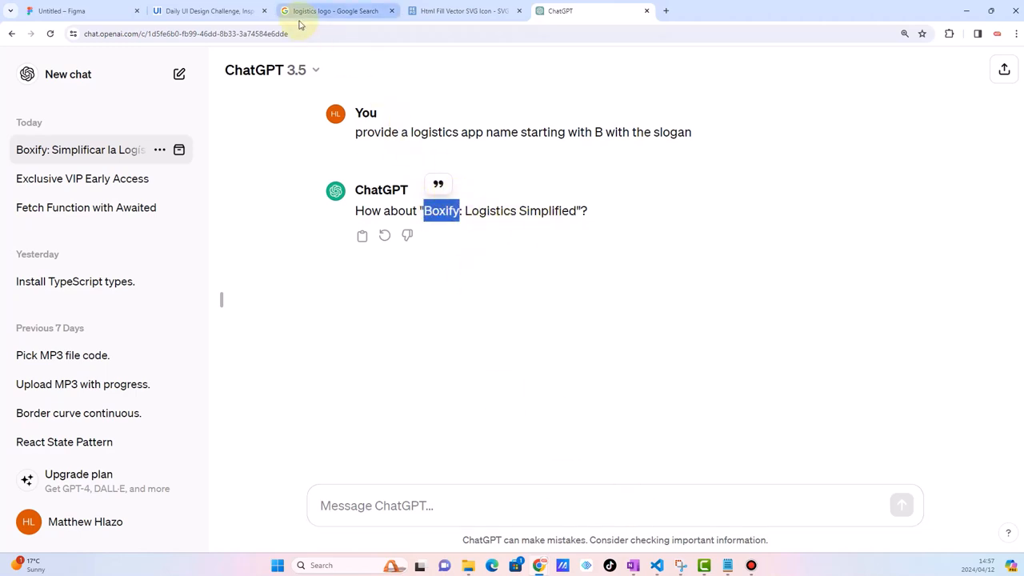
left_click(89, 10)
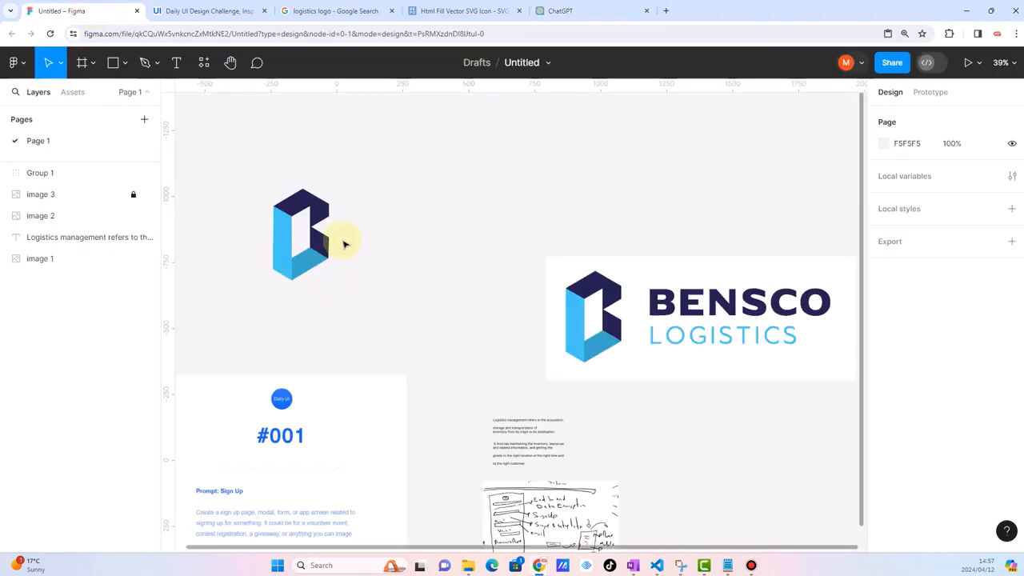
scroll(345, 244, "right", 1)
scroll(295, 231, "up", 1)
scroll(296, 230, "down", 1)
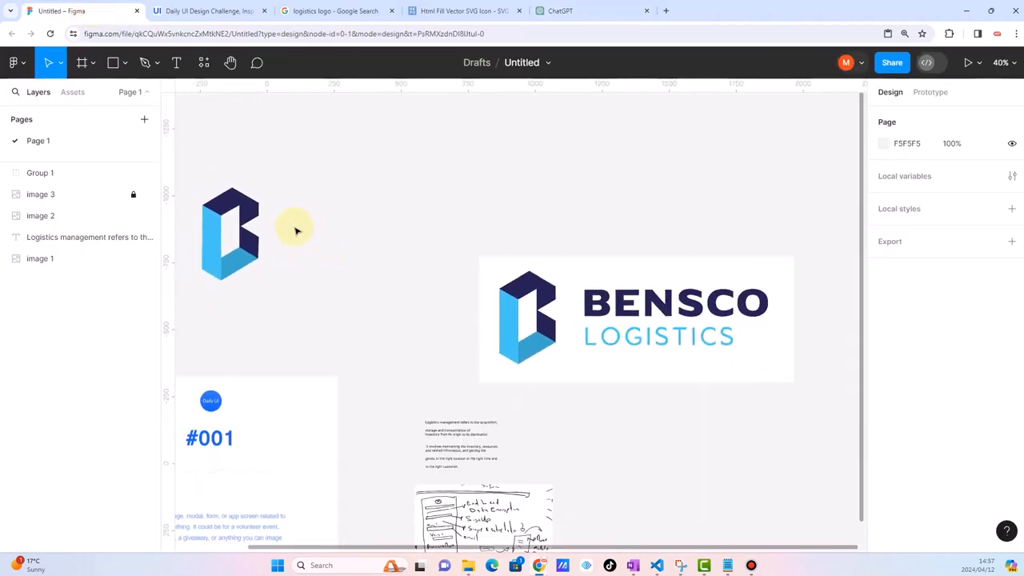
left_click(183, 67)
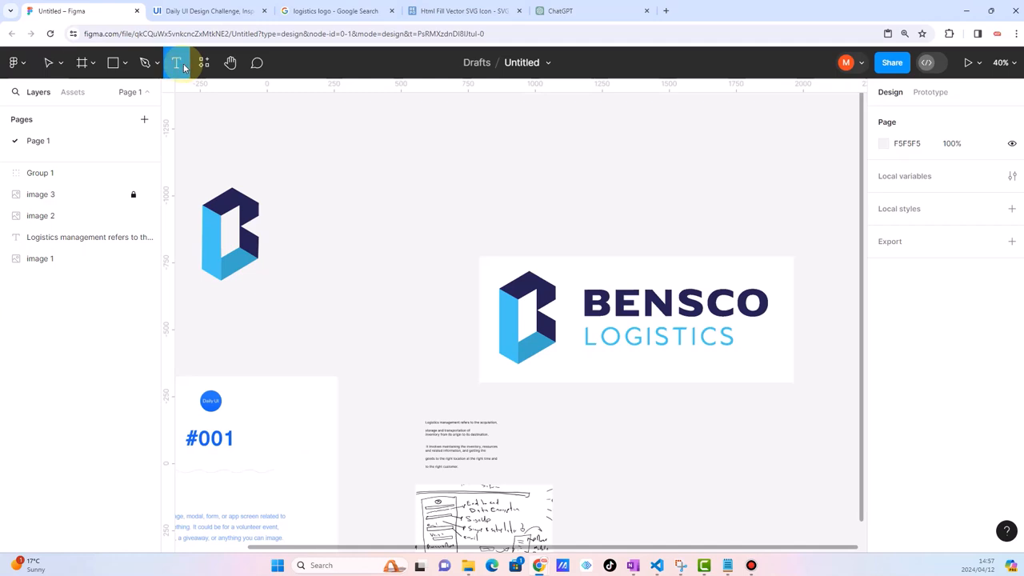
left_click(295, 240)
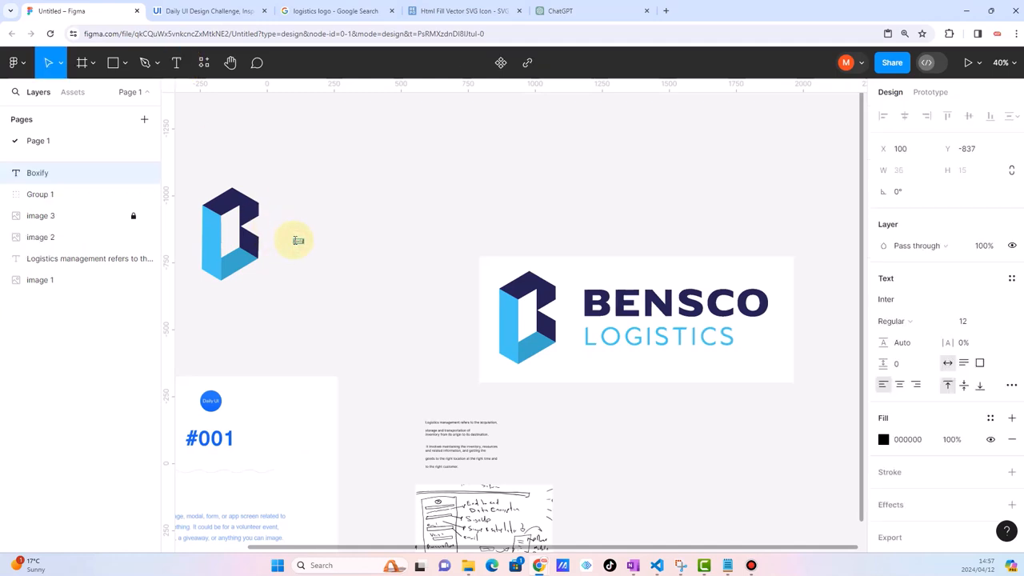
Scale the Boxify text up to about 393 × 163 and place it beside the grouped symbol
key("Escape")
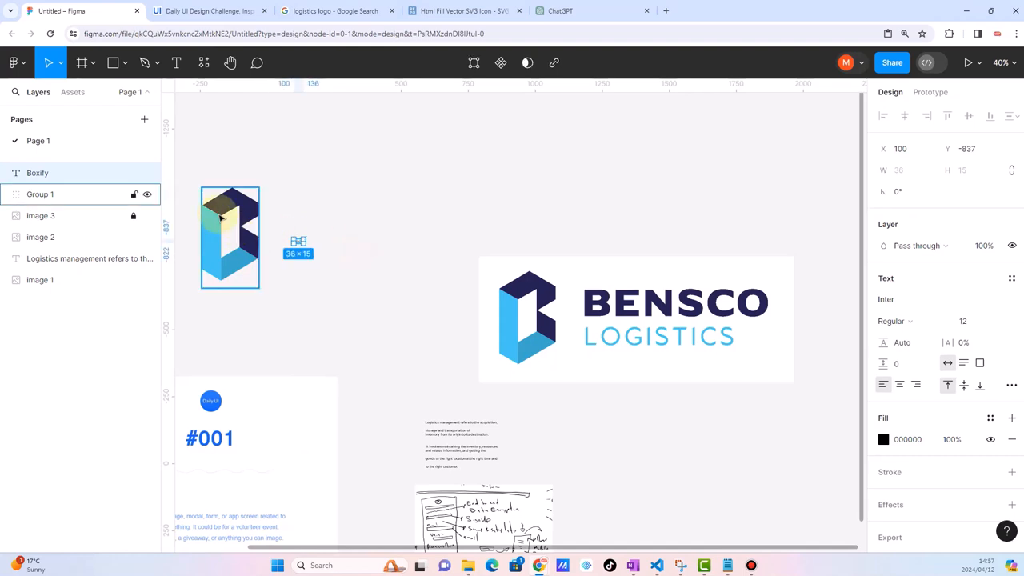
scroll(218, 214, "up", 4)
key("k")
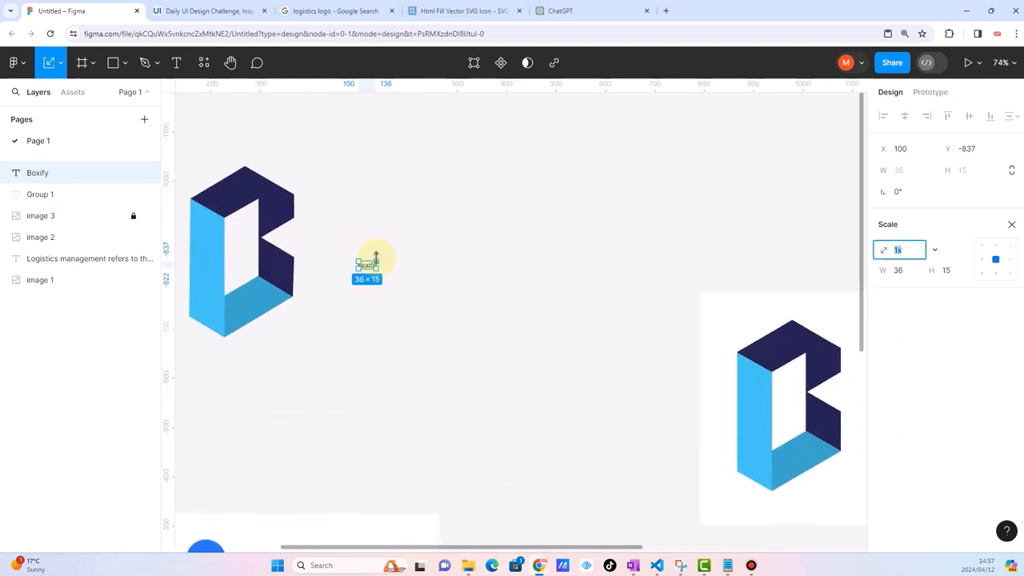
left_click_drag(382, 257, 503, 188)
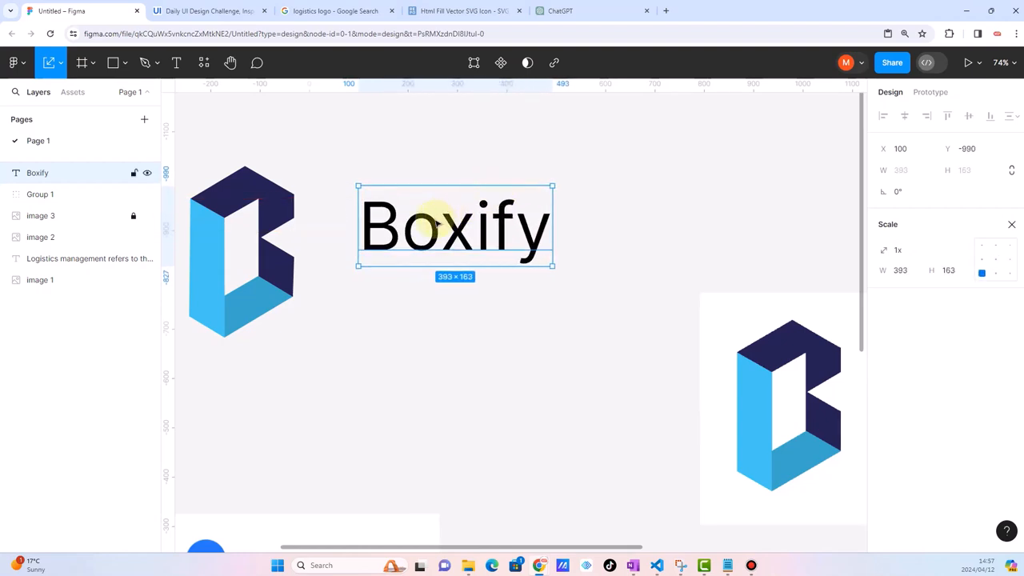
left_click_drag(434, 224, 389, 242)
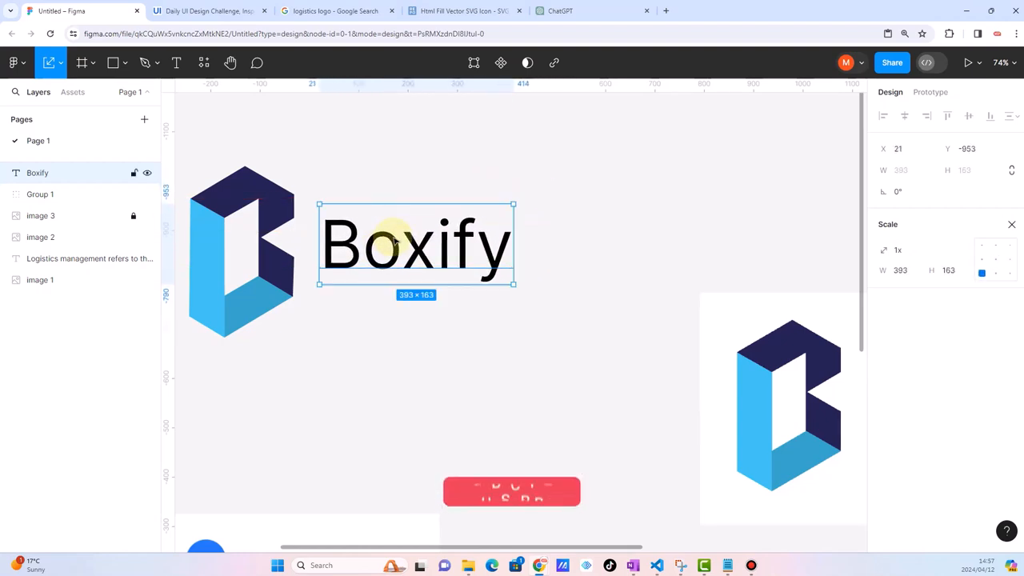
Make the Boxify text bold and fill it with the dark navy sampled from the symbol
key("ctrl+b")
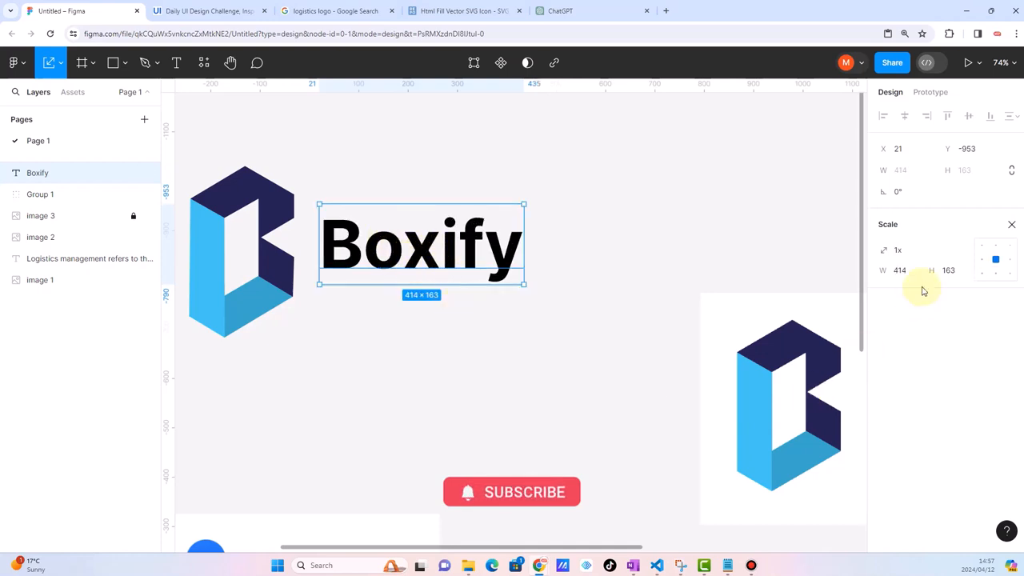
key("v")
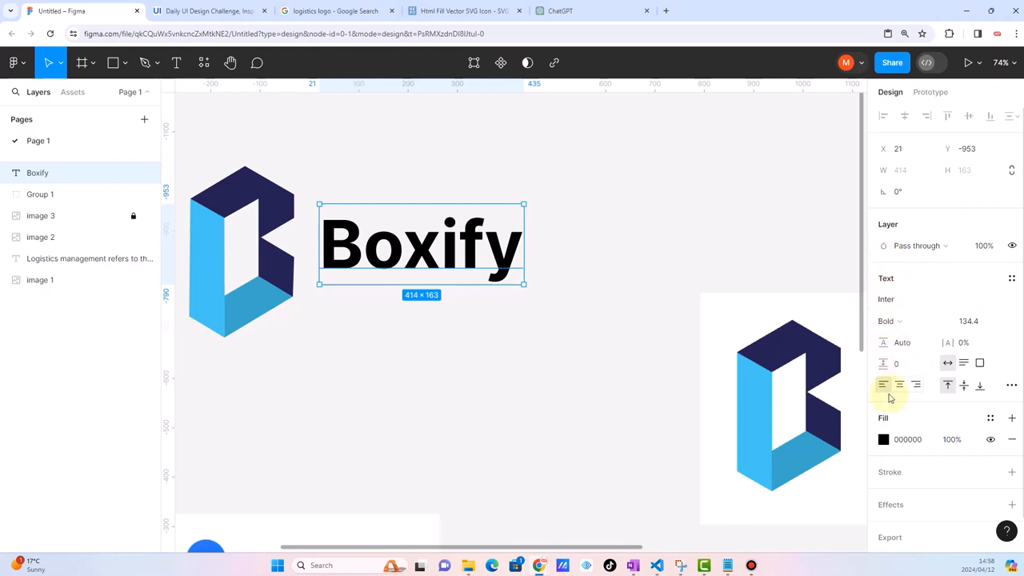
left_click(883, 439)
left_click(725, 392)
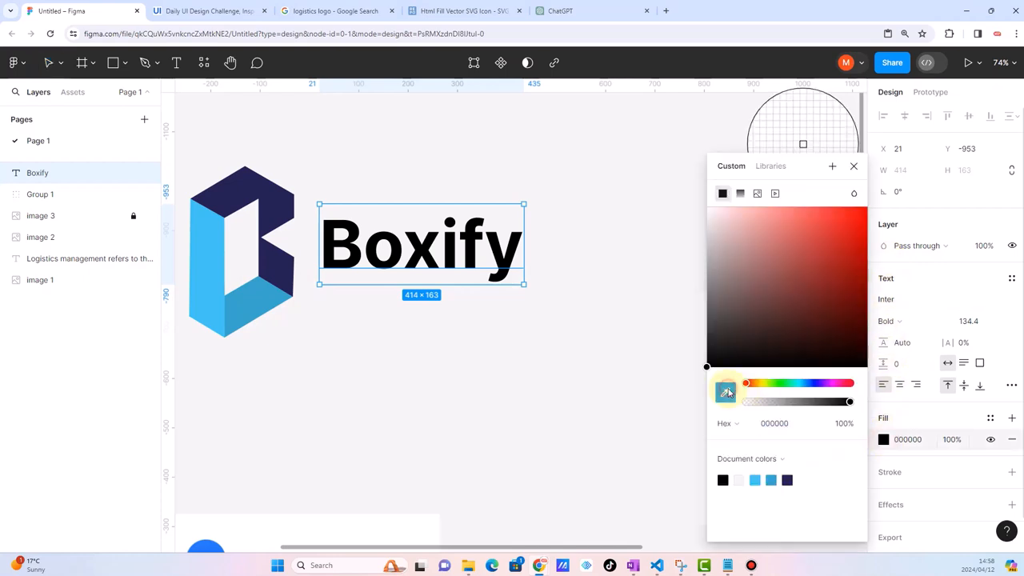
left_click(284, 198)
left_click(384, 155)
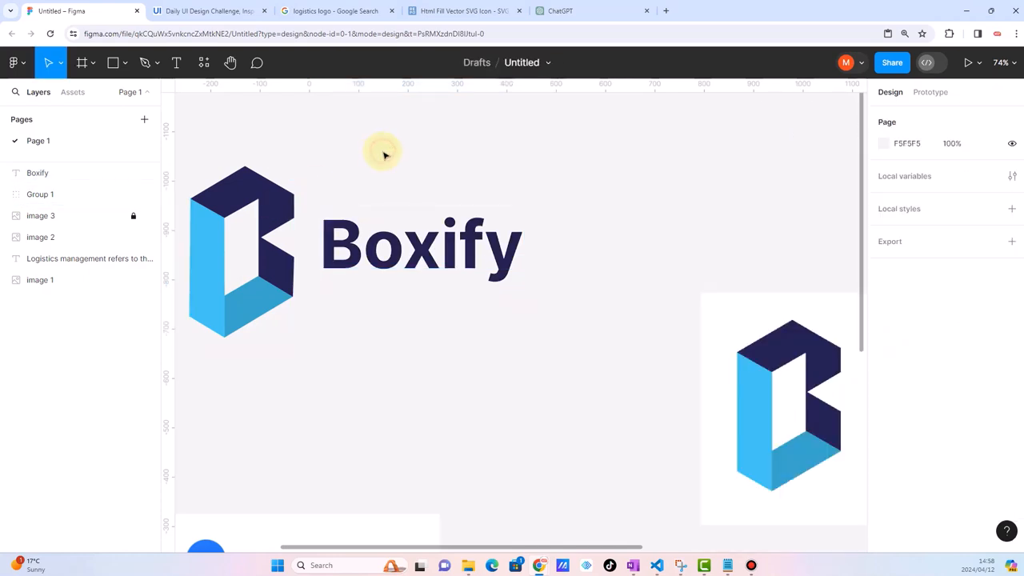
Add a LOGISTICS text layer in capitals below the Boxify text
scroll(395, 247, "down", 5)
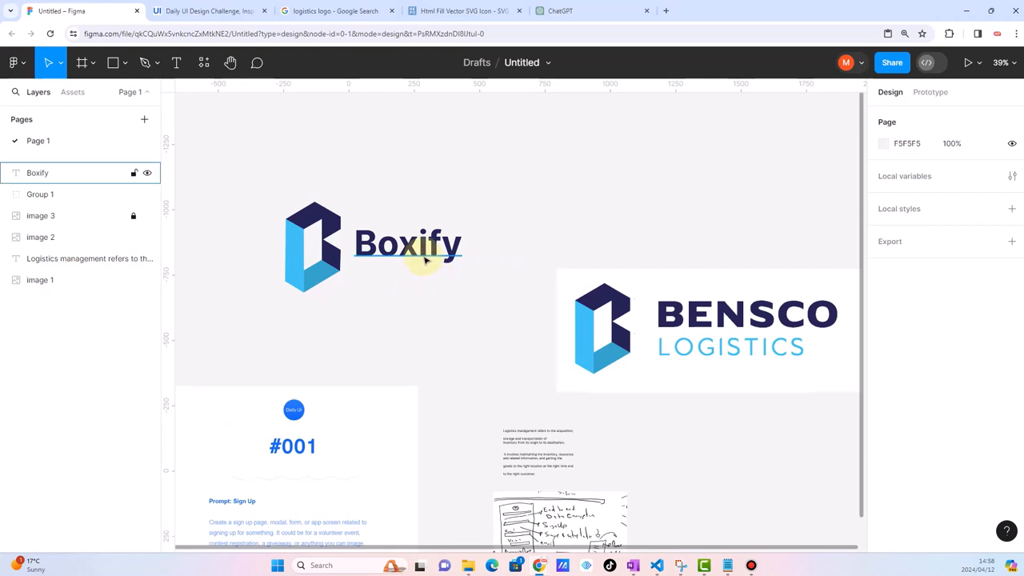
scroll(448, 288, "up", 5)
scroll(426, 260, "down", 4)
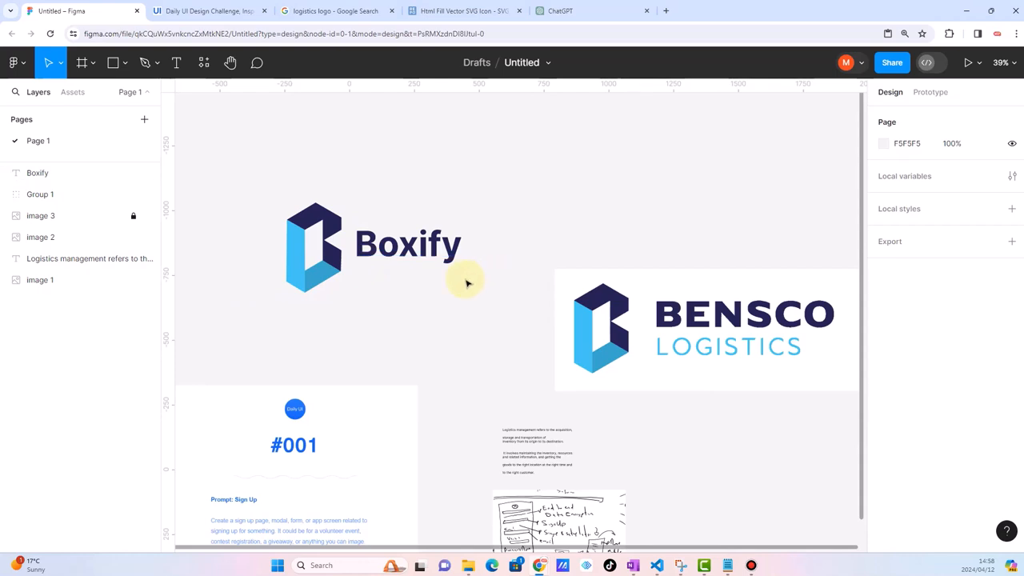
scroll(392, 263, "up", 6)
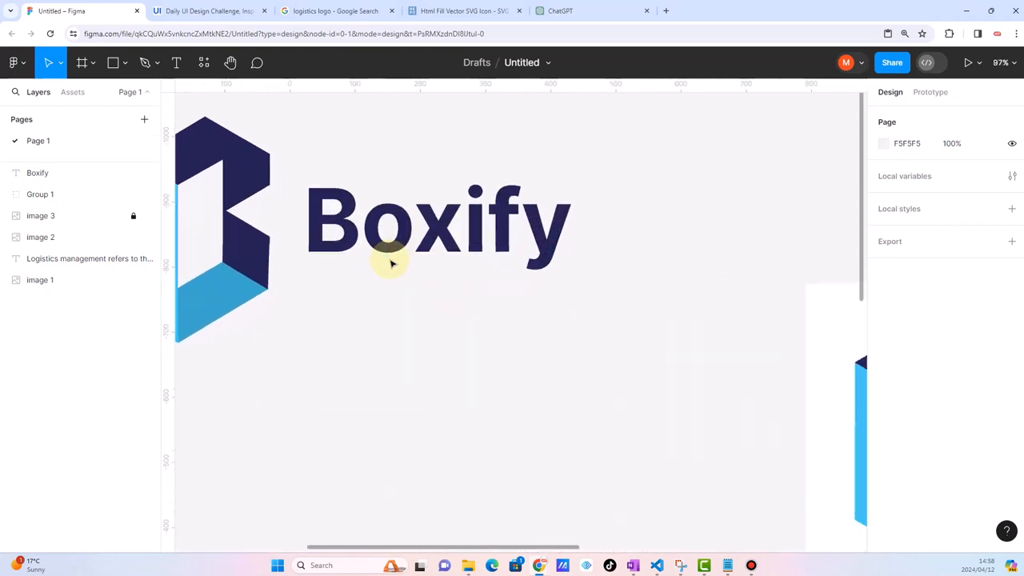
left_click(176, 63)
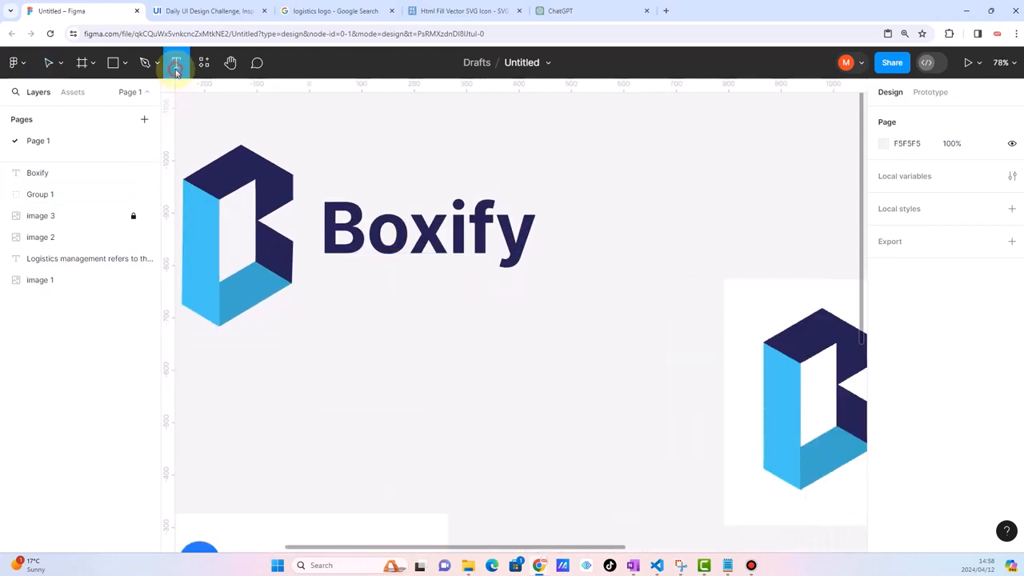
left_click(337, 336)
type("Lo")
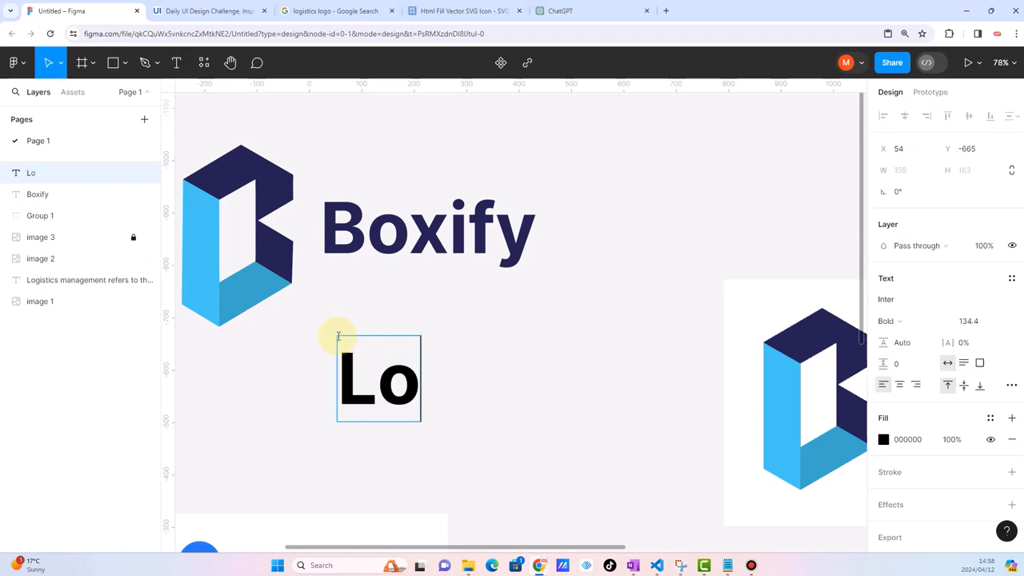
key("BackSpace")
key("BackSpace")
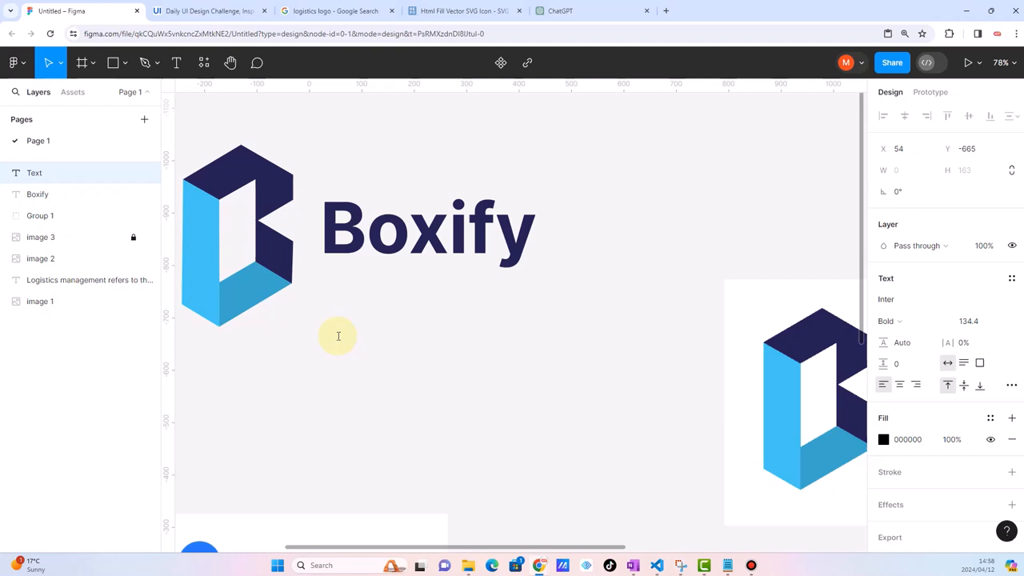
type("LOGIST")
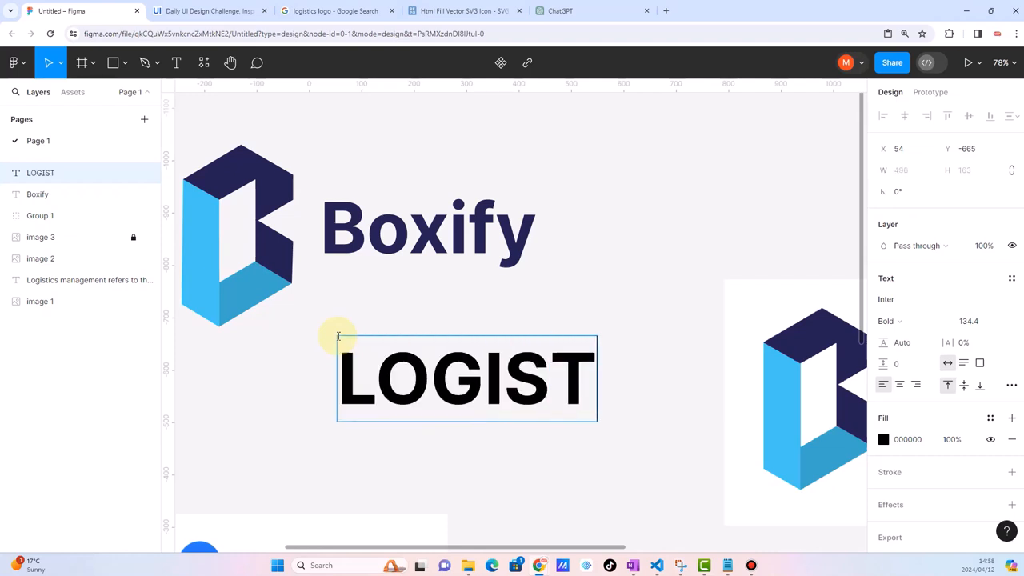
type("ICS")
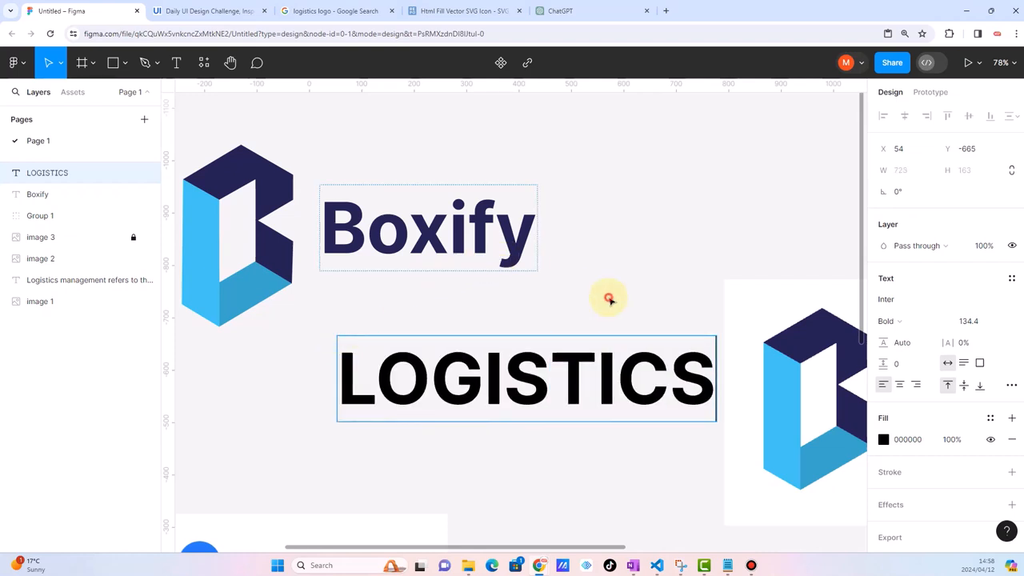
key("Escape")
Set the LOGISTICS text to regular weight and scale it down to about 205 × 48
key("ctrl+b")
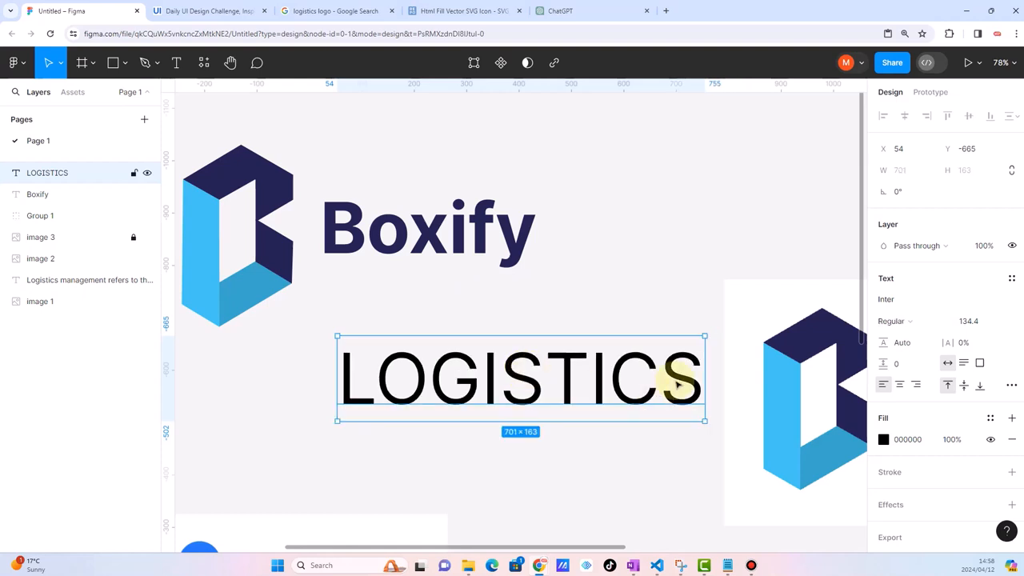
key("k")
left_click_drag(708, 339, 416, 275)
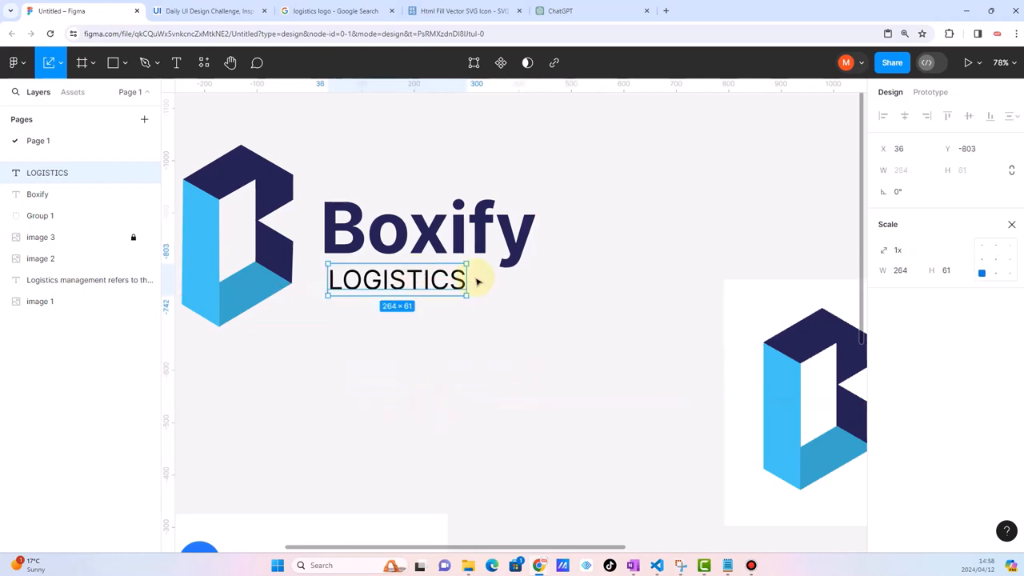
scroll(473, 279, "up", 5)
left_click_drag(456, 246, 387, 274)
Position the LOGISTICS text directly beneath Boxify, near its left edge, at about X 32, Y -803
scroll(387, 274, "down", 5)
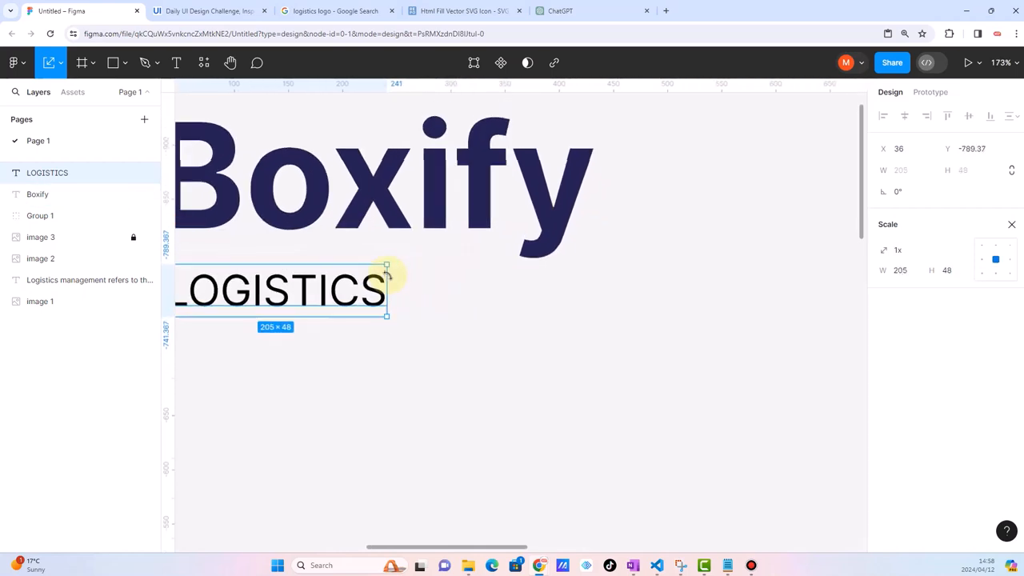
left_click(347, 158)
left_click_drag(323, 280, 320, 269)
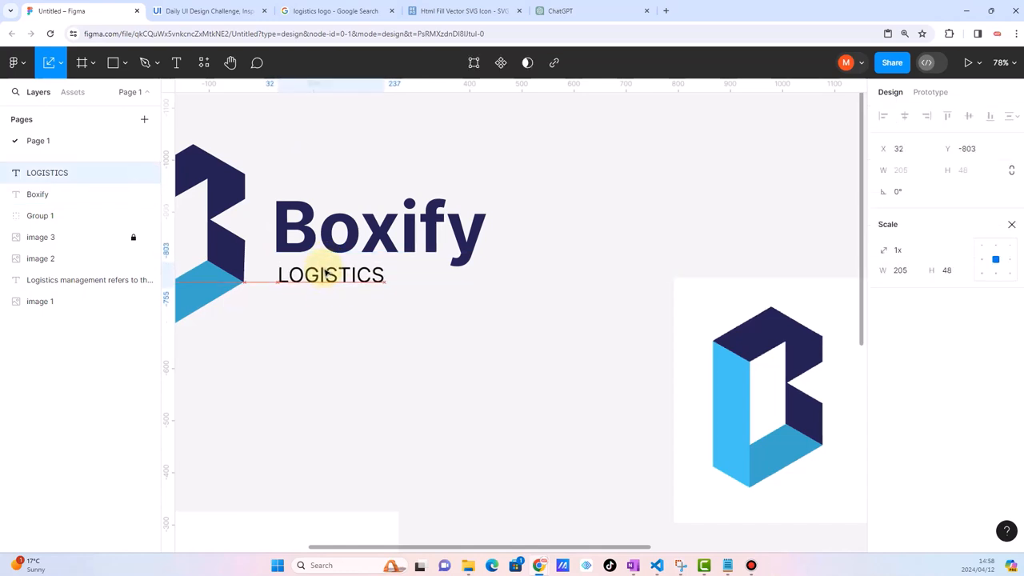
scroll(376, 285, "down", 5)
left_click(407, 320)
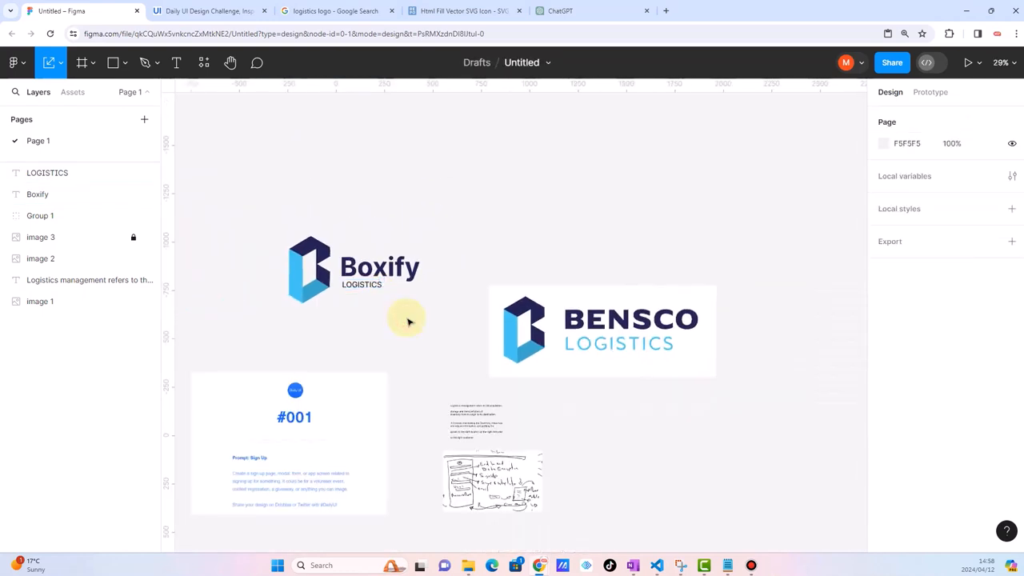
Set the letter spacing of the LOGISTICS text to 34%
scroll(403, 276, "up", 5)
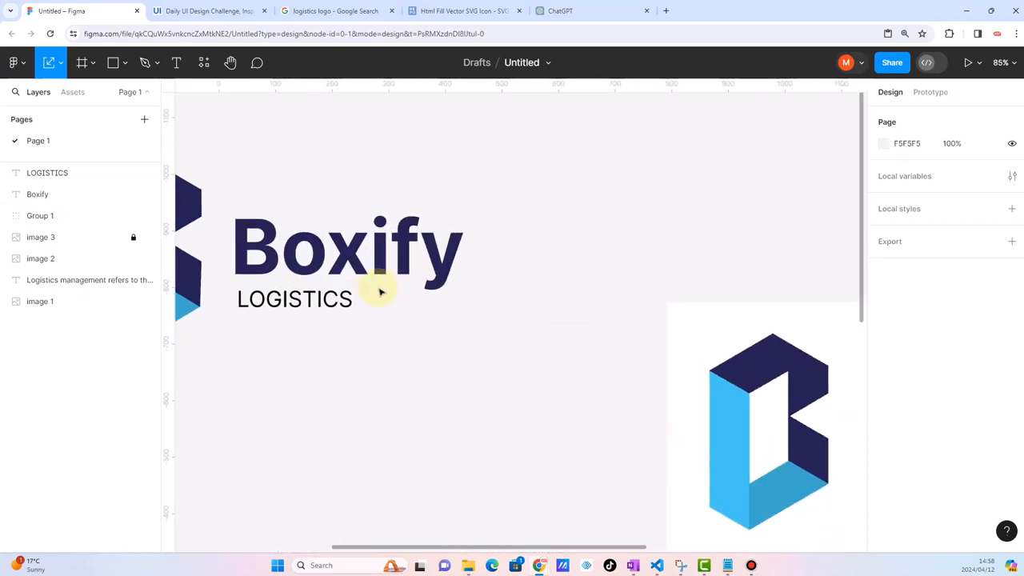
left_click(350, 300)
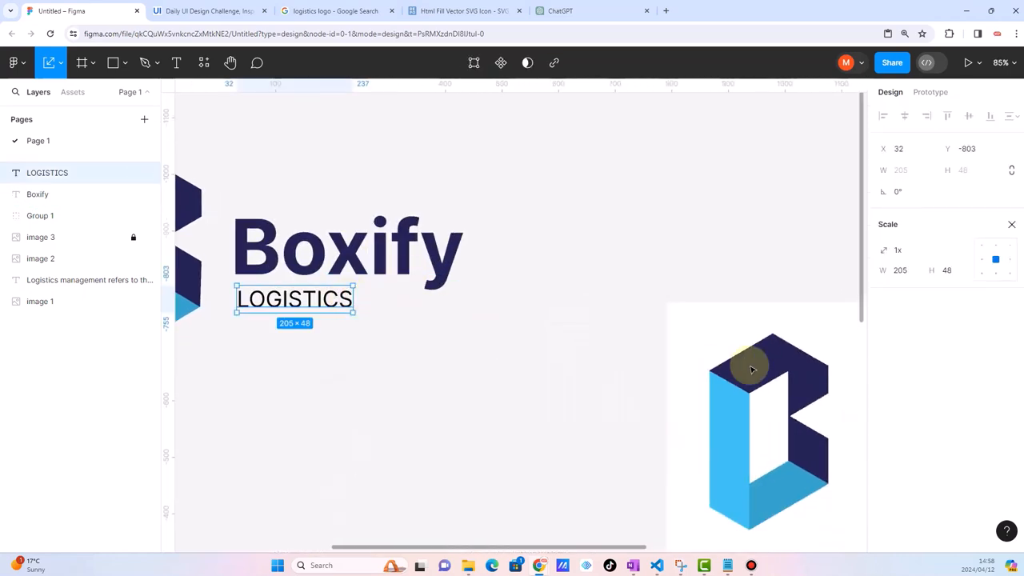
key("v")
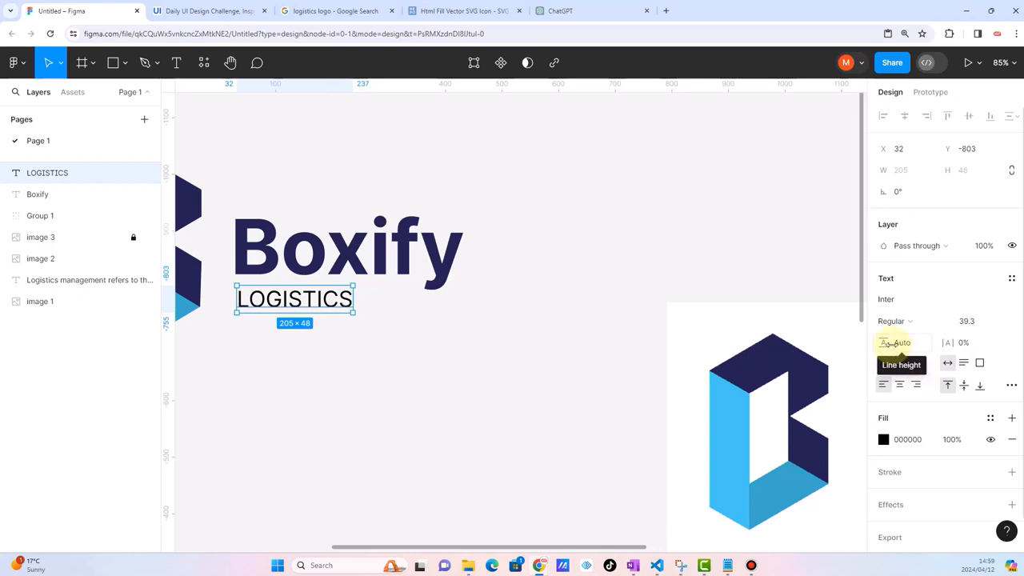
left_click_drag(946, 342, 991, 337)
scroll(383, 254, "left", 2)
scroll(382, 255, "up", 3)
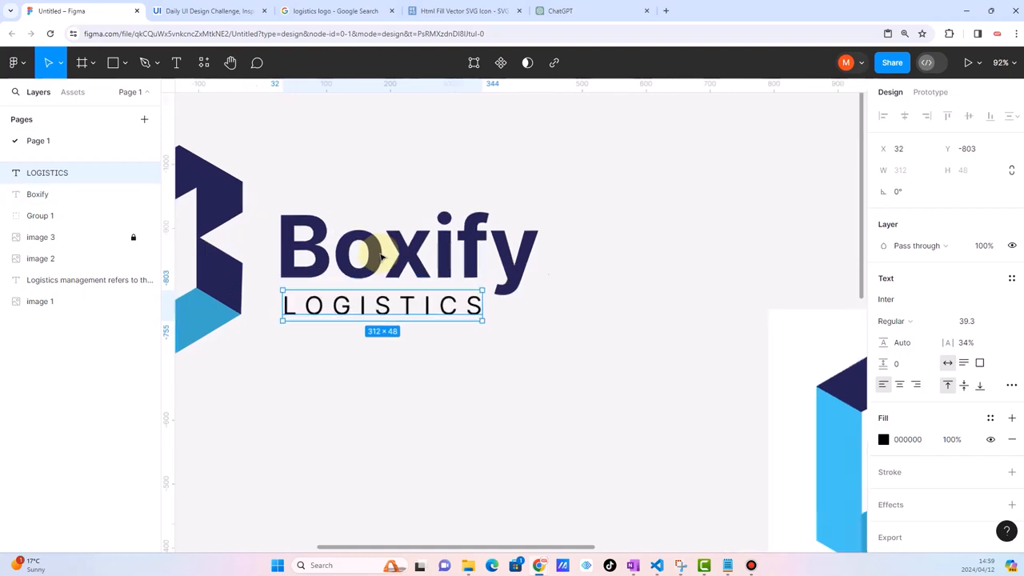
Move the LOGISTICS text closer beneath Boxify, to about X 31, Y -813
left_click_drag(382, 309, 382, 302)
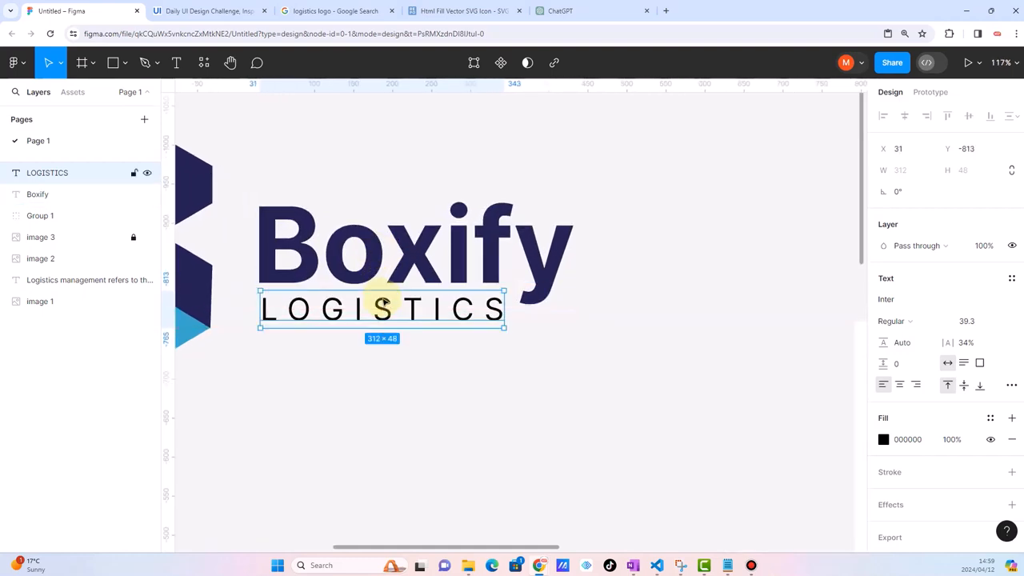
scroll(404, 321, "down", 5)
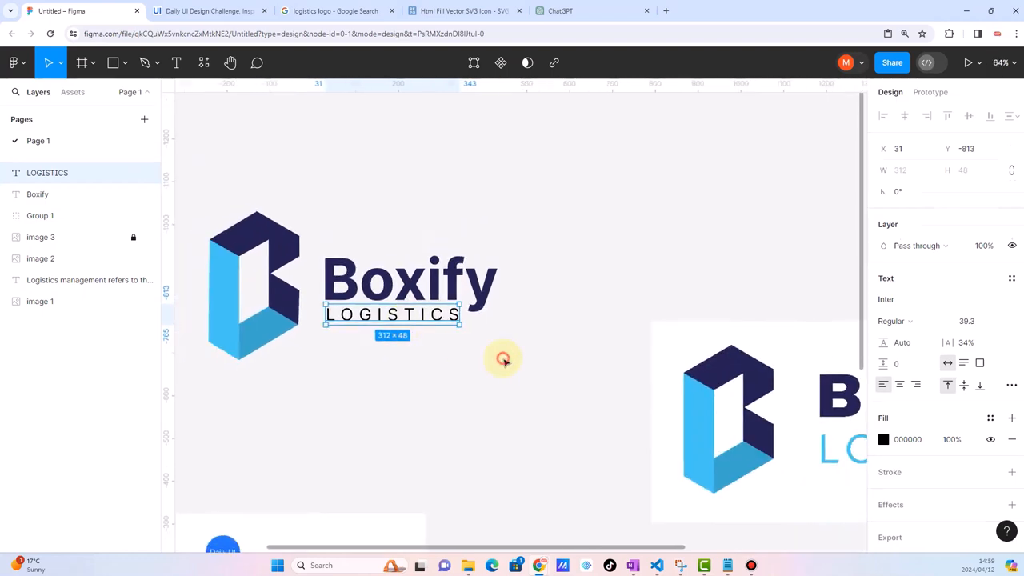
left_click(502, 360)
scroll(462, 352, "down", 2)
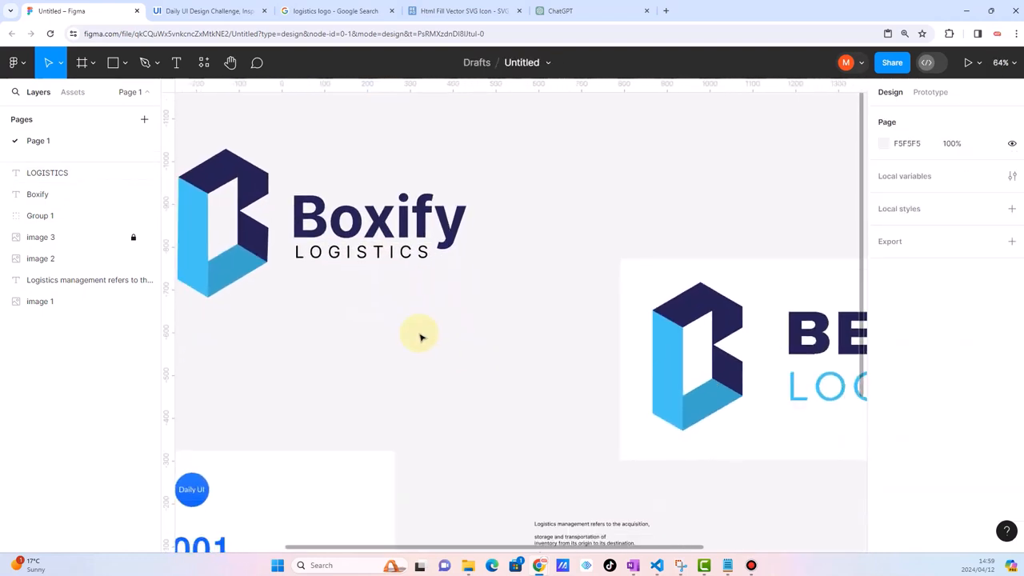
scroll(447, 274, "down", 3)
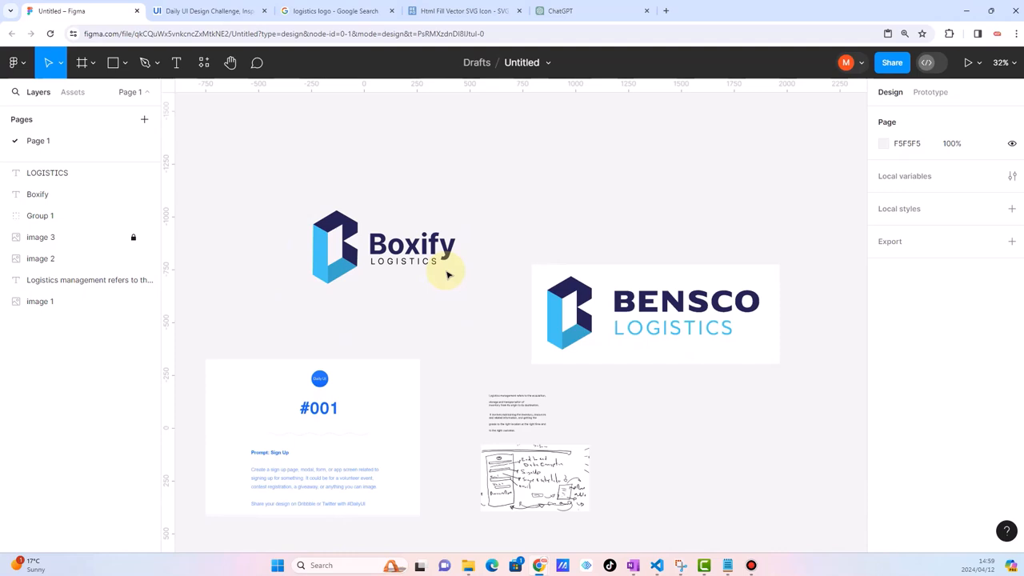
Try to align the horizontal centres of the LOGISTICS and Boxify texts, and undo the alignment
scroll(441, 264, "up", 4)
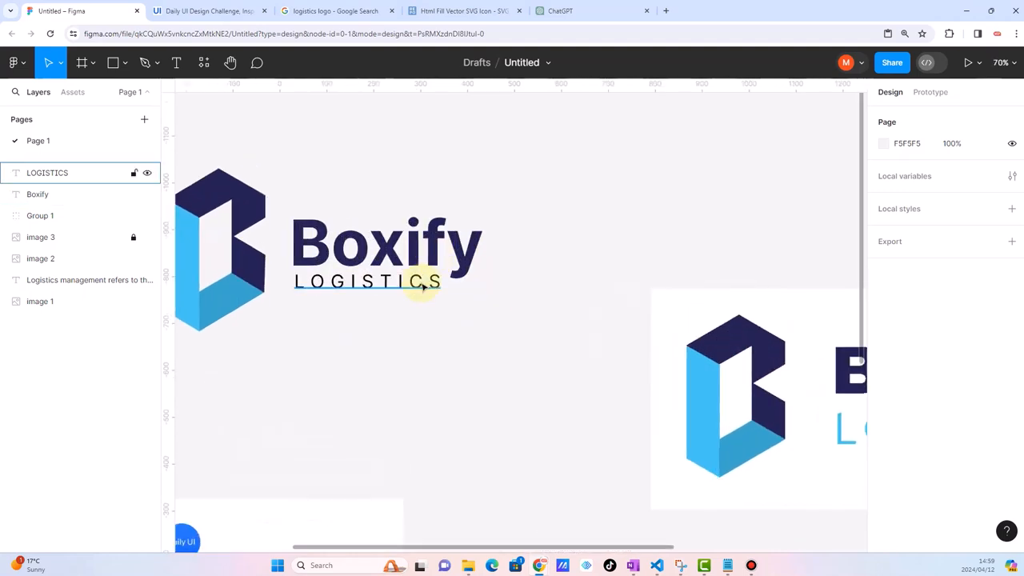
scroll(422, 286, "up", 5)
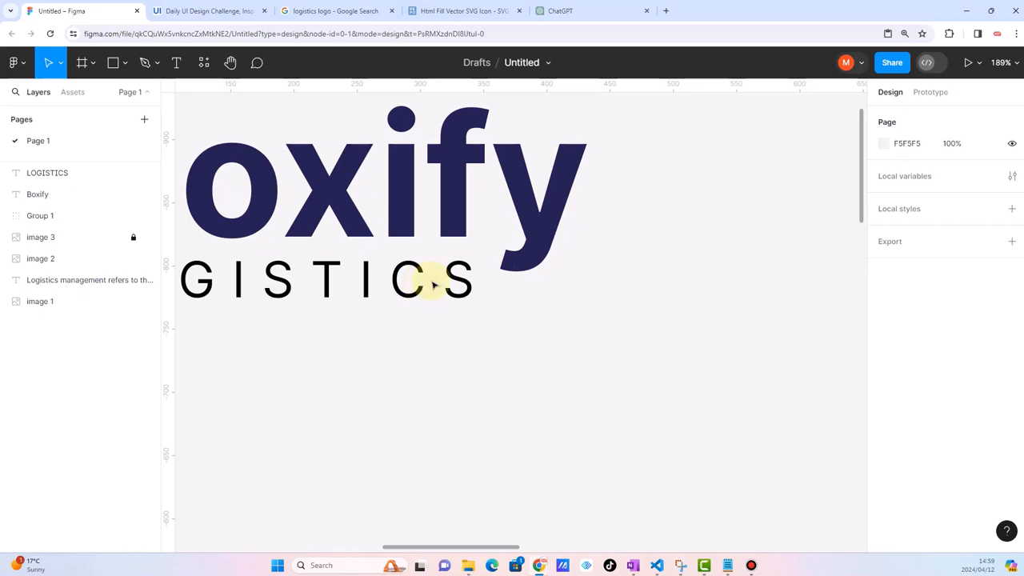
scroll(498, 293, "down", 5)
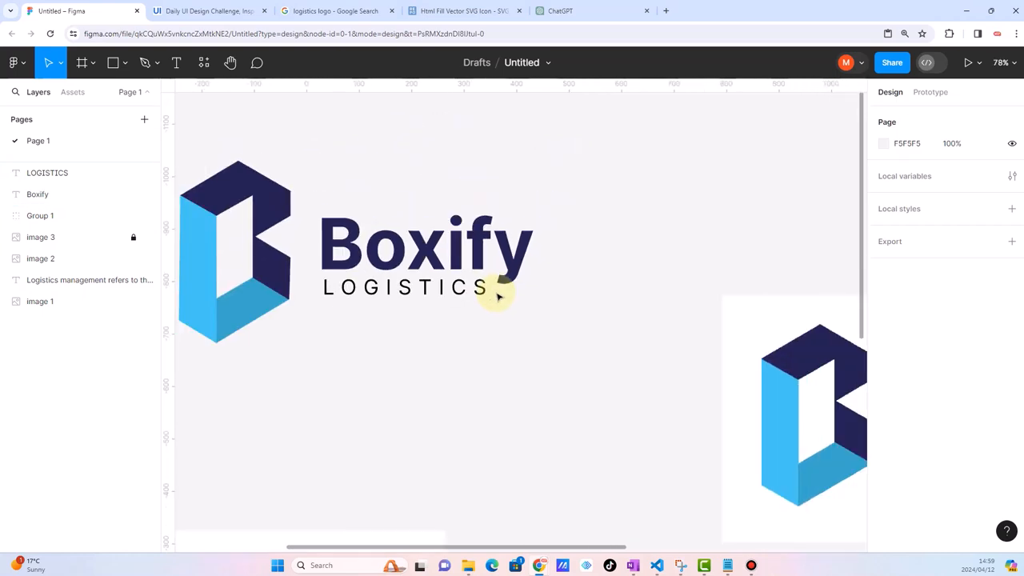
left_click(362, 291)
left_click(360, 262, "shift")
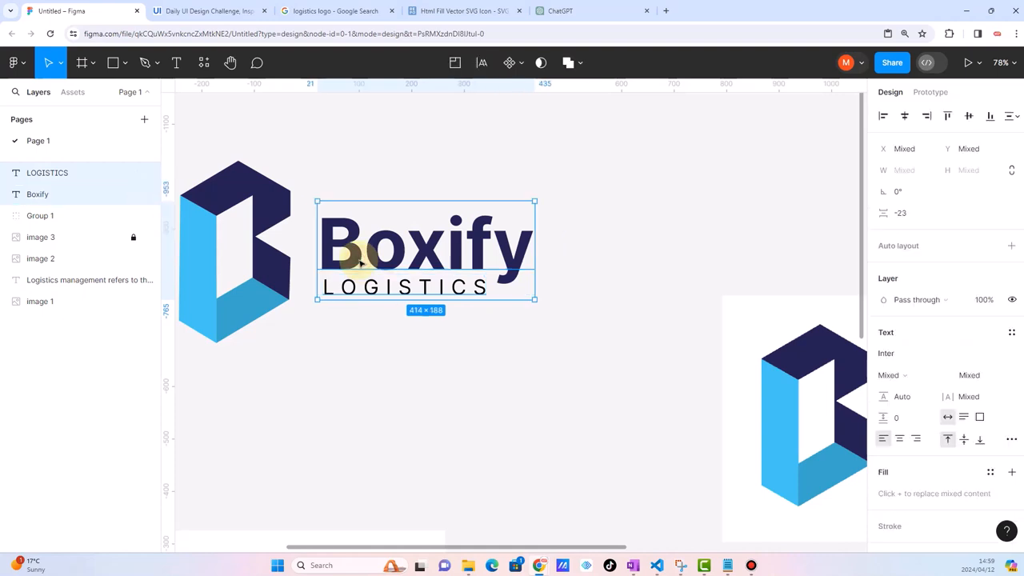
left_click(908, 118)
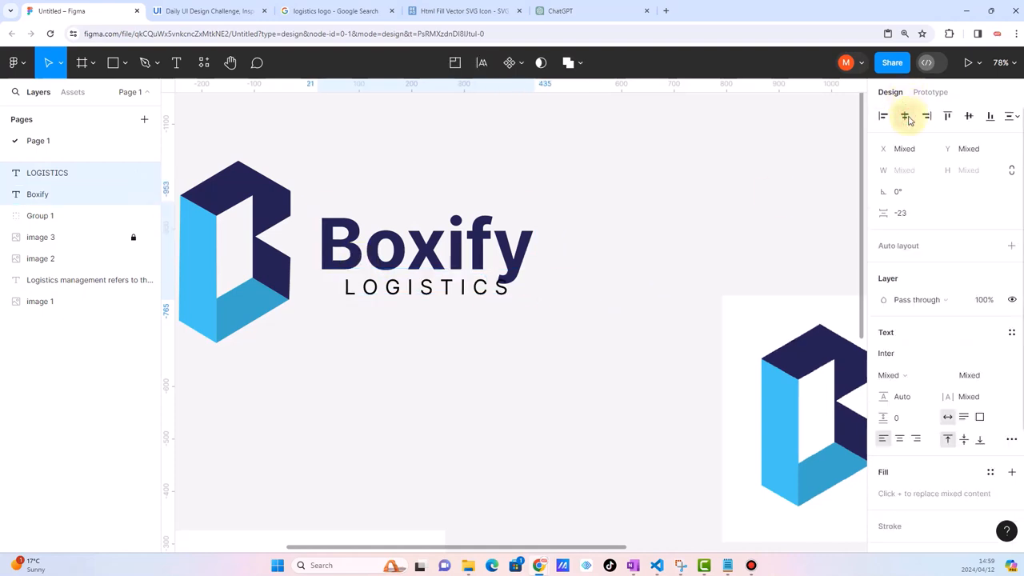
key("ctrl+z")
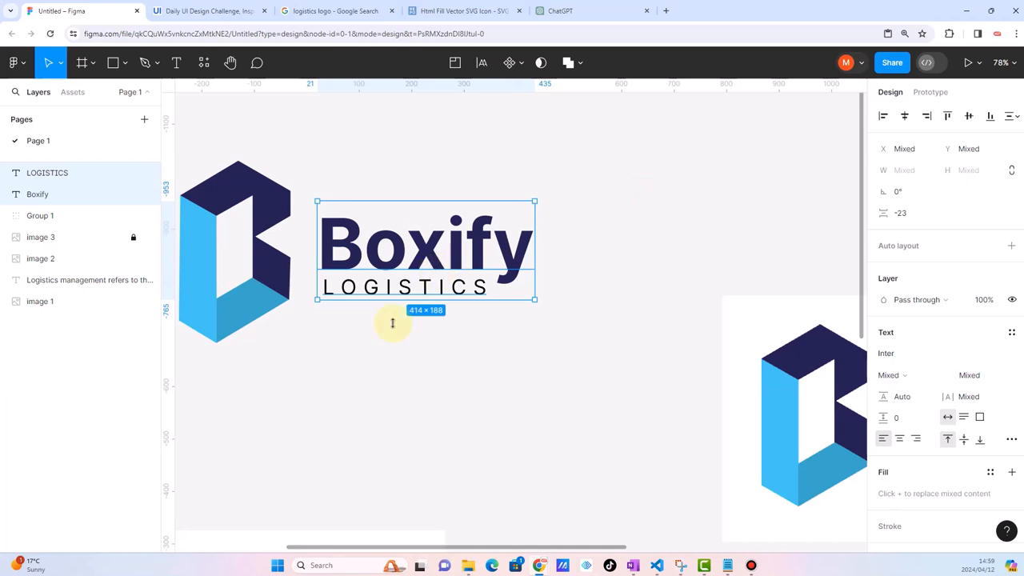
Align the LOGISTICS and Boxify texts by their left edges, and shift LOGISTICS slightly inward to about X 35
left_click(880, 118)
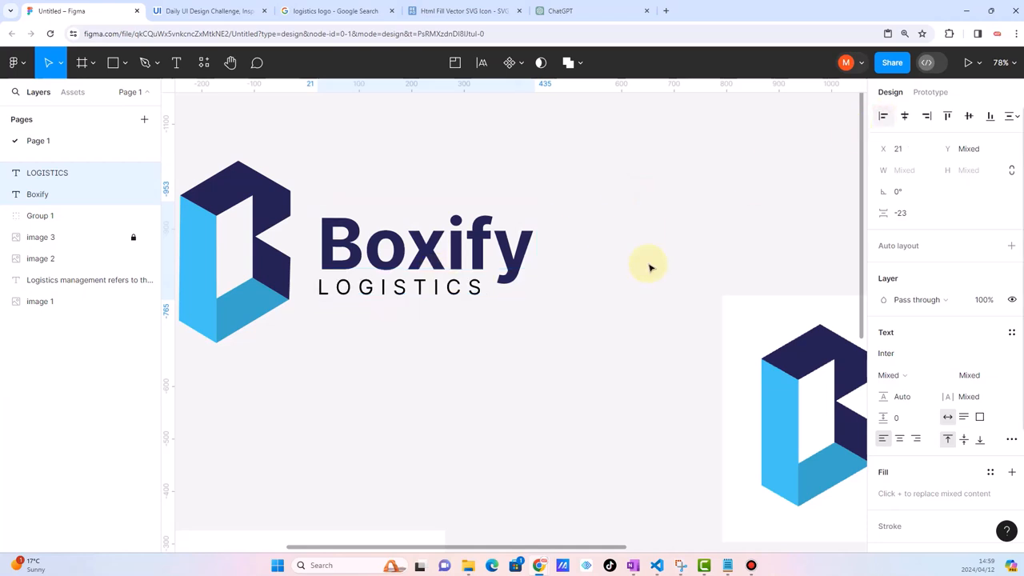
scroll(389, 263, "up", 3)
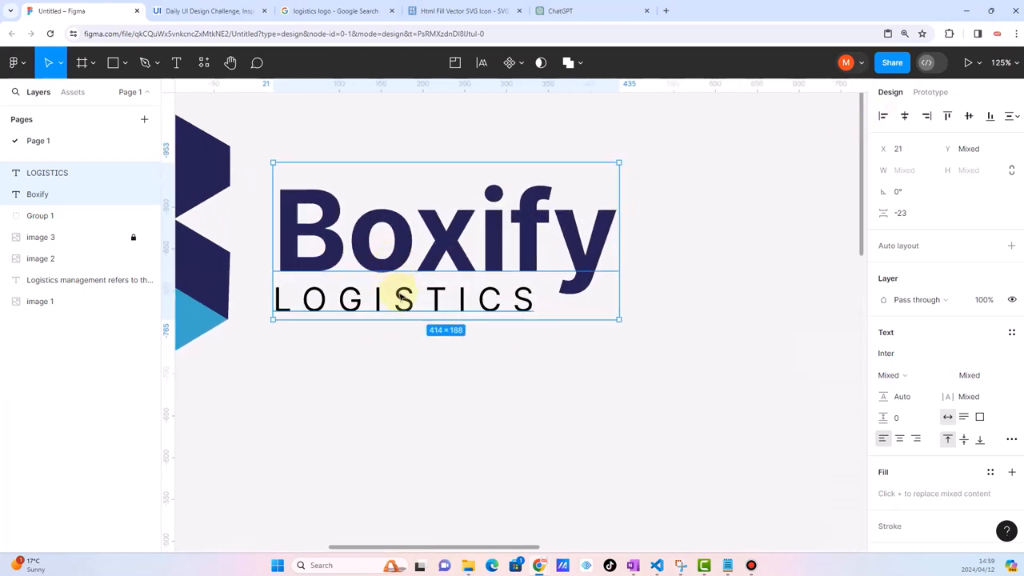
left_click(391, 368)
left_click_drag(412, 315, 425, 316)
scroll(424, 317, "down", 4)
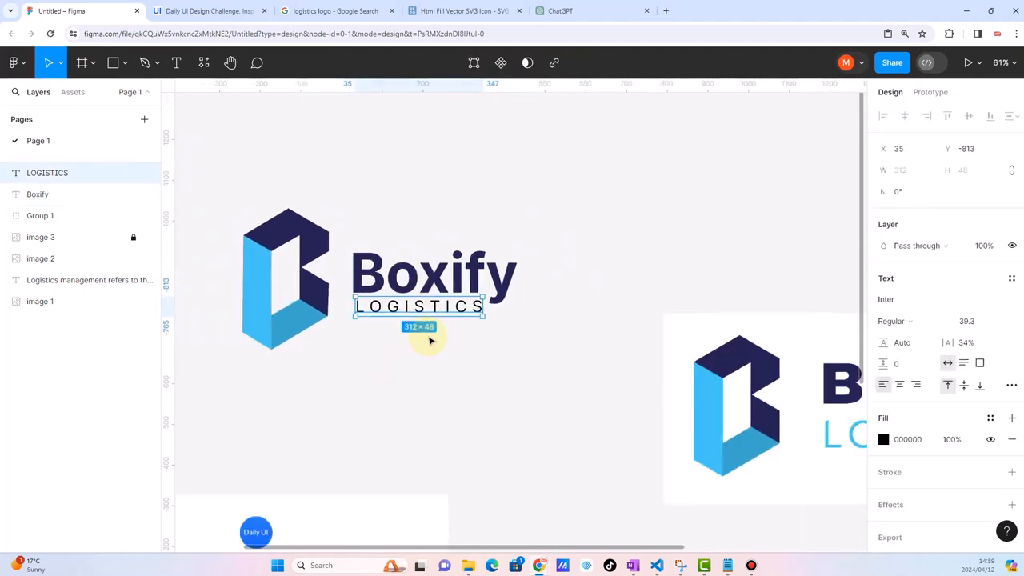
Recolour the LOGISTICS text with the light blue sampled from the symbol's left face
left_click(884, 439)
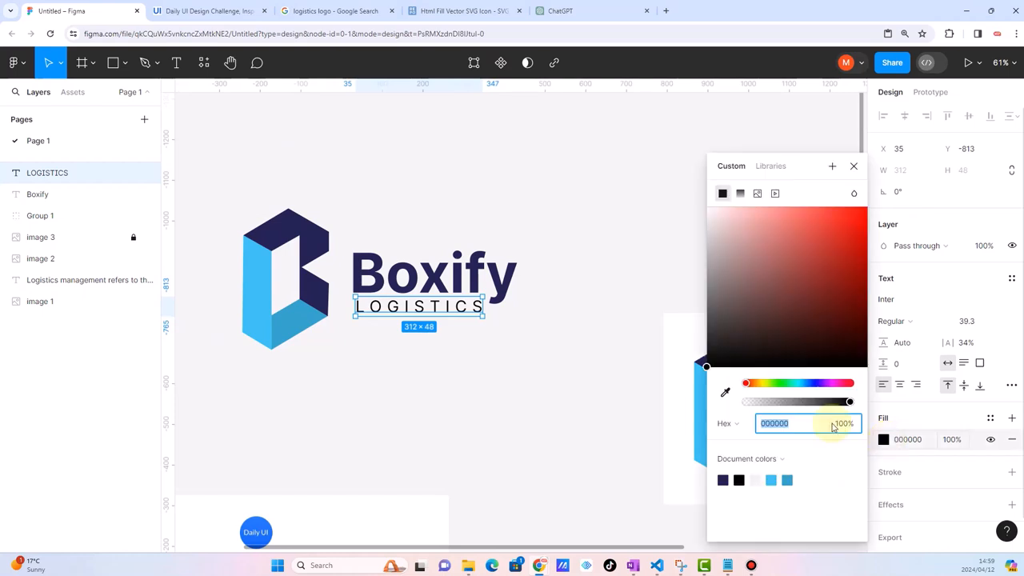
left_click(724, 391)
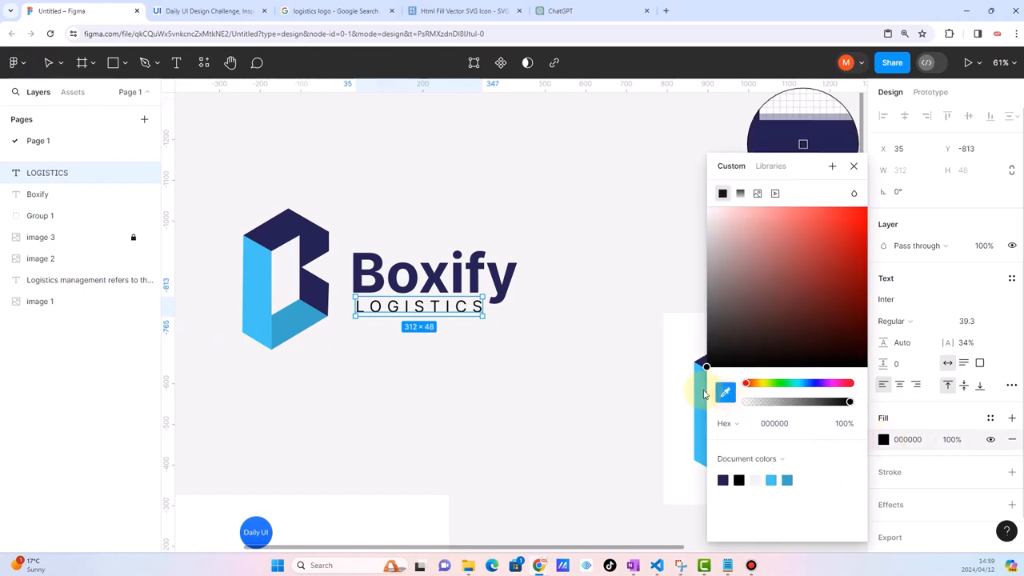
left_click(261, 288)
left_click(416, 384)
Group the symbol with the Boxify and LOGISTICS texts into a single logo
left_click_drag(577, 196, 200, 411)
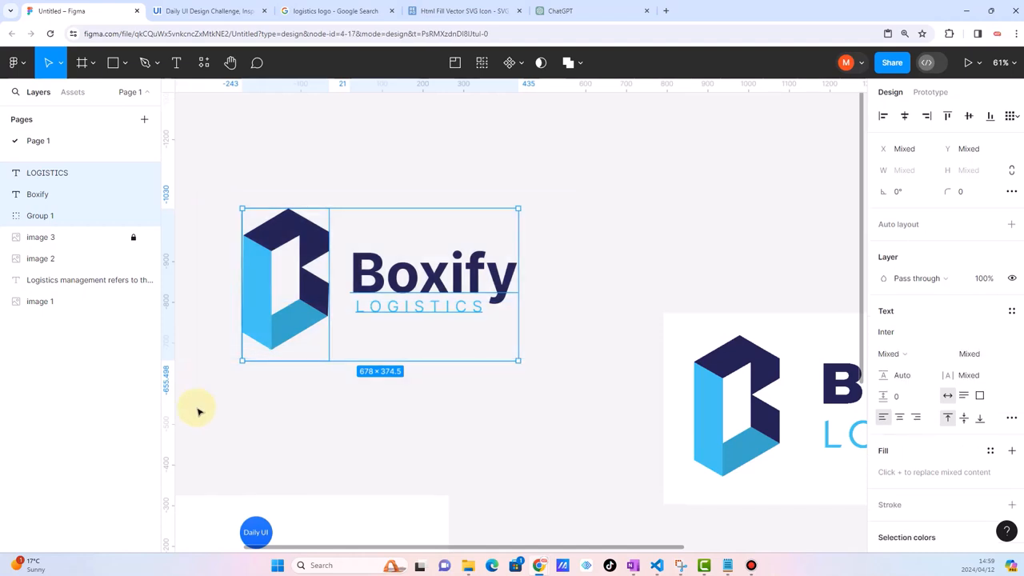
key("ctrl+g")
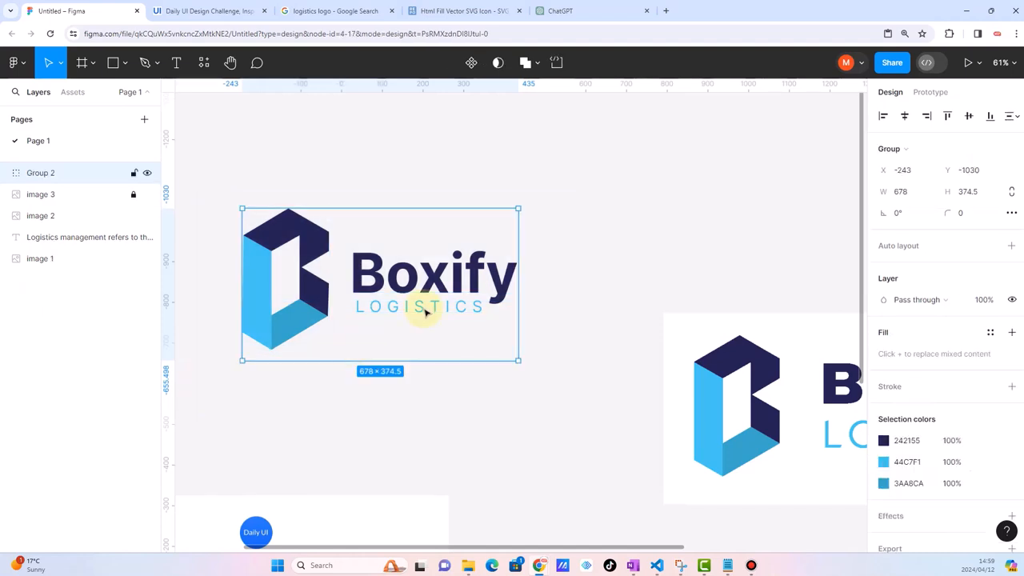
scroll(420, 308, "down", 10)
scroll(402, 318, "up", 4)
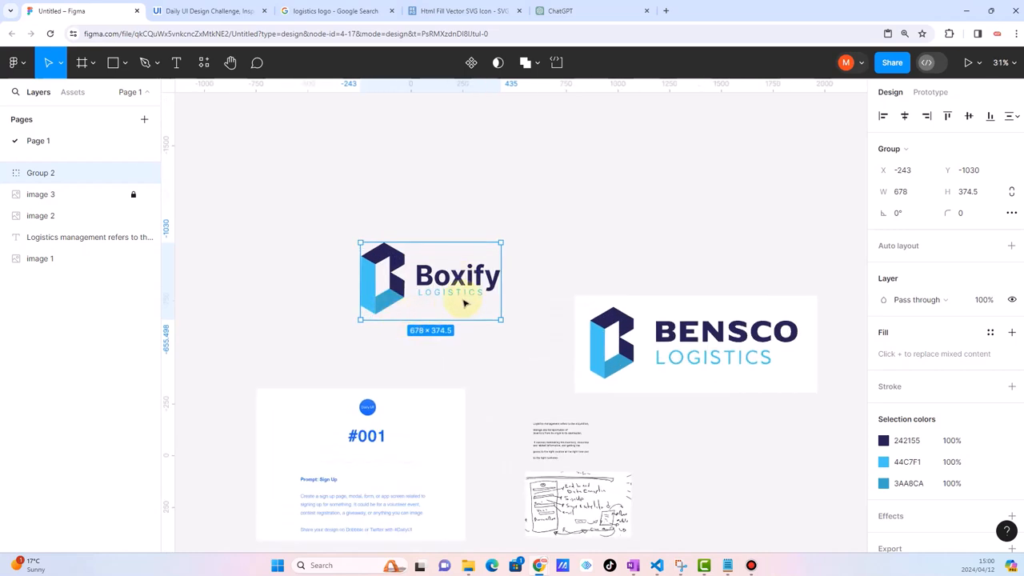
left_click(571, 238)
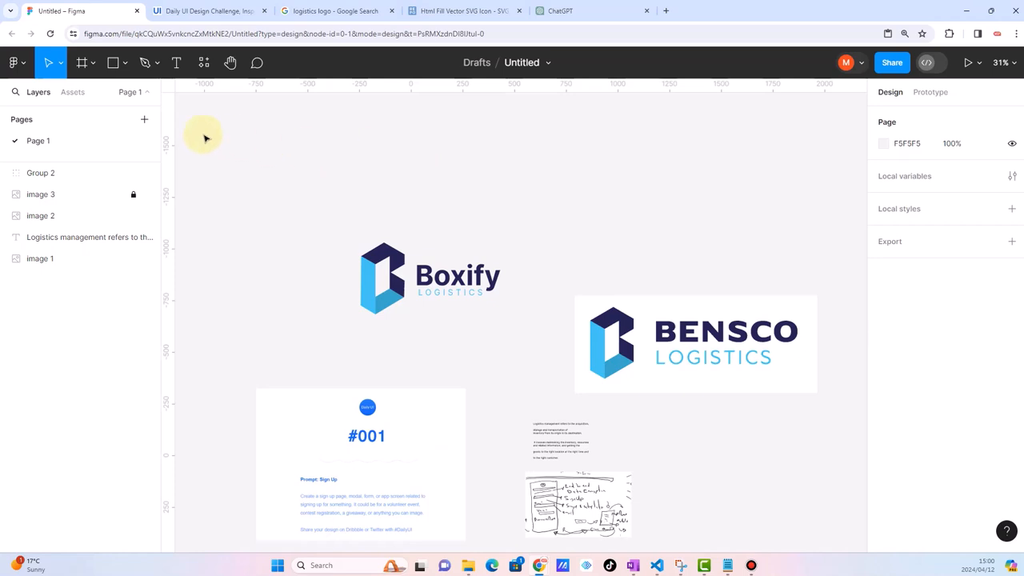
Move the grouped Boxify logo to just above the #001 prompt card, at about X -448, Y -886
scroll(394, 254, "down", 2)
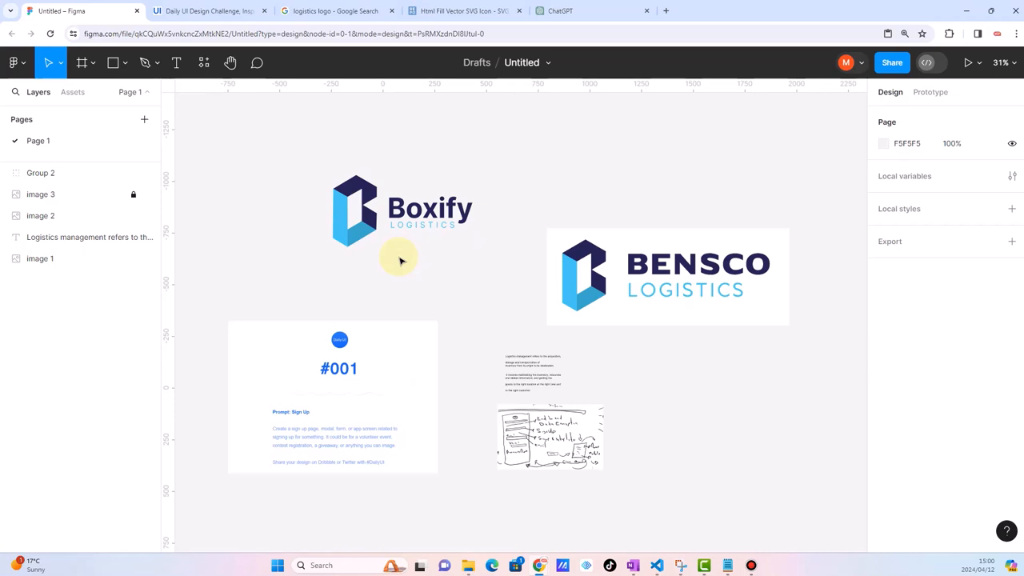
scroll(402, 260, "down", 2)
left_click(389, 241)
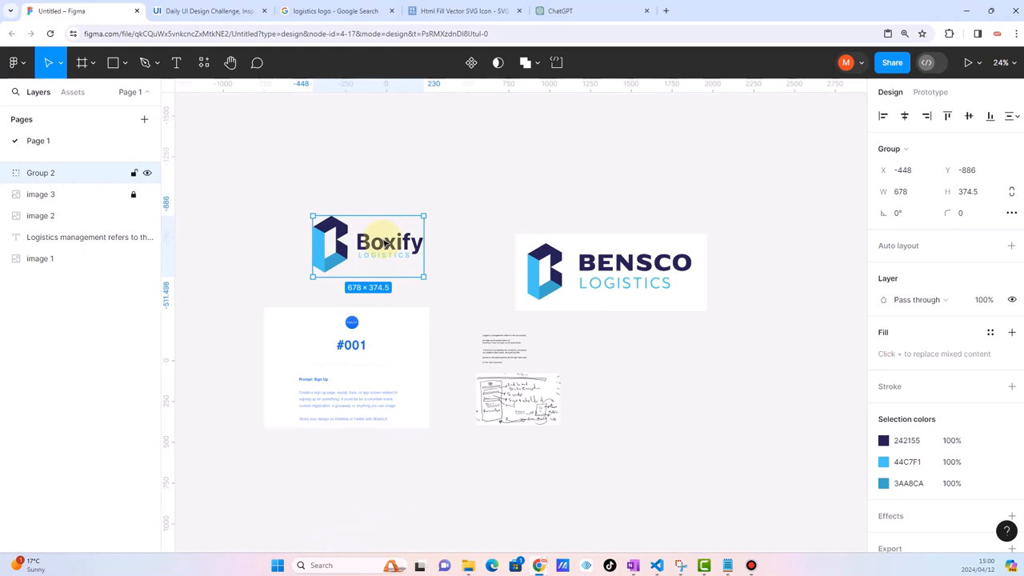
left_click(461, 238)
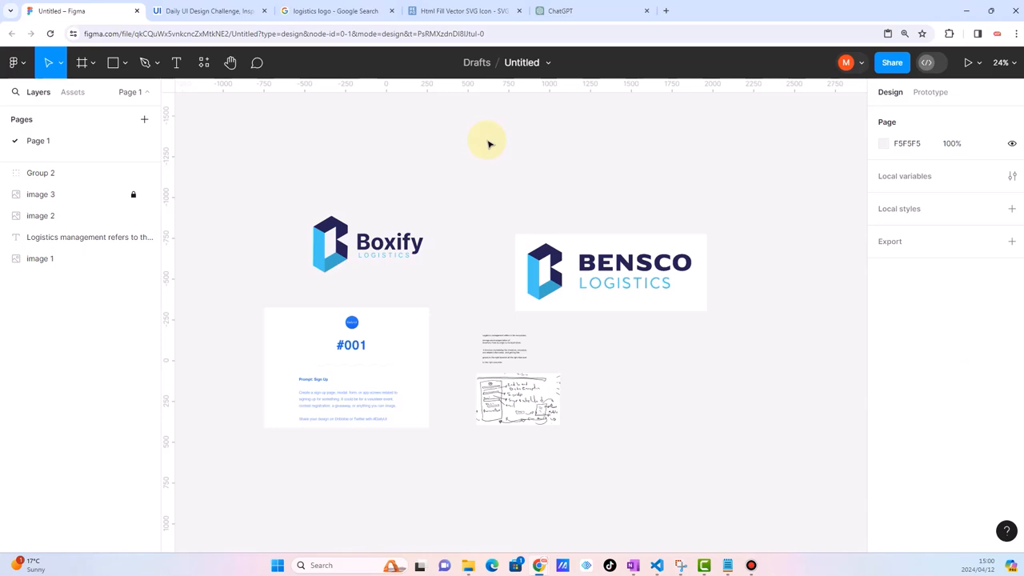
Find the Pexels plugin among the recent plugins and run it
left_click(203, 62)
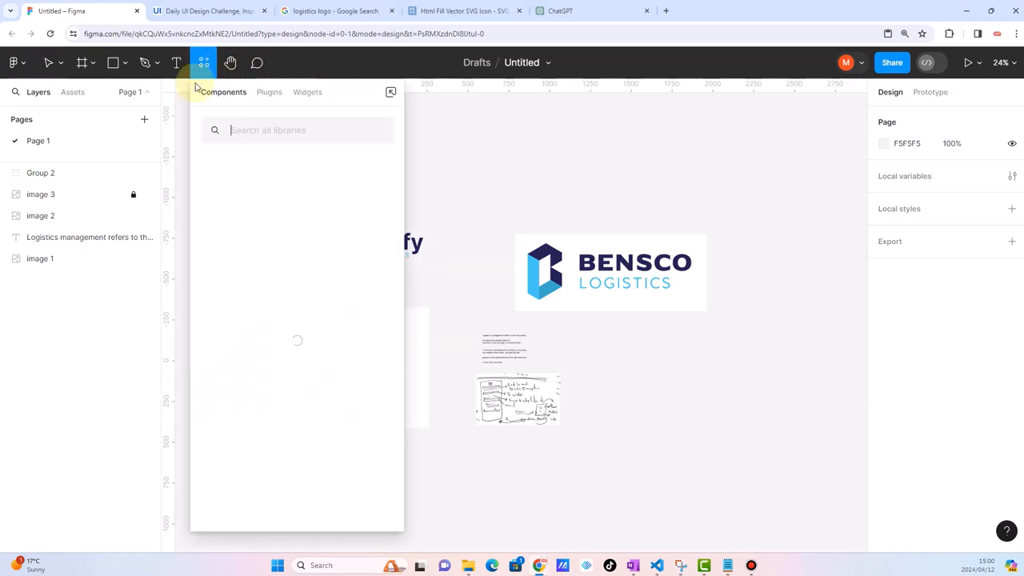
left_click(246, 131)
type("PEXELS")
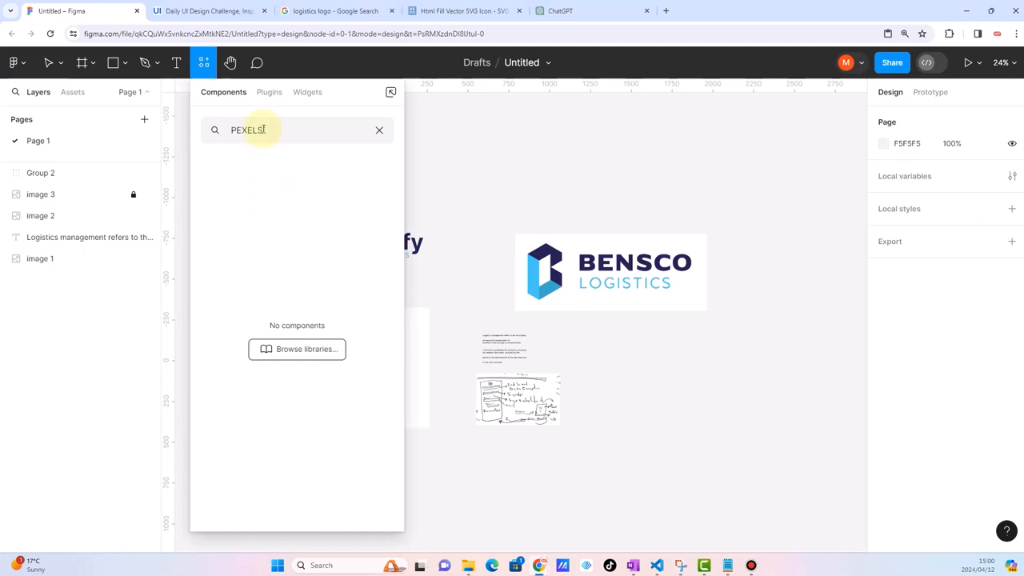
key("BackSpace")
key("BackSpace")
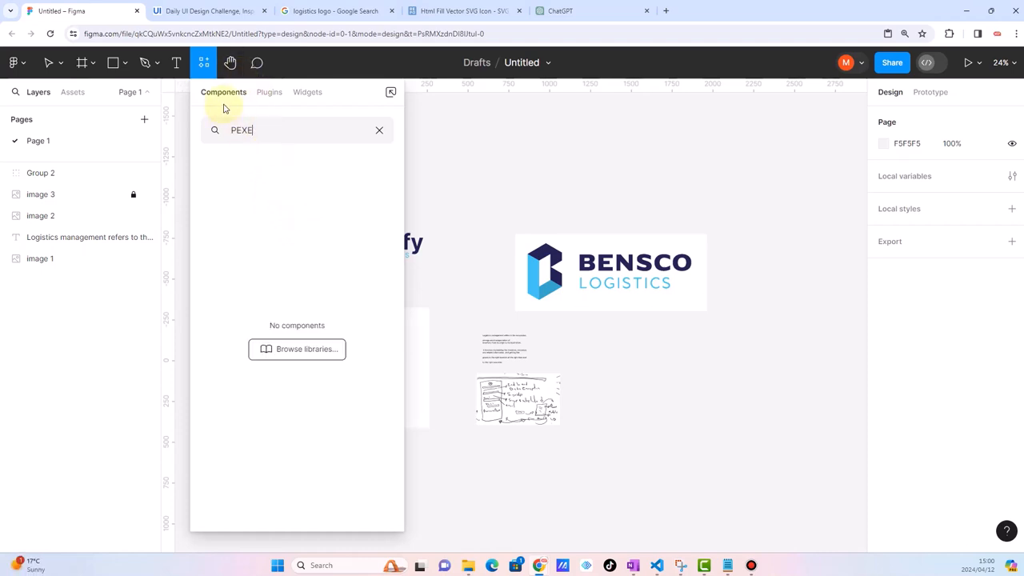
left_click(270, 92)
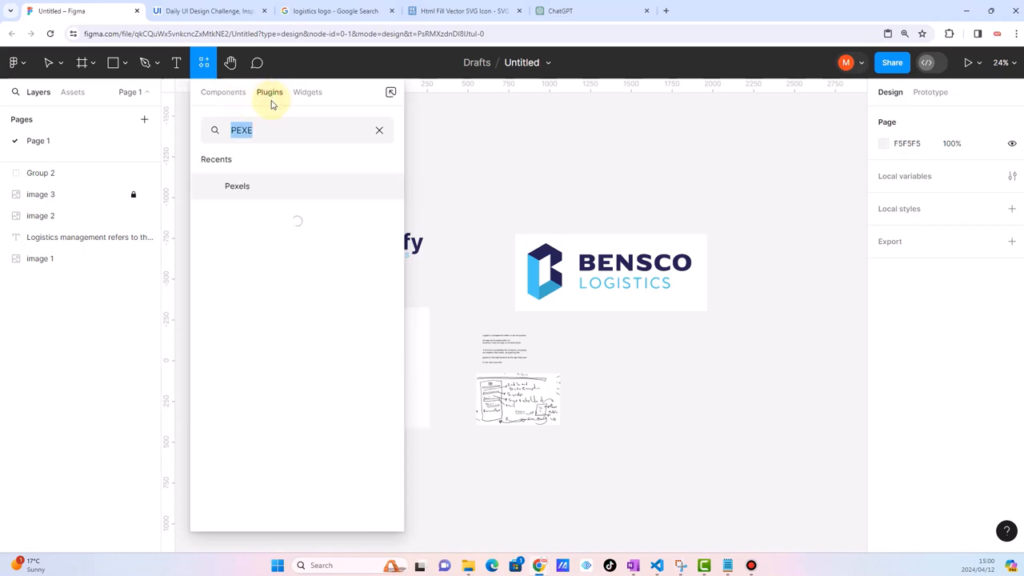
left_click(241, 192)
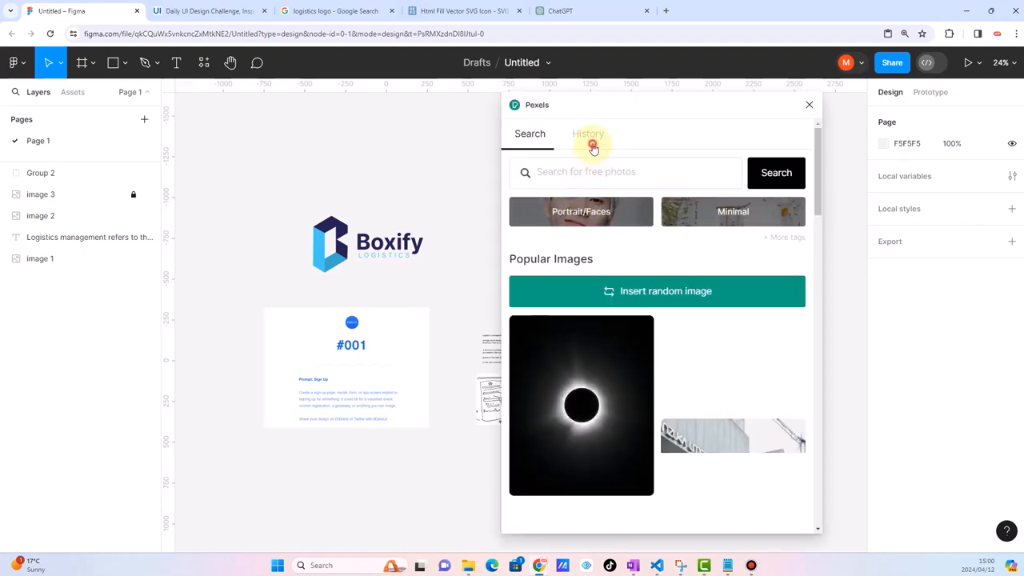
Check the Pexels image history, and search the free photos for LOGISTICS
left_click(590, 136)
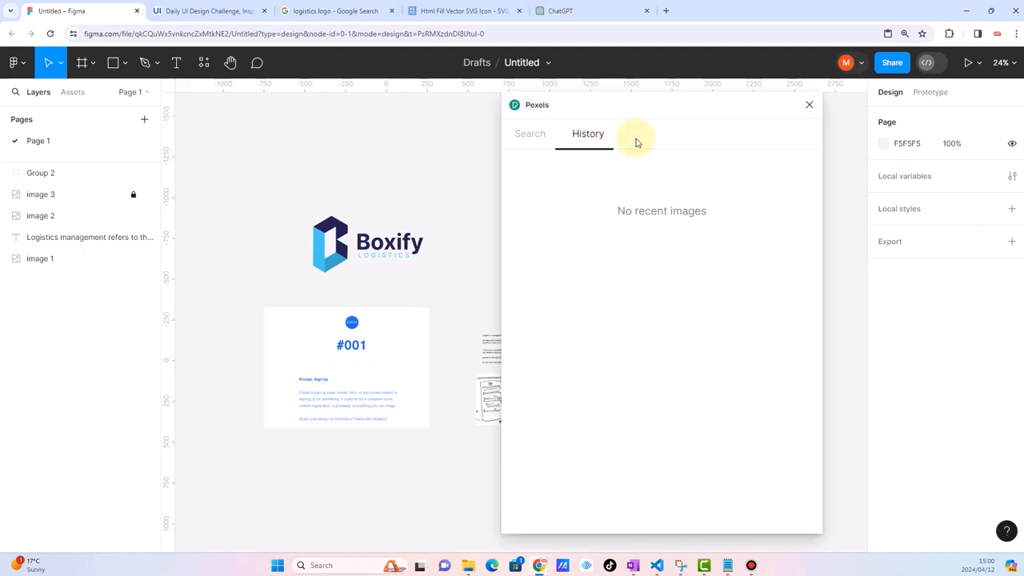
left_click(542, 133)
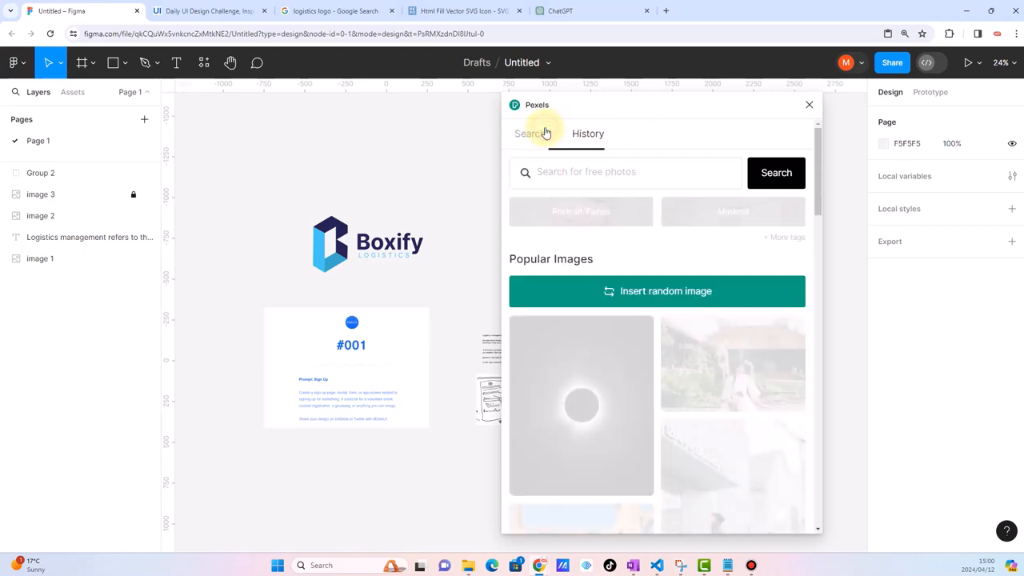
left_click(571, 176)
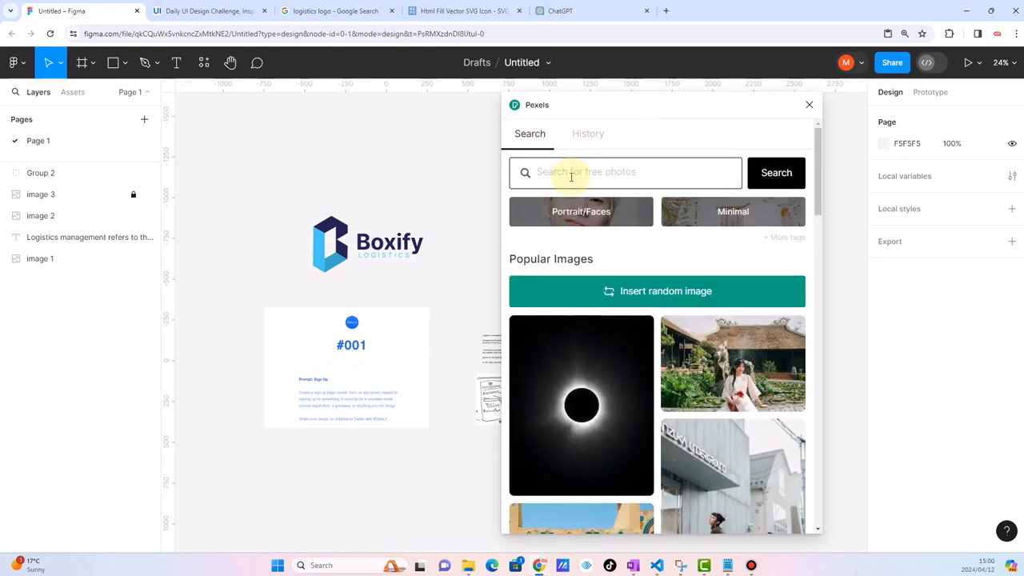
type("LOGISTICS")
key("Return")
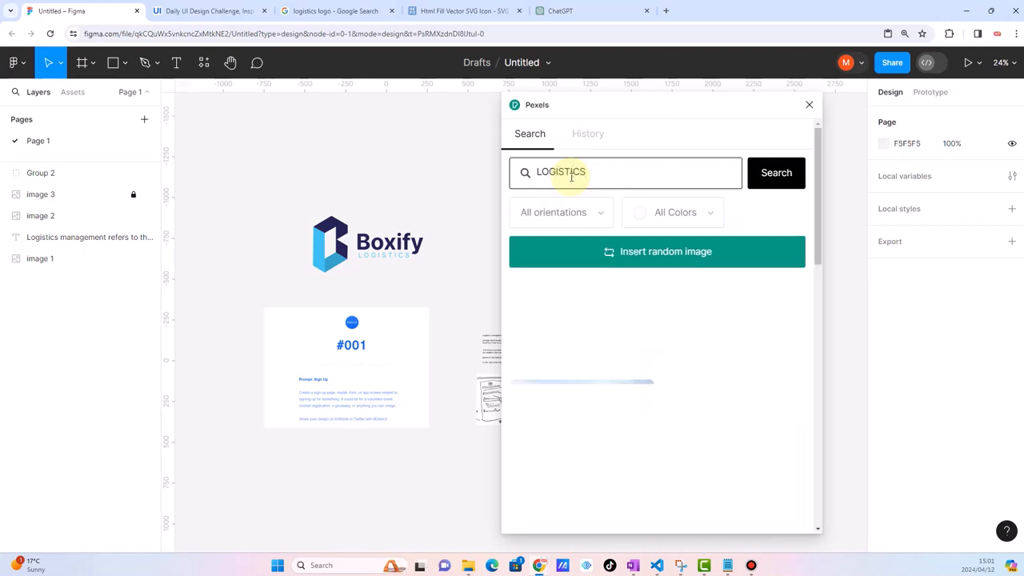
Browse the LOGISTICS photos and insert the front-view airplane photo by Pixabay
scroll(689, 367, "down", 5)
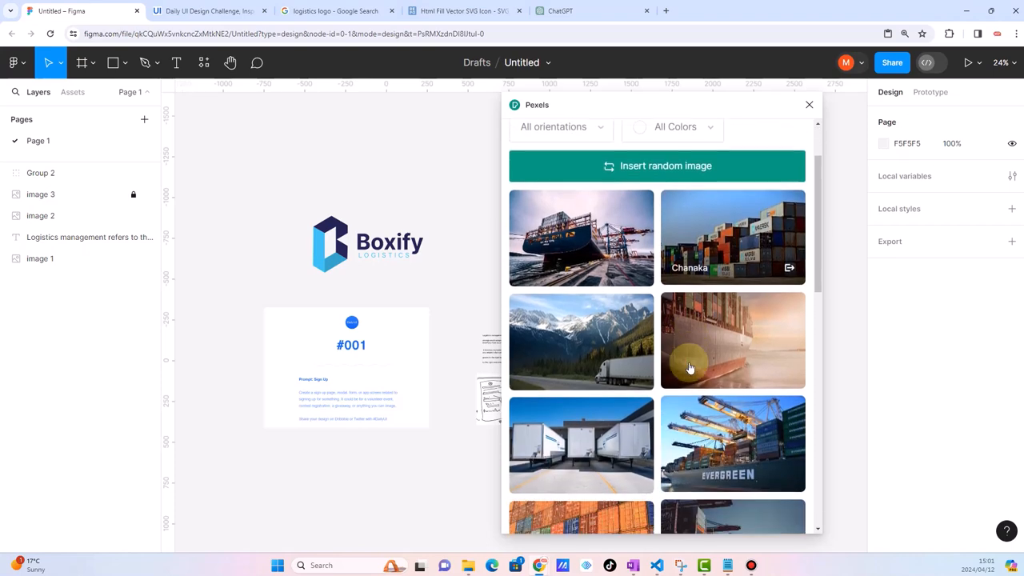
scroll(689, 367, "down", 5)
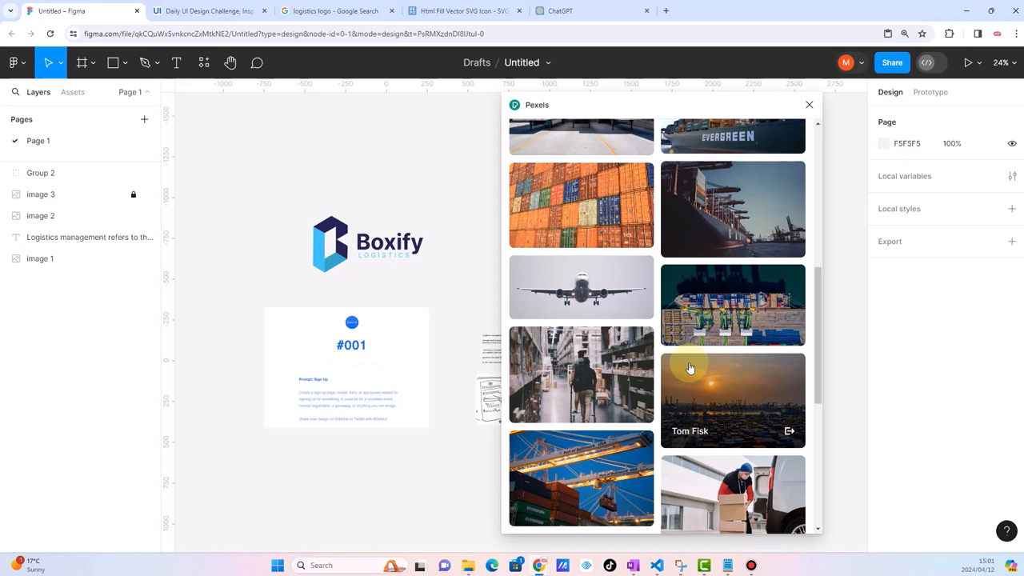
scroll(689, 367, "down", 2)
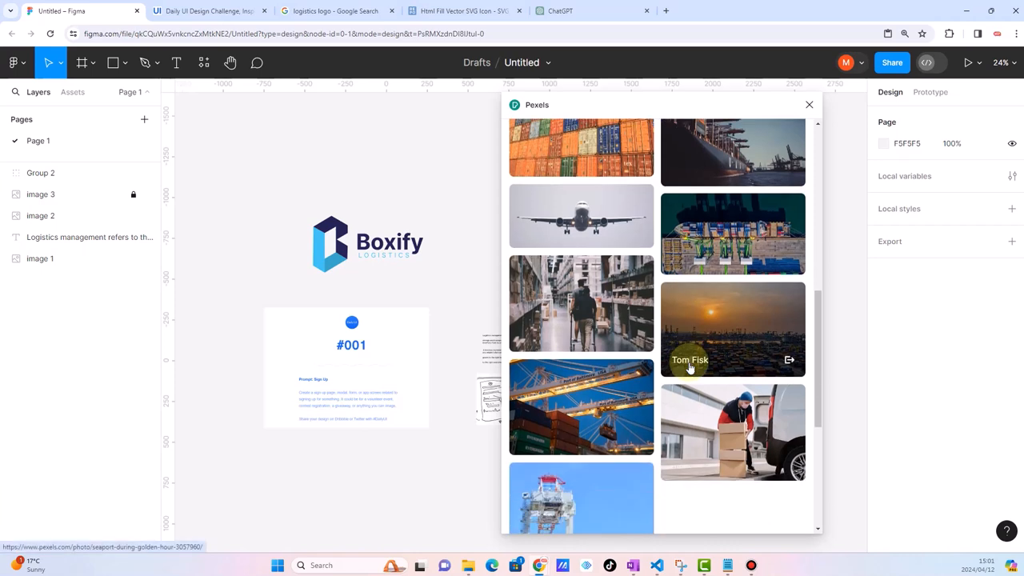
left_click(600, 228)
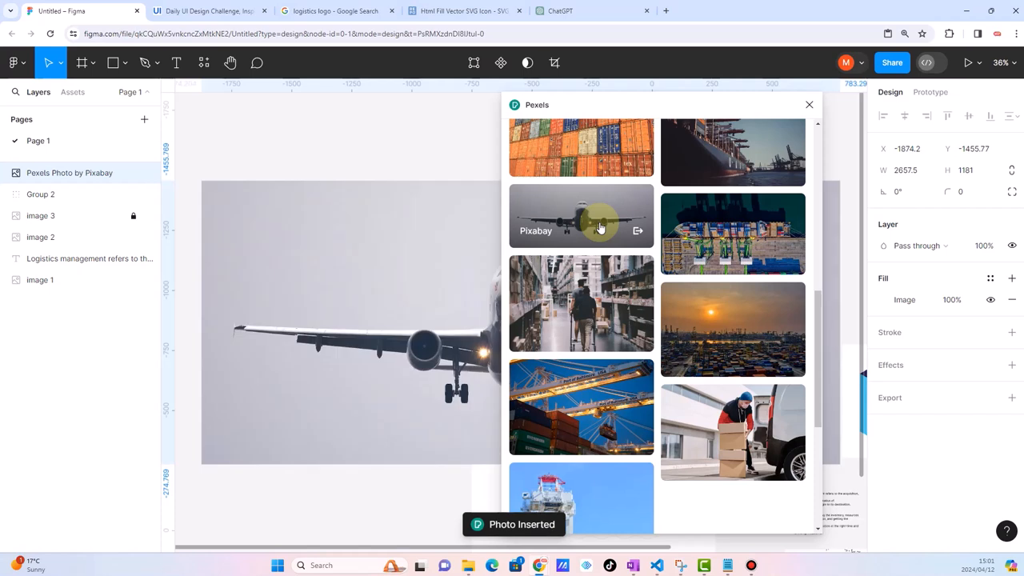
Move the airplane photo clear of the Boxify logo, to its left at about X -3406, Y -1719
scroll(348, 241, "down", 3)
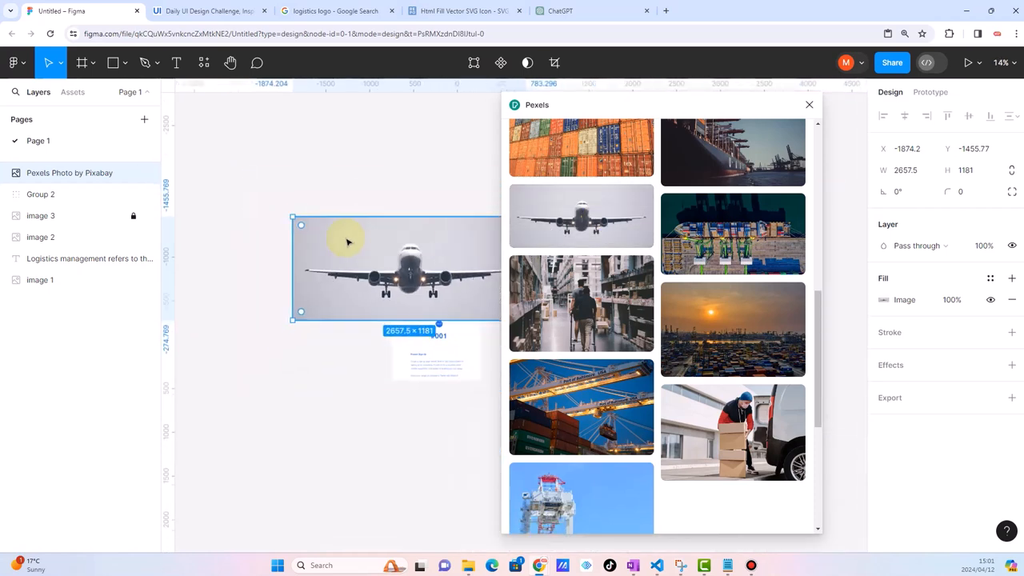
scroll(360, 242, "down", 2)
left_click_drag(418, 240, 336, 231)
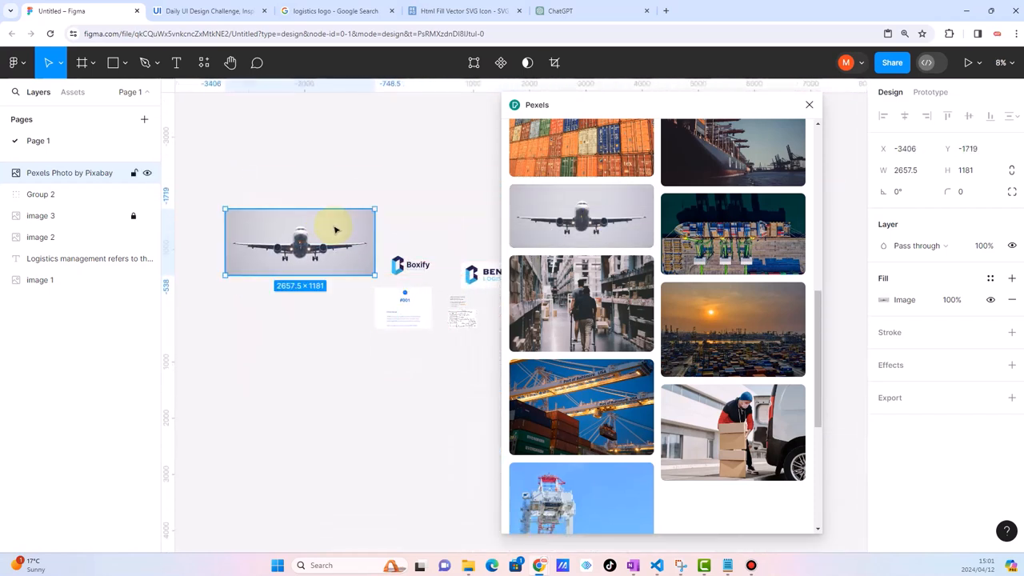
left_click(431, 224)
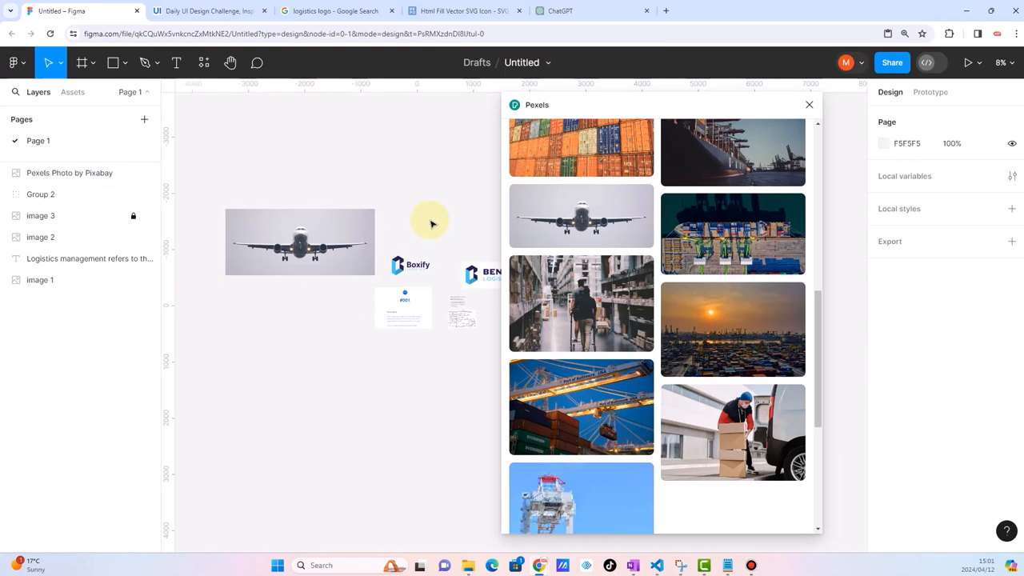
Look back through the LOGISTICS photos, and search Pexels for BUSINESS PEOPLE instead
scroll(431, 224, "up", 2)
scroll(616, 240, "up", 3)
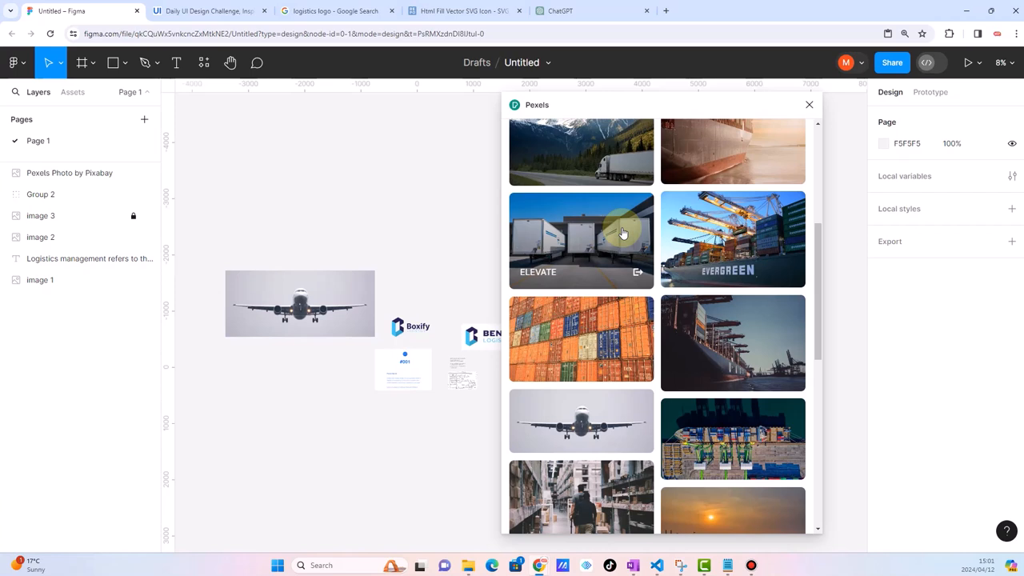
scroll(636, 256, "up", 3)
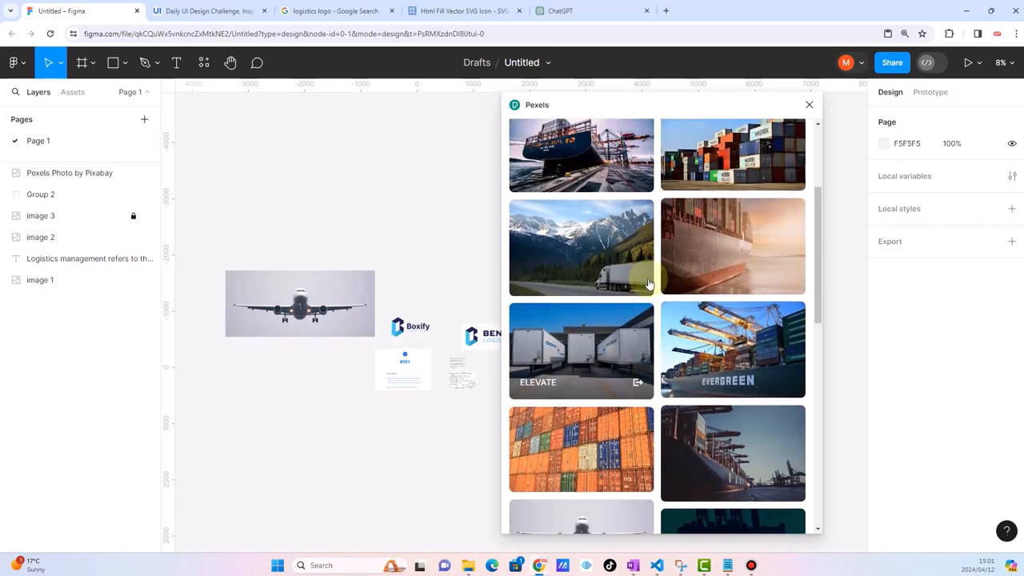
scroll(639, 264, "up", 3)
scroll(620, 184, "up", 1)
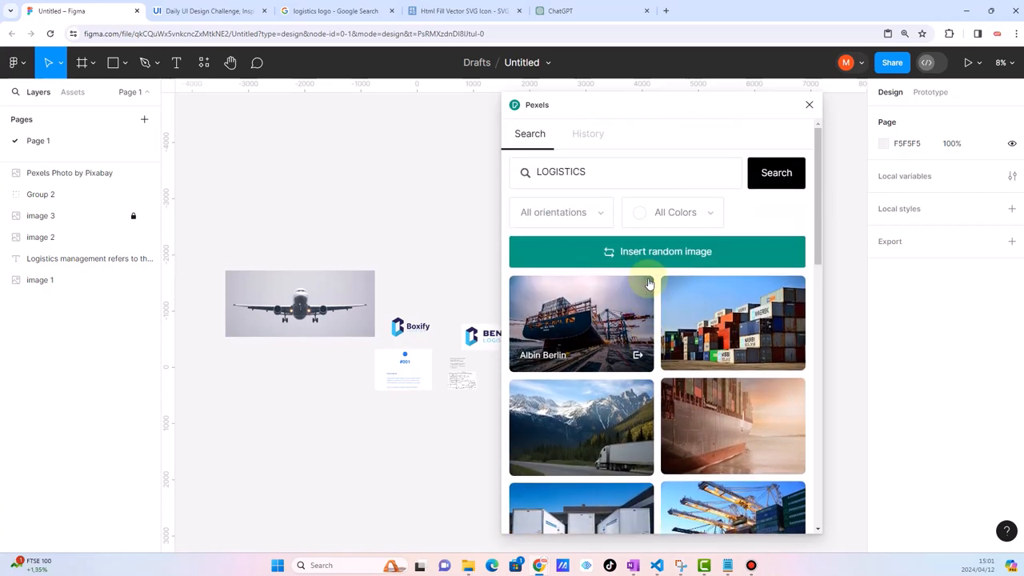
left_click_drag(606, 169, 521, 172)
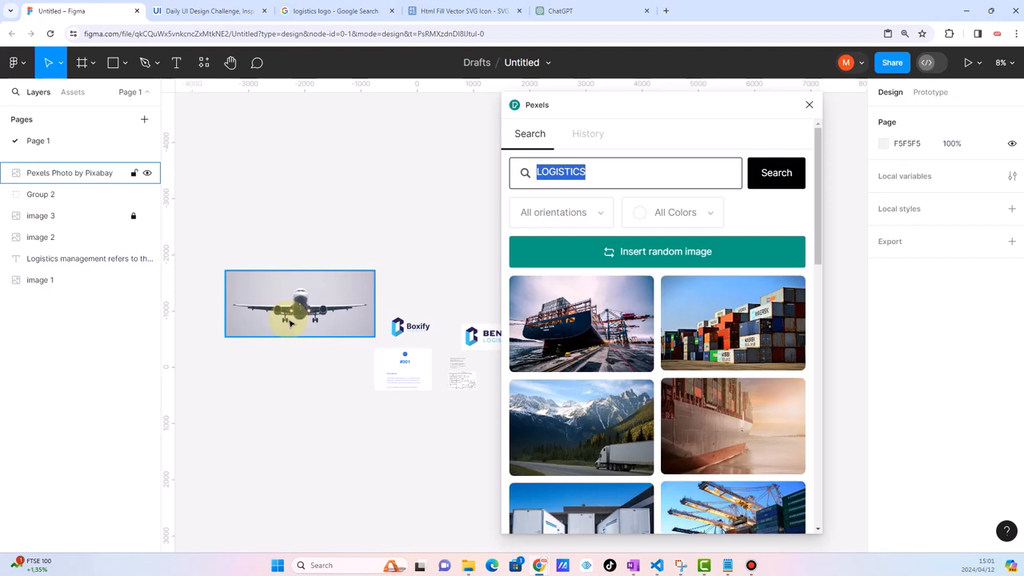
left_click_drag(604, 175, 438, 186)
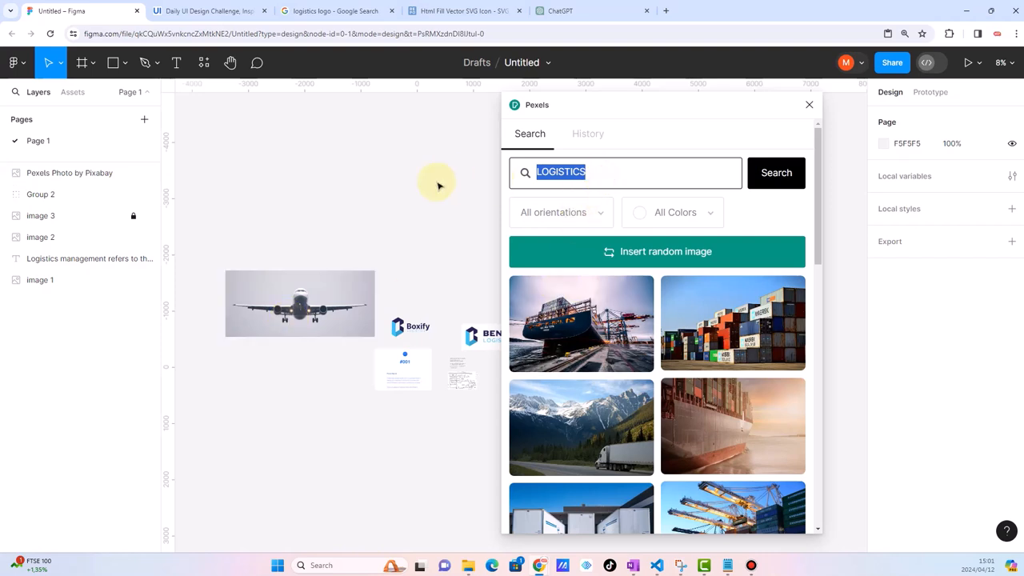
type("BUSINESS ")
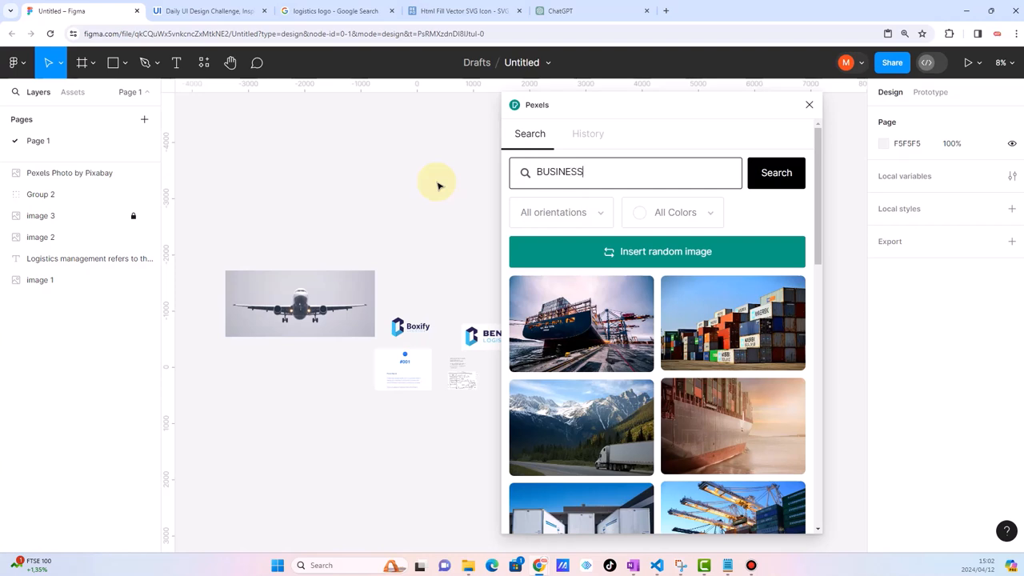
type("PEOPLE")
key("Return")
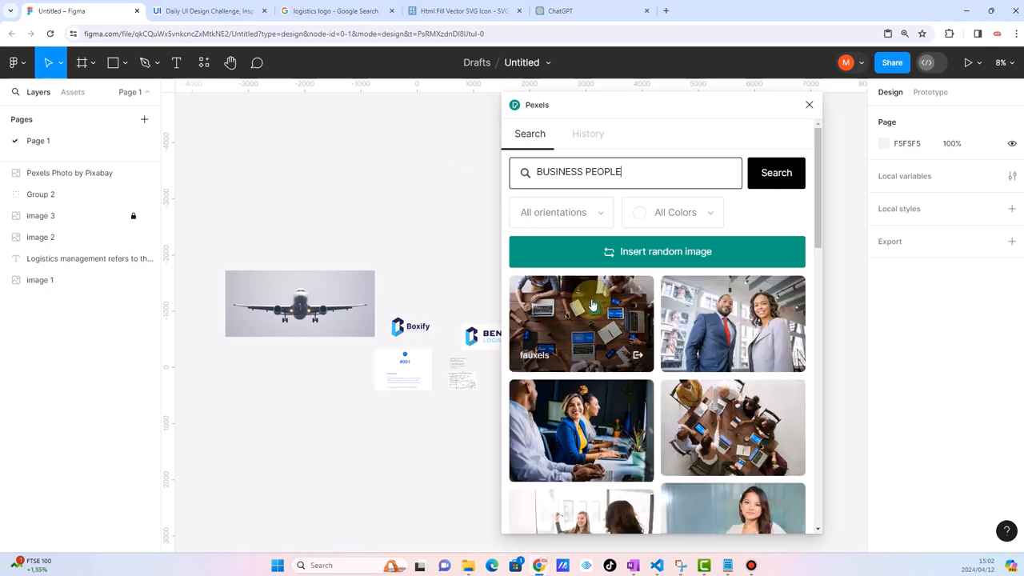
Browse the BUSINESS PEOPLE photos and insert the one of a suited man and a woman in a grey coat by Rebrand Cities
scroll(592, 305, "down", 2)
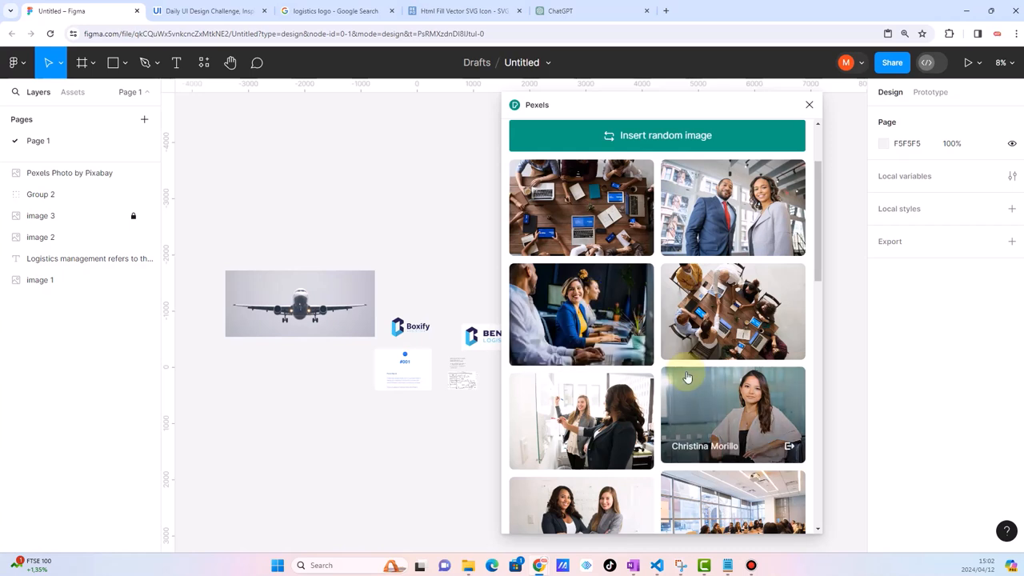
scroll(686, 376, "down", 2)
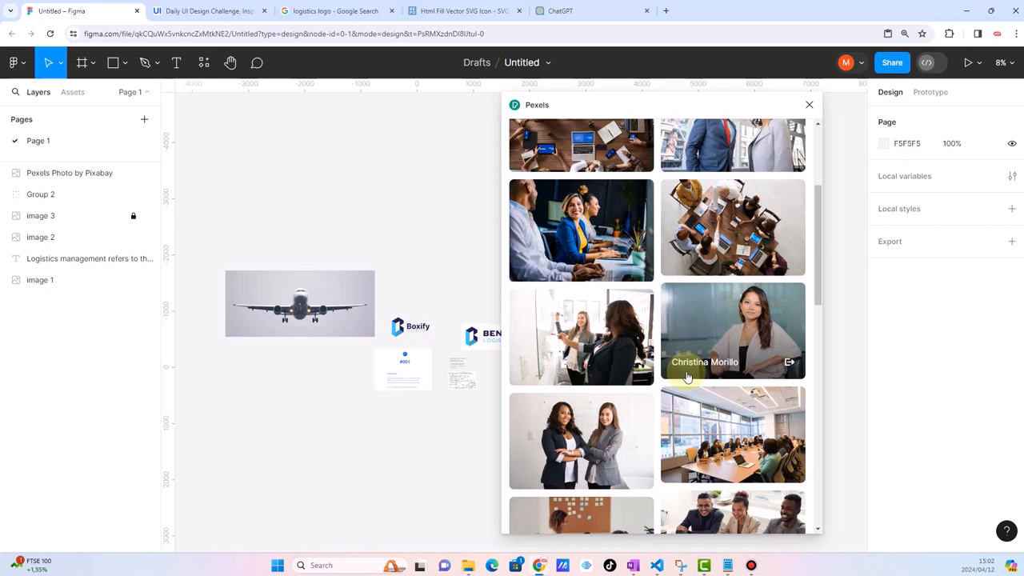
scroll(686, 376, "down", 2)
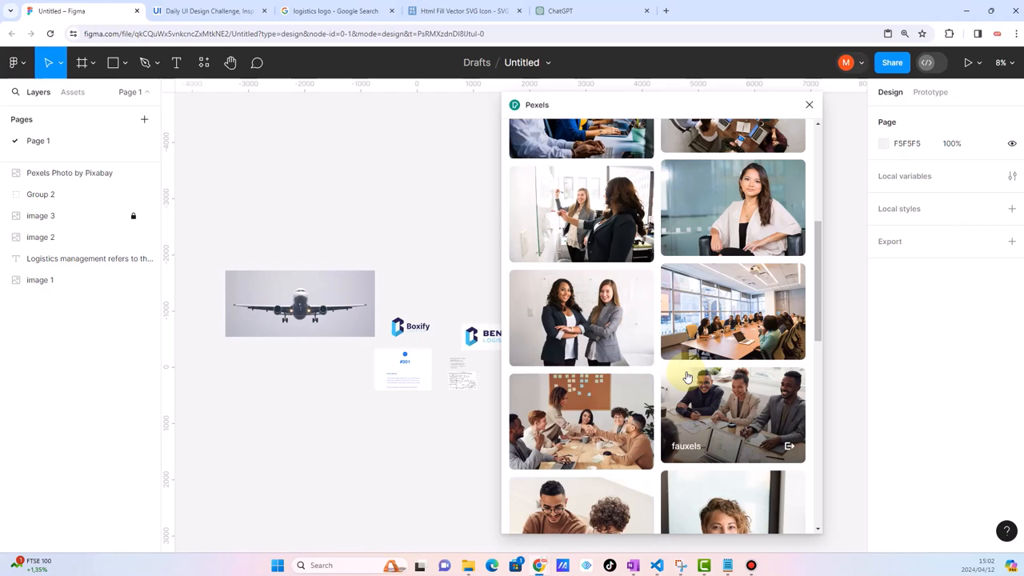
scroll(635, 370, "down", 1)
scroll(635, 369, "down", 1)
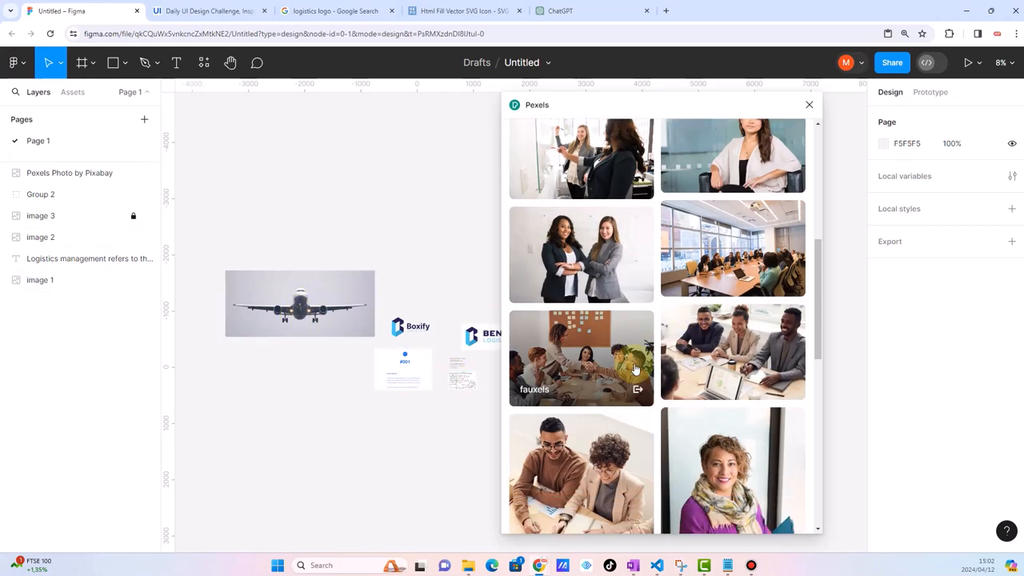
scroll(634, 369, "down", 3)
scroll(634, 370, "down", 3)
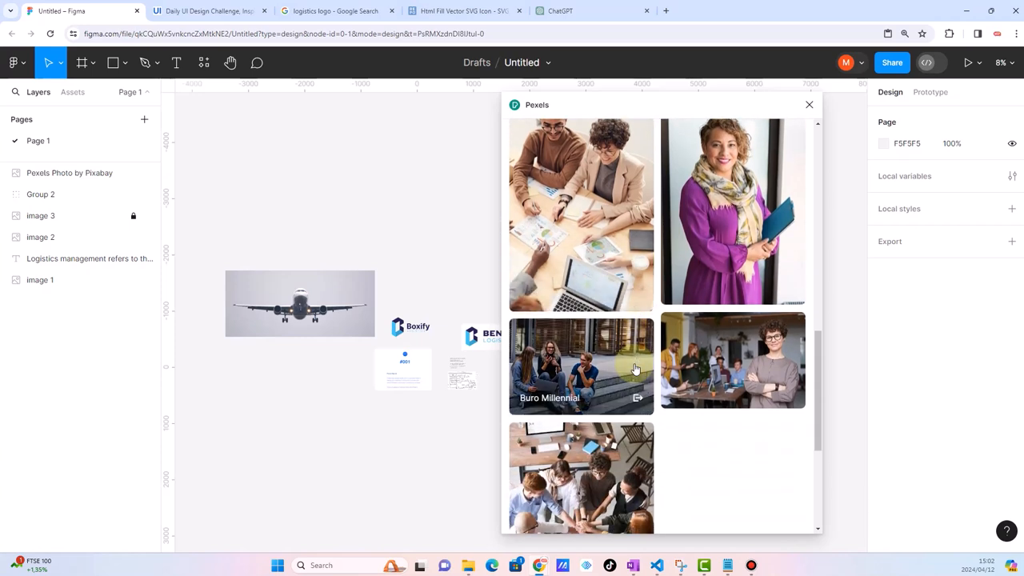
scroll(634, 369, "down", 5)
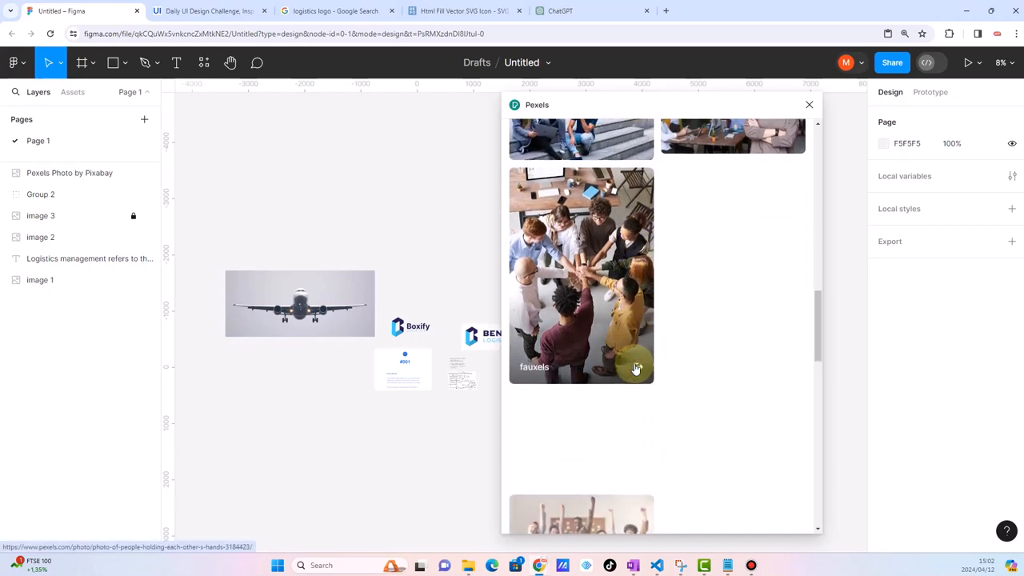
scroll(634, 370, "down", 4)
scroll(634, 370, "down", 3)
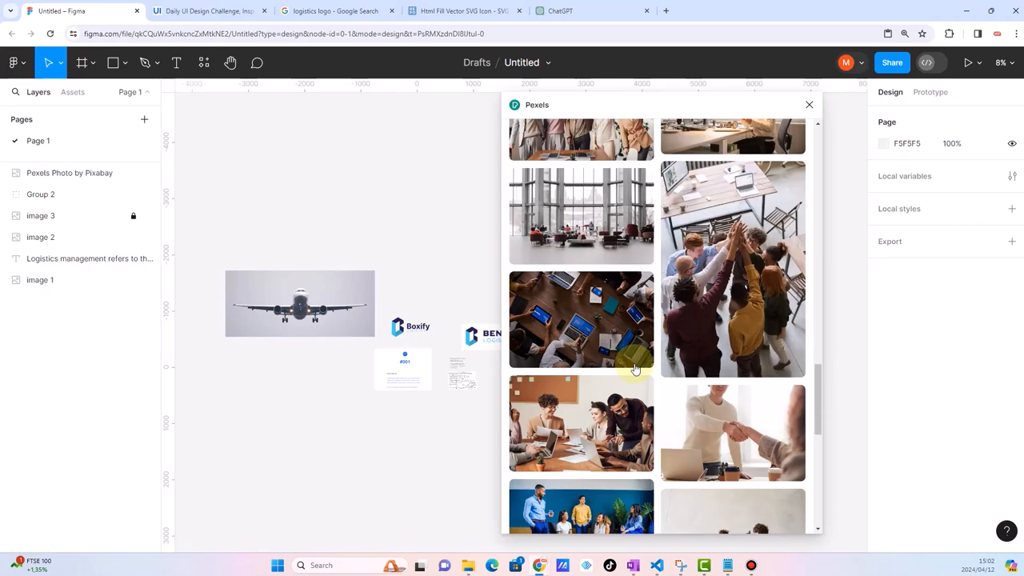
scroll(634, 369, "down", 3)
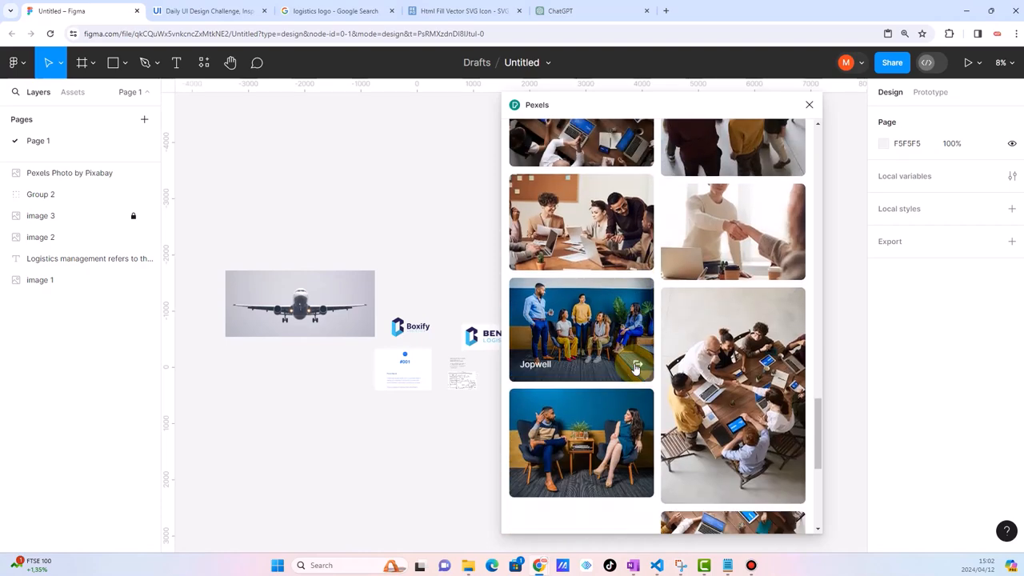
scroll(634, 370, "up", 15)
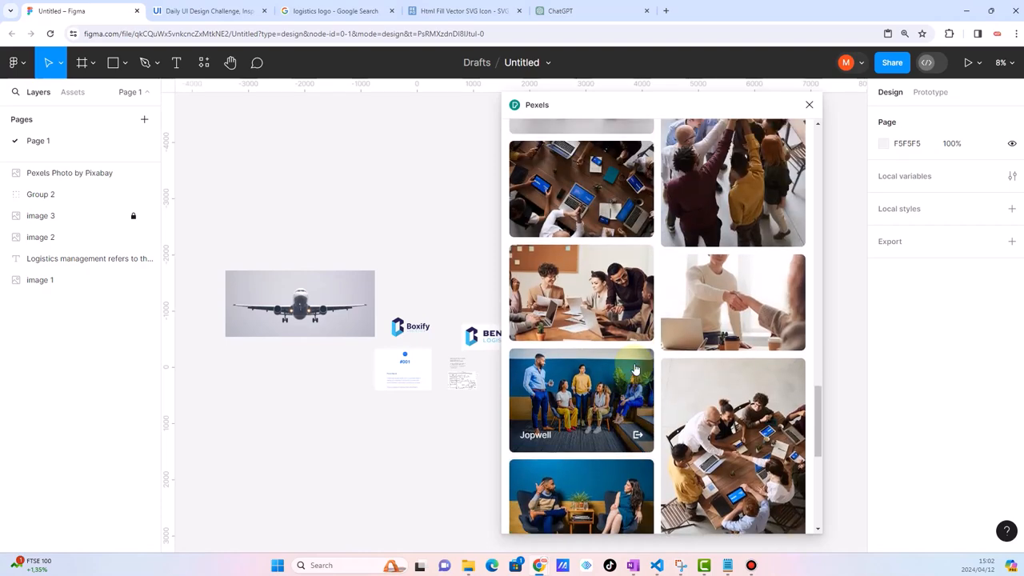
left_click(752, 326)
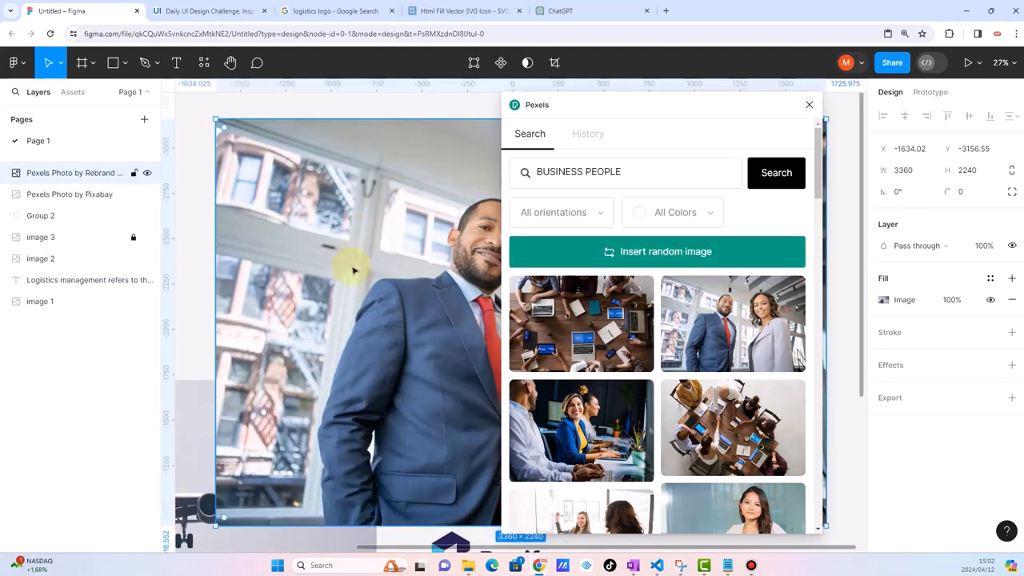
Move the business couple photo below the airplane photo, to about X -4109, Y -161, and deselect it
scroll(352, 265, "down", 5)
left_click_drag(396, 279, 258, 460)
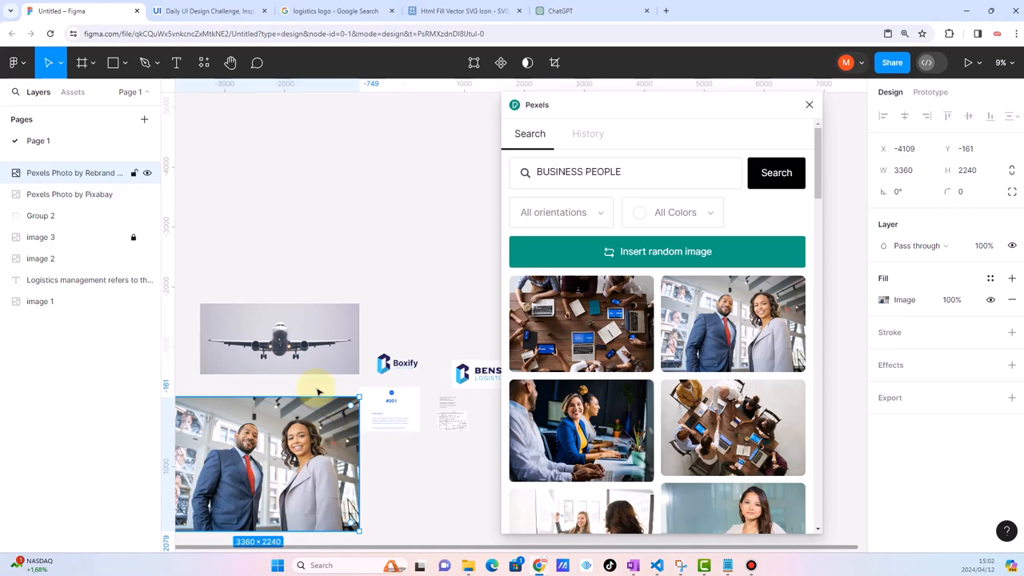
left_click(297, 278)
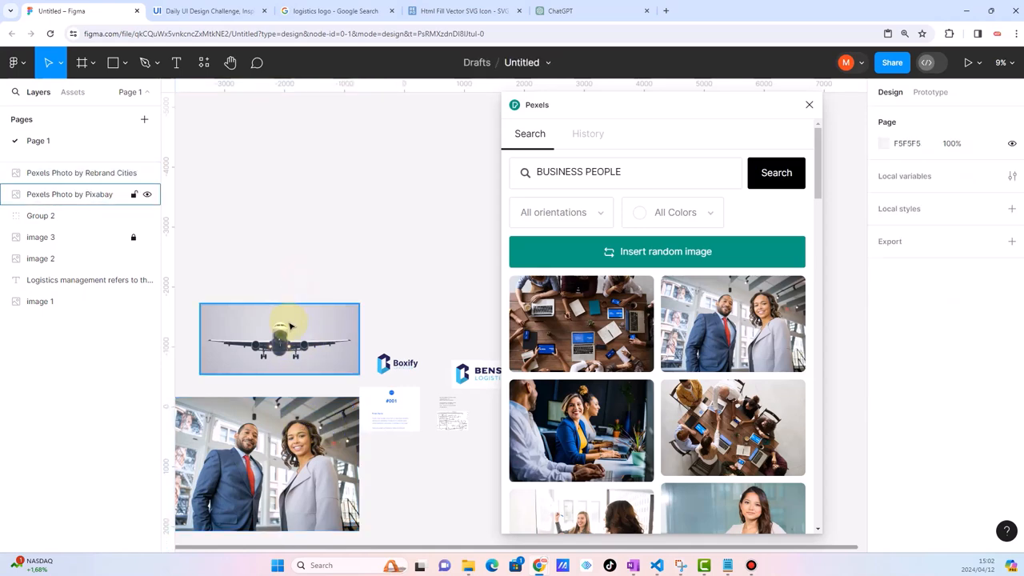
Examine the inserted airplane photo and the business couple photo up close on the canvas
scroll(289, 325, "up", 5)
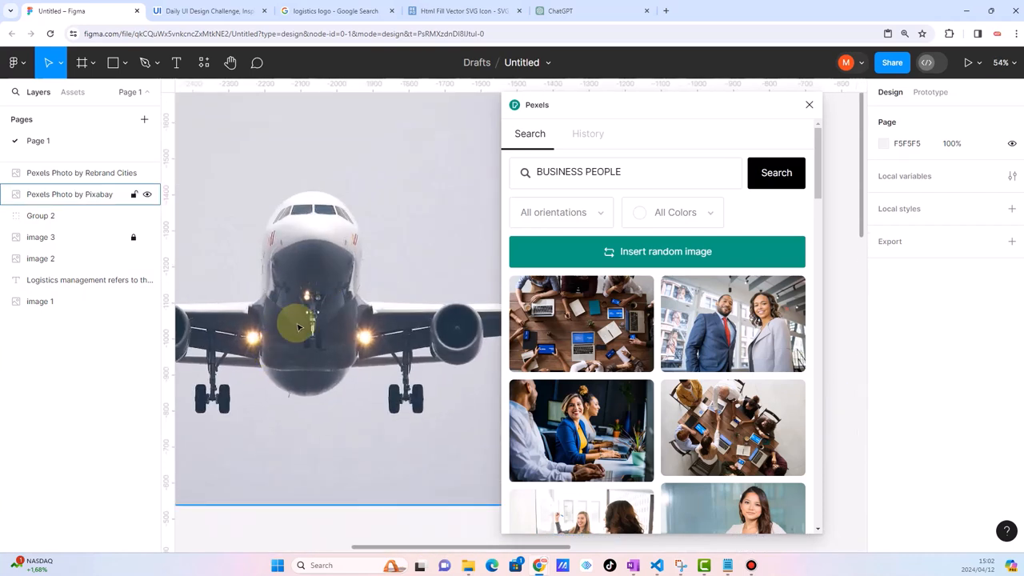
scroll(297, 327, "down", 3)
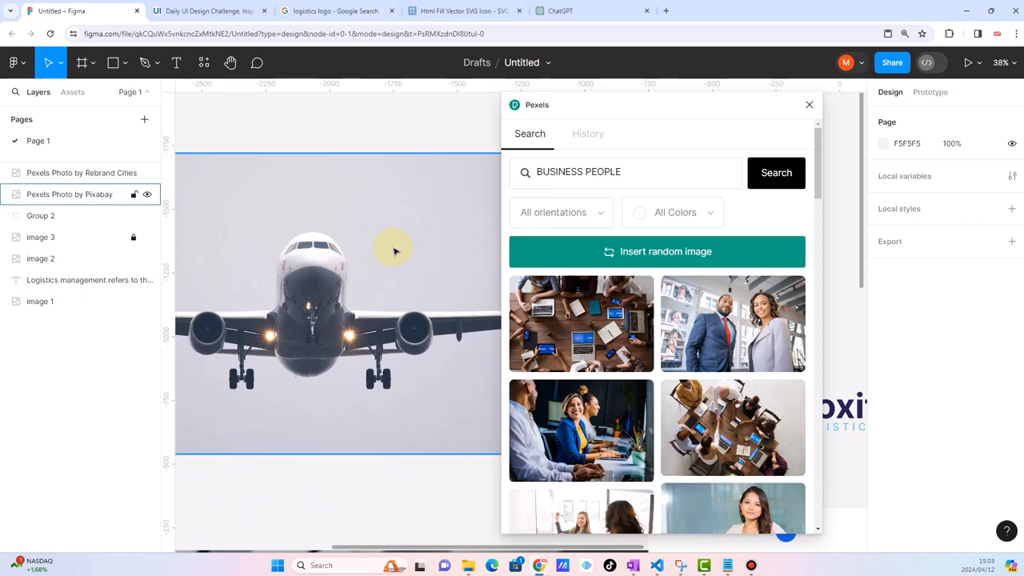
scroll(394, 251, "down", 3)
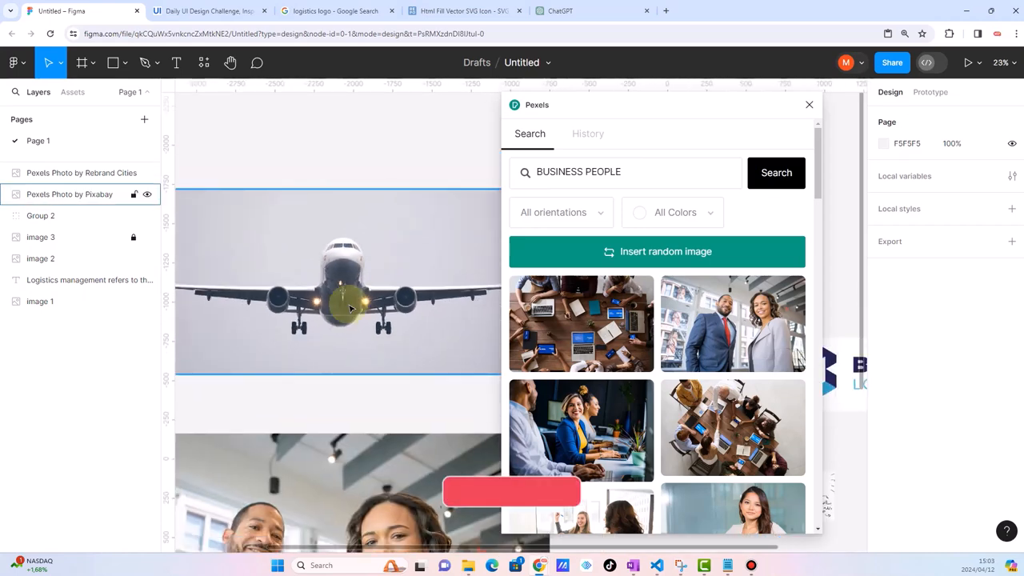
scroll(349, 308, "down", 2)
scroll(328, 436, "down", 3)
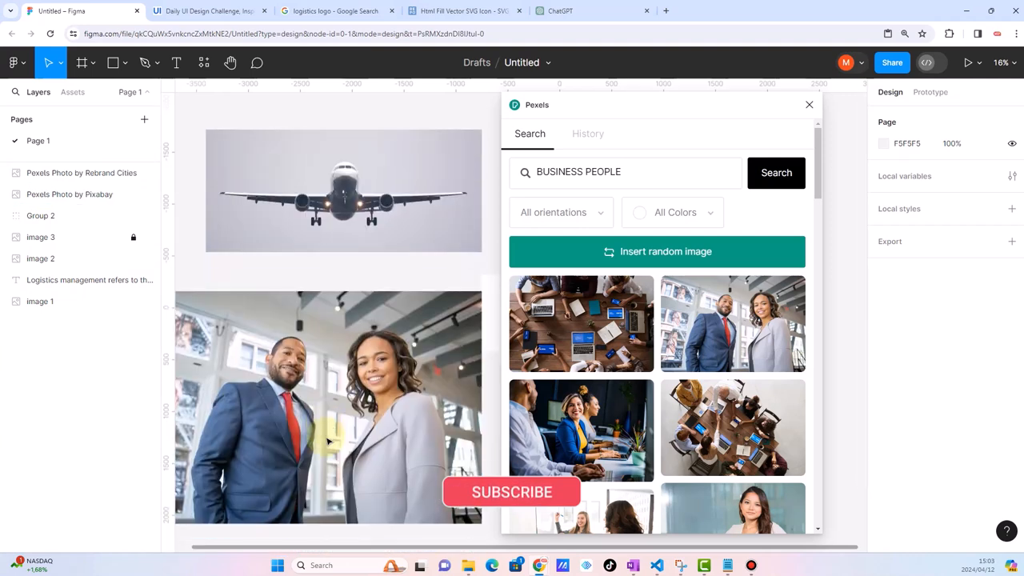
scroll(327, 441, "right", 1)
scroll(327, 441, "down", 1)
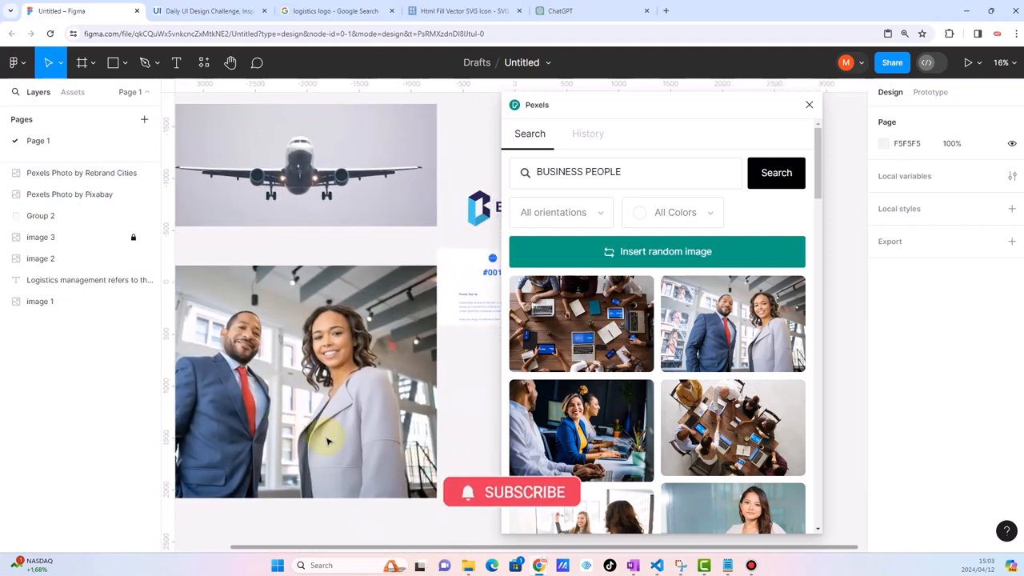
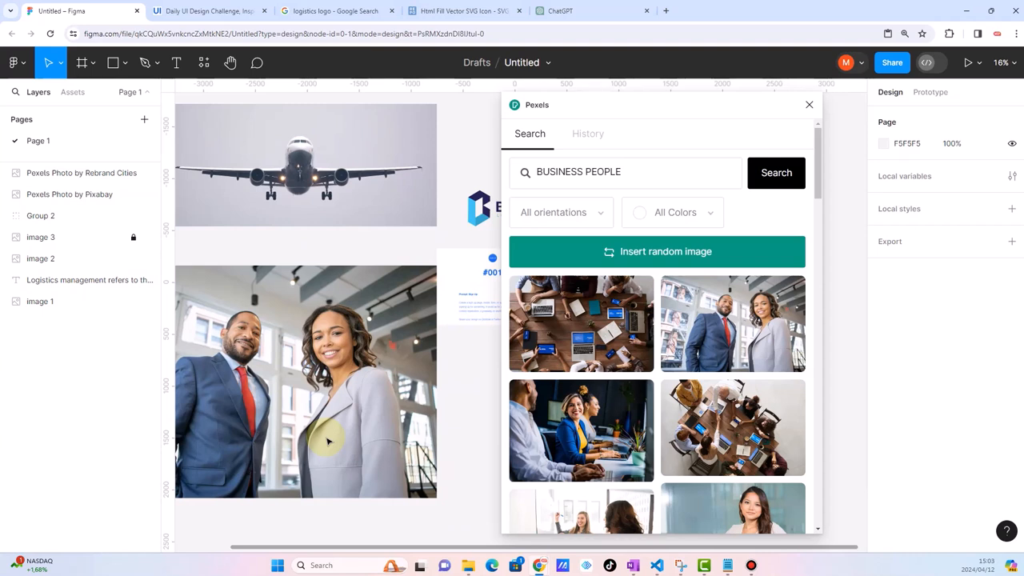
Look further through the BUSINESS PEOPLE photos, and search Pexels for confident instead
scroll(677, 415, "down", 2)
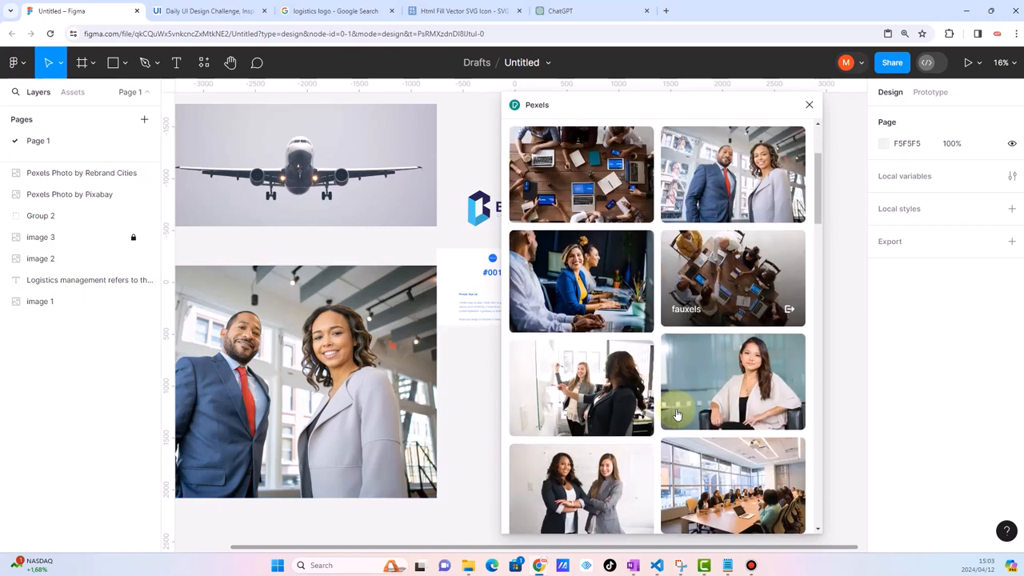
scroll(676, 414, "down", 2)
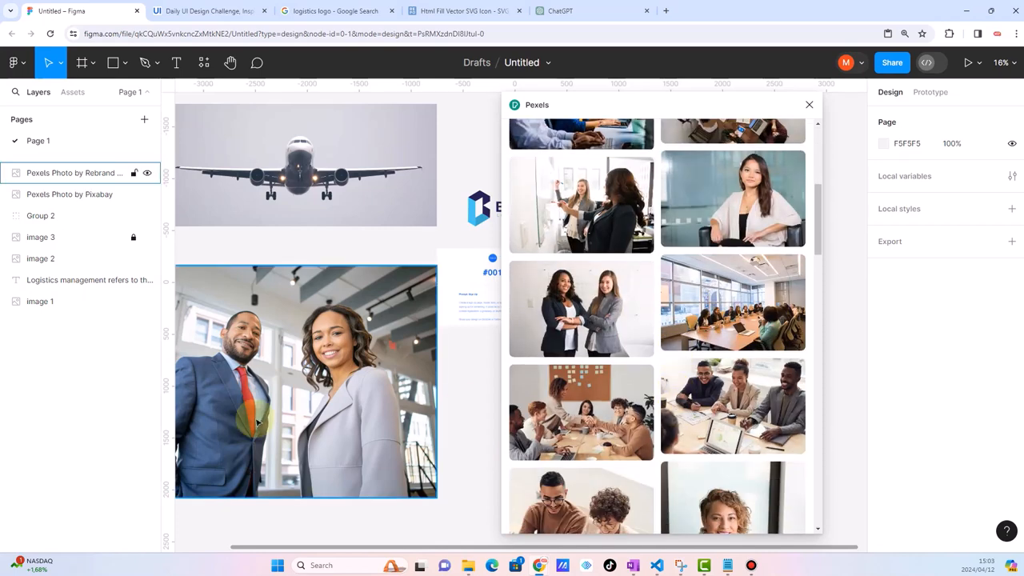
scroll(491, 404, "up", 1)
scroll(492, 404, "up", 5)
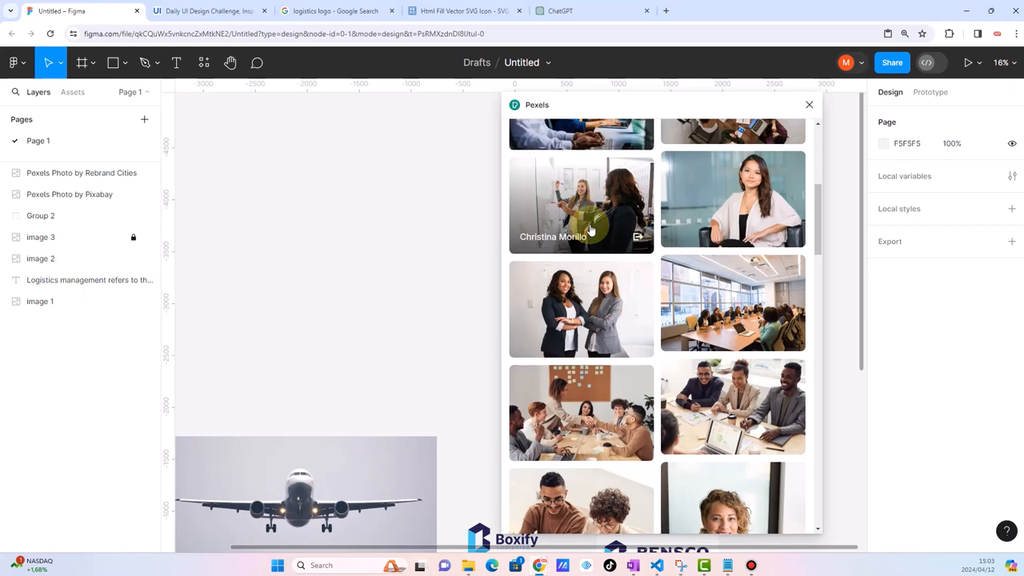
scroll(583, 218, "up", 5)
left_click_drag(623, 170, 436, 179)
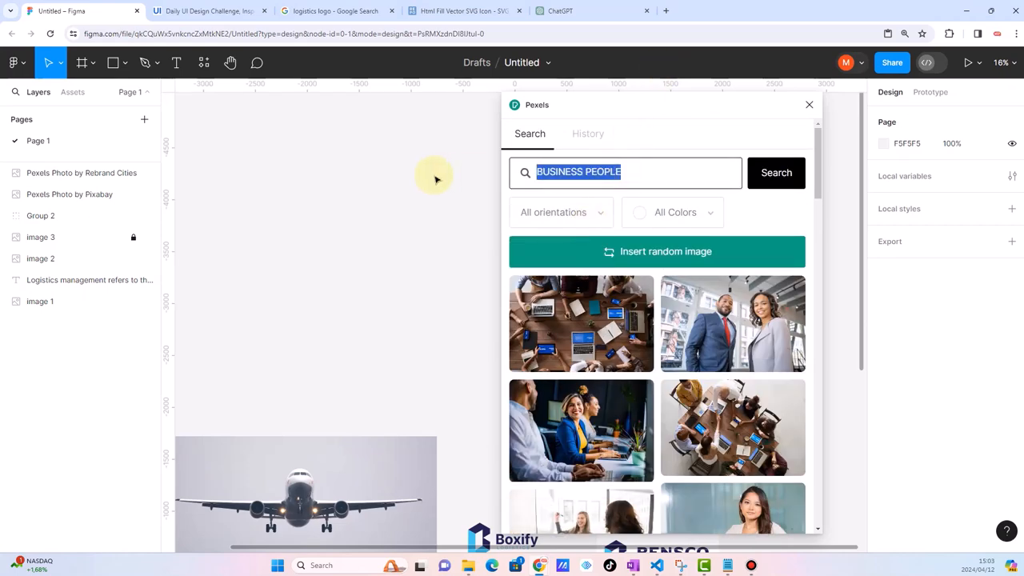
type("confi")
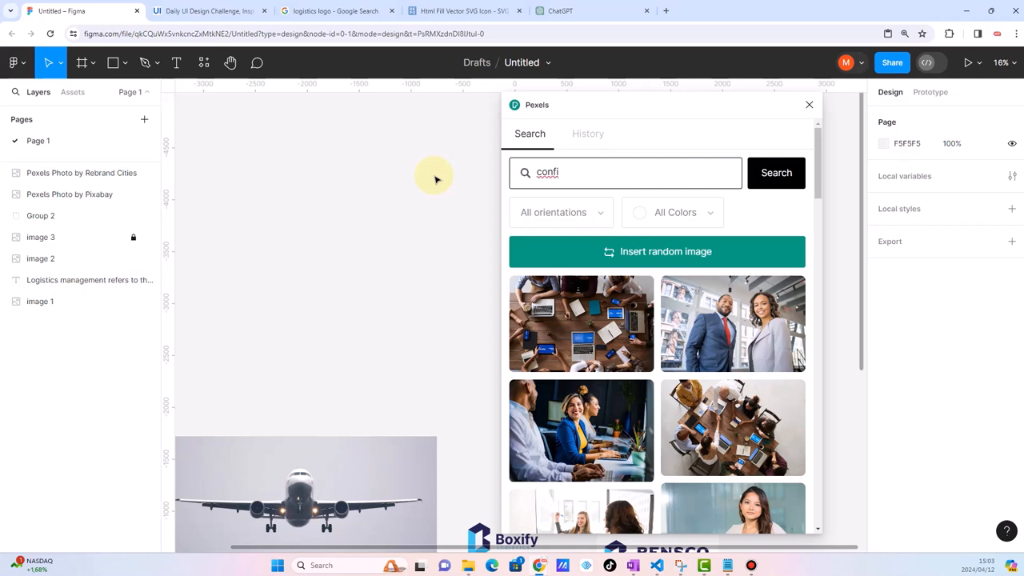
key("BackSpace")
key("BackSpace")
key("BackSpace")
key("BackSpace")
key("BackSpace")
type("confident")
key("Return")
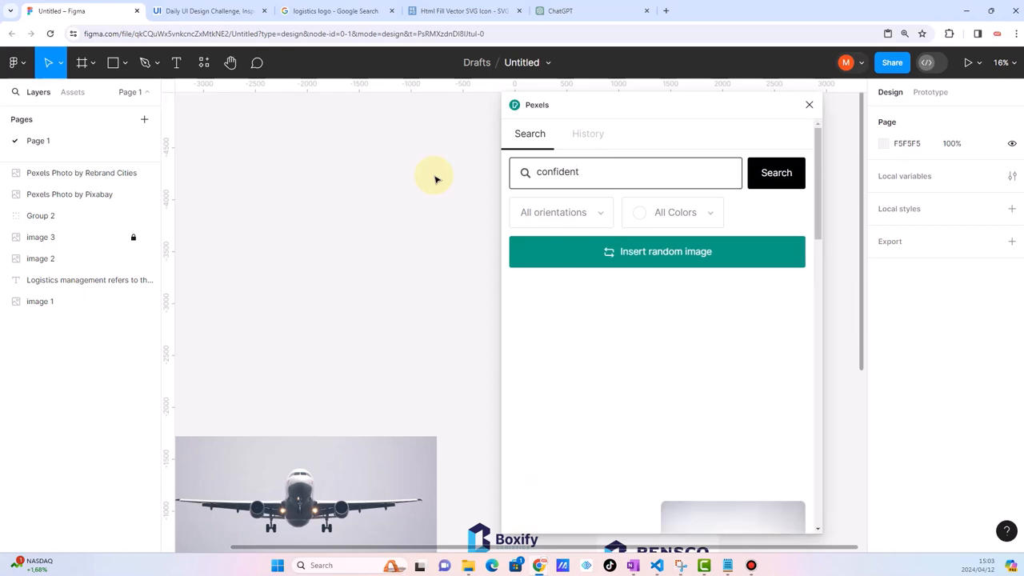
Browse the confident photos and insert the portrait of the smiling man in a navy suit with crossed arms
scroll(646, 354, "down", 3)
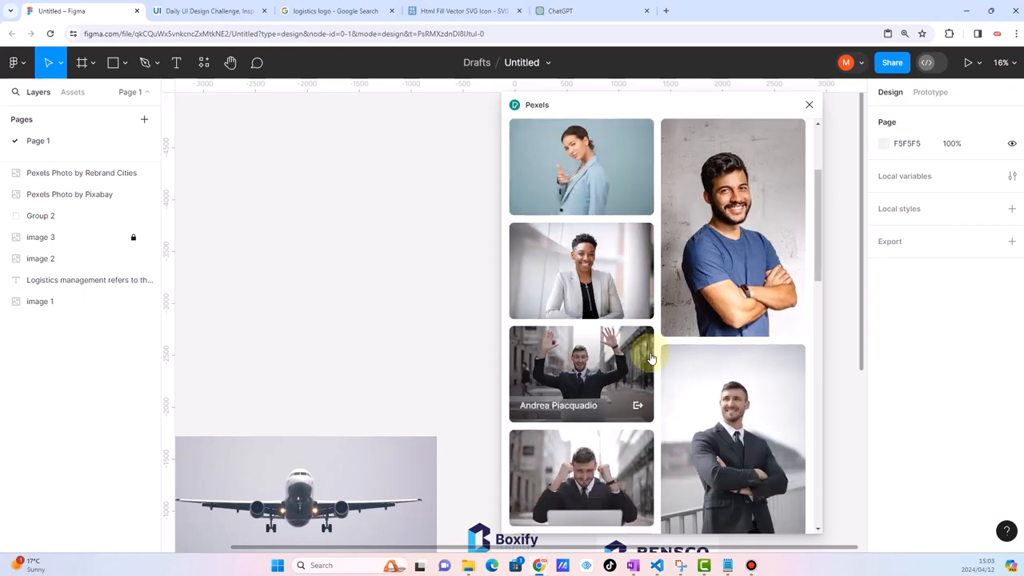
scroll(650, 358, "down", 4)
scroll(651, 357, "down", 3)
scroll(650, 358, "down", 2)
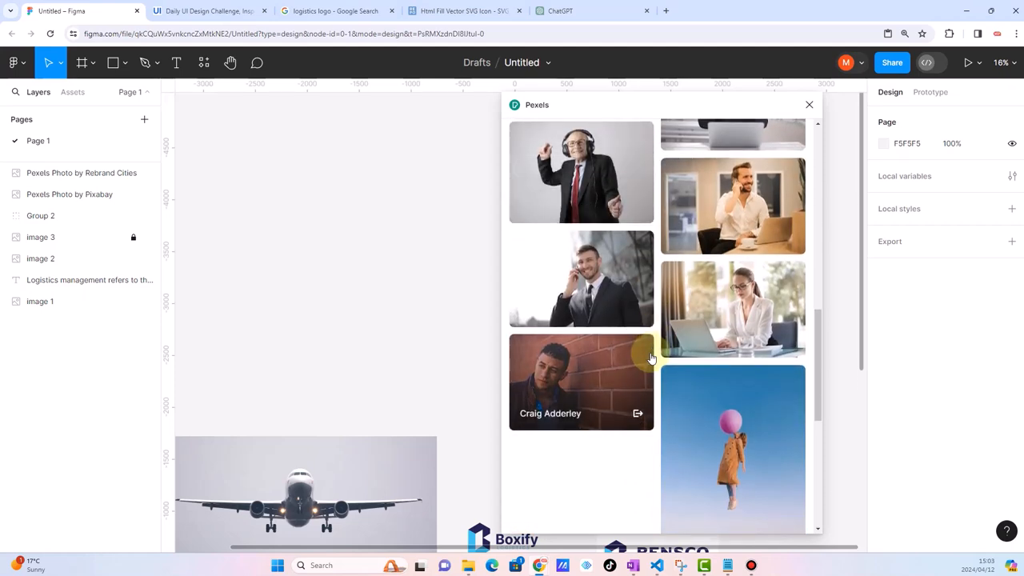
scroll(650, 357, "down", 6)
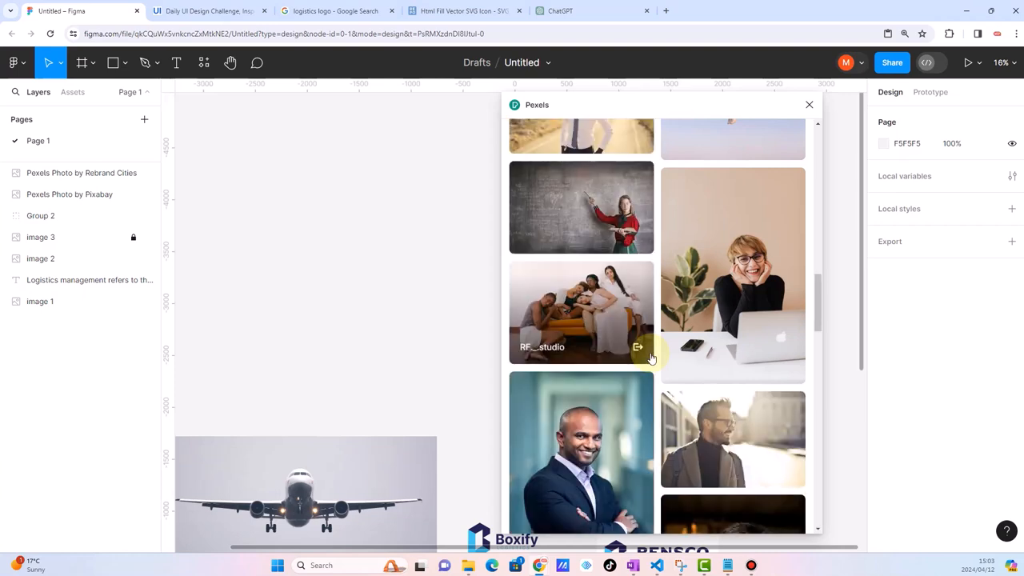
scroll(651, 358, "down", 1)
scroll(650, 358, "down", 2)
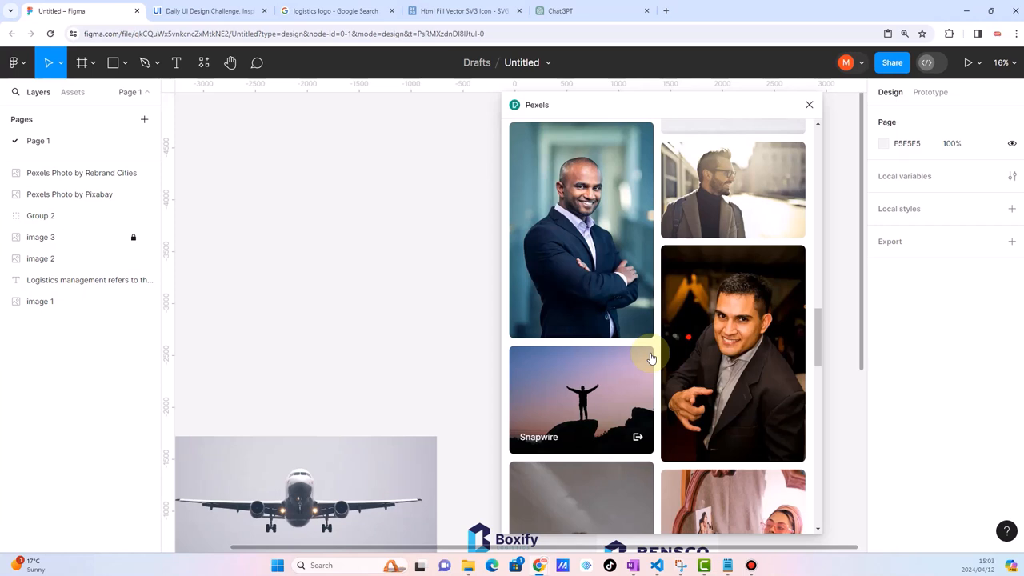
left_click(593, 222)
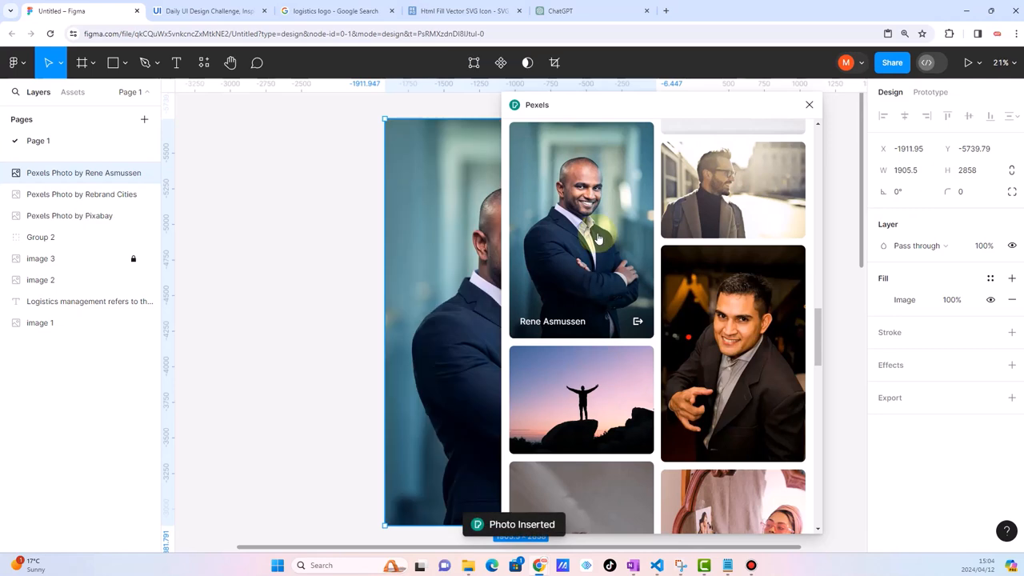
Move the suited man's portrait above the airplane photo, to about X -3030, Y -4954, and inspect it up close
scroll(307, 231, "down", 6)
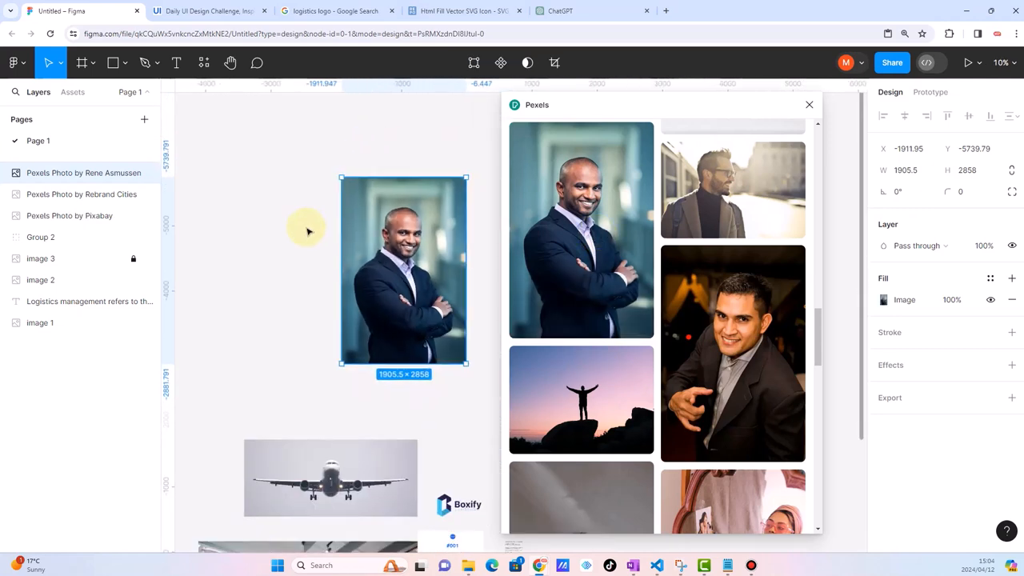
left_click(415, 253)
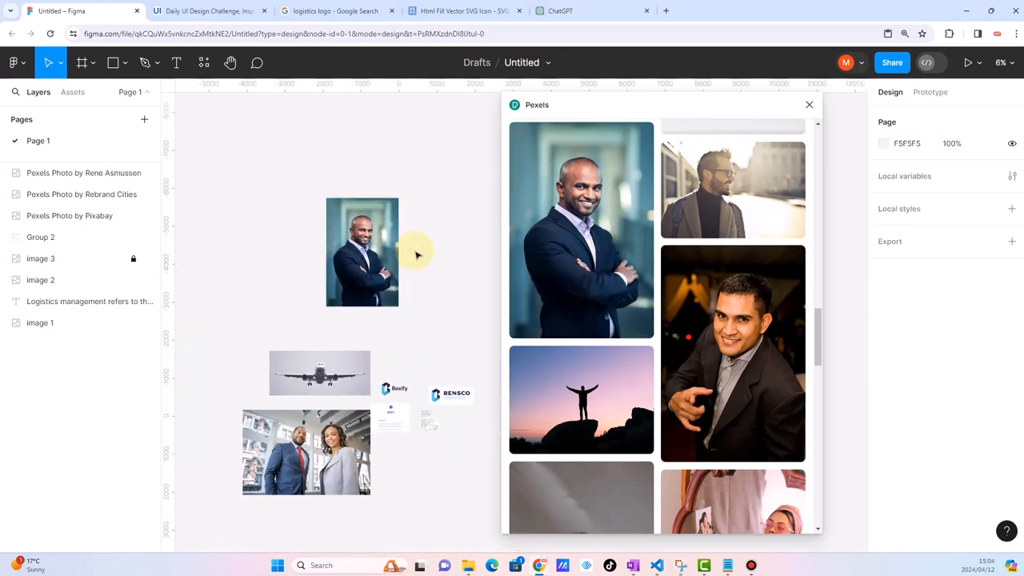
left_click_drag(366, 237, 322, 267)
scroll(358, 292, "up", 2)
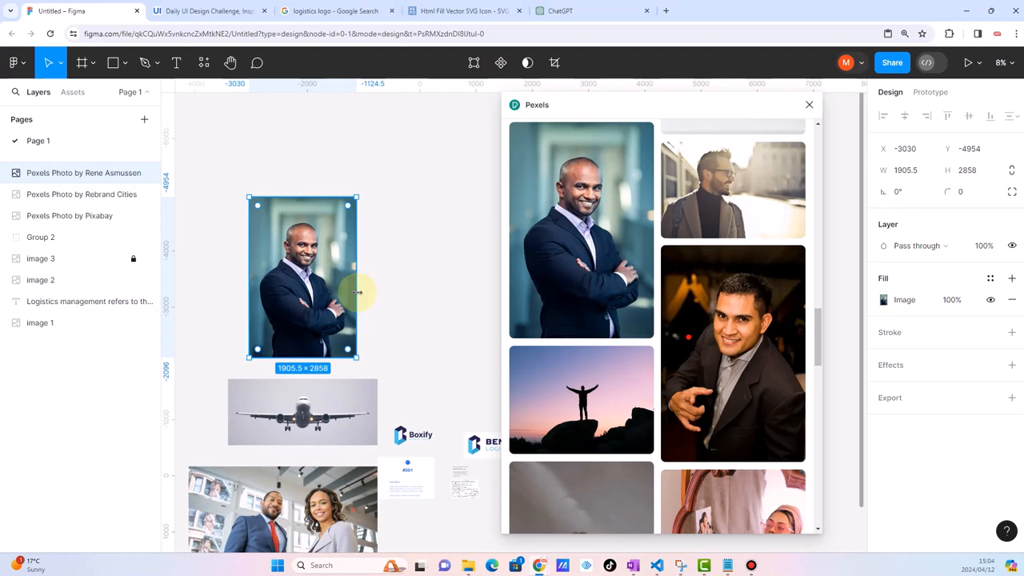
left_click(381, 295)
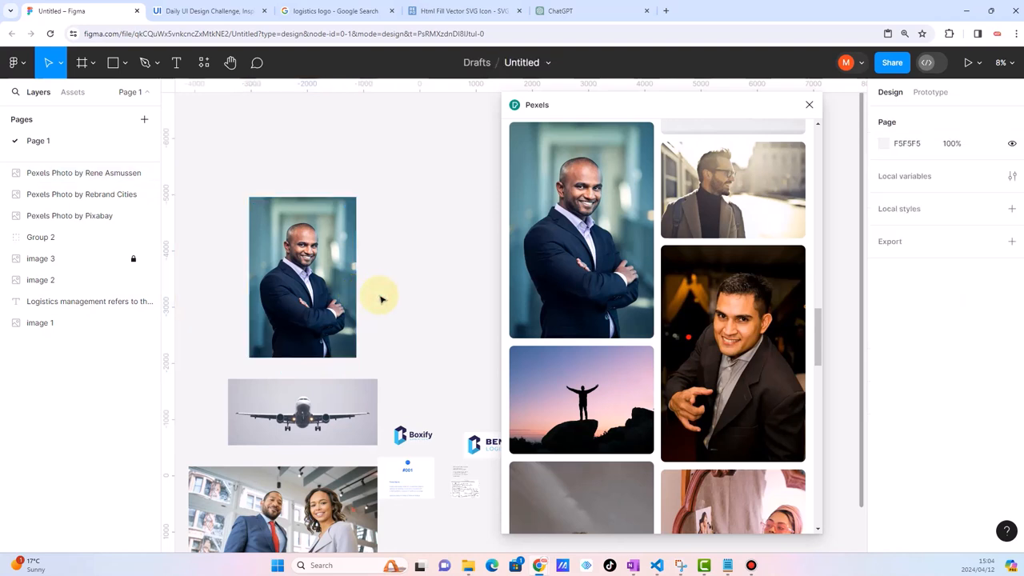
scroll(324, 256, "up", 4)
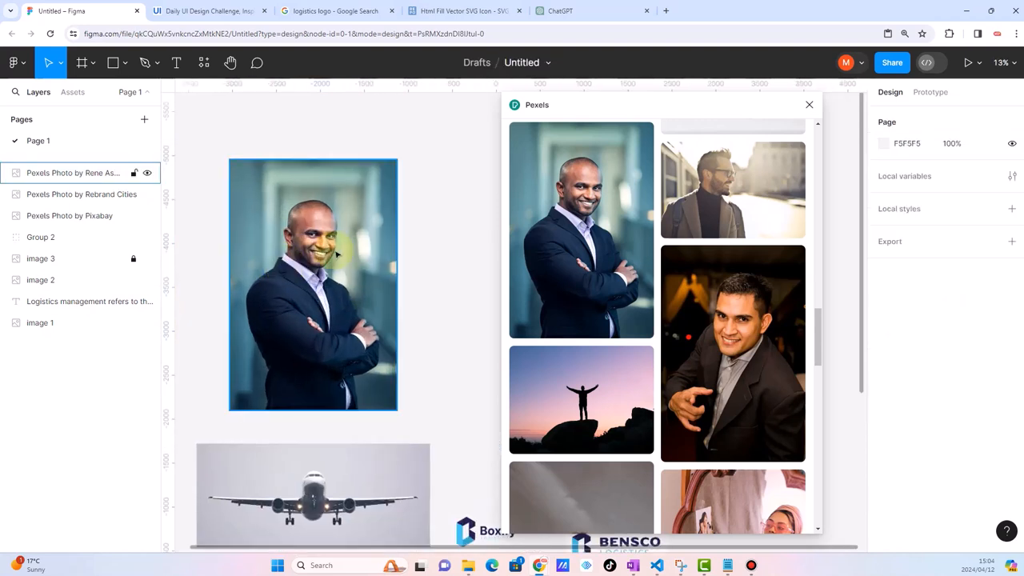
scroll(334, 253, "up", 3)
scroll(292, 250, "up", 3)
scroll(291, 251, "down", 6)
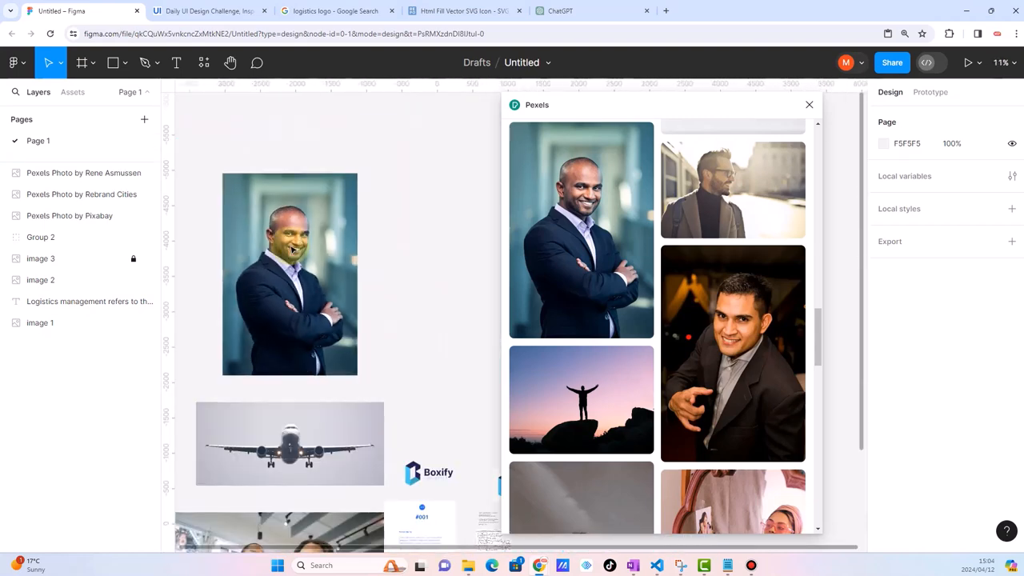
Move the suited man's portrait beside the business couple photo, to about X -6303, Y -779
scroll(292, 250, "down", 2)
scroll(339, 378, "up", 3)
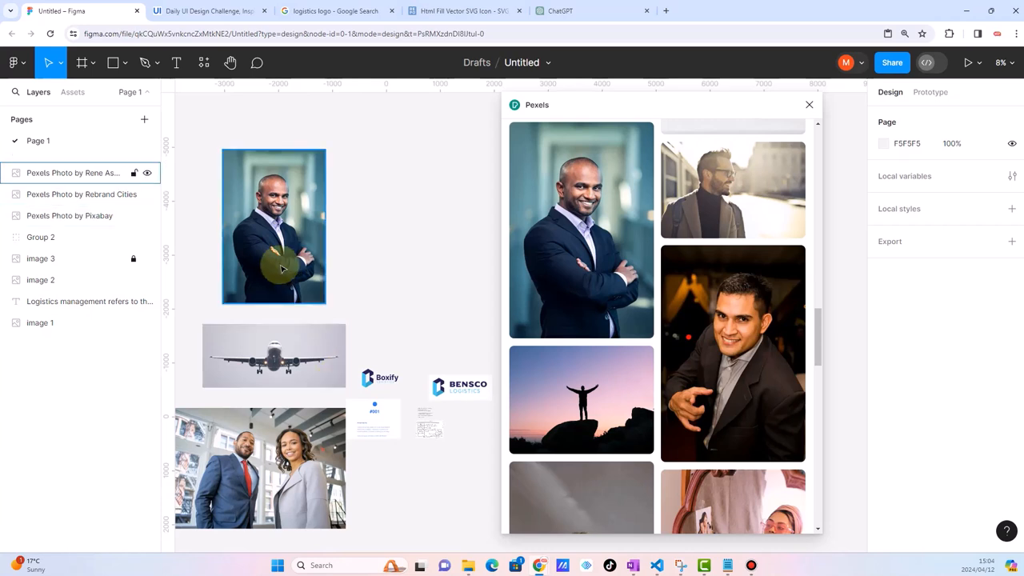
scroll(279, 263, "down", 2)
left_click_drag(244, 272, 267, 426)
scroll(462, 430, "up", 2)
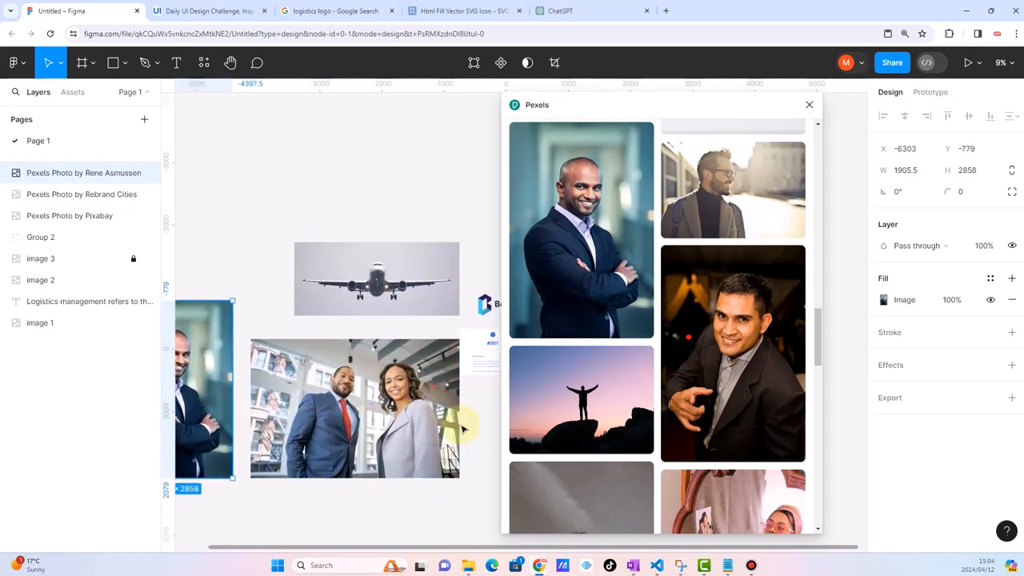
Compare the suited man's portrait with the business couple photo and examine both people in the couple photo up close
scroll(244, 376, "left", 2)
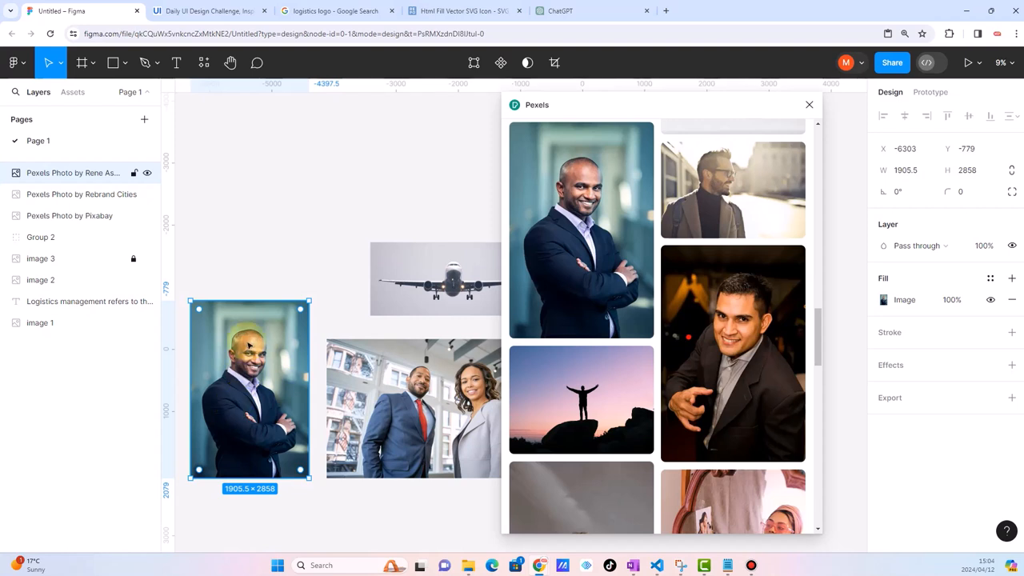
scroll(388, 416, "right", 2)
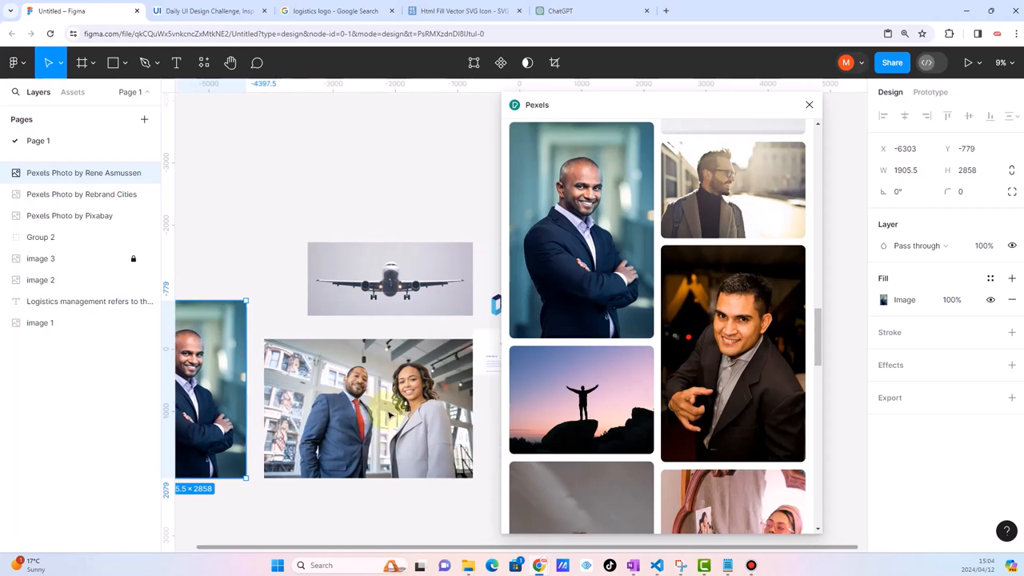
scroll(388, 415, "up", 5)
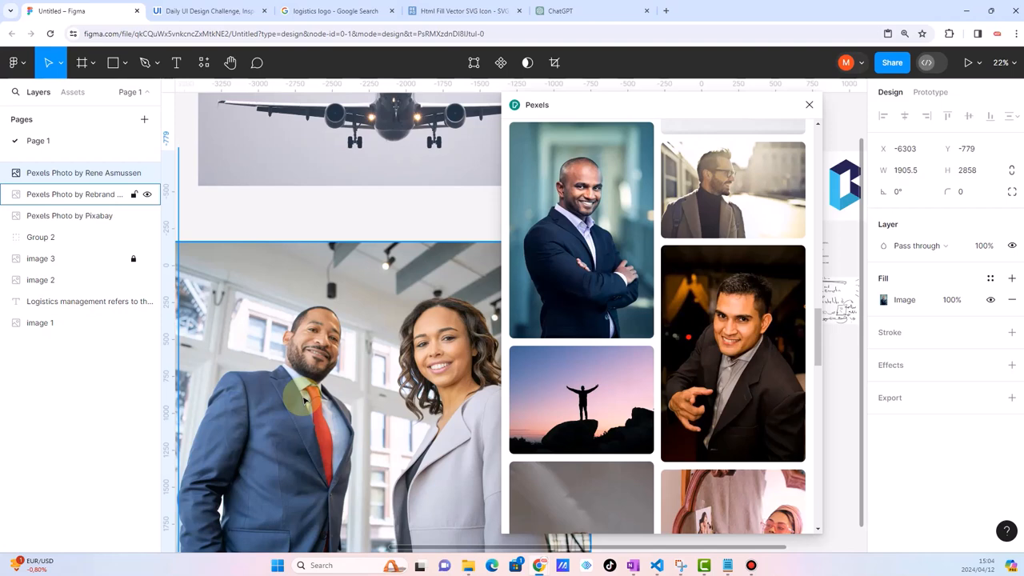
scroll(304, 397, "down", 3)
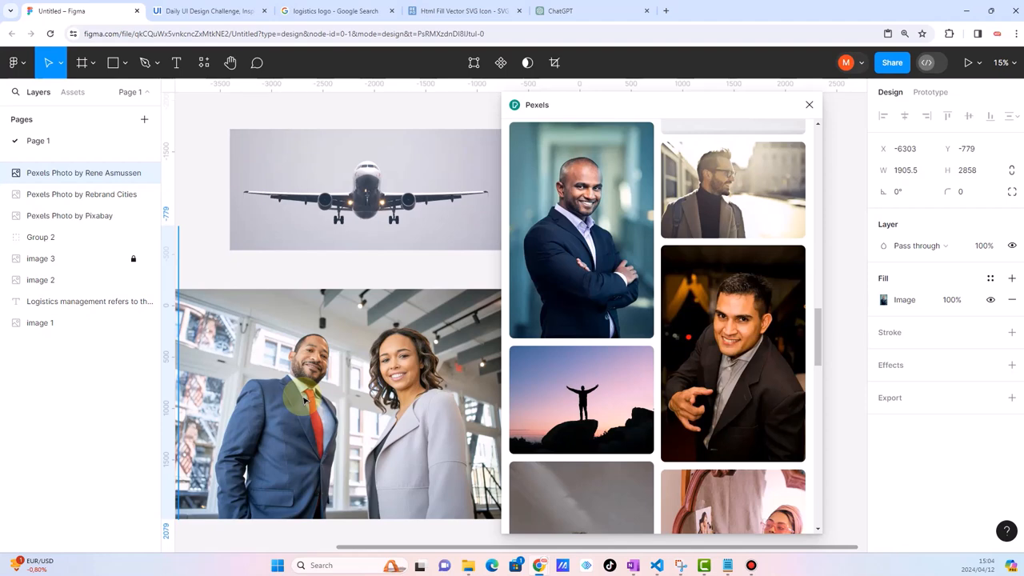
scroll(367, 432, "down", 3)
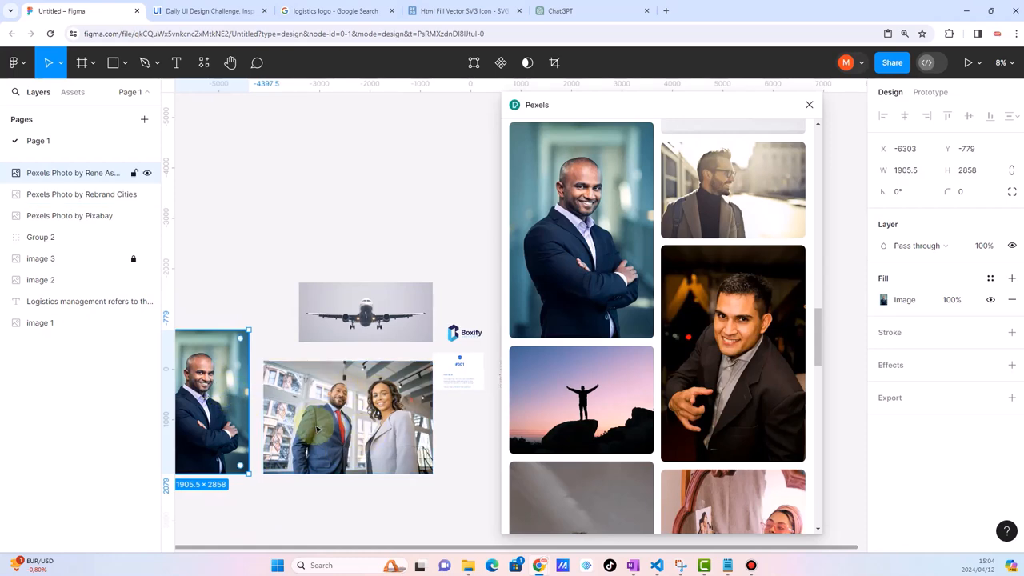
scroll(347, 424, "up", 5)
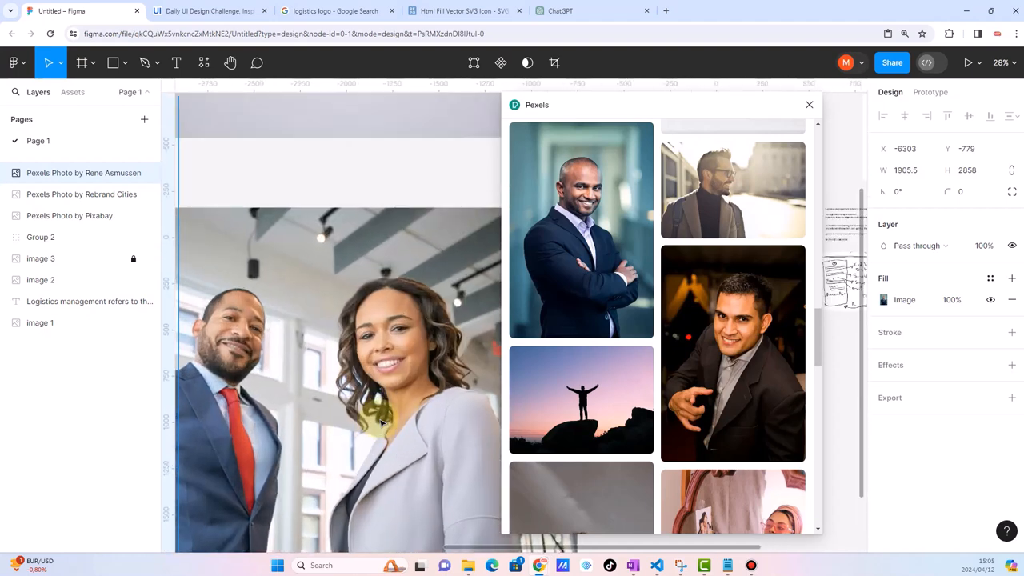
scroll(382, 423, "up", 3)
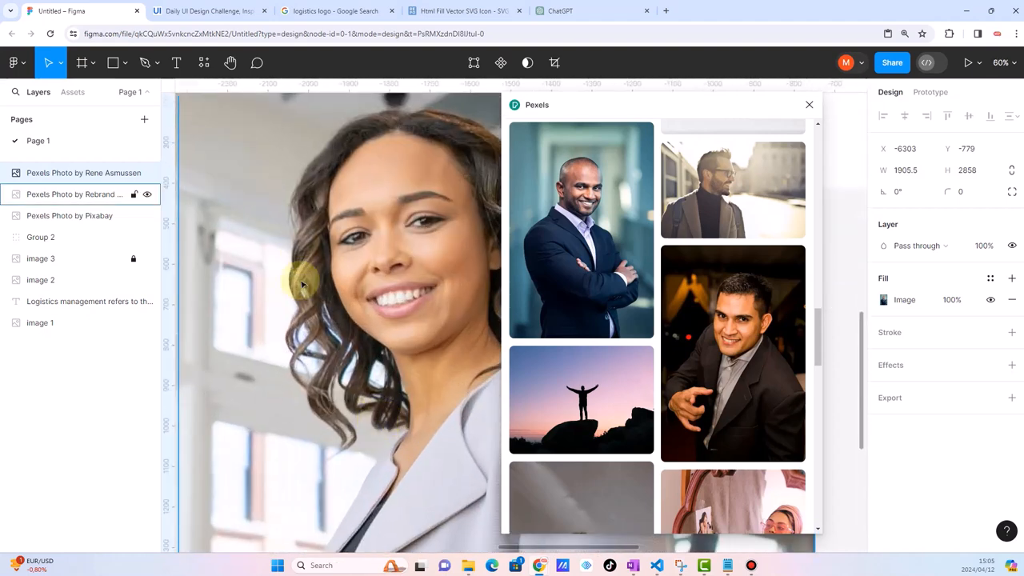
scroll(320, 391, "down", 8)
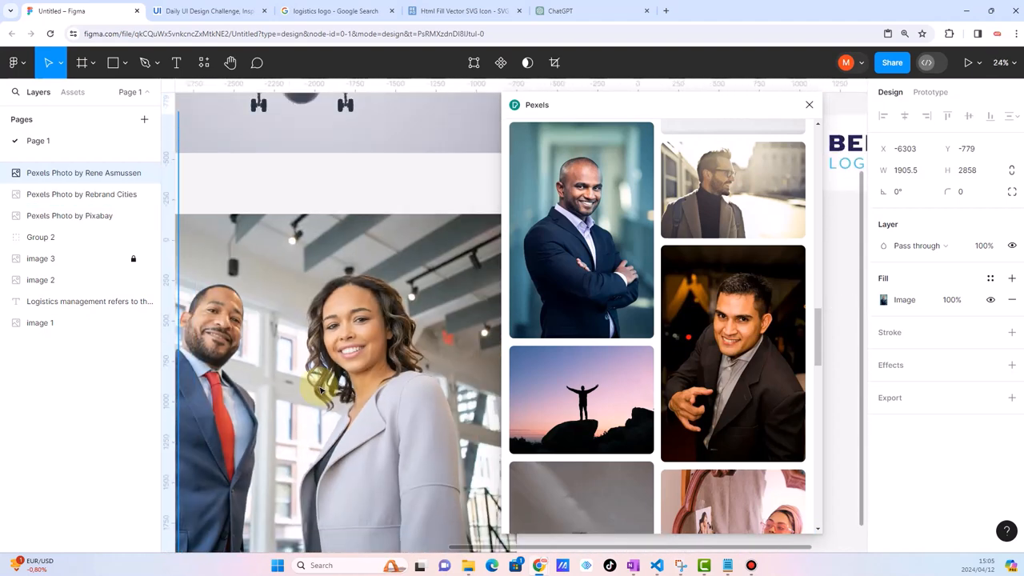
left_click(284, 492)
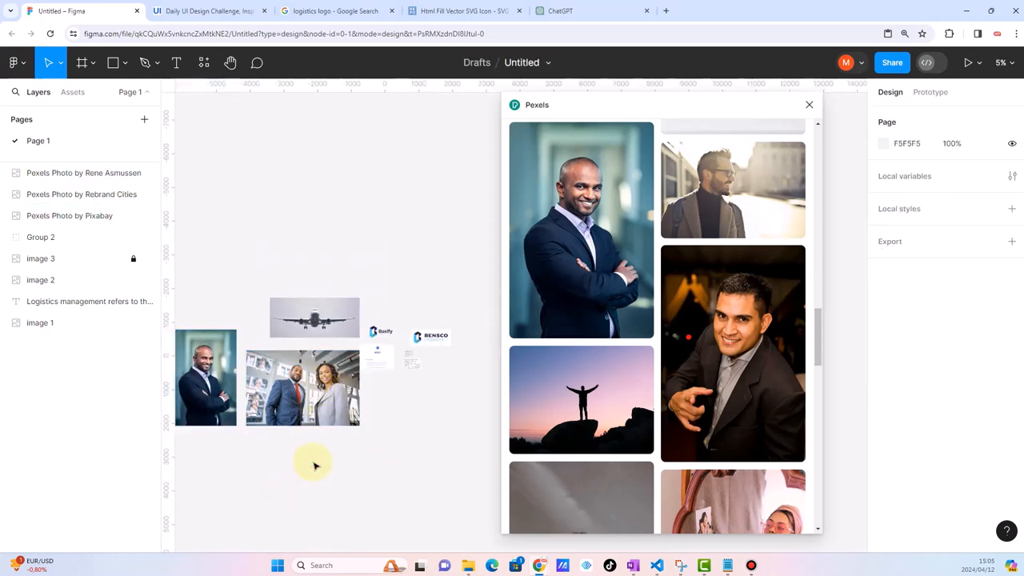
Move the suited man's portrait and the business couple photo together to the empty canvas above the airplane photo
left_click_drag(315, 465, 200, 368)
scroll(301, 405, "down", 3)
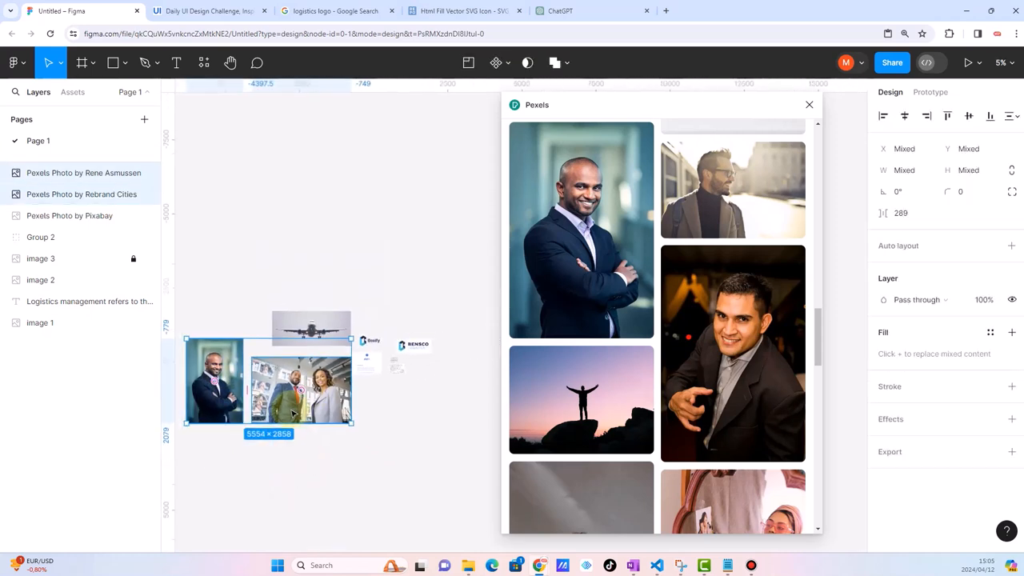
left_click_drag(297, 400, 249, 296)
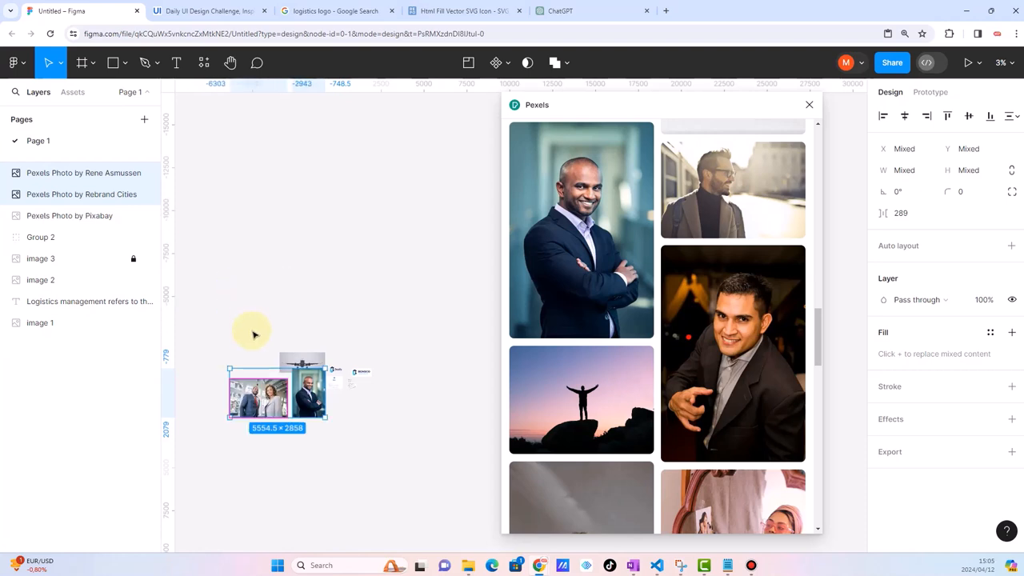
left_click(334, 472)
left_click_drag(320, 450, 260, 297)
left_click(287, 442)
scroll(322, 394, "up", 3)
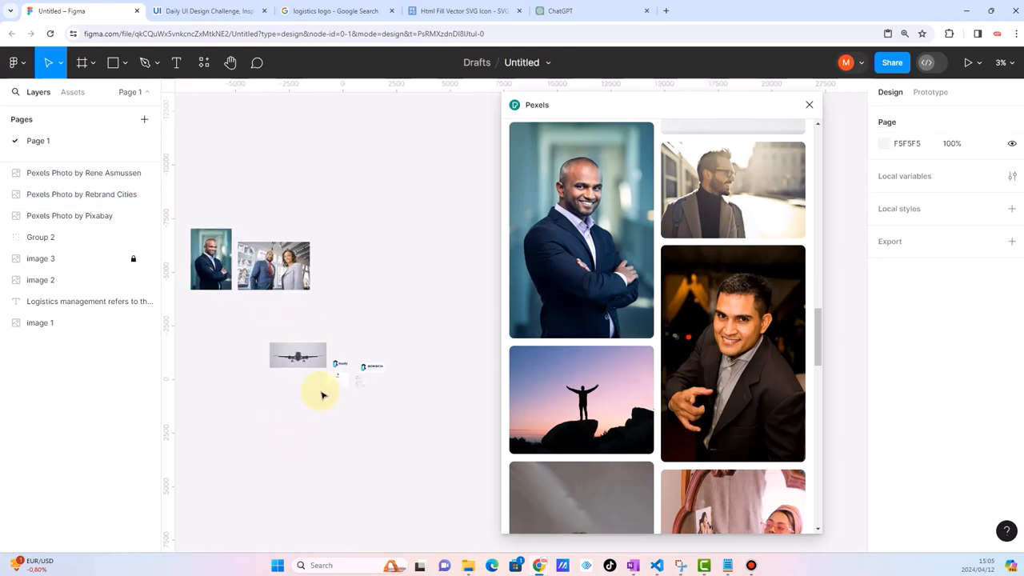
Examine the airplane photo up close and view it alongside the Boxify logo and the #001 brief
scroll(283, 343, "up", 3)
left_click(288, 313)
scroll(290, 308, "up", 3)
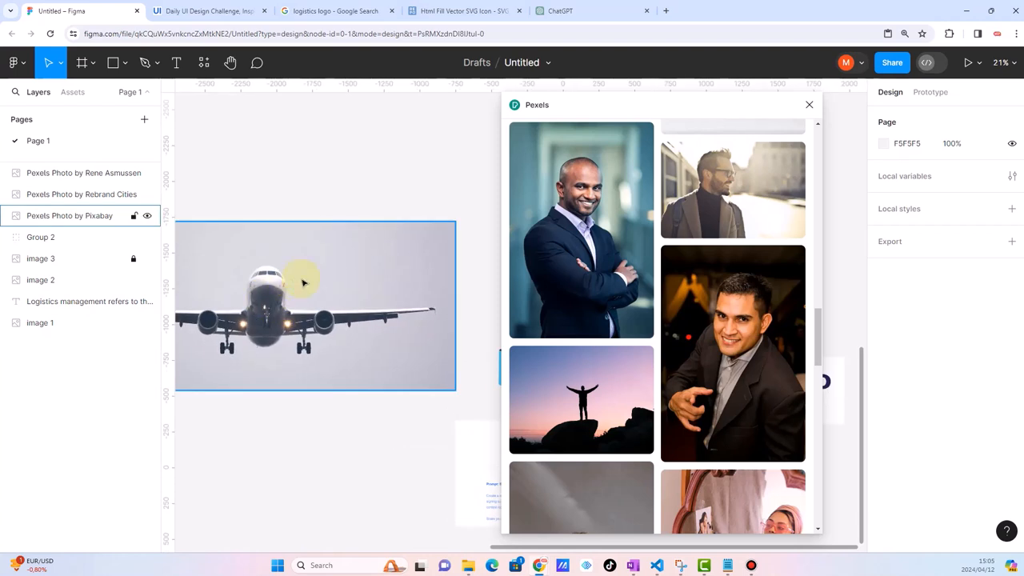
scroll(334, 283, "left", 1)
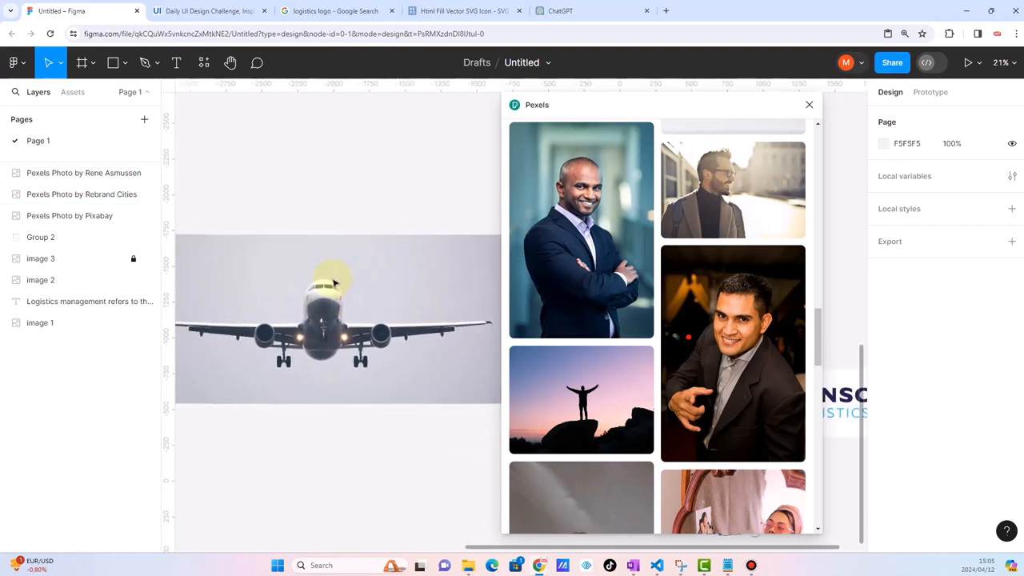
scroll(334, 282, "down", 1)
scroll(334, 282, "down", 2)
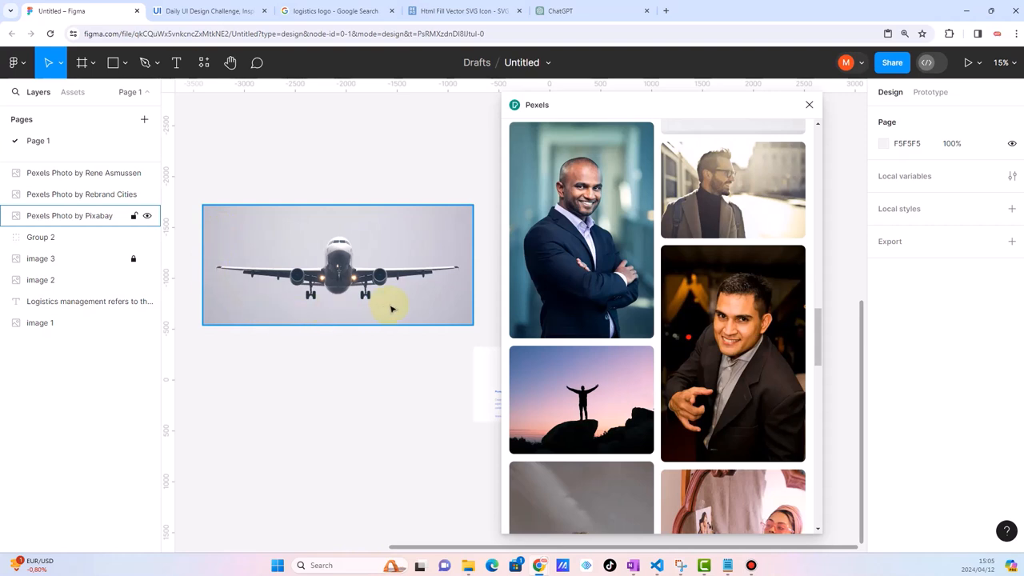
left_click(373, 383)
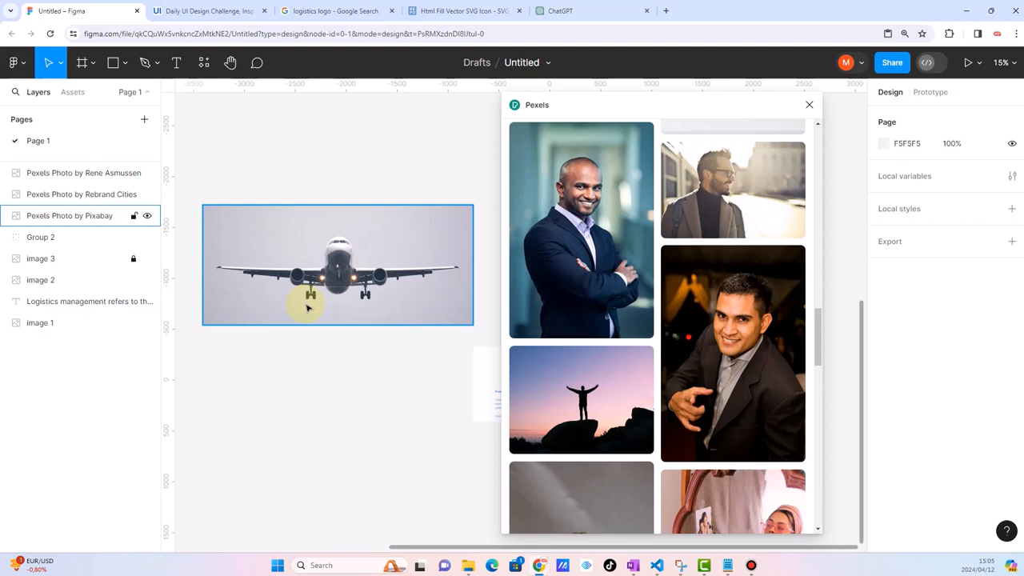
scroll(308, 308, "down", 3)
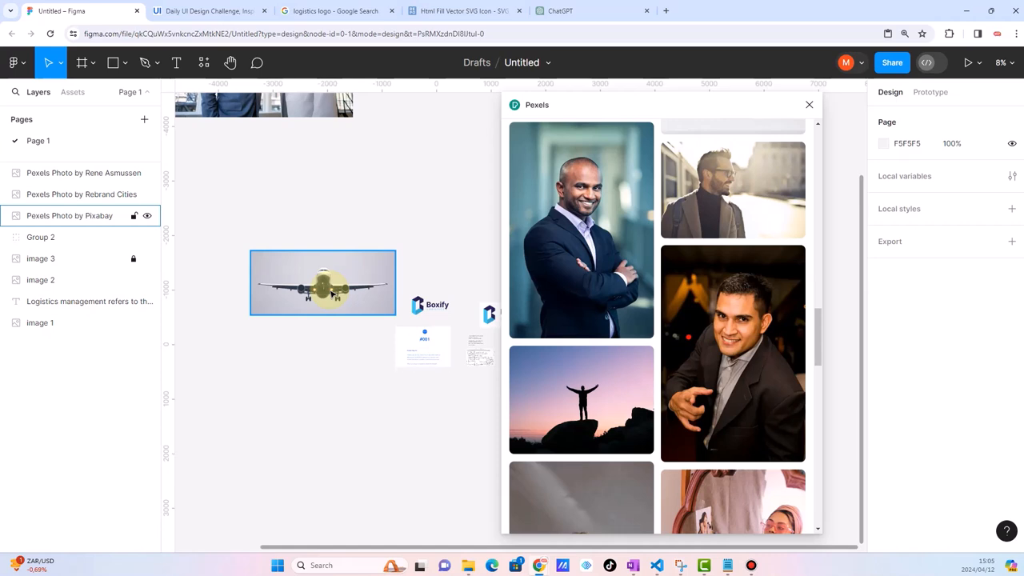
scroll(332, 294, "right", 2)
scroll(326, 320, "up", 2)
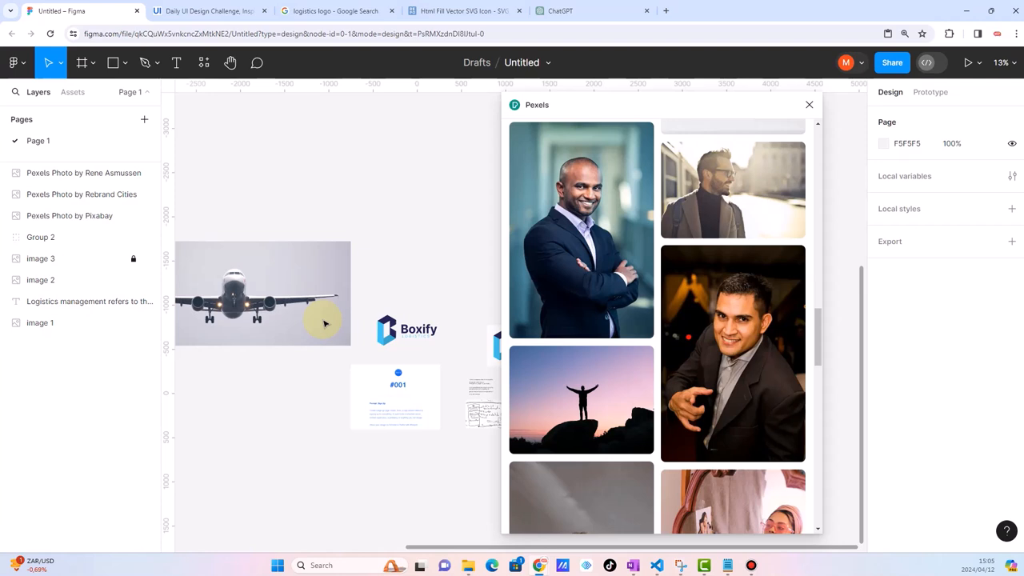
scroll(352, 336, "down", 3)
scroll(400, 360, "up", 1)
scroll(398, 360, "up", 1)
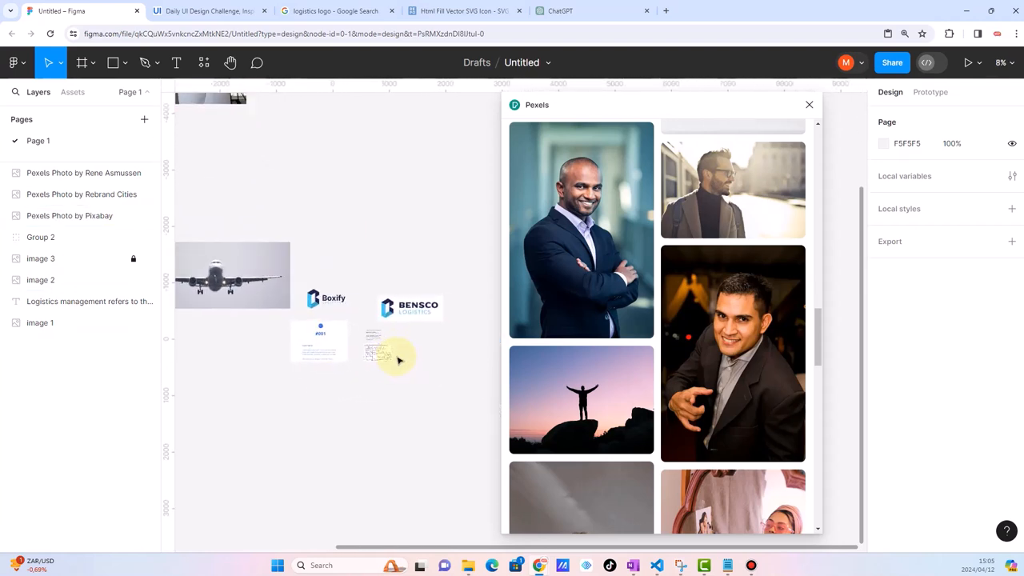
Close the Pexels plugin and add an iPhone 14 & 15 Pro frame (393 × 852) to the canvas
left_click(807, 106)
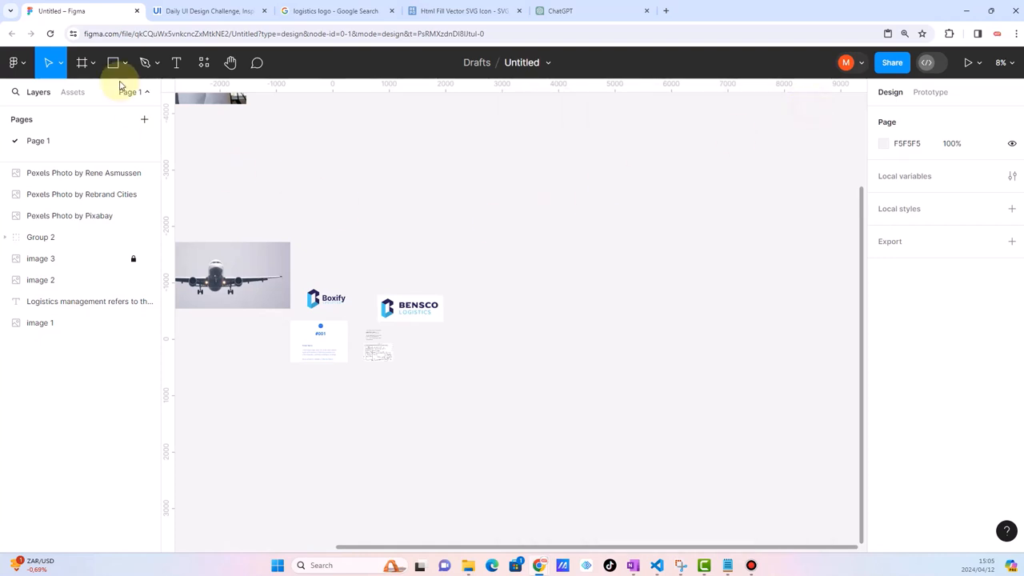
left_click(88, 64)
left_click(88, 94)
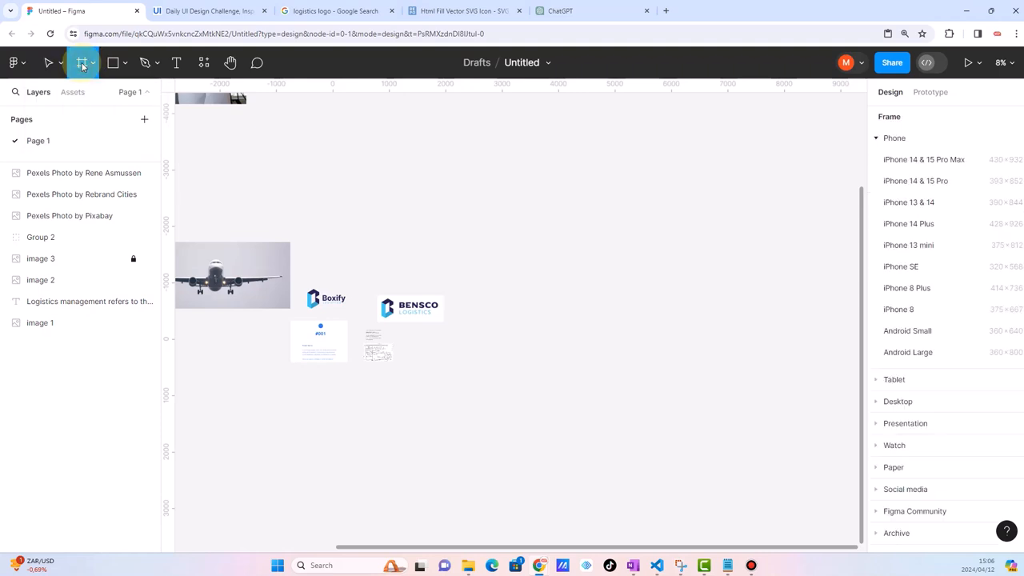
left_click(917, 182)
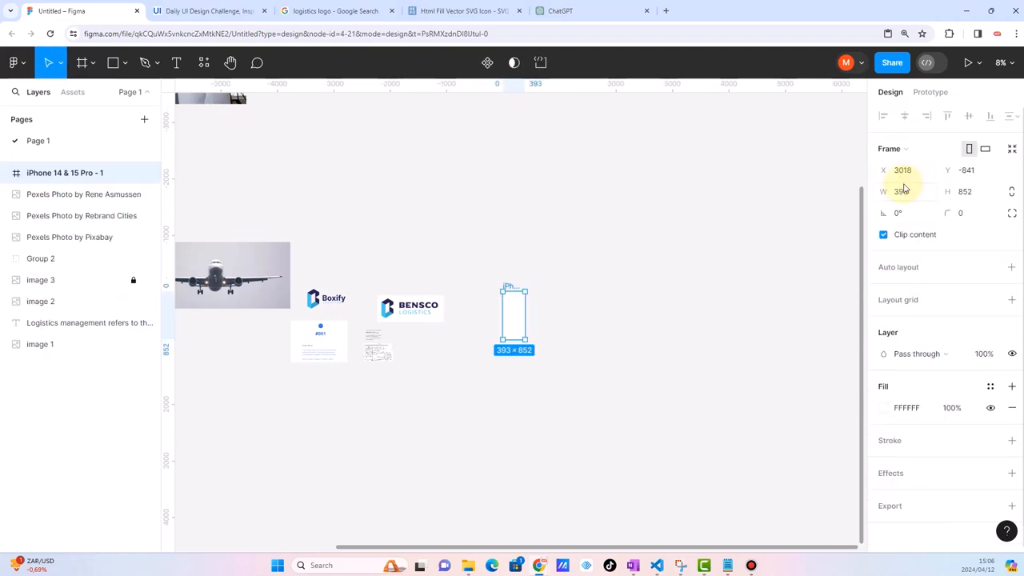
left_click(496, 336)
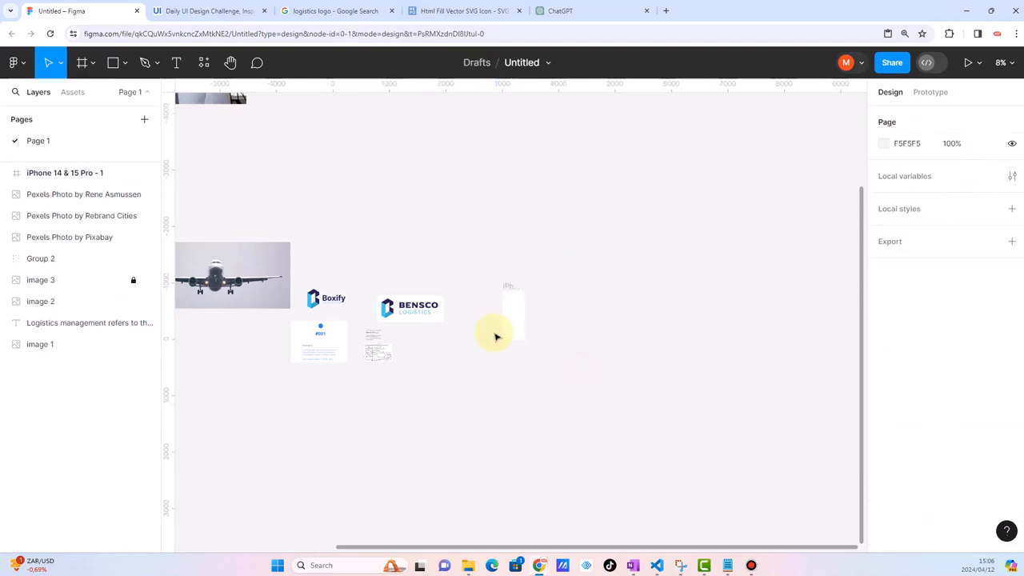
Move the airplane photo above the phone frame and scale it down to about 952 × 423
scroll(496, 336, "up", 2)
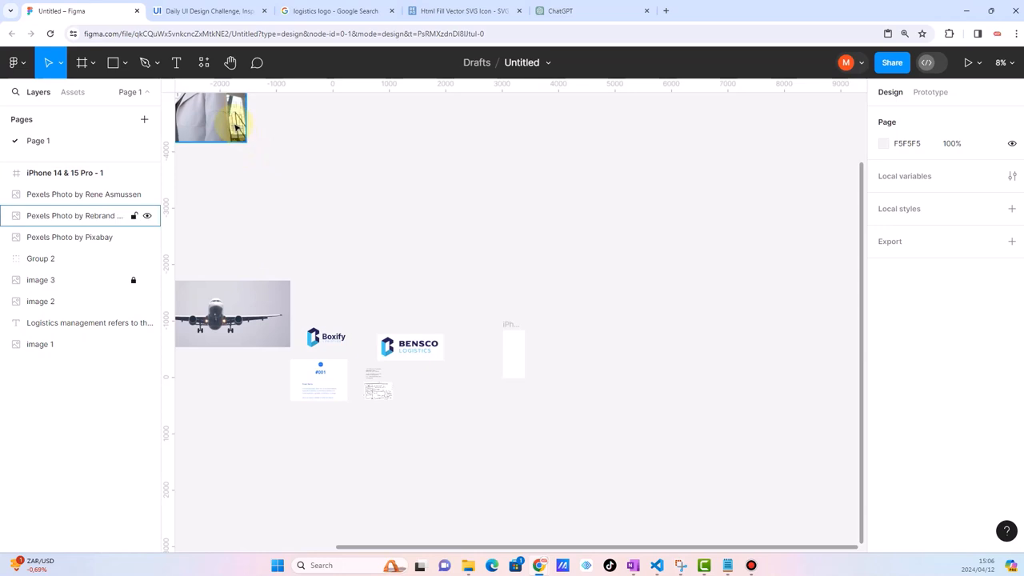
left_click_drag(264, 312, 486, 259)
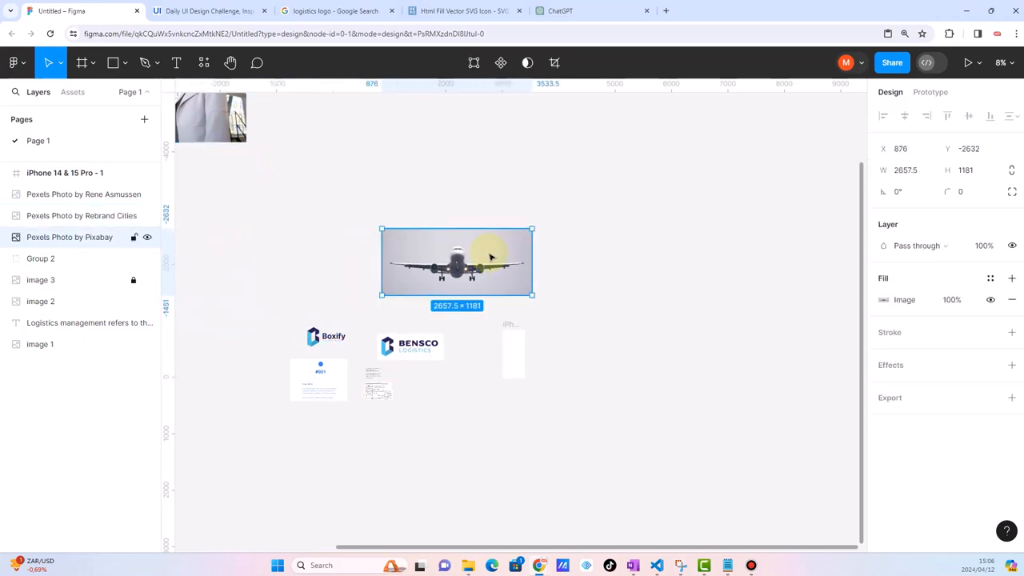
left_click_drag(535, 232, 526, 304)
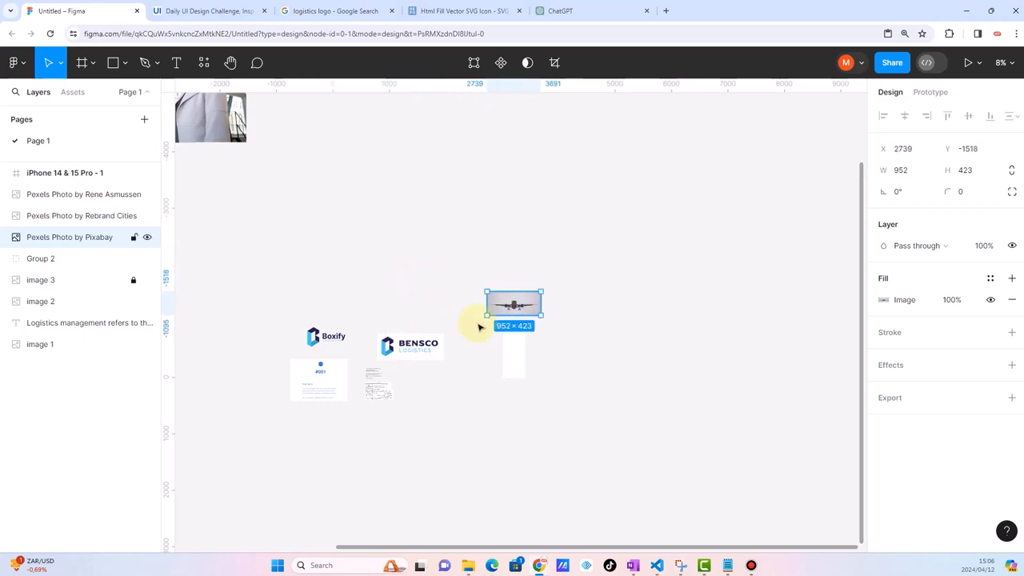
Move the Boxify Logistics logo beside the phone frame, to about X 3691, Y -773, and lower the airplane photo to about X 2742, Y -1427
left_click_drag(323, 332, 534, 352)
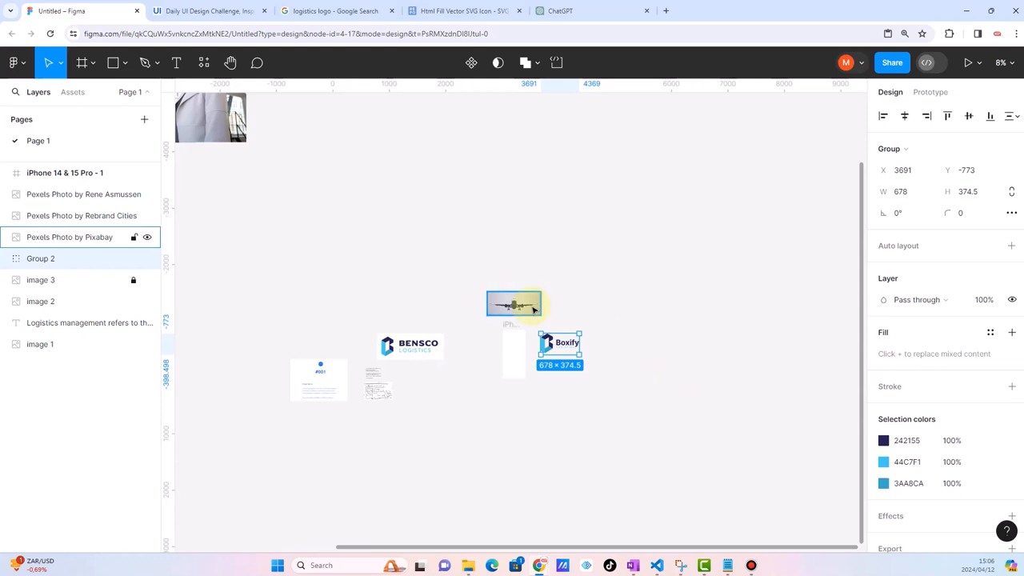
scroll(531, 354, "up", 5)
scroll(534, 365, "right", 2)
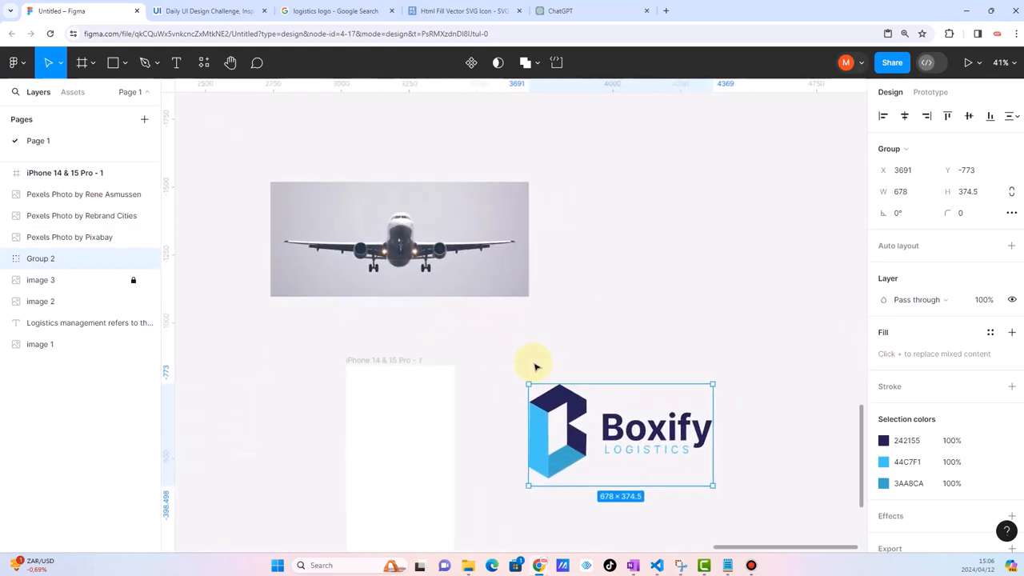
scroll(523, 354, "up", 3)
scroll(480, 357, "down", 4)
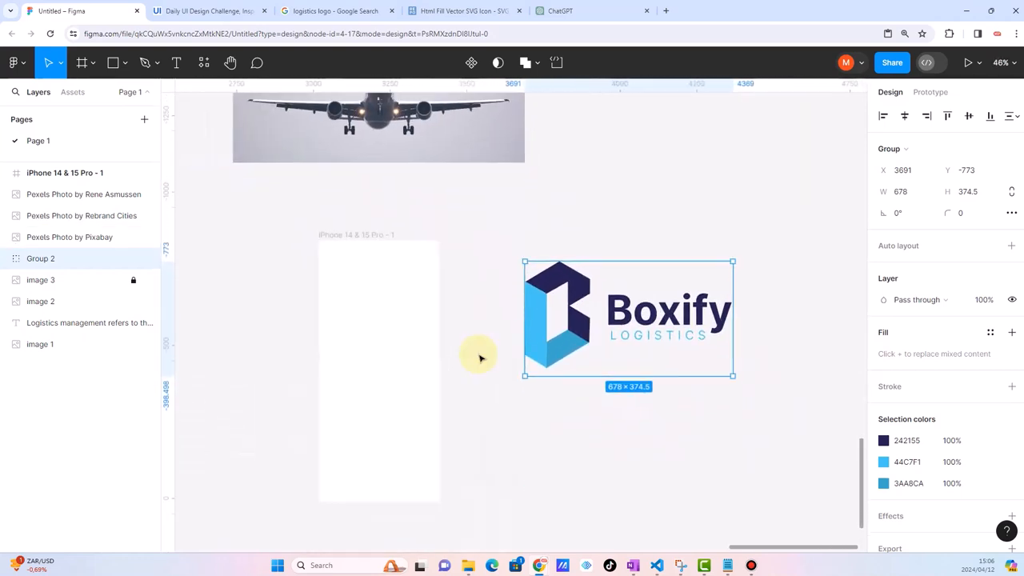
left_click(587, 241)
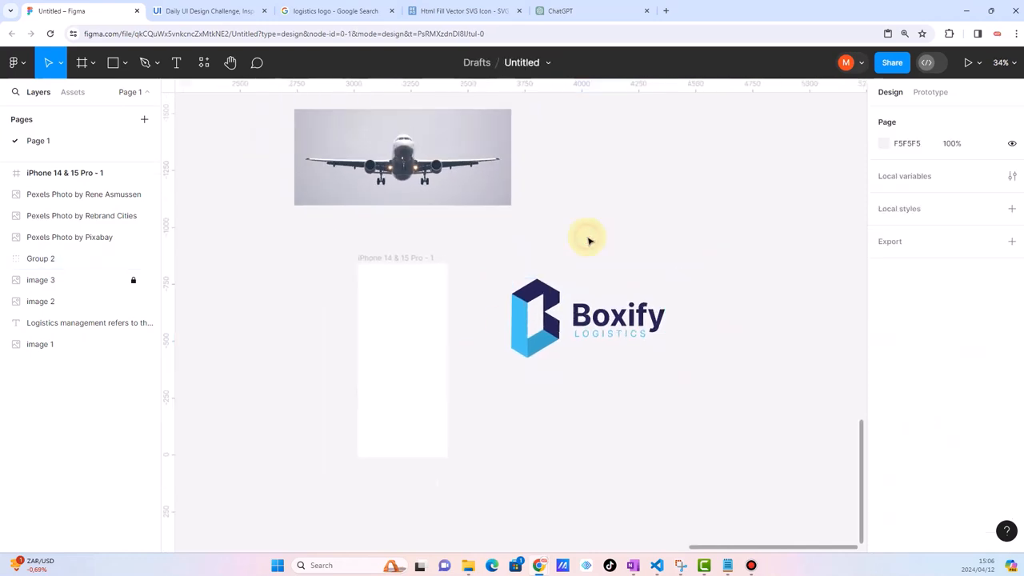
left_click_drag(486, 164, 491, 183)
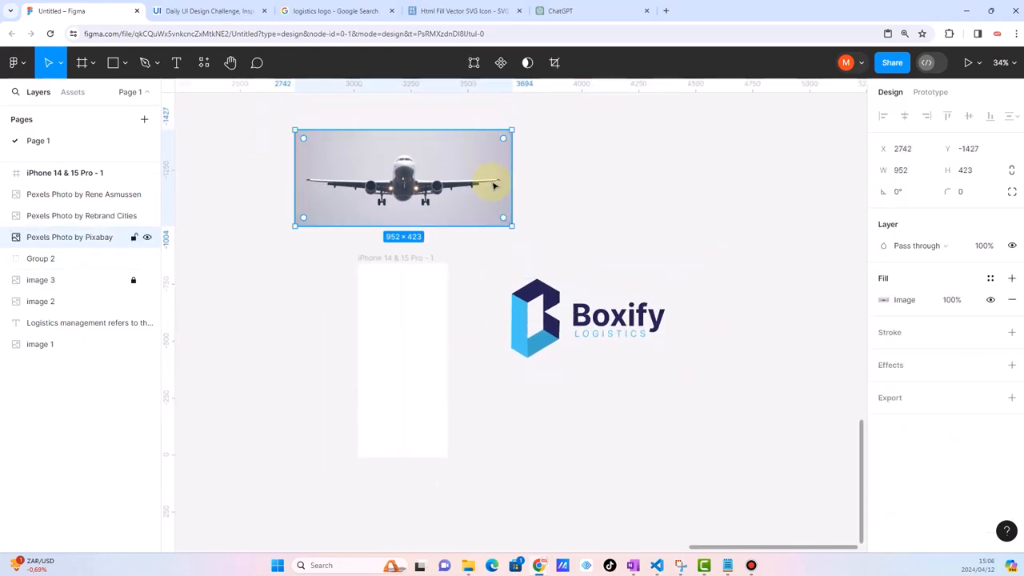
left_click(599, 220)
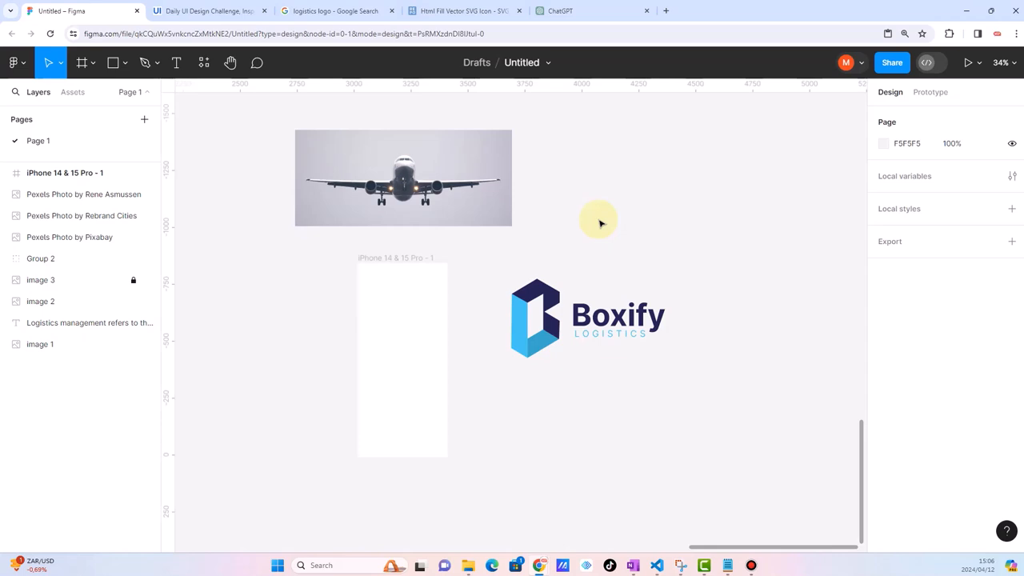
Set the page background colour to the mid grey B1B1B1
left_click(884, 144)
left_click(708, 168)
left_click_drag(708, 168, 703, 218)
left_click(399, 305)
left_click(481, 251)
left_click(542, 297)
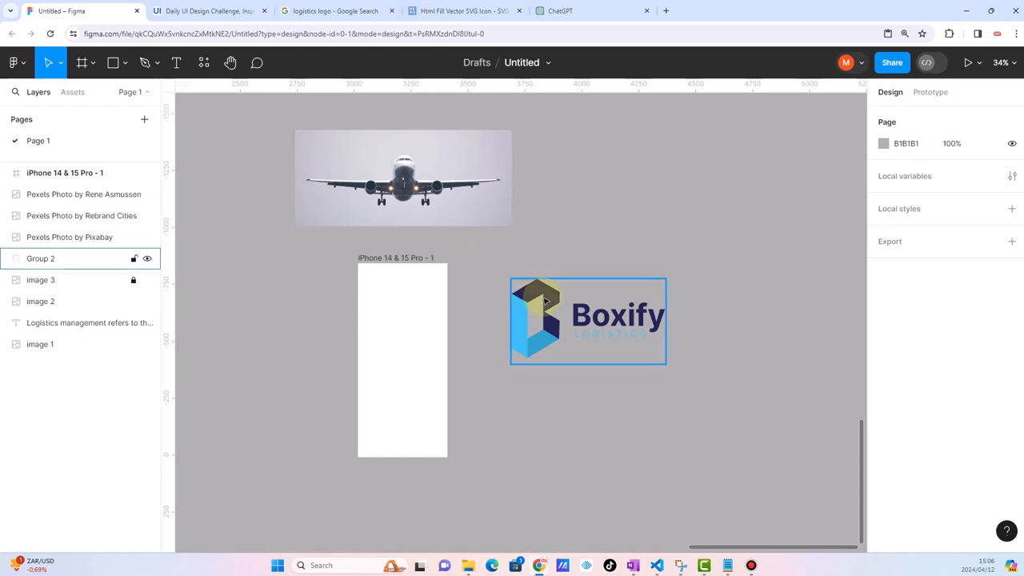
Place a duplicate of the Boxify logo inside the phone frame and scale it down to about 252 × 140
left_click_drag(543, 300, 433, 298)
key("ctrl+d")
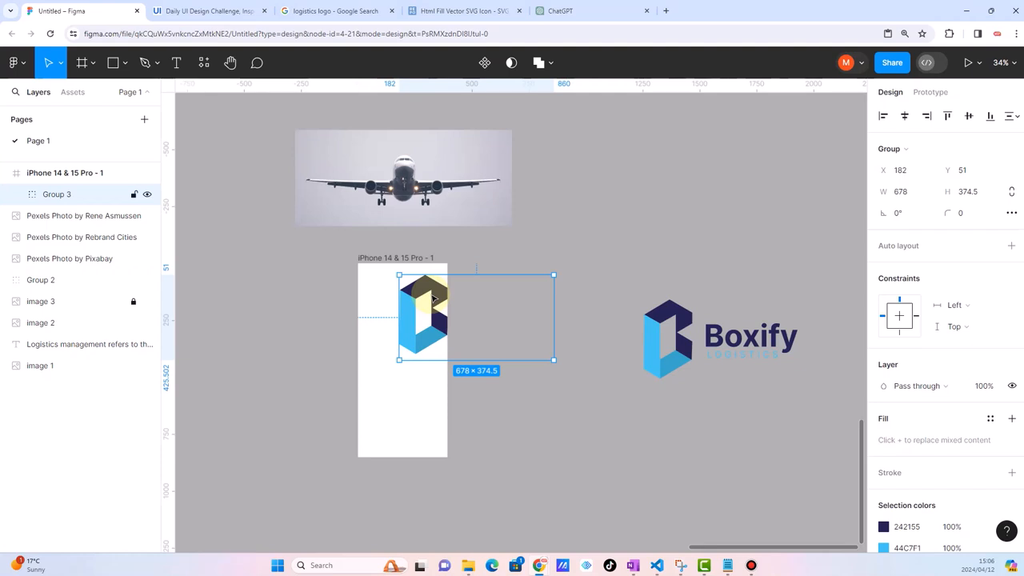
left_click_drag(555, 273, 450, 323)
key("ctrl+z")
key("k")
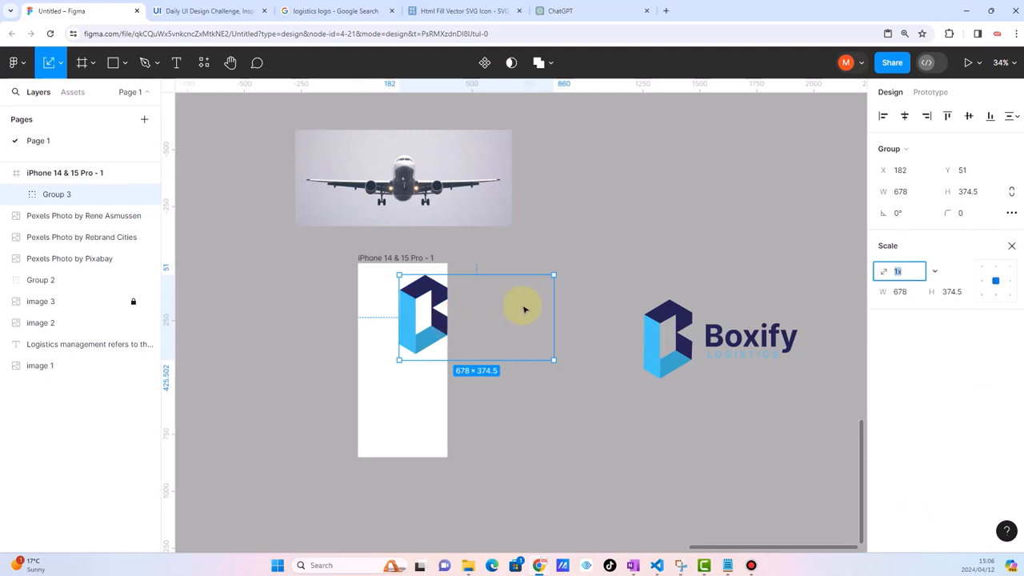
left_click_drag(553, 275, 374, 286)
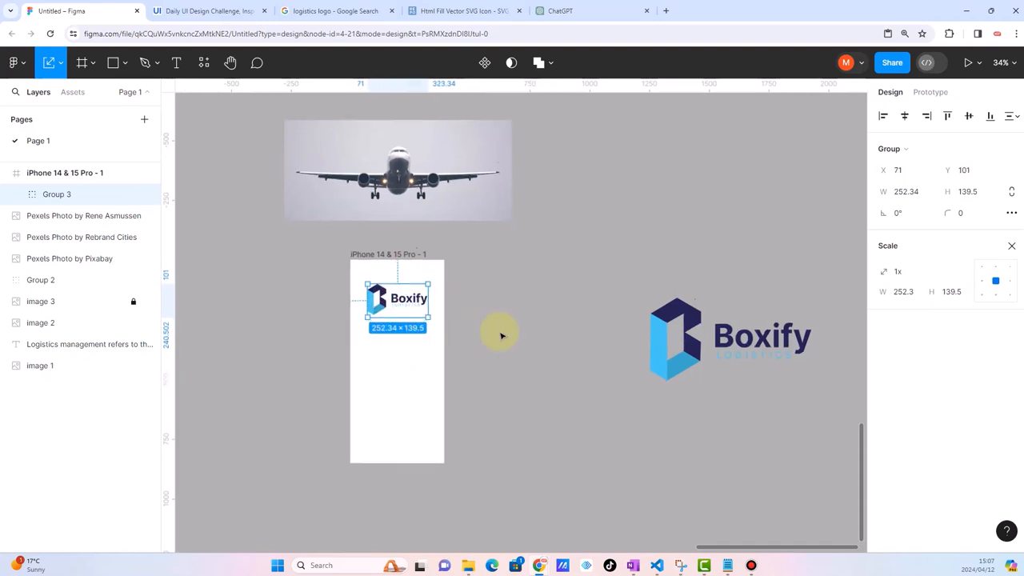
Centre the small Boxify logo horizontally in the phone frame
scroll(439, 304, "up", 10)
scroll(398, 302, "up", 2)
scroll(393, 299, "left", 2)
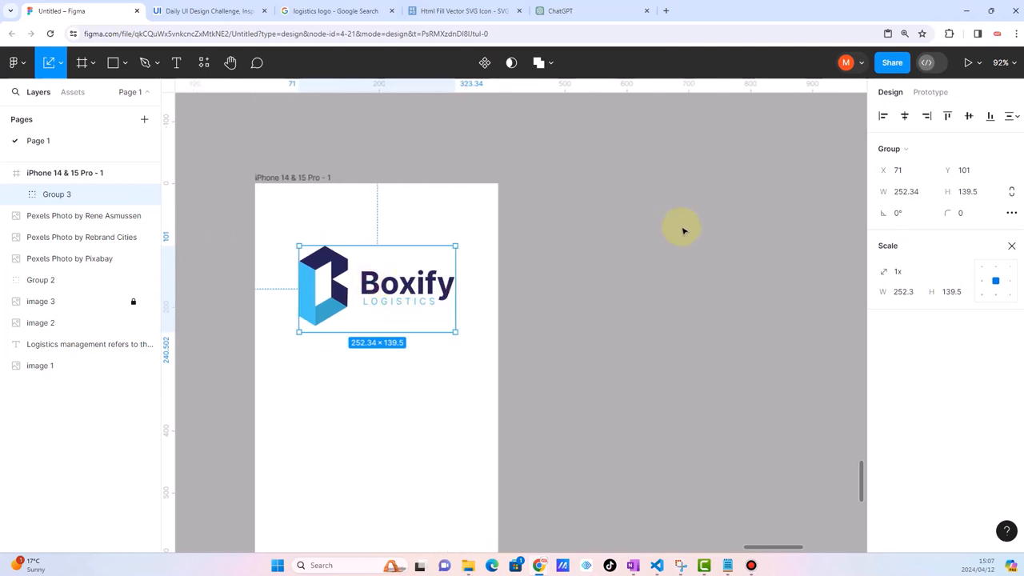
left_click(904, 116)
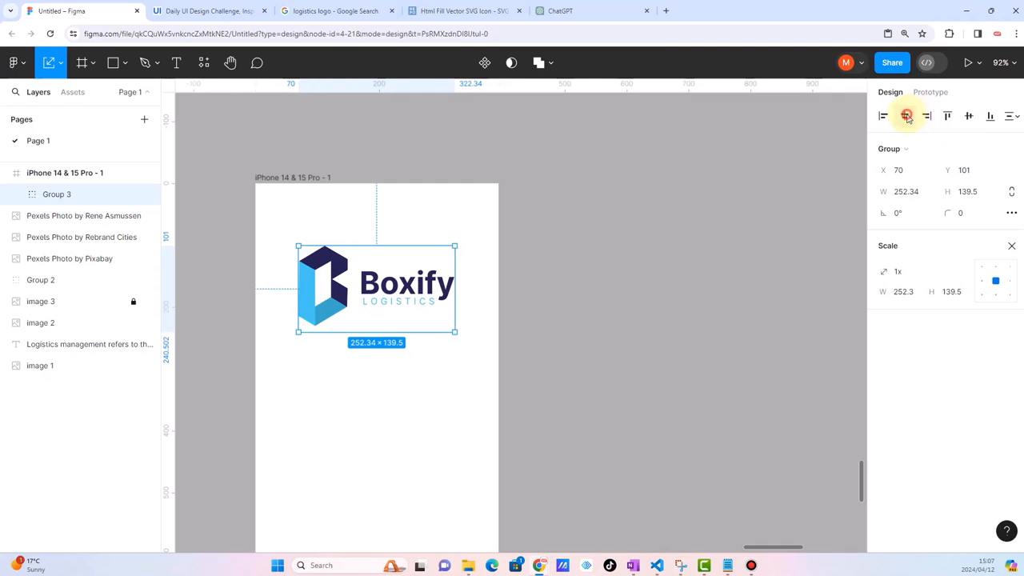
scroll(680, 208, "down", 5)
left_click(676, 236)
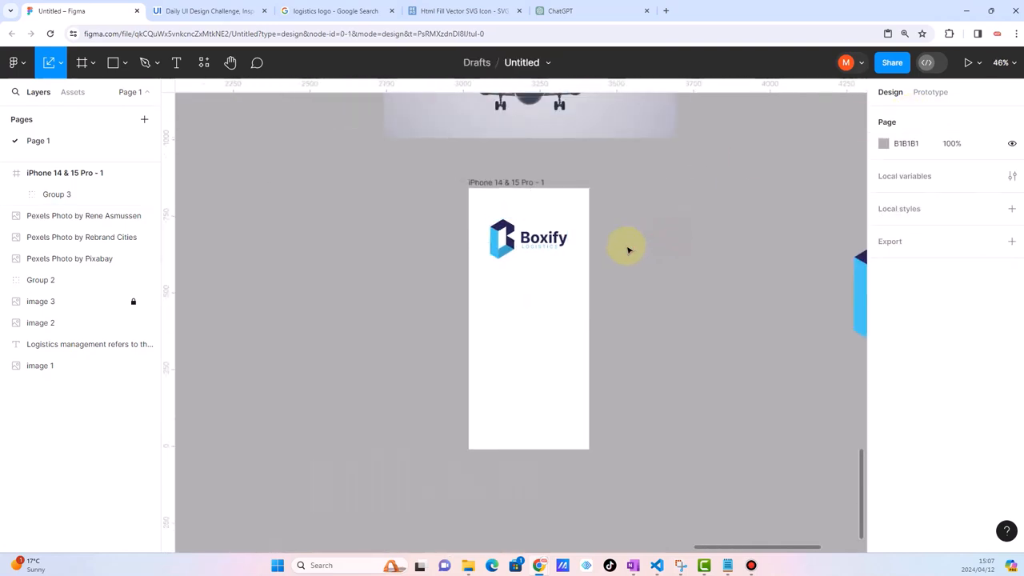
Bring the airplane photo into the phone frame, scale it down to about 477 × 212 and position it below the logo
scroll(629, 248, "up", 2)
scroll(584, 293, "down", 3)
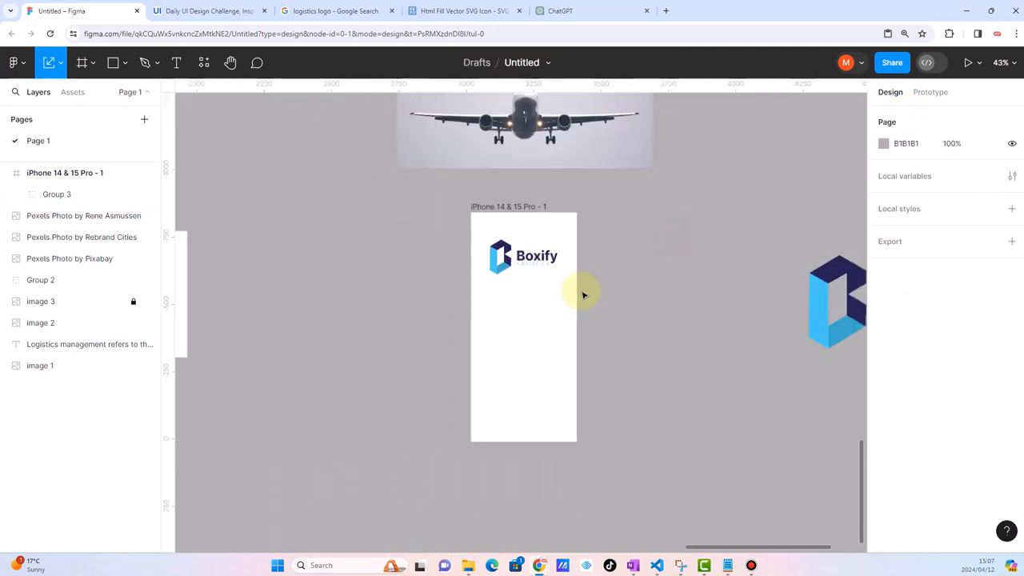
scroll(583, 295, "down", 1)
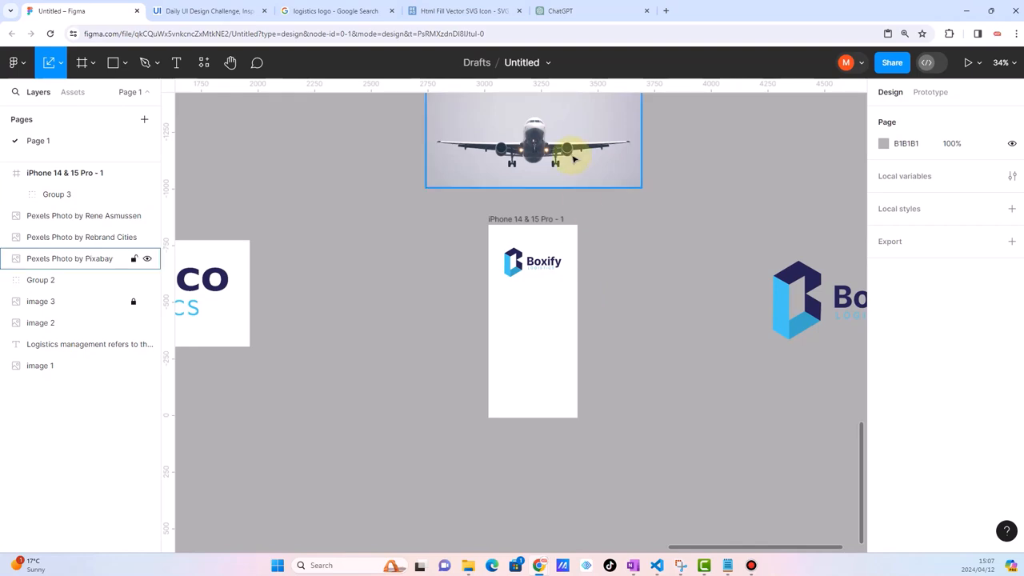
left_click_drag(552, 138, 551, 256)
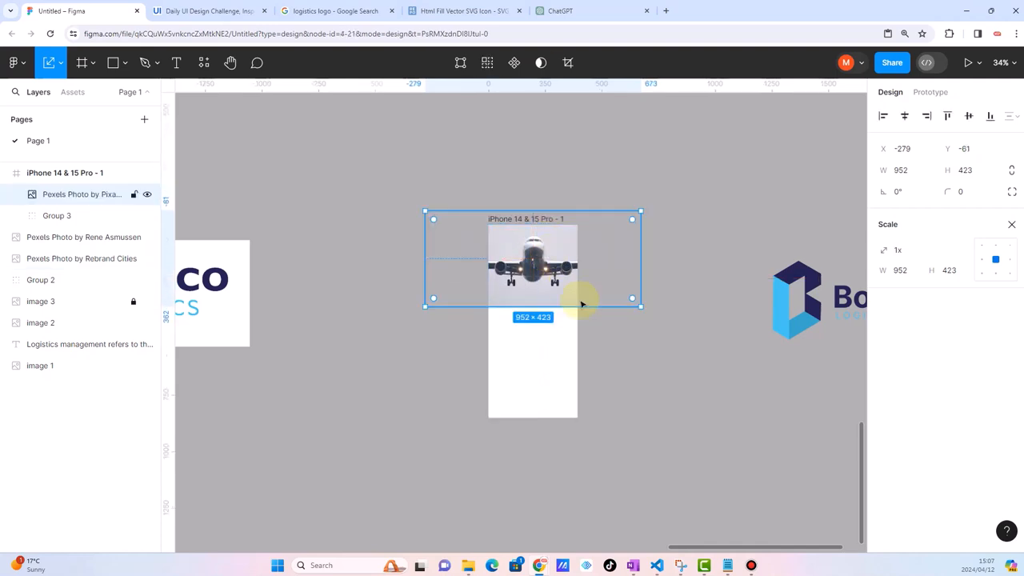
scroll(593, 284, "up", 2)
scroll(592, 284, "up", 2)
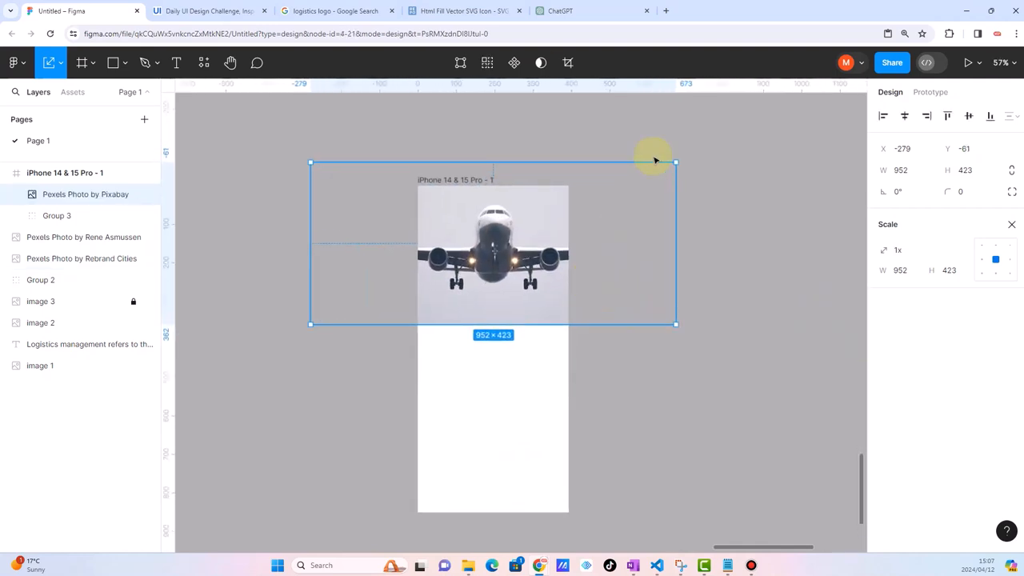
left_click_drag(677, 161, 456, 236)
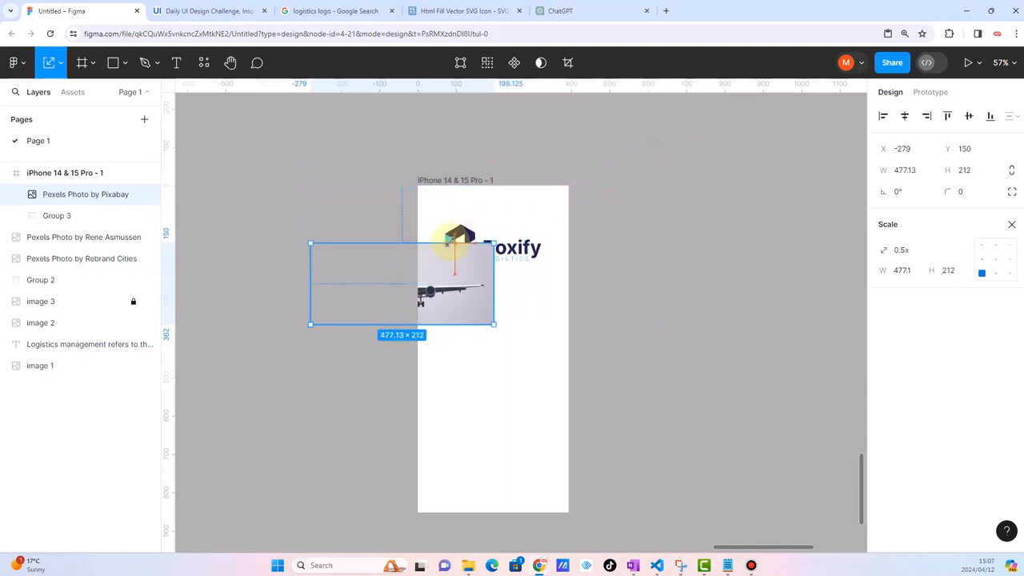
left_click_drag(425, 268, 534, 300)
Raise the logo inside the phone frame to about X 71, Y 77
scroll(535, 300, "up", 3)
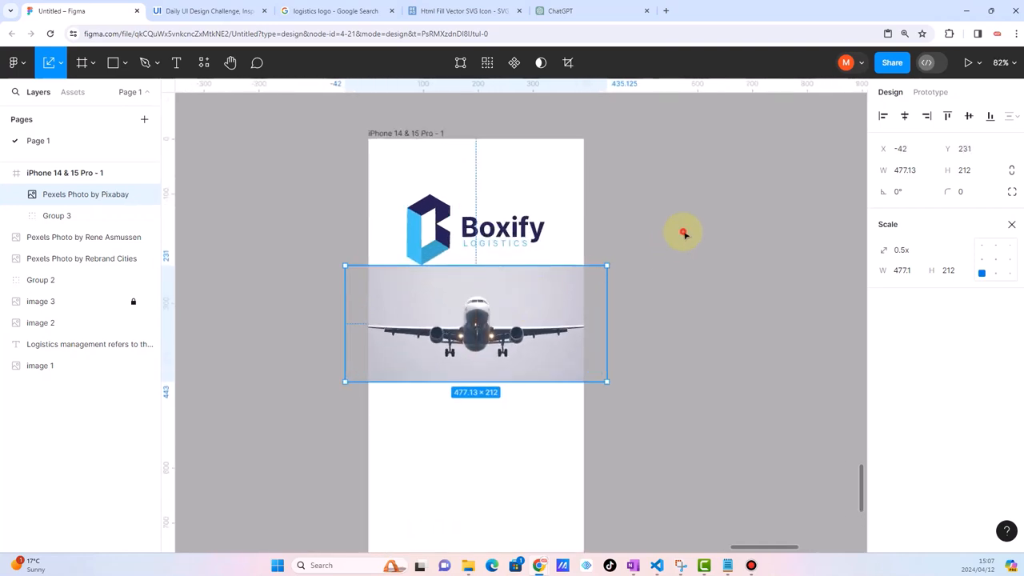
left_click(681, 231)
left_click(485, 232)
left_click_drag(486, 232, 485, 219)
Scale the airplane photo down to about 387 × 172 and place it under the logo at about X 3, Y 240
left_click(509, 315)
left_click_drag(610, 265, 583, 276)
left_click_drag(346, 276, 373, 288)
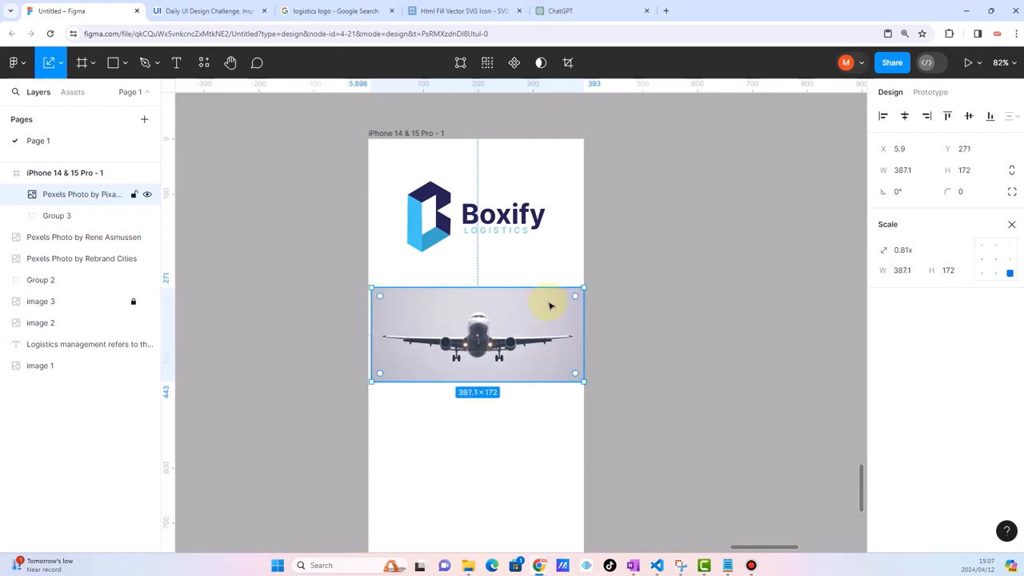
left_click(677, 346)
left_click_drag(560, 334, 564, 318)
scroll(560, 315, "down", 3)
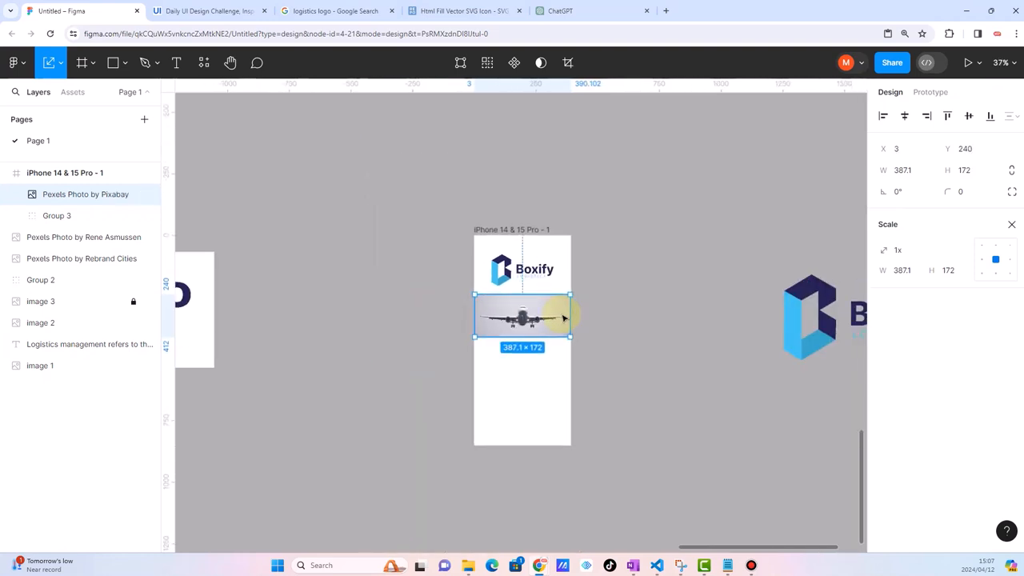
scroll(646, 359, "up", 2)
left_click(611, 326)
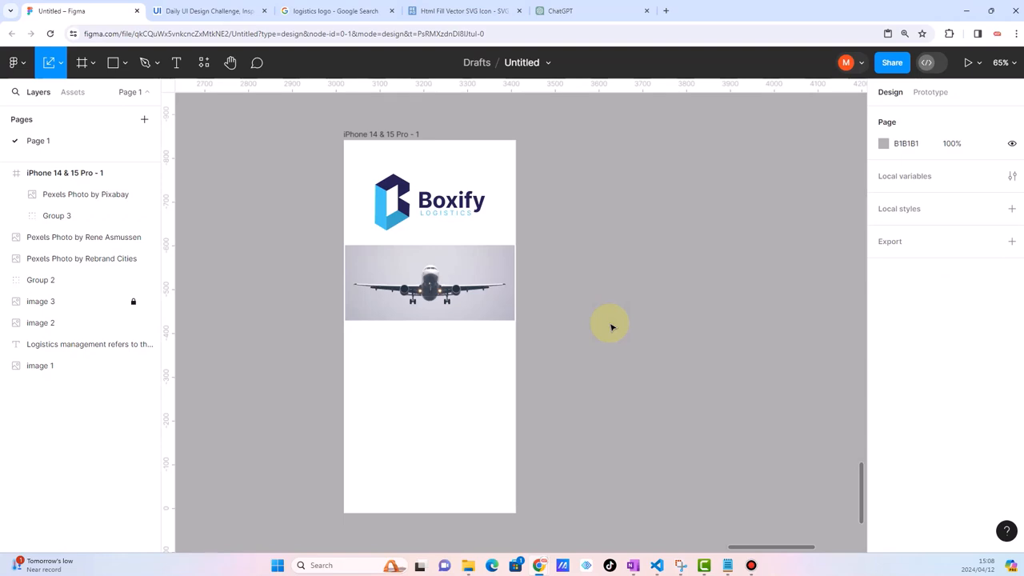
Move the airplane photo over the logo to the top of the phone frame, at about X 0, Y -66
left_click_drag(461, 285, 461, 174)
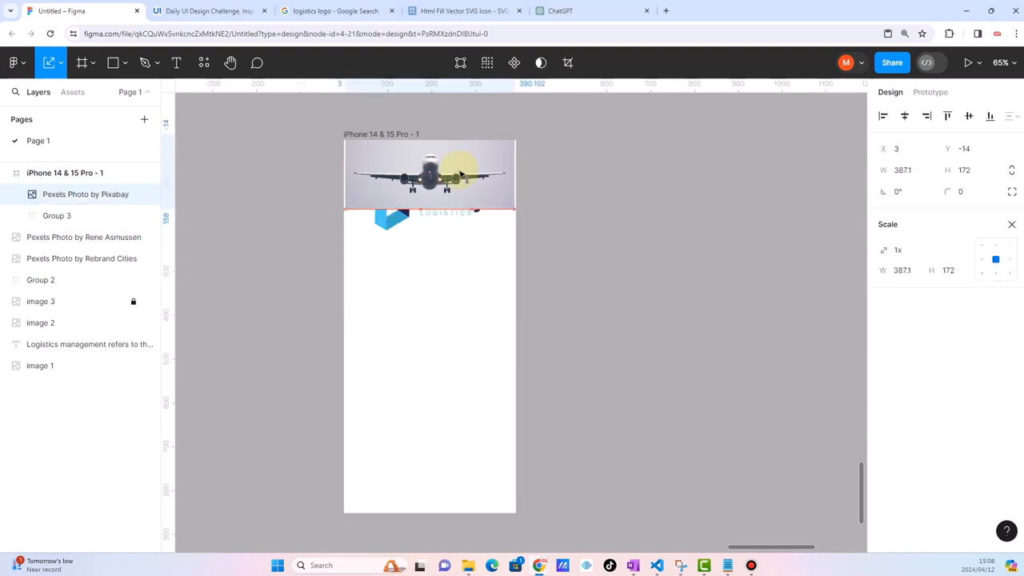
left_click(392, 220)
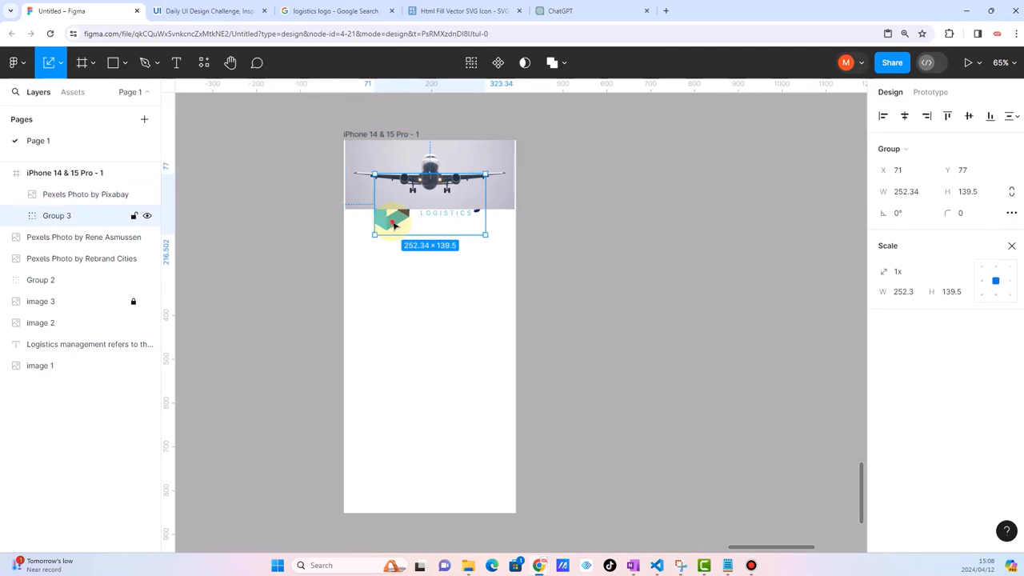
double_click(394, 253)
left_click_drag(394, 253, 395, 273)
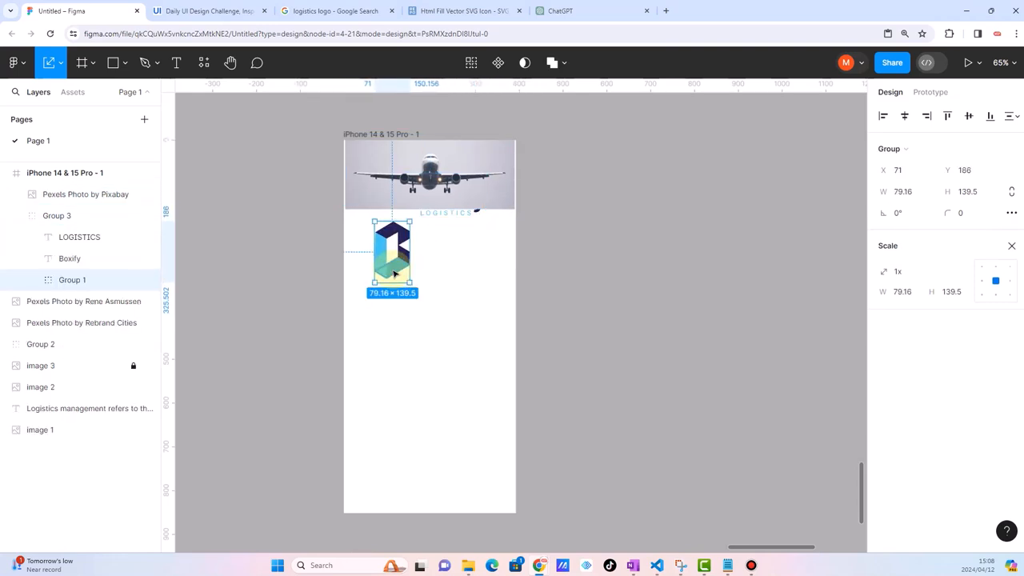
key("ctrl+z")
left_click_drag(361, 166, 359, 146)
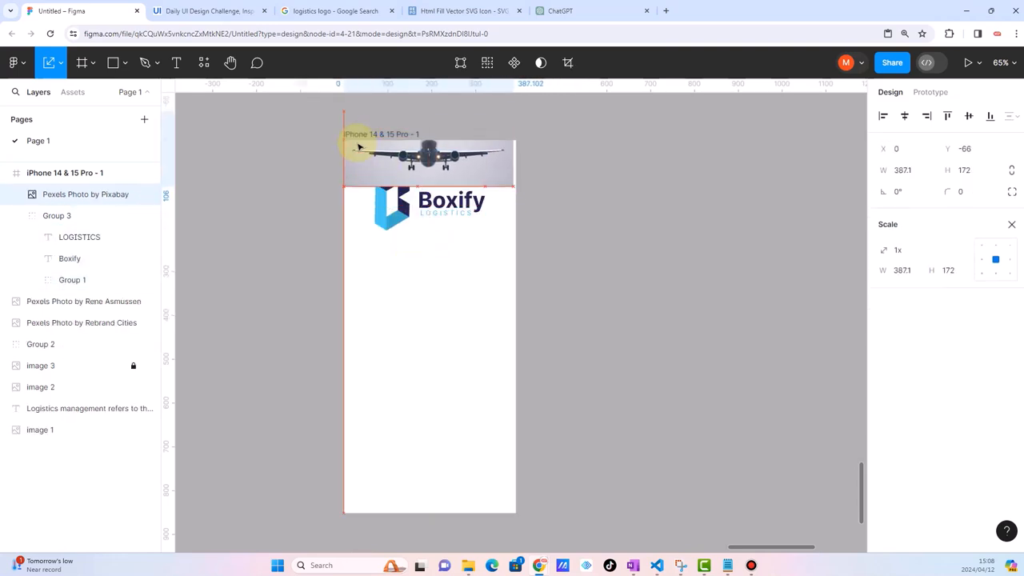
Group the Boxify logo and lower it inside the phone frame, clear of the airplane photo
left_click(475, 247)
left_click(391, 206)
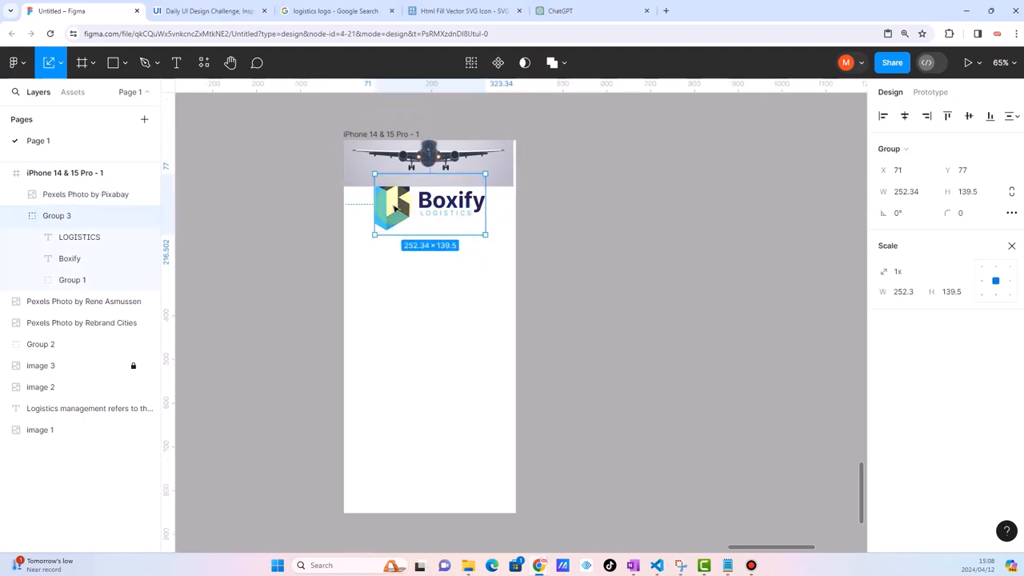
key("ctrl+g")
left_click_drag(427, 211, 429, 240)
Enlarge the airplane photo to about 401 × 178 so it spans the phone frame's width, flush with its top edge
left_click_drag(464, 171, 466, 197)
scroll(480, 208, "up", 2, "ctrl")
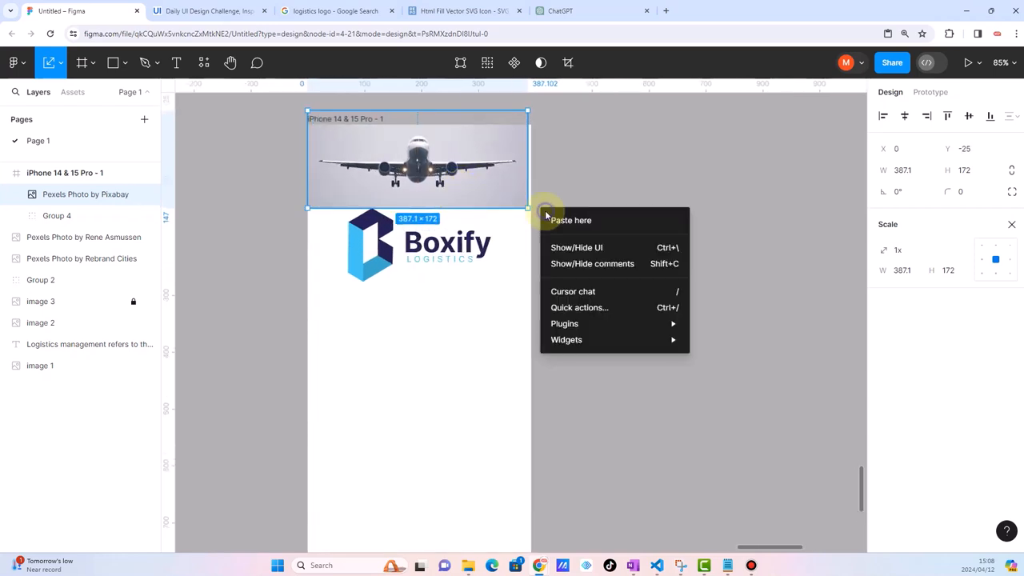
right_click(544, 211)
scroll(544, 211, "up", 1)
left_click(566, 166)
scroll(548, 181, "up", 3)
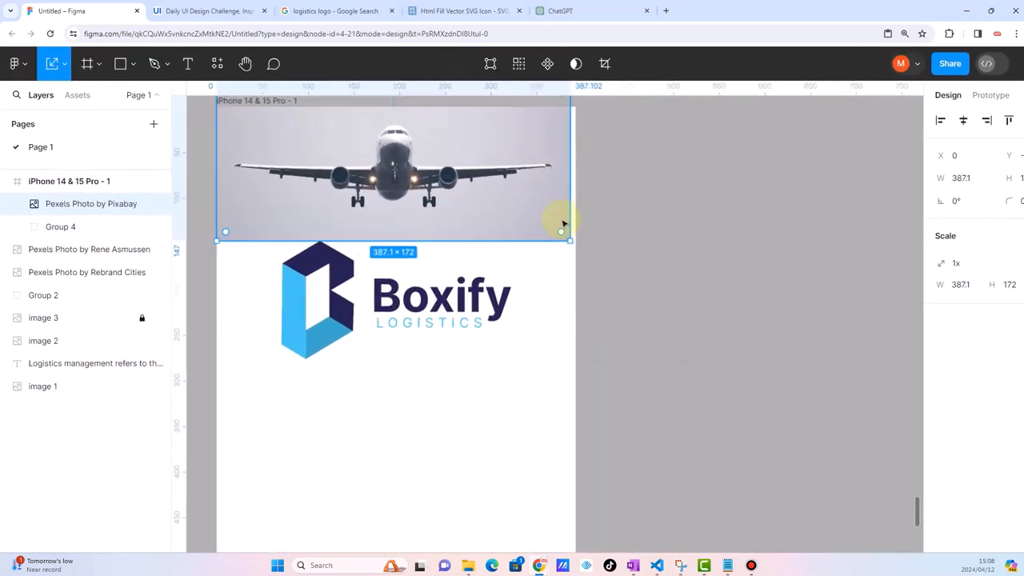
left_click_drag(568, 239, 581, 247)
mouse_move(476, 137)
left_mouse_down()
mouse_move(475, 171)
mouse_move(477, 151)
left_mouse_up()
left_click(654, 228)
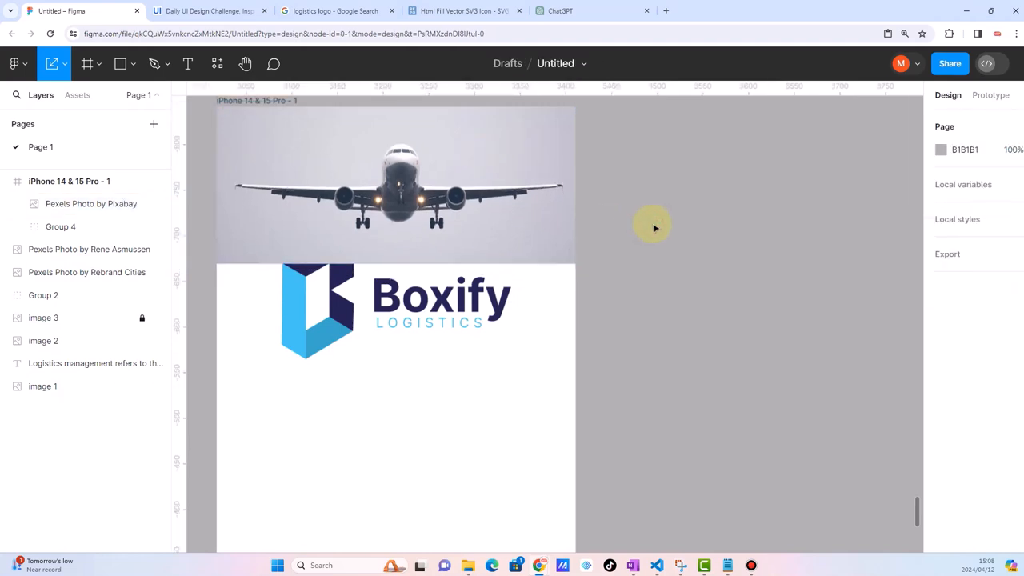
Move the logo just below the airplane photo, horizontally centred in the phone frame at about Y 186
scroll(592, 220, "down", 2)
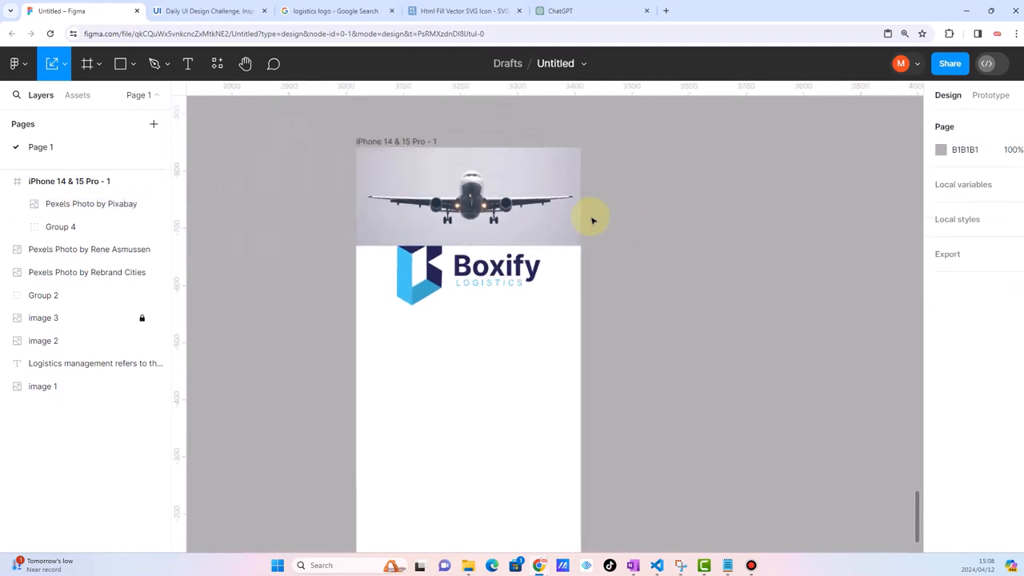
left_click(519, 269)
left_click_drag(519, 269, 518, 285)
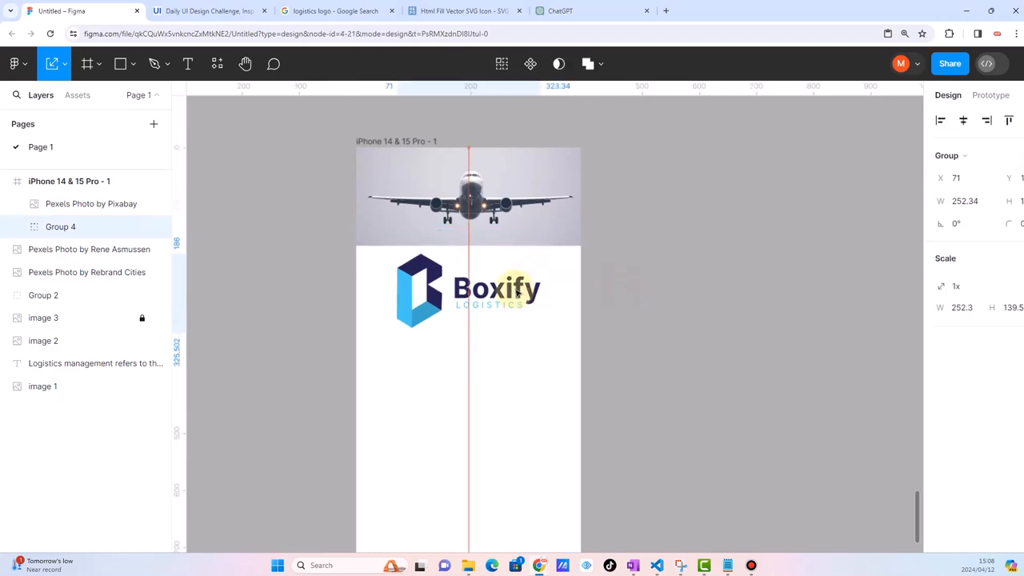
left_click(606, 304)
scroll(606, 304, "down", 2)
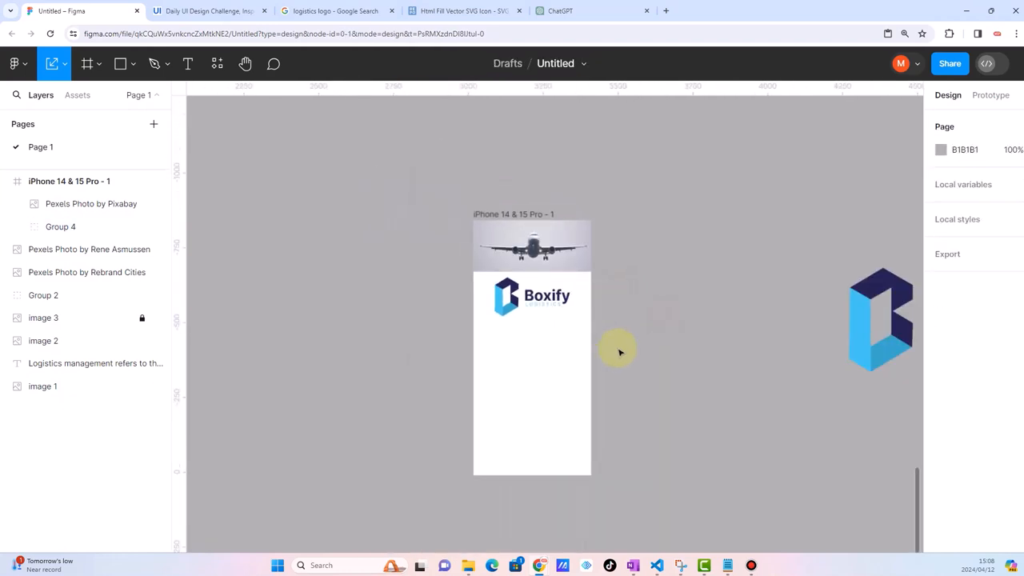
scroll(616, 349, "up", 1)
scroll(620, 352, "up", 1)
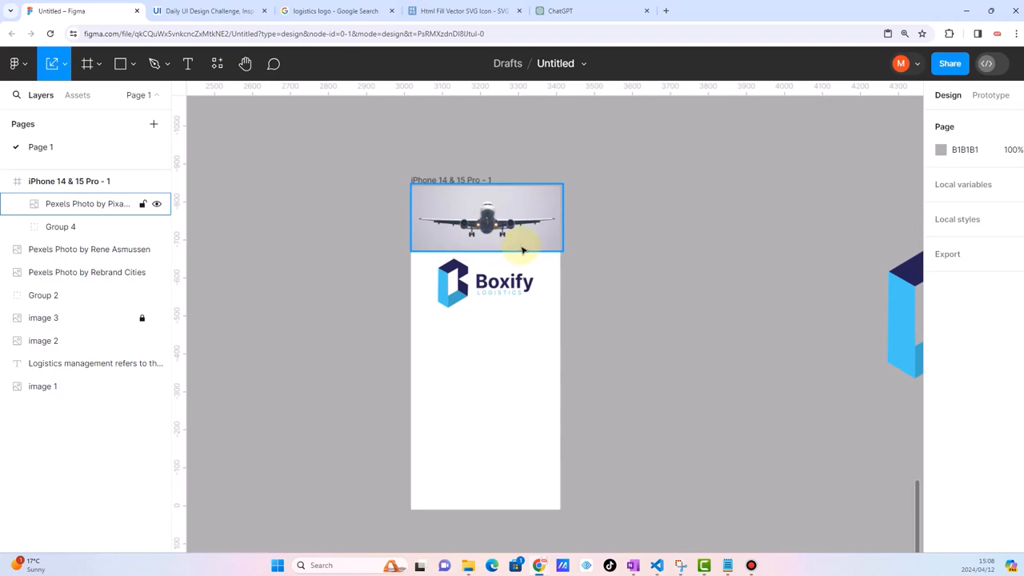
left_click(615, 295)
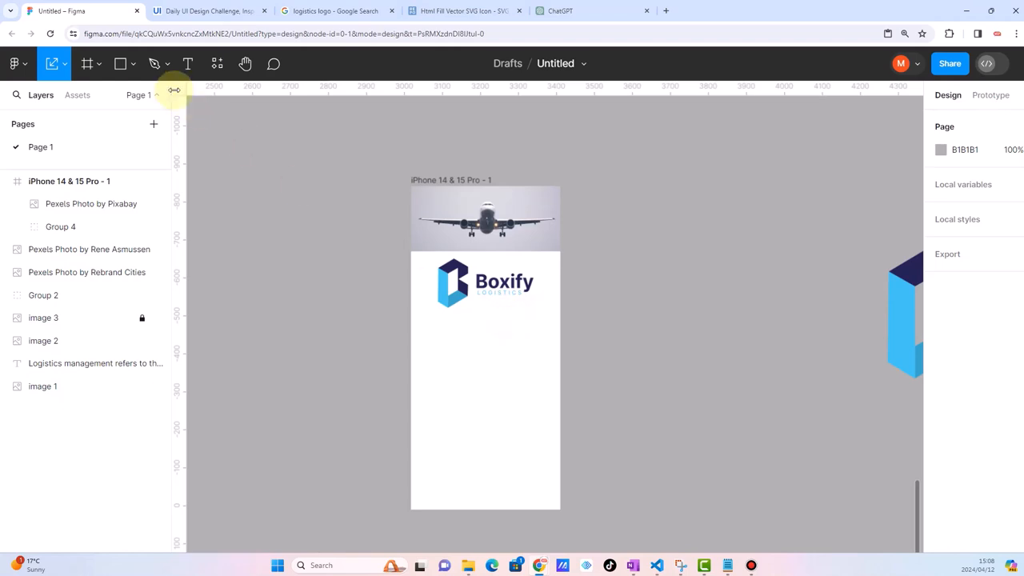
Draw a rectangle over the lower part of the phone frame and fit it to about 393 × 574 at X 0, Y 351
left_click(120, 63)
left_click_drag(458, 331, 640, 543)
left_click_drag(495, 360, 450, 354)
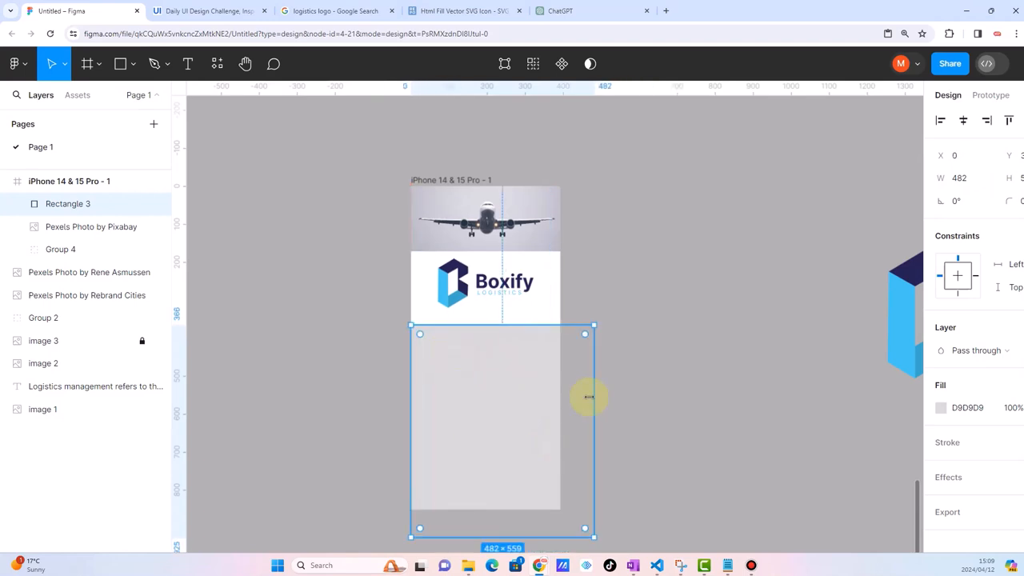
left_click_drag(594, 398, 561, 393)
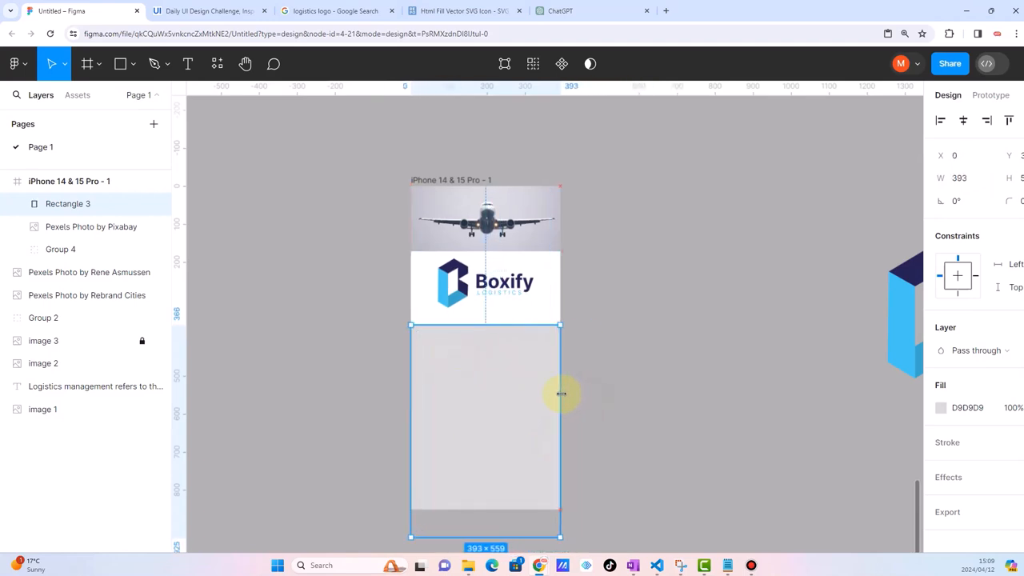
left_click_drag(498, 327, 496, 320)
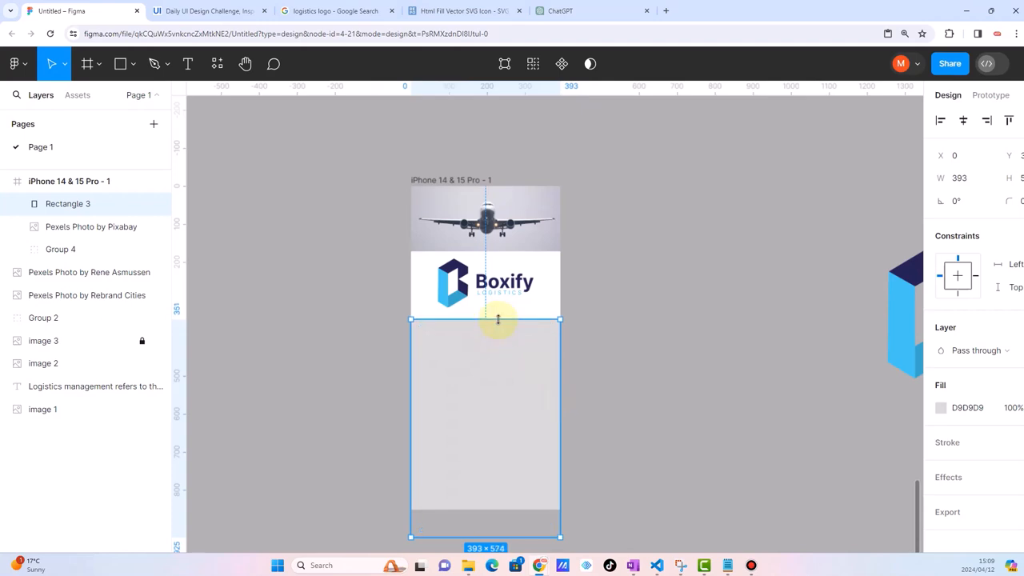
Move the airplane photo out beside the phone frame and raise the logo towards the frame's top
left_click_drag(480, 217, 674, 185)
left_click_drag(494, 280, 495, 216)
Extend the grey rectangle upward to about 393 × 649 and round its corners strongly
left_click(479, 359)
left_click_drag(483, 301, 494, 338)
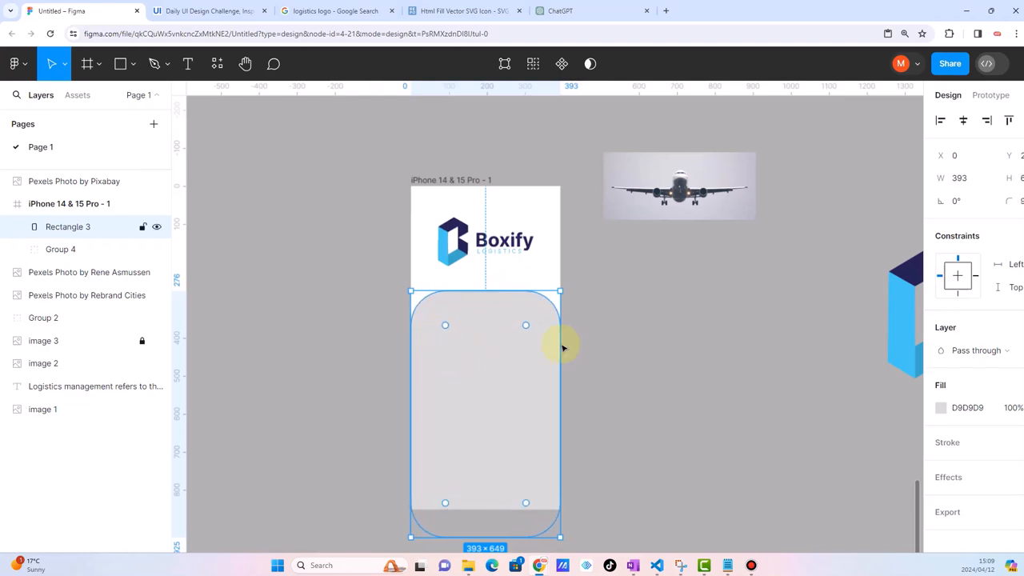
left_click(586, 359)
Move the logo out to the left of the phone frame and place the airplane photo at the frame's top-left corner
left_click_drag(440, 247, 317, 256)
left_click_drag(708, 176, 512, 208)
double_click(518, 209)
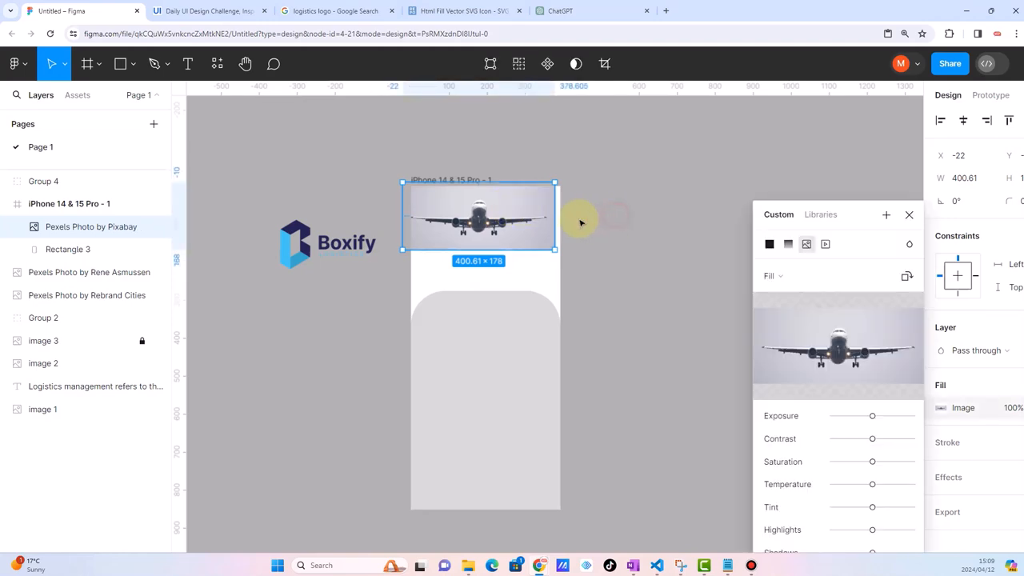
left_click(909, 214)
left_click_drag(521, 229, 530, 233)
Extend the grey rectangle up under the airplane photo to about 393 × 765 and reduce its corner rounding
left_click(498, 349)
left_click_drag(480, 295, 482, 247)
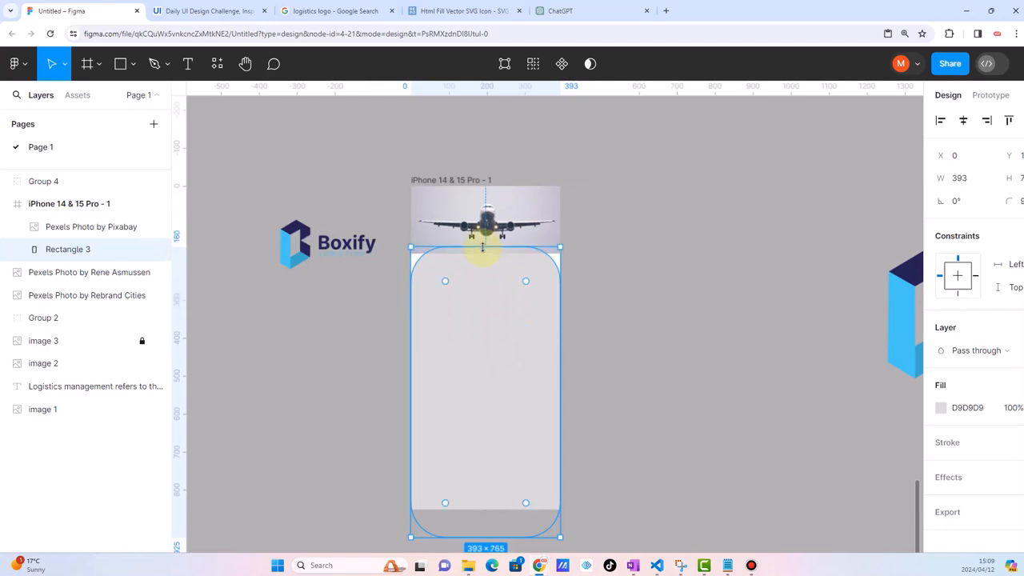
left_click_drag(440, 282, 426, 270)
left_click(468, 202)
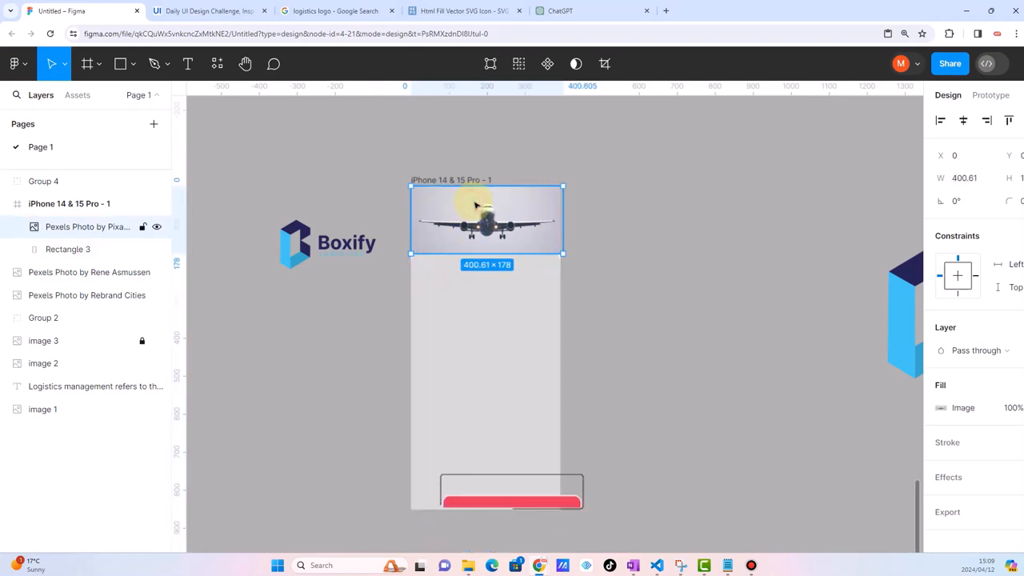
Bring the grey rounded rectangle in front of the airplane photo and shift it up to overlap the photo's lower part
left_click(476, 311)
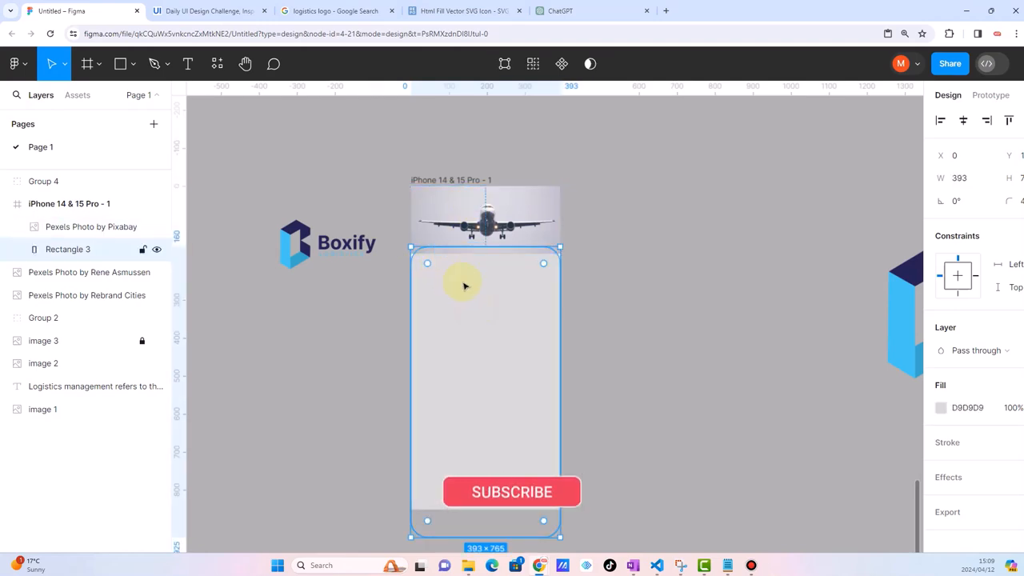
key("ctrl+bracketright")
left_click(635, 297)
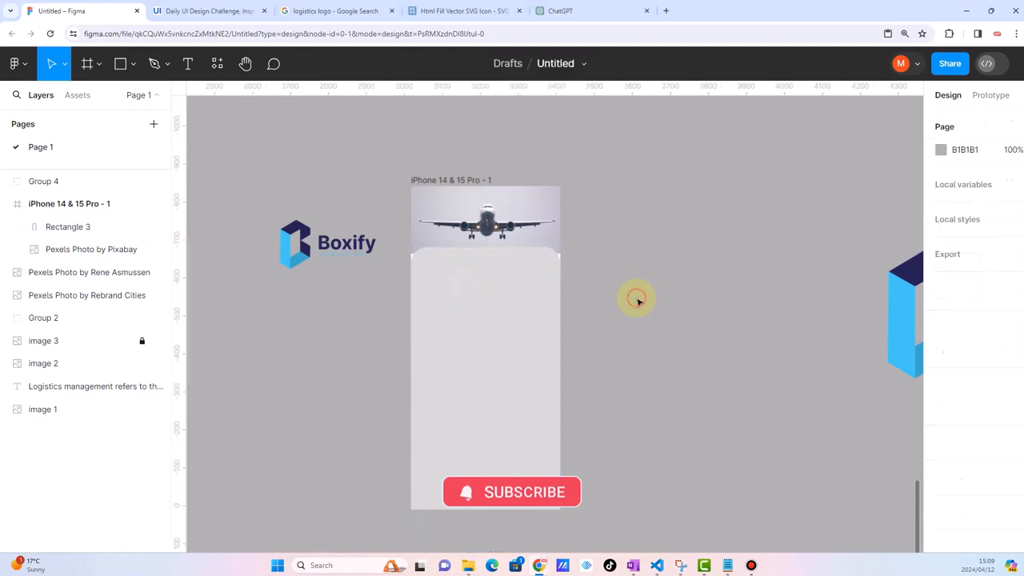
scroll(480, 220, "up", 3)
left_click(478, 295)
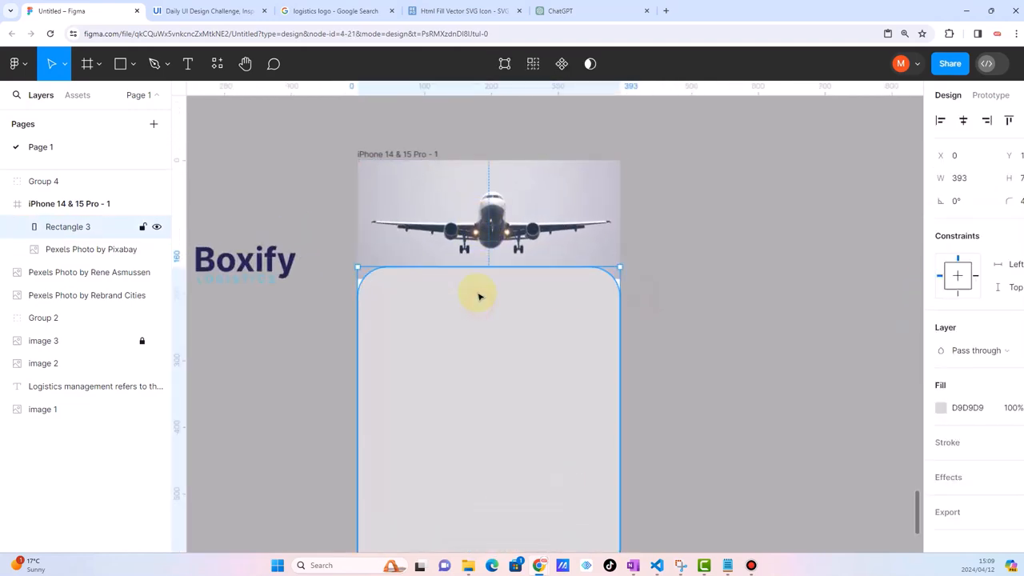
left_click_drag(478, 291, 478, 288)
left_click(672, 301)
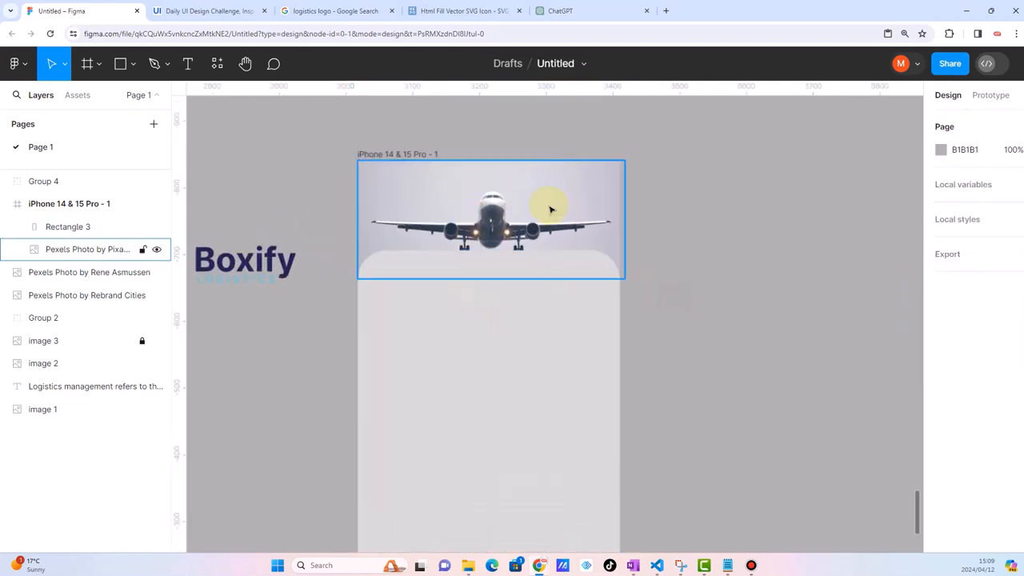
Move the airplane photo to X -3, Y -15 and lower the grey rectangle's top edge to about Y 304
left_click(549, 207)
left_click_drag(522, 216, 517, 204)
left_click(551, 303)
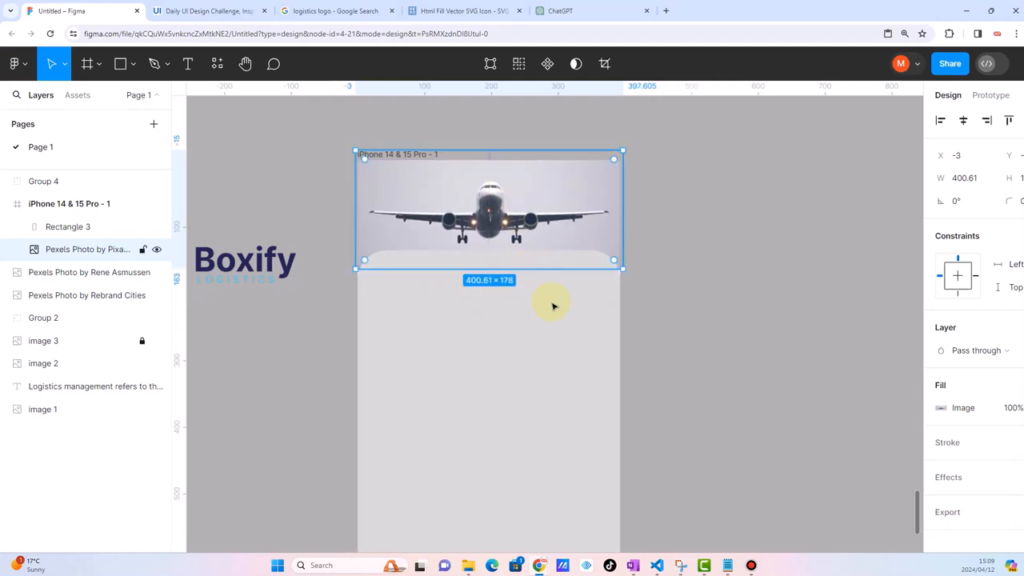
left_click_drag(510, 252, 512, 361)
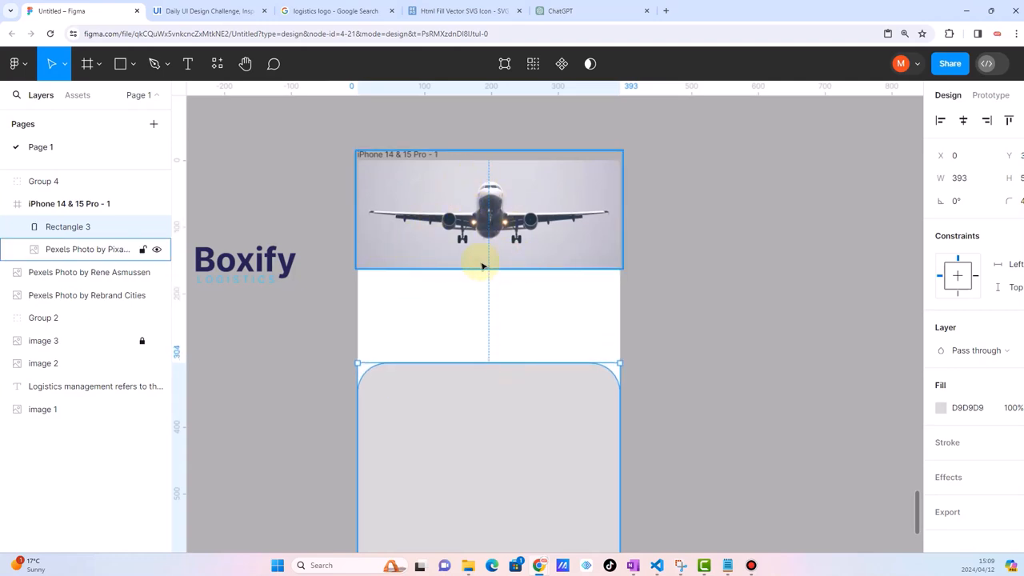
left_click(743, 327)
left_click(560, 248)
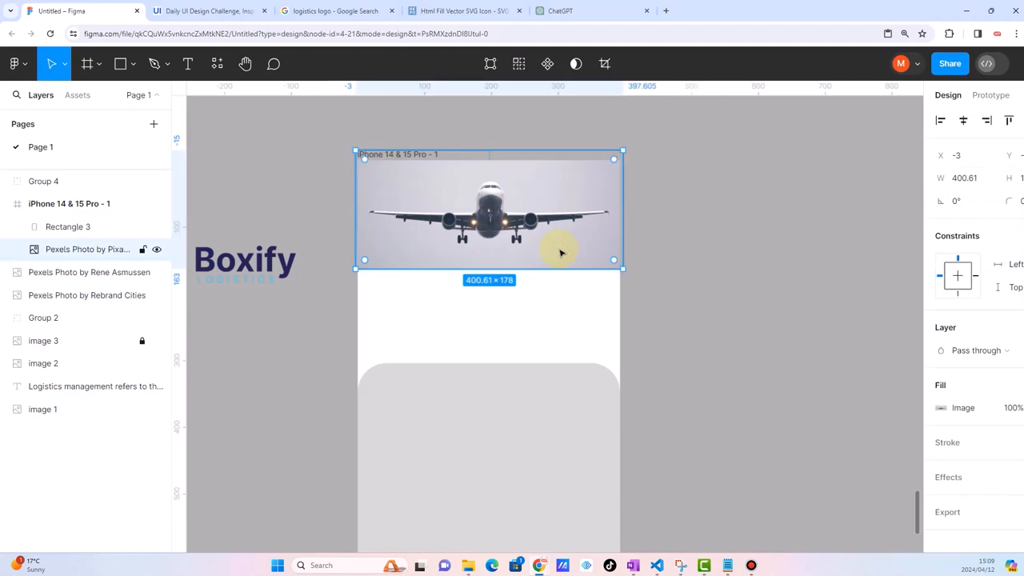
left_click(677, 292)
left_click(577, 255)
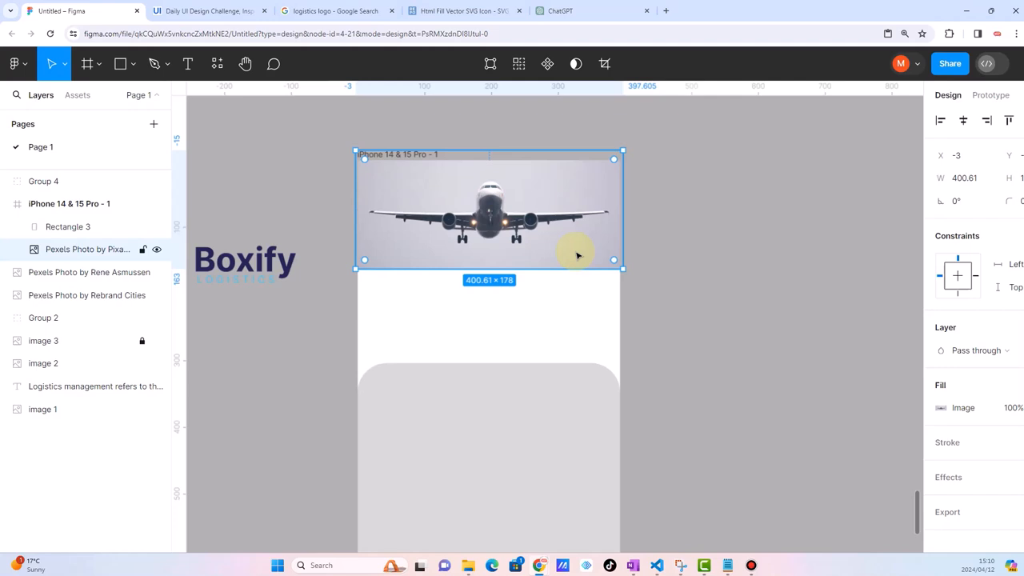
scroll(577, 256, "up", 3)
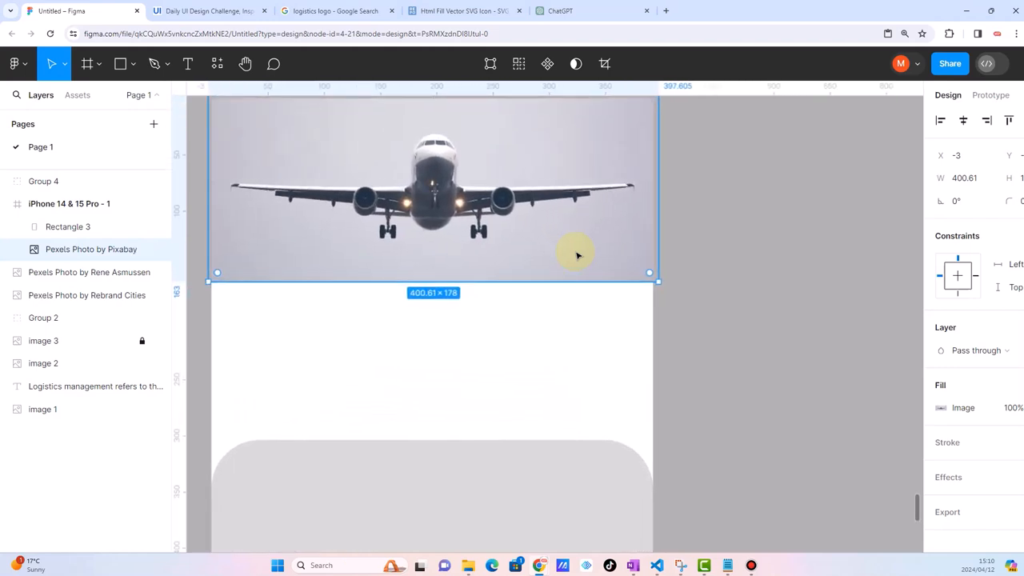
scroll(577, 256, "up", 1)
scroll(577, 256, "left", 1)
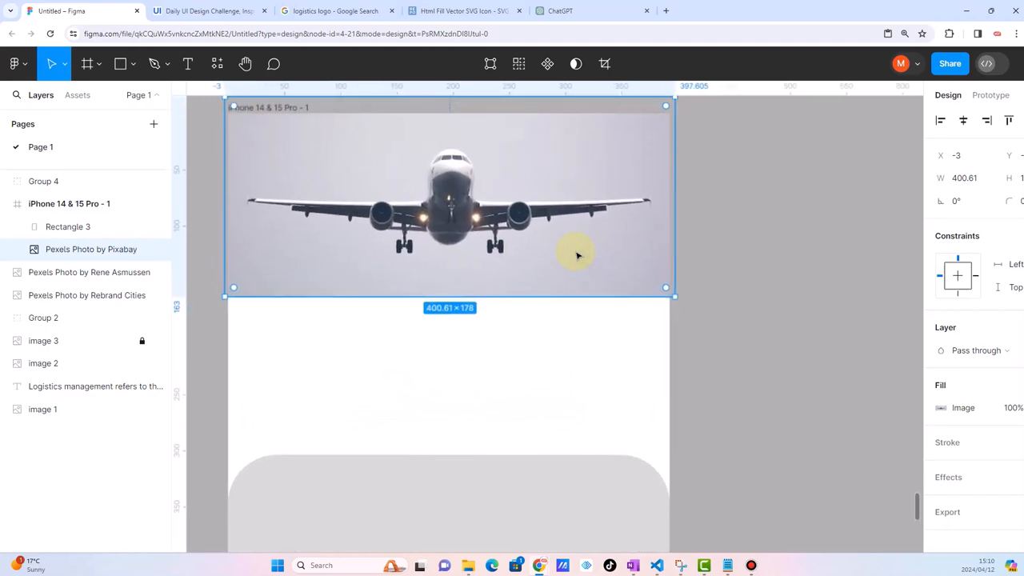
scroll(578, 256, "down", 2)
left_click(708, 275)
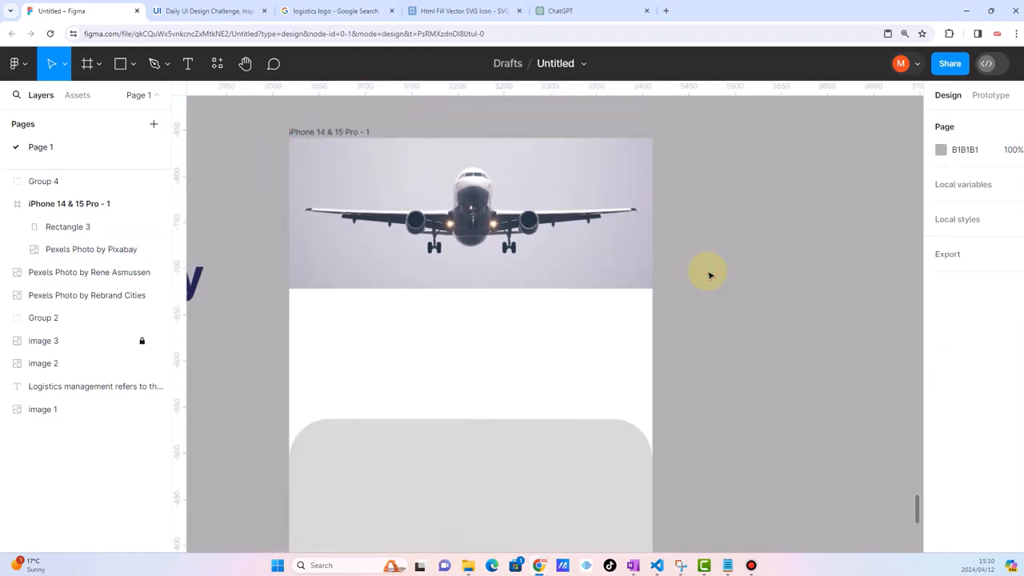
left_click(120, 63)
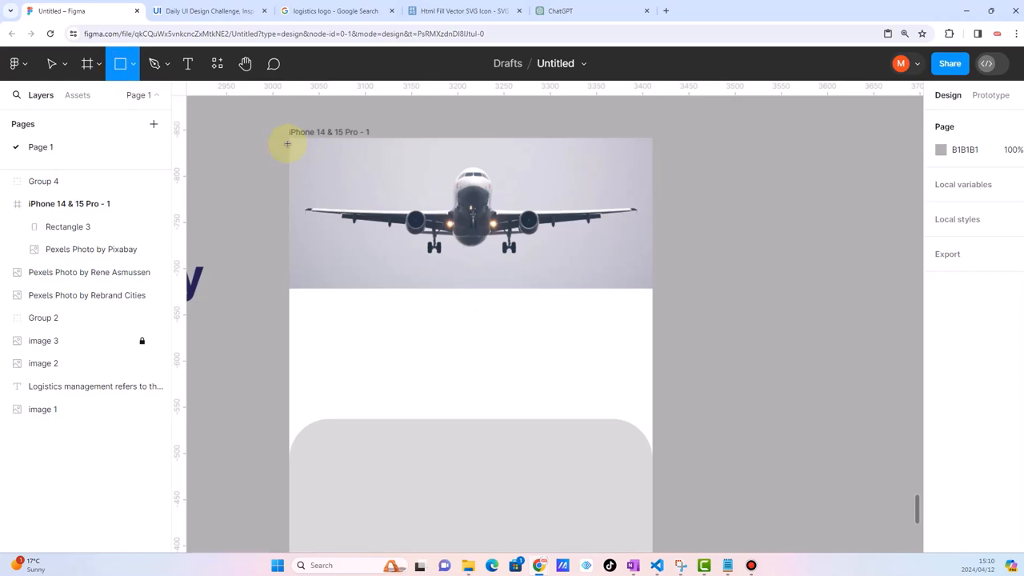
left_click(51, 63)
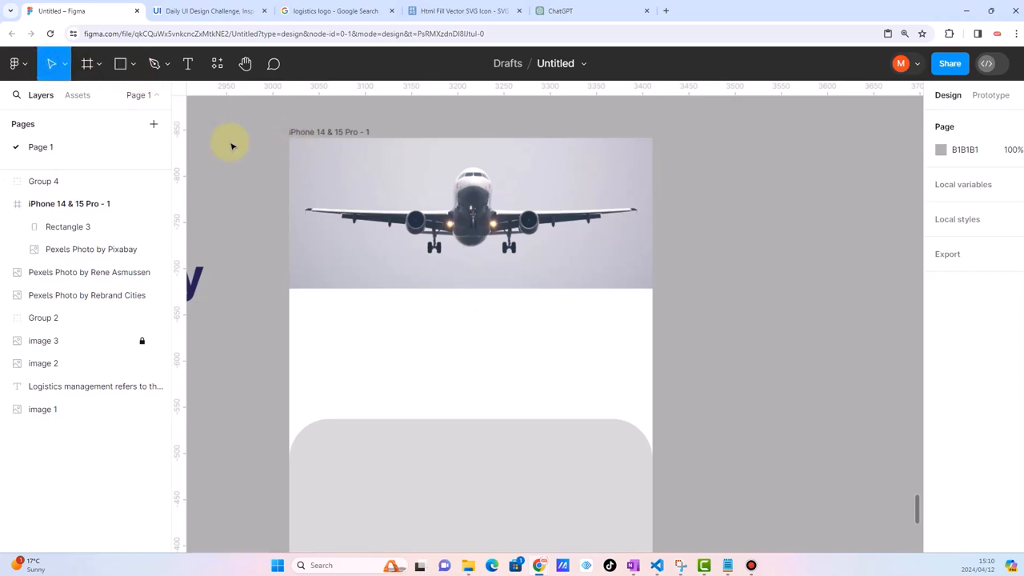
Duplicate the airplane photo and place the copy outside the phone frame, to its right
scroll(232, 146, "down", 2)
left_click(382, 192)
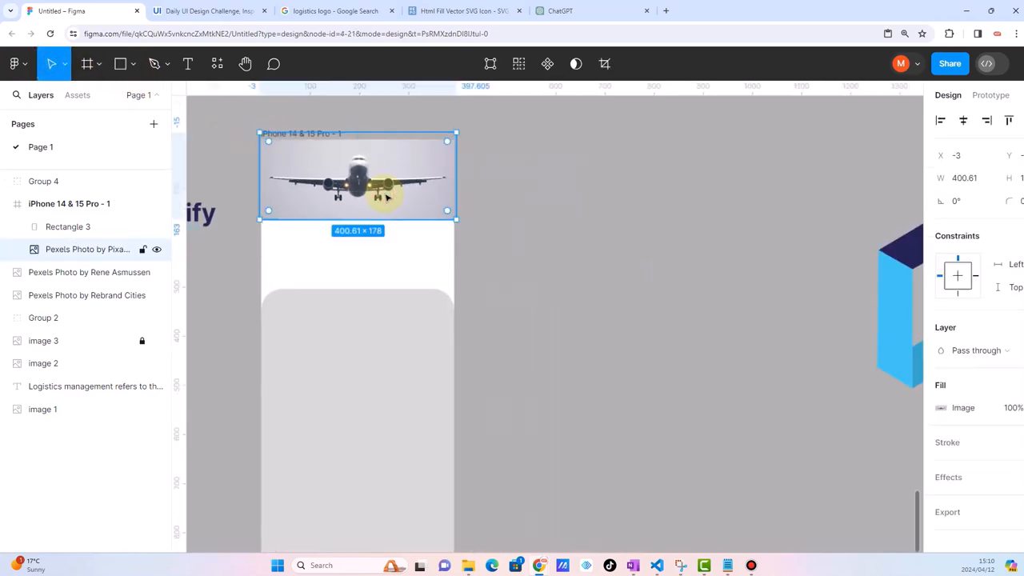
key("ctrl+d")
left_click_drag(376, 186, 612, 254)
Draw a rectangle about 401 × 178 exactly over the copied airplane photo and give it a linear gradient fill
scroll(613, 253, "up", 2)
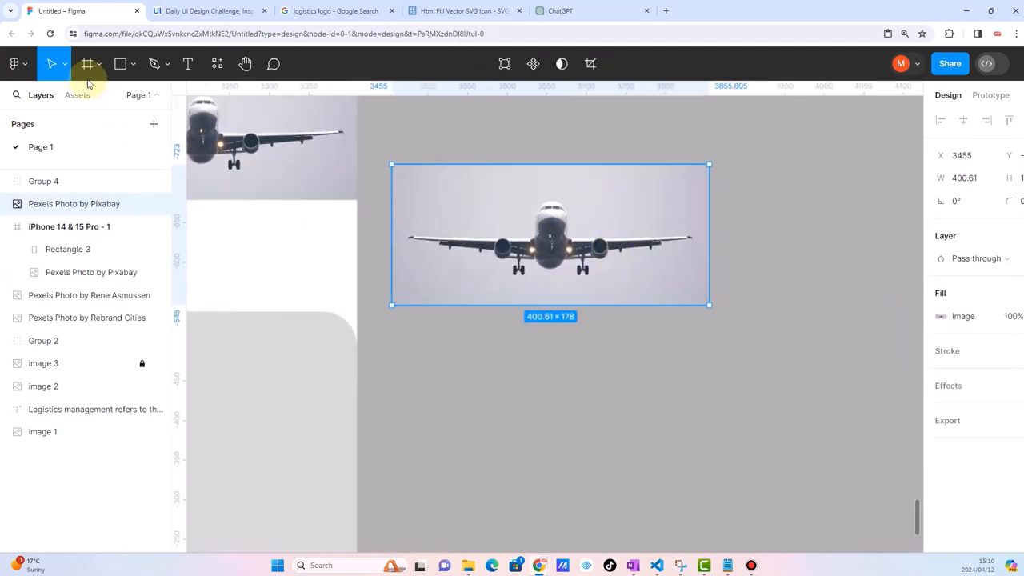
left_click(120, 63)
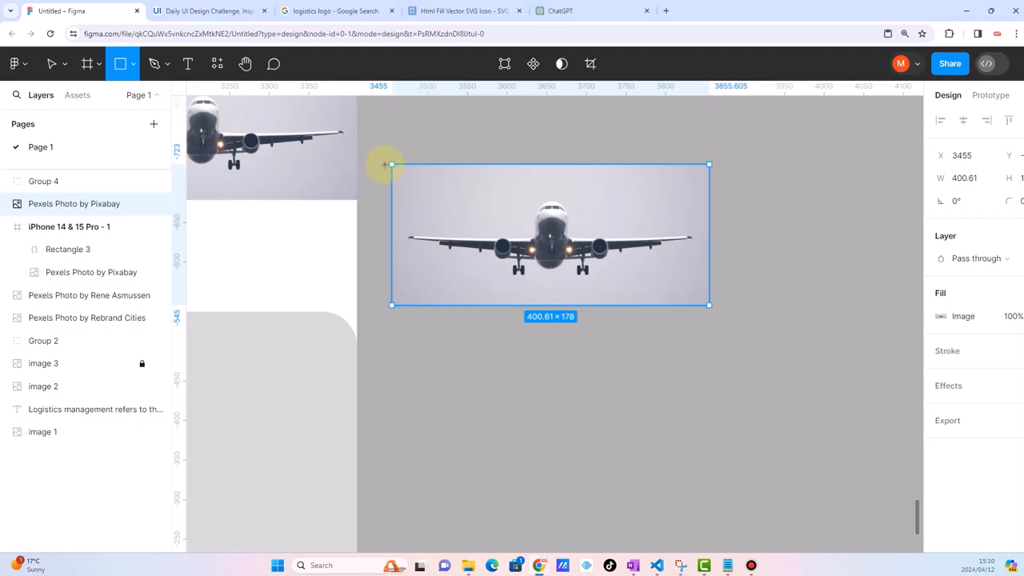
left_click_drag(391, 165, 710, 307)
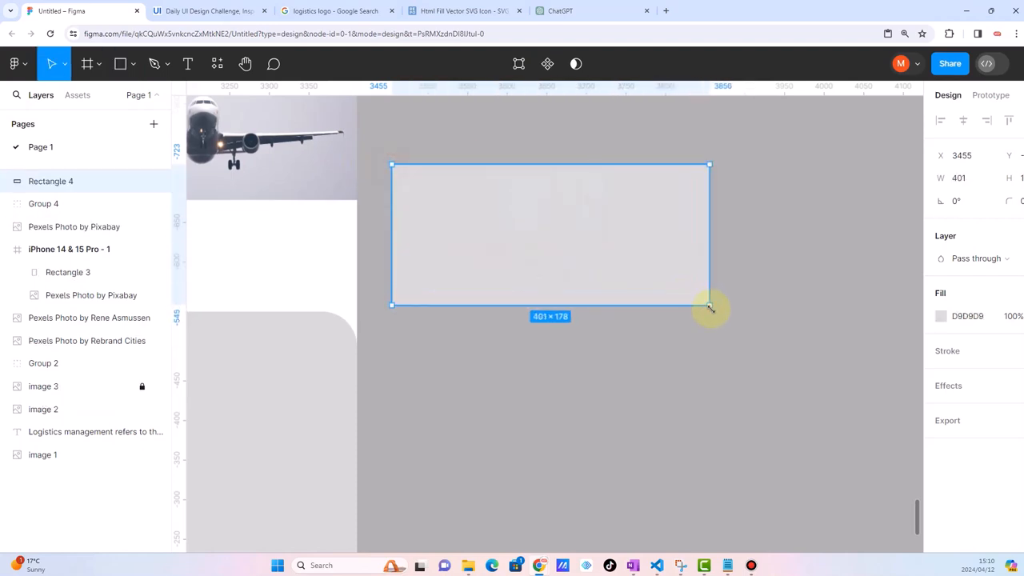
left_click(940, 316)
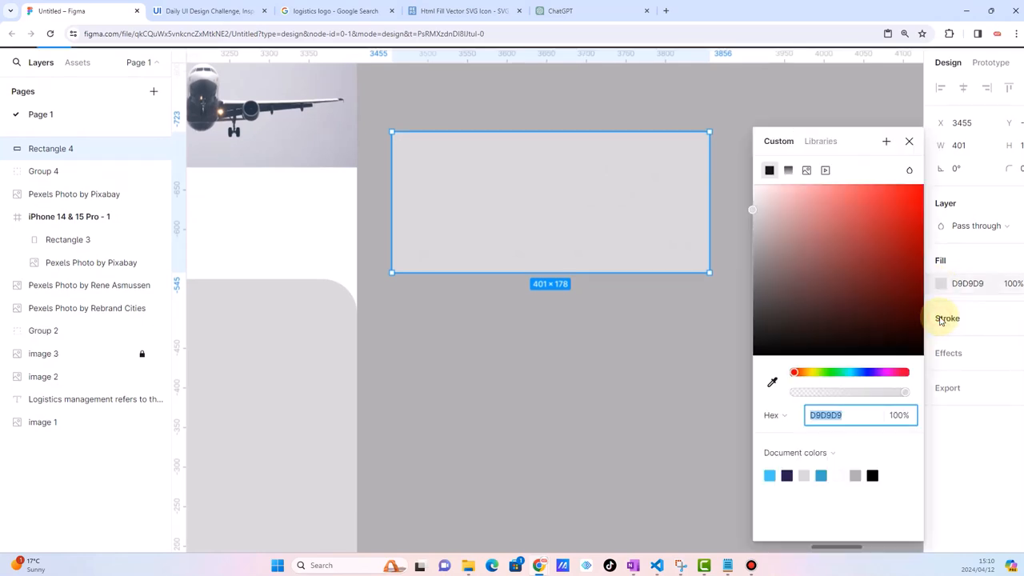
left_click(789, 171)
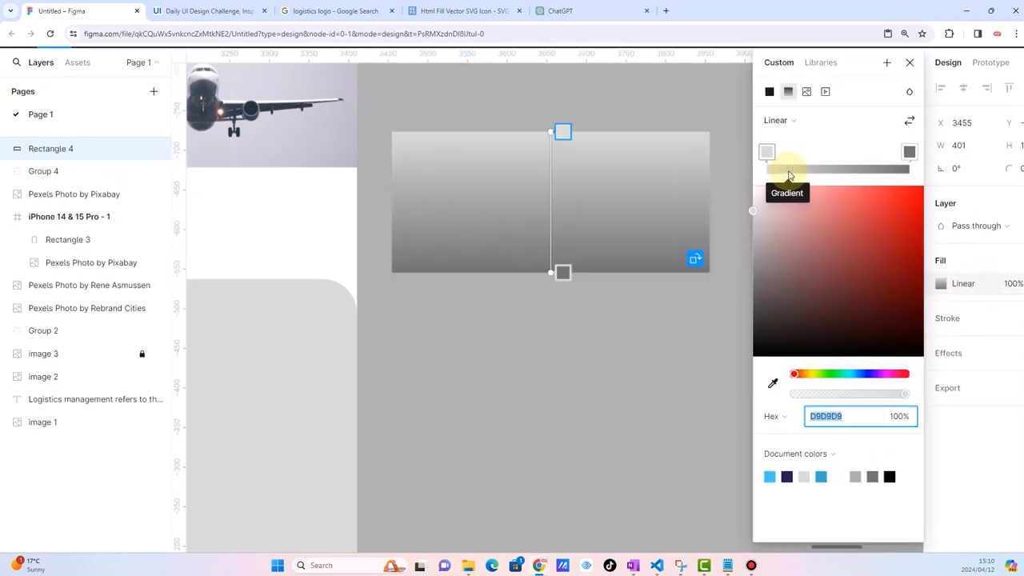
Set both gradient stops to black 000000 and reduce the lower stop's opacity to 0%
left_click(768, 156)
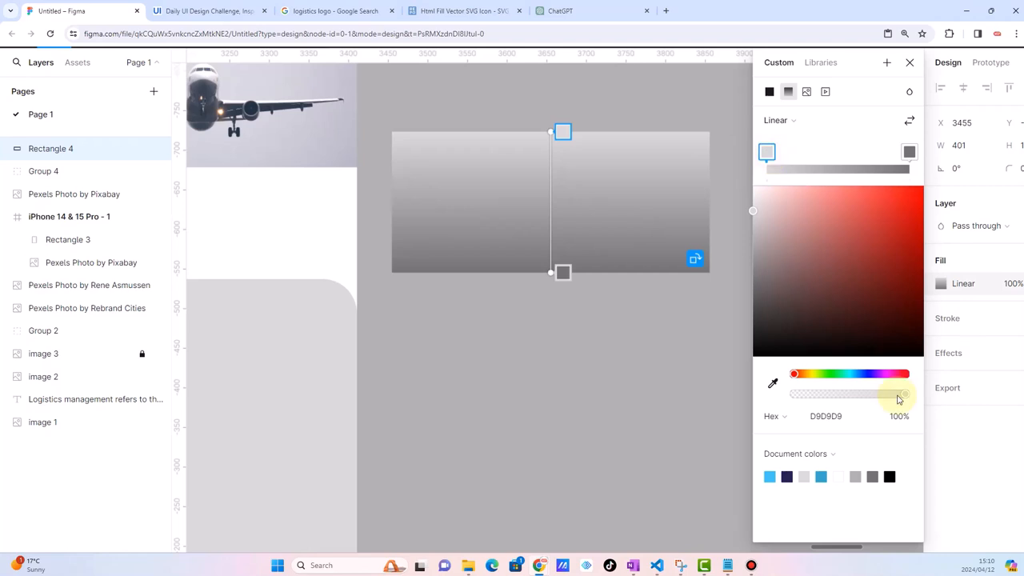
left_click(828, 336)
left_click_drag(827, 340, 745, 403)
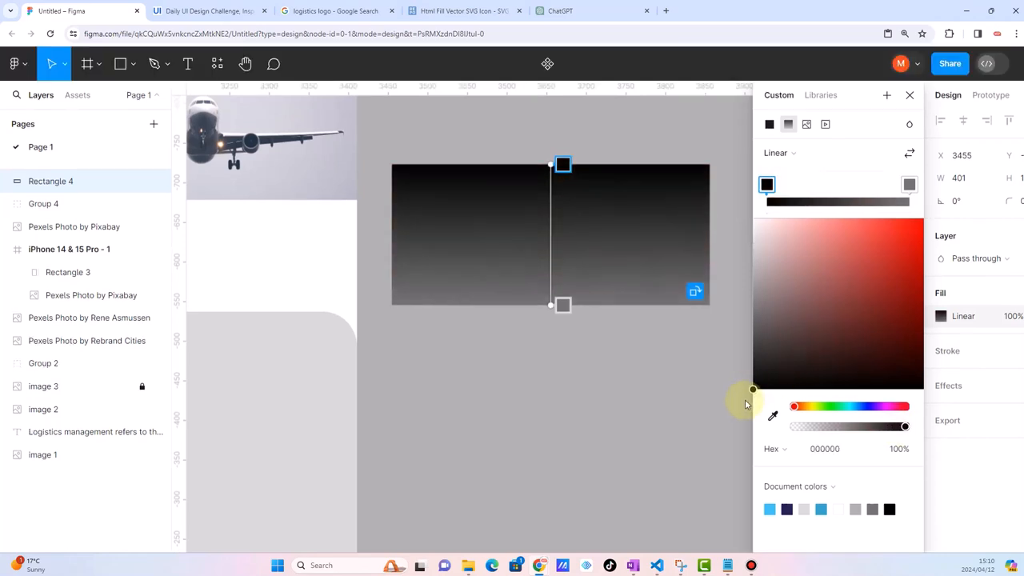
left_click(909, 185)
left_click_drag(752, 311, 743, 405)
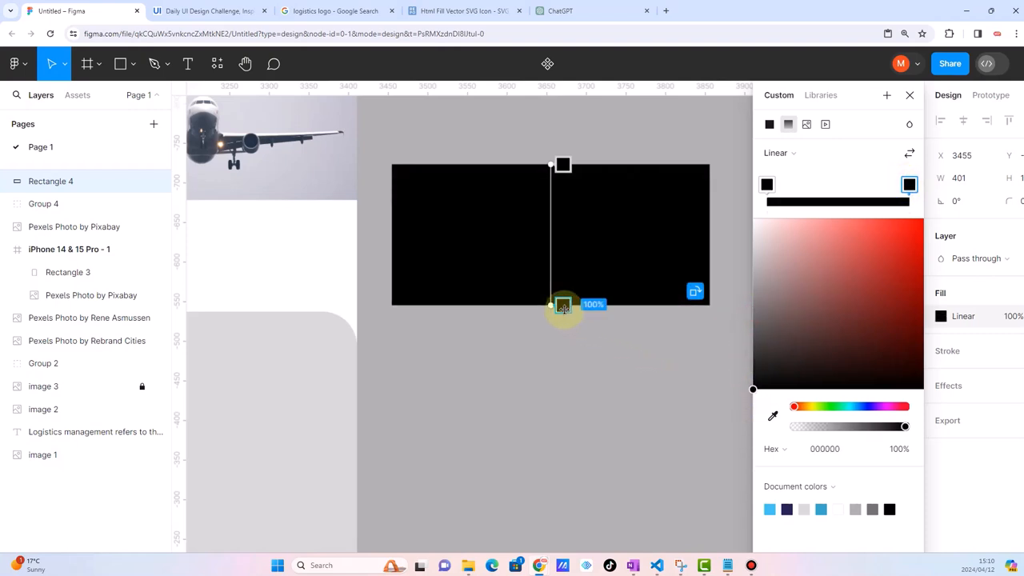
left_click_drag(903, 428, 780, 437)
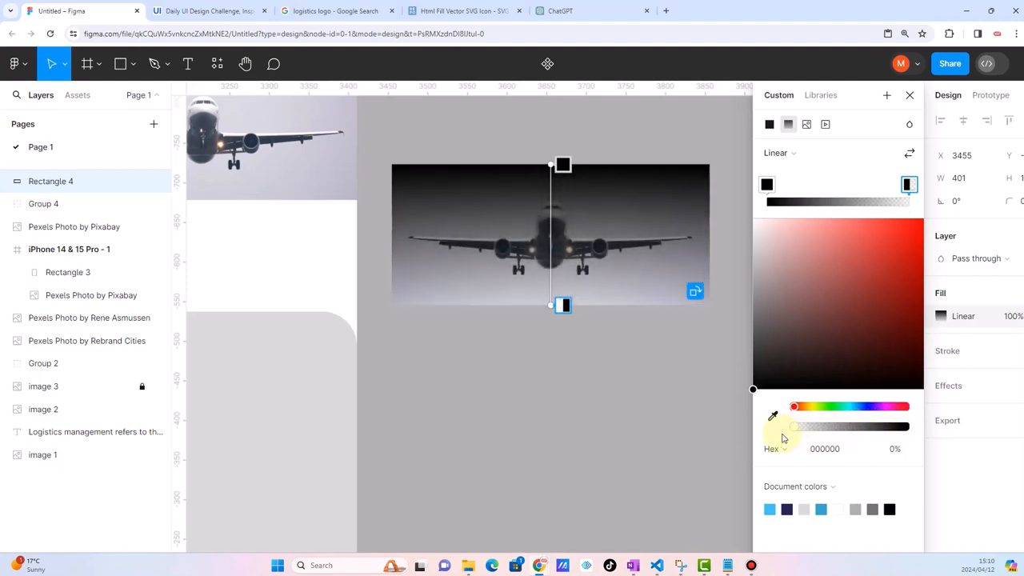
Move the gradient's upper stop to about 50% and add a black stop at about 80% with 85% opacity
left_click_drag(563, 166, 563, 213)
left_click(551, 237)
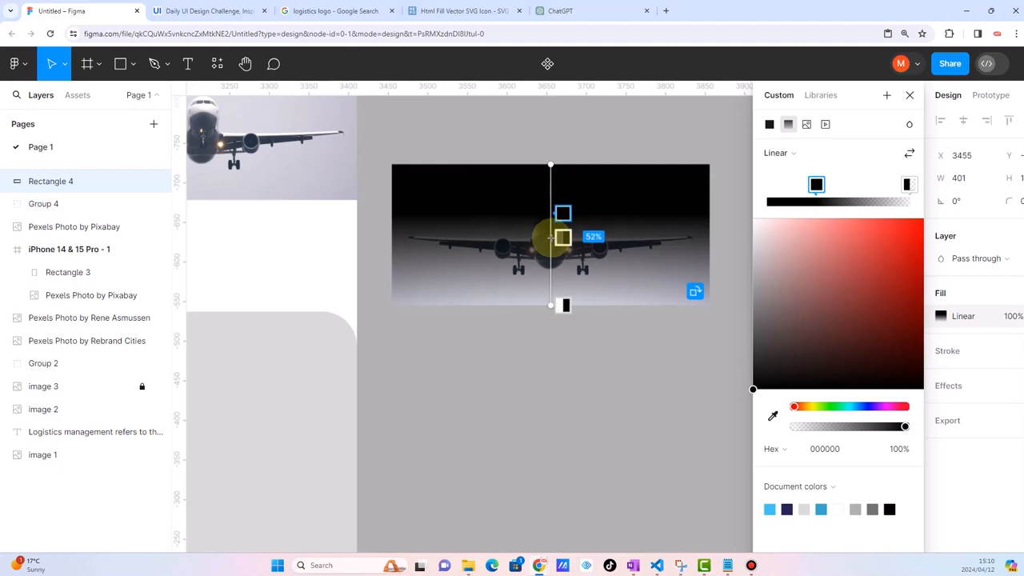
left_click_drag(563, 238, 563, 275)
left_click(880, 185)
mouse_move(876, 428)
left_mouse_down()
mouse_move(894, 429)
mouse_move(883, 427)
left_mouse_up()
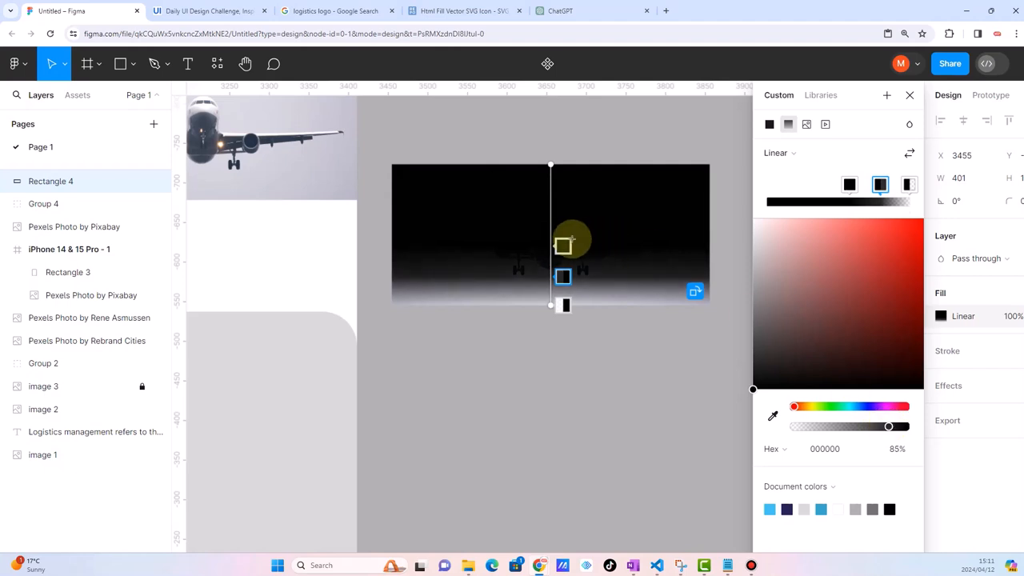
left_click(563, 242)
left_click_drag(564, 238, 563, 232)
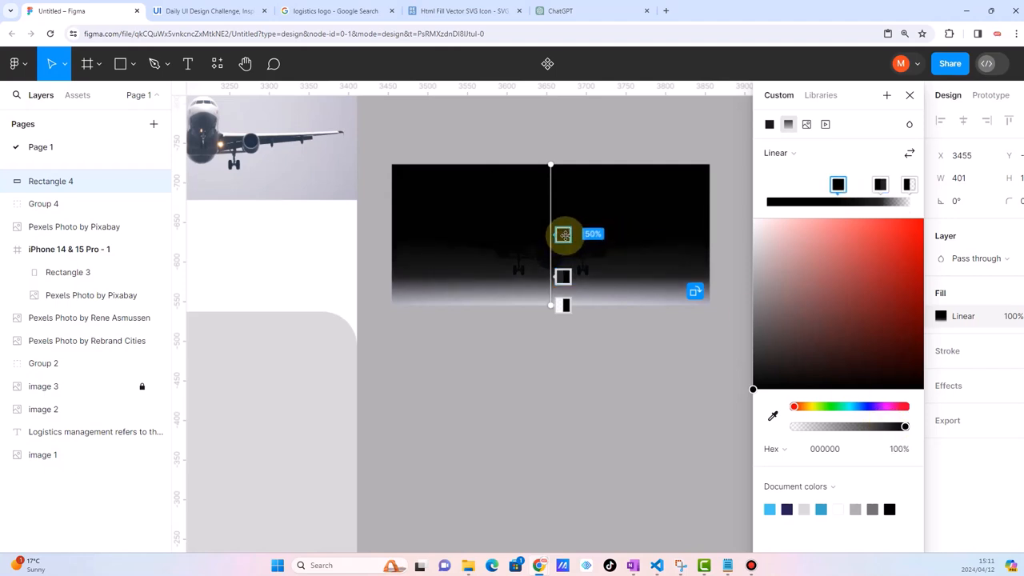
left_click(563, 278)
left_click_drag(565, 279, 565, 278)
left_click(565, 302)
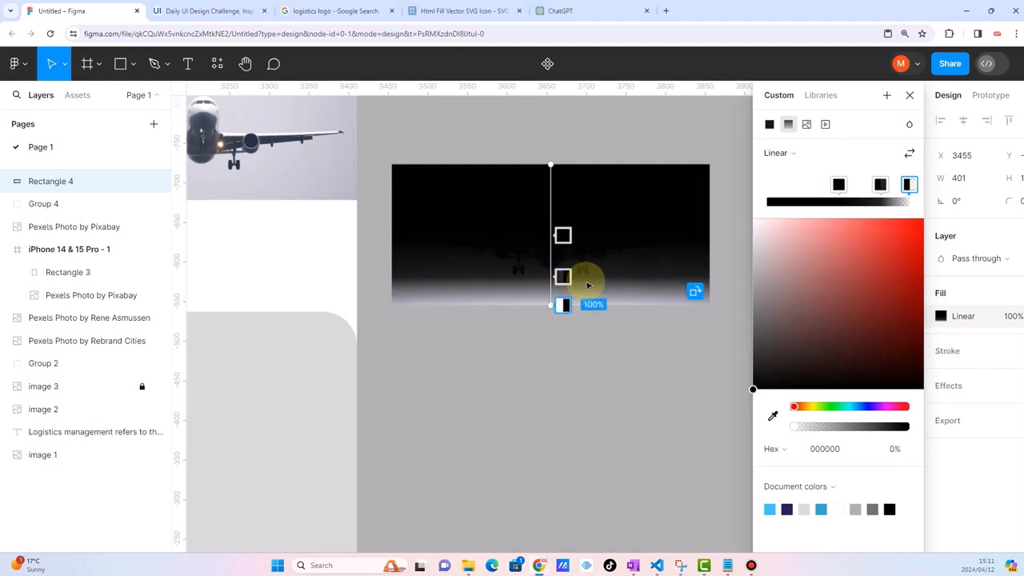
Shift the solid black stop slightly down, set the middle stop to about 82% with 53% opacity, and nudge the transparent end stop up
scroll(585, 279, "up", 5)
left_click_drag(505, 158, 505, 180)
left_click_drag(508, 257, 507, 275)
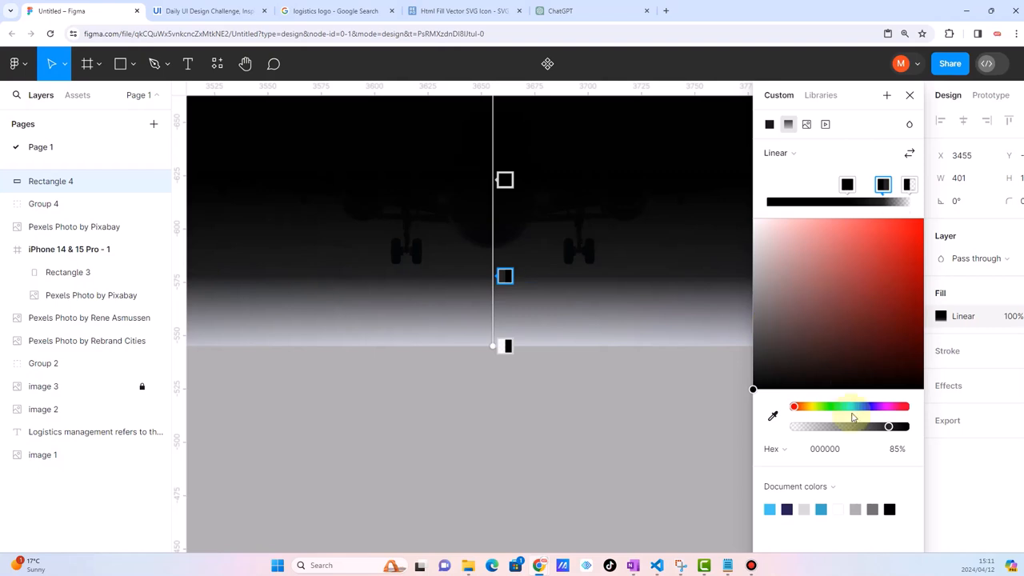
left_click_drag(888, 427, 854, 428)
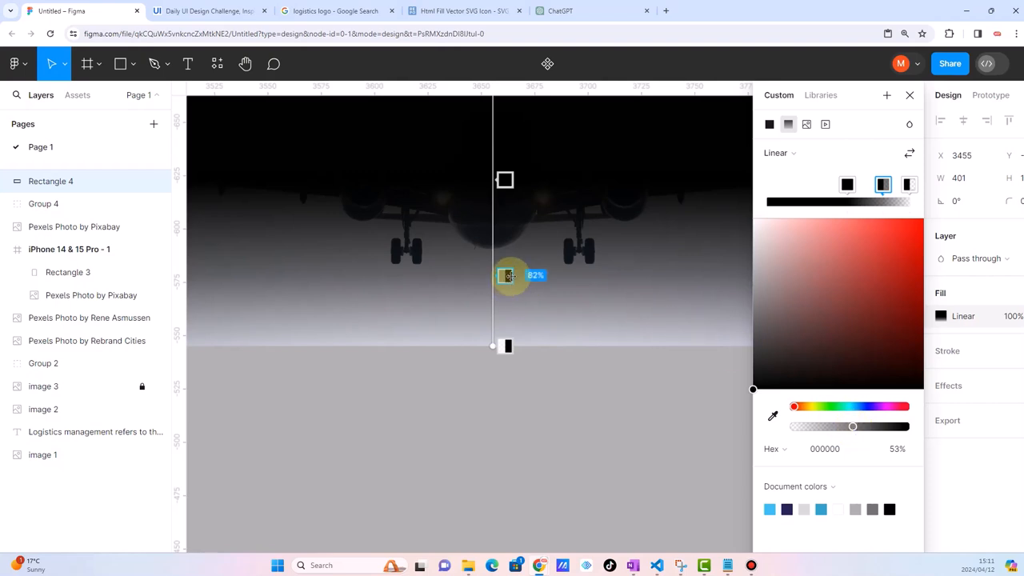
left_click(503, 342)
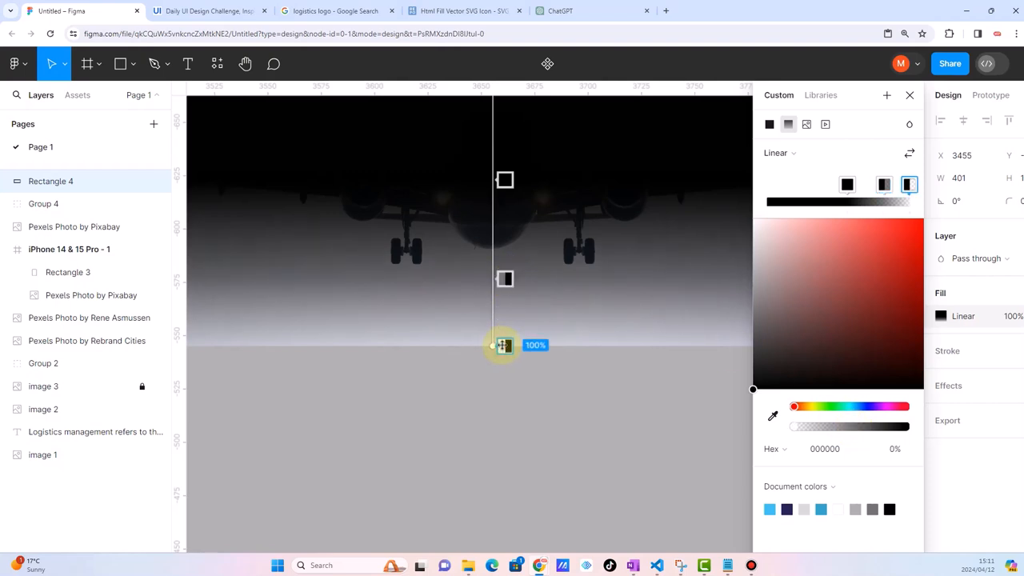
left_click_drag(504, 341, 504, 337)
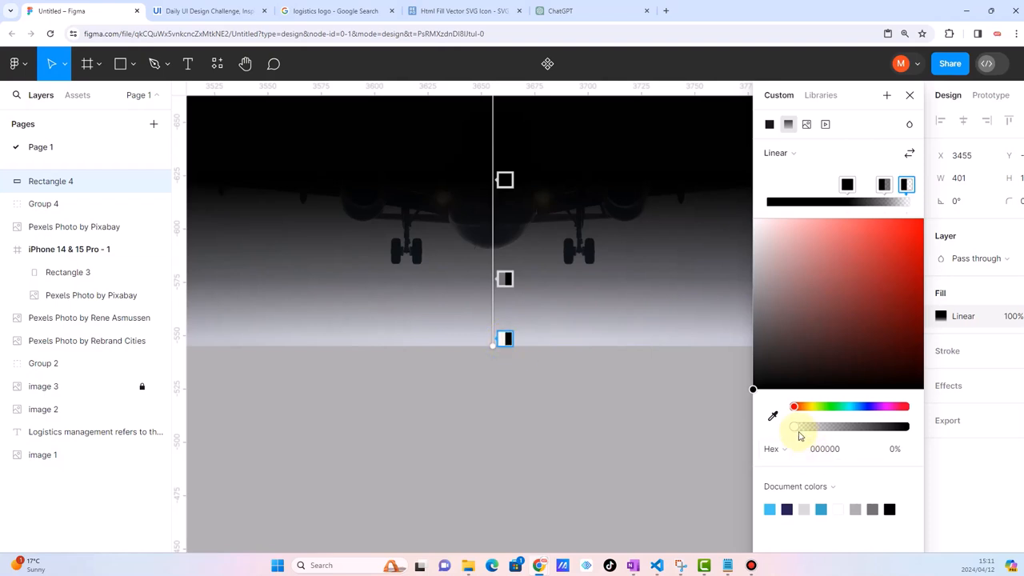
scroll(549, 395, "down", 4)
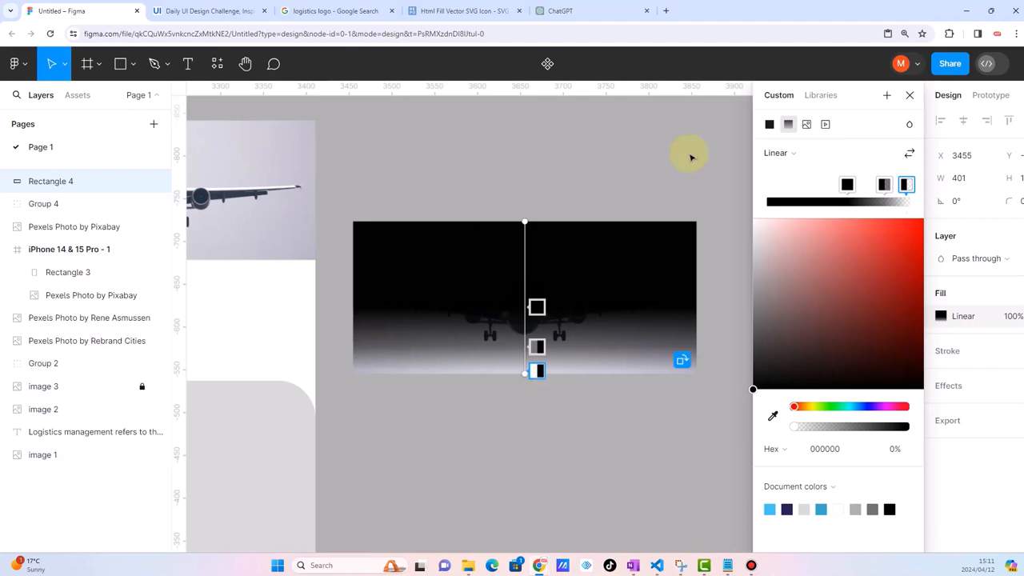
left_click(911, 96)
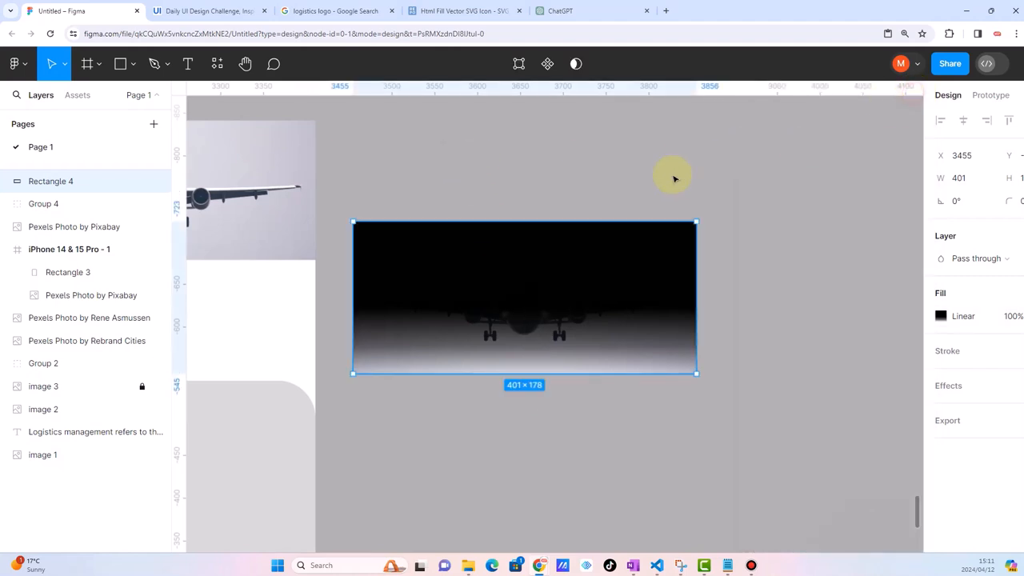
left_click(632, 181)
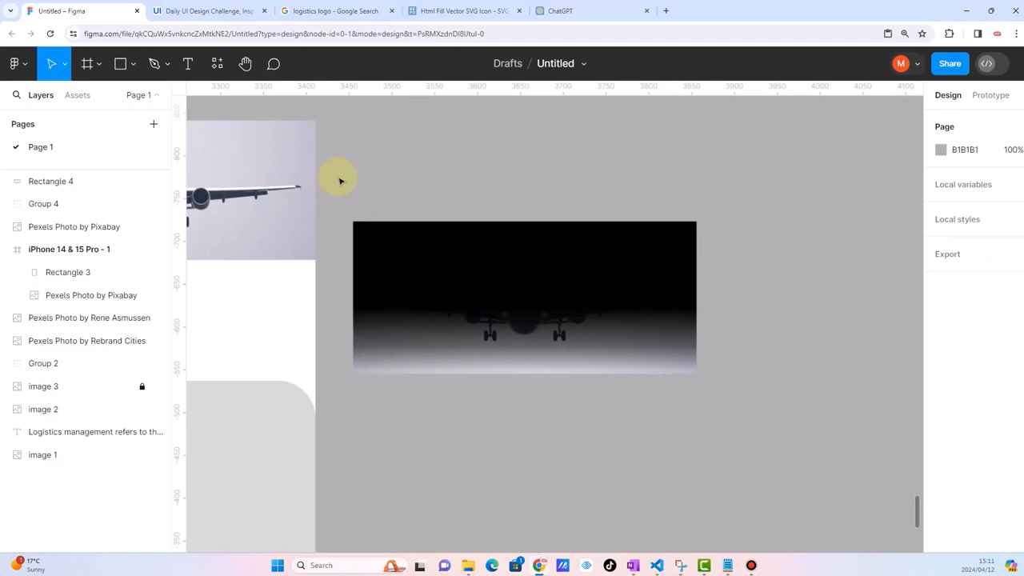
Send the gradient rectangle behind the copied airplane photo and use it as an alpha mask for the photo
left_click(407, 242)
right_click(408, 246)
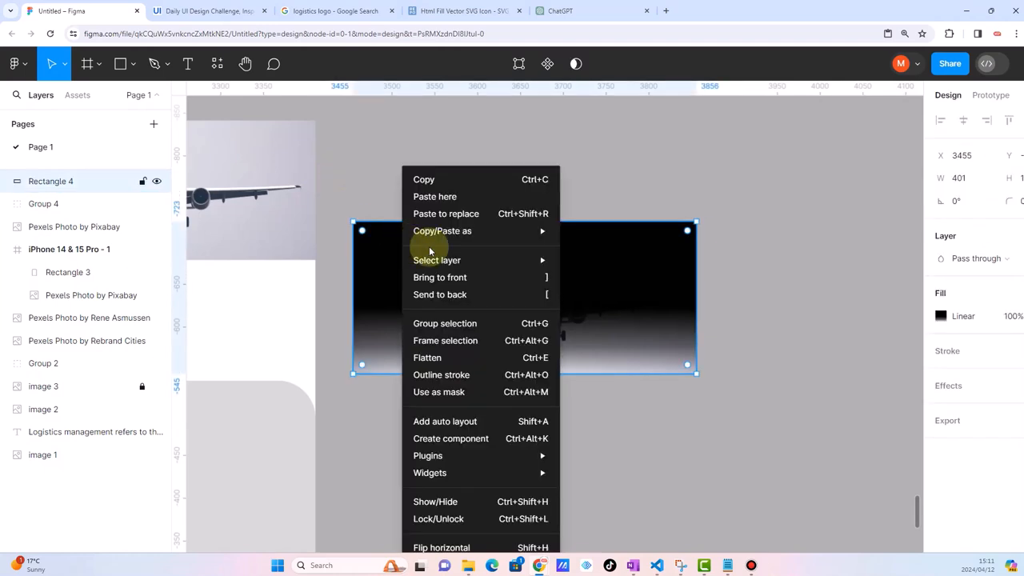
left_click(457, 293)
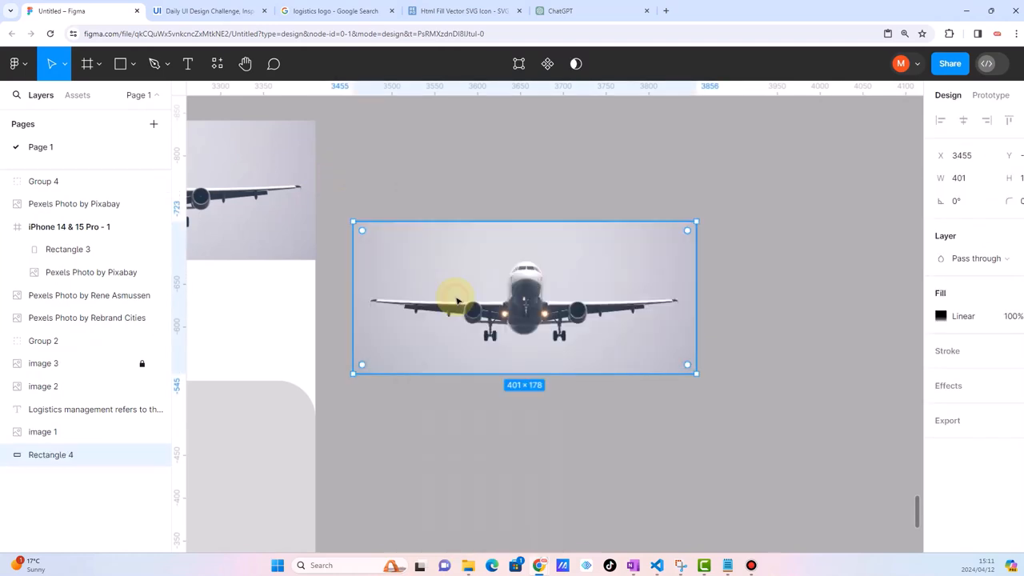
left_click(354, 171)
left_click_drag(344, 169, 732, 427)
left_click(561, 64)
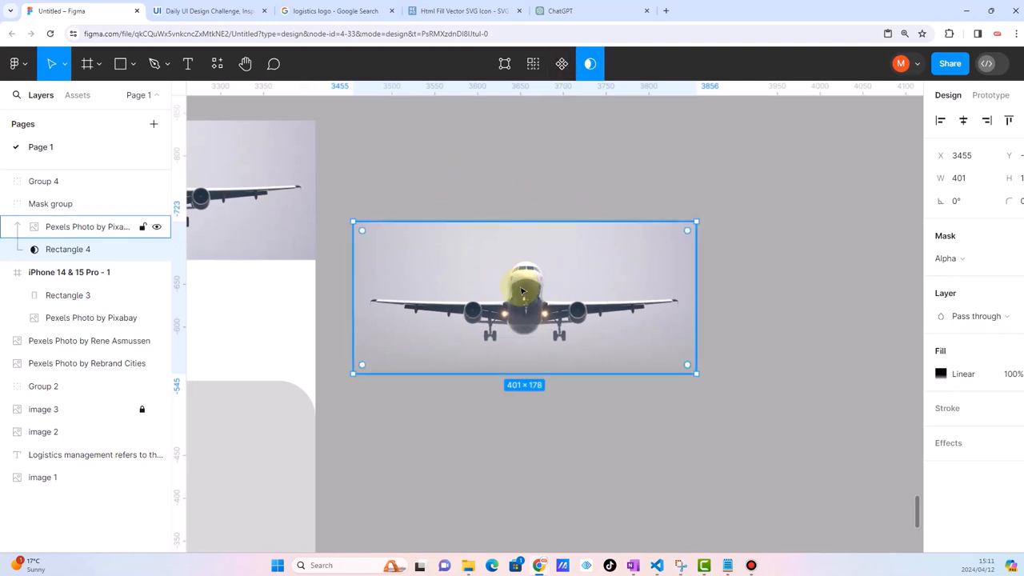
Select the masked airplane photo and wrap it in a group
left_click(344, 186)
left_click(606, 372)
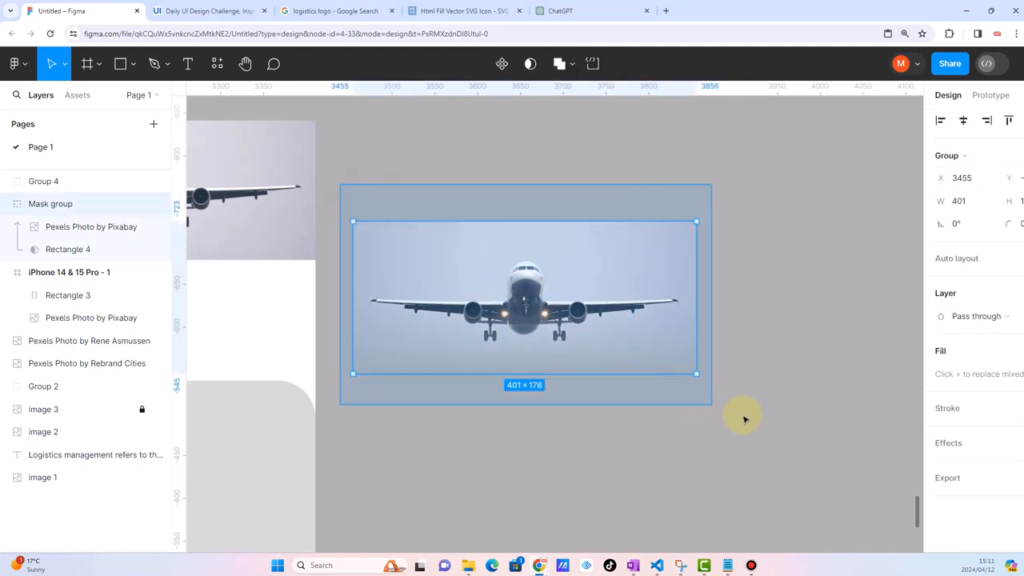
key("ctrl+z")
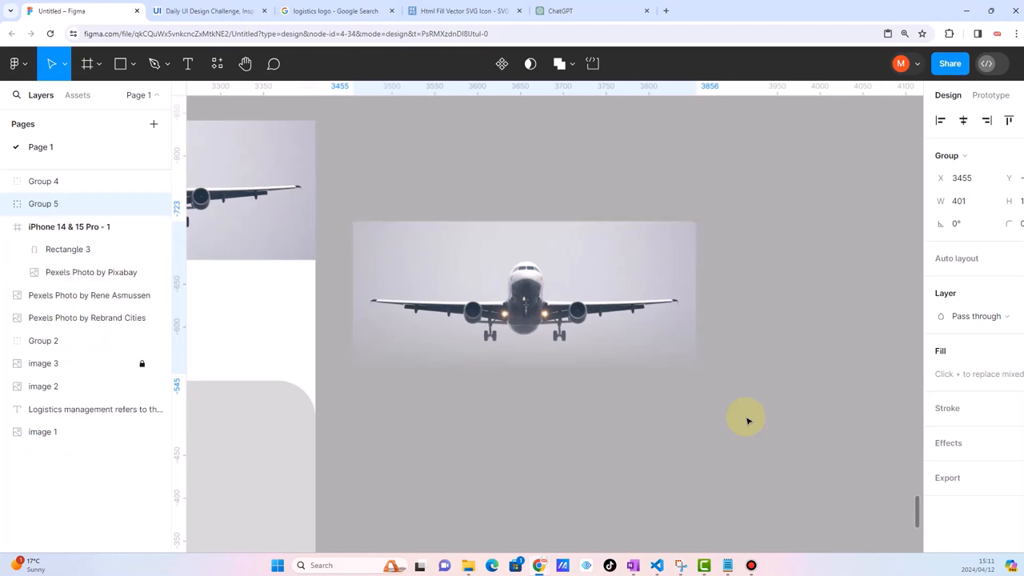
Move the original airplane photo out of the iPhone frame and place the faded photo group at the frame's upper edge
scroll(620, 411, "left", 3)
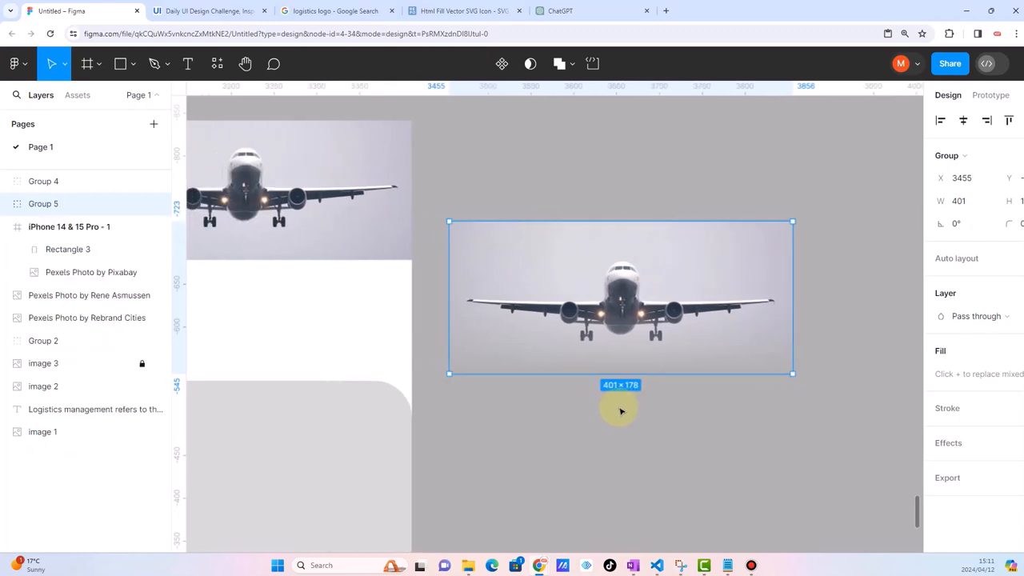
scroll(619, 411, "left", 1)
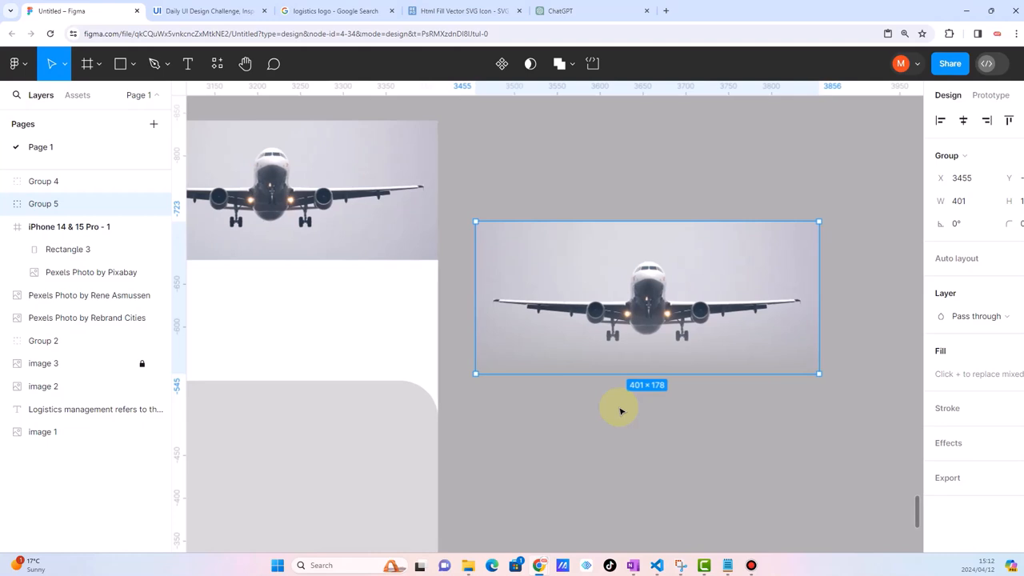
scroll(620, 411, "left", 3)
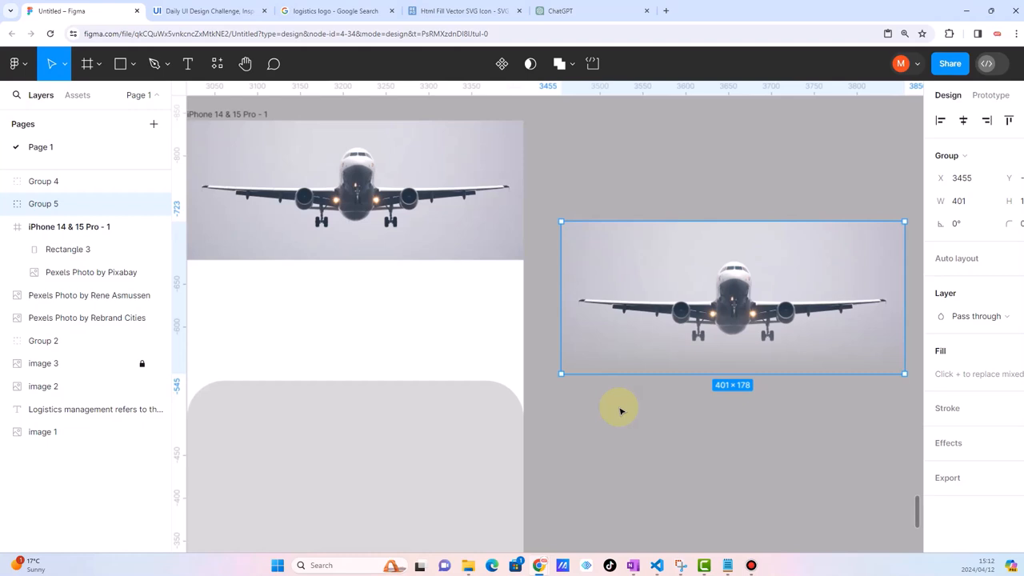
scroll(653, 417, "left", 3)
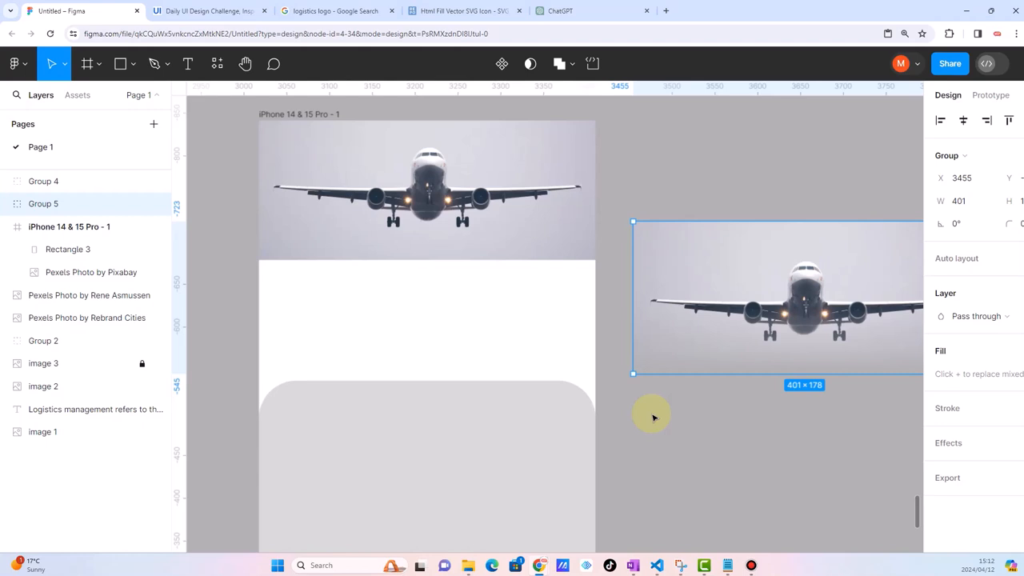
left_click(550, 211)
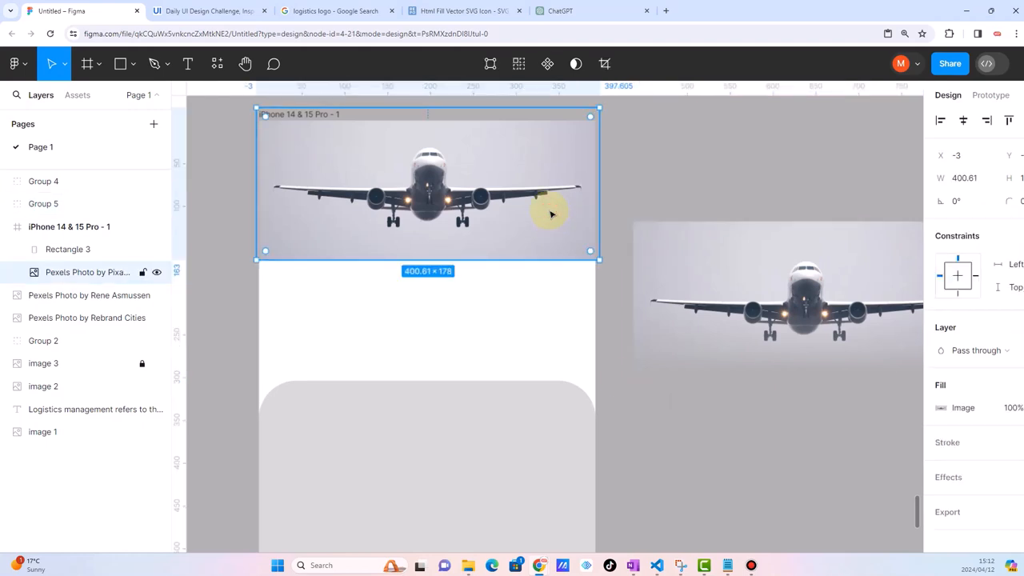
left_click_drag(543, 211, 798, 204)
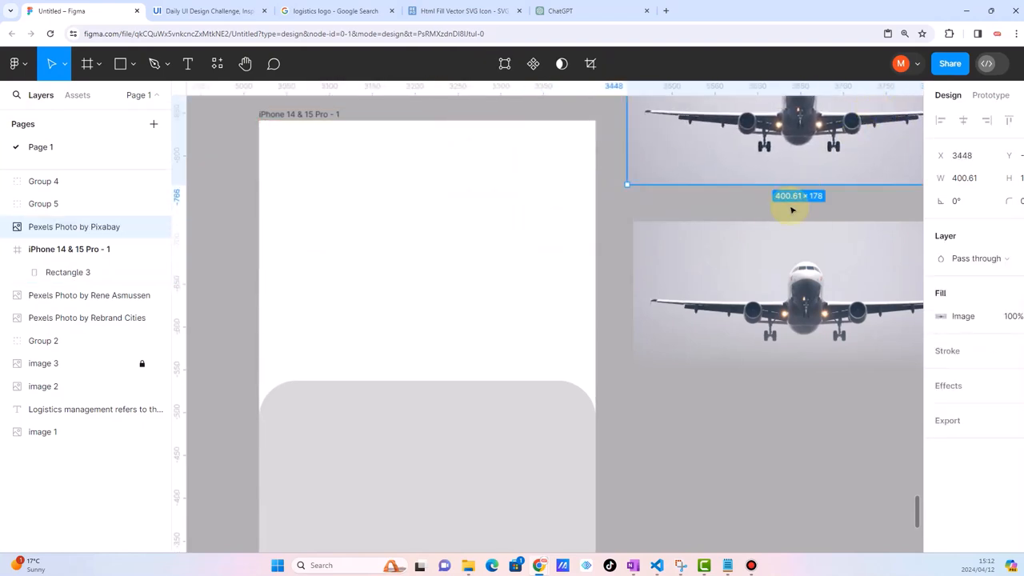
left_click_drag(760, 238, 386, 142)
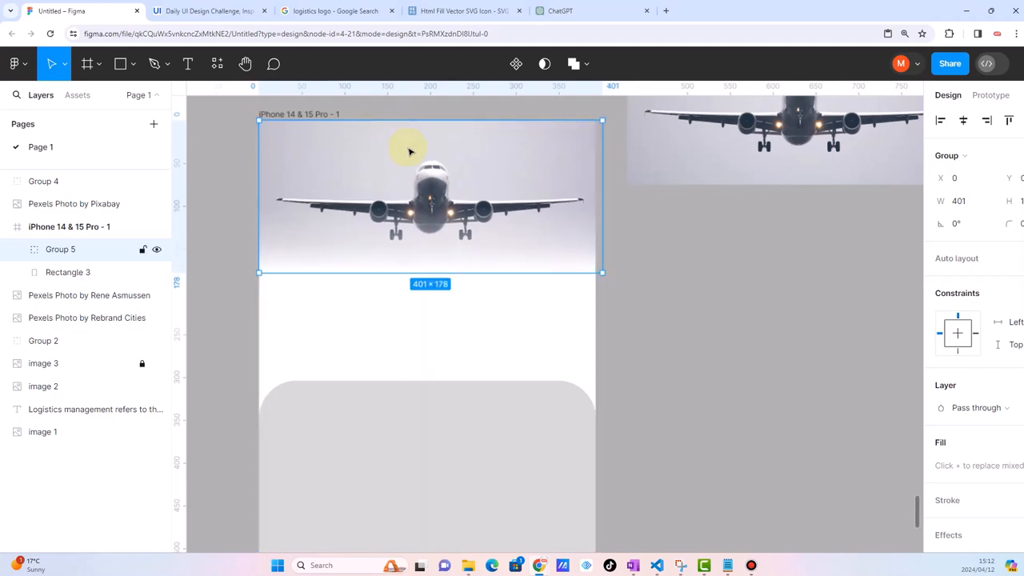
left_click(669, 353)
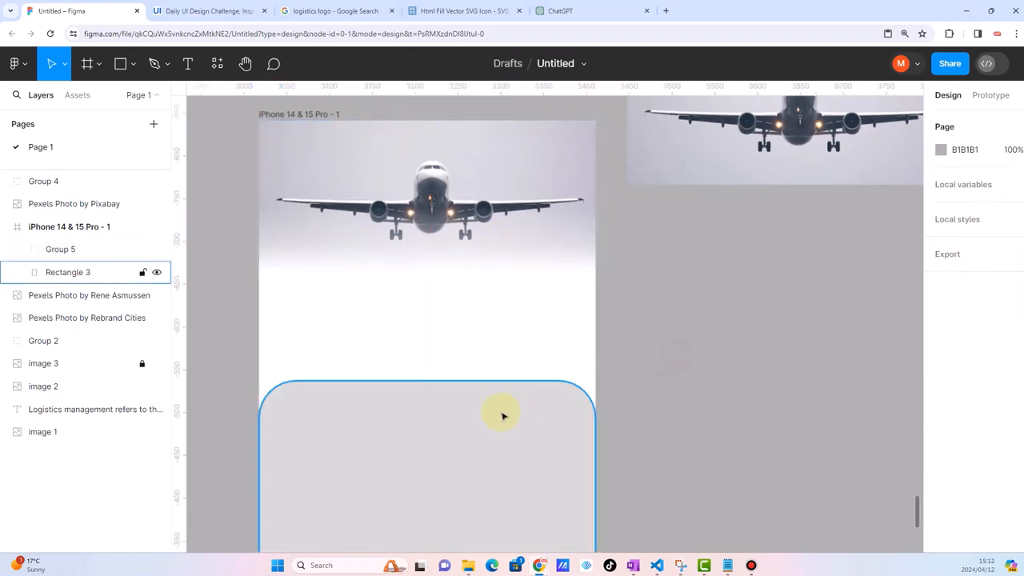
Fill the iPhone frame with B9BCC5, sampled from the lower edge of the original airplane photo
left_click(286, 114)
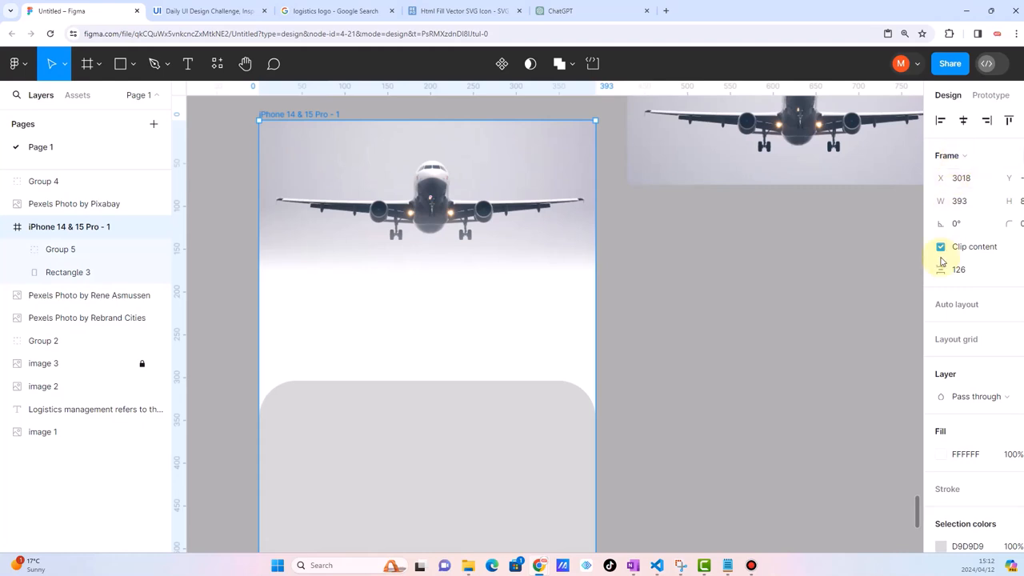
scroll(947, 383, "down", 1)
left_click(940, 437)
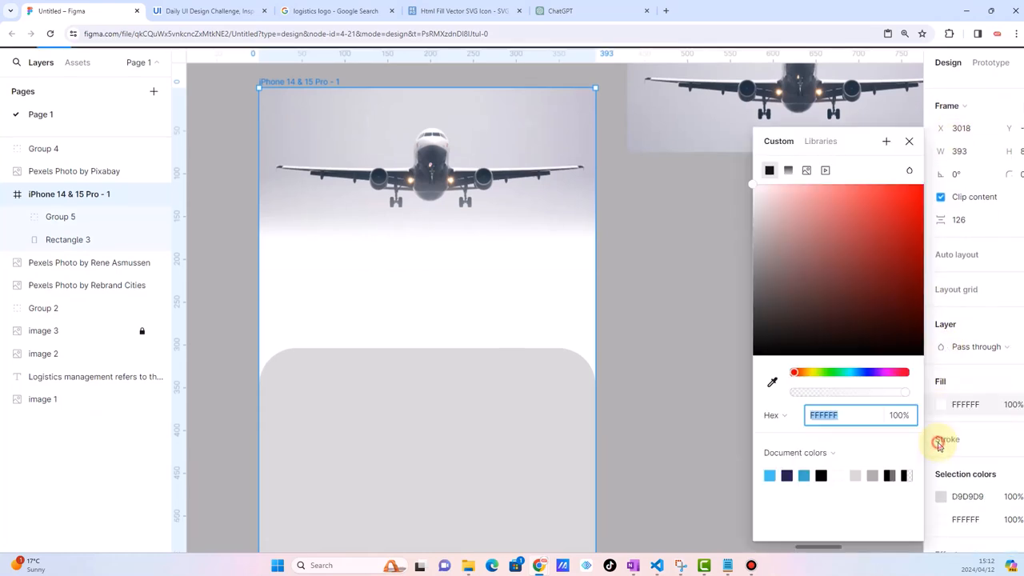
left_click(773, 384)
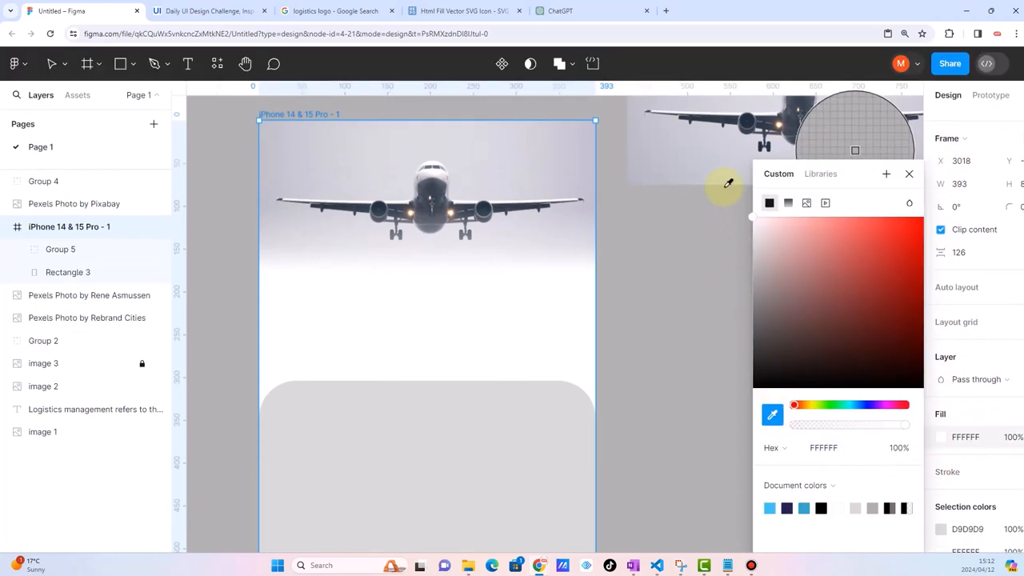
left_click(656, 181)
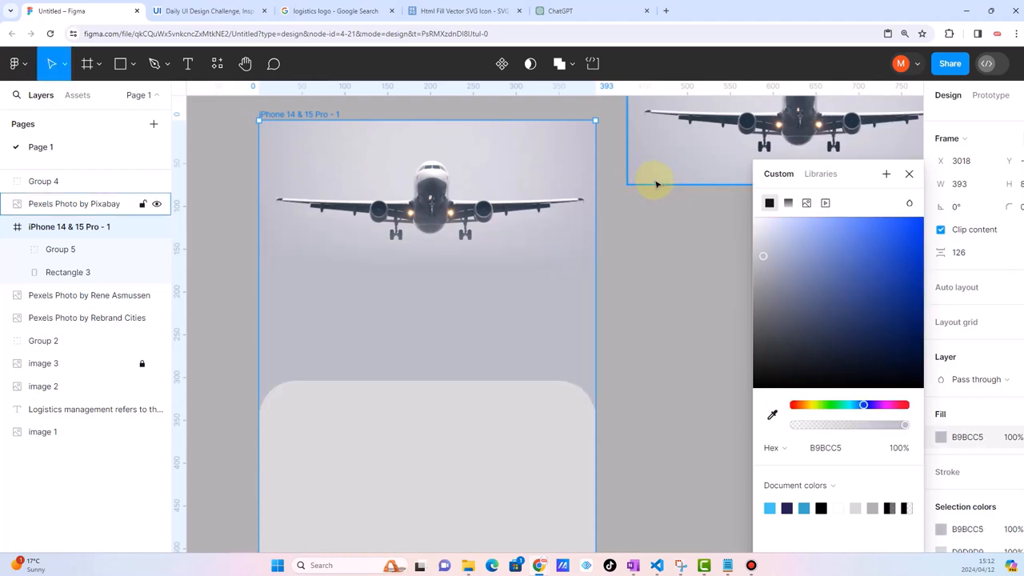
left_click(612, 320)
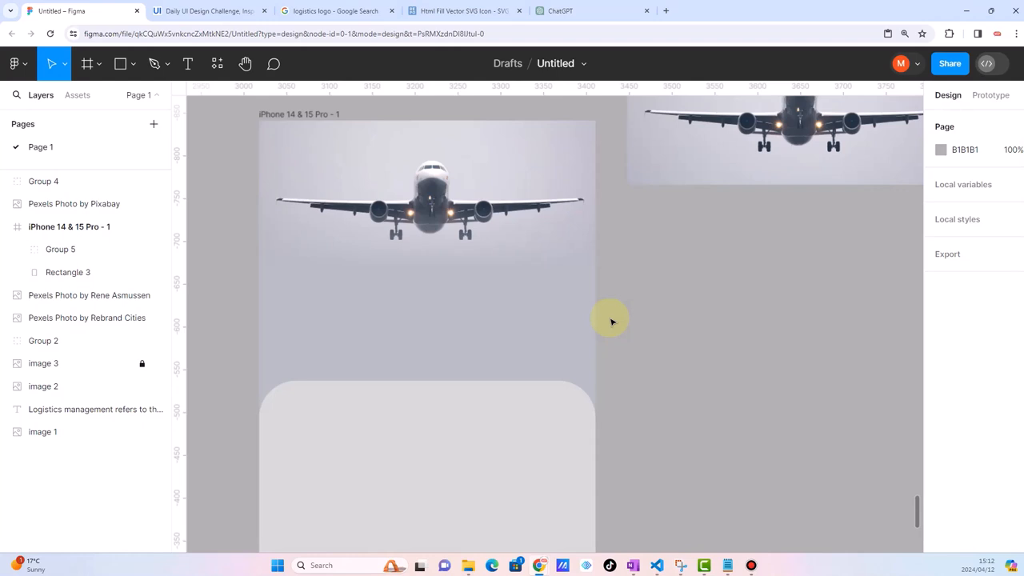
Shift the Boxify logo slightly away from the frame and extend the rounded panel upward to about 393 × 692, just below the airplane
scroll(612, 322, "down", 2)
scroll(612, 321, "down", 3)
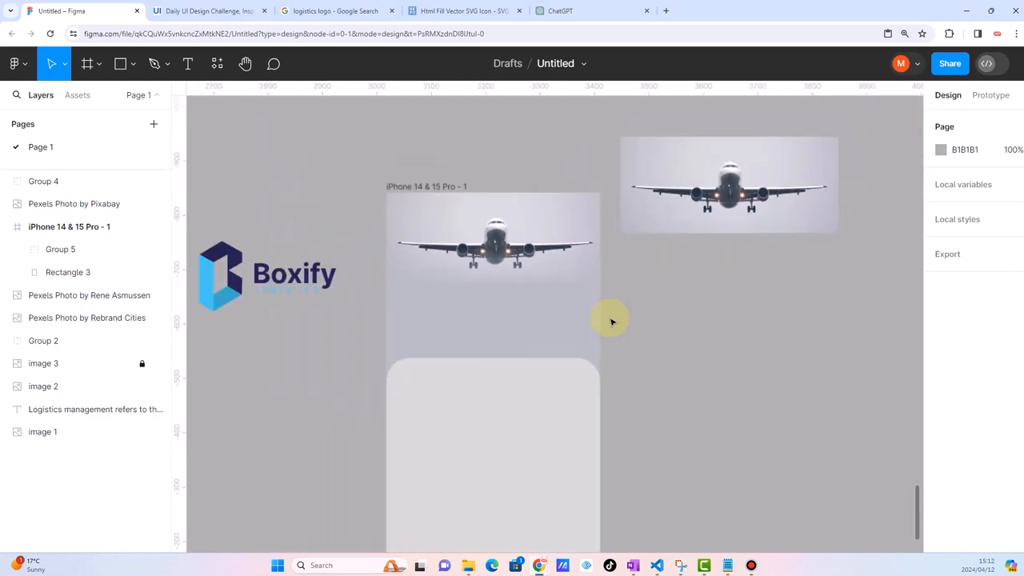
scroll(645, 347, "up", 2)
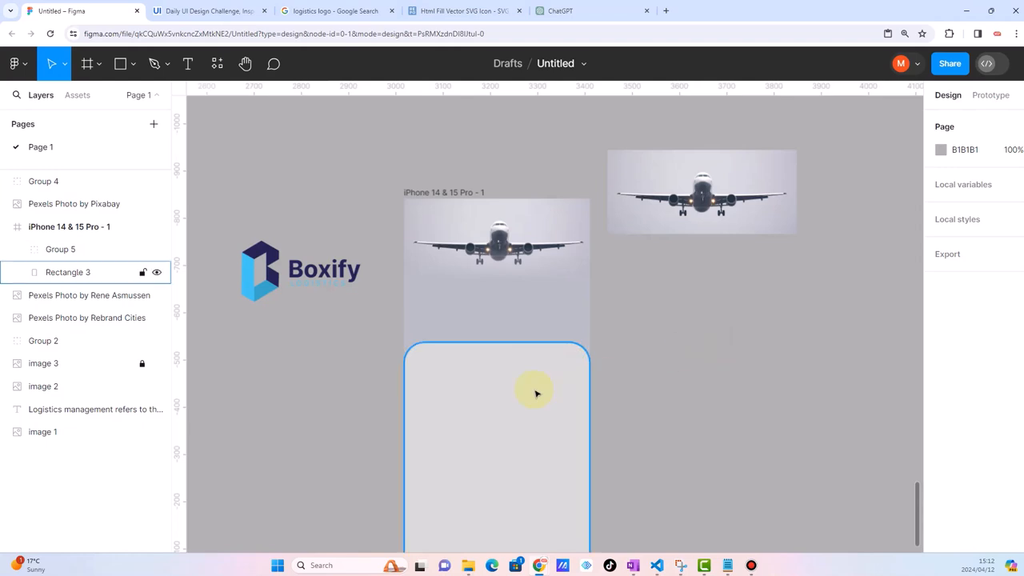
left_click_drag(352, 274, 316, 270)
left_click(502, 354)
left_click_drag(502, 346, 507, 296)
scroll(507, 298, "down", 3)
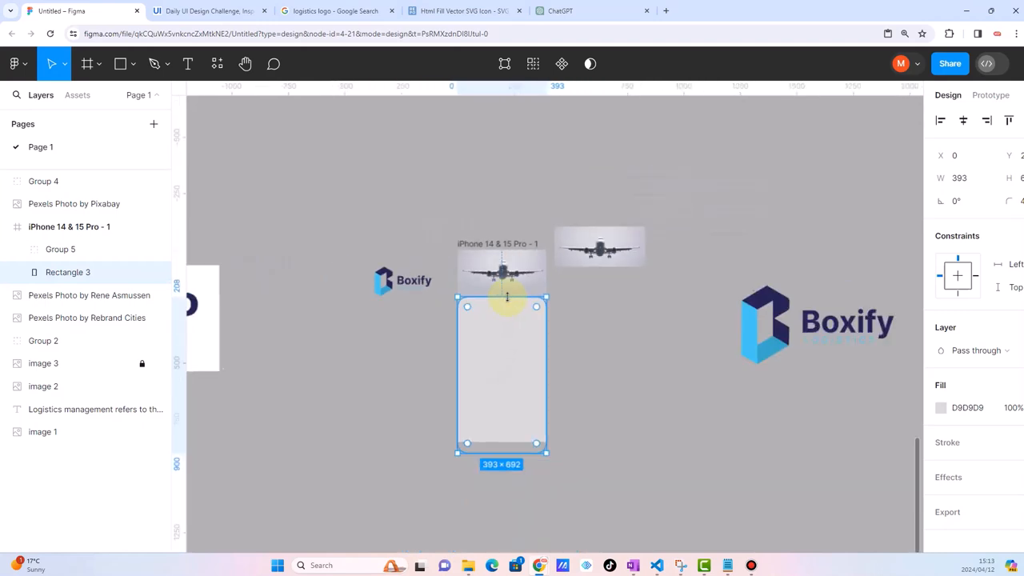
scroll(590, 327, "up", 3)
left_click(569, 326)
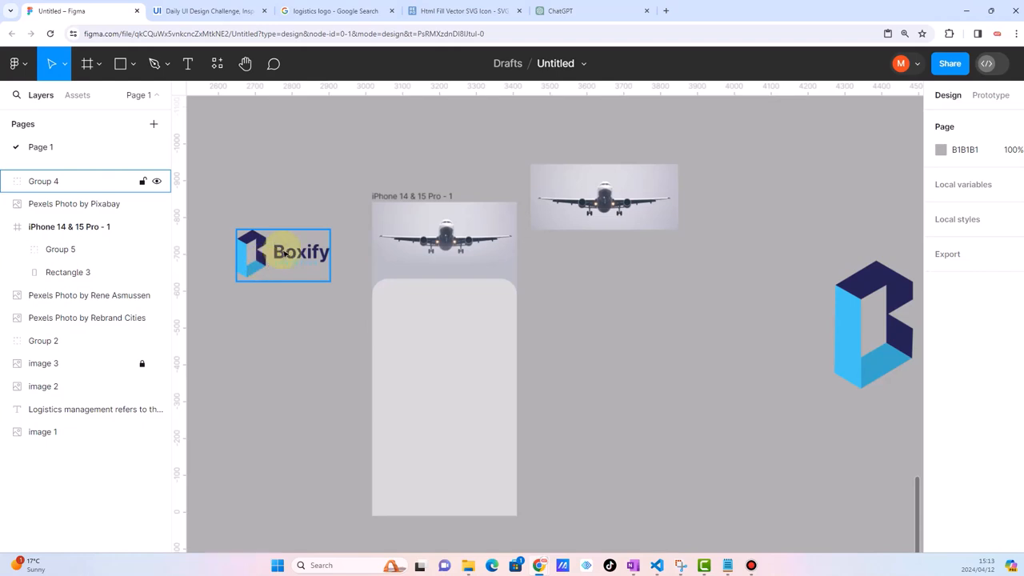
Change the rounded panel's fill to white FFFFFF
scroll(404, 304, "up", 2)
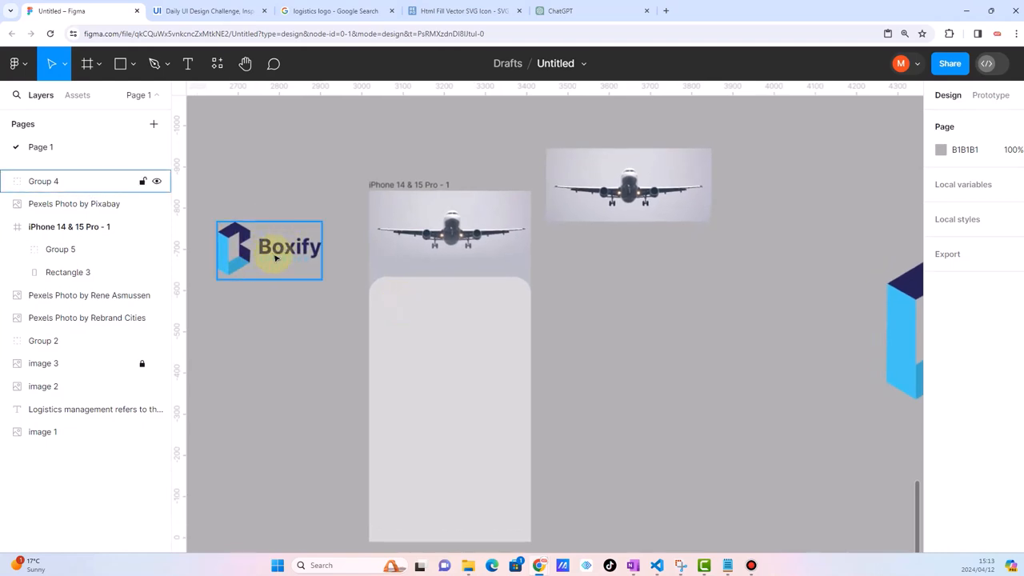
left_click(441, 317)
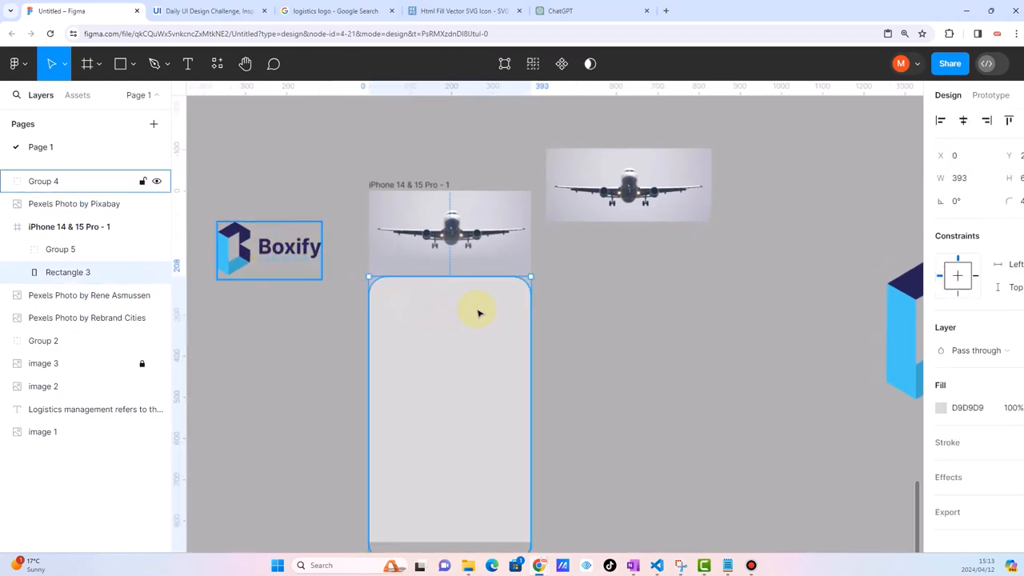
left_click(952, 408)
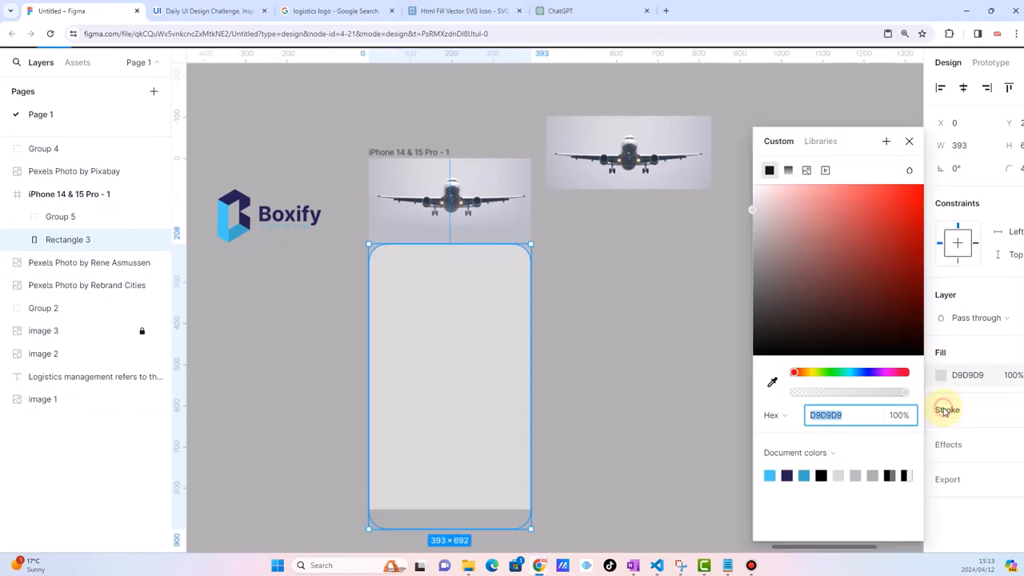
left_click_drag(752, 211, 753, 172)
left_click(623, 281)
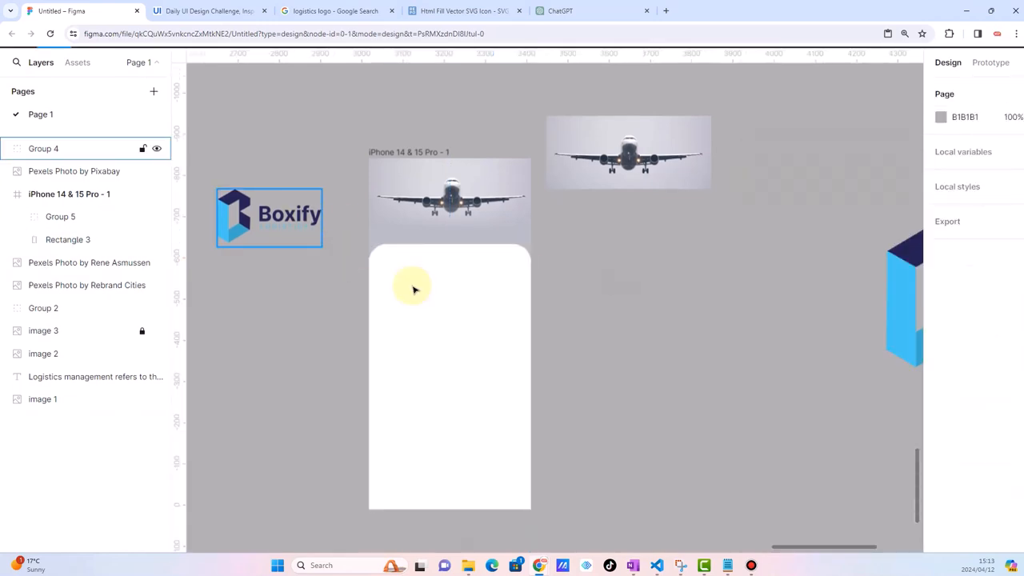
left_click(494, 312)
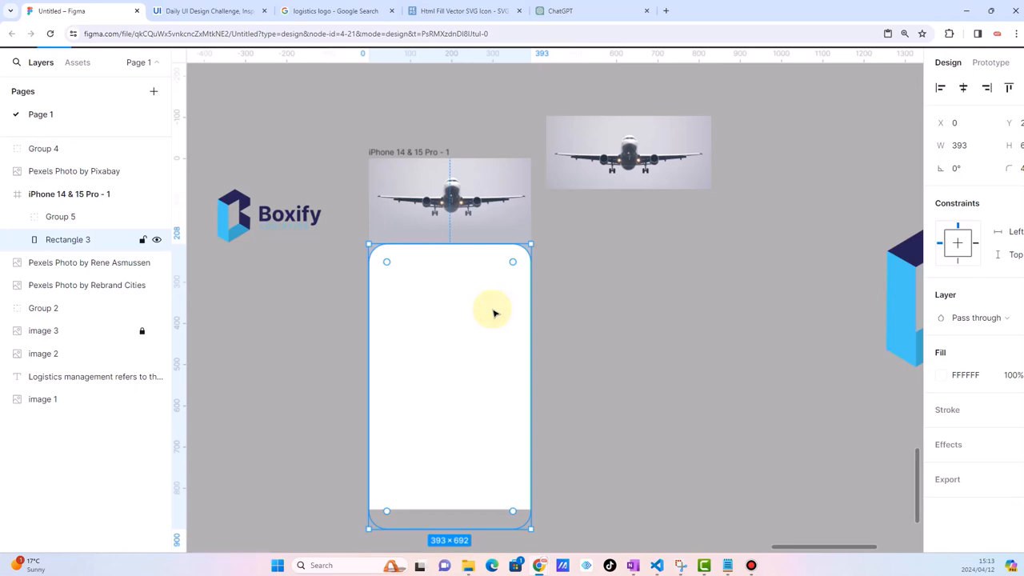
left_click(628, 303)
Move the Boxify logo into the upper part of the white panel
left_click_drag(339, 233, 464, 280)
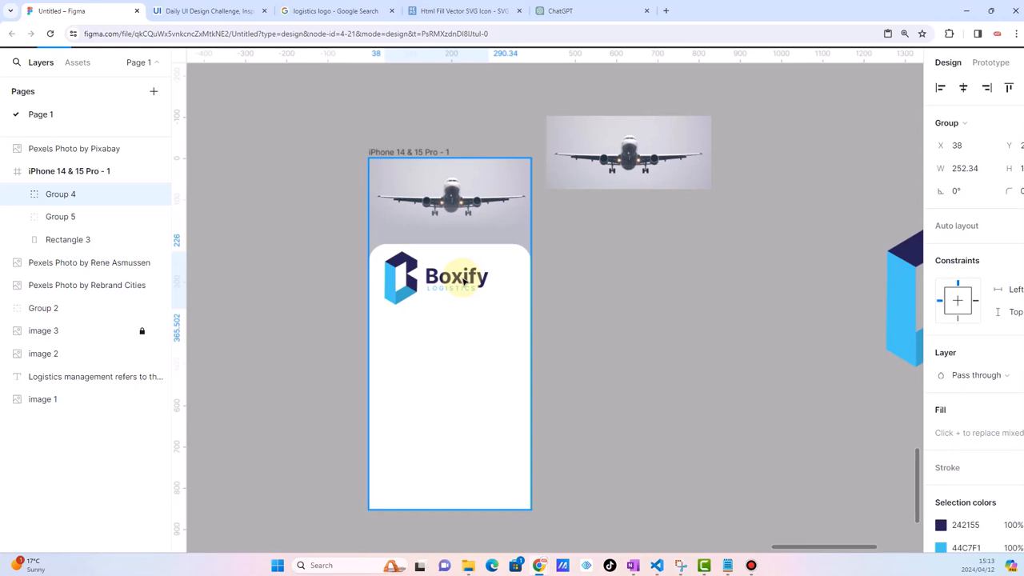
left_click(612, 308)
scroll(520, 280, "up", 3)
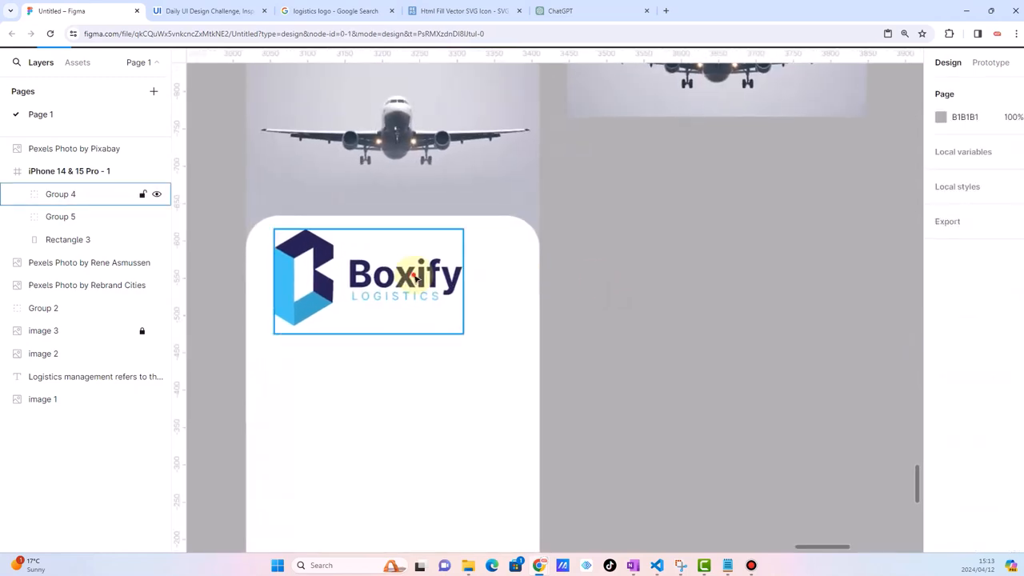
Scale the Boxify logo proportionally to about 154 × 85 and centre it near the panel's upper edge
left_click(416, 278)
key("k")
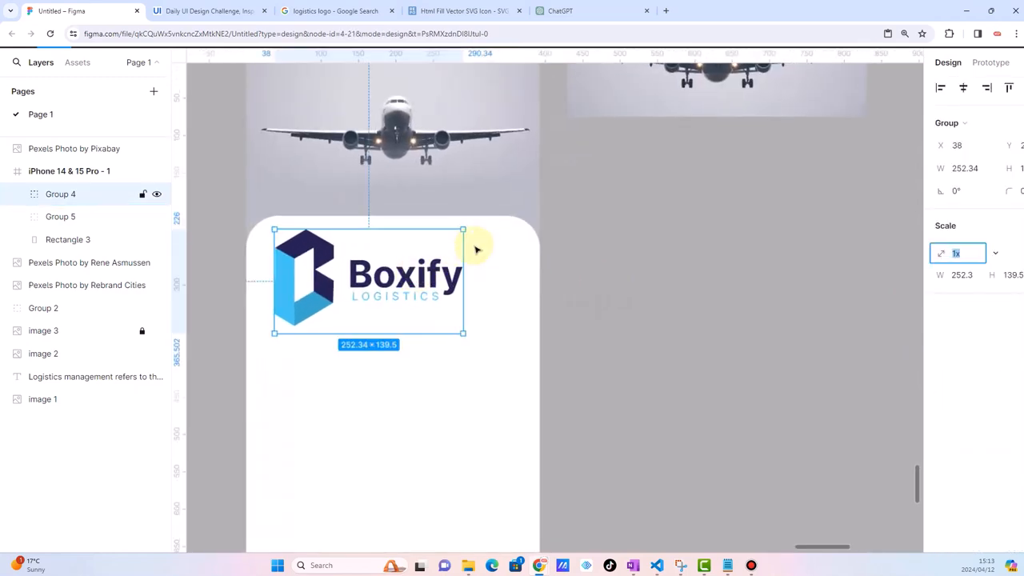
left_click_drag(467, 230, 414, 274)
scroll(413, 273, "down", 5)
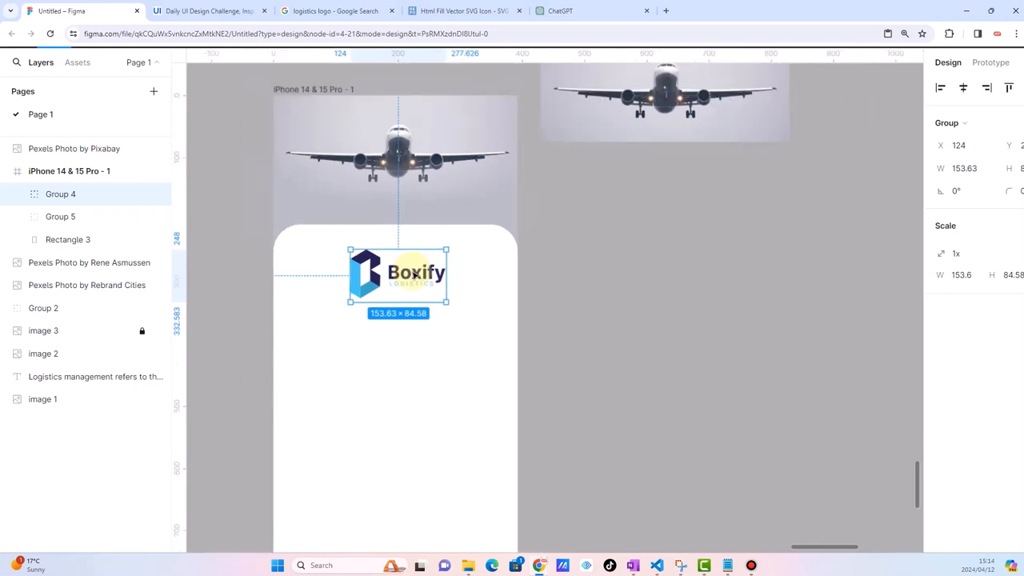
left_click(526, 286)
Add a drop shadow to the white rounded panel and set its vertical offset to -11.5
scroll(485, 248, "up", 3)
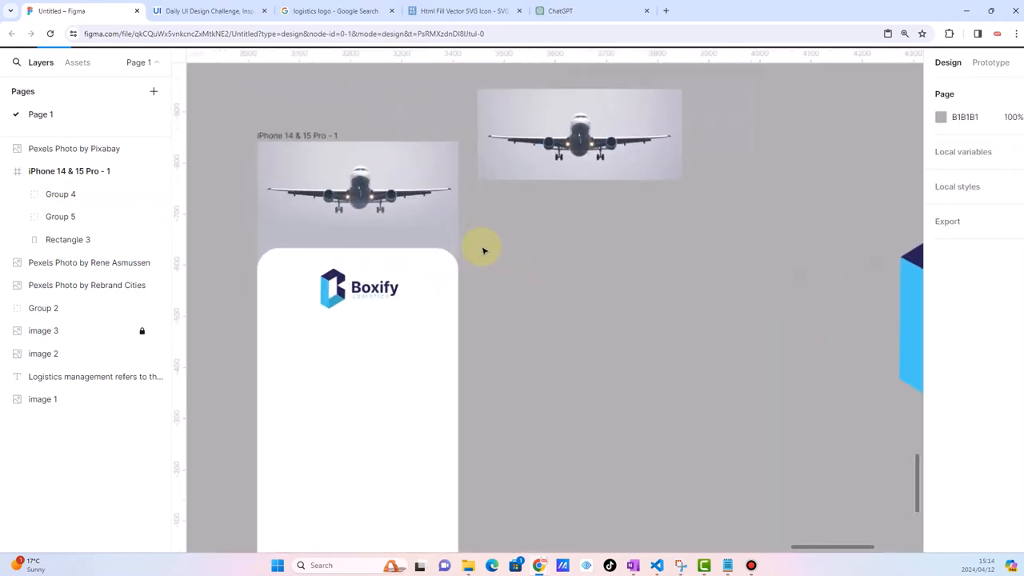
left_click(446, 256)
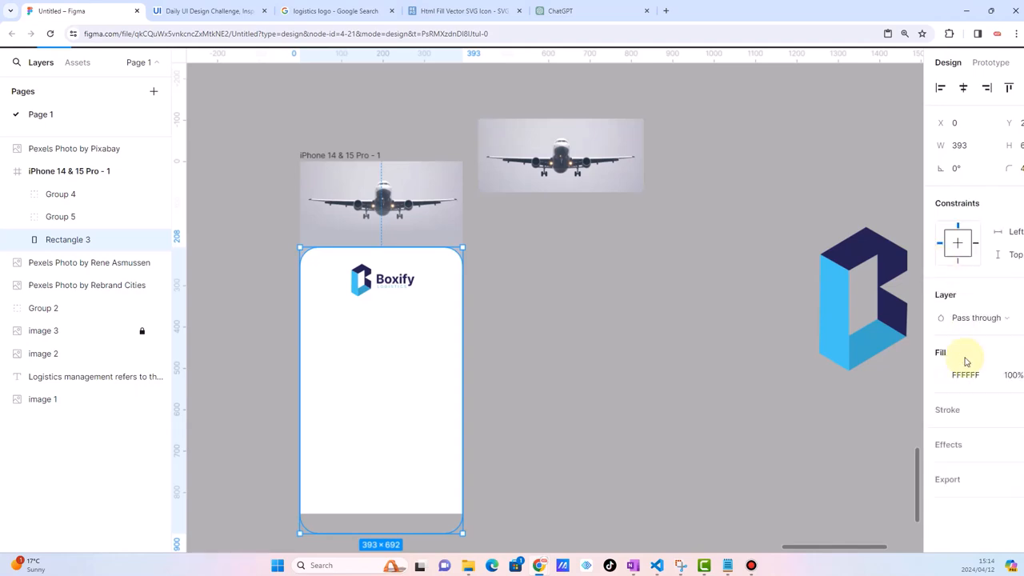
left_click(937, 450)
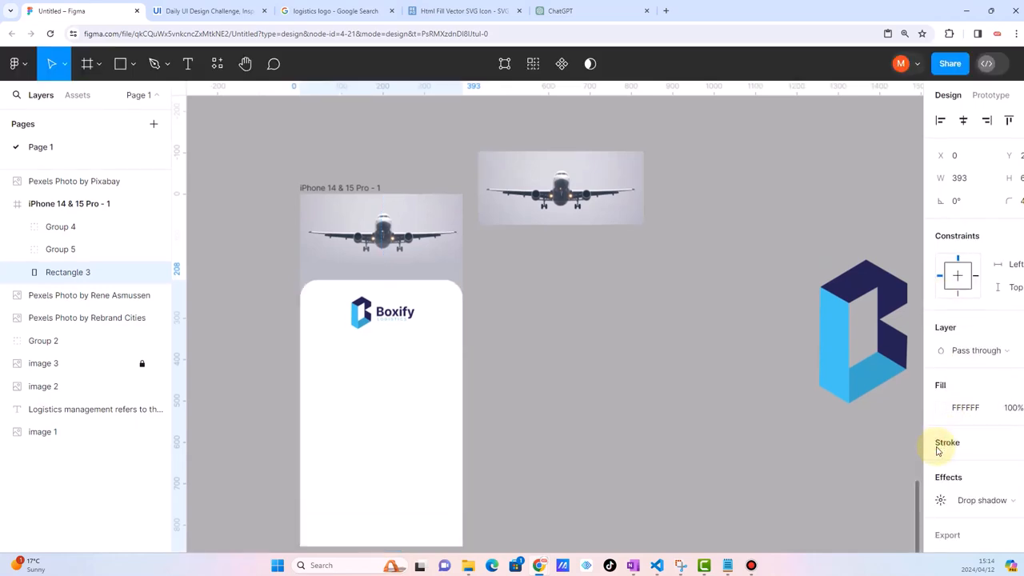
left_click(940, 499)
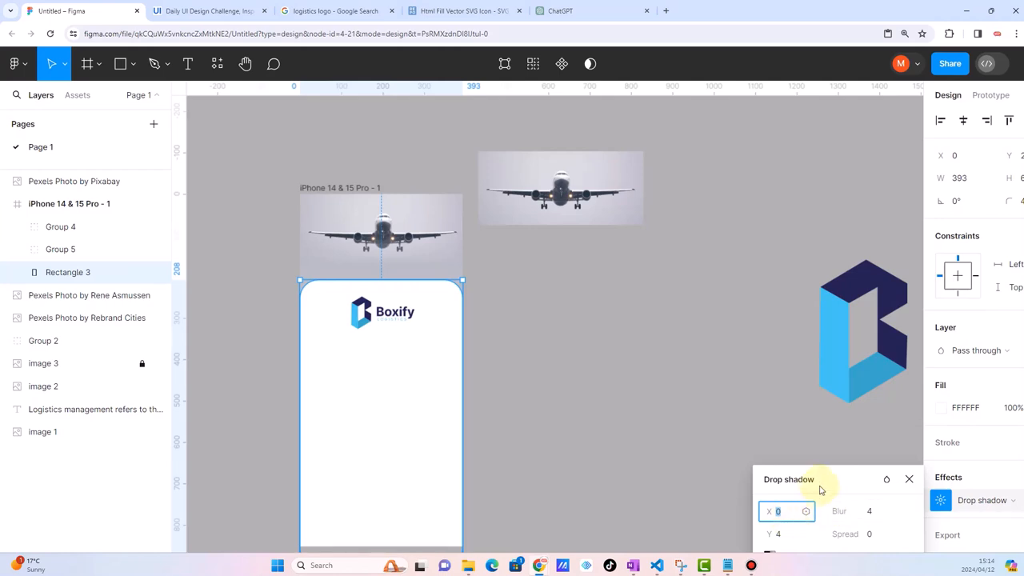
left_click_drag(837, 476, 690, 289)
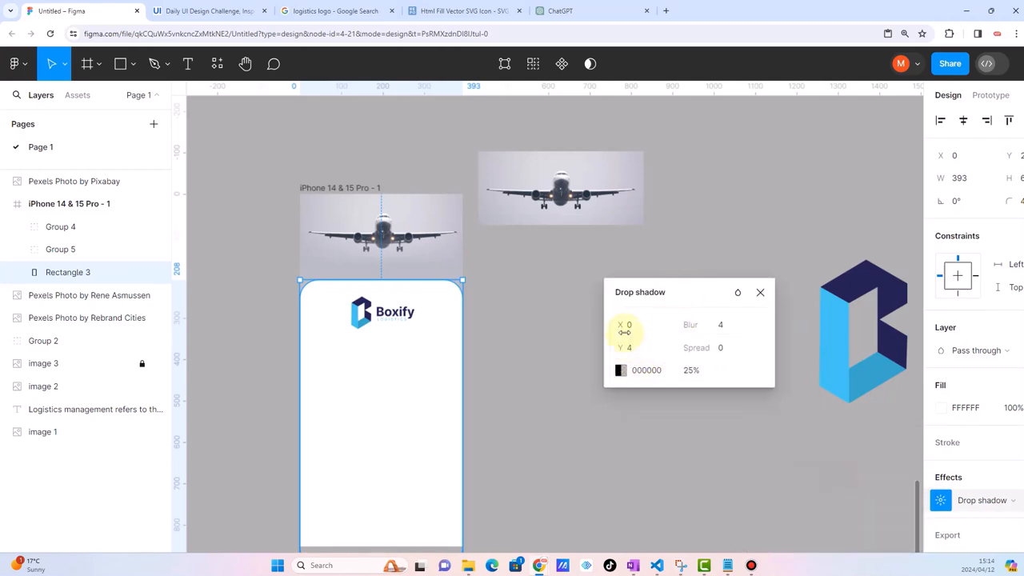
left_click_drag(624, 349, 604, 344)
left_click(623, 350)
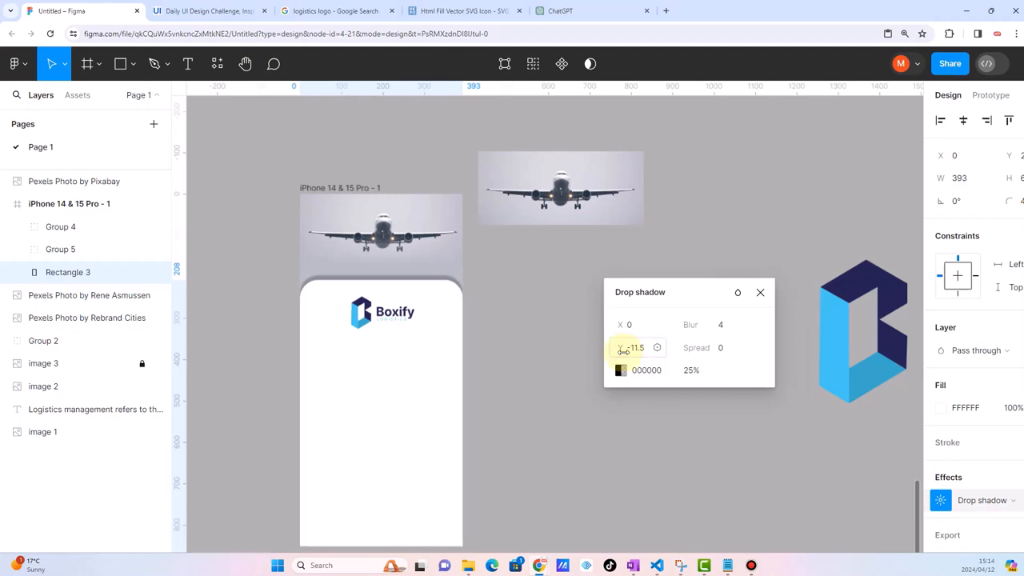
Soften the panel's drop shadow with a blur of about 18.9 and a horizontal offset of about -4.5
left_click(711, 325)
left_click_drag(782, 325, 890, 325)
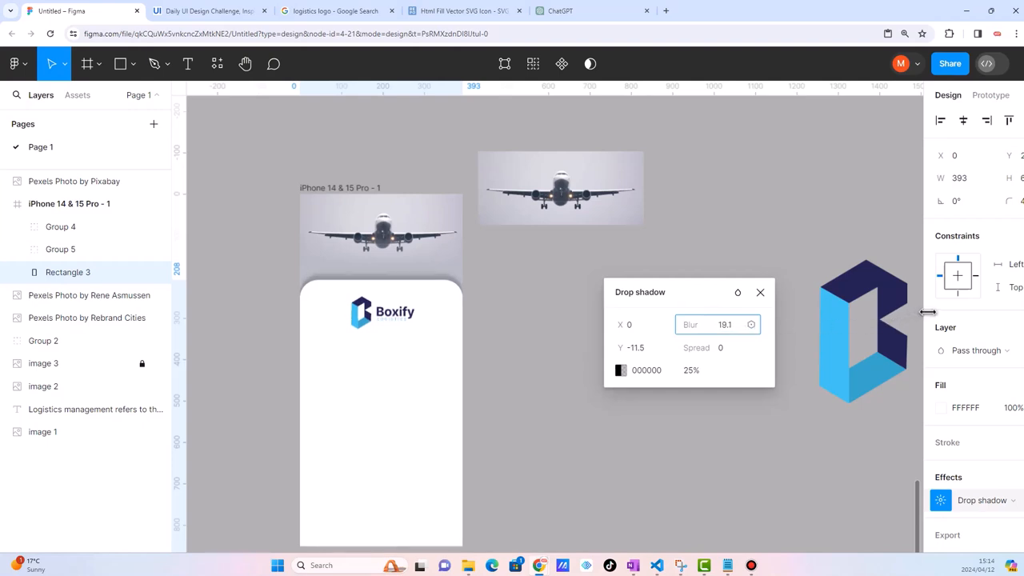
left_click_drag(602, 325, 615, 325)
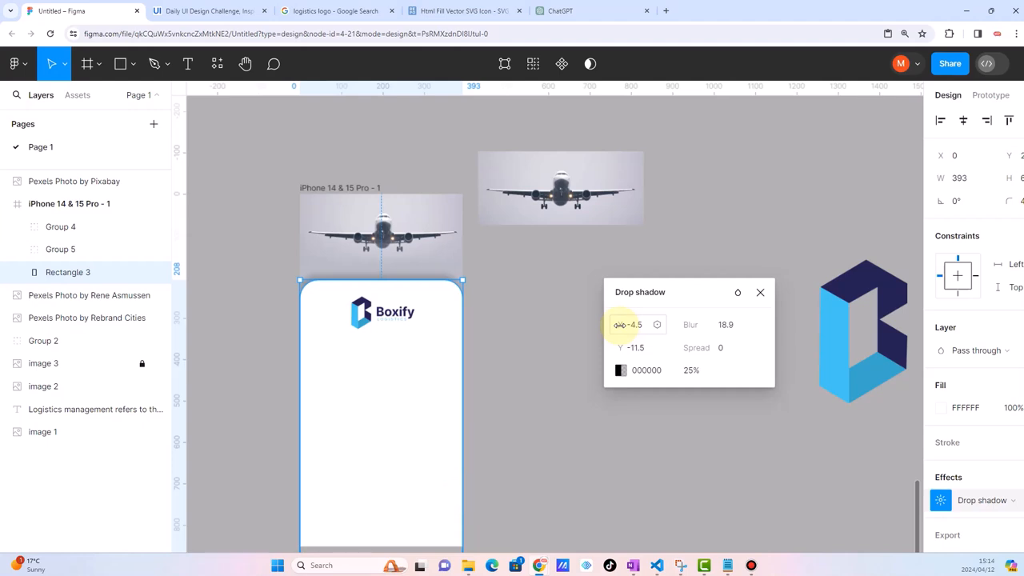
left_click(483, 283)
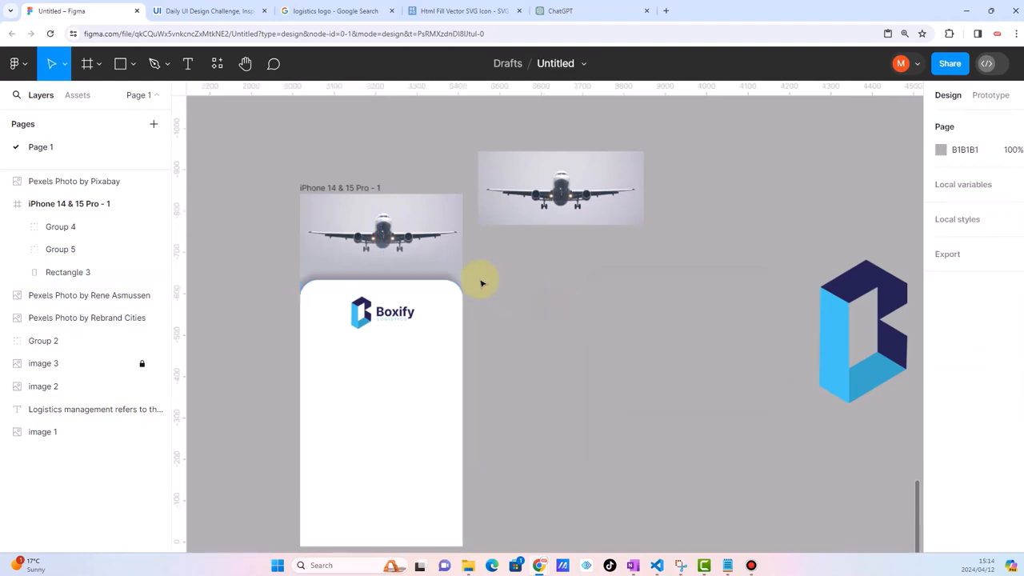
Examine the drop shadow along the white panel's upper edge and how it blends with the airplane header
scroll(407, 257, "up", 3)
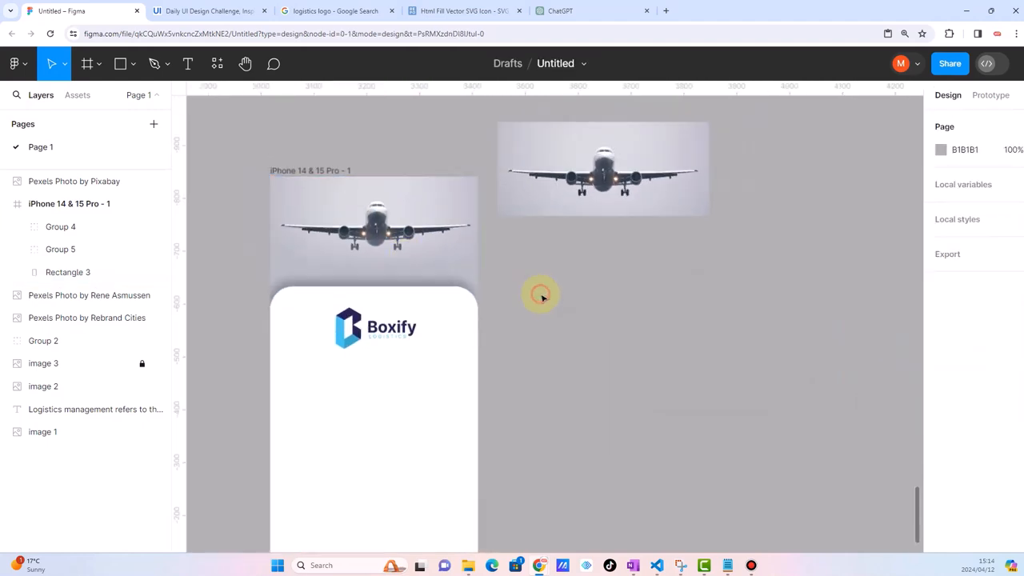
scroll(359, 263, "up", 2)
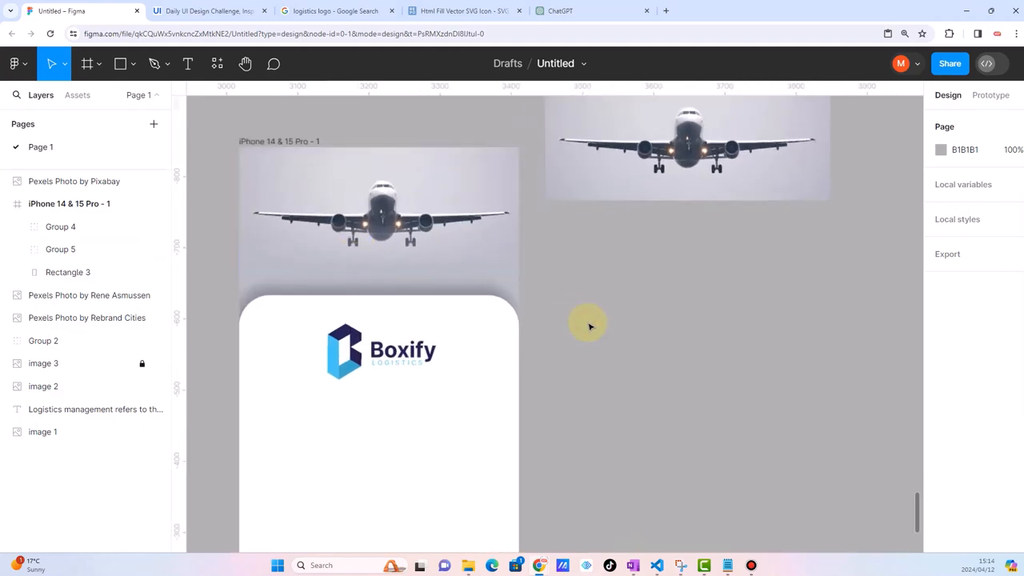
scroll(425, 258, "up", 3)
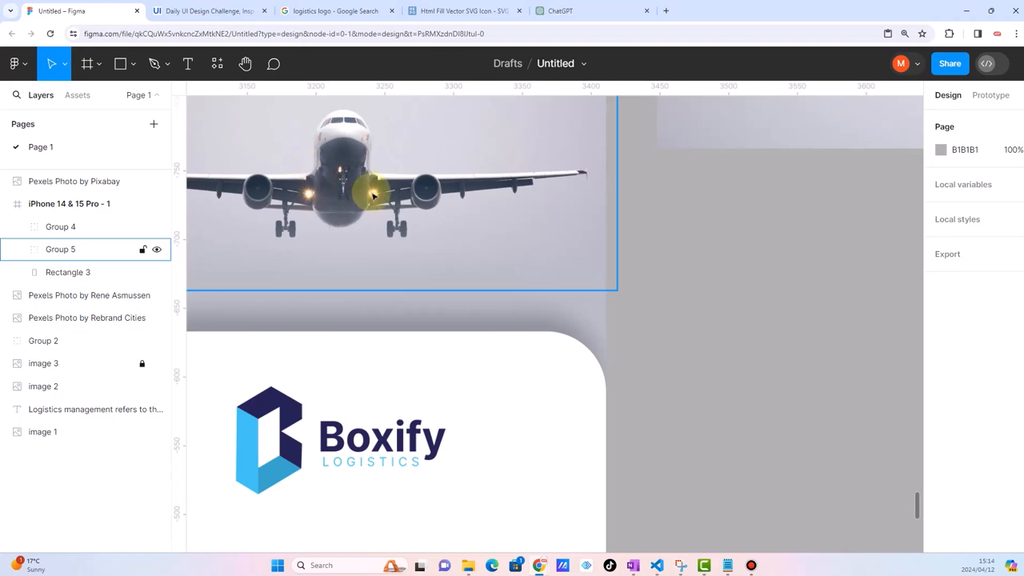
scroll(389, 269, "down", 3)
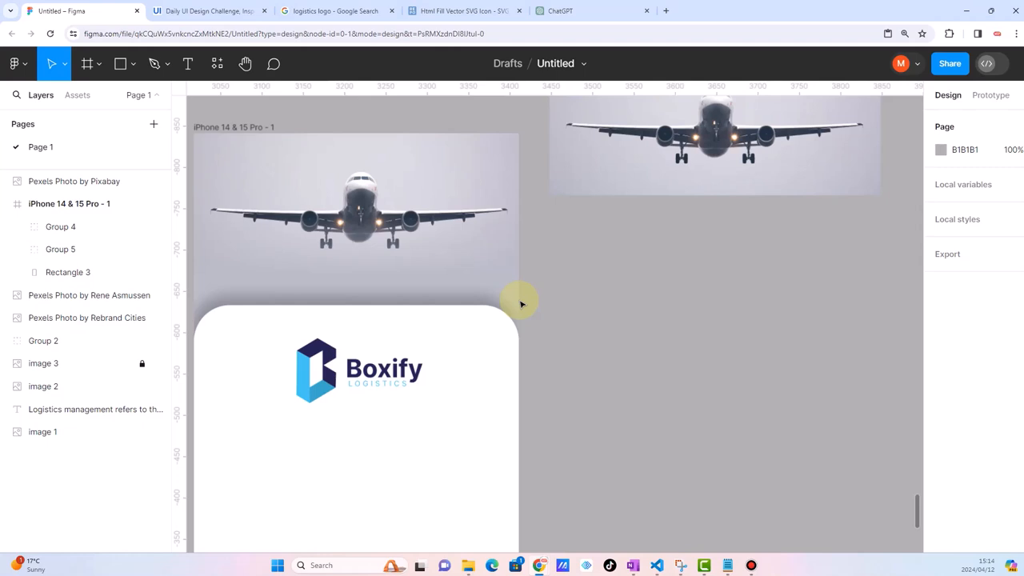
scroll(521, 303, "down", 2)
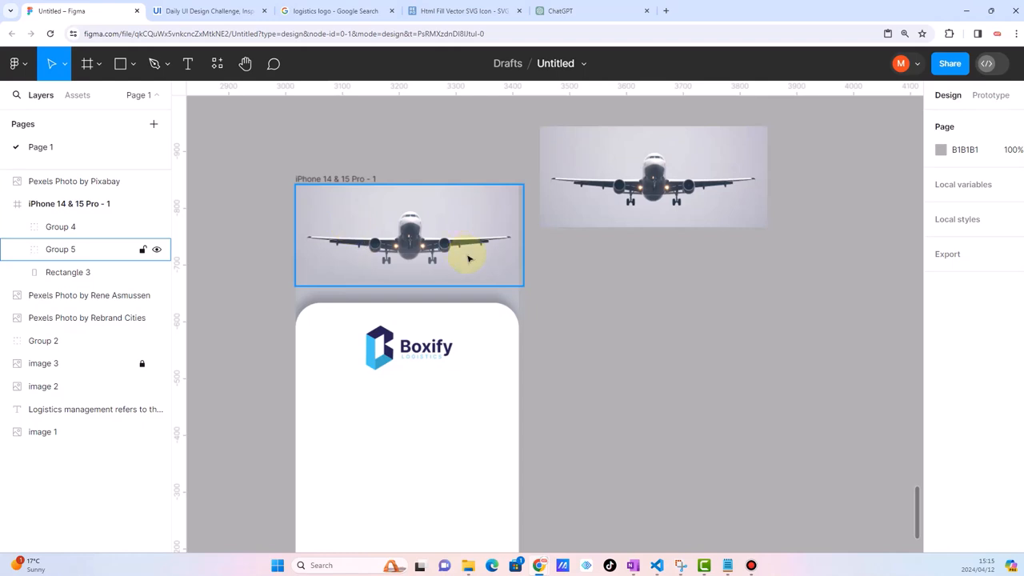
scroll(520, 298, "down", 4)
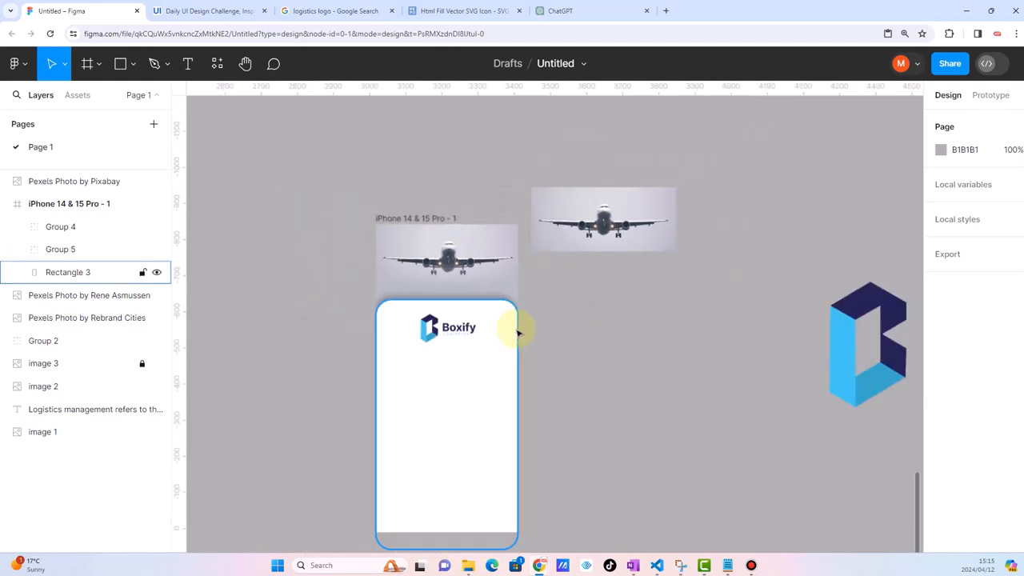
scroll(520, 331, "up", 4)
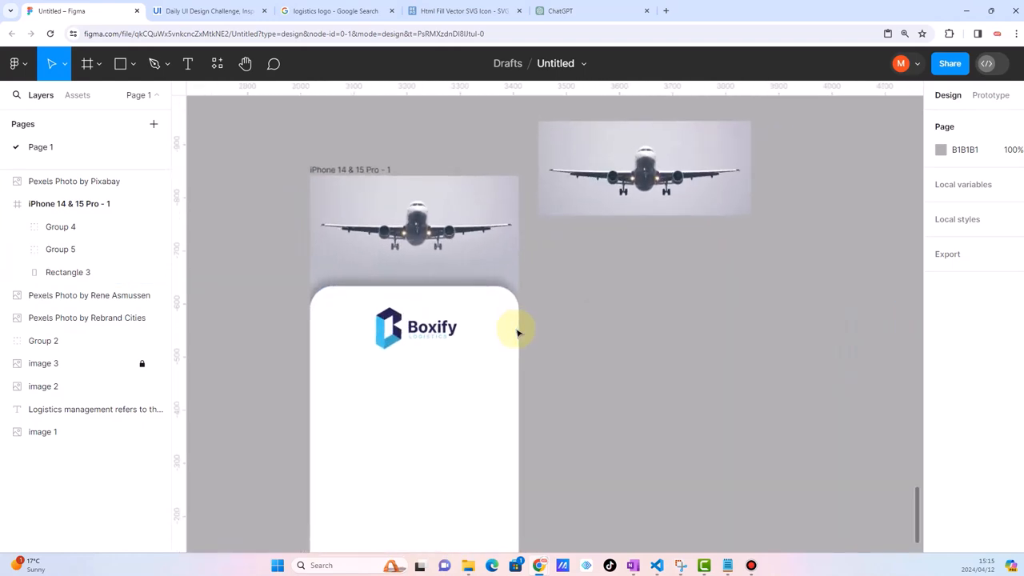
left_click(428, 227)
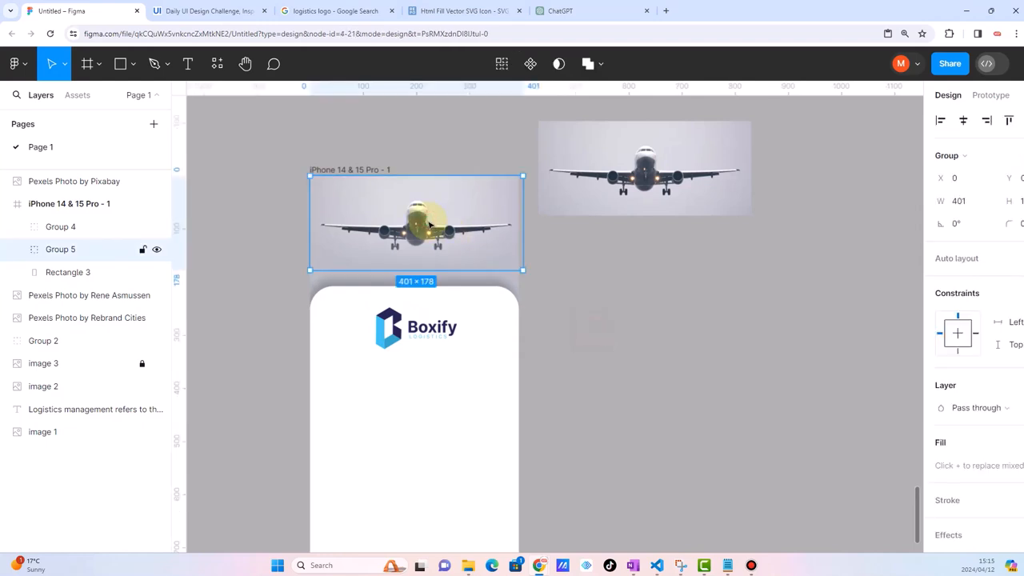
left_click(576, 306)
scroll(487, 347, "down", 3)
scroll(488, 350, "up", 2)
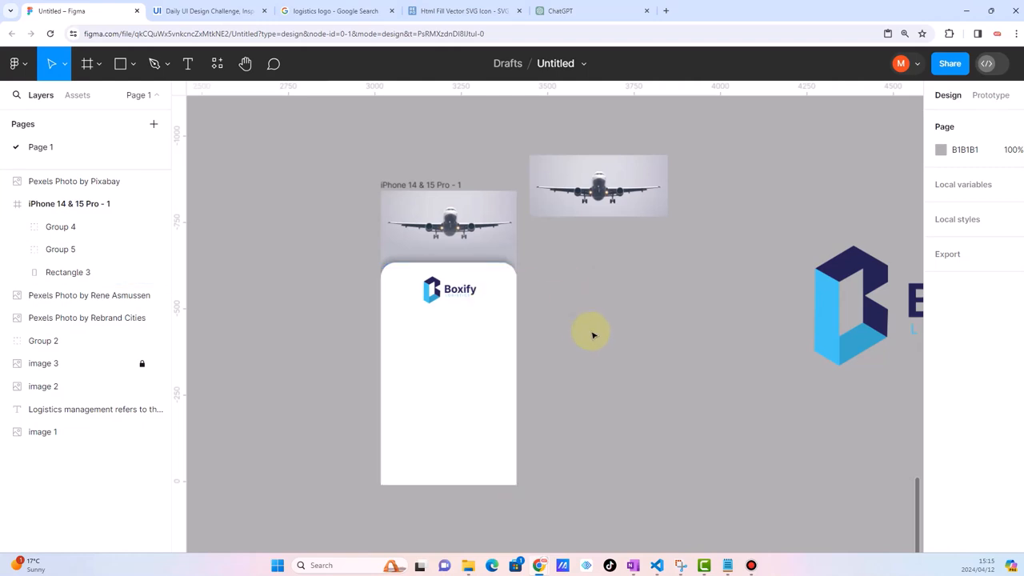
Scale the Boxify logo in the white panel down proportionally to about 117 × 64, keeping it centred near the panel's upper edge
scroll(471, 321, "up", 3)
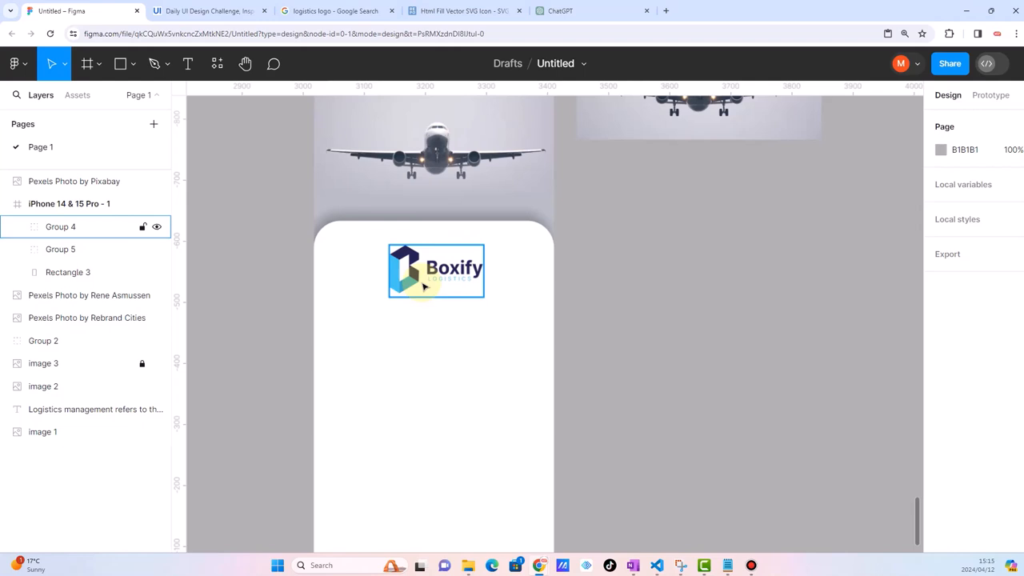
scroll(448, 277, "up", 3)
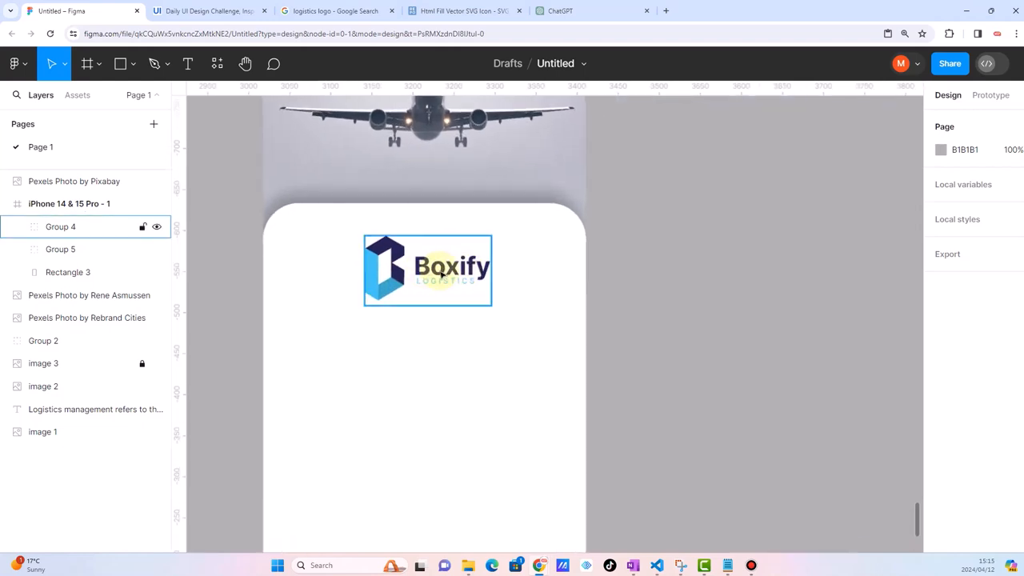
scroll(450, 329, "down", 2)
left_click(439, 277)
key("k")
left_click_drag(487, 253, 430, 271)
scroll(449, 284, "down", 3)
scroll(449, 284, "down", 2)
left_click(516, 308)
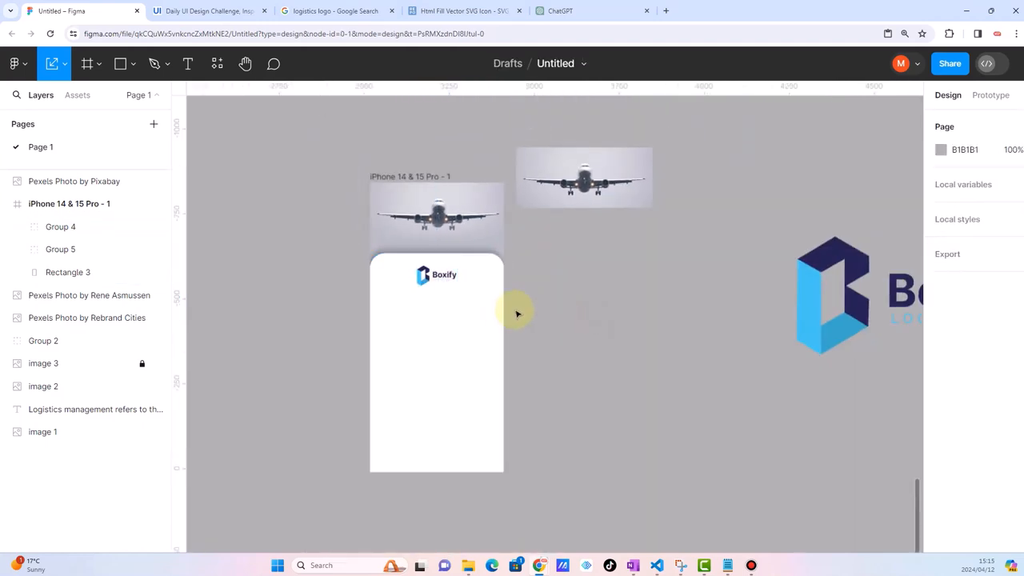
Duplicate the panel's Boxify logo and move both the copy and the original onto the empty canvas beside the phone frame
scroll(407, 279, "up", 3)
scroll(416, 276, "down", 1)
left_click(430, 275)
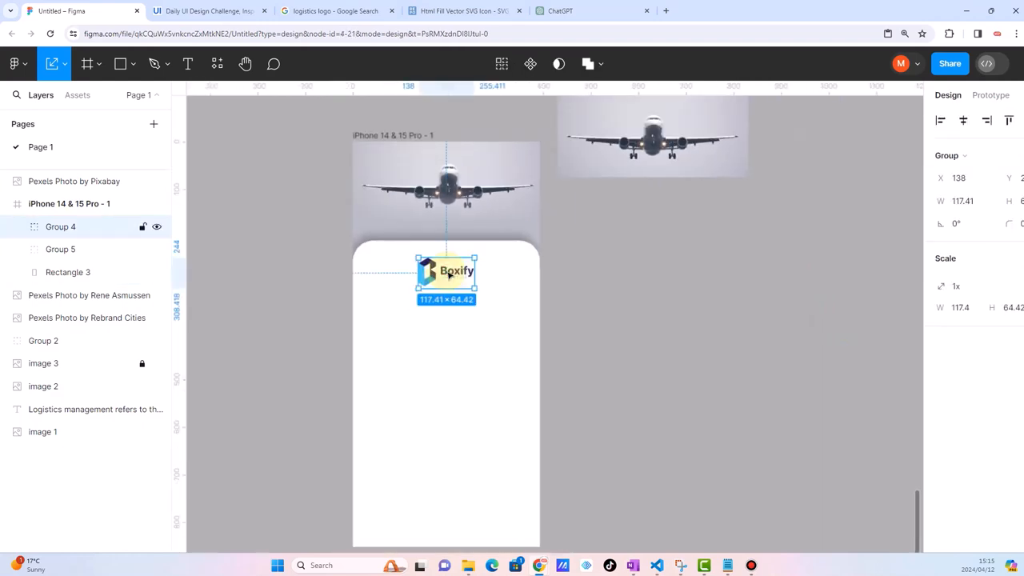
key("ctrl+d")
left_click_drag(449, 274, 651, 281)
left_click_drag(449, 272, 605, 355)
Ungroup the outer group of the original Boxify logo placed on the canvas
scroll(607, 354, "up", 3)
scroll(609, 352, "up", 2)
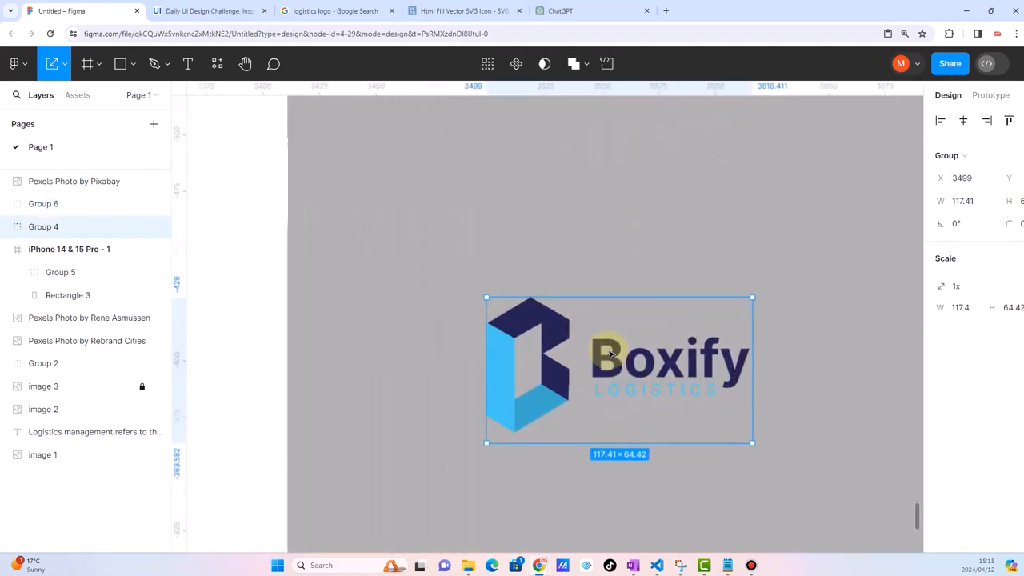
right_click(610, 350)
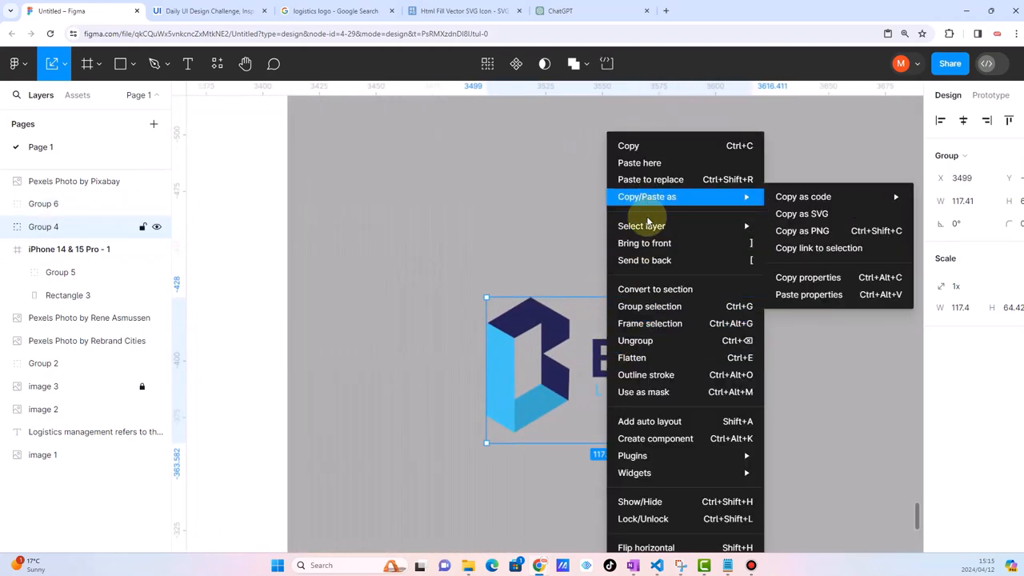
left_click(633, 341)
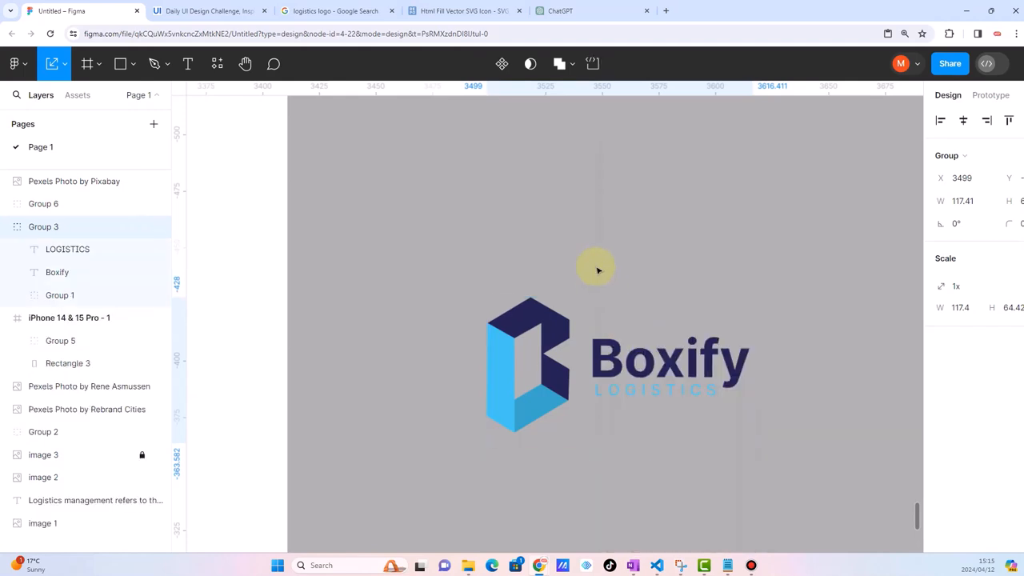
Ungroup the small Boxify logo copy and delete its "Boxify" and "LOGISTICS" text, keeping only the icon
left_click(598, 273)
left_click(548, 353)
right_click(546, 308)
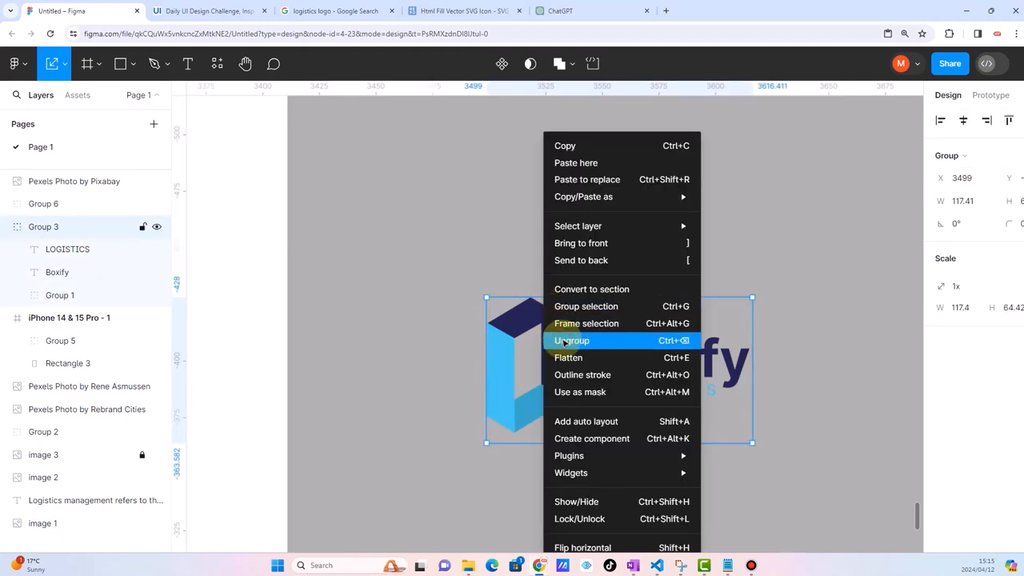
left_click(564, 342)
left_click_drag(575, 252, 815, 434)
key("Delete")
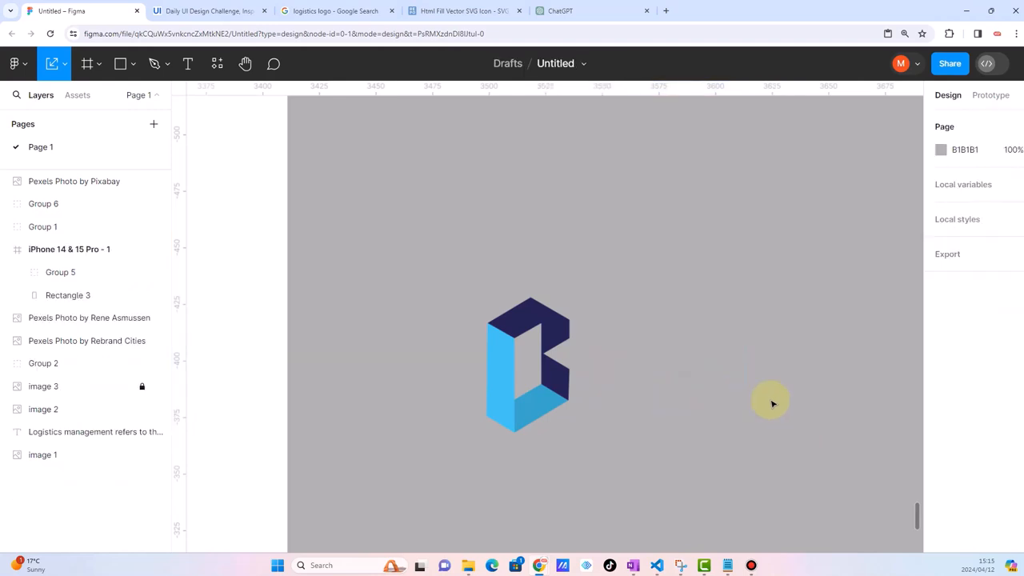
Group the remaining icon and move it into the white card's upper-left corner, at about X 35, Y 232 in the phone frame
scroll(773, 402, "down", 3)
left_click_drag(621, 330, 742, 478)
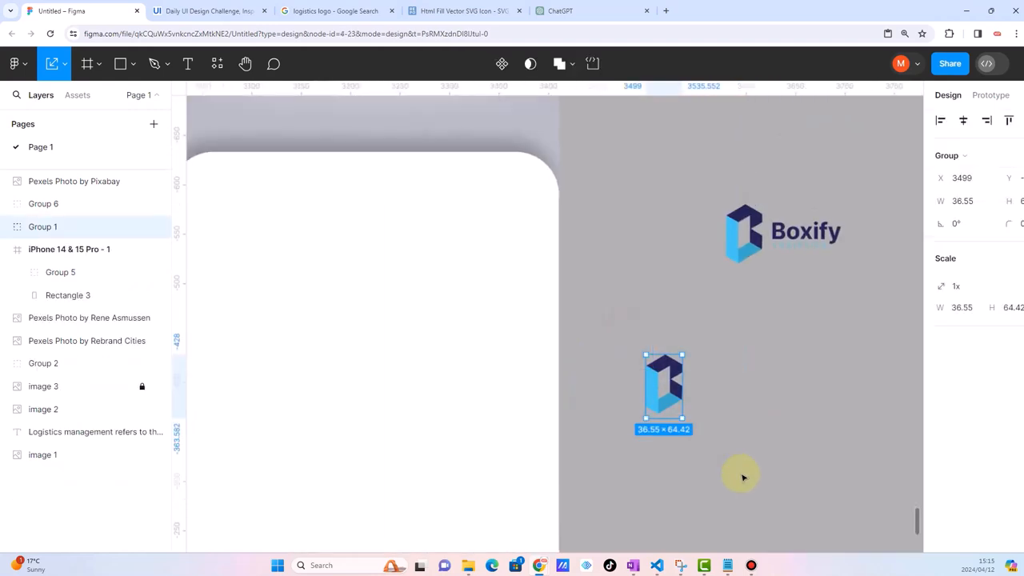
key("ctrl+g")
scroll(720, 400, "down", 2)
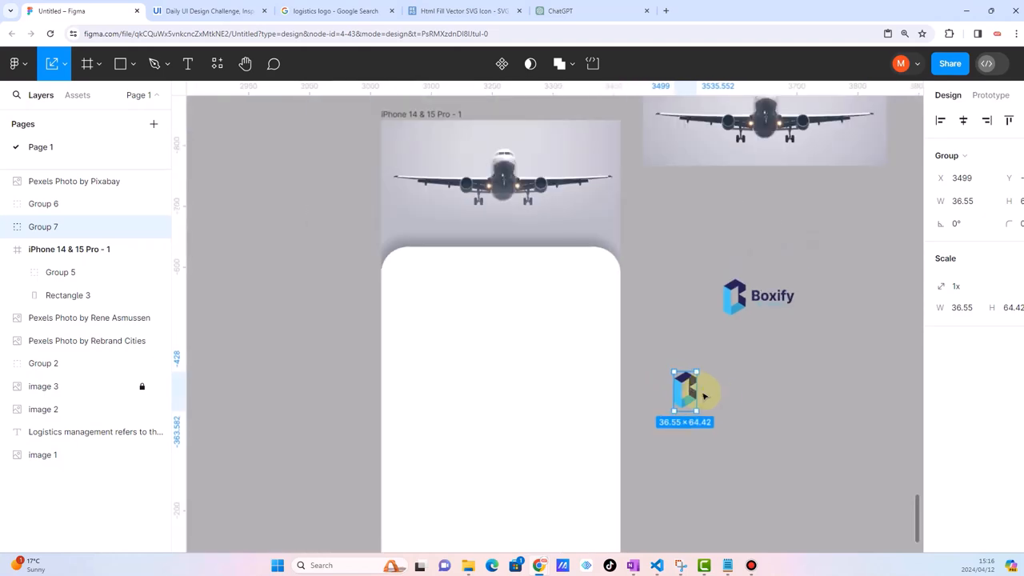
left_click_drag(688, 384, 414, 272)
left_click(240, 267)
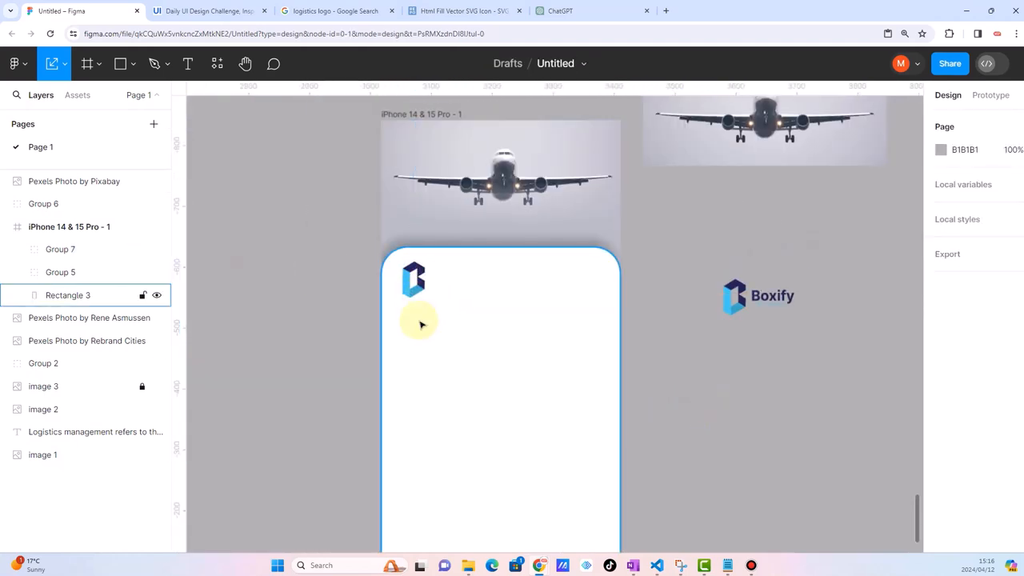
scroll(420, 322, "down", 2)
scroll(519, 340, "up", 3)
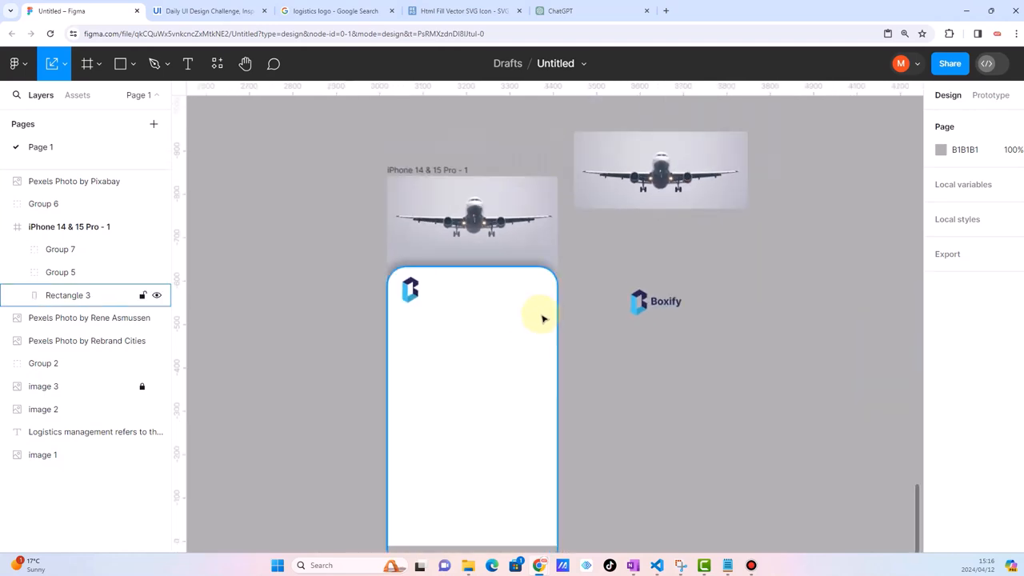
scroll(543, 318, "up", 1)
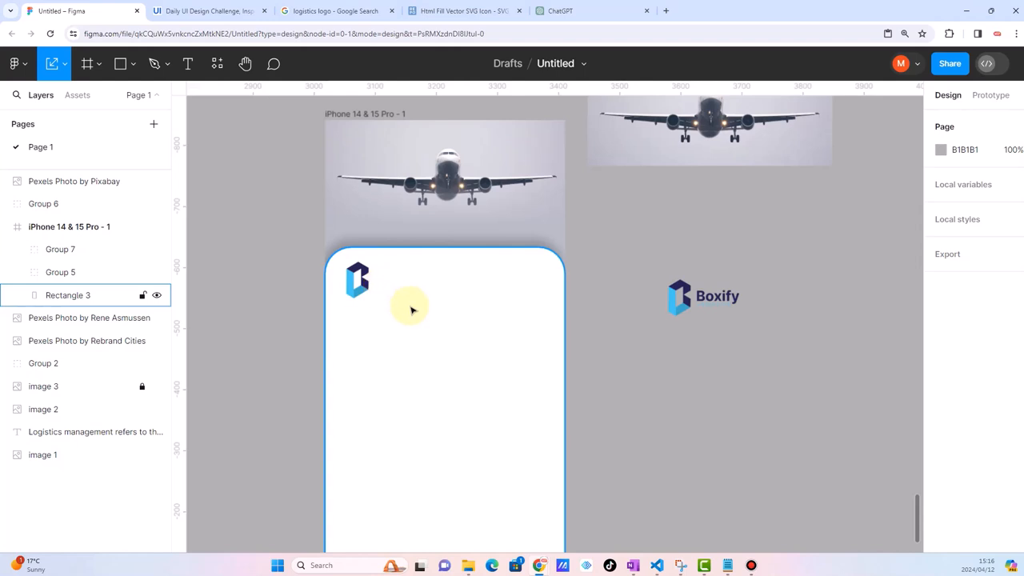
scroll(411, 311, "down", 3)
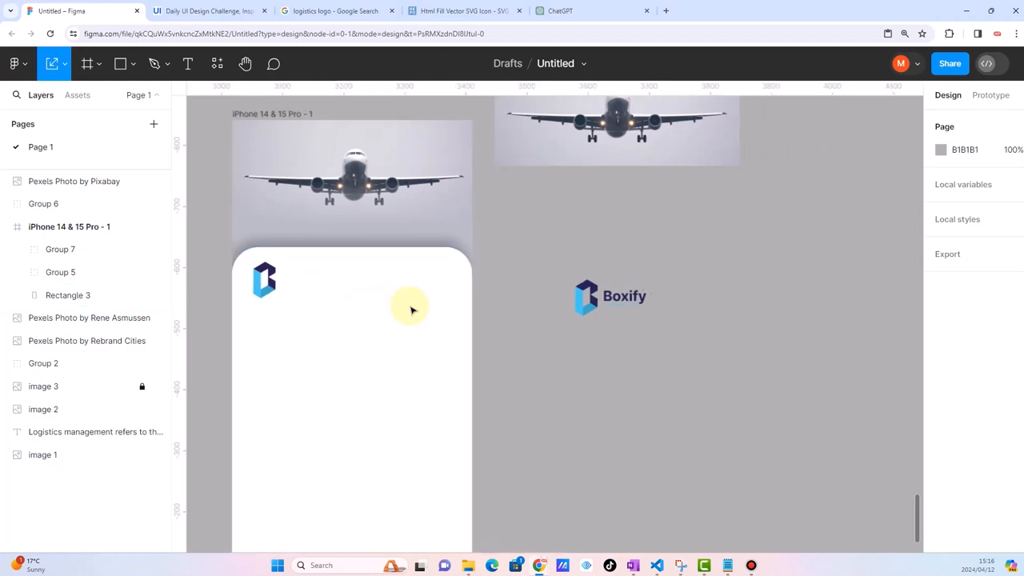
scroll(404, 308, "down", 2)
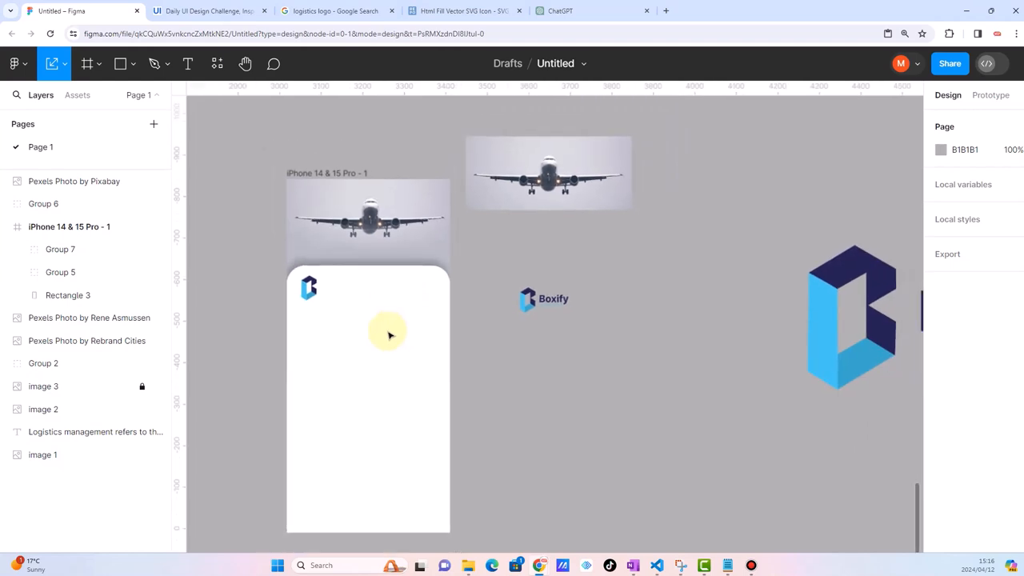
scroll(383, 345, "up", 1)
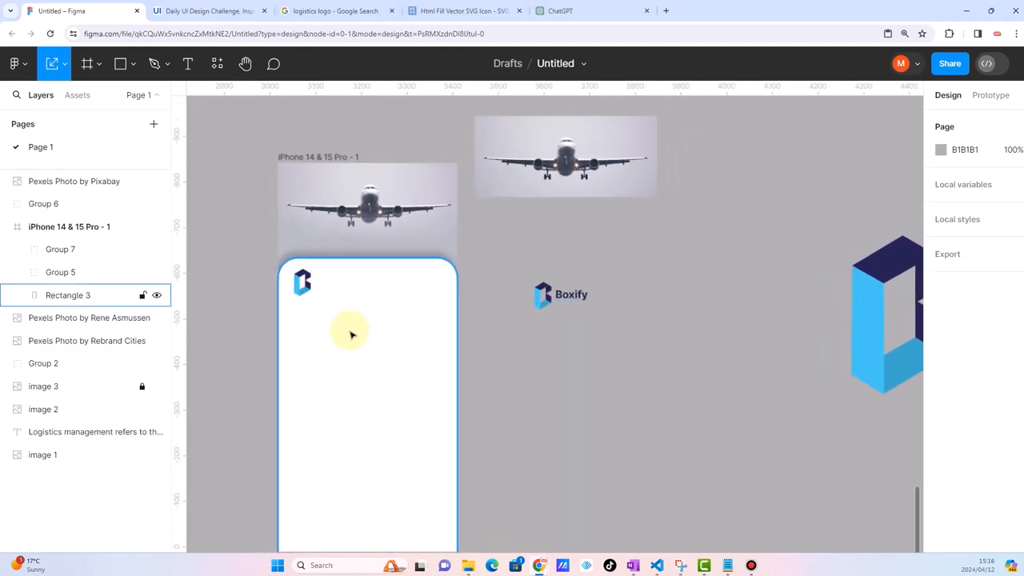
scroll(349, 334, "up", 1)
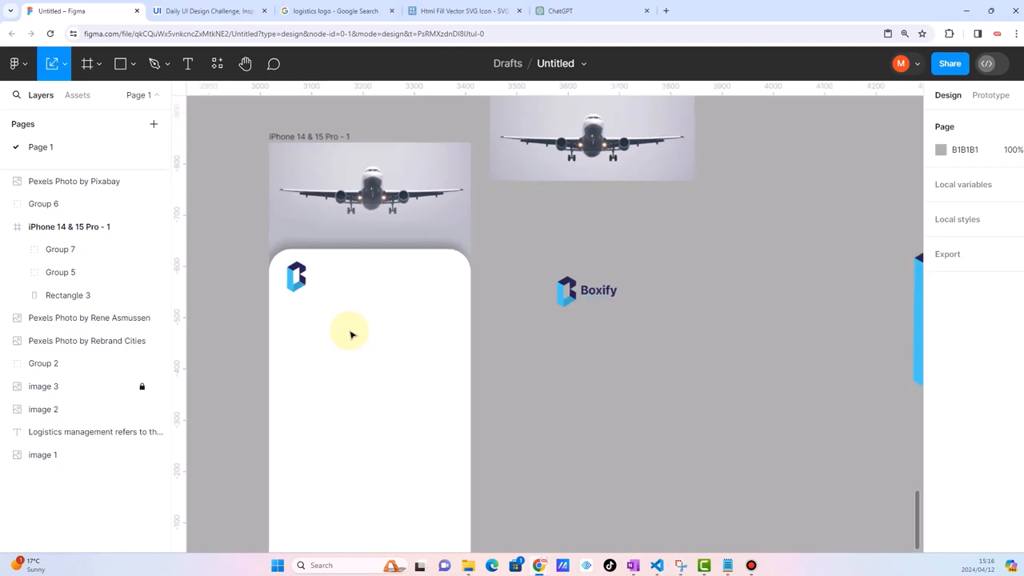
scroll(350, 334, "down", 1)
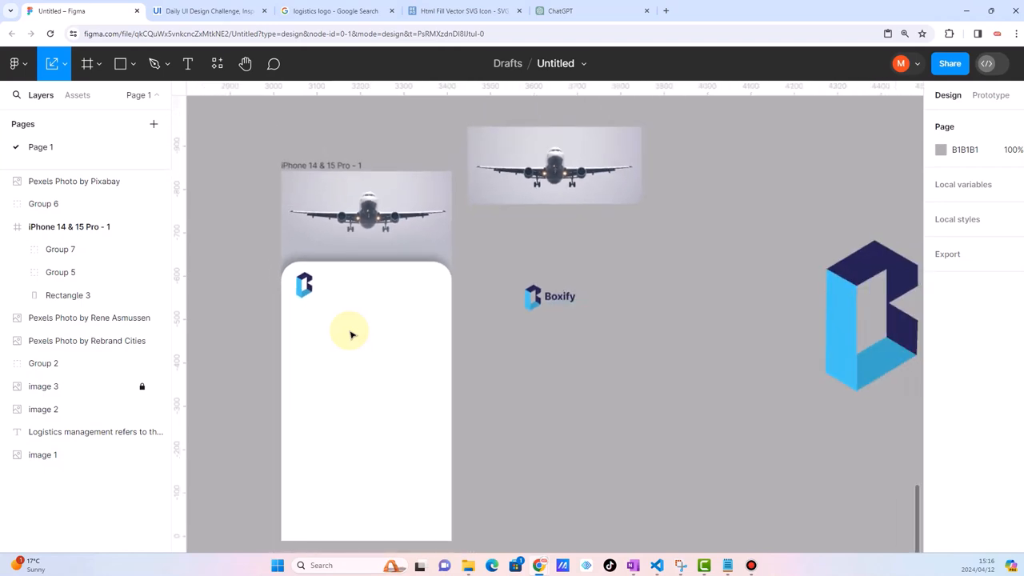
Duplicate the card's icon and move the copy near the phone frame's lower-right corner, at about X 258, Y 753
left_click(312, 290)
key("ctrl+d")
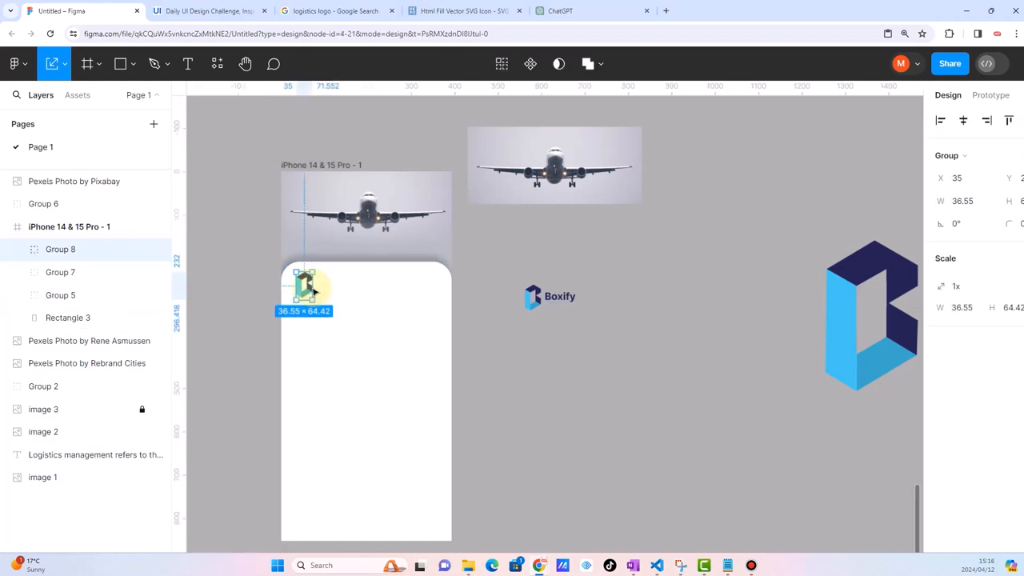
left_click_drag(310, 287, 406, 512)
Scale the duplicated icon up proportionally to about 139 × 245, letting it run past the phone frame's bottom edge
scroll(404, 512, "up", 3)
scroll(405, 509, "down", 3)
scroll(450, 414, "up", 4)
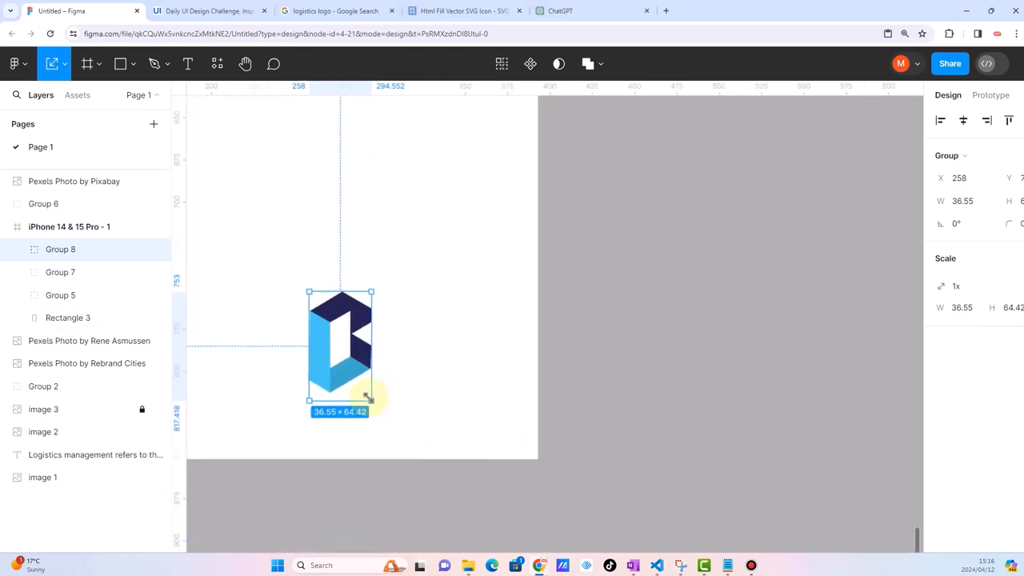
left_click_drag(368, 401, 544, 540)
scroll(527, 384, "down", 6)
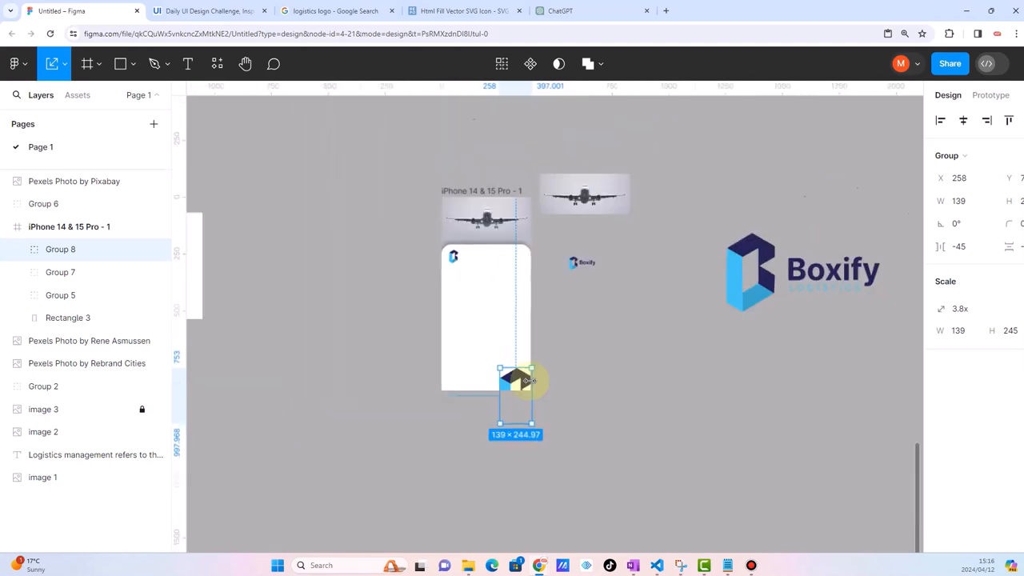
left_click(569, 346)
Reposition the enlarged icon in the phone frame's lower-right corner so the bottom edge crops it and its side sits close to the right edge
scroll(534, 335, "up", 3)
mouse_move(502, 418)
left_mouse_down()
mouse_move(480, 412)
mouse_move(503, 412)
left_mouse_up()
left_click(545, 419)
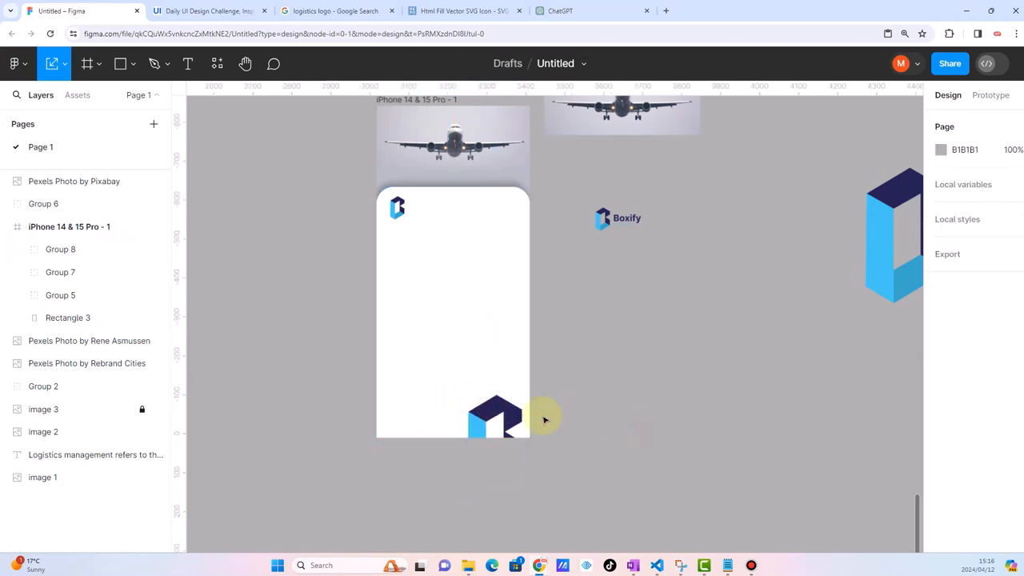
scroll(545, 419, "up", 2)
left_click(479, 410)
mouse_move(479, 409)
left_mouse_down()
mouse_move(487, 414)
mouse_move(491, 393)
mouse_move(493, 402)
left_mouse_up()
left_click(628, 432)
Draw a vertical bar about 5 px wide from just below the small icon down past the phone frame's bottom edge
scroll(544, 403, "up", 4)
left_click(416, 342)
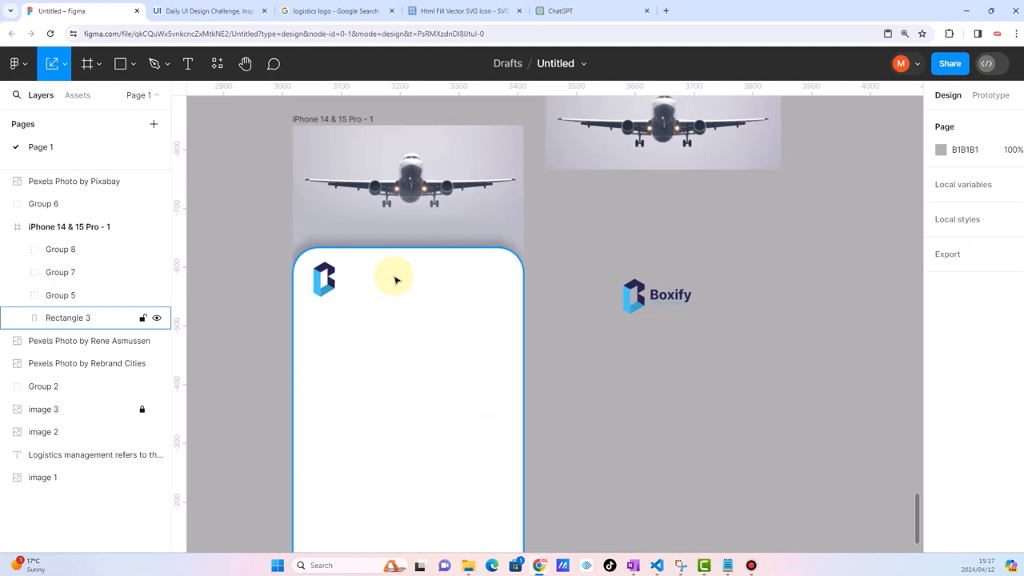
scroll(397, 282, "down", 3)
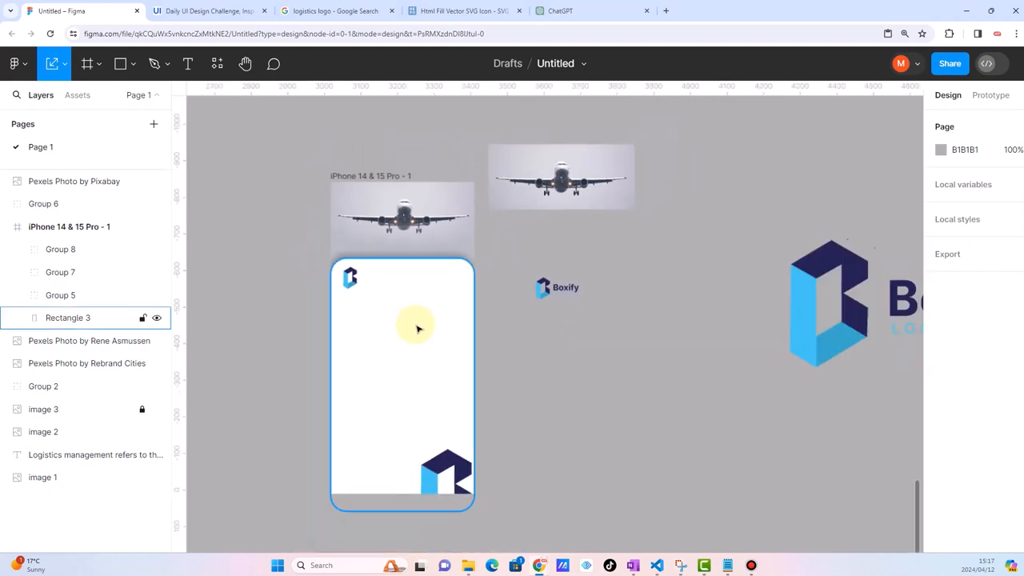
scroll(417, 327, "up", 2)
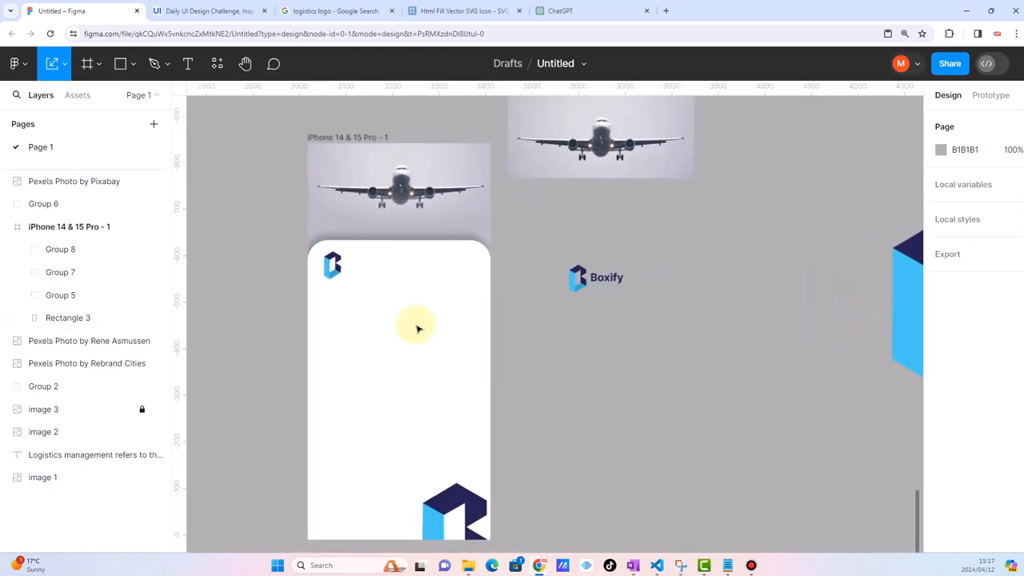
left_click(120, 63)
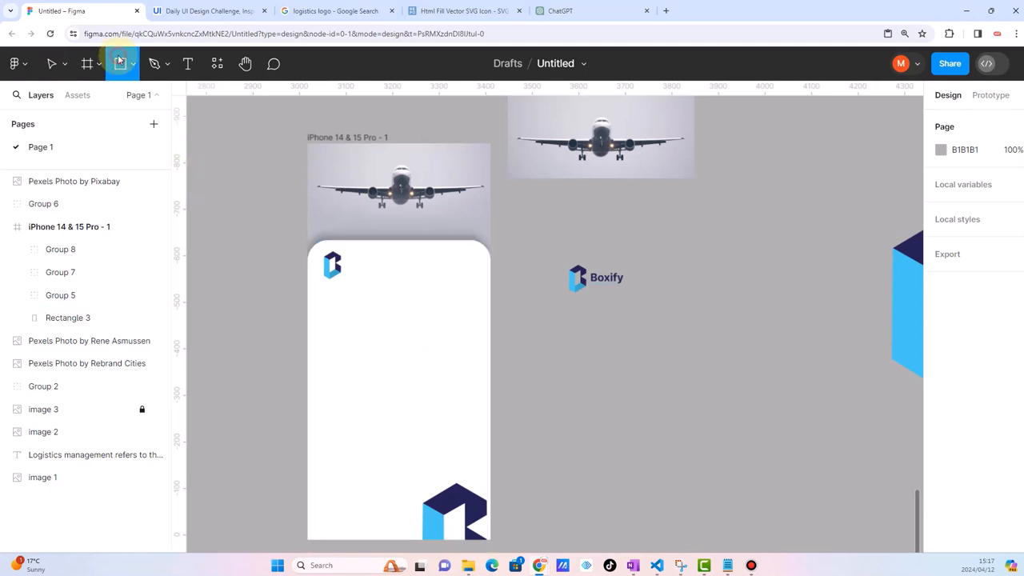
left_click_drag(329, 291, 327, 549)
left_click(272, 416)
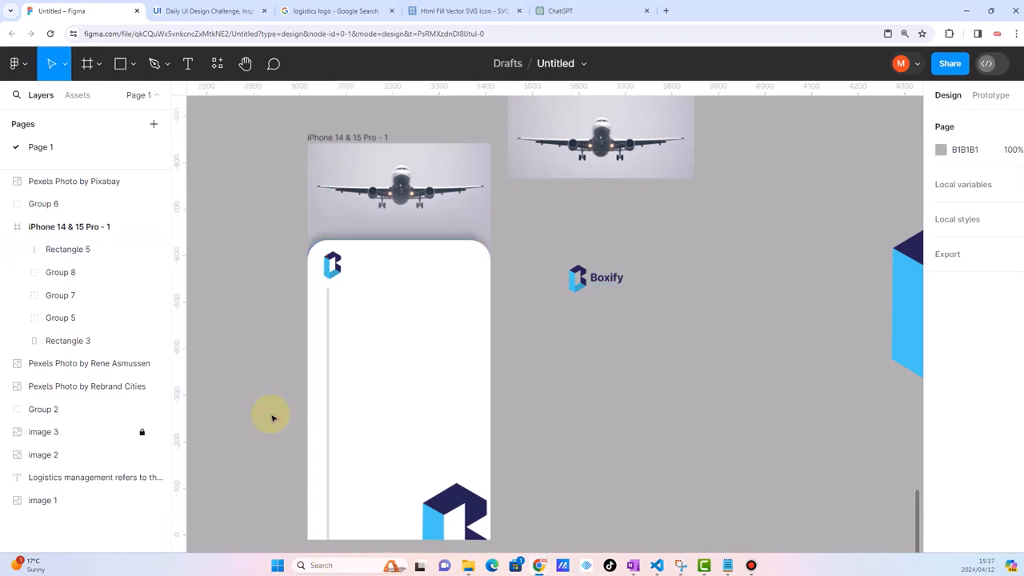
Fill the vertical bar with the light blue sampled from the small icon
left_click(327, 361)
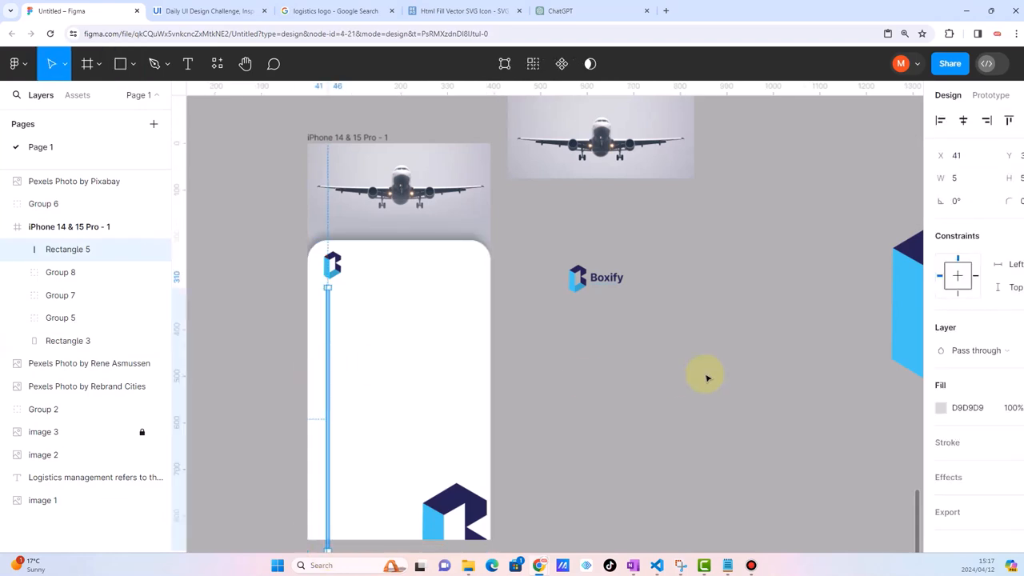
scroll(641, 365, "up", 3)
left_click(641, 365)
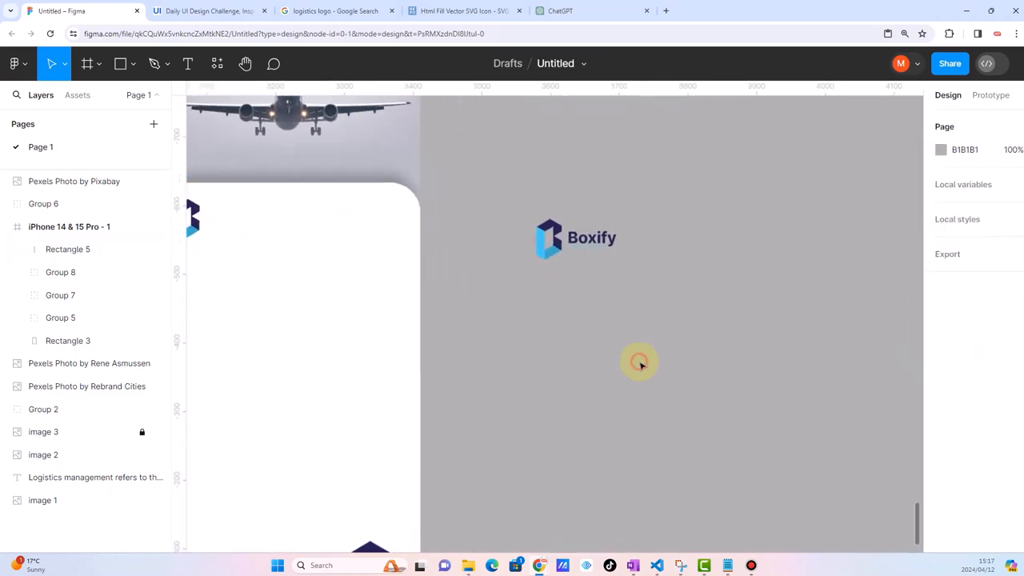
scroll(641, 366, "left", 2)
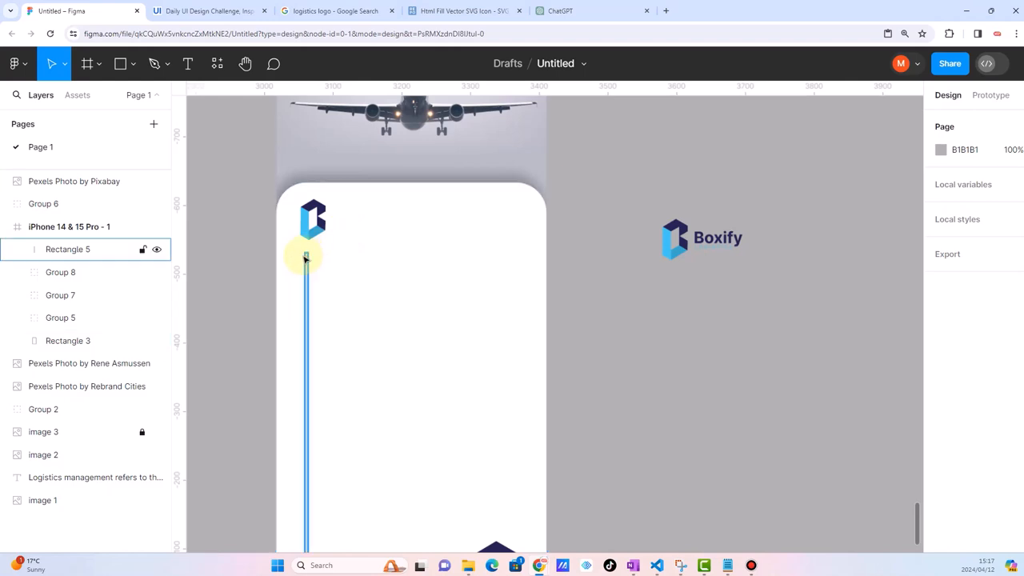
left_click(304, 256)
left_click(941, 408)
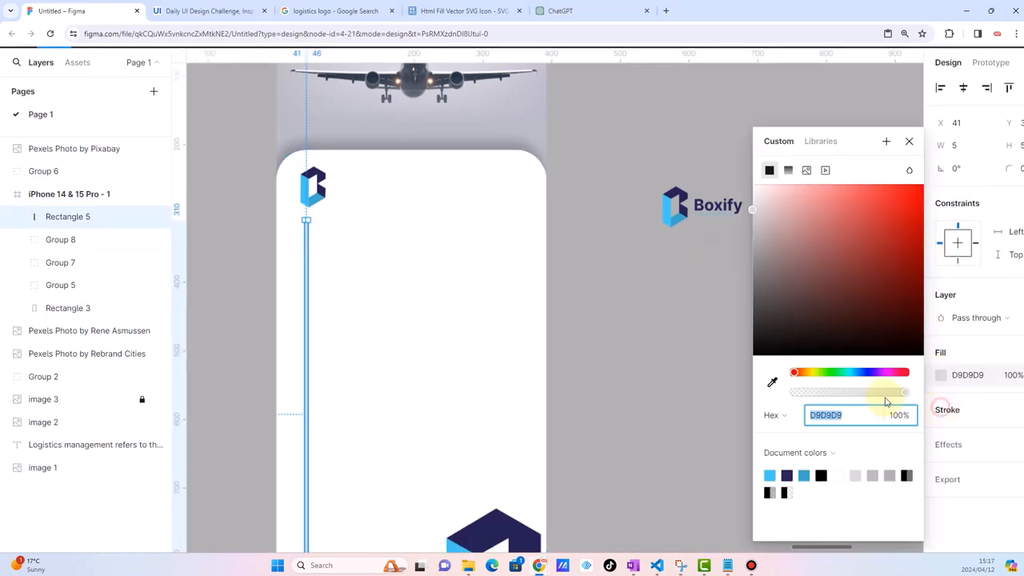
left_click(773, 386)
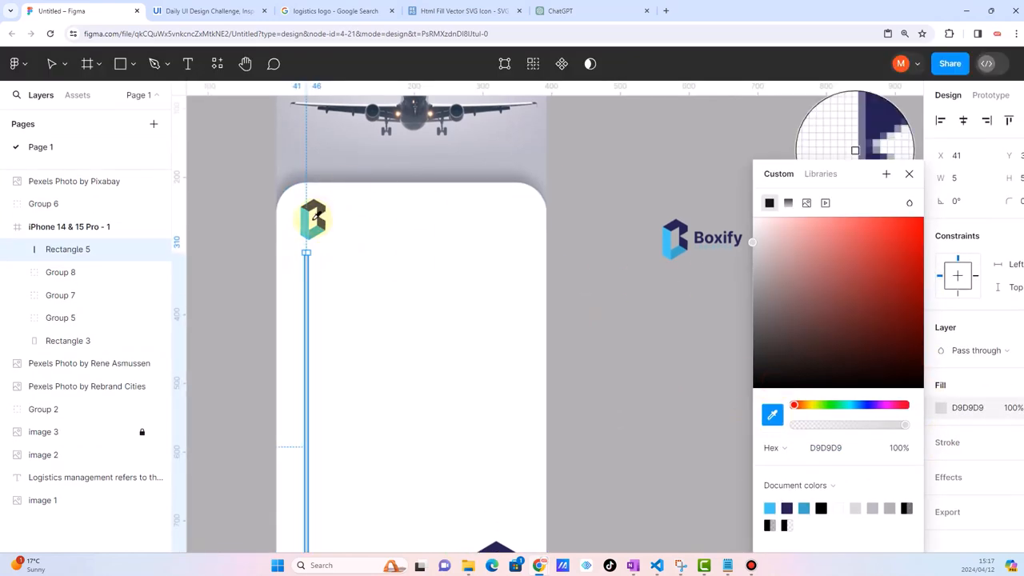
left_click(304, 216)
left_click(226, 206)
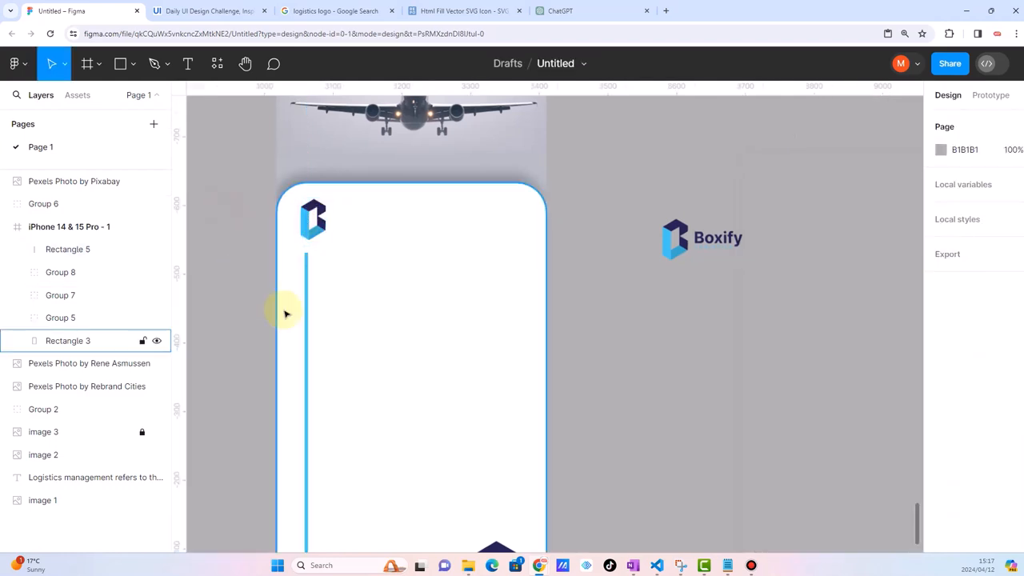
Delete the light blue vertical bar from the white card
scroll(285, 311, "down", 3)
scroll(360, 320, "up", 3)
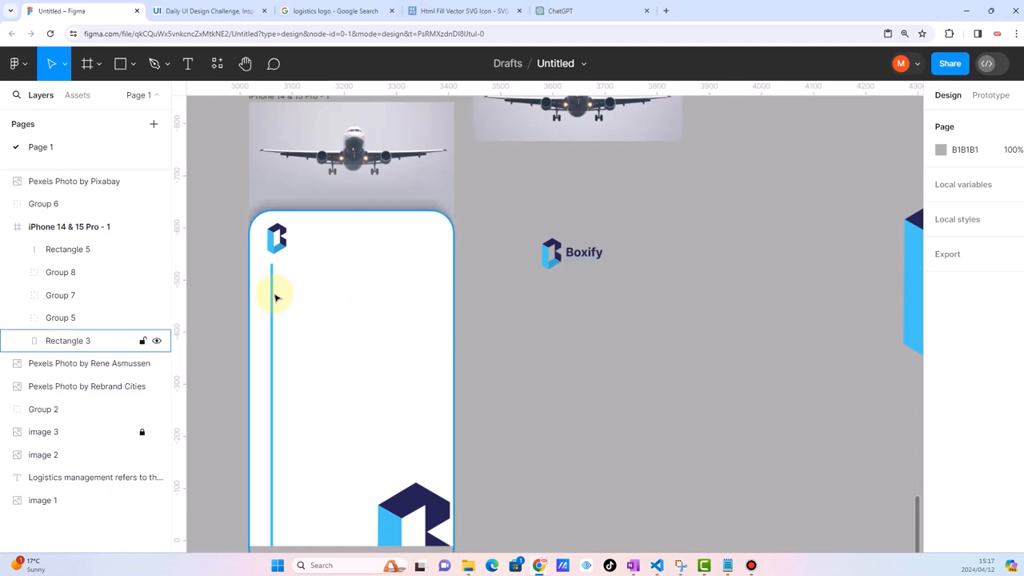
left_click(270, 292)
key("Delete")
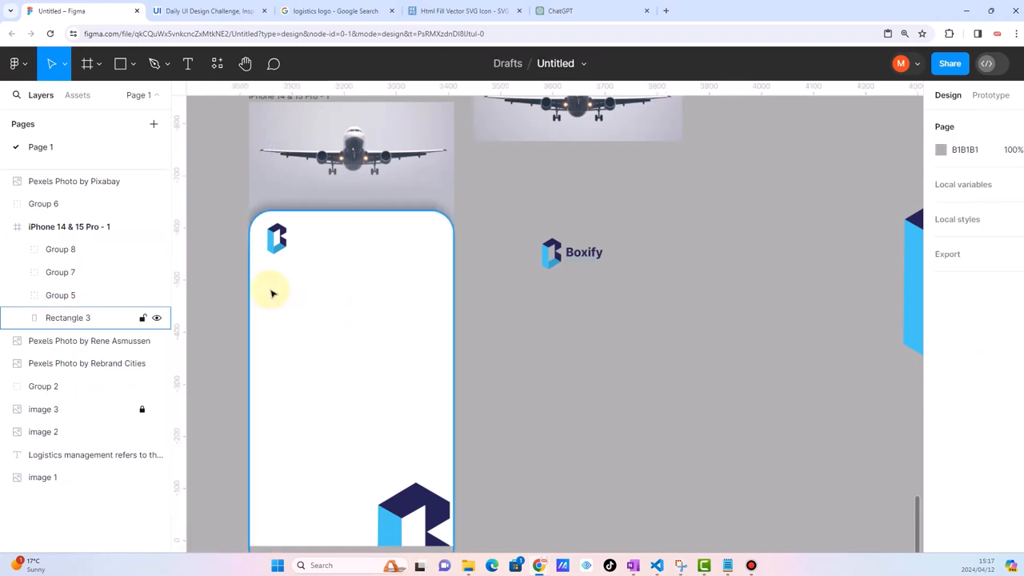
Add the text "Signup" to the white card and move it to the card's upper centre, level with the small icon
left_click(187, 63)
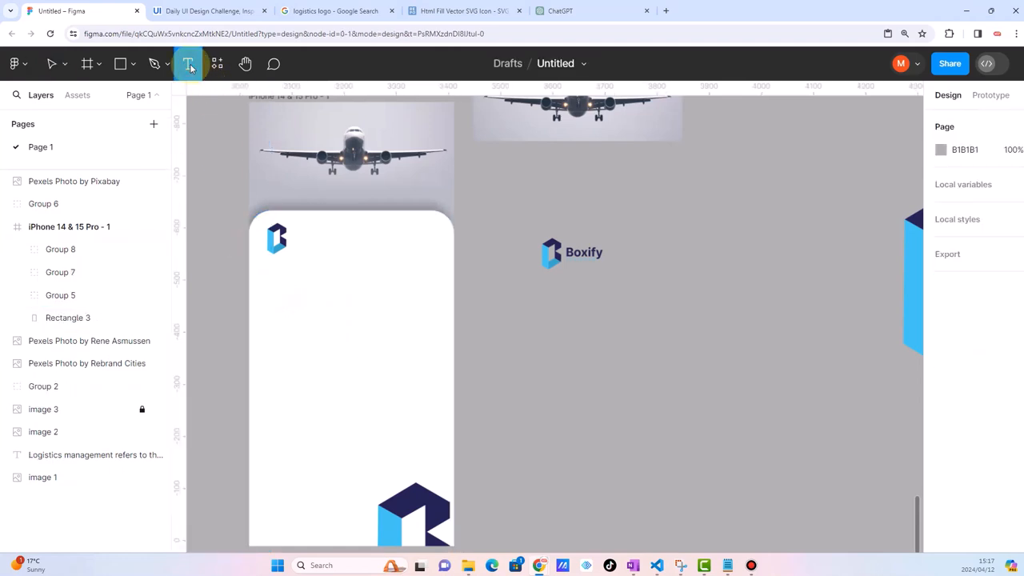
left_click(322, 325)
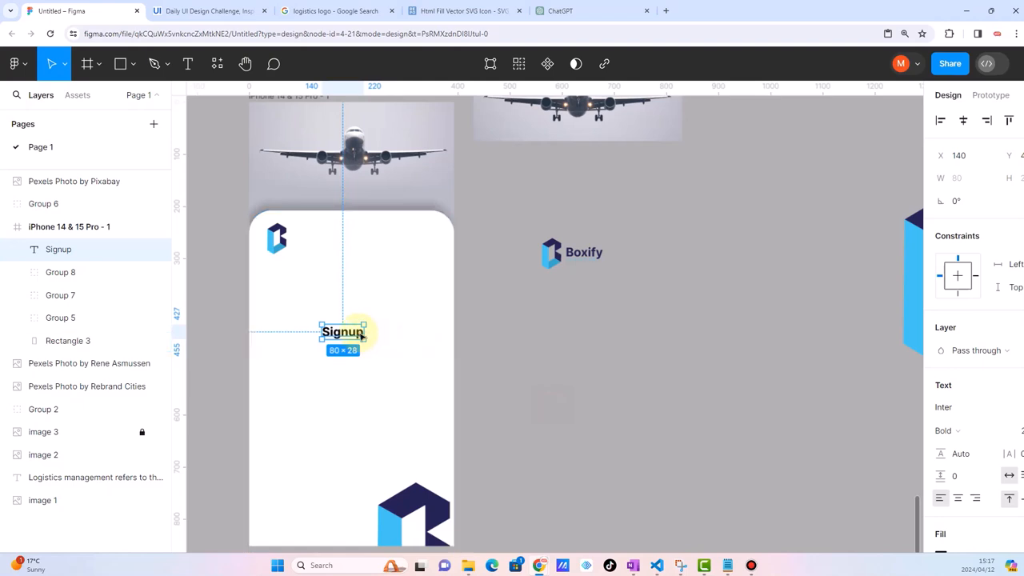
left_click_drag(350, 331, 359, 240)
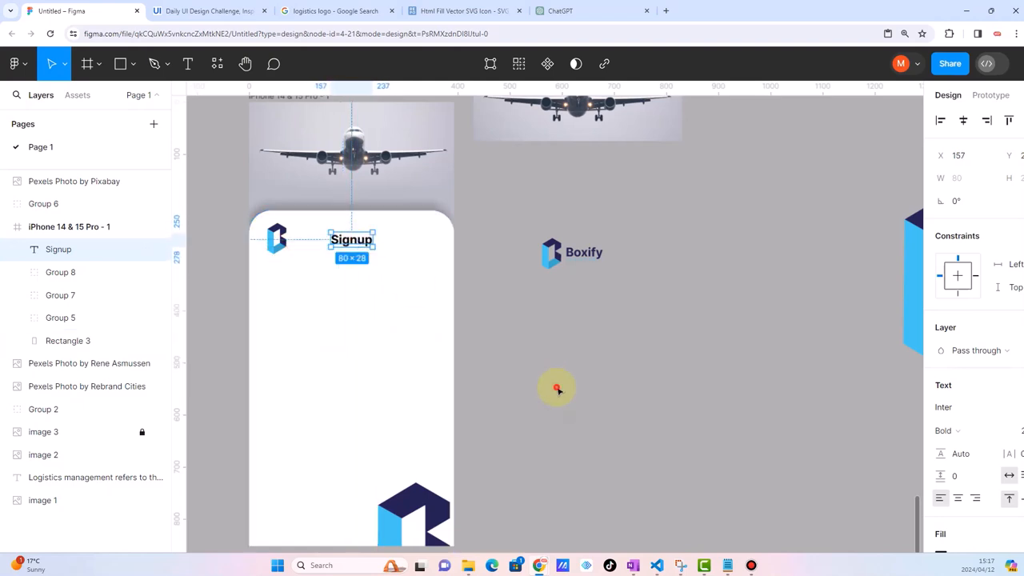
left_click(557, 390)
Recolour the Signup heading with the dark navy 242155 sampled from the small Boxify logo
scroll(348, 320, "up", 2)
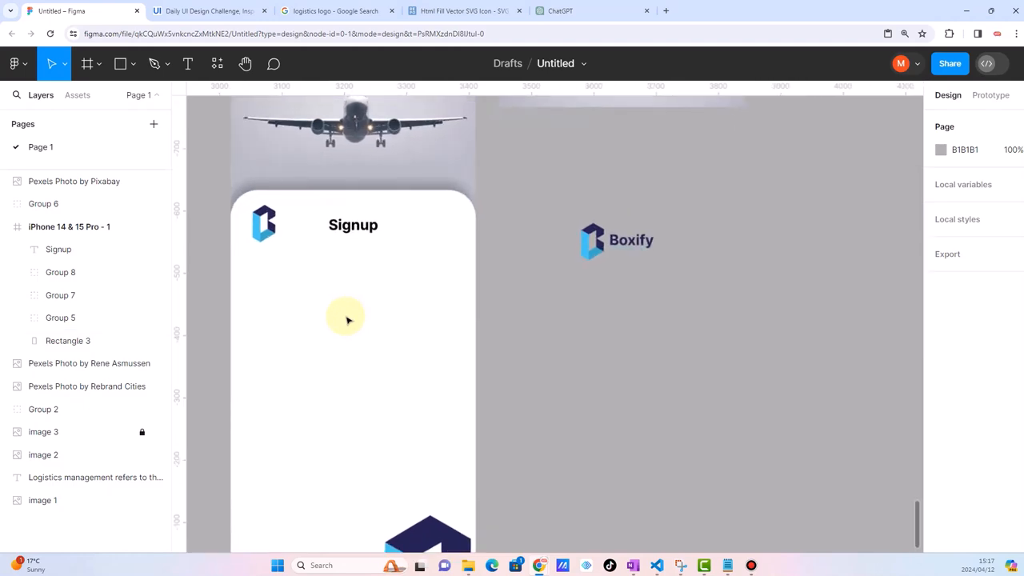
scroll(348, 320, "down", 2)
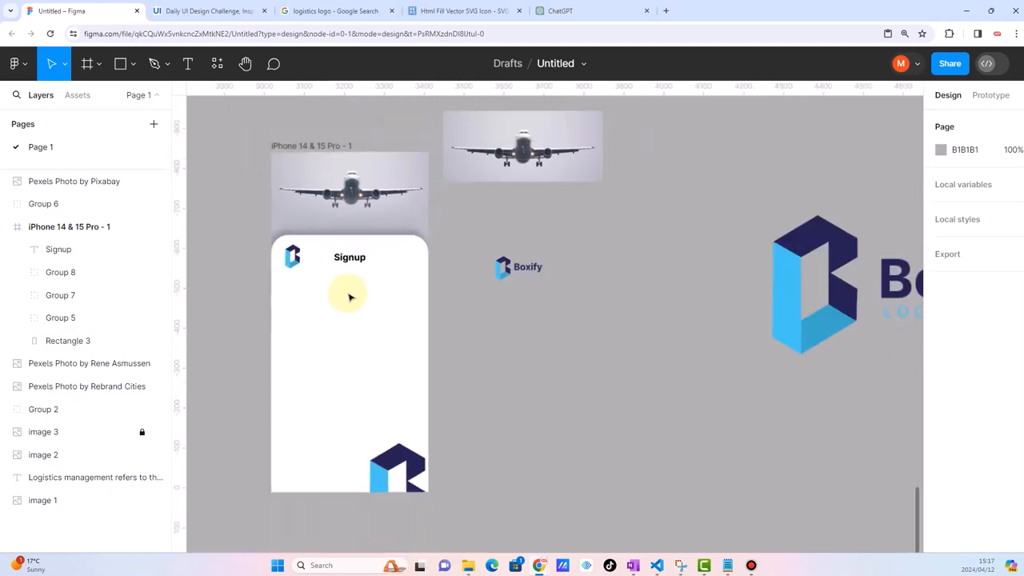
scroll(347, 256, "up", 2)
left_click(348, 256)
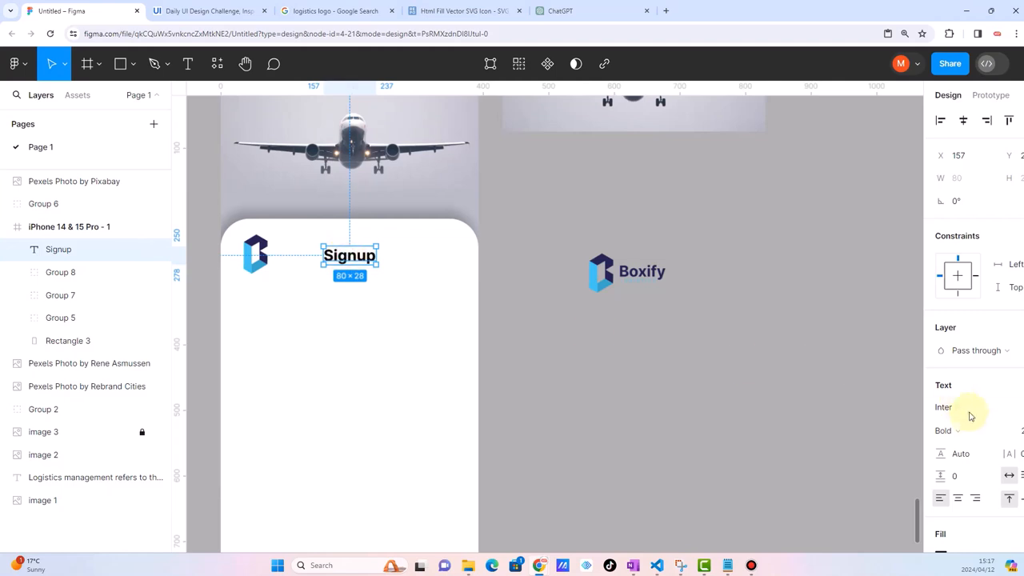
scroll(968, 419, "down", 3)
left_click(941, 427)
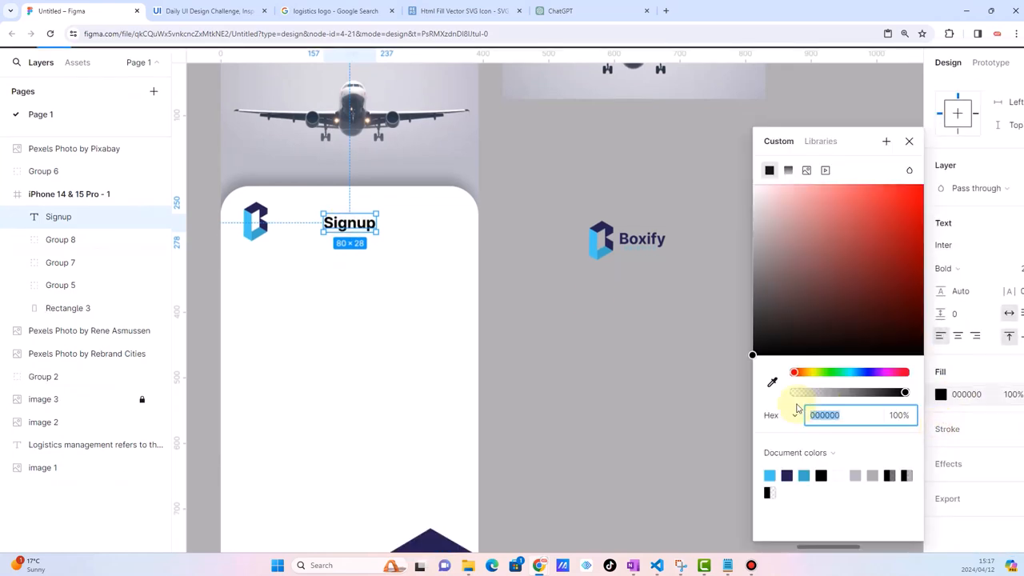
left_click(771, 383)
left_click(604, 260)
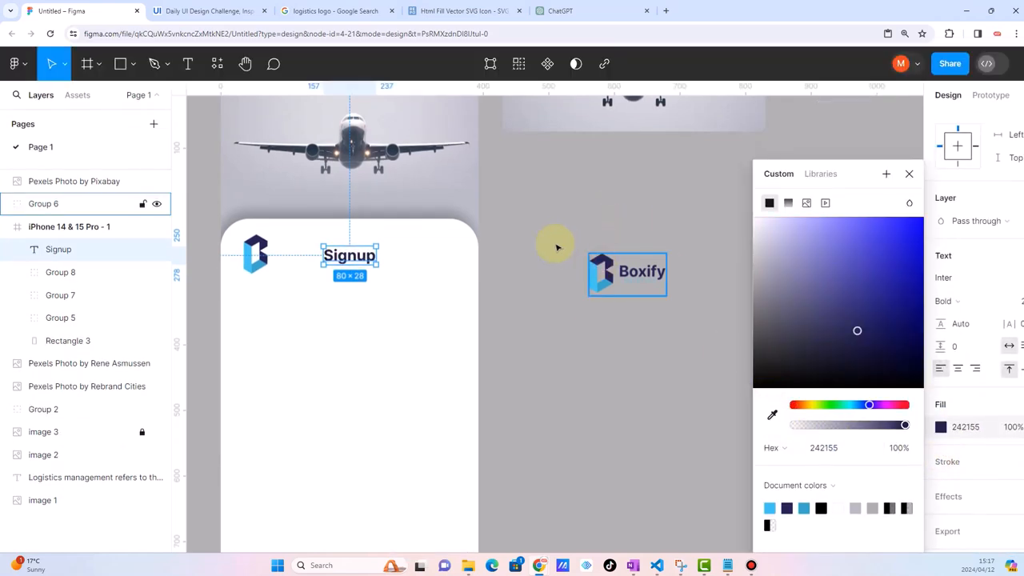
left_click(480, 369)
Delete the small logo icon beside the Signup heading on the white card
scroll(308, 329, "up", 2)
scroll(336, 374, "down", 5)
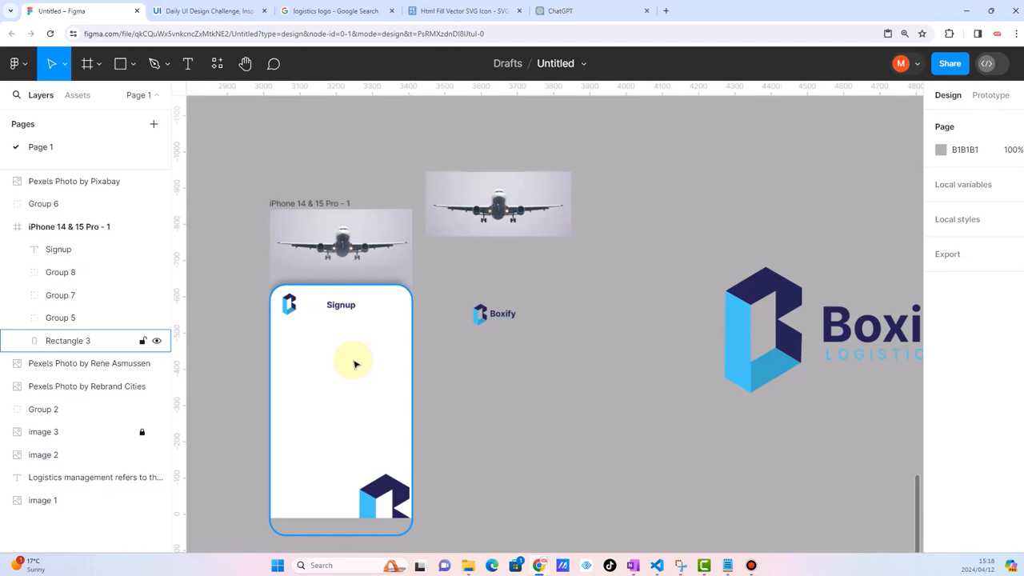
scroll(356, 365, "up", 2)
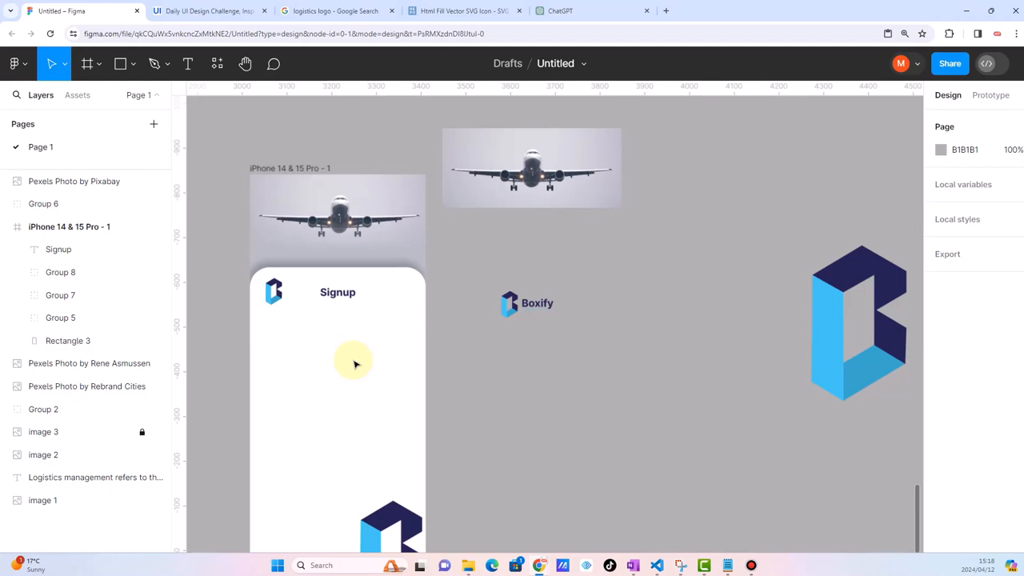
scroll(355, 365, "down", 2)
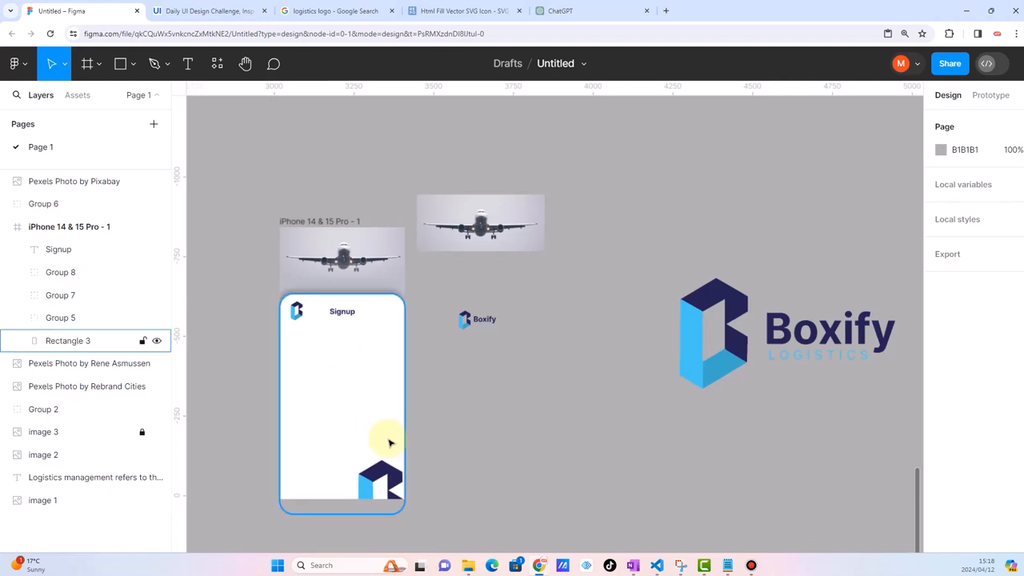
scroll(389, 441, "up", 2)
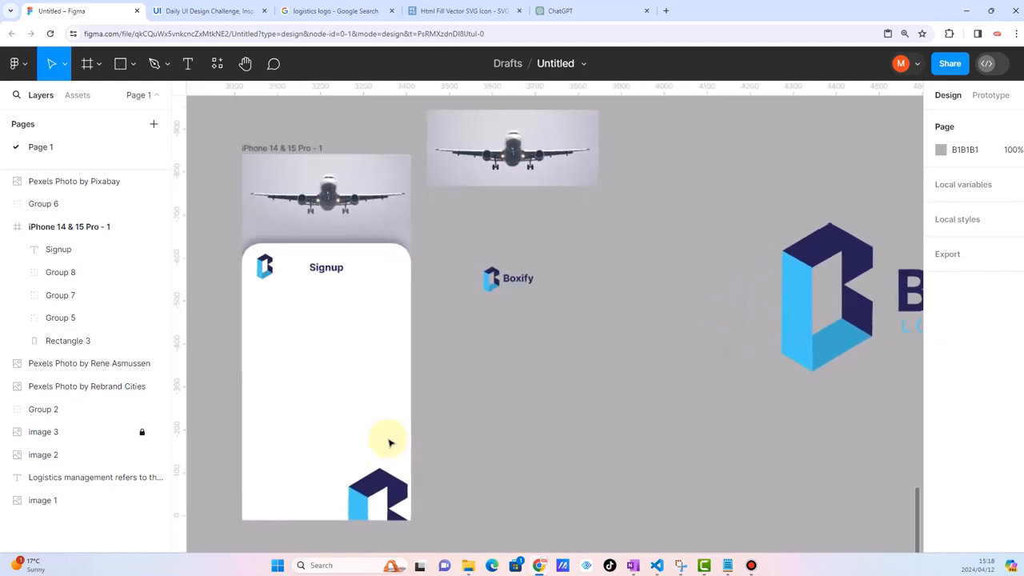
left_click(272, 269)
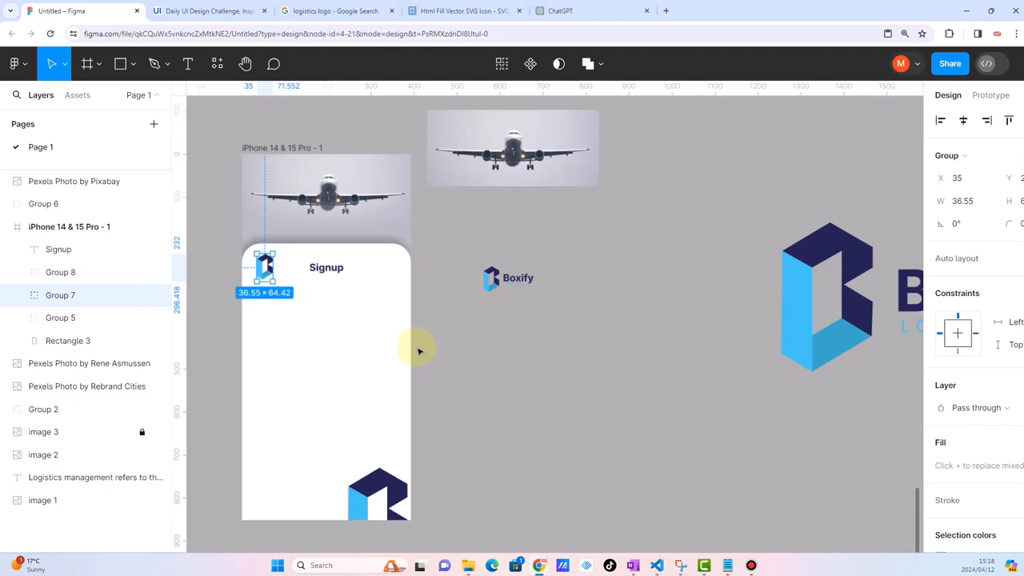
left_click(501, 376)
left_click(263, 268)
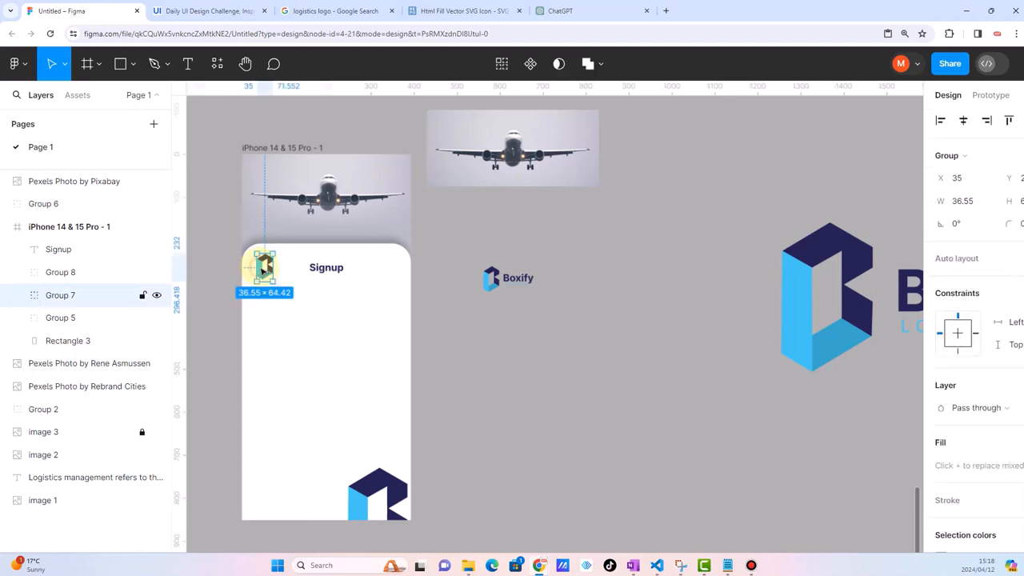
key("Delete")
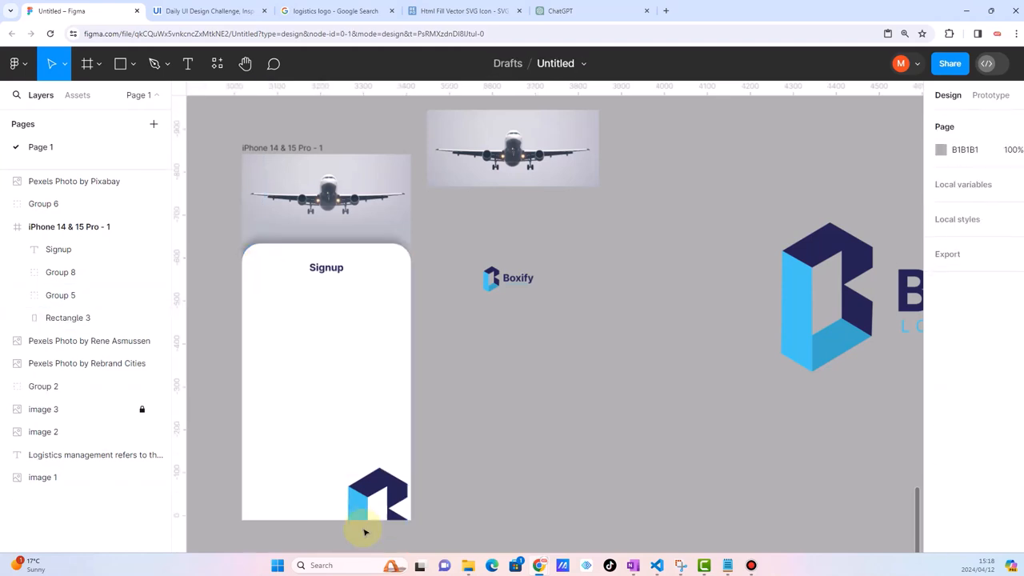
Move the large logo icon to the white card's lower-left corner and scale it down slightly
left_click_drag(377, 496, 276, 474)
left_click(474, 524)
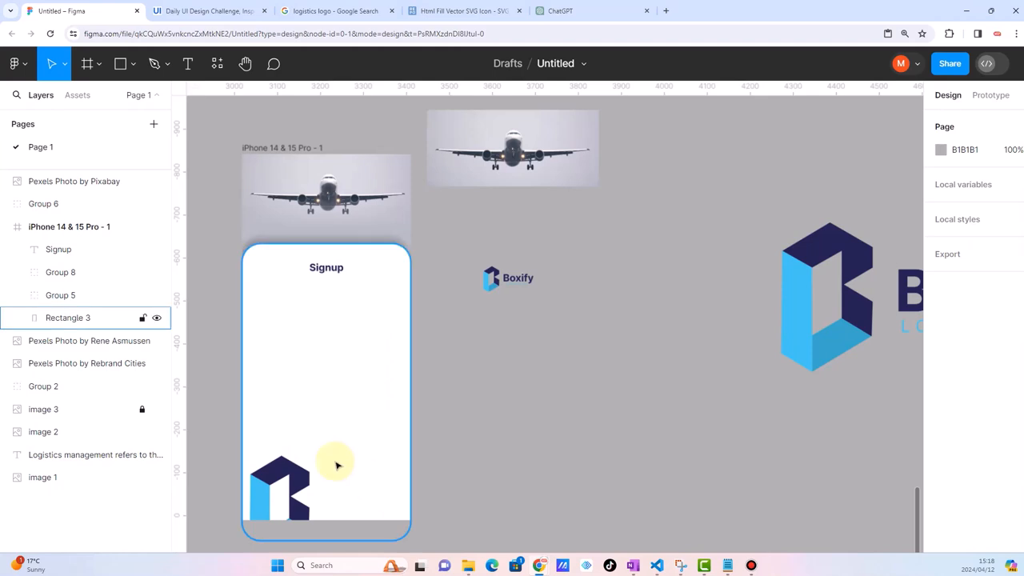
scroll(336, 465, "up", 3)
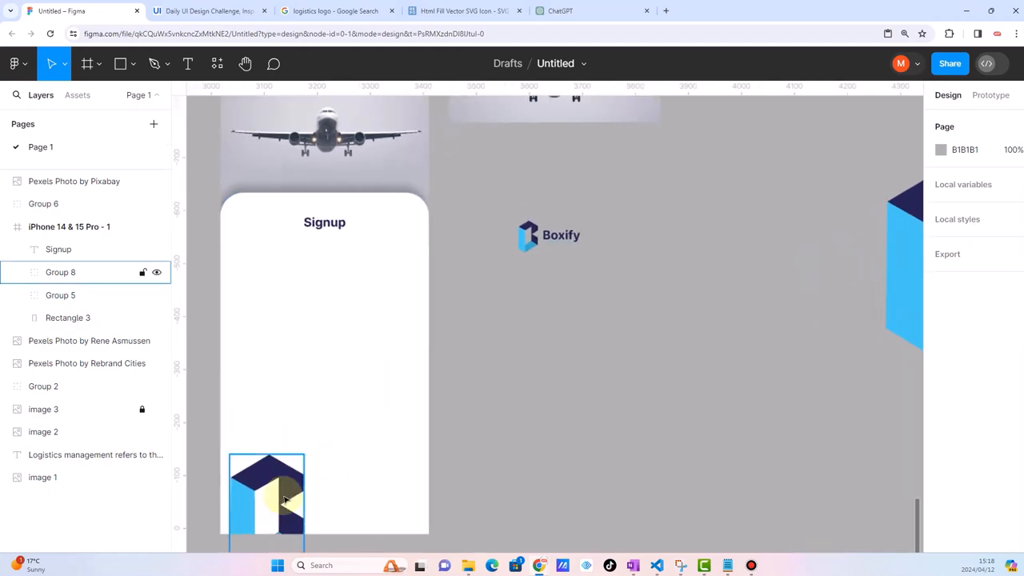
scroll(285, 500, "up", 4)
left_click(285, 470)
key("k")
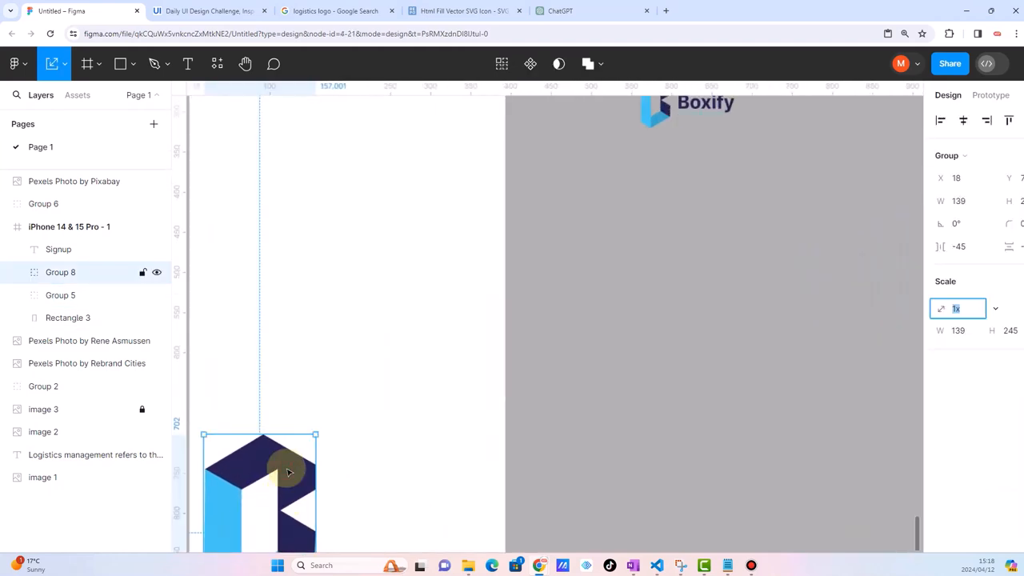
left_click_drag(318, 434, 304, 450)
scroll(405, 455, "down", 5)
left_click(516, 448)
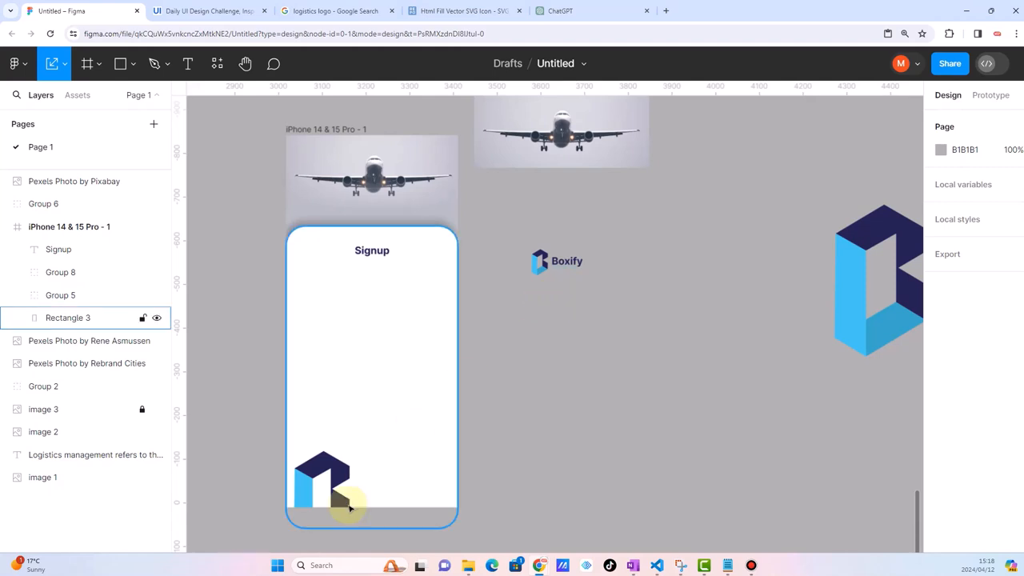
left_click(316, 487)
left_click(562, 432)
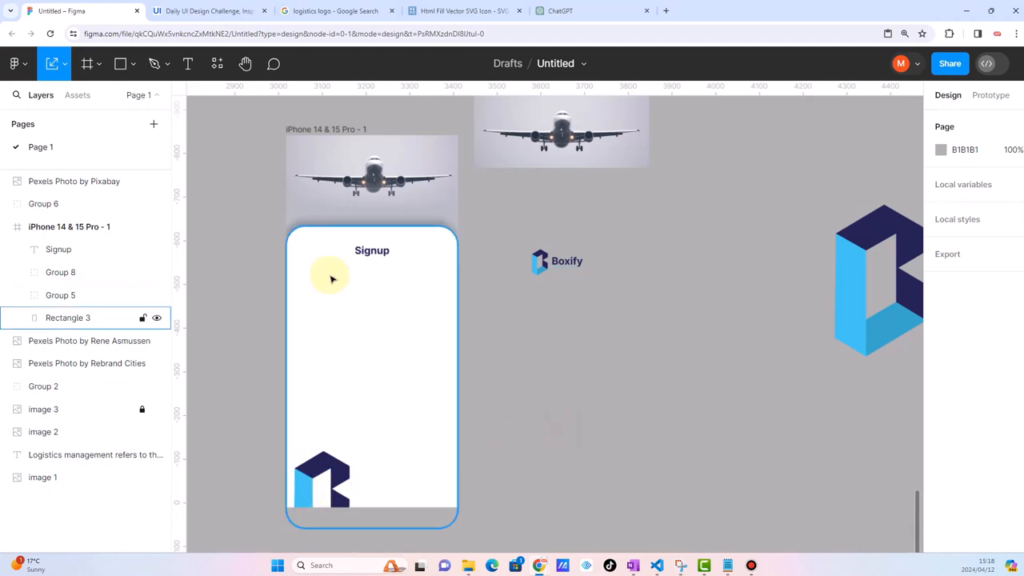
scroll(359, 258, "up", 5)
left_click(379, 248)
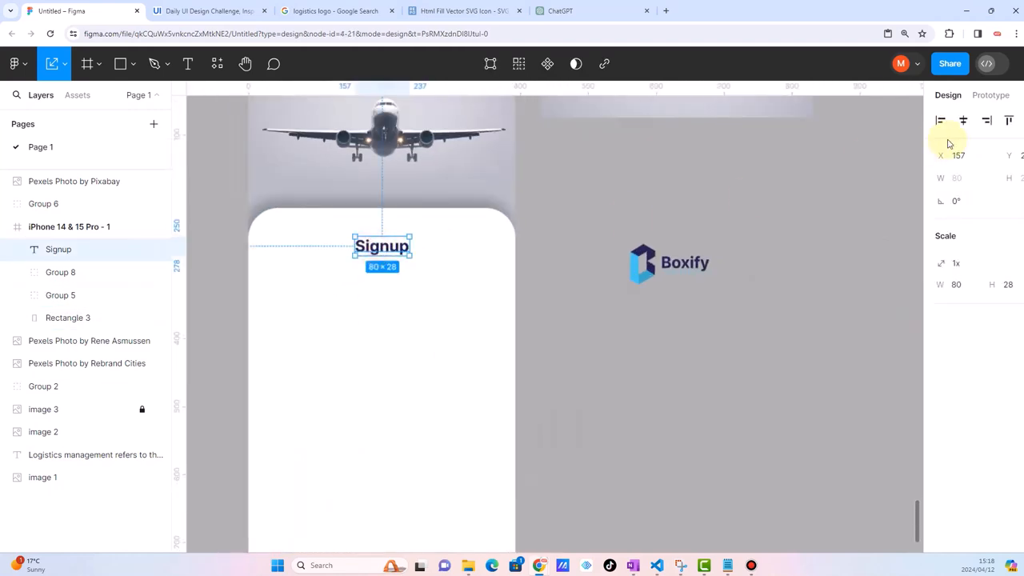
left_click(651, 313)
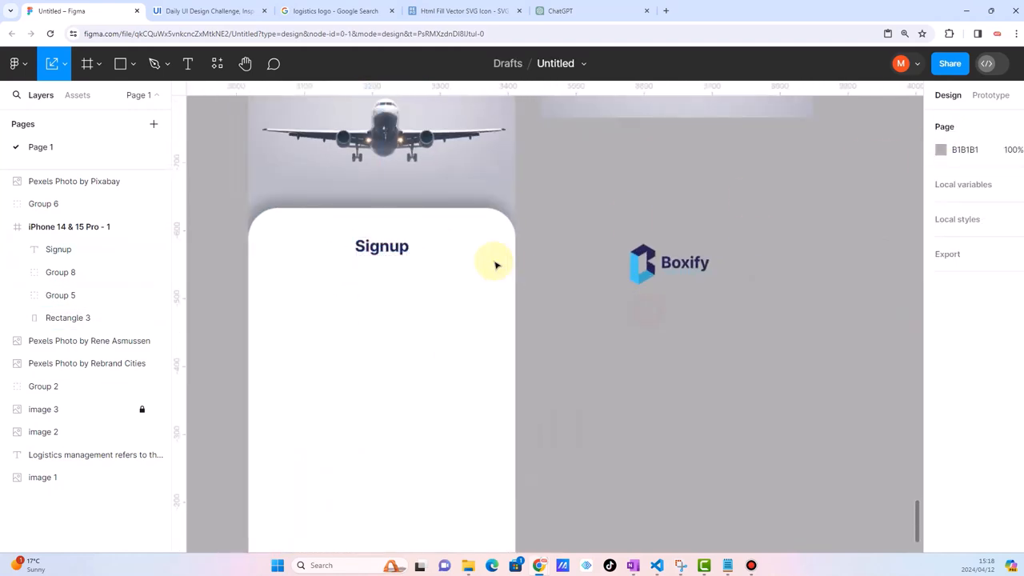
left_click(390, 247)
left_click(615, 354)
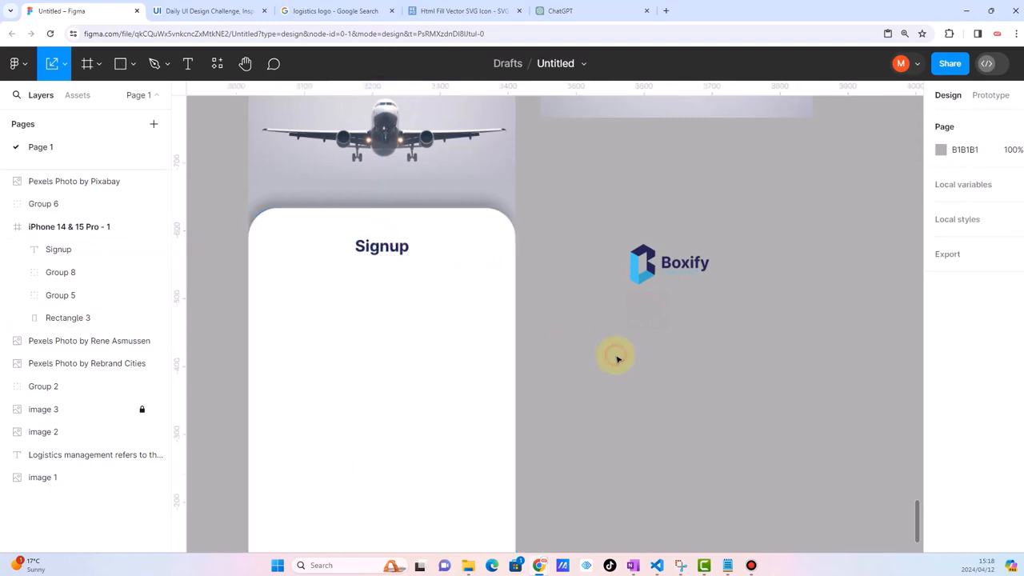
scroll(616, 356, "down", 5)
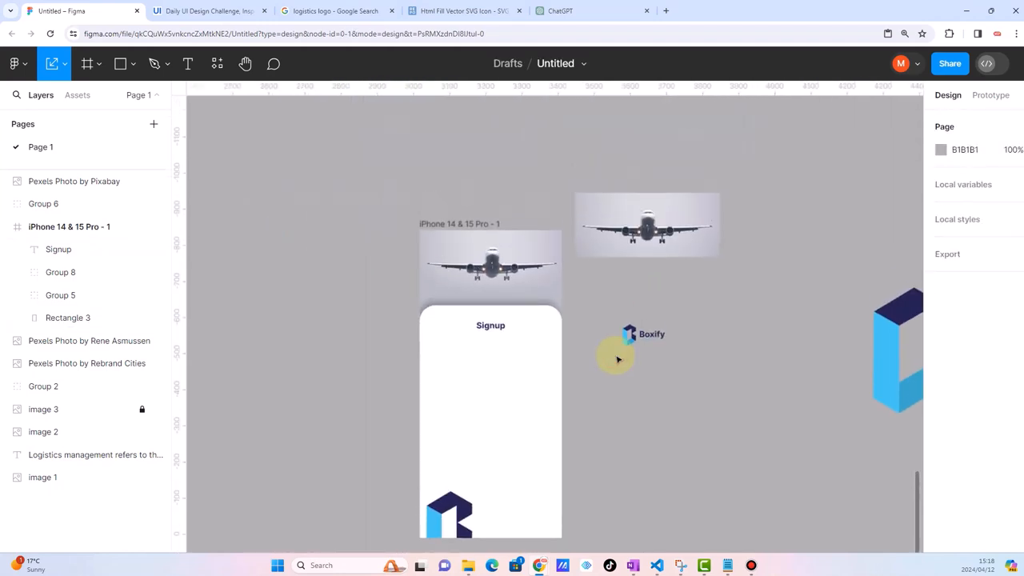
scroll(617, 359, "right", 4)
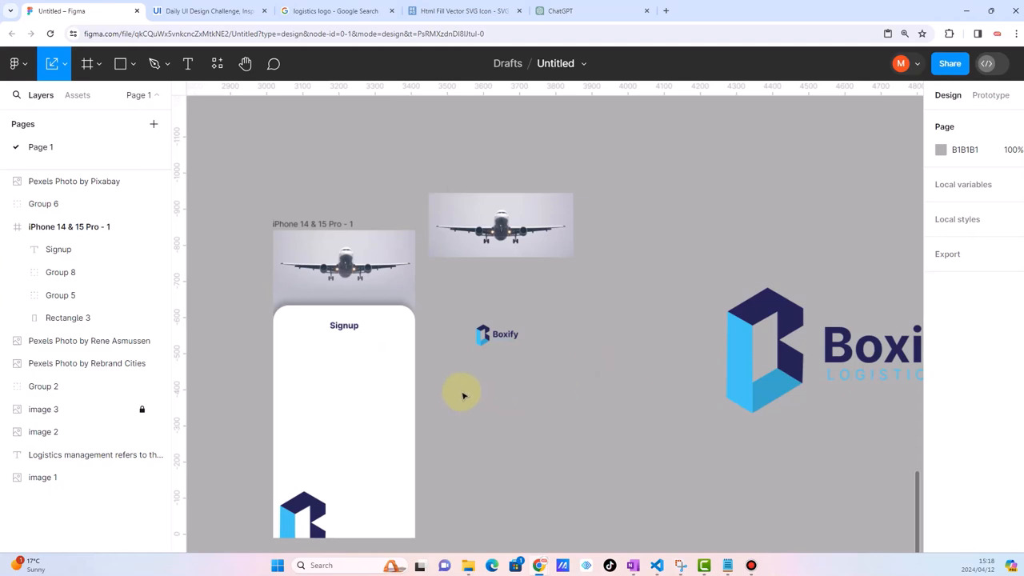
scroll(323, 380, "up", 2)
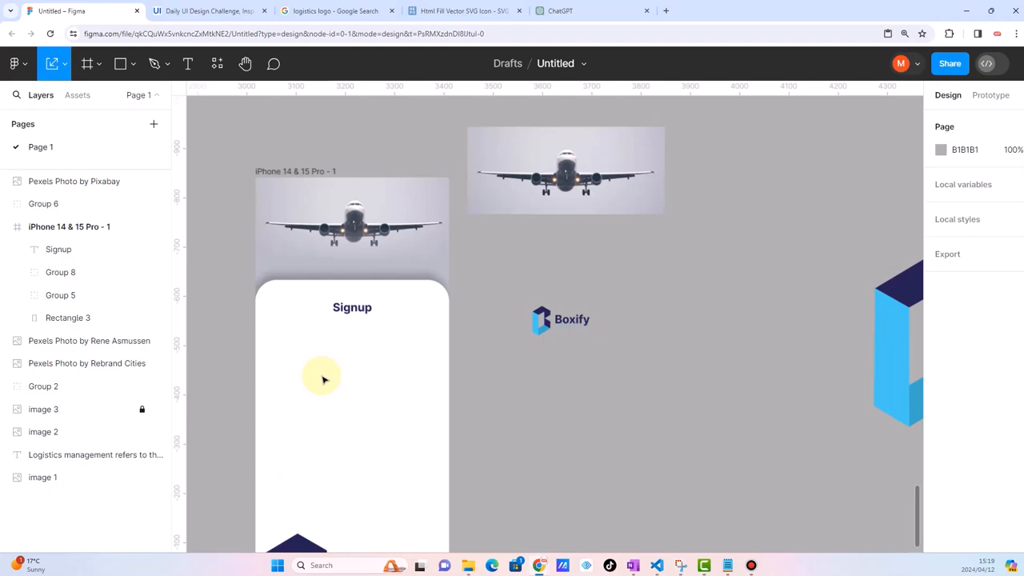
Examine the hand-drawn wireframe sketch for the fields the sign-up screen needs, and return to the phone frame
scroll(323, 380, "down", 6)
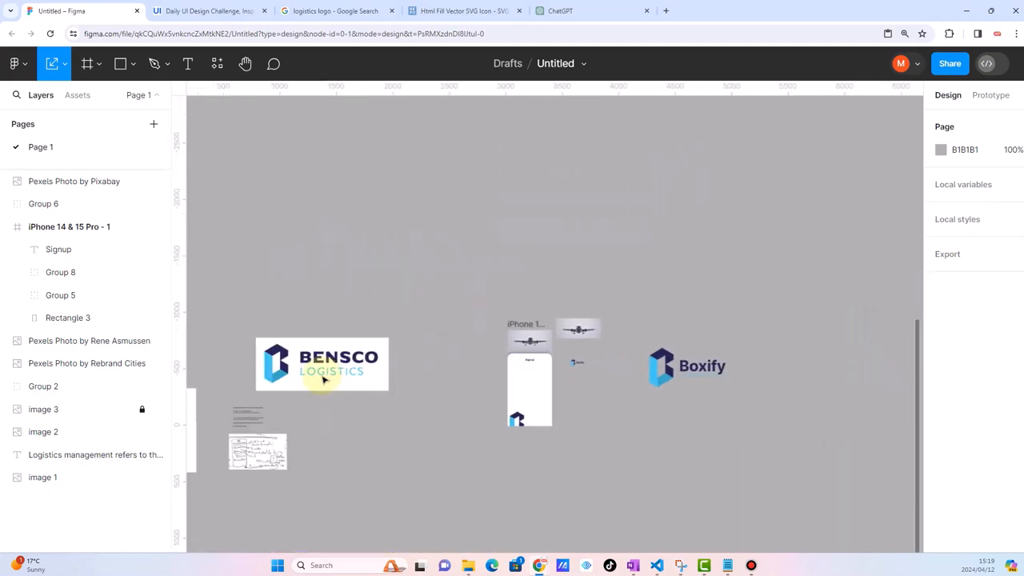
scroll(271, 445, "up", 4)
scroll(338, 479, "up", 6)
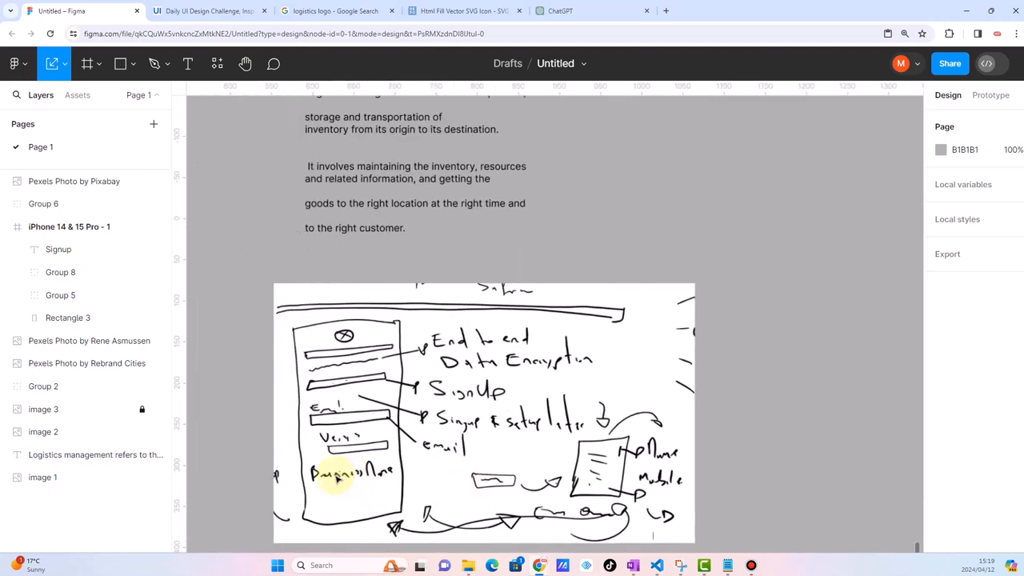
scroll(505, 395, "right", 2)
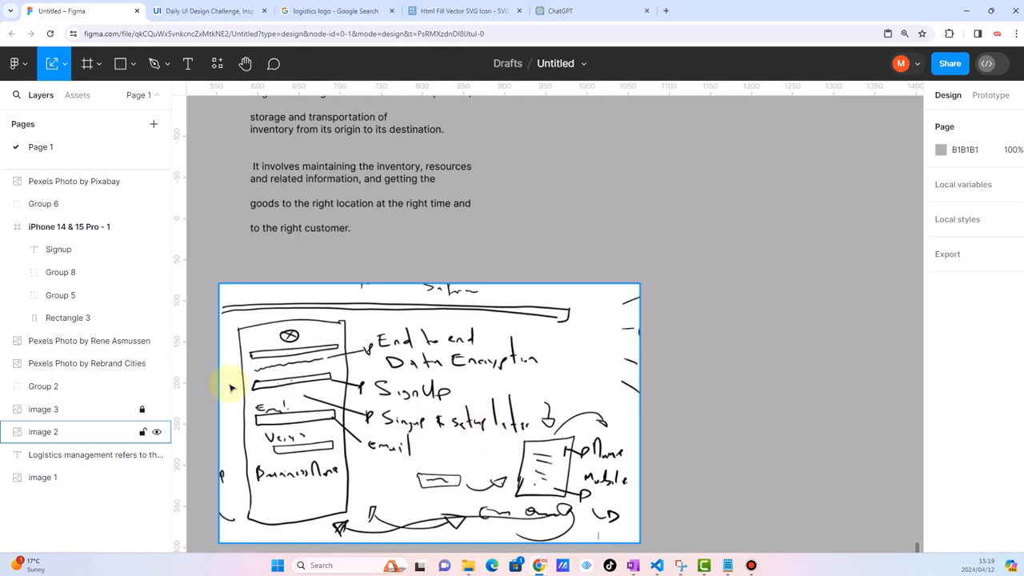
scroll(288, 440, "down", 10)
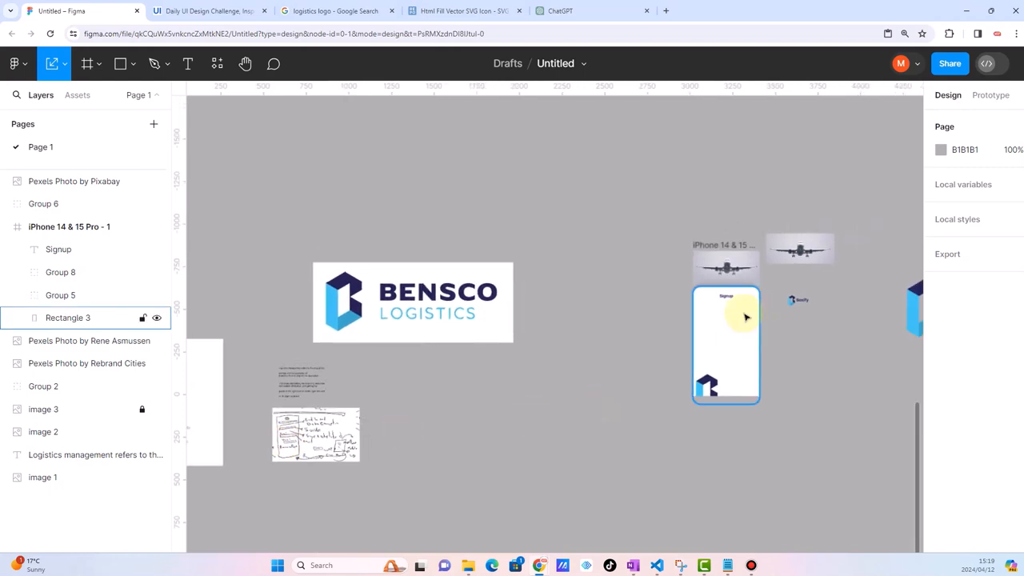
scroll(743, 316, "up", 5)
scroll(774, 311, "up", 2)
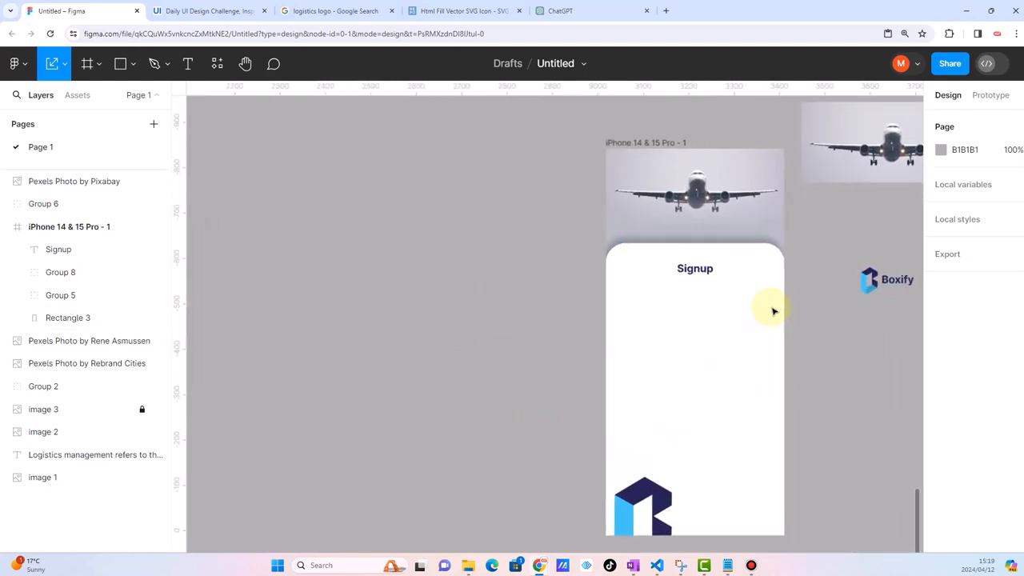
scroll(774, 311, "right", 2)
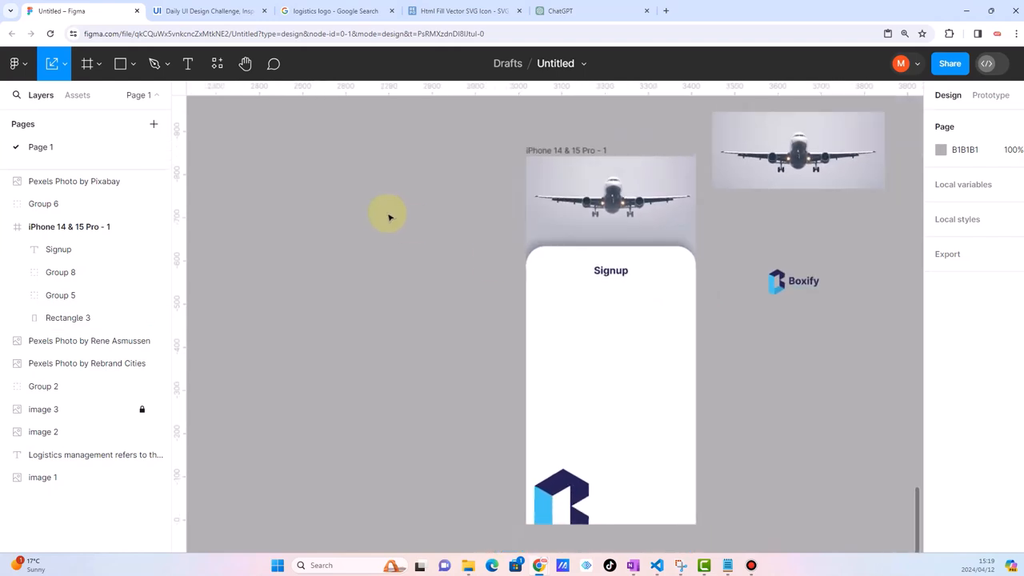
scroll(715, 328, "up", 2)
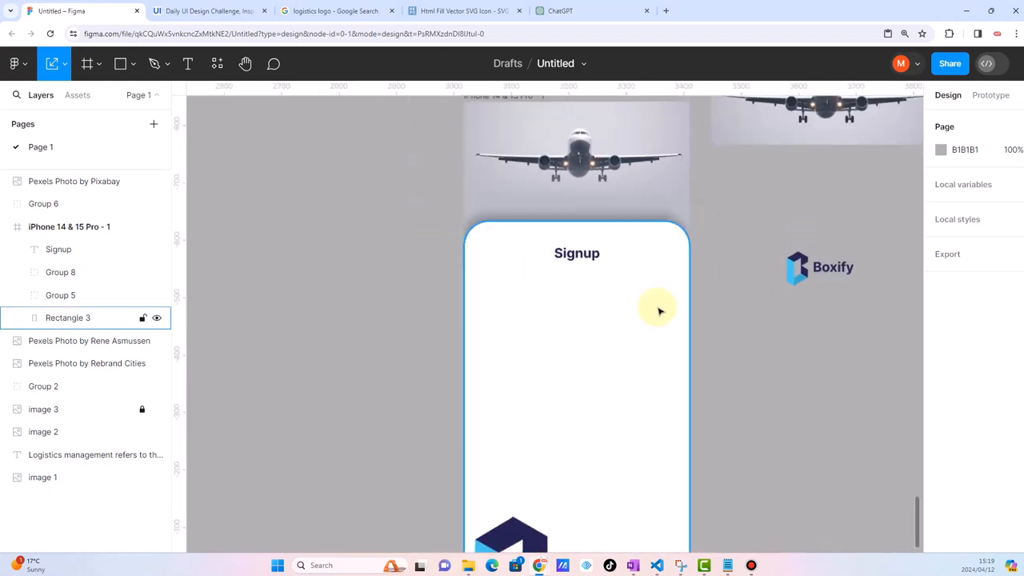
Add an Email text label in regular weight in the middle of the white card
left_click(188, 63)
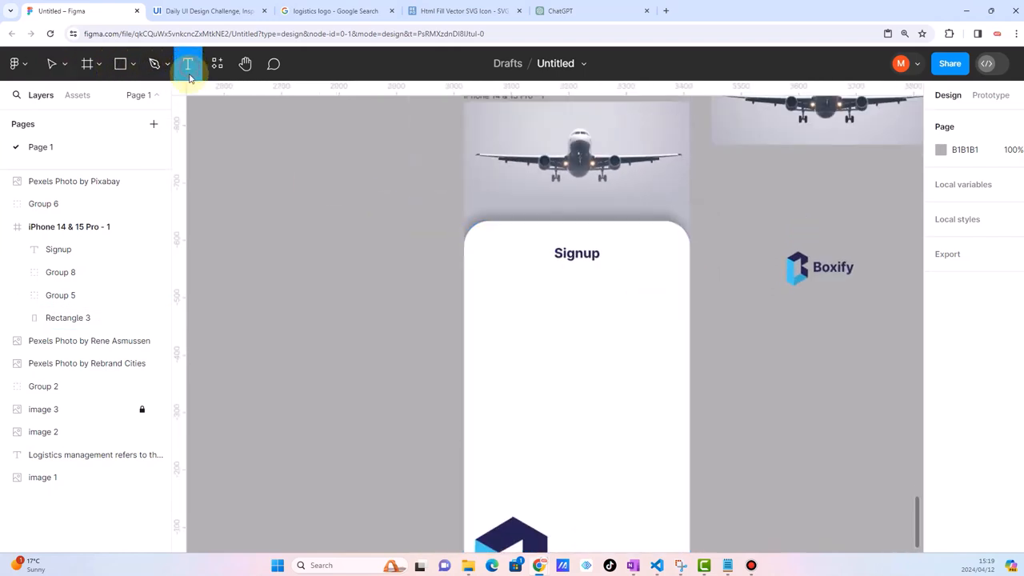
left_click(538, 372)
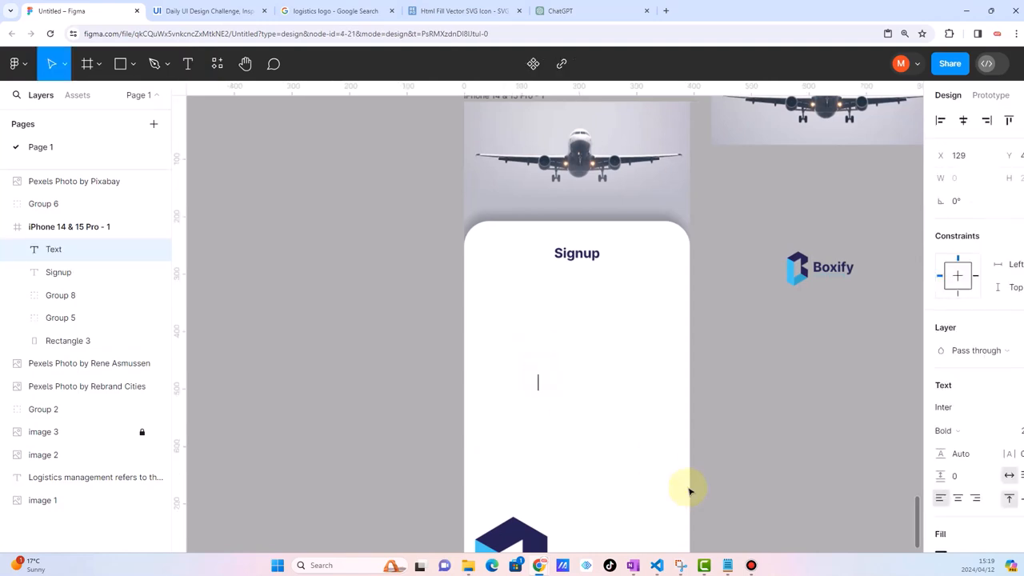
type("Email")
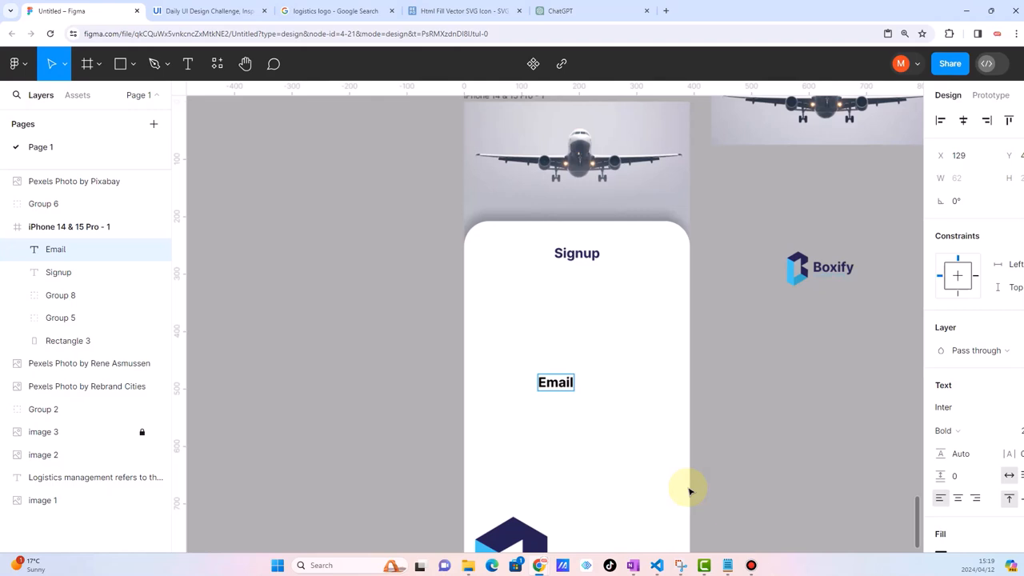
key("Escape")
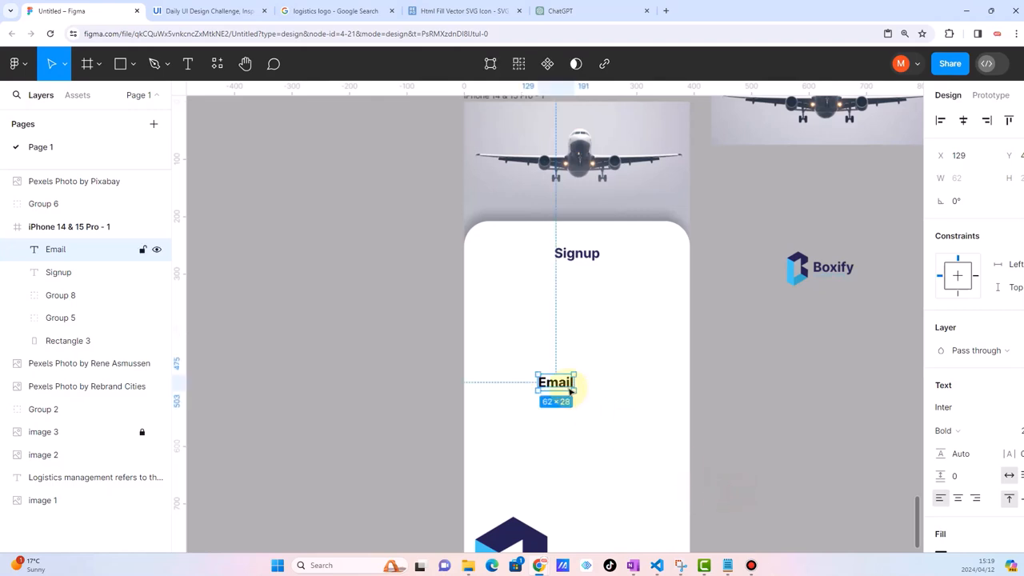
key("ctrl+b")
left_click_drag(569, 390, 560, 386)
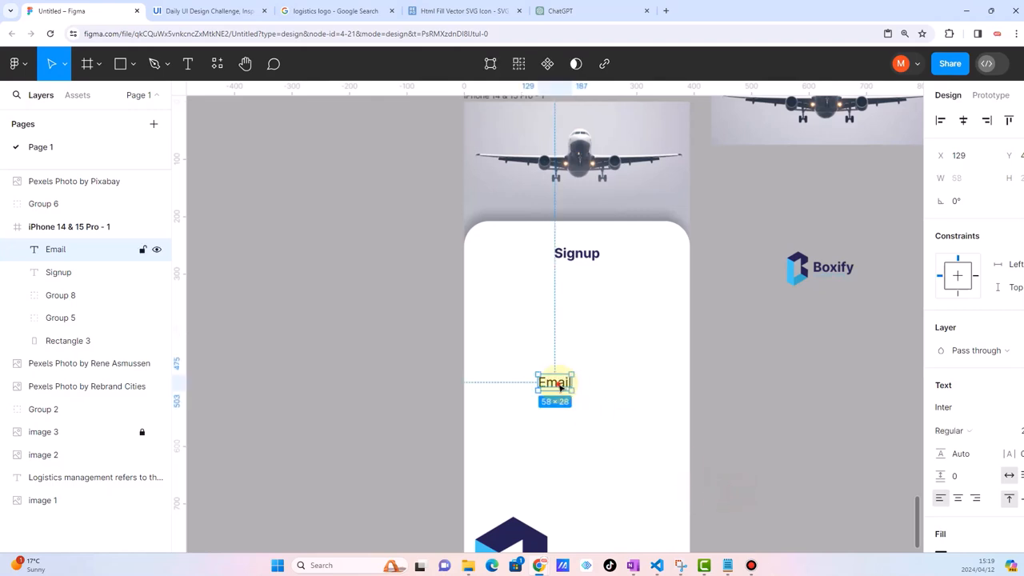
Wrap the Email label in an auto layout frame 221 wide and place it closer below the Signup heading
right_click(560, 387)
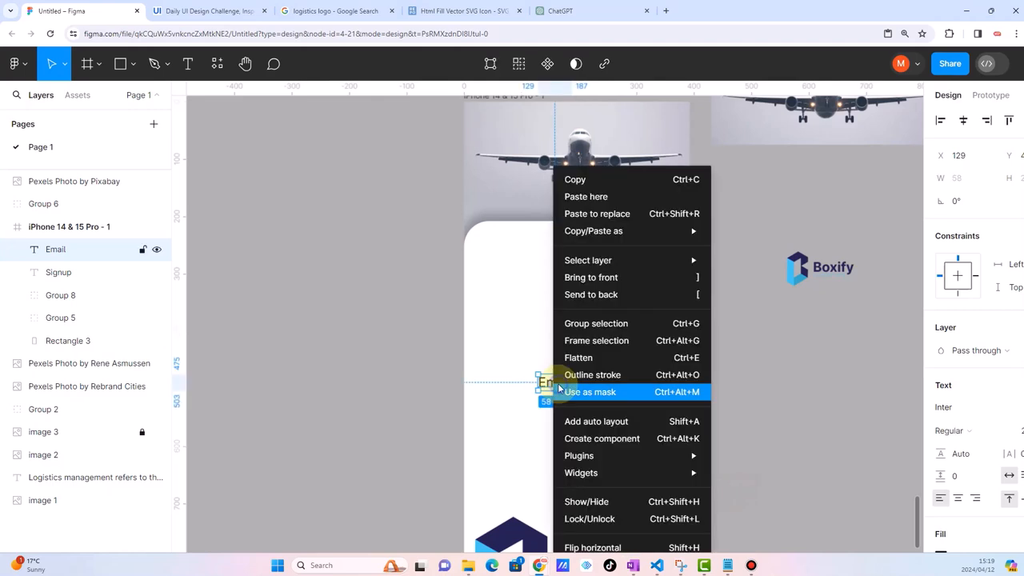
left_click(602, 421)
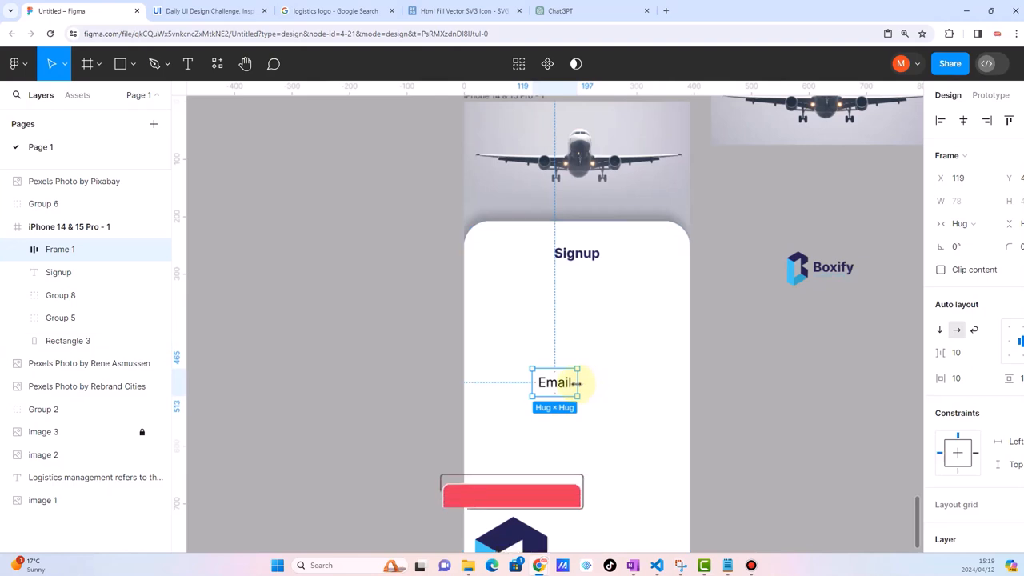
left_click_drag(577, 383, 663, 376)
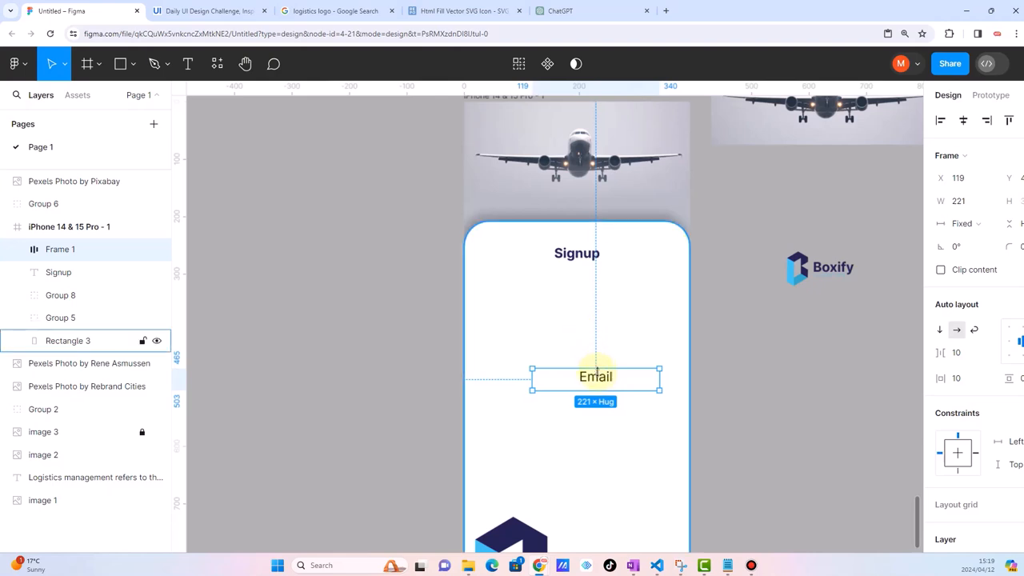
left_click_drag(578, 373, 583, 339)
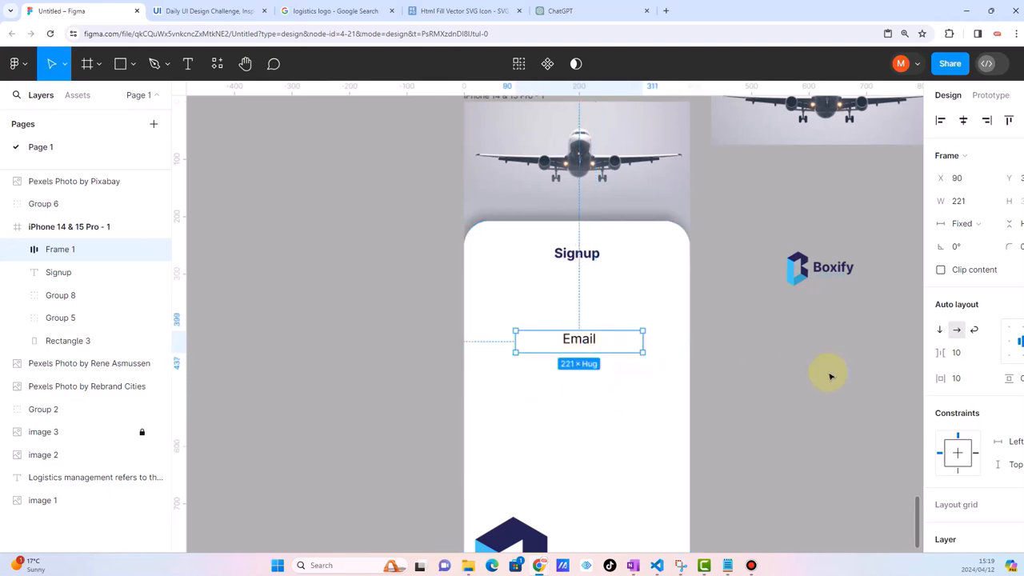
Give the Email frame a fill sampled from the airplane photo's background and lighten it to F5F5F5
scroll(971, 411, "down", 3)
scroll(974, 324, "up", 3)
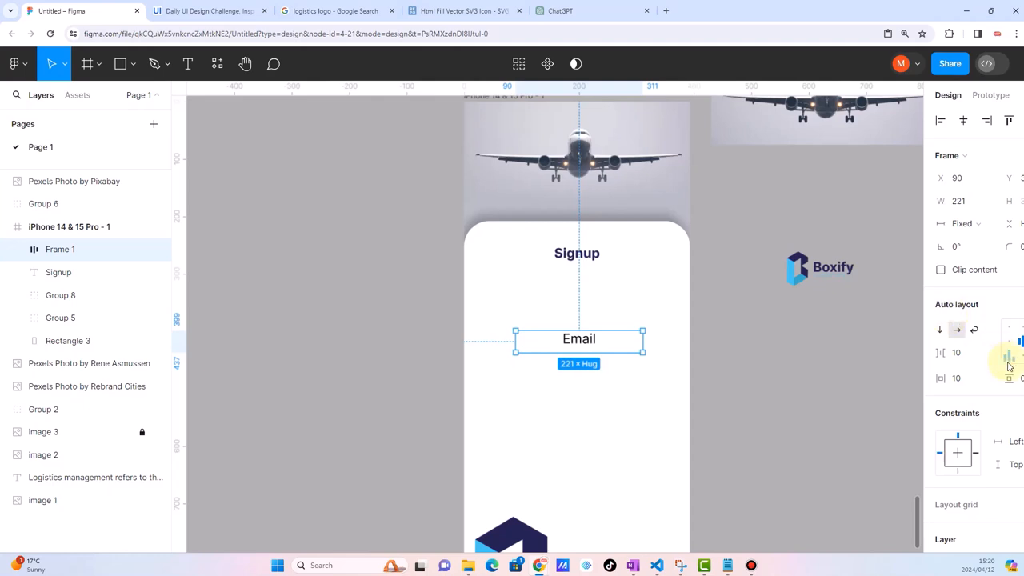
scroll(1008, 364, "down", 1)
scroll(1008, 366, "down", 2)
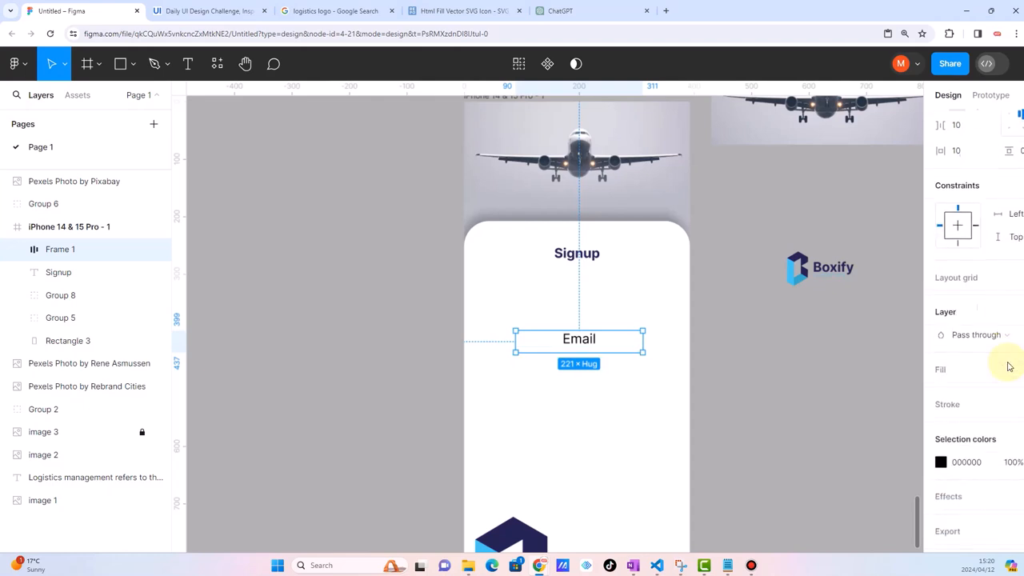
left_click(985, 373)
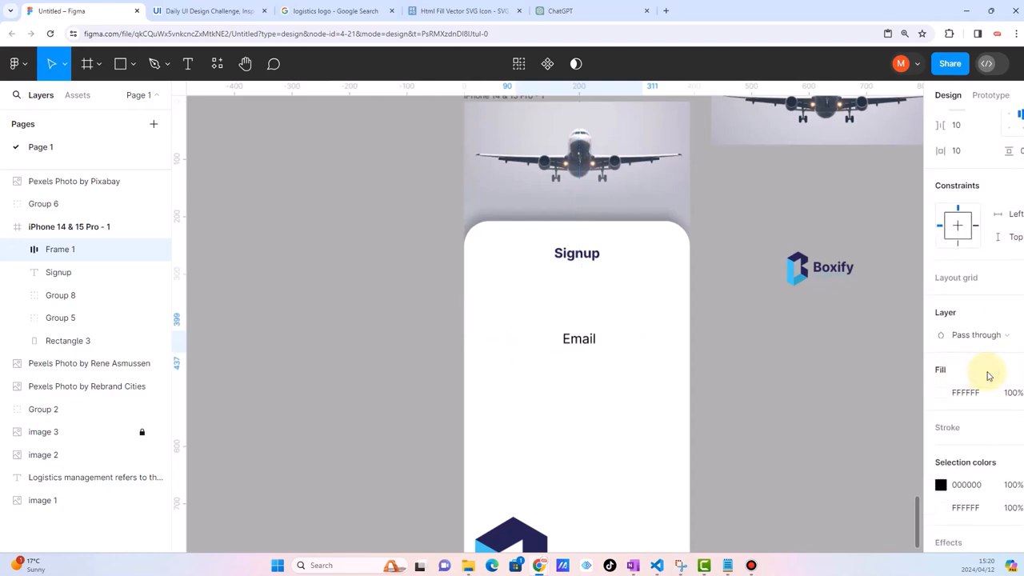
left_click(943, 392)
left_click(772, 384)
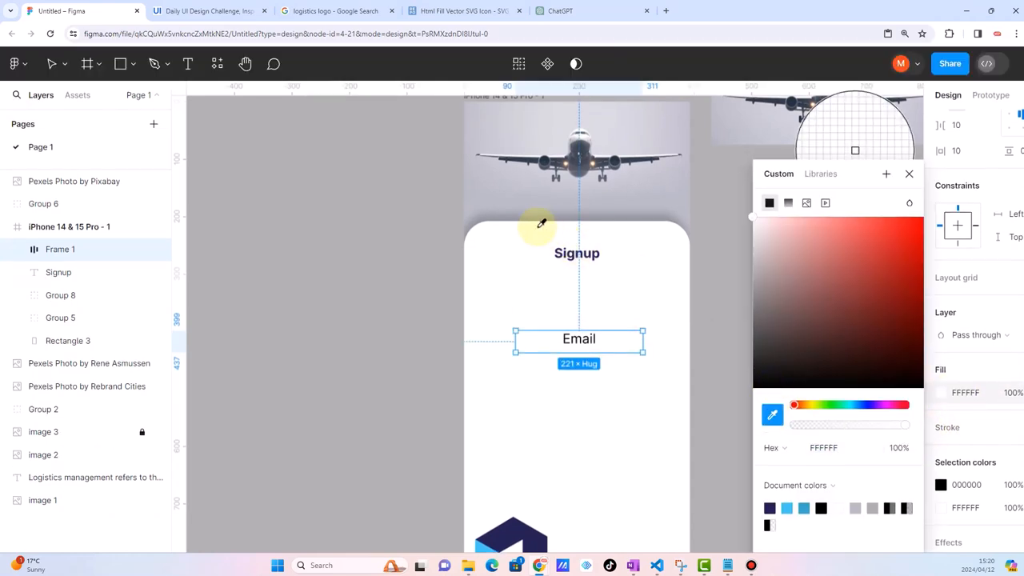
left_click(519, 173)
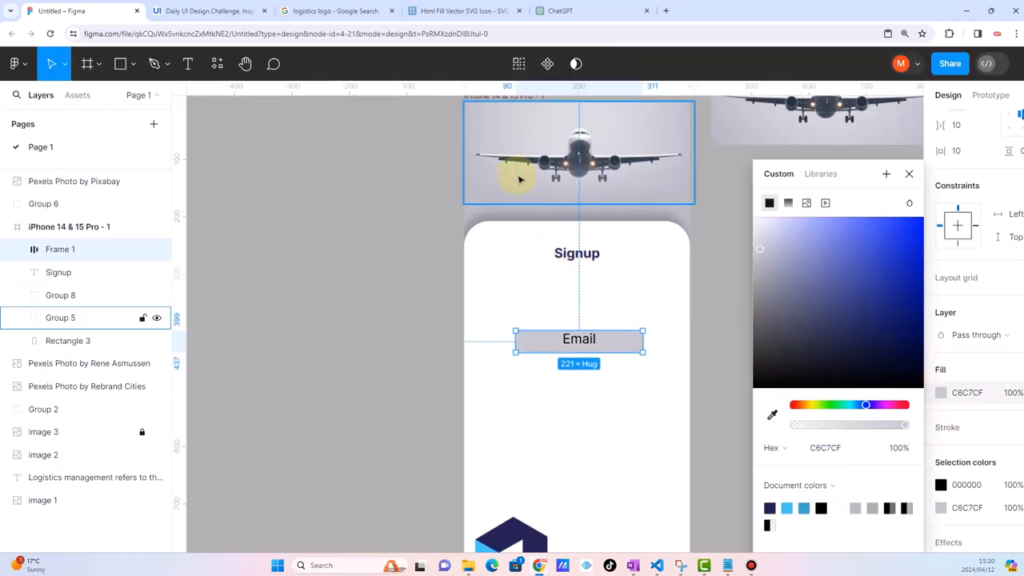
left_click_drag(745, 234, 744, 227)
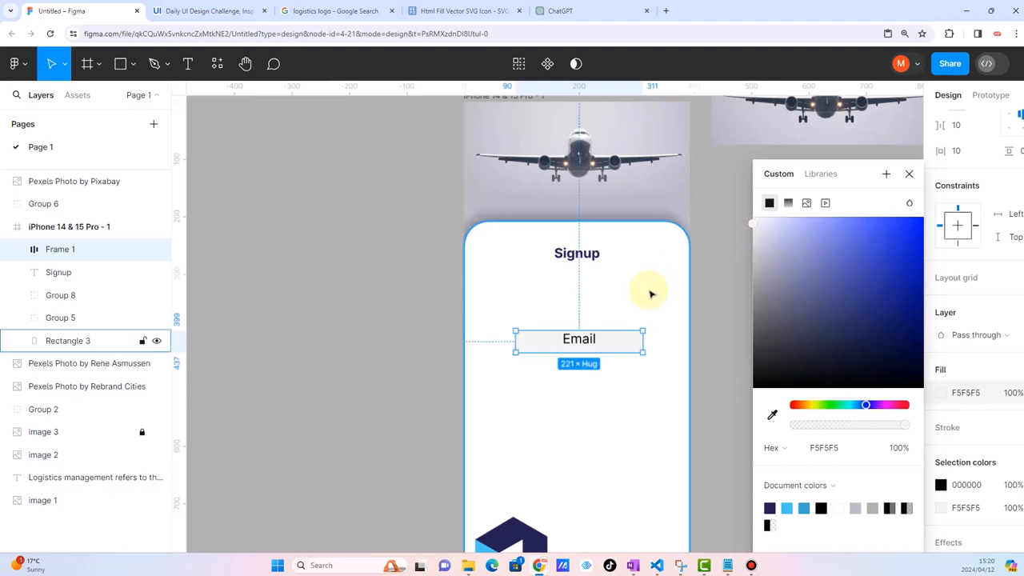
Enlarge the Email frame to 281 × 53 by extending its height and both sides
scroll(650, 294, "up", 2)
left_click_drag(585, 336, 585, 326)
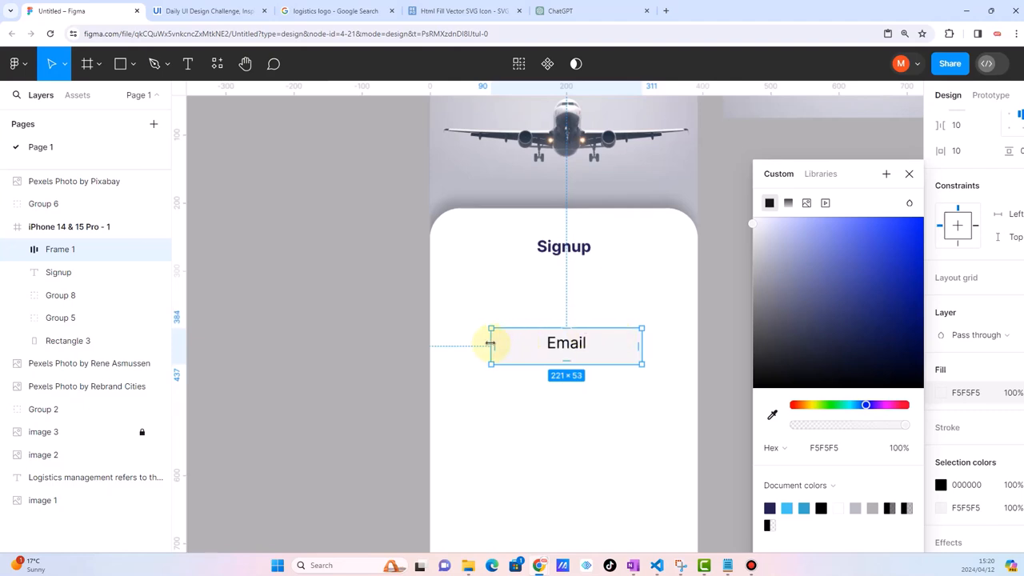
left_click_drag(484, 342, 469, 343)
left_click_drag(534, 344, 546, 347)
left_click_drag(655, 350, 609, 342)
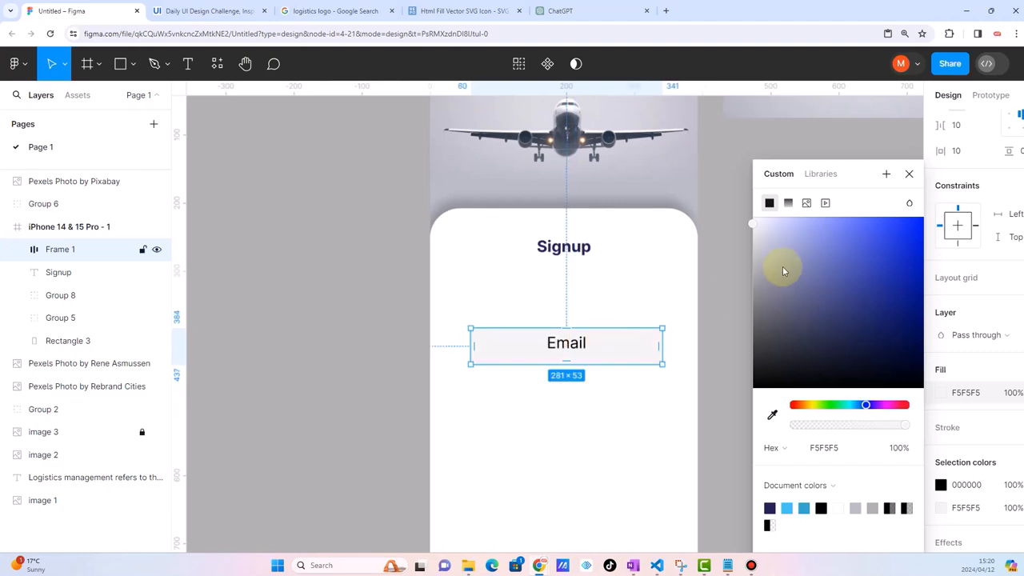
left_click(784, 135)
left_click(640, 340)
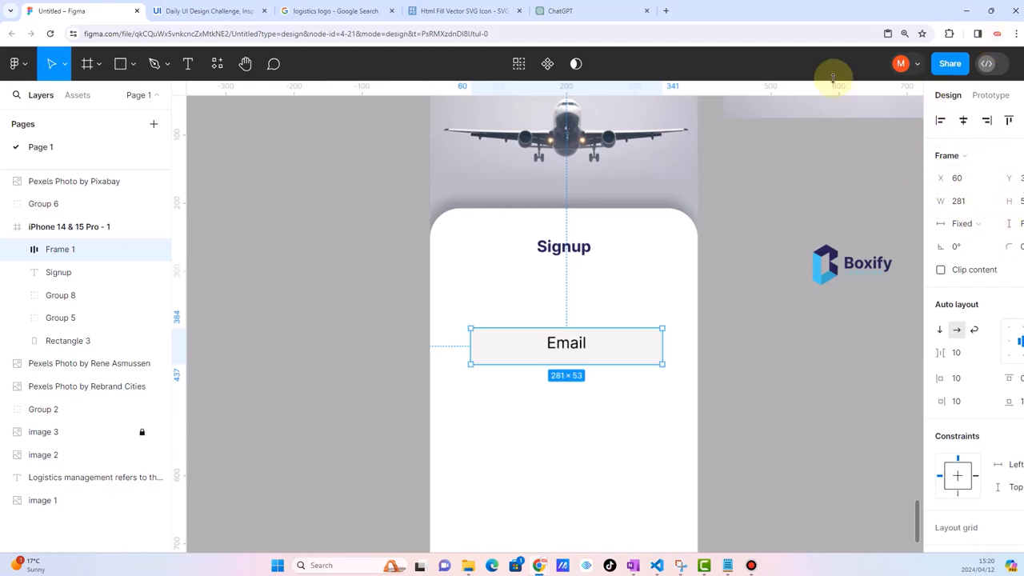
left_click_drag(850, 11, 832, 10)
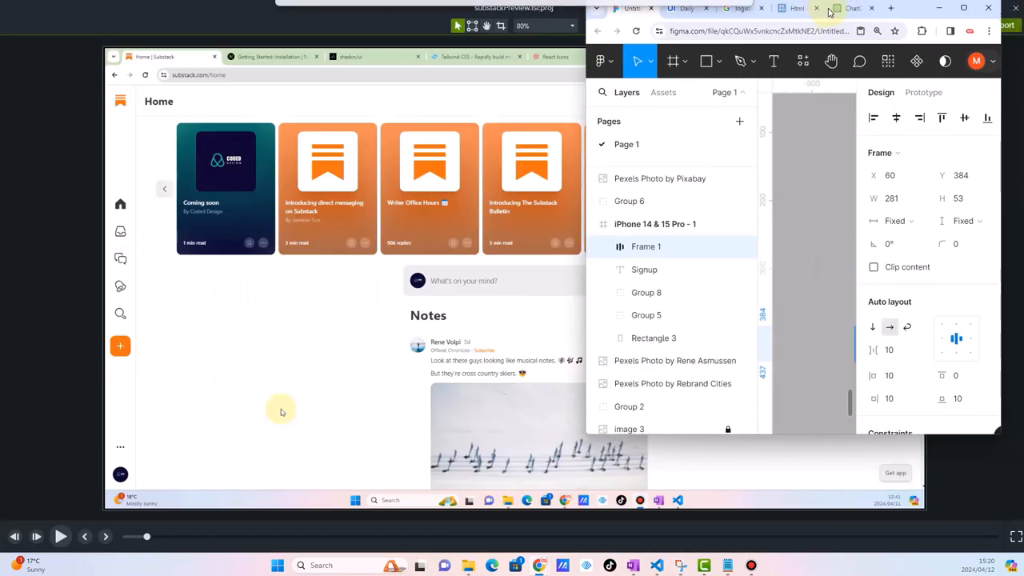
left_click(964, 15)
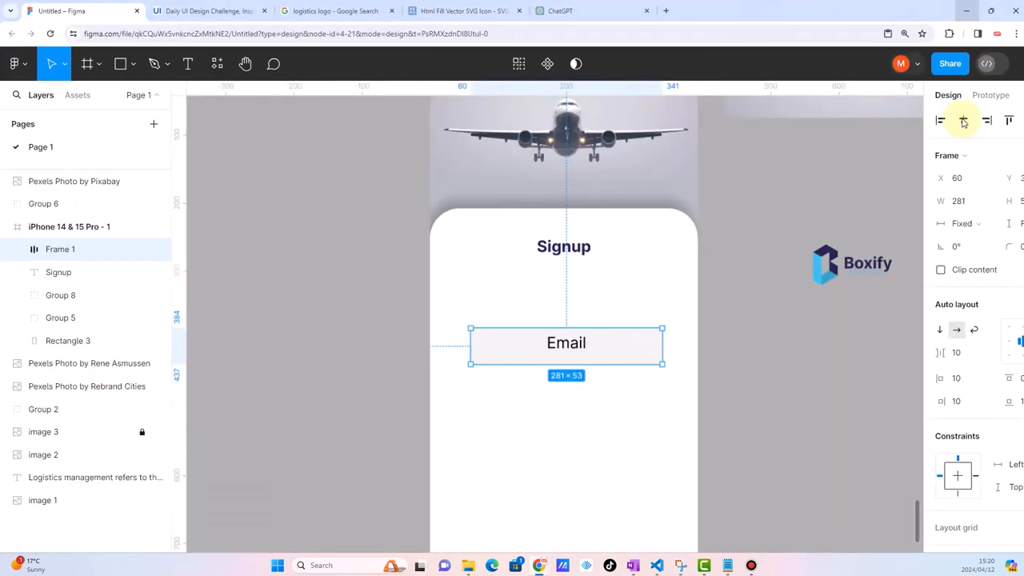
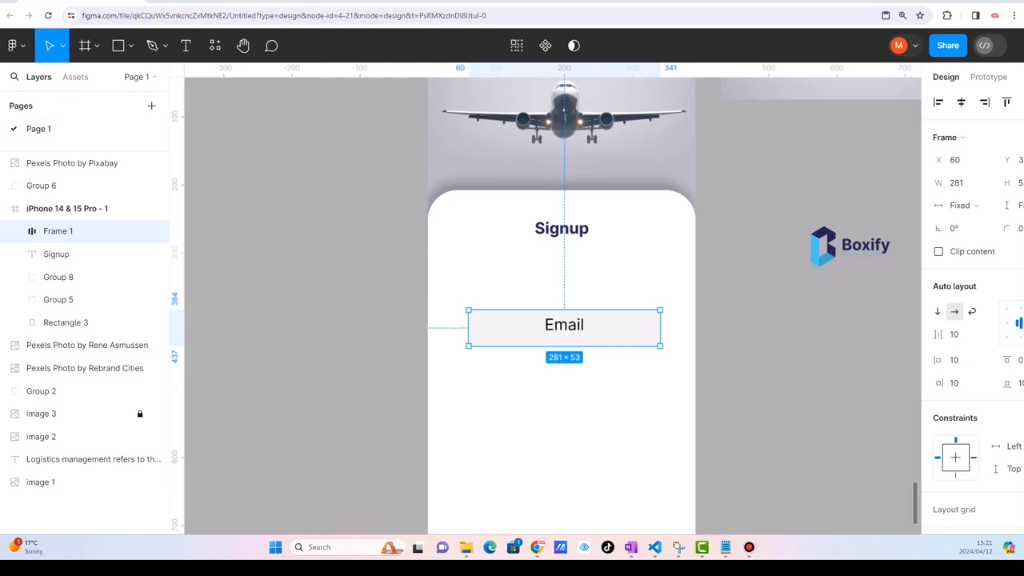
left_click(5, 1)
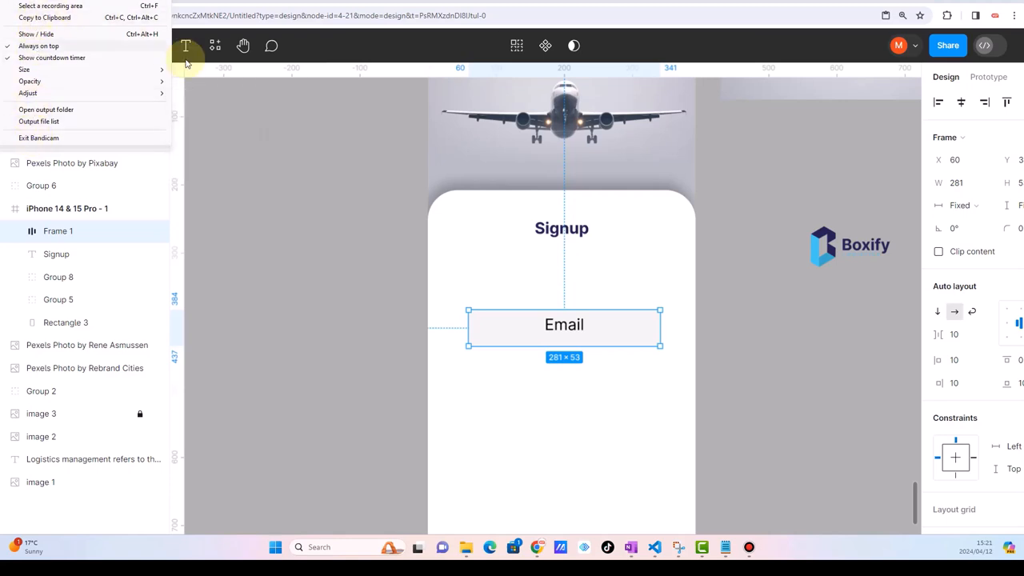
left_click(281, 119)
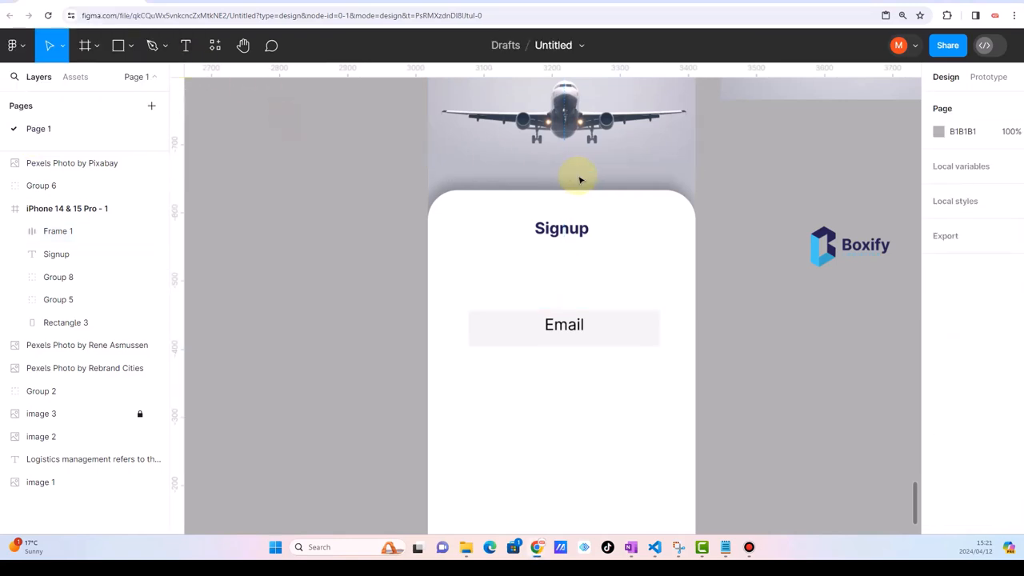
left_click(752, 162)
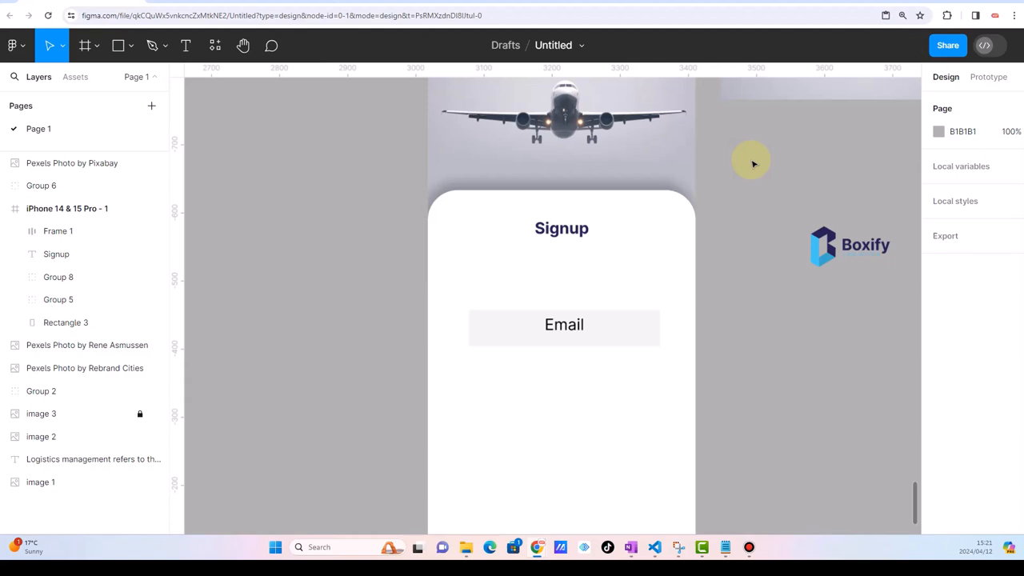
left_click(583, 325)
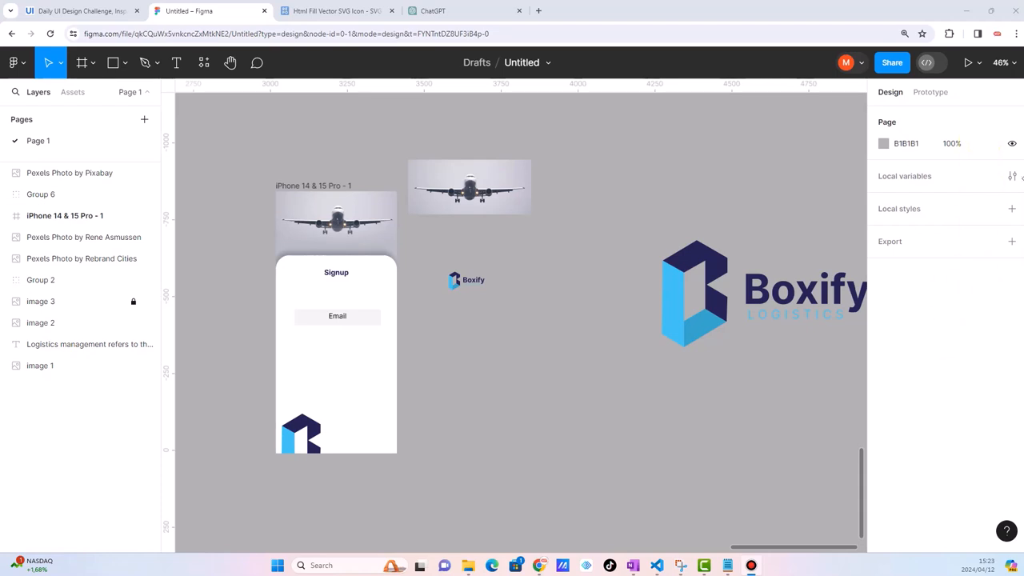
Round the Email field's corners with a radius of 10
left_click(340, 317)
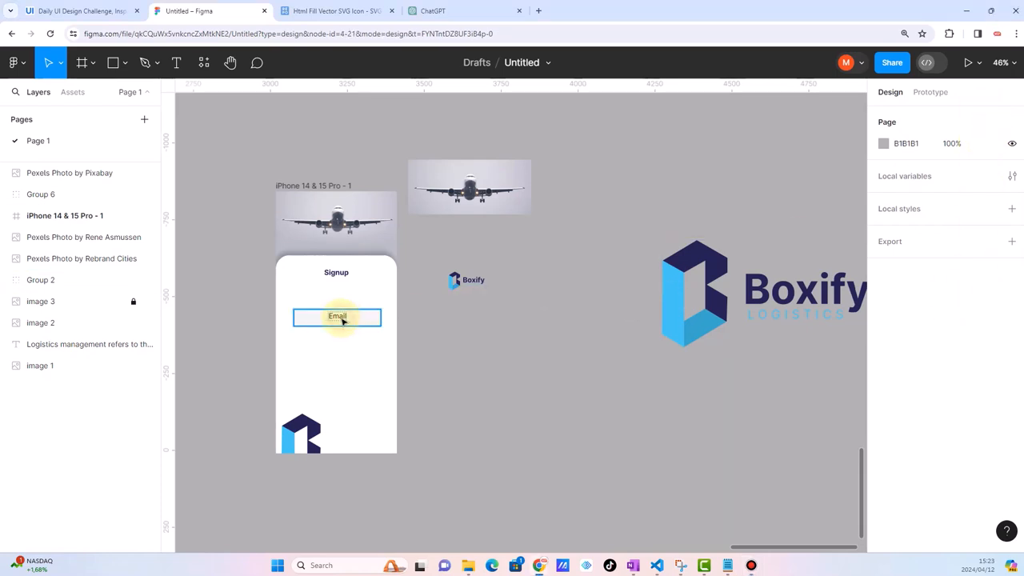
left_click(341, 319)
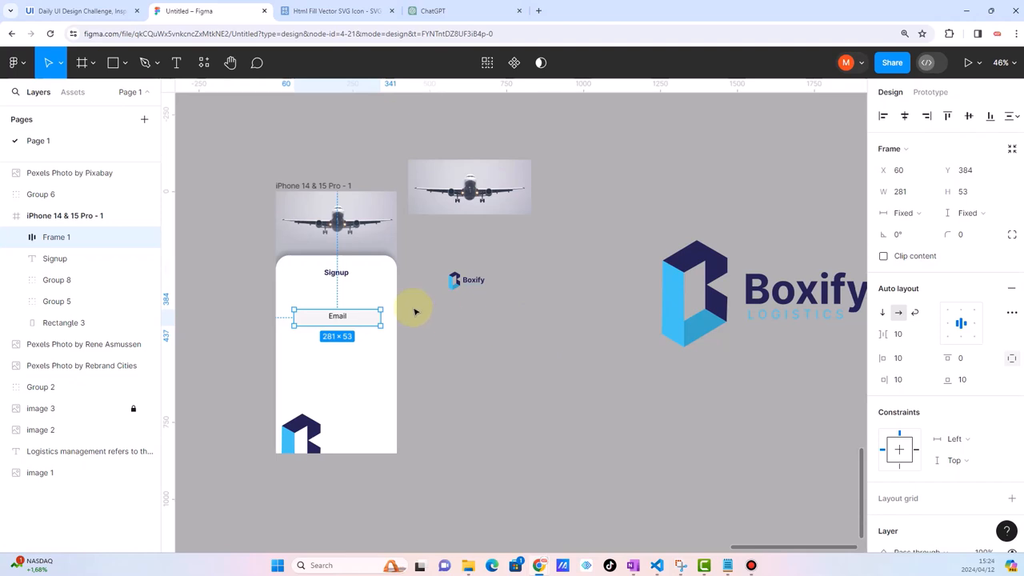
scroll(256, 320, "up", 3)
scroll(432, 276, "up", 2)
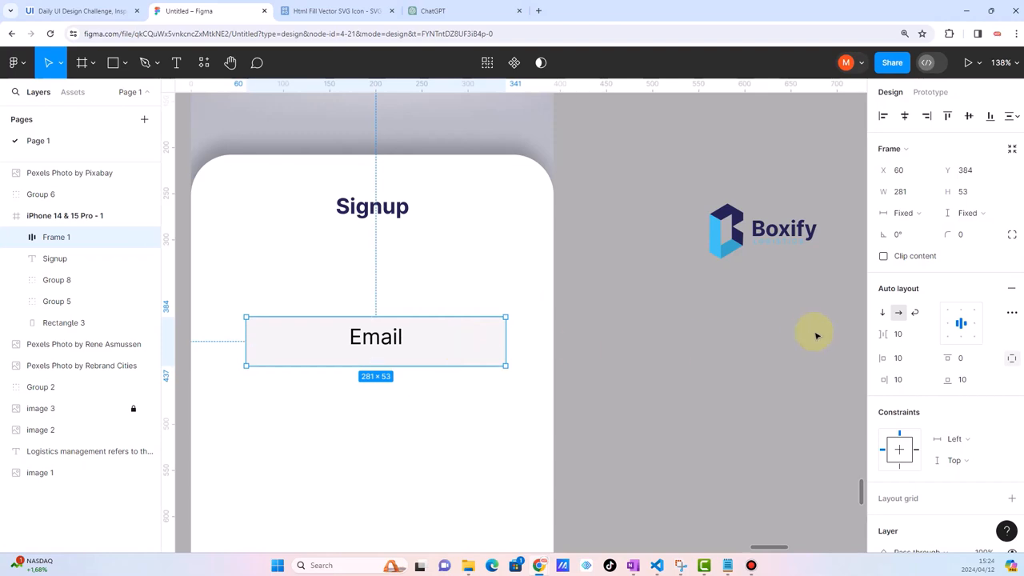
mouse_move(954, 233)
left_mouse_down()
mouse_move(995, 234)
mouse_move(958, 234)
left_mouse_up()
left_click(960, 237)
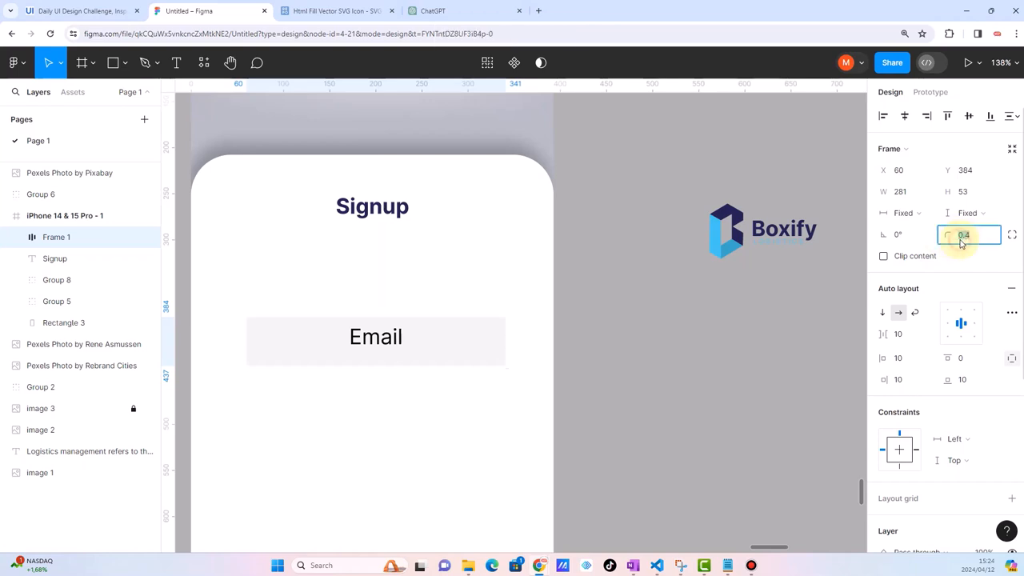
type("10")
key("Return")
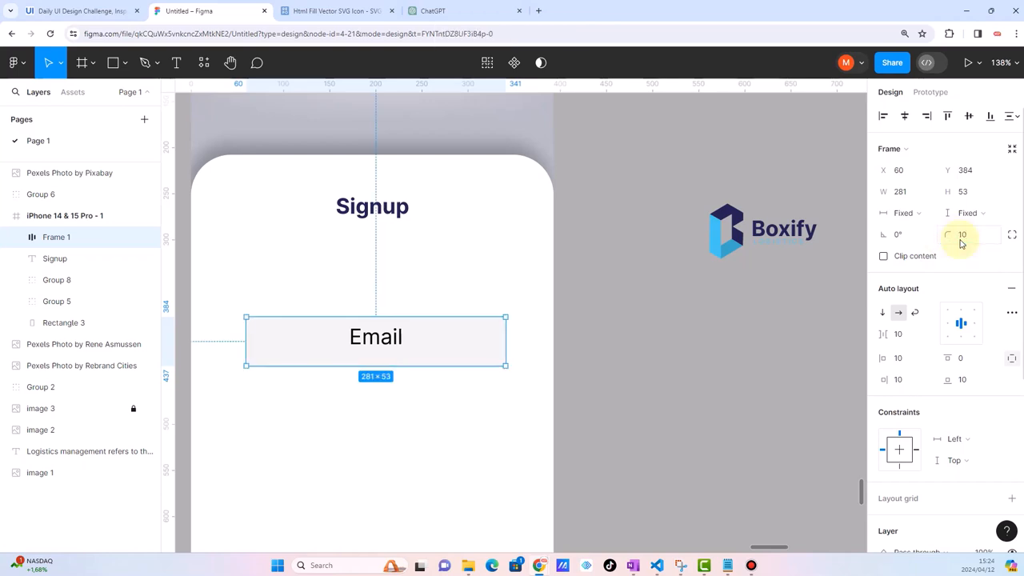
left_click(656, 299)
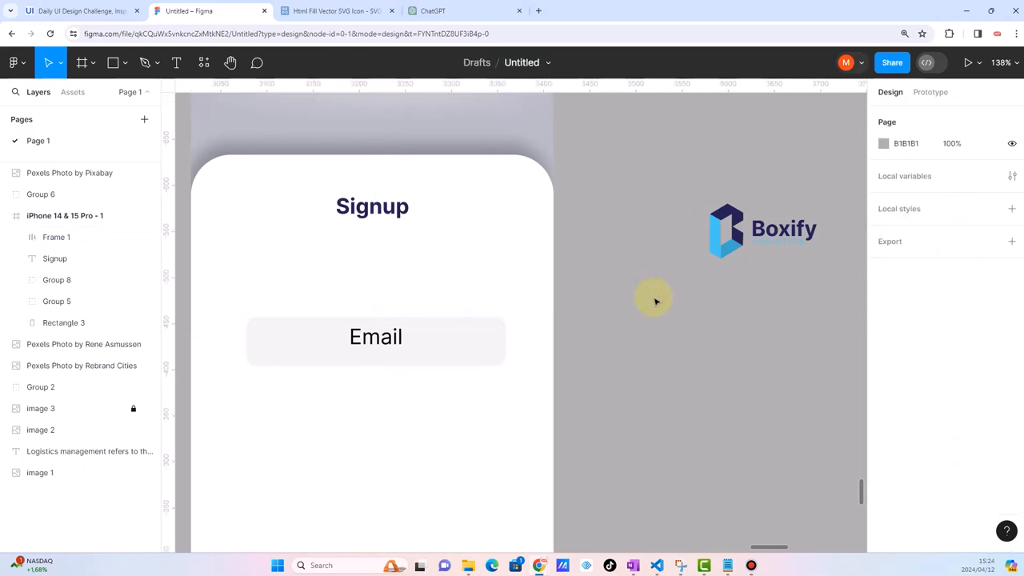
Recolour the Email field's fill to the pale blue-grey D4DBE3 and lower the fill opacity to 28%
left_click(500, 353)
scroll(494, 349, "down", 5)
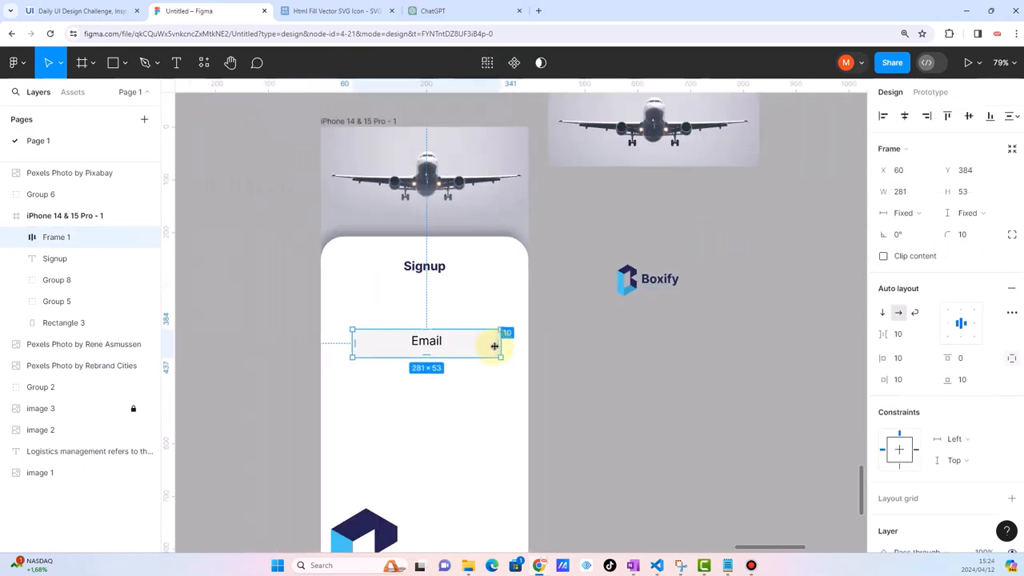
left_click(590, 366)
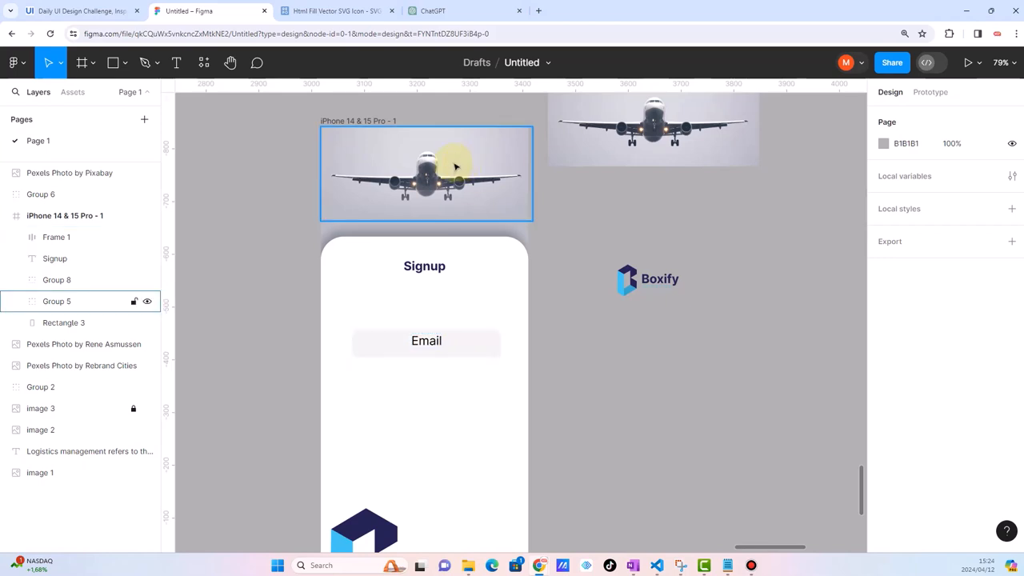
left_click(463, 340)
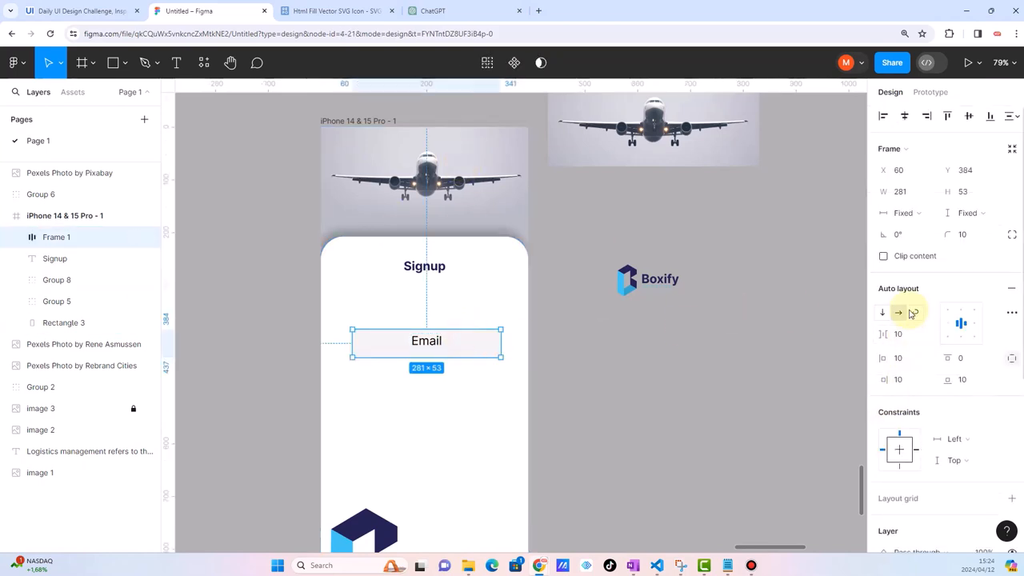
scroll(903, 337, "down", 3)
left_click(884, 403)
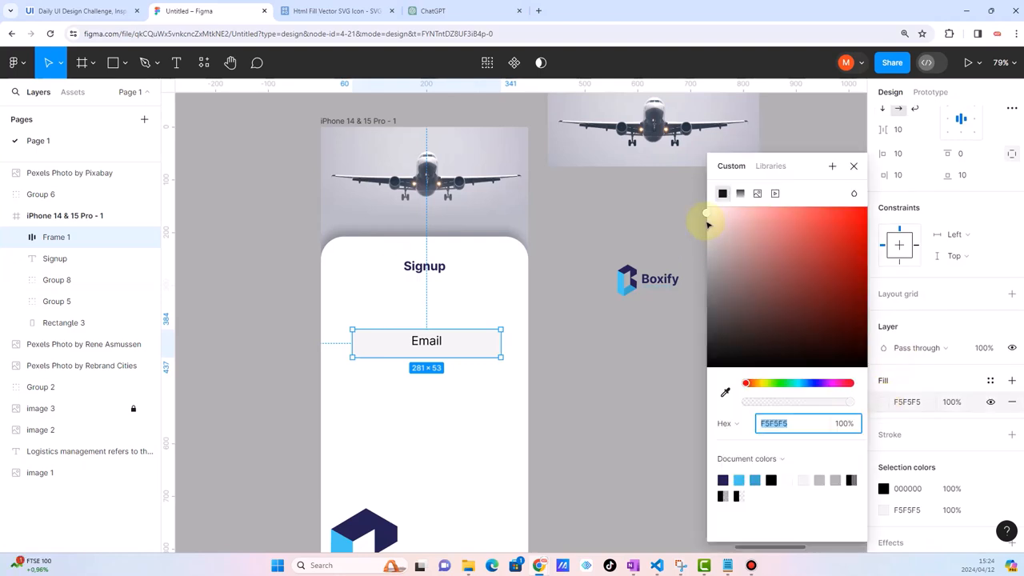
left_click_drag(705, 214, 680, 213)
left_click(806, 383)
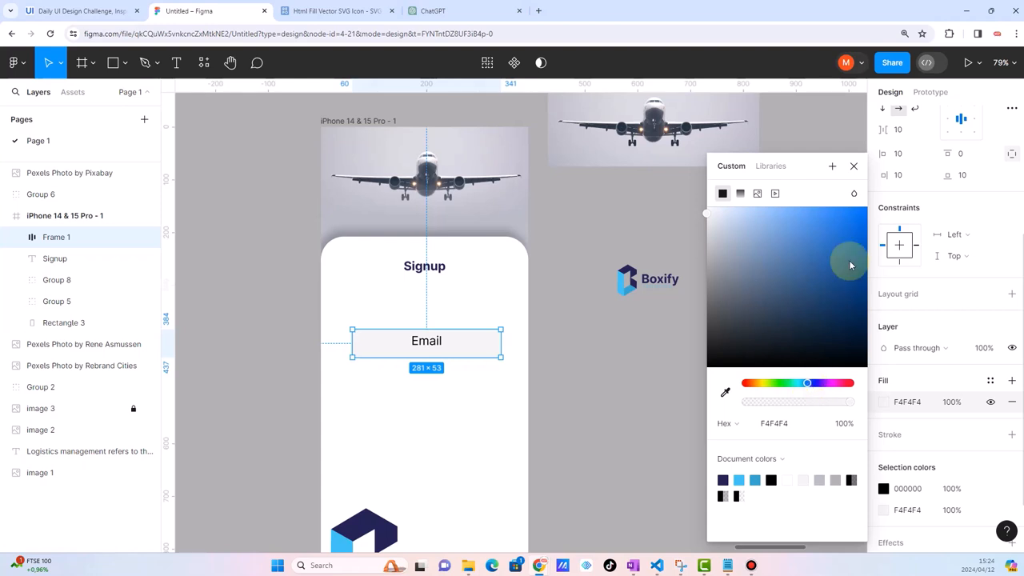
left_click(856, 233)
left_click(848, 281)
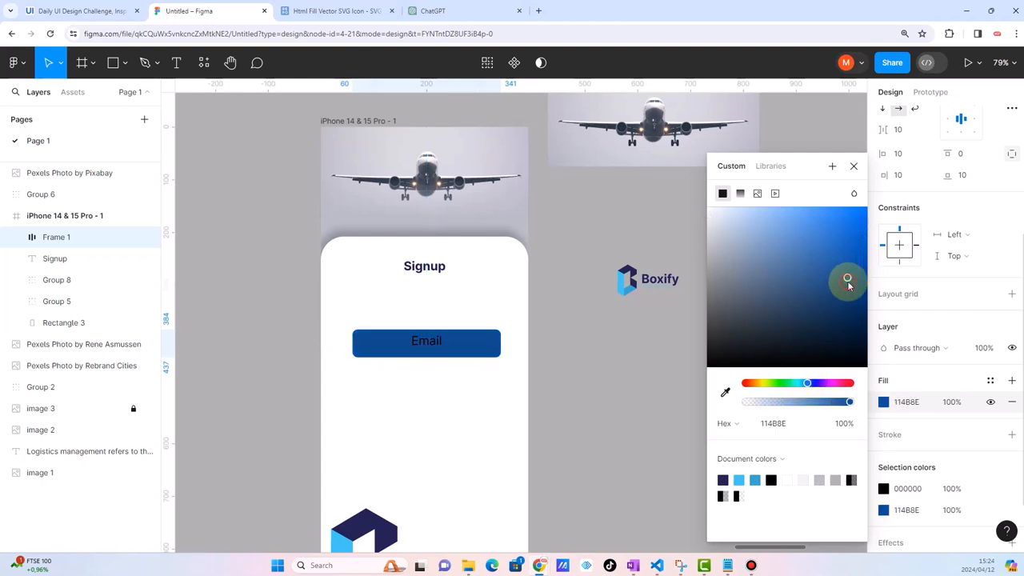
left_click(717, 233)
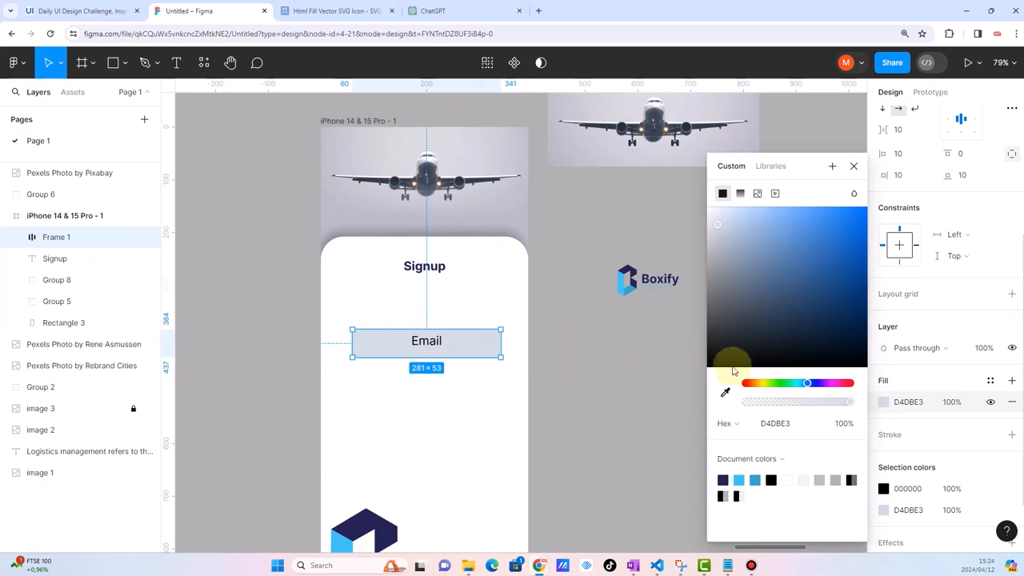
left_click_drag(848, 407, 775, 403)
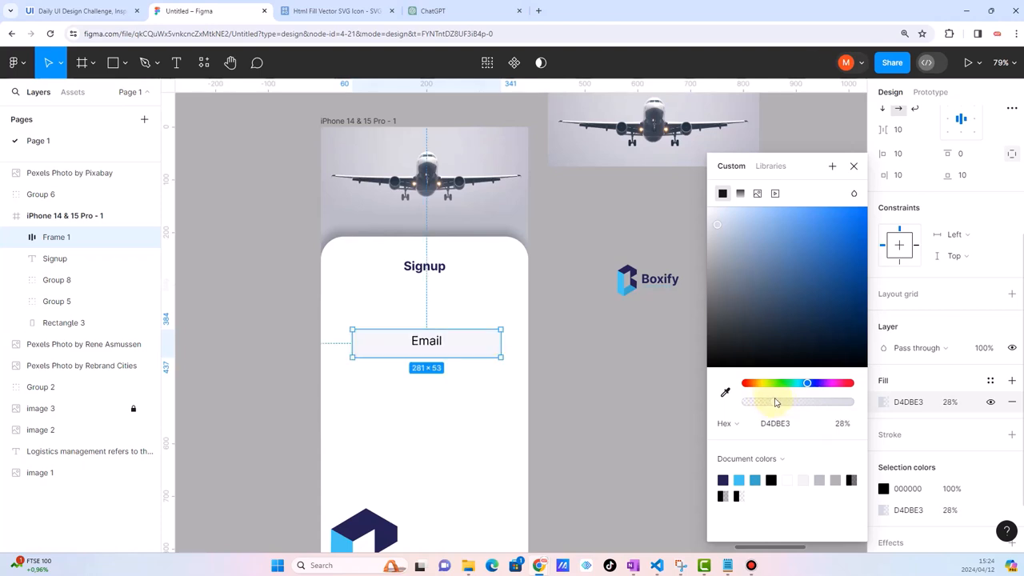
left_click(565, 357)
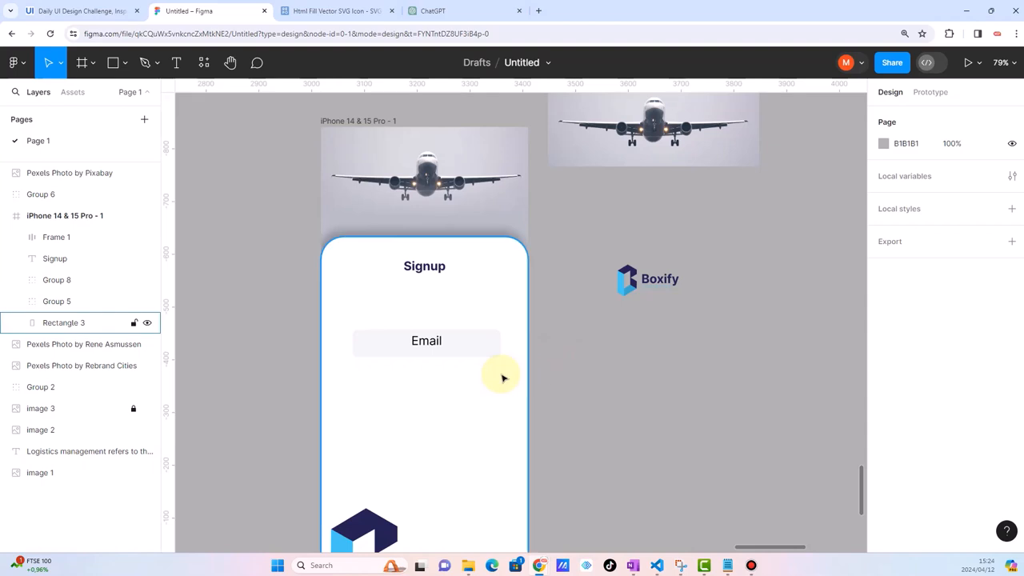
Move the Email field closer below the Signup heading, to about X 49, Y 350, keeping its content centred
left_click_drag(453, 341, 447, 323)
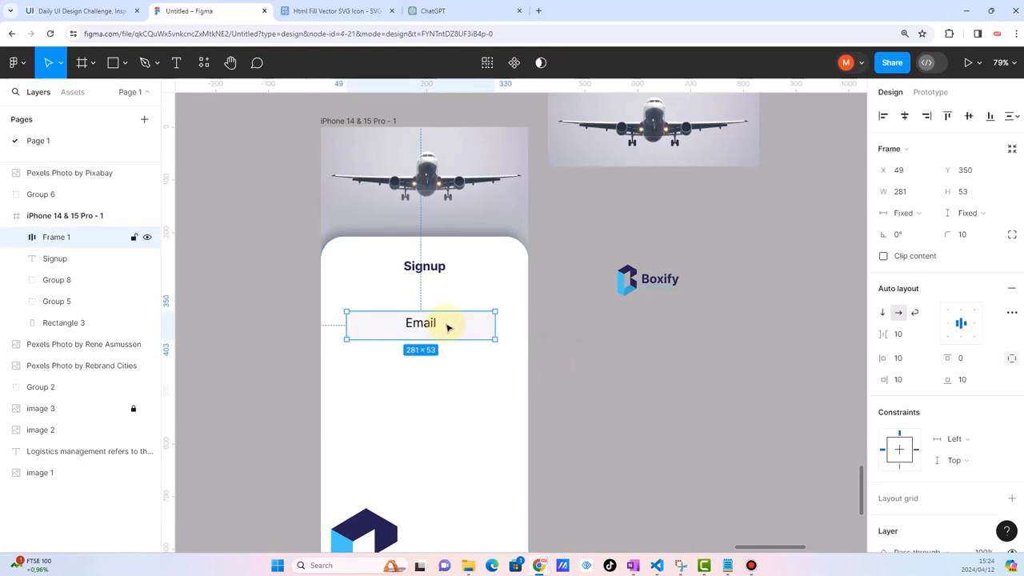
left_click(962, 323)
double_click(424, 323)
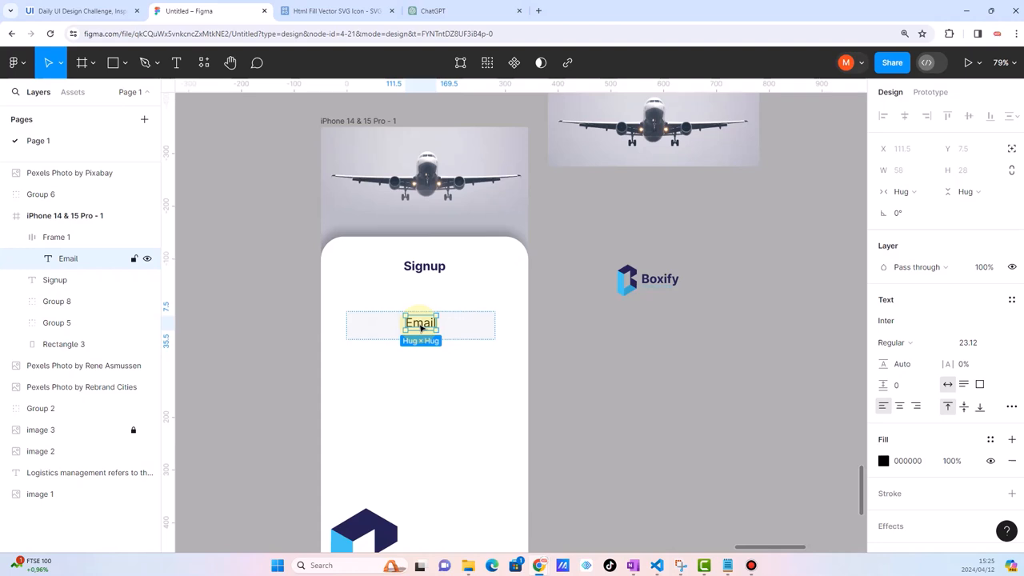
left_click(565, 377)
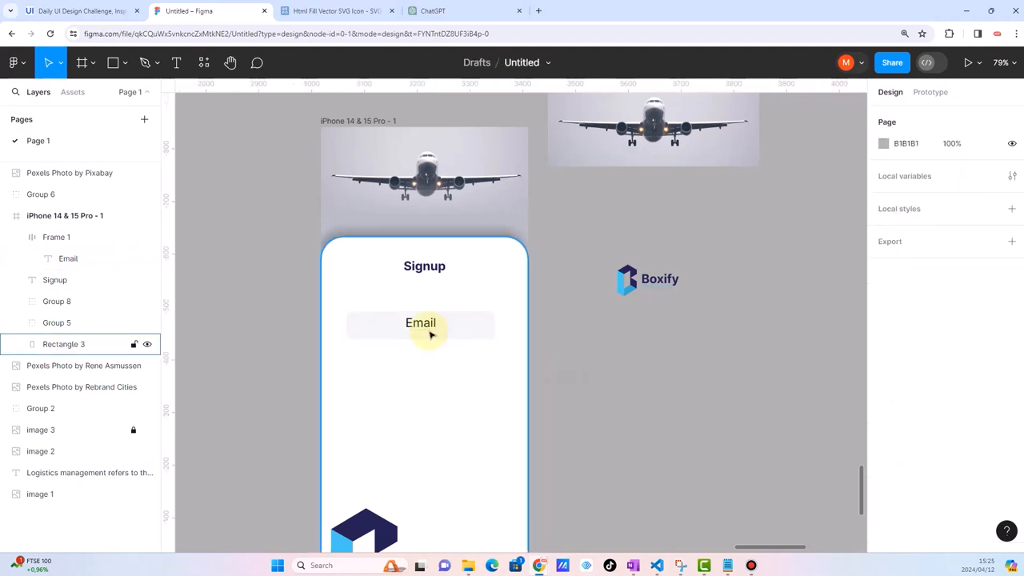
Shorten the Email frame from its upper edge to a height of 32, then compare left and right label alignment and restore centre alignment
scroll(424, 331, "up", 5)
left_click(417, 312)
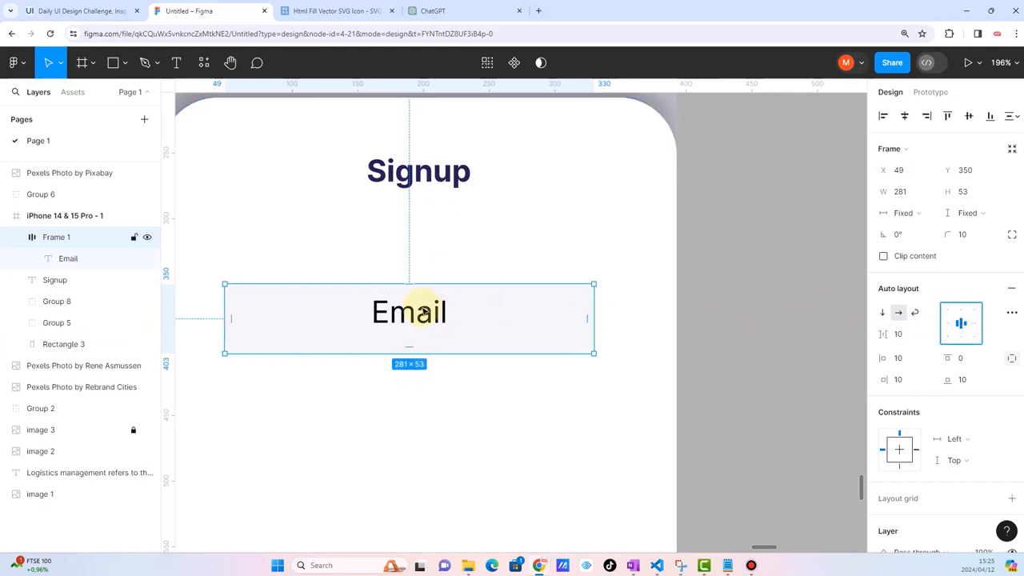
left_click_drag(420, 281, 423, 310)
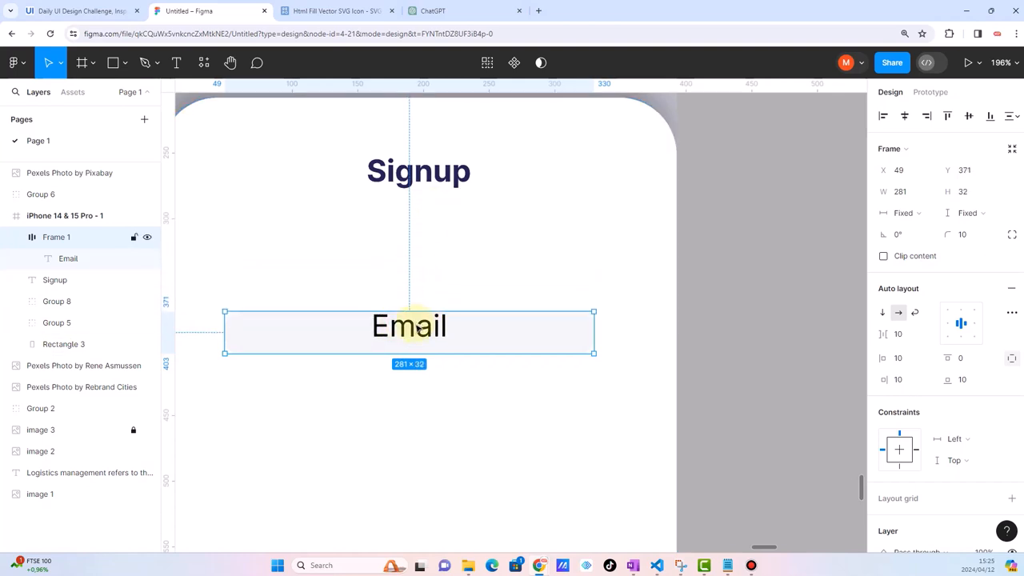
left_click(948, 325)
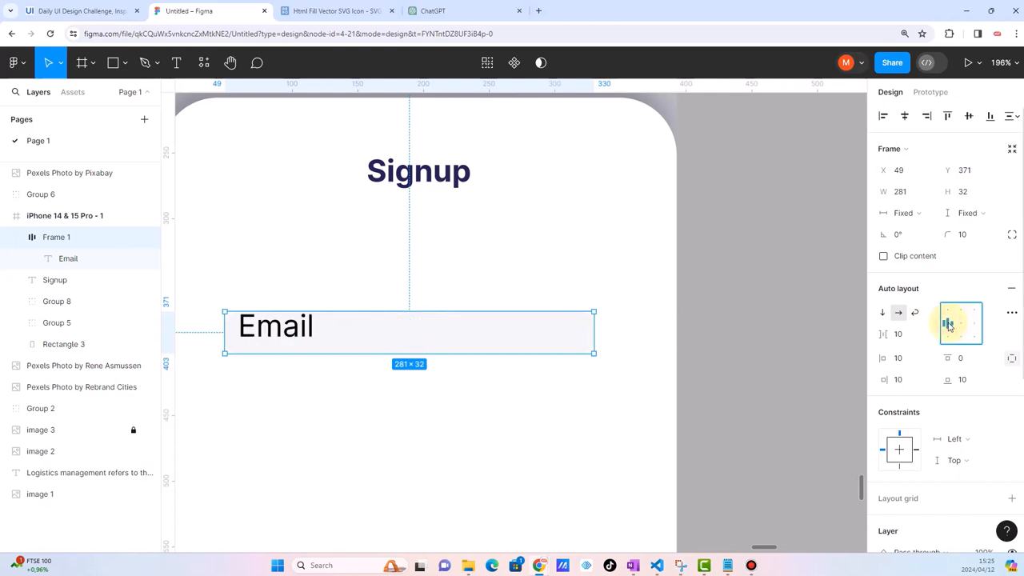
left_click(973, 325)
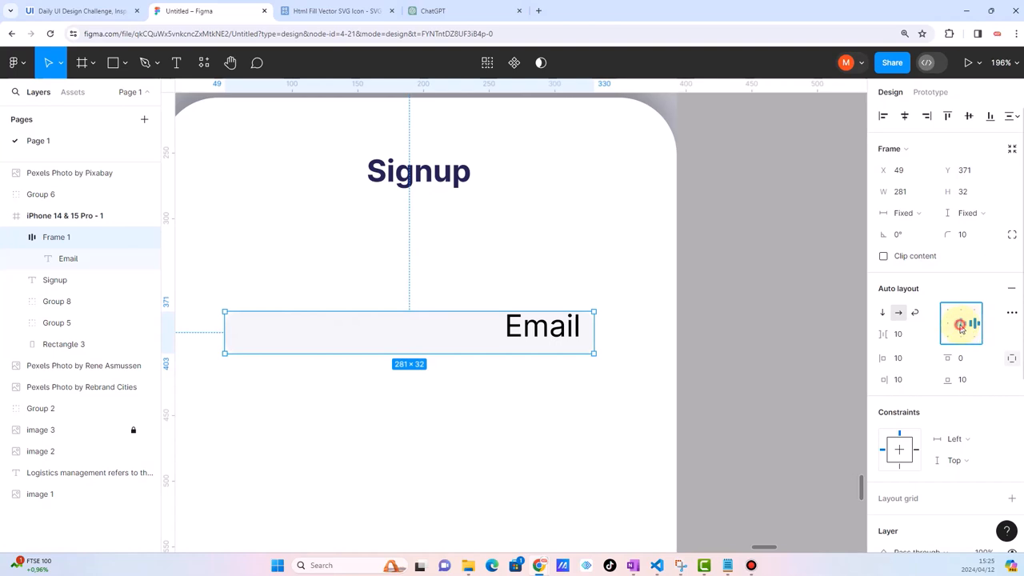
left_click(961, 327)
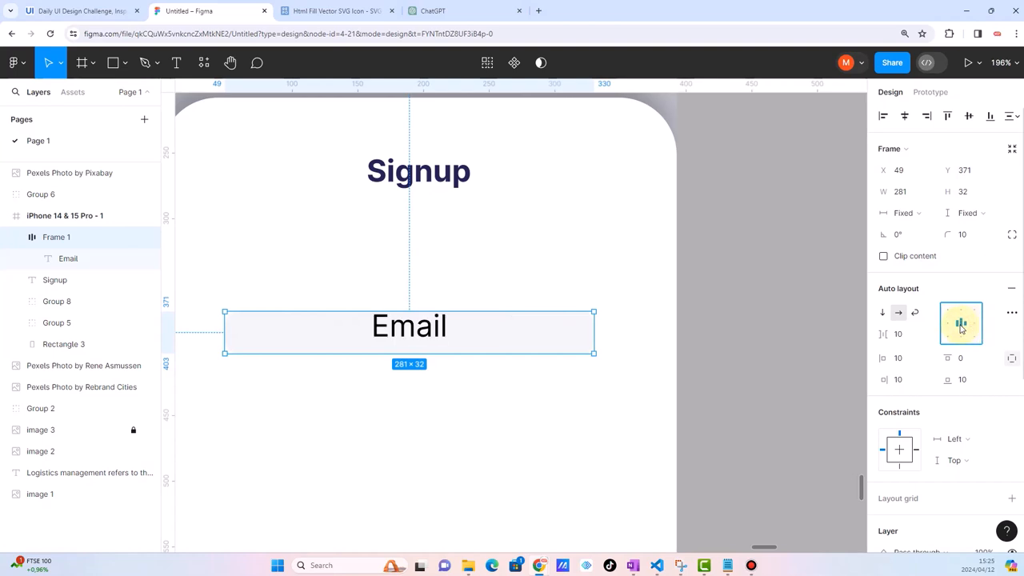
Trim the Email label's text box inside the field to a fixed size of 58 × 23
double_click(444, 326)
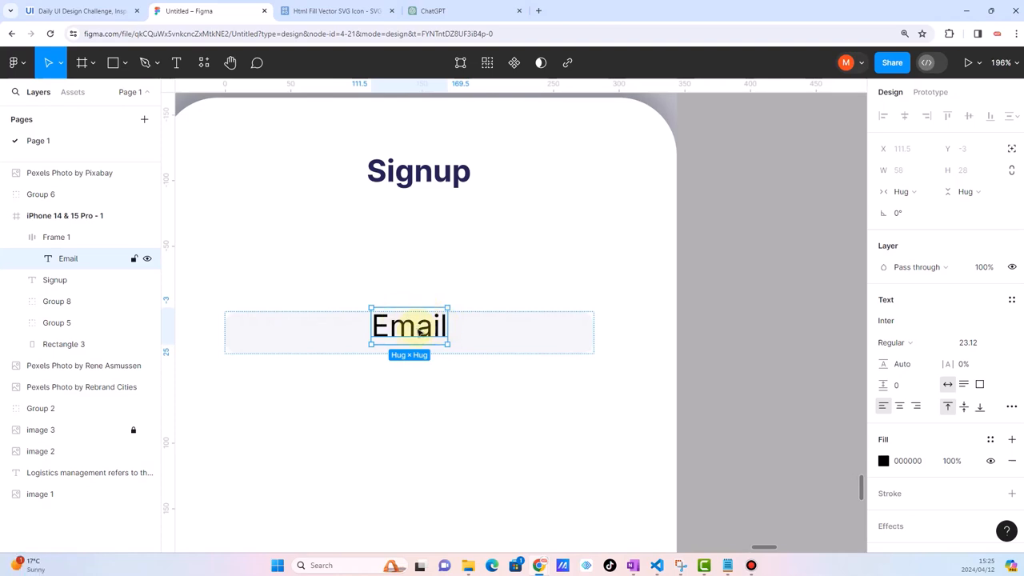
scroll(402, 327, "up", 1)
scroll(403, 326, "up", 5)
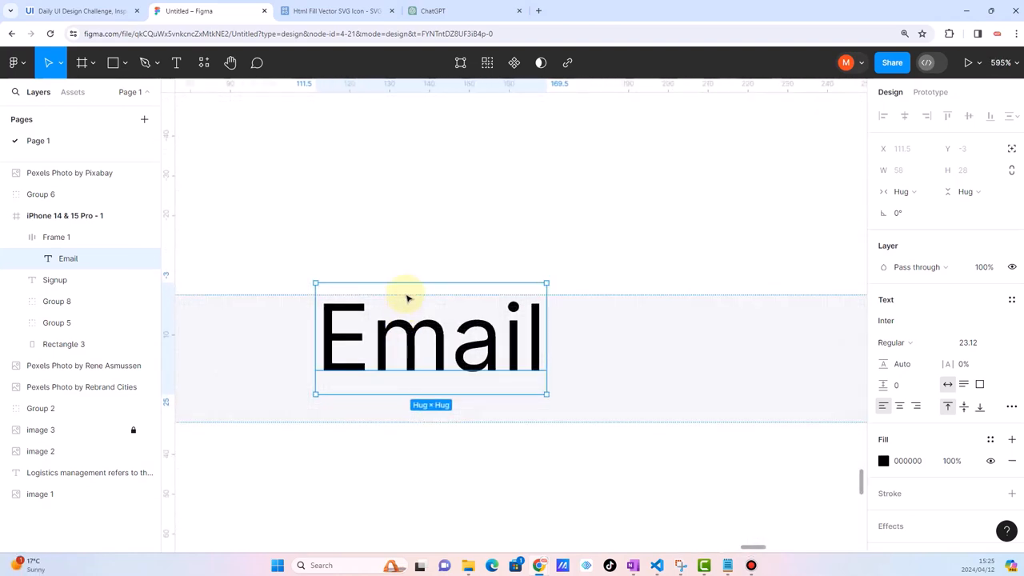
left_click_drag(409, 283, 416, 303)
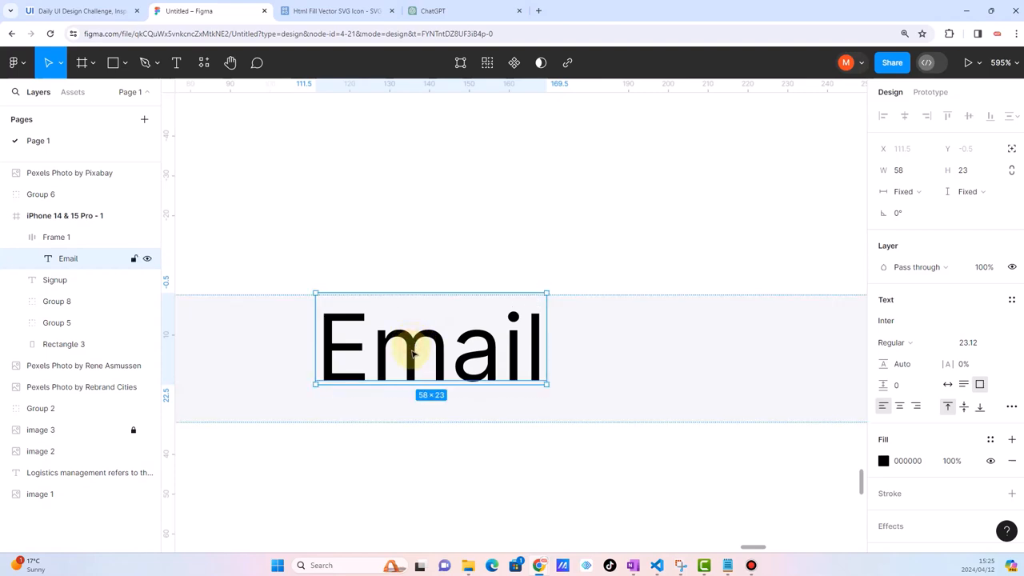
left_click_drag(413, 354, 413, 316)
left_click(505, 259)
scroll(504, 259, "down", 5)
Extend the Email frame upward to a height of 46
right_click(471, 385)
left_click(434, 293)
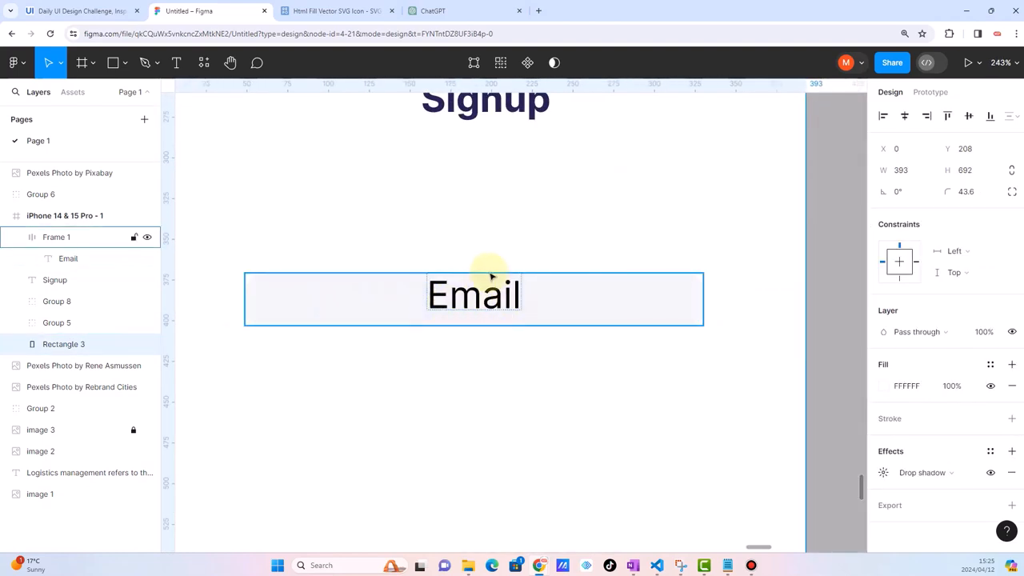
right_click(373, 276)
left_click(322, 252)
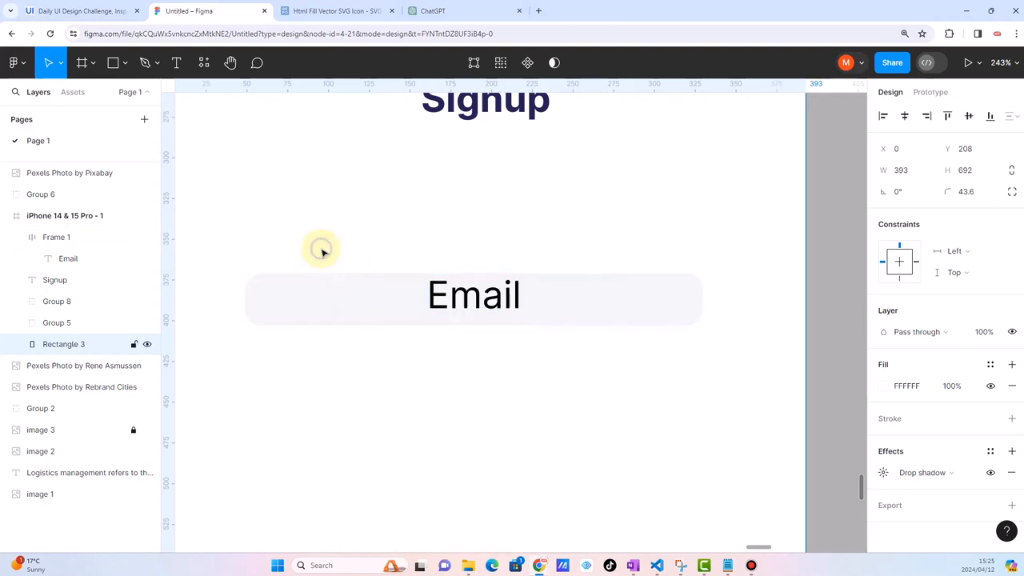
left_click(339, 291)
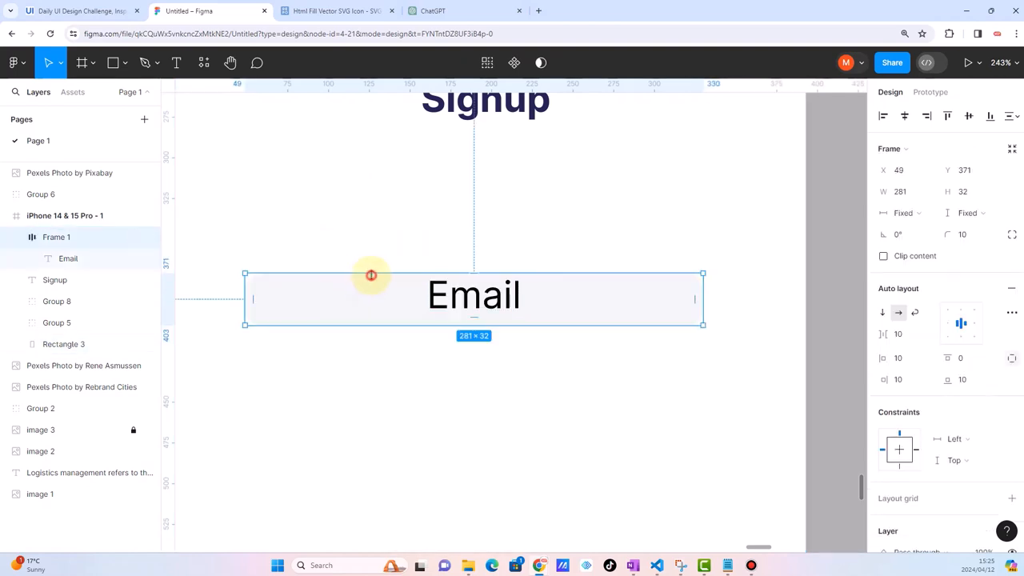
left_click_drag(372, 275, 374, 251)
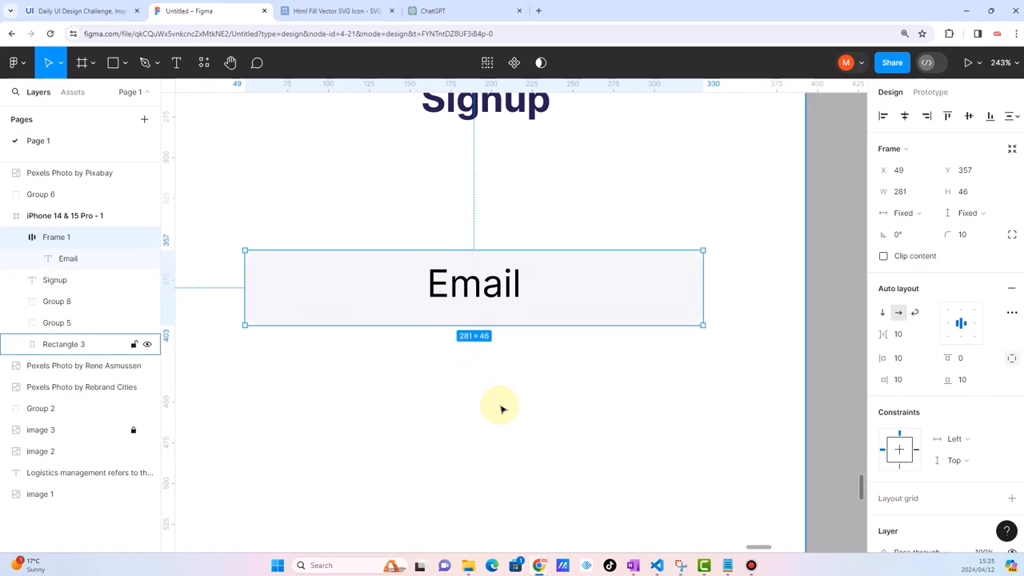
Scale the Email label down proportionally to about 0.65x, making its text box about 37.5 × 14.87
left_click(486, 283)
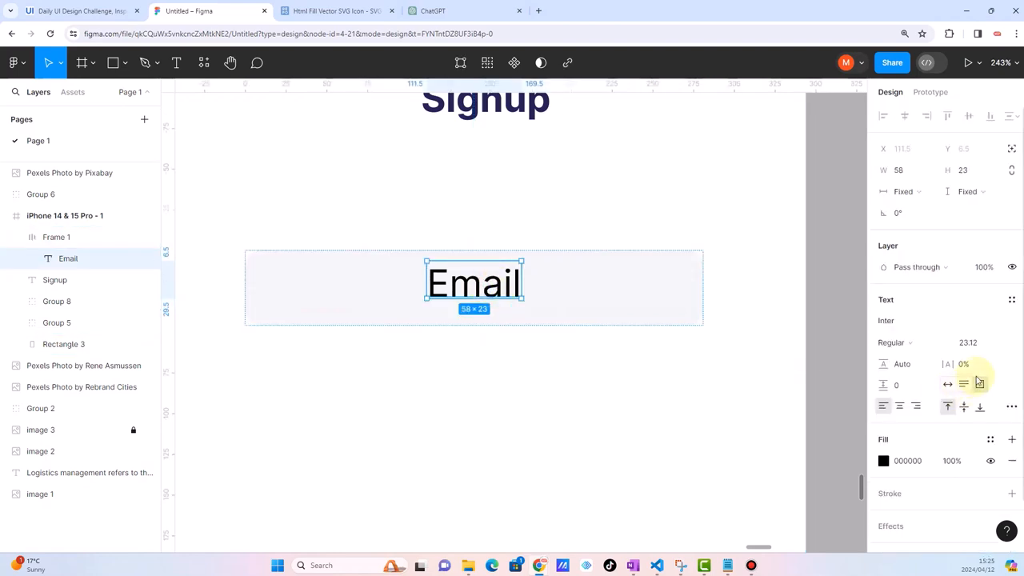
key("k")
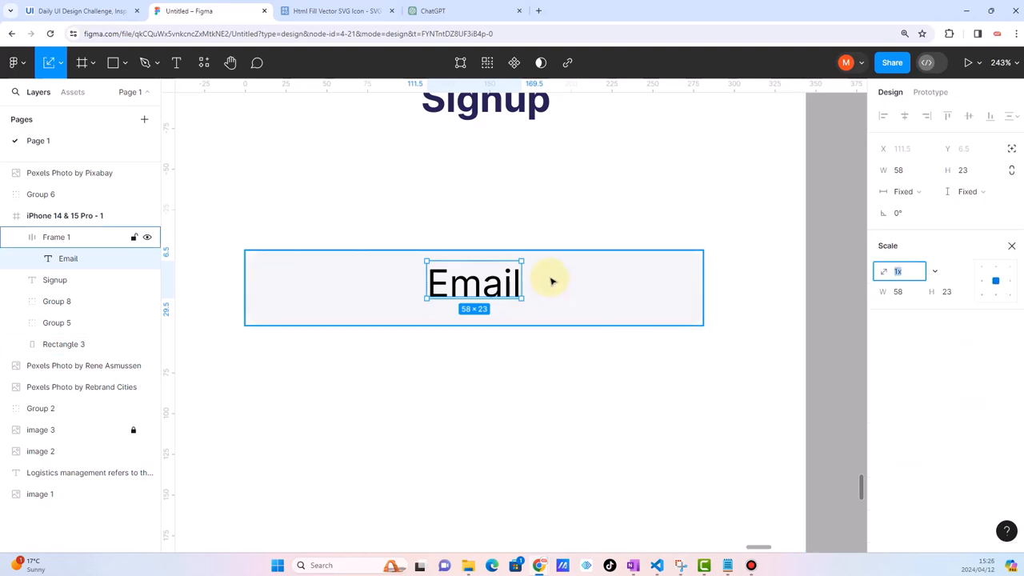
left_click(524, 258)
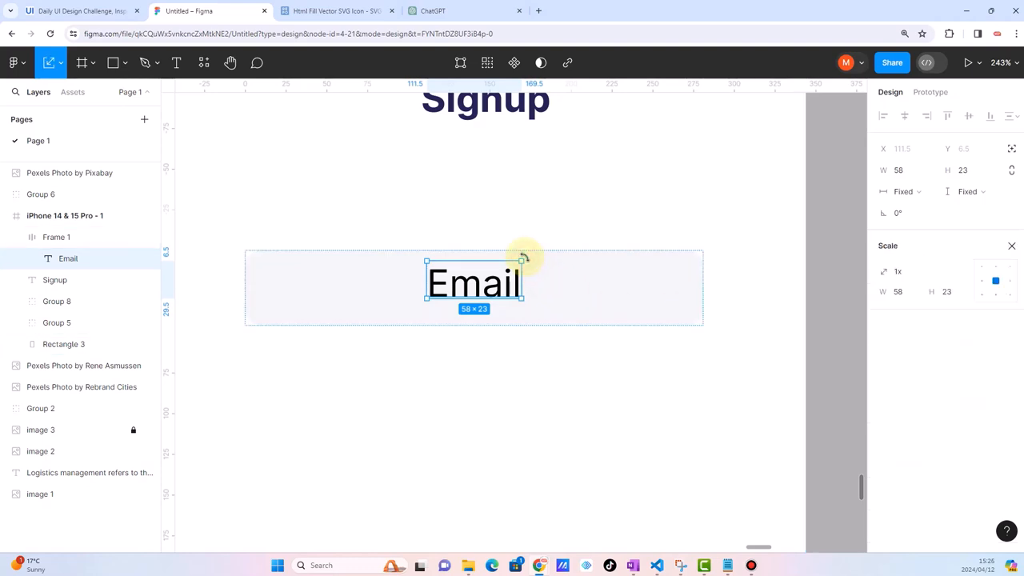
left_click_drag(524, 257, 496, 280)
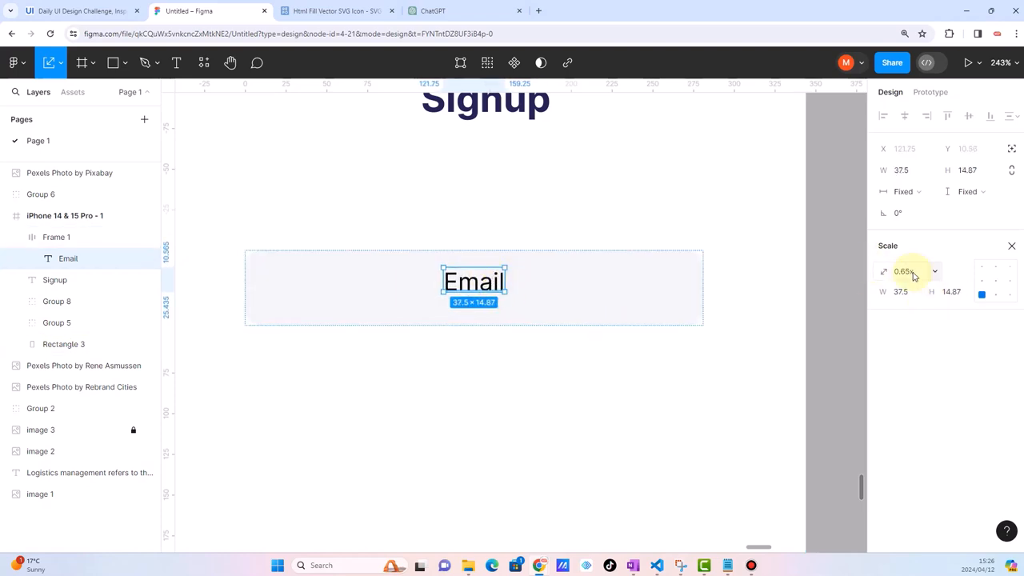
key("v")
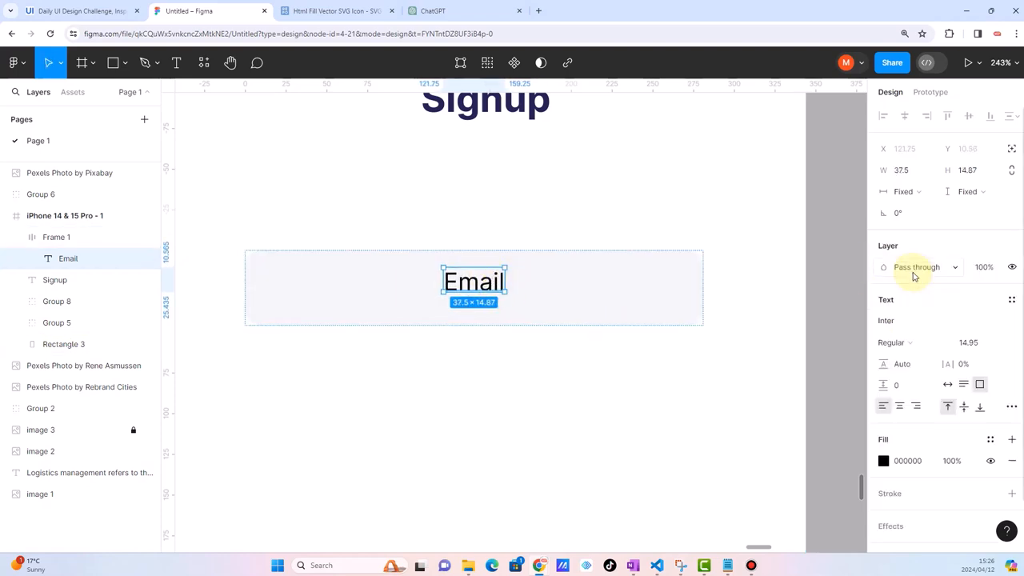
Recolour the Email label by sampling the field's background and darkening it to the grey BDBFC1
left_click(883, 458)
left_click(724, 391)
left_click(608, 298)
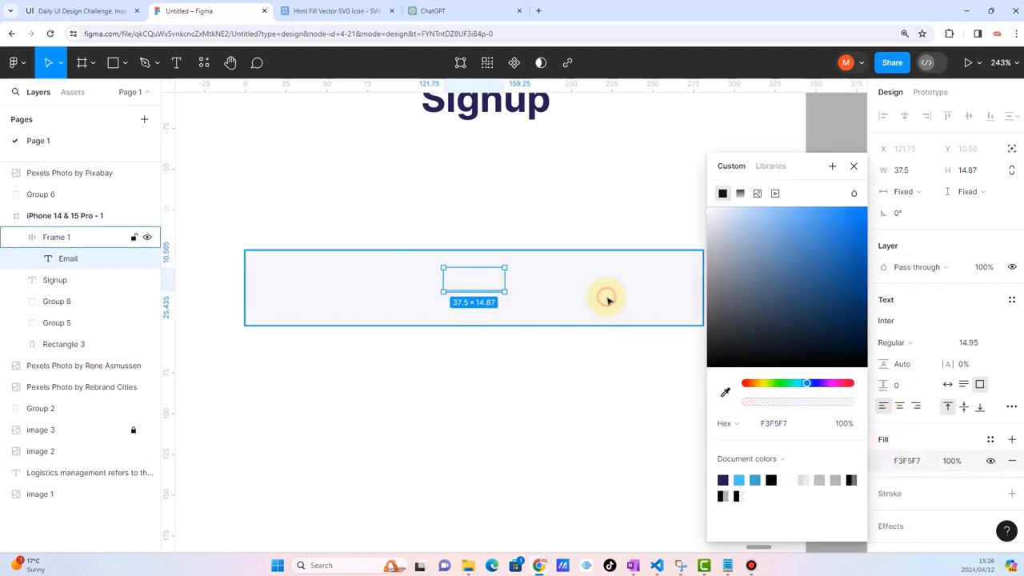
left_click_drag(708, 214, 707, 247)
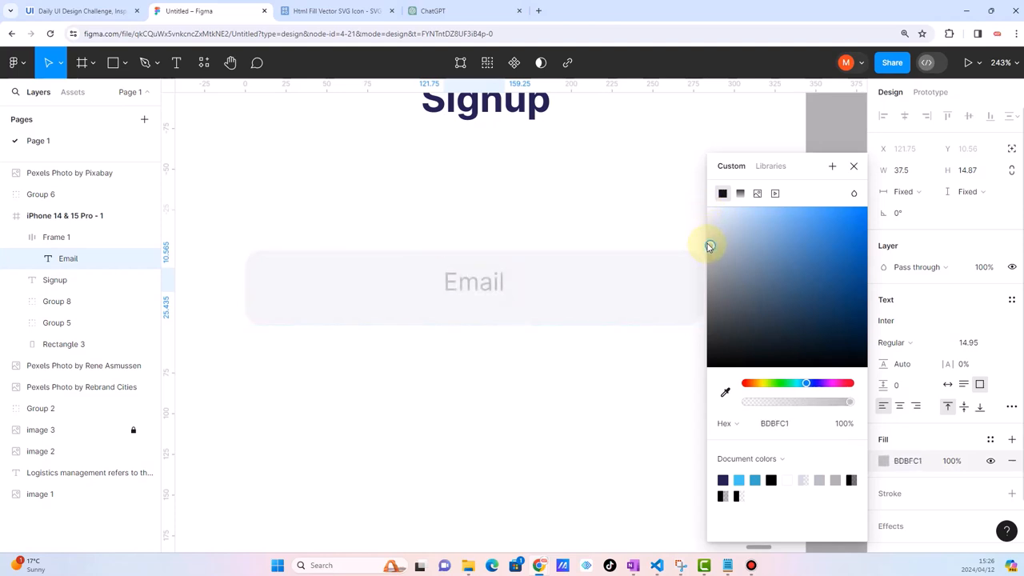
left_click(575, 323)
left_click(433, 391)
scroll(384, 366, "down", 5)
scroll(476, 299, "up", 2)
scroll(476, 299, "down", 4)
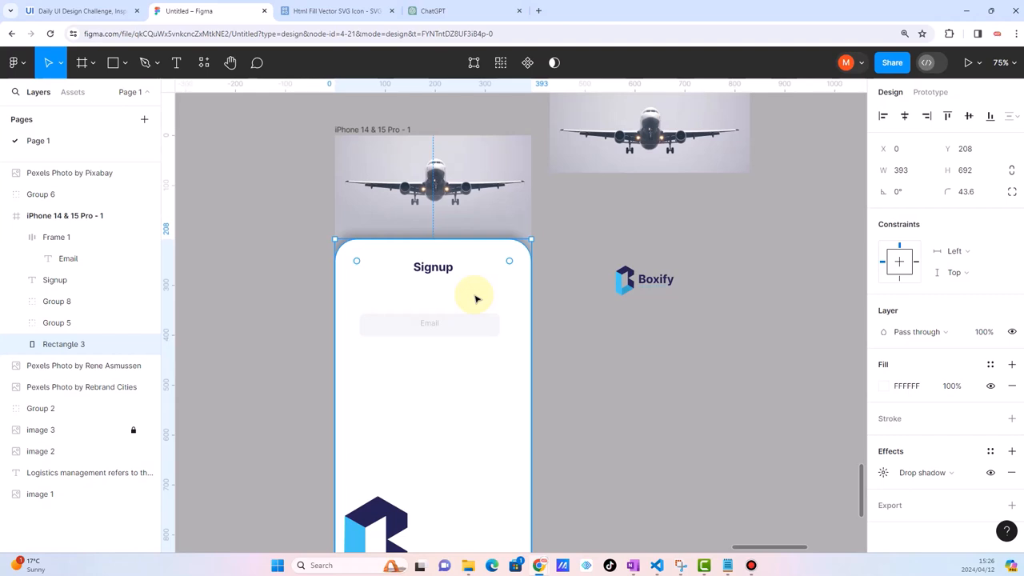
scroll(476, 299, "up", 2)
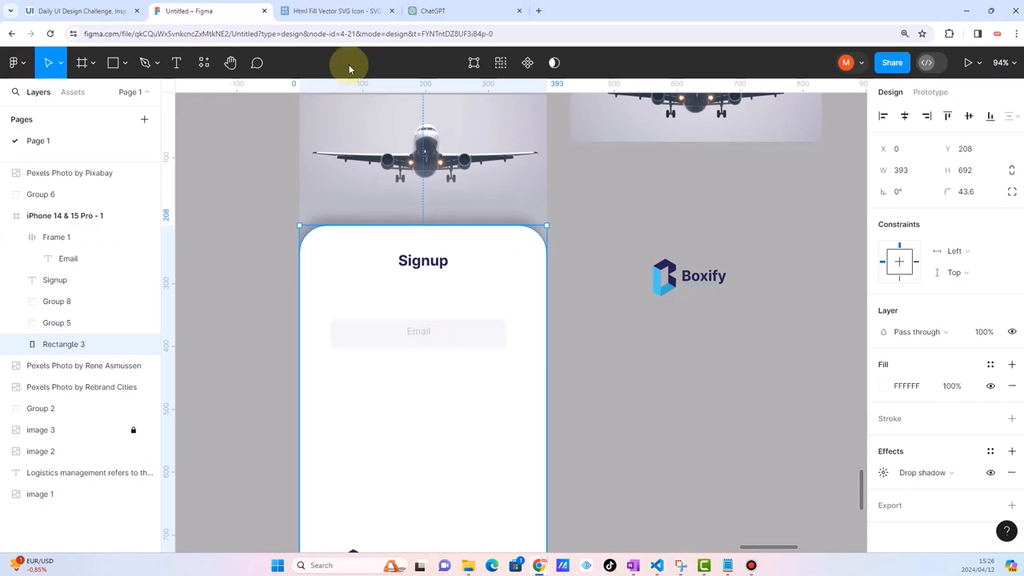
Switch to SVG Repo, search for "user" and copy the SVG of the outlined Dazzle Line Icons user icon with a closed half-round body
left_click(345, 11)
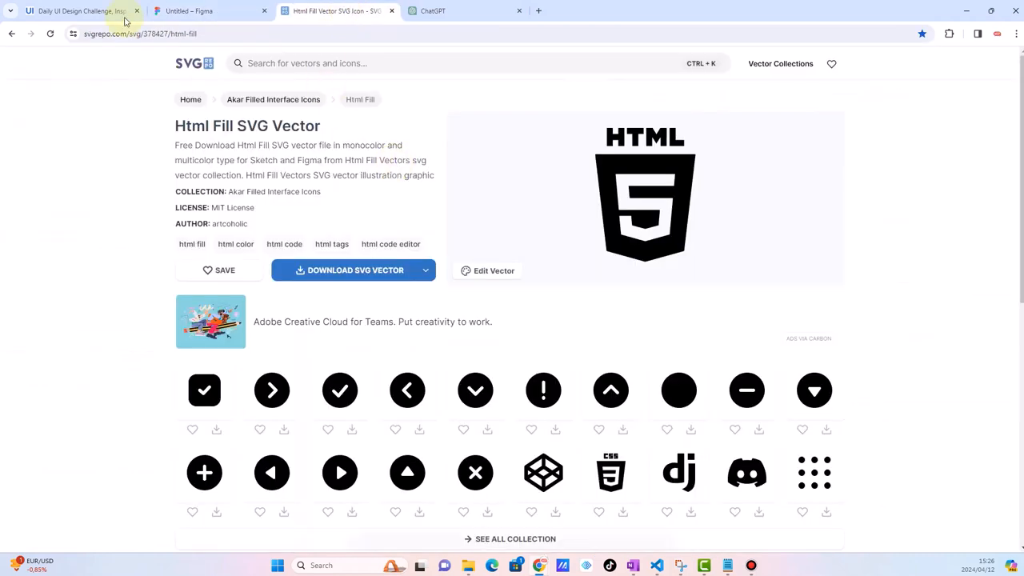
left_click(259, 64)
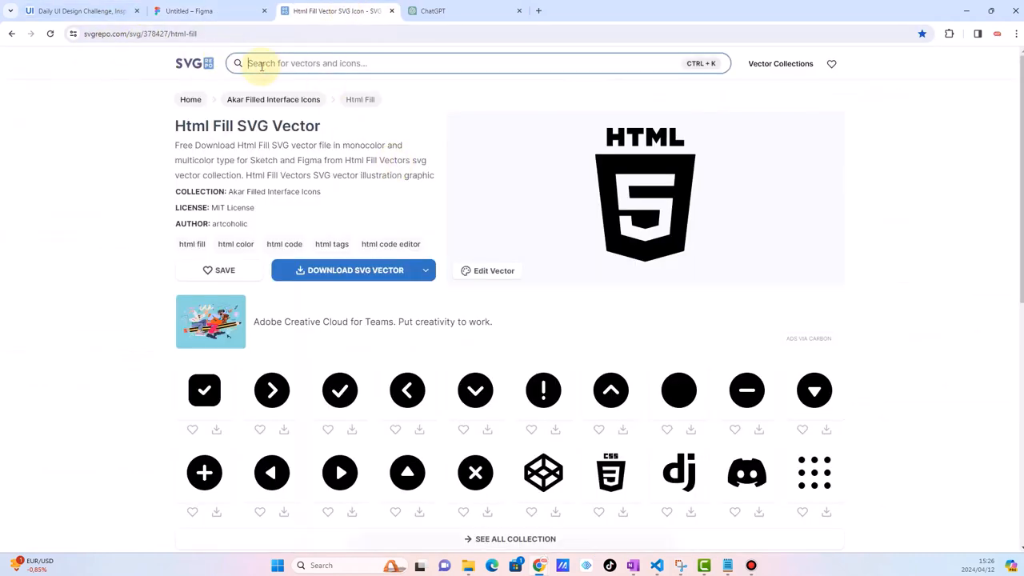
type("user")
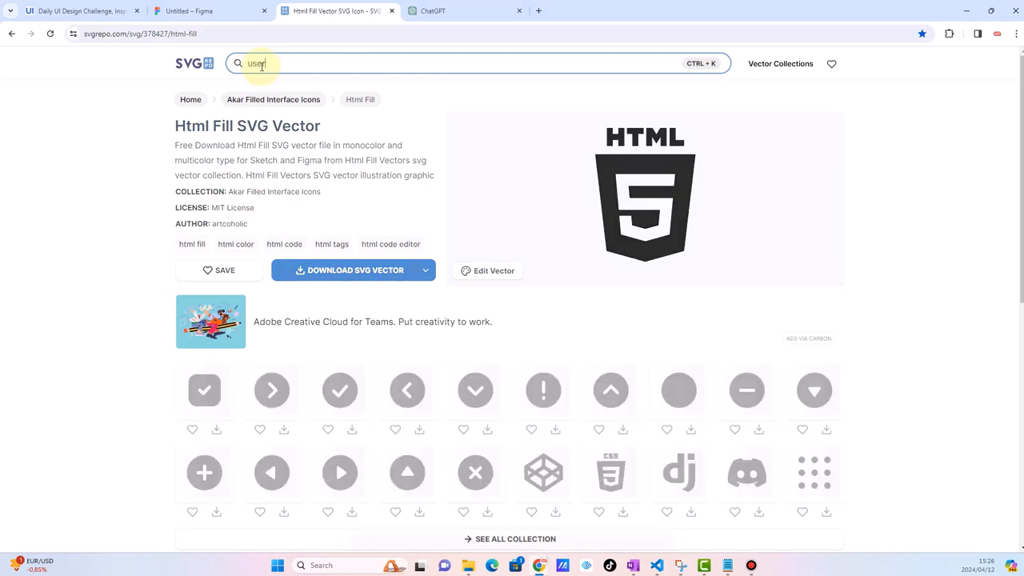
key("Return")
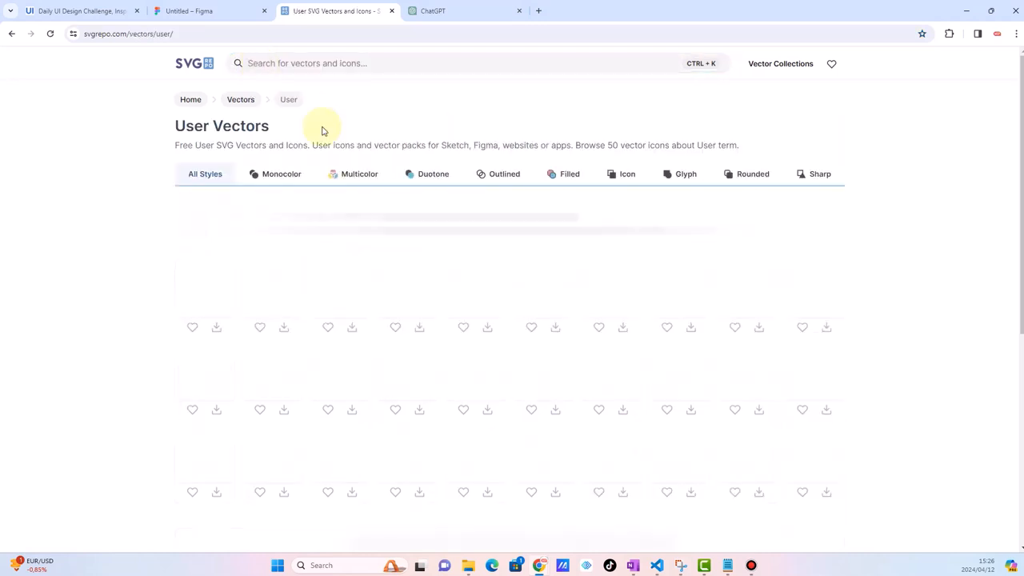
scroll(487, 264, "down", 4)
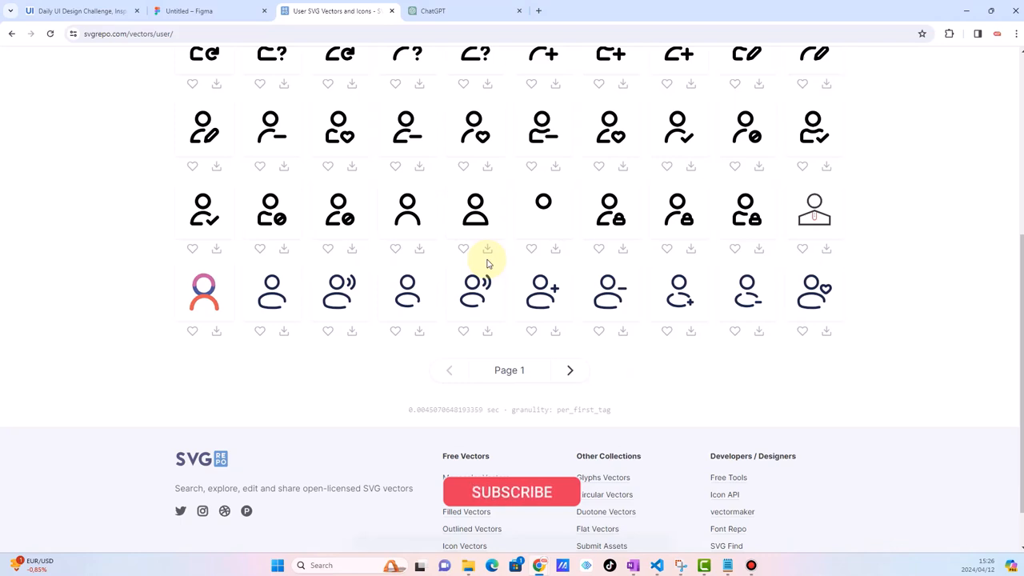
scroll(487, 264, "up", 1)
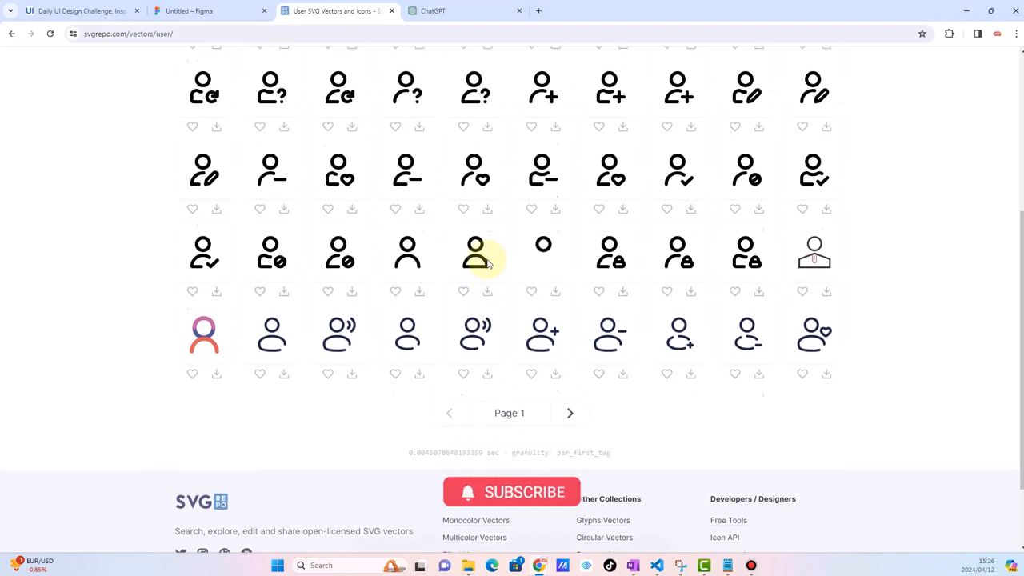
left_click(481, 269)
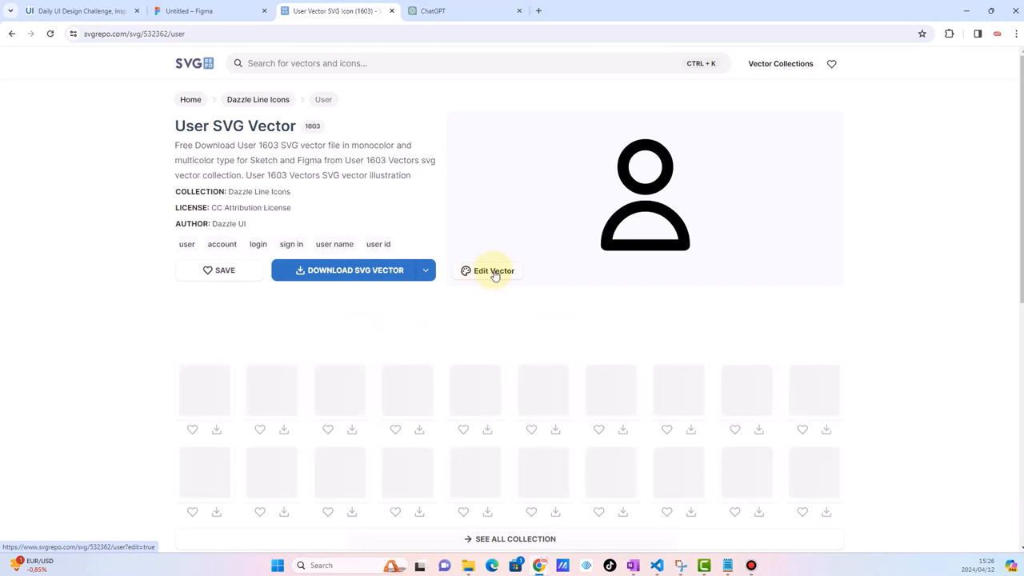
left_click(494, 272)
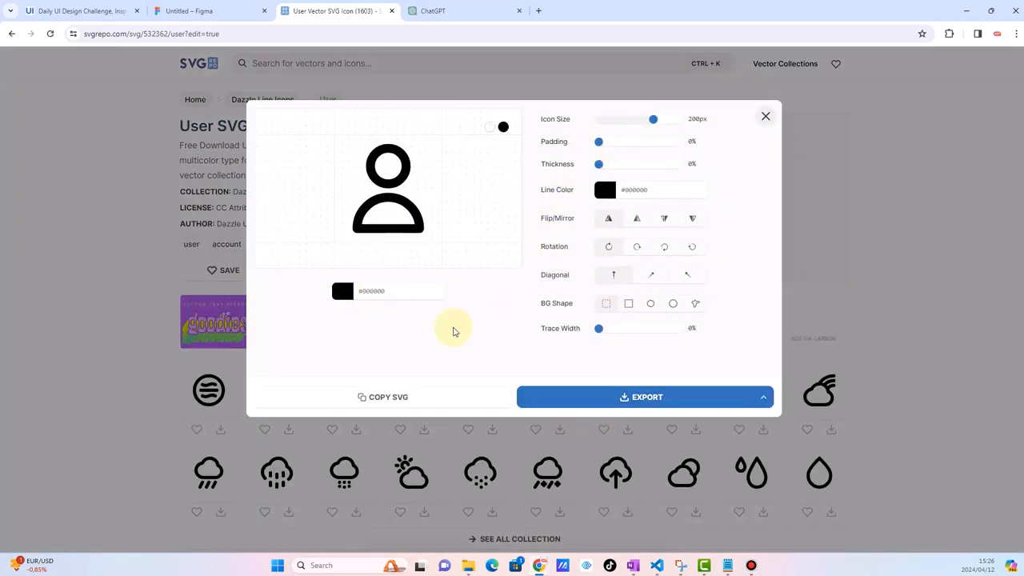
left_click(383, 396)
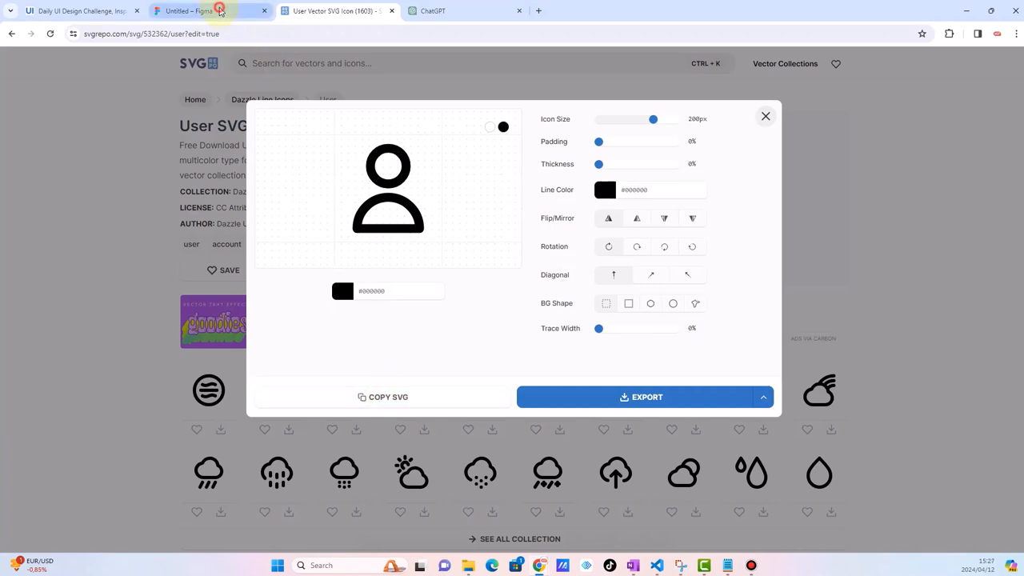
Paste the user icon into the sign-up screen in Figma and place it just above the Email field's left end, at X 49, Y 309
left_click(220, 10)
left_click(605, 398)
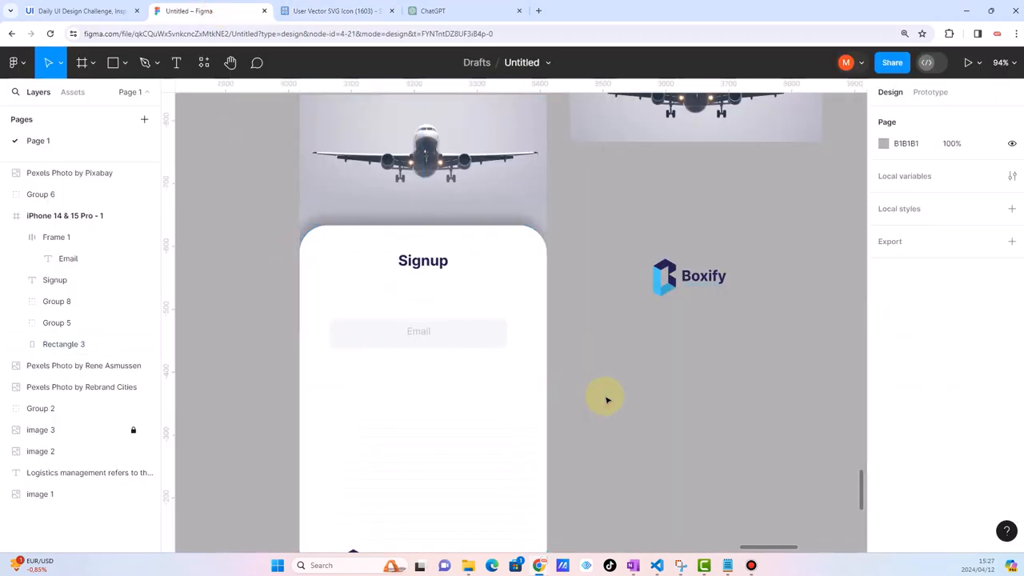
key("ctrl+v")
left_click_drag(515, 315, 338, 296)
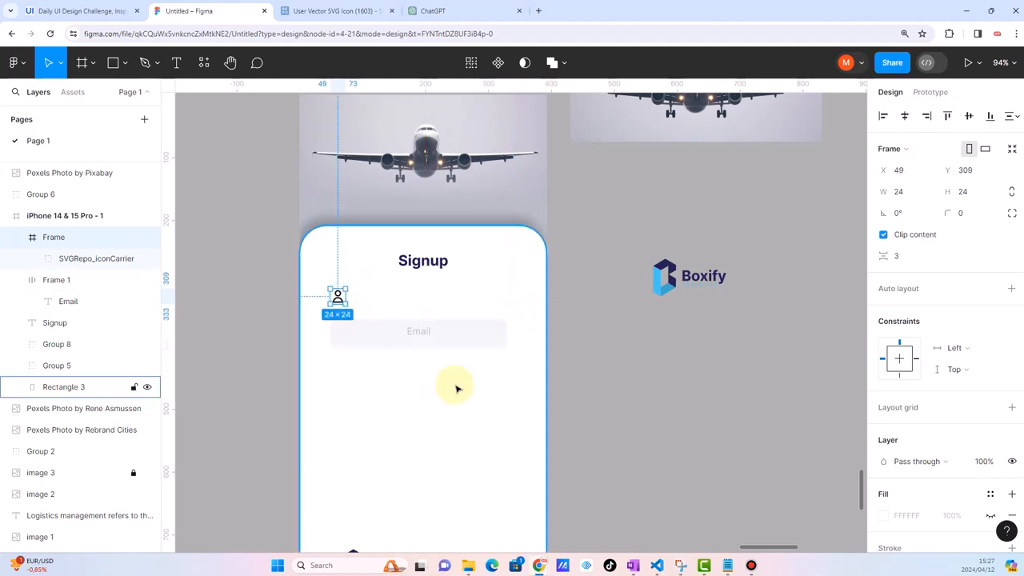
Examine the hand-drawn wireframe sketch for the form fields planned on the sign-up screen, and return to the phone frame
scroll(456, 389, "down", 10)
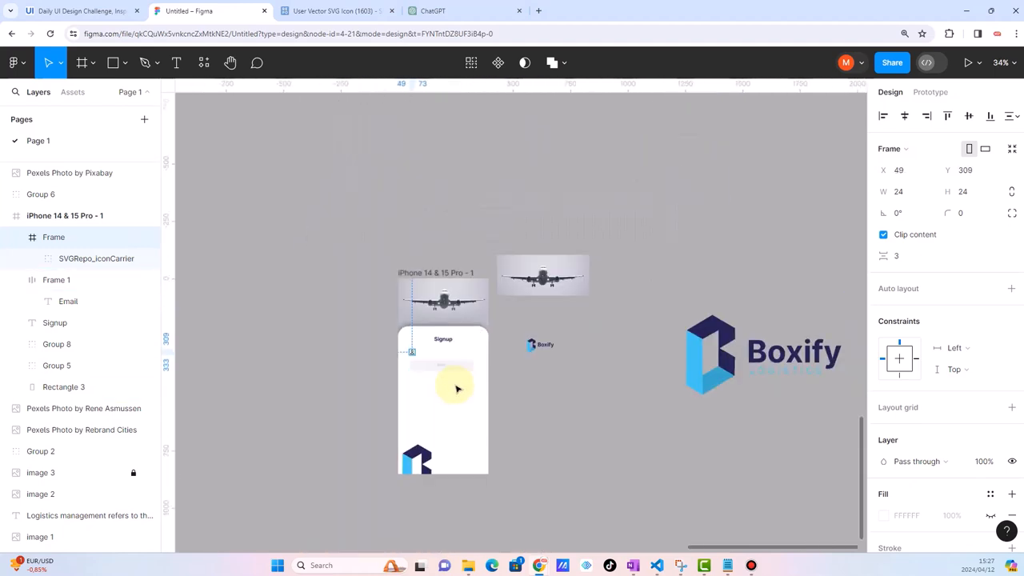
scroll(267, 322, "left", 5)
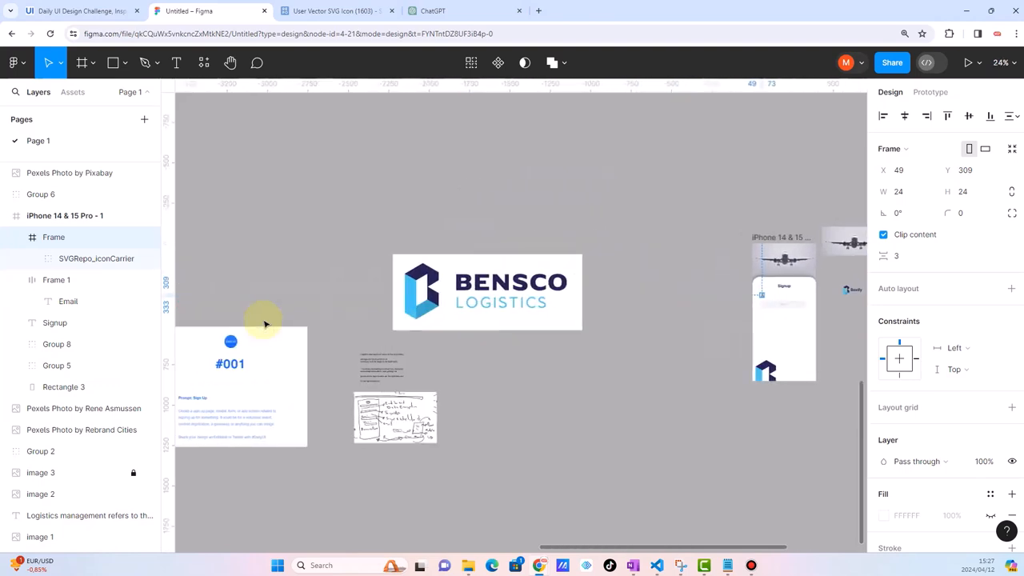
scroll(379, 456, "up", 5)
scroll(393, 361, "up", 5)
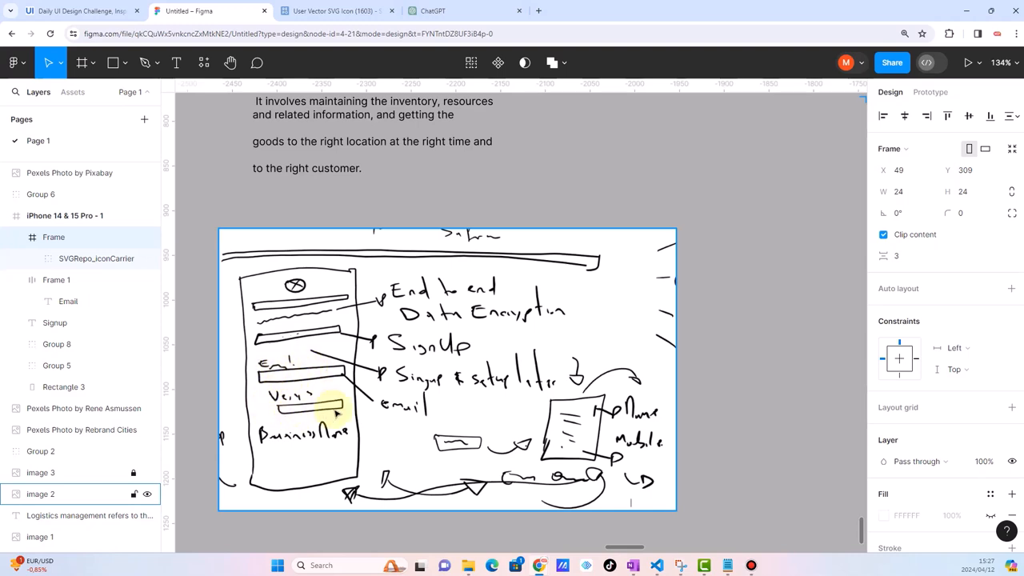
scroll(331, 427, "down", 5)
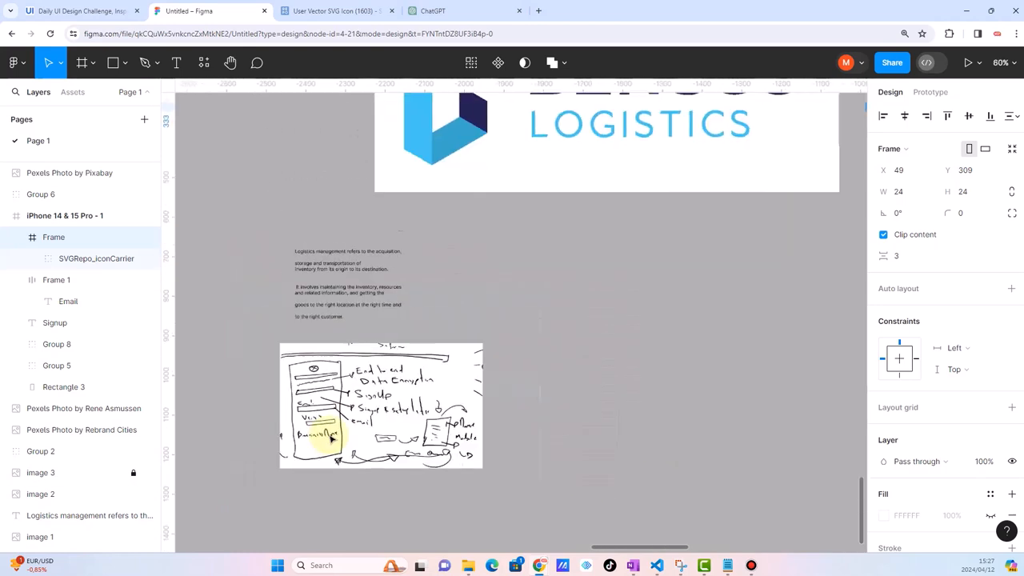
scroll(452, 397, "down", 4)
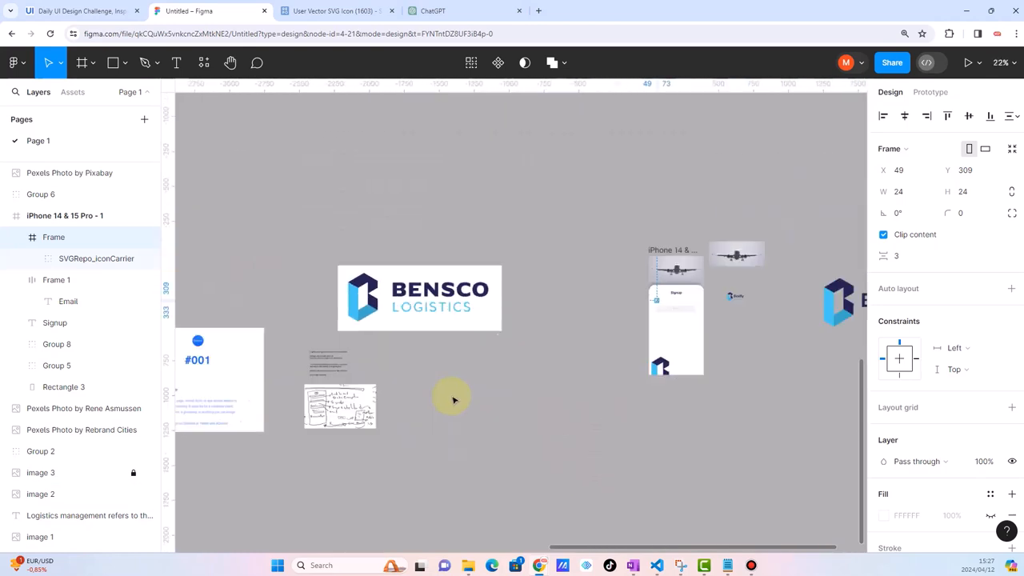
scroll(647, 367, "up", 2)
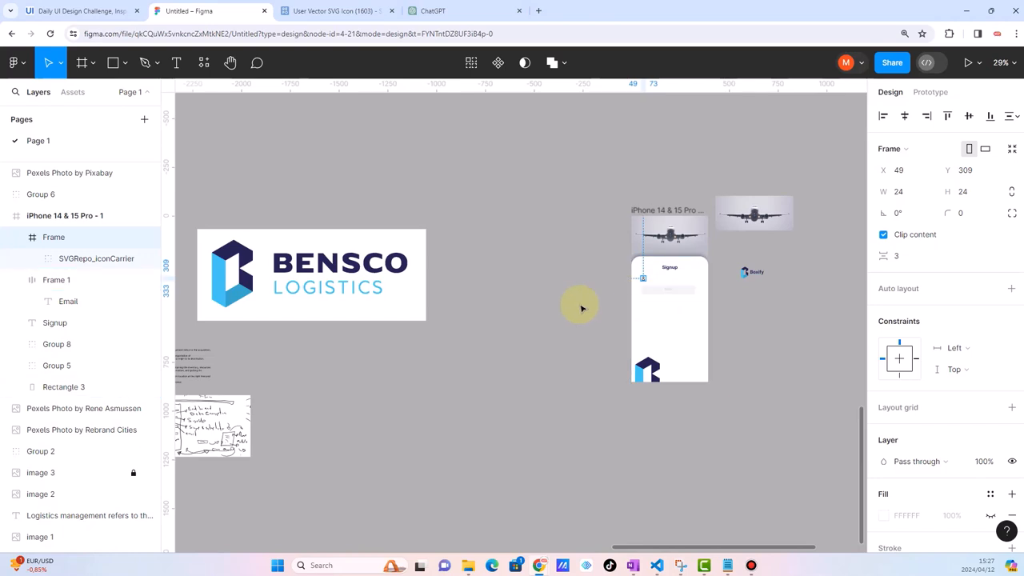
scroll(697, 320, "up", 3)
scroll(697, 256, "up", 3)
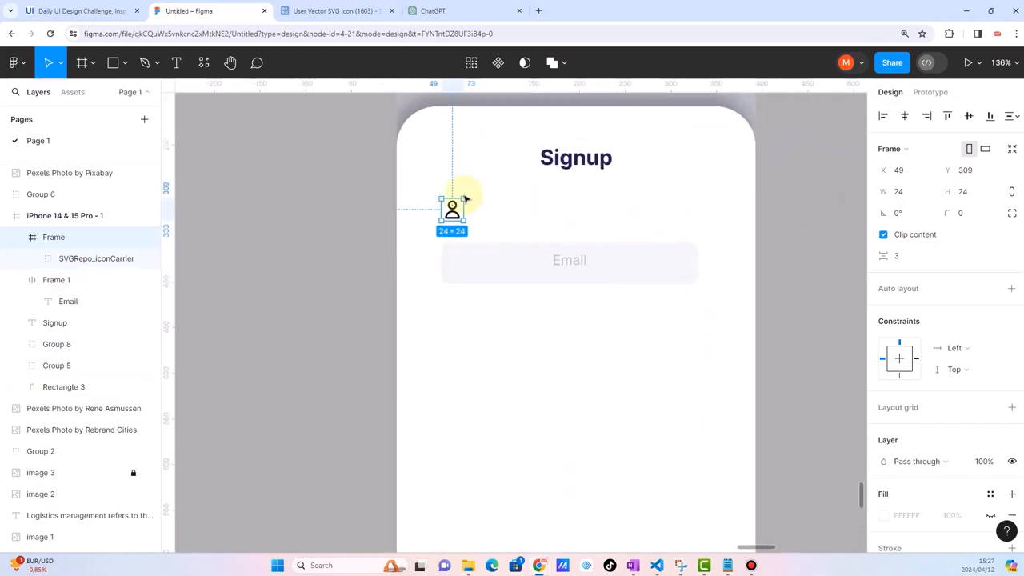
Return to SVG Repo, search for "email" and copy the SVG of the rounded outline envelope icon
left_click(352, 11)
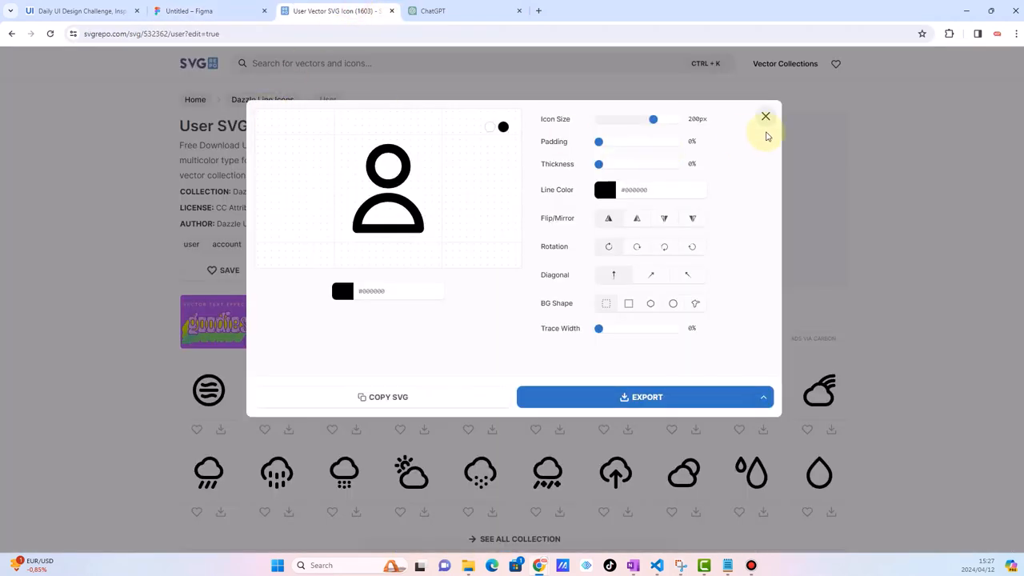
left_click(766, 116)
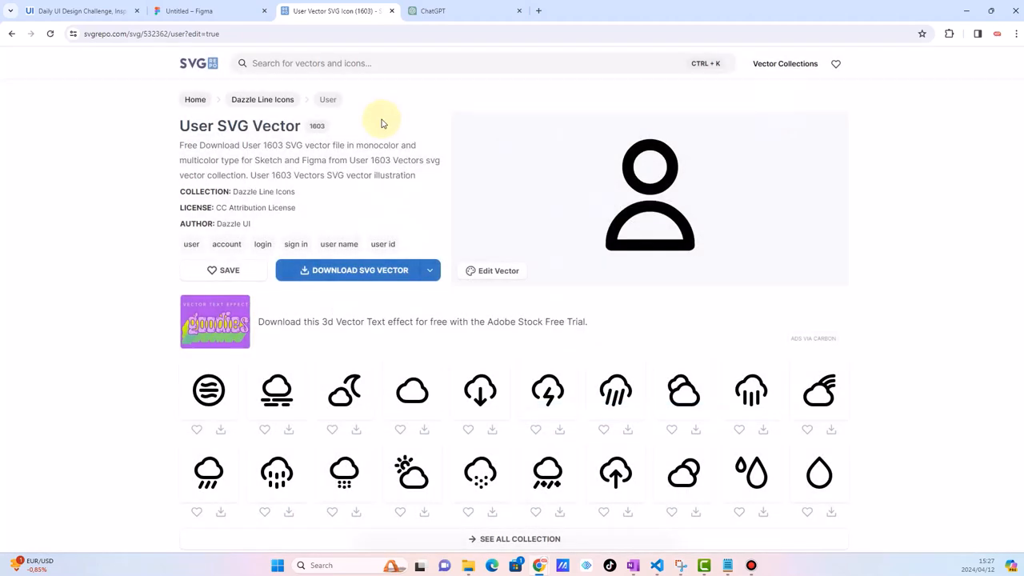
left_click(308, 63)
type("email")
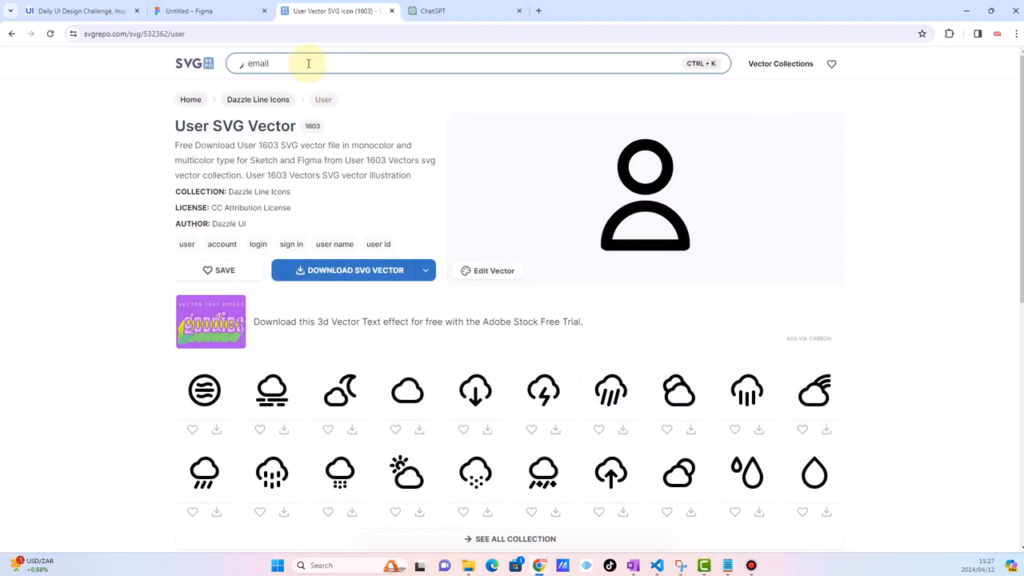
key("Return")
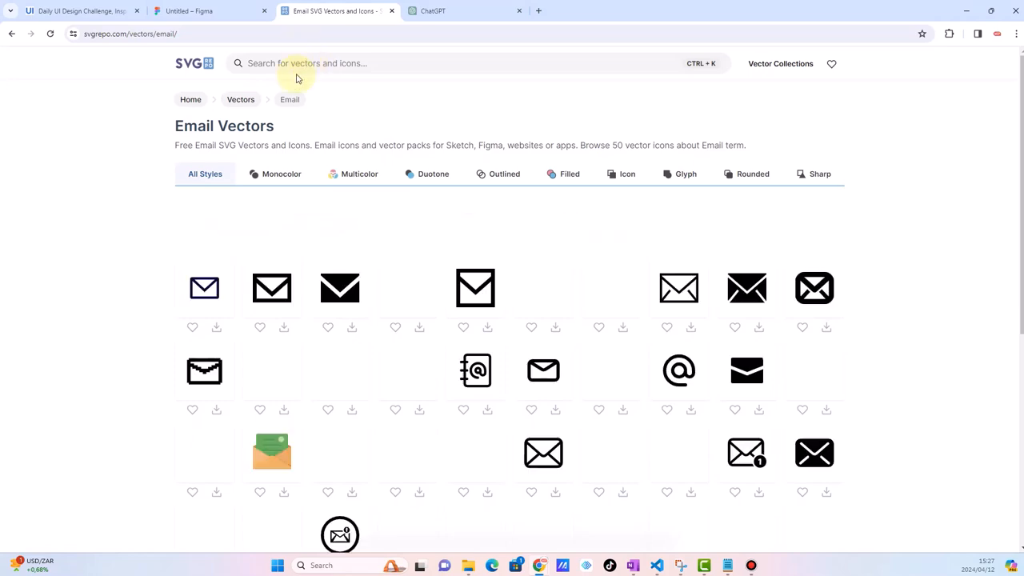
scroll(444, 342, "down", 1)
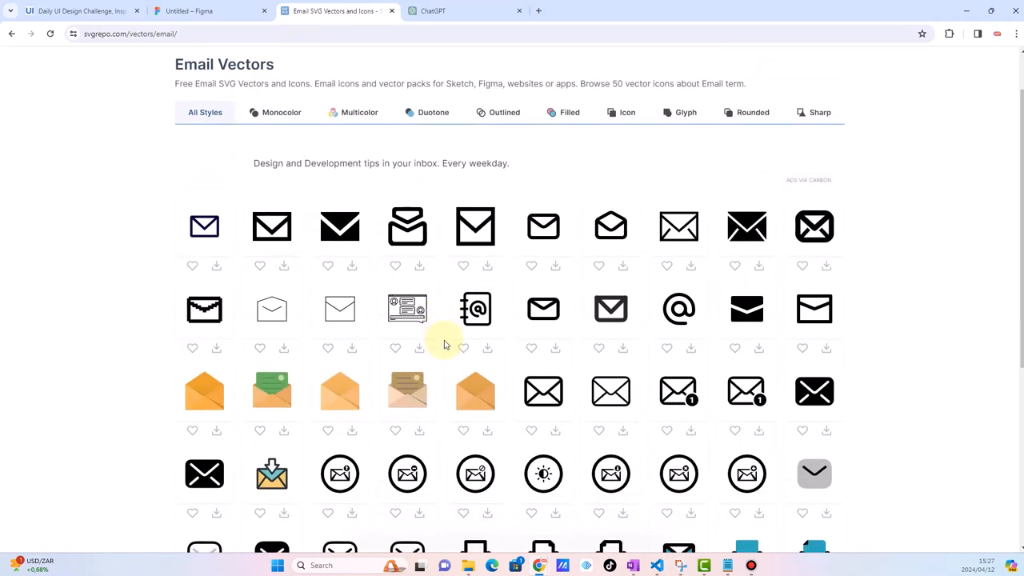
left_click(547, 242)
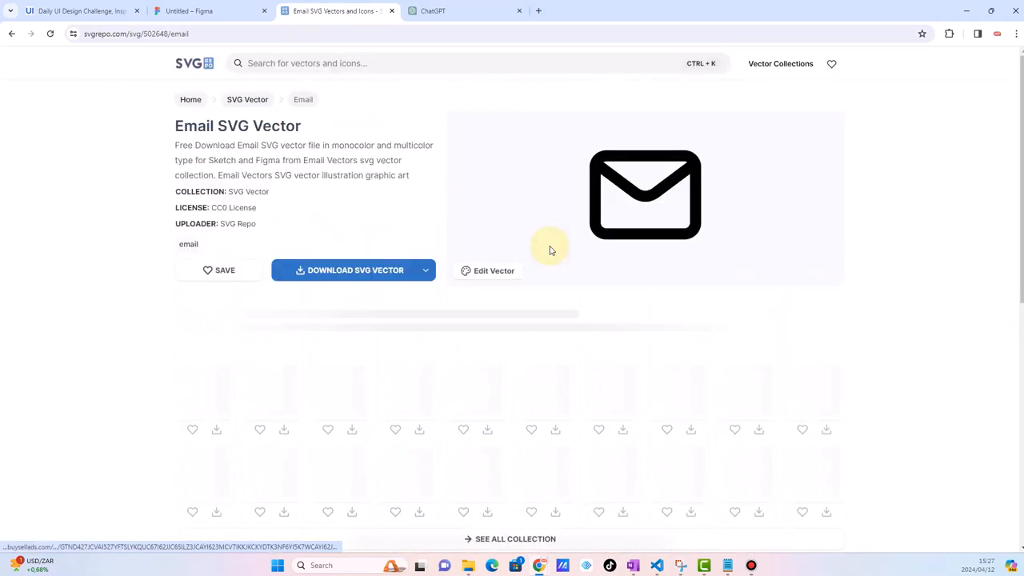
left_click(485, 276)
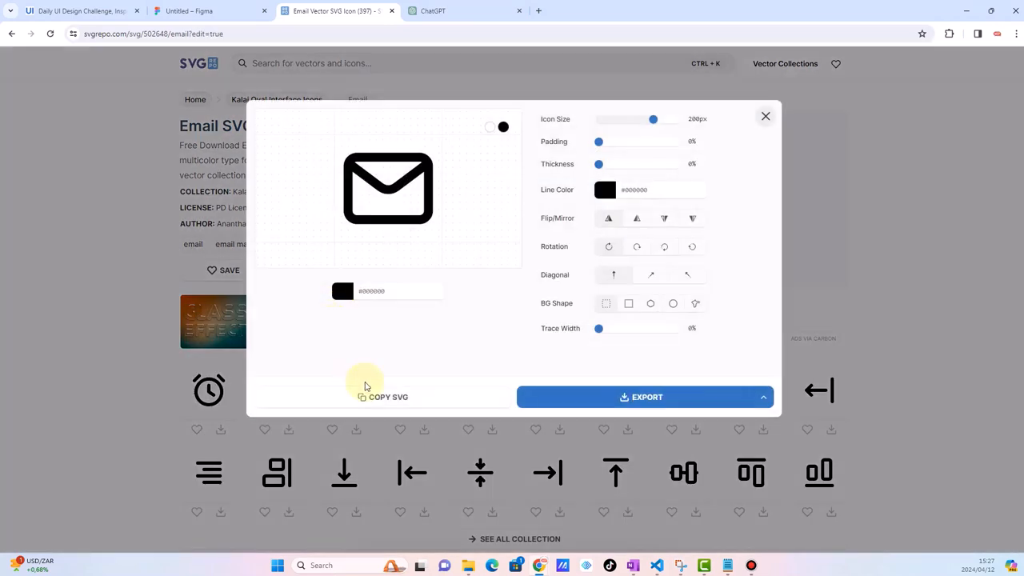
left_click(365, 386)
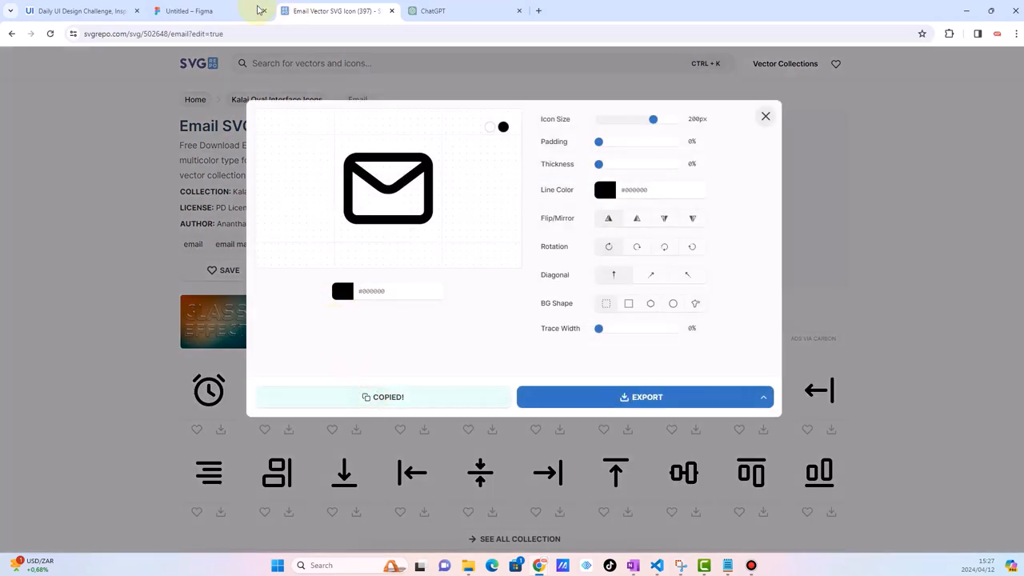
Paste the envelope icon into the sign-up screen in Figma, below the Email field
left_click(200, 11)
left_click(299, 203)
key("ctrl+v")
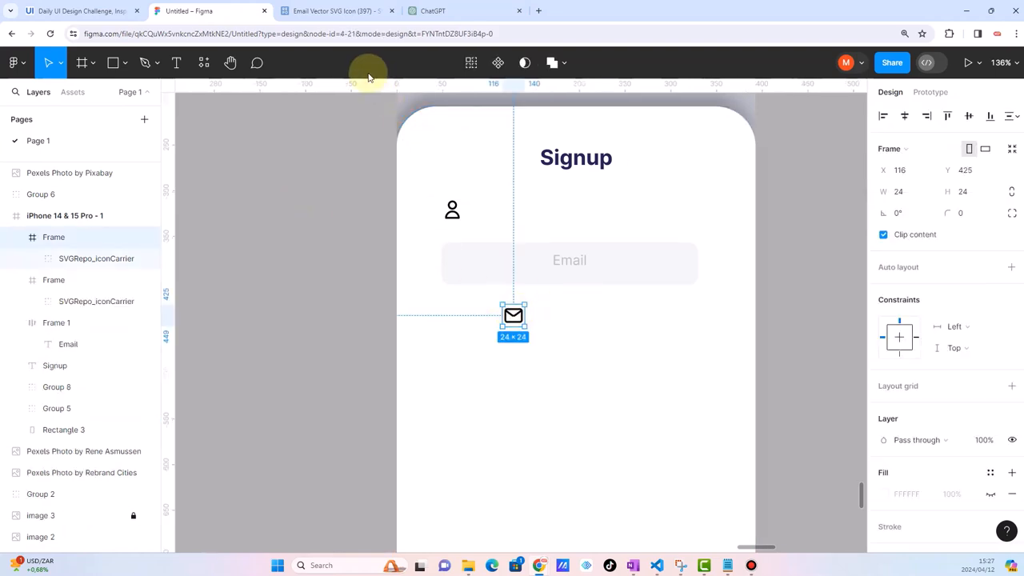
Return to SVG Repo, search for "building" and copy the SVG of the plain Dazzle Line Icons building with six windows and an arched door
left_click(340, 11)
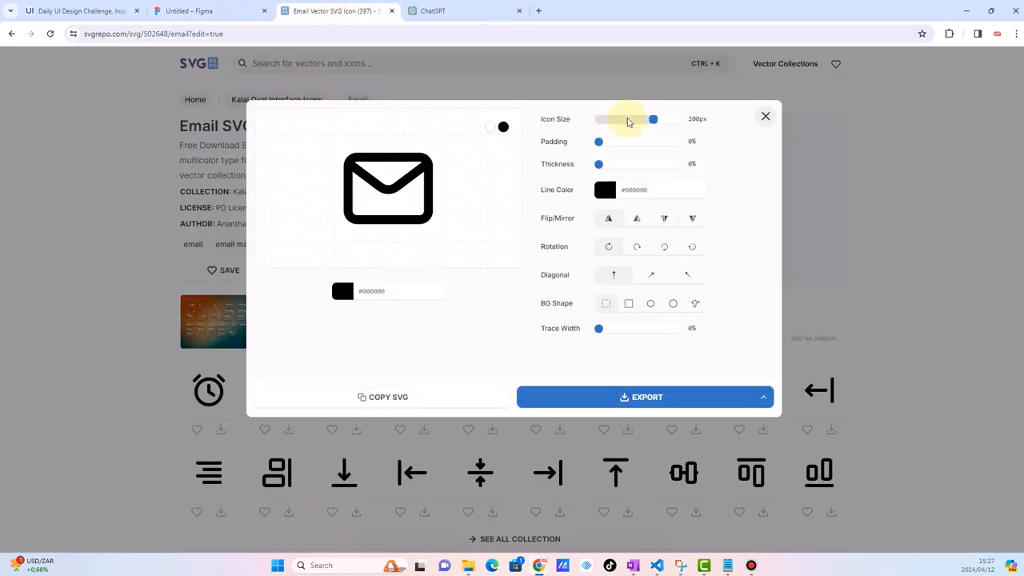
left_click(766, 113)
left_click(443, 65)
type("building")
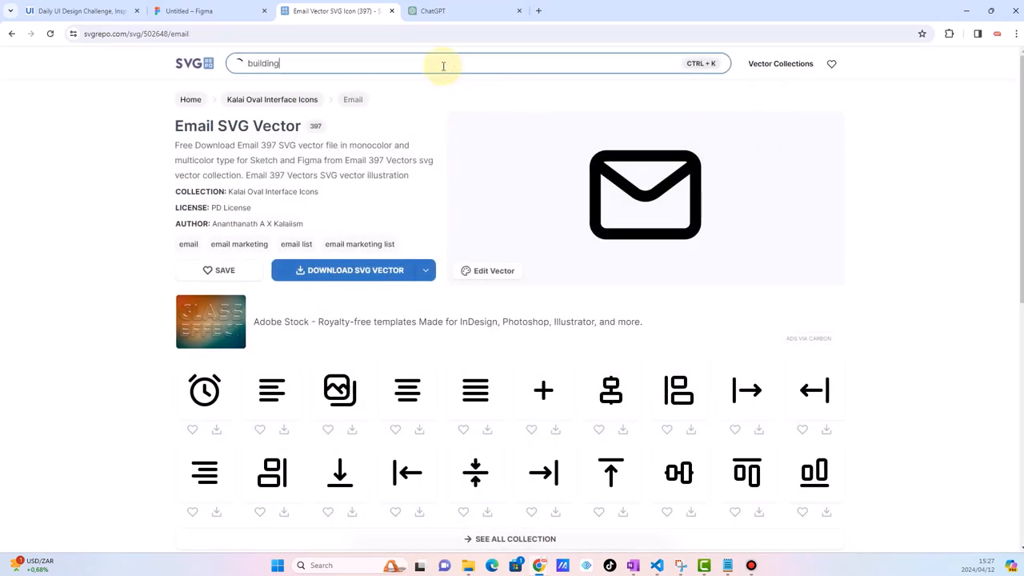
key("Return")
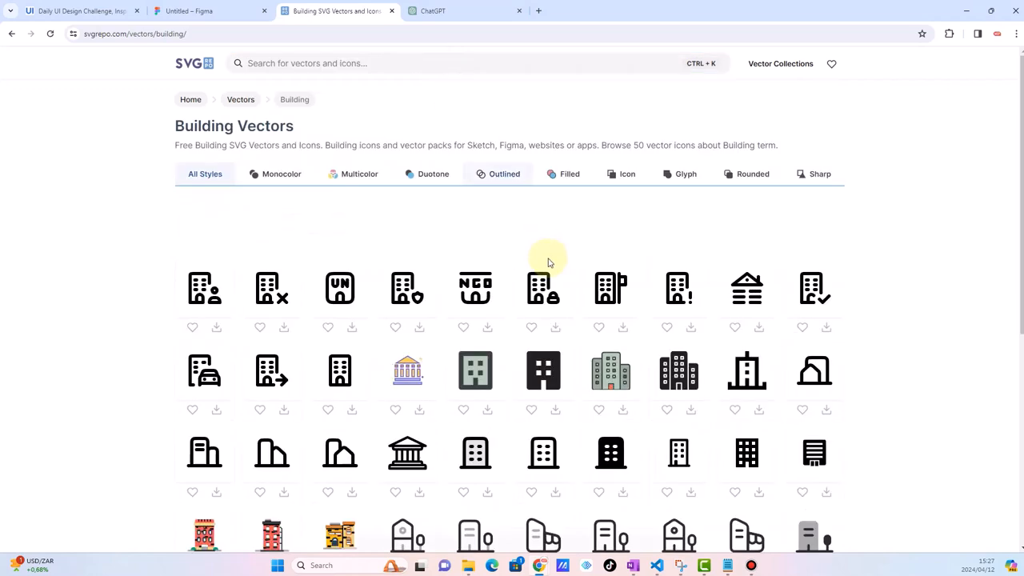
scroll(548, 260, "down", 1)
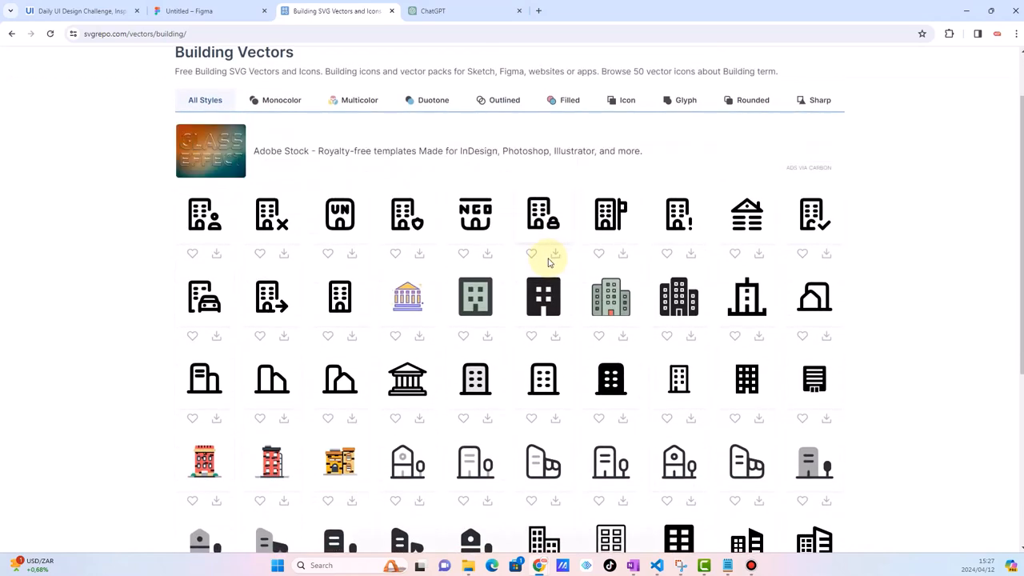
left_click(349, 302)
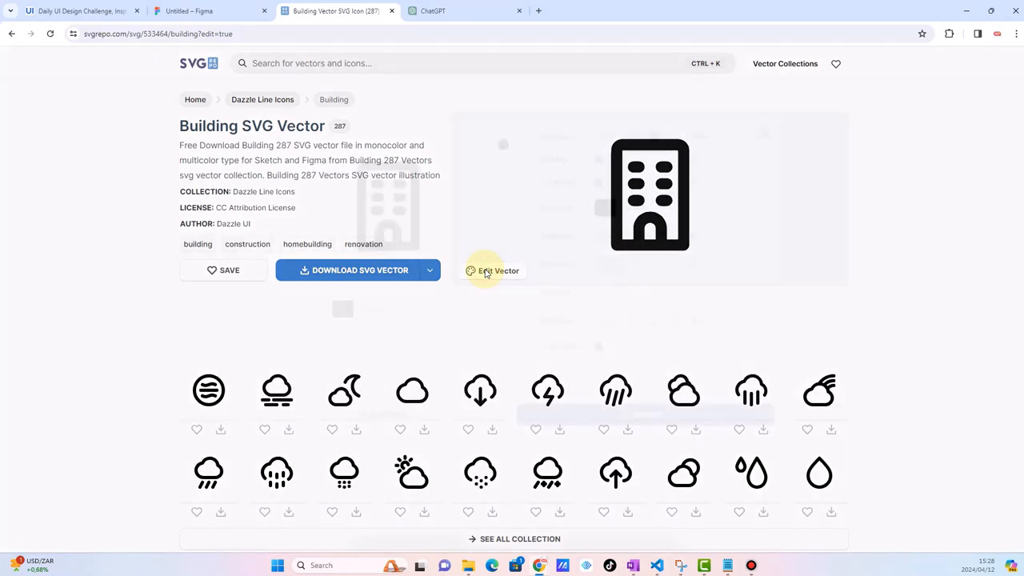
left_click(485, 272)
left_click(400, 398)
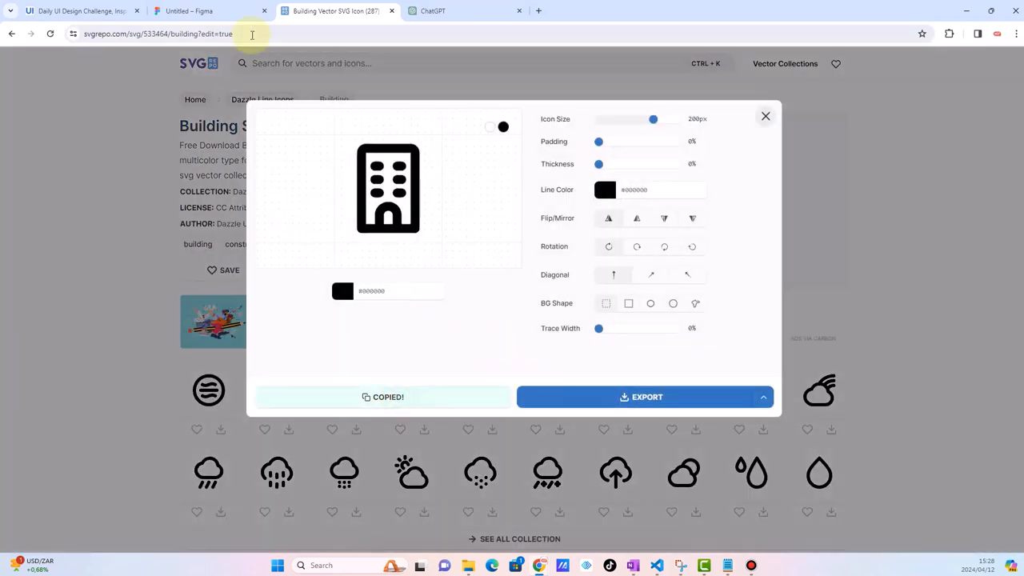
Paste the building icon into the sign-up screen in Figma and place it below and to the left of the envelope, at X 86, Y 458
left_click(192, 11)
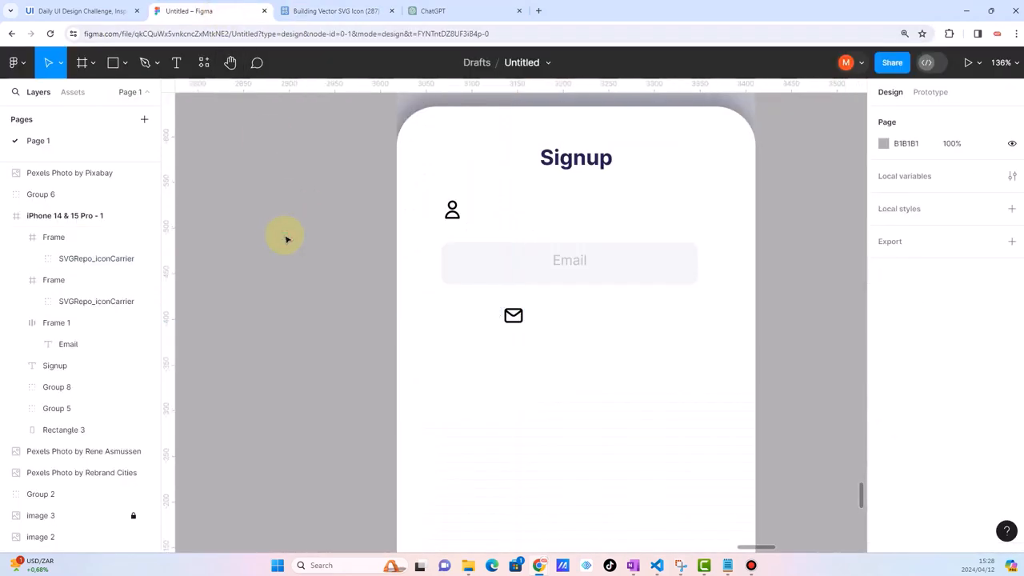
key("ctrl+v")
key("shift+2")
left_click_drag(444, 218, 354, 320)
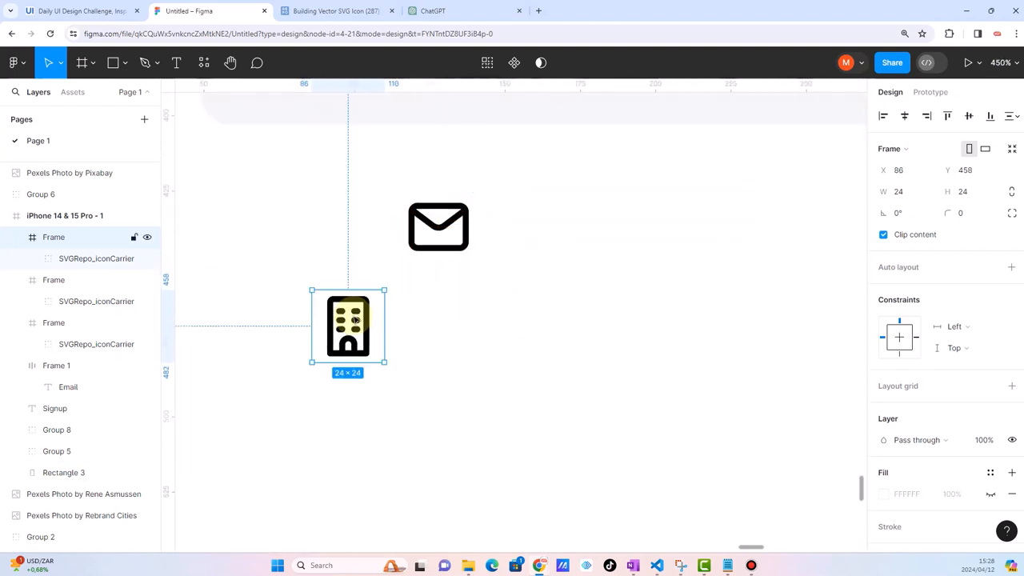
Take the building icon group out of its 24 × 24 frame, place it at X 126, Y 462, and delete the empty frame
double_click(354, 320)
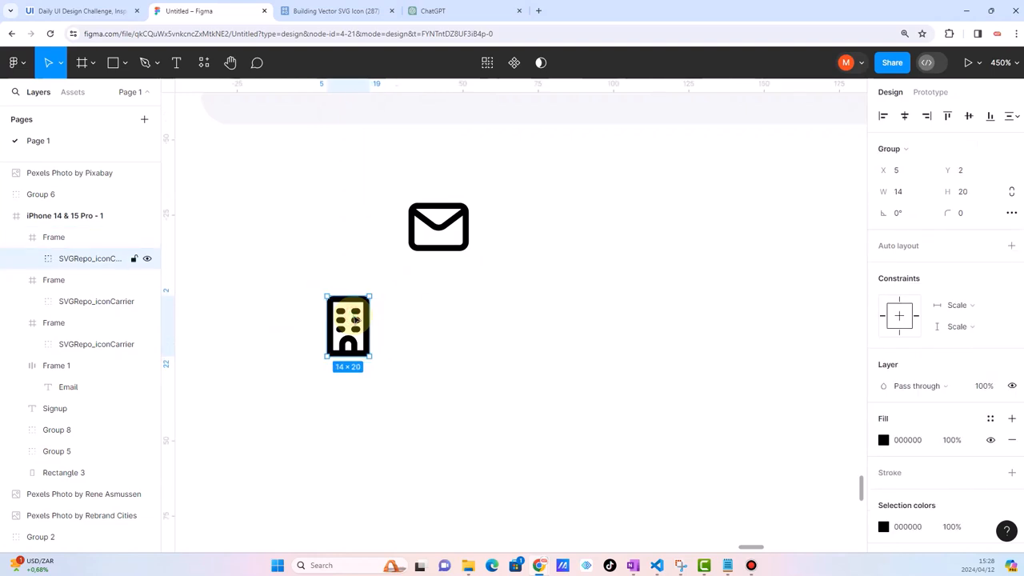
left_click_drag(354, 320, 459, 325)
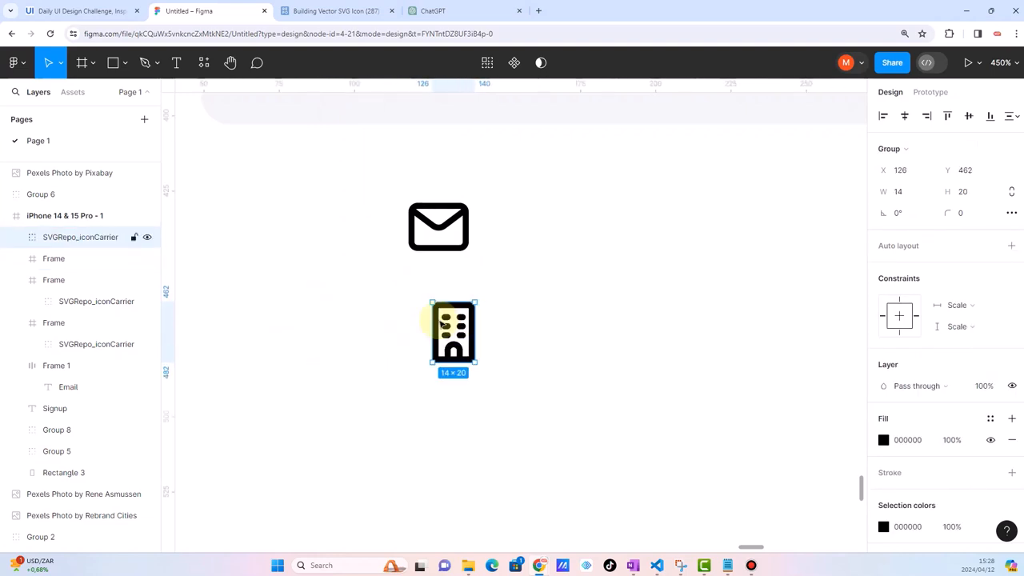
left_click(389, 319)
left_click(356, 329)
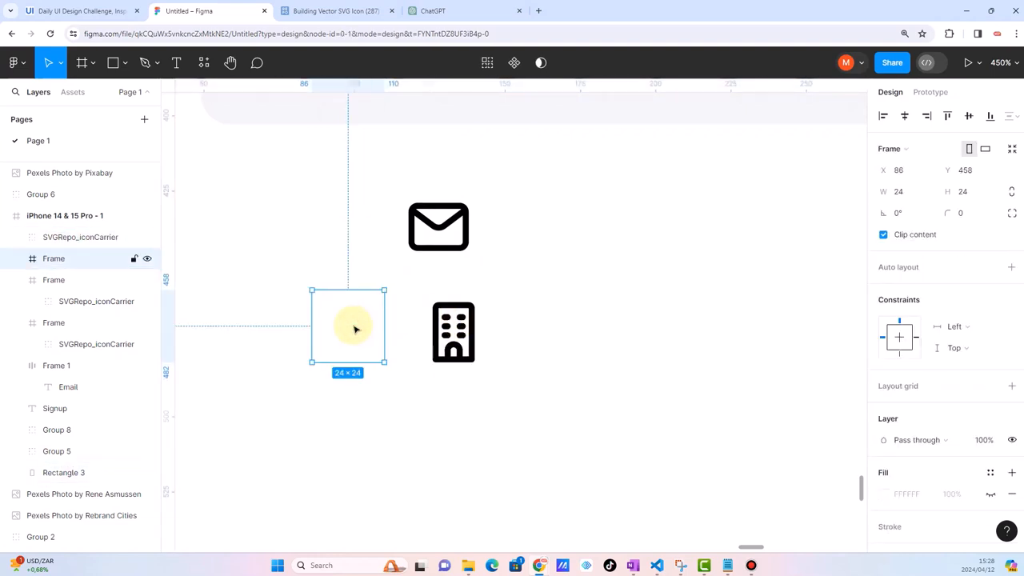
key("Delete")
Pull the envelope icon group out of its frame onto the sign-up card and delete the leftover empty frame
left_click(442, 224)
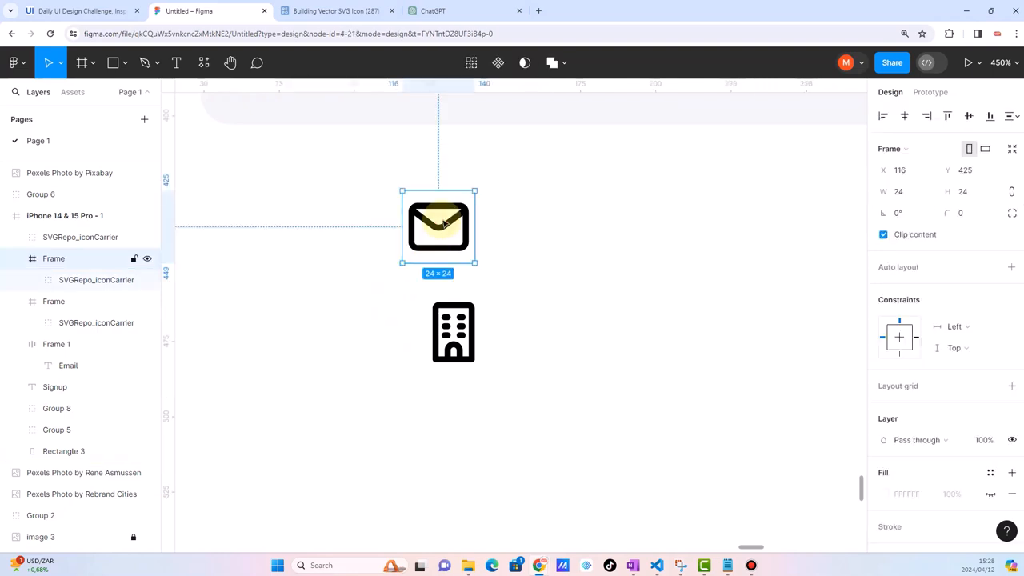
double_click(432, 228)
left_click_drag(431, 226, 294, 241)
left_click(443, 225)
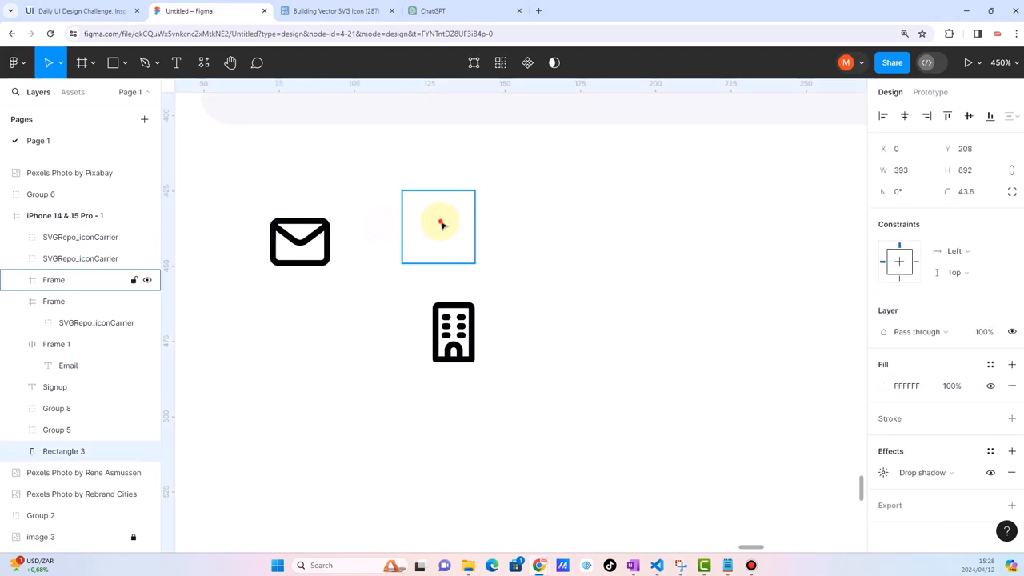
left_click(443, 225)
key("Delete")
scroll(442, 226, "down", 5)
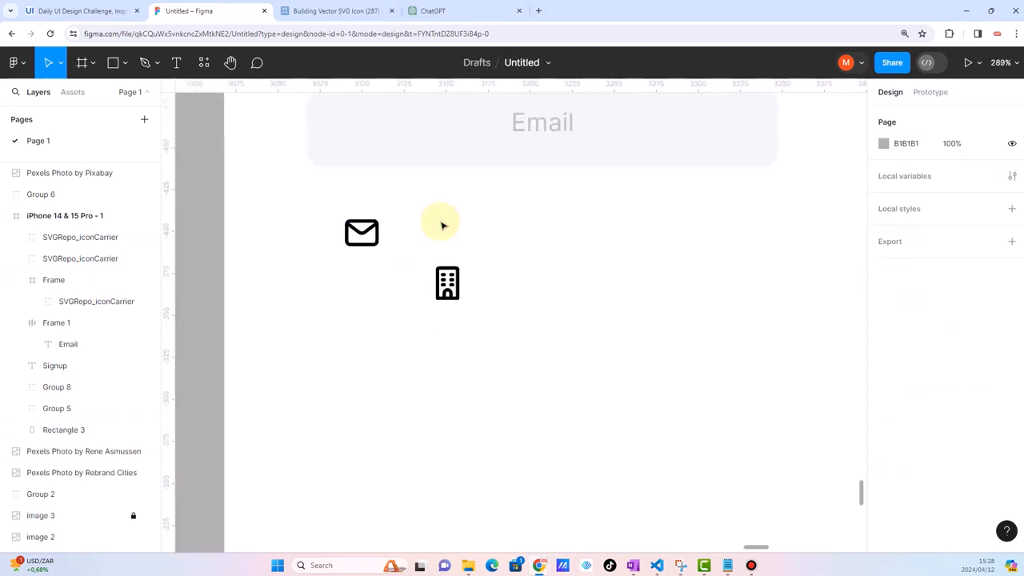
scroll(442, 226, "up", 2)
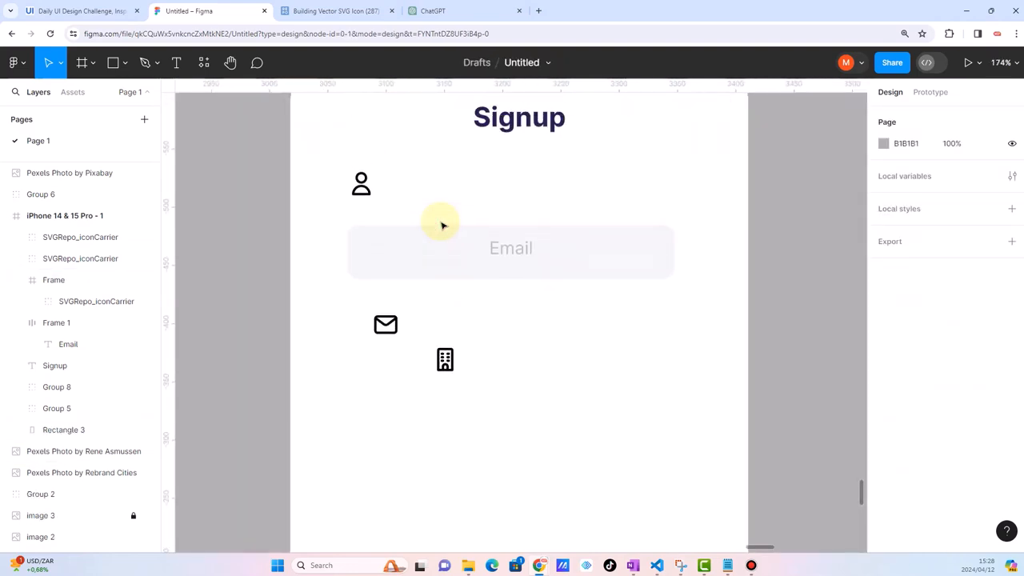
left_click(445, 360)
left_click_drag(445, 360, 471, 343)
key("ctrl+z")
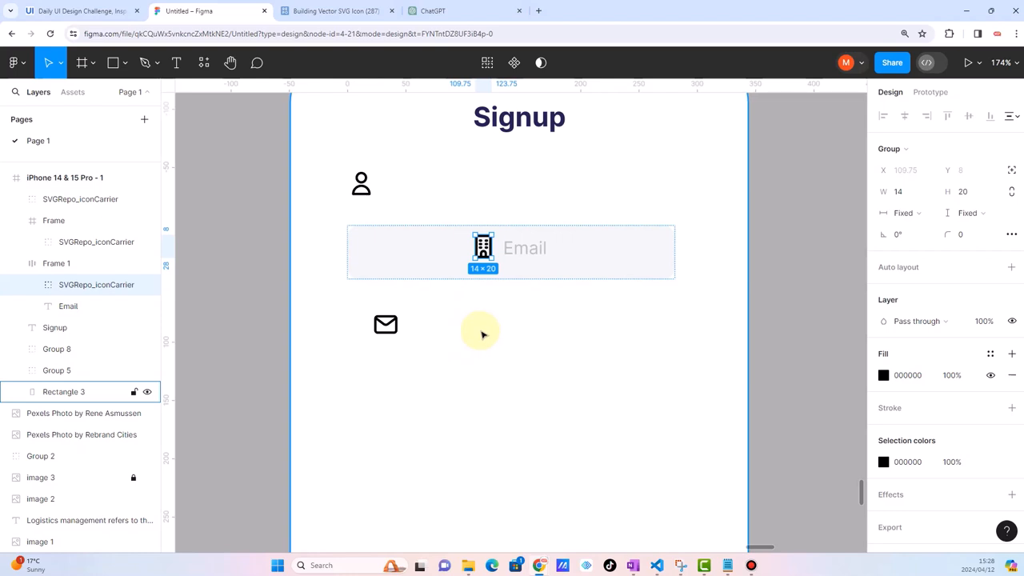
key("ctrl+z")
Place the building icon inside the Email field's auto layout, in front of the Email text
left_click_drag(445, 359, 480, 264)
left_click_drag(469, 312, 481, 249)
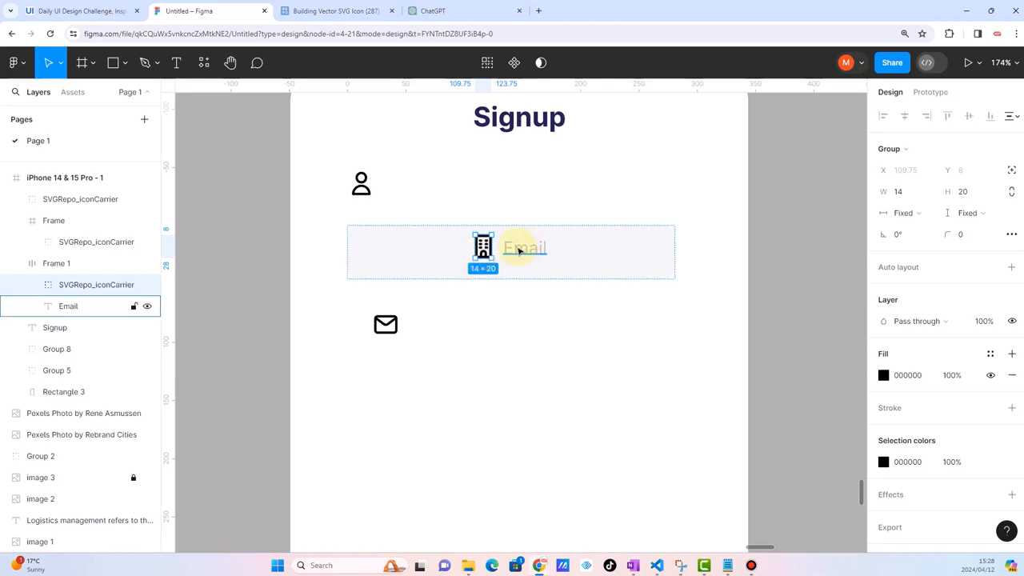
left_click(548, 316)
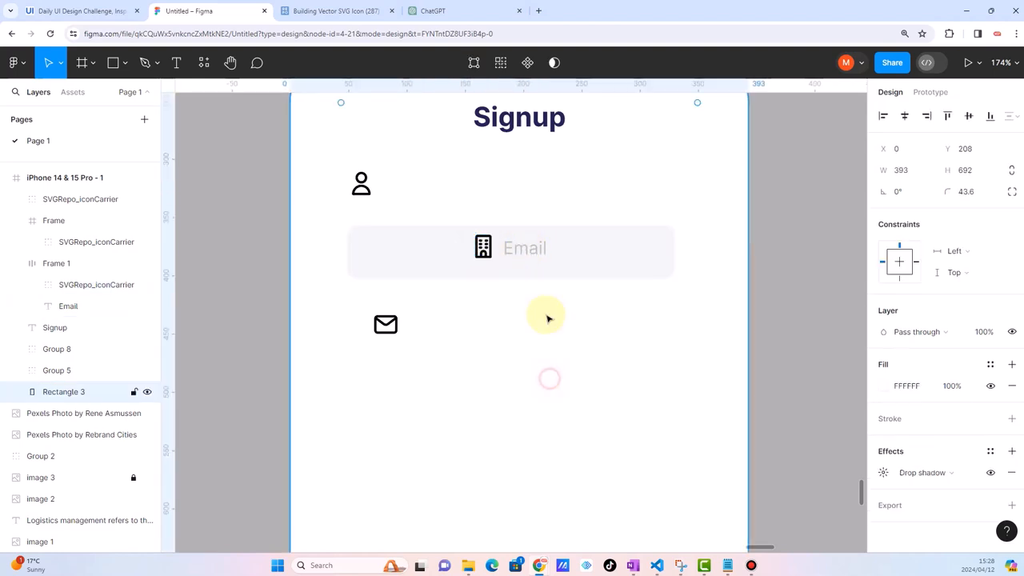
Set the Email field's bottom auto layout padding to 0
left_click(495, 274)
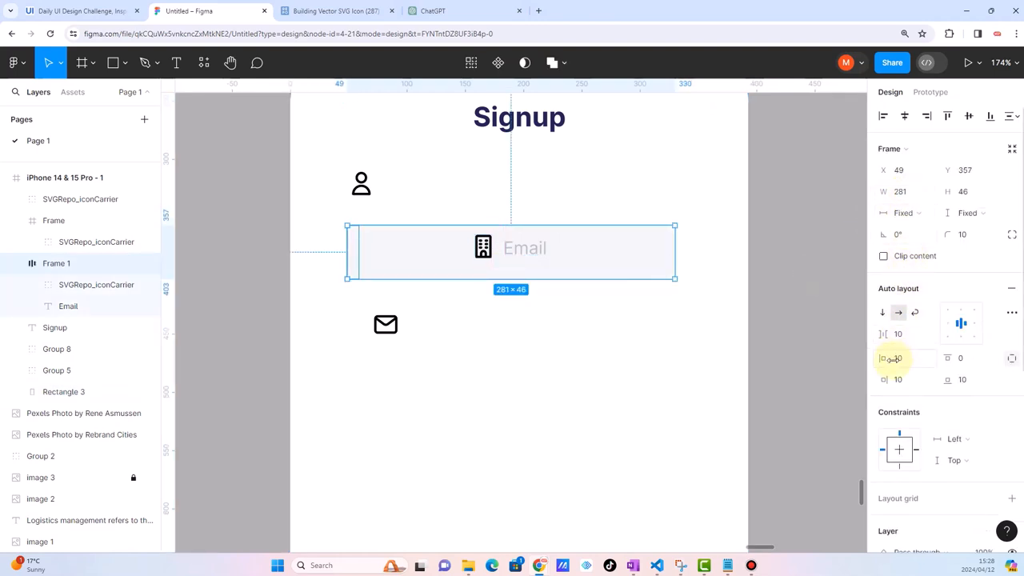
left_click(963, 381)
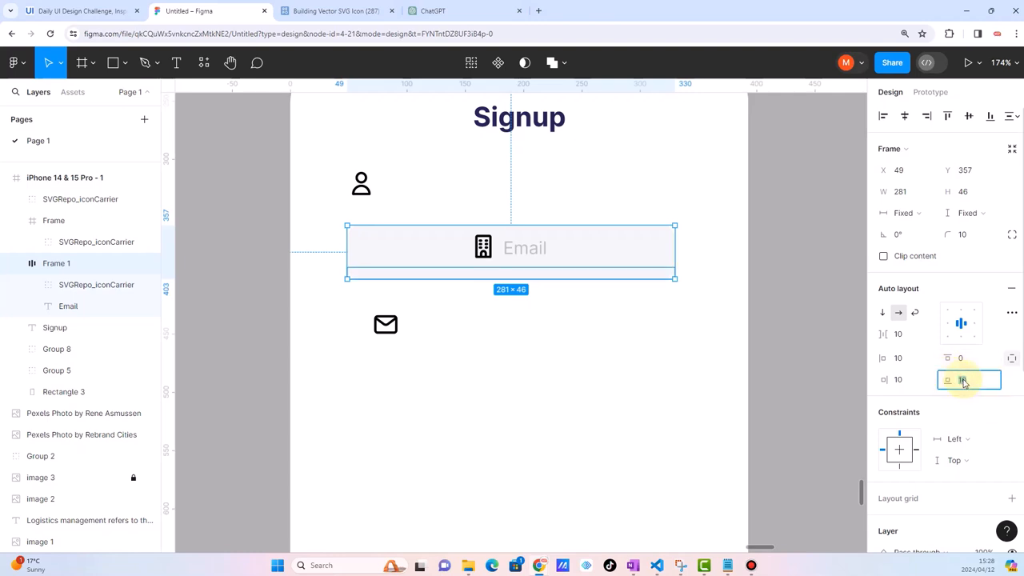
left_click_drag(948, 380, 774, 364)
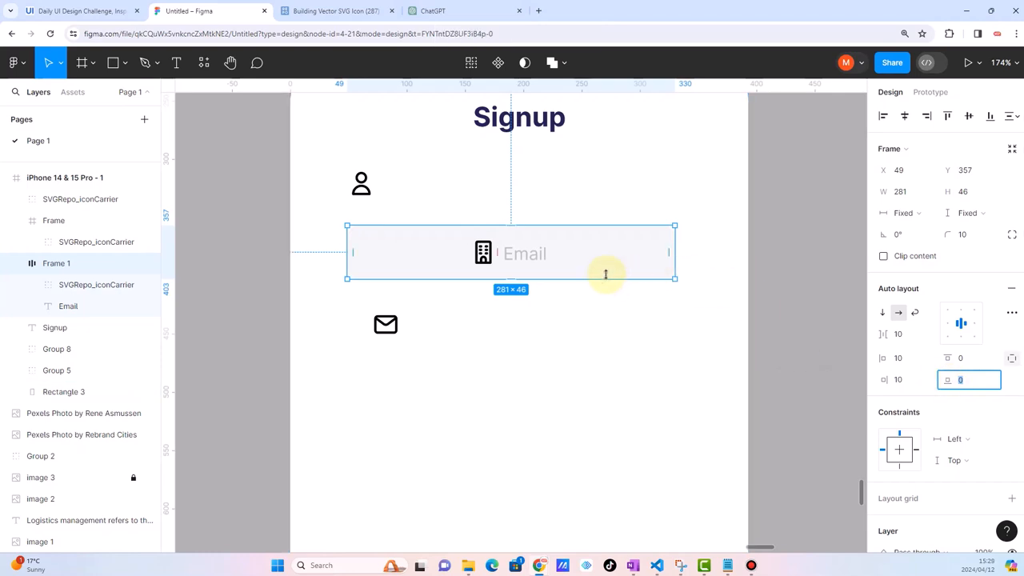
left_click(570, 350)
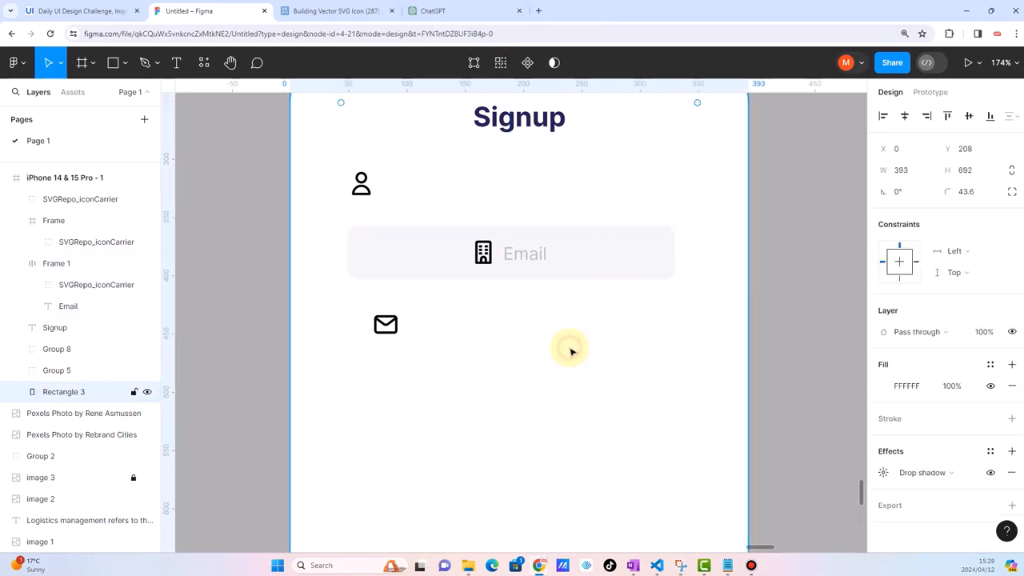
Left-align the Email field's auto layout contents, with a gap of 23 between icon and text and horizontal padding of 22.7
left_click(494, 251)
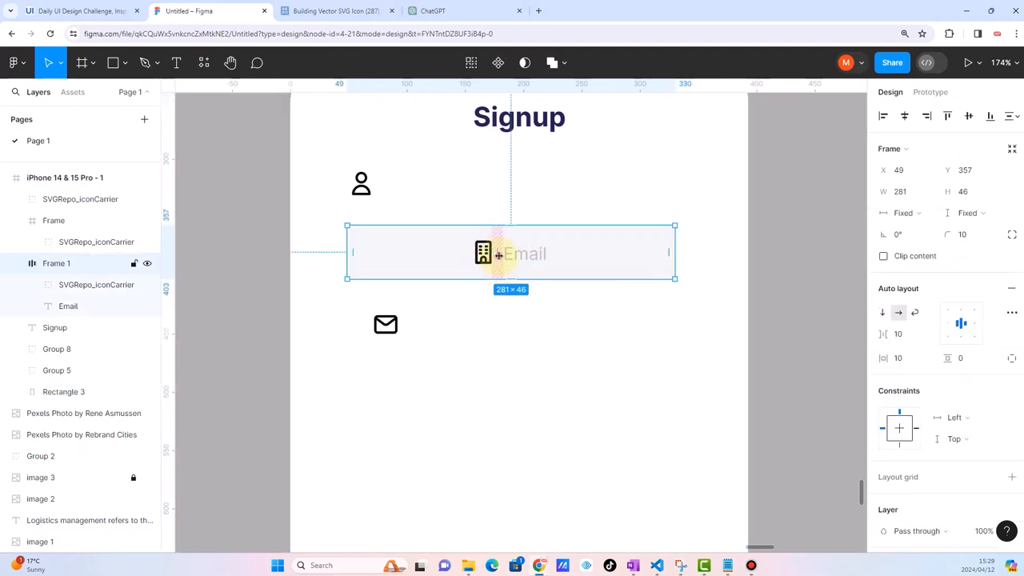
mouse_move(497, 252)
left_mouse_down()
mouse_move(488, 252)
mouse_move(505, 254)
mouse_move(496, 263)
left_mouse_up()
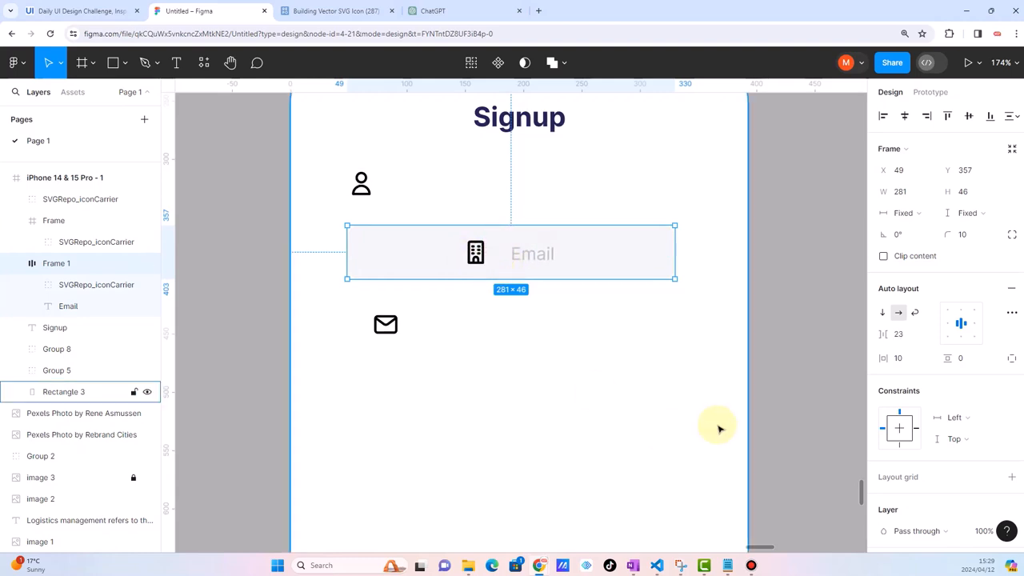
left_click(947, 324)
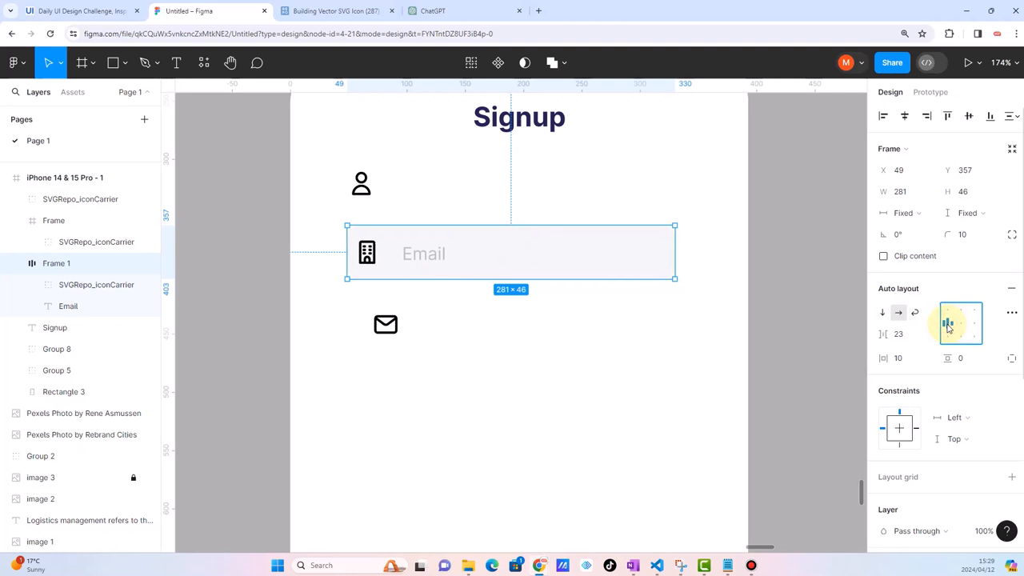
left_click(693, 370)
left_click(427, 243)
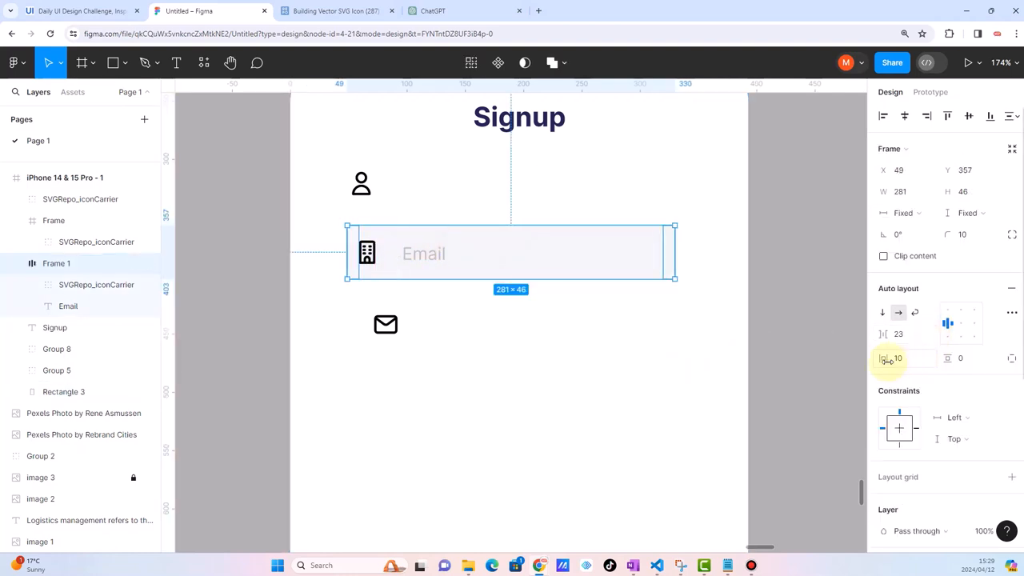
left_click_drag(883, 357, 1021, 381)
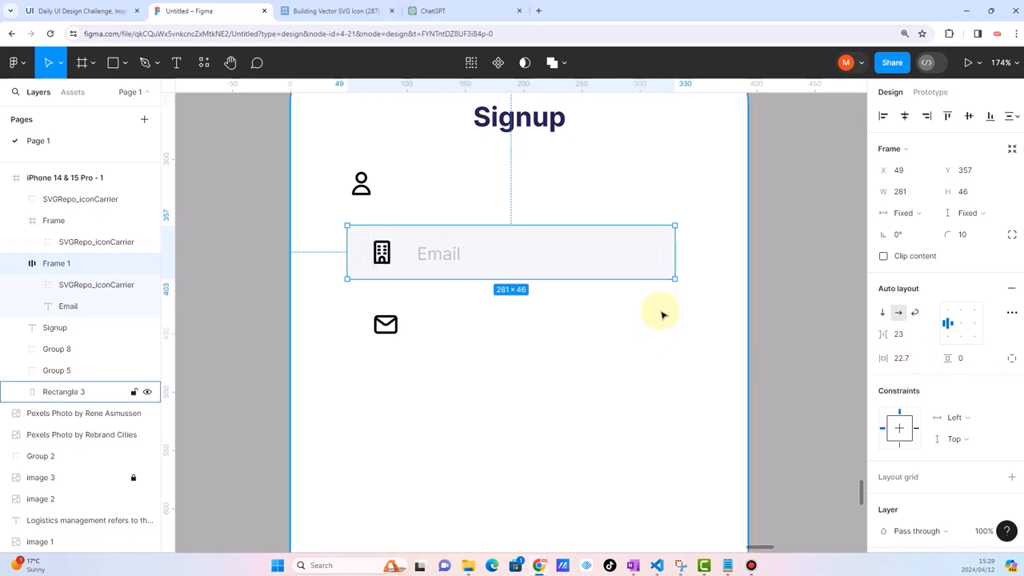
Review the whole sign-up screen, from the airplane header down to the Boxify mark at its lower edge
scroll(663, 315, "down", 5)
left_click(628, 358)
scroll(663, 359, "up", 2)
scroll(663, 359, "right", 2)
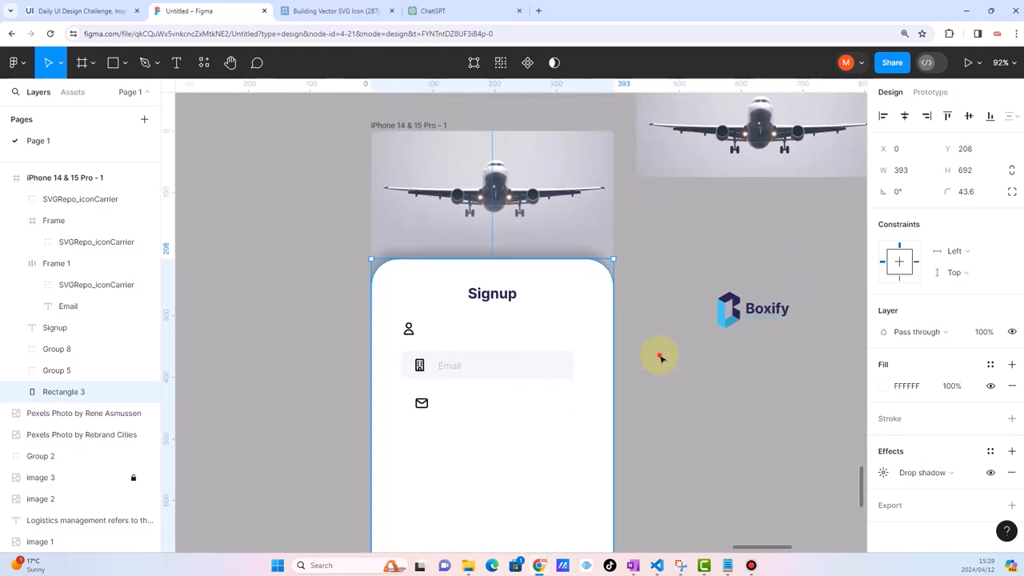
left_click(663, 359)
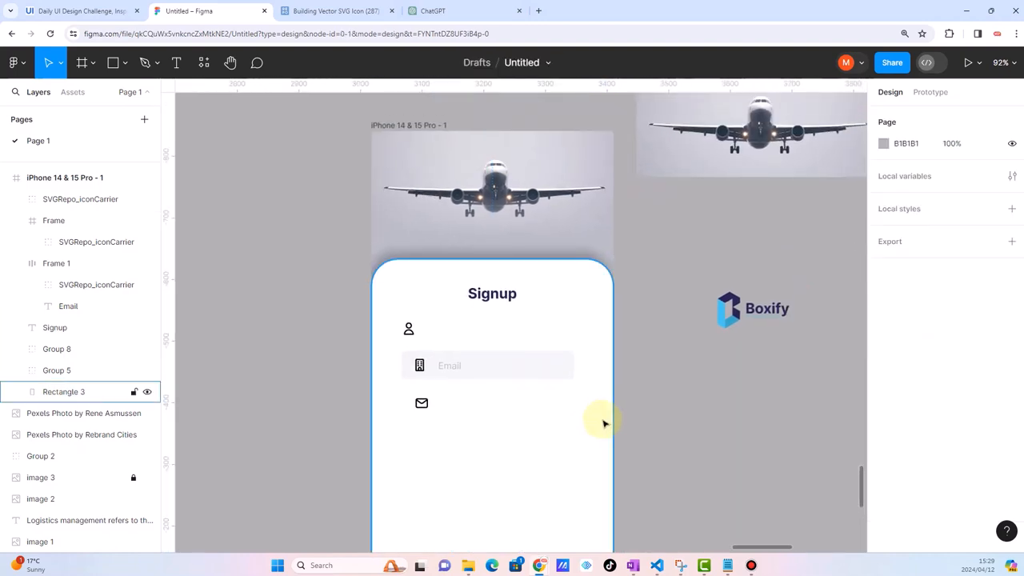
left_click(677, 398)
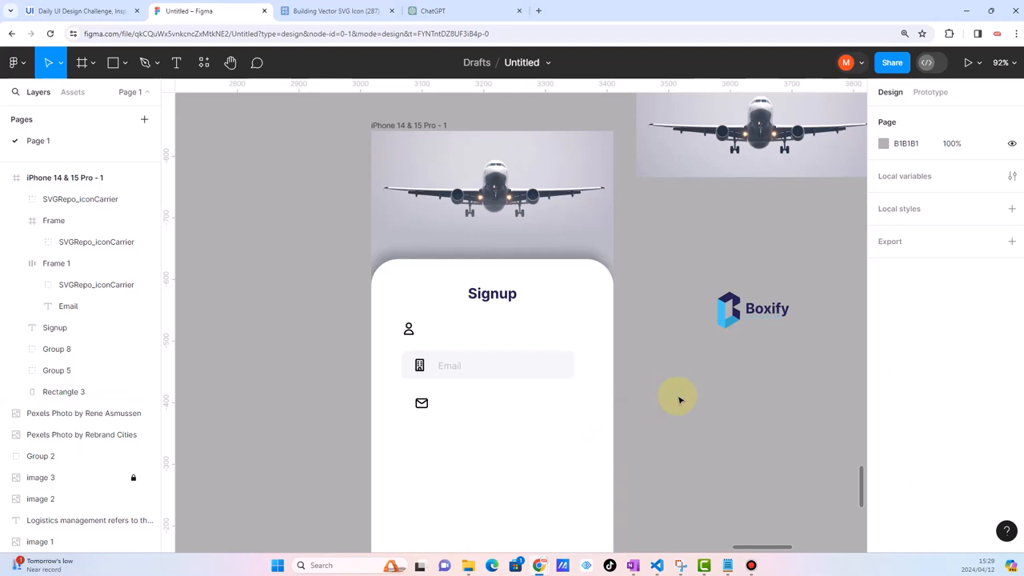
scroll(611, 398, "down", 3)
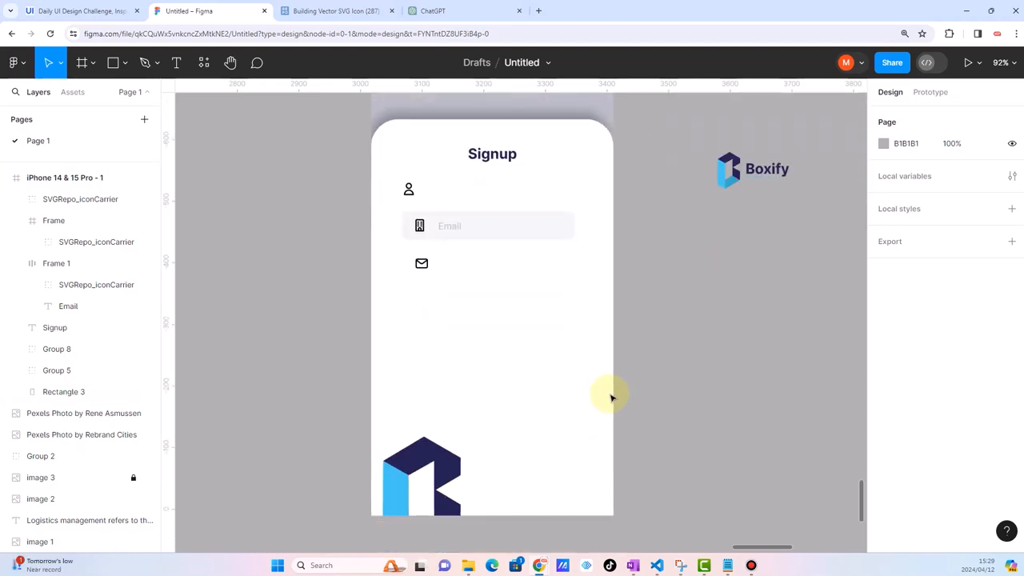
scroll(612, 398, "up", 1)
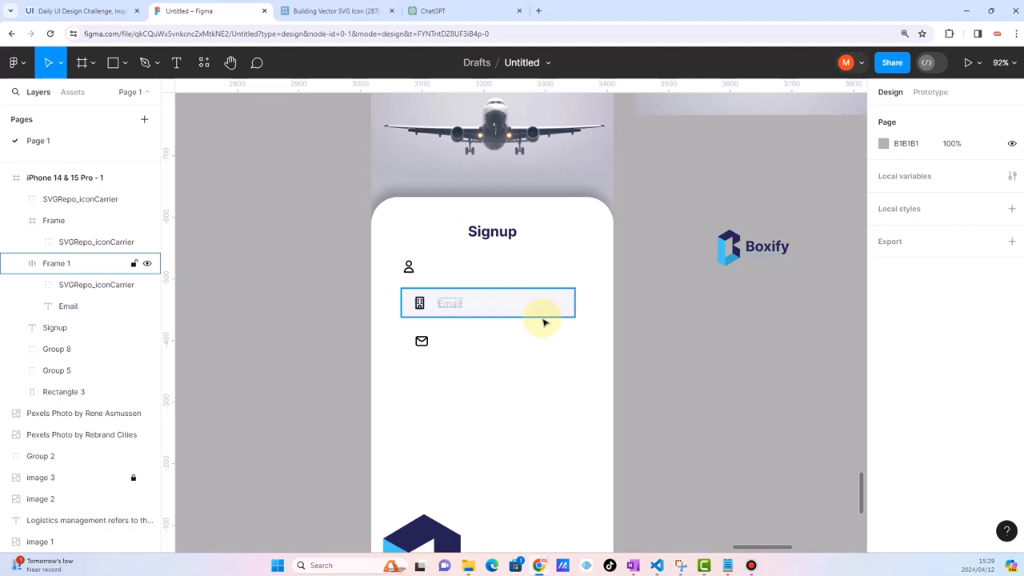
Move the Email field slightly right and down on the card, to X 54, Y 364
mouse_move(425, 301)
left_mouse_down()
mouse_move(432, 386)
mouse_move(429, 305)
left_mouse_up()
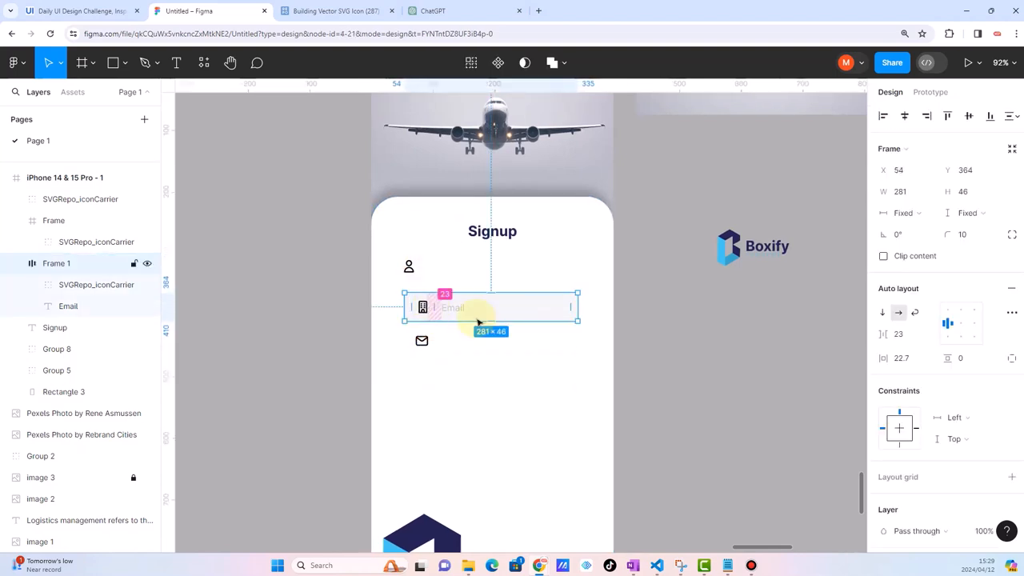
scroll(502, 320, "up", 2)
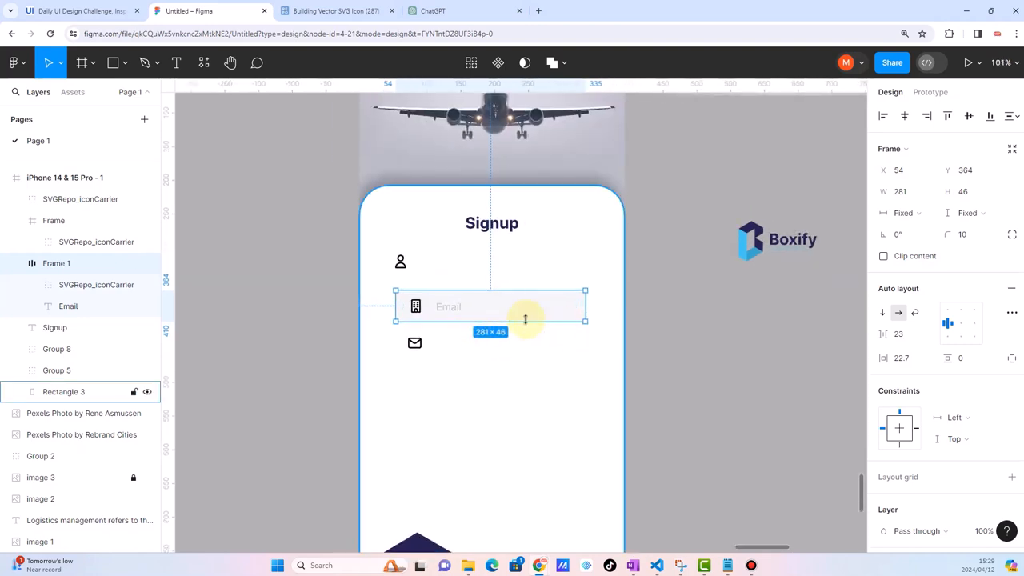
scroll(525, 319, "up", 5)
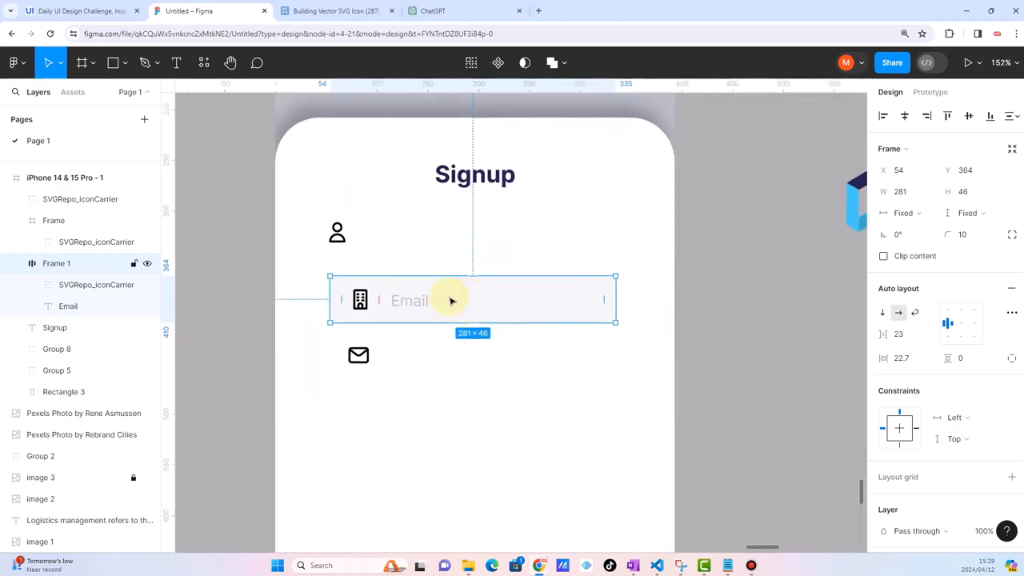
Replace the Email field's light-grey fill with a black 000000 inside stroke of weight 1
left_click(469, 300)
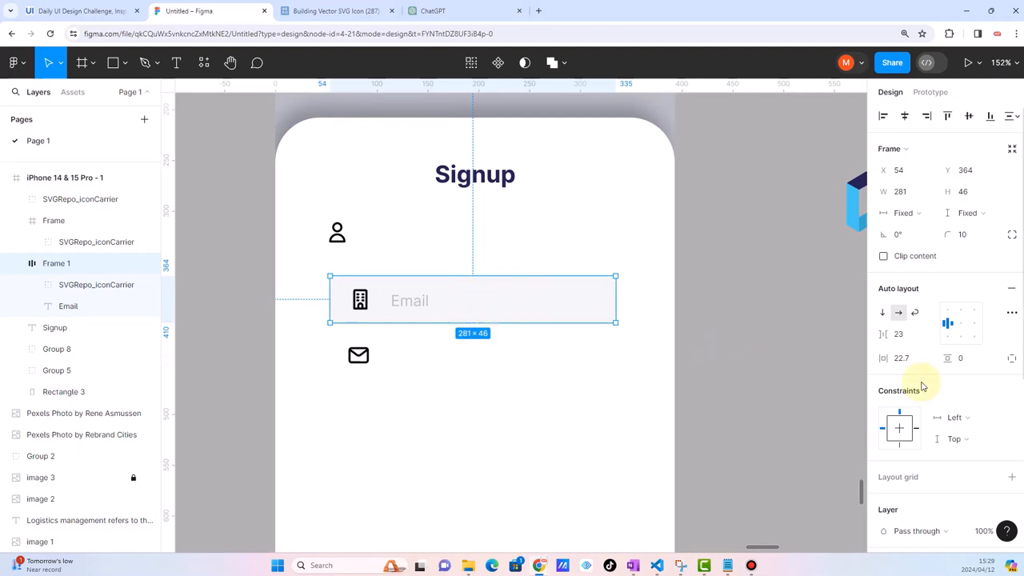
scroll(921, 386, "down", 4)
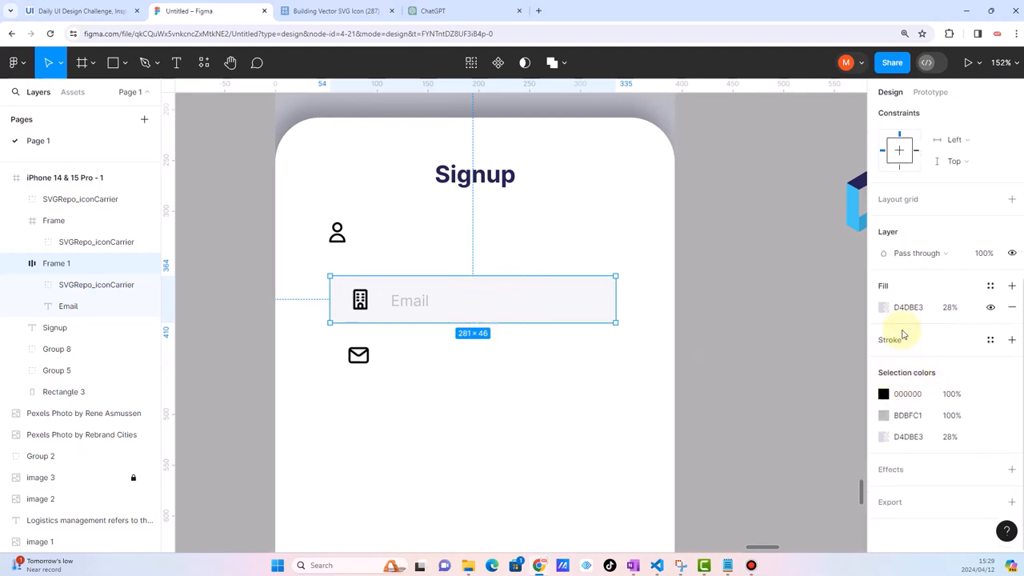
left_click(1011, 307)
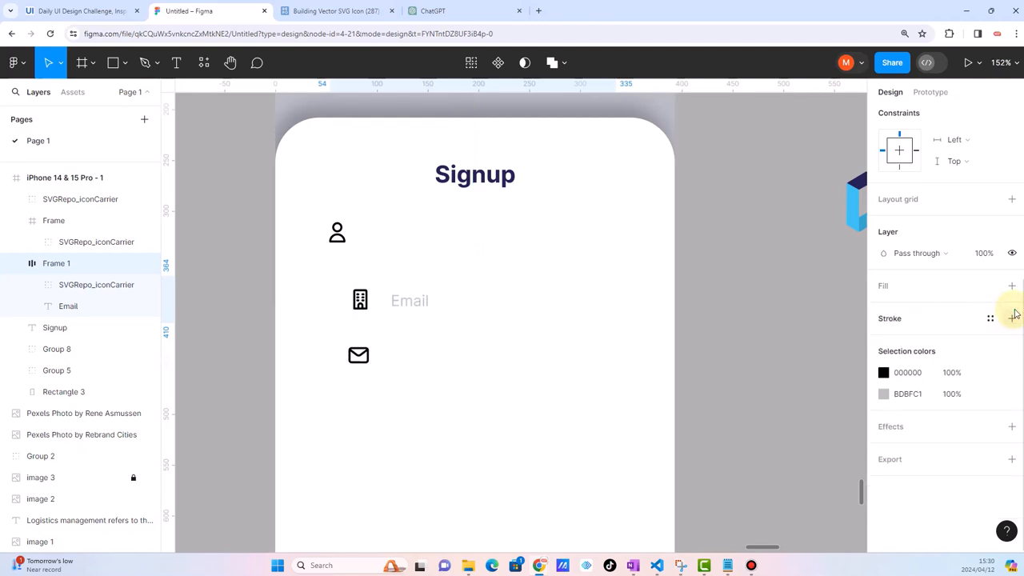
left_click(962, 320)
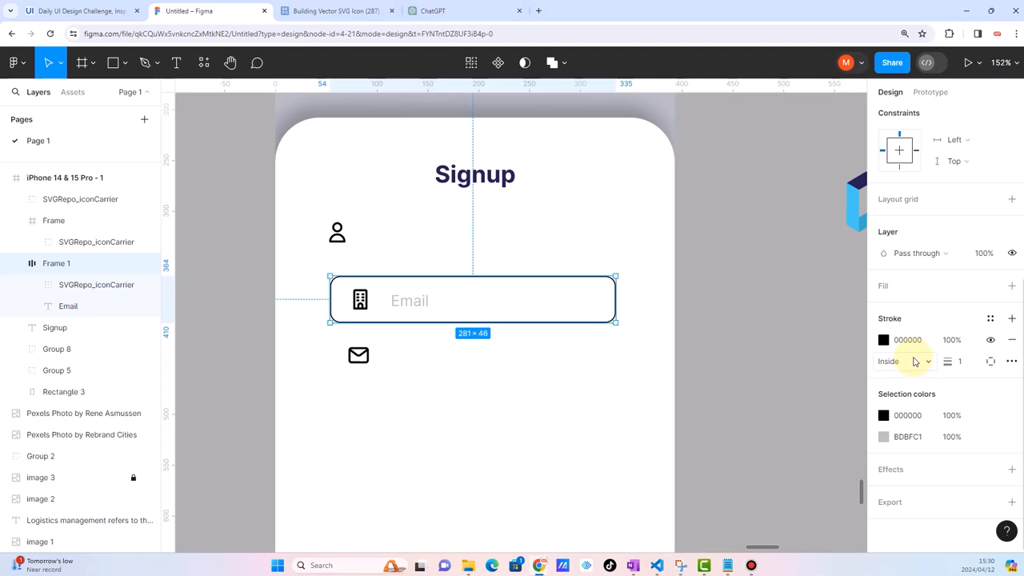
left_click(735, 304)
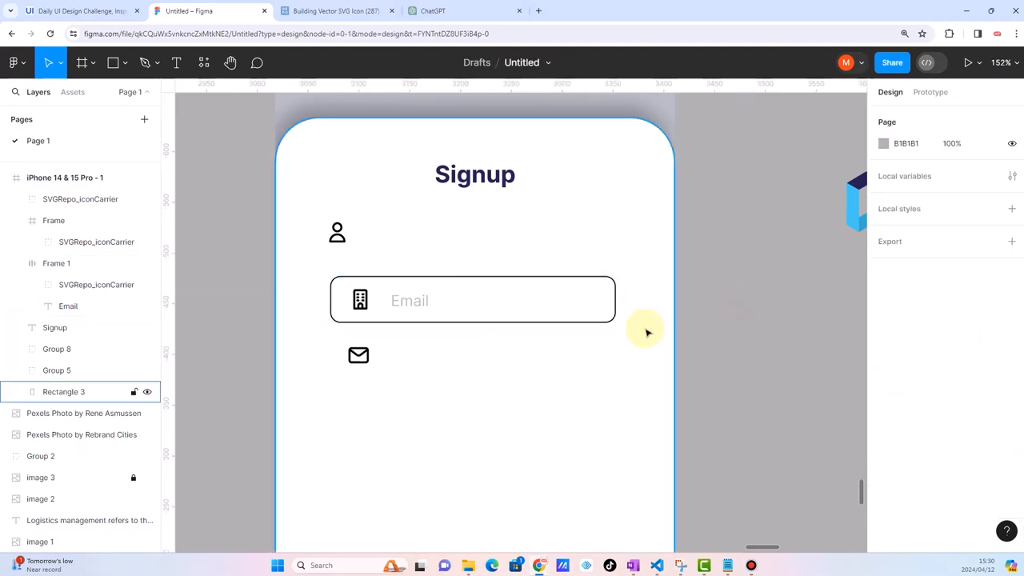
Move the user and envelope icons off the phone screen onto the empty canvas to its left
scroll(647, 331, "down", 5)
scroll(648, 313, "up", 2)
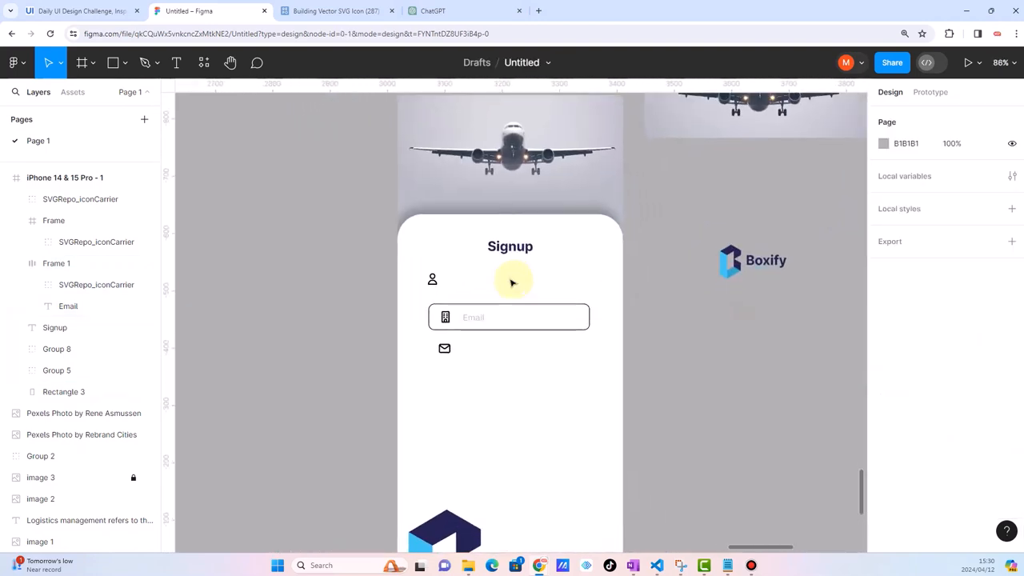
left_click_drag(439, 280, 302, 273)
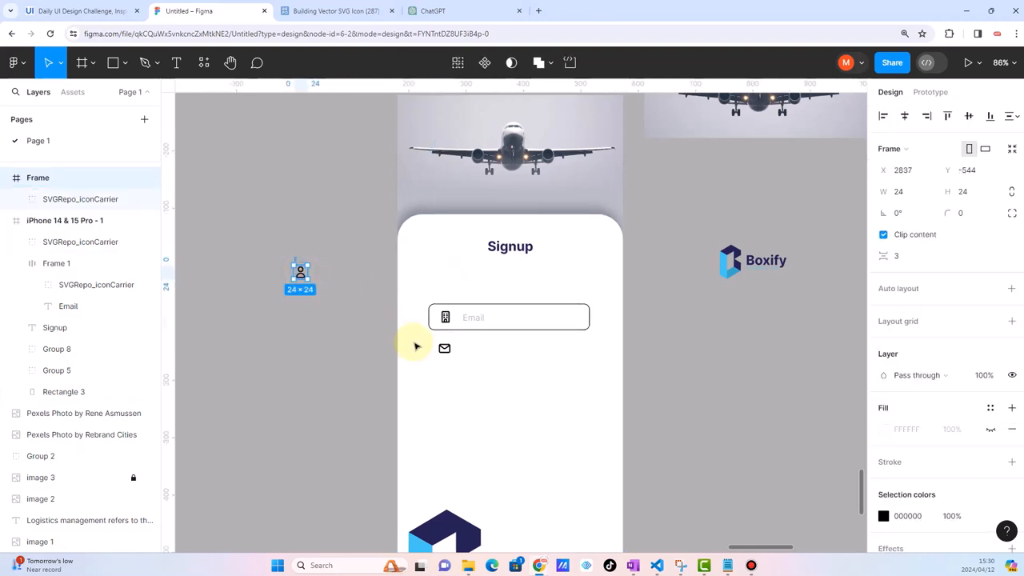
left_click_drag(446, 352, 319, 350)
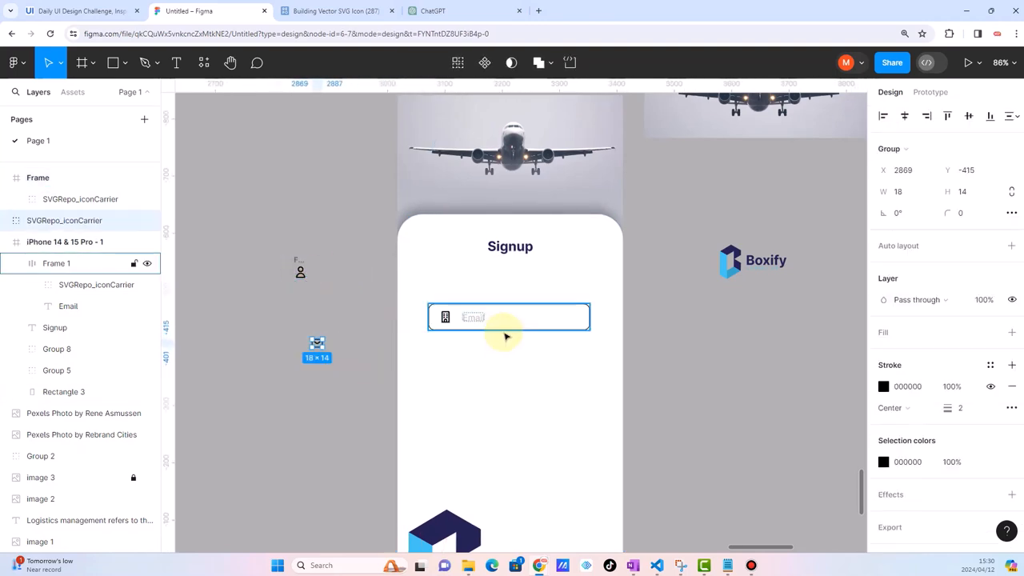
Resize the Email field to 267 × 53 and reposition it on the card at X 67, Y 364
scroll(506, 337, "up", 3)
left_click(528, 320)
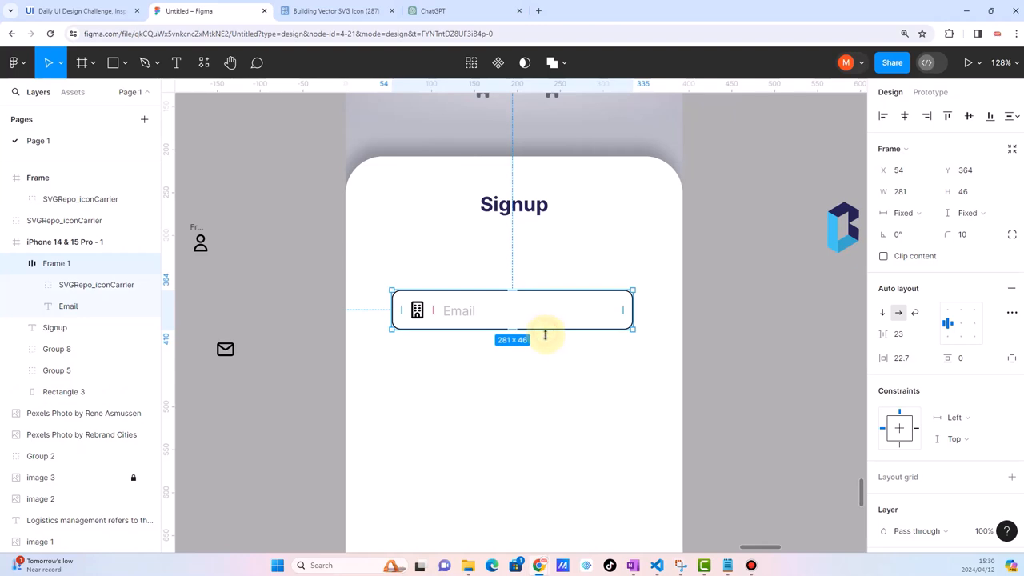
left_click_drag(544, 334, 545, 336)
left_click_drag(633, 312, 560, 307)
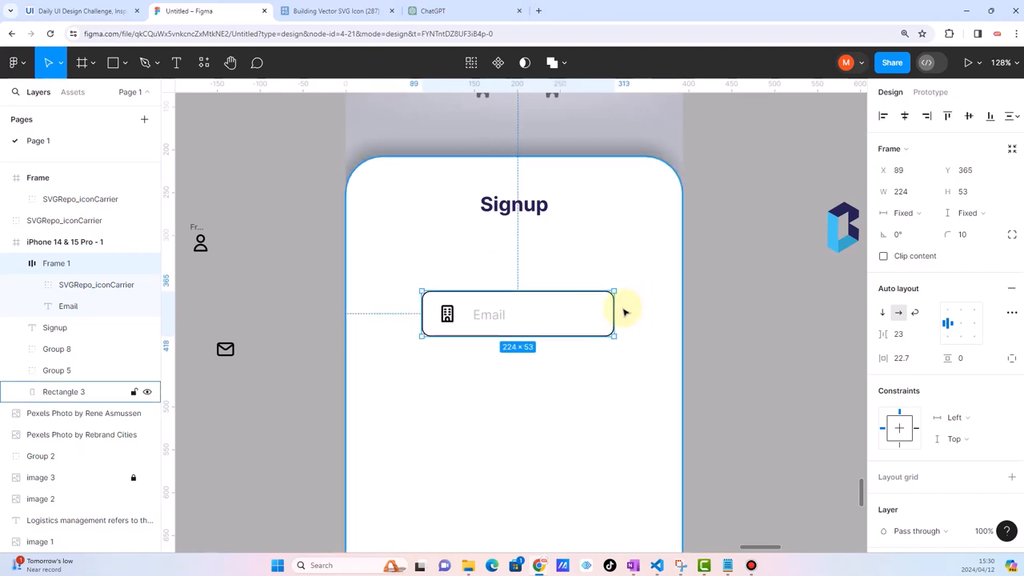
left_click_drag(611, 313, 650, 313)
left_click_drag(578, 312, 562, 312)
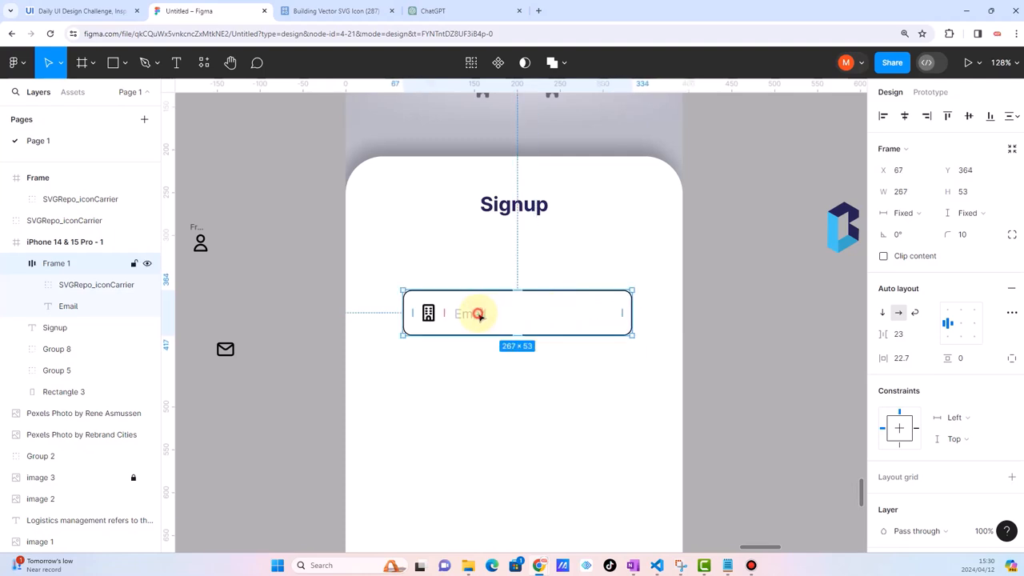
Change the field's placeholder text to Company Name and widen its text box so it fits on one line
double_click(479, 315)
double_click(478, 314)
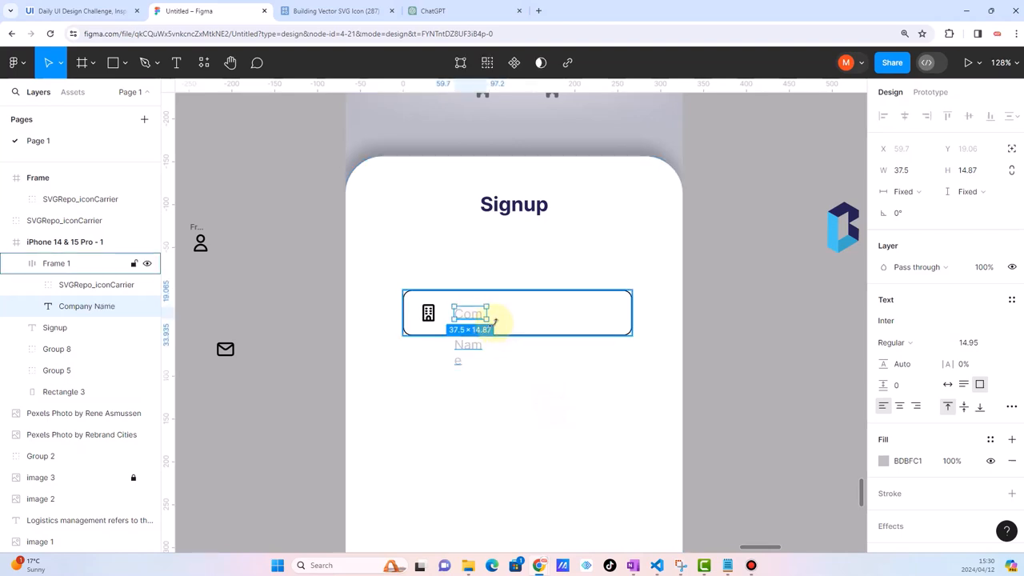
left_click_drag(486, 312, 568, 314)
left_click(560, 376)
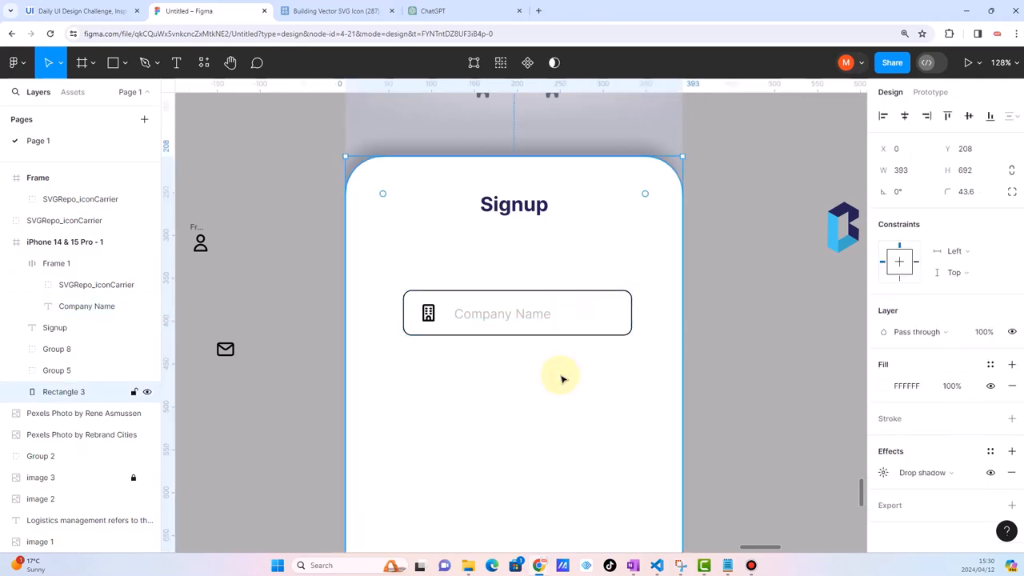
Recolour the Company Name field's stroke to dark navy 242155, sampled from the Boxify logo
scroll(560, 375, "right", 3)
scroll(560, 377, "down", 4, "ctrl")
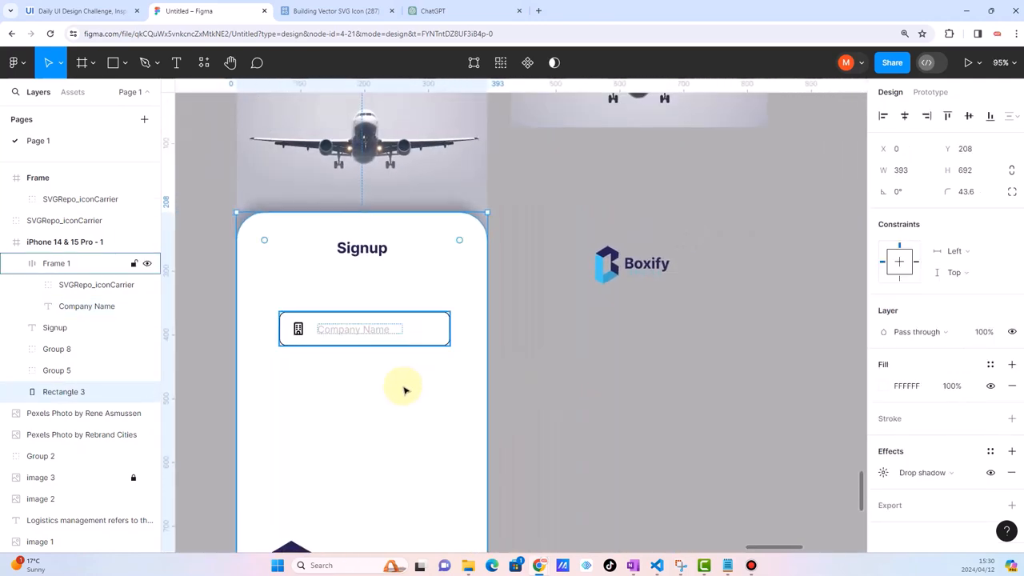
scroll(407, 389, "down", 2, "ctrl")
scroll(343, 358, "up", 3, "ctrl")
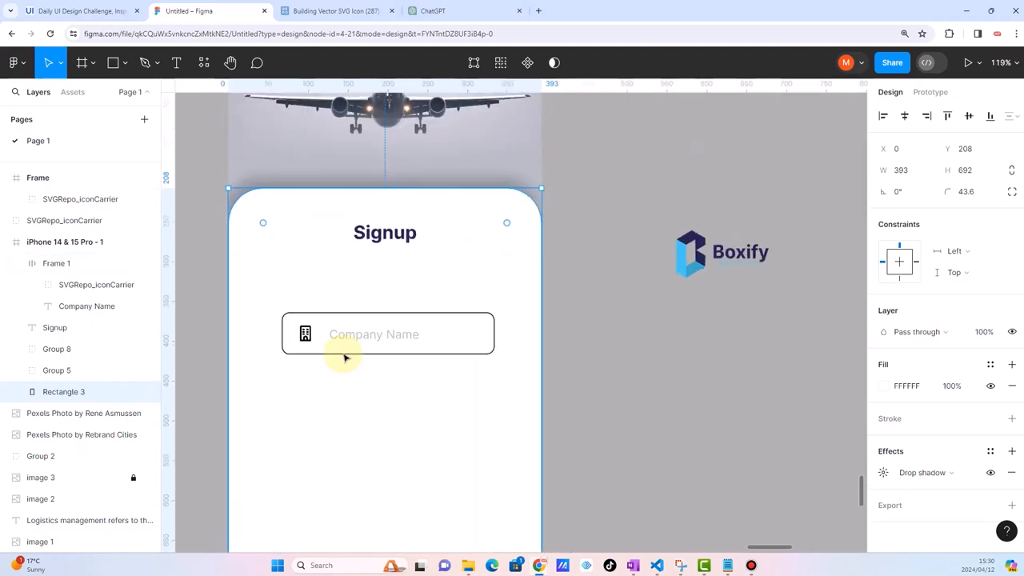
left_click(343, 315)
scroll(936, 382, "down", 5)
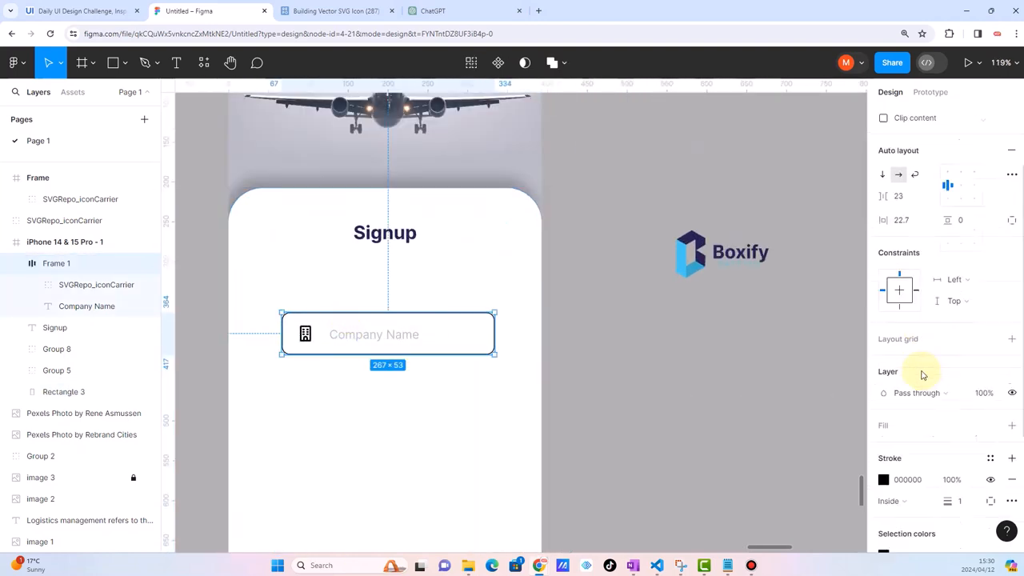
left_click(883, 341)
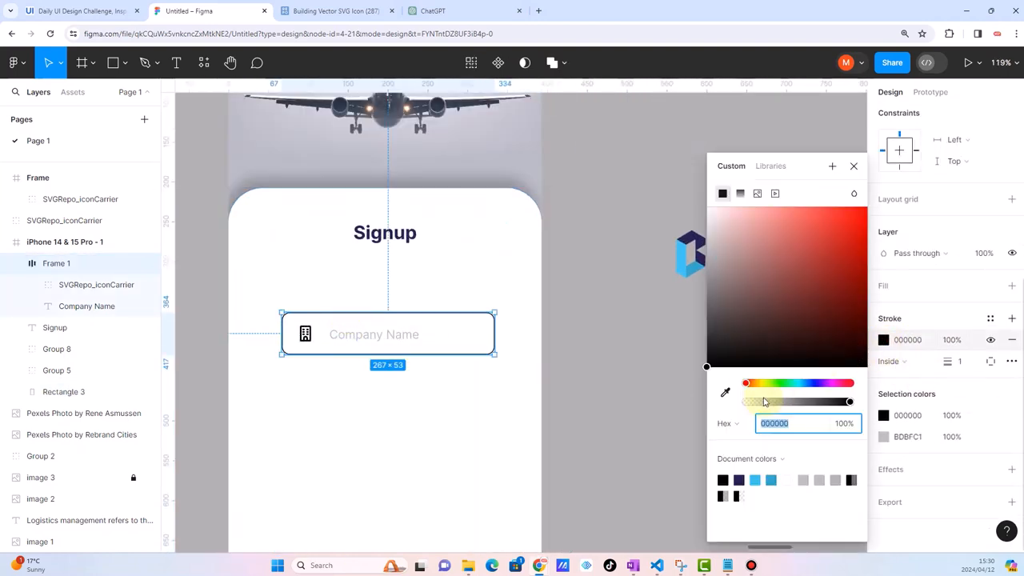
left_click(688, 239)
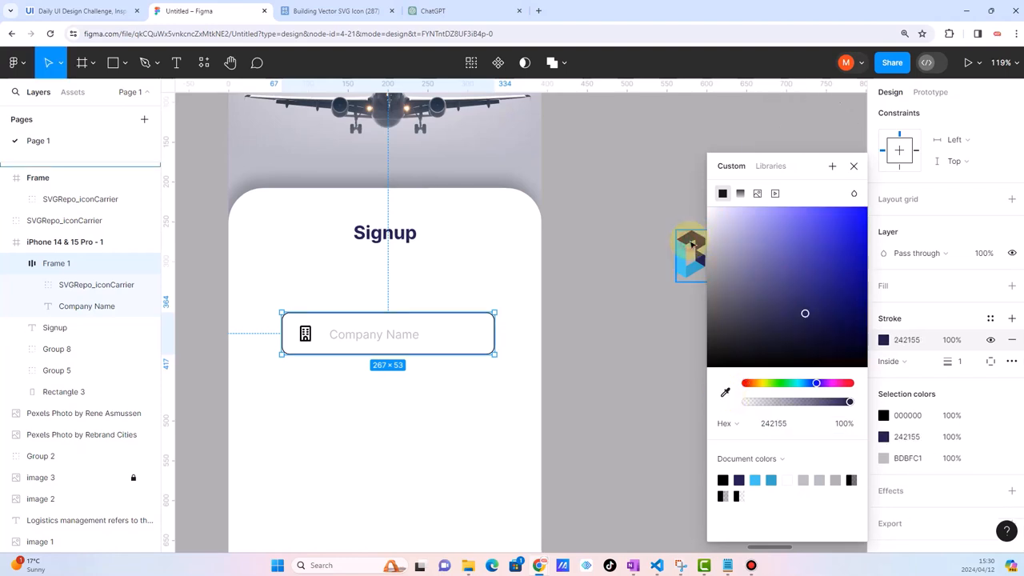
left_click(592, 322)
scroll(446, 363, "up", 10)
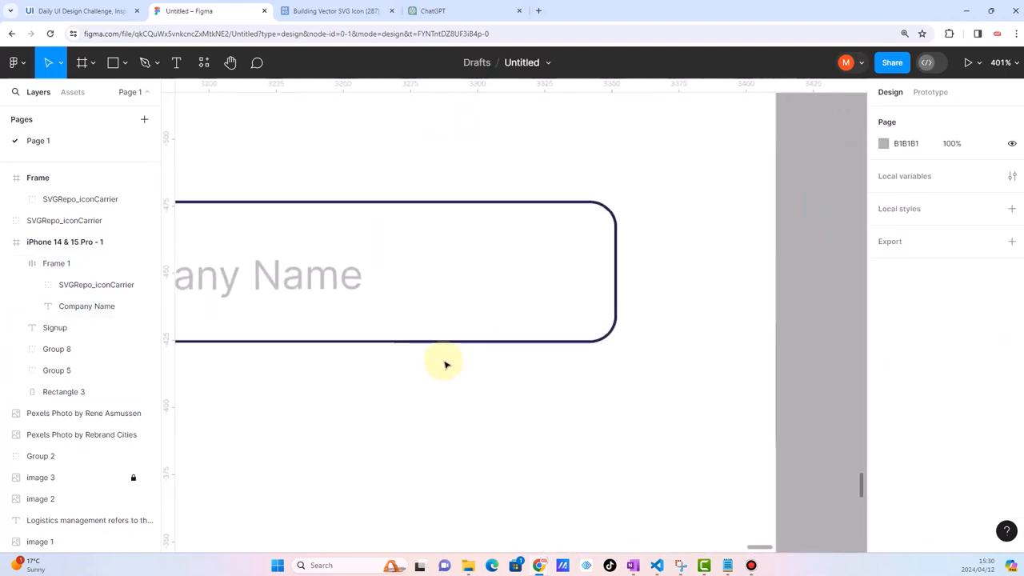
scroll(446, 365, "down", 10)
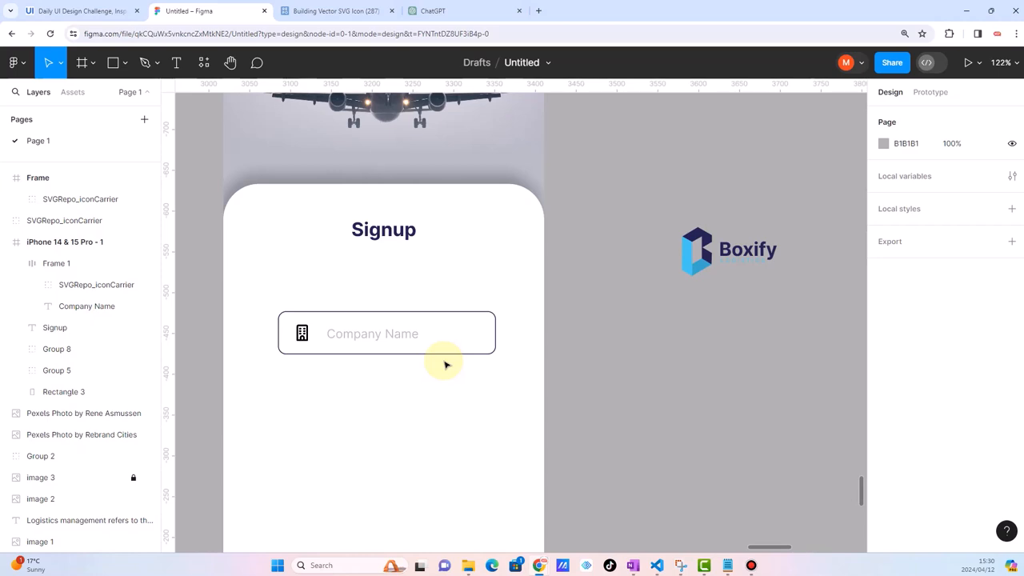
Fill the building icon with light blue 44C7F1, sampled from the Boxify logo
scroll(302, 335, "up", 3)
double_click(306, 335)
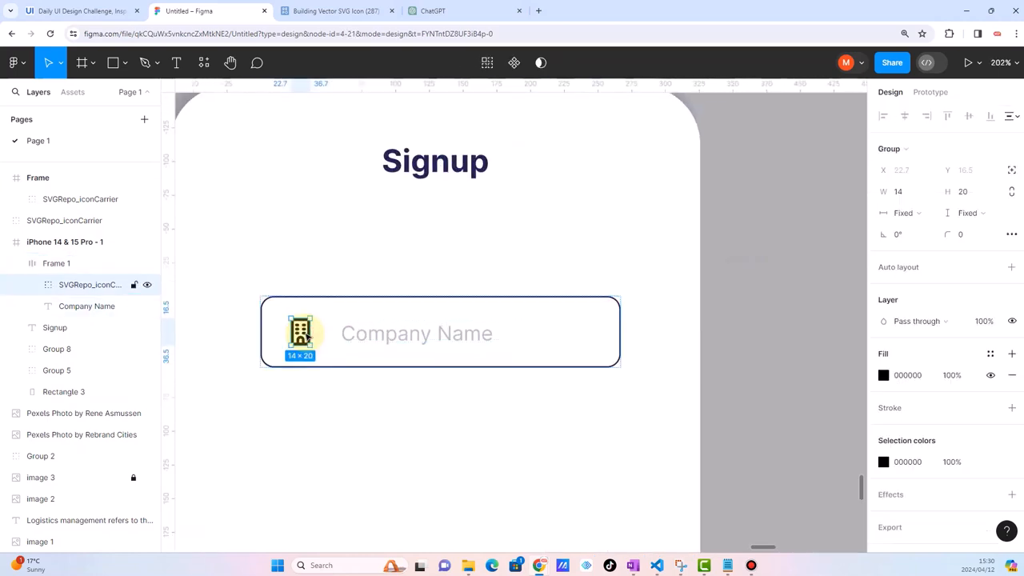
scroll(425, 364, "down", 4)
left_click(883, 375)
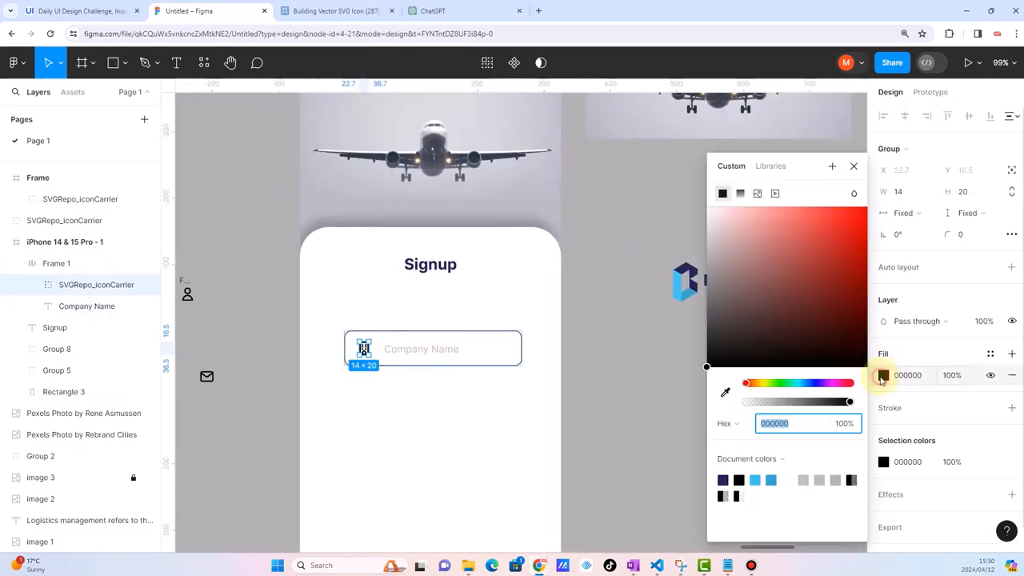
left_click(725, 392)
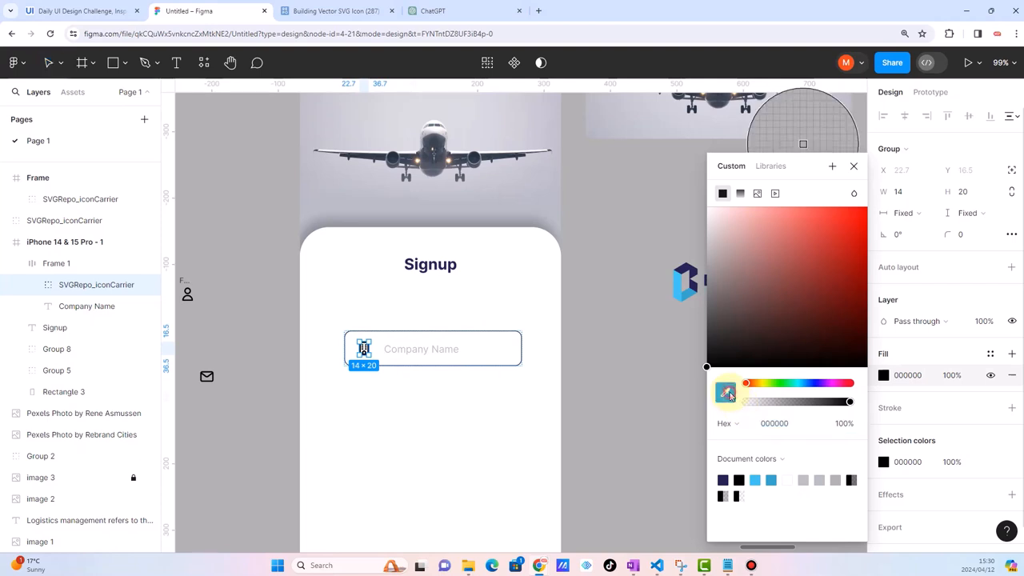
left_click(683, 282)
left_click(587, 407)
scroll(457, 414, "down", 5)
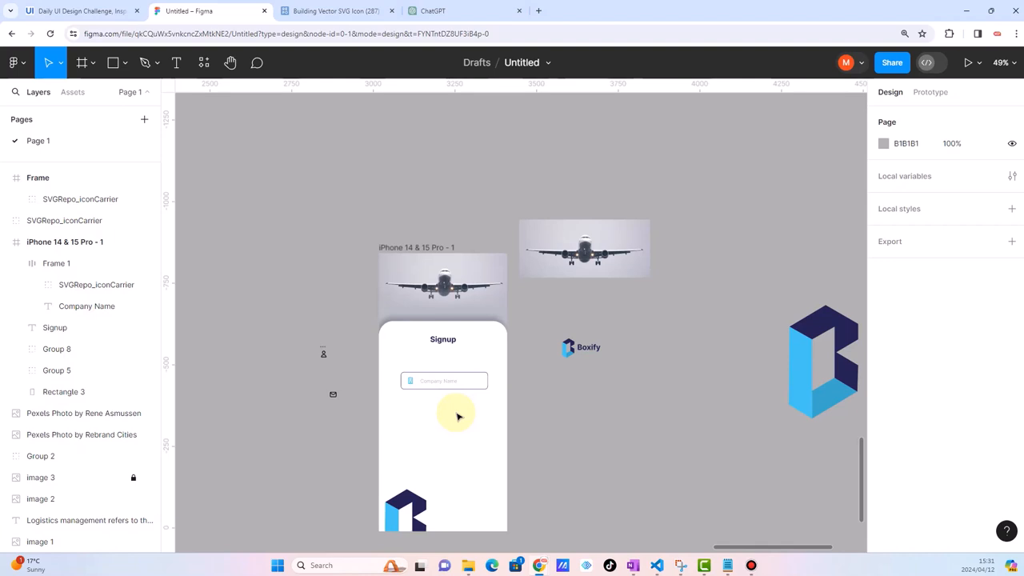
scroll(475, 391, "up", 3)
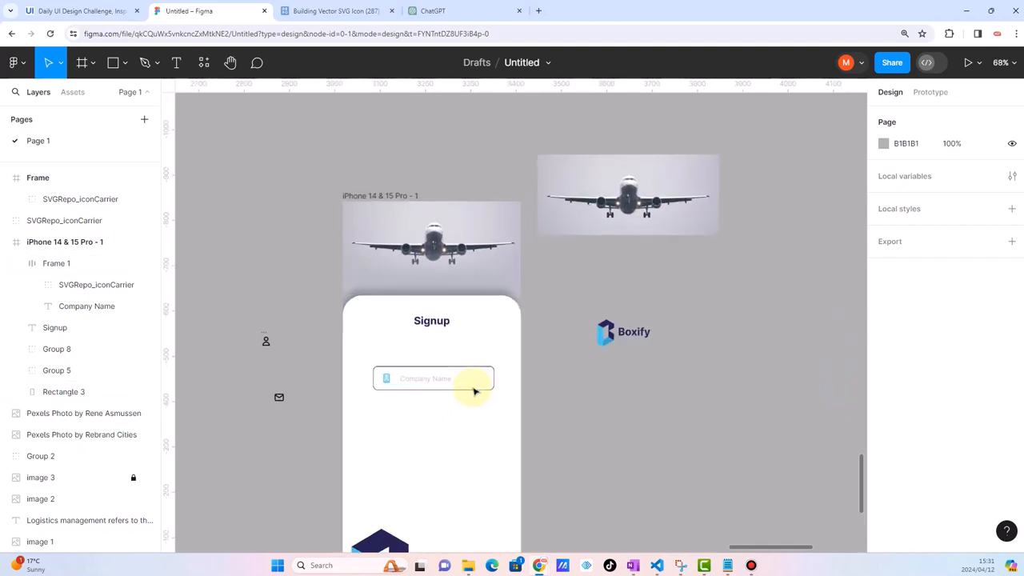
scroll(475, 391, "up", 5)
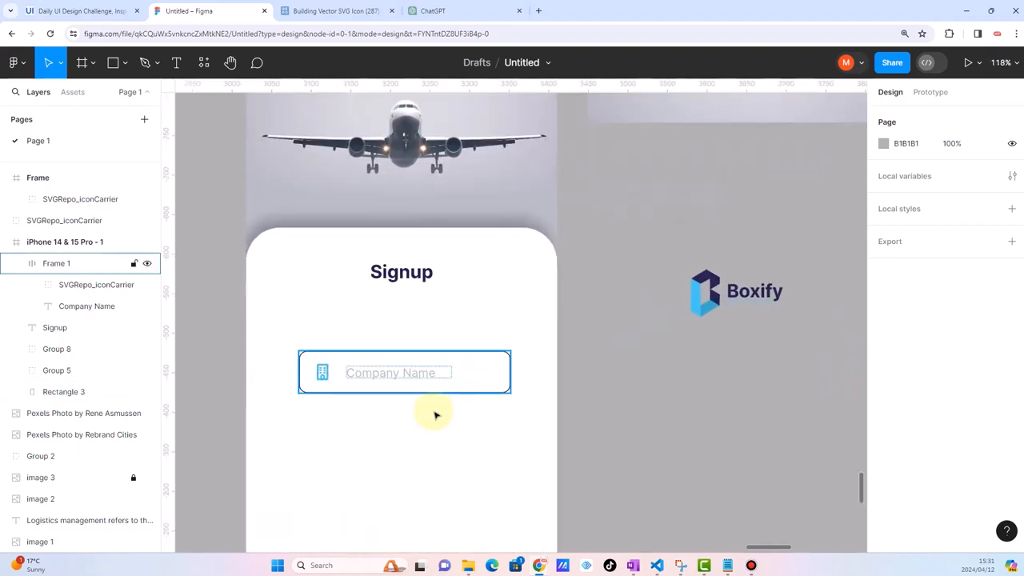
Recolour the Company Name field's outline to the light blue sampled from the Boxify logo
left_click(462, 392)
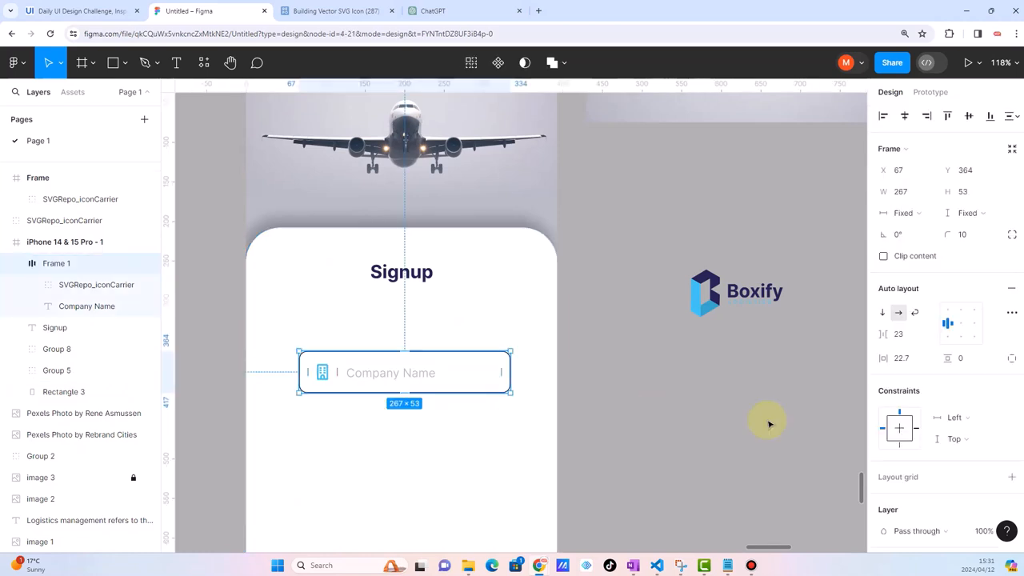
scroll(950, 438, "down", 1)
scroll(949, 438, "down", 3)
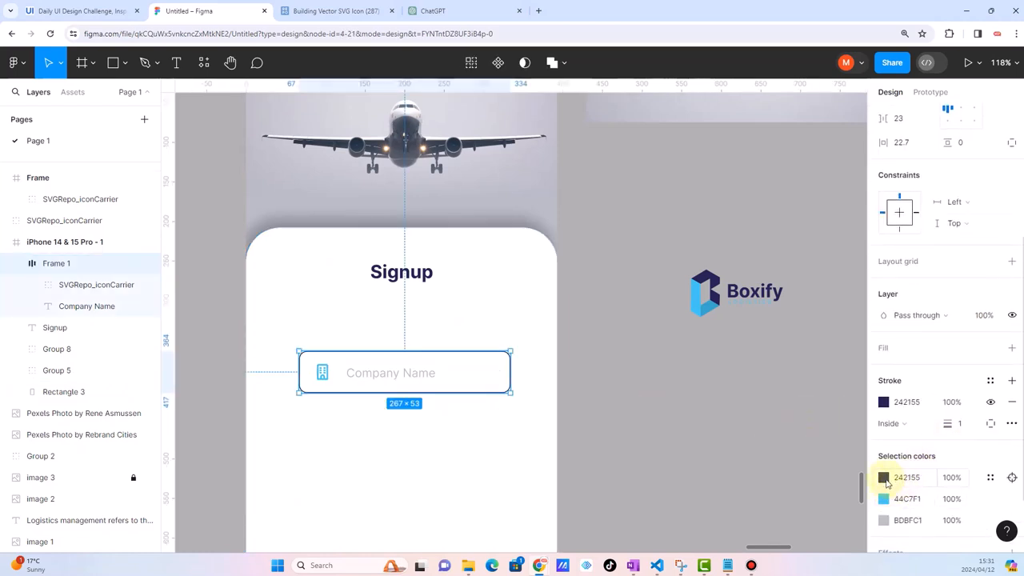
left_click(883, 477)
left_click(725, 391)
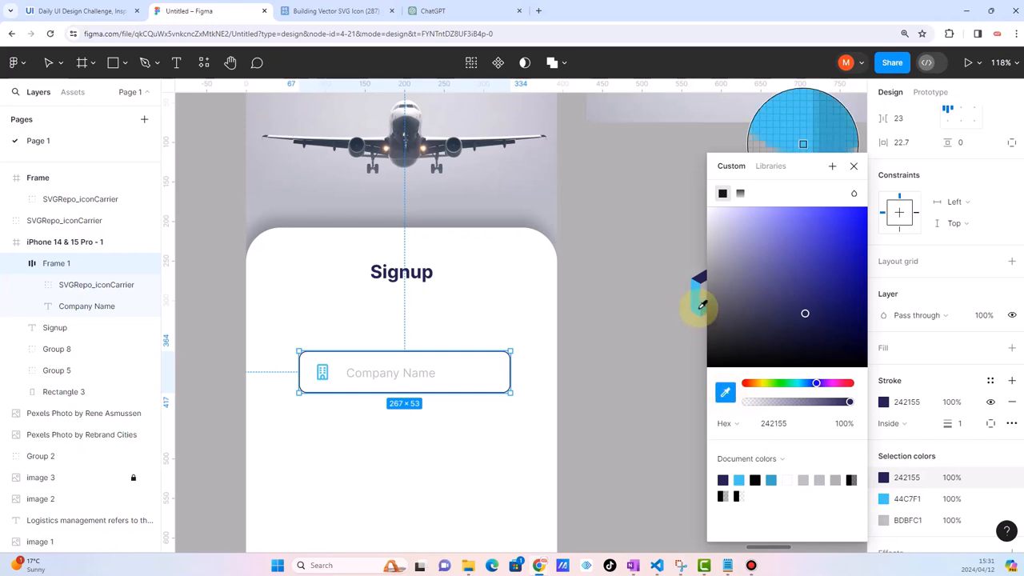
left_click(701, 306)
left_click(647, 368)
scroll(439, 415, "down", 5)
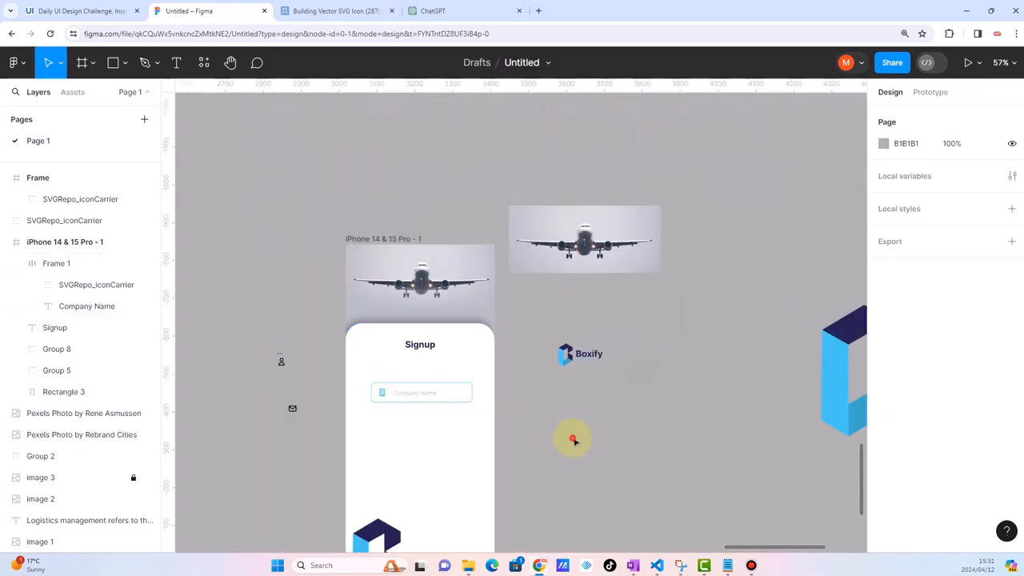
scroll(477, 436, "up", 5)
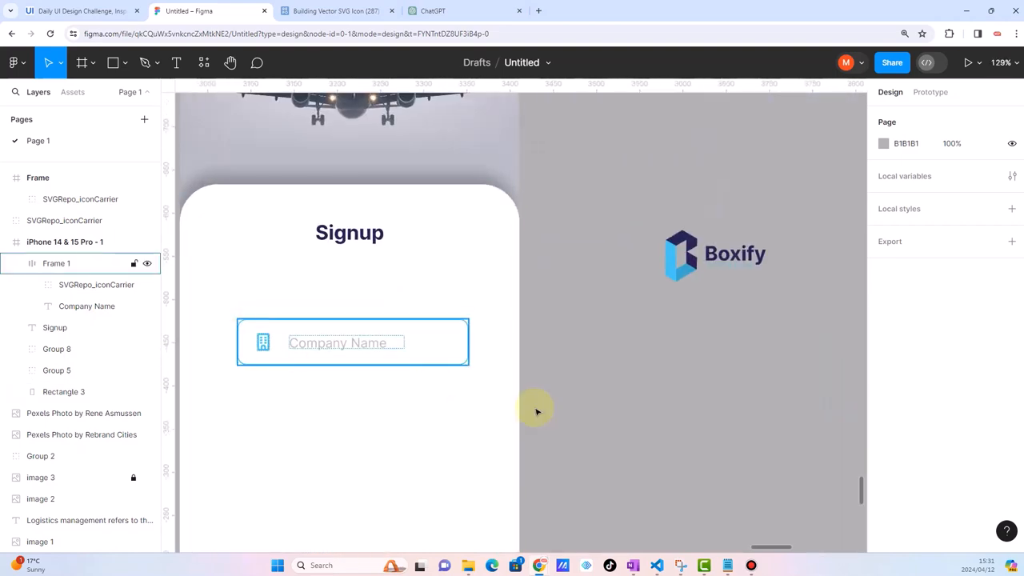
Fill the building icon with dark navy 242155, sampled from the Boxify logo
double_click(279, 356)
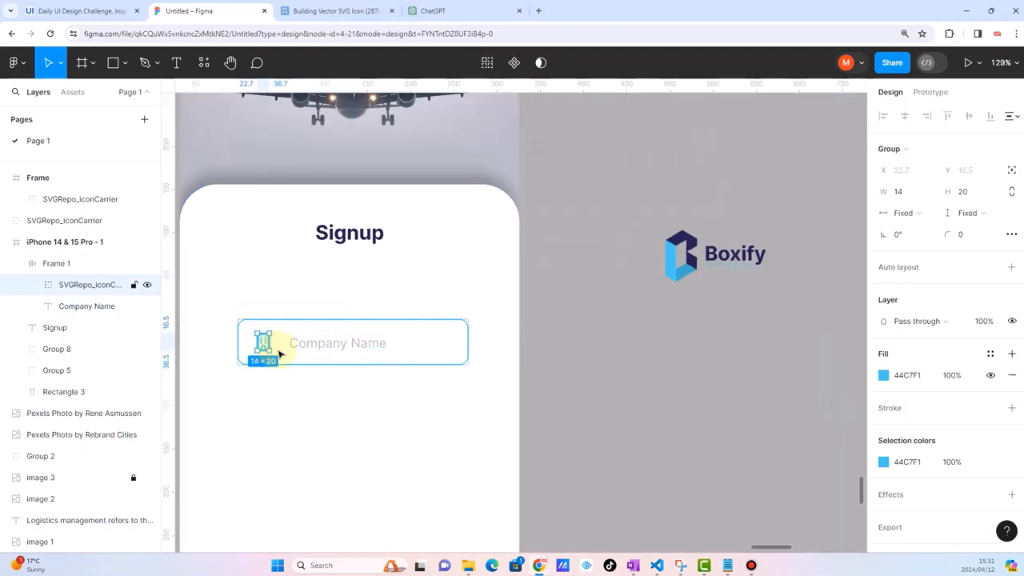
left_click(883, 375)
left_click(727, 394)
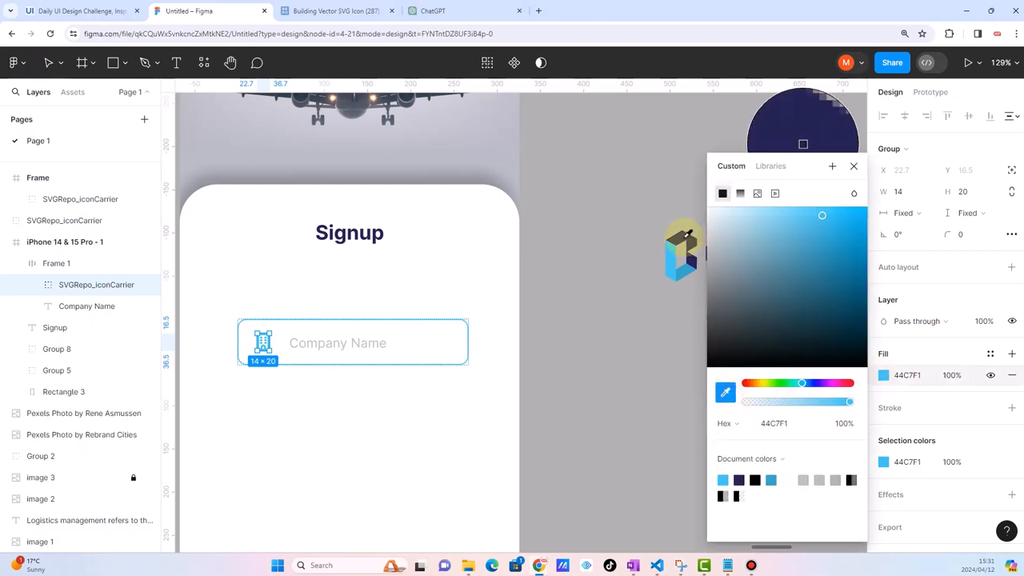
left_click(690, 235)
left_click(607, 315)
scroll(472, 392, "down", 5)
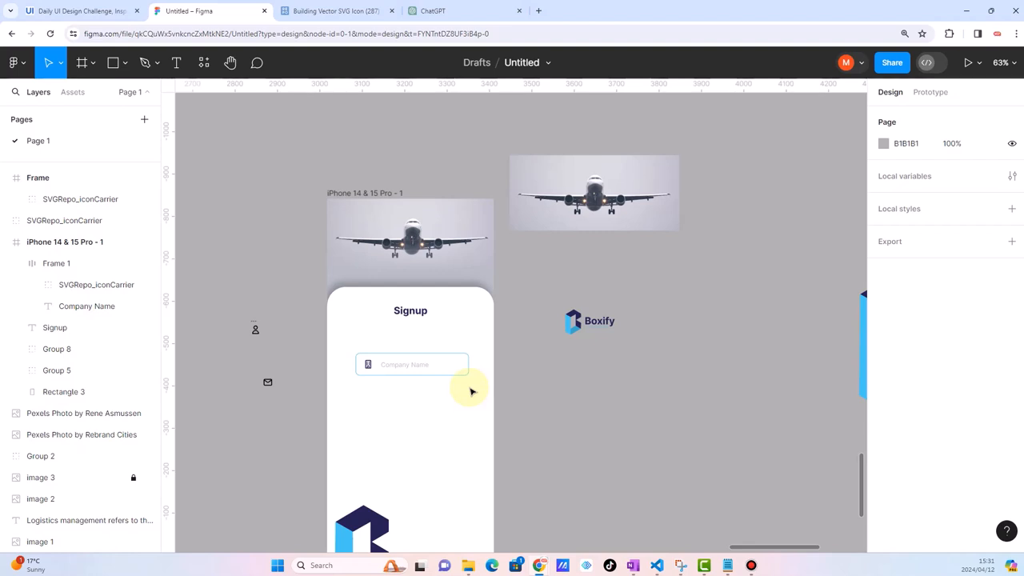
scroll(472, 392, "down", 2)
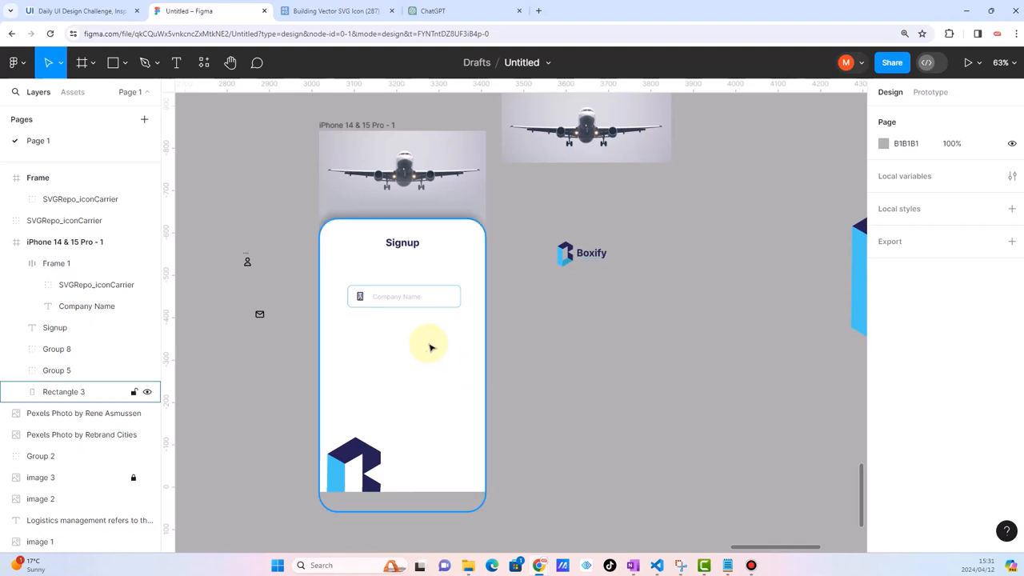
Duplicate the Company Name field and place the copy directly below the original on the card
scroll(376, 296, "up", 3)
left_click(356, 291)
right_click(359, 292)
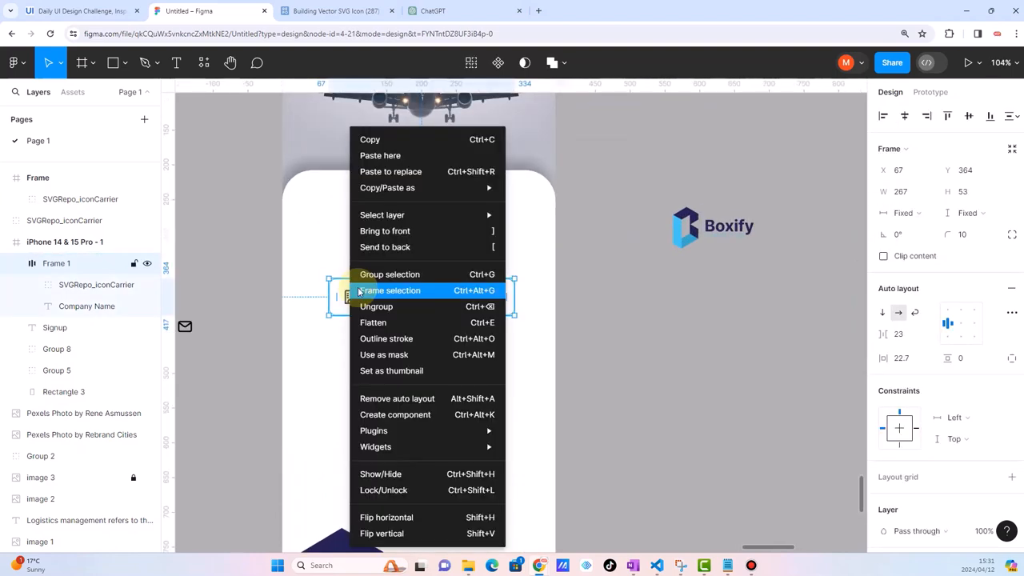
left_click(307, 260)
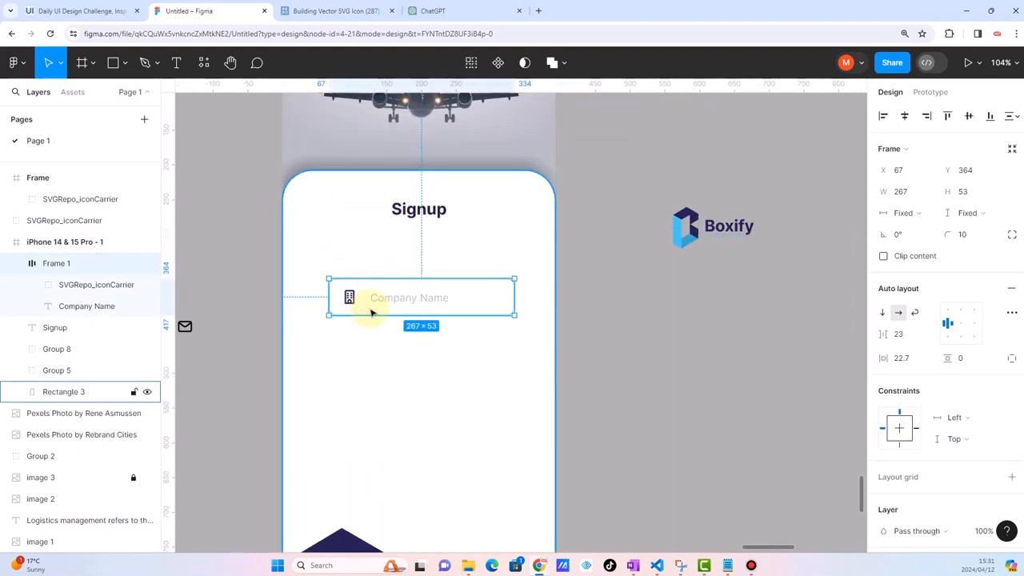
key("ctrl+d")
left_click_drag(369, 310, 366, 395)
Move the envelope icon onto the card and recolour its stroke to the dark navy sampled from the Boxify logo
left_click_drag(189, 327, 320, 348)
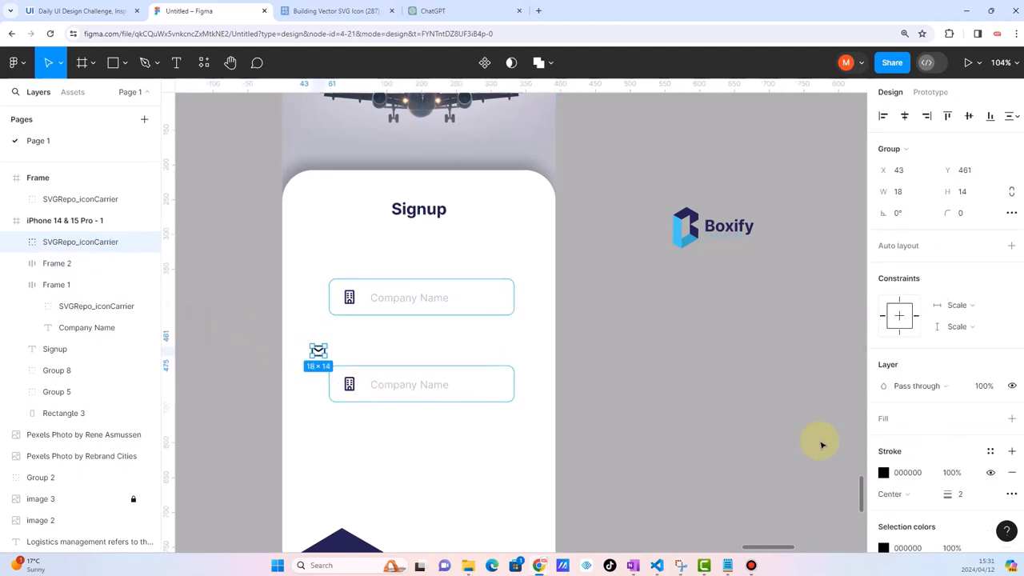
left_click(885, 474)
left_click(724, 392)
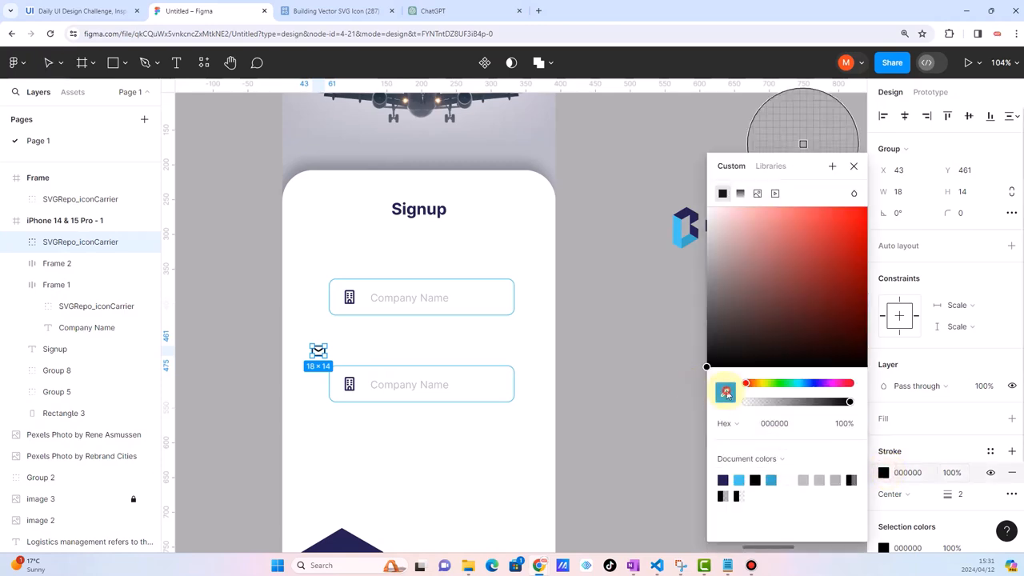
left_click(686, 224)
left_click(640, 293)
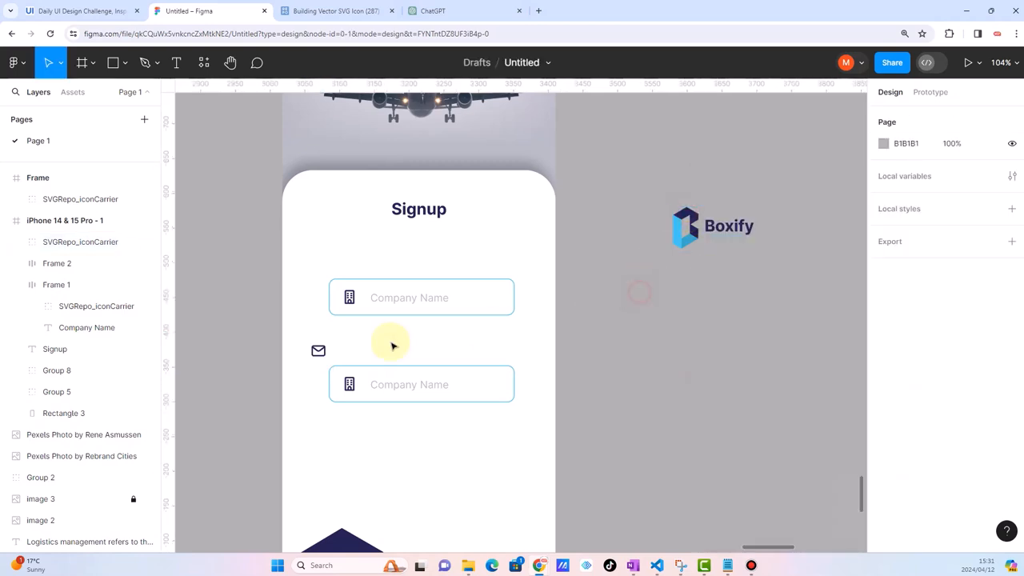
Replace the building icon in the second field with the envelope icon
scroll(369, 345, "up", 5)
left_click_drag(292, 353, 339, 405)
left_click(341, 406)
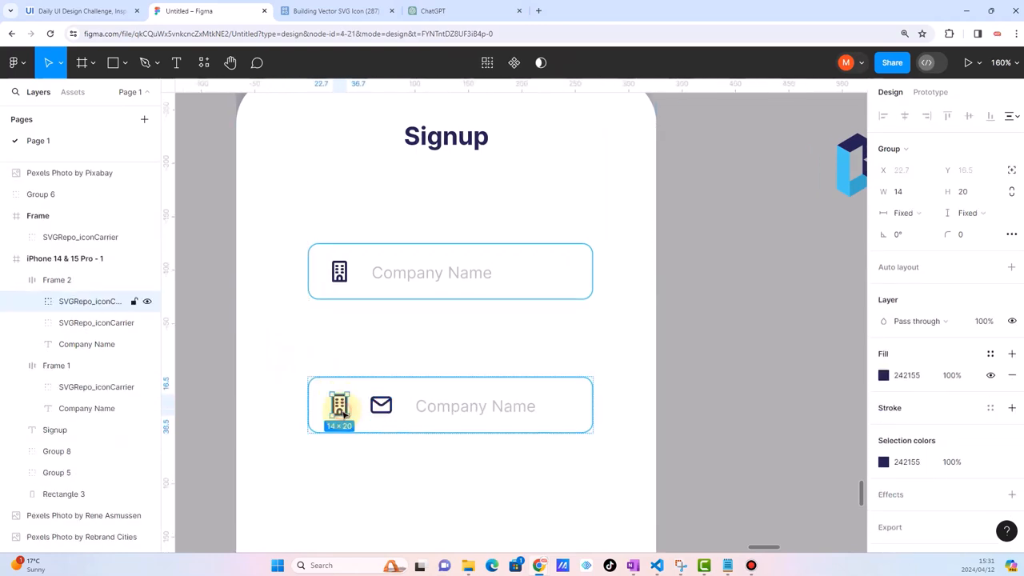
key("Delete")
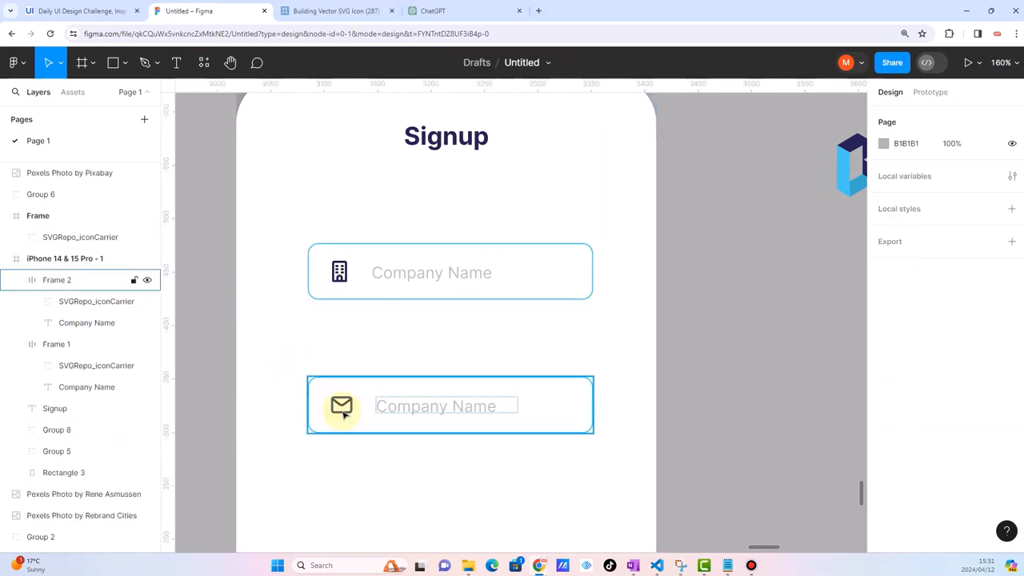
Move the Company Name field down so it sits closer above the envelope field on the card
left_click(267, 334)
scroll(391, 391, "down", 5)
left_click(409, 327)
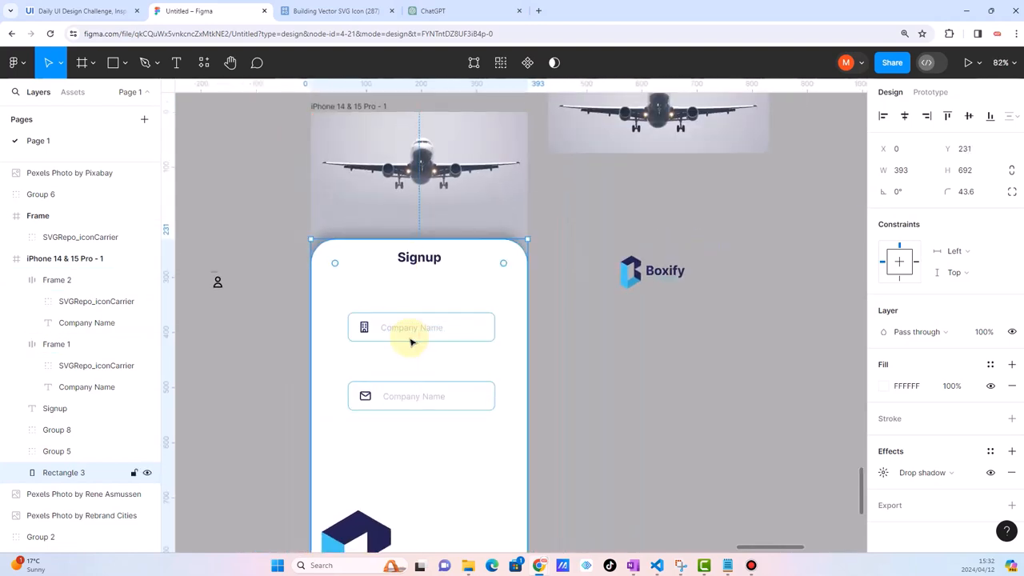
left_click(394, 336)
left_click_drag(406, 329, 406, 347)
left_click(468, 430)
scroll(468, 430, "down", 5)
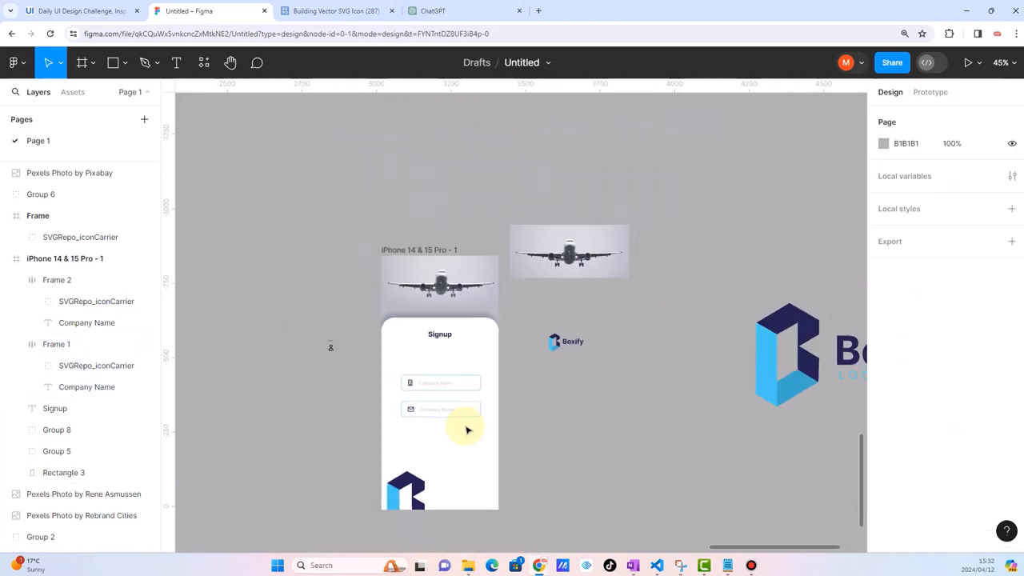
scroll(567, 403, "up", 2)
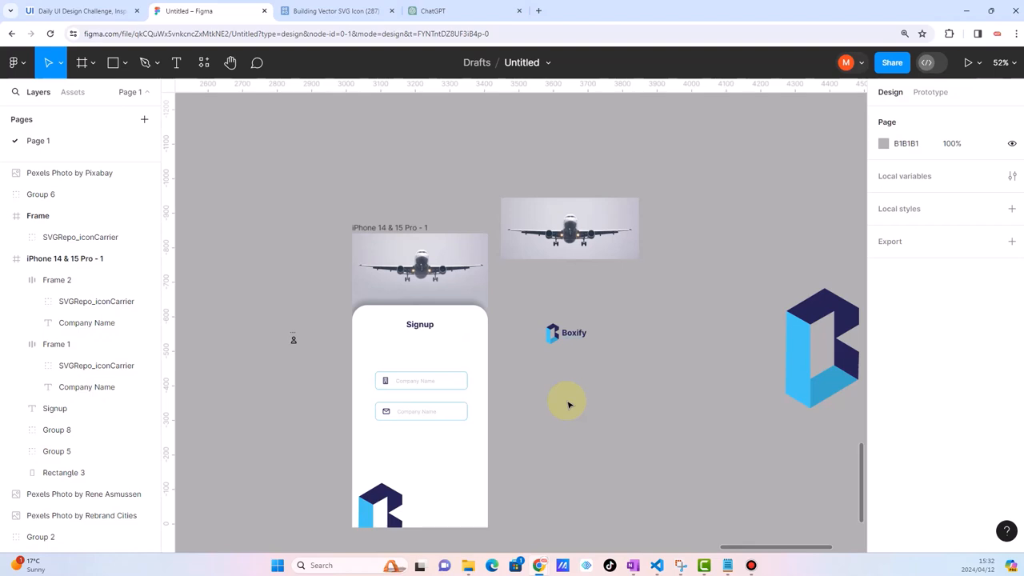
scroll(551, 417, "up", 2)
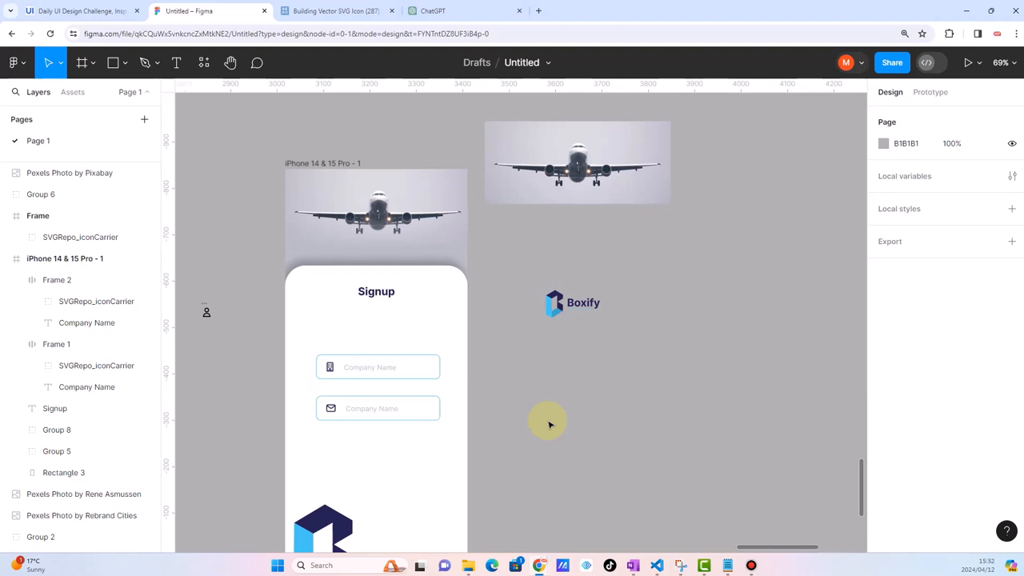
scroll(451, 419, "down", 2)
scroll(453, 367, "up", 3)
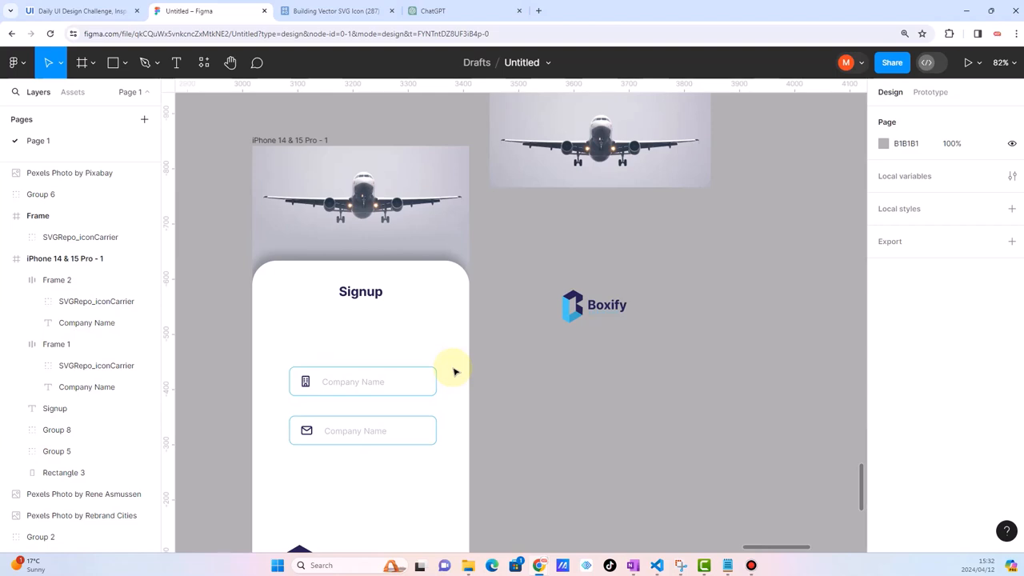
scroll(453, 372, "down", 2)
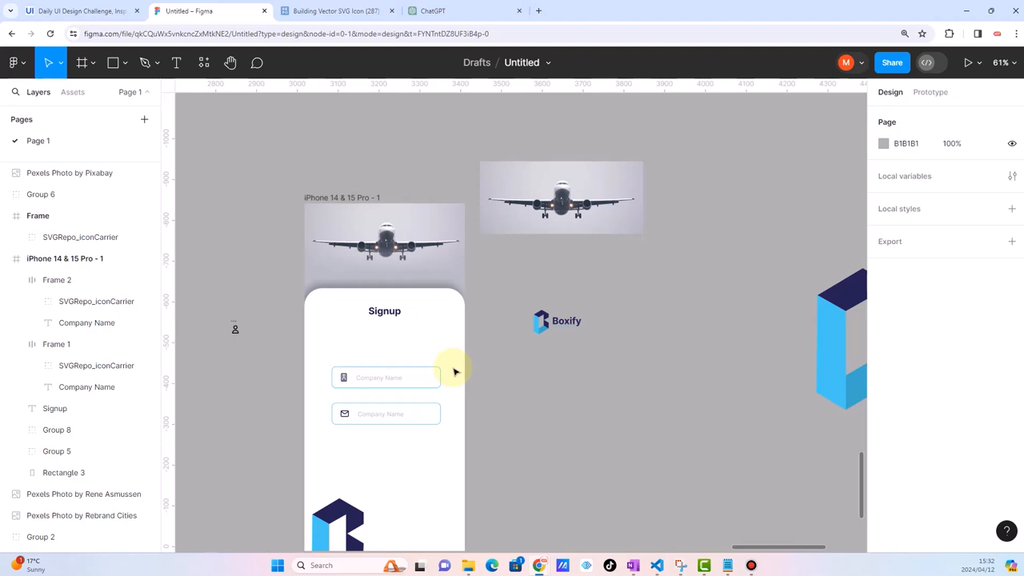
Draw a circle about 503 by 503 and place it beside the phone frame, below the small Boxify logo
left_click(124, 62)
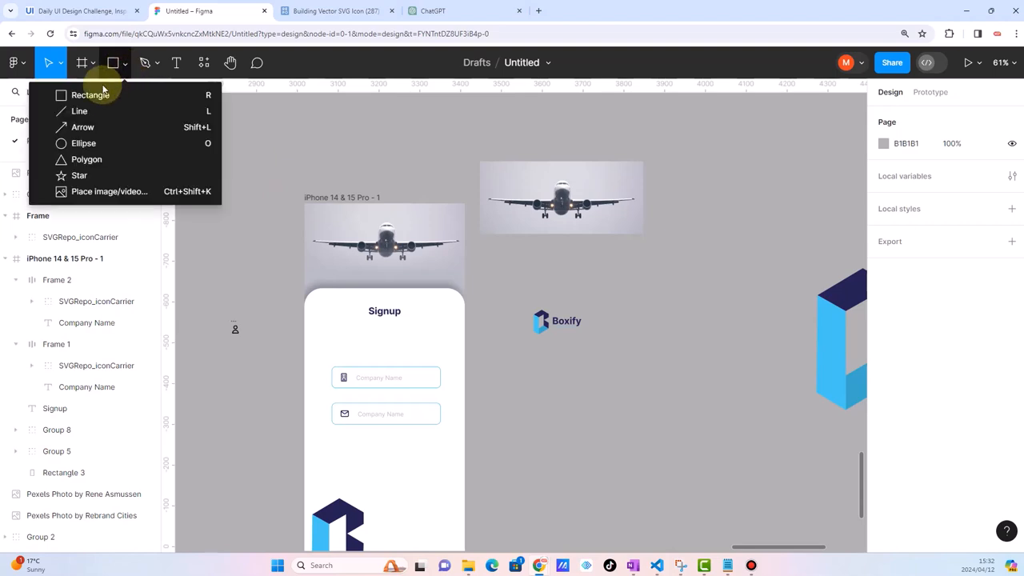
left_click(64, 128)
left_click(124, 68)
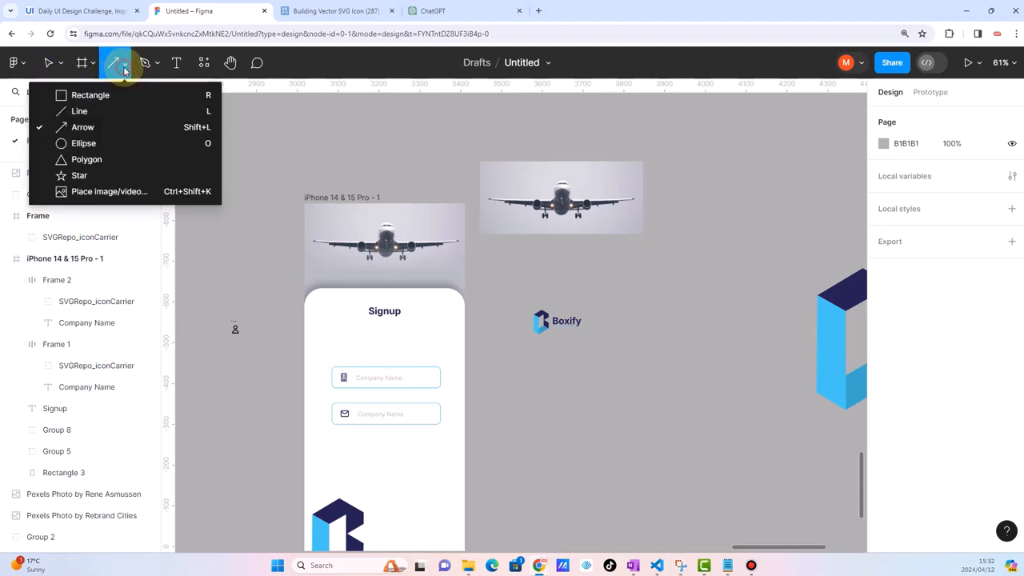
left_click(60, 143)
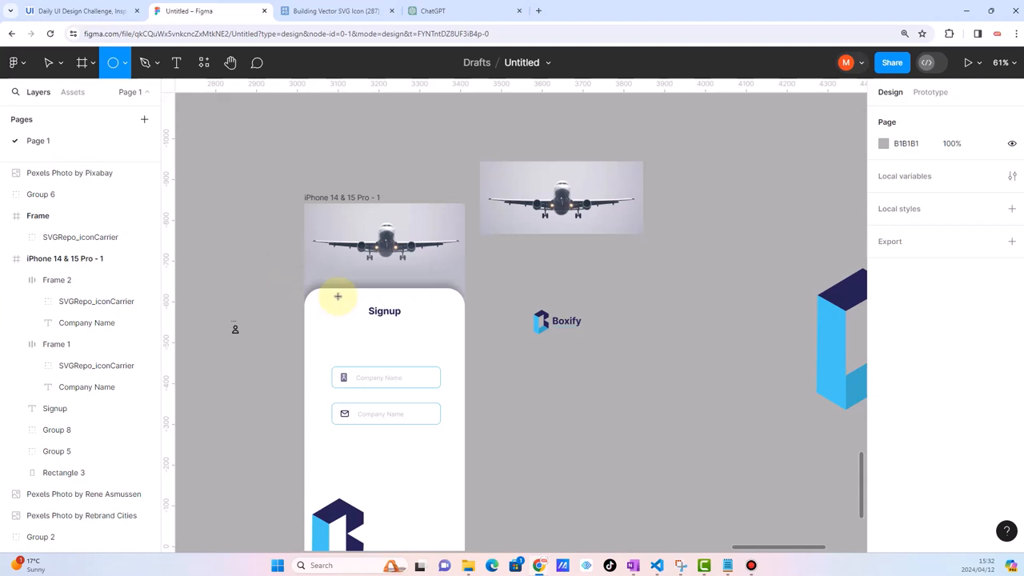
left_click_drag(338, 296, 544, 427)
left_click_drag(429, 344, 588, 396)
Duplicate the white sign-up card, move the copy out of the phone frame over the circle, and remove its drop shadow
left_click(430, 359)
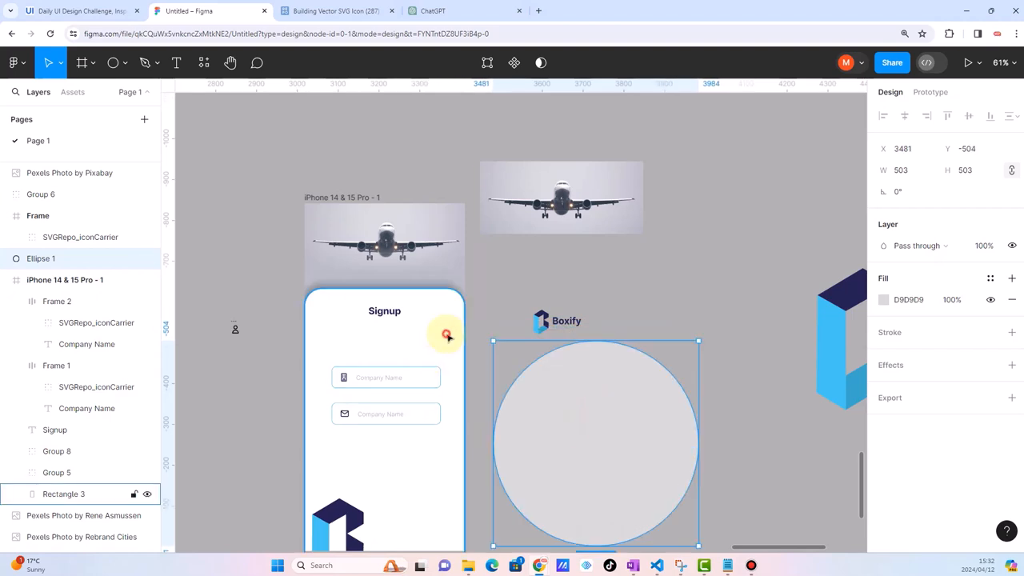
key("ctrl+d")
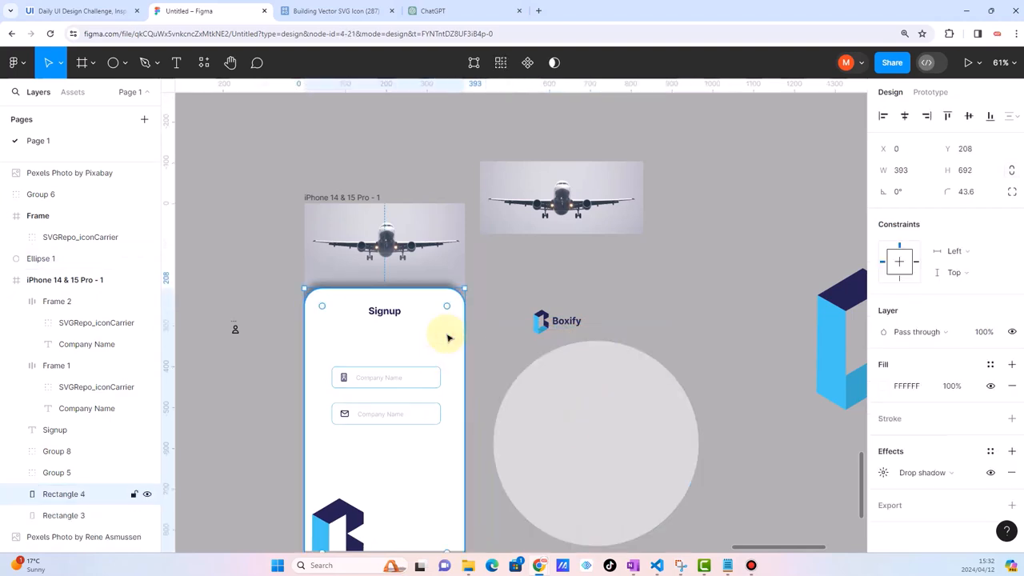
left_click_drag(448, 336, 631, 360)
left_click_drag(678, 346, 690, 343)
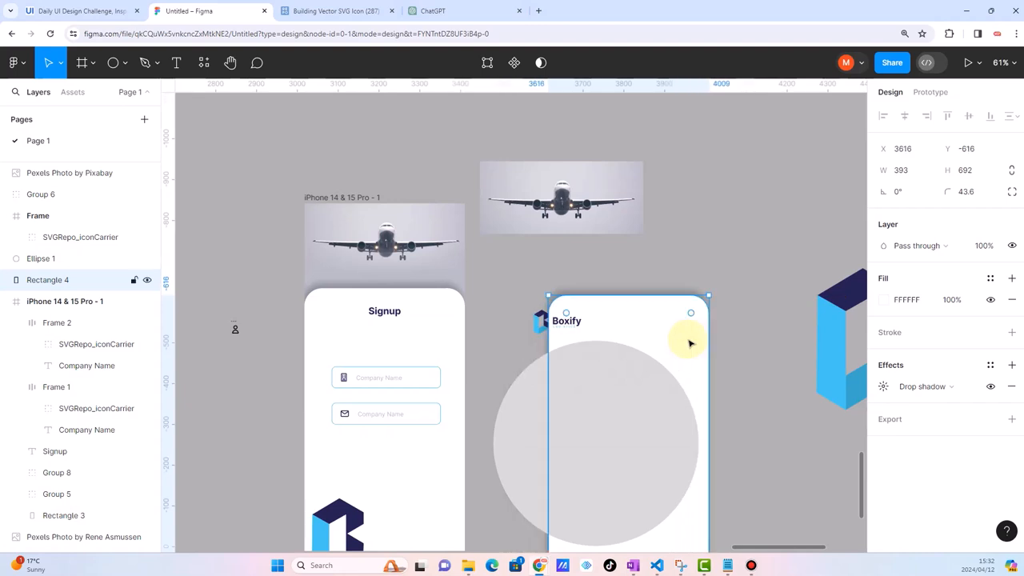
left_click(1012, 387)
Reposition the card copy centrally behind the circle, just below the small Boxify logo
scroll(798, 354, "up", 3)
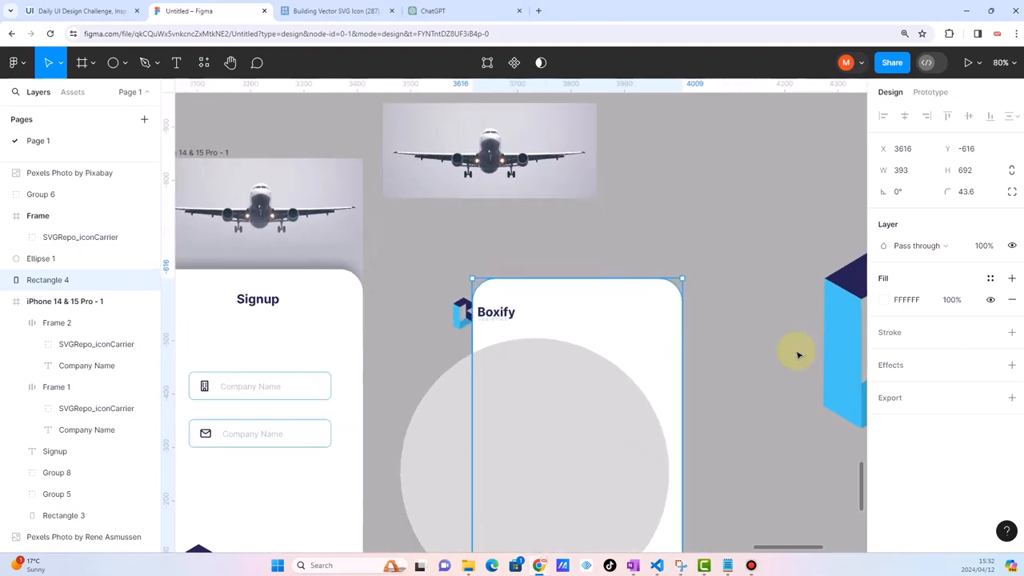
left_click_drag(541, 400, 503, 450)
scroll(541, 475, "down", 4)
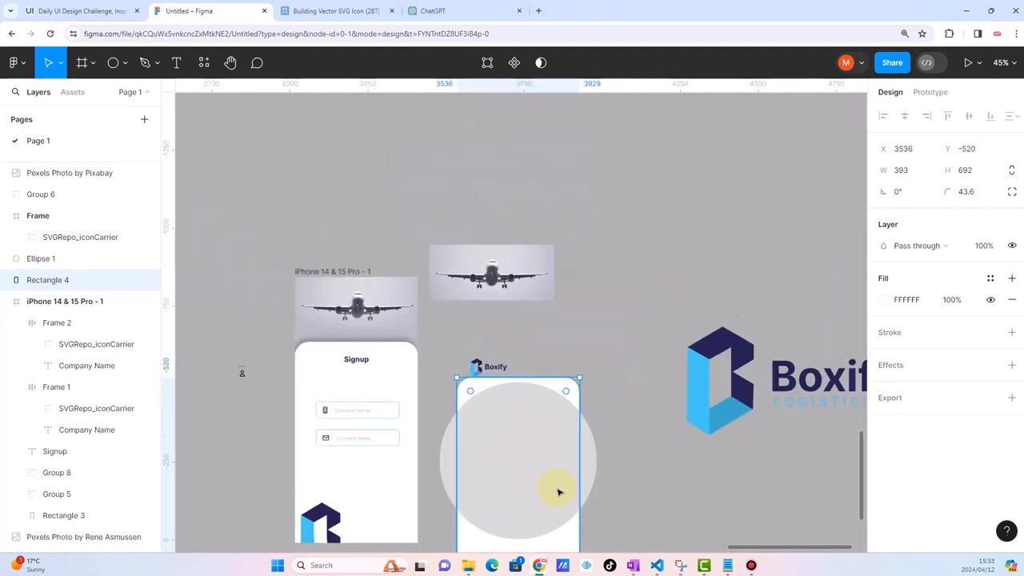
scroll(558, 491, "up", 2)
Fill the circle with dark navy 242155, sampled from the Boxify logo
left_click(516, 411)
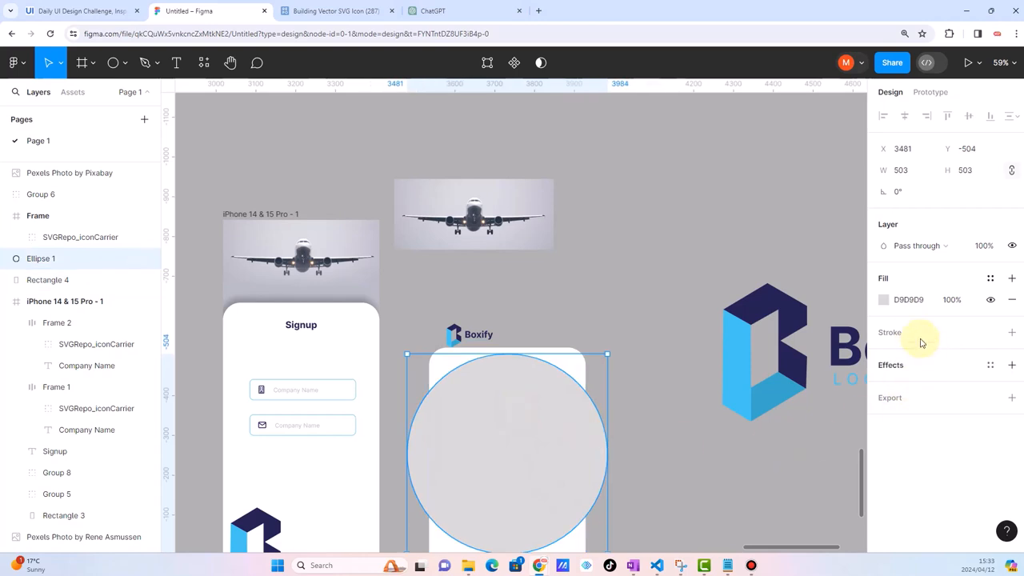
left_click(884, 299)
left_click(725, 392)
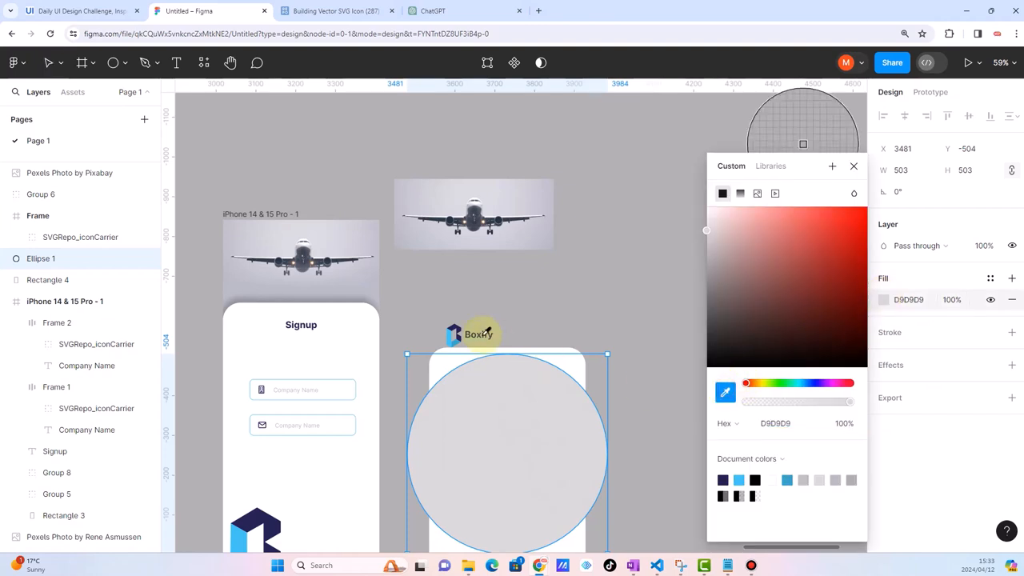
left_click(460, 327)
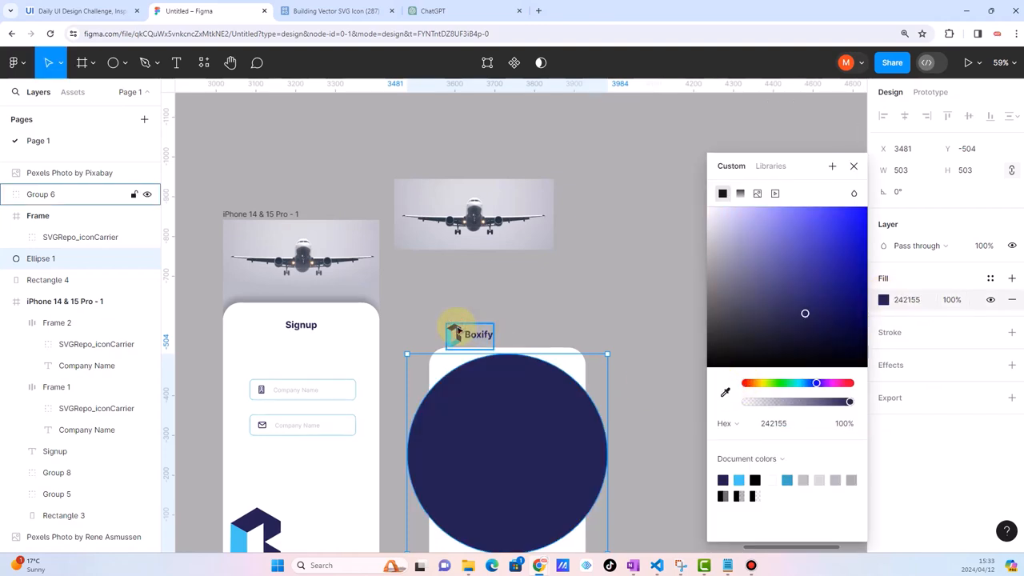
Change the circle's fill to a linear gradient and set its end stop to light blue 44C7F1, sampled from the large logo mark
left_click(740, 194)
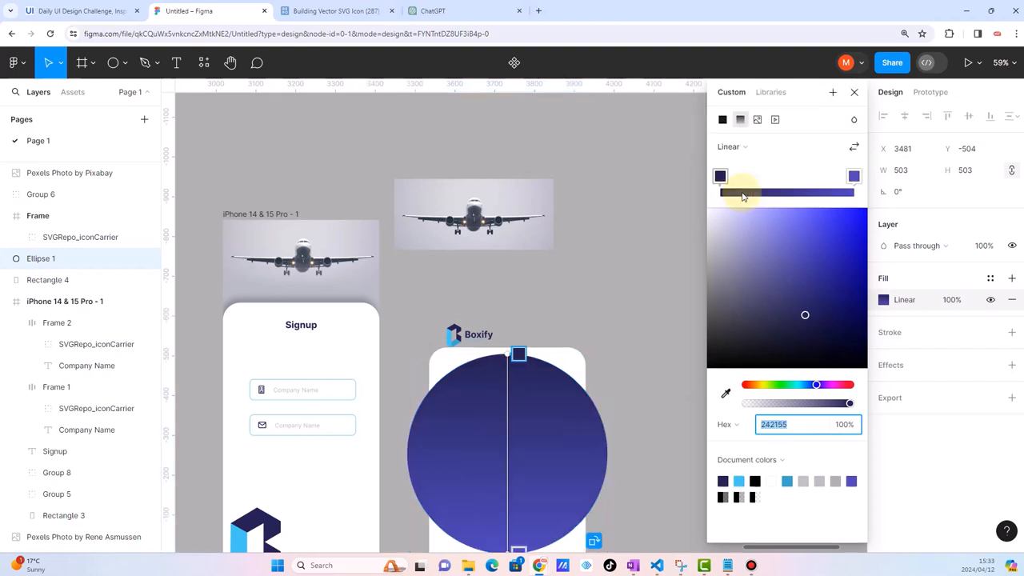
scroll(555, 483, "down", 1)
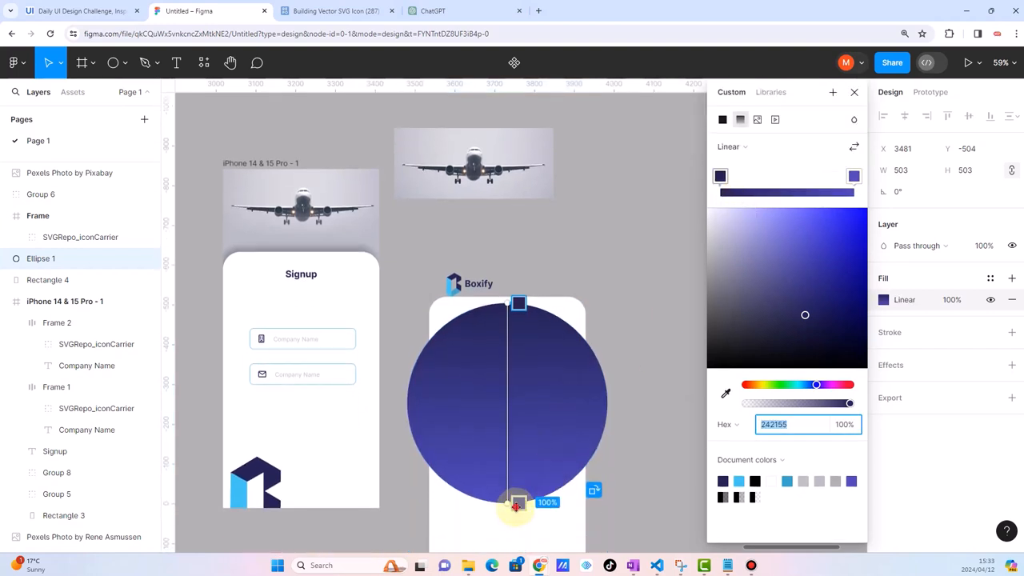
left_click(519, 502)
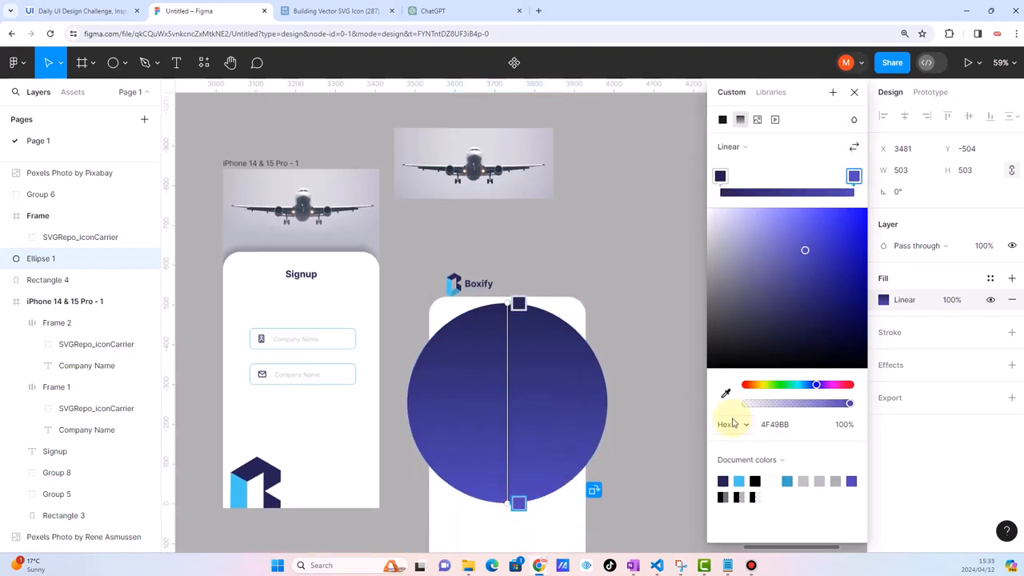
left_click(726, 394)
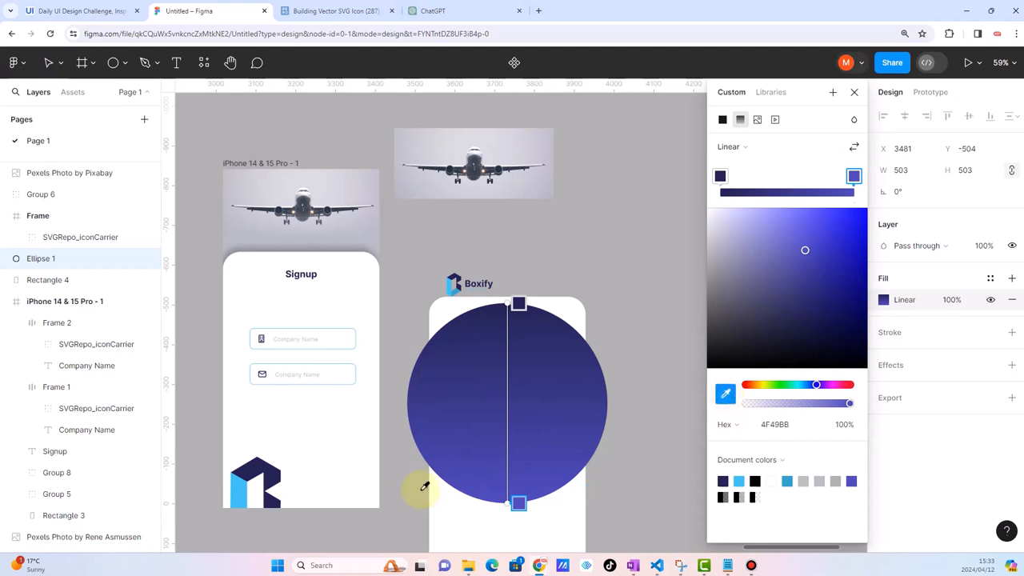
left_click(238, 496)
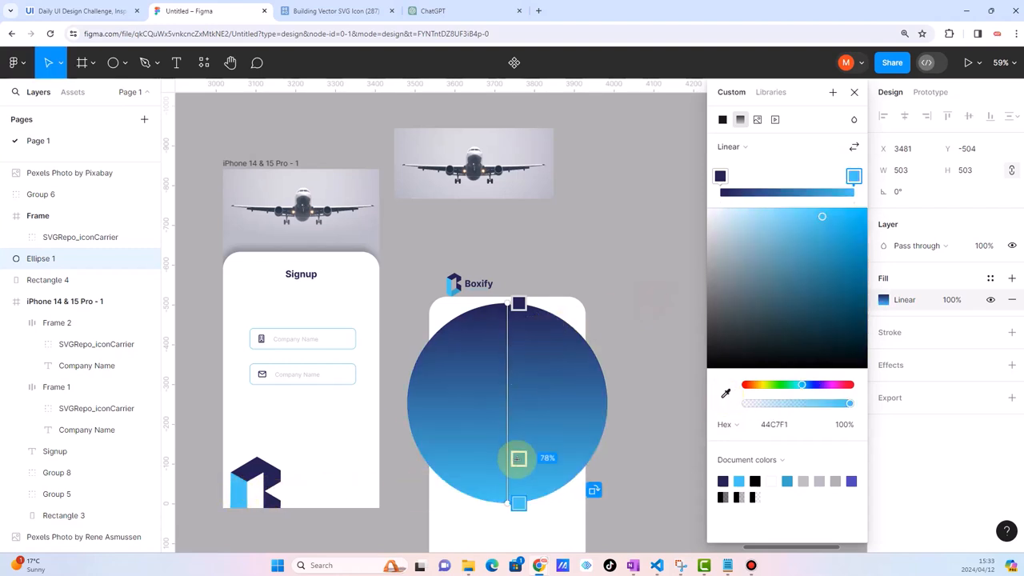
Angle the circle's gradient from navy at the lower left to light blue at the upper right and pull both stops inward, light blue to 92%
left_click_drag(519, 511, 589, 485)
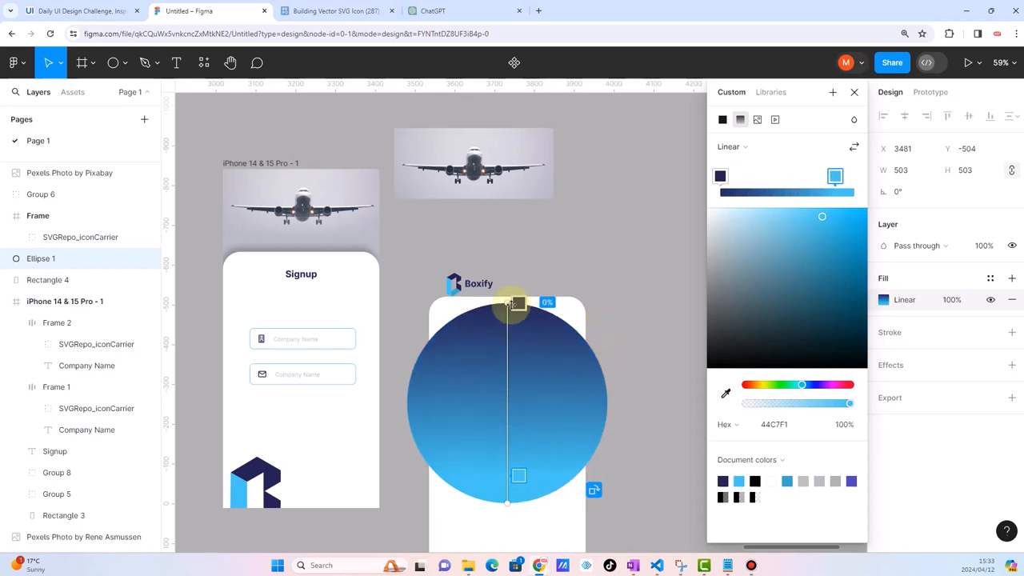
left_click_drag(505, 293, 487, 458)
left_click_drag(525, 327, 532, 313)
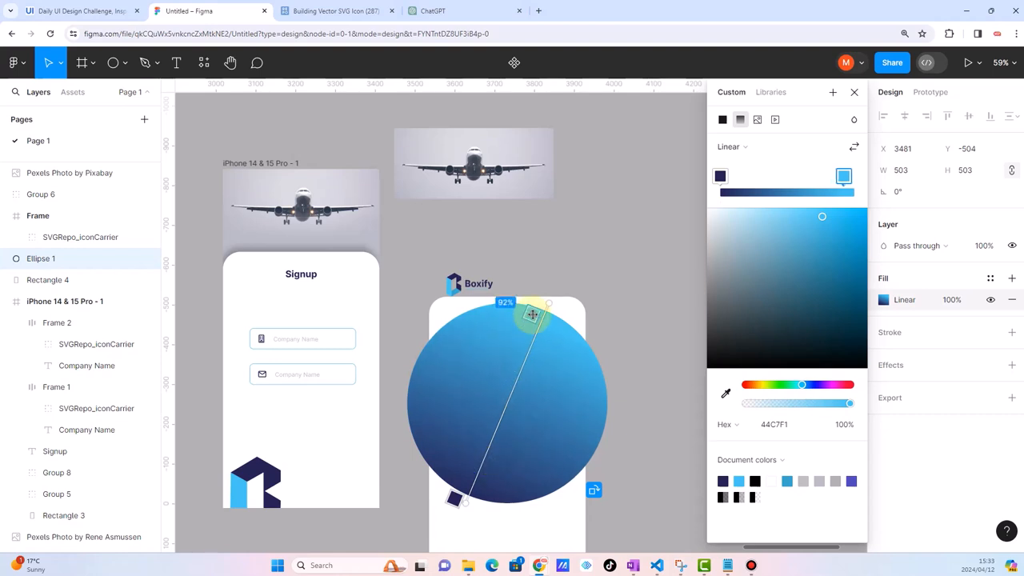
left_click_drag(454, 500, 472, 458)
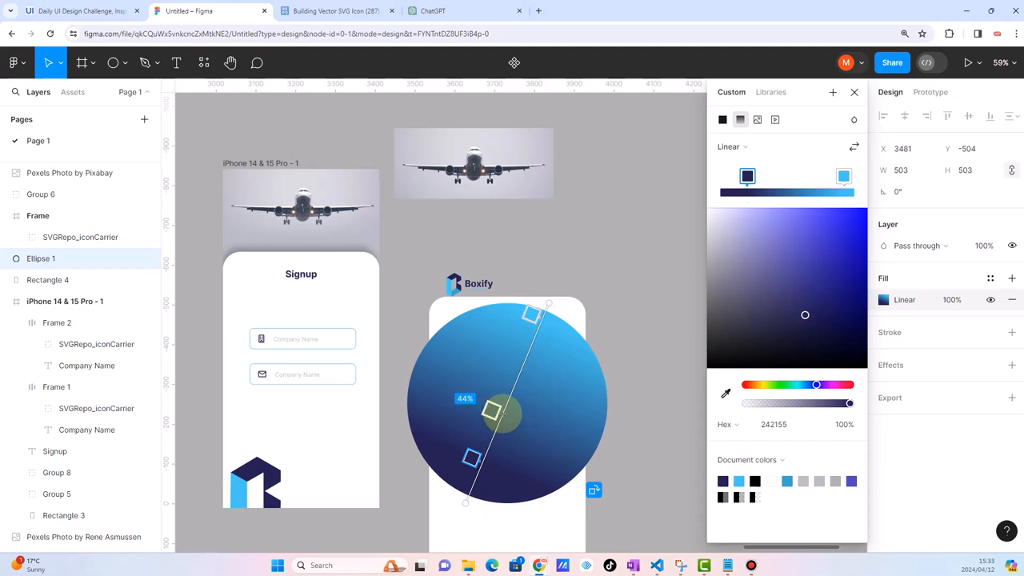
left_click(492, 409)
left_click_drag(492, 409, 506, 375)
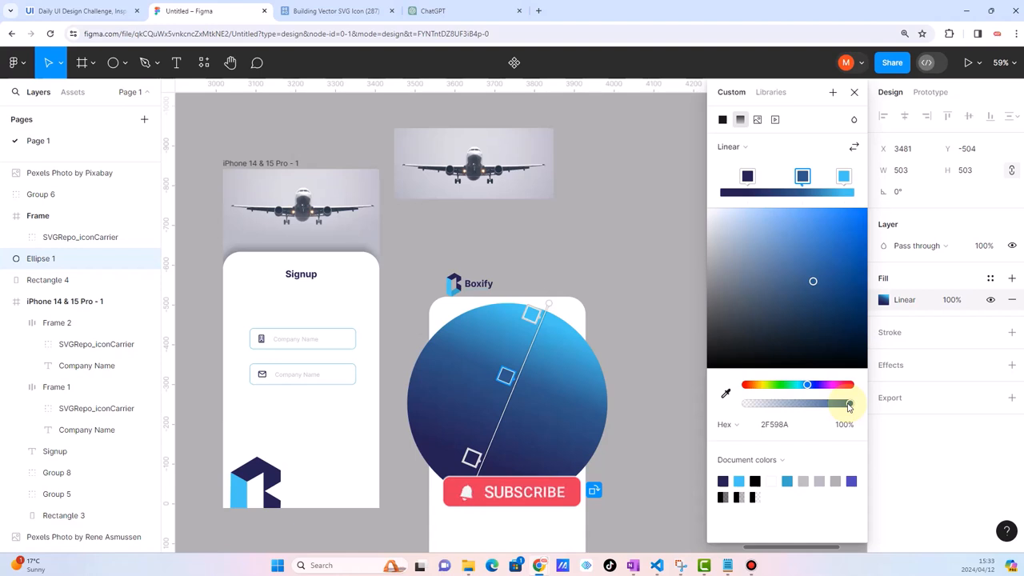
left_click_drag(848, 405, 875, 402)
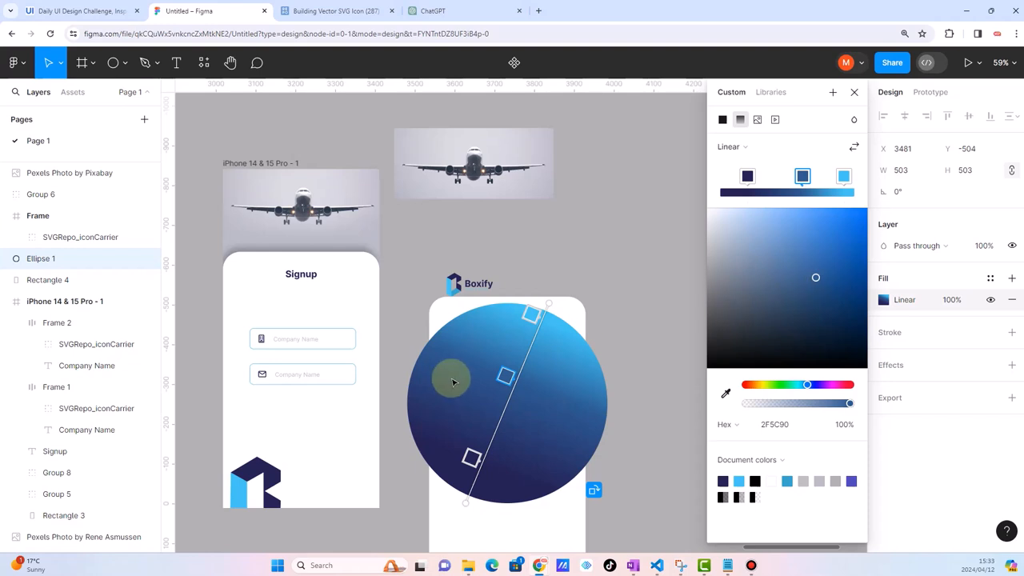
left_click_drag(510, 376, 508, 403)
left_click(803, 171)
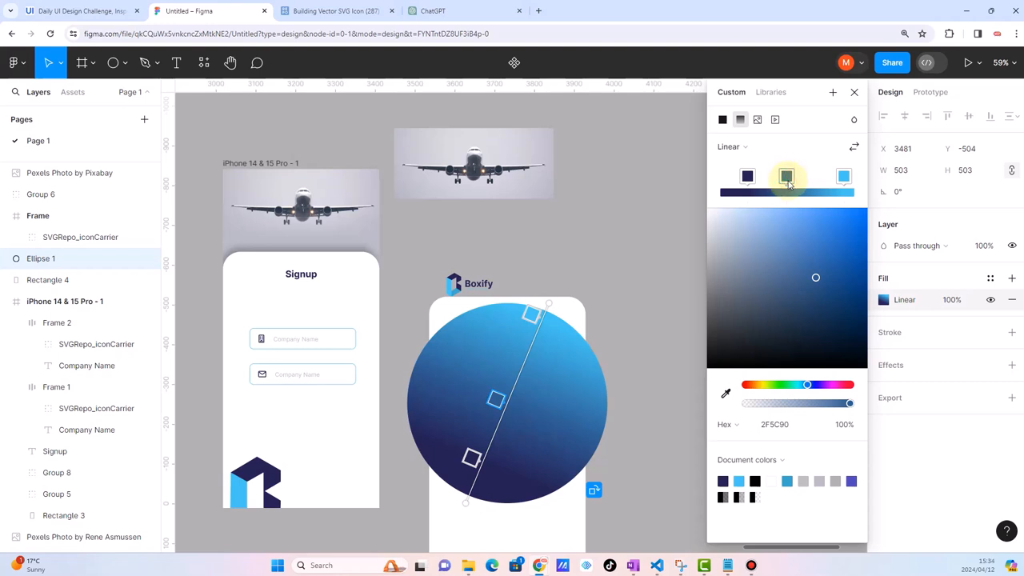
key("Delete")
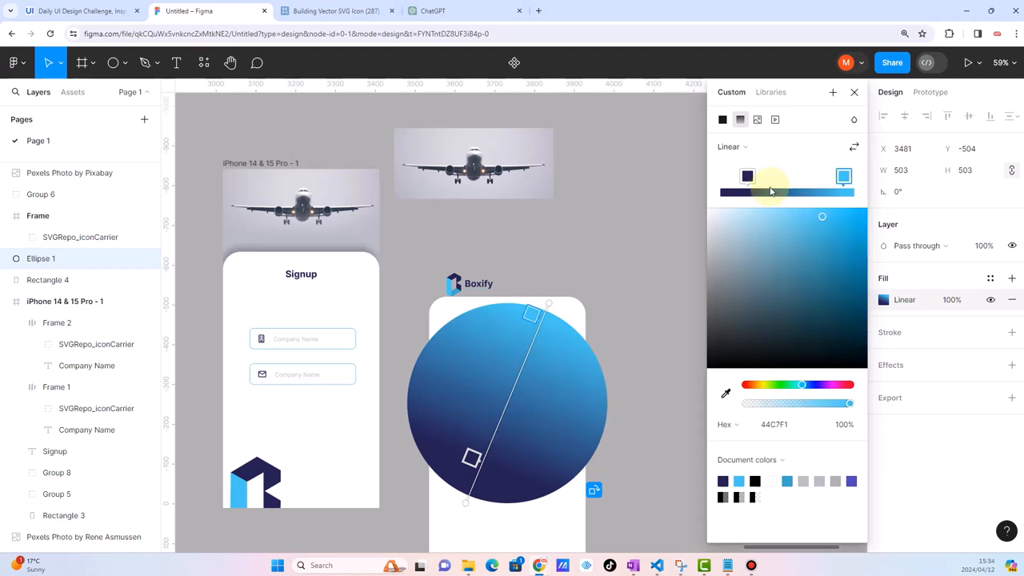
left_click(770, 178)
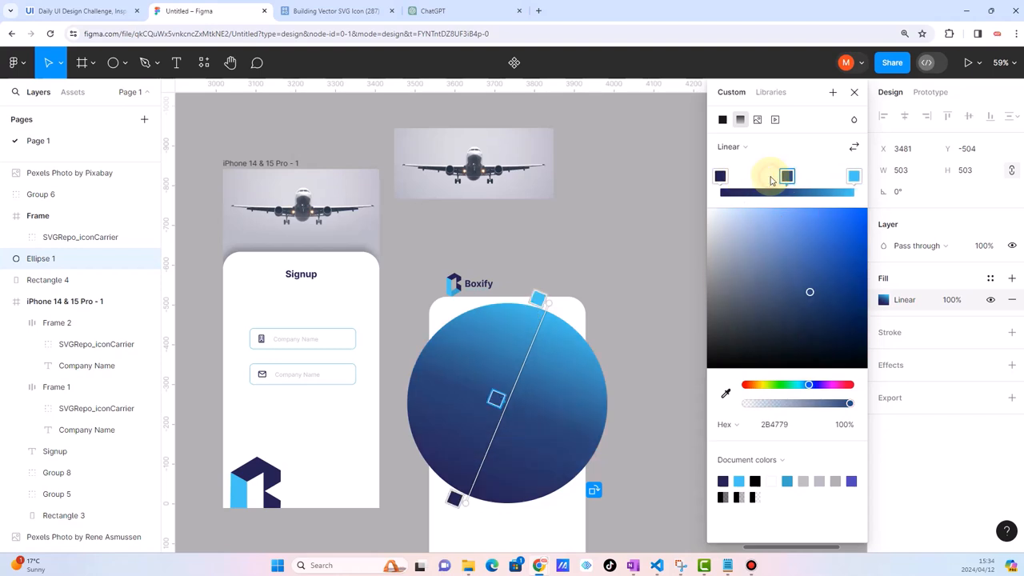
mouse_move(787, 177)
left_mouse_down()
mouse_move(819, 176)
mouse_move(785, 184)
left_mouse_up()
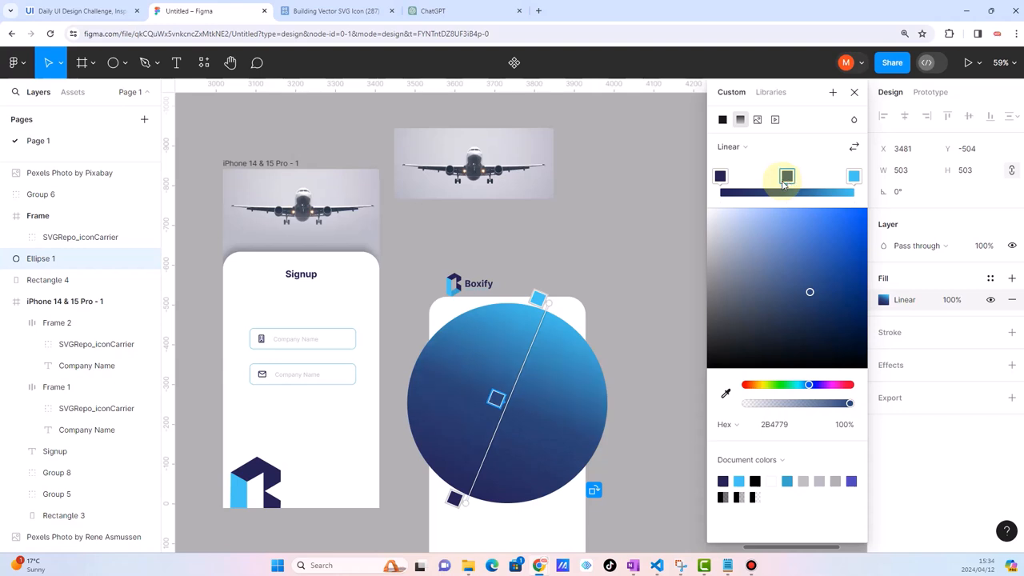
key("ctrl+z")
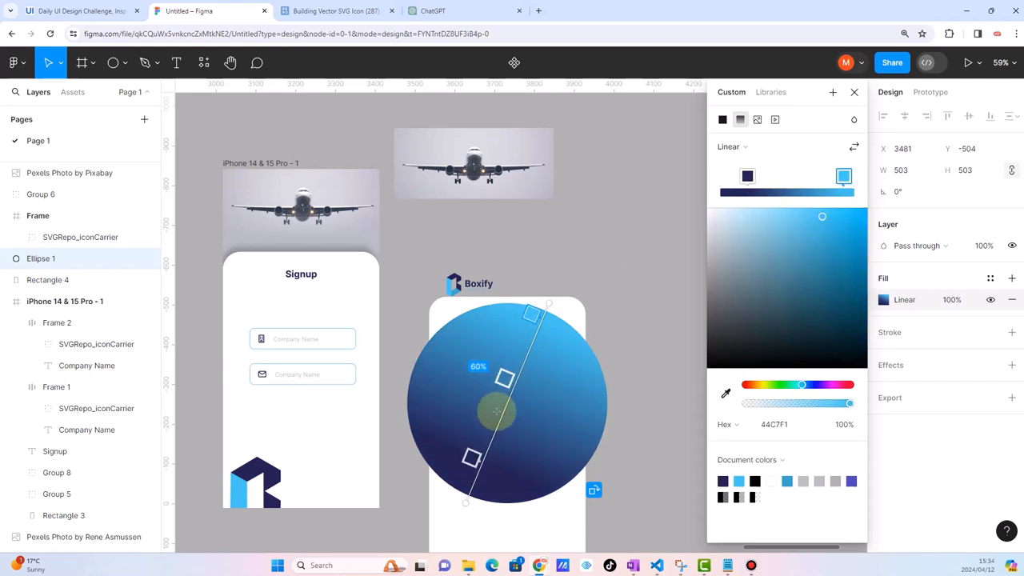
Shift the navy stop past the gradient's midpoint and add a dark blue stop, about 223E61, between it and the light blue stop
left_click_drag(491, 456, 512, 386)
left_click(546, 319)
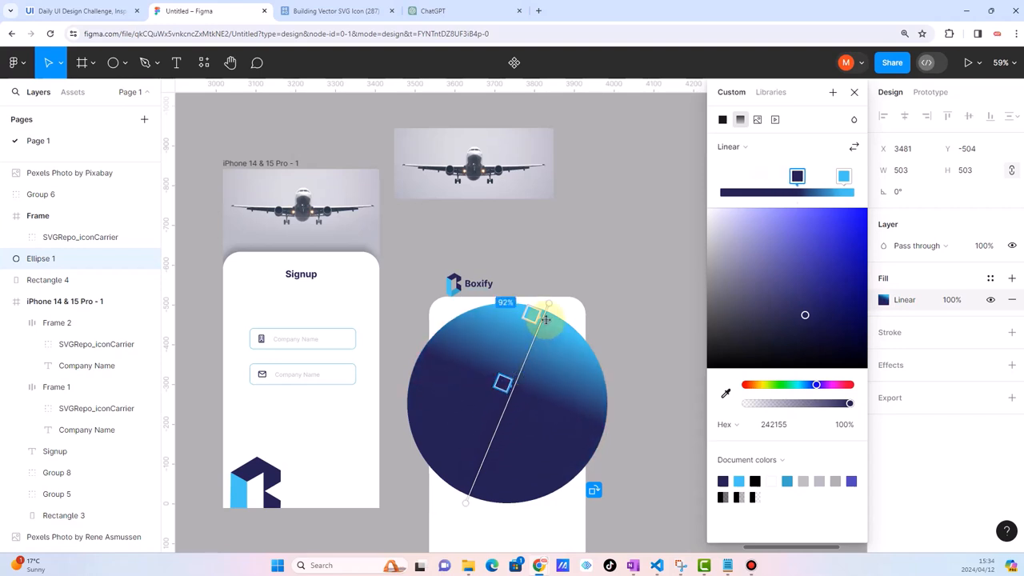
left_click(521, 367)
left_click_drag(518, 362, 517, 347)
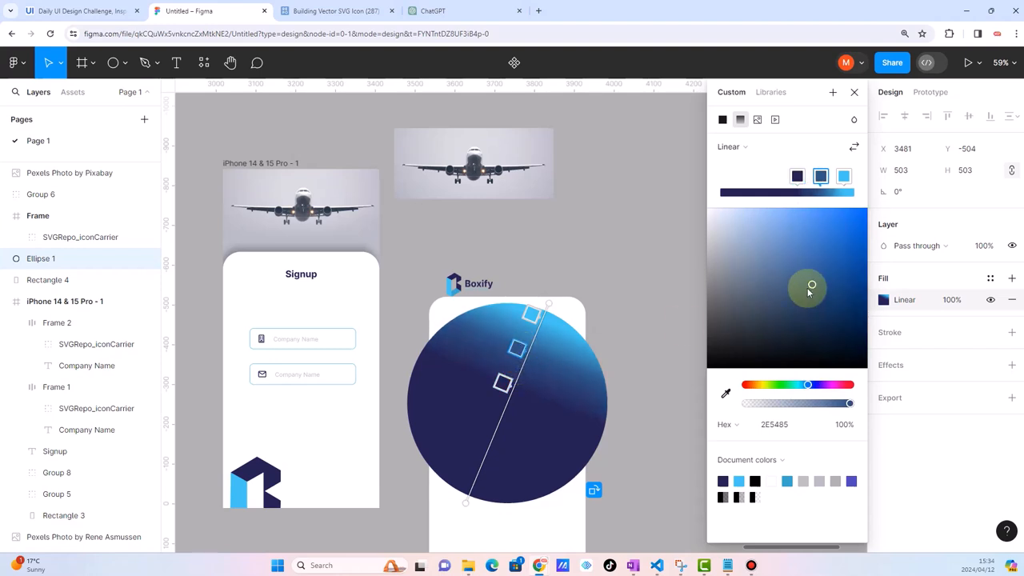
left_click_drag(811, 285, 805, 324)
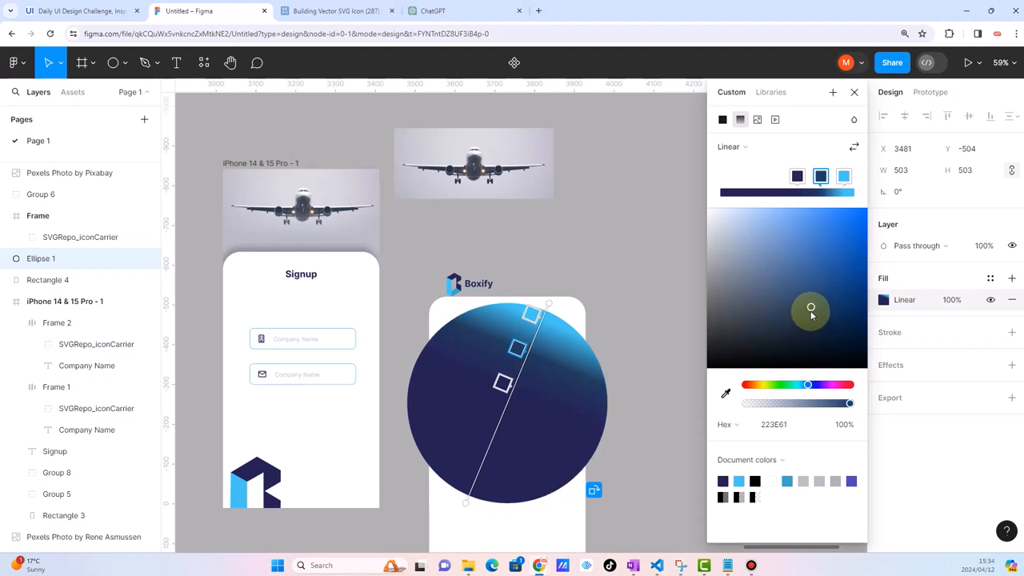
Move the circle's navy and dark blue gradient stops down toward the lower-left end and extend the light blue end well beyond the circle's upper right
left_click(502, 387)
left_click_drag(503, 392, 518, 349)
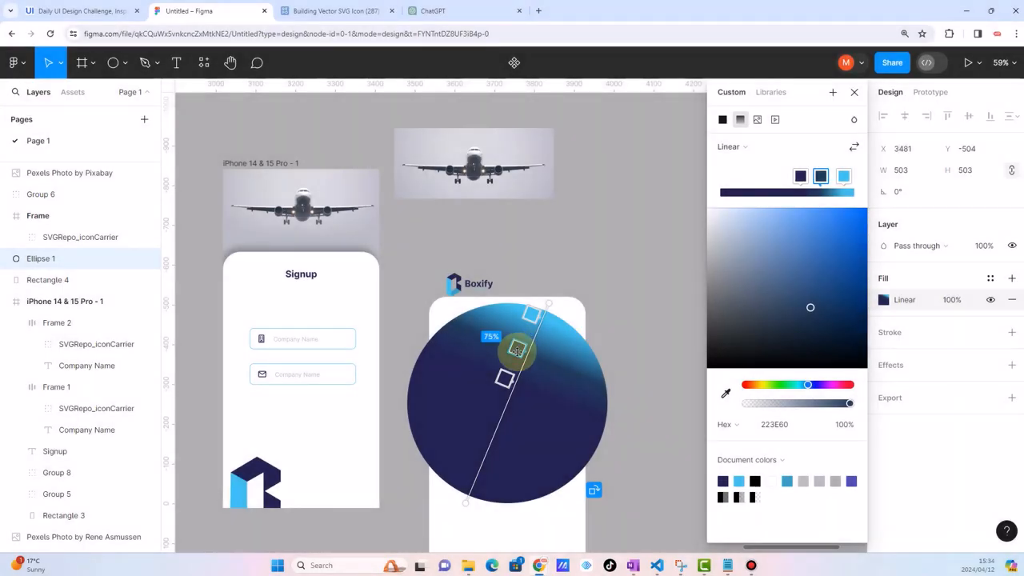
left_click_drag(518, 349, 476, 444)
left_click_drag(548, 307, 595, 238)
left_click_drag(517, 366, 482, 443)
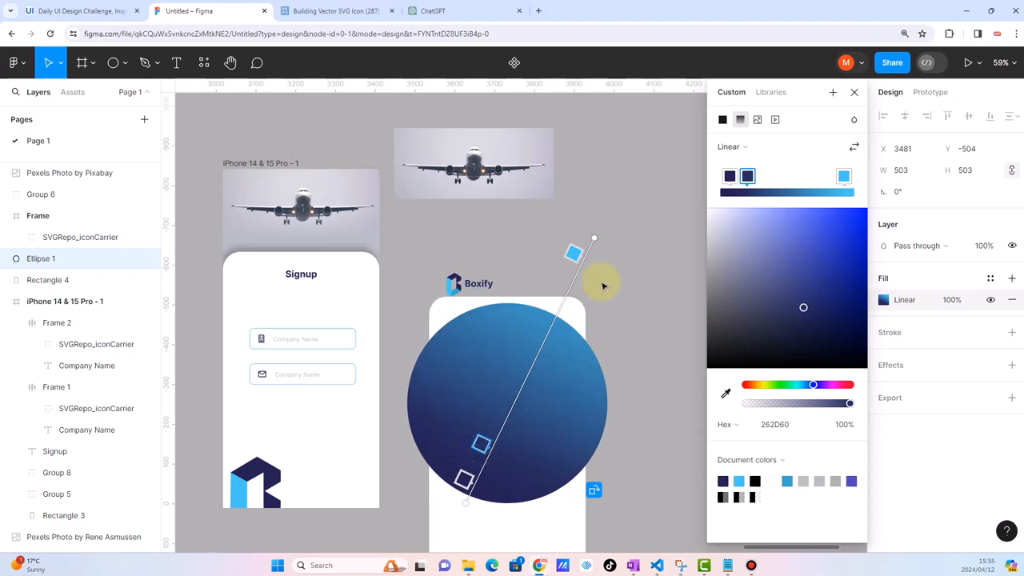
left_click_drag(596, 238, 617, 202)
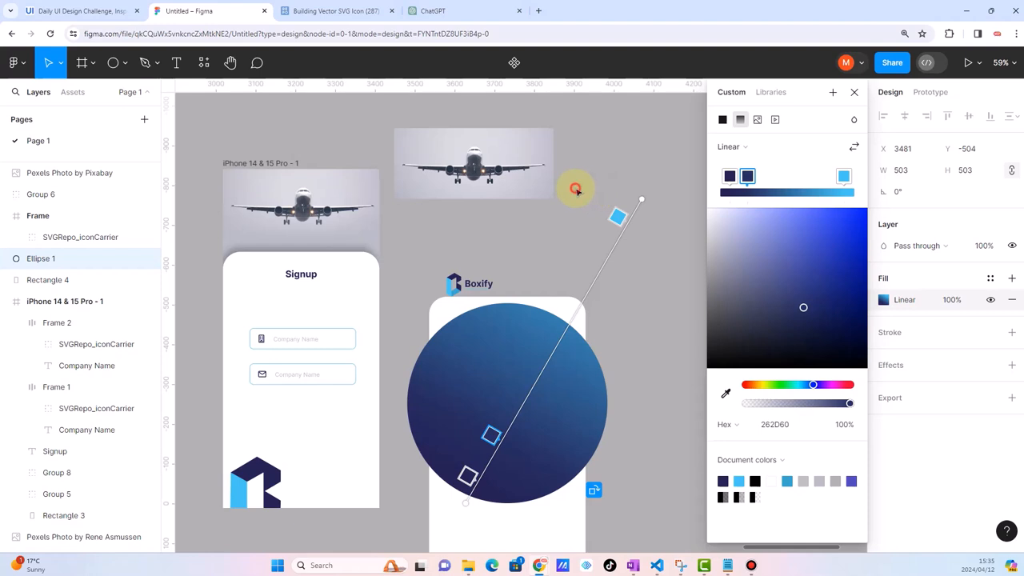
key("Escape")
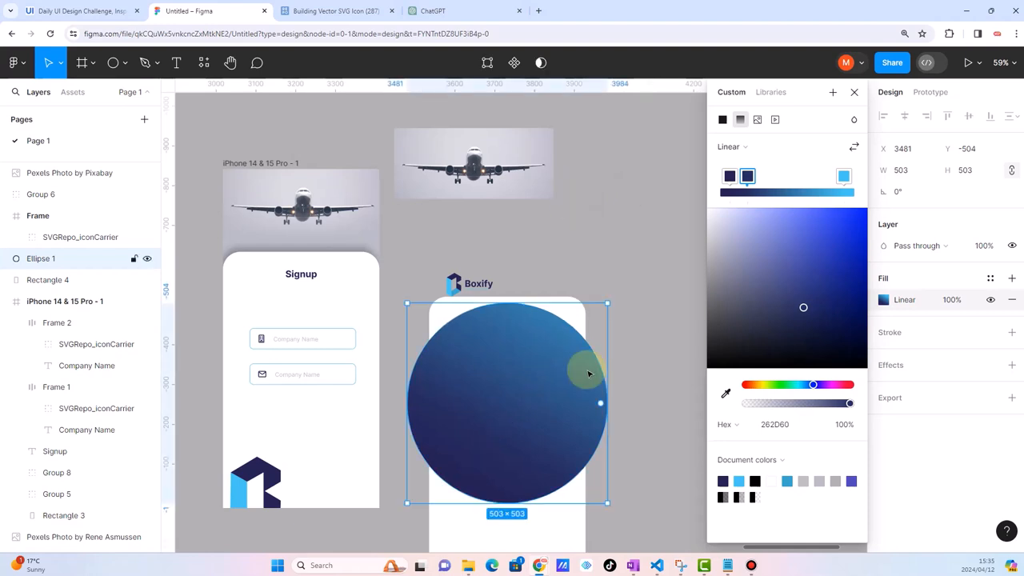
Place the white rounded rectangle at about X 3598, Y -475, and the gradient circle over its upper part at about X 3543, Y -616
left_click_drag(533, 394, 544, 335)
left_click(485, 490)
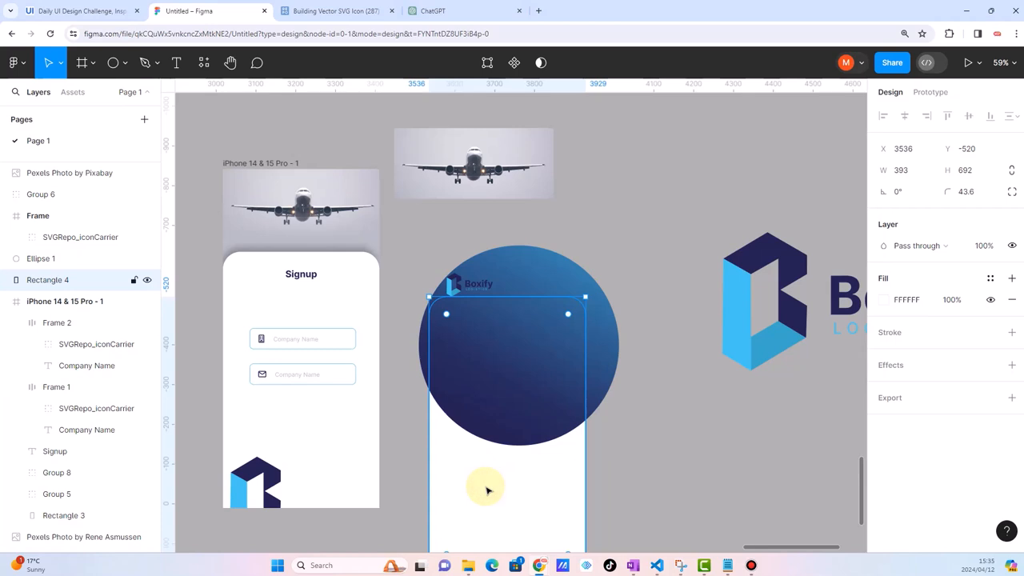
left_click_drag(482, 455, 507, 473)
left_click_drag(559, 276, 576, 291)
Try subtracting the gradient circle from the white rounded rectangle, and undo it
left_click(475, 506, "shift")
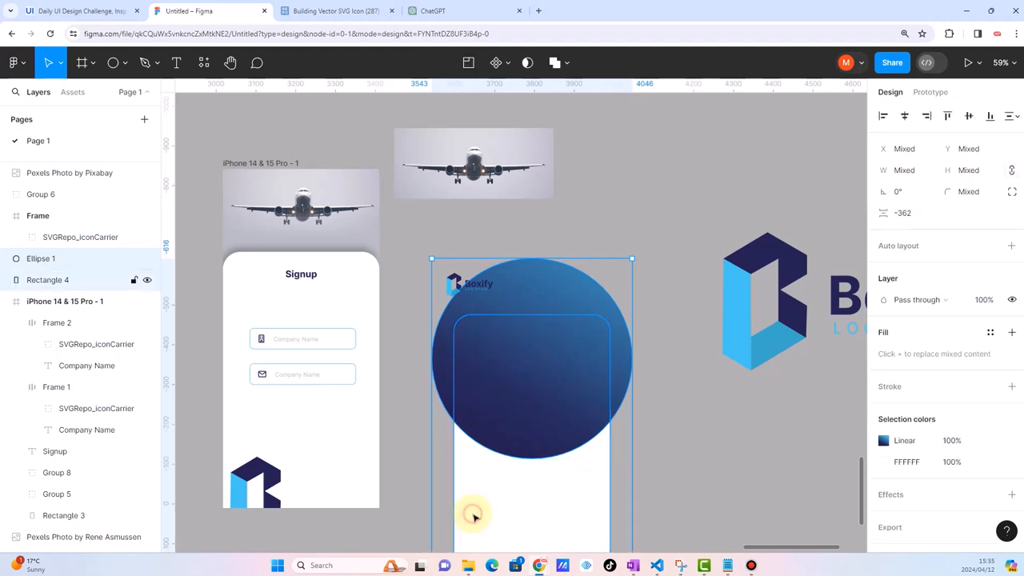
left_click(569, 66)
left_click(550, 111)
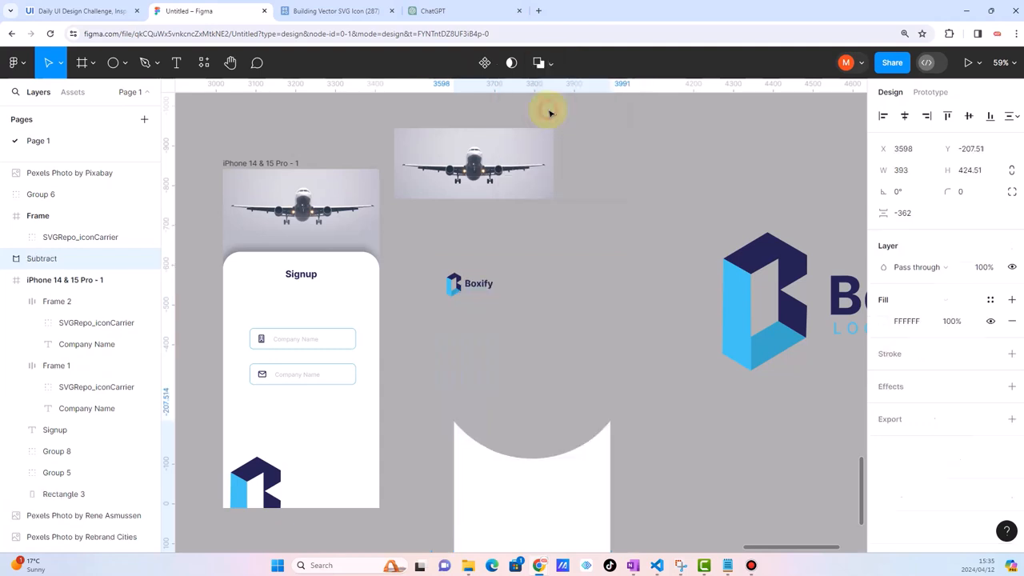
key("ctrl+z")
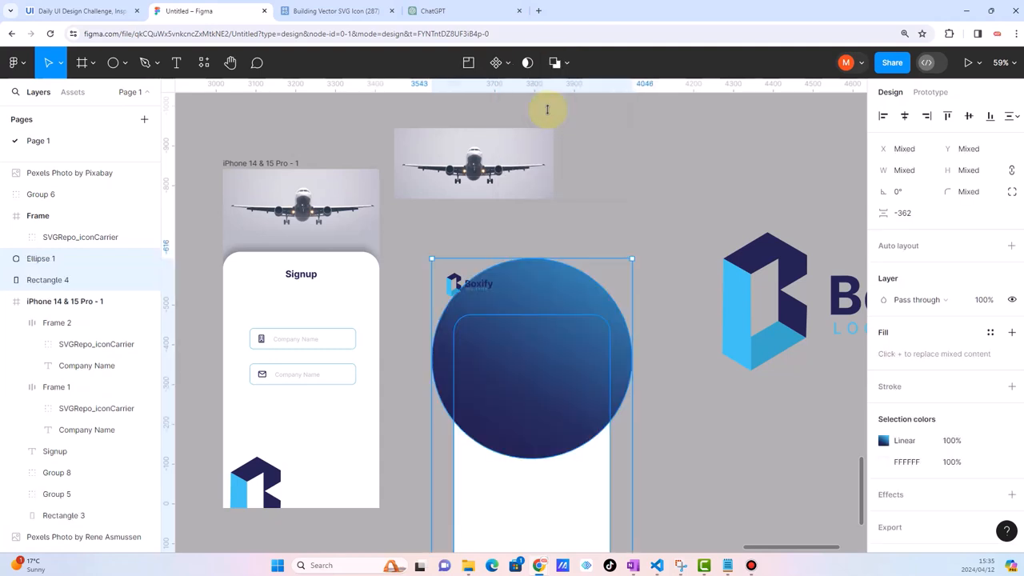
Try sending the circle to the back and subtracting the white rectangle from it, and undo both changes
left_click(598, 277)
left_click(585, 292)
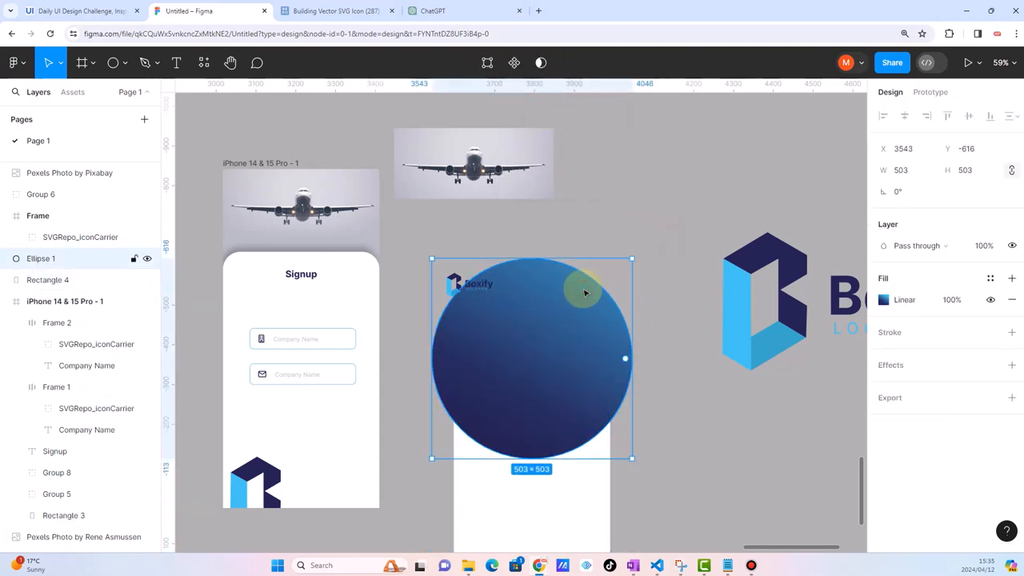
key("ctrl+shift+bracketleft")
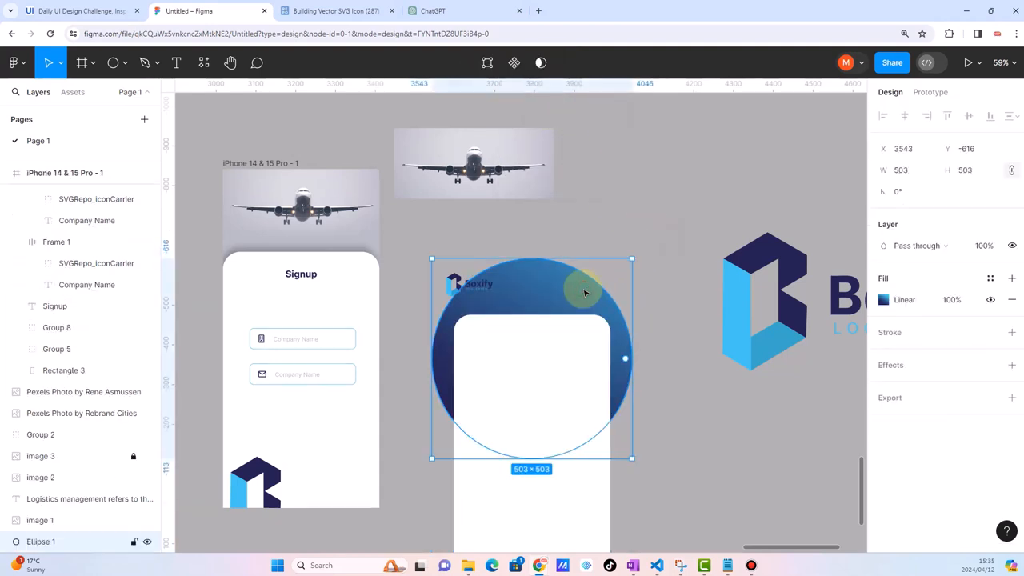
left_click(484, 491, "shift")
left_click(565, 64)
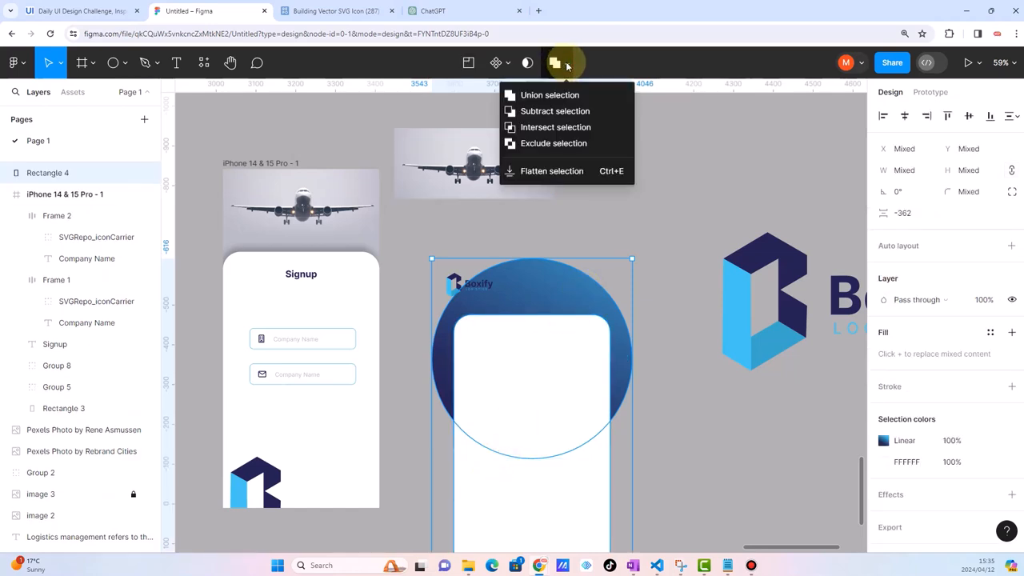
left_click(553, 111)
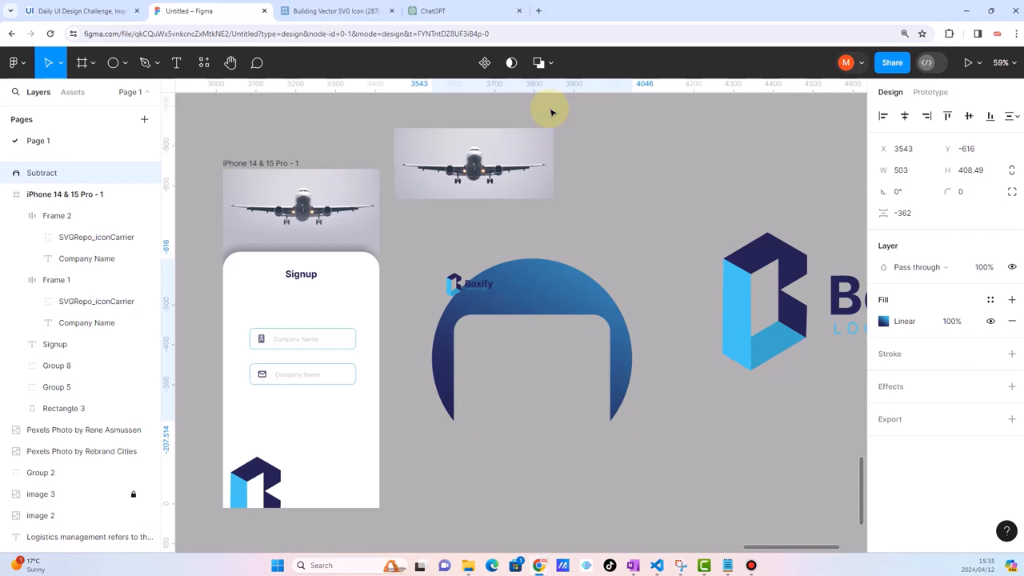
key("ctrl+z")
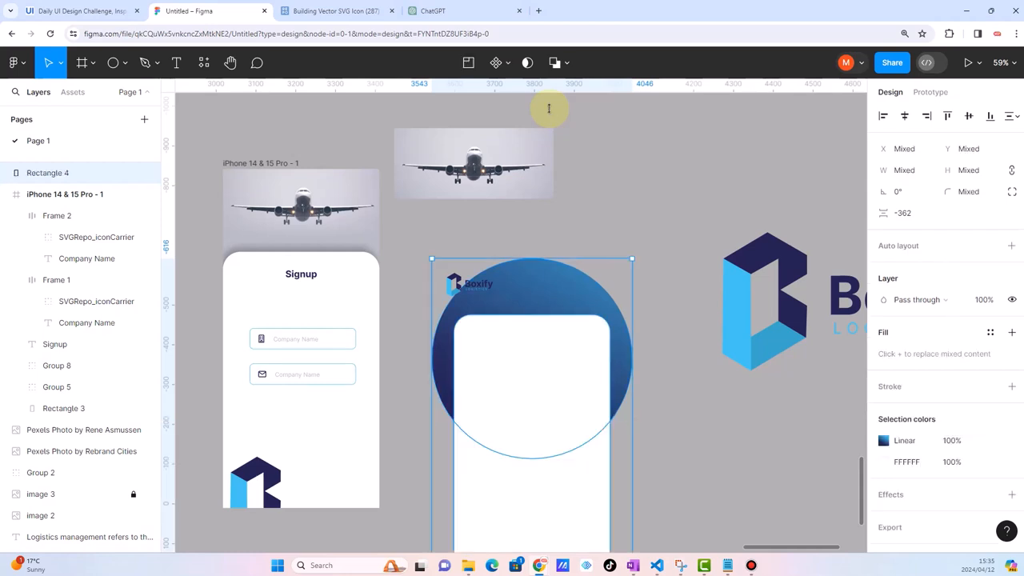
key("ctrl+z")
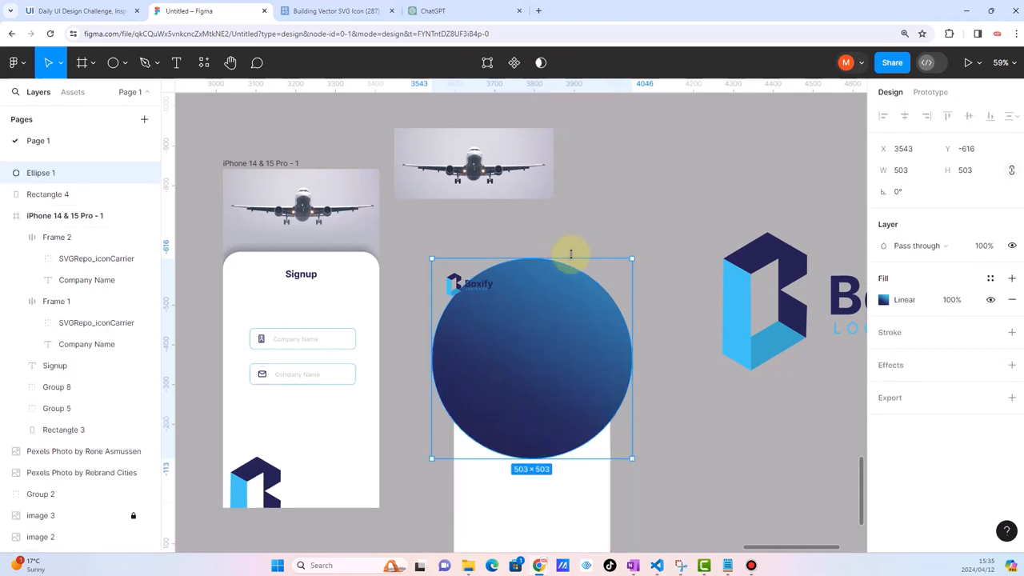
Intersect the gradient circle with the white rounded rectangle, and nudge the circle slightly right and up inside the combined shape
left_click(488, 497, "shift")
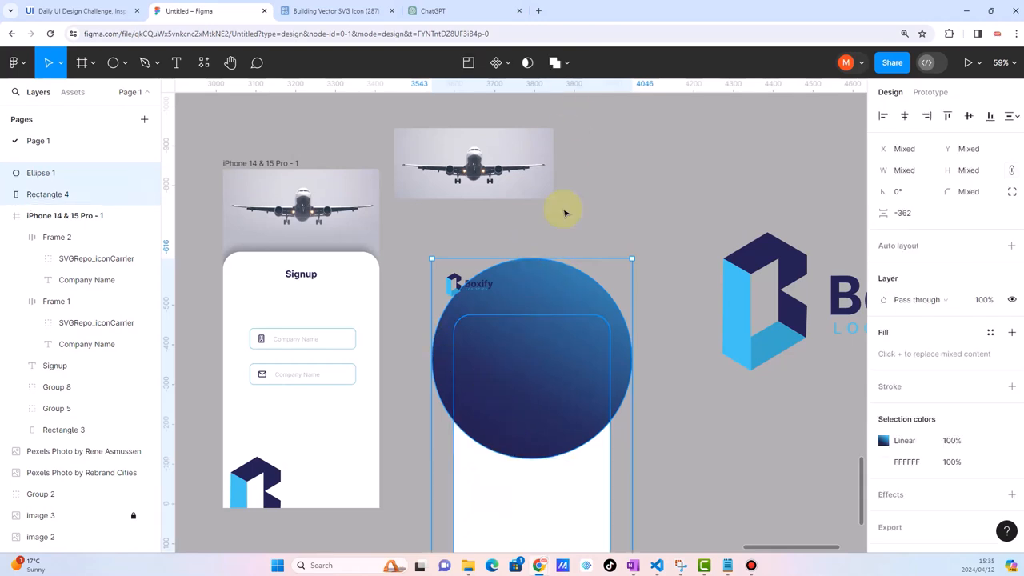
left_click(560, 63)
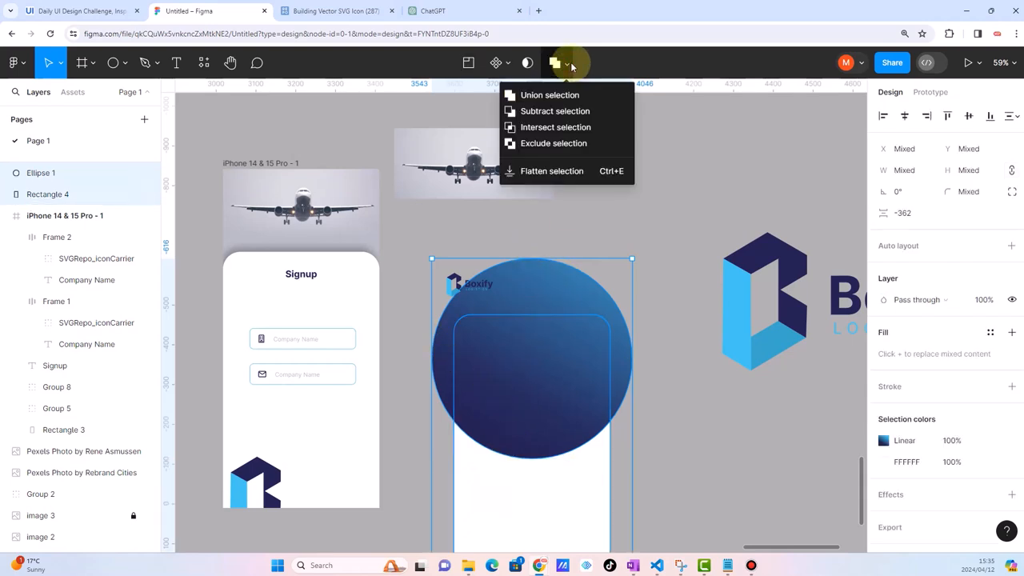
left_click(540, 128)
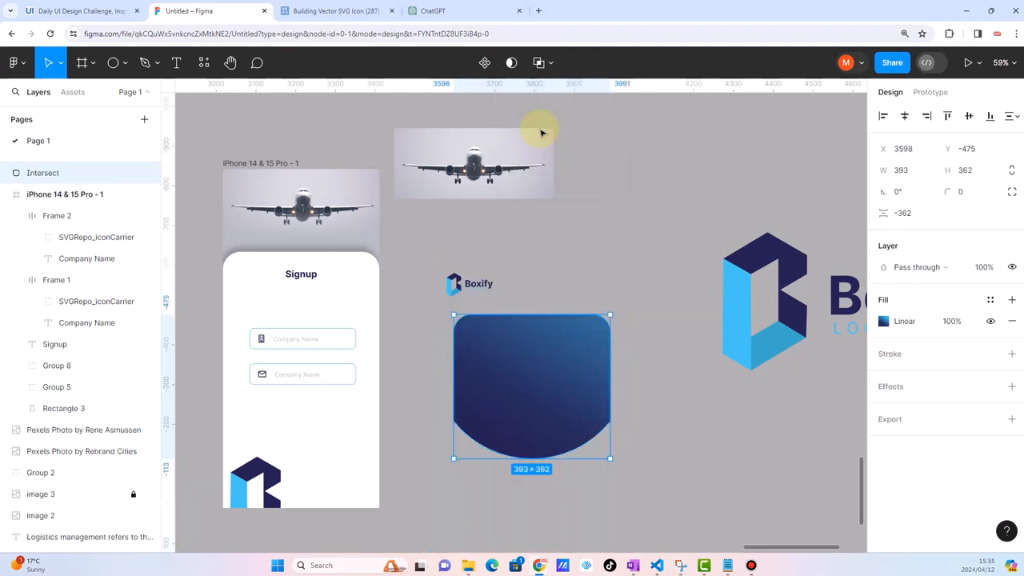
double_click(538, 387)
mouse_move(523, 375)
left_mouse_down()
mouse_move(553, 336)
mouse_move(536, 371)
left_mouse_up()
left_click(695, 455)
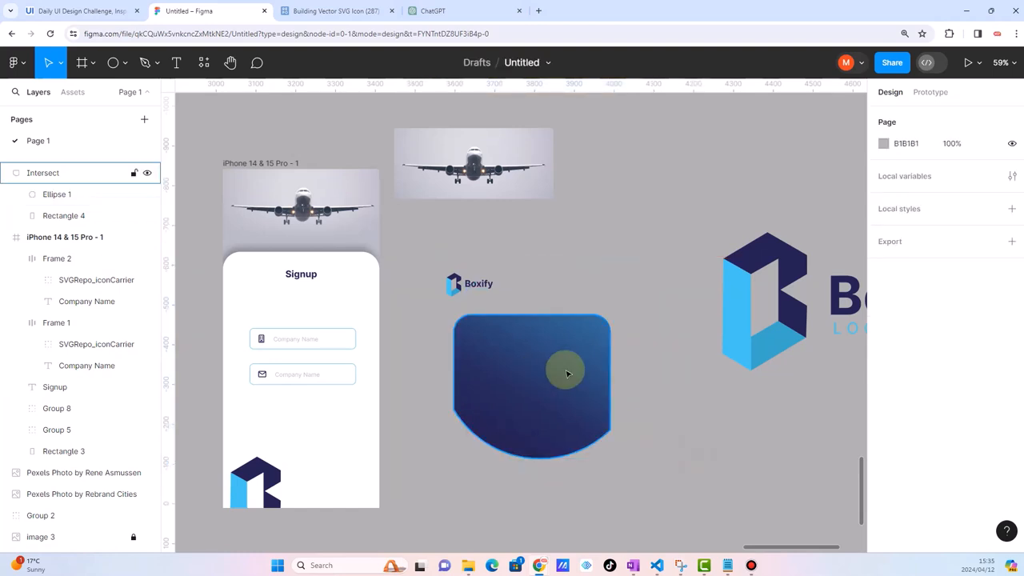
Cut the Signup heading, and move the gradient shape into the phone frame, aligned with the white card's top and left edges
left_click(317, 277)
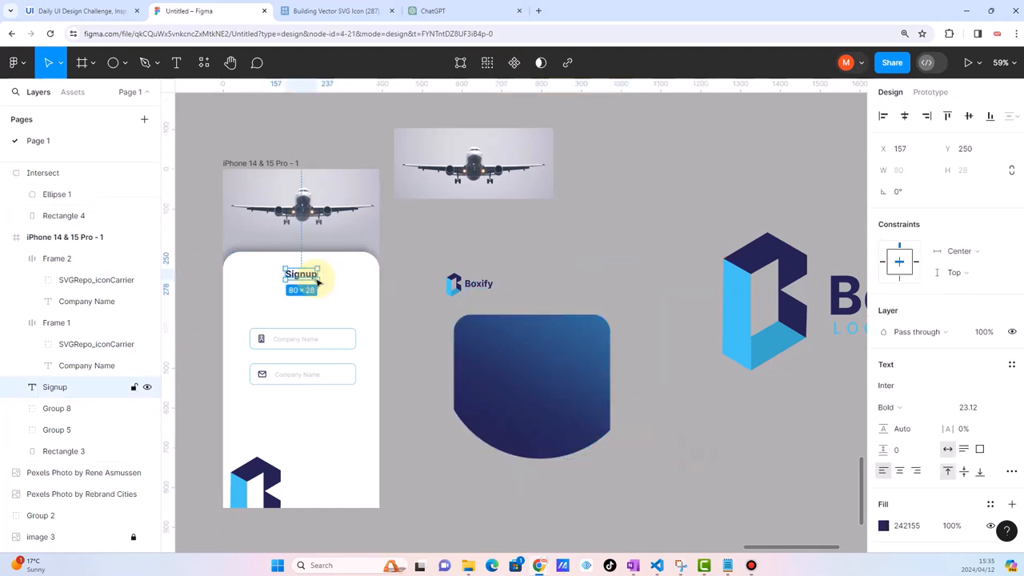
key("Delete")
left_click_drag(474, 346, 371, 308)
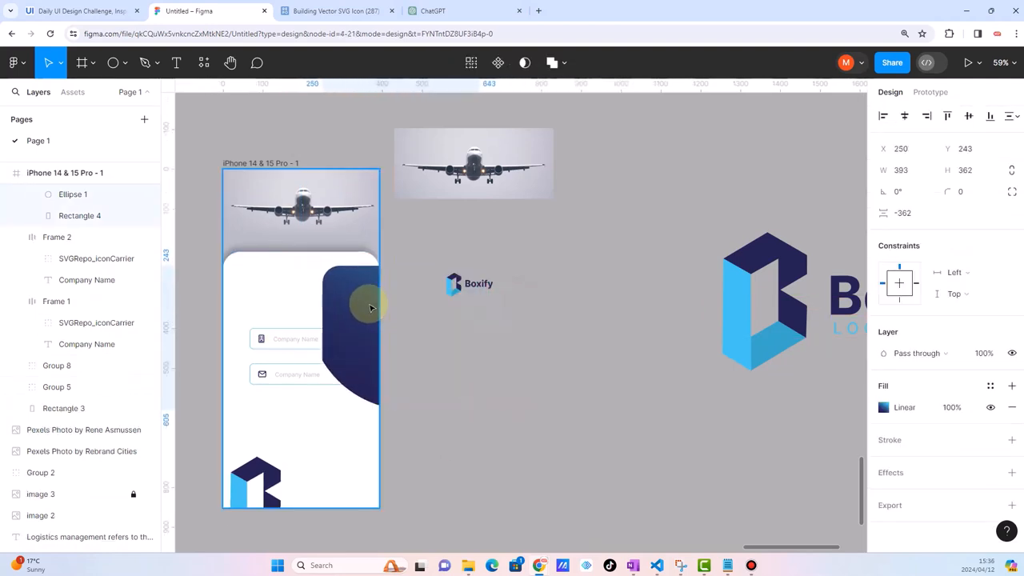
left_click(264, 276, "shift")
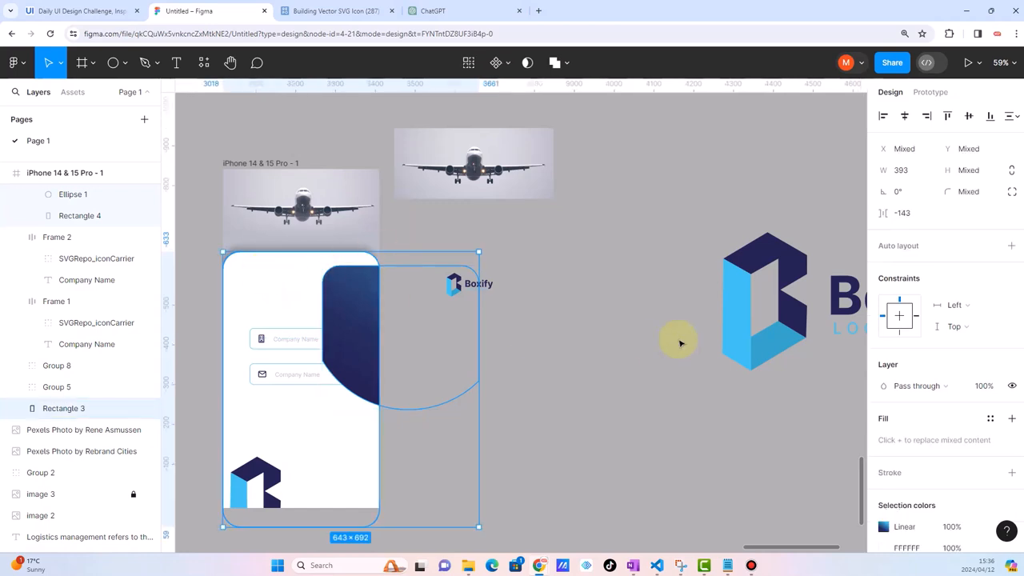
left_click(946, 116)
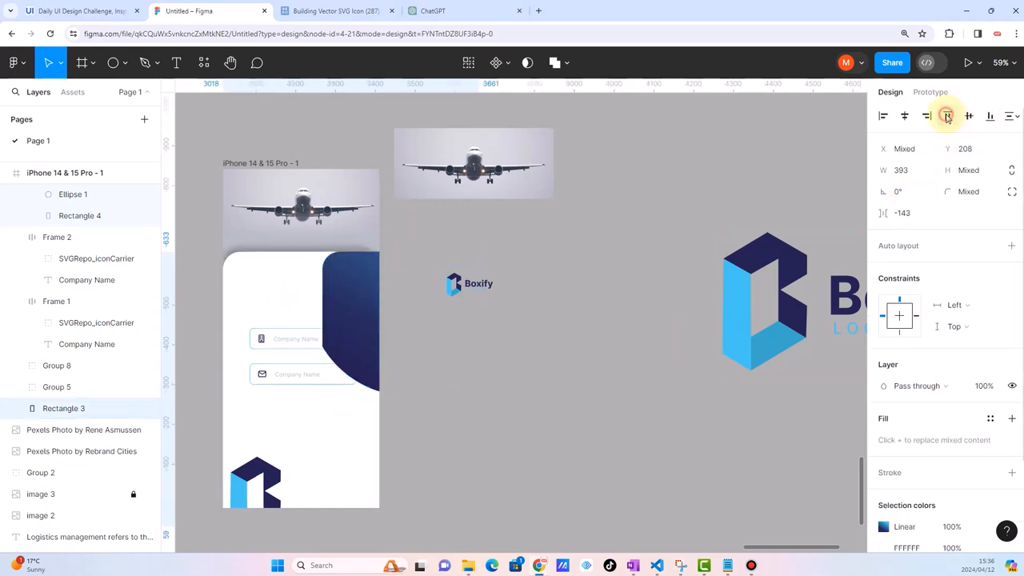
left_click(883, 116)
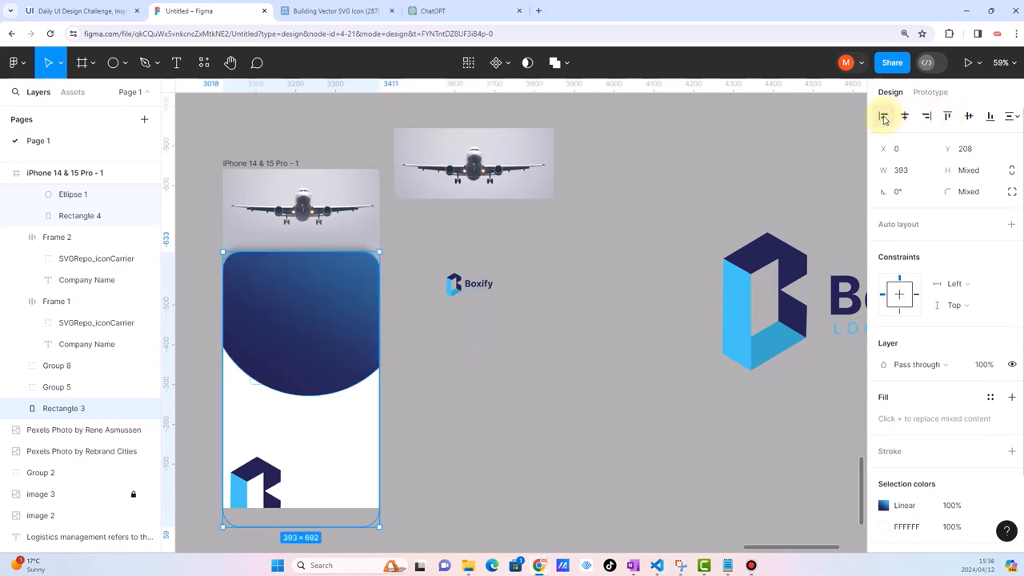
left_click(528, 369)
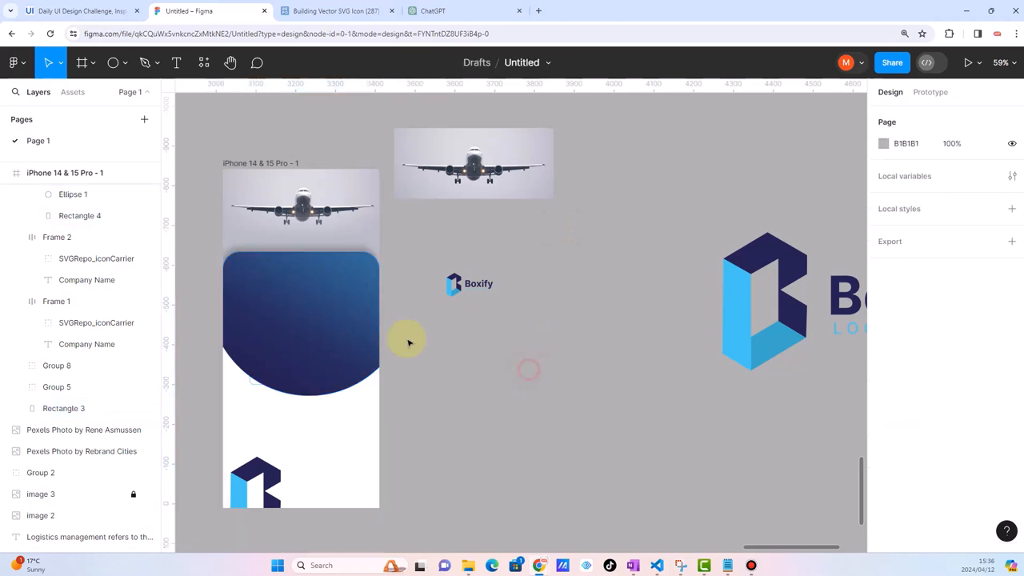
Shift the gradient shape up and right to uncover both Company Name fields, and move the two fields down to the card's lower part
left_click_drag(314, 314, 355, 296)
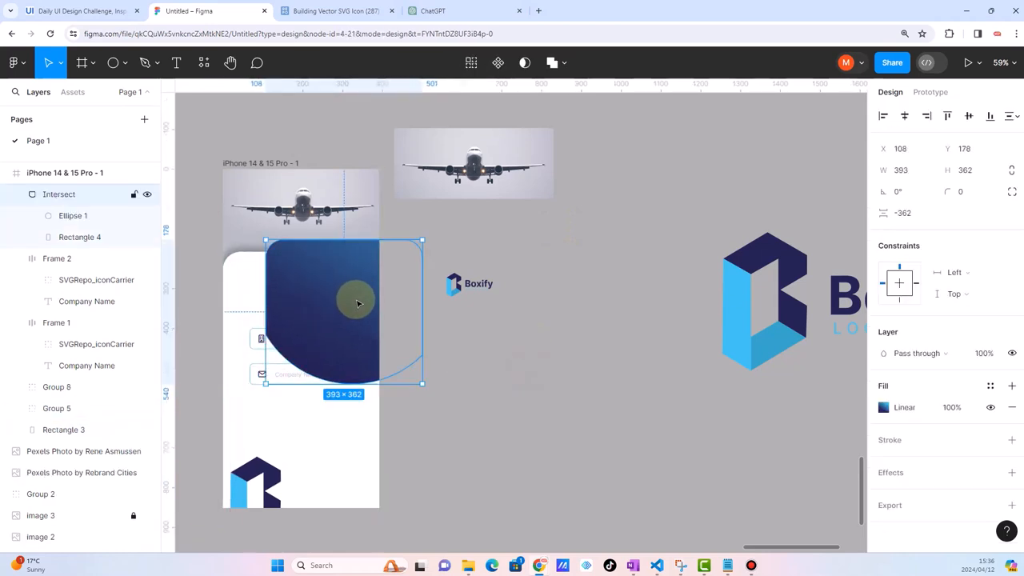
left_click(253, 334)
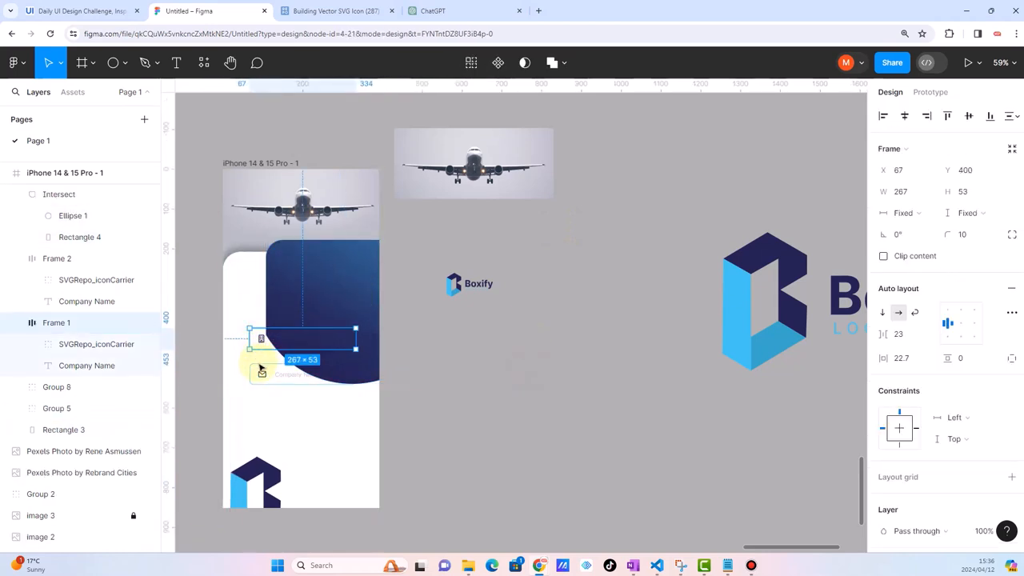
left_click(260, 367, "shift")
left_click_drag(260, 366, 258, 433)
Align the gradient shape and the white card to each other by their left and top edges
left_click(315, 282)
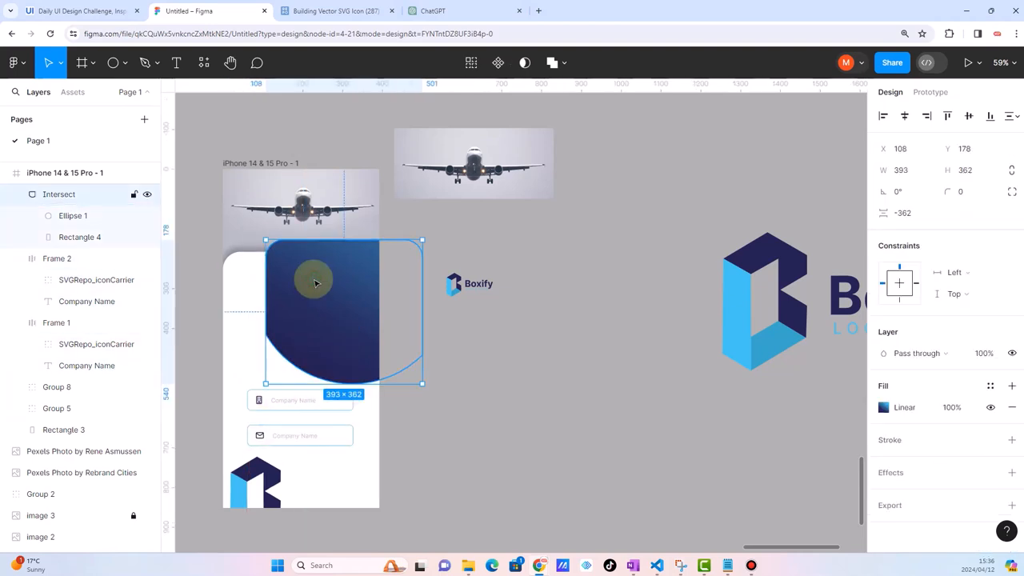
left_click(243, 285, "shift")
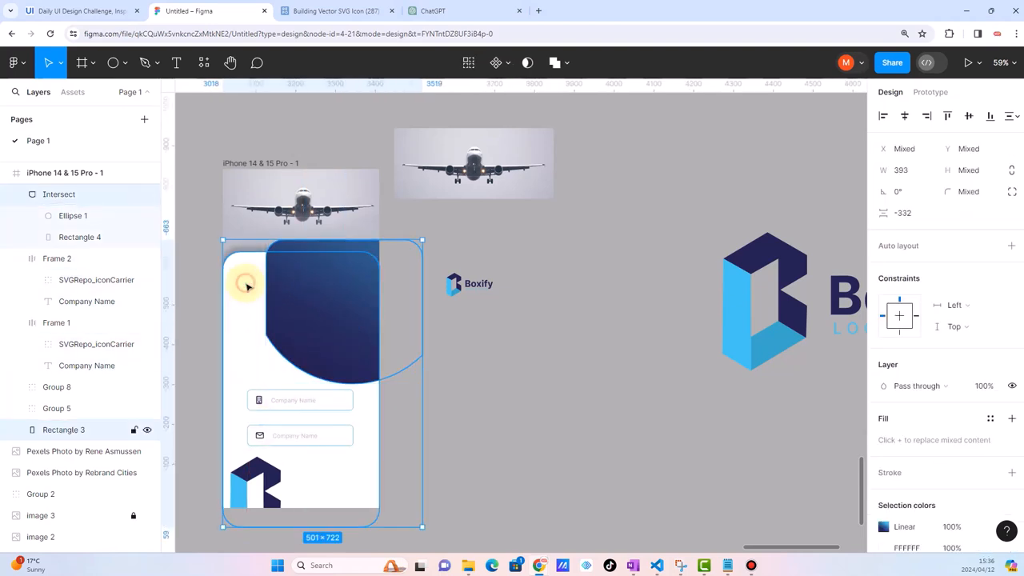
left_click(904, 116)
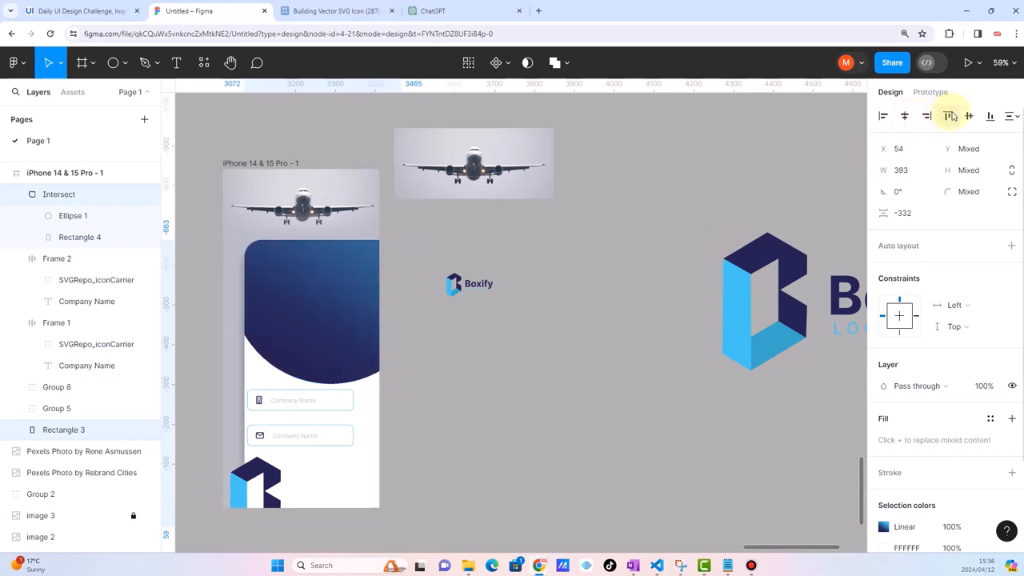
key("ctrl+z")
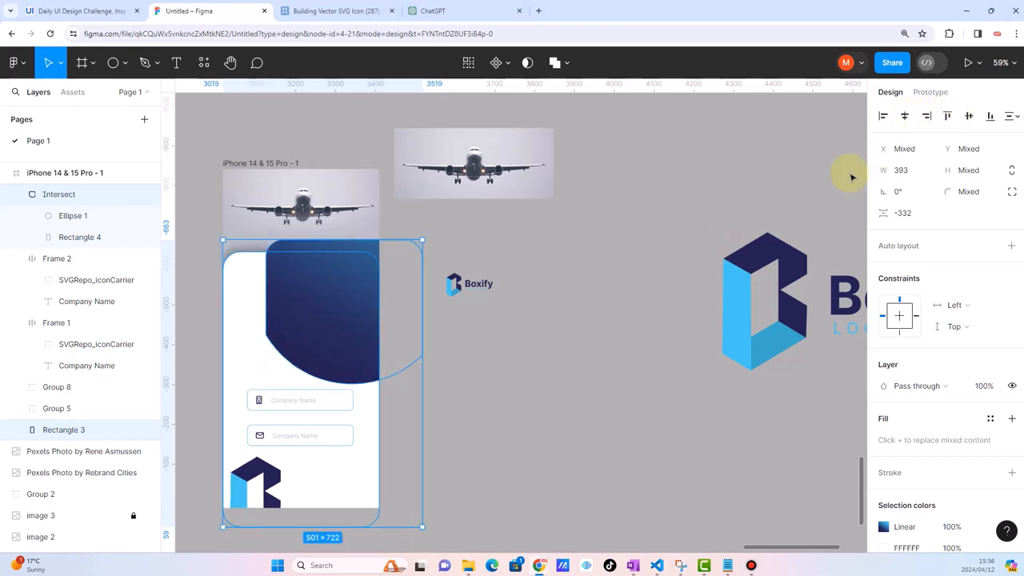
left_click(880, 120)
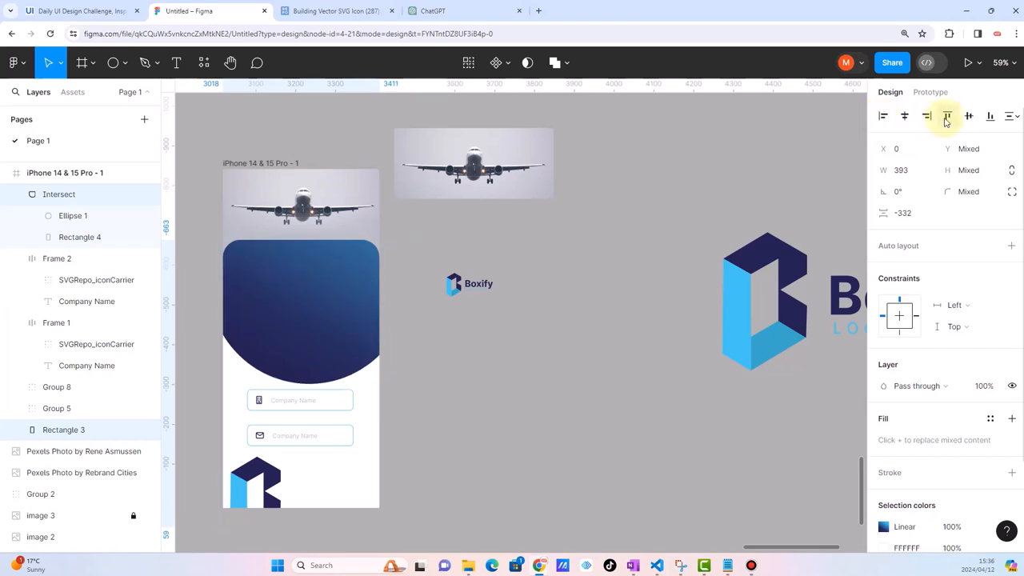
left_click(605, 366)
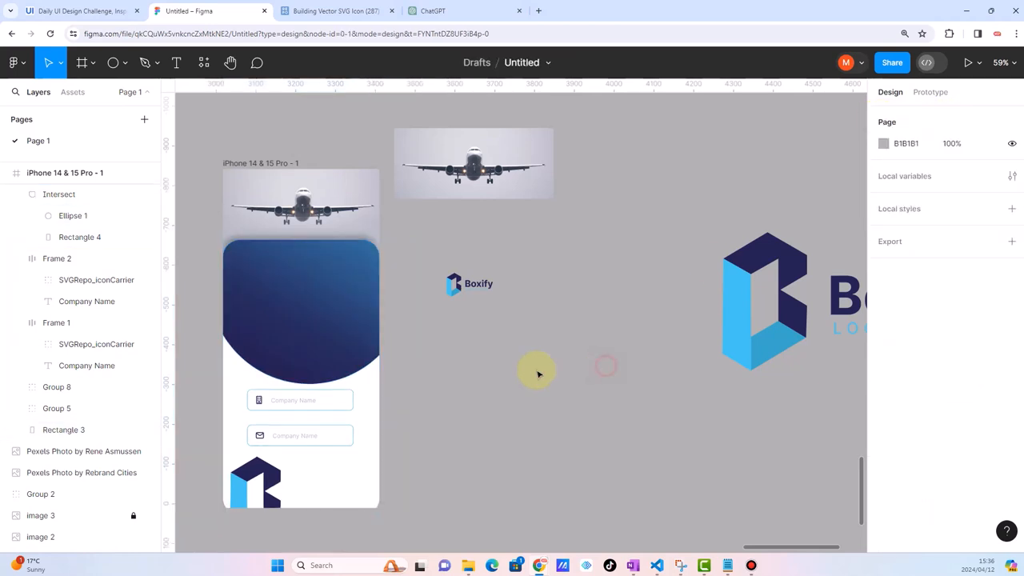
Move the circle up inside the intersected shape so its curved lower edge sits well above the input fields
double_click(299, 334)
left_click_drag(312, 333, 315, 297)
left_click(544, 406)
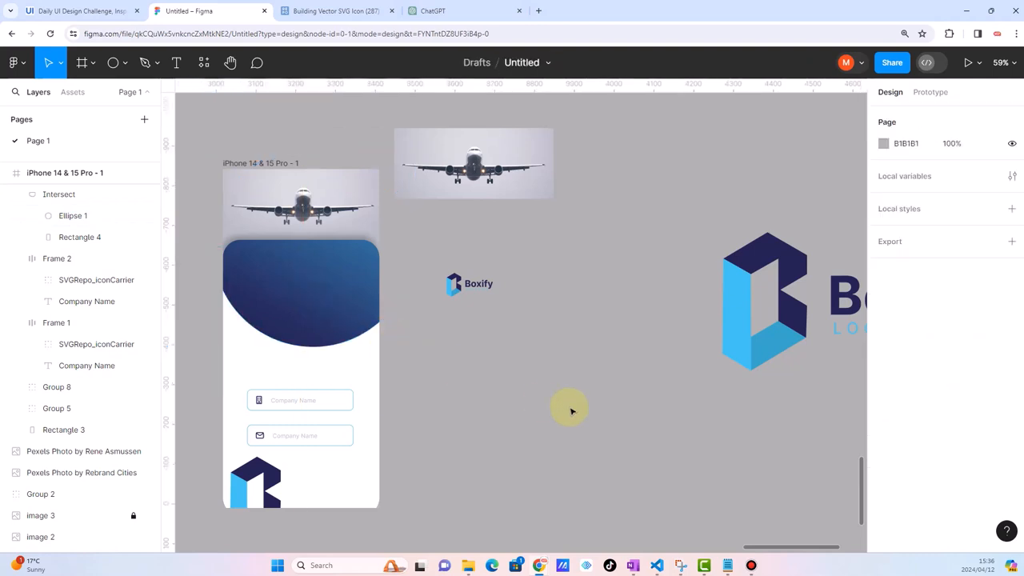
Paste the Signup heading onto the gradient header and set its fill to white, FFFFFF
key("ctrl+v")
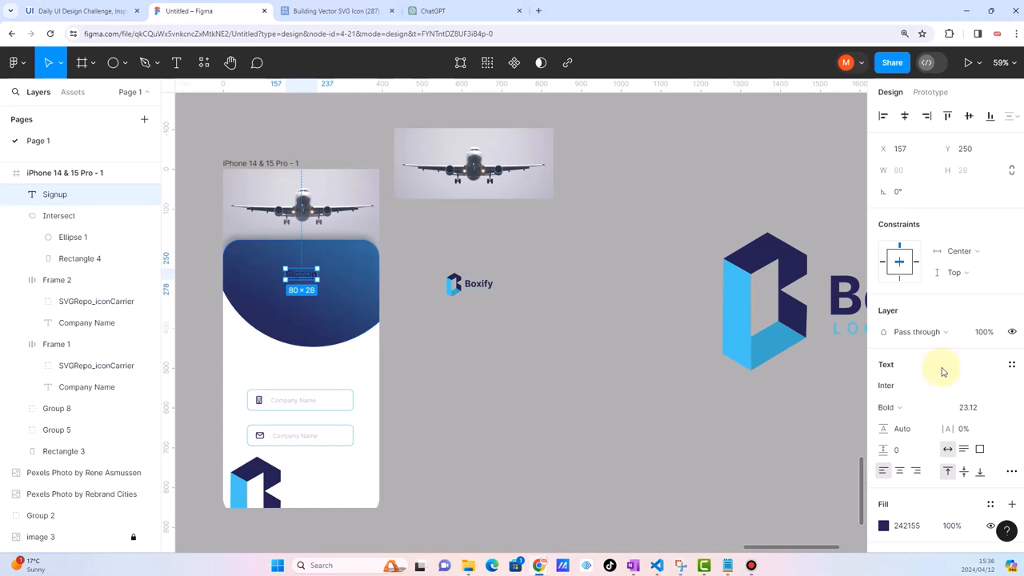
left_click(883, 404)
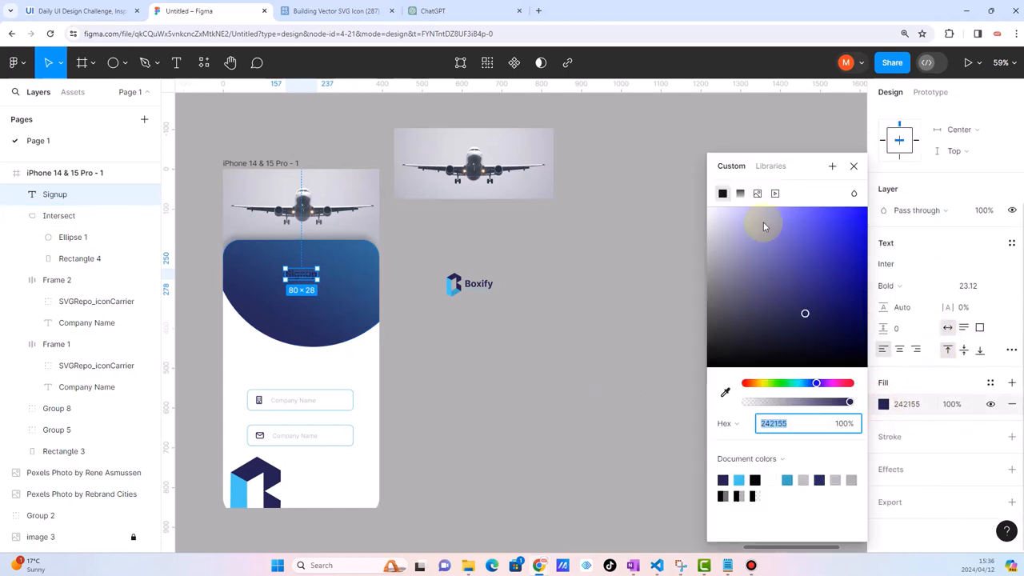
left_click_drag(796, 302, 707, 208)
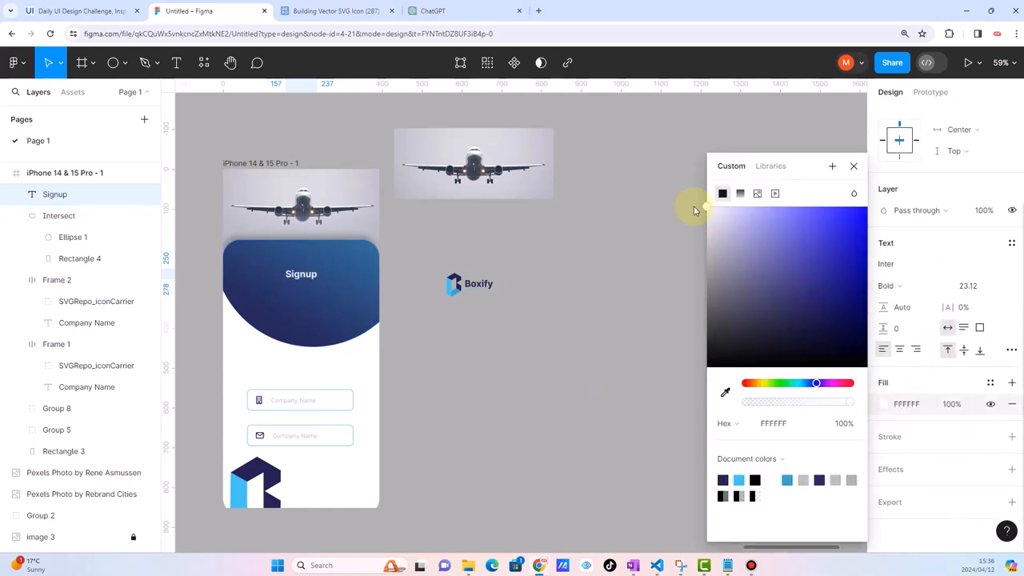
left_click(555, 395)
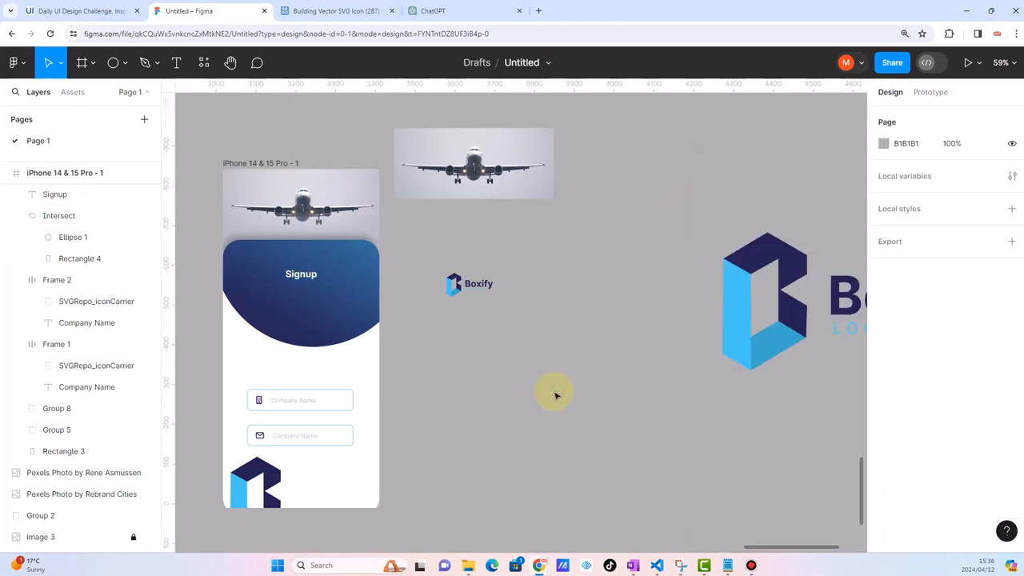
Try moving the gradient shape slightly up so it overlaps the airplane photo, with its side edges near the phone frame's edges
left_click(321, 321)
left_click_drag(320, 319, 318, 313)
left_click(483, 418)
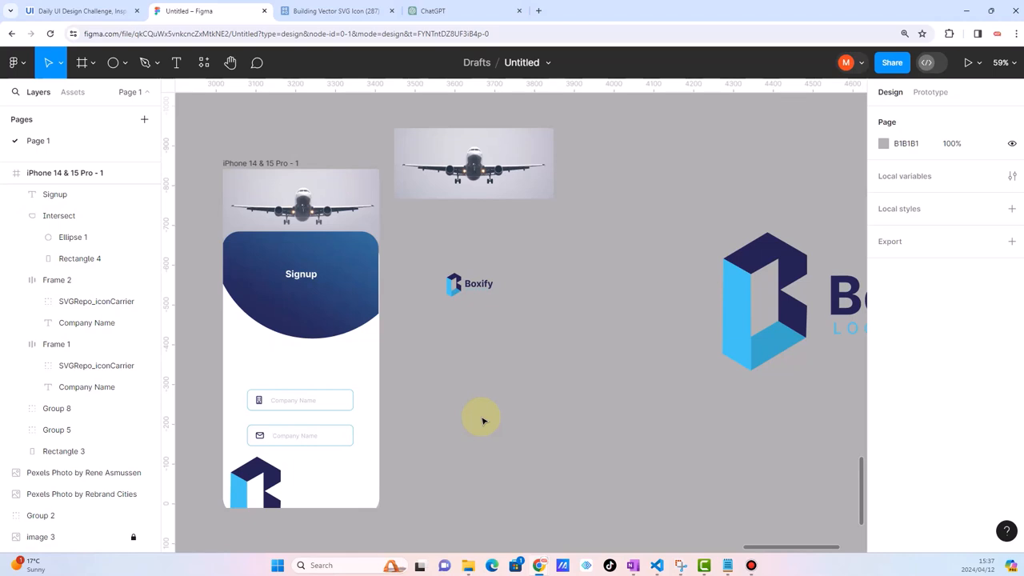
scroll(404, 320, "up", 5)
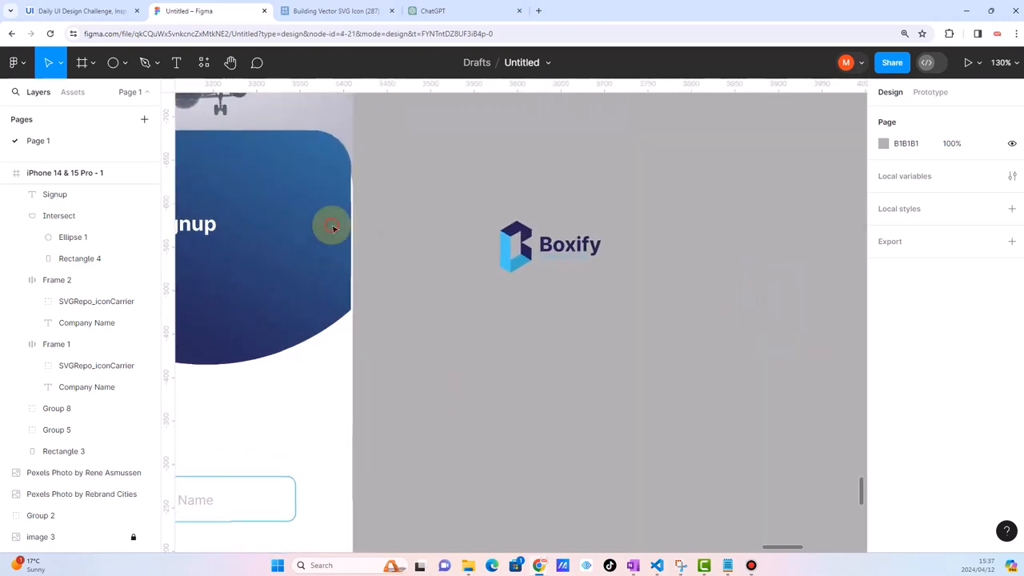
left_click(332, 228)
left_click_drag(332, 260, 333, 260)
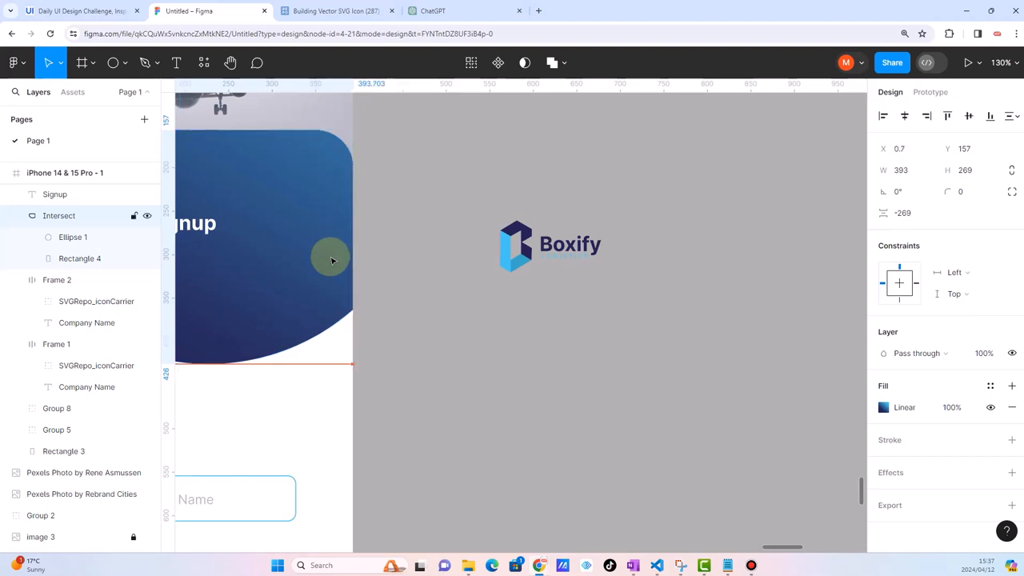
scroll(332, 260, "down", 5)
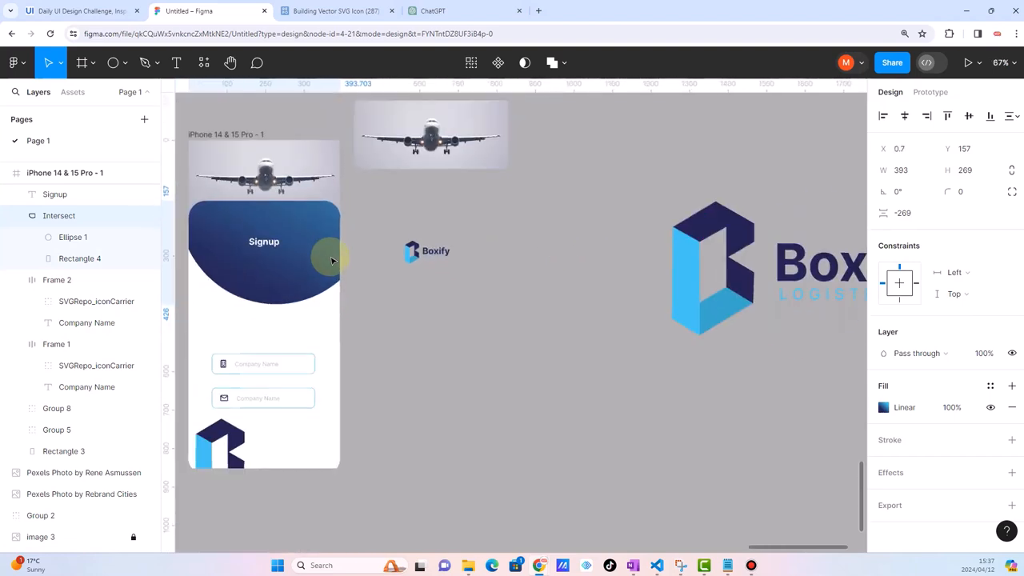
left_click(437, 309)
Move the gradient shape down and align it with the white card by their left and top edges
scroll(201, 232, "up", 5)
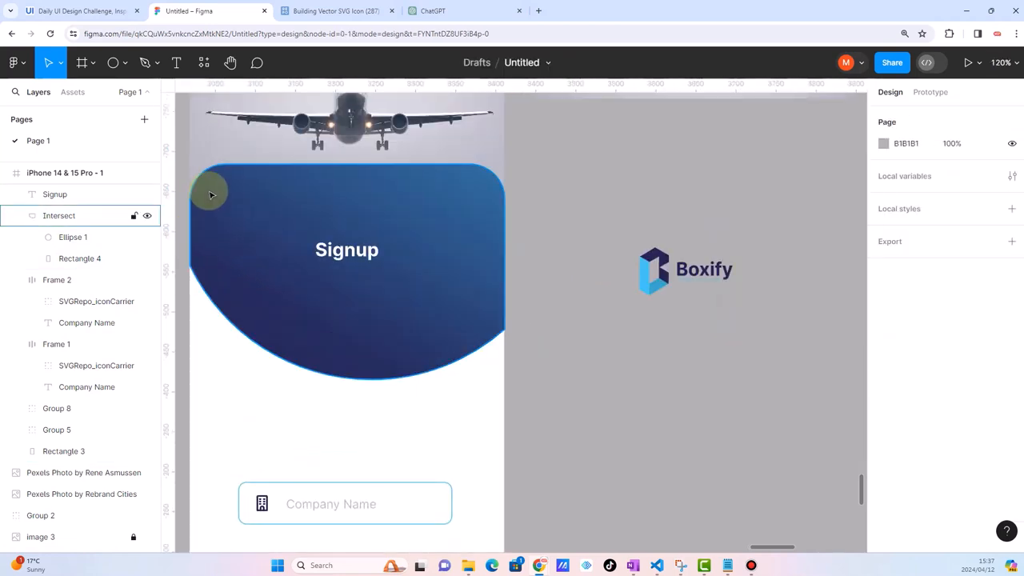
scroll(201, 232, "up", 4)
left_click(269, 229)
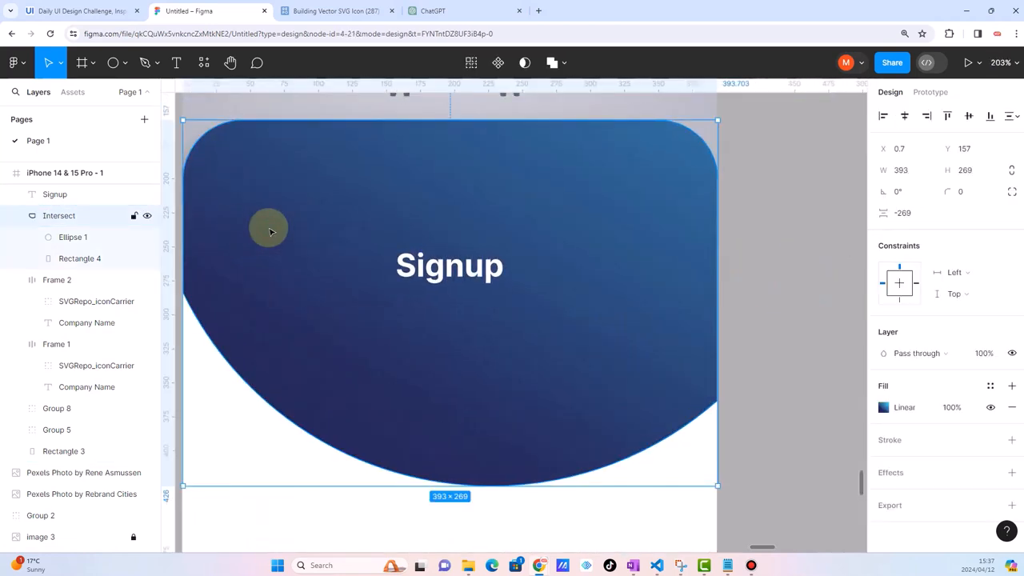
left_click_drag(297, 294, 298, 351)
left_click(263, 165, "shift")
left_click(883, 117)
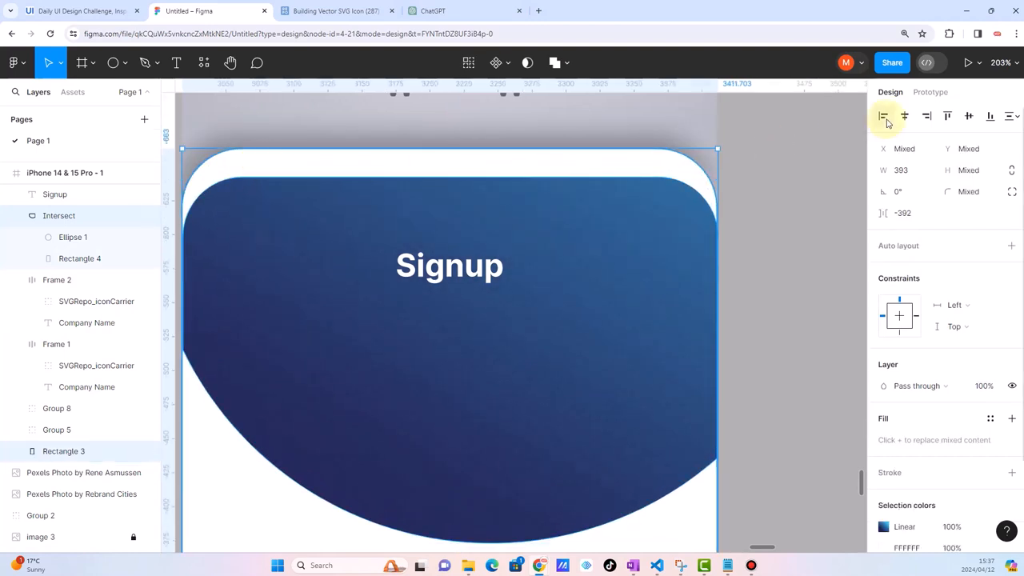
left_click(946, 116)
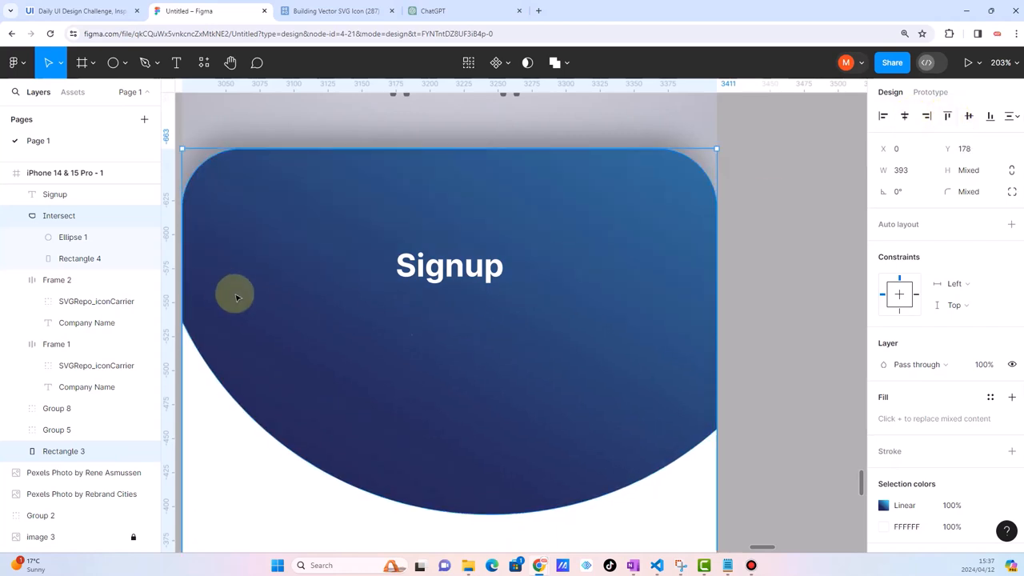
left_click(789, 354)
scroll(503, 344, "down", 5)
scroll(506, 350, "down", 2)
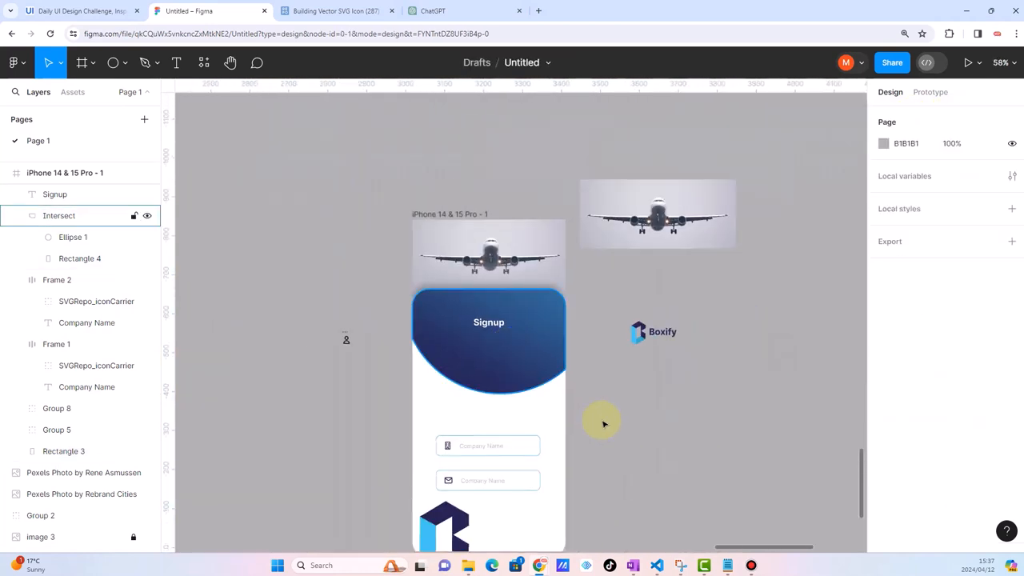
Paste another Signup heading over the existing one, and move the small Boxify logo slightly down beside the phone frame
scroll(604, 427, "up", 2)
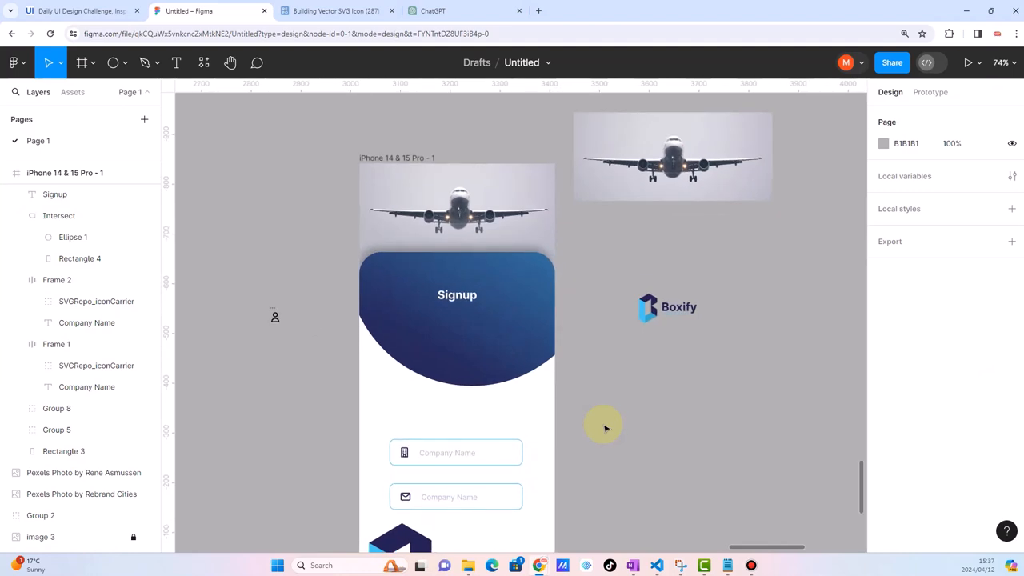
scroll(605, 428, "down", 3)
scroll(578, 485, "up", 1)
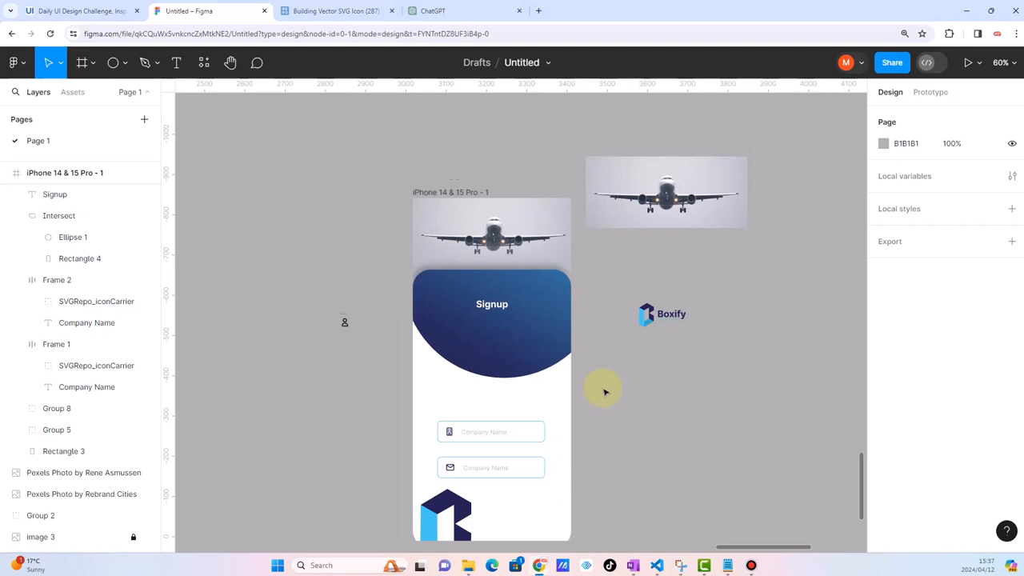
scroll(603, 391, "up", 1)
left_click(662, 301)
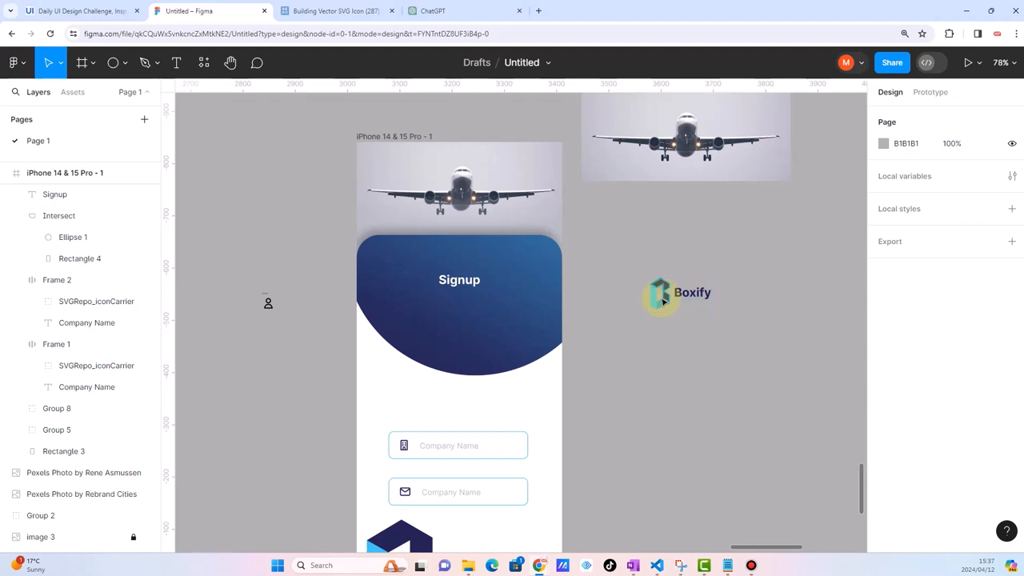
key("ctrl+v")
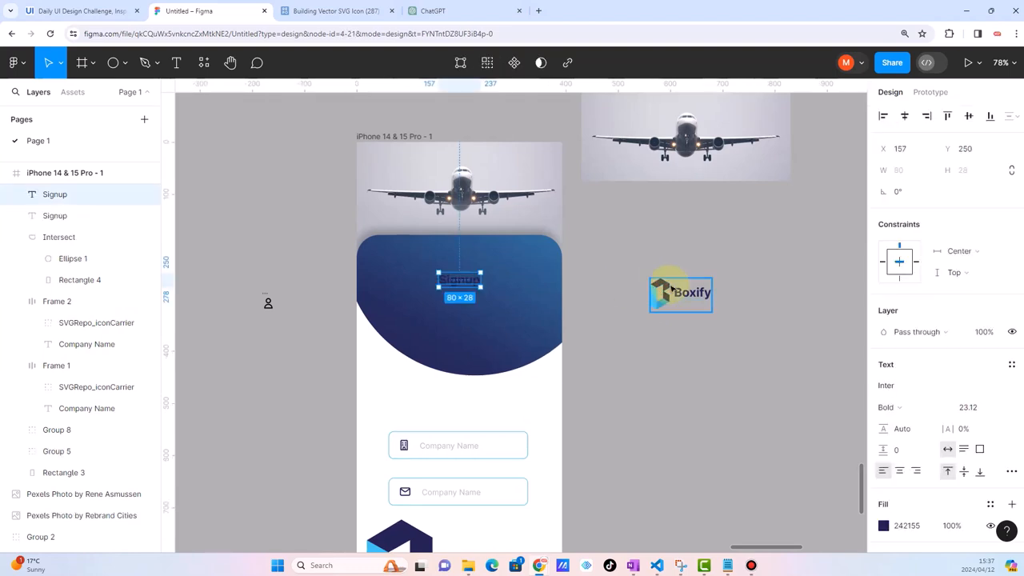
mouse_move(669, 282)
left_mouse_down()
mouse_move(627, 246)
mouse_move(659, 276)
left_mouse_up()
left_click(662, 326)
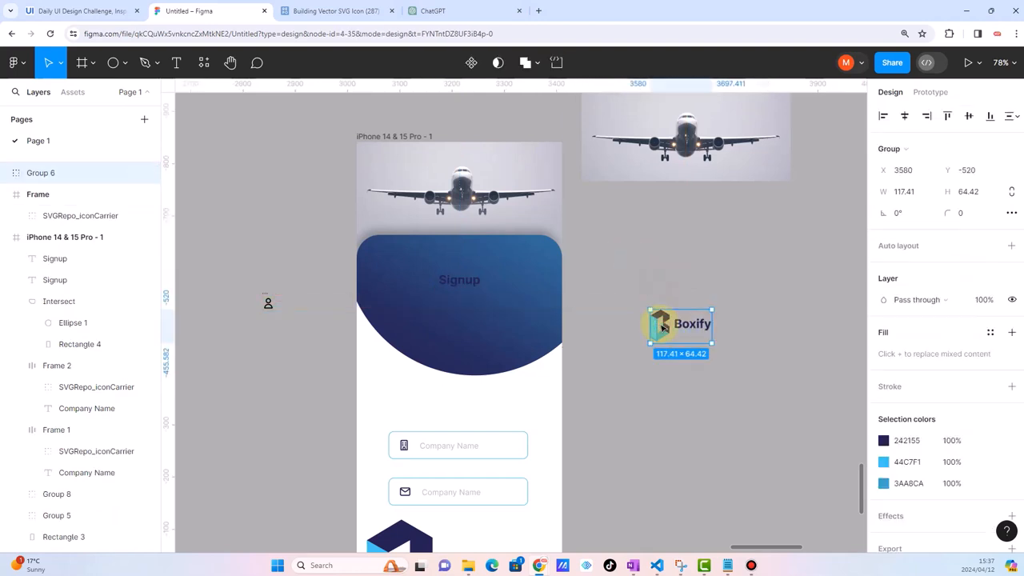
Duplicate the small Boxify logo and place the copy on the gradient header, below and to the right of the Signup heading
key("ctrl+d")
left_click_drag(662, 326, 530, 302)
key("ctrl+z")
left_click(650, 275)
left_click_drag(652, 275, 511, 326)
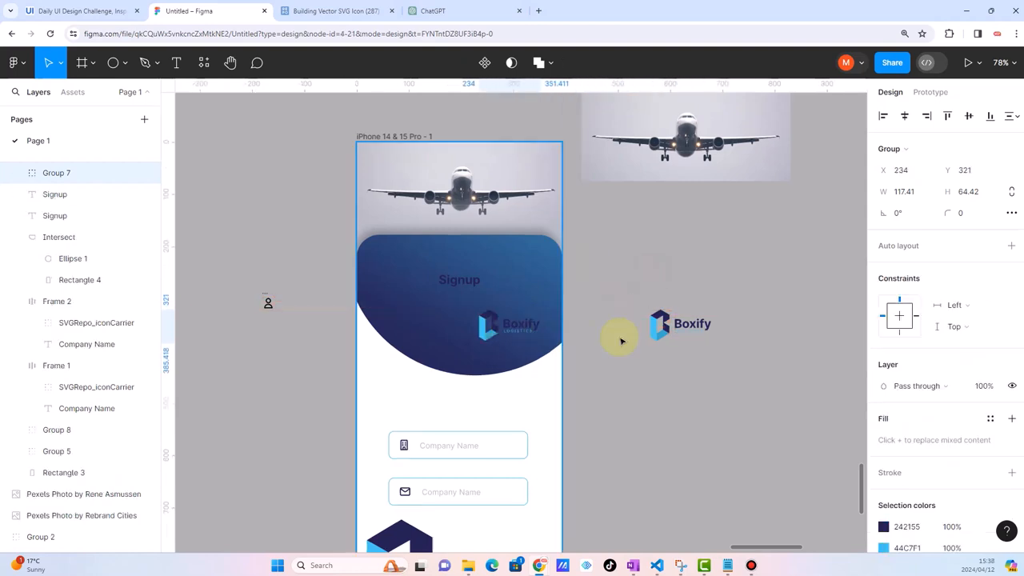
Replace the logo copy's mixed colors with a single near-white fill, F5FDFF
scroll(898, 468, "down", 2)
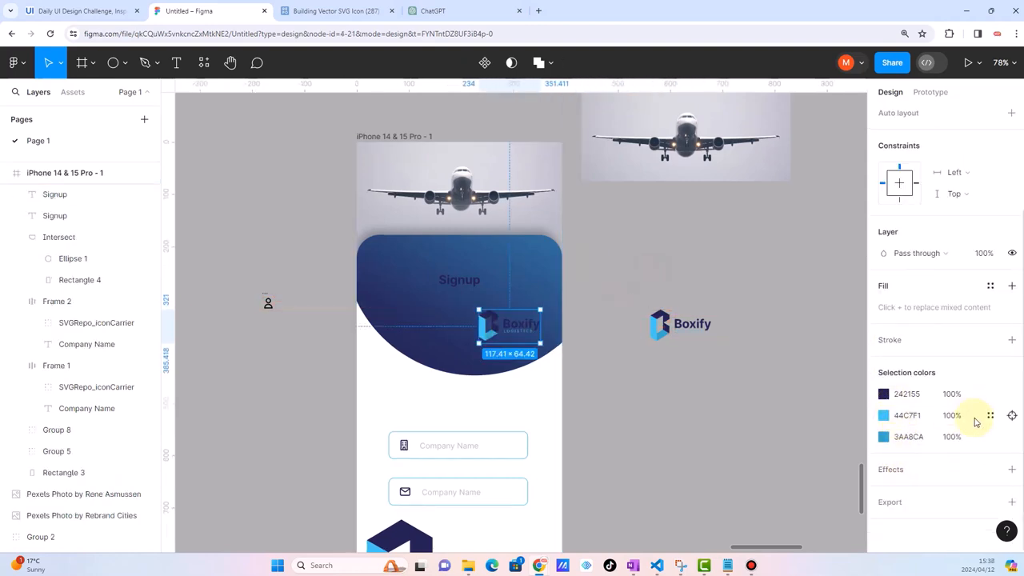
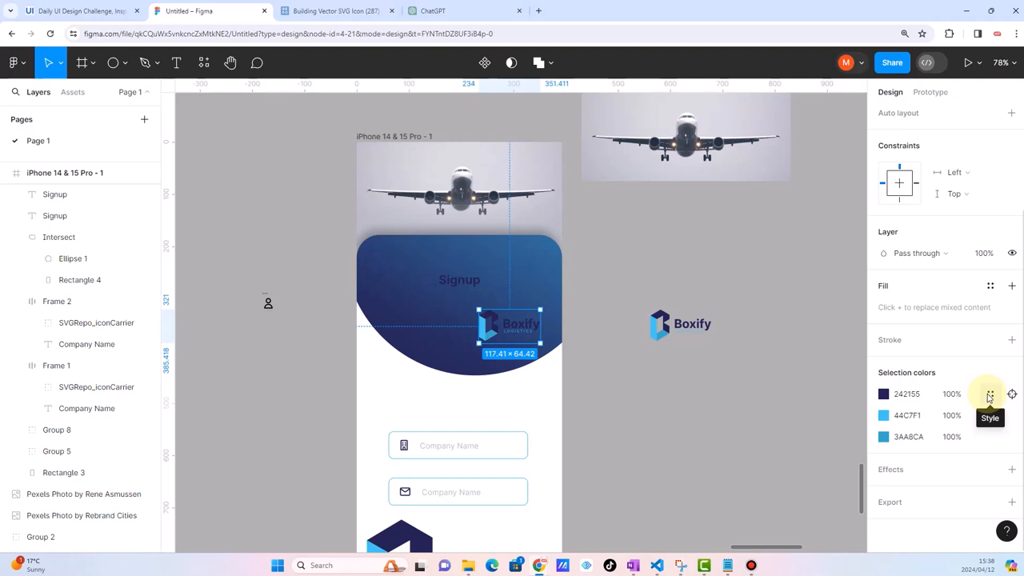
left_click(1012, 287)
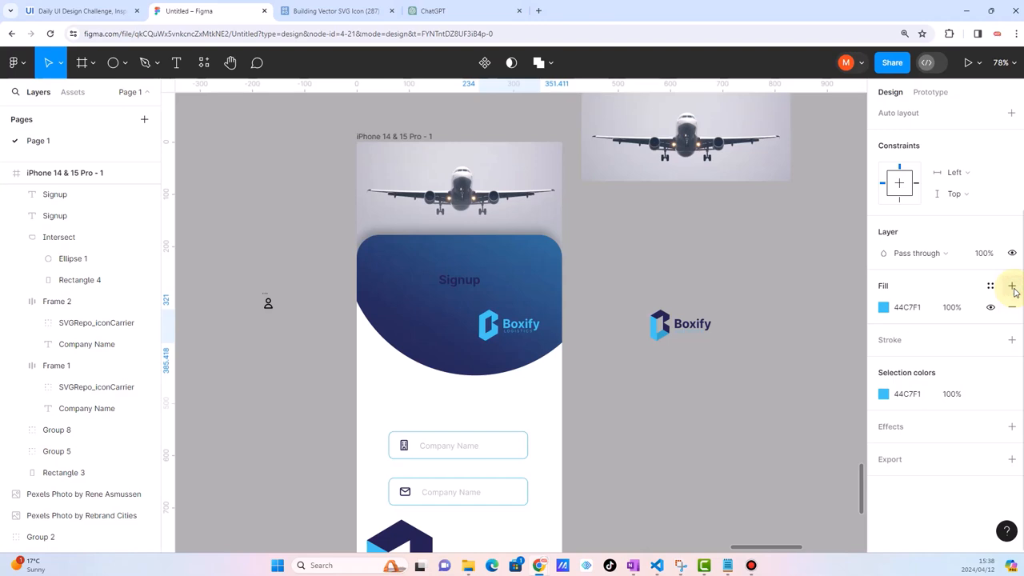
left_click(882, 305)
left_click_drag(823, 214, 714, 213)
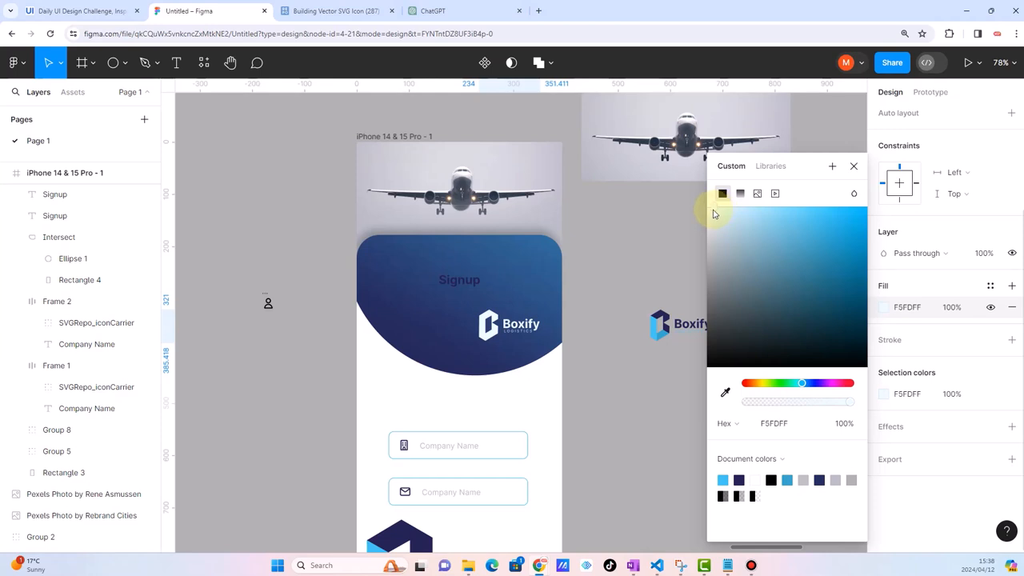
left_click(610, 235)
Set the fill of the newly pasted dark Signup heading to white, FFFFFF
left_click(442, 279)
scroll(904, 448, "down", 3)
left_click(883, 404)
left_click_drag(814, 327, 690, 205)
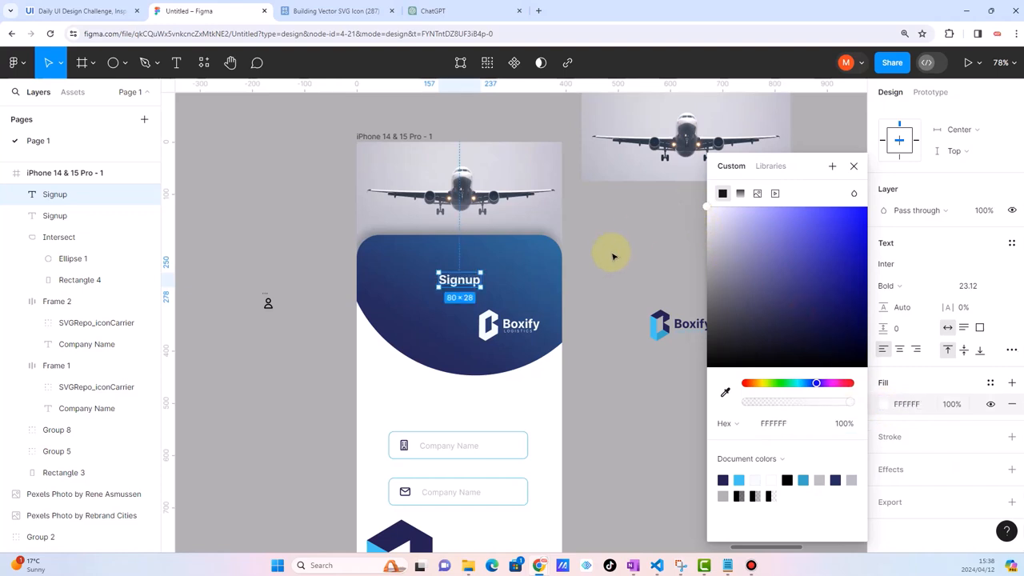
left_click(616, 254)
Delete the duplicate Signup heading, and place the white logo in the header's upper part with the remaining Signup heading below it
left_click(488, 321)
left_click_drag(488, 321, 470, 354)
left_click(620, 344)
left_click(459, 282)
key("Delete")
left_click(471, 264)
left_click_drag(472, 267, 470, 275)
left_click(628, 438)
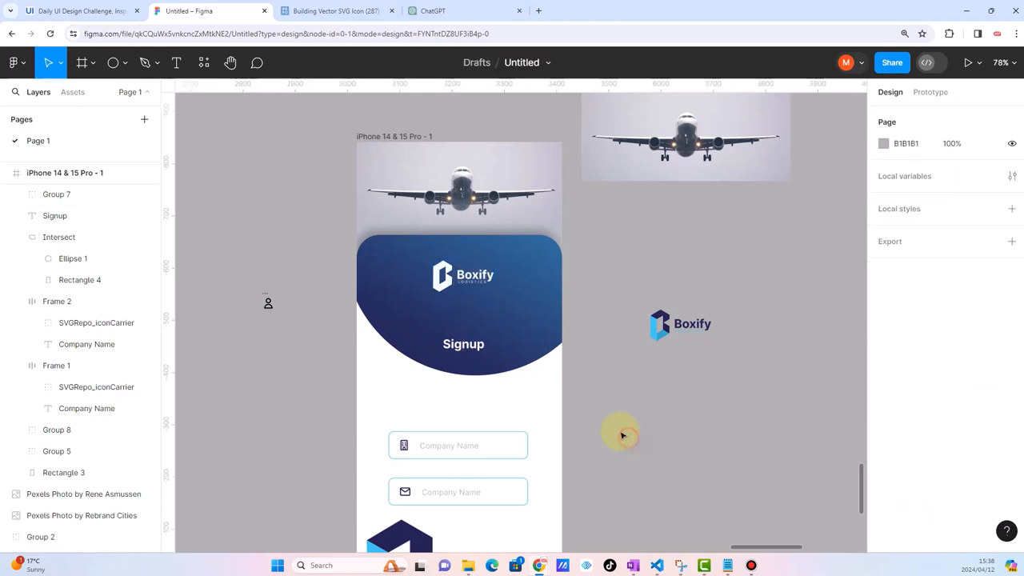
Shift the white logo left to X 138 so it is centered horizontally in the phone frame
scroll(491, 300, "up", 5)
left_click(480, 342)
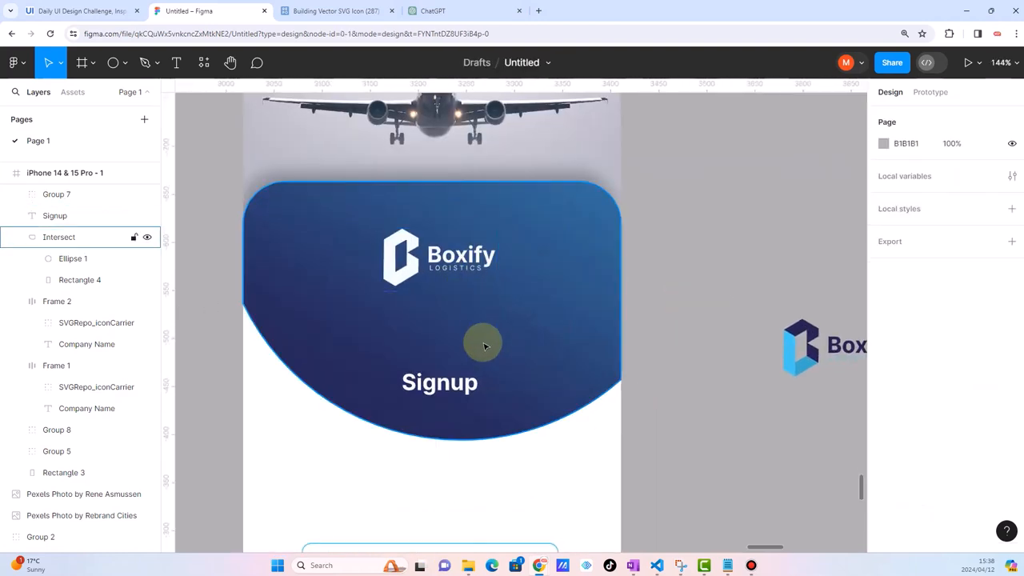
scroll(464, 342, "down", 3)
left_click(628, 308)
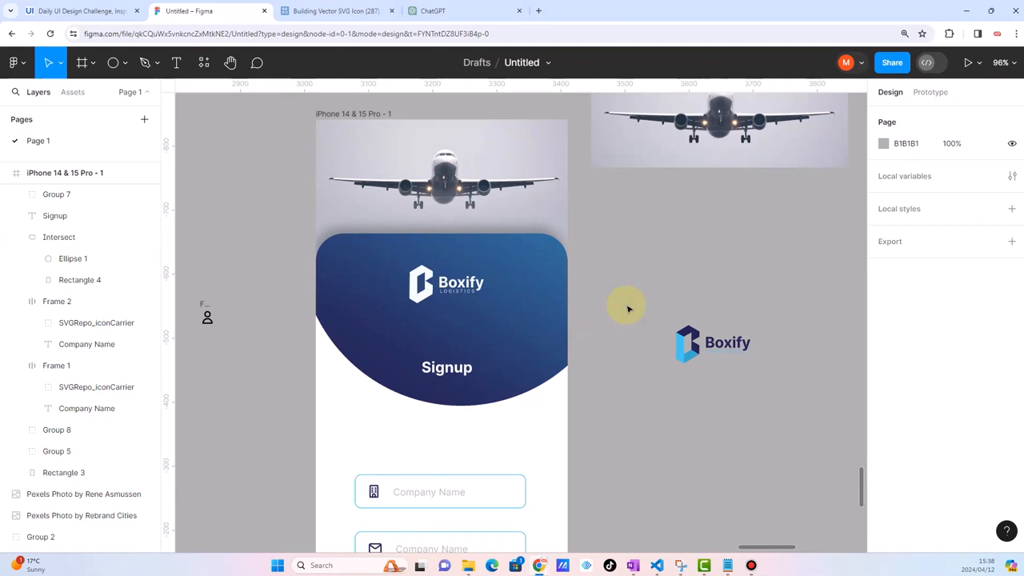
left_click(450, 283)
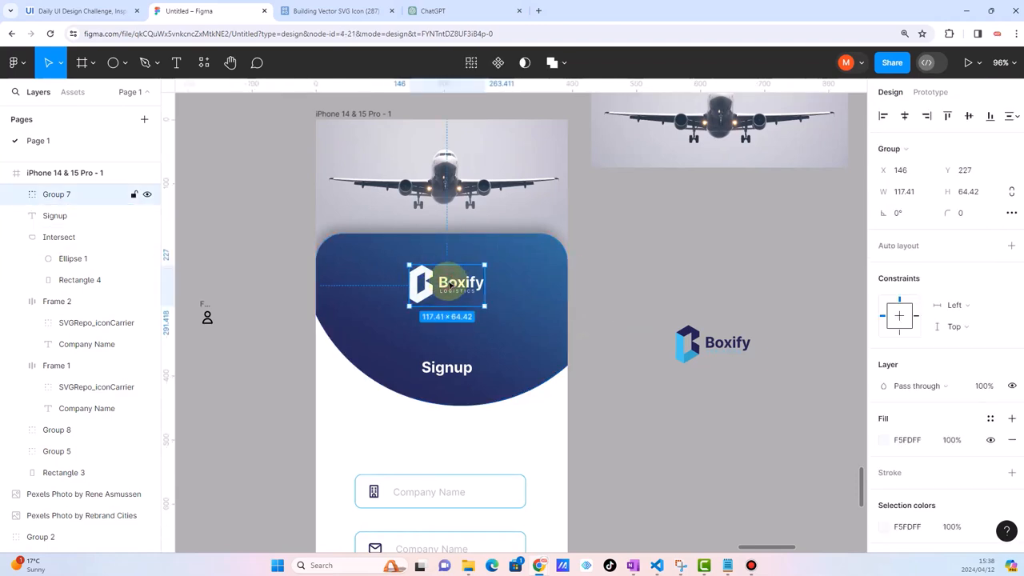
left_click(770, 205)
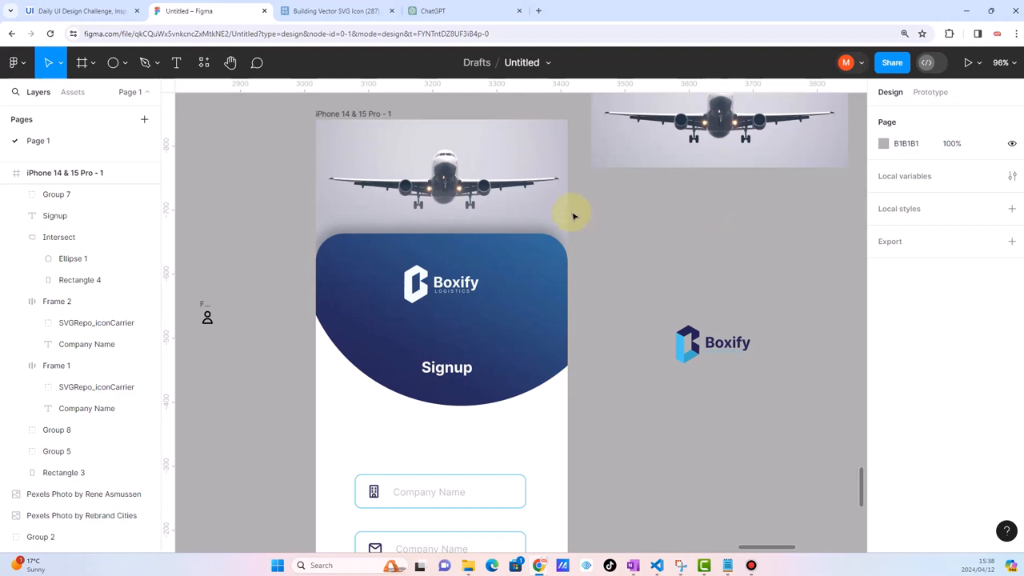
left_click(424, 294)
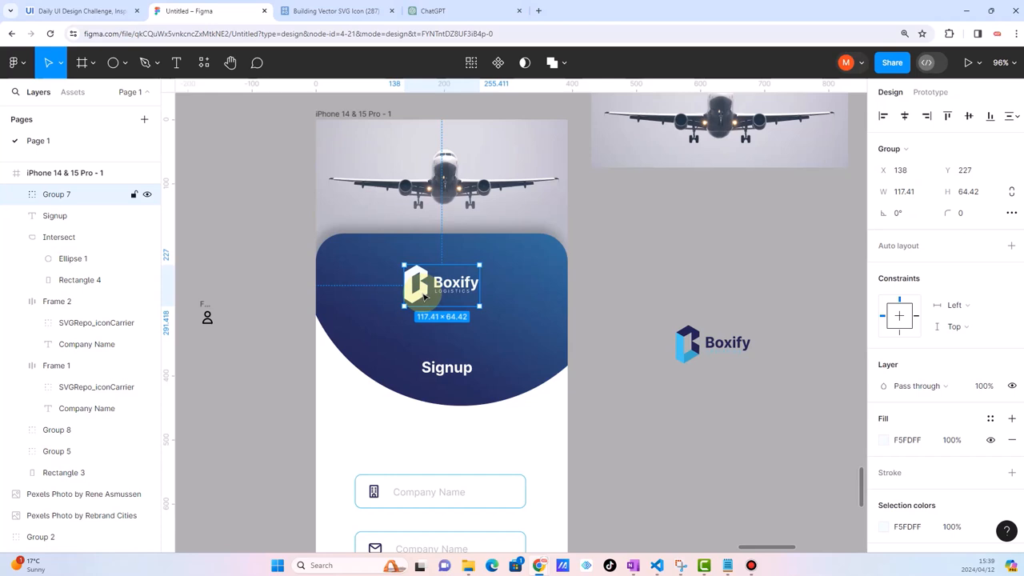
left_click(655, 312)
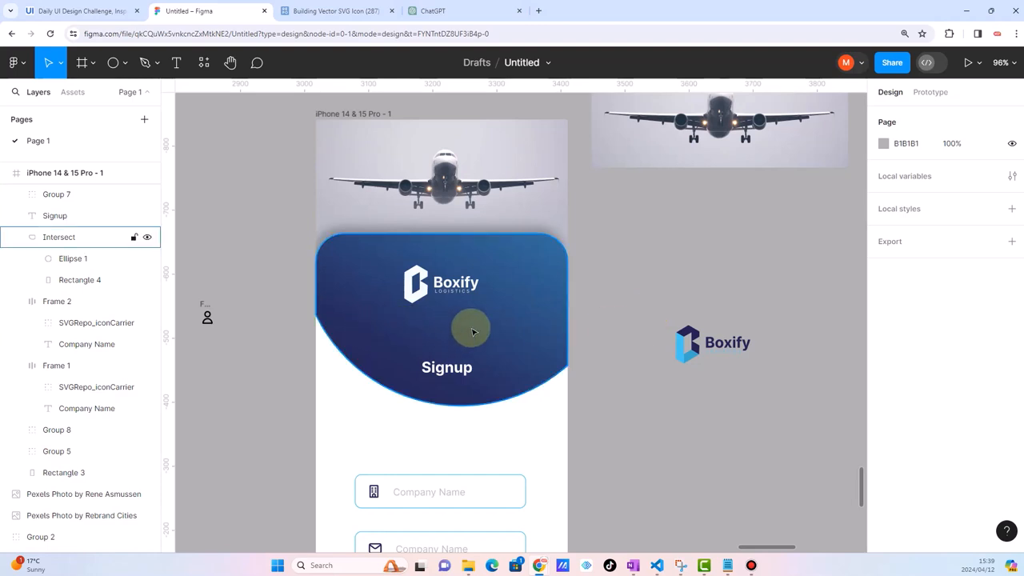
Copy the slogan "Logistics Simplified" from the ChatGPT answer and paste it as new text on the Figma canvas beside the phone frame
left_click(456, 11)
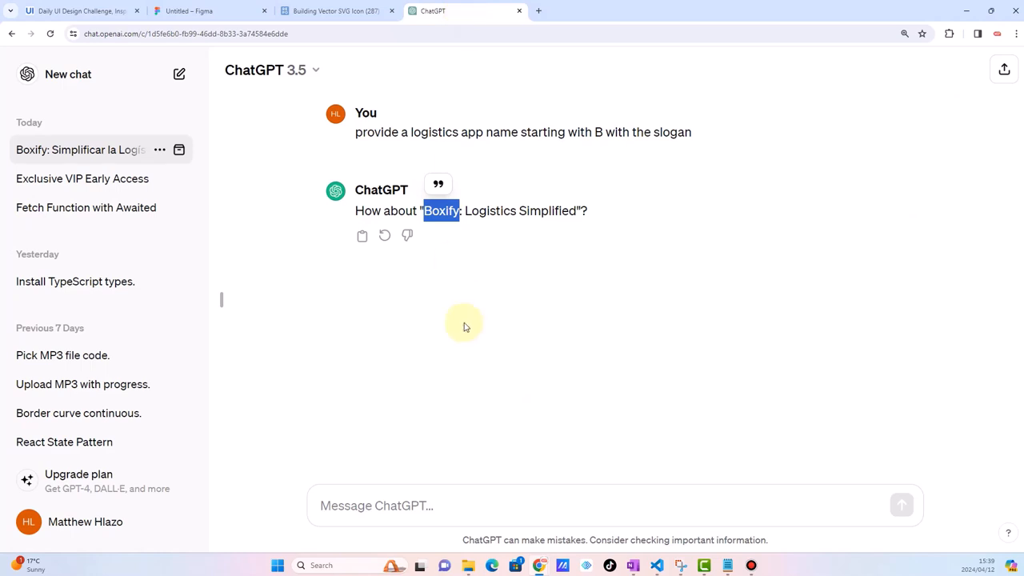
left_click_drag(465, 210, 577, 210)
key("ctrl+c")
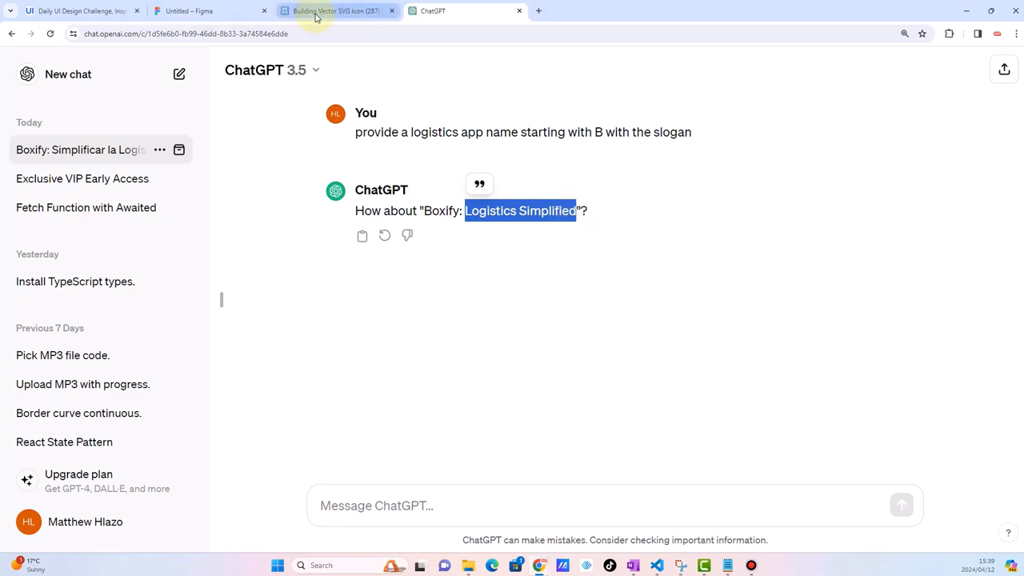
left_click(201, 12)
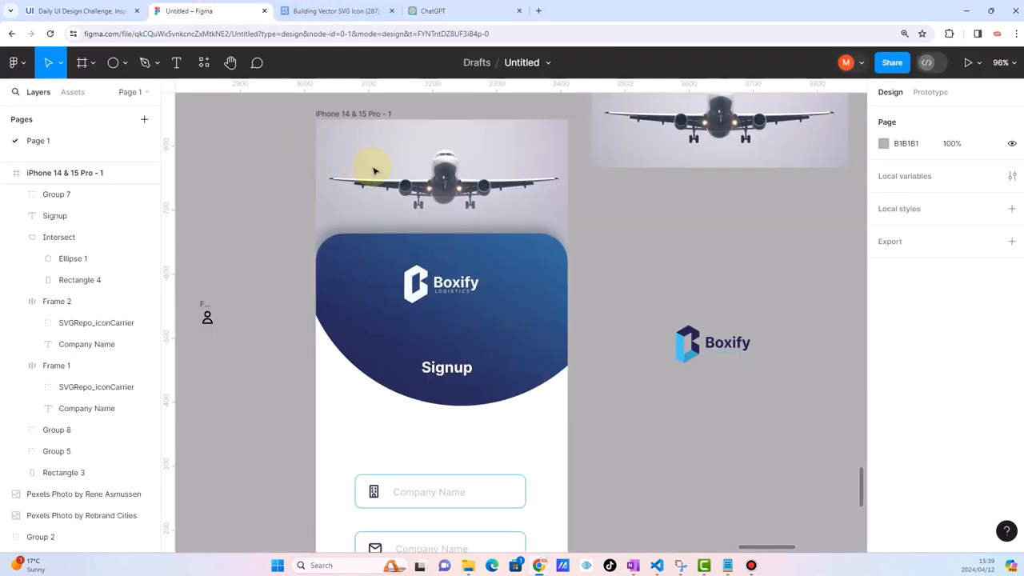
left_click(176, 63)
left_click(610, 418)
key("ctrl+v")
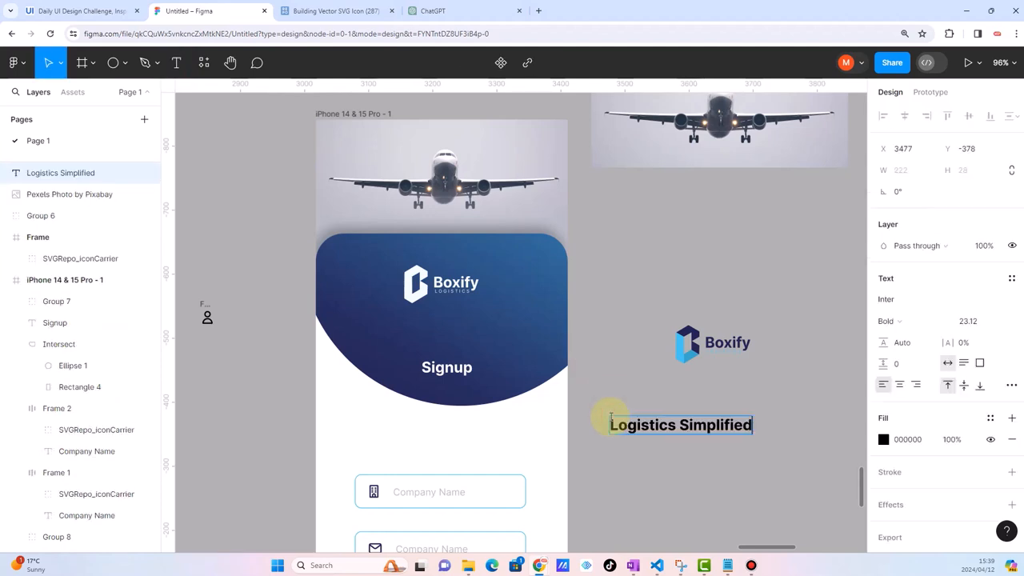
Change the "Logistics Simplified" text to regular weight and place it in the blue header between the logo and Signup
key("Escape")
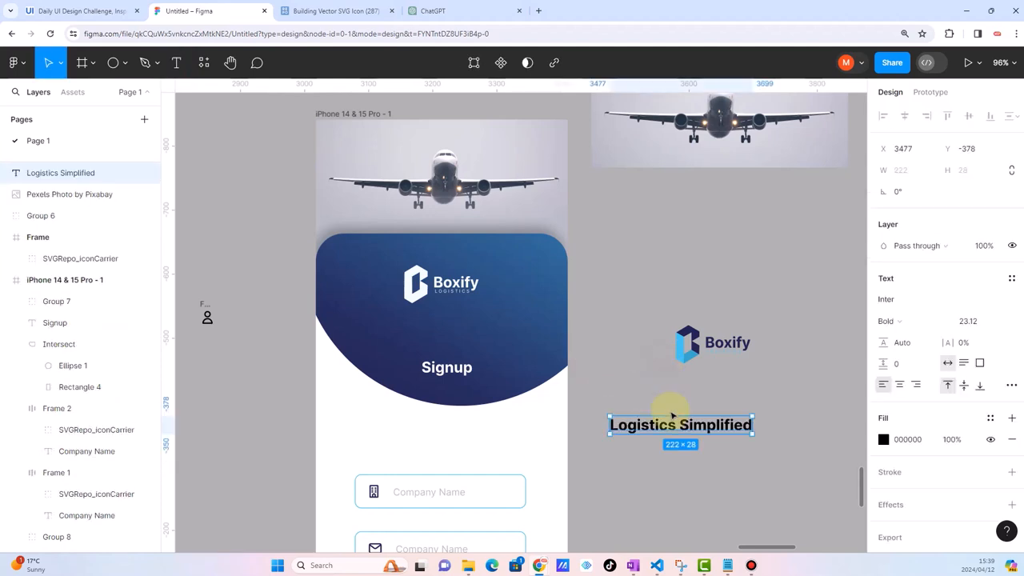
key("ctrl+b")
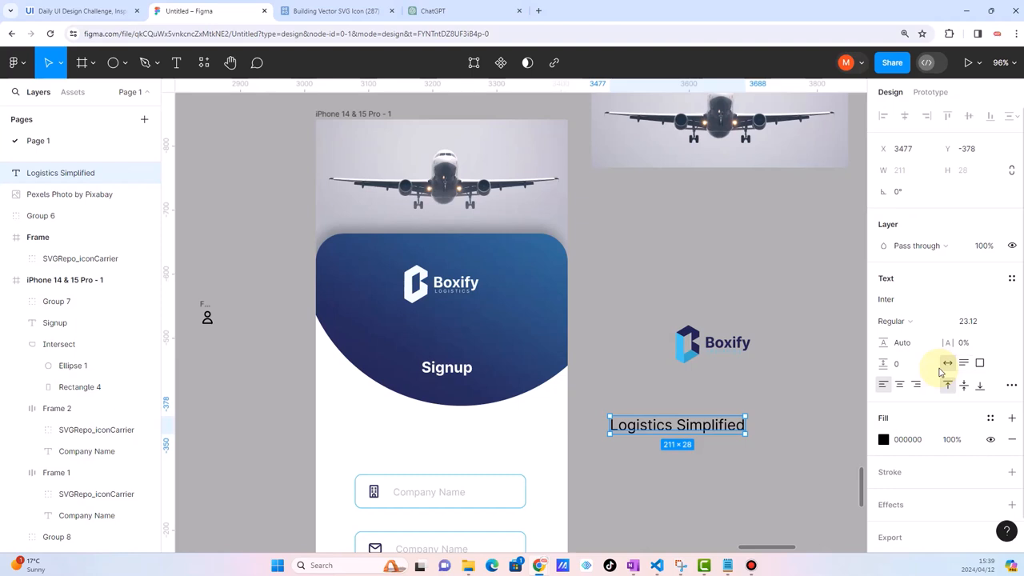
left_click_drag(672, 431, 447, 330)
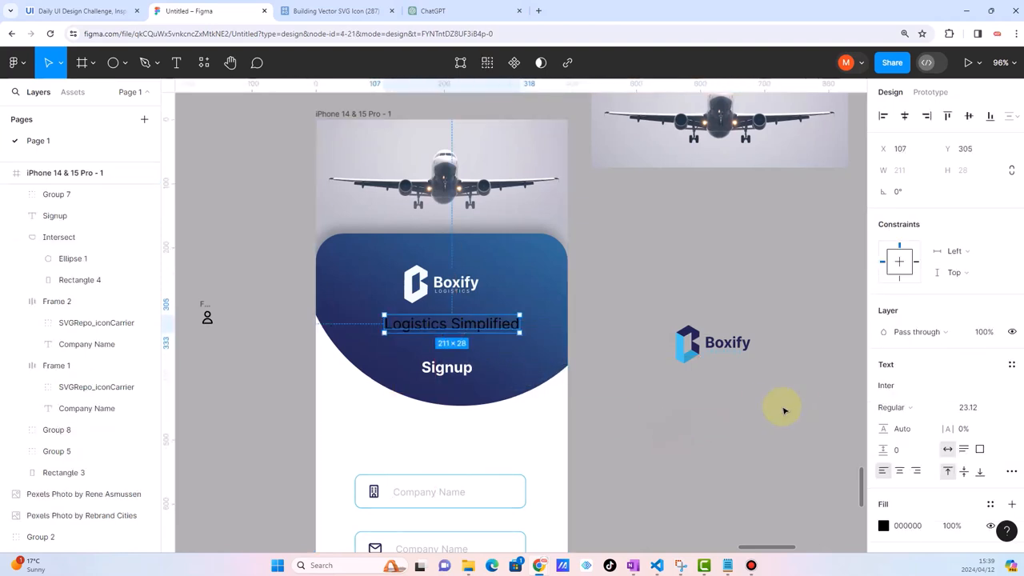
Set the fill of the "Logistics Simplified" text to white (FFFFFF) and reselect the text
scroll(930, 456, "down", 3)
left_click(883, 404)
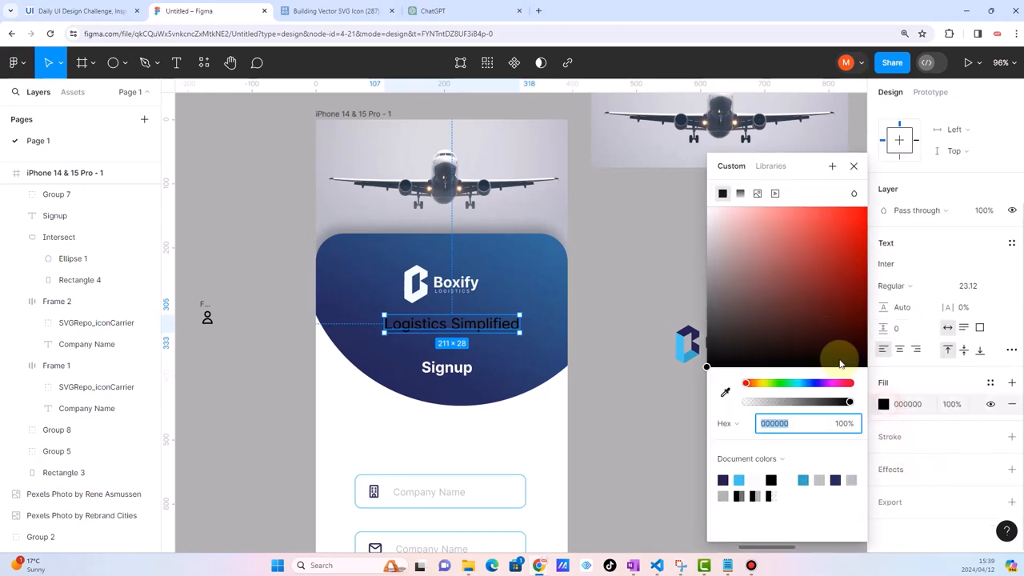
left_click(714, 210)
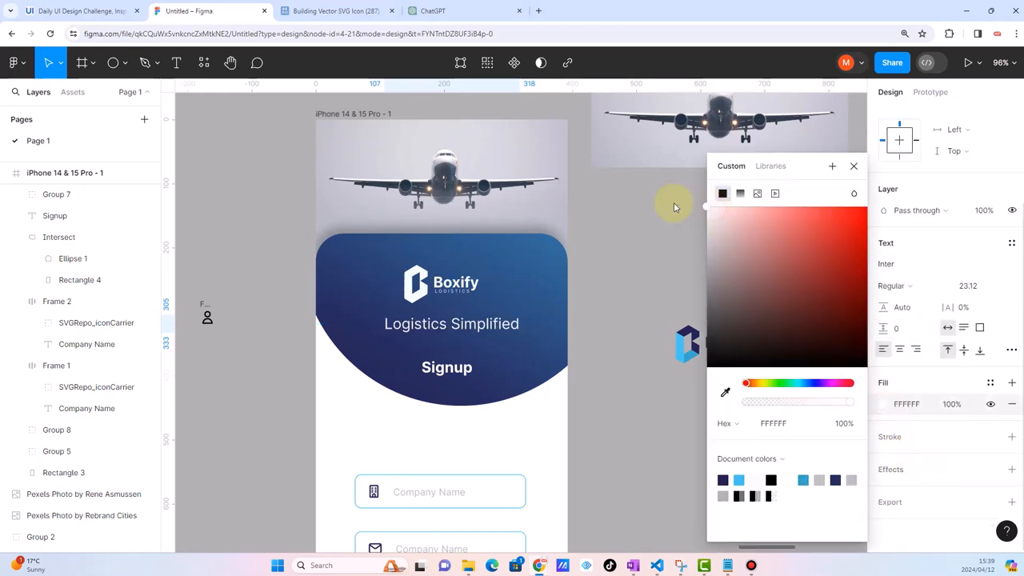
left_click(624, 272)
left_click(492, 328)
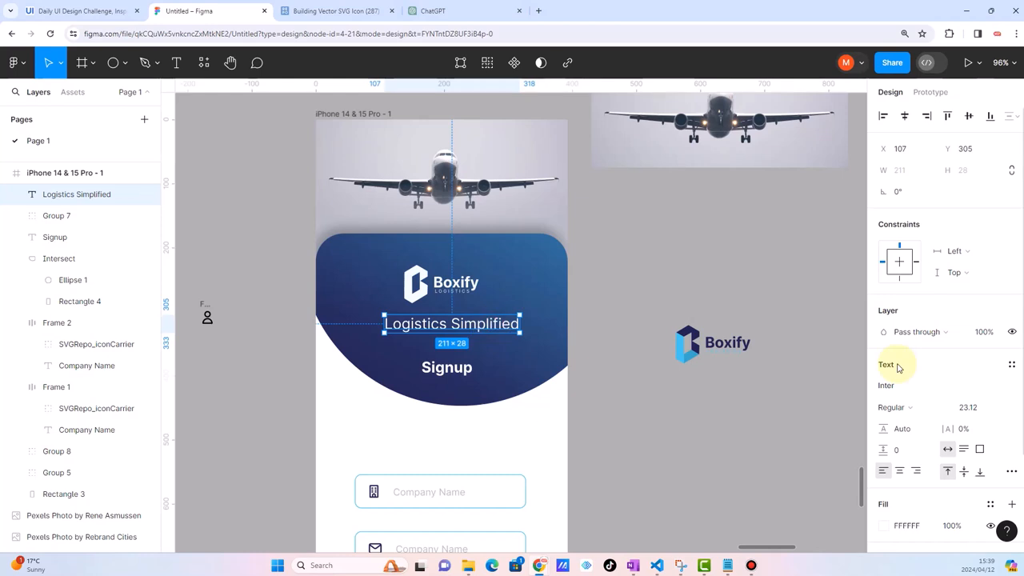
left_click(955, 335)
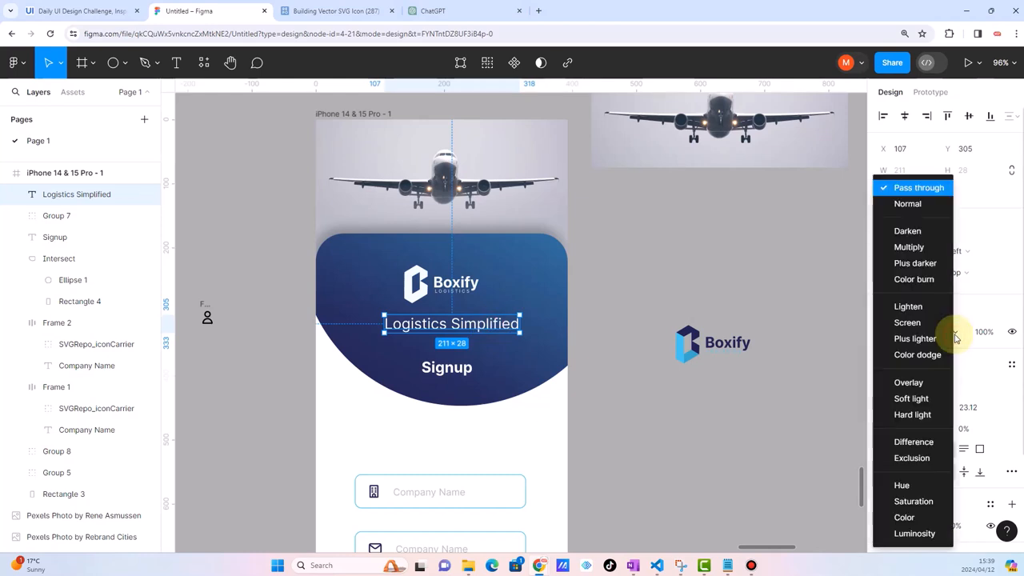
left_click(793, 324)
left_click(941, 334)
left_click(795, 293)
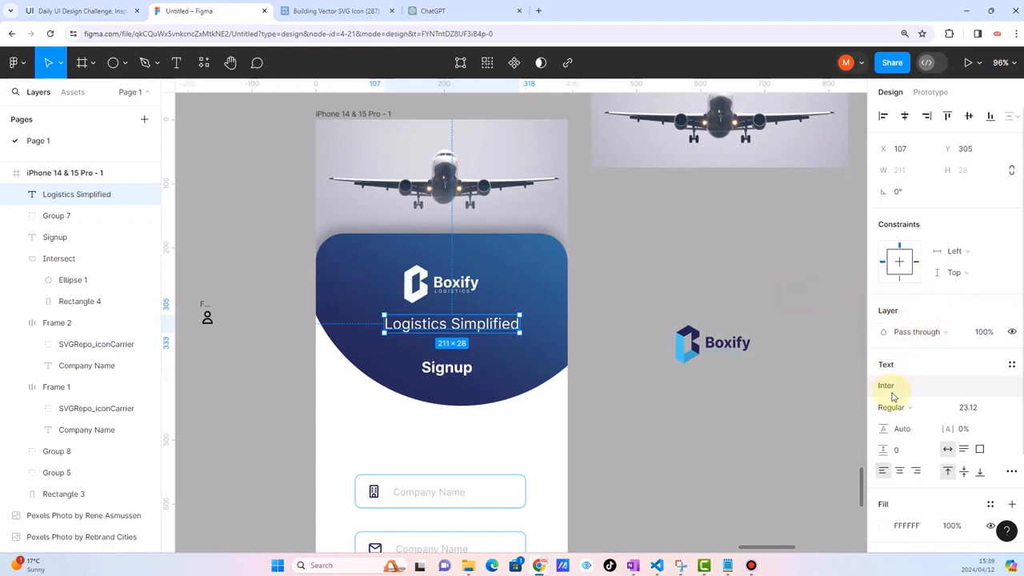
Preview different fonts on the "Logistics Simplified" text and apply Jost
left_click(918, 388)
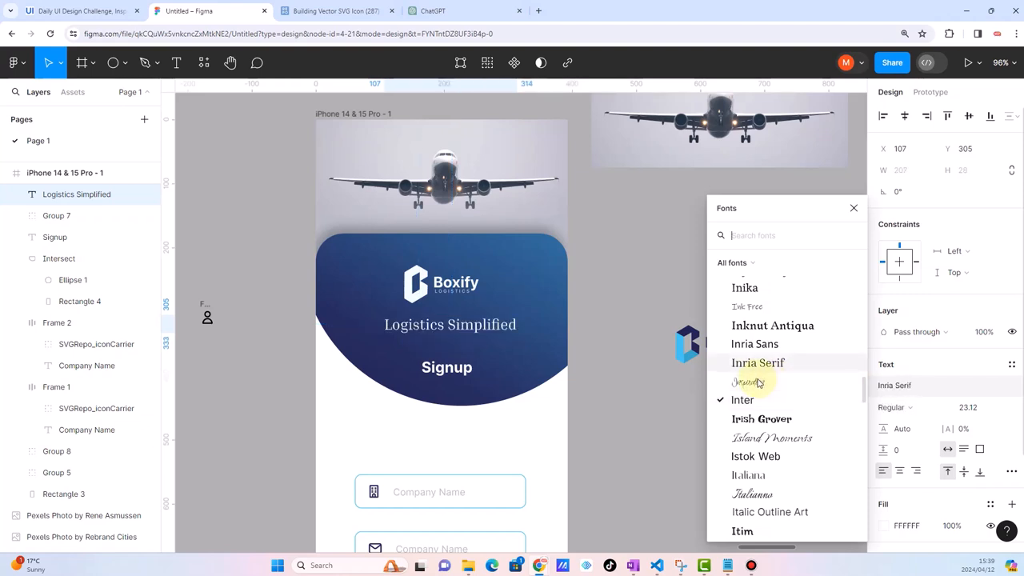
key("Down")
key("Down")
key("Down")
key("Down")
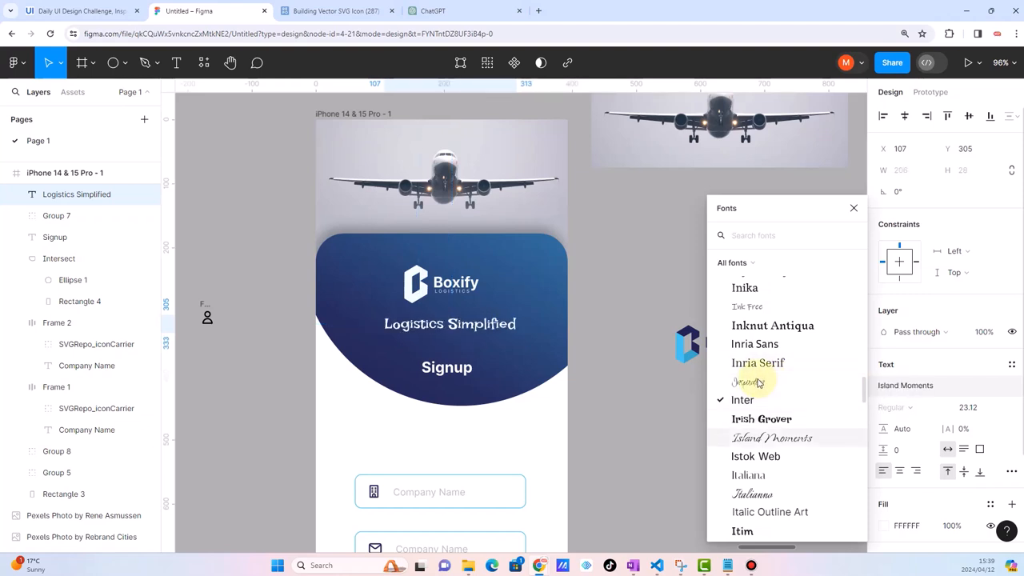
key("Down")
key("Down")
key("Down")
key("Down")
key("Down")
key("Down")
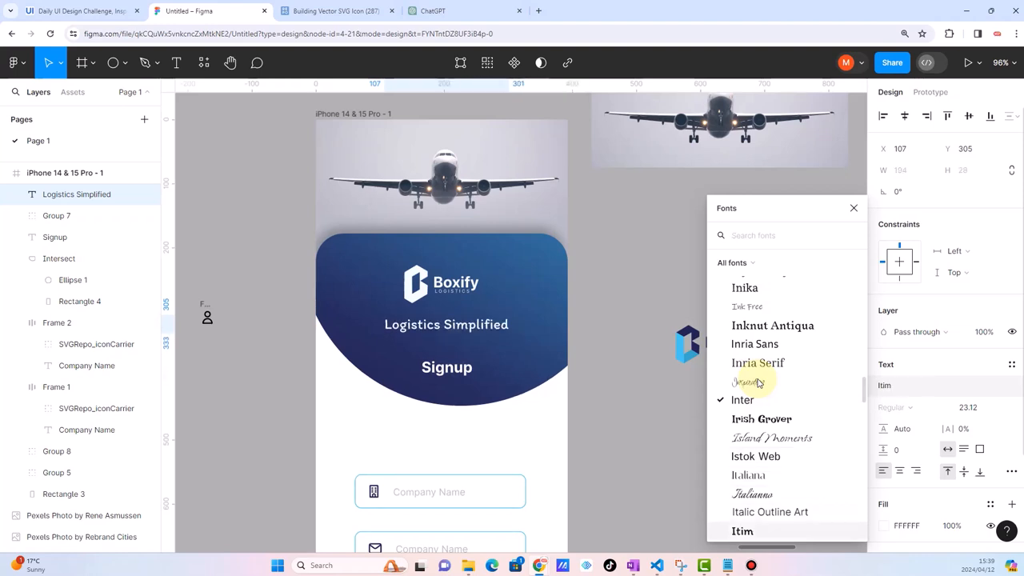
key("Up")
key("Up")
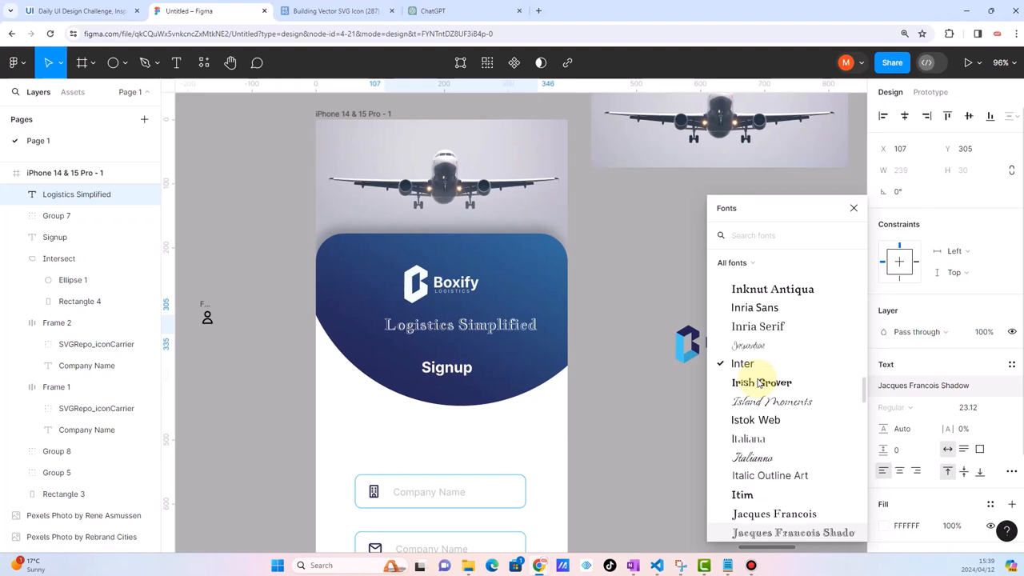
key("Down")
key("Down")
key("Down")
key("Down")
key("Down")
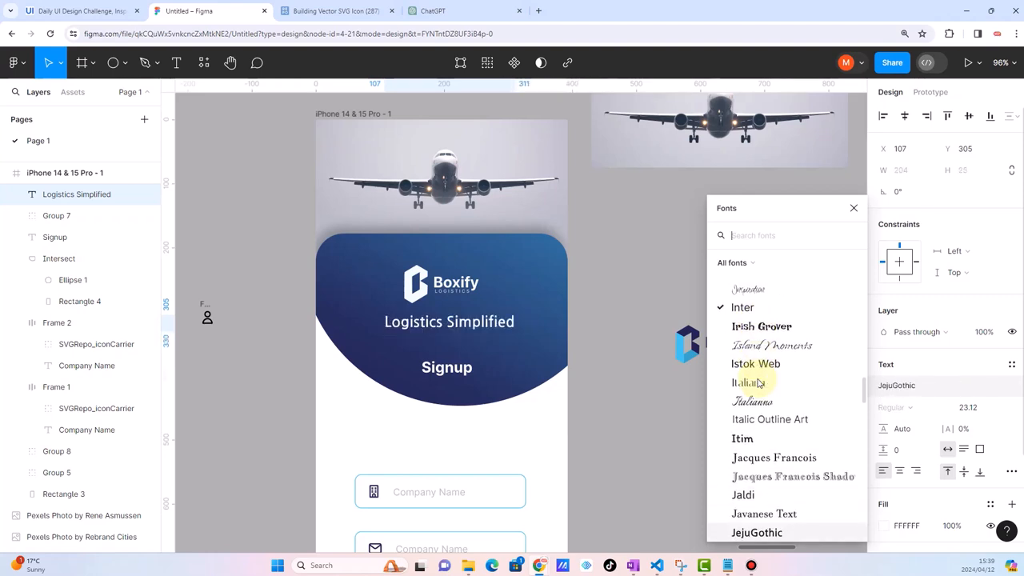
key("Down")
key("Down")
key("Down")
key("Down")
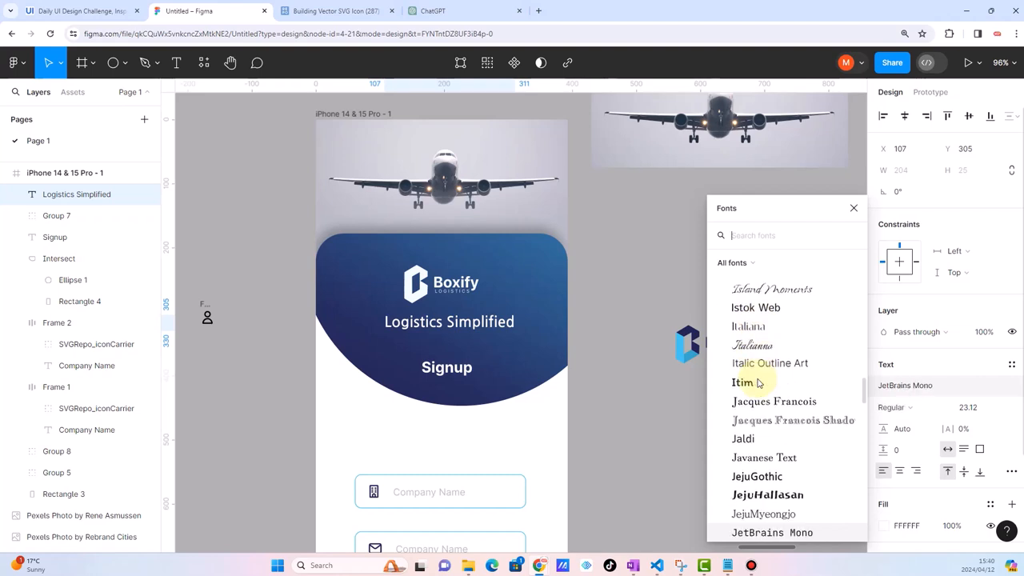
key("Down")
key("Down")
key("Down")
key("Down")
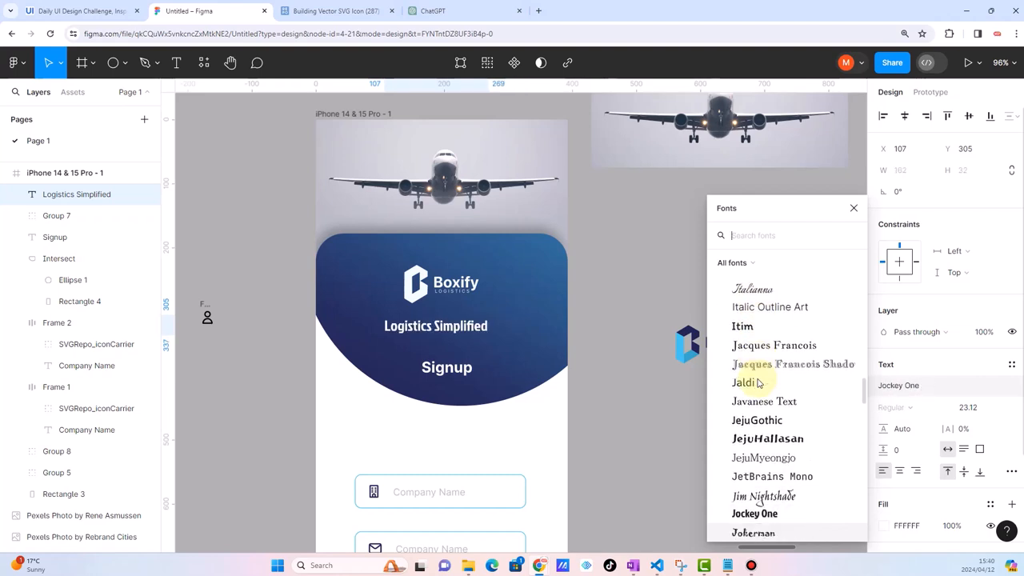
key("Down")
key("Down")
key("Down")
key("Down")
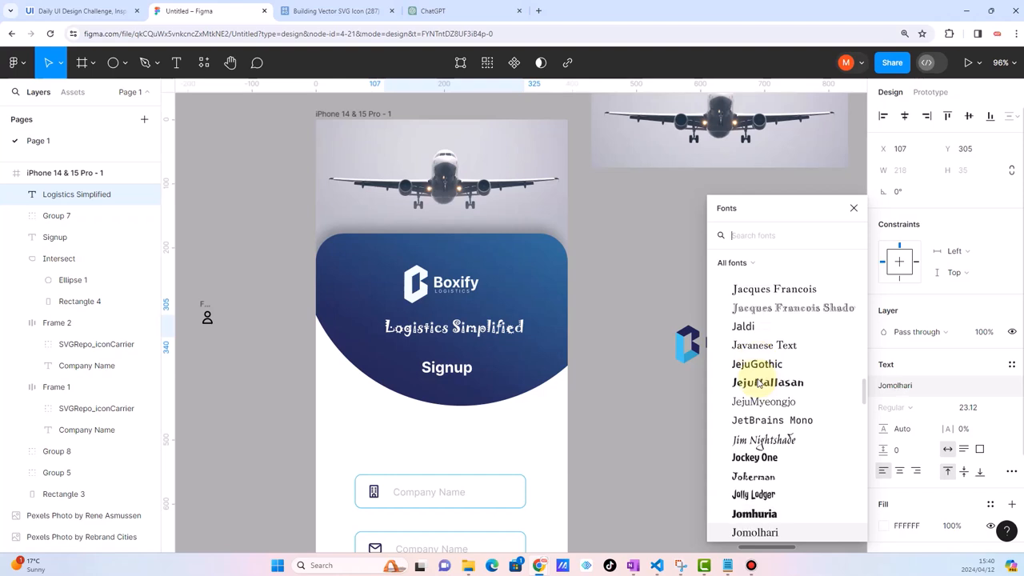
key("Down")
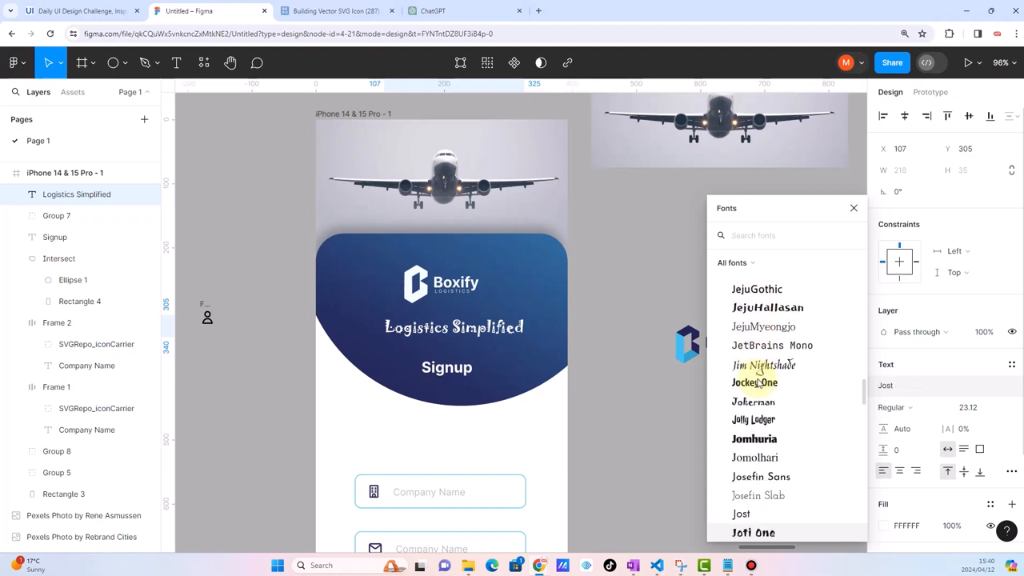
key("Up")
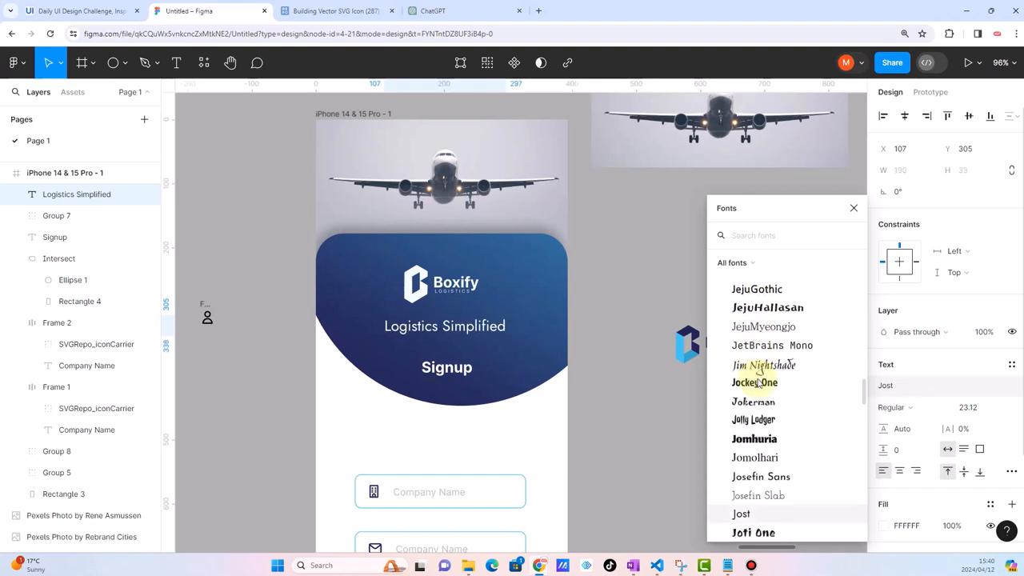
key("Return")
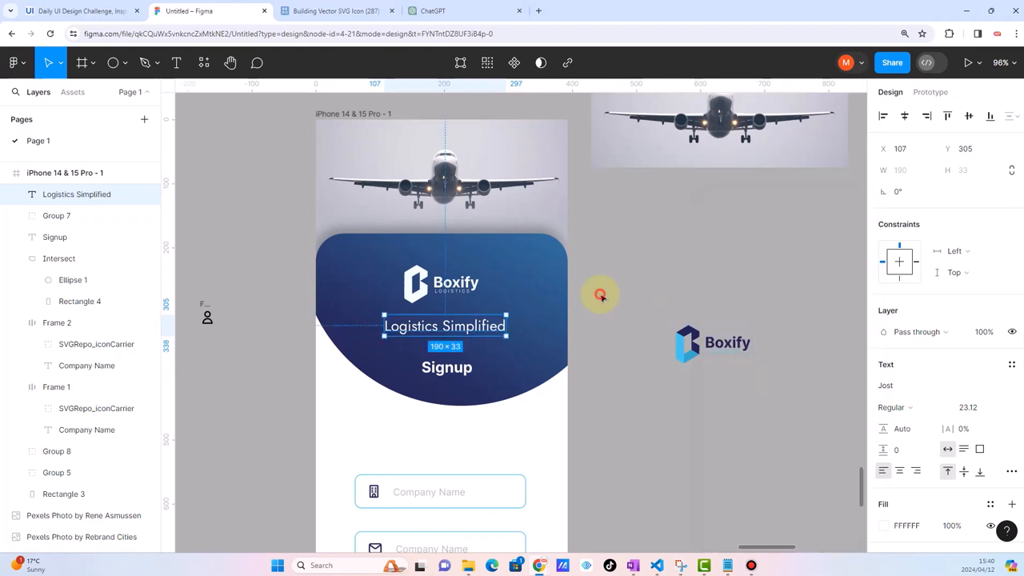
Scale the "Logistics Simplified" text down proportionally to font size 14.97, just below the white Boxify logo
left_click(596, 296)
scroll(456, 328, "up", 5)
left_click(457, 328)
key("k")
left_click_drag(564, 306, 473, 328)
key("v")
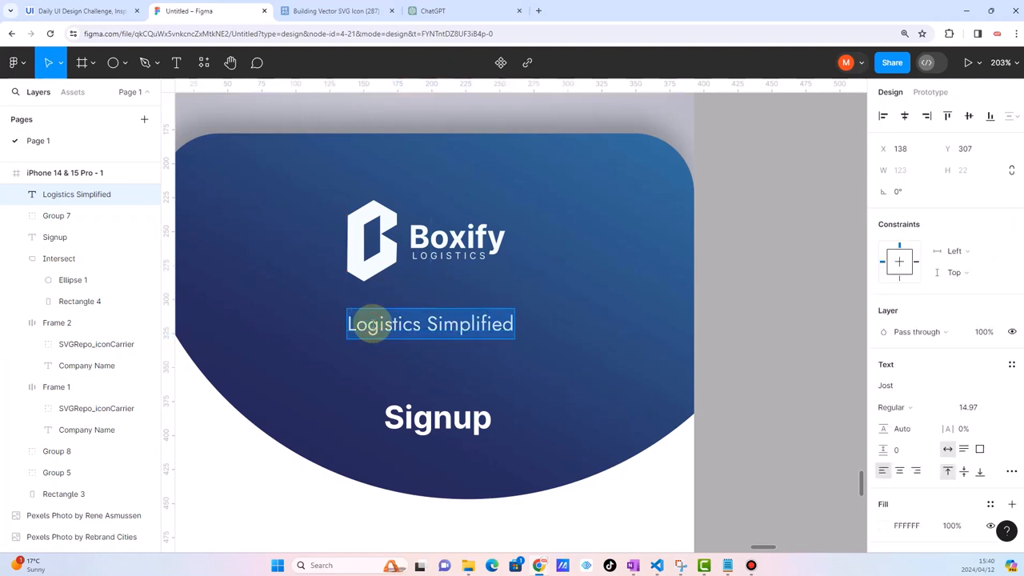
Enclose the tagline in curly quotation marks so it reads “Logistics Simplified”
left_click(343, 325)
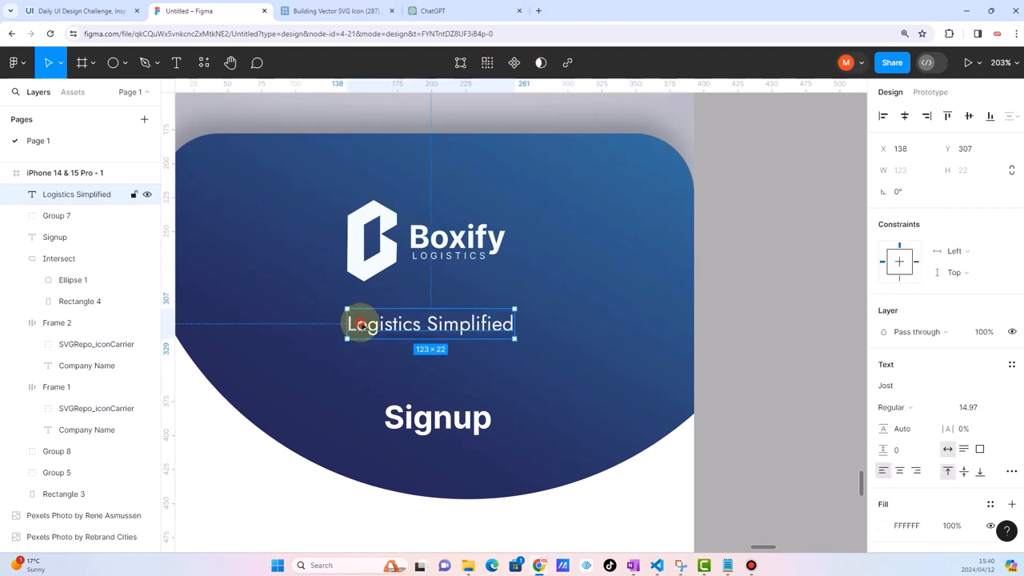
double_click(360, 323)
left_click(350, 324)
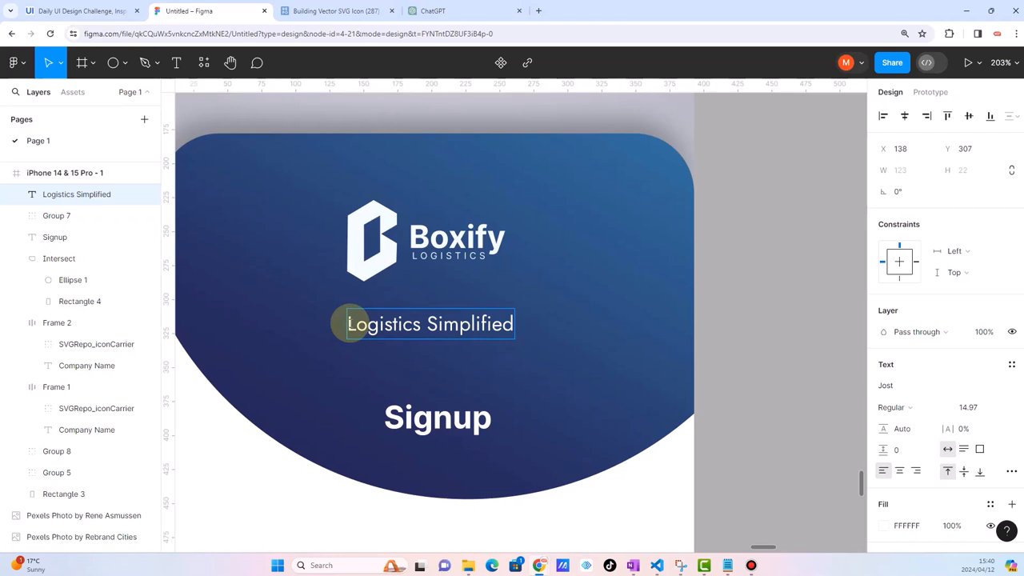
type("“")
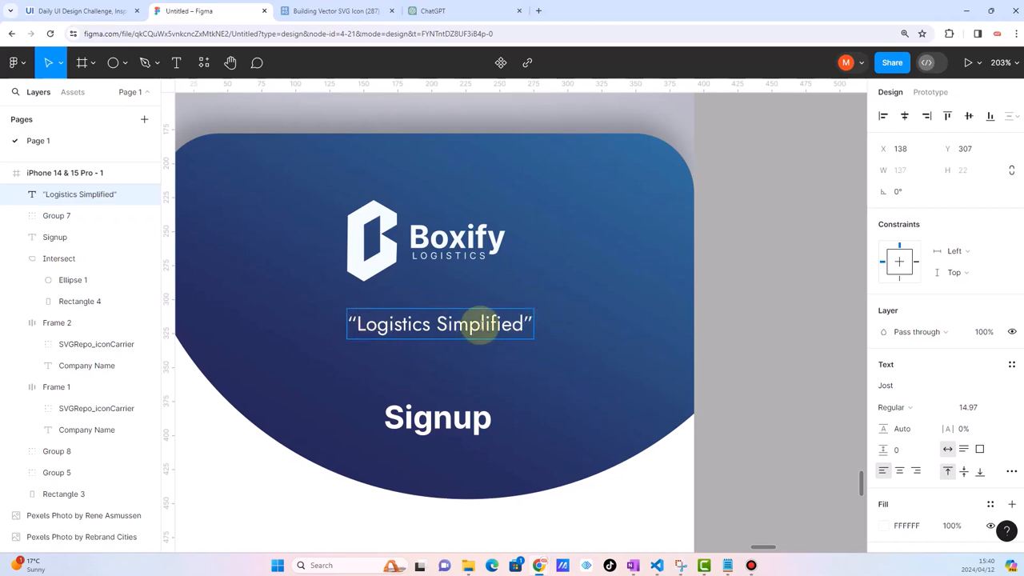
key("Escape")
Align the horizontal centres of the white Boxify logo and the tagline below it
scroll(555, 322, "down", 5)
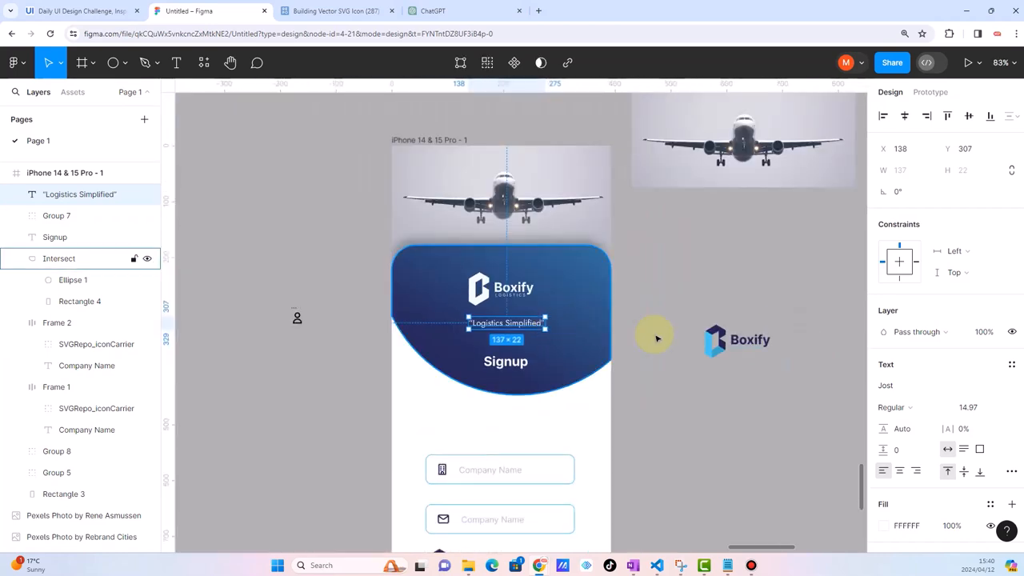
left_click(492, 286)
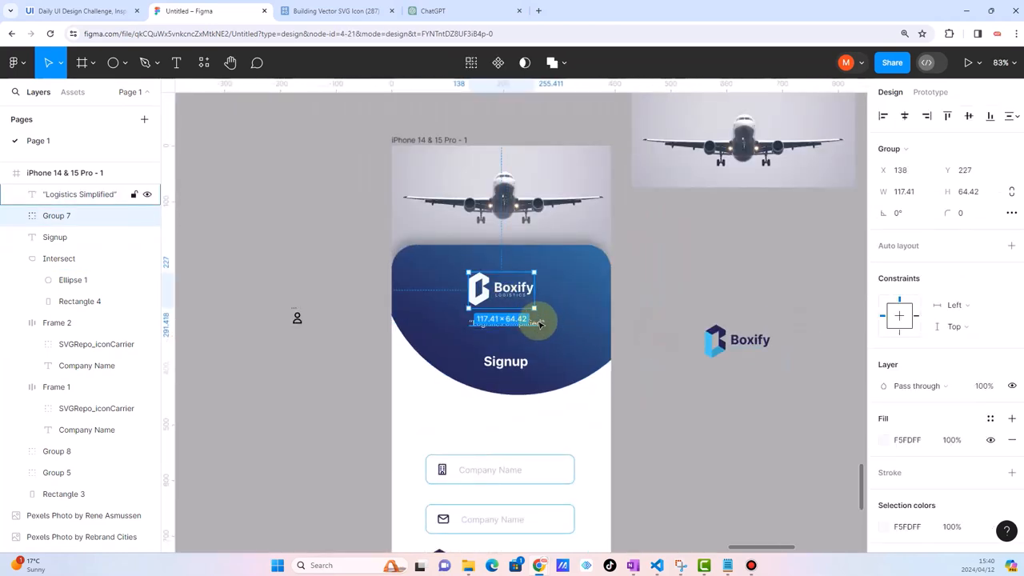
left_click(540, 326, "shift")
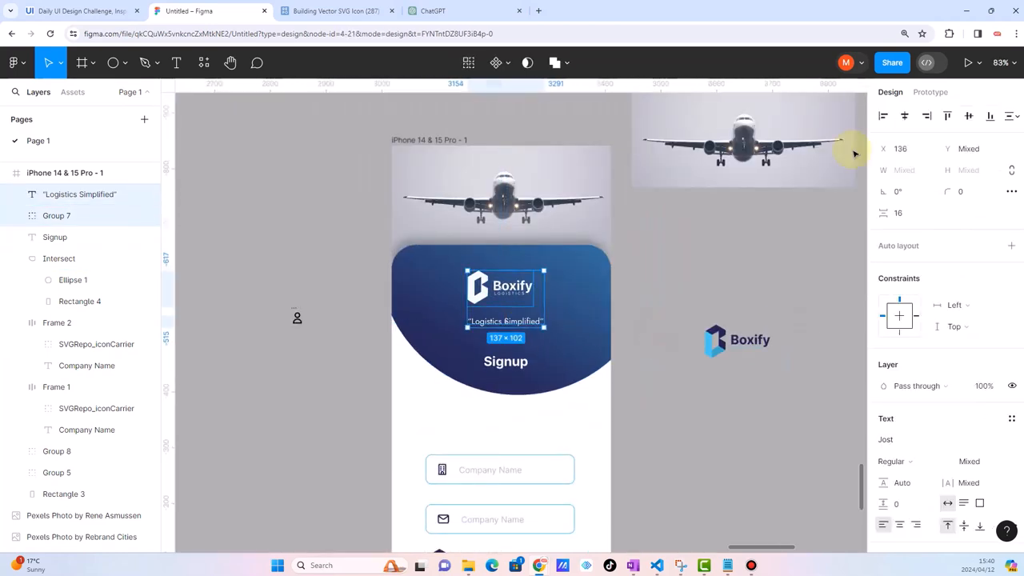
left_click(904, 119)
left_click(659, 303)
Move the Signup heading slightly lower in the blue header to widen the gap below the tagline
scroll(620, 402, "down", 5)
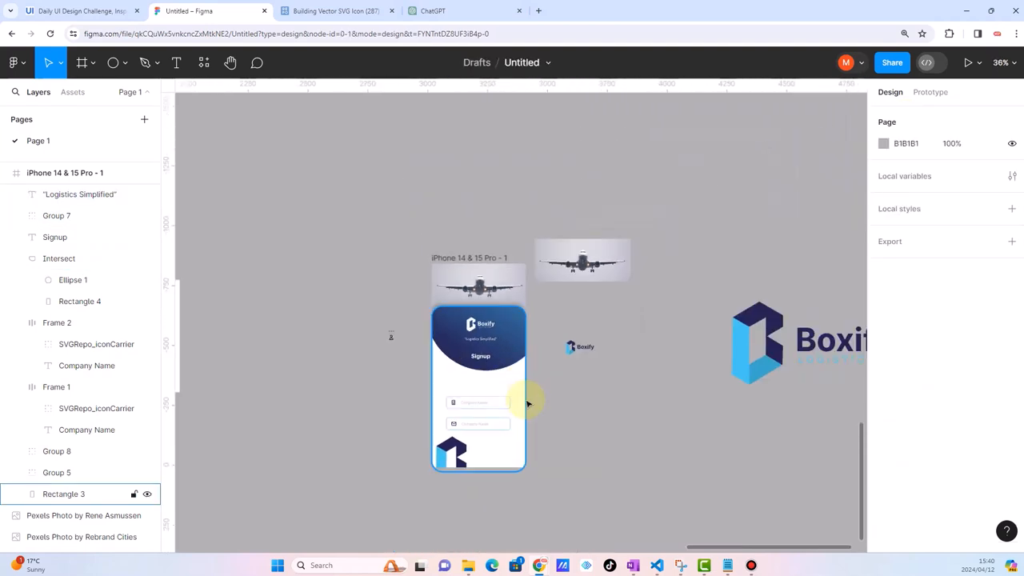
scroll(528, 404, "up", 3)
scroll(527, 404, "up", 1)
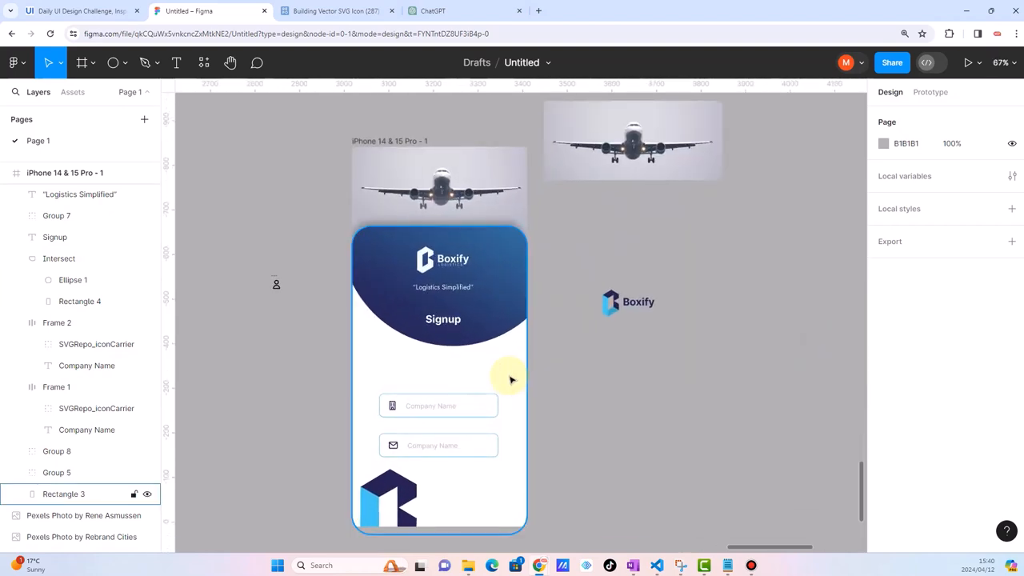
scroll(512, 382, "up", 4)
left_click_drag(421, 297, 422, 307)
left_click(635, 385)
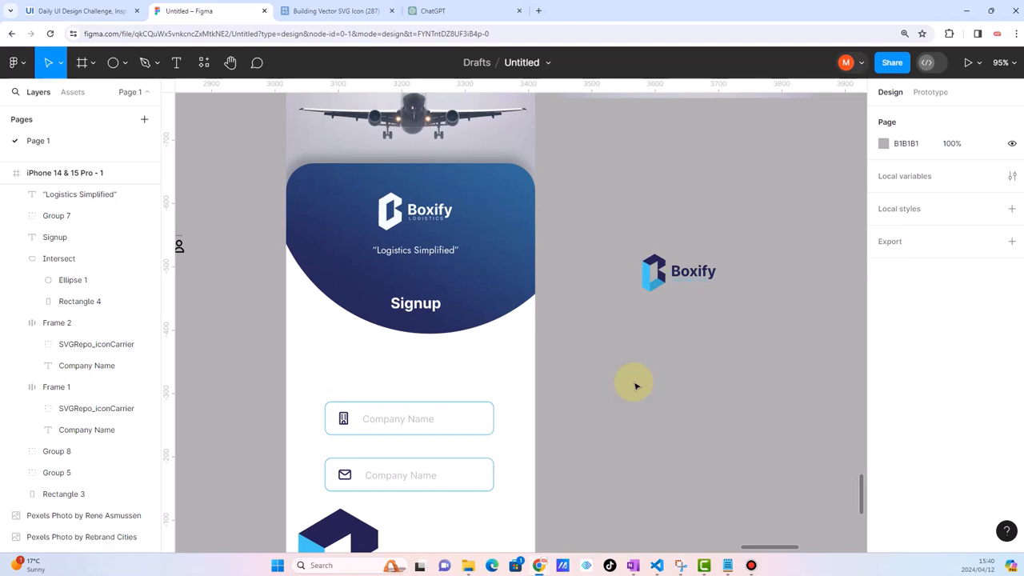
Review the form fields on the signup screen and the signup notes in the hand-drawn wireframe sketch
scroll(485, 362, "down", 3)
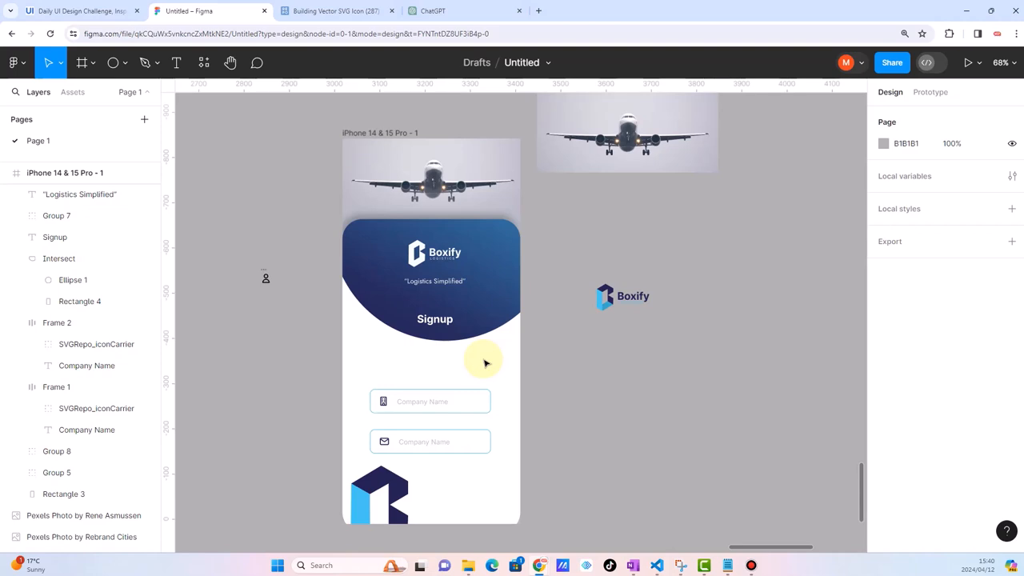
scroll(495, 425, "up", 3)
left_click(357, 385)
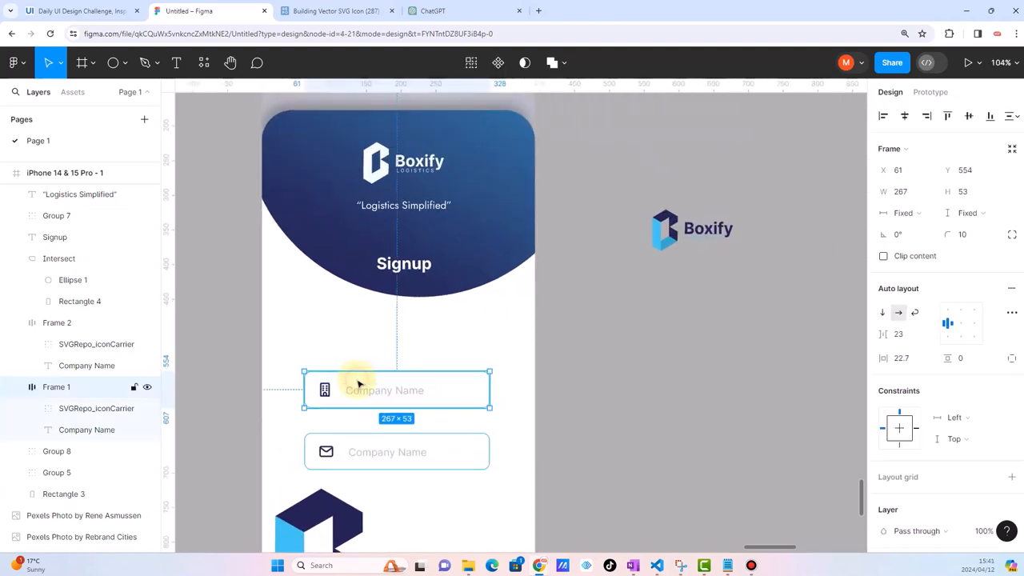
left_click(583, 331)
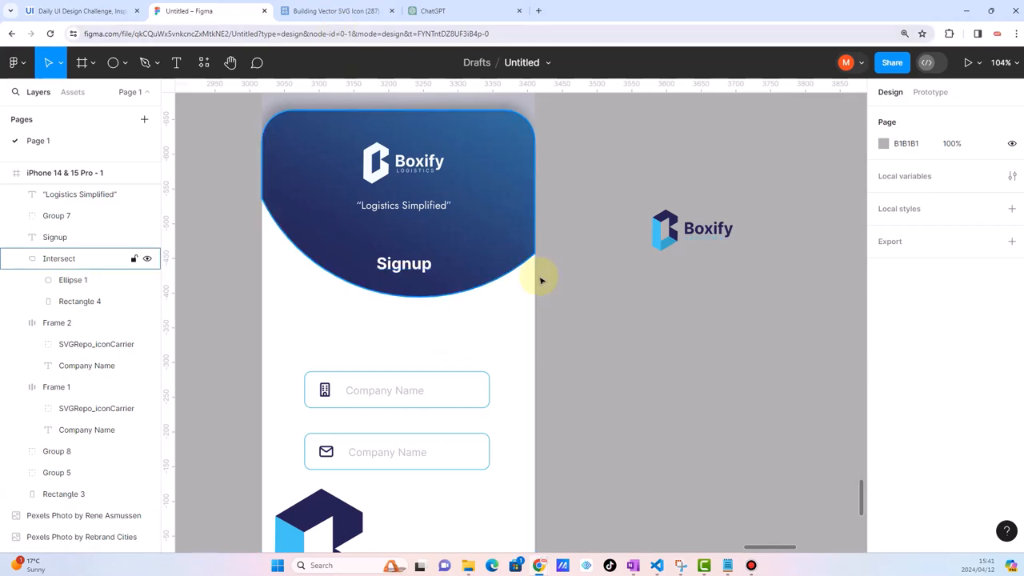
scroll(542, 277, "down", 6)
scroll(414, 373, "left", 10)
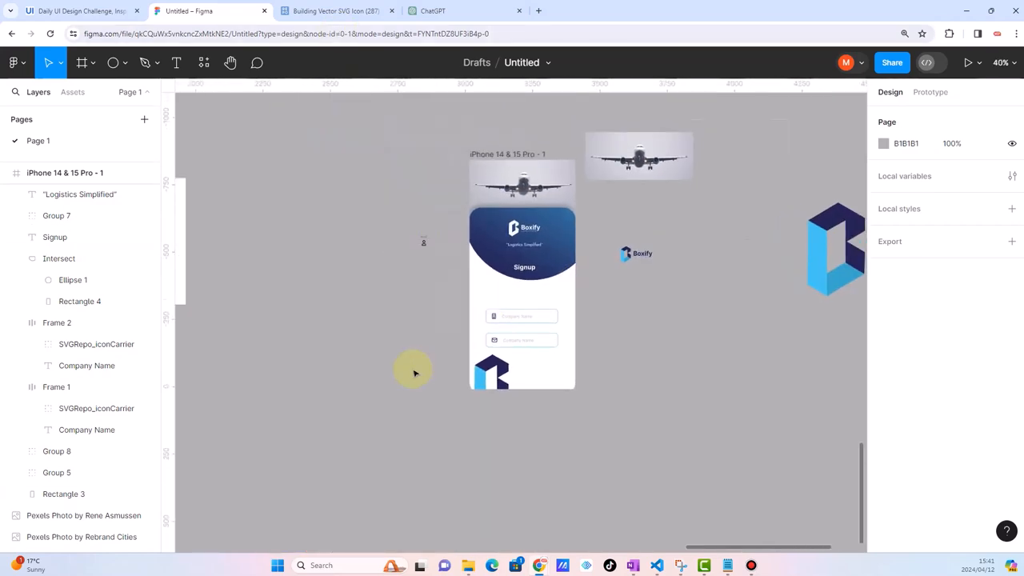
scroll(393, 390, "up", 10)
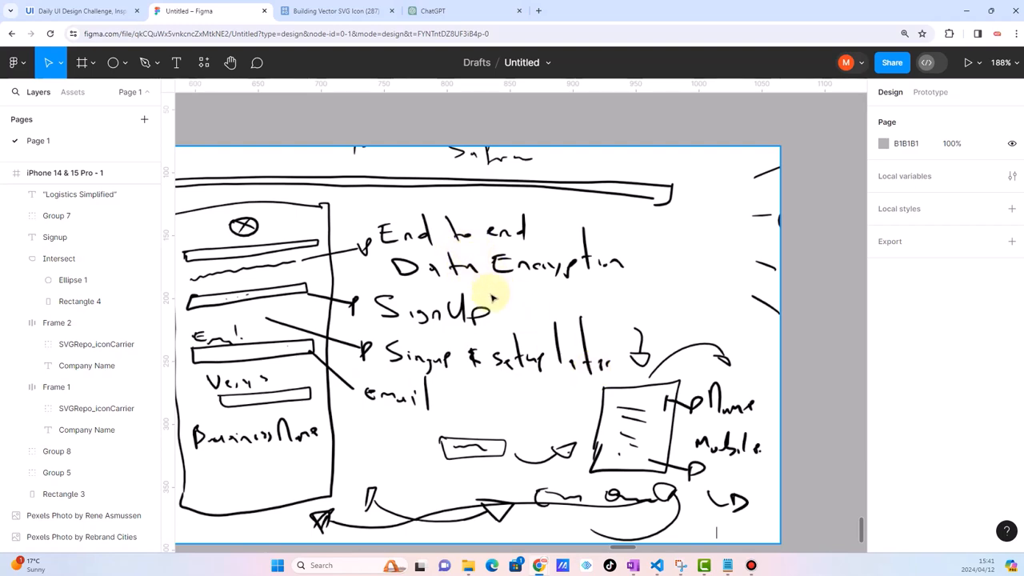
scroll(371, 325, "down", 5)
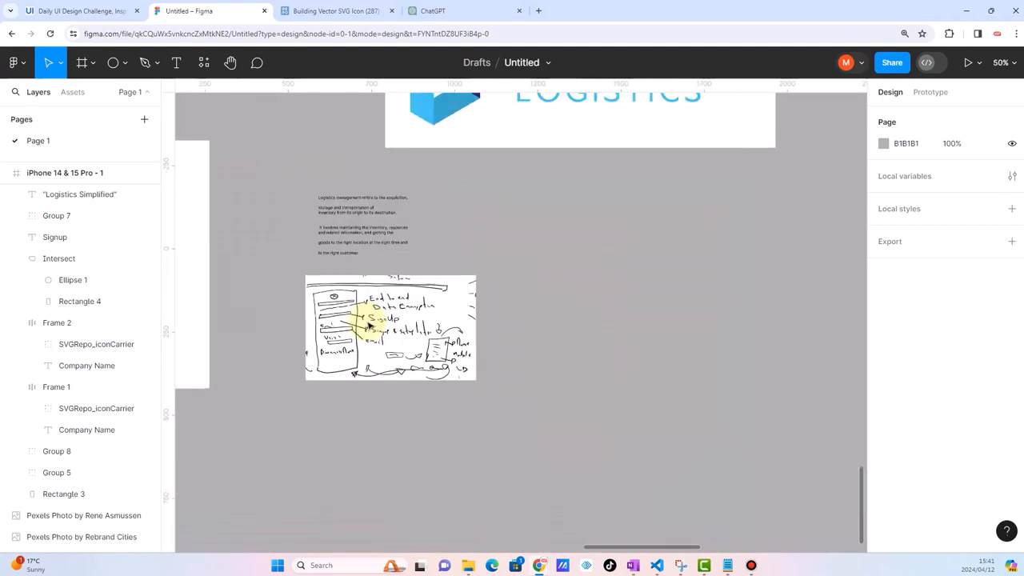
Move both form fields together up and to the right, to X 87, opening space beneath them on the signup screen
scroll(524, 316, "up", 1)
scroll(524, 316, "right", 3)
scroll(524, 316, "right", 3)
scroll(605, 344, "right", 2)
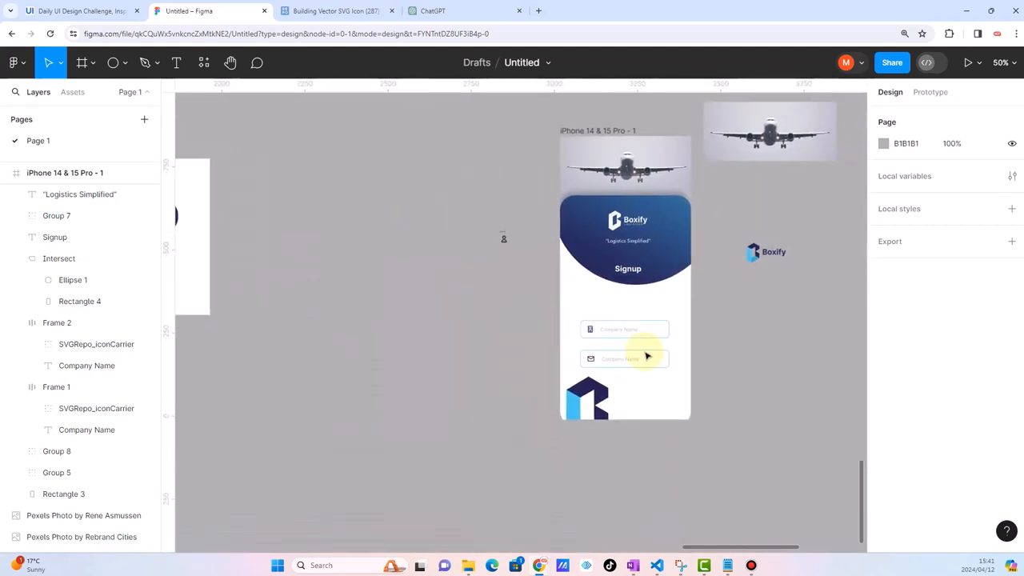
scroll(685, 364, "up", 3)
left_click(539, 307)
left_click(538, 346, "shift")
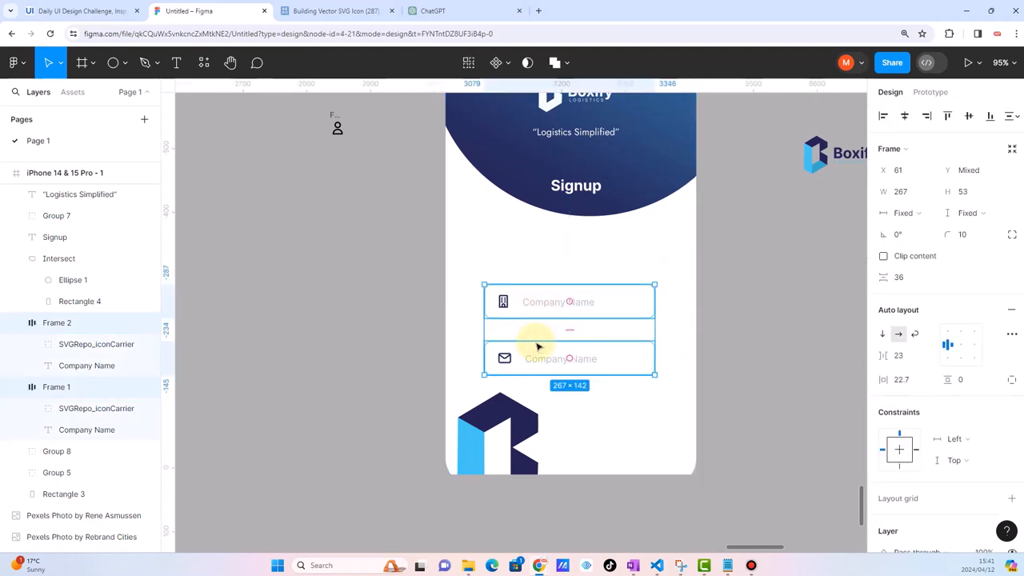
left_click_drag(547, 352, 565, 327)
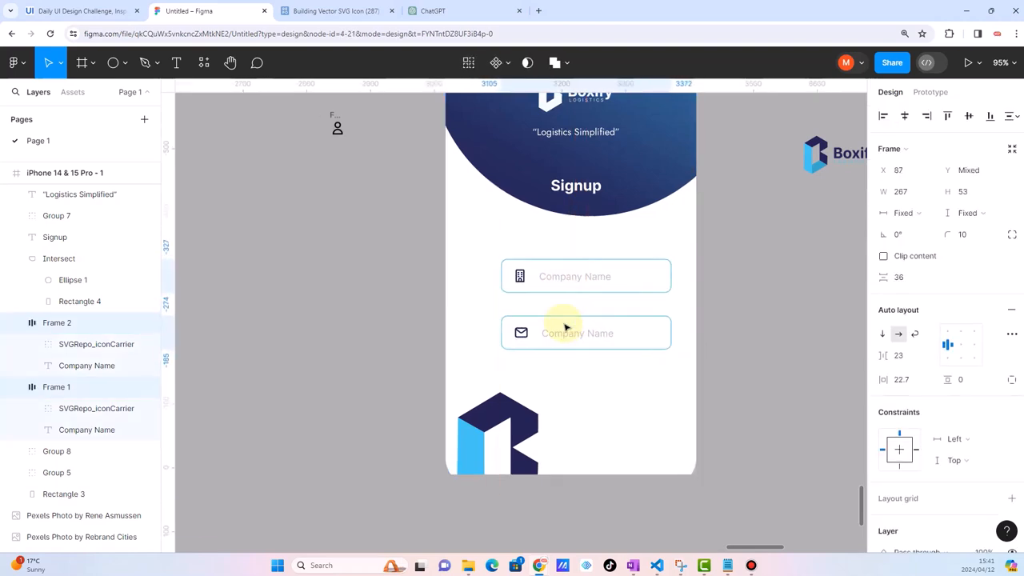
left_click(742, 418)
Shift the large Boxify logo mark at the foot of the signup screen left so the screen edge crops it
left_click_drag(526, 424, 493, 428)
scroll(493, 428, "down", 3)
left_click(606, 336)
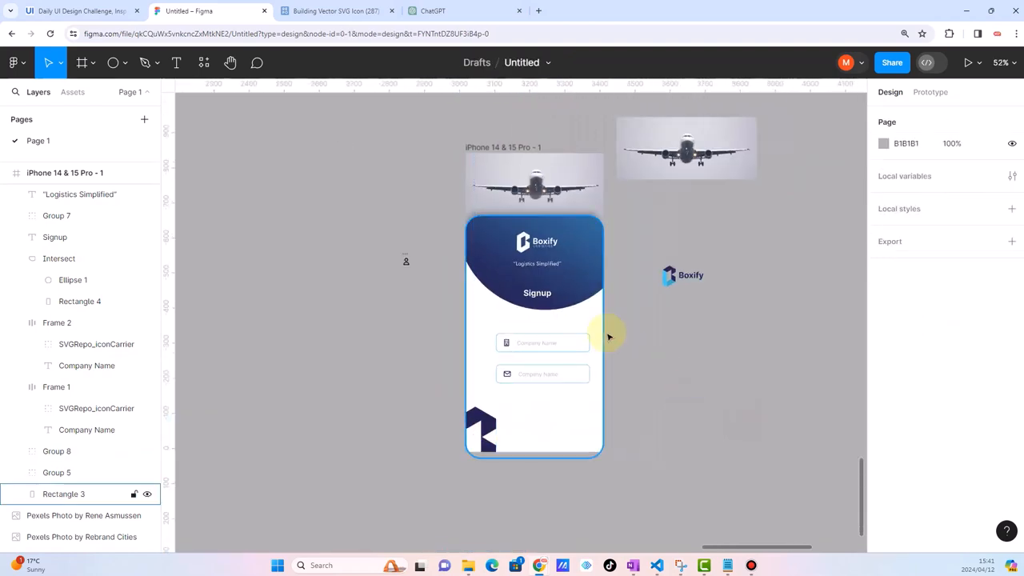
scroll(552, 393, "up", 3)
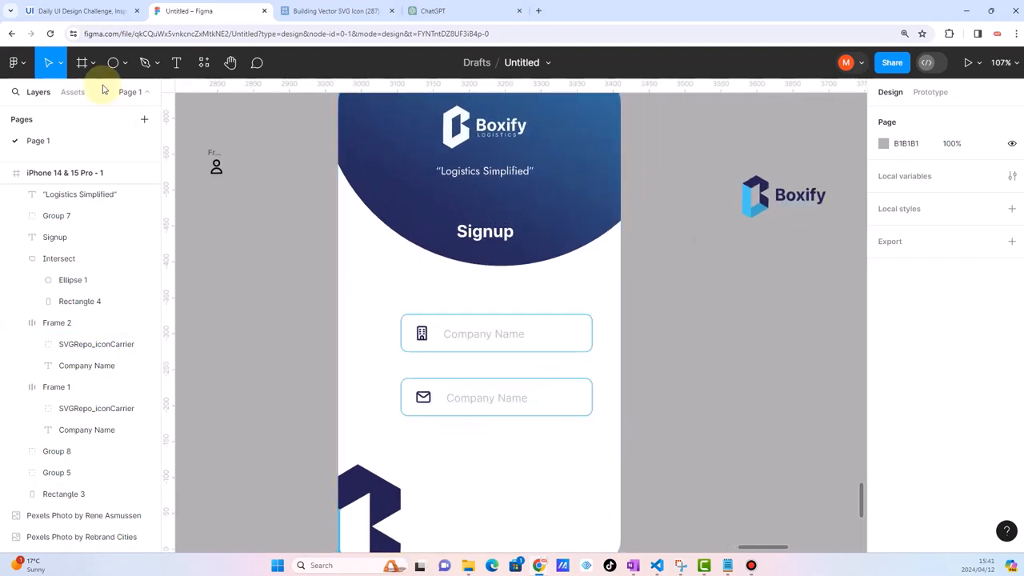
Duplicate the envelope field below itself, remove the copy's envelope icon and centre its placeholder text
left_click(482, 398)
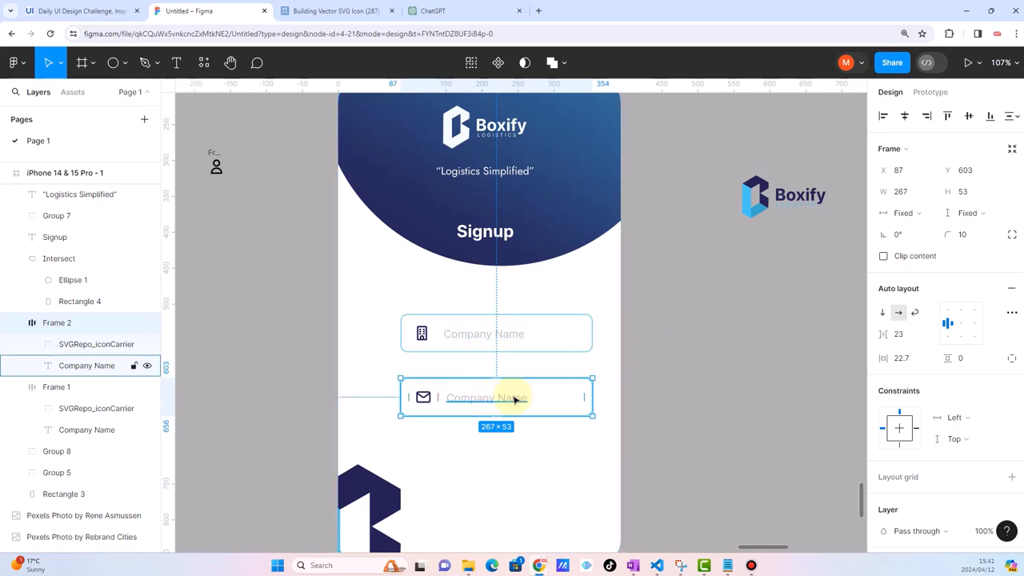
key("ctrl+d")
left_click_drag(498, 392, 491, 458)
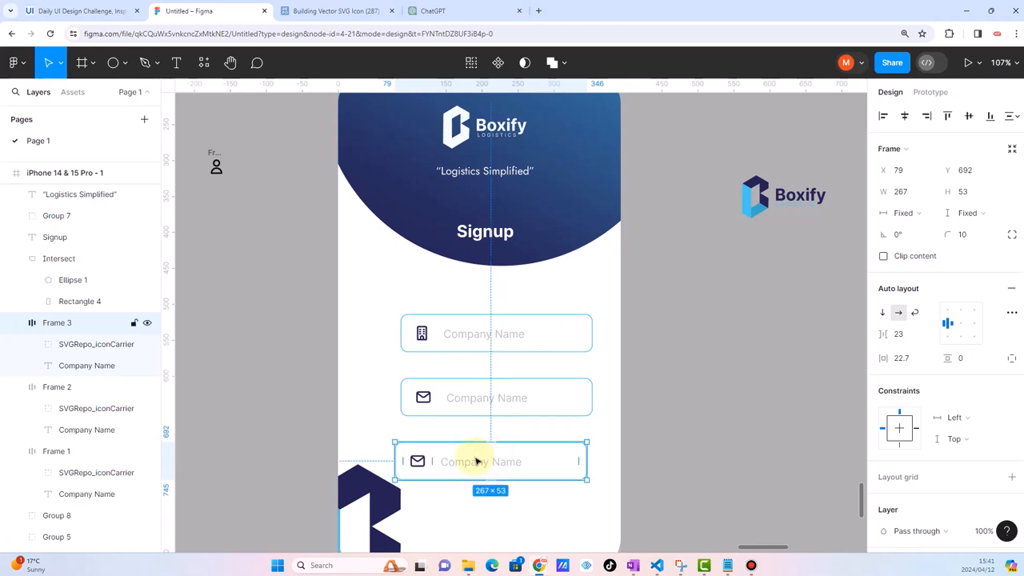
double_click(418, 462)
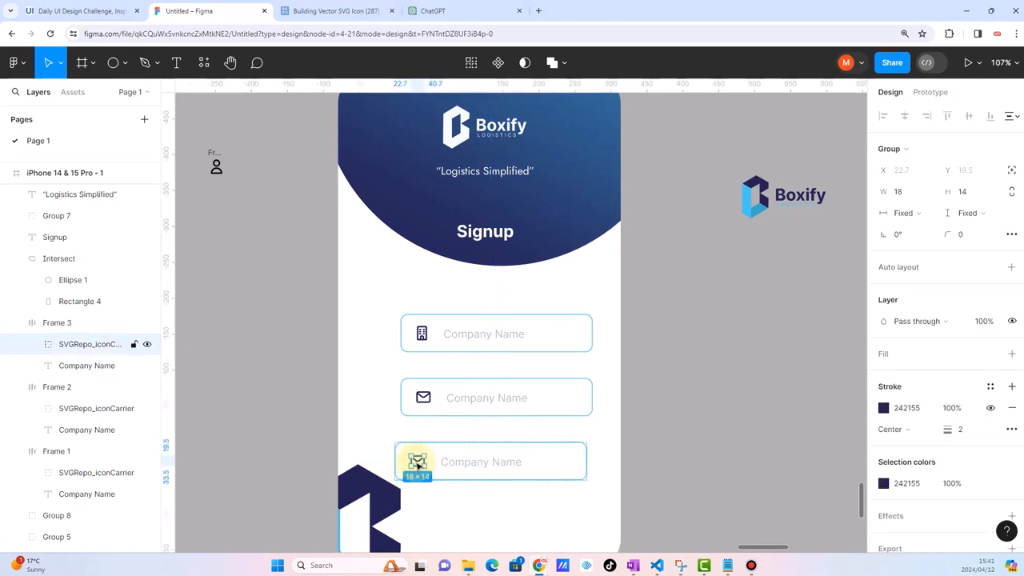
key("Delete")
left_click(445, 462)
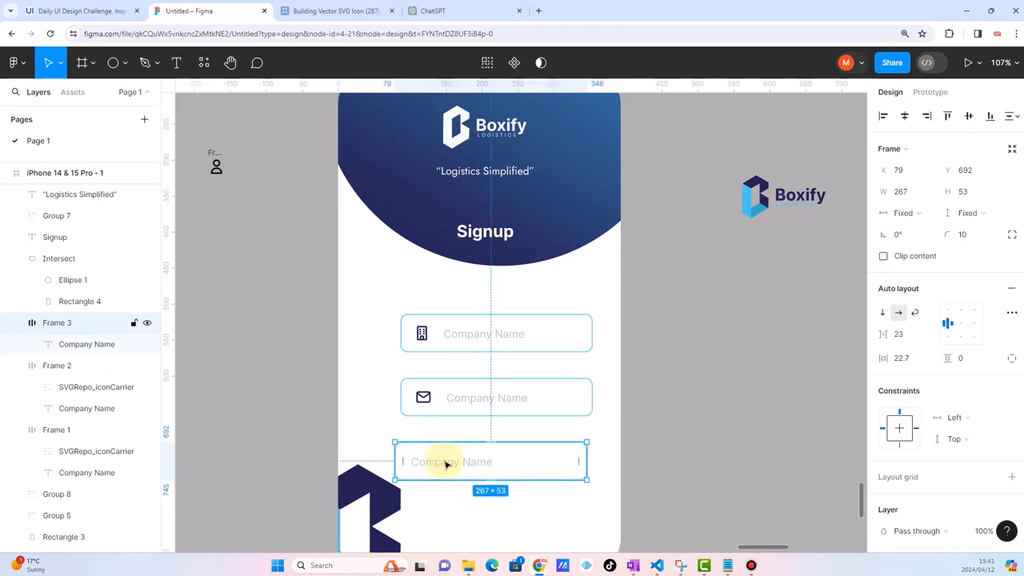
left_click(963, 323)
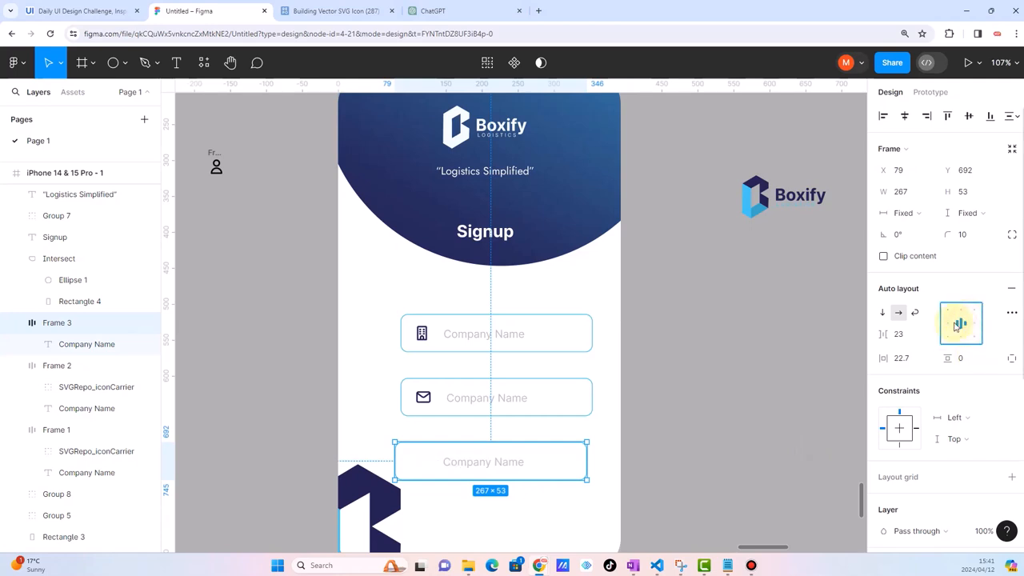
Copy the properties of the blue gradient header ellipse and paste them onto the third form field
double_click(583, 219)
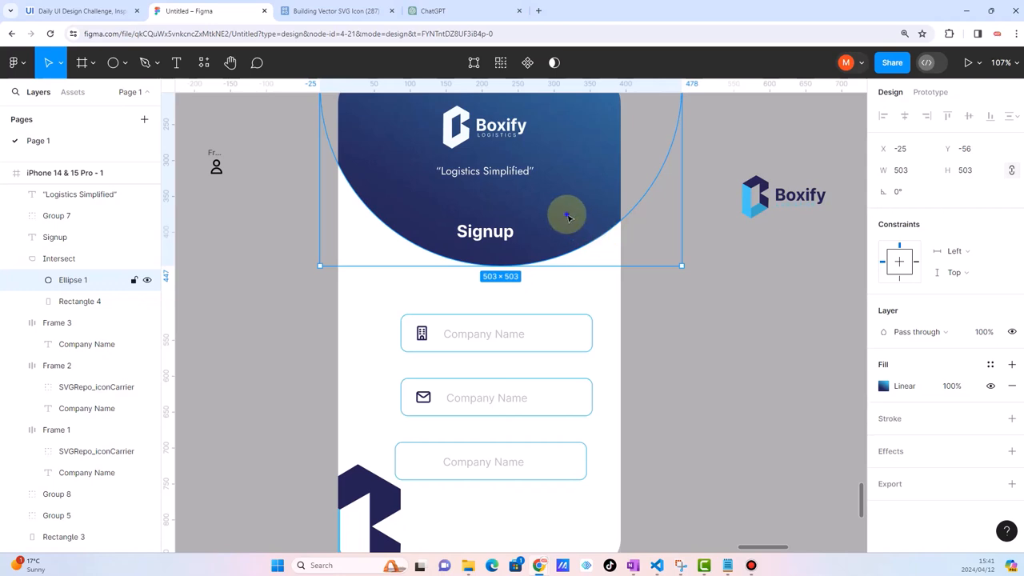
right_click(567, 217)
mouse_move(568, 218)
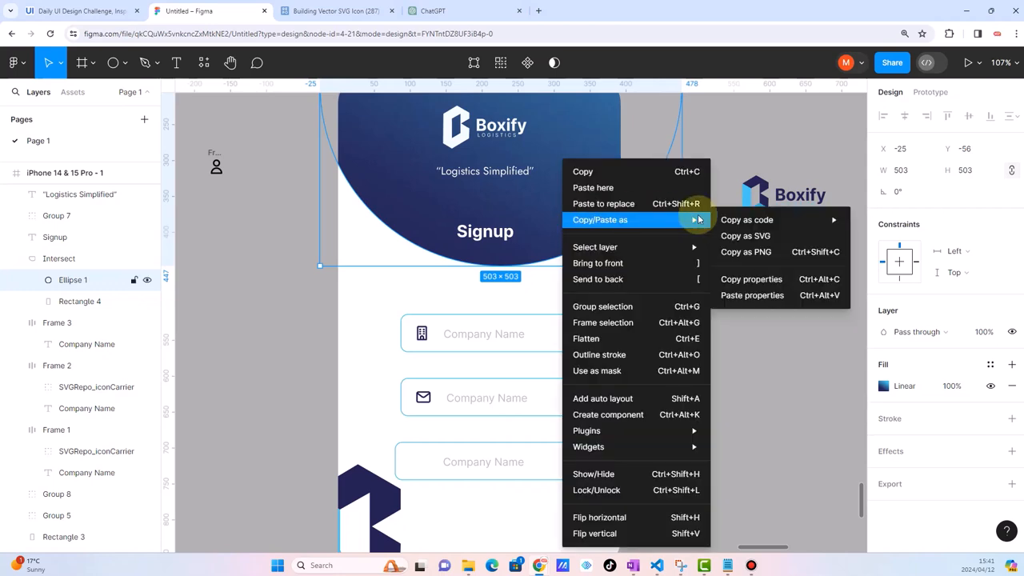
left_click(752, 283)
left_click(581, 459)
right_click(581, 459)
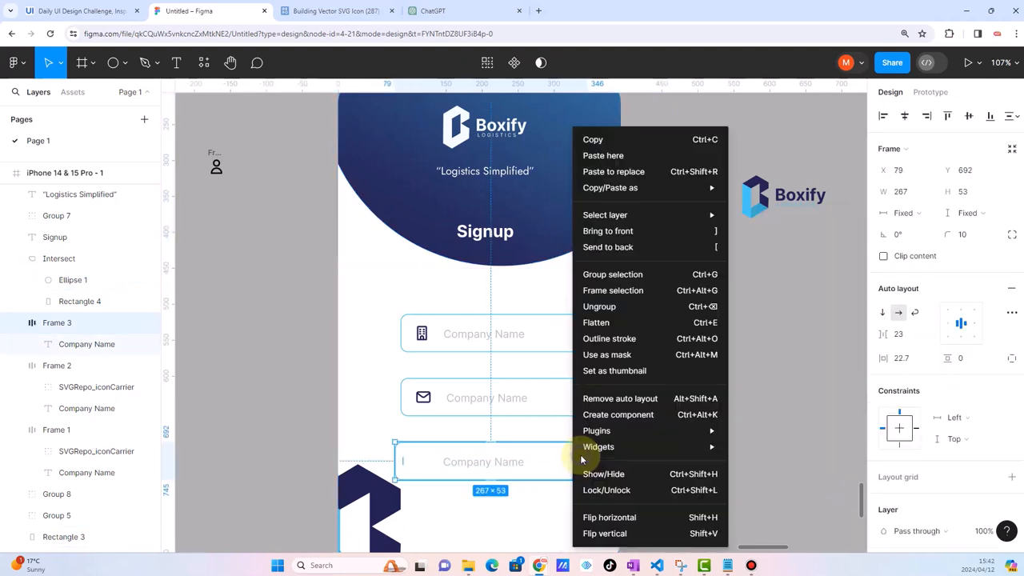
mouse_move(648, 192)
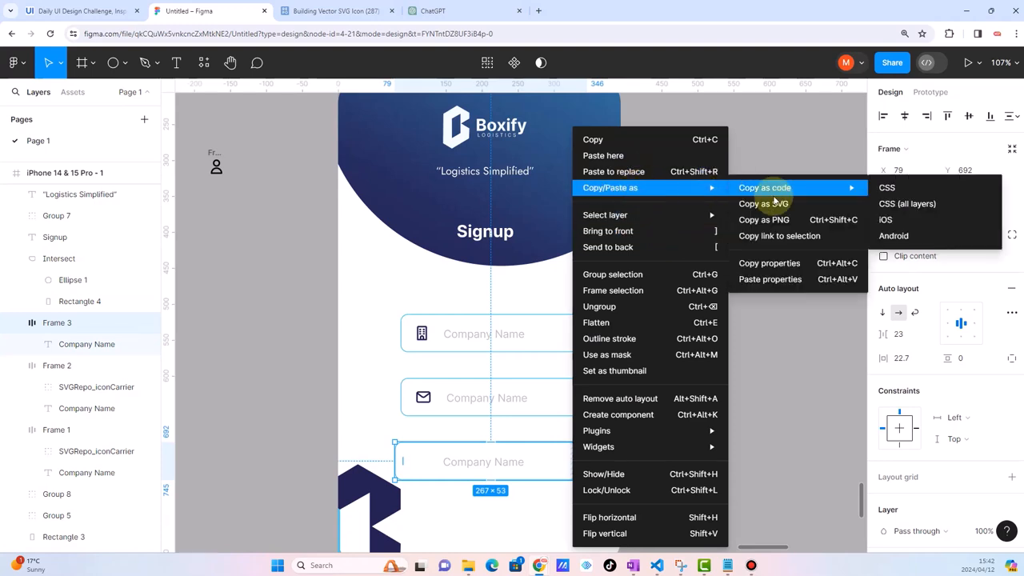
left_click(764, 279)
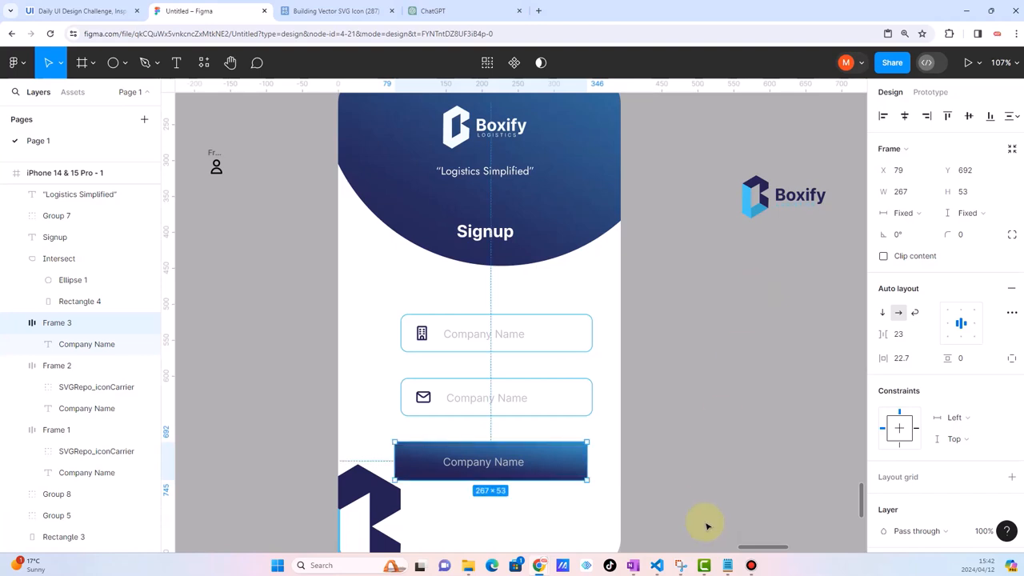
Narrow the gradient button to 128 wide and place it at X 147, Y 687 below the envelope field
left_click(528, 465)
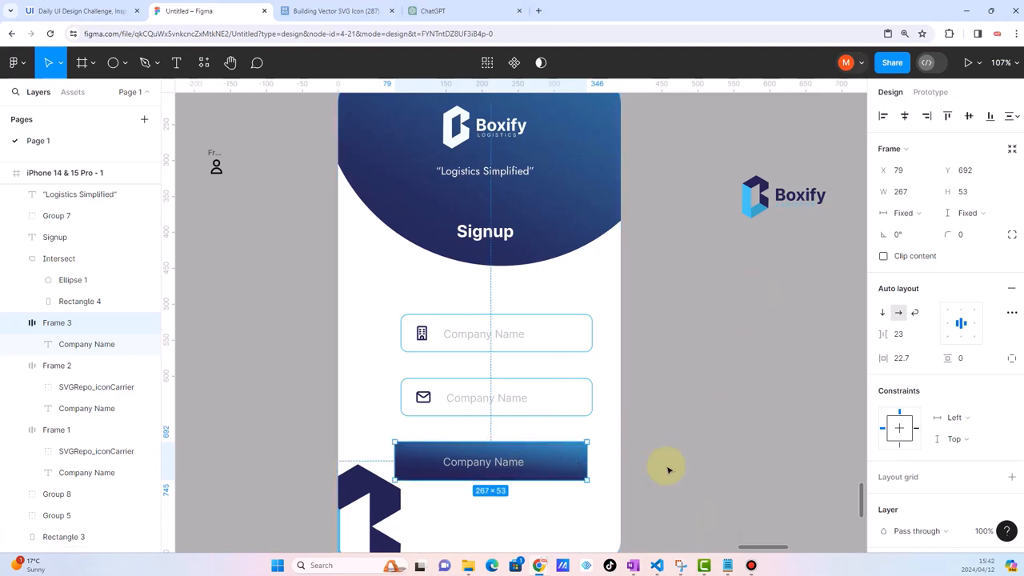
left_click_drag(586, 460, 519, 453)
scroll(518, 452, "down", 5)
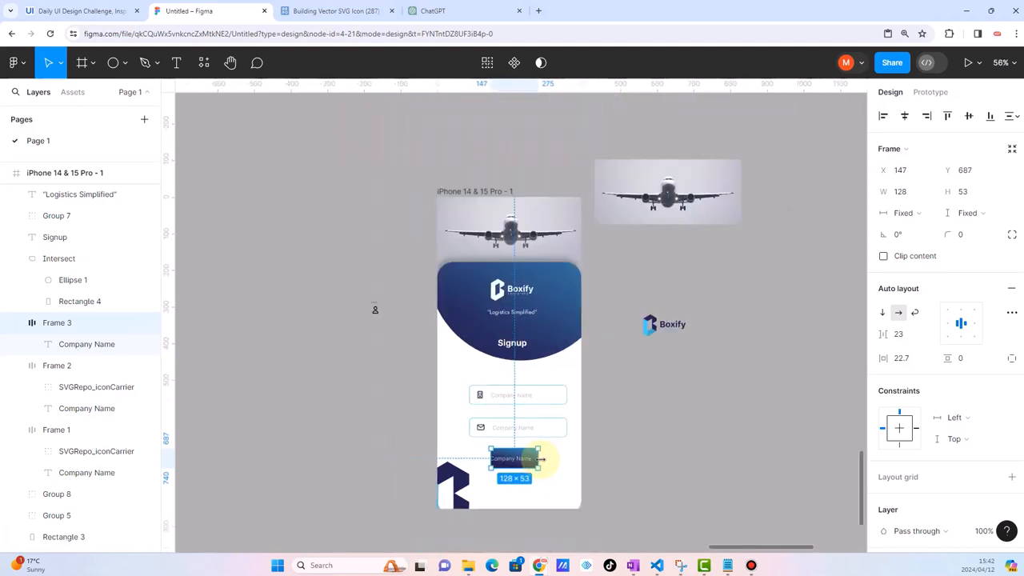
left_click(635, 457)
scroll(634, 422, "up", 4)
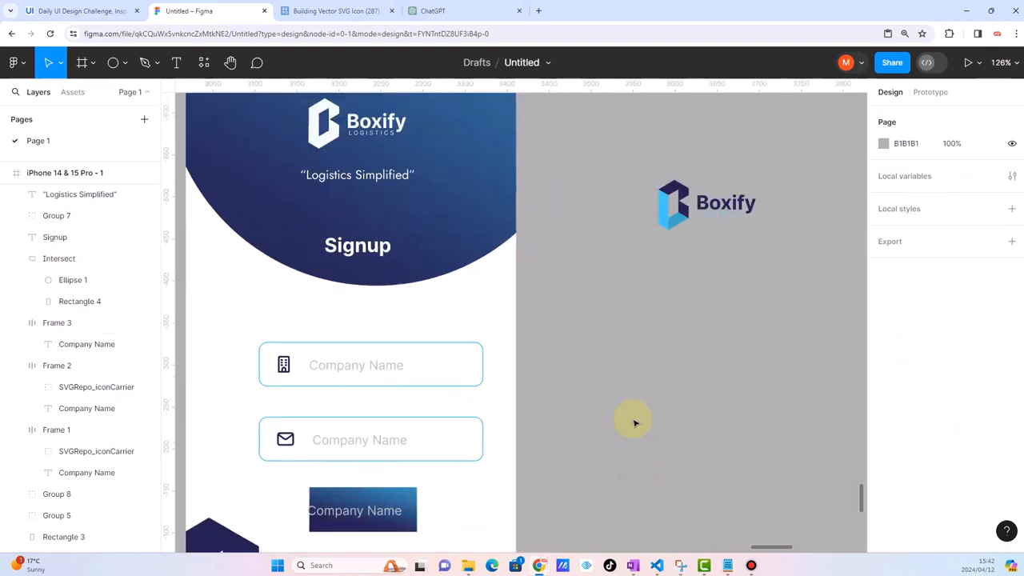
scroll(585, 436, "down", 2)
scroll(503, 461, "up", 2)
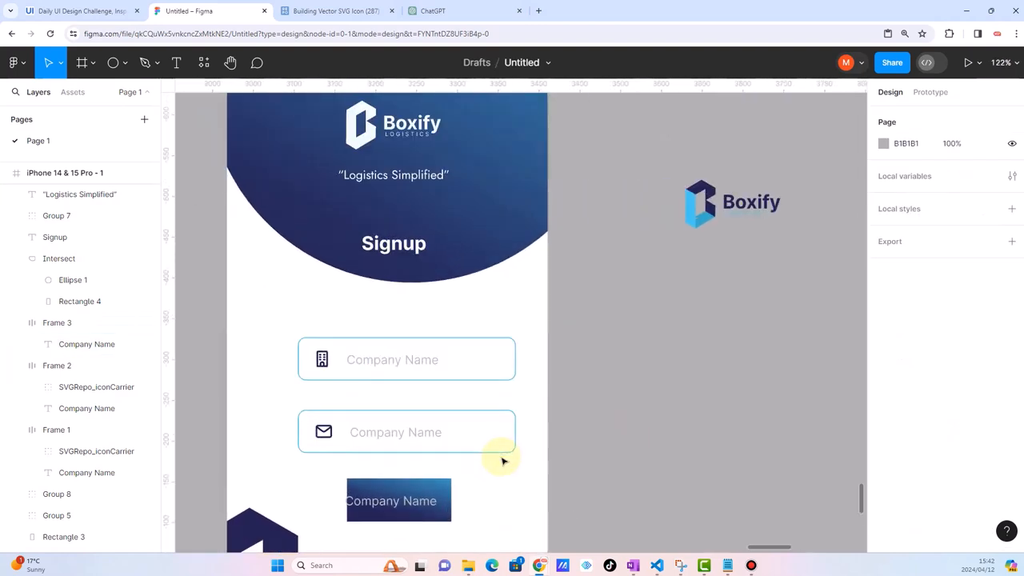
scroll(449, 475, "down", 3)
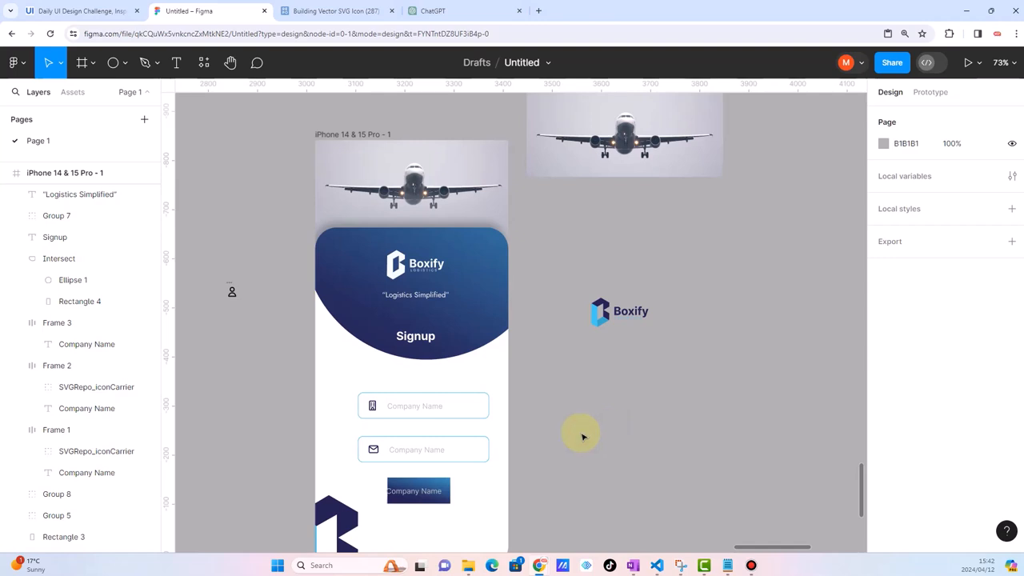
scroll(581, 436, "down", 2)
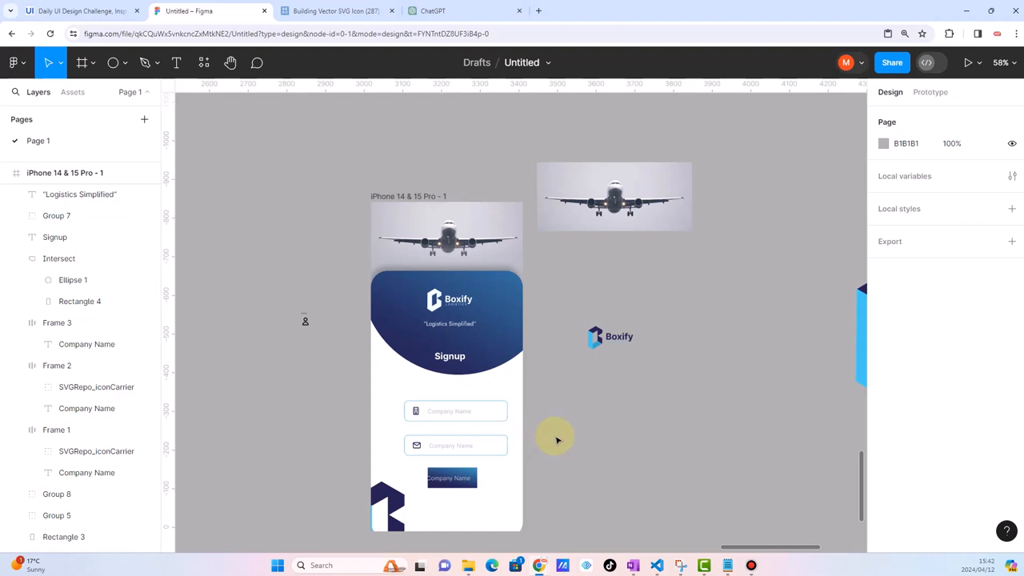
Recolour the signup screen's white background card with a tone sampled from the airplane photo, adjusted to light grey DFDFDF
left_click(384, 384)
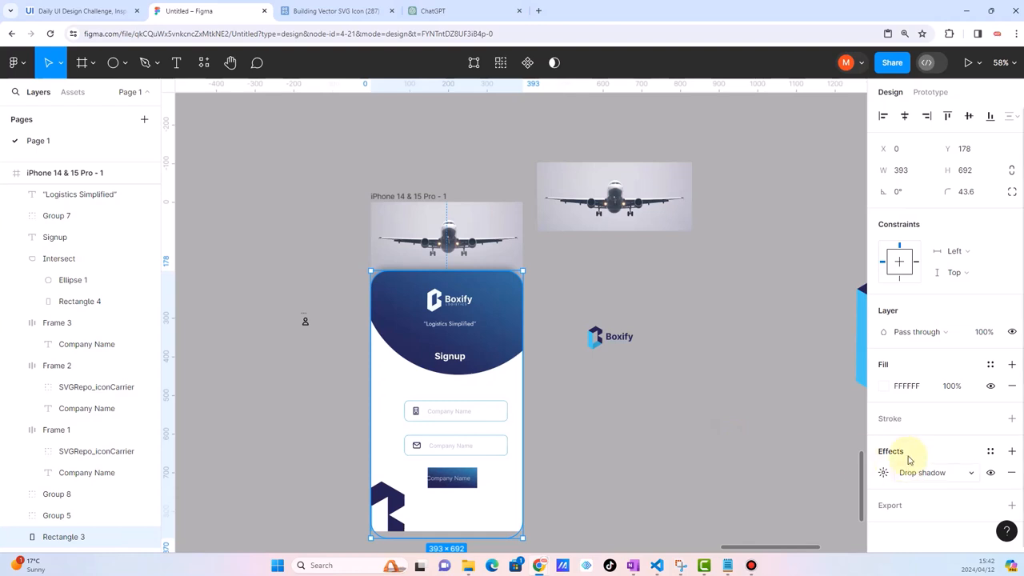
left_click(881, 388)
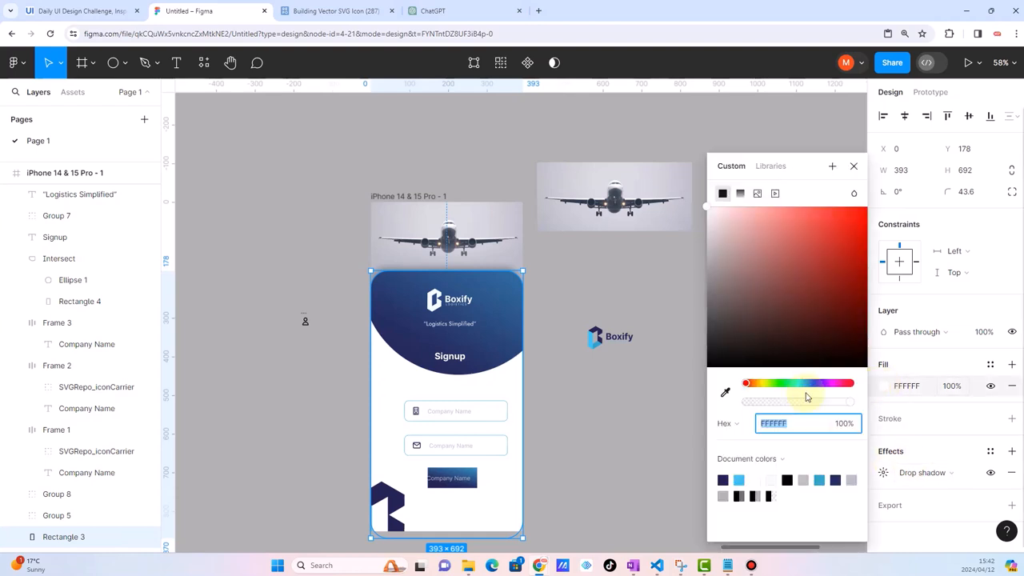
left_click(724, 392)
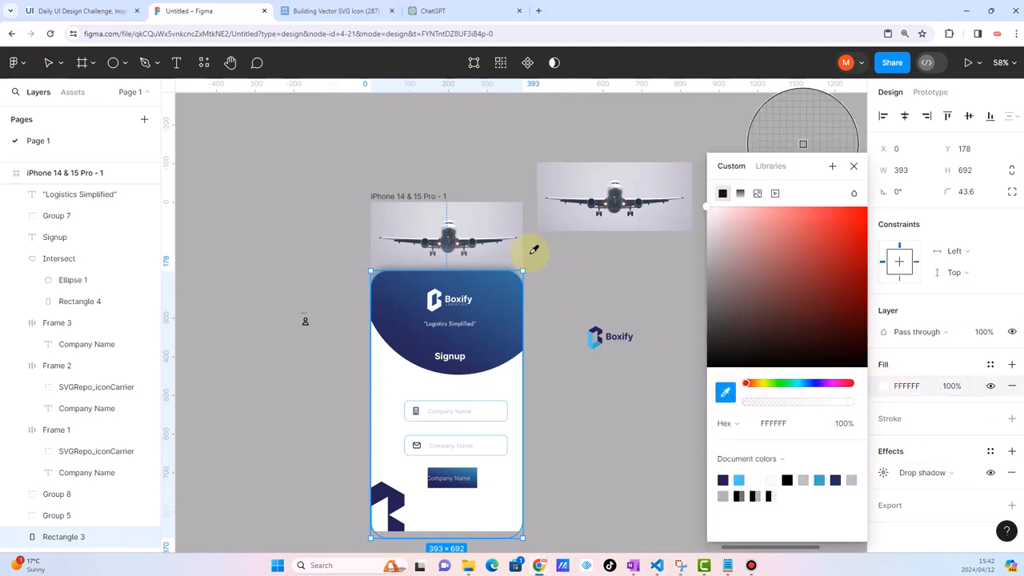
left_click(465, 218)
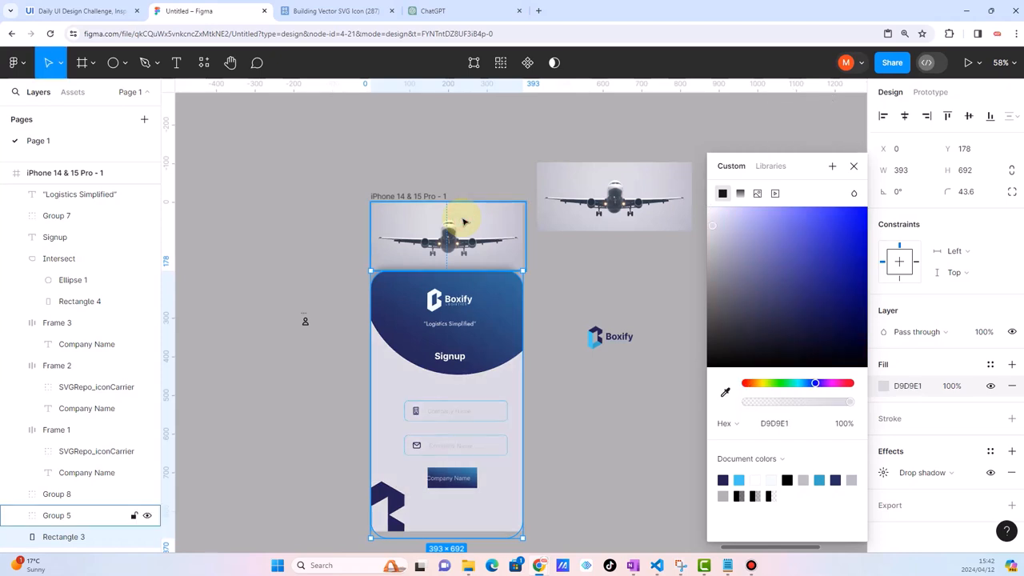
left_click(724, 392)
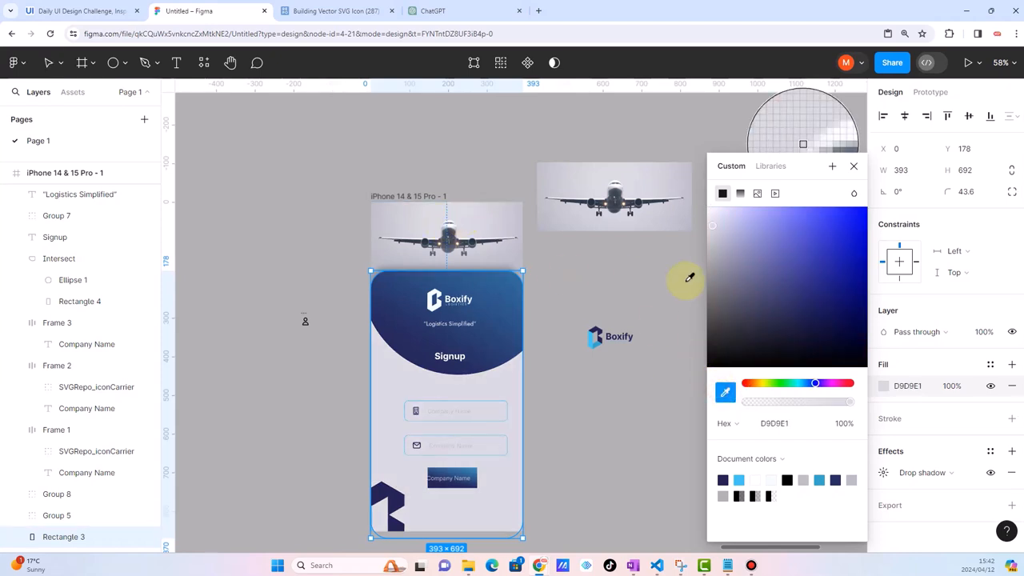
left_click(712, 227)
left_click_drag(714, 227, 715, 223)
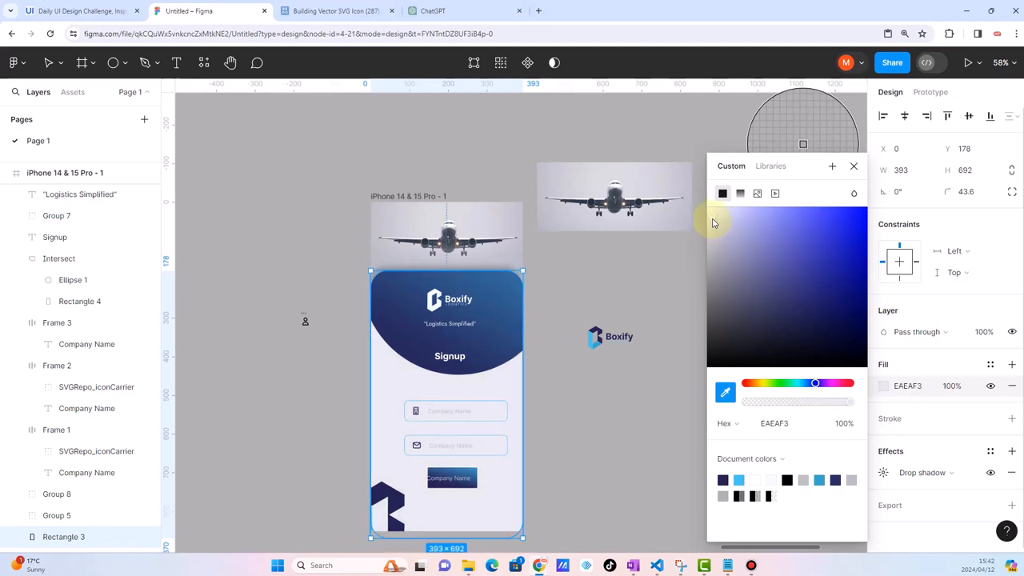
left_click(714, 223)
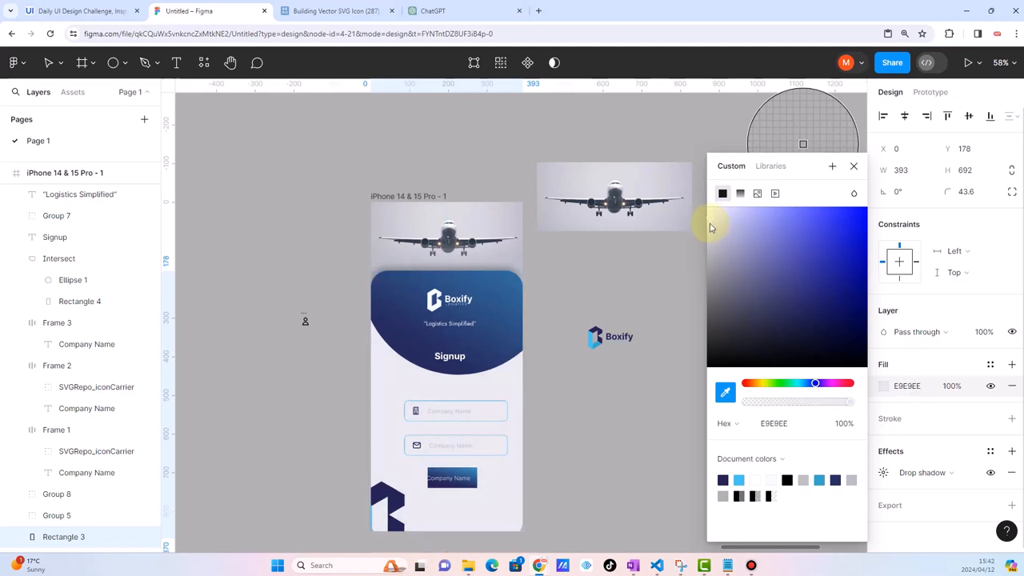
left_click_drag(702, 235, 701, 241)
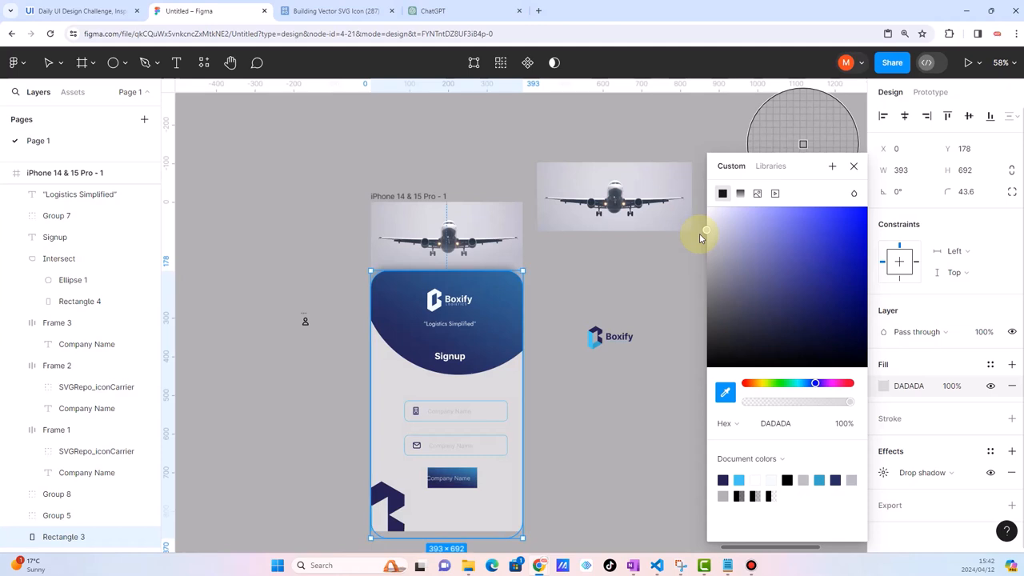
left_click_drag(700, 238, 678, 237)
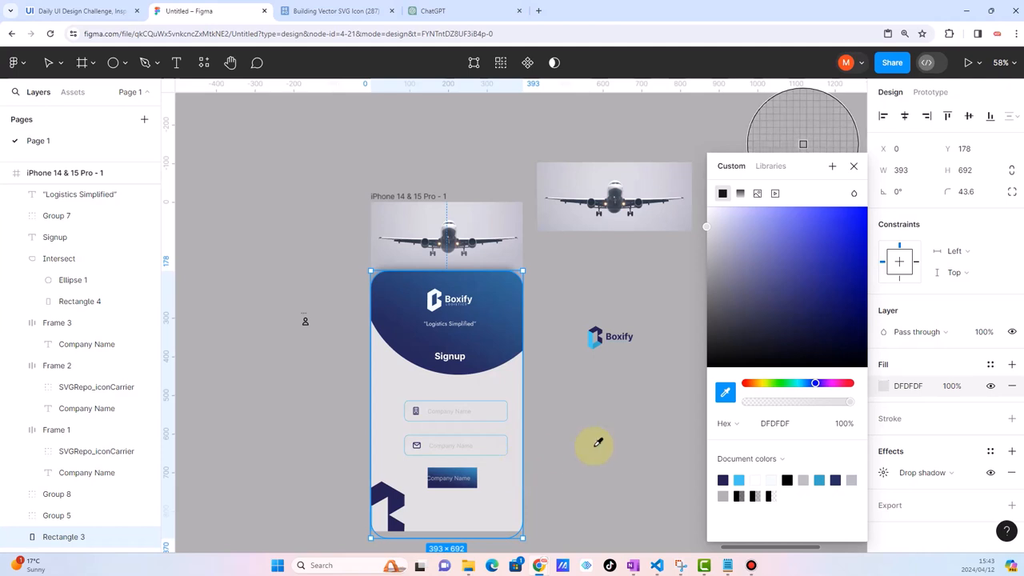
left_click(48, 63)
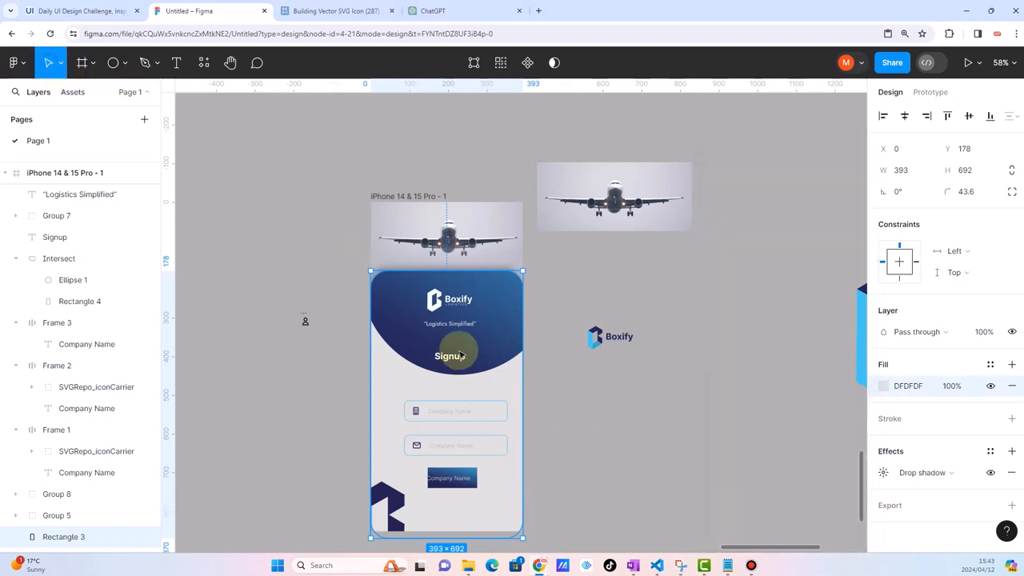
left_click(590, 429)
Replace the placeholder text in the gradient button with "Signup"
scroll(570, 381, "up", 2)
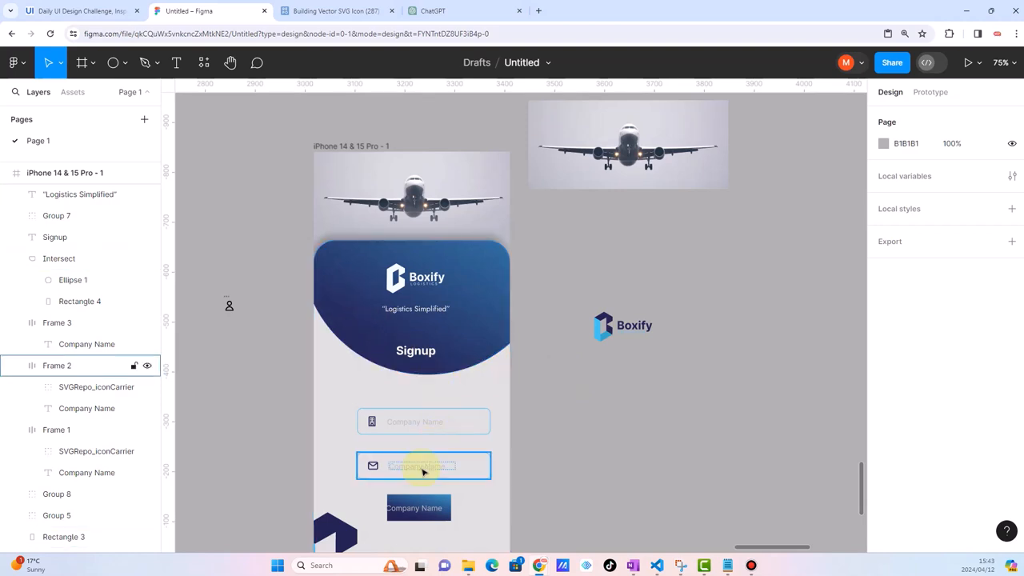
scroll(423, 472, "up", 2)
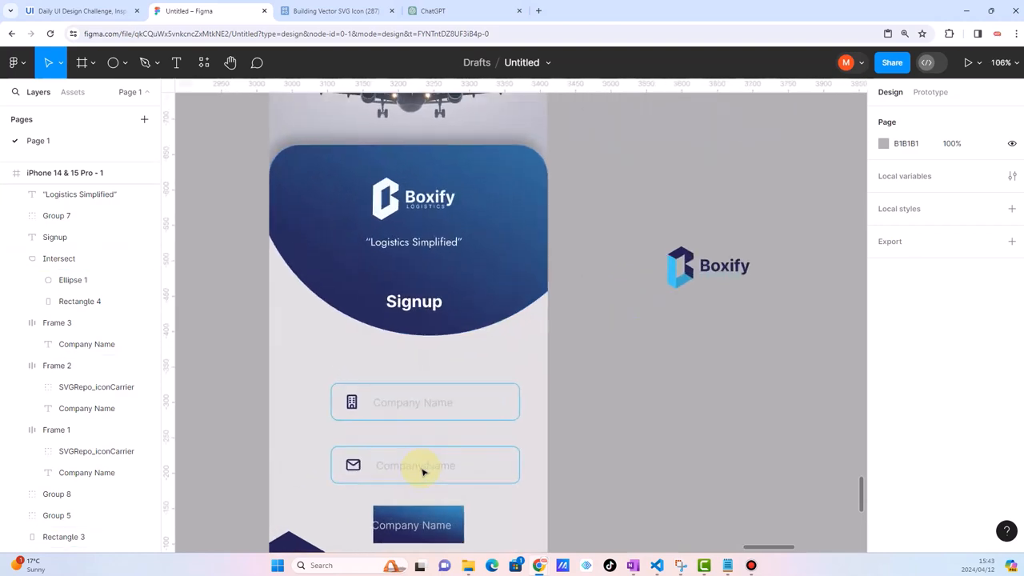
left_click(475, 402)
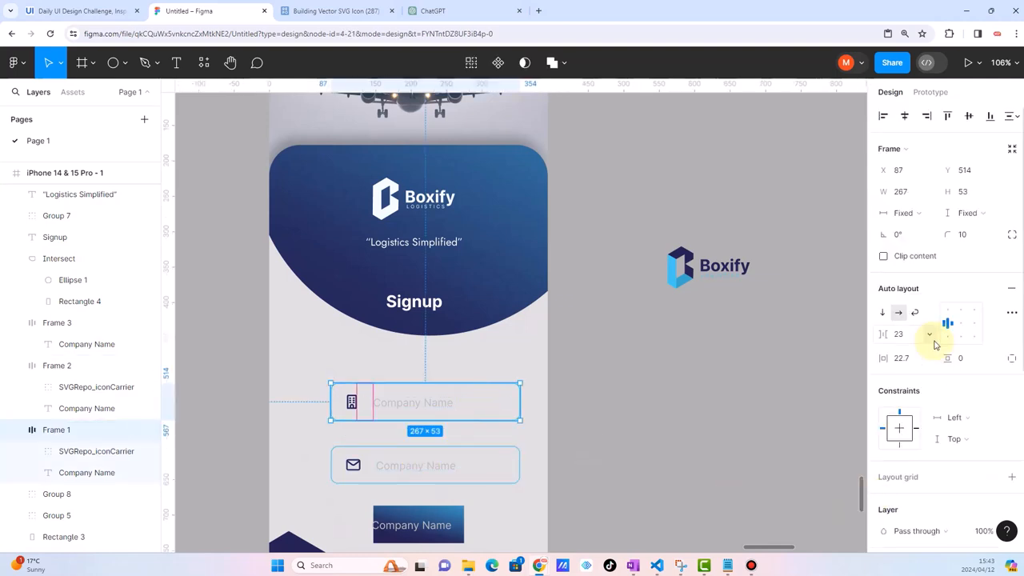
scroll(654, 400, "down", 3)
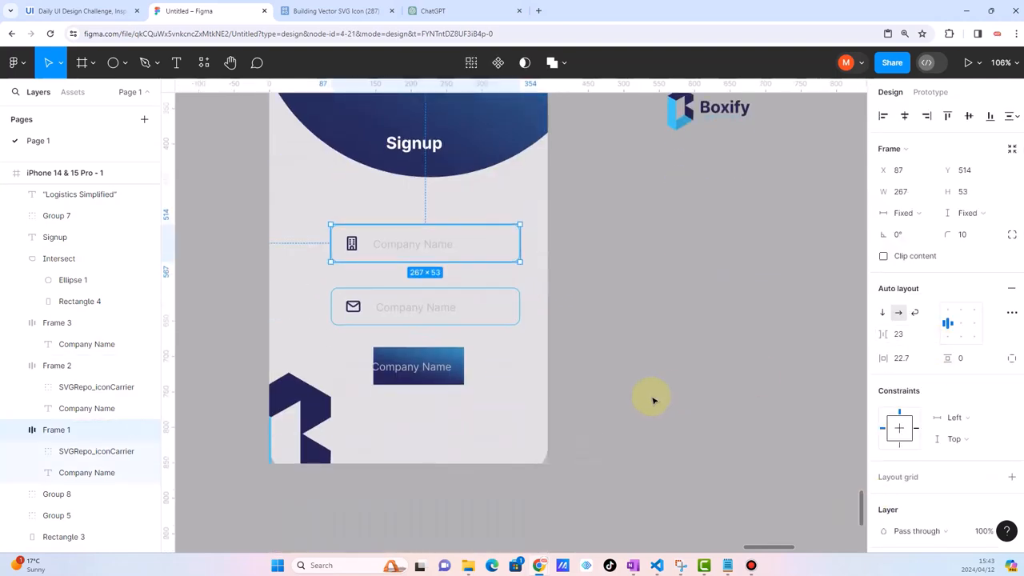
scroll(652, 400, "up", 1)
scroll(403, 407, "up", 4)
double_click(411, 409)
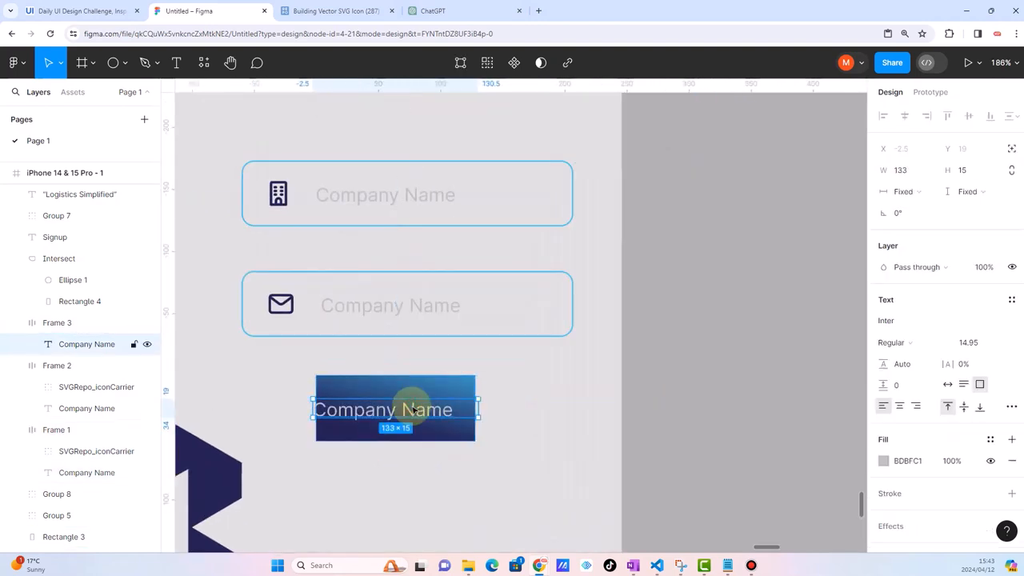
double_click(415, 409)
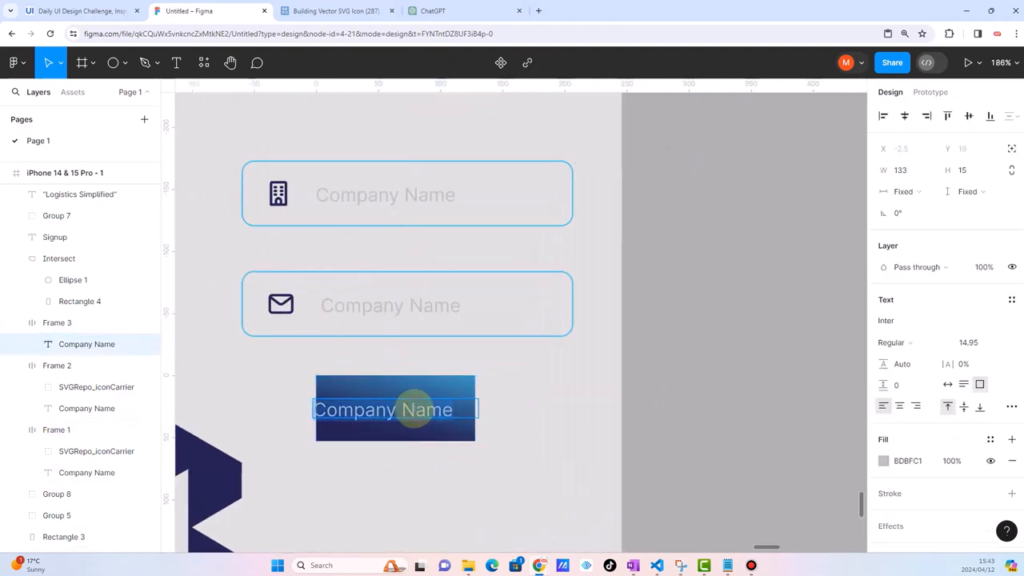
type("Signu")
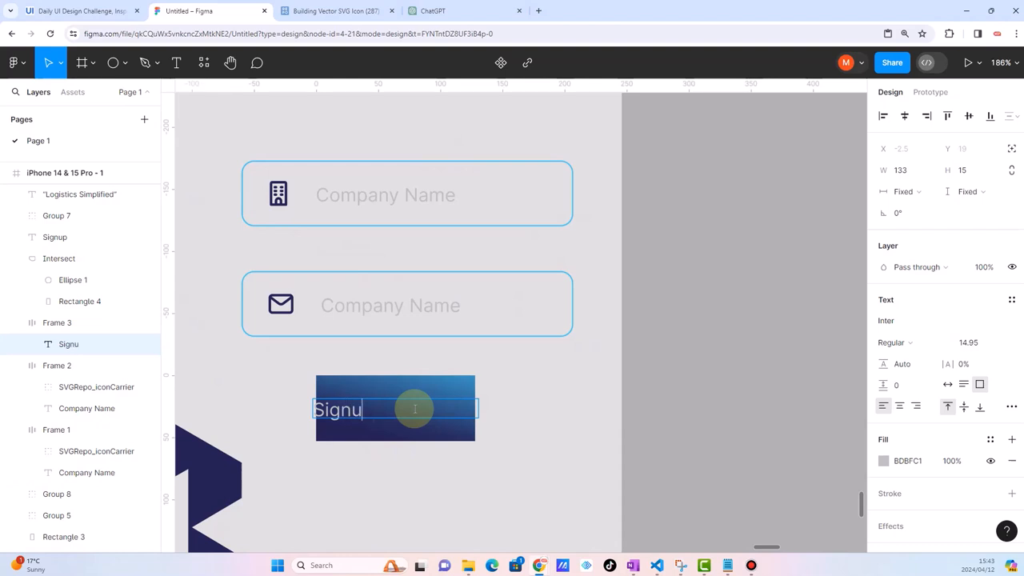
type("p")
key("Escape")
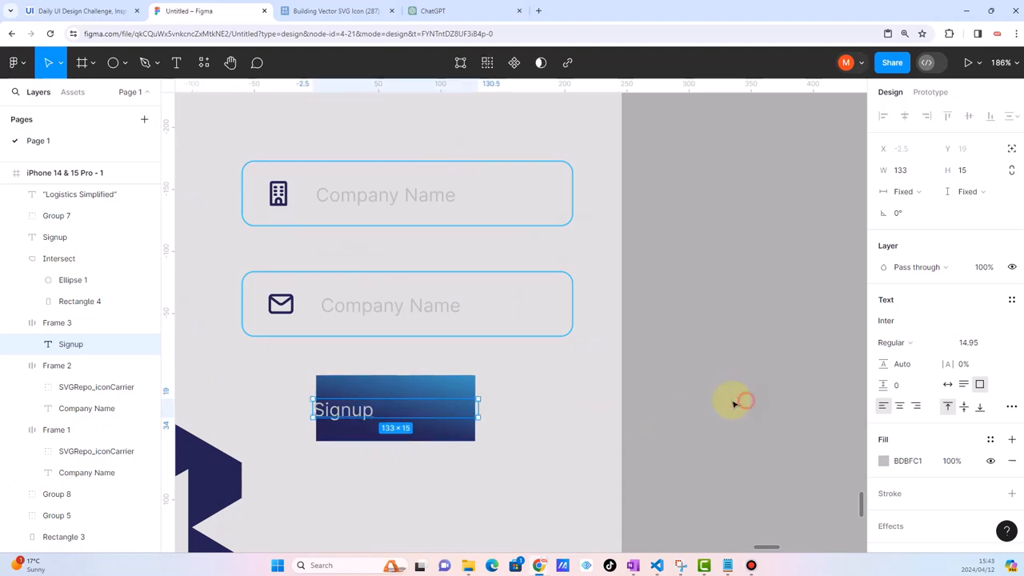
Narrow the gradient button's text box to 51 wide, centred in the button, and recolour the text white FFFFFF
left_click(462, 389)
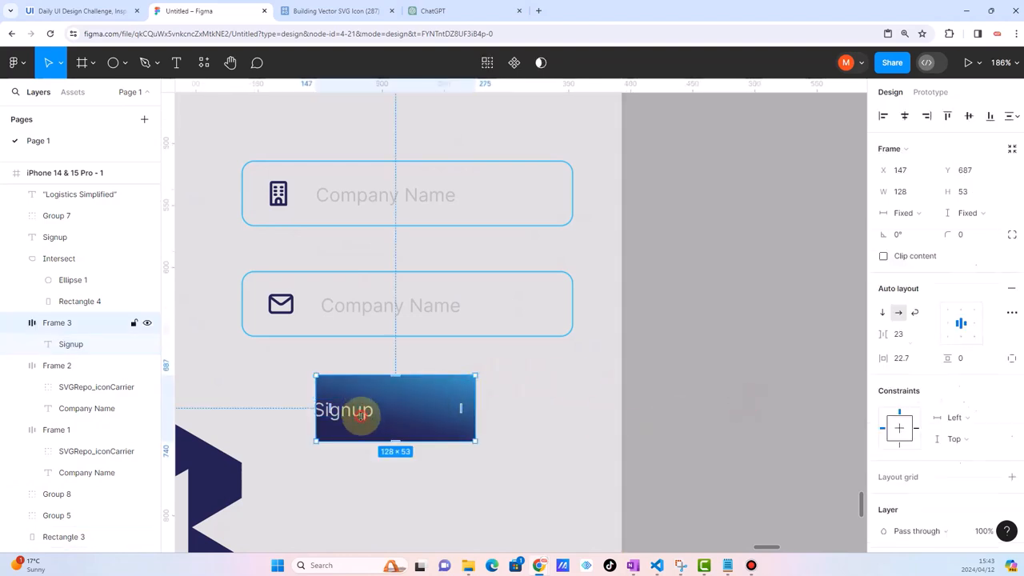
left_click(360, 409)
double_click(454, 410)
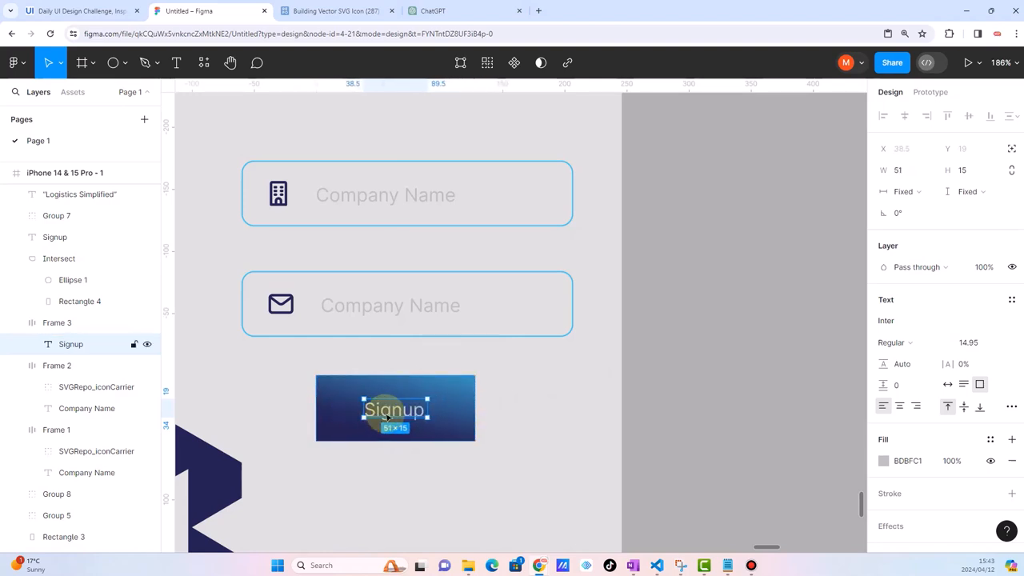
left_click(883, 461)
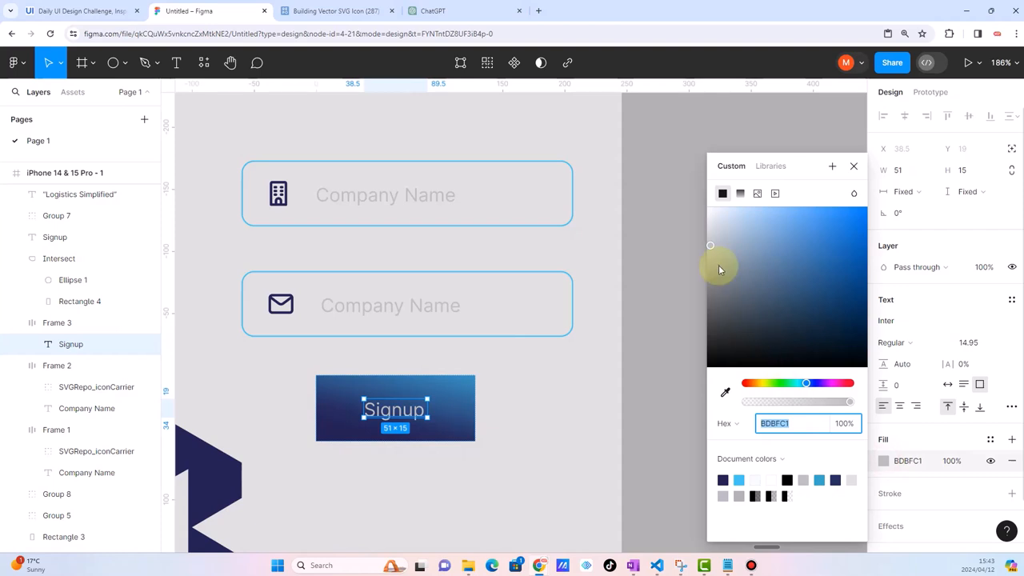
left_click_drag(711, 248, 693, 182)
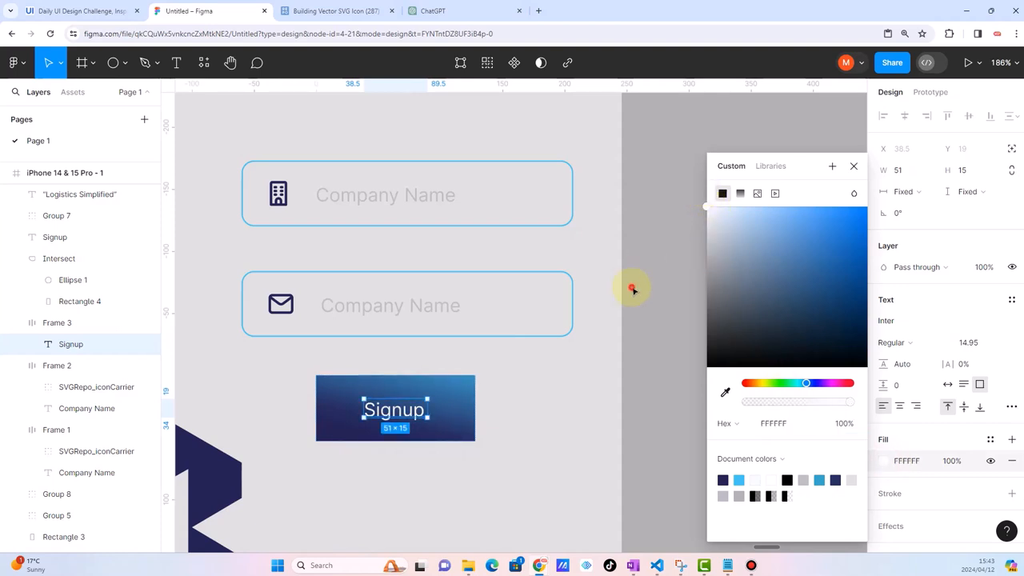
left_click(631, 288)
Round the gradient button's corners with a radius of 20
left_click(455, 381)
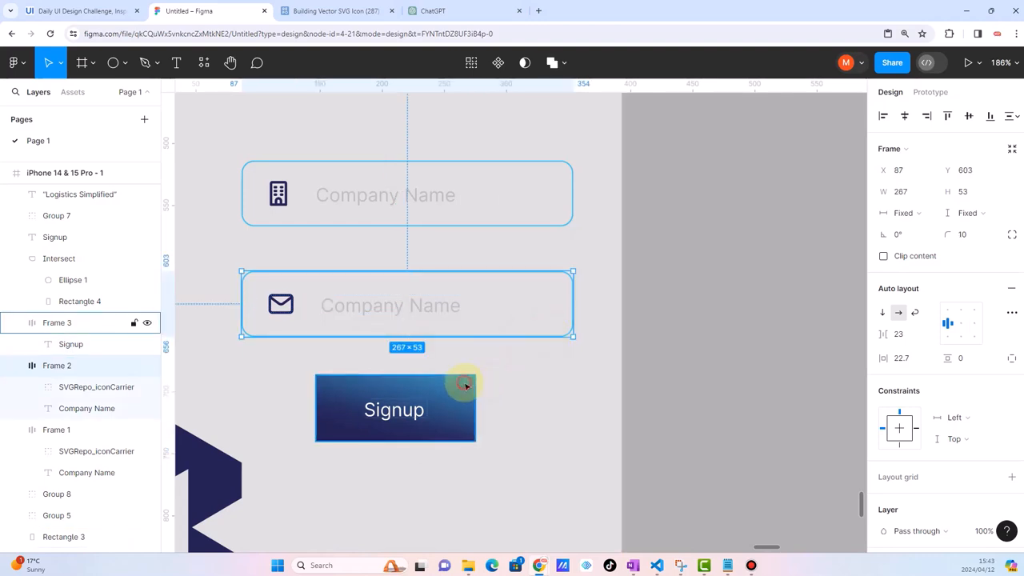
left_click(963, 236)
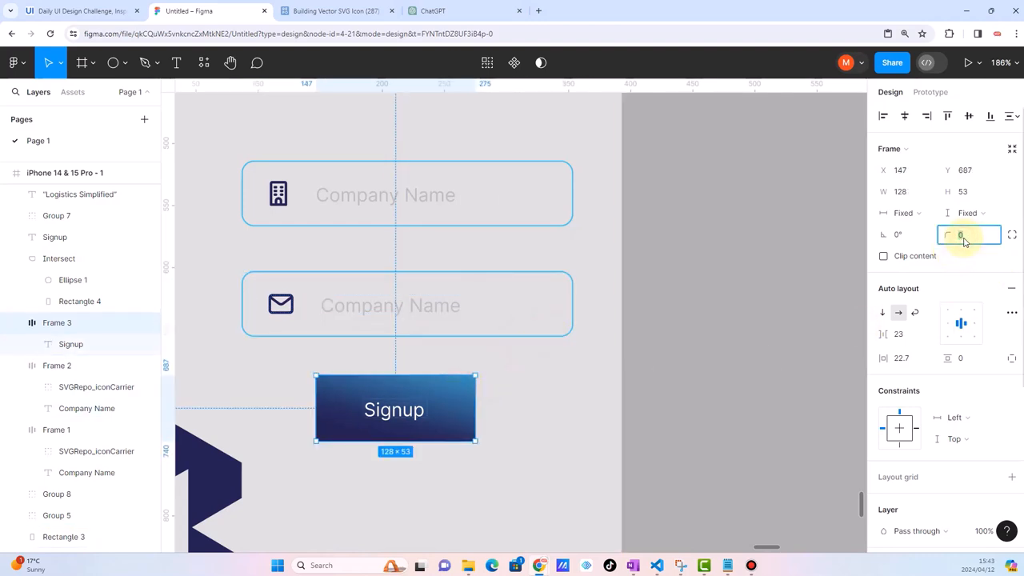
type("20")
key("Return")
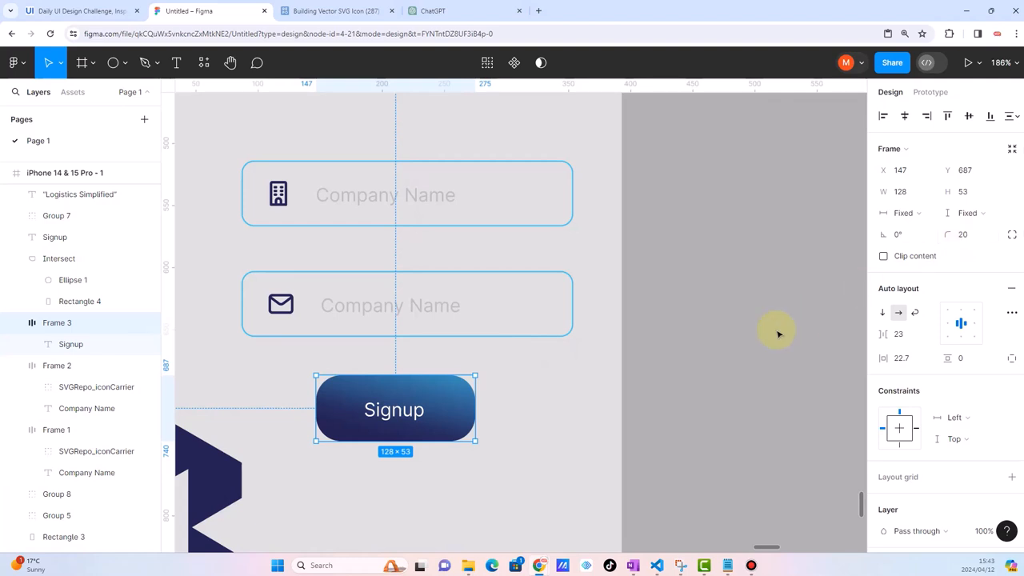
left_click(692, 347)
Centre-align the gradient button with both form fields horizontally and move all three up together to 59 below the blue header shape
scroll(533, 399, "down", 5)
scroll(533, 400, "down", 2)
scroll(582, 347, "up", 3)
scroll(582, 347, "up", 1)
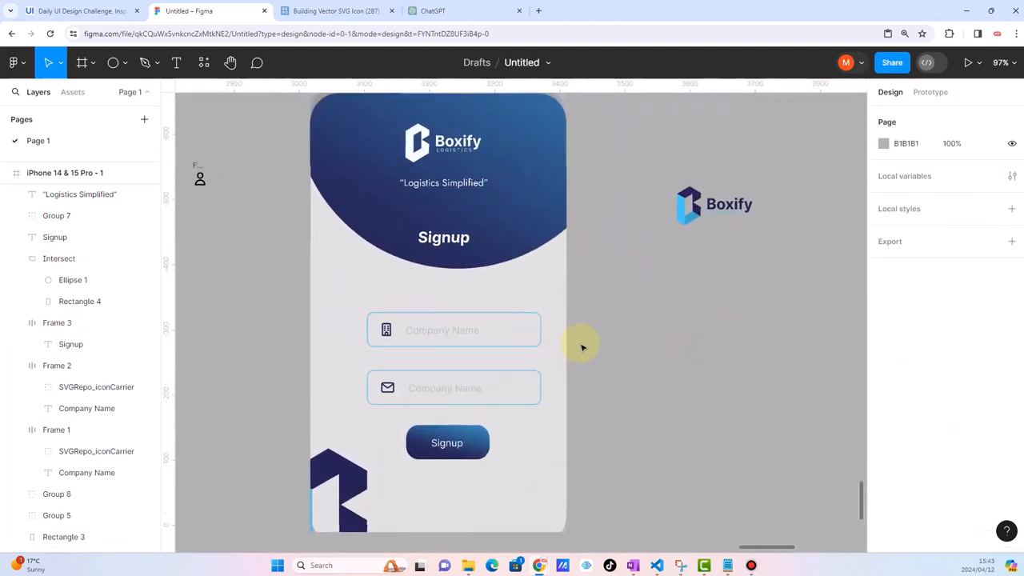
scroll(482, 400, "right", 2)
left_click(382, 448)
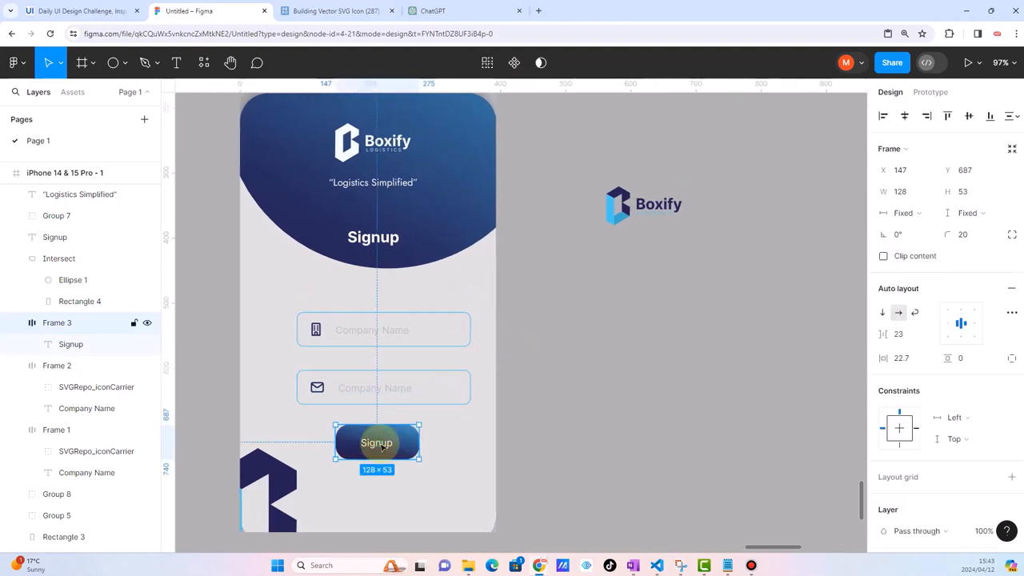
left_click(393, 391, "shift")
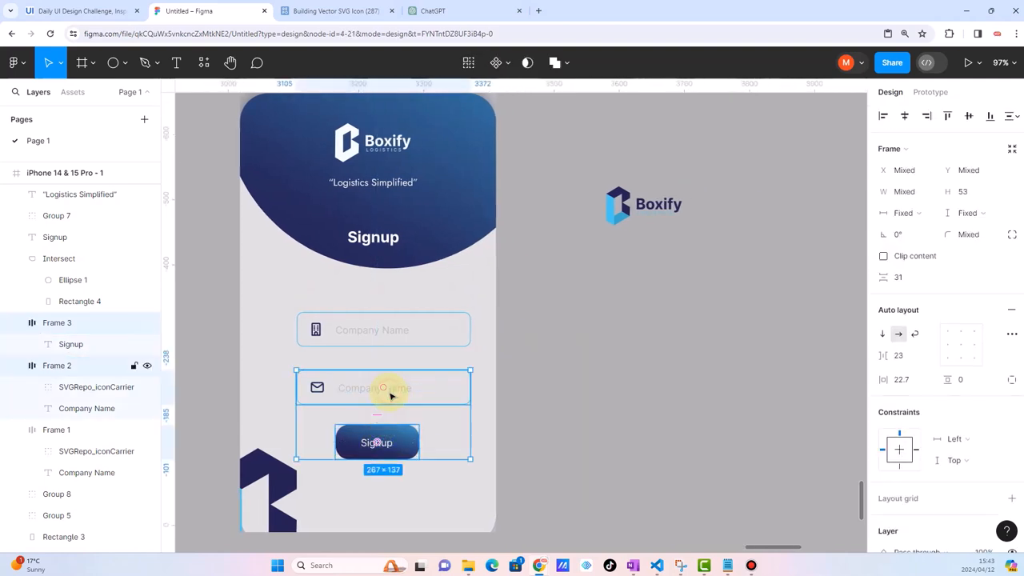
left_click(392, 327, "shift")
left_click(904, 116)
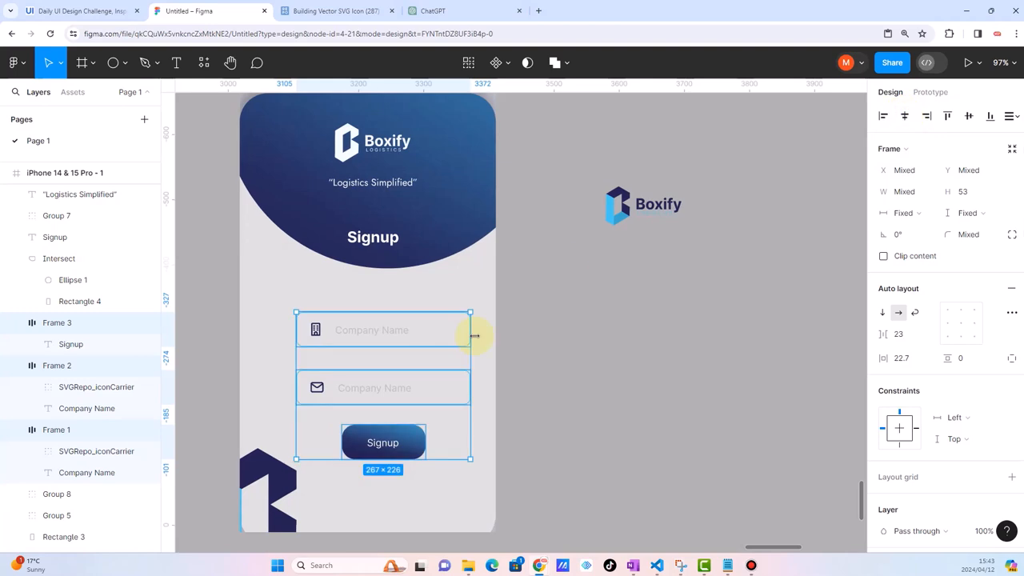
left_click_drag(401, 339, 401, 334)
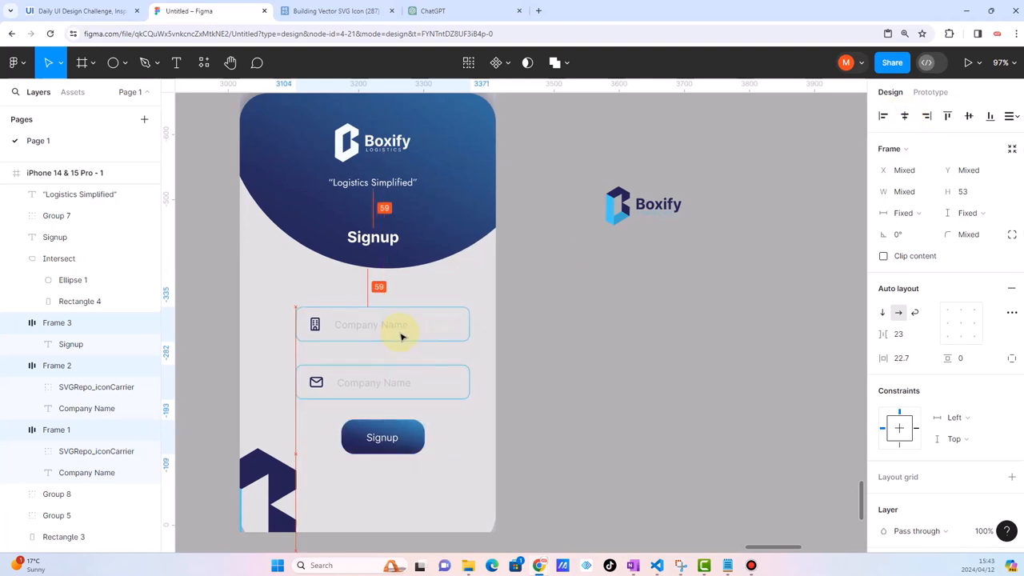
left_click(455, 434)
Delete the large cropped Boxify logo mark from the bottom corner of the signup screen
scroll(456, 434, "down", 5)
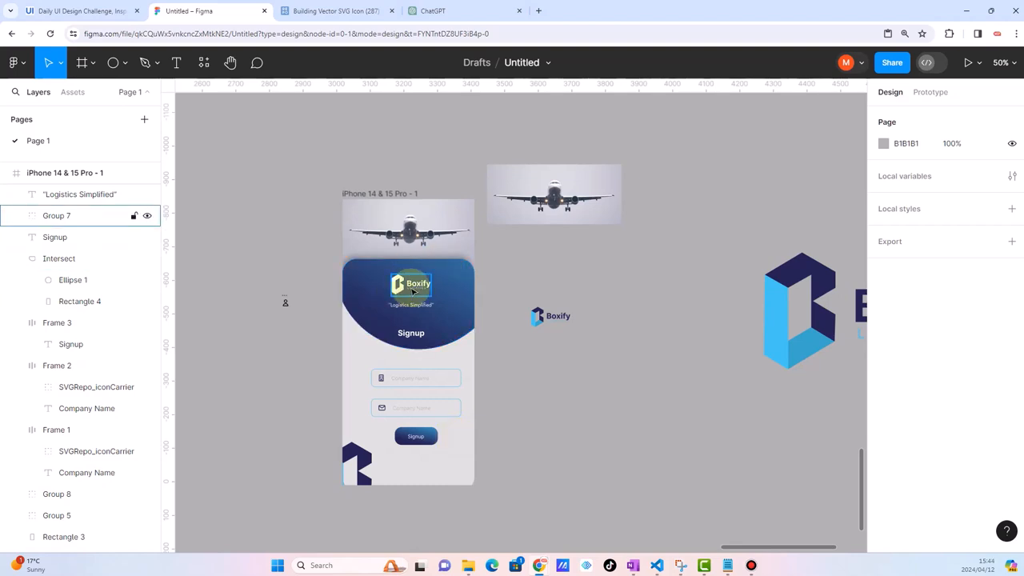
left_click_drag(373, 454, 367, 445)
left_click(583, 483)
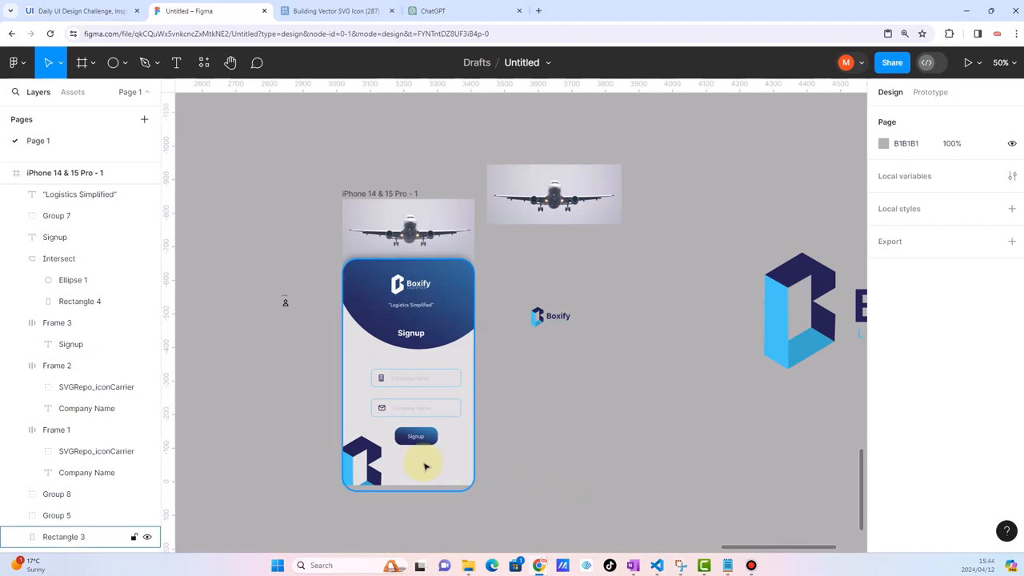
scroll(395, 456, "up", 5)
left_click(356, 446)
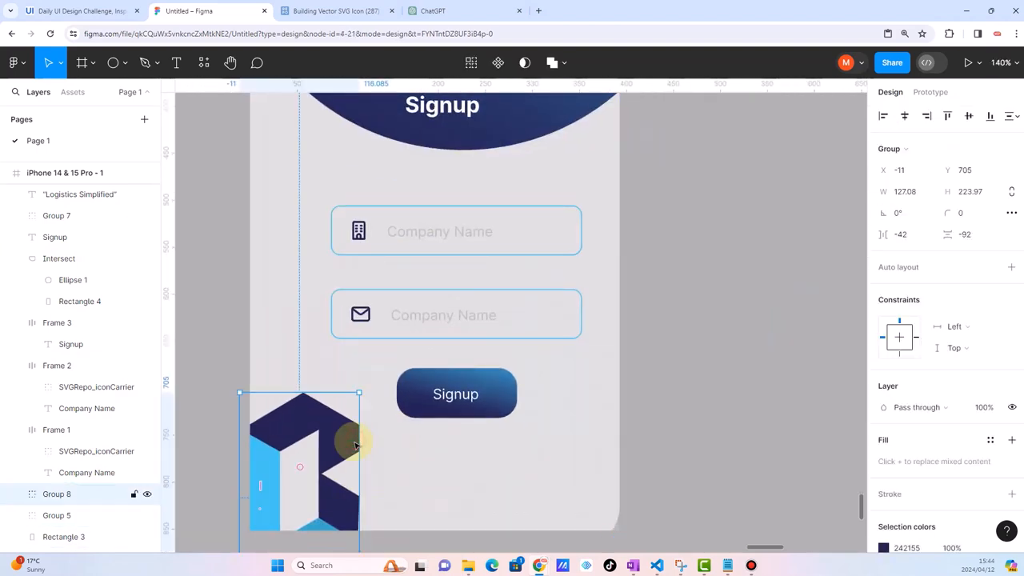
key("Delete")
scroll(354, 446, "down", 4)
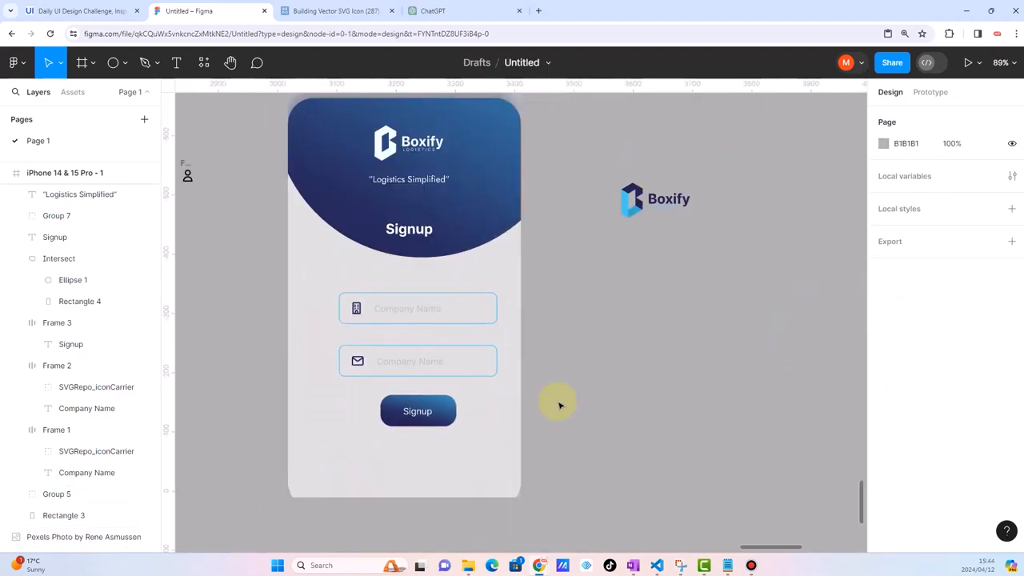
Move the loose airplane photo and the small Boxify logo together to the empty canvas left of the phone frame
scroll(560, 405, "up", 1)
scroll(560, 405, "right", 1)
scroll(560, 405, "up", 1)
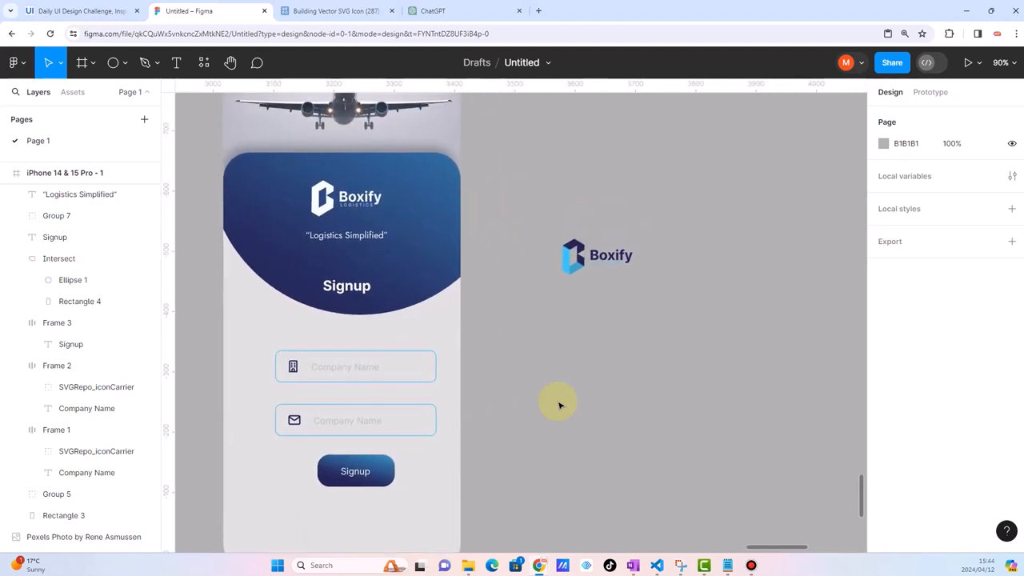
scroll(560, 405, "up", 1)
scroll(560, 404, "down", 3)
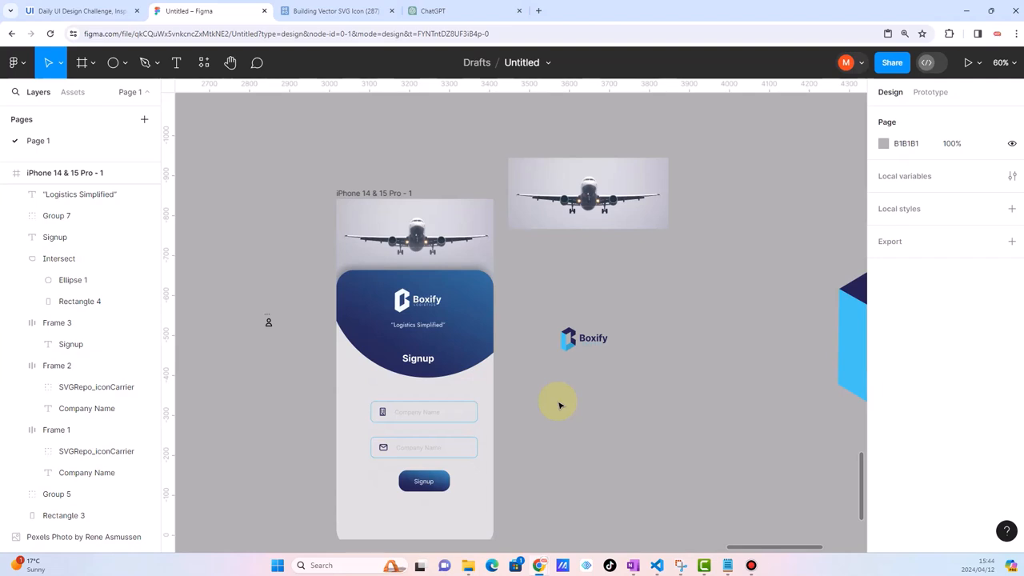
scroll(560, 405, "down", 2)
left_click_drag(549, 217, 614, 428)
left_click_drag(590, 259, 298, 212)
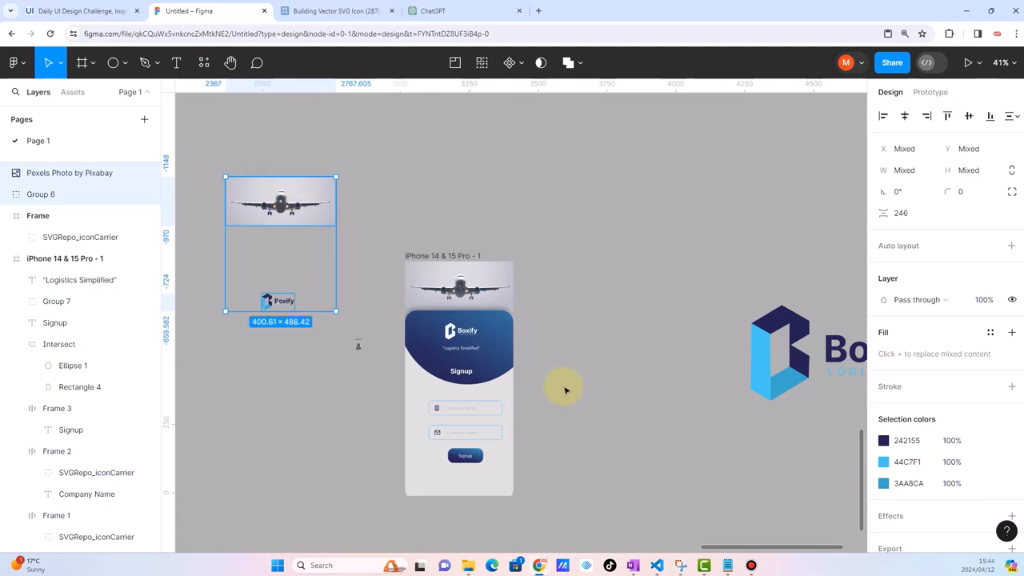
Duplicate the whole iPhone 14 & 15 Pro - 1 frame beside the original
scroll(564, 390, "up", 2)
scroll(565, 390, "right", 1)
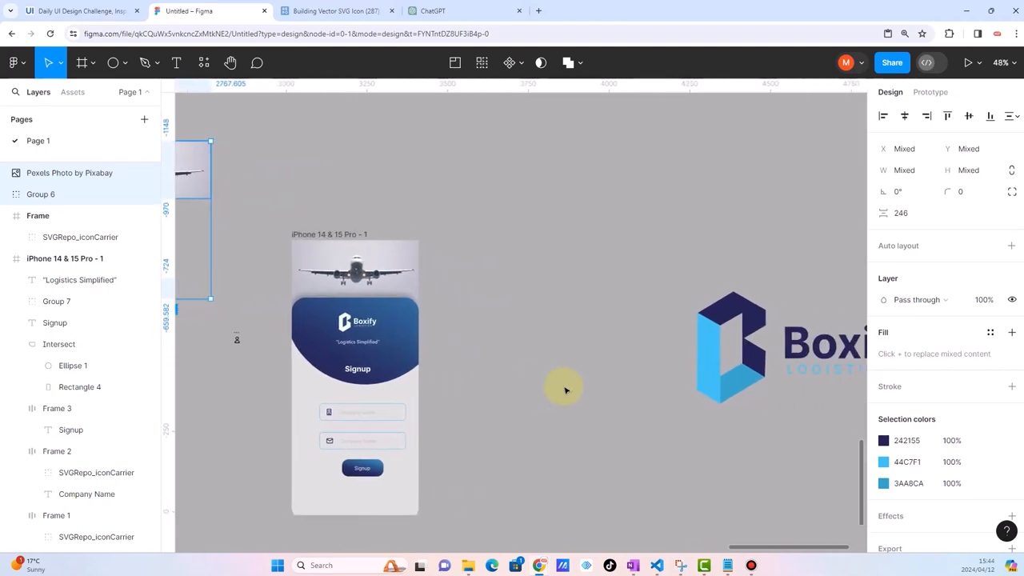
left_click(329, 236)
key("ctrl+d")
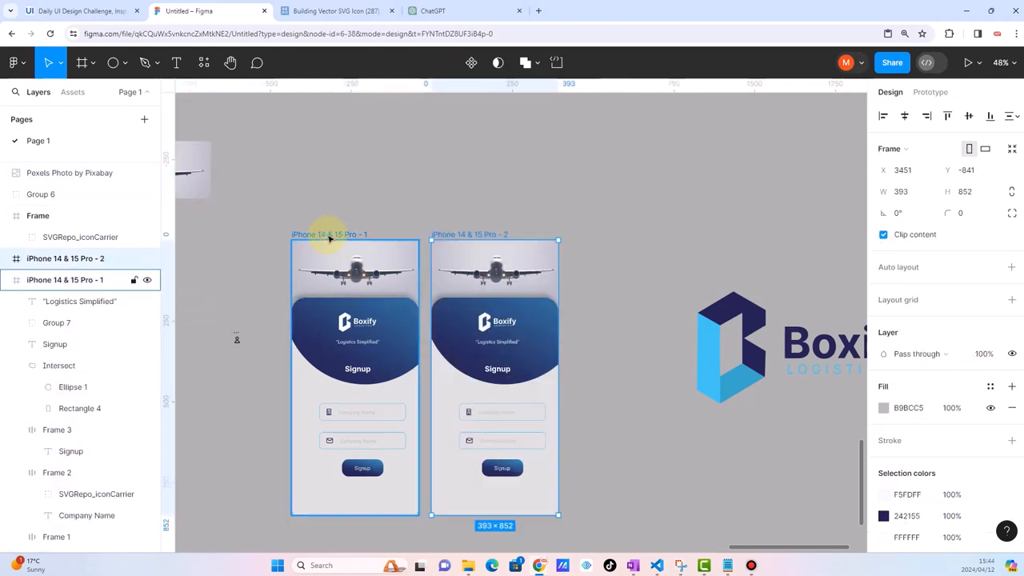
Set the corner radius of the Signup button in the duplicated frame to 15
scroll(684, 440, "up", 1)
scroll(683, 440, "up", 3)
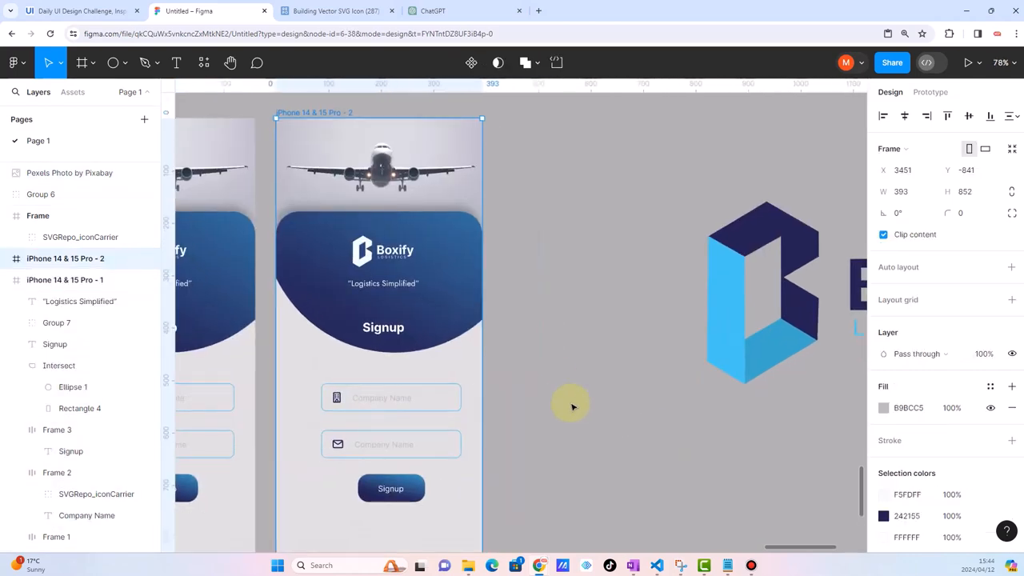
scroll(572, 406, "left", 2)
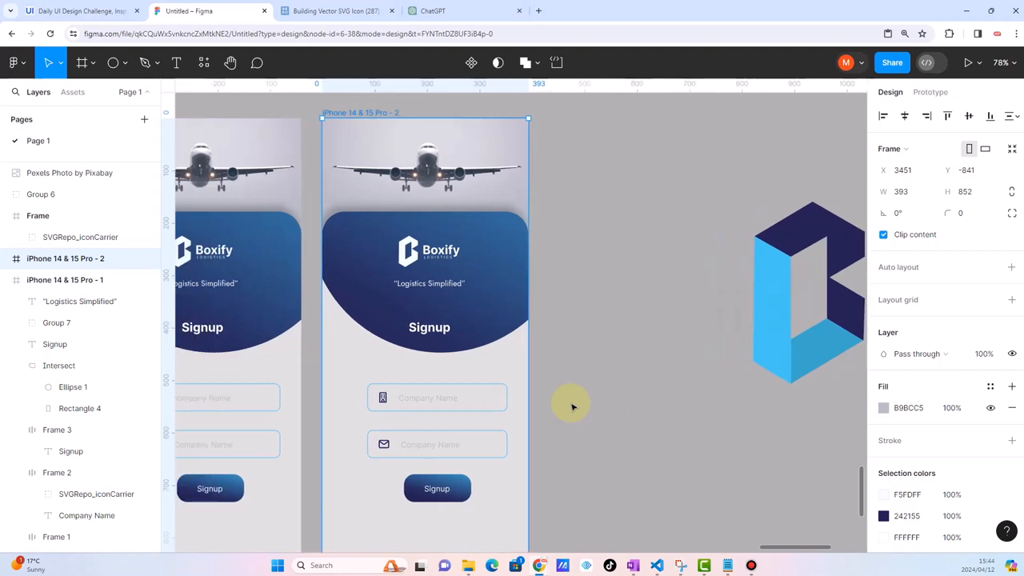
scroll(549, 456, "left", 1)
scroll(452, 488, "up", 3)
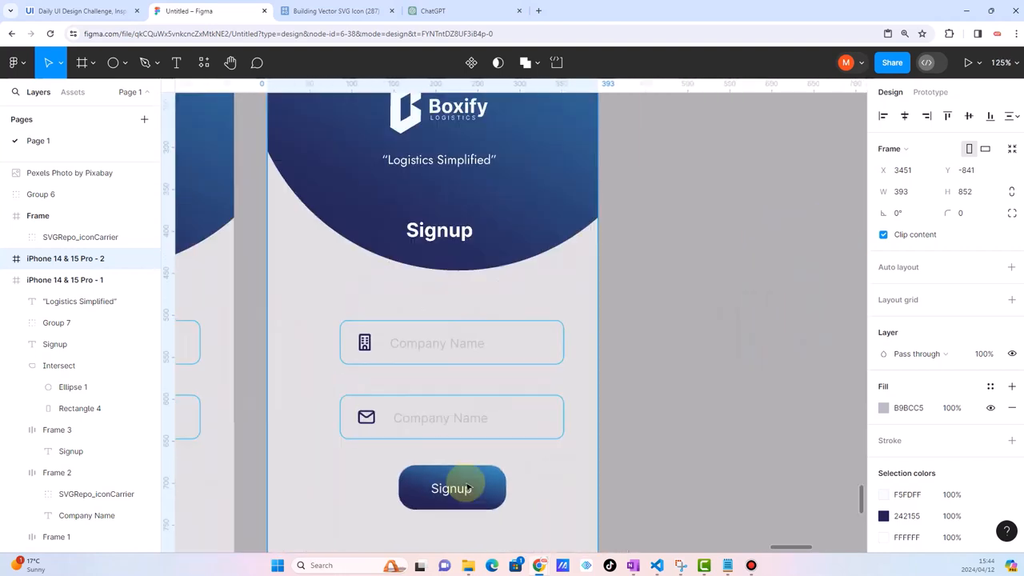
left_click(451, 489)
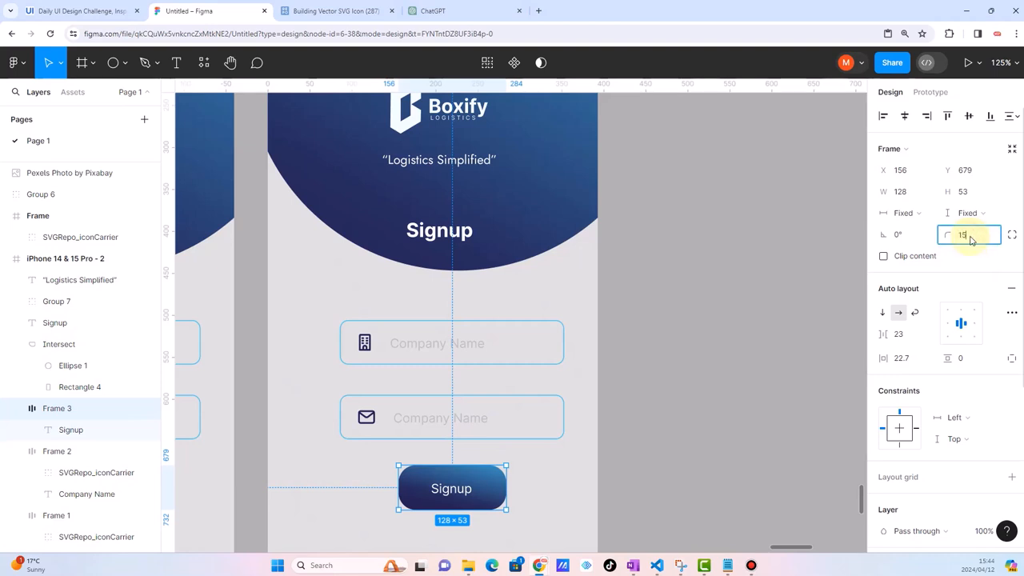
left_click(722, 334)
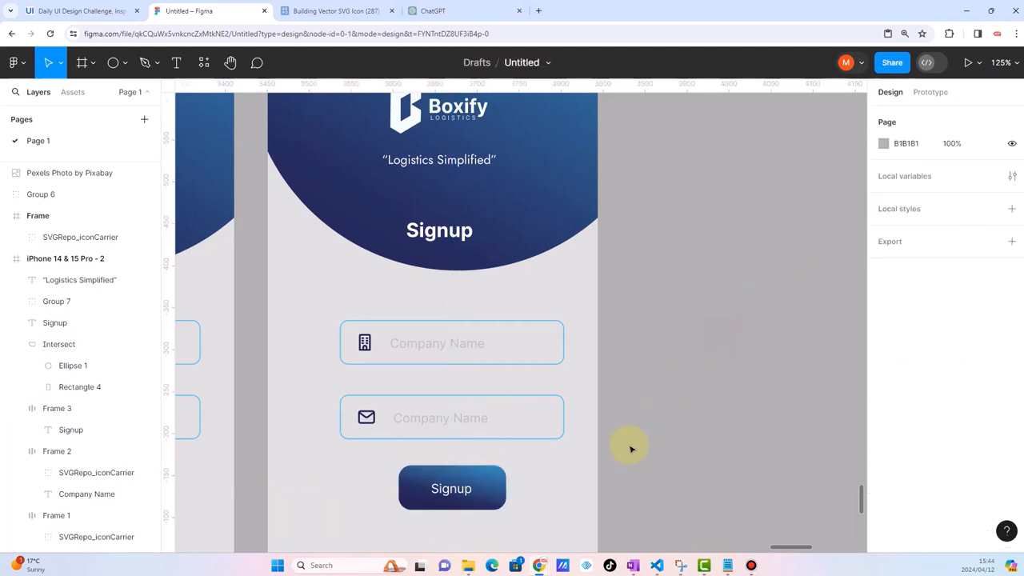
scroll(631, 448, "down", 5, "ctrl")
scroll(587, 430, "up", 2, "ctrl")
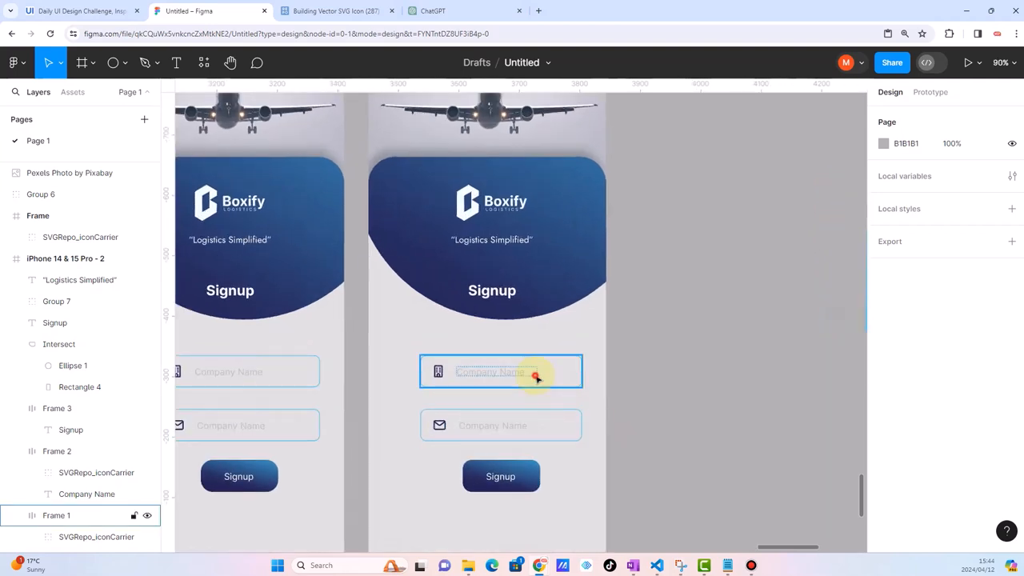
Give the building-icon Company Name field in the duplicated frame a white FFFFFF fill and remove its blue stroke
left_click(539, 378)
scroll(912, 424, "down", 4)
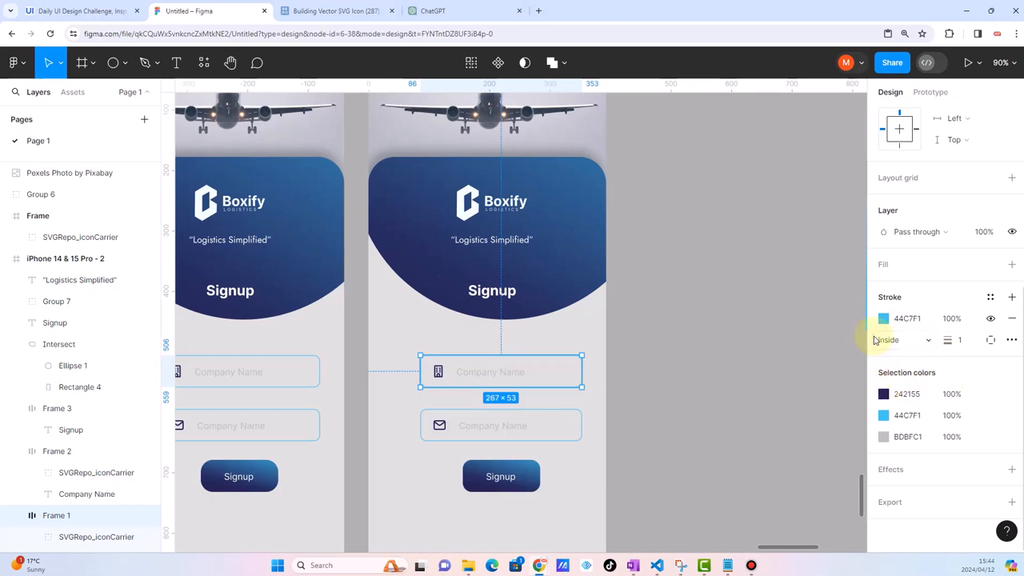
left_click(1012, 264)
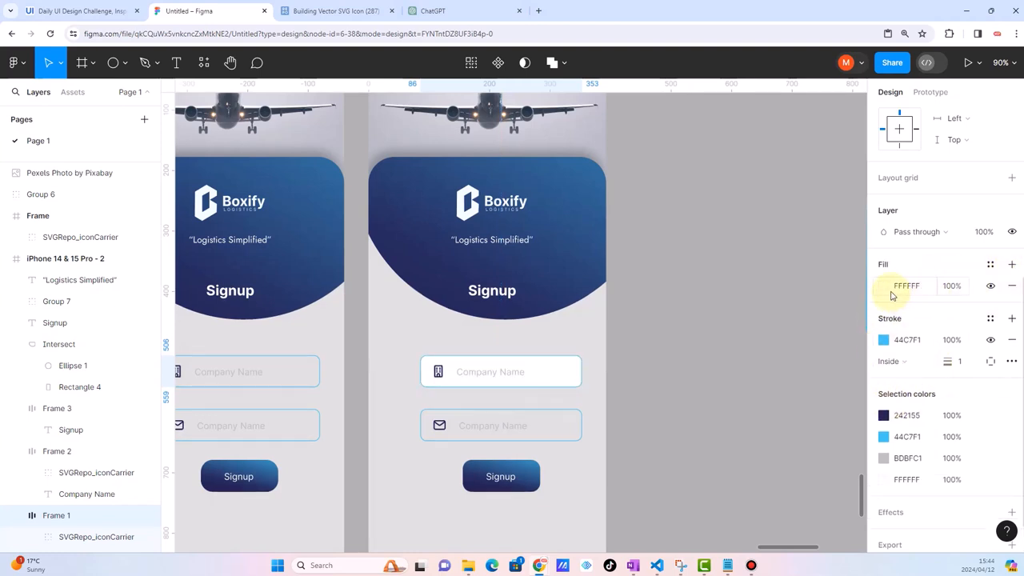
left_click(1013, 341)
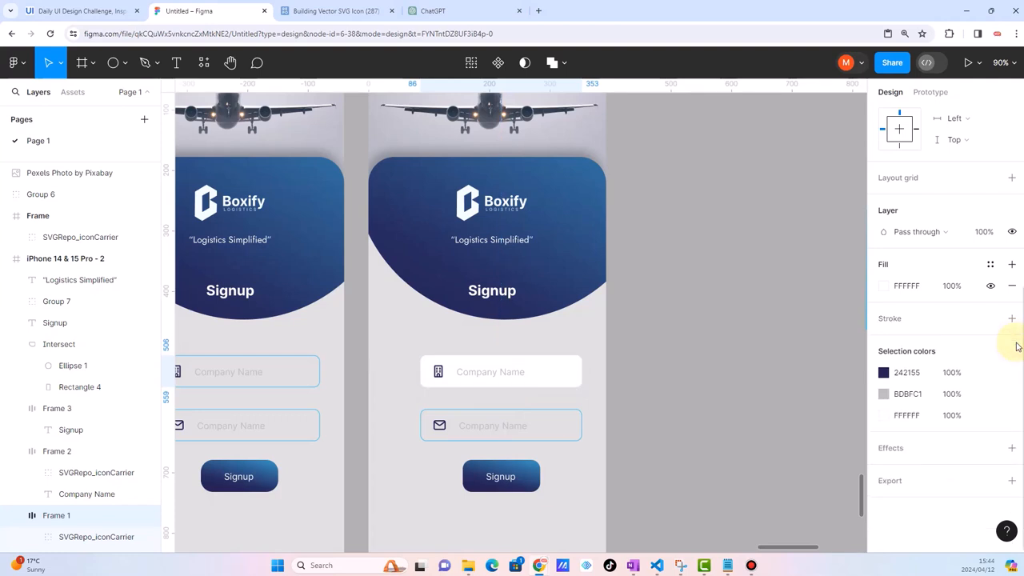
Remove the blue stroke from the envelope-icon field in the duplicated frame and fill it with white FFFFFF
left_click(550, 431)
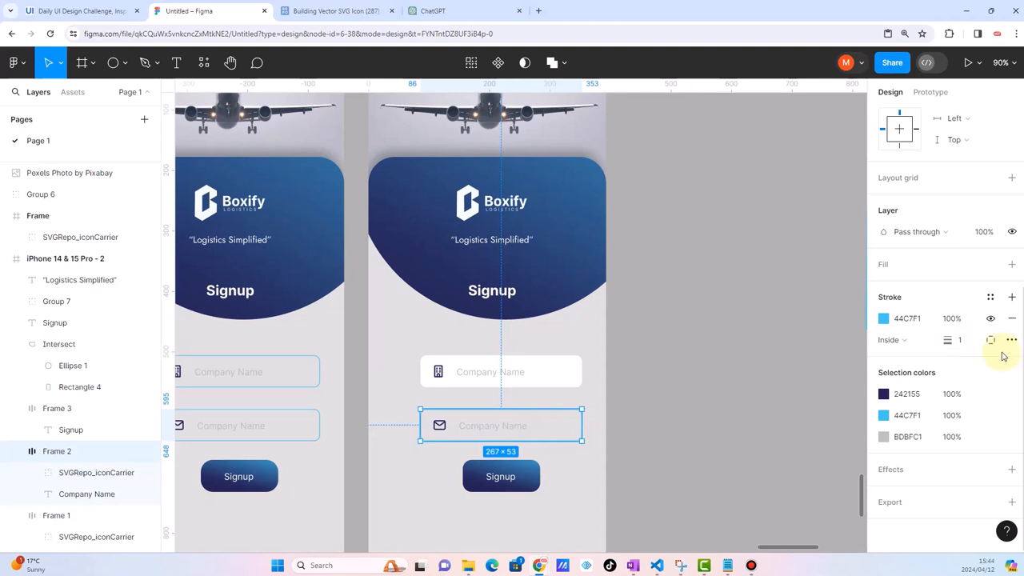
left_click(1013, 319)
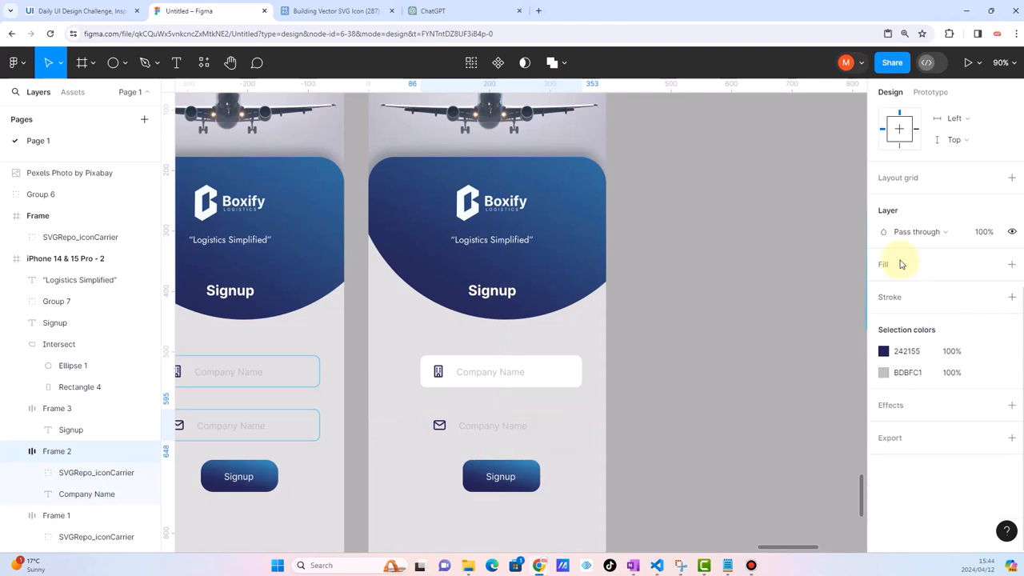
left_click(1012, 264)
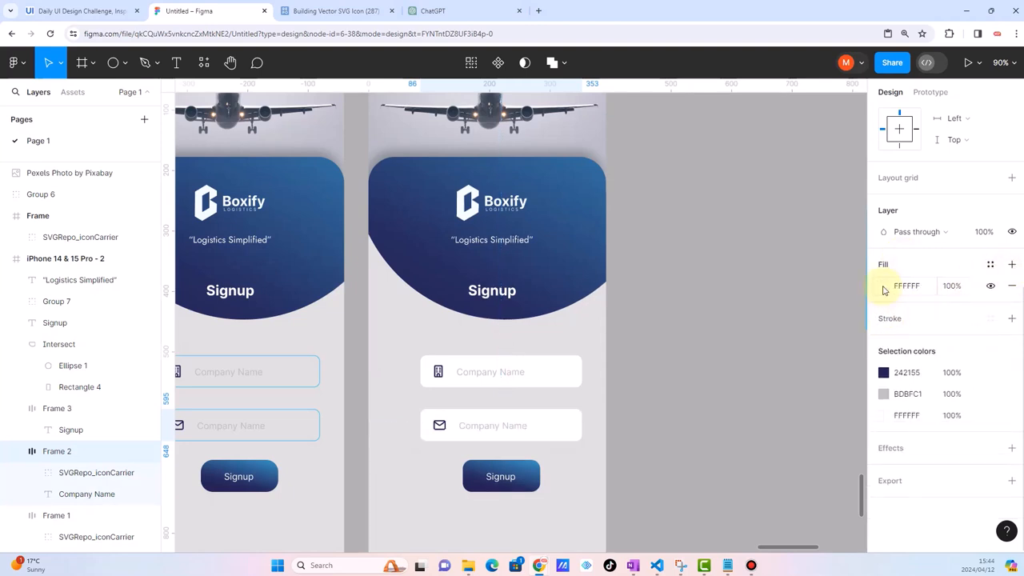
left_click(884, 288)
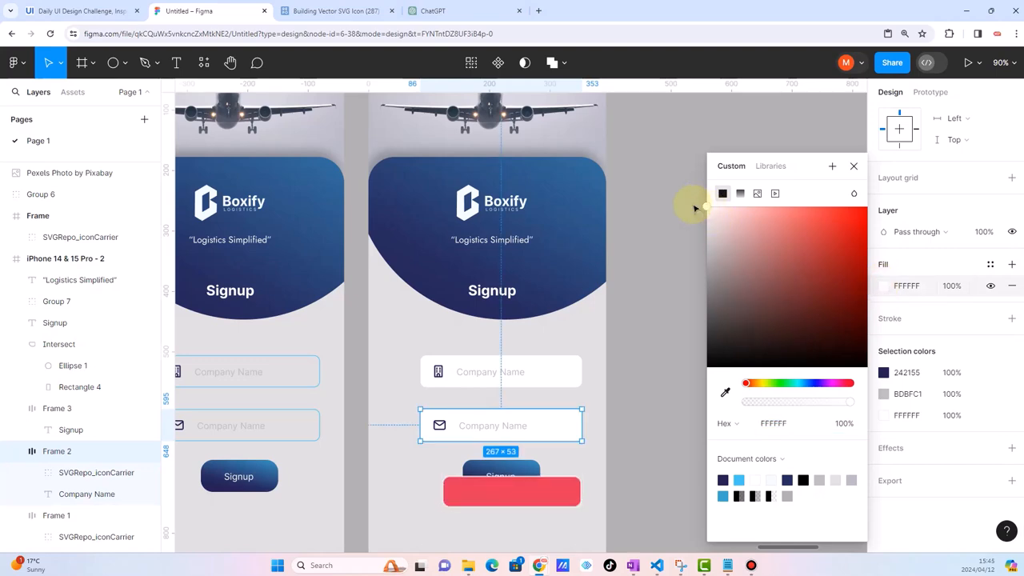
left_click(651, 263)
Move the duplicated frame's Signup heading below the blue header and recolour it navy 25295C, sampled from the header
scroll(595, 359, "down", 5)
scroll(608, 359, "up", 2)
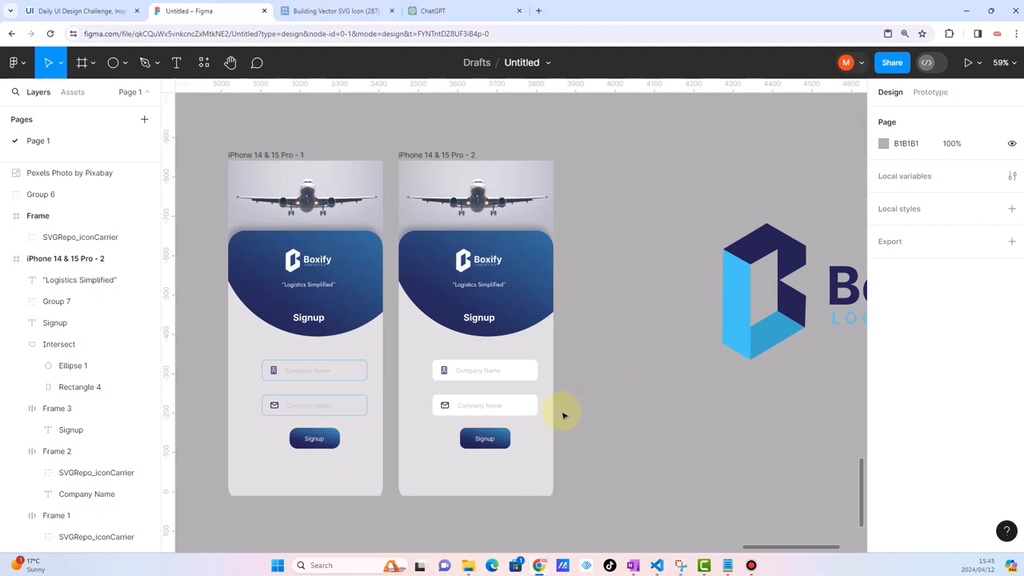
scroll(570, 418, "up", 2)
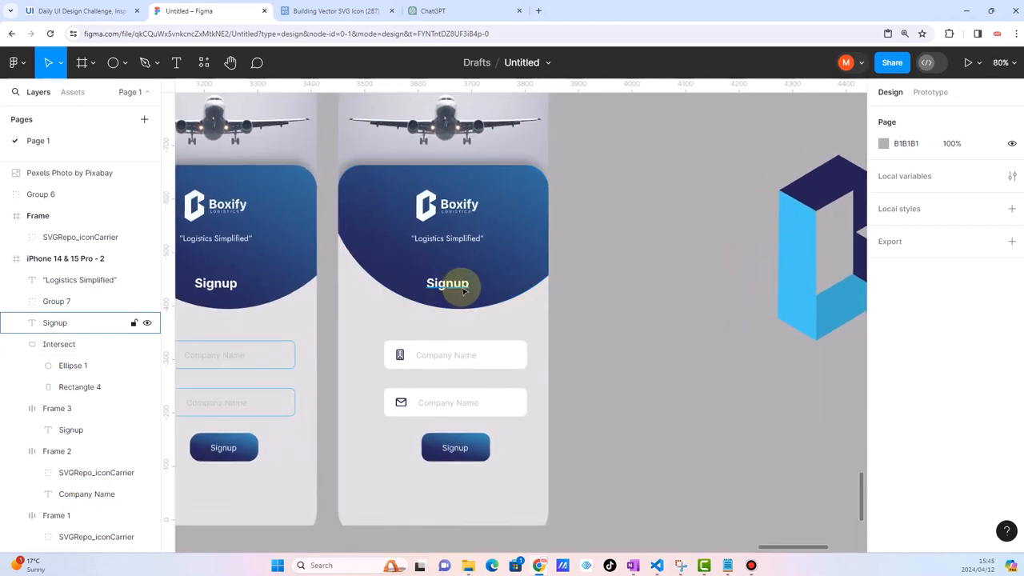
left_click(651, 365)
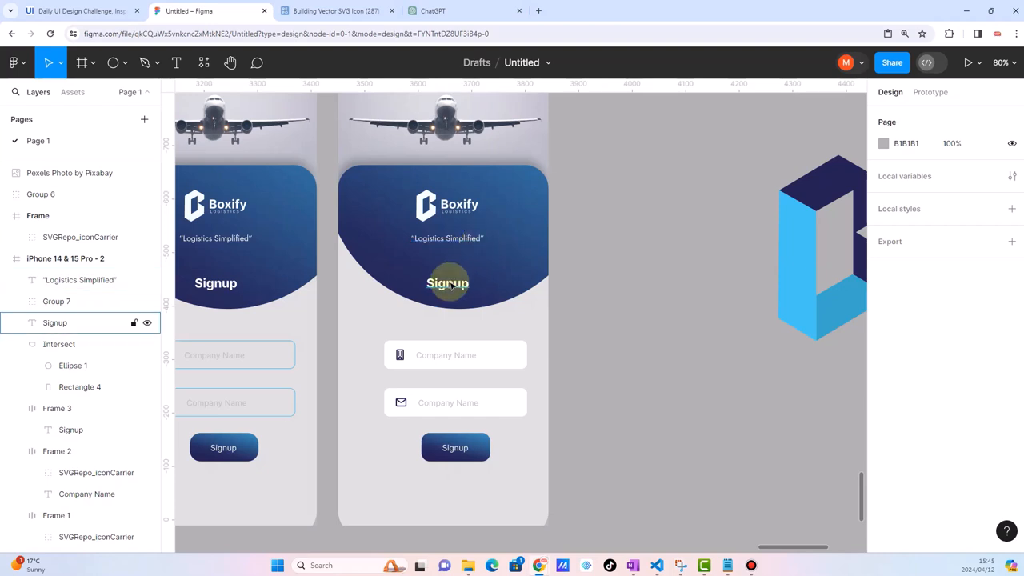
left_click_drag(450, 285, 447, 322)
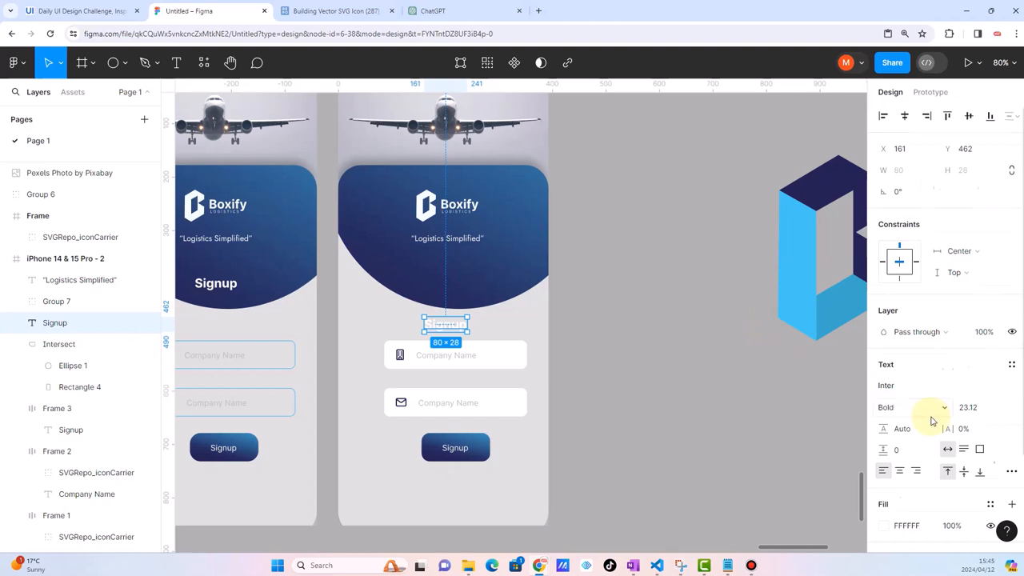
scroll(932, 419, "down", 3)
left_click(881, 405)
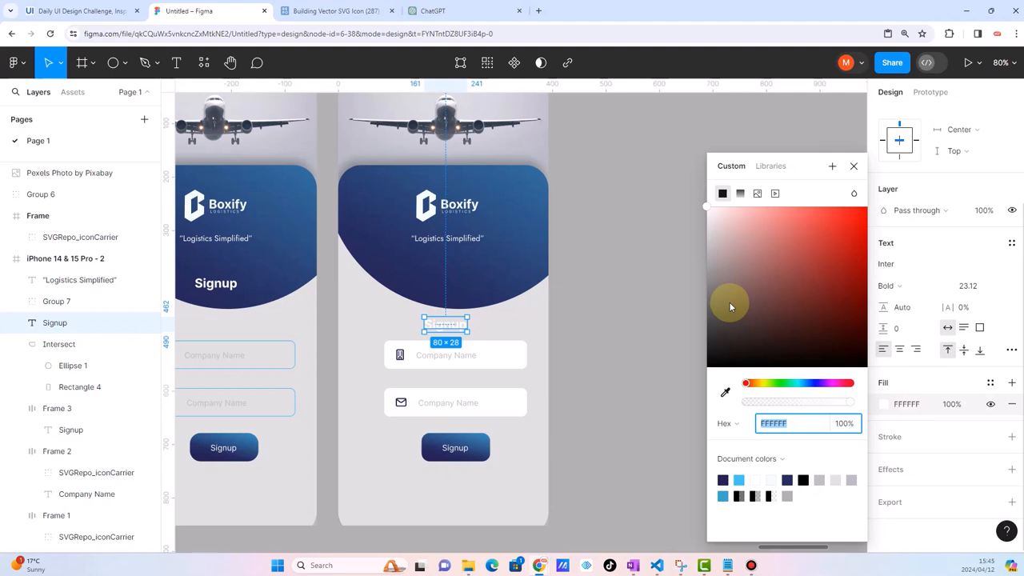
left_click(725, 392)
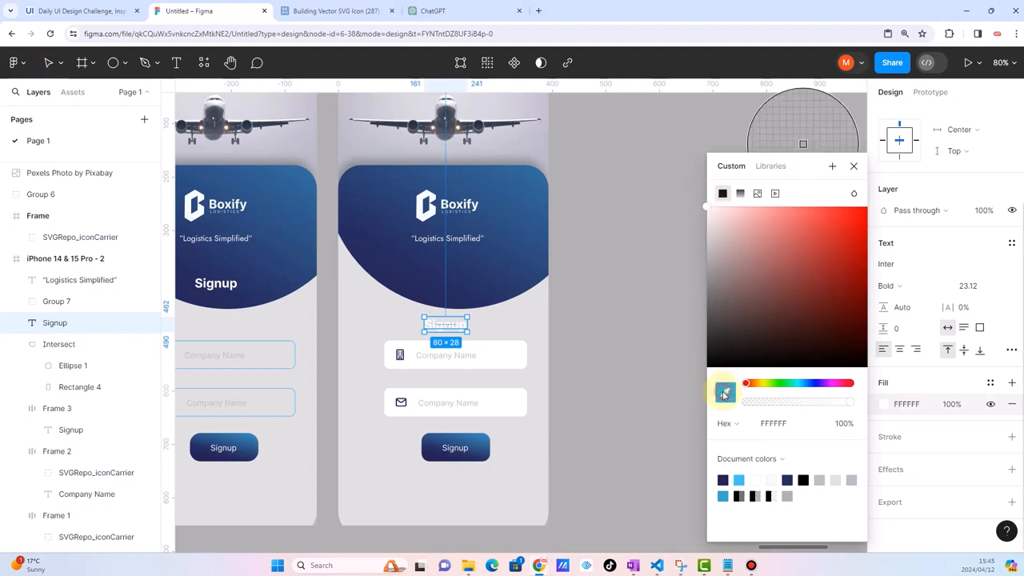
left_click(424, 288)
key("Escape")
key("Escape")
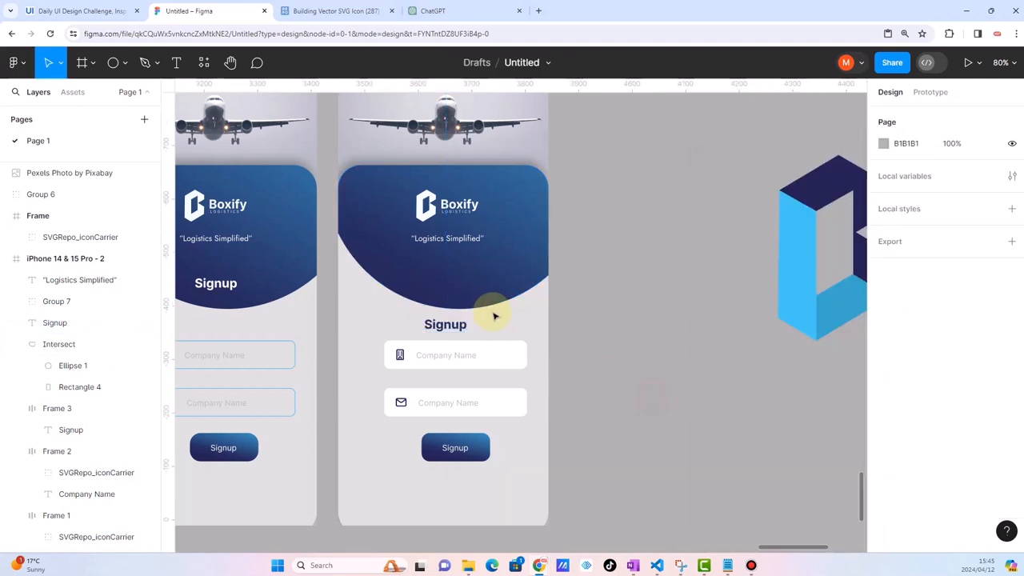
Raise the ellipse inside the duplicated frame's blue header shape so that the curved area is shorter
left_click(460, 286)
left_click(448, 290)
left_click_drag(445, 288, 441, 256)
Shift the Boxify logo and the "Logistics Simplified" tagline slightly upward within the shortened blue header
scroll(470, 206, "up", 5)
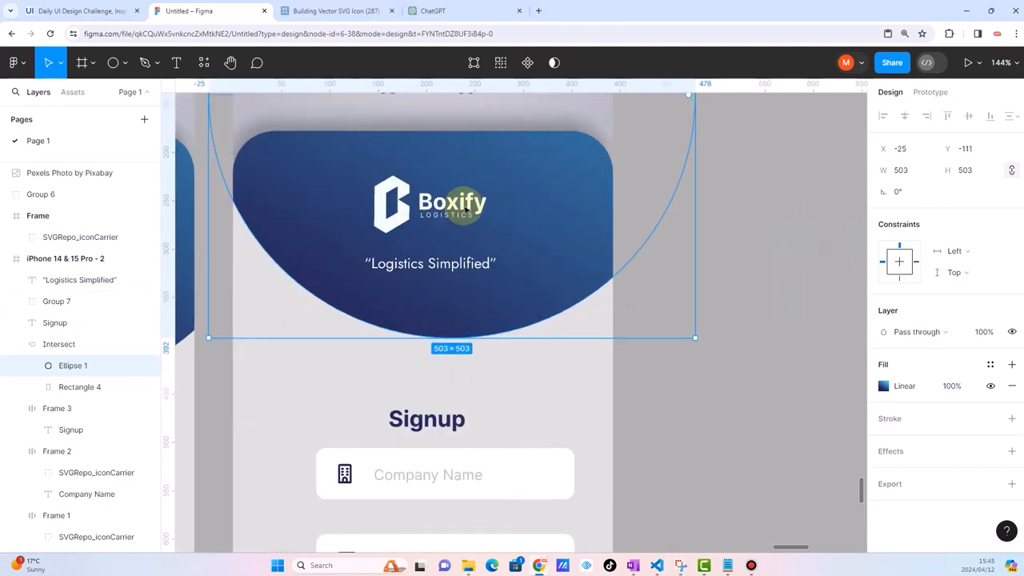
left_click_drag(456, 202, 434, 194)
left_click(439, 205)
left_click_drag(430, 265, 430, 254)
left_click(597, 365)
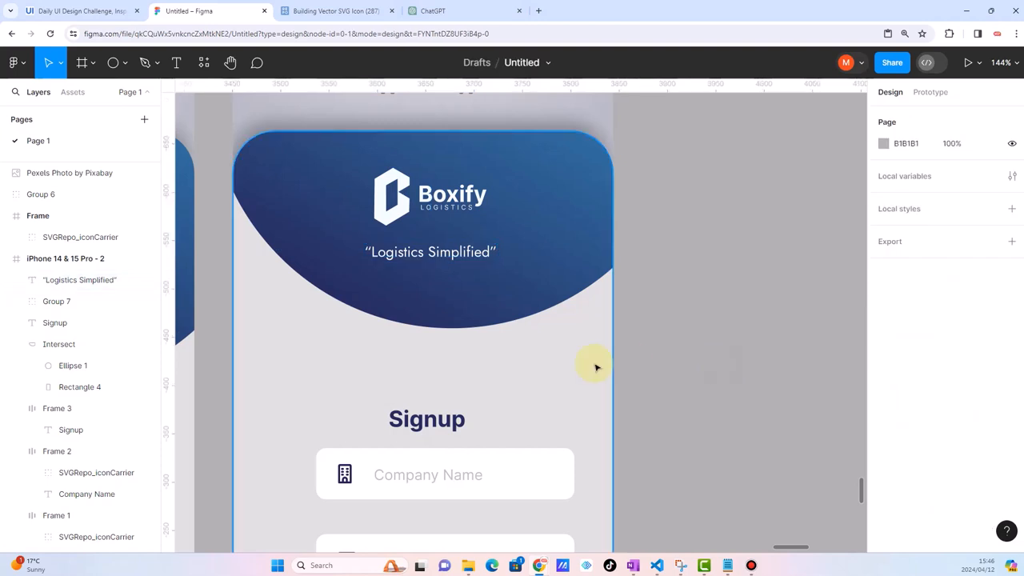
scroll(596, 365, "down", 5)
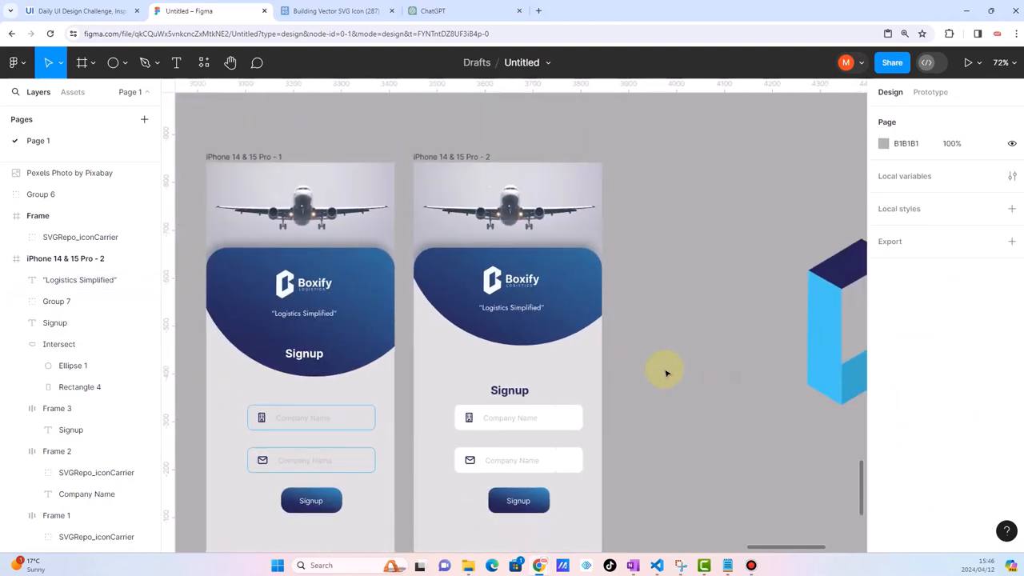
scroll(665, 370, "right", 3)
scroll(640, 370, "left", 4)
scroll(616, 372, "down", 2)
scroll(644, 380, "up", 4)
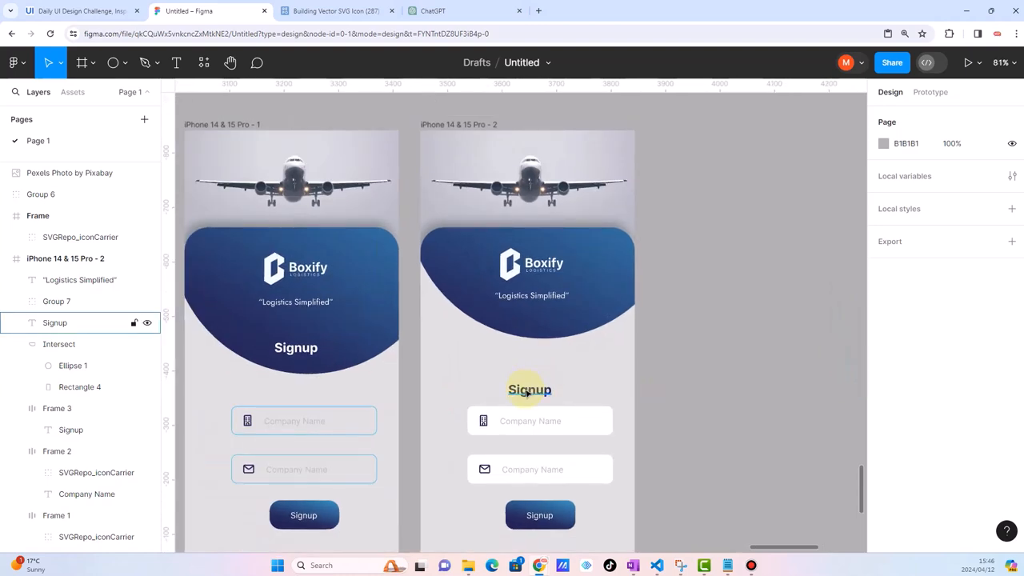
scroll(527, 392, "up", 2)
left_click(527, 390)
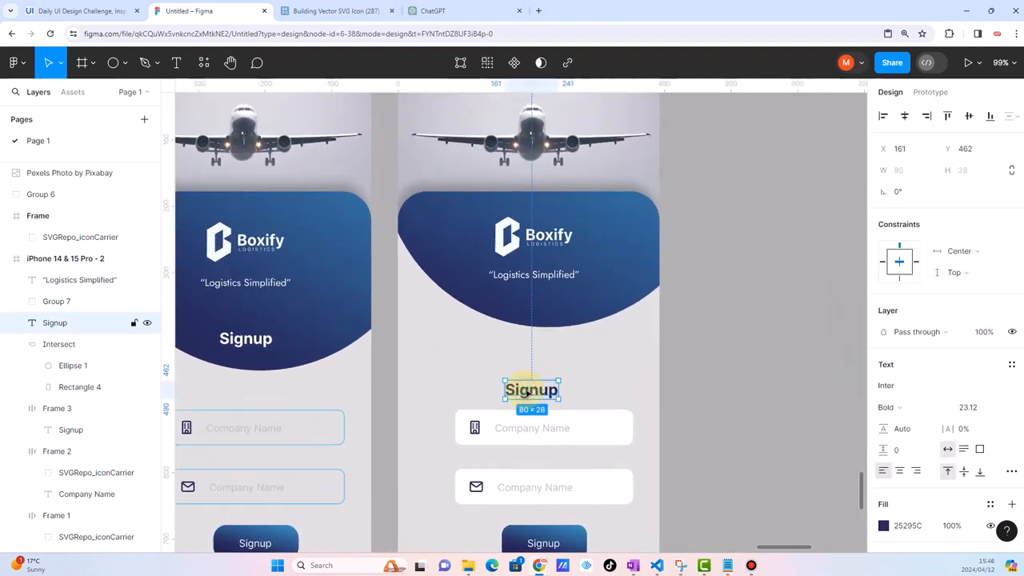
left_click(502, 427, "shift")
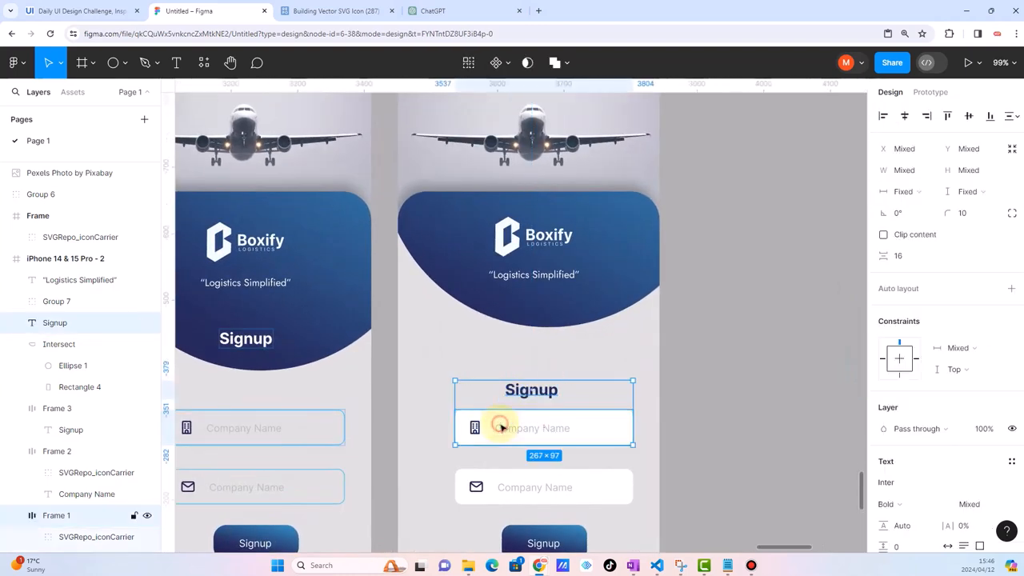
left_click(747, 411)
Align the horizontal centres of the Signup heading, both input fields and the Signup button in the duplicated frame
left_click(550, 398)
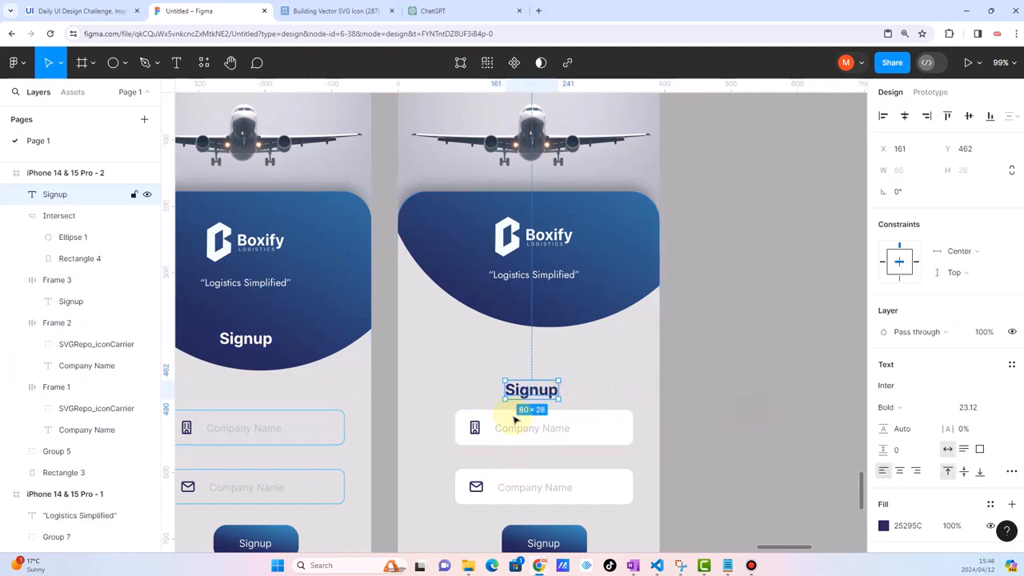
left_click(507, 423, "shift")
left_click(501, 481, "shift")
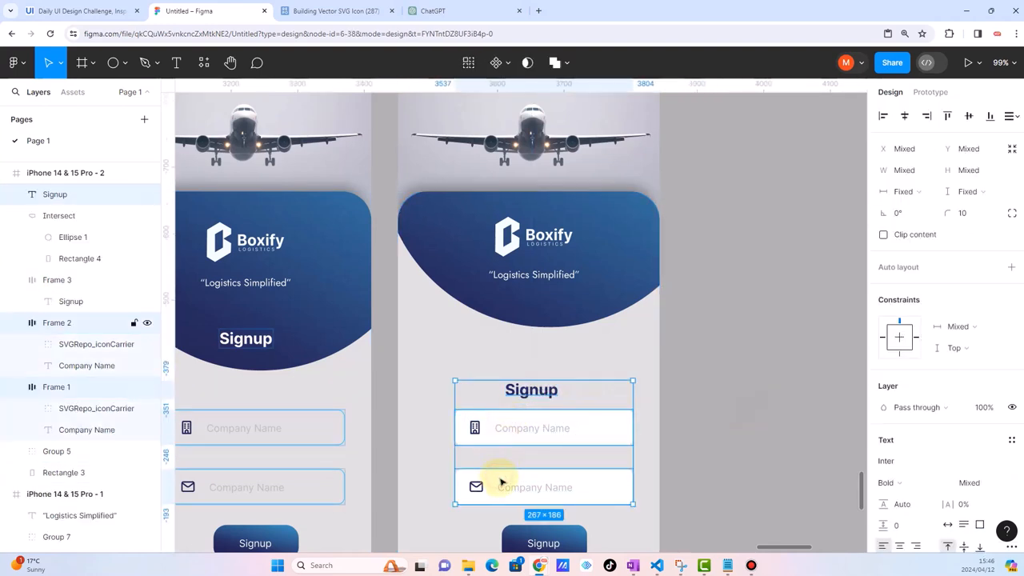
left_click(521, 535, "shift")
key("Right")
left_click(901, 118)
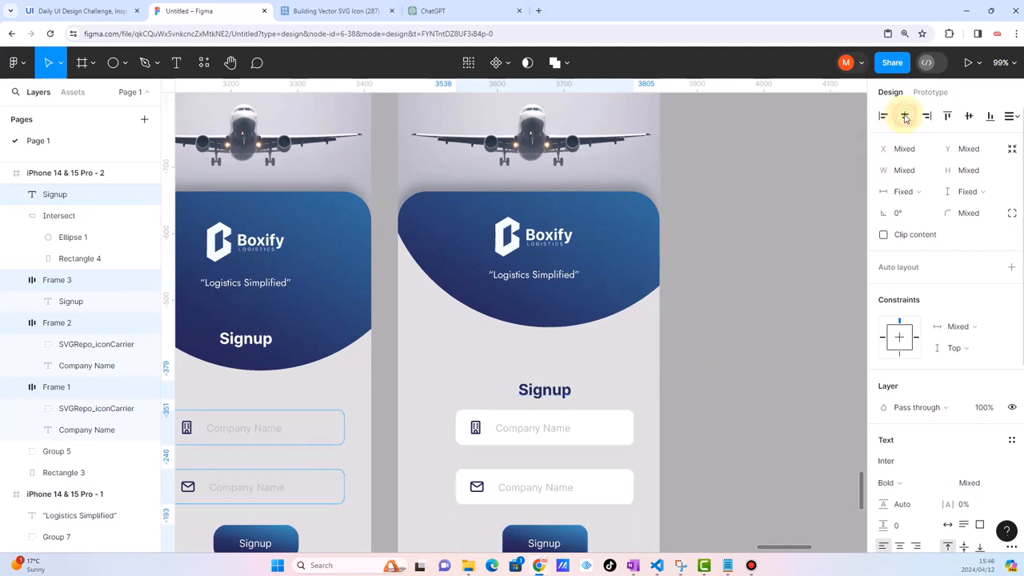
key("super+Tab")
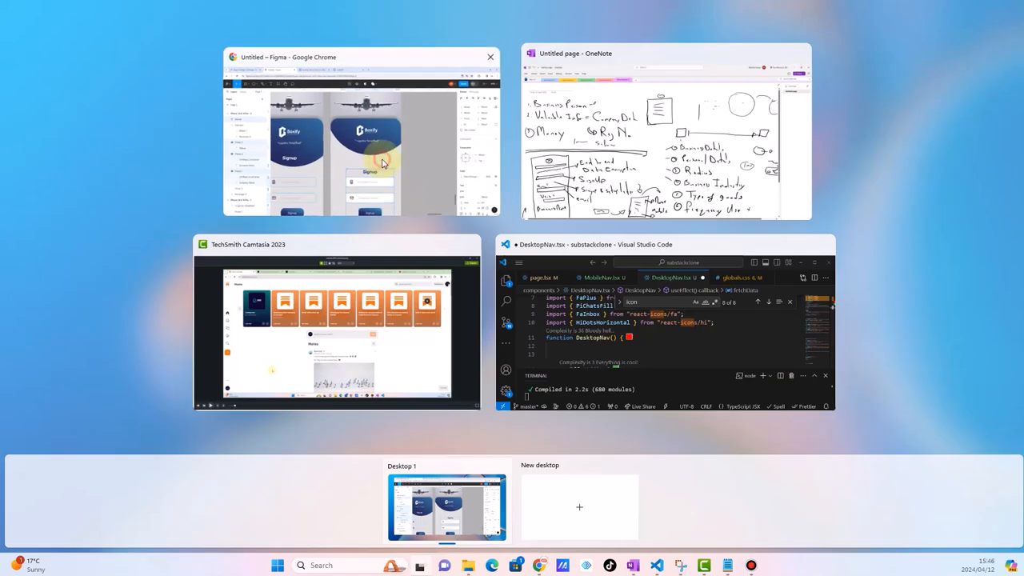
left_click(409, 196)
left_click(702, 344)
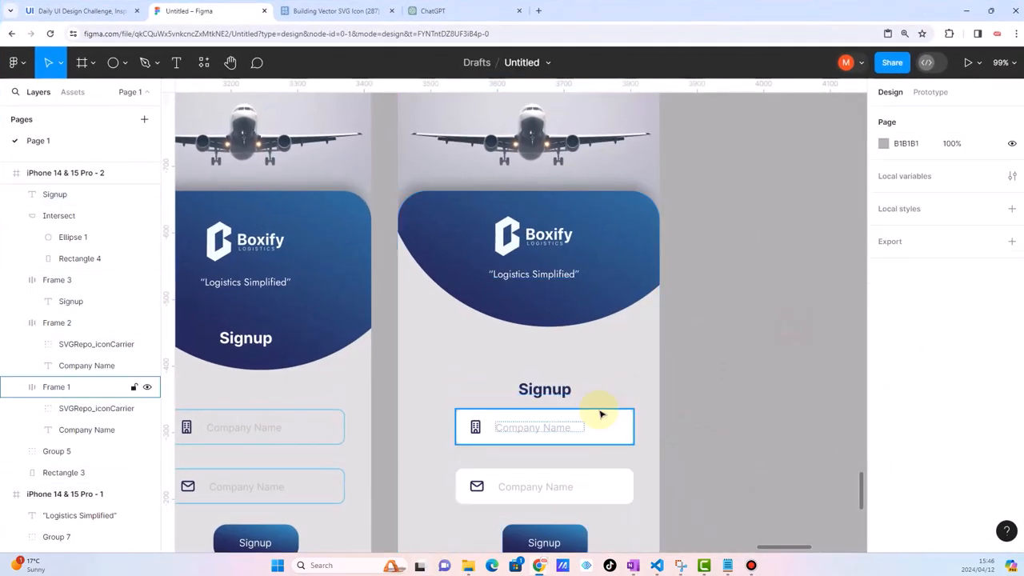
Wrap the duplicated frame's Signup heading, both input fields and Signup button in one vertical auto layout
scroll(599, 414, "down", 5)
scroll(602, 414, "down", 1)
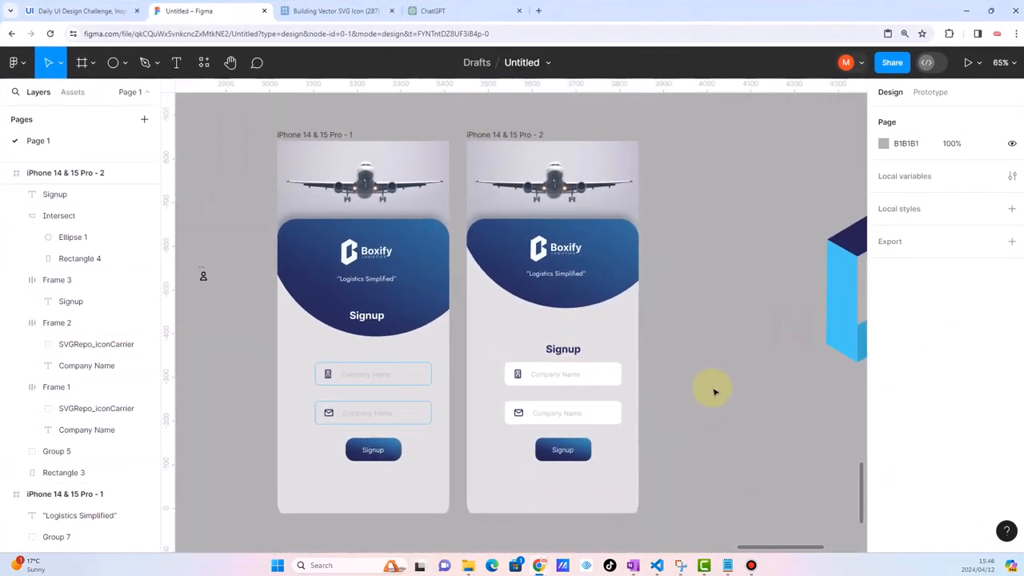
left_click(563, 351)
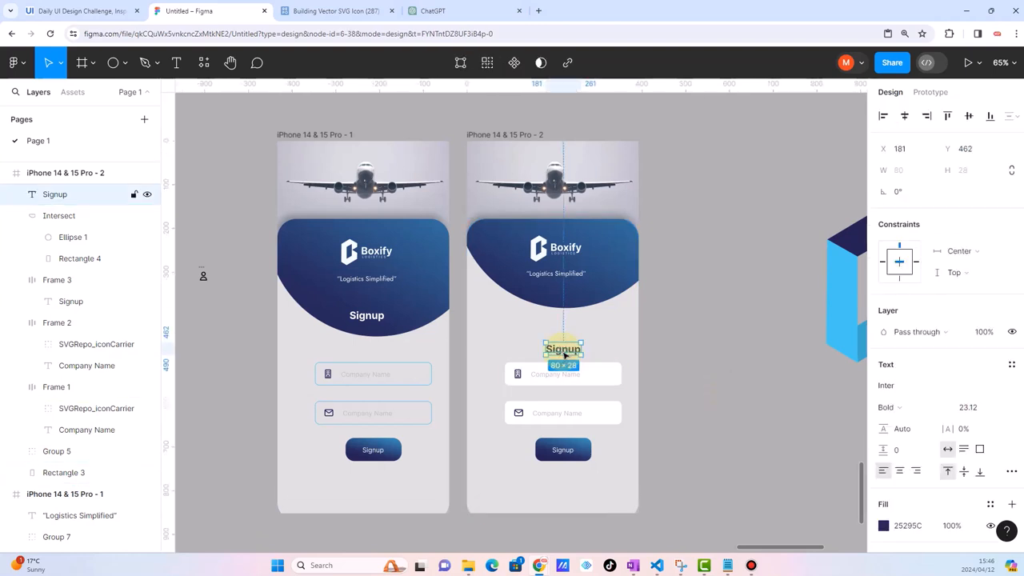
left_click(547, 373, "shift")
left_click(534, 414, "shift")
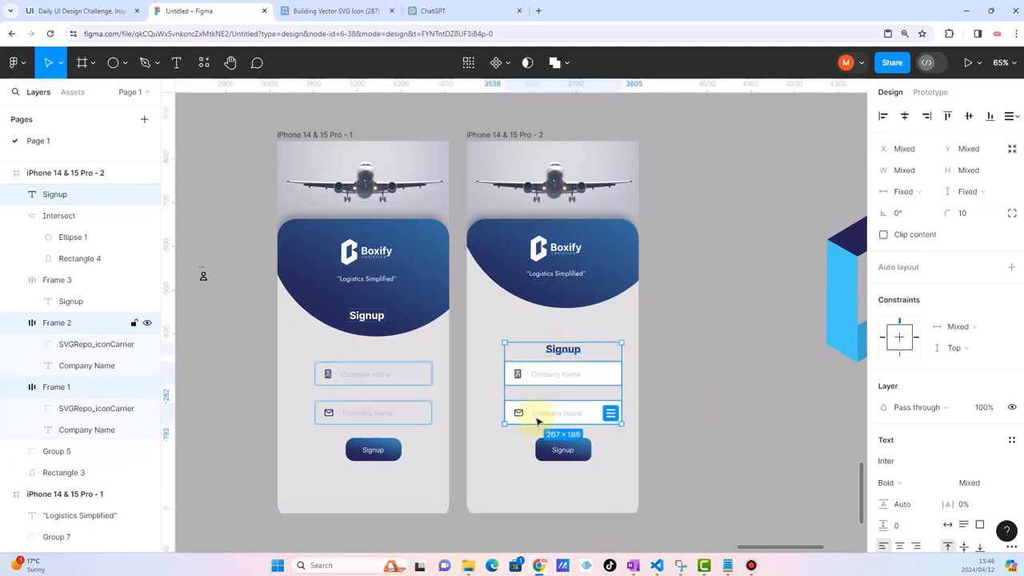
left_click(550, 445, "shift")
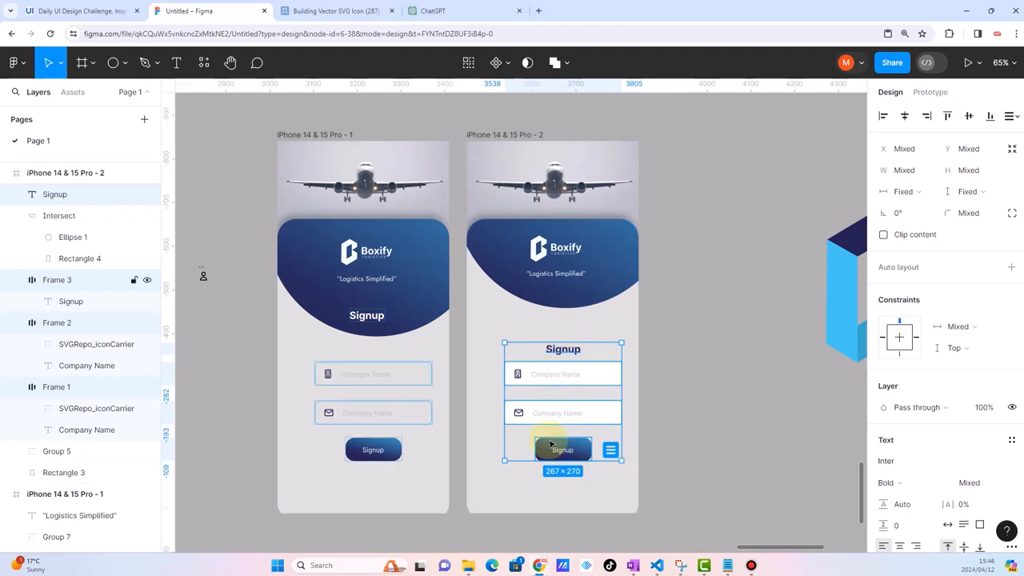
key("shift+a")
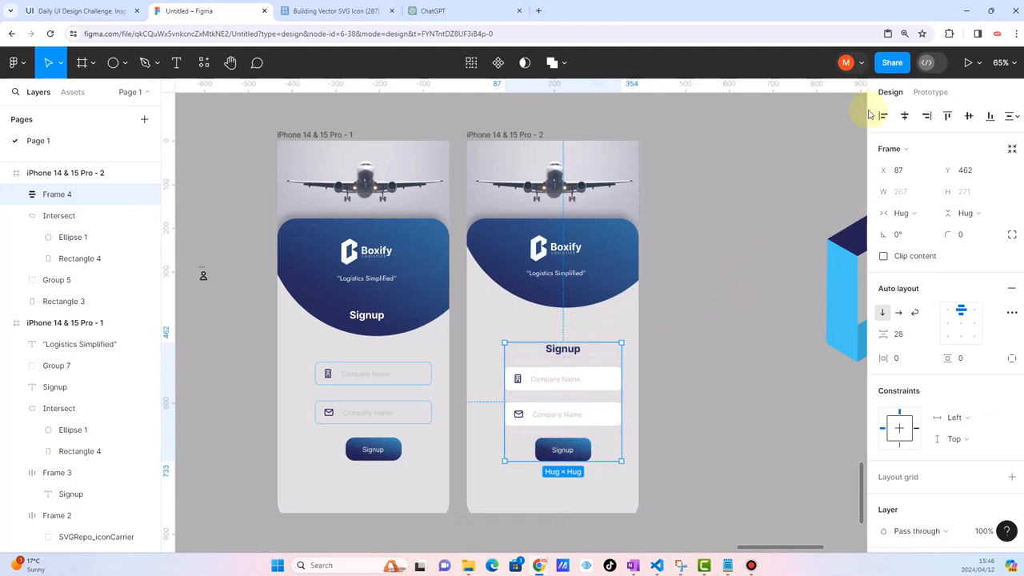
Centre the auto layout form group horizontally in the duplicated phone frame and move it slightly up toward the header
left_click(905, 116)
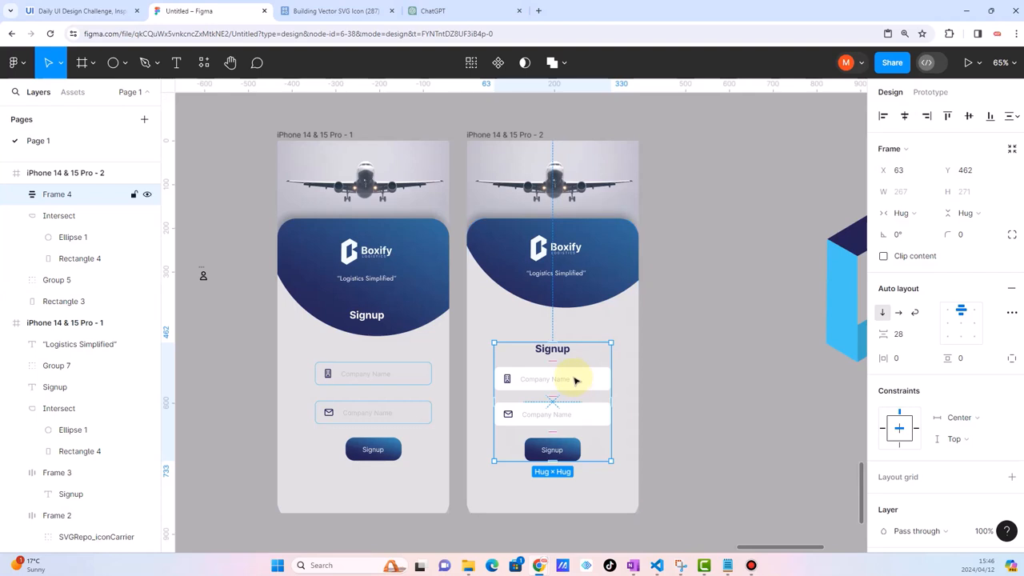
left_click_drag(576, 379, 578, 369)
left_click(724, 434)
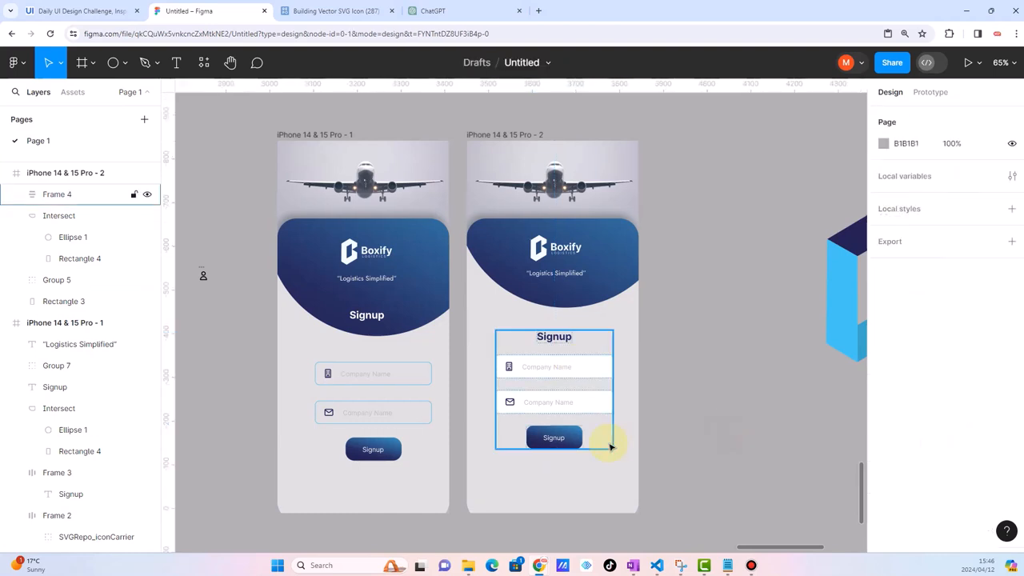
scroll(610, 446, "right", 4)
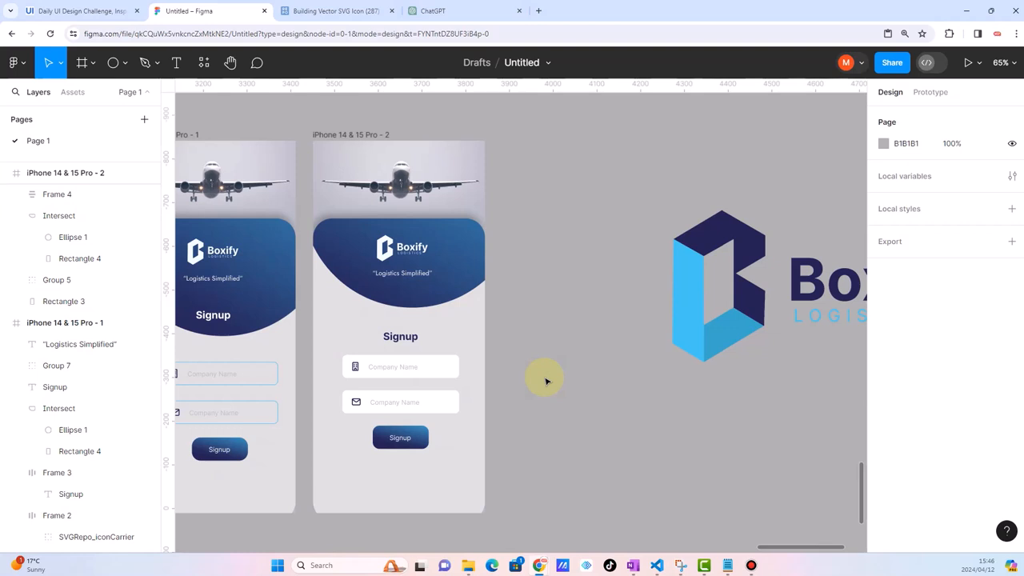
scroll(546, 381, "down", 3)
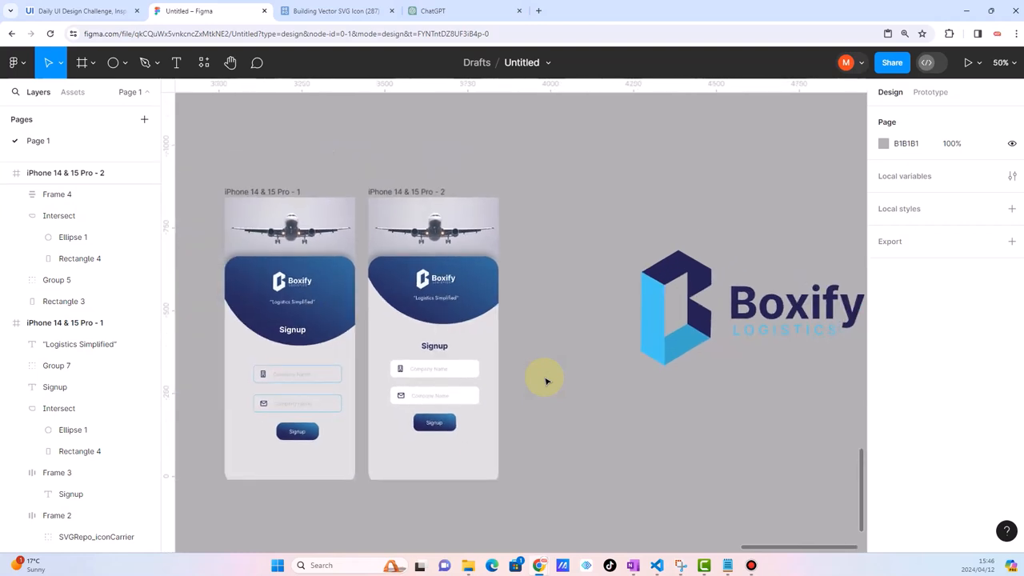
scroll(546, 380, "right", 4)
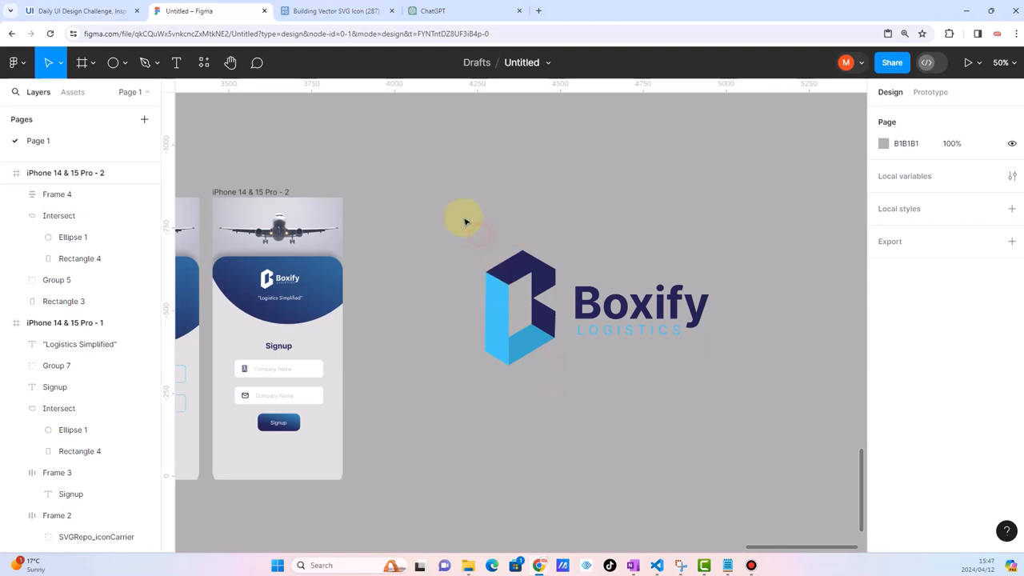
Move the large Boxify Logistics logo down the canvas to clear the space beside the phone frames
left_click_drag(475, 232, 669, 396)
scroll(668, 395, "down", 1)
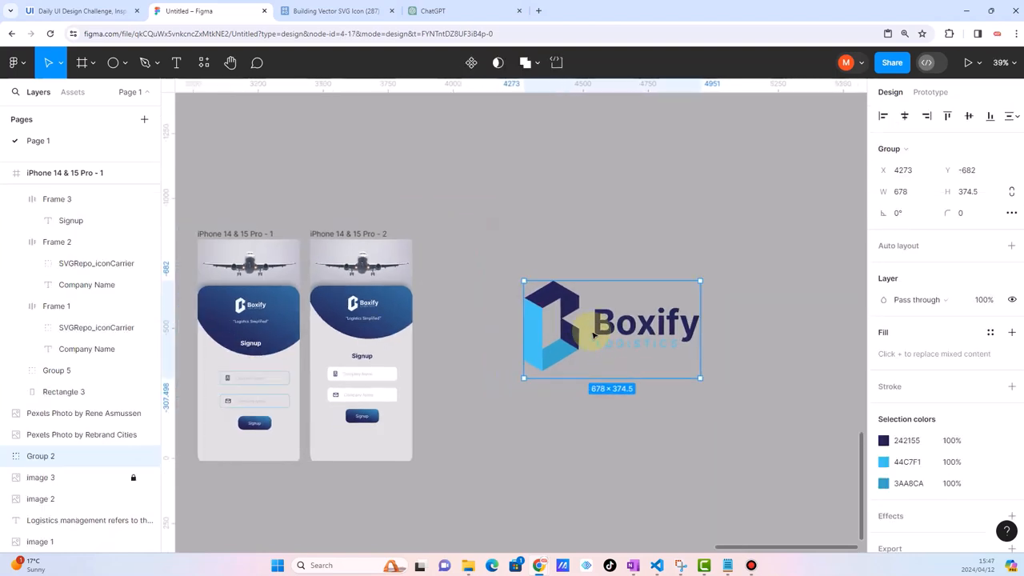
left_click_drag(575, 302, 573, 470)
left_click(488, 290)
Duplicate the second phone frame and place the copy right beside it, shifting the large Boxify logo further down
left_click(353, 233)
key("ctrl+d")
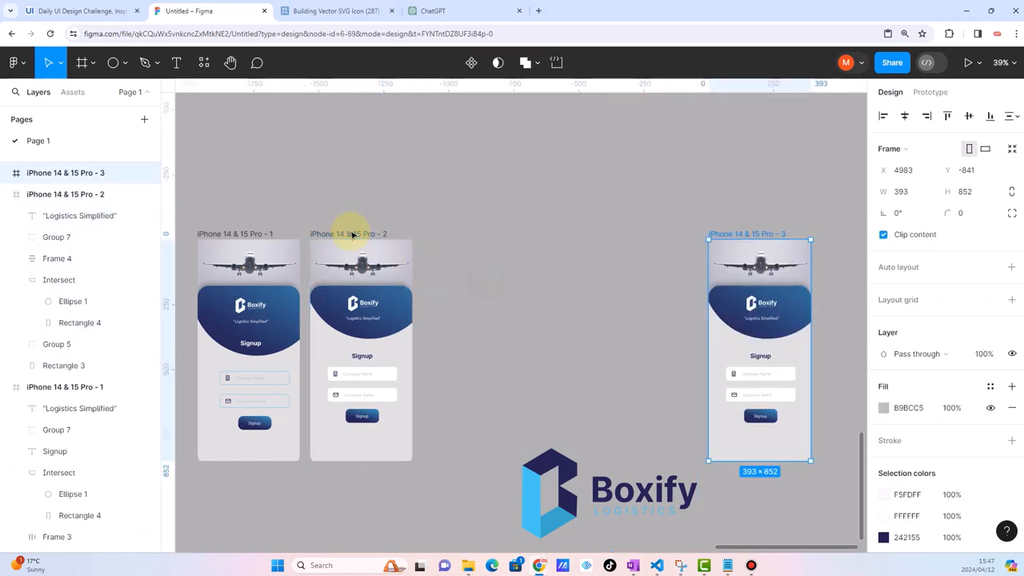
left_click(519, 508)
left_click_drag(520, 509, 523, 560)
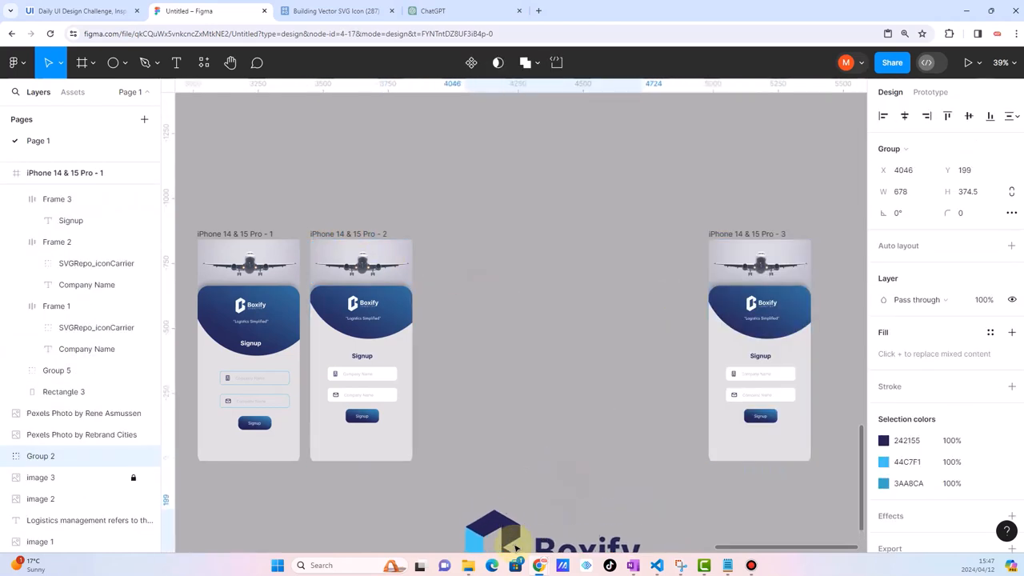
left_click(731, 233)
left_click_drag(622, 244, 459, 238)
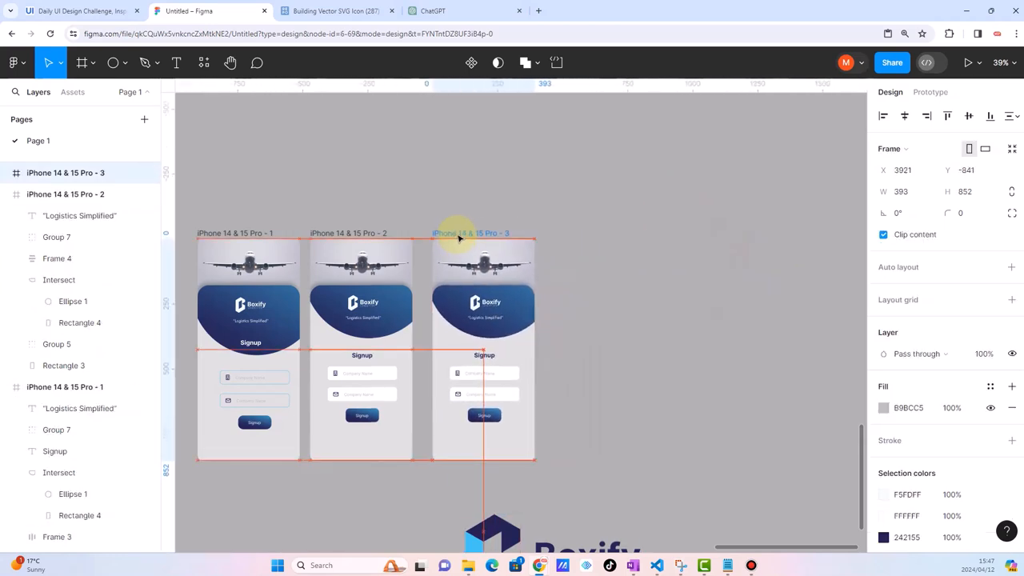
left_click(656, 343)
Set the corner radius of the third phone frame to 30
scroll(543, 366, "up", 3)
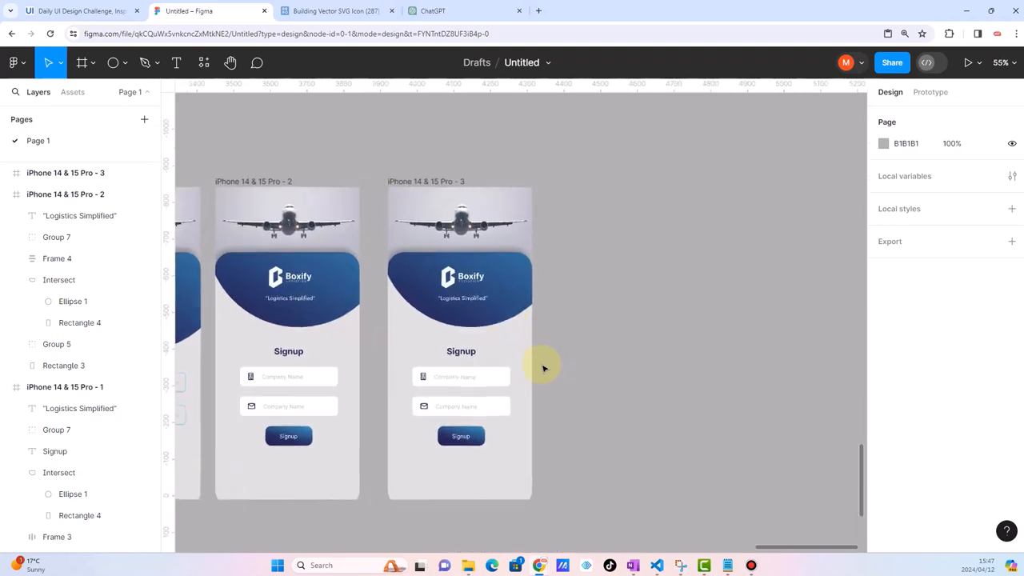
left_click(404, 180)
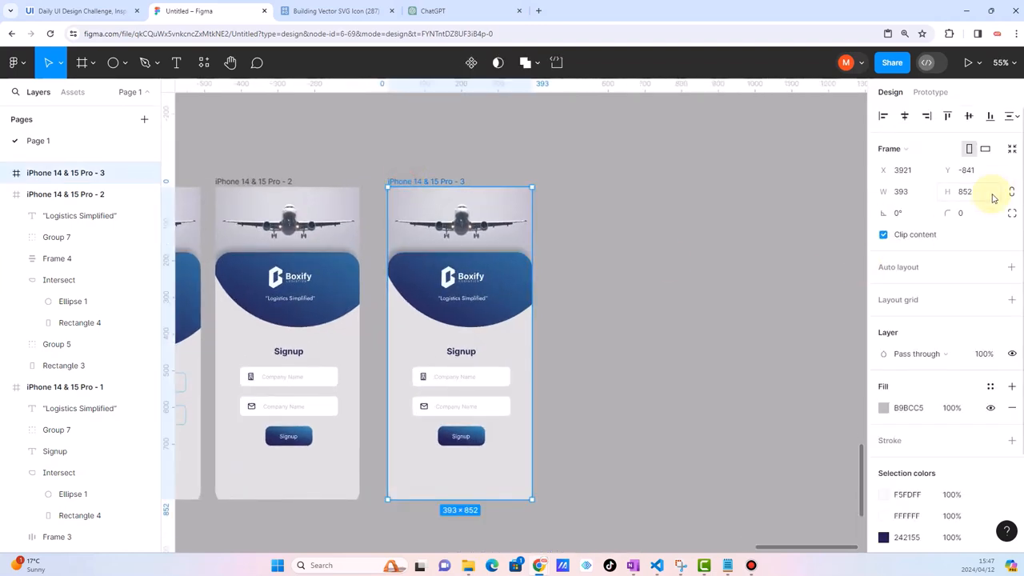
left_click(968, 218)
type("30")
key("Return")
left_click(613, 200)
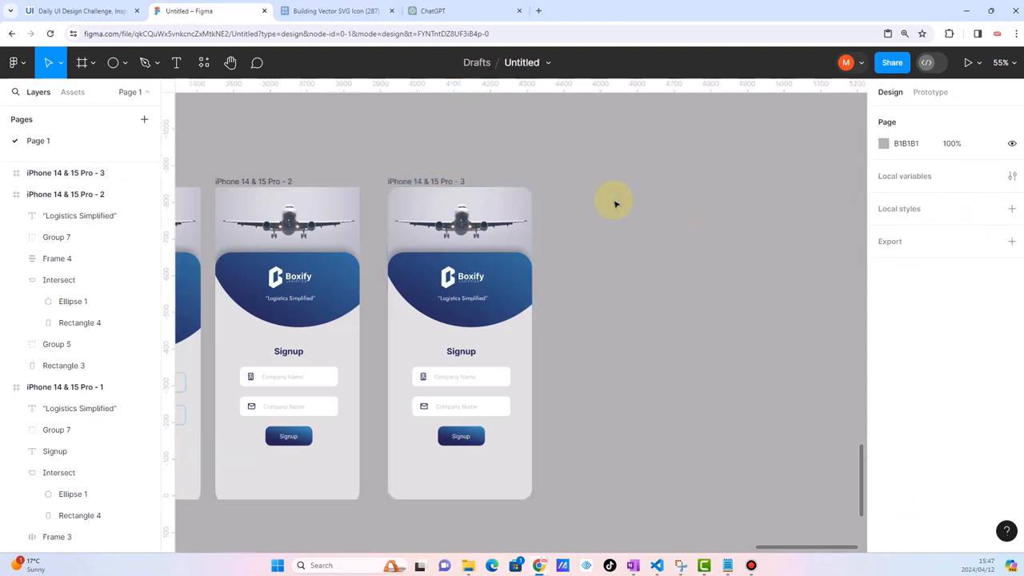
left_click(597, 419)
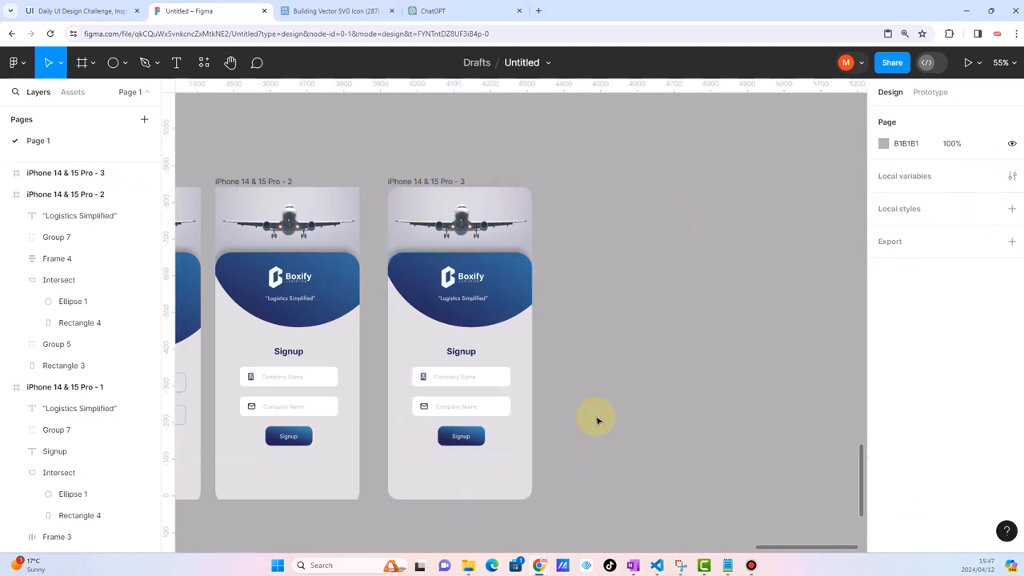
Change the fill of the third frame's lower background rectangle to a very light blue tint
left_click(396, 322)
left_click(883, 385)
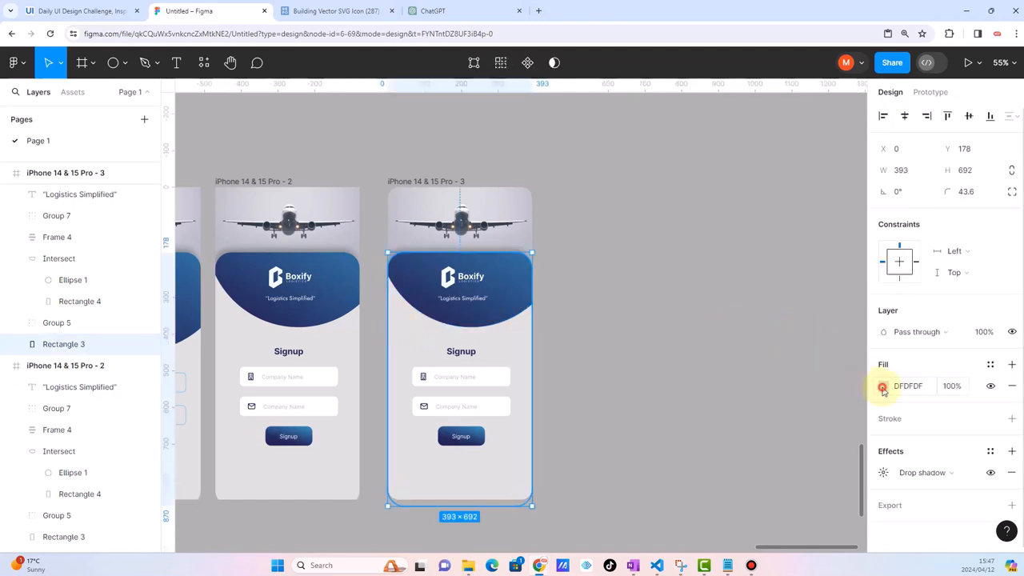
left_click_drag(708, 222, 707, 221)
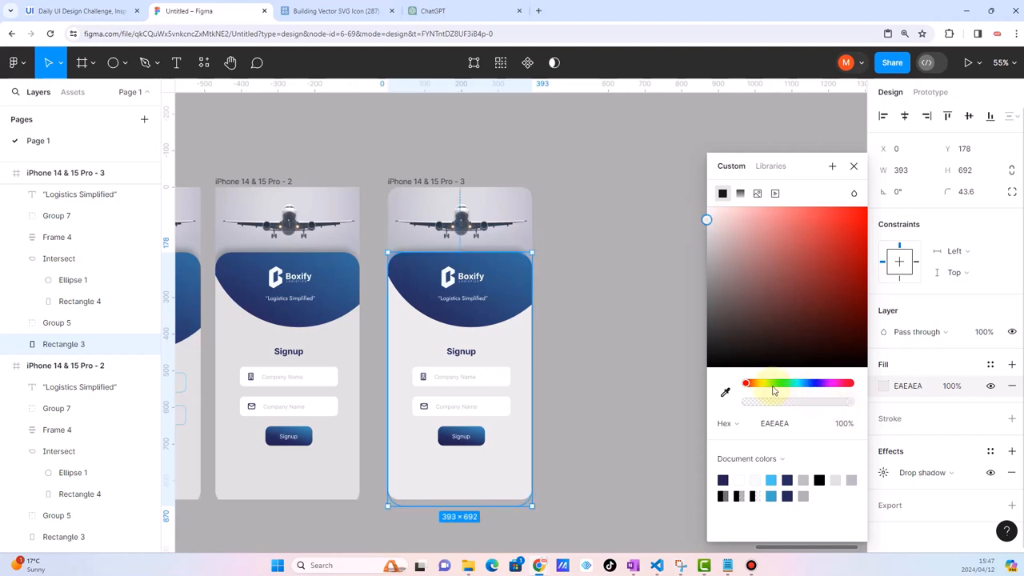
left_click_drag(746, 389, 803, 392)
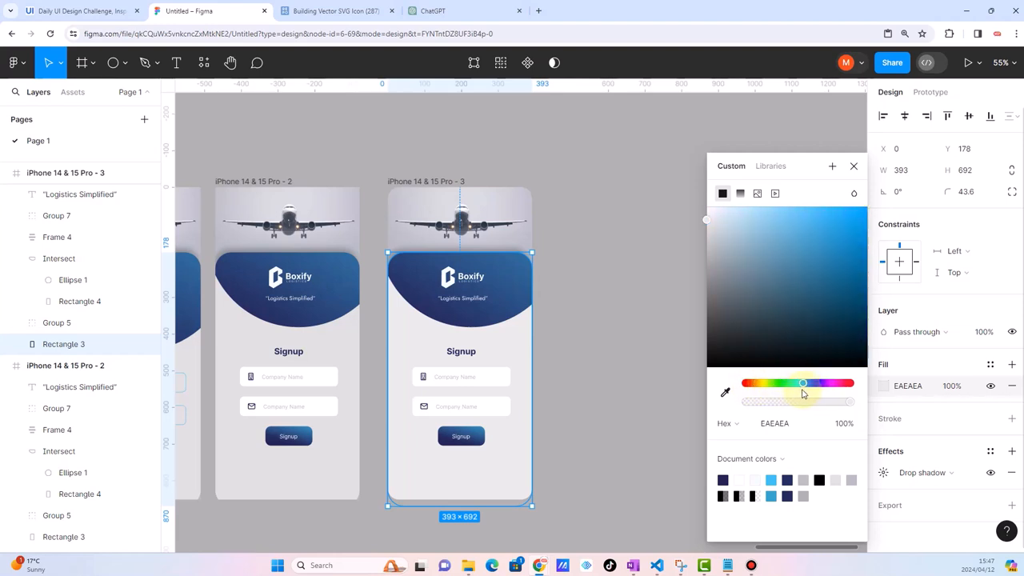
left_click_drag(708, 222, 712, 220)
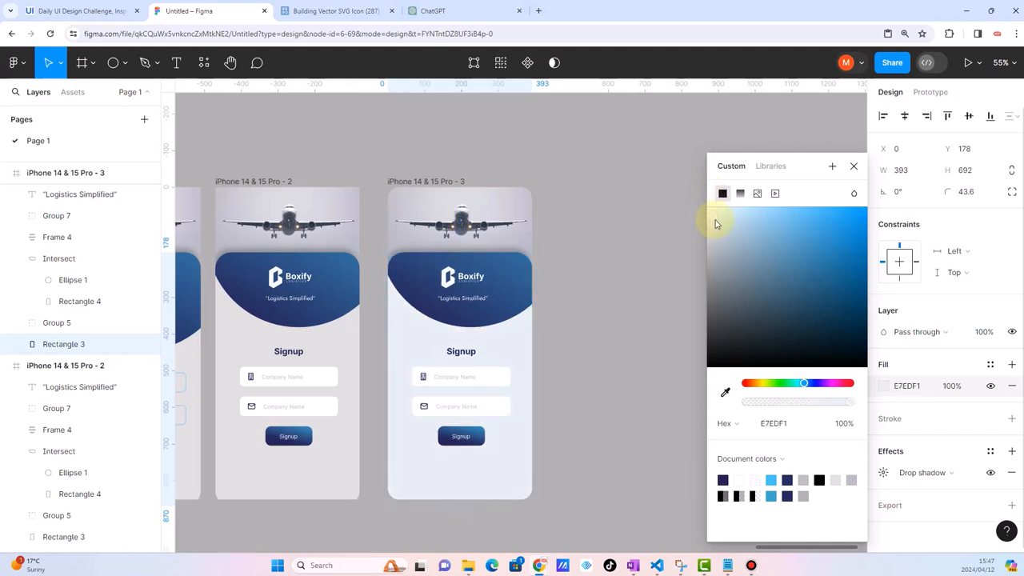
left_click_drag(716, 224, 712, 218)
left_click(571, 351)
scroll(570, 350, "up", 1)
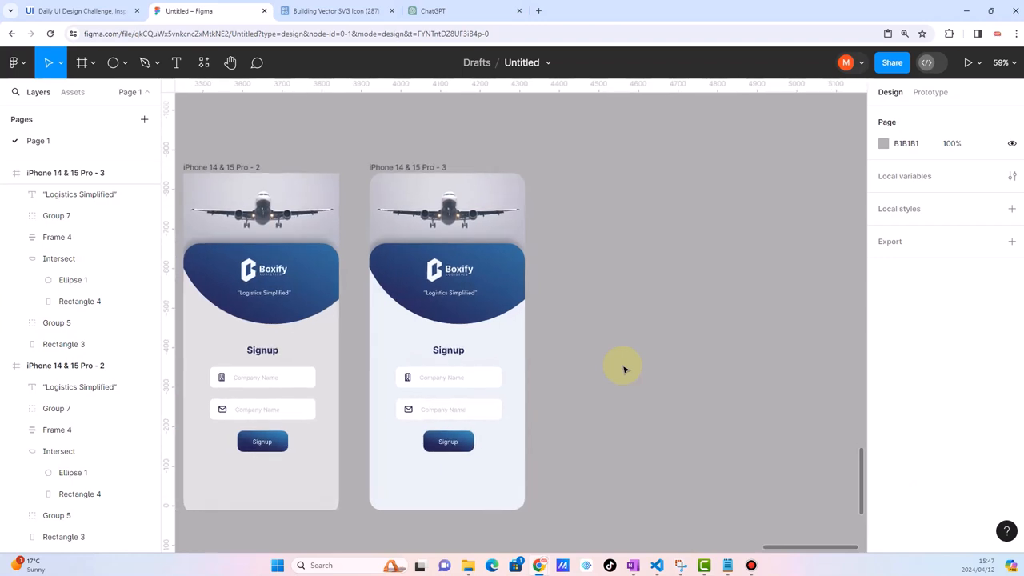
Increase the height of the third frame's upper input field, with the building icon, to 57
scroll(562, 344, "up", 3)
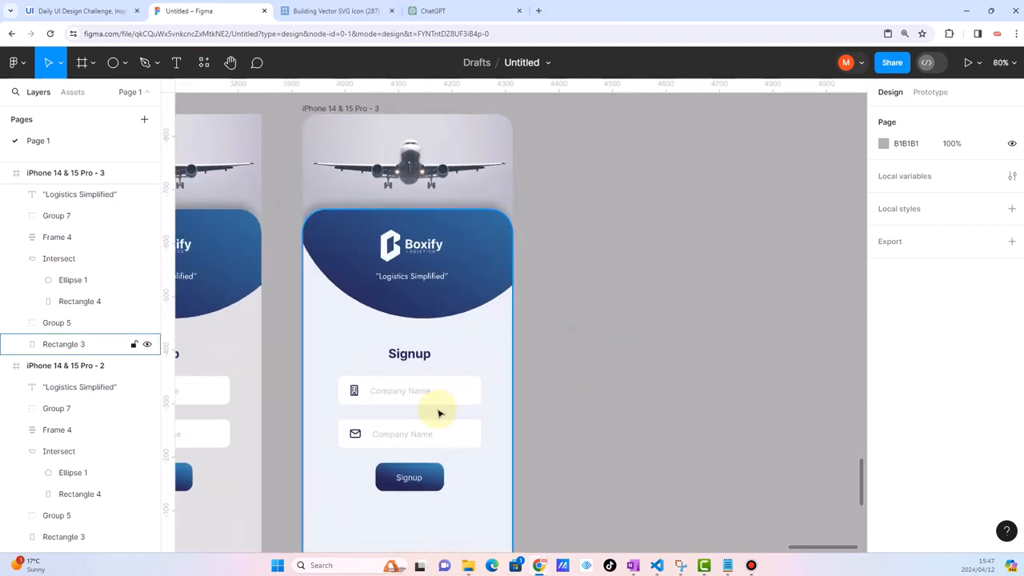
scroll(445, 405, "up", 3)
left_click(406, 402)
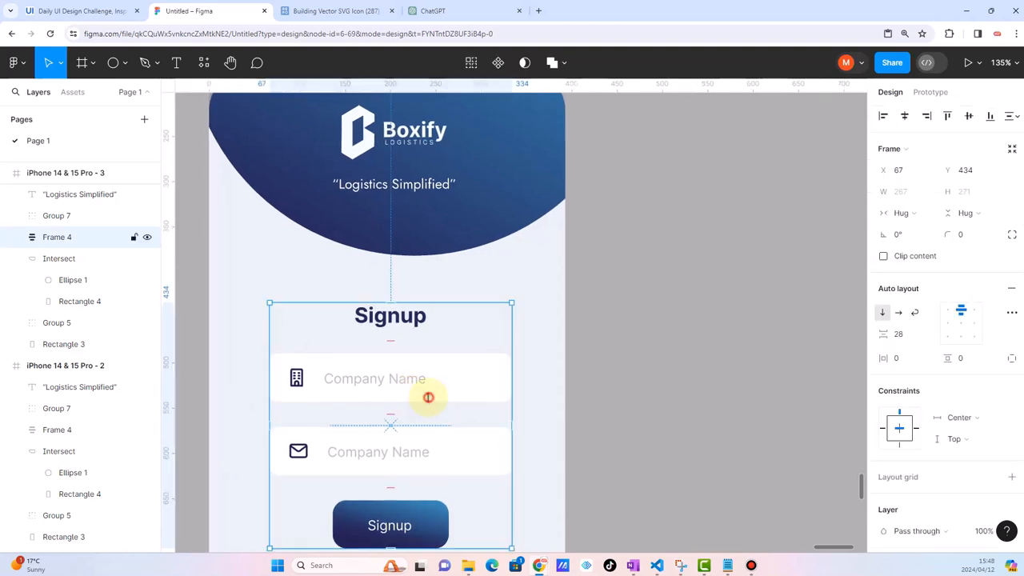
left_click(428, 398)
left_click_drag(412, 401, 411, 405)
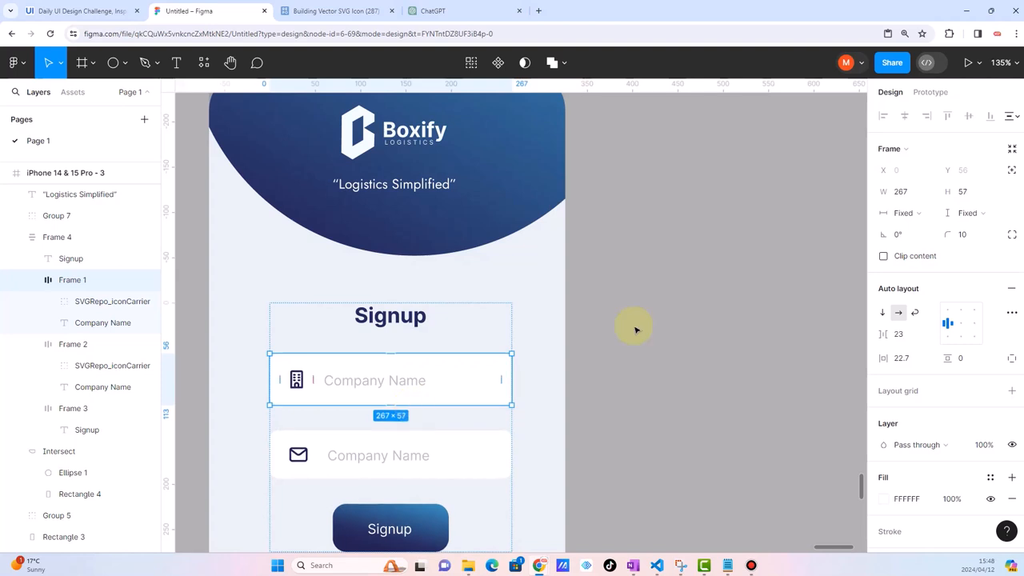
Match the envelope-icon input field to the upper field by setting its height to 57
left_click(967, 196)
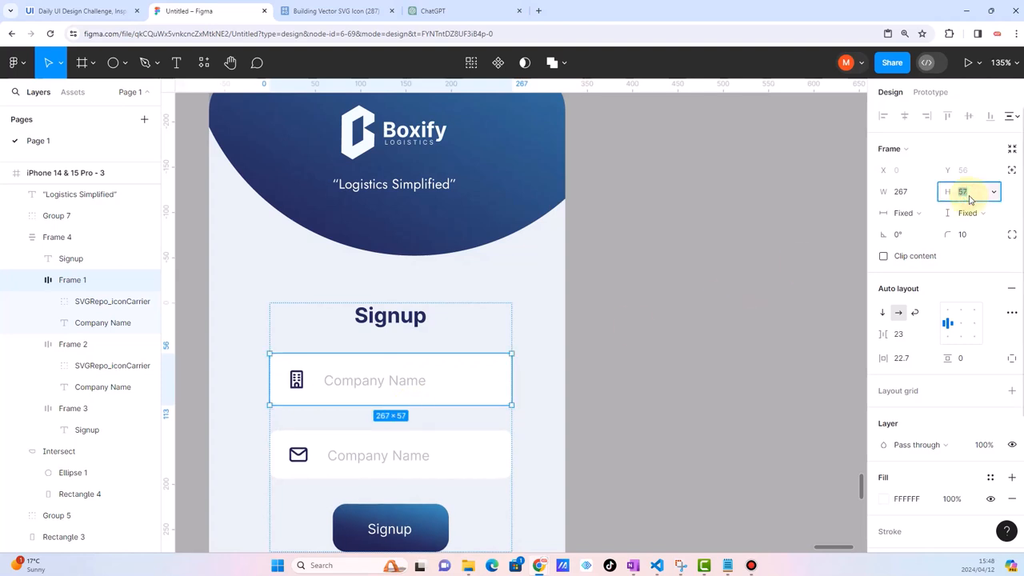
left_click(469, 451)
left_click(966, 192)
type("57")
key("Return")
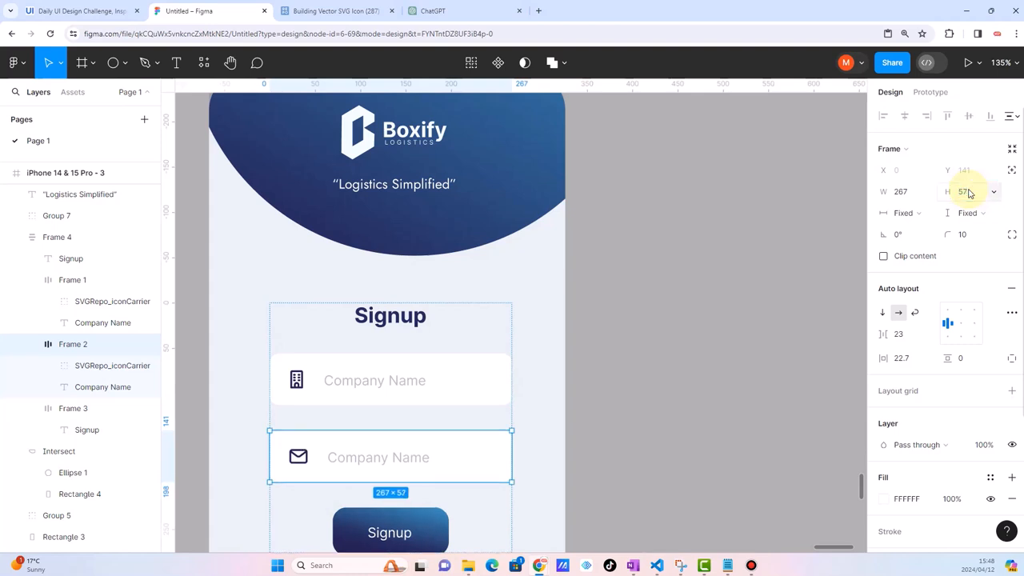
scroll(480, 297, "down", 3)
left_click(675, 302)
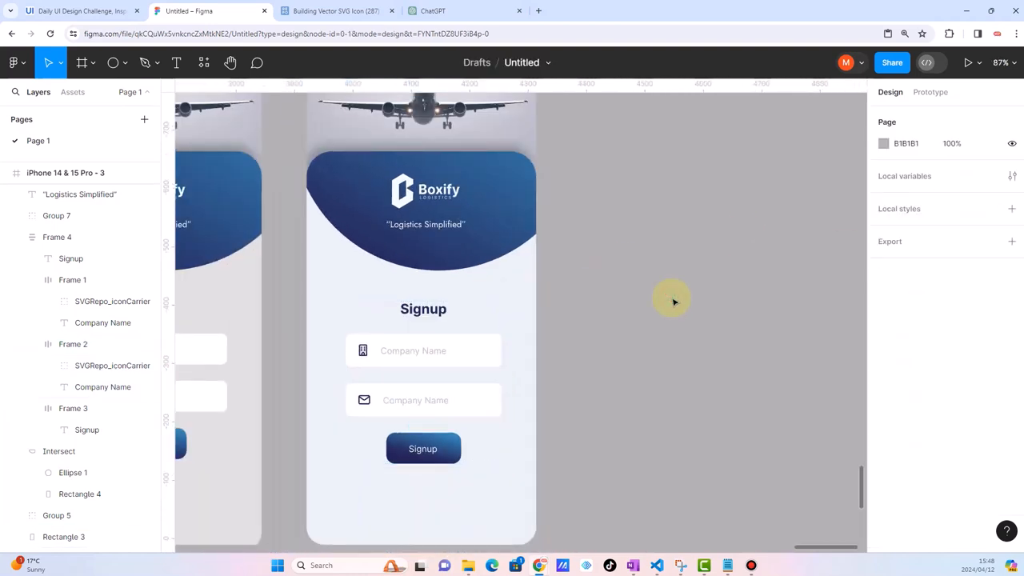
Duplicate the Signup button inside the third frame's form auto layout
left_click(533, 336)
scroll(532, 334, "down", 2)
left_click(560, 368)
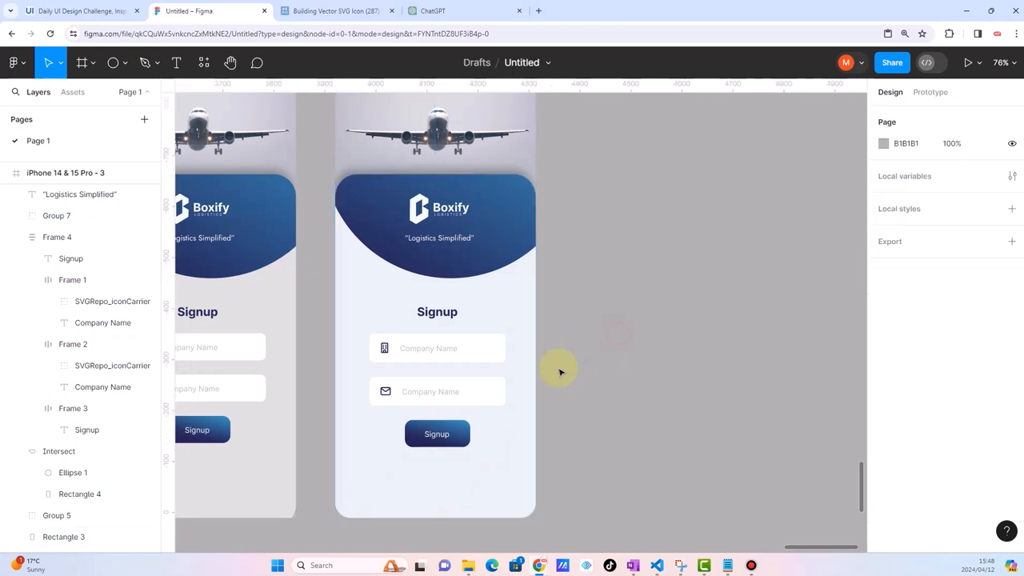
scroll(560, 372, "right", 2)
scroll(560, 372, "down", 2)
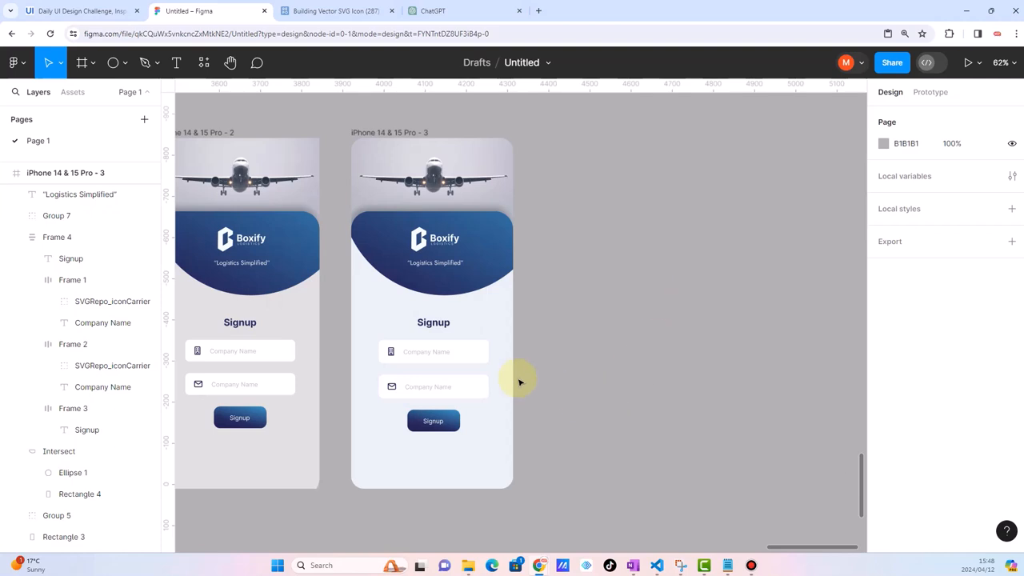
scroll(463, 418, "up", 5)
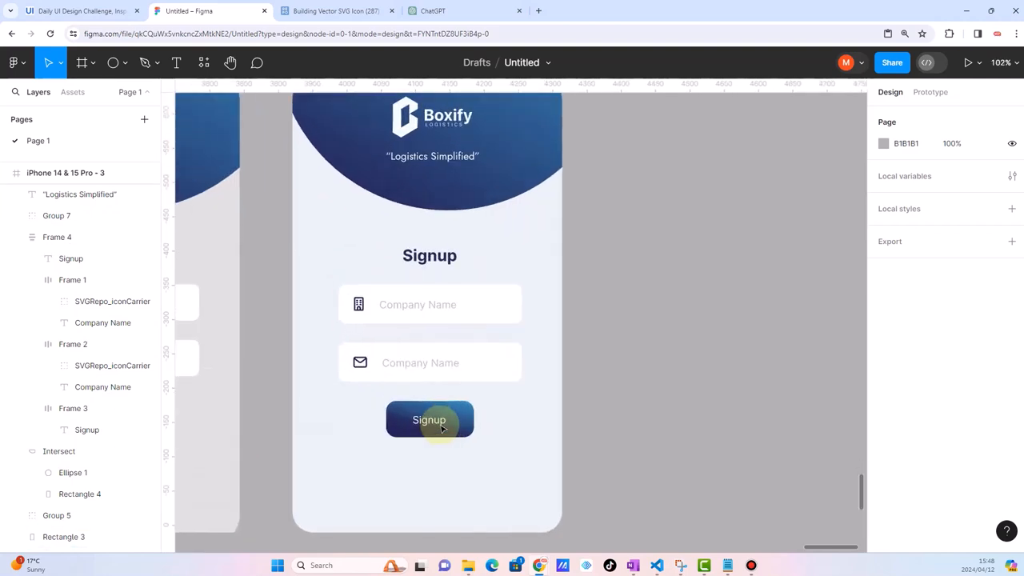
left_click(439, 412)
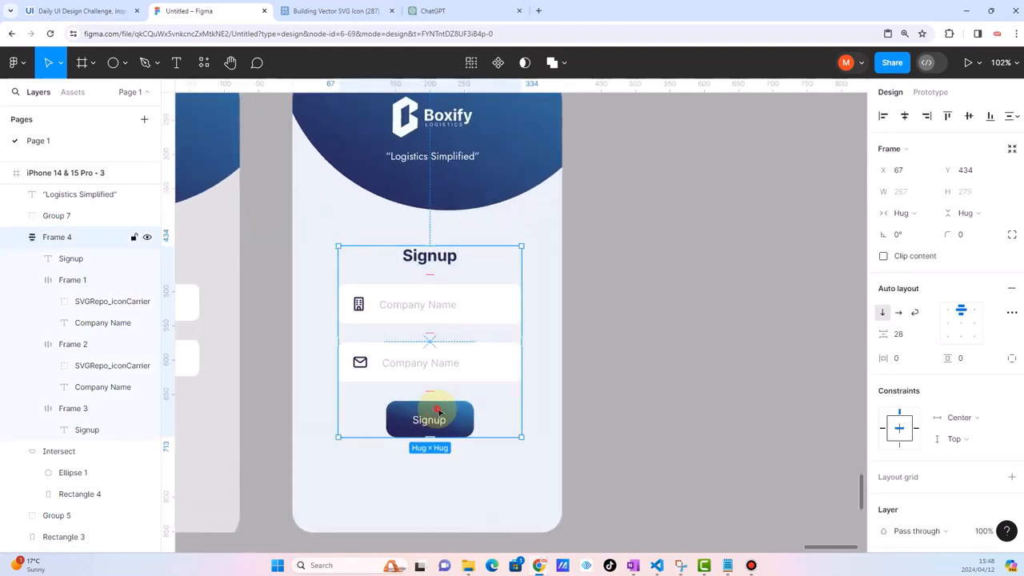
left_click(439, 413)
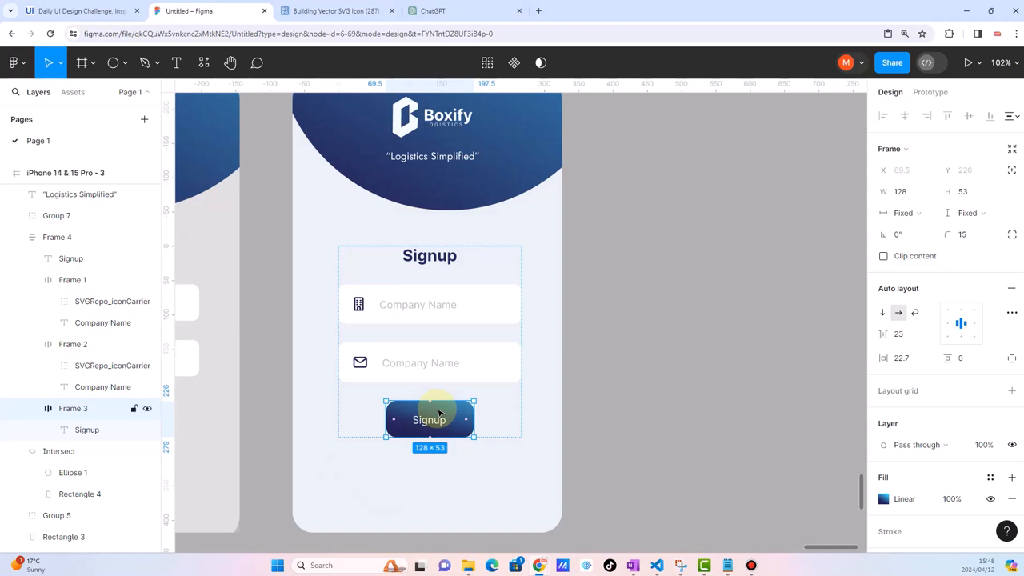
key("ctrl+d")
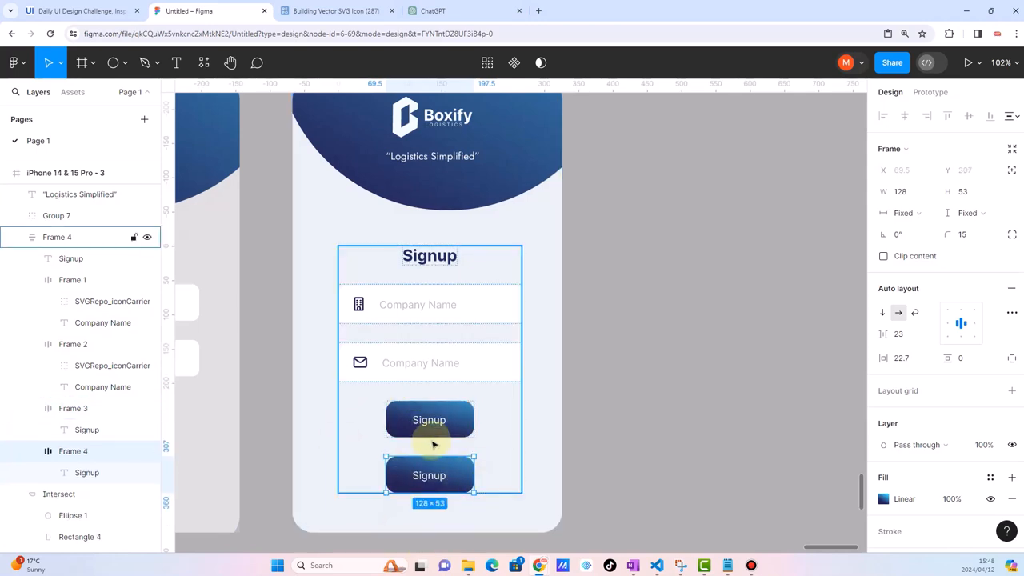
Wrap both Signup buttons in their own horizontal, centre-aligned auto layout with a gap of 6.8
left_click(432, 428, "shift")
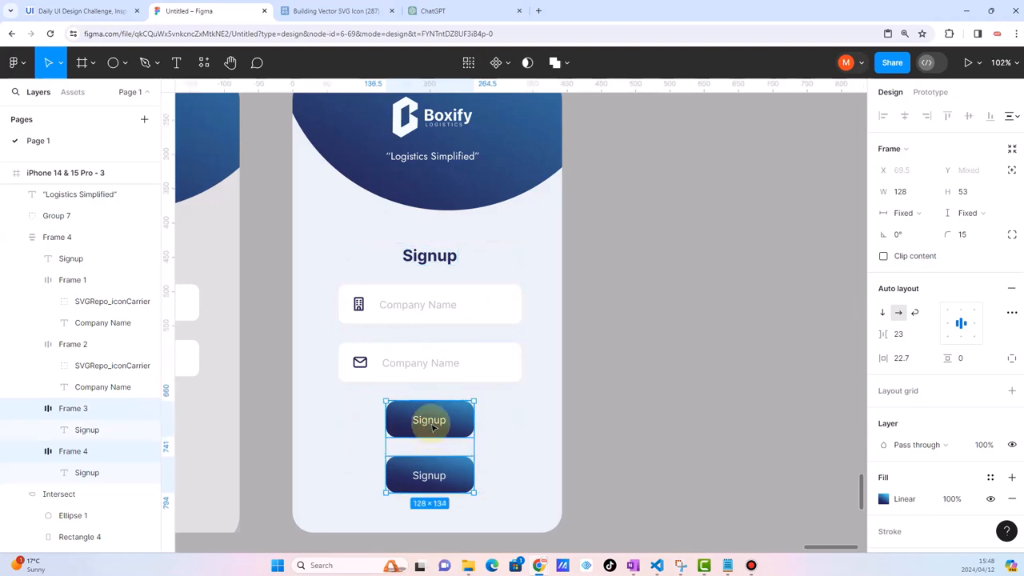
key("shift+a")
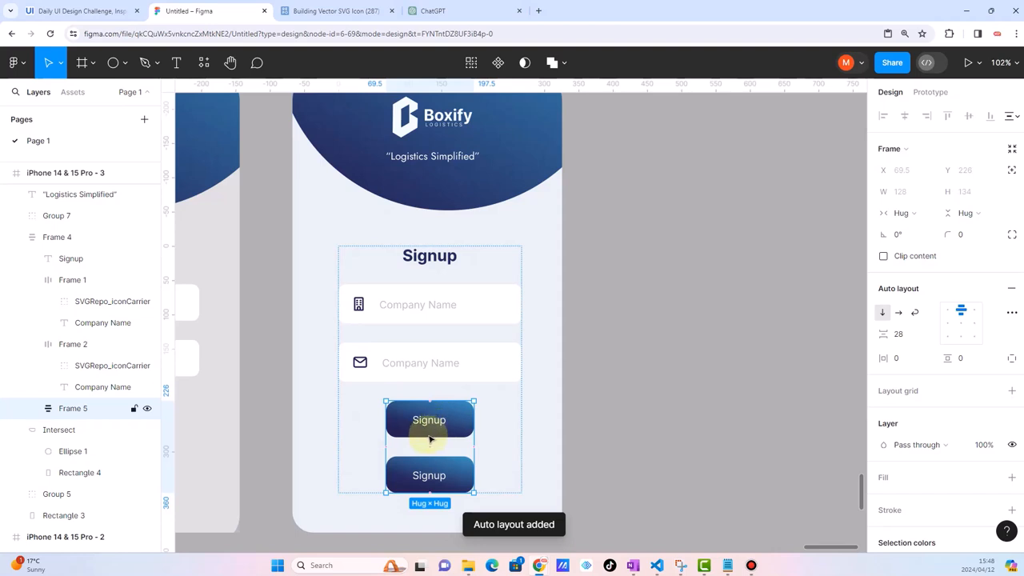
left_click(900, 312)
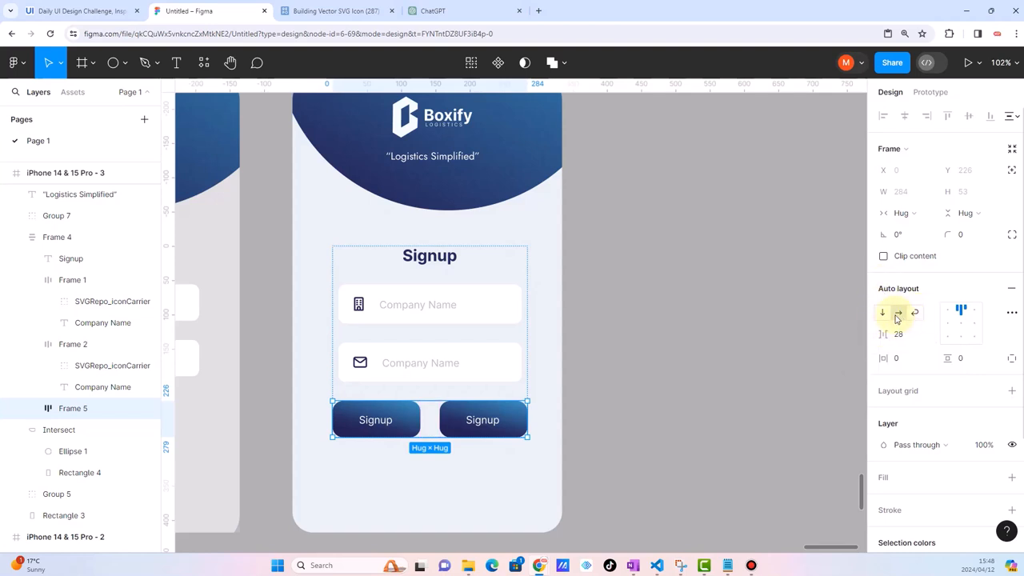
left_click(963, 326)
left_click(882, 336)
left_click_drag(882, 336, 595, 366)
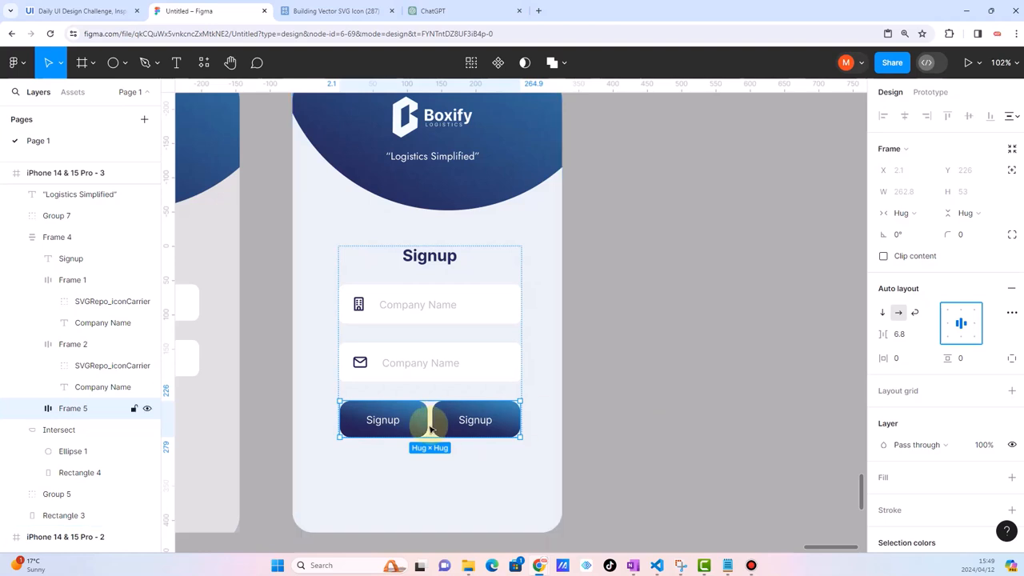
Remove the linear gradient fill from the right-hand Signup button
left_click(472, 427)
left_click(472, 427)
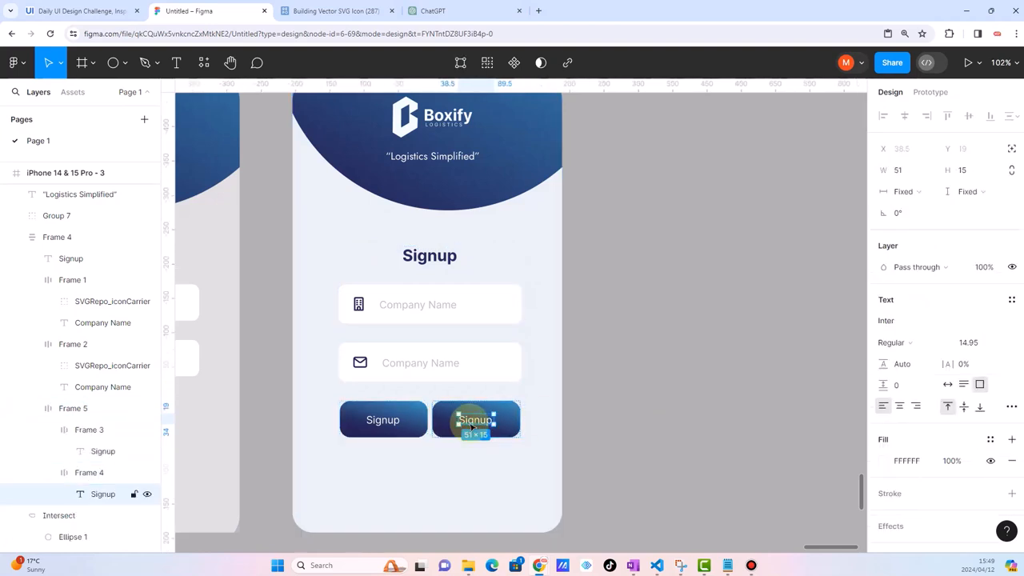
left_click(510, 419)
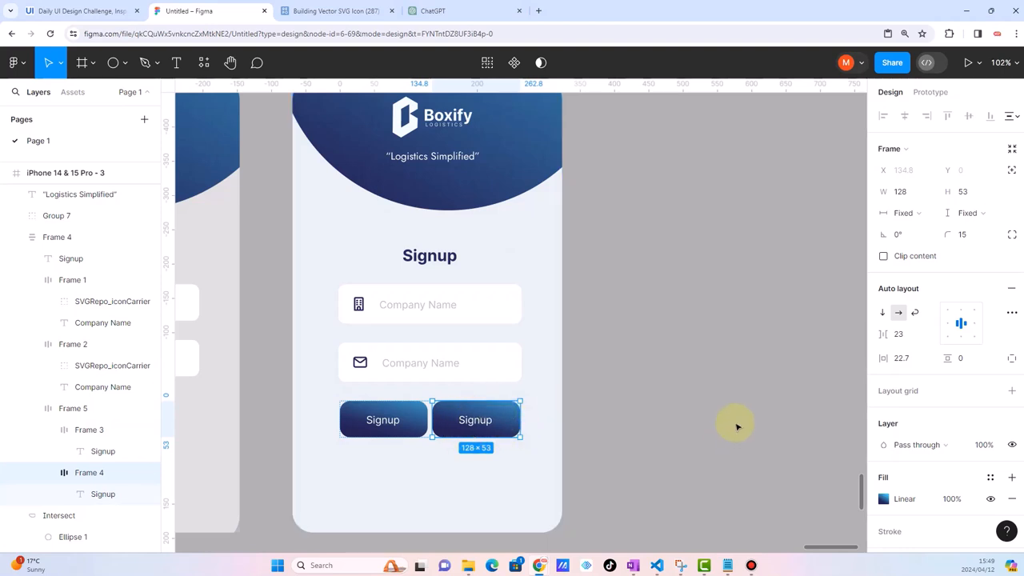
left_click(1012, 498)
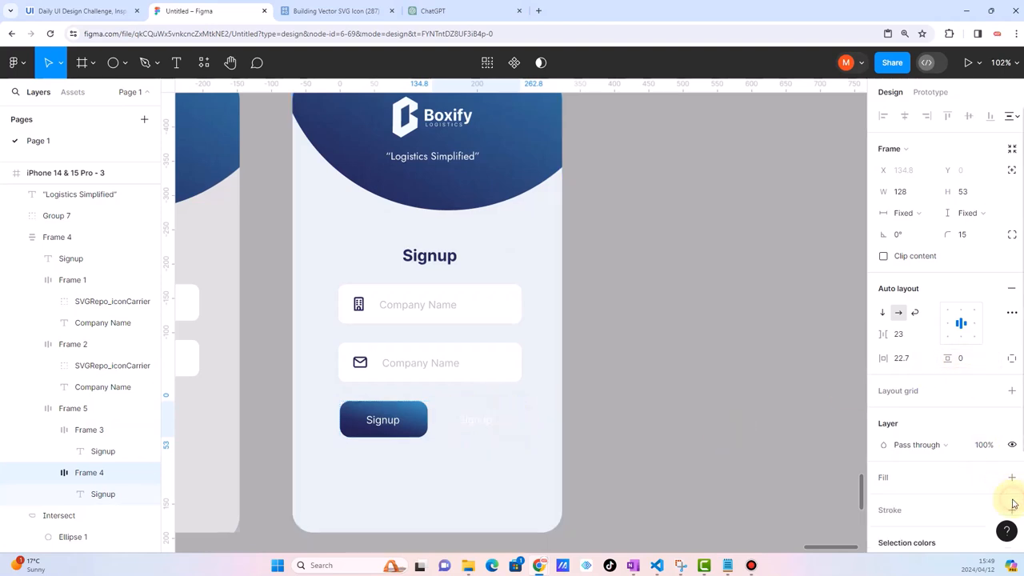
Recolour the right-hand button's Signup label to dark navy 262E61, sampled from the blue header with the eyedropper
left_click(507, 413)
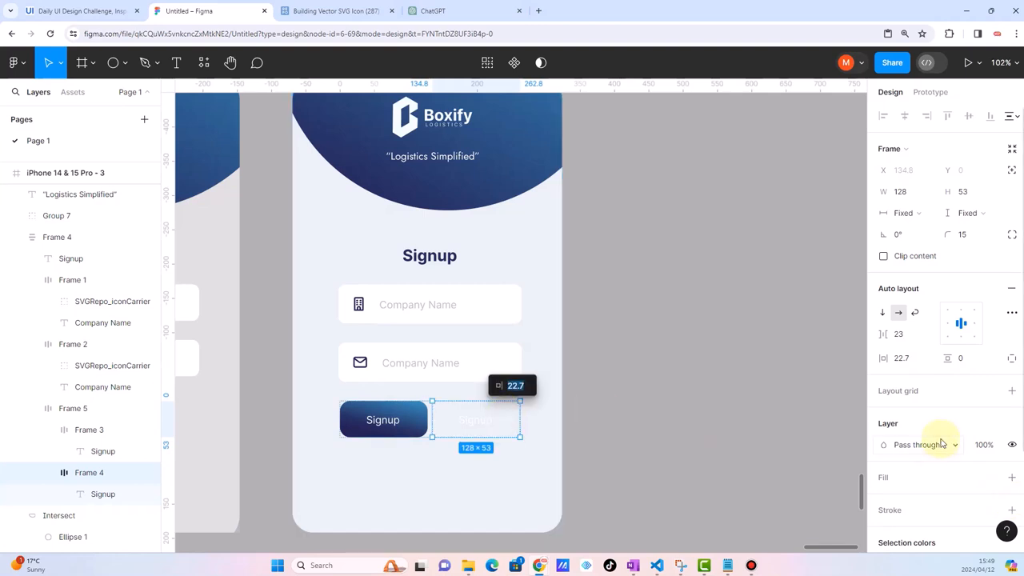
scroll(956, 446, "down", 2)
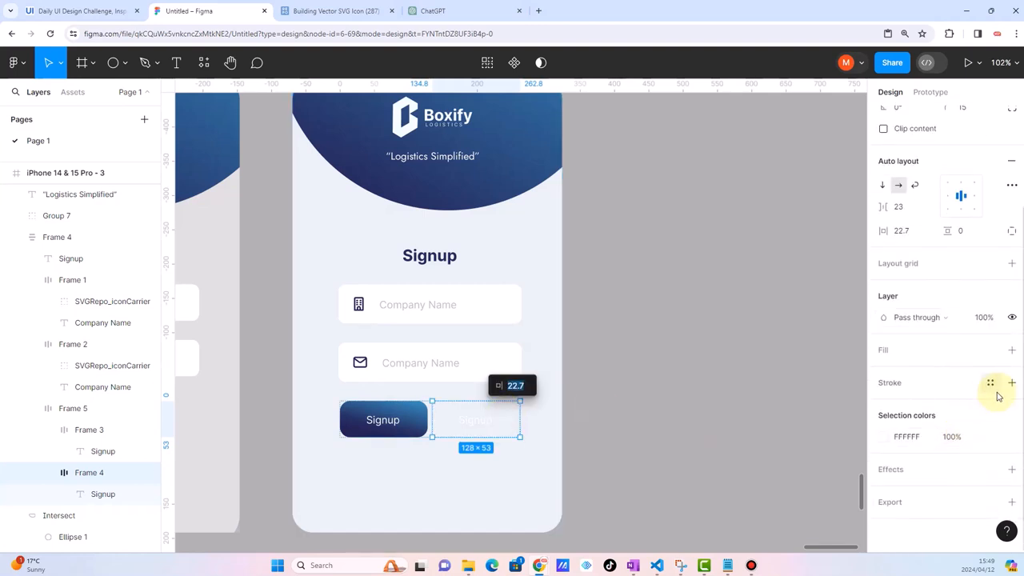
left_click(884, 439)
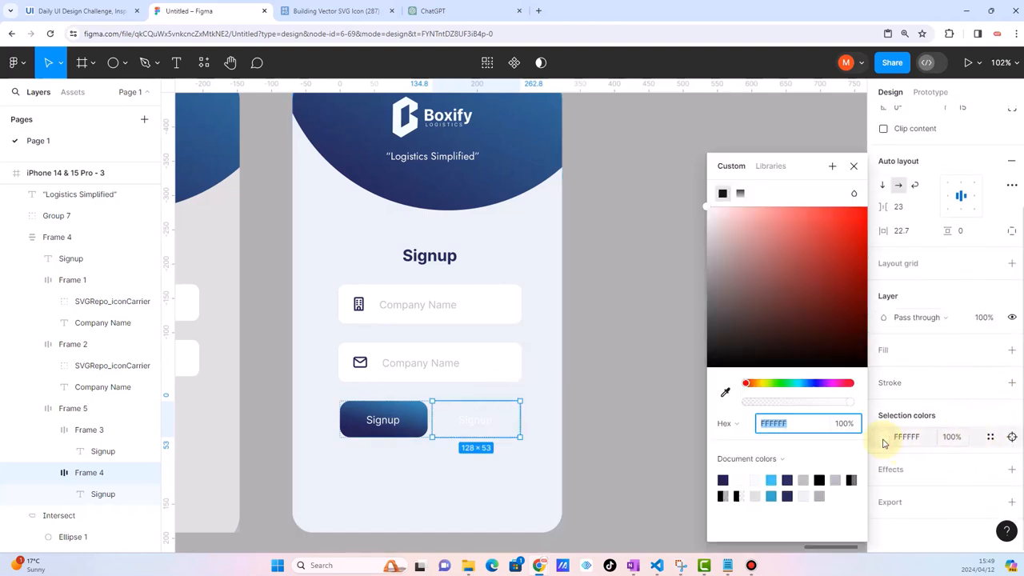
left_click(724, 395)
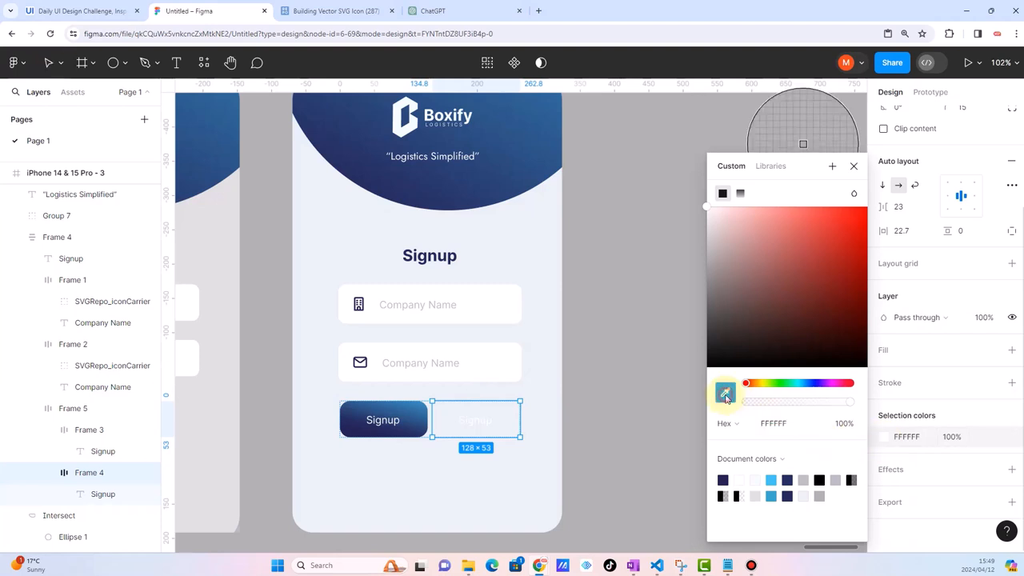
left_click(371, 180)
left_click(647, 398)
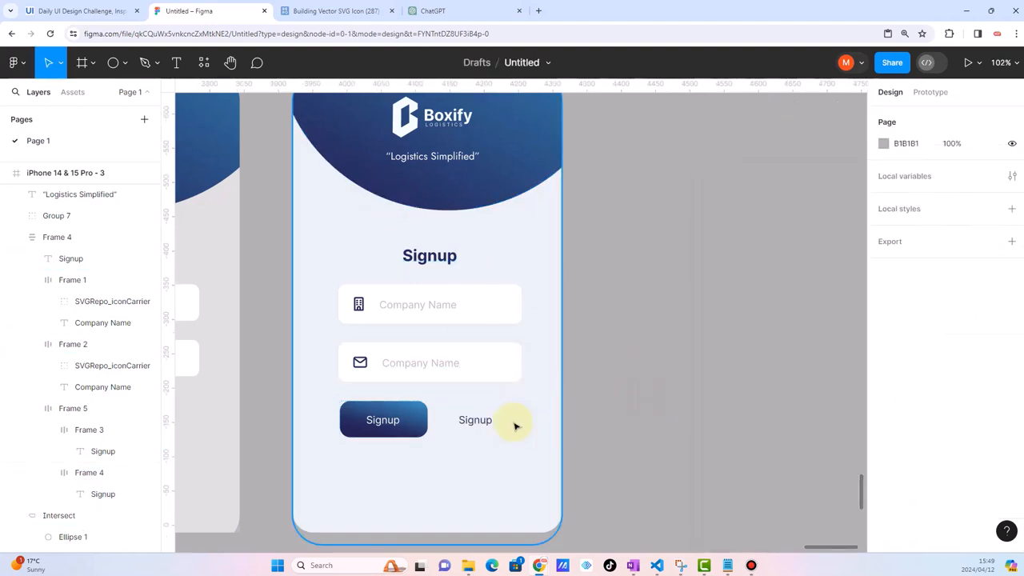
Add a 1-thick inside stroke to the right-hand button, coloured 242155 by sampling the dark part of the left-hand button
left_click(520, 425)
left_click(512, 420)
left_click(512, 420)
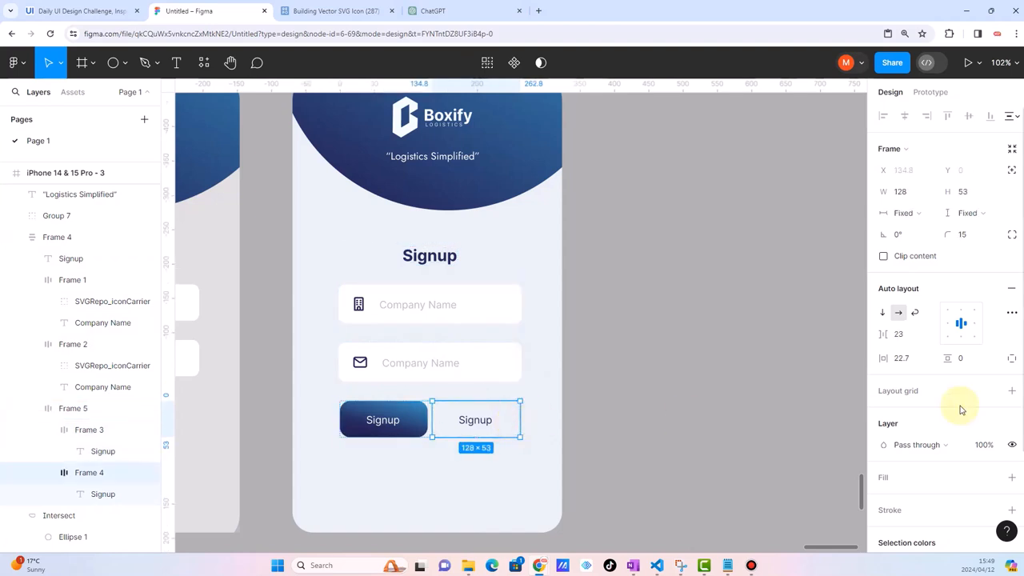
scroll(960, 411, "down", 3)
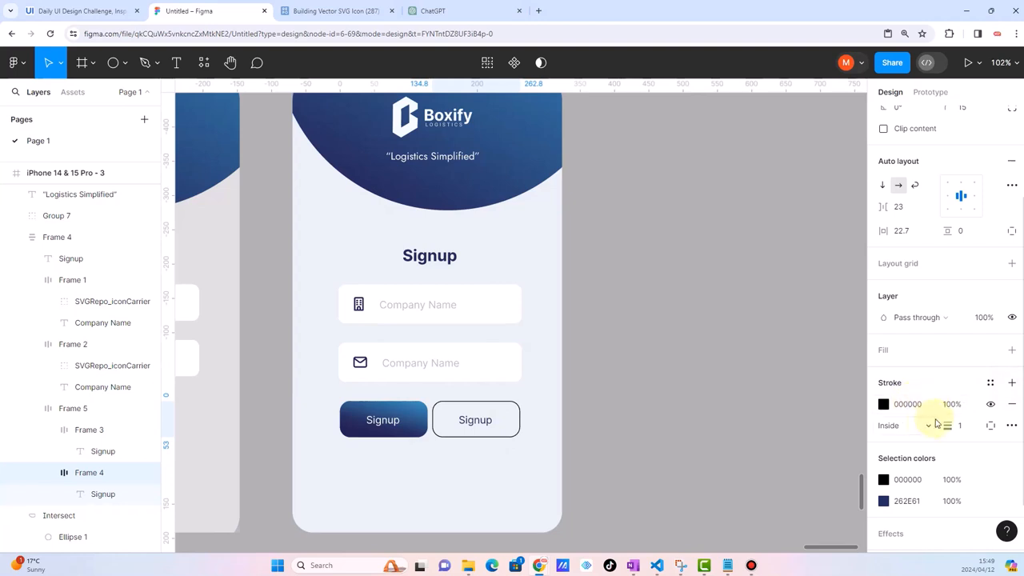
left_click(882, 404)
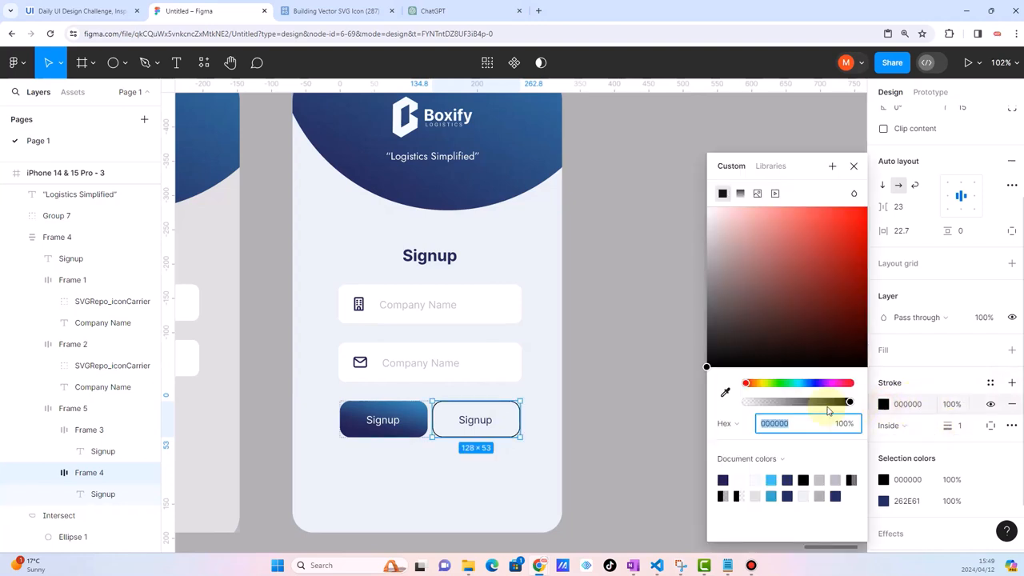
left_click(725, 391)
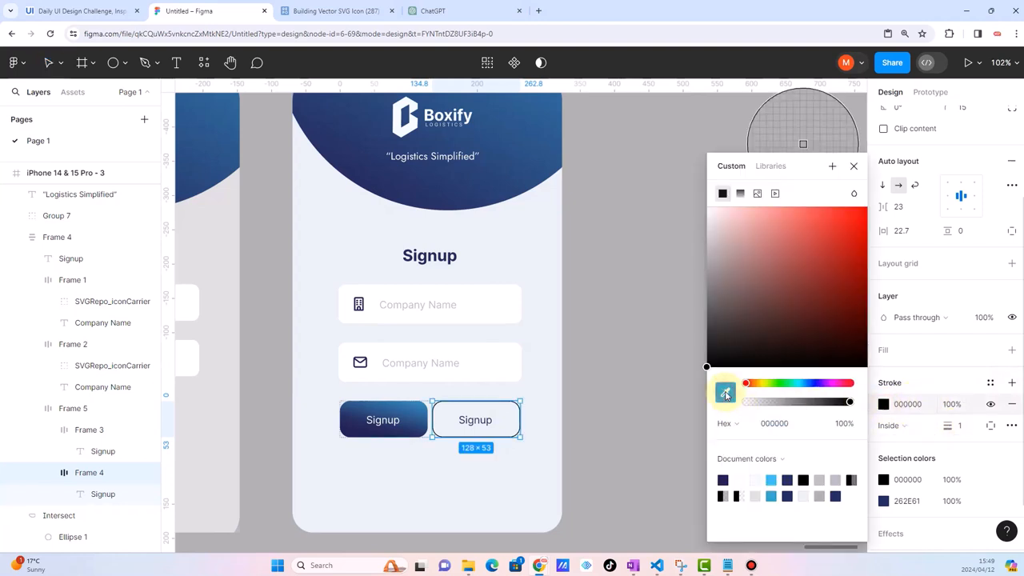
left_click(352, 426)
left_click(637, 400)
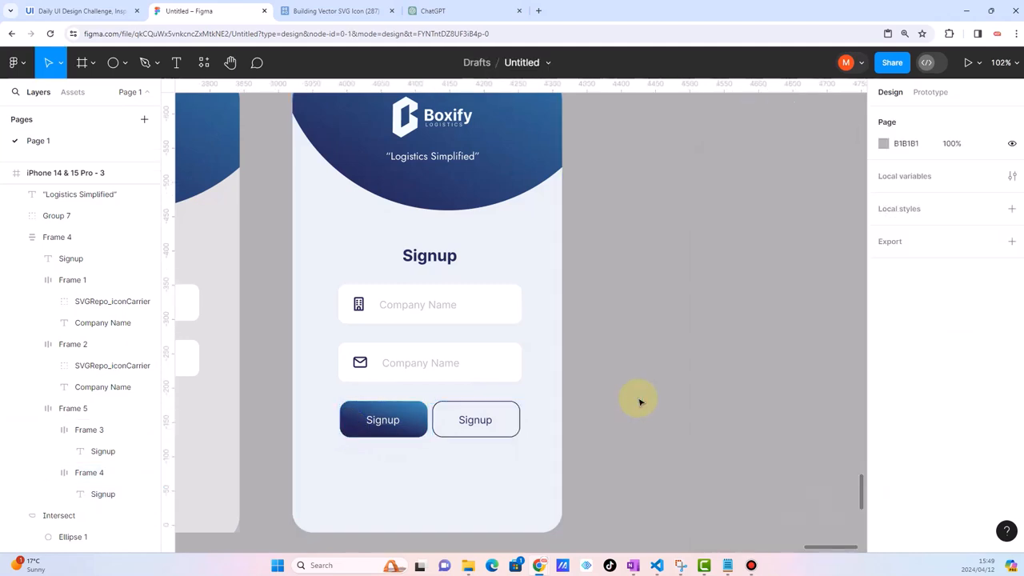
Change the outlined button's label to "login"
left_click(478, 425)
double_click(476, 424)
double_click(473, 421)
type("login")
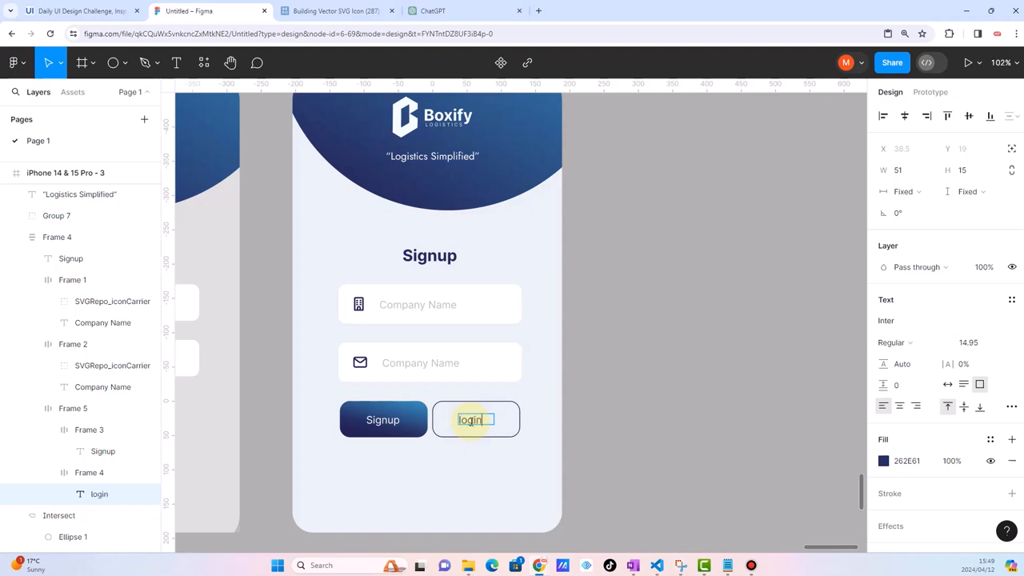
left_click(643, 440)
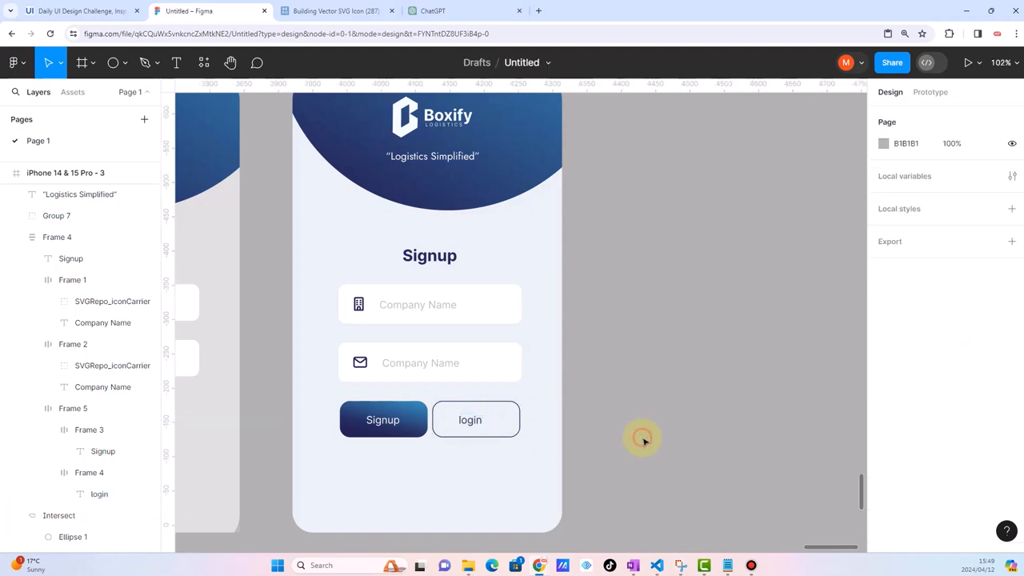
Scale the row containing both buttons down proportionally to about 195 × 39, keeping it centred under the fields
scroll(500, 473, "down", 5)
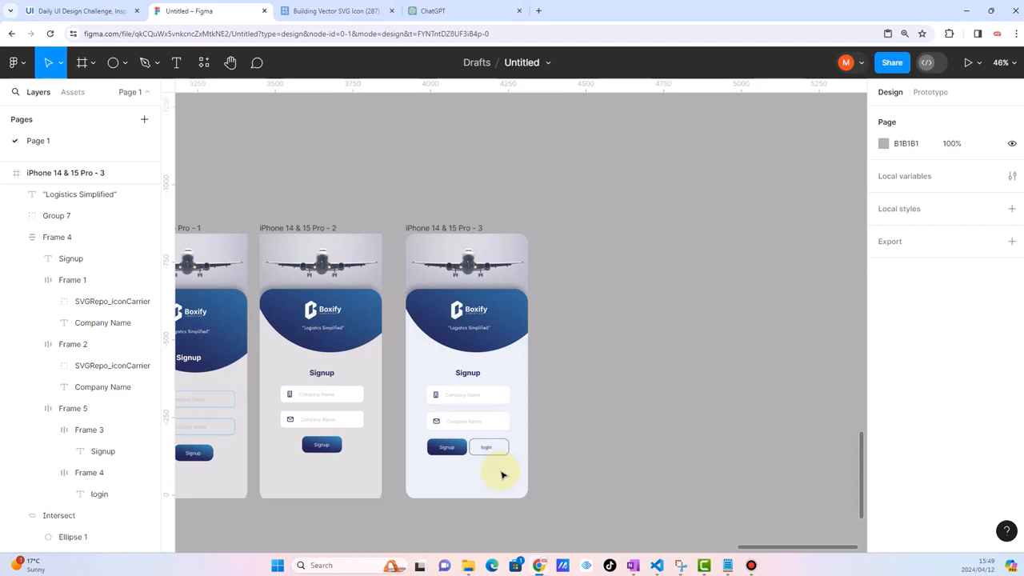
scroll(489, 473, "up", 5)
left_click(460, 393)
left_click(463, 394)
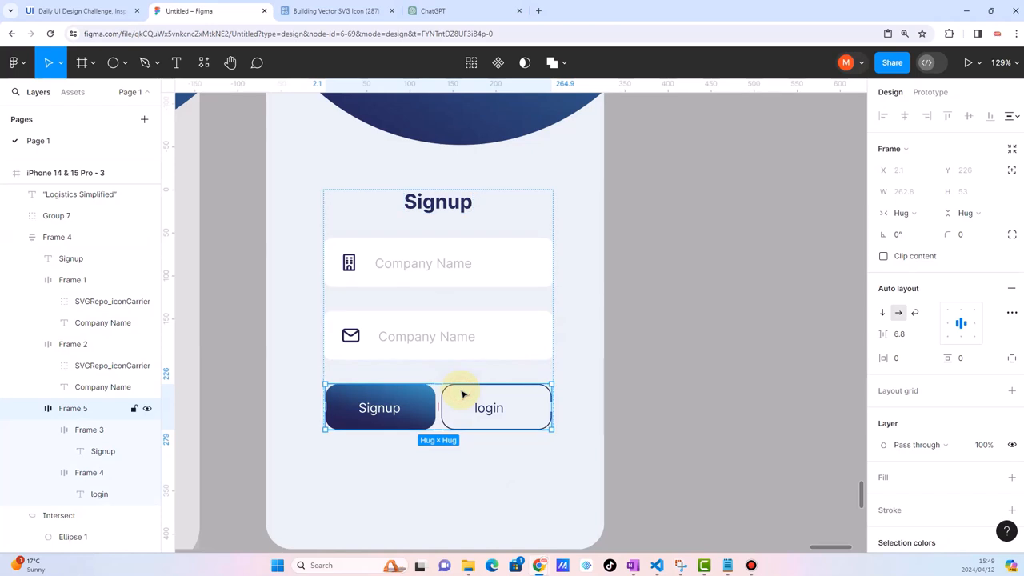
key("k")
left_click_drag(552, 382, 494, 399)
left_click(685, 430)
scroll(535, 451, "down", 5)
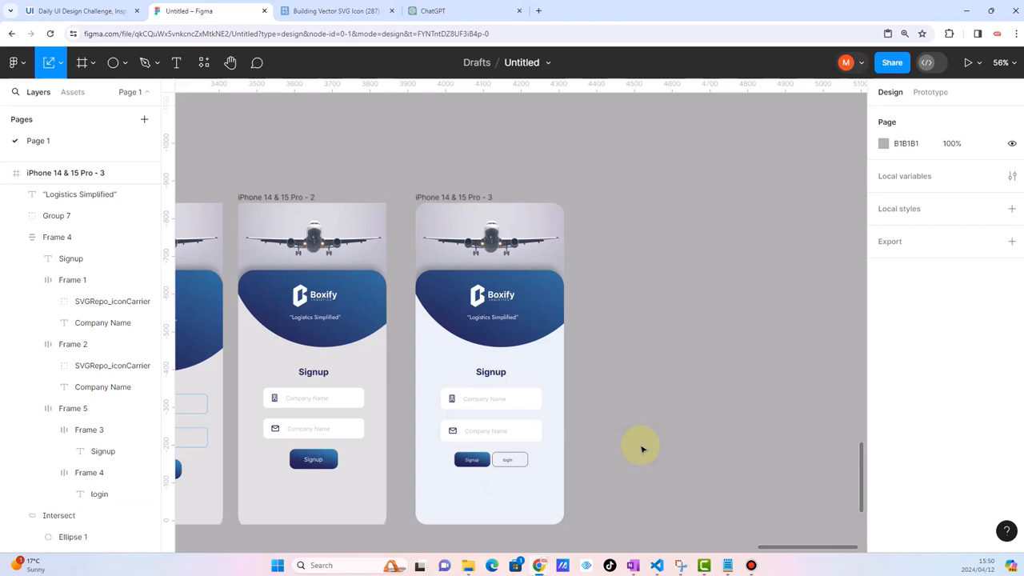
Add a solid white FFFFFF fill to the login button
scroll(524, 459, "up", 5)
left_click(503, 435)
left_click(503, 436)
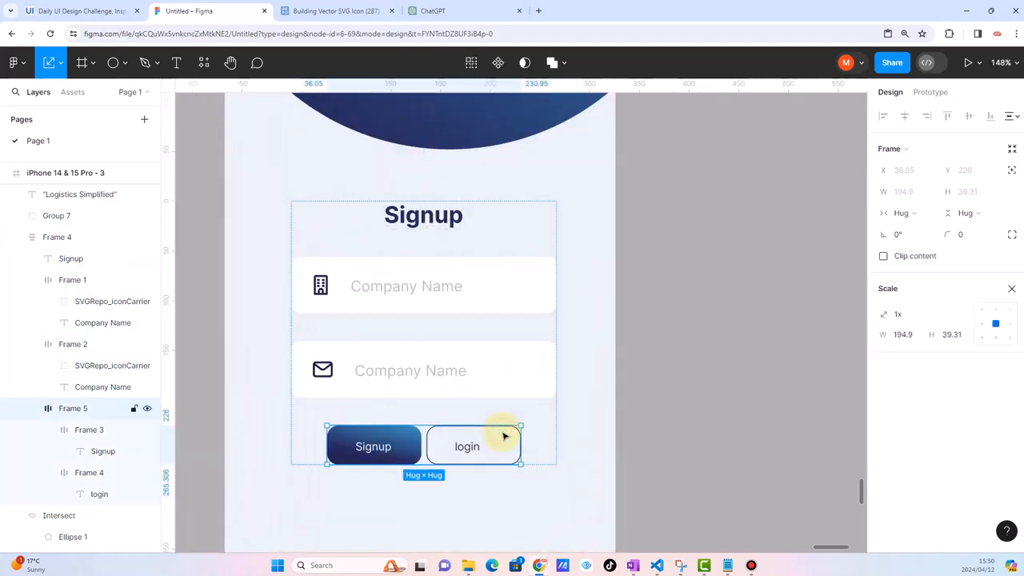
left_click(503, 436)
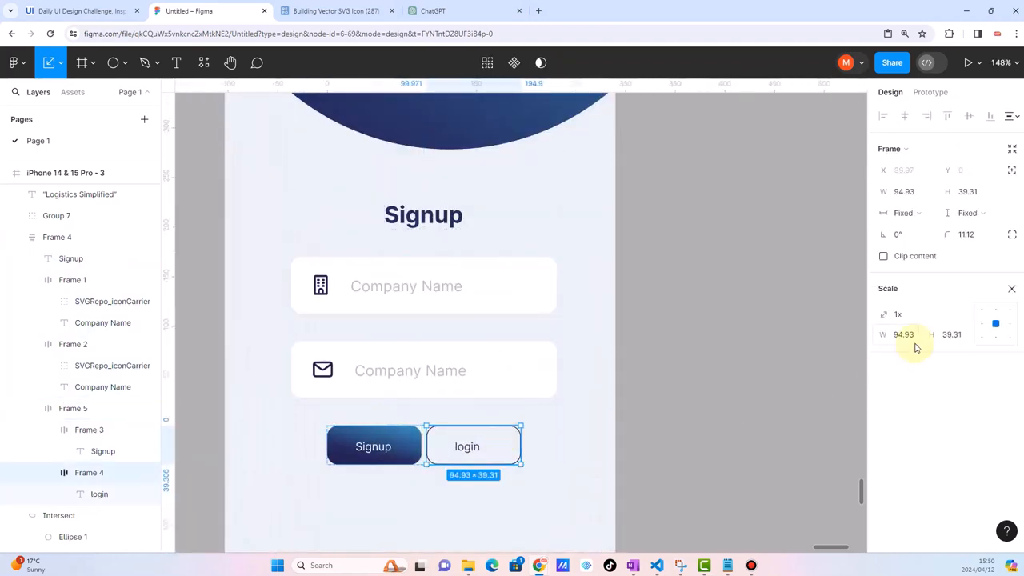
key("v")
scroll(916, 346, "down", 3)
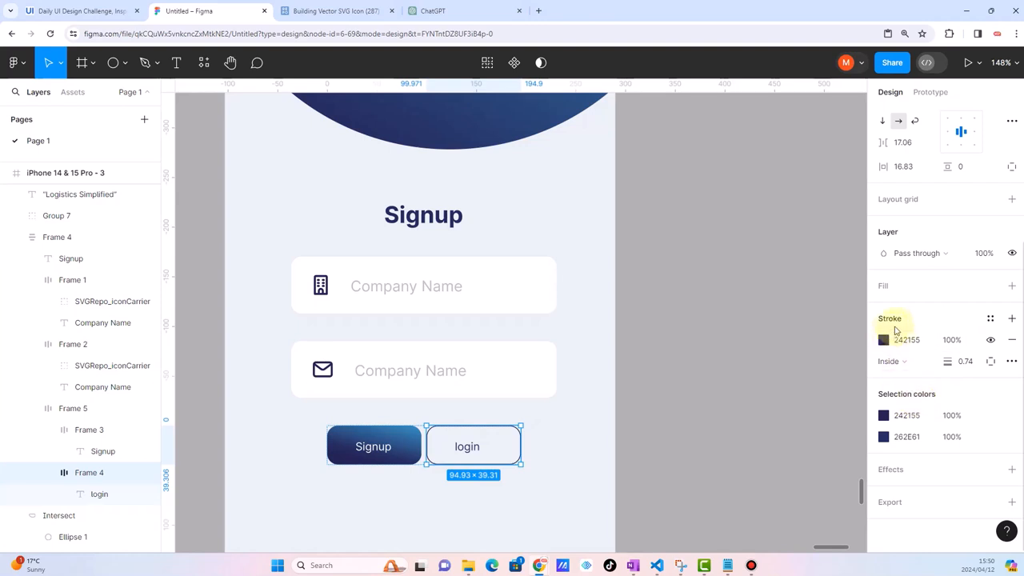
left_click(1011, 286)
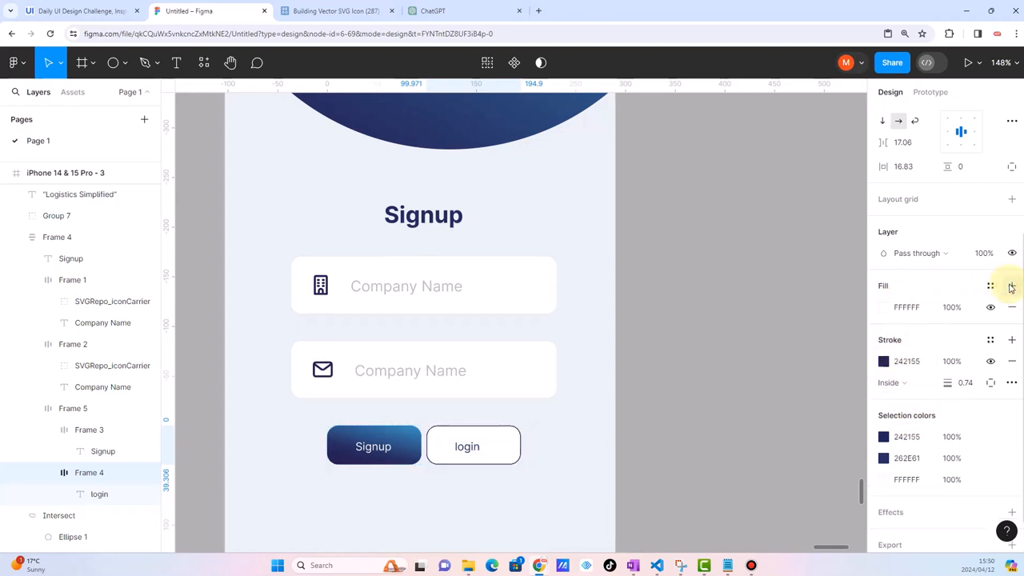
left_click(788, 434)
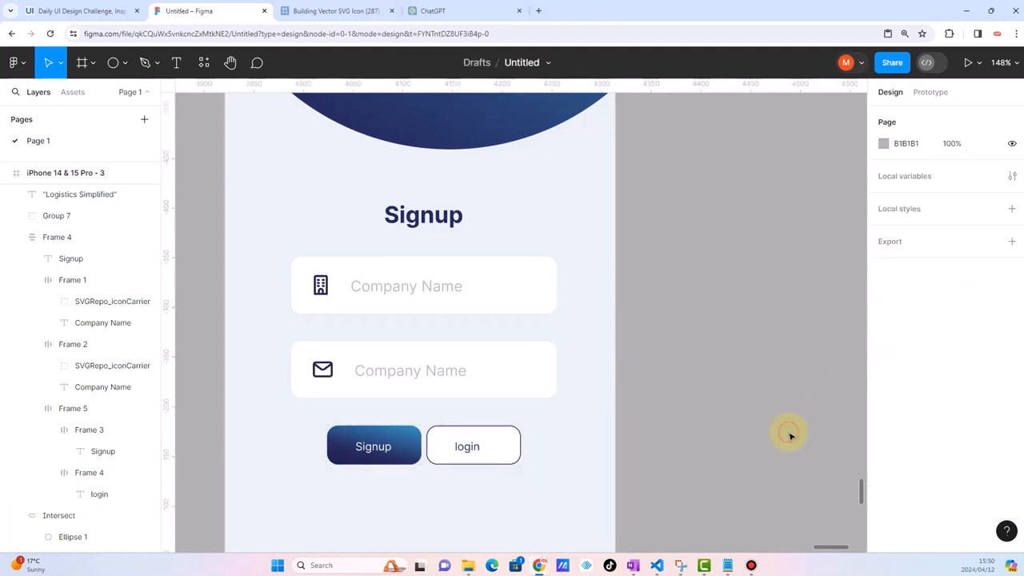
Narrow the login label's text box to 27 × 11 so it fits the word and centres in the button
left_click(465, 450)
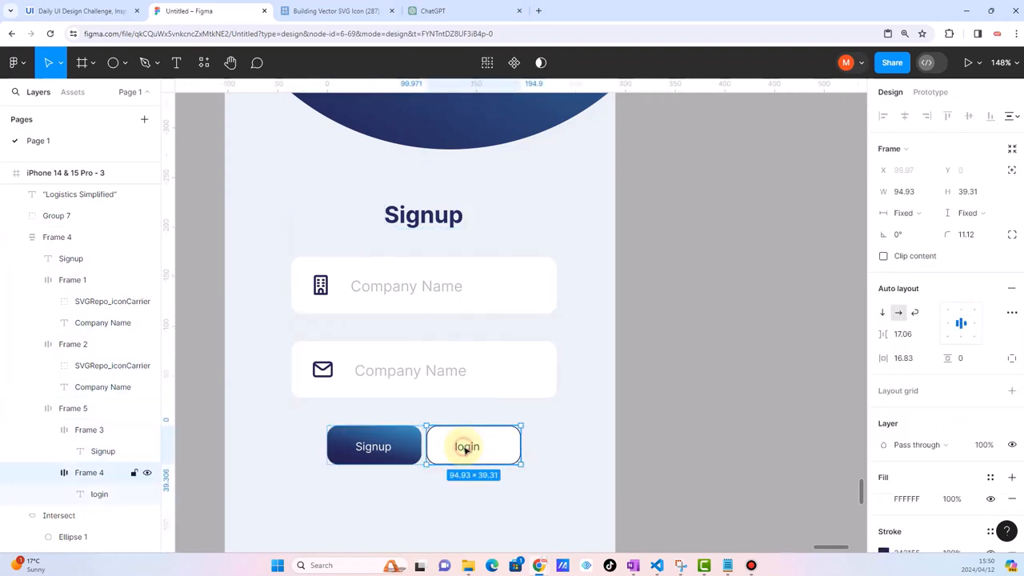
left_click(464, 448)
left_click(718, 467)
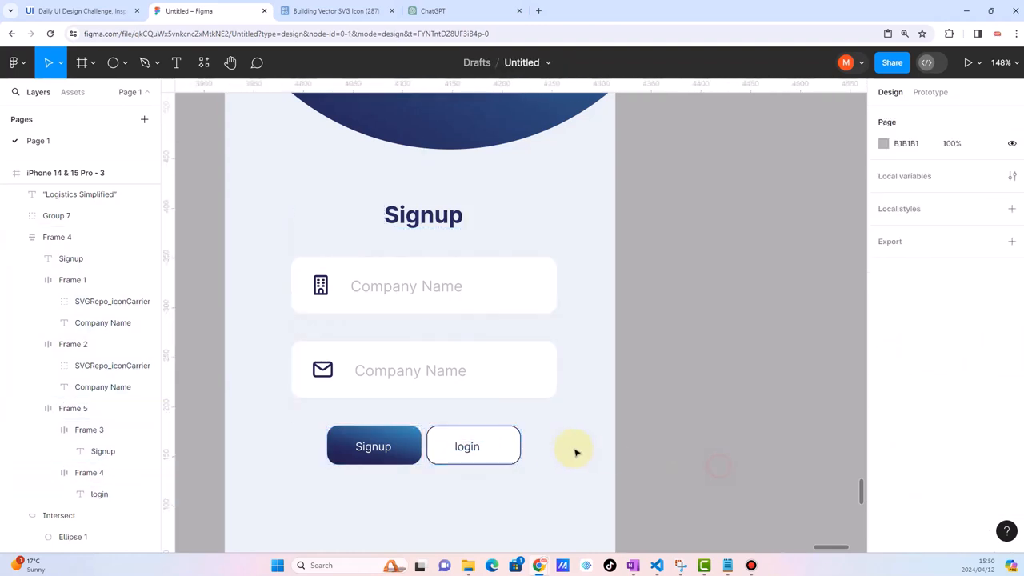
left_click(488, 452)
scroll(487, 452, "up", 5, "ctrl")
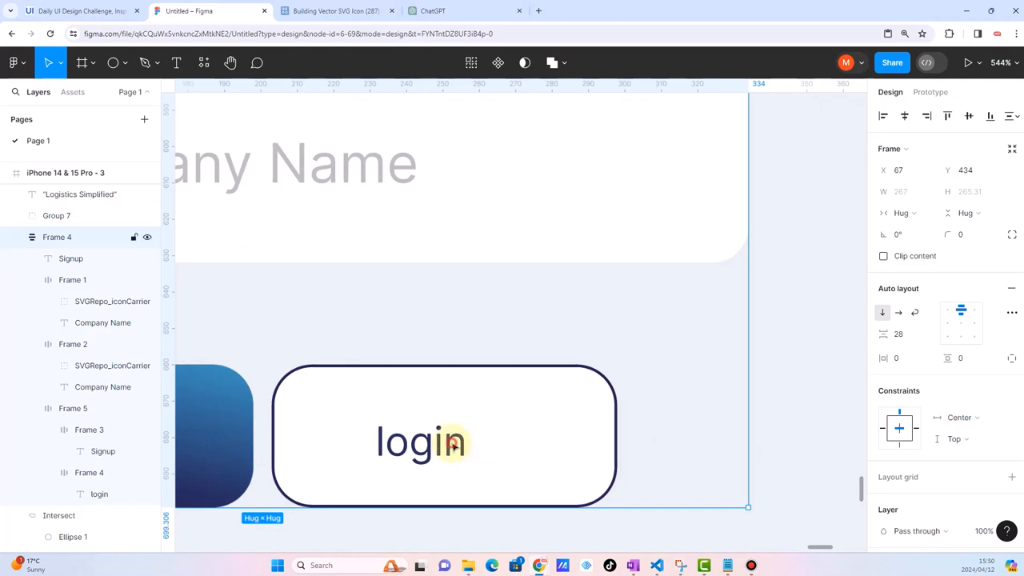
left_click(452, 444)
left_click(461, 448)
double_click(458, 445)
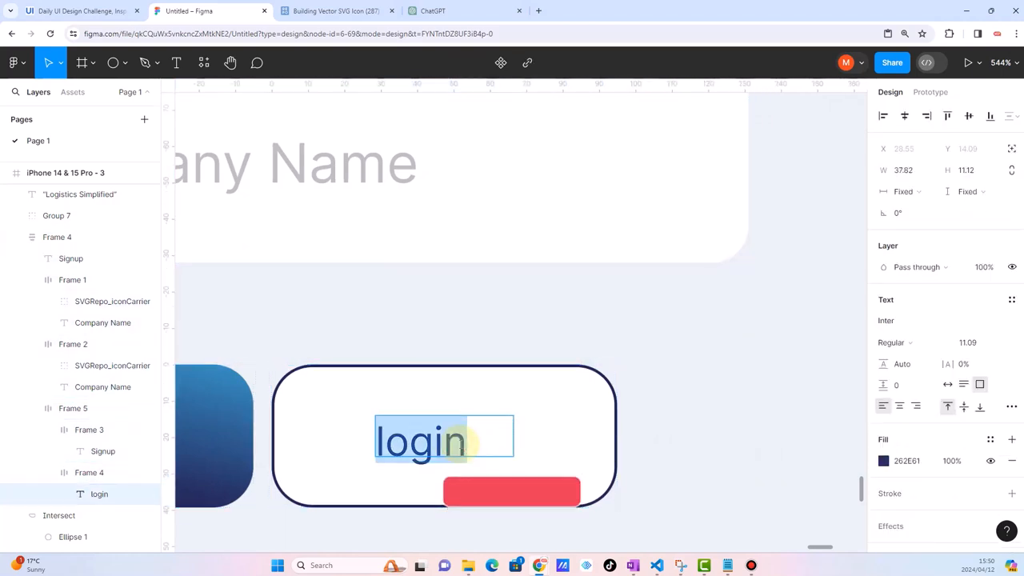
key("Escape")
left_click_drag(512, 437, 477, 443)
scroll(476, 443, "down", 3)
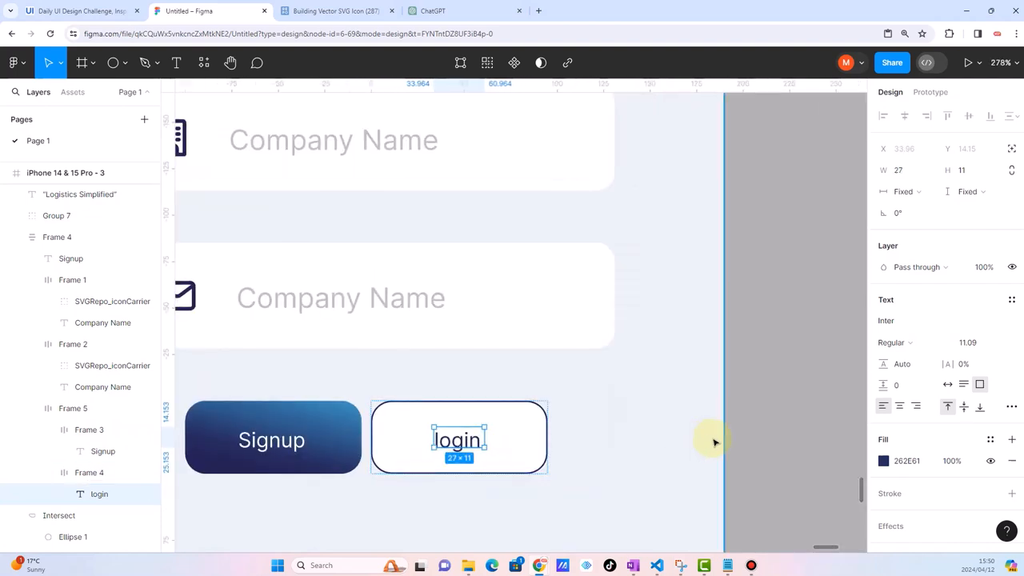
scroll(715, 440, "down", 4)
left_click(808, 434)
scroll(667, 437, "down", 4)
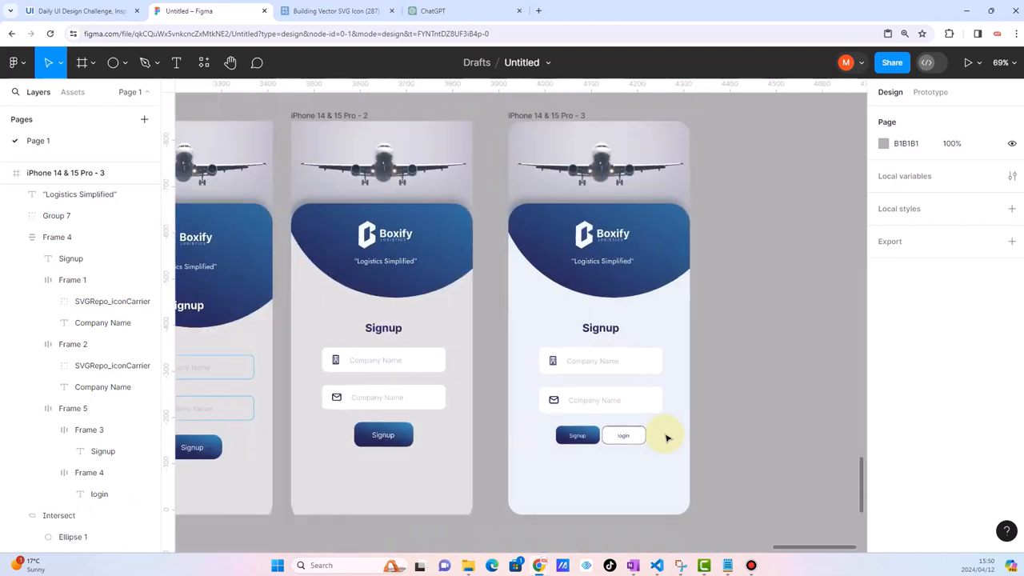
Increase the vertical padding of the button row's auto layout to add space between the buttons and the fields
left_click(576, 448)
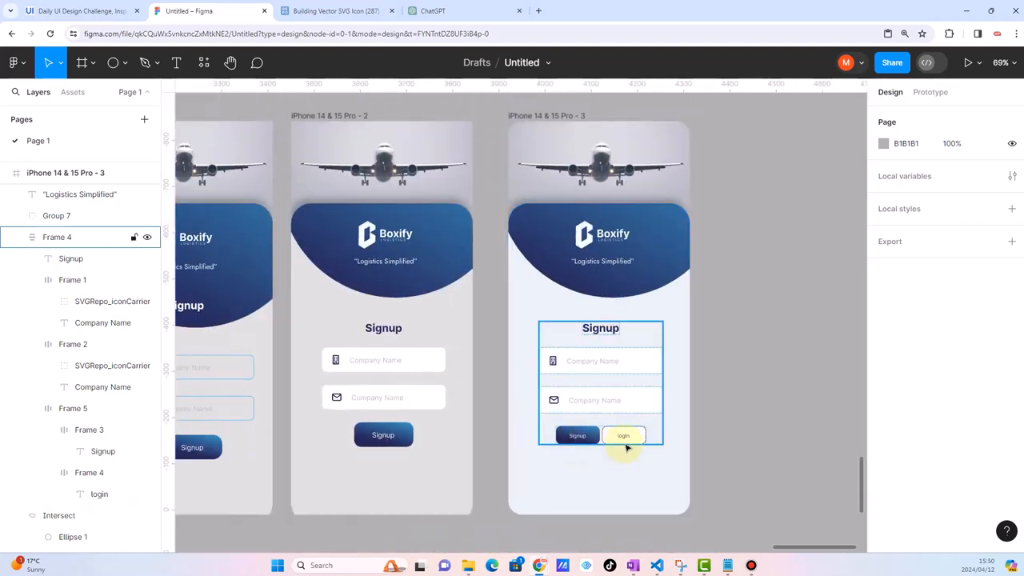
left_click(648, 469)
scroll(646, 468, "right", 3)
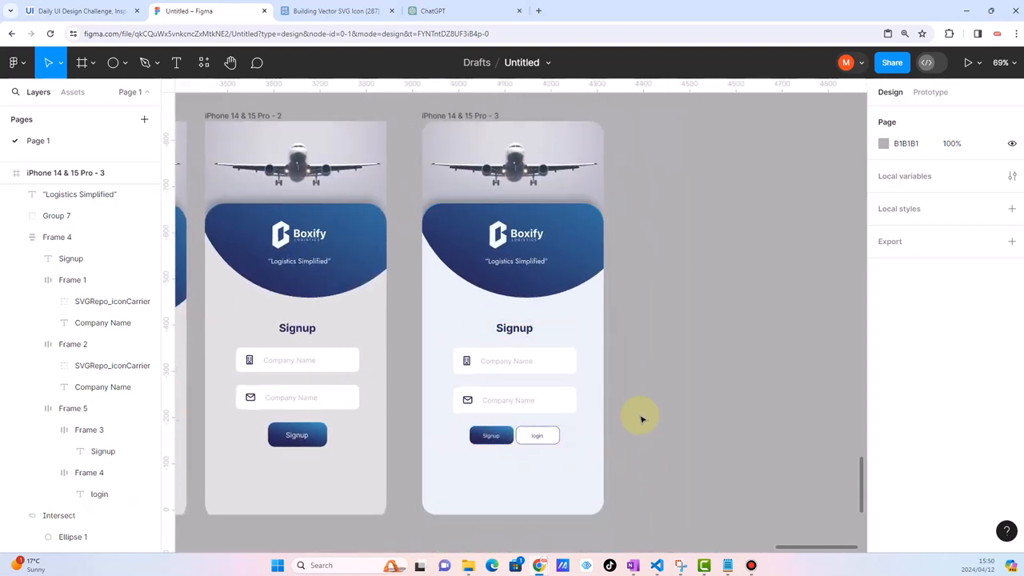
scroll(641, 419, "up", 3, "ctrl")
left_click(464, 453)
left_click(656, 402)
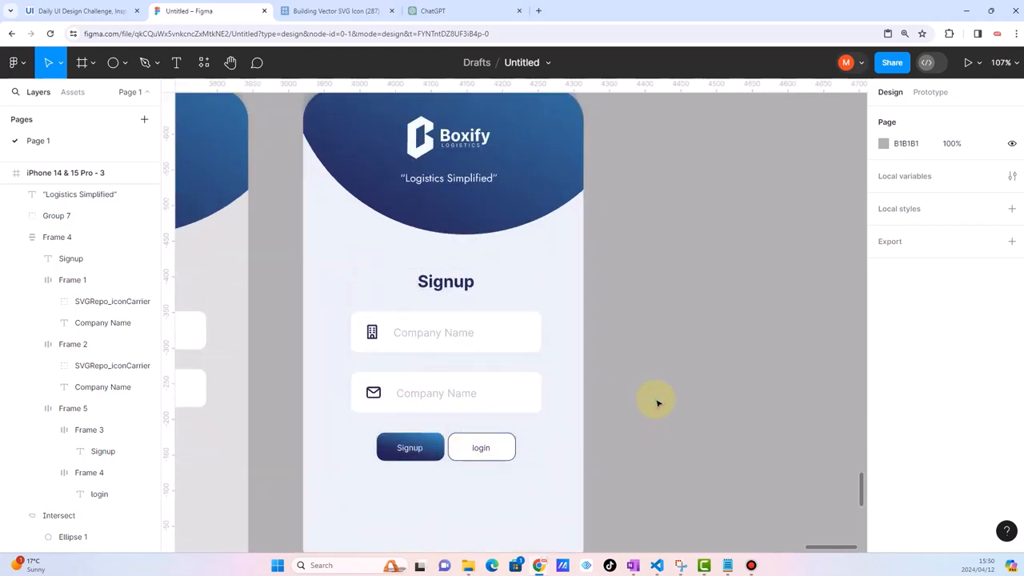
left_click(460, 422)
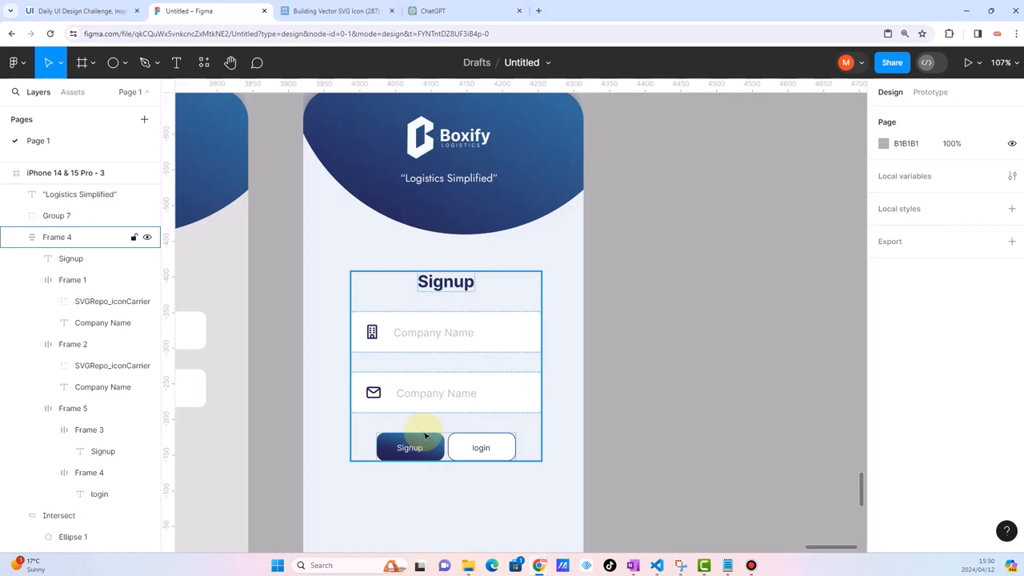
left_click(425, 436)
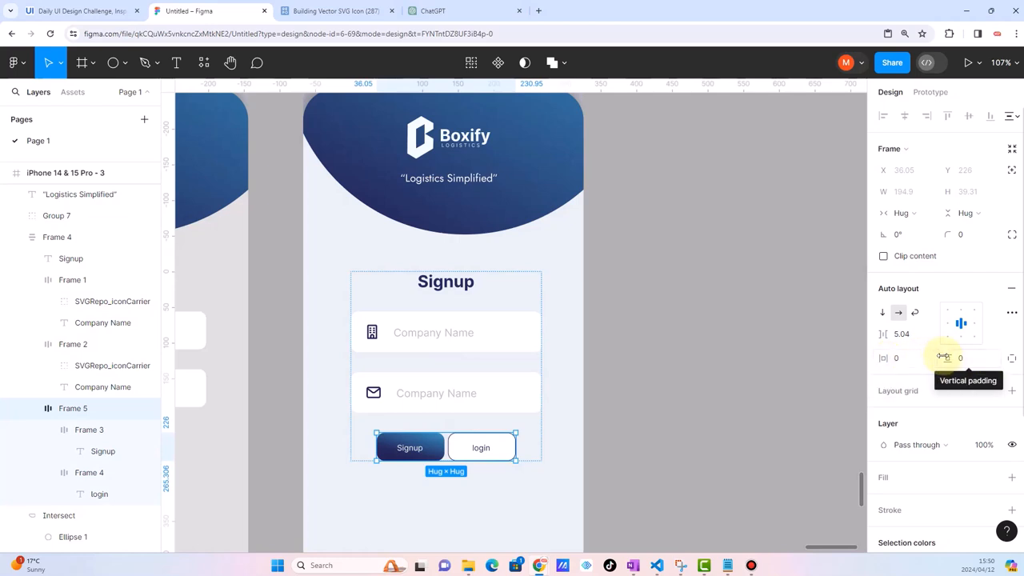
left_click_drag(952, 357, 699, 392)
left_click(699, 392)
Examine the hand-drawn wireframe sketch below the logistics description text
scroll(635, 402, "down", 5, "ctrl")
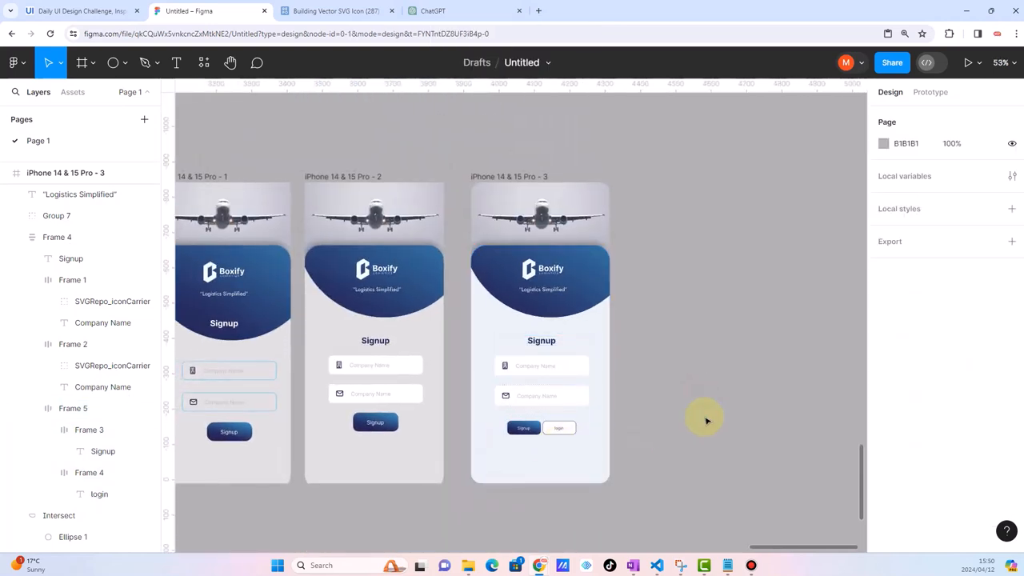
scroll(536, 408, "down", 5, "ctrl")
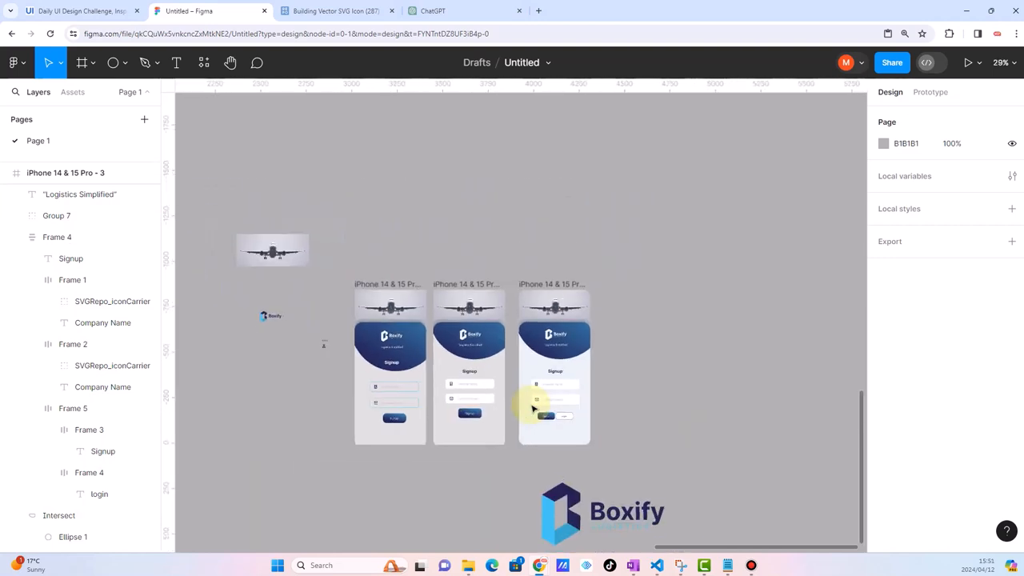
scroll(534, 409, "left", 3)
scroll(385, 444, "left", 7)
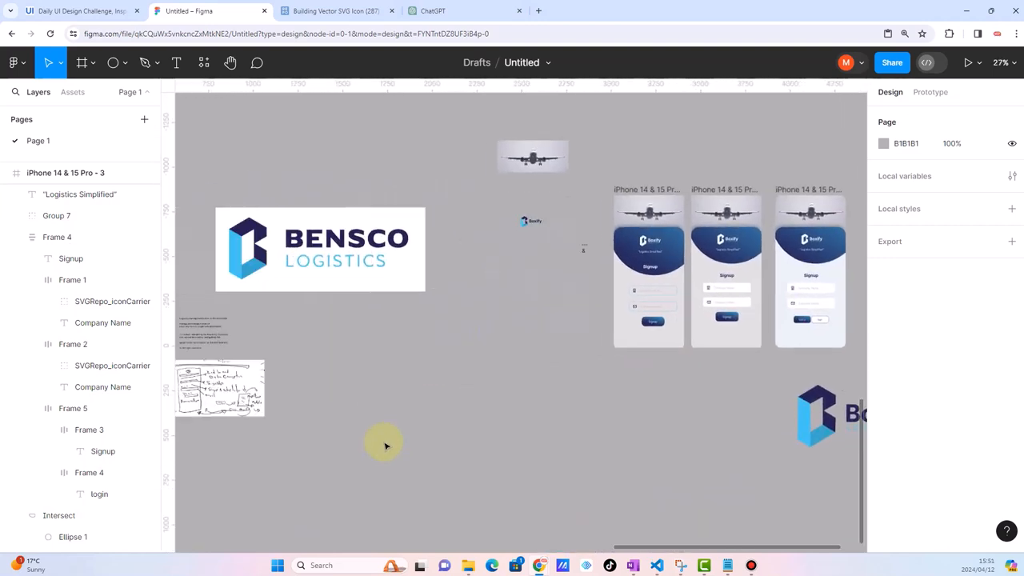
scroll(385, 445, "left", 5)
scroll(498, 391, "up", 5, "ctrl")
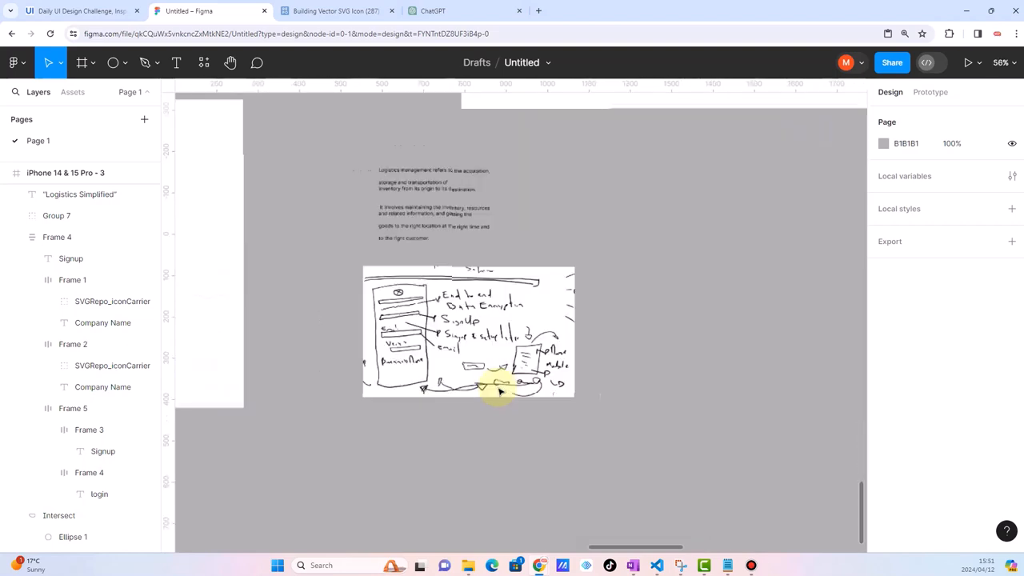
Examine the annotations on the wireframe sketch, and the form and button area of the third signup screen
scroll(496, 345, "up", 3, "ctrl")
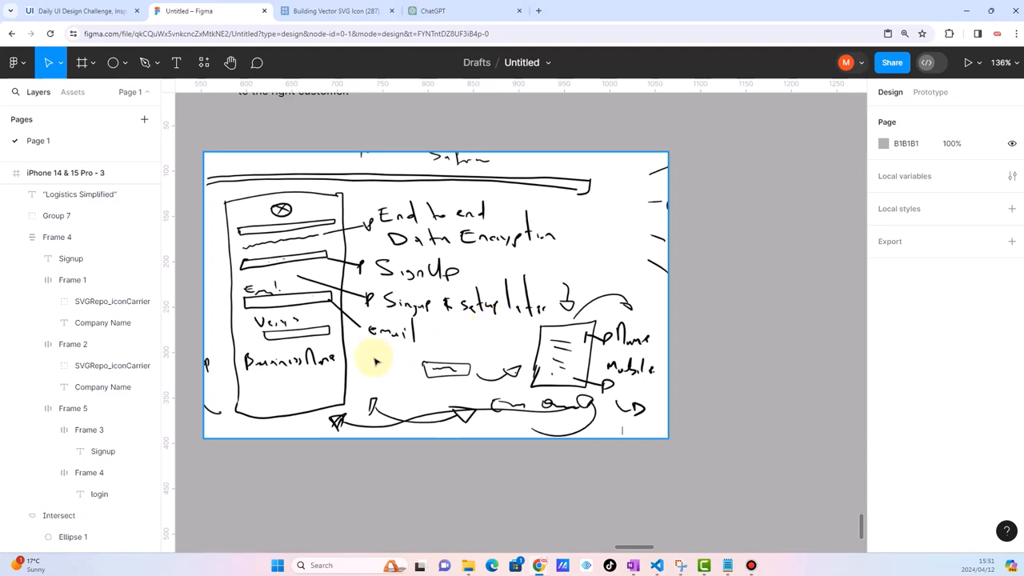
scroll(375, 362, "down", 5)
scroll(375, 361, "right", 10)
scroll(375, 361, "right", 8)
scroll(626, 201, "up", 4, "ctrl")
scroll(627, 201, "up", 2, "ctrl")
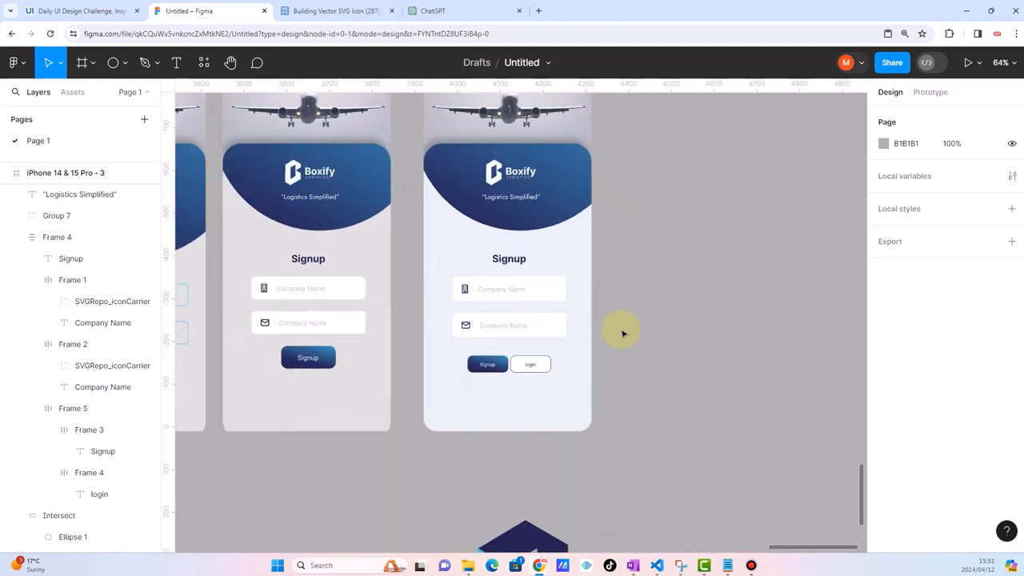
scroll(623, 334, "up", 3)
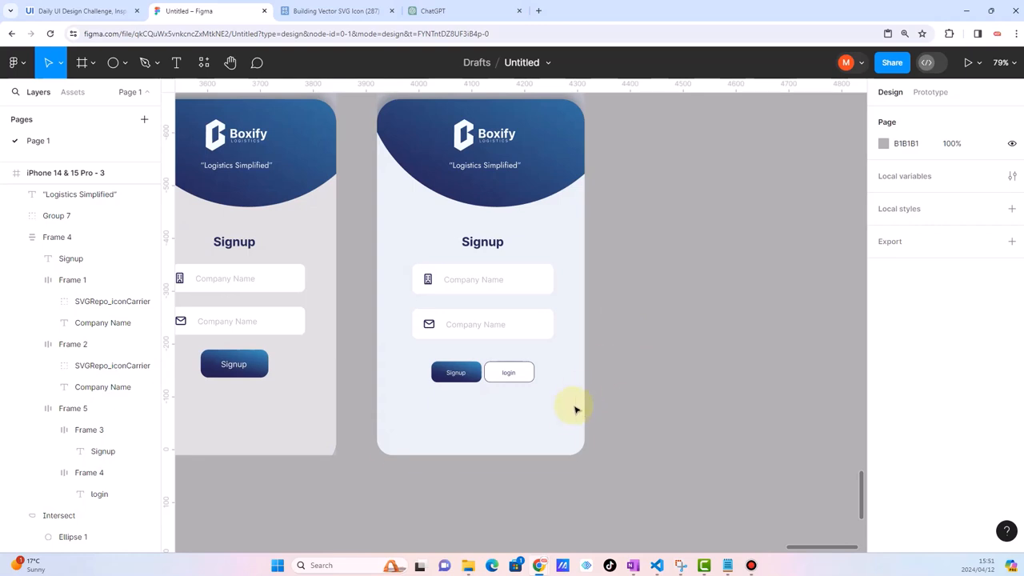
scroll(571, 413, "up", 1)
scroll(520, 402, "up", 3)
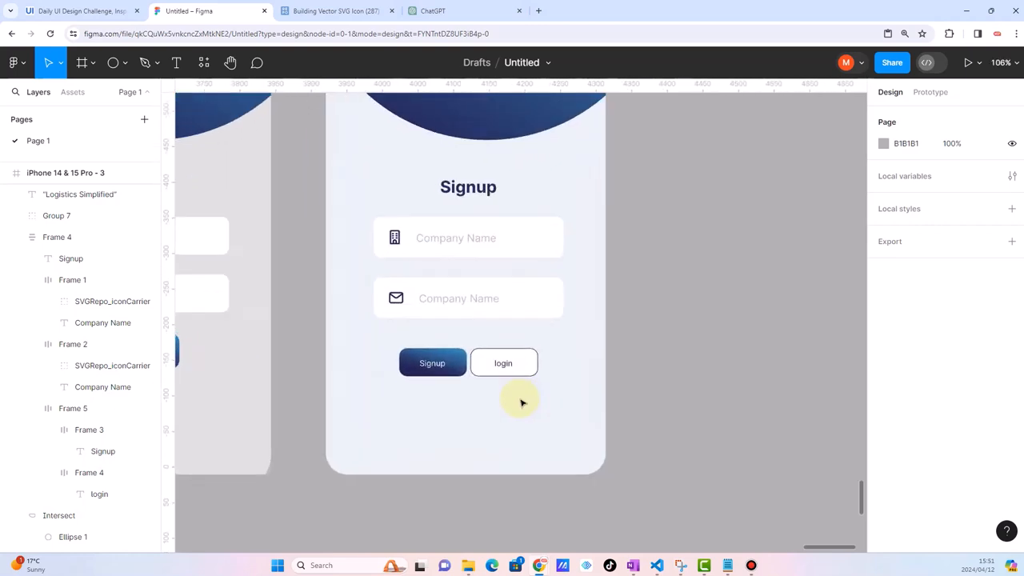
Switch to SVG Repo, close the building icon editor, search the vectors for "safe" and look through the icons
left_click(320, 10)
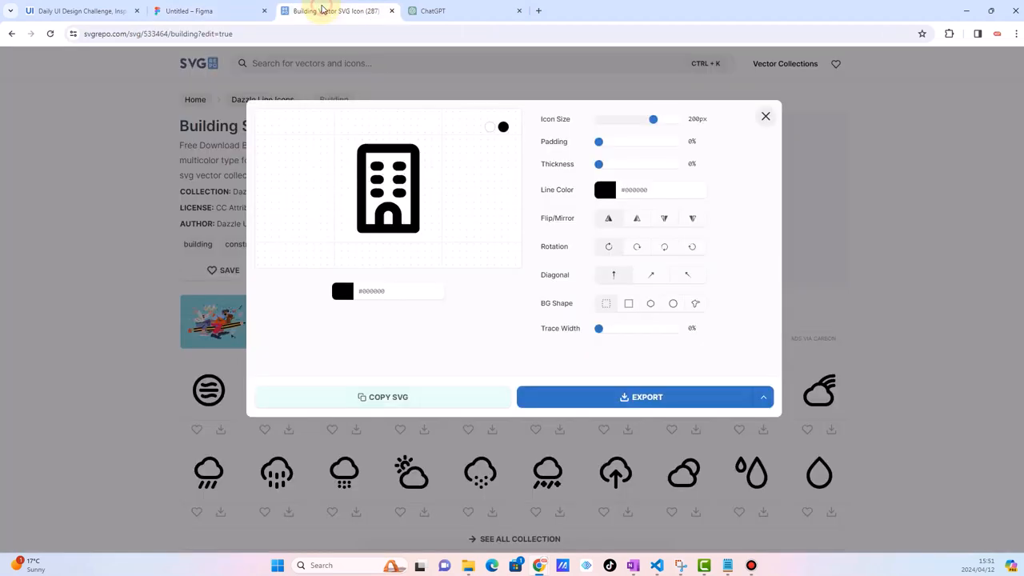
left_click(767, 116)
left_click(413, 64)
type("safe")
key("Return")
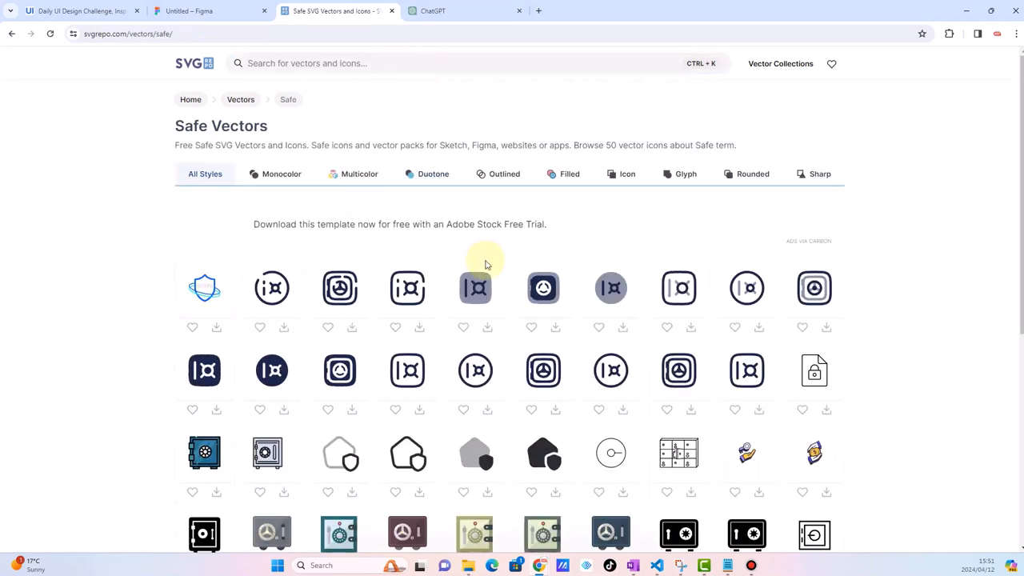
scroll(485, 264, "down", 2)
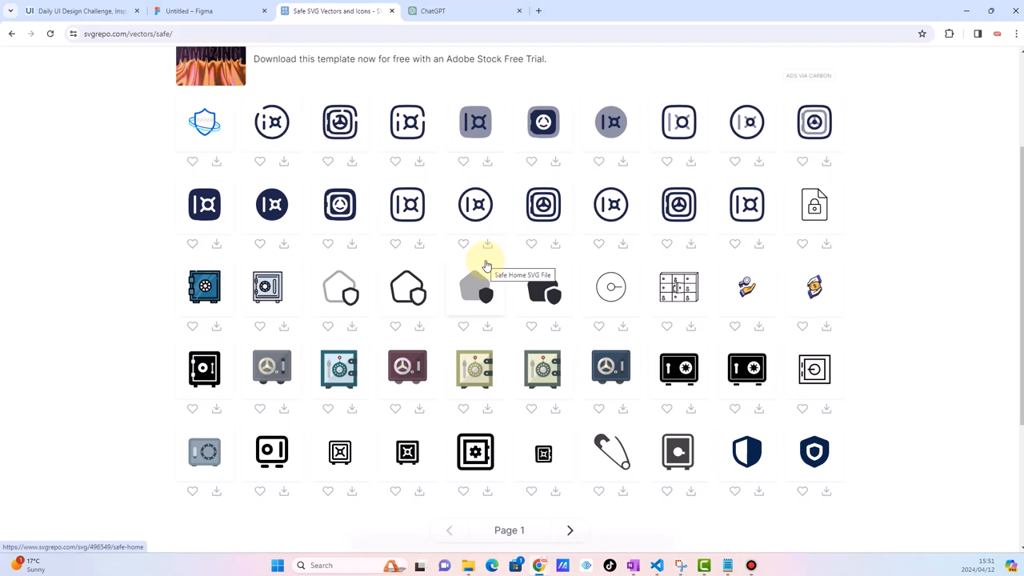
scroll(486, 264, "down", 1)
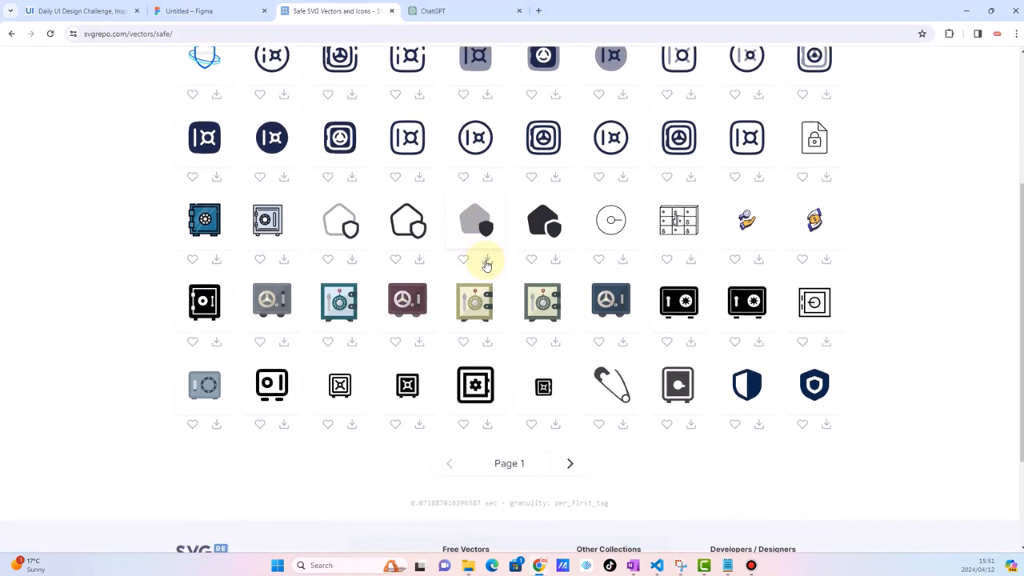
scroll(486, 265, "up", 1)
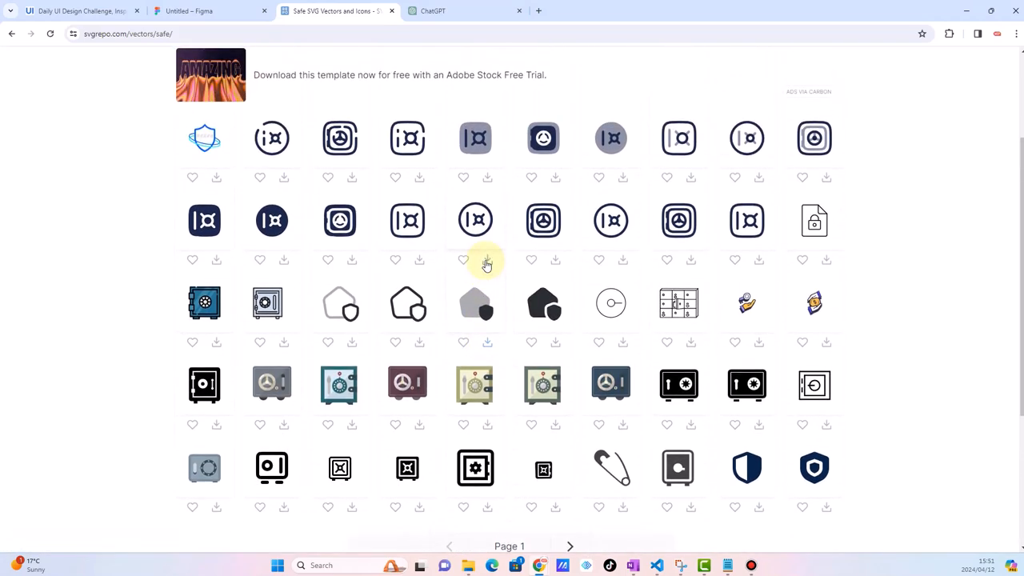
scroll(706, 449, "up", 1)
scroll(707, 448, "up", 1)
Search the SVG Repo vectors for "Secure", correcting the misspelled term "secore"
left_click(311, 62)
type("secore")
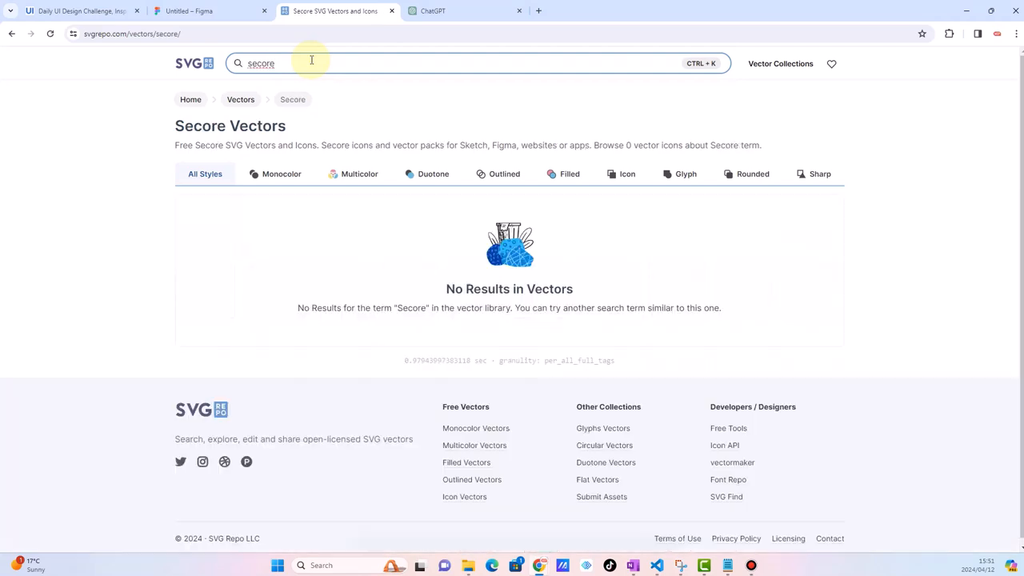
right_click(258, 64)
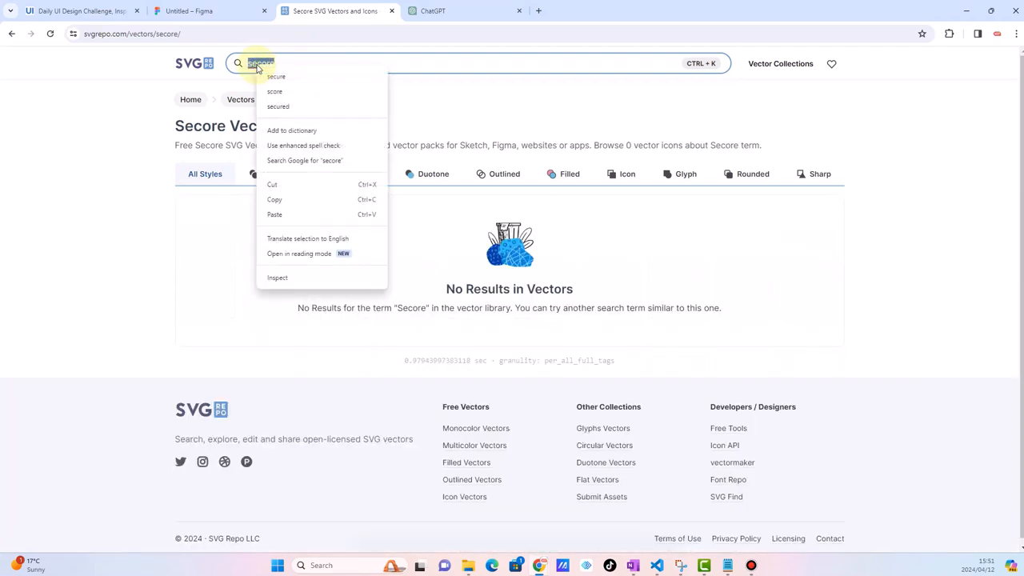
left_click(276, 77)
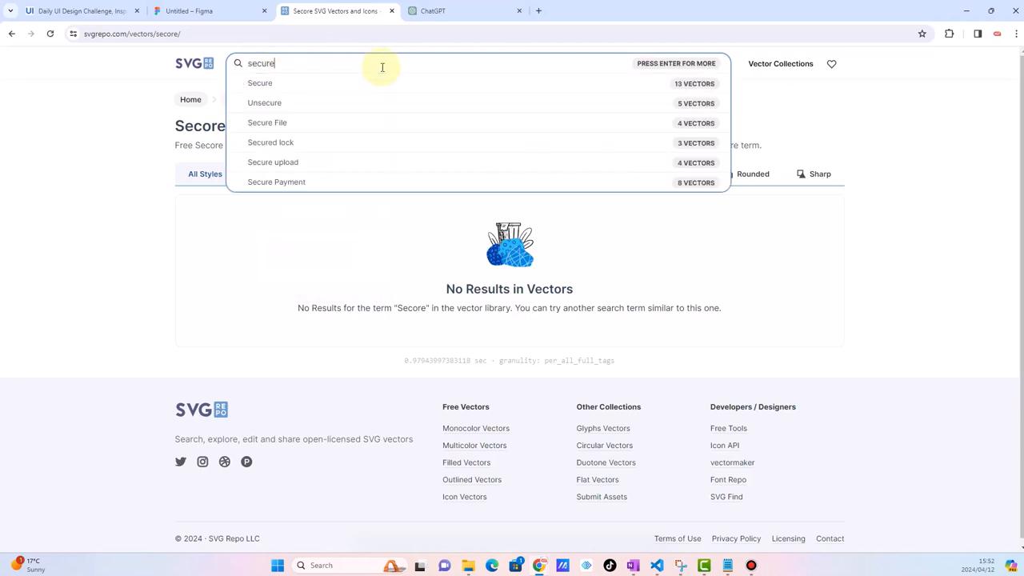
left_click(270, 84)
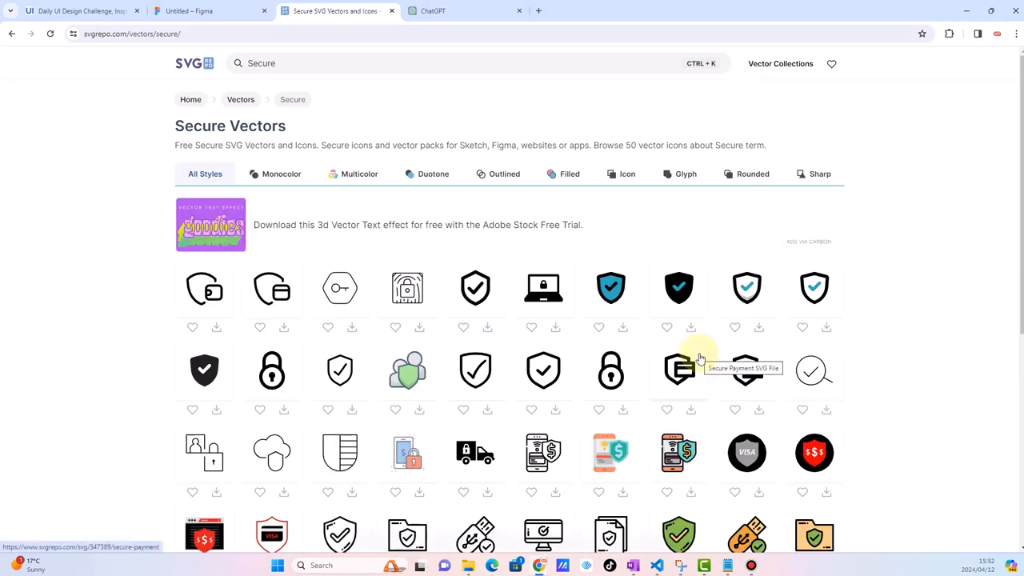
Copy the SVG of the Secure Pc laptop-with-padlock icon and paste it into the third signup screen in Figma
scroll(697, 356, "down", 1)
left_click(549, 249)
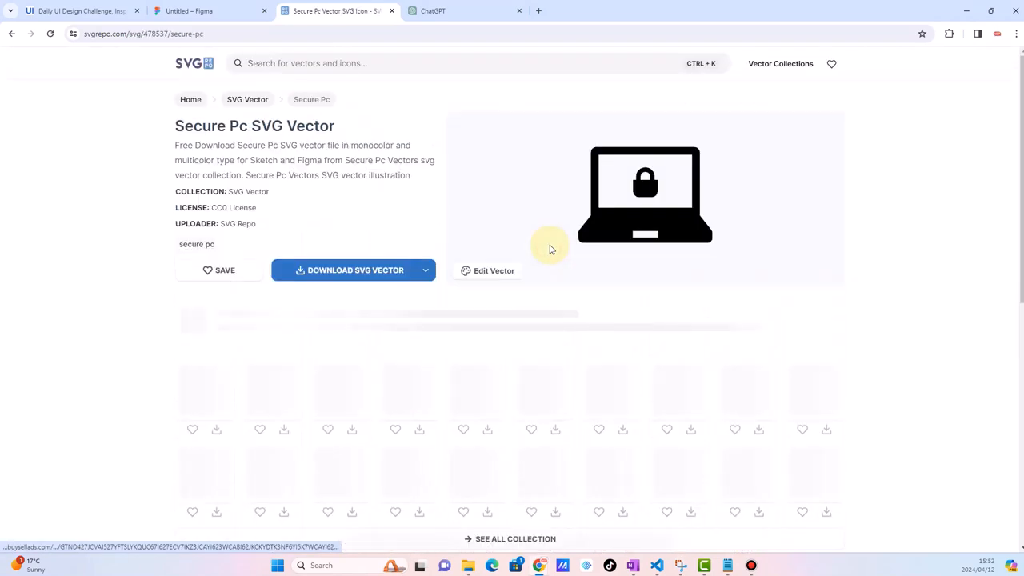
left_click(495, 273)
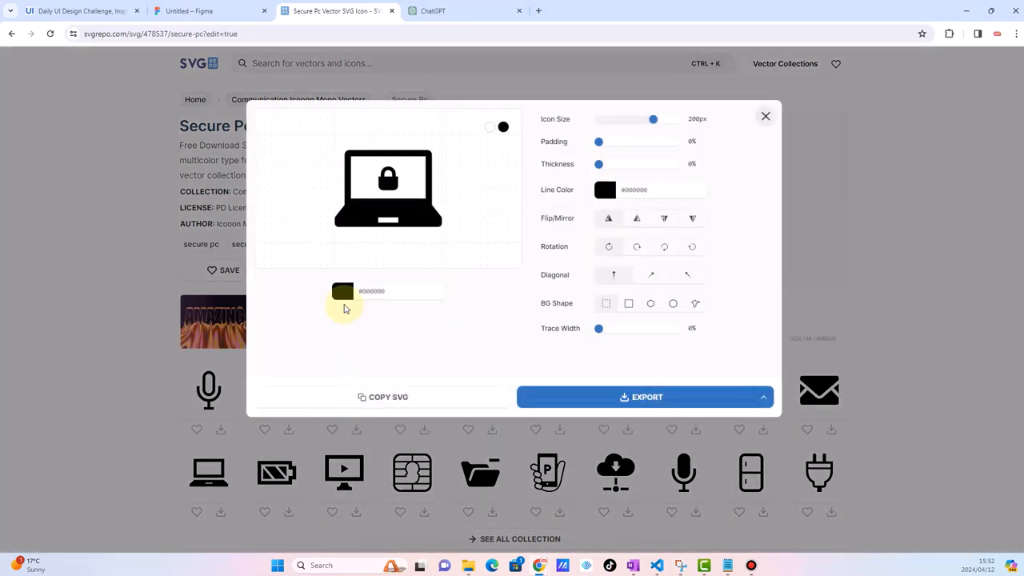
left_click(368, 397)
left_click(206, 12)
left_click(730, 311)
key("ctrl+v")
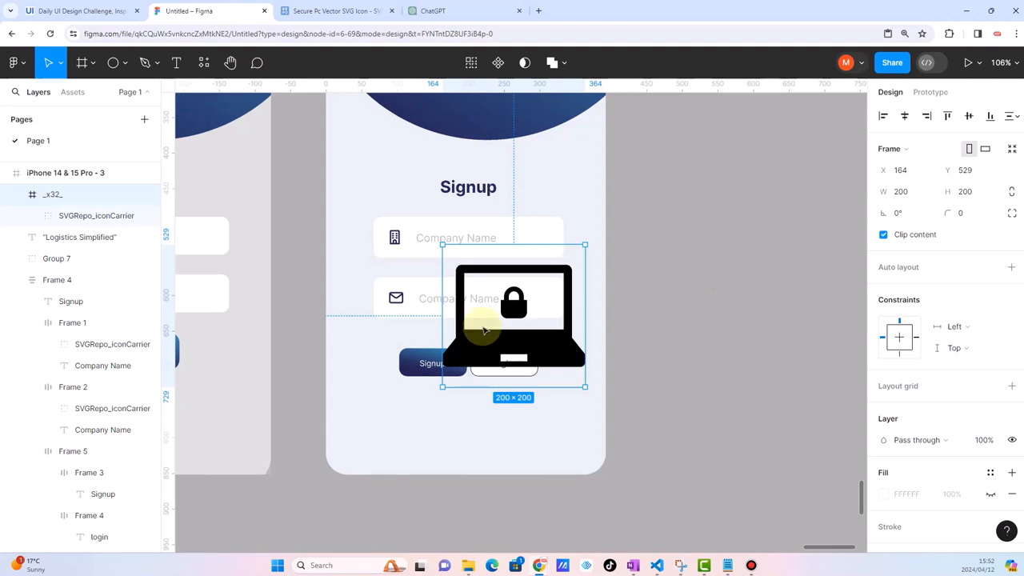
Shrink the laptop-with-padlock icon to 44 × 44 and place it below the buttons at about X 67, Y 761
scroll(422, 338, "down", 4)
scroll(477, 360, "up", 3)
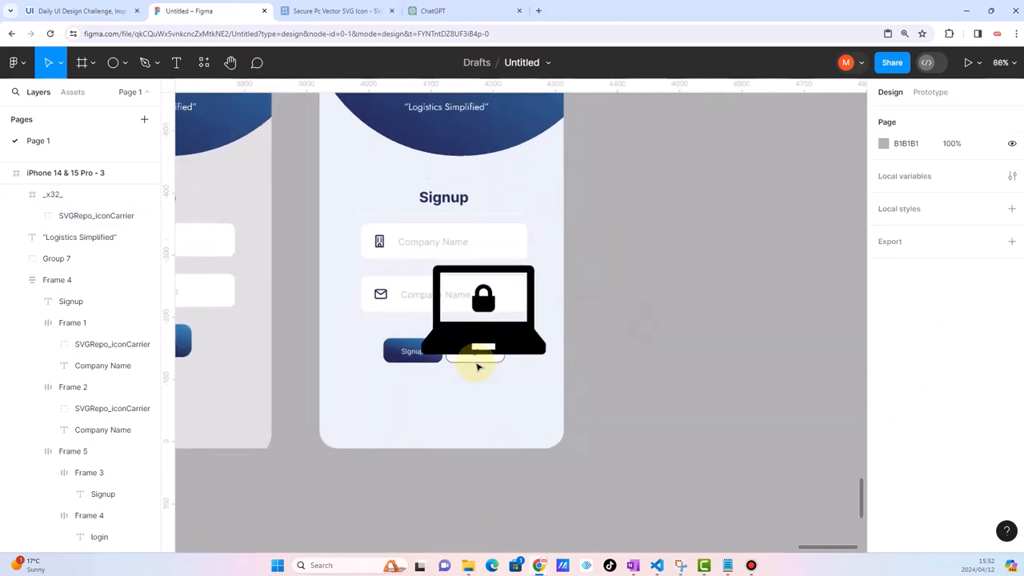
left_click_drag(462, 344, 396, 444)
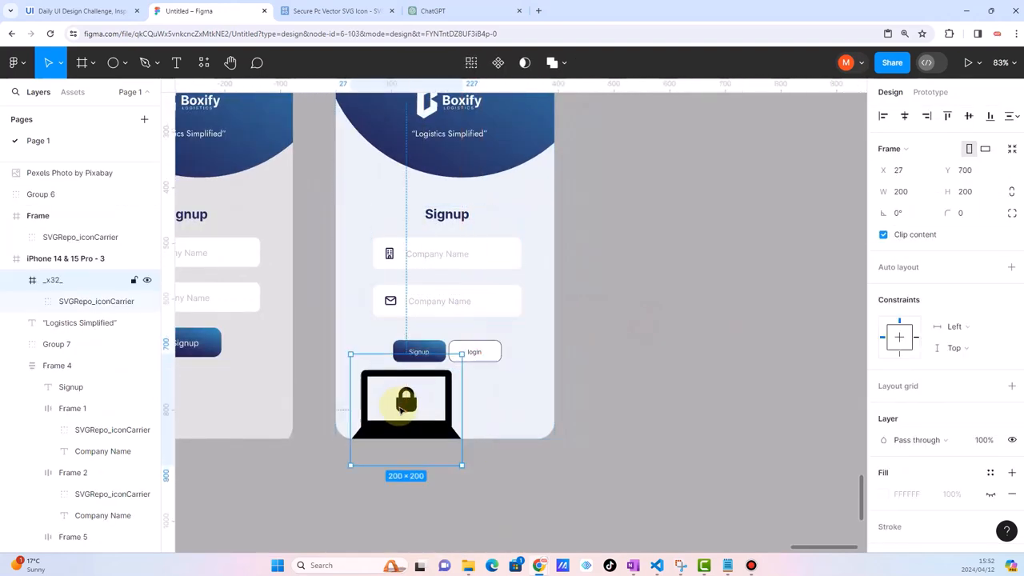
scroll(400, 408, "up", 8)
left_click_drag(610, 232, 326, 412)
left_click_drag(303, 466, 376, 401)
scroll(375, 402, "down", 5)
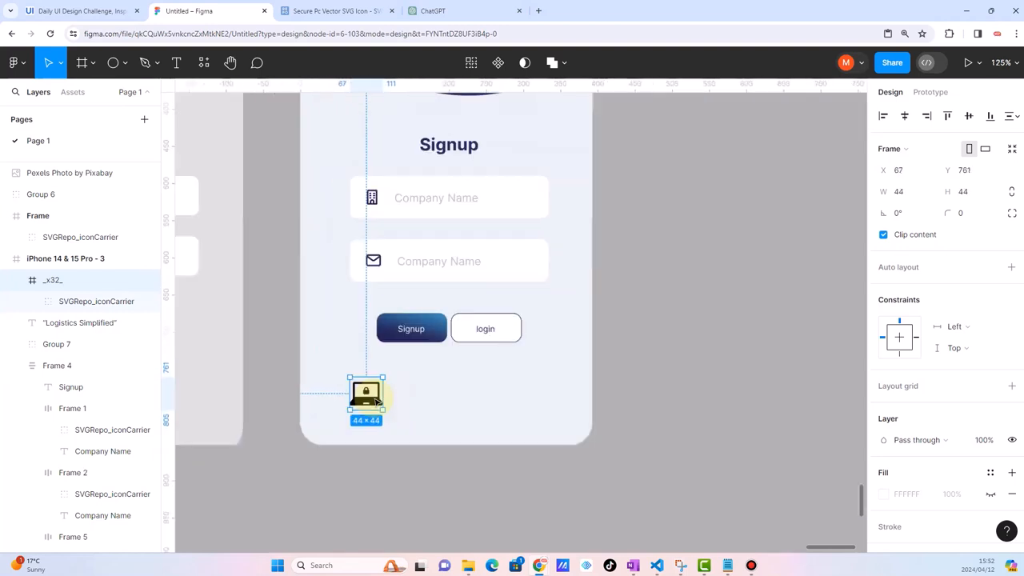
scroll(376, 401, "down", 2)
left_click(516, 405)
scroll(517, 405, "down", 5)
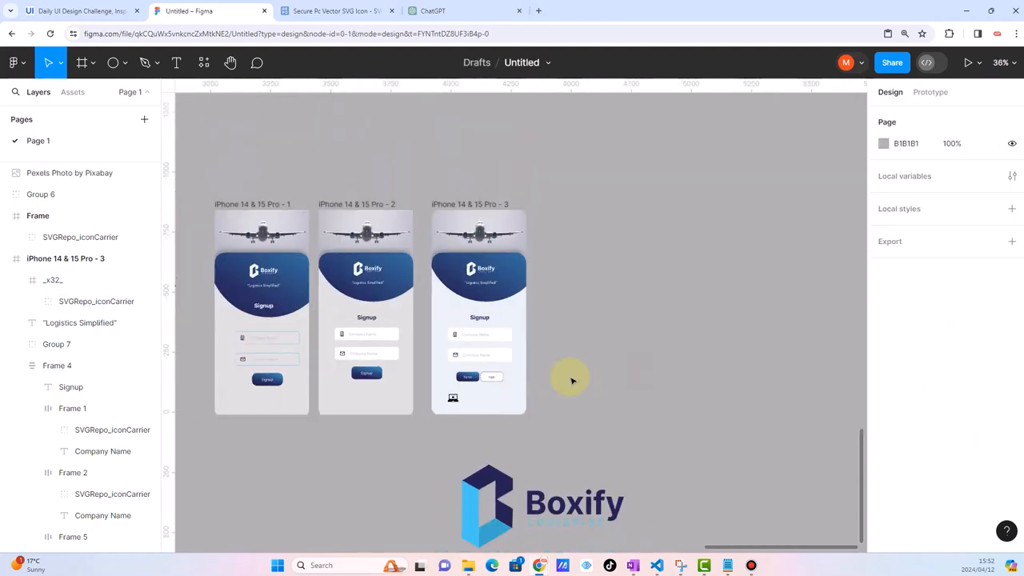
scroll(572, 381, "up", 2)
scroll(572, 381, "up", 3)
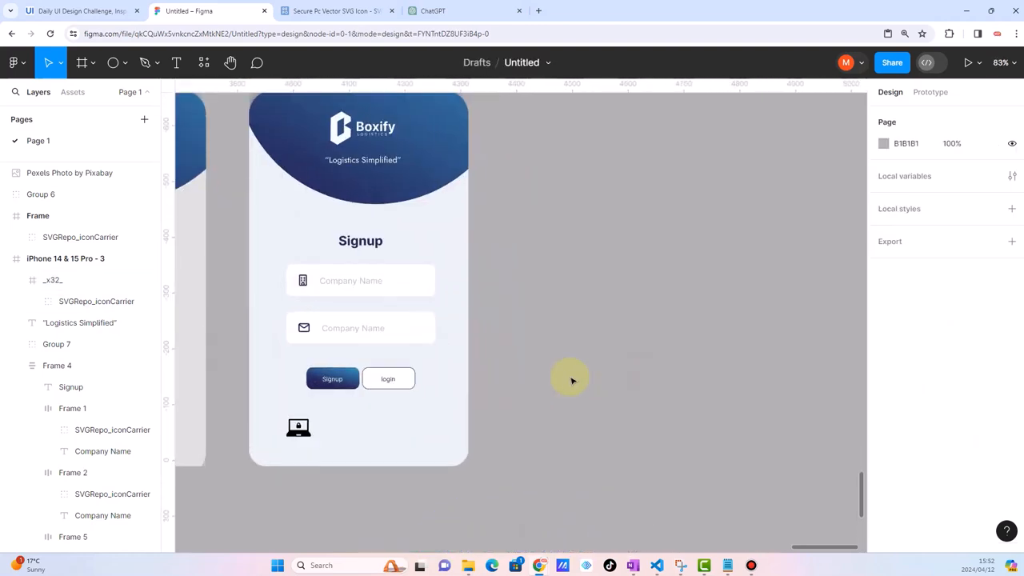
Add the text "Safe data assurance" on the canvas beside the third signup screen, level with the laptop icon
left_click(309, 430)
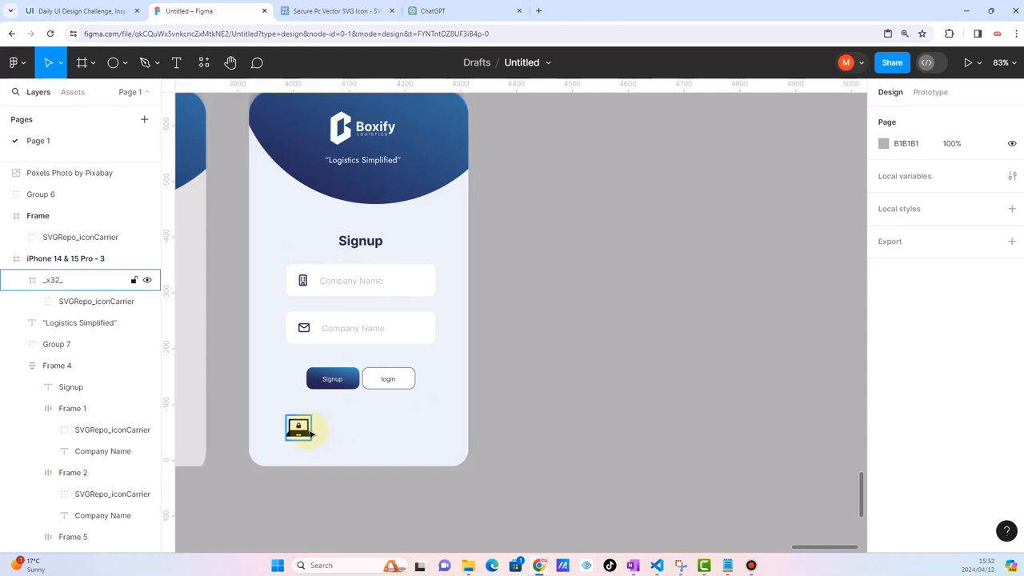
scroll(310, 432, "up", 1)
scroll(310, 432, "up", 2)
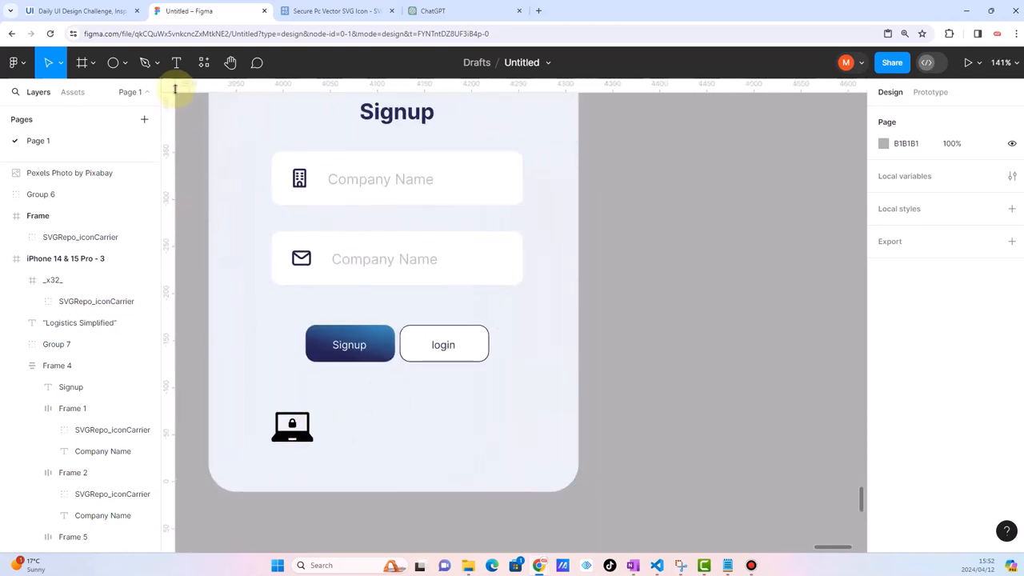
left_click(176, 62)
left_click(618, 422)
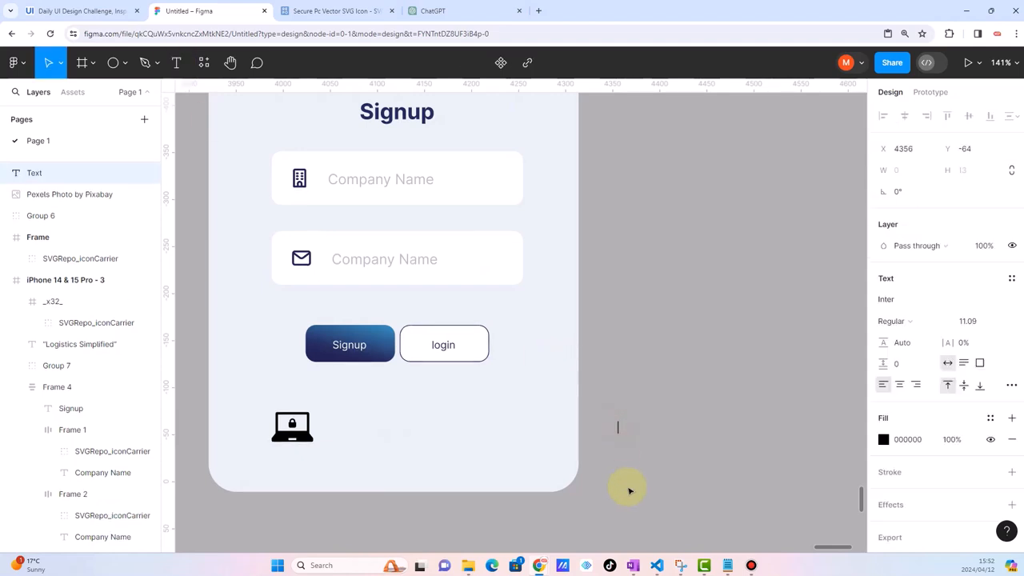
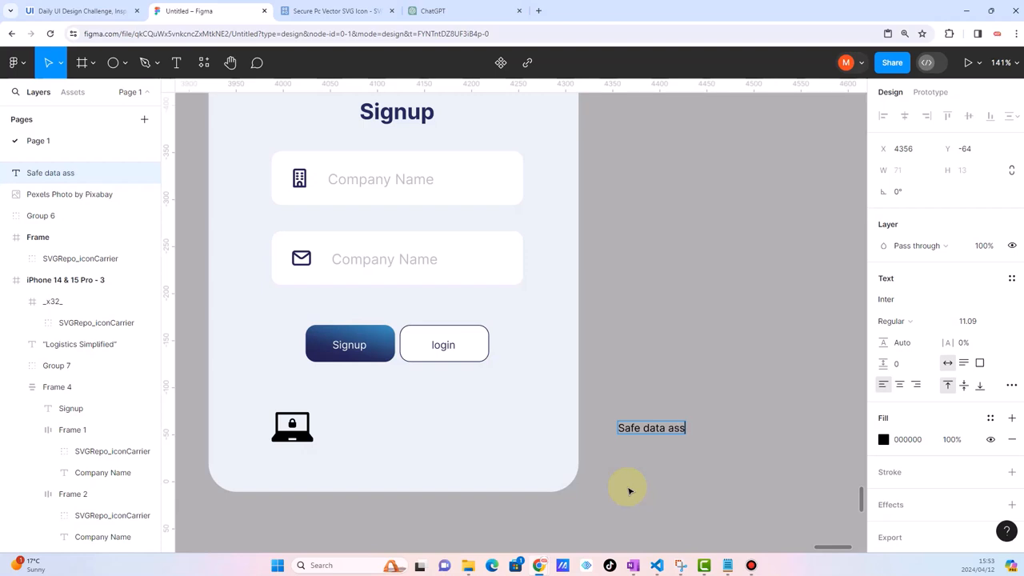
type("nce")
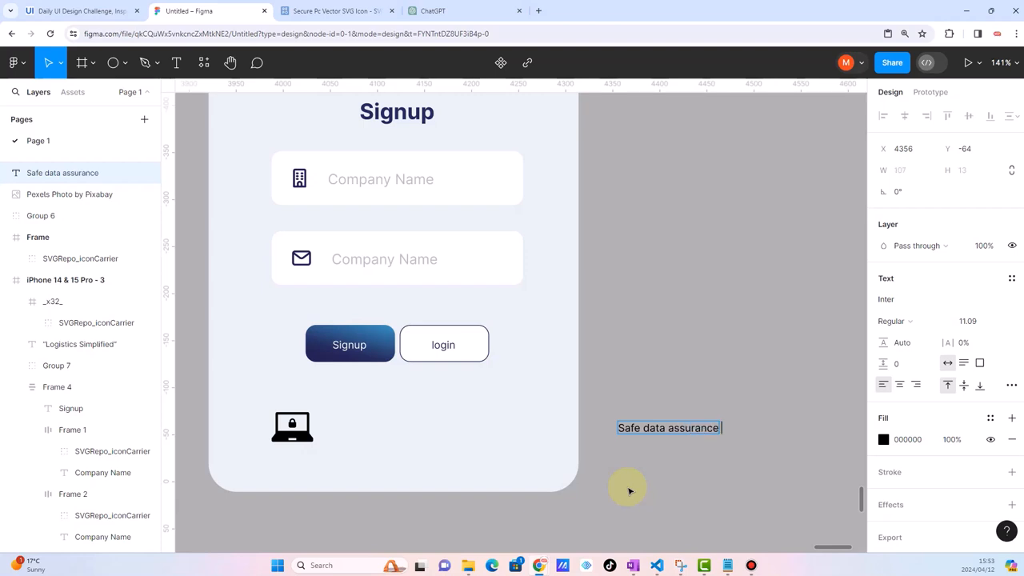
Prefix the assurance text with "100%", delete the end of the word "Safe" and select the wording after the percentage
left_click(621, 430)
type("100")
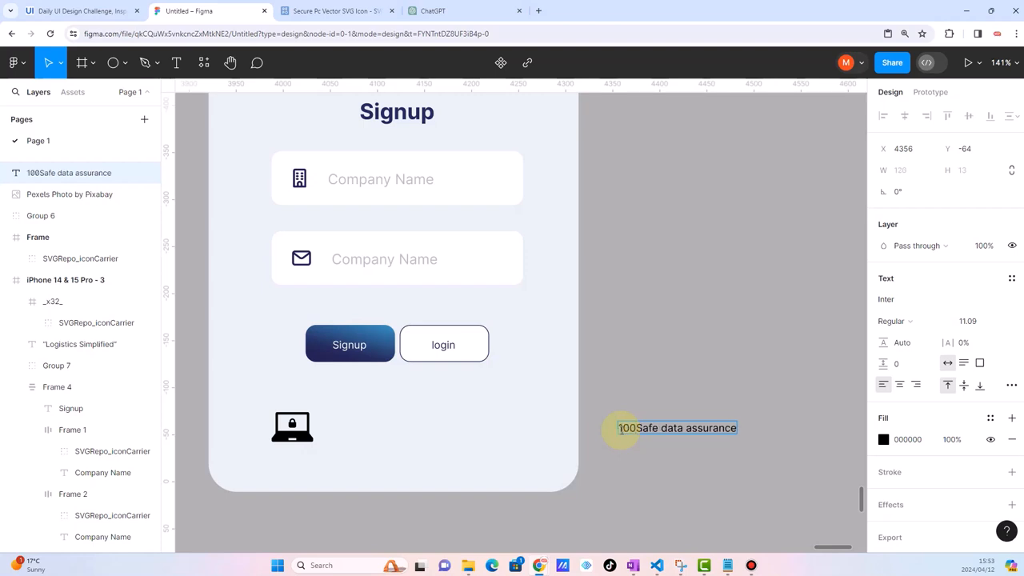
type("%")
left_click(672, 430)
key("BackSpace")
key("BackSpace")
key("BackSpace")
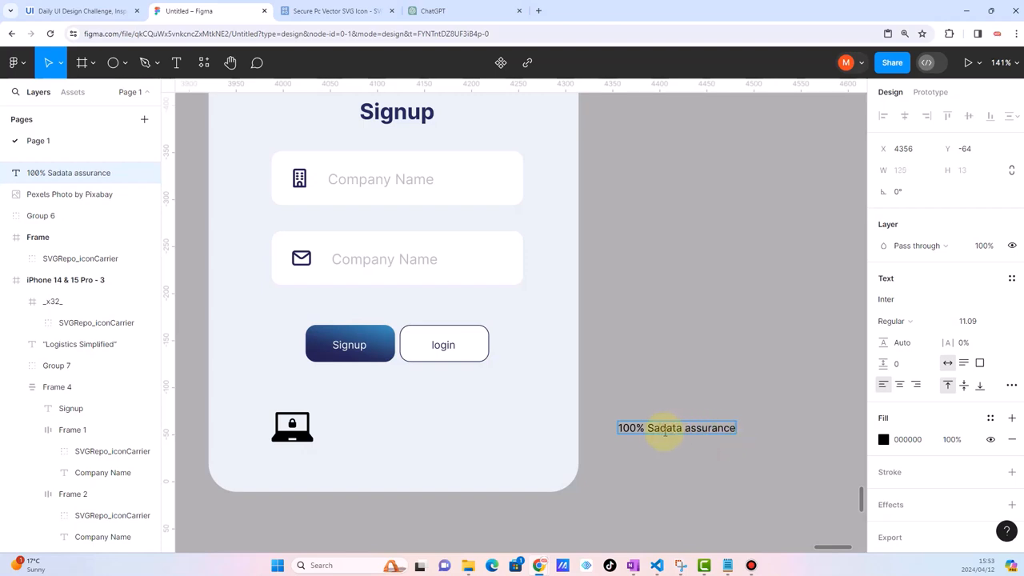
left_click_drag(648, 429, 759, 429)
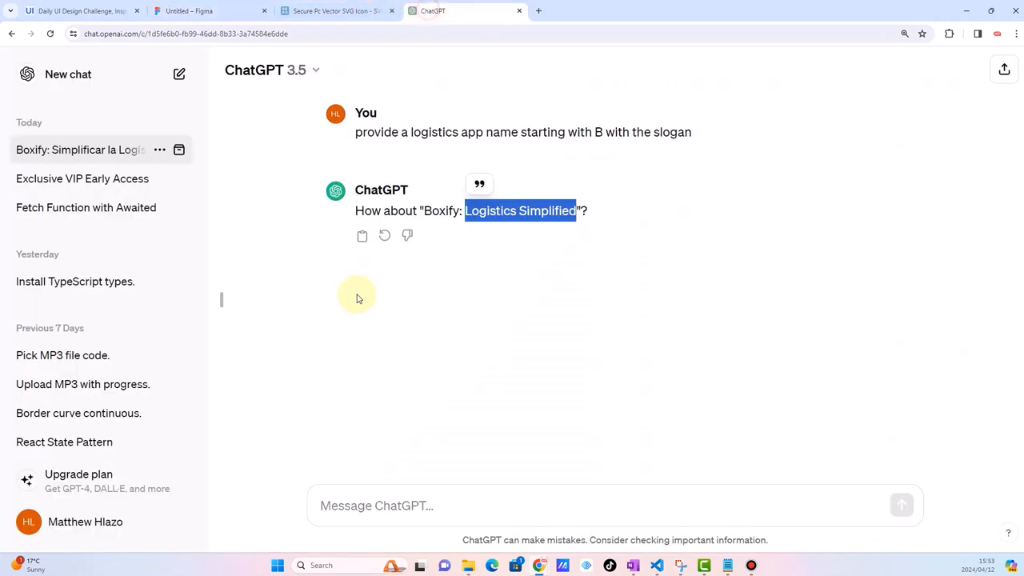
Switch to the ChatGPT conversation about the logistics app name and start a new message
left_click(436, 11)
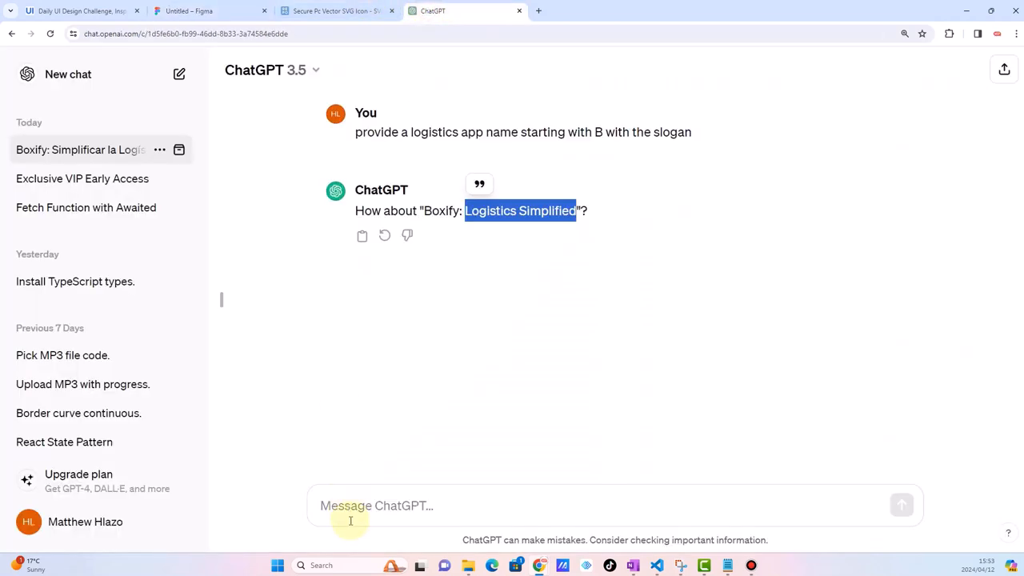
left_click(350, 520)
type("p")
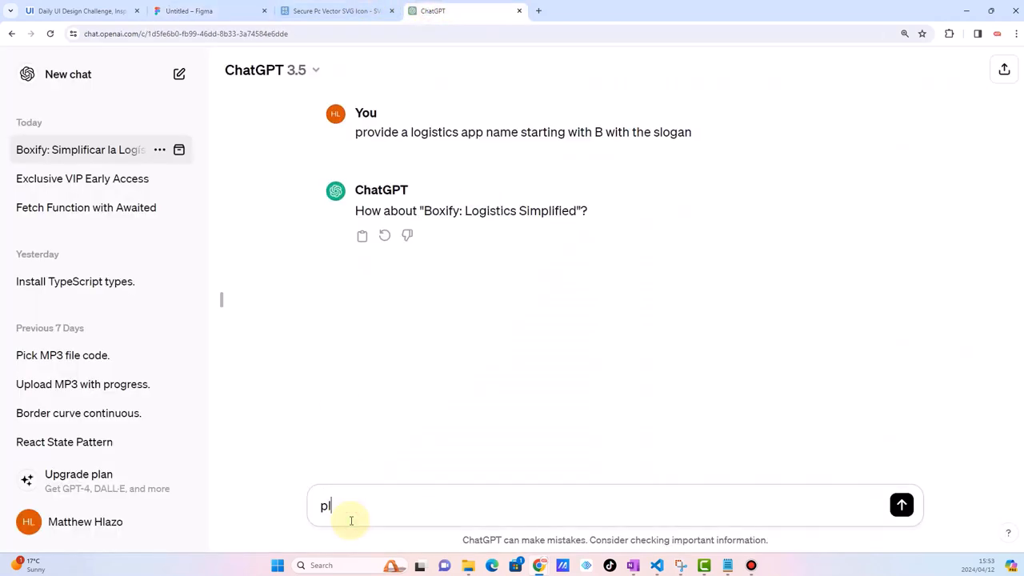
type("lrovide")
key("ctrl+a")
type("p")
key("BackSpace")
key("BackSpace")
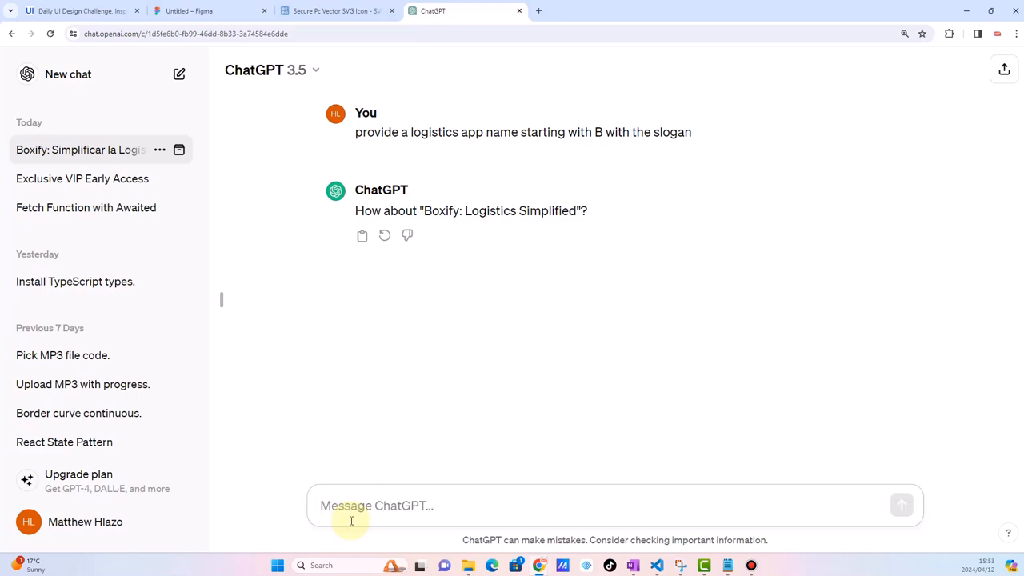
Ask ChatGPT to "provide data safety assuring short slogans"
type("provide da")
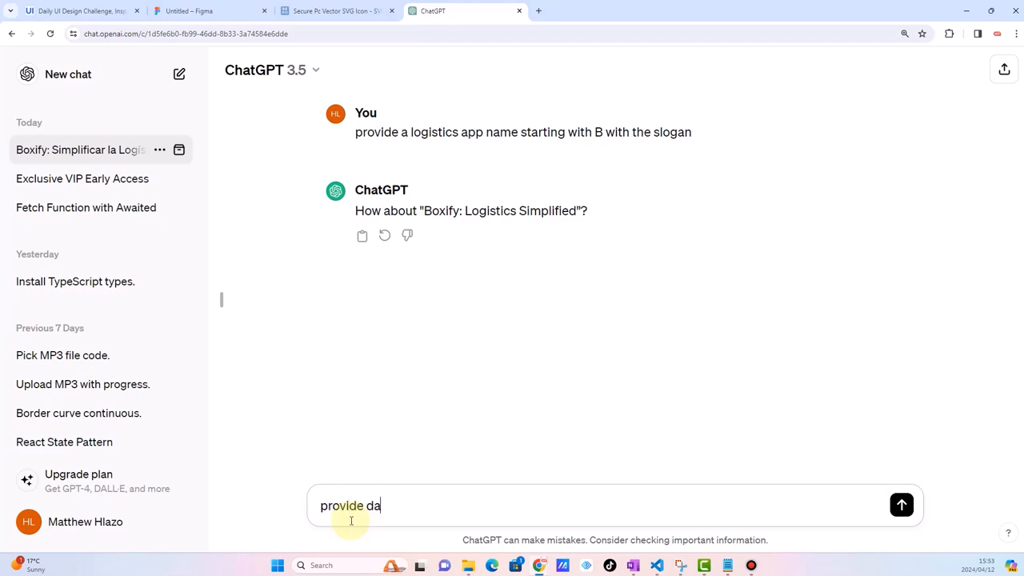
type("tasefty")
key("BackSpace")
key("BackSpace")
key("BackSpace")
type("fety")
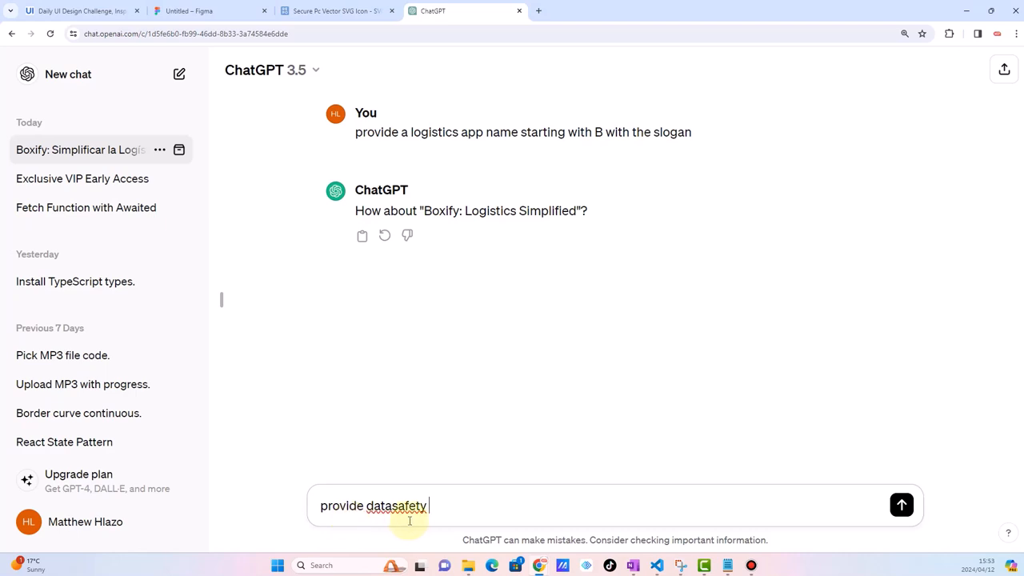
left_click(392, 507)
left_click(436, 508)
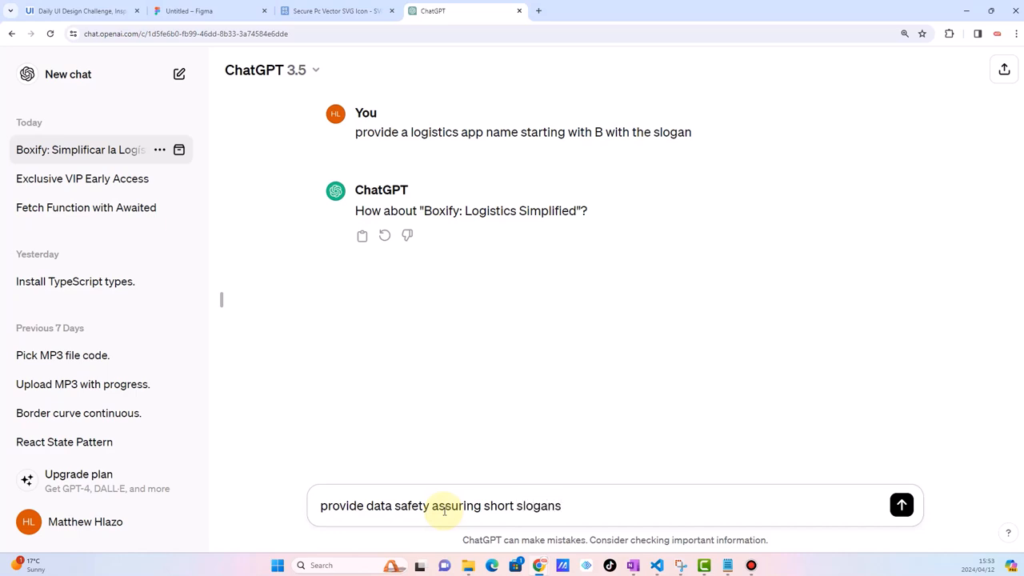
key("Return")
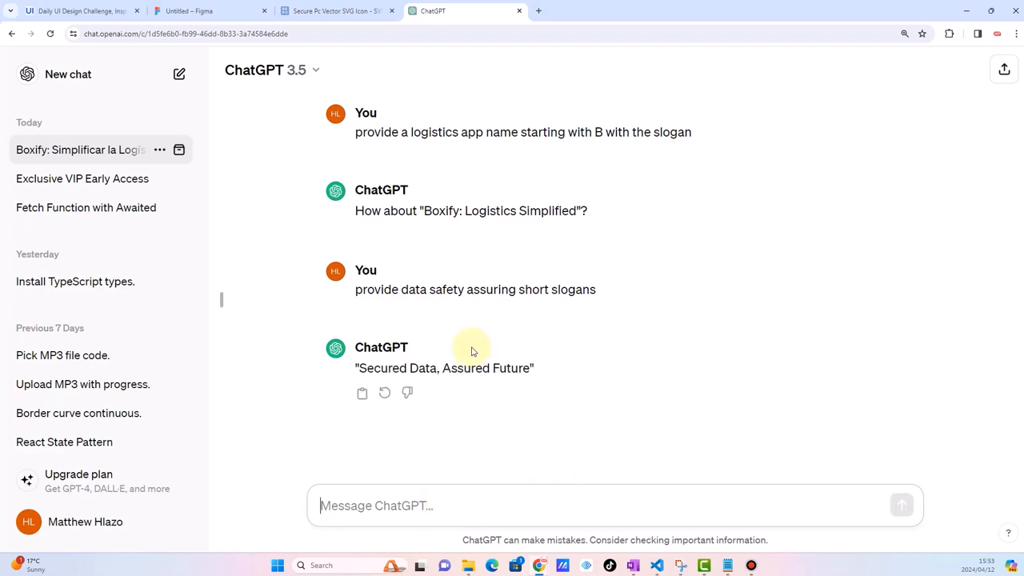
Copy the slogan "Secured Data, Assured Future" and replace the assurance text in the Figma design with it
left_click_drag(532, 367, 360, 369)
key("ctrl+c")
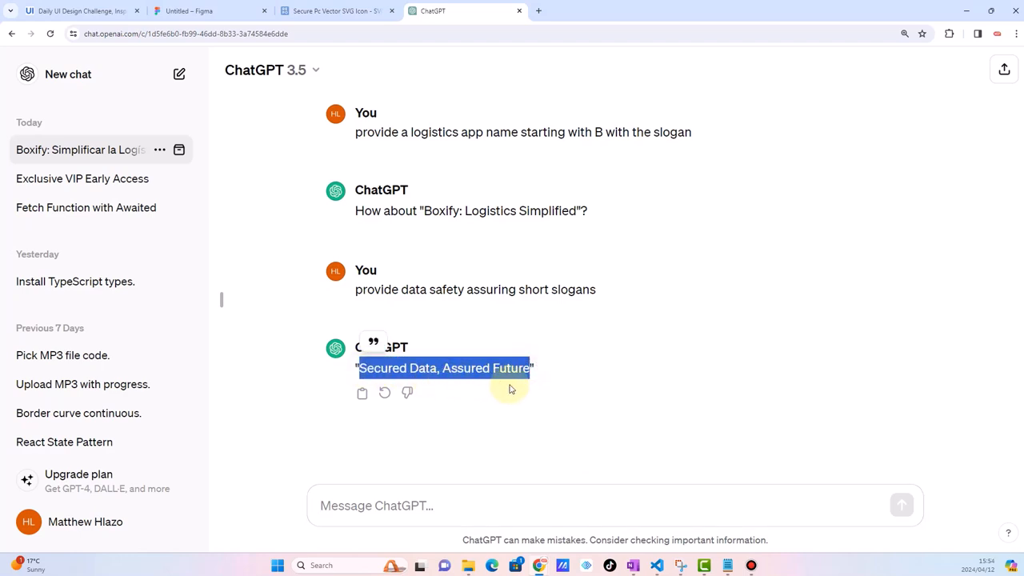
left_click(198, 11)
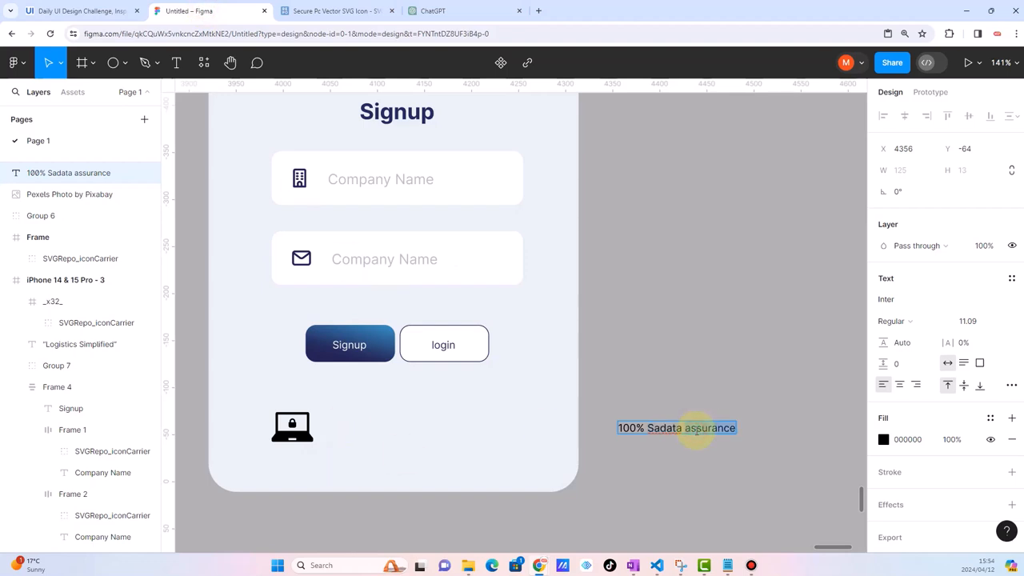
key("ctrl+v")
key("Escape")
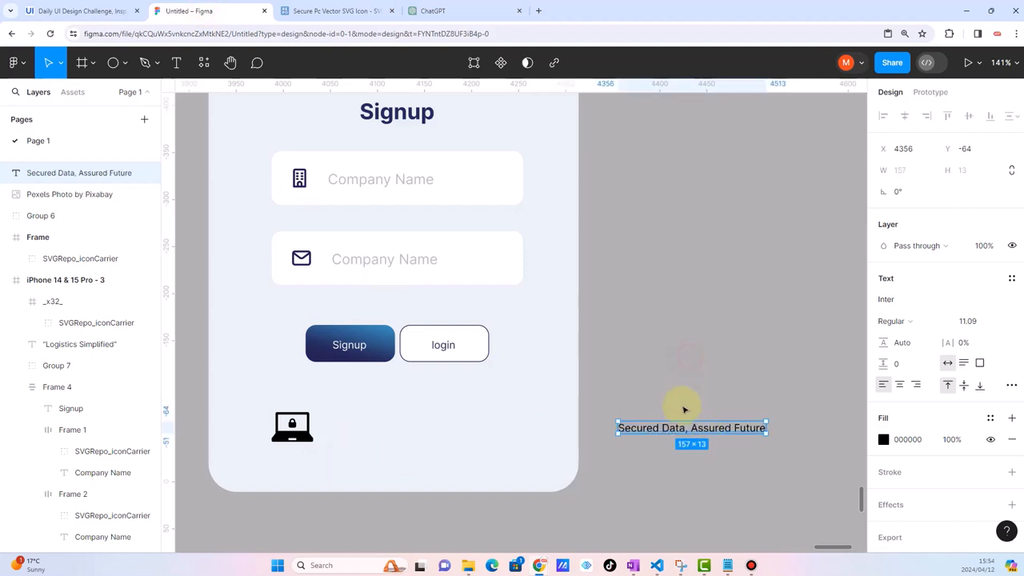
Move the slogan text onto the third signup screen, beside the laptop icon below the buttons
left_click_drag(679, 432, 397, 432)
left_click(685, 454)
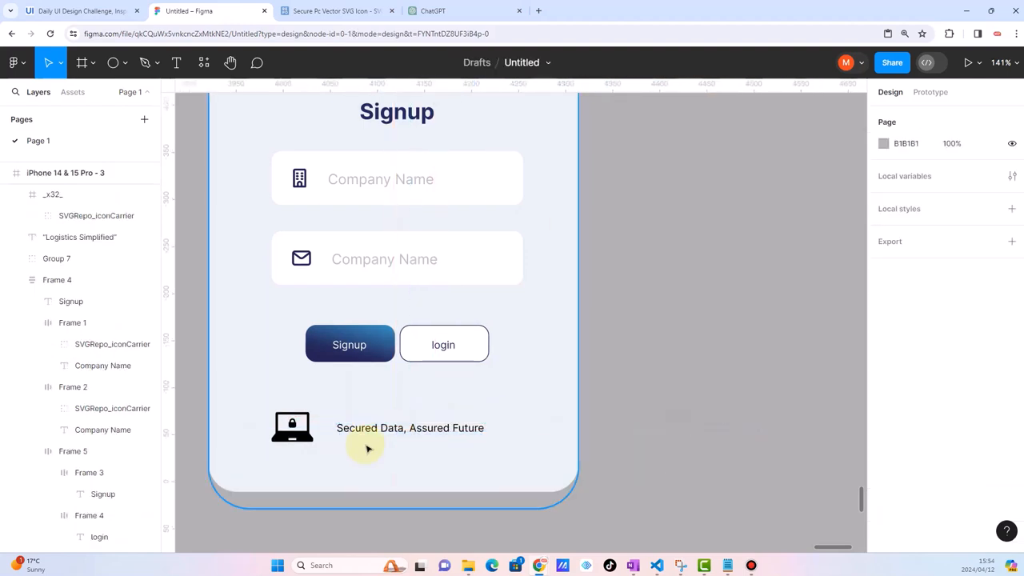
left_click(300, 428)
scroll(300, 428, "down", 5)
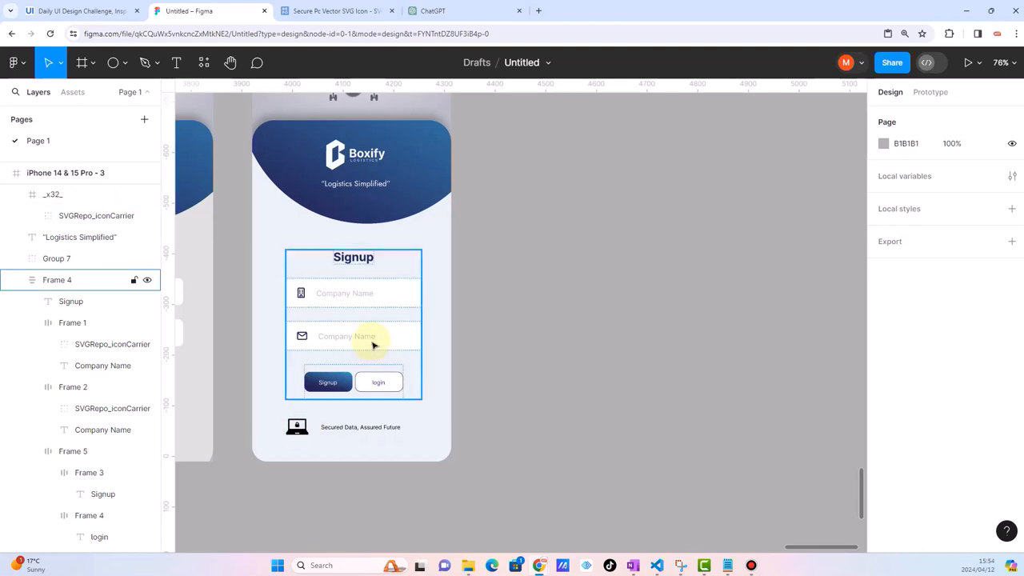
scroll(375, 344, "up", 2)
scroll(427, 384, "right", 2)
scroll(427, 388, "left", 3)
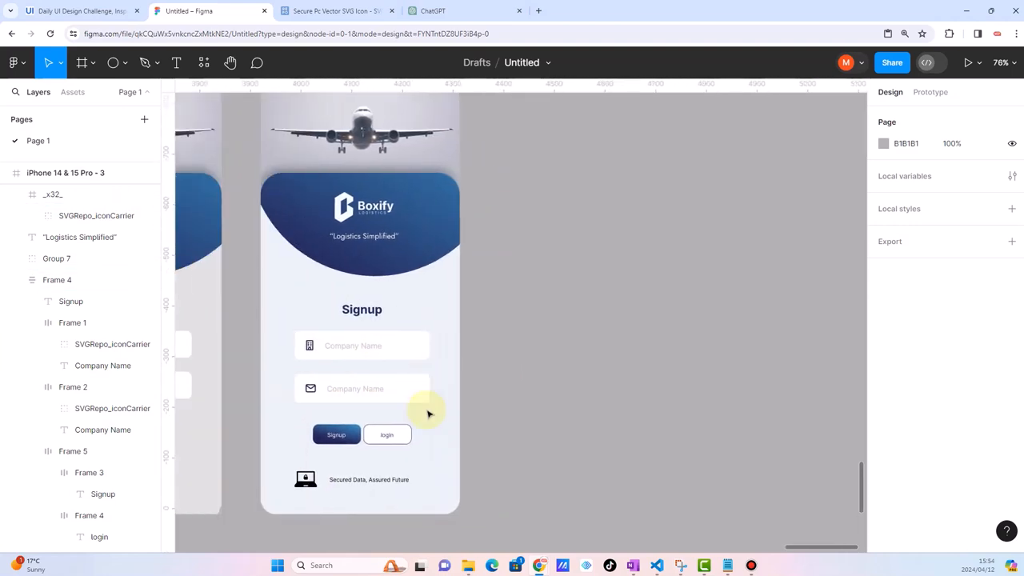
scroll(430, 460, "left", 1)
scroll(429, 459, "up", 1)
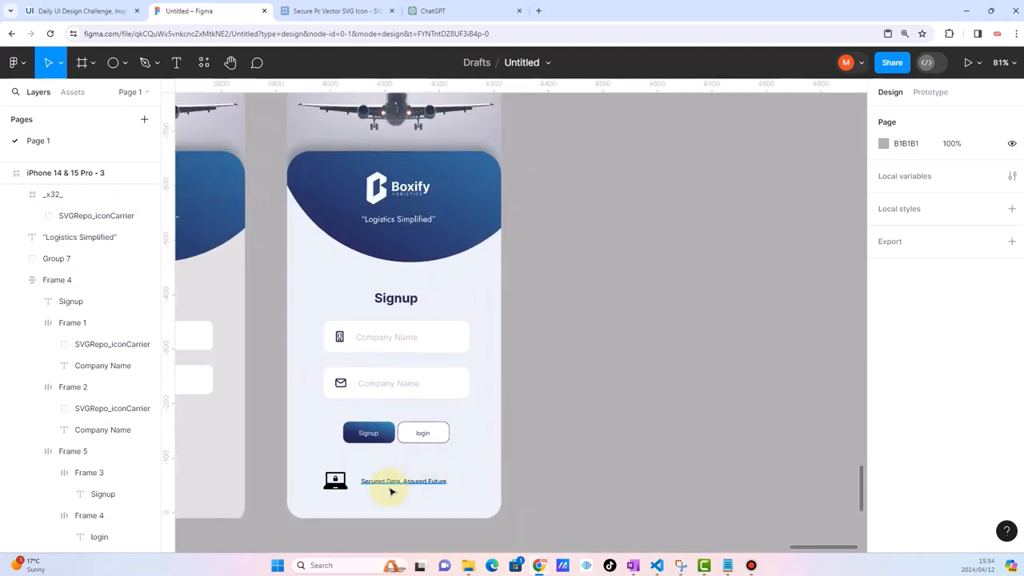
Set the slogan text's fill to dark navy 242155, sampled from the Signup button
scroll(393, 488, "up", 4)
left_click(403, 482)
scroll(395, 476, "up", 5)
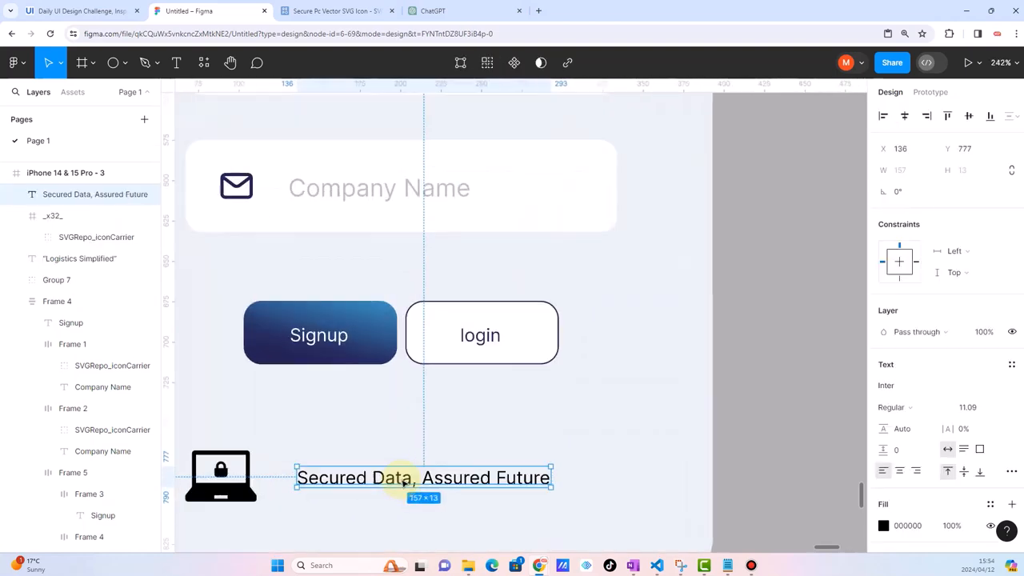
left_click(883, 526)
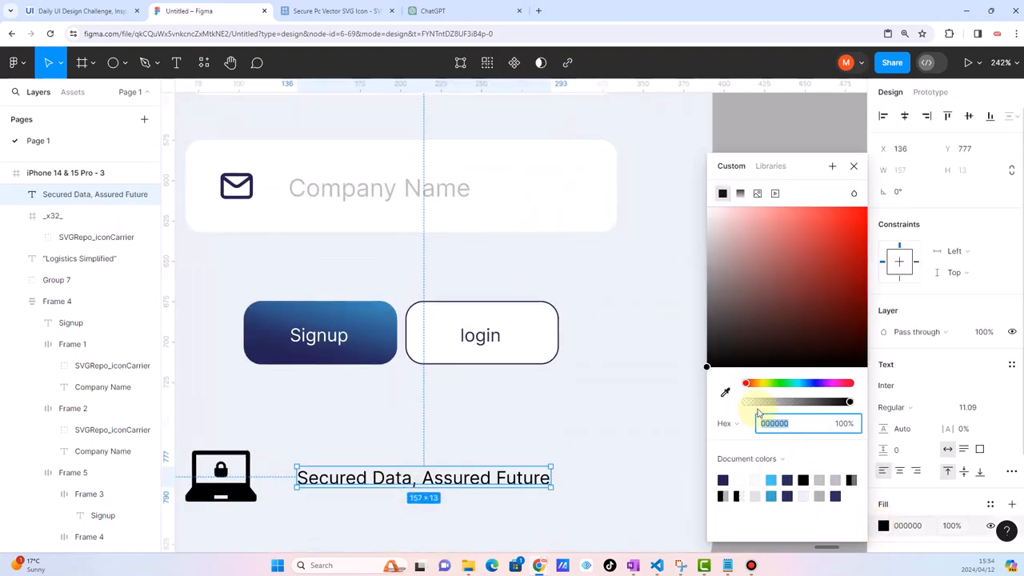
left_click(725, 392)
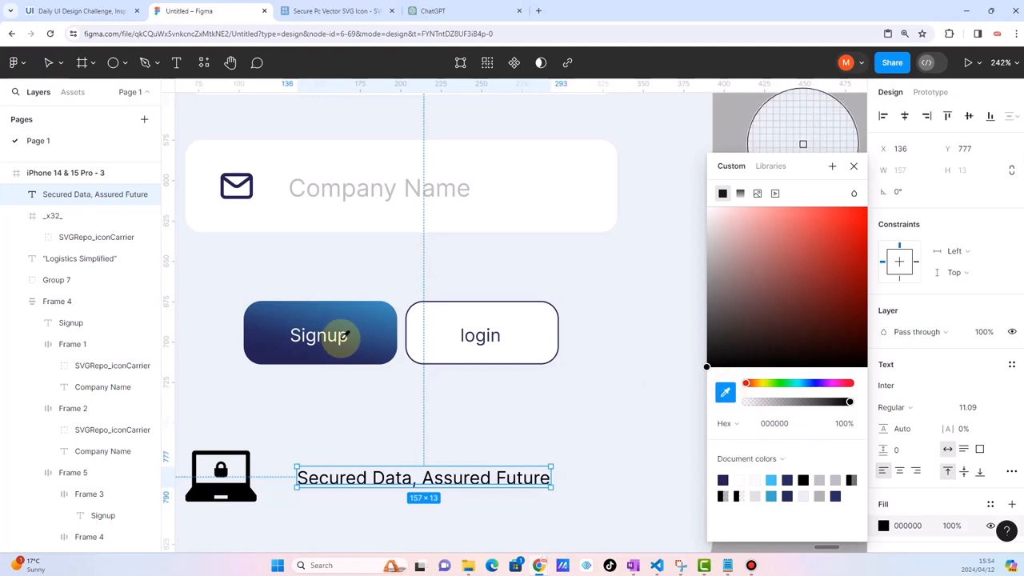
left_click(263, 352)
scroll(361, 451, "down", 5)
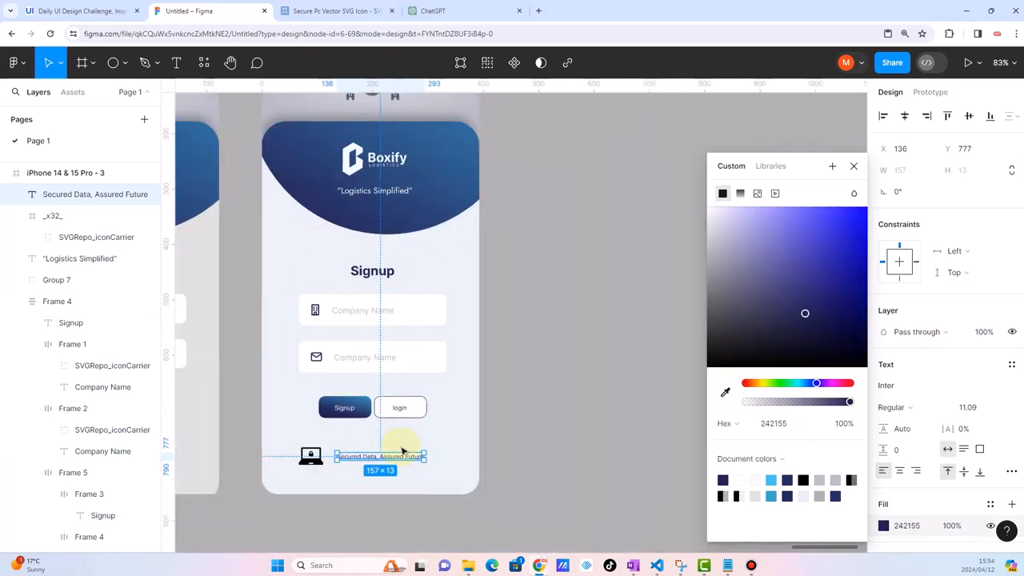
left_click(553, 451)
Try to fill the laptop icon's frame with dark navy 242155 sampled from the Signup button
scroll(349, 480, "up", 4)
left_click(275, 438)
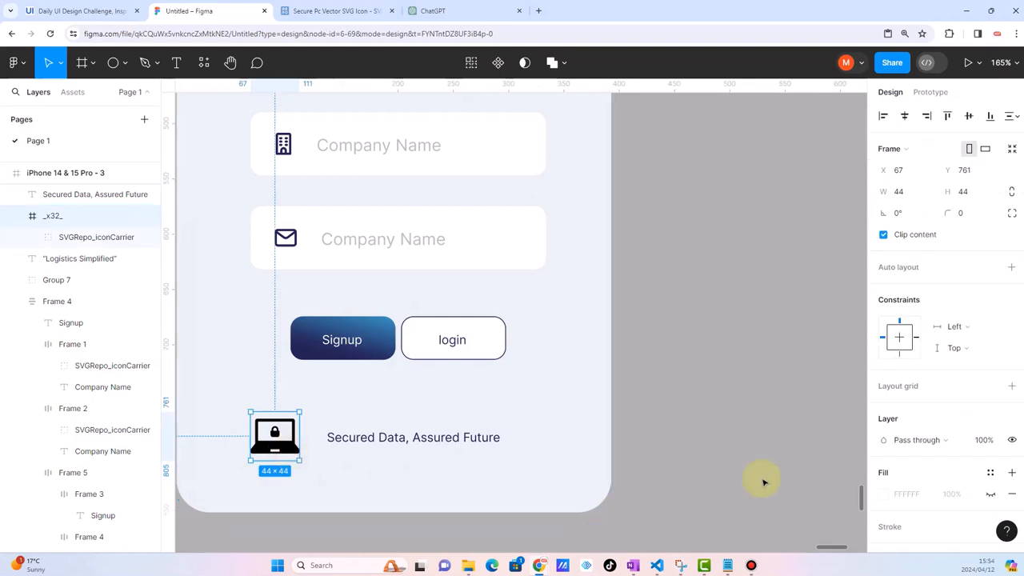
left_click(883, 492)
left_click(725, 392)
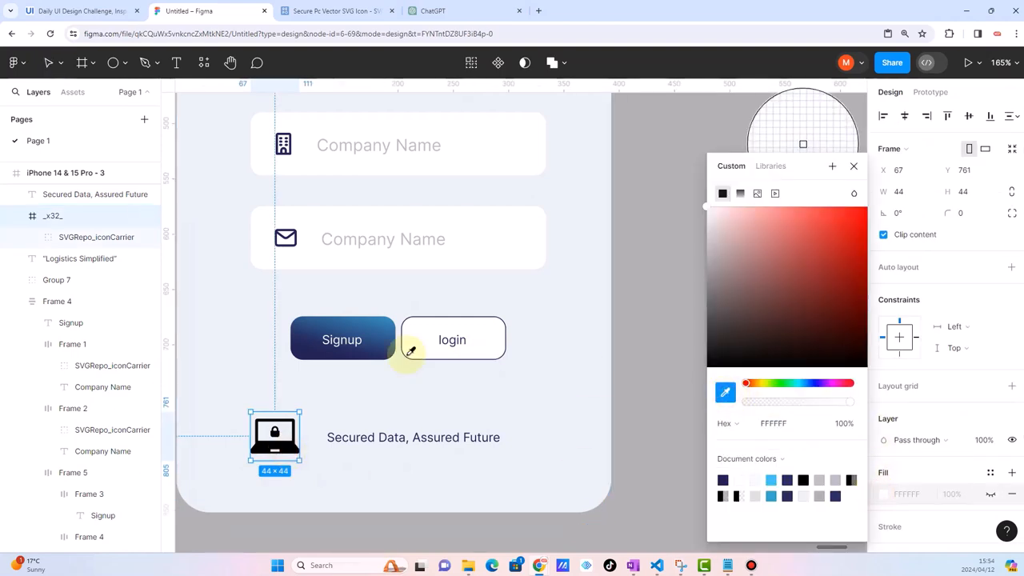
left_click(303, 350)
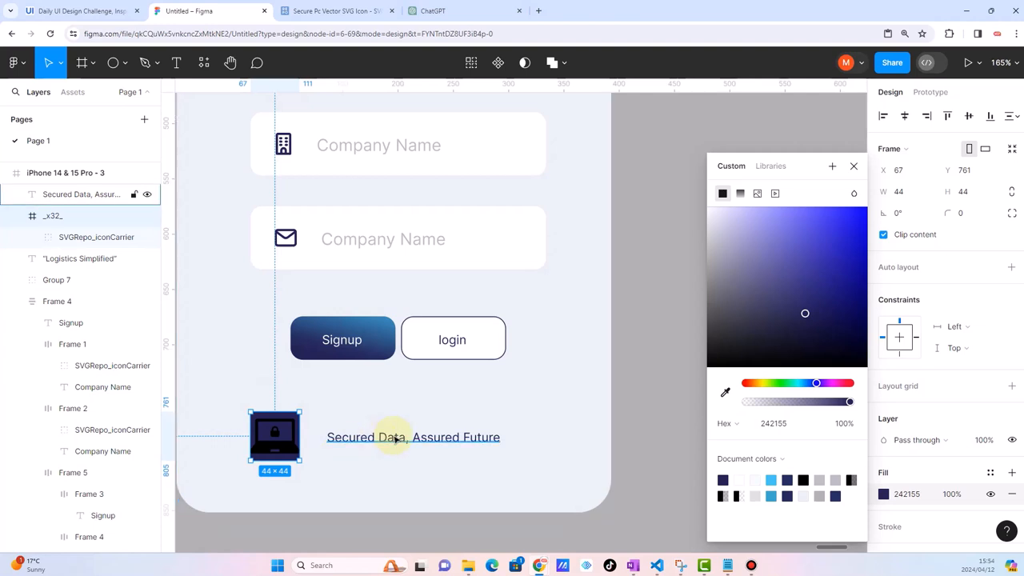
left_click(394, 439)
scroll(228, 464, "up", 5)
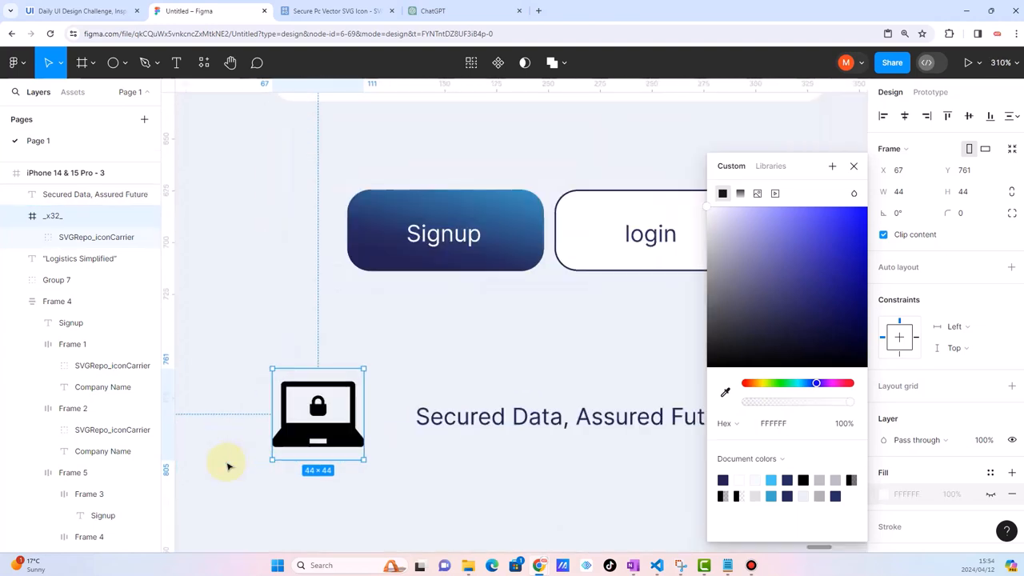
Pull the laptop graphic out of its frame, delete the empty frame and reposition the graphic beside the slogan at about X 81, Y 772
left_click(328, 420)
left_click_drag(327, 420, 404, 499)
left_click(326, 424)
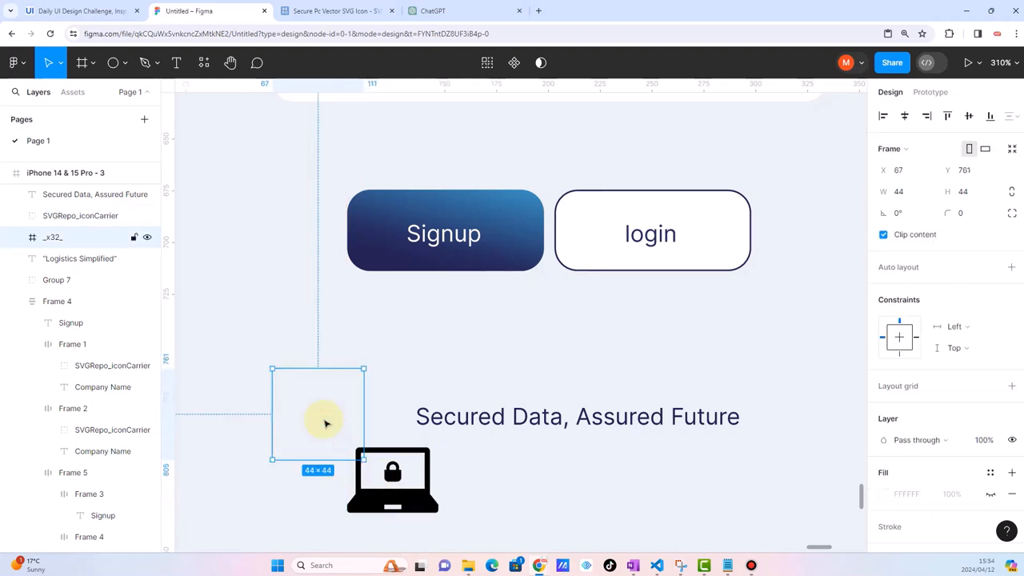
key("Delete")
left_click(352, 448)
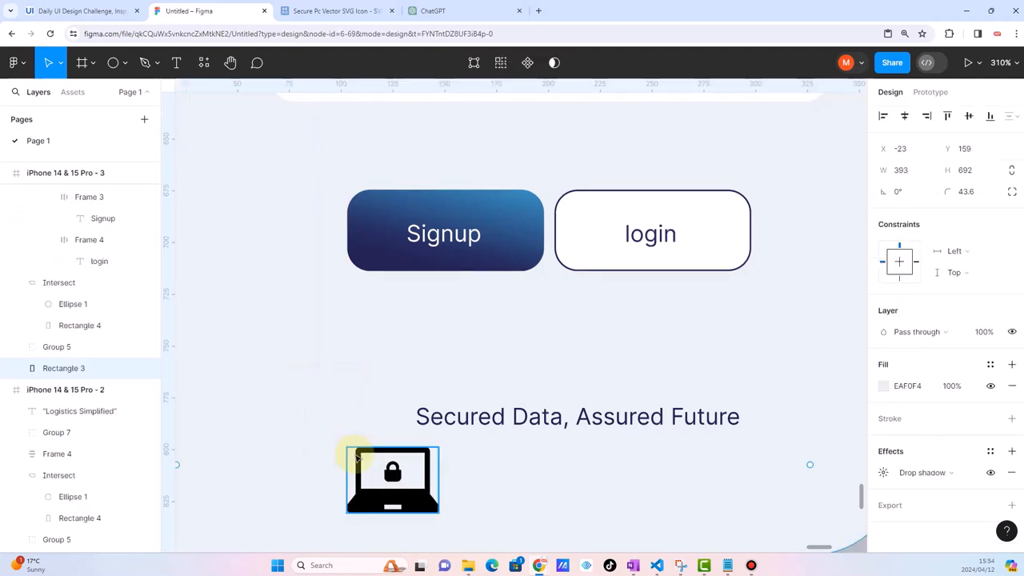
key("Escape")
left_click_drag(394, 497, 349, 444)
Set the laptop graphic's fill to dark navy 242155, sampled from the Signup button
scroll(350, 443, "down", 5)
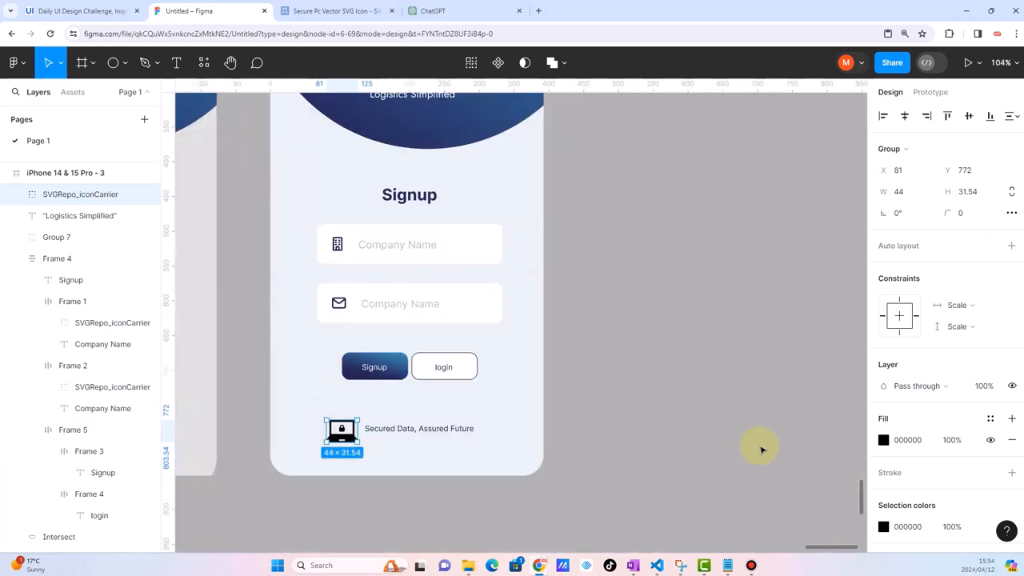
left_click(884, 442)
left_click(725, 392)
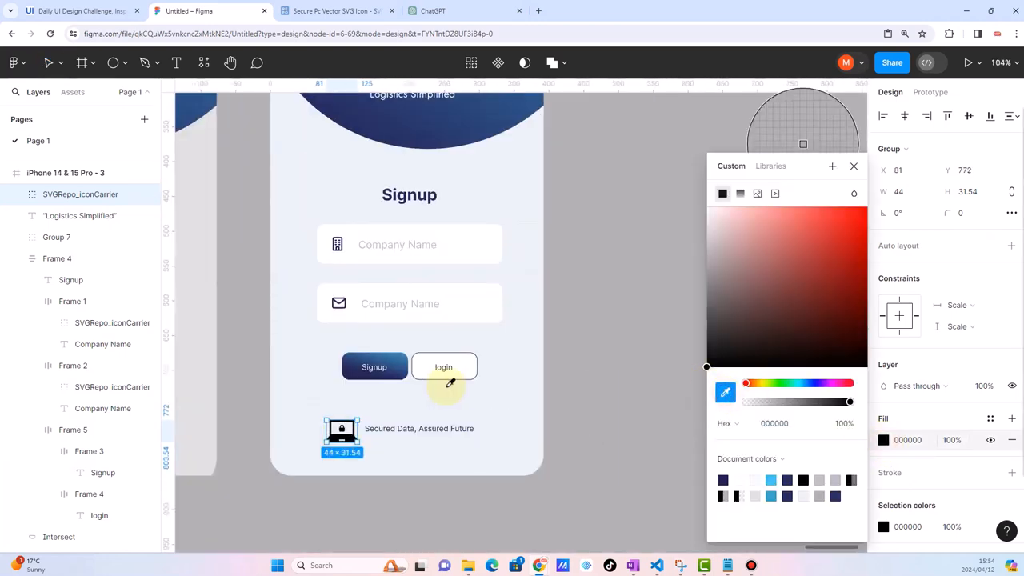
left_click(358, 371)
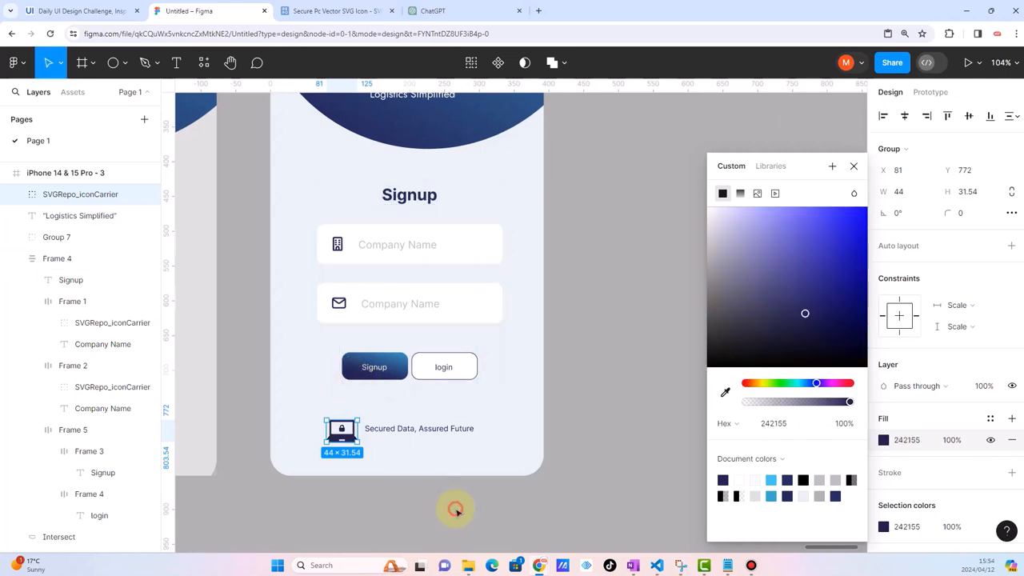
left_click(455, 509)
scroll(384, 491, "down", 5)
scroll(418, 469, "up", 5)
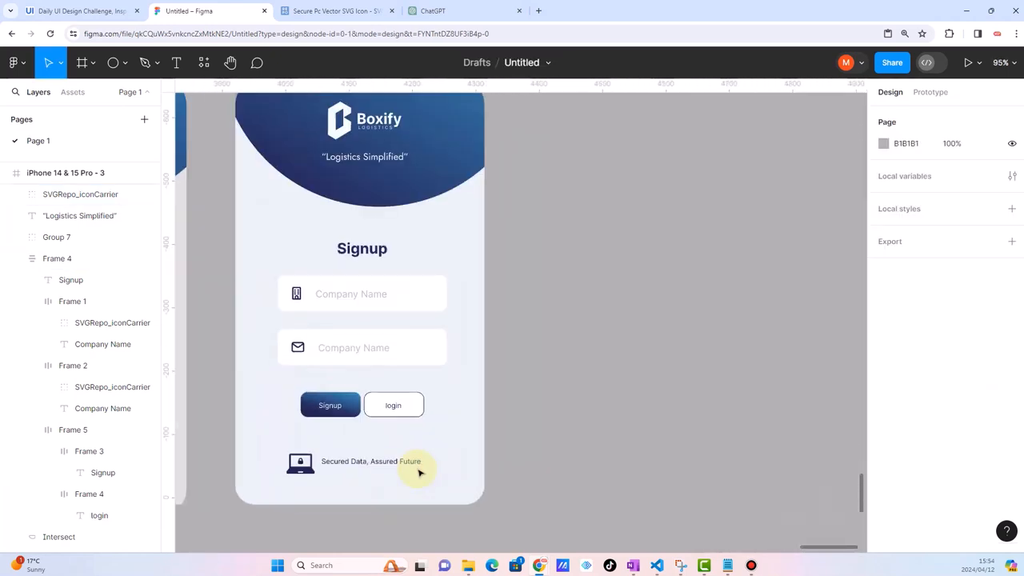
Shrink the laptop icon to about 20 × 14.34 and place it beside the slogan at about X 104, Y 778
scroll(297, 472, "up", 3)
scroll(297, 471, "up", 3)
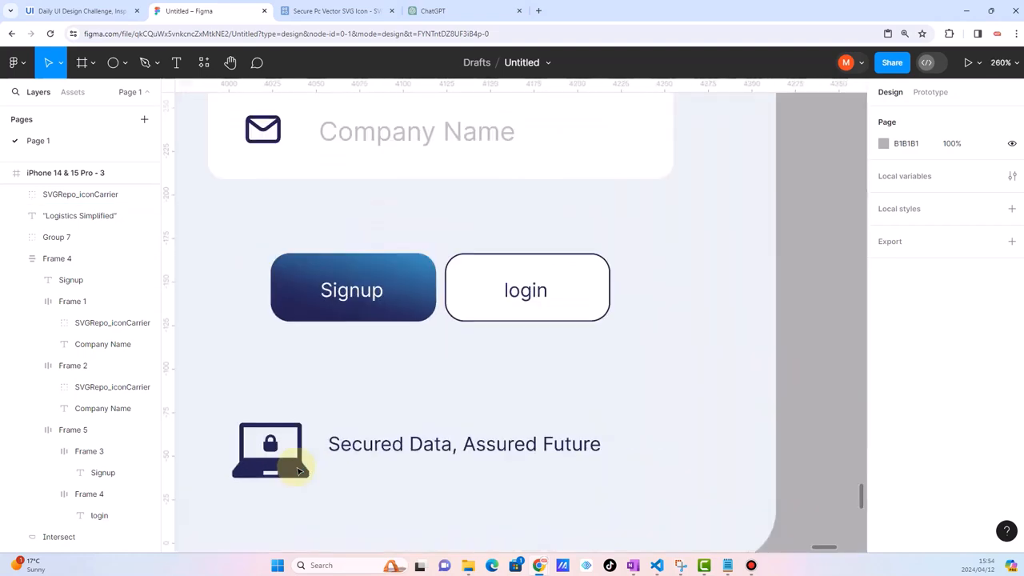
scroll(297, 472, "up", 3)
scroll(354, 473, "up", 2)
scroll(354, 474, "up", 2)
left_click(355, 471)
left_click_drag(450, 362, 410, 408)
scroll(408, 411, "down", 5)
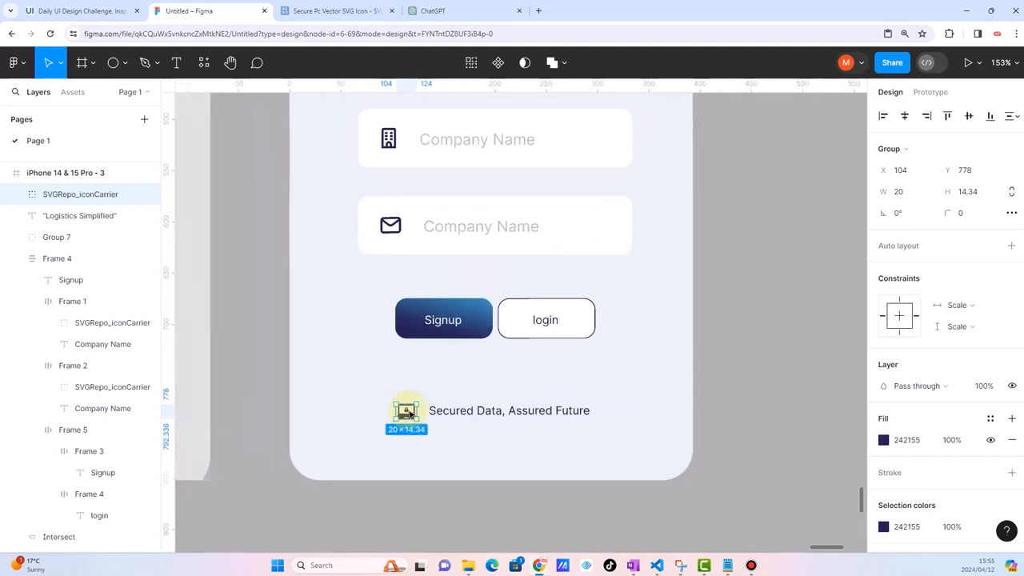
Align the laptop icon and slogan on their vertical centres and wrap them in a centre-aligned horizontal auto layout
left_click(451, 411, "shift")
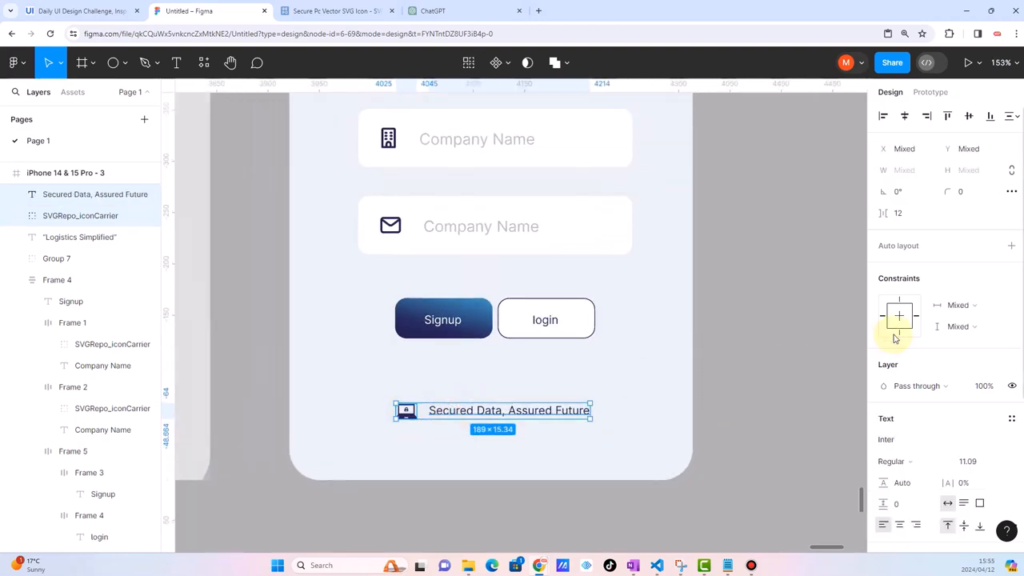
left_click(968, 116)
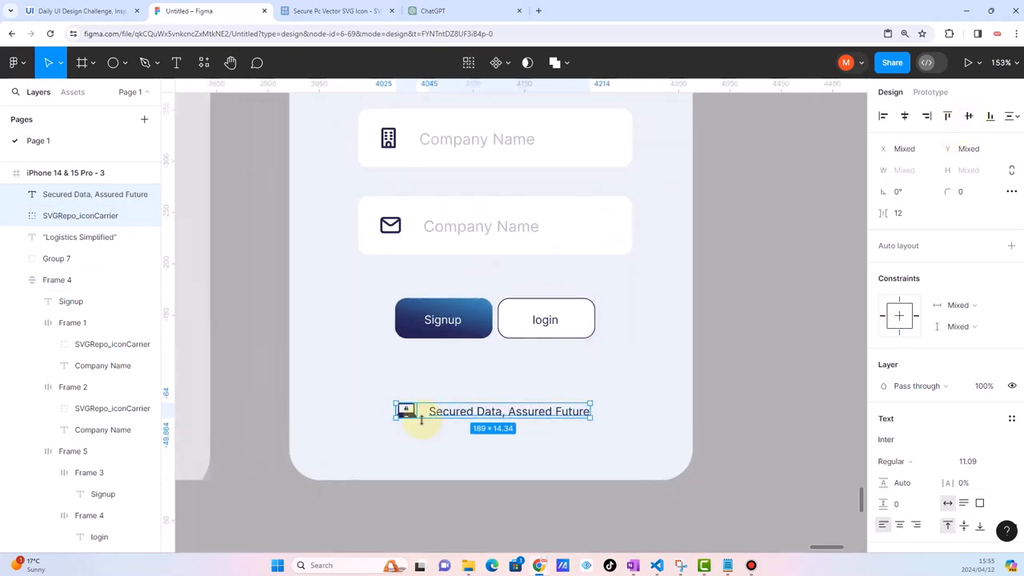
key("shift+a")
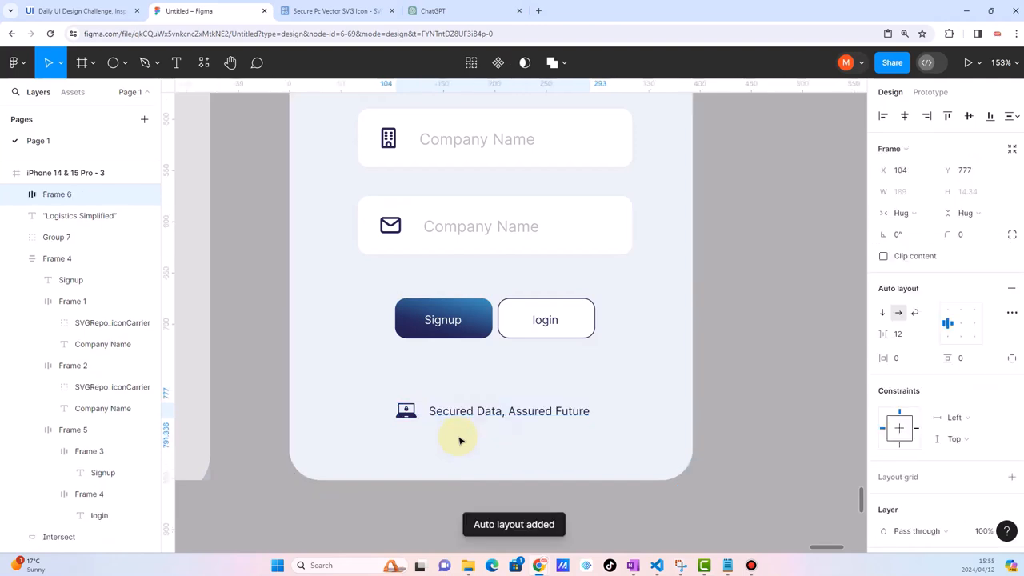
left_click(960, 323)
scroll(656, 395, "down", 6)
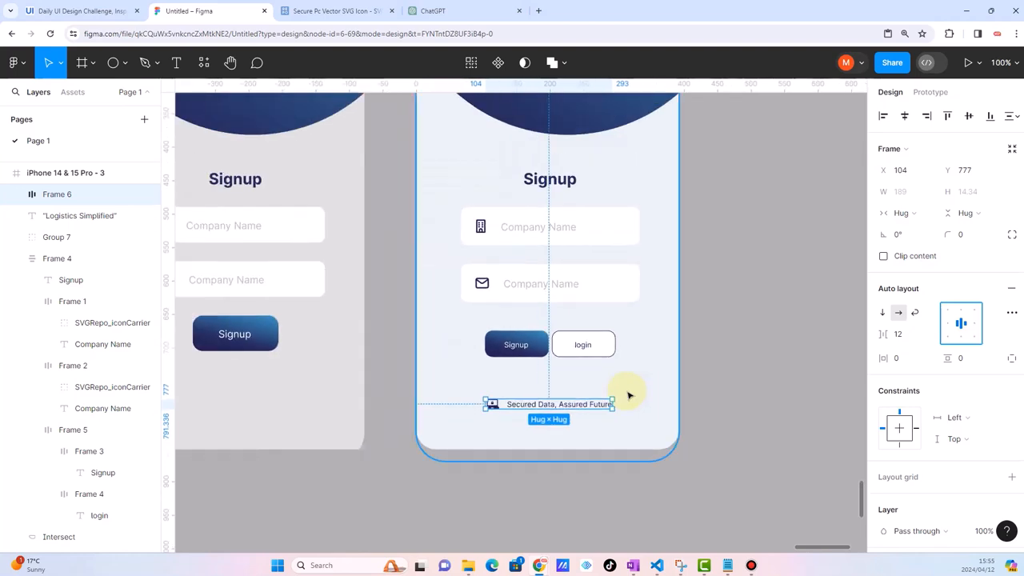
scroll(724, 312, "up", 3)
scroll(724, 312, "right", 3)
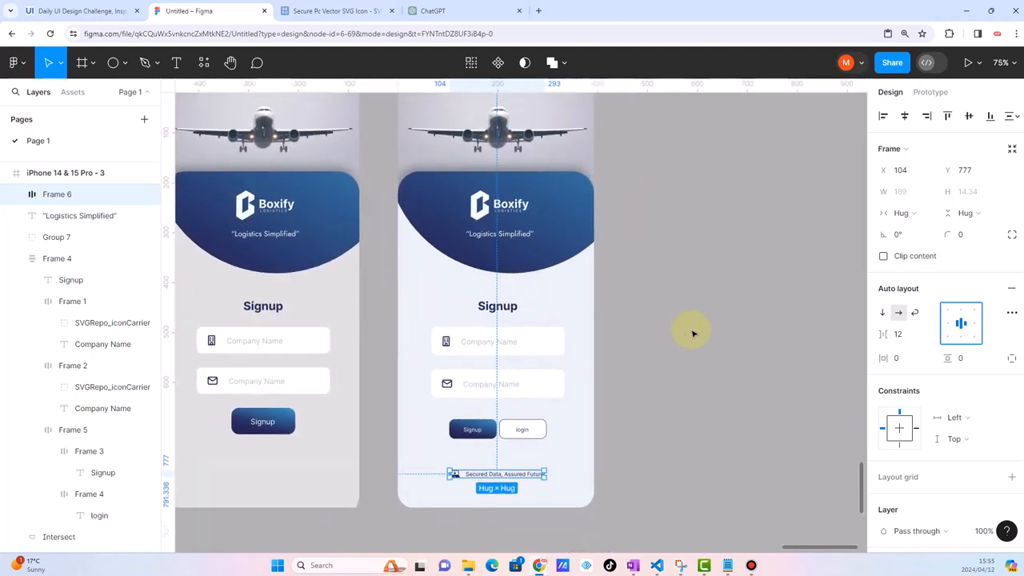
Align the signup form frame and the slogan frame on their horizontal centres
left_click(686, 337)
left_click(494, 322)
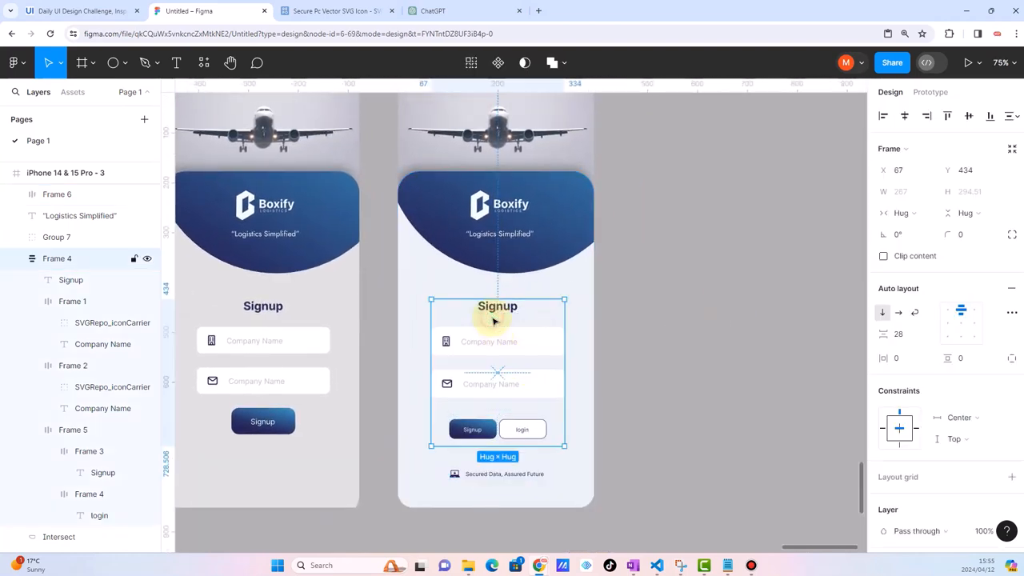
left_click(458, 476, "shift")
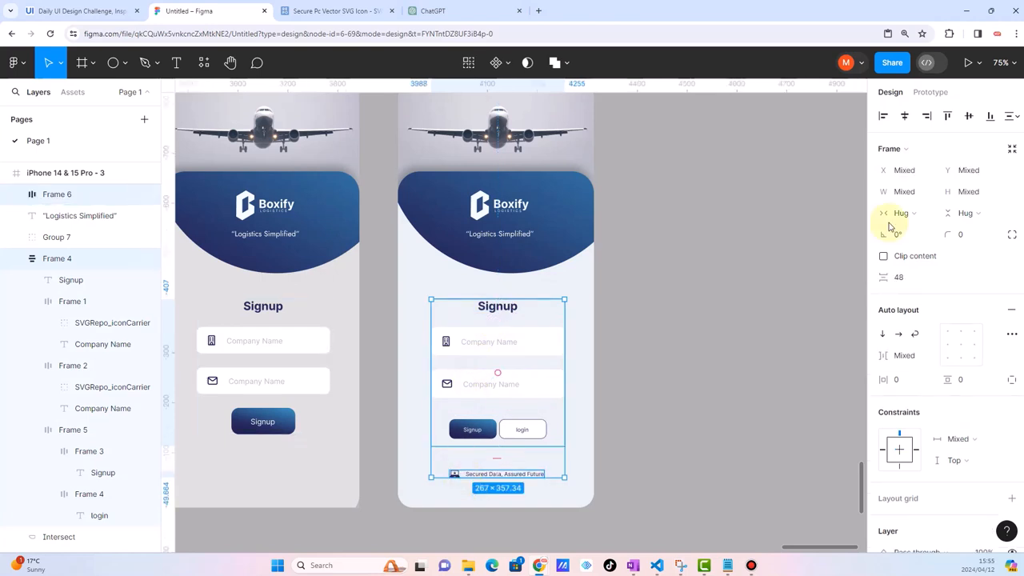
left_click(904, 116)
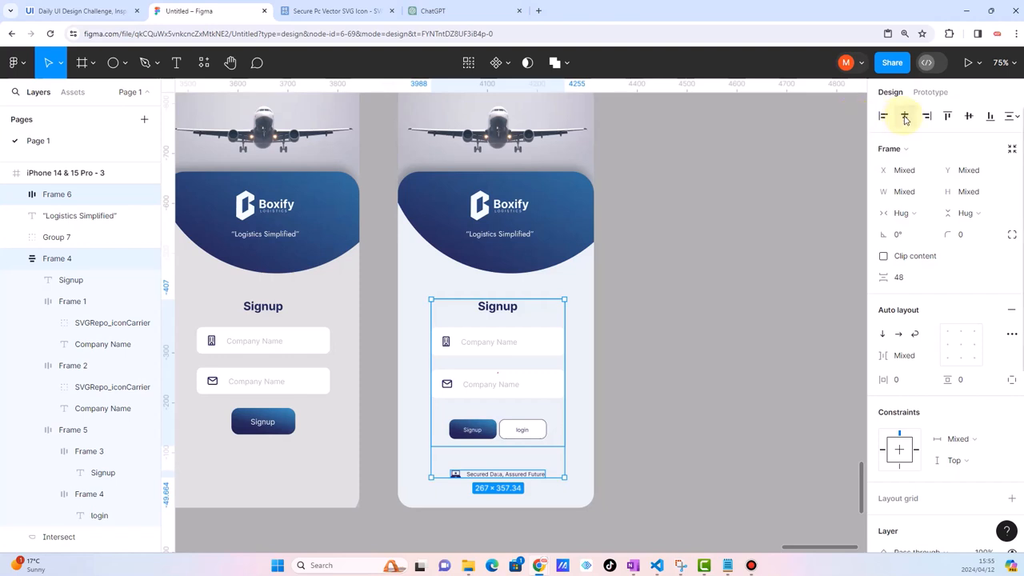
Review the third signup screen's header, form, buttons and security slogan at overview and close-up scale
left_click(745, 305)
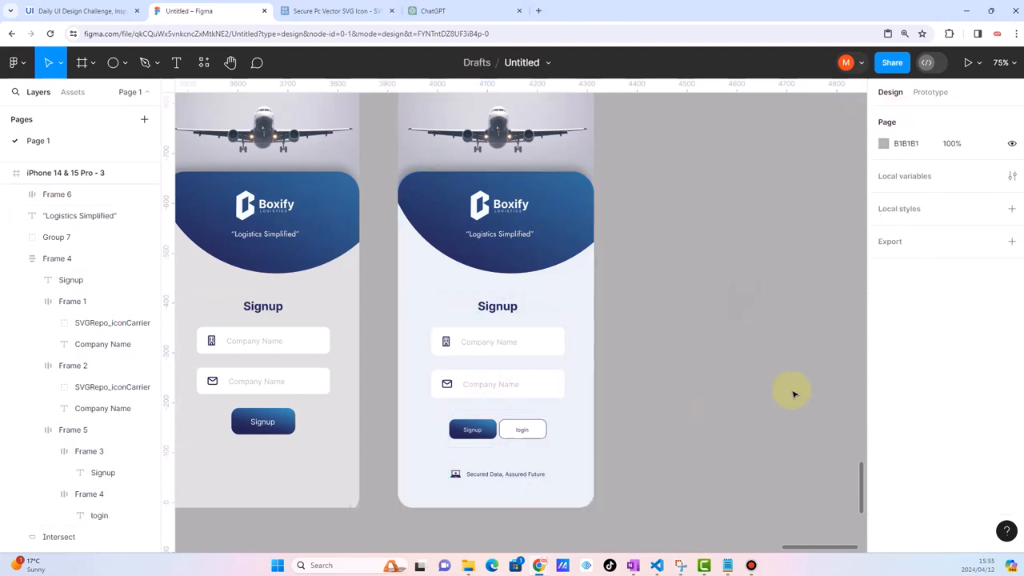
scroll(793, 391, "right", 3)
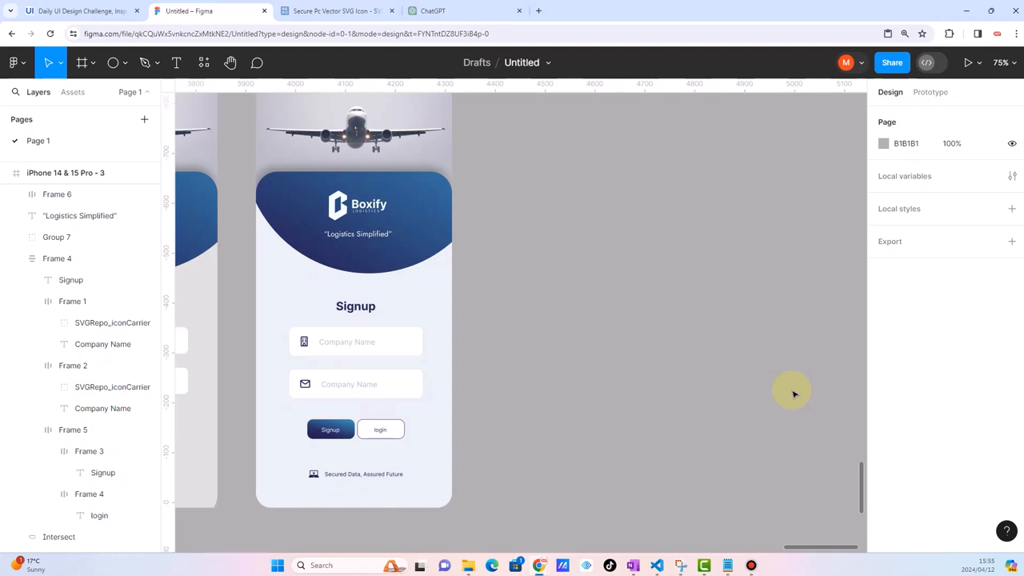
scroll(678, 391, "up", 4)
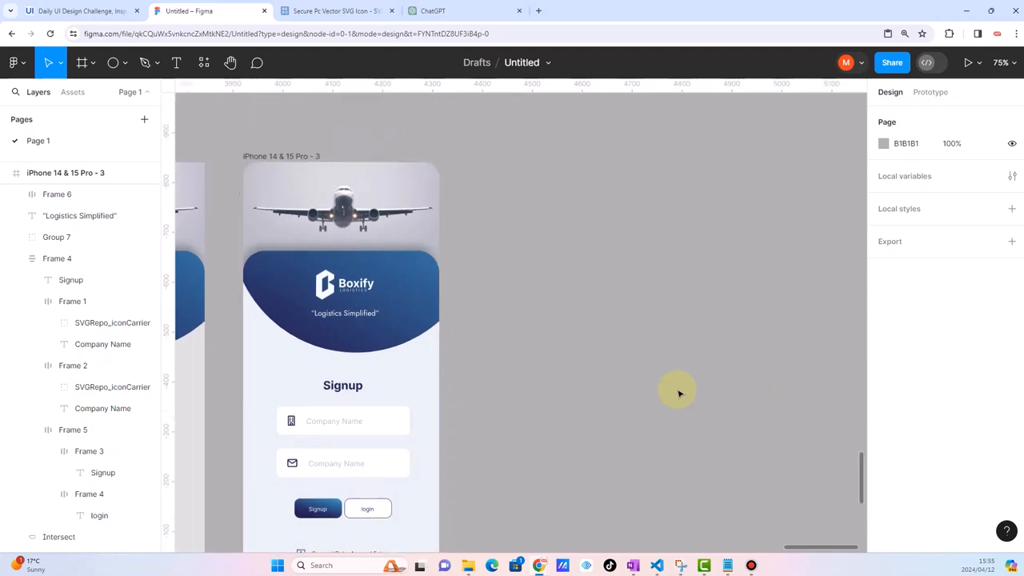
scroll(679, 391, "down", 2)
scroll(678, 392, "down", 3)
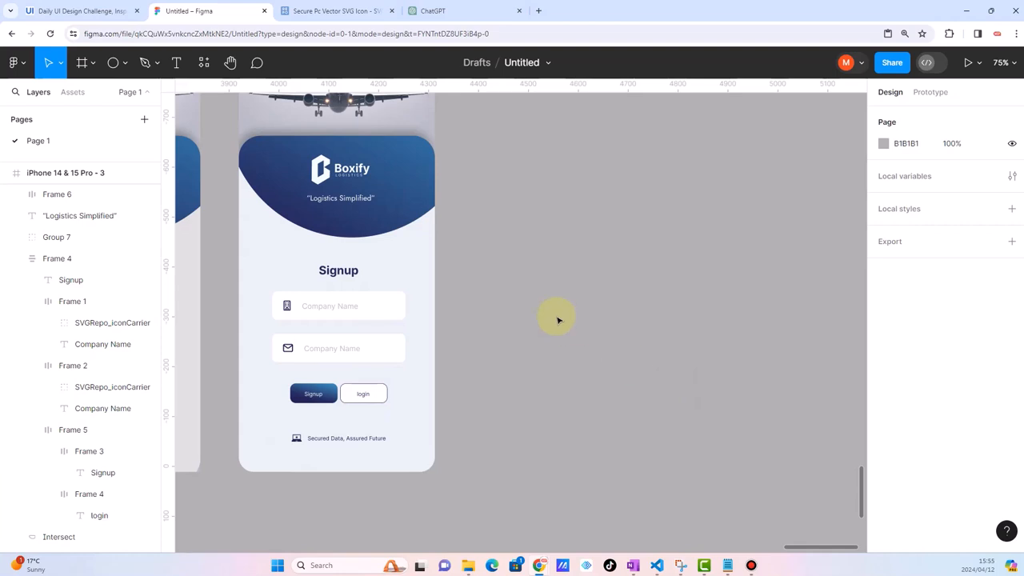
scroll(472, 297, "up", 1)
scroll(471, 298, "down", 1)
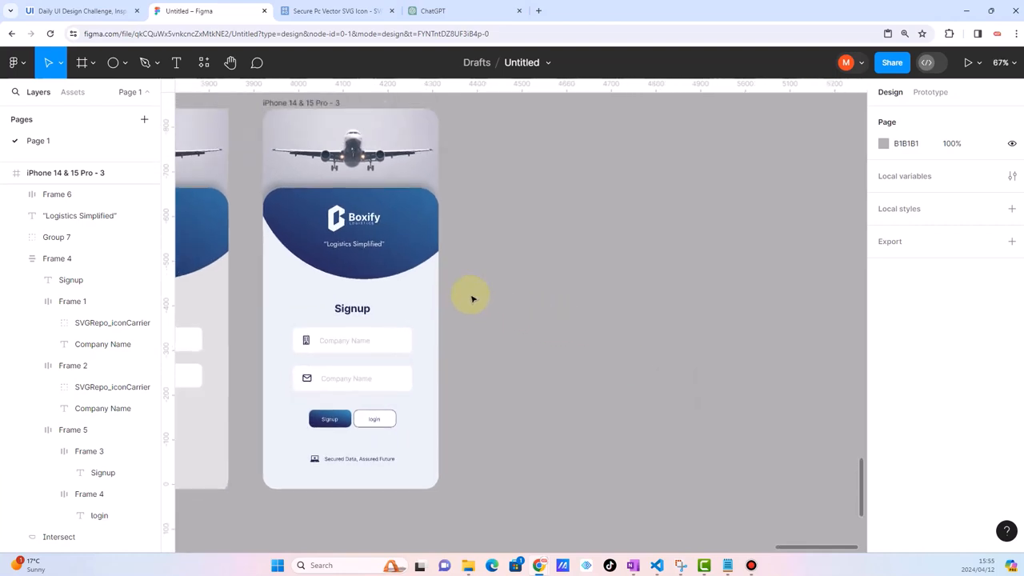
left_click(363, 404)
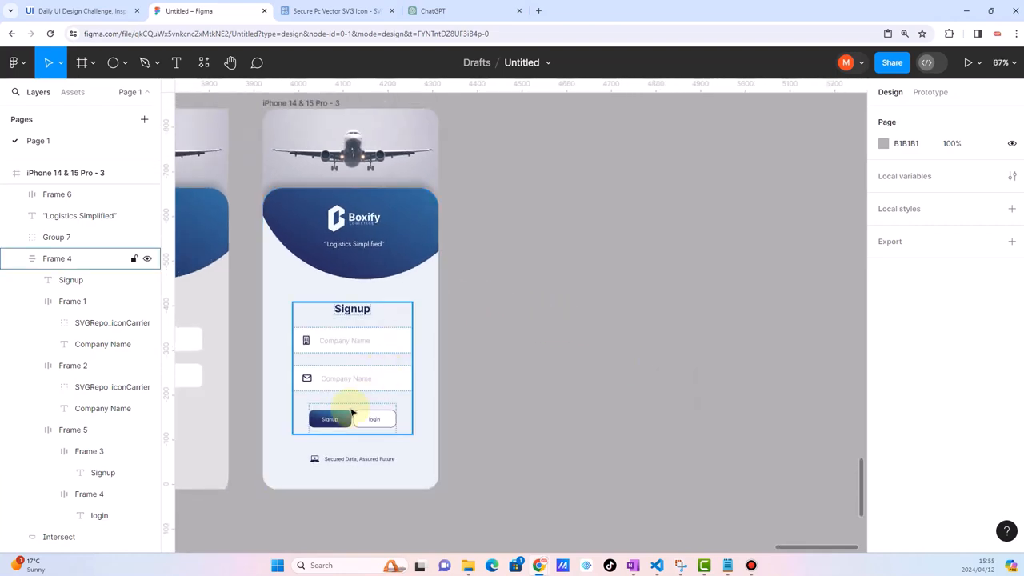
scroll(356, 408, "up", 2)
key("Escape")
scroll(352, 412, "up", 3)
left_click(310, 429)
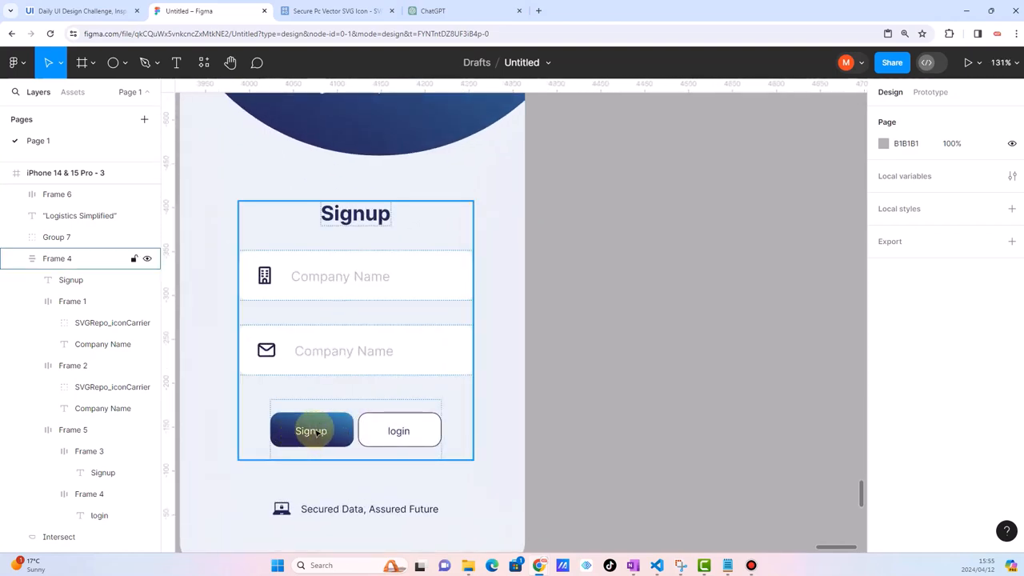
scroll(317, 432, "down", 4)
key("Escape")
scroll(317, 431, "down", 2)
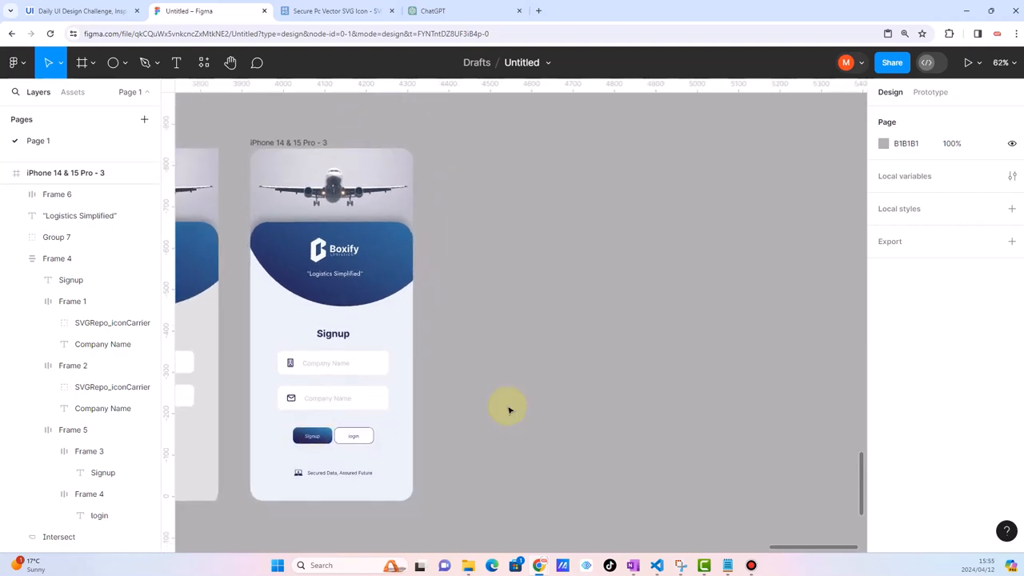
Delete the two earlier signup screen versions, keeping only the iPhone 14 & 15 Pro - 3 frame
scroll(509, 410, "down", 4)
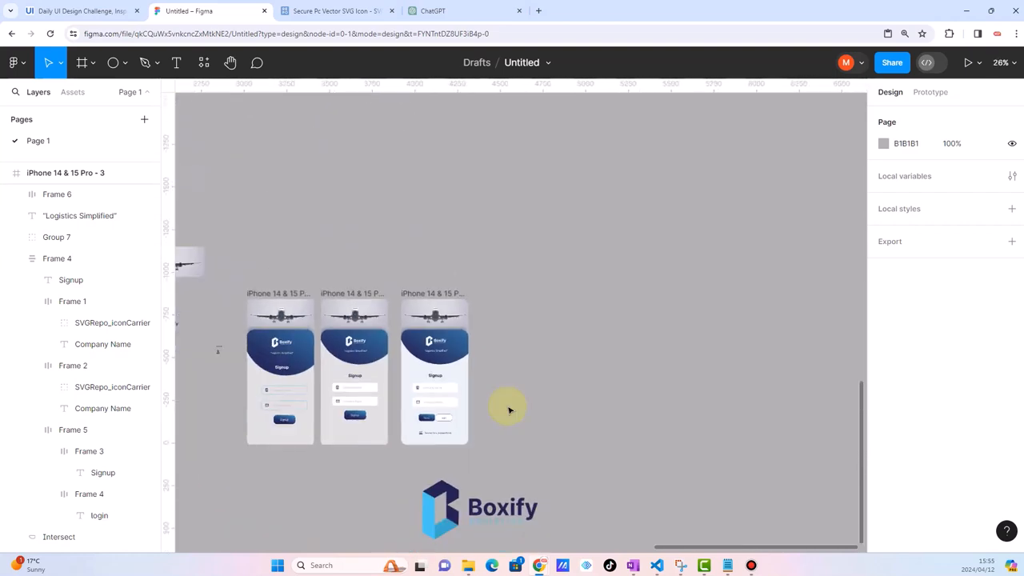
left_click_drag(230, 238, 394, 477)
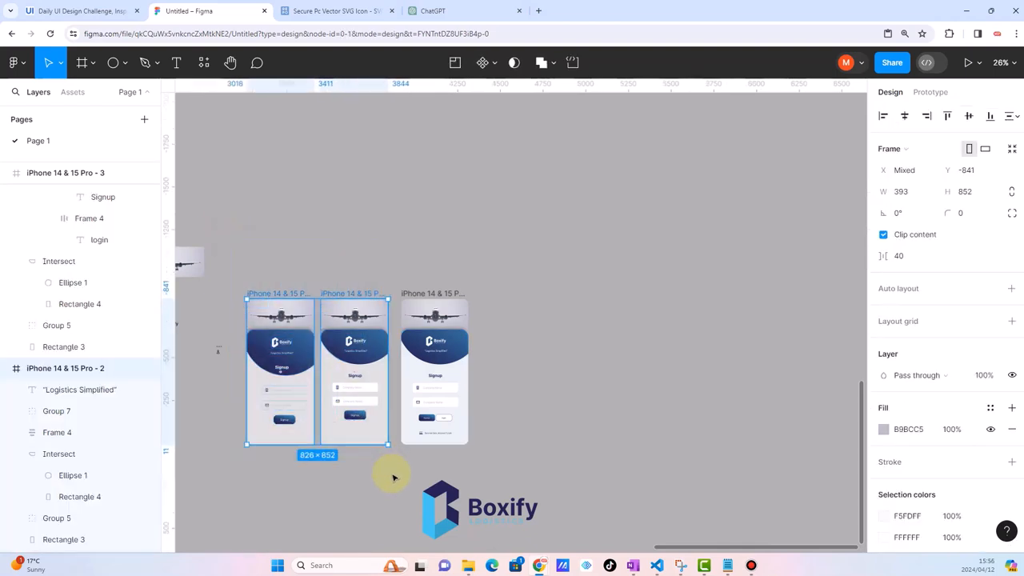
key("Delete")
scroll(487, 414, "up", 3)
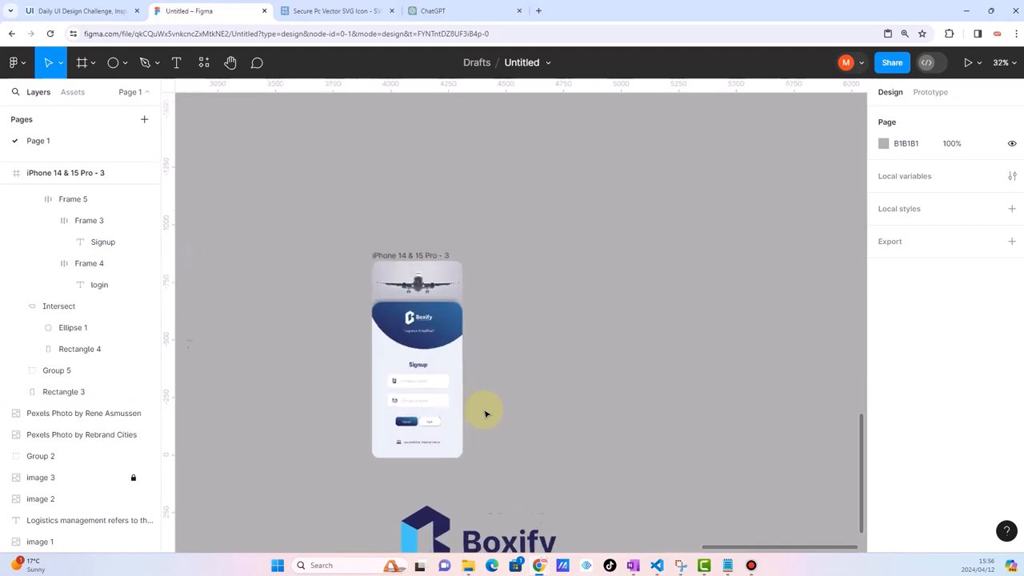
Change the placeholder text beside the envelope icon in the second form field to "Email"
scroll(485, 414, "right", 3)
scroll(485, 413, "up", 2)
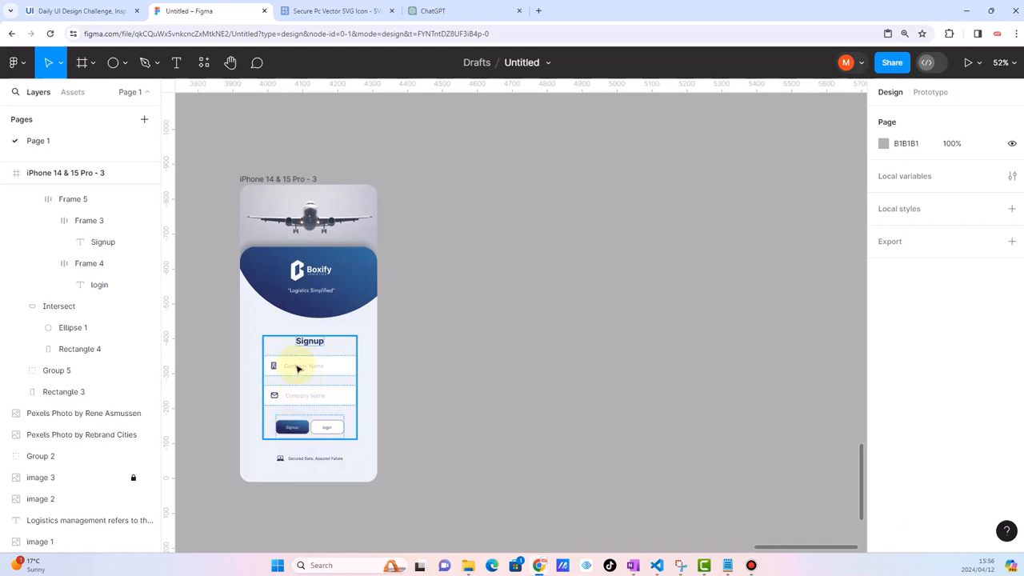
scroll(316, 405, "up", 3)
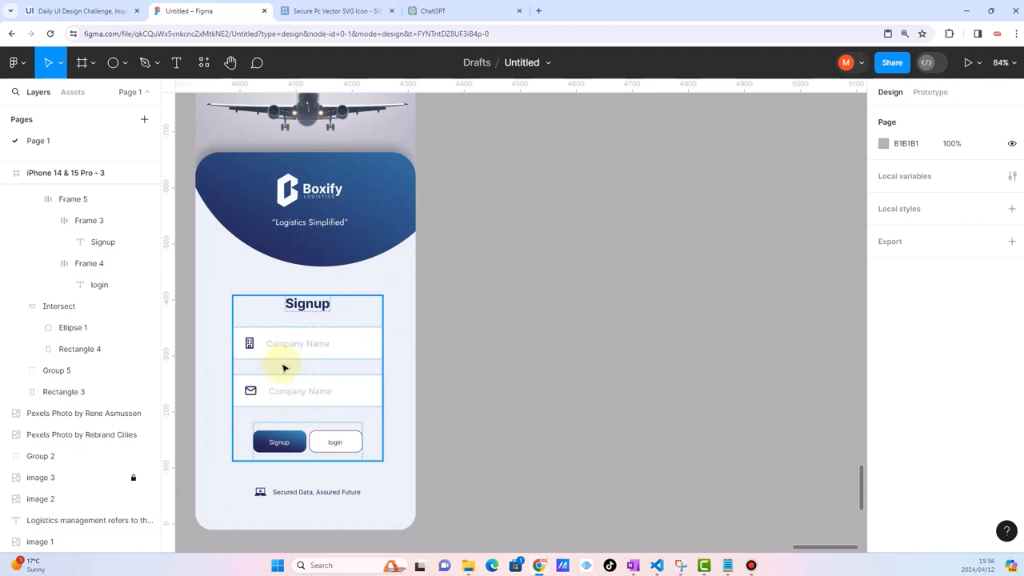
scroll(283, 368, "up", 5, "ctrl")
left_click(282, 424)
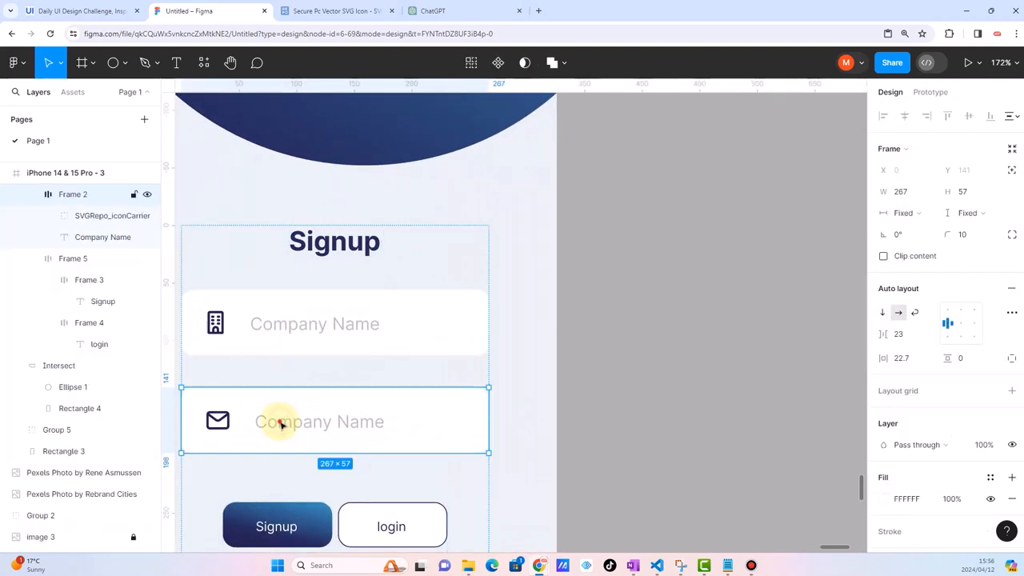
left_click(282, 424)
double_click(281, 422)
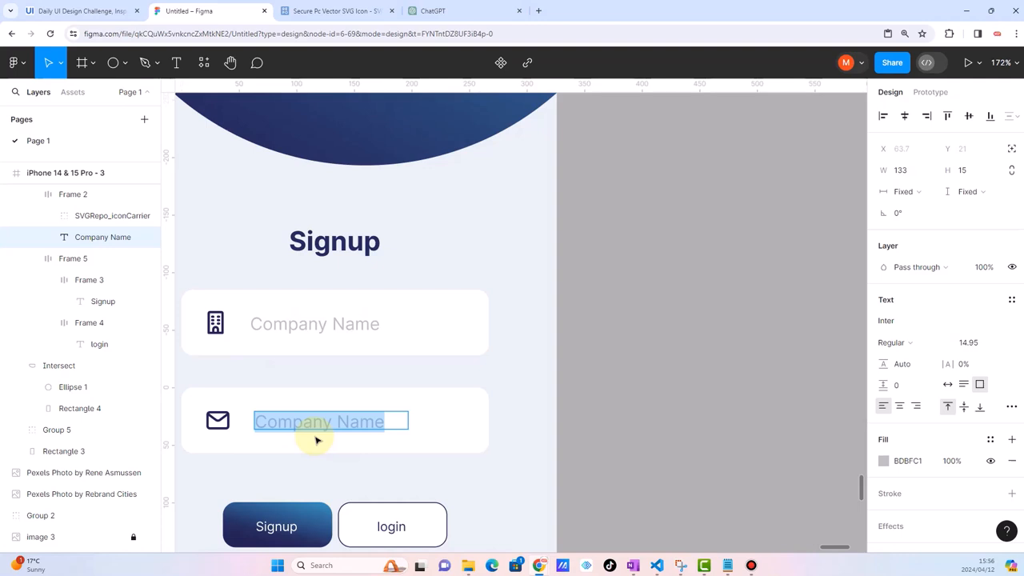
type("Email")
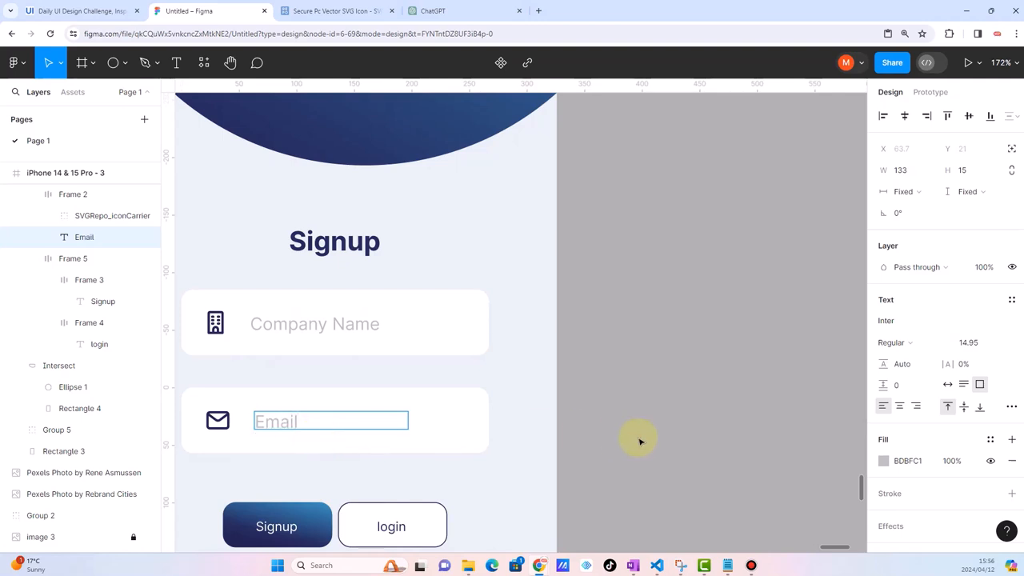
key("Escape")
scroll(448, 418, "down", 5)
left_click(588, 409)
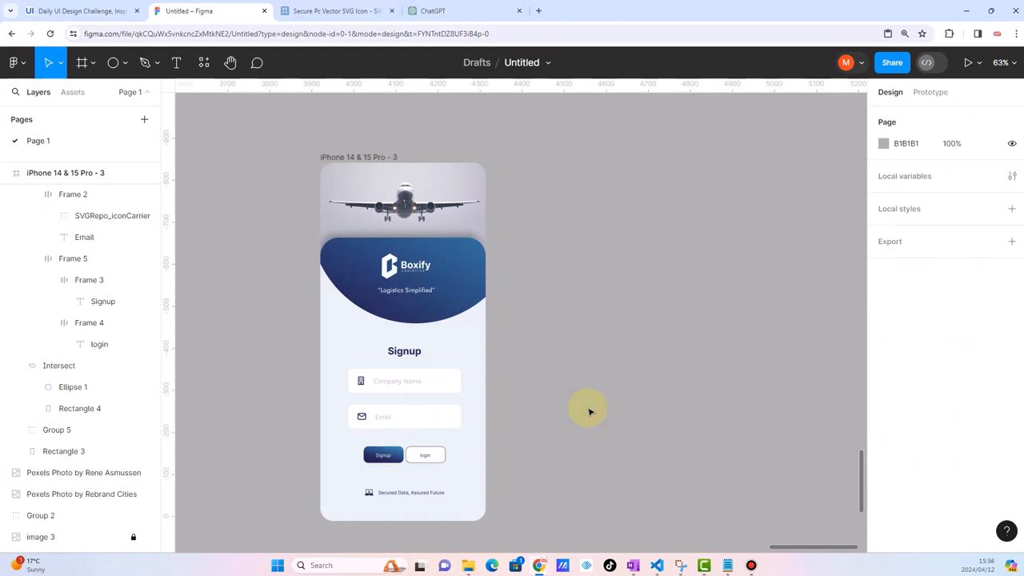
Duplicate the iPhone 14 & 15 Pro - 3 signup frame beside the original
scroll(450, 430, "right", 1)
scroll(452, 429, "up", 5)
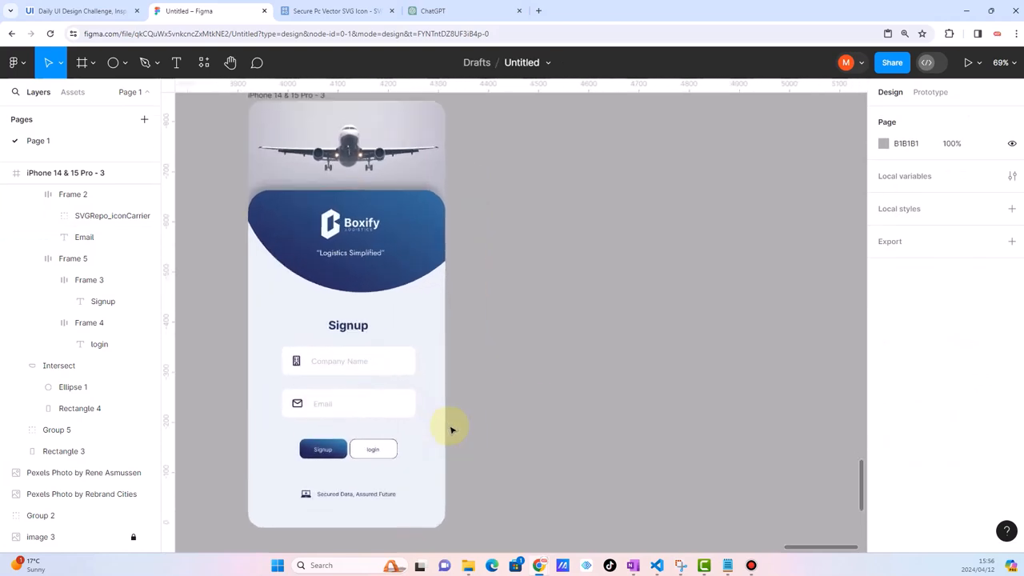
scroll(354, 357, "left", 1)
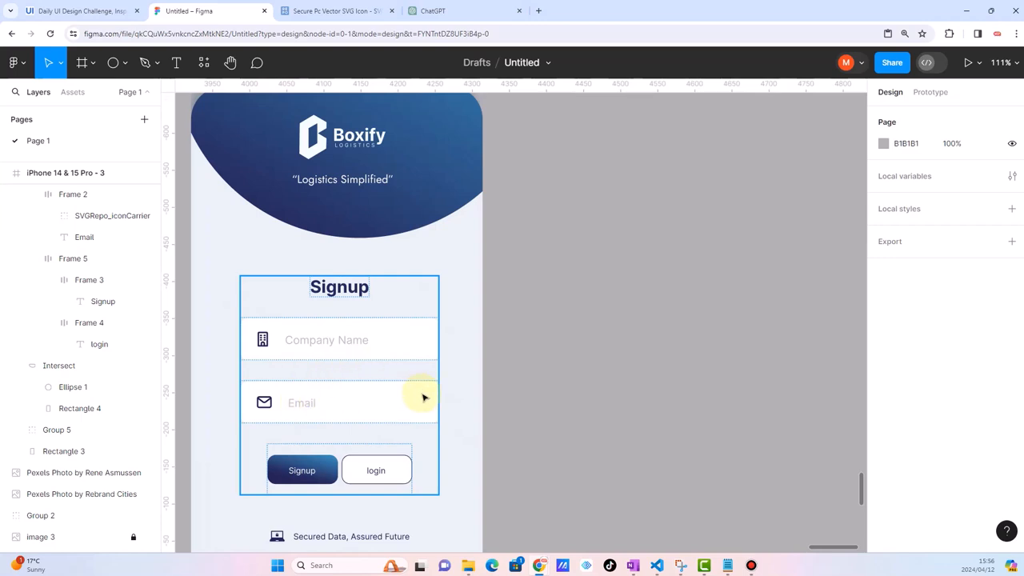
scroll(424, 397, "down", 3)
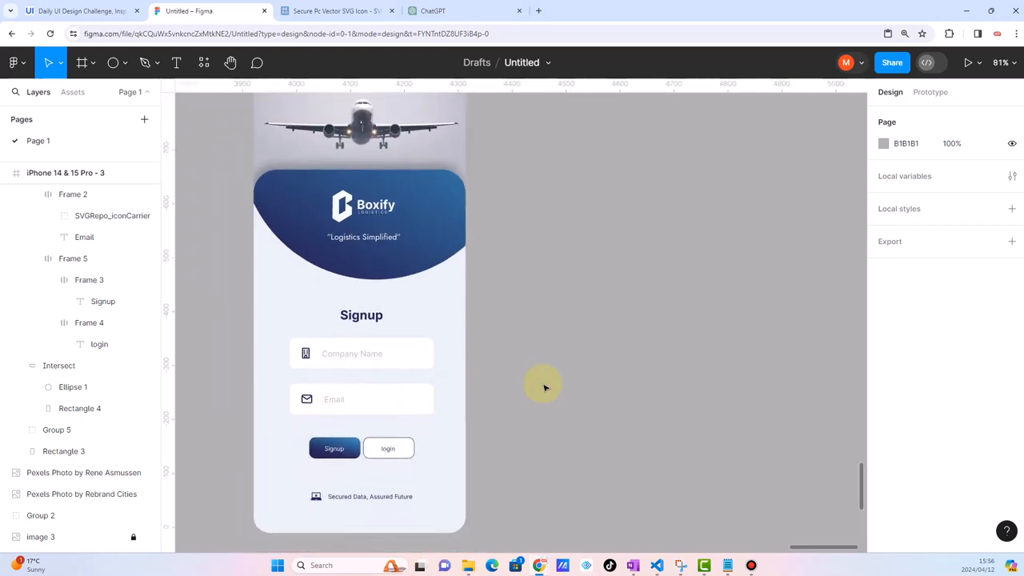
scroll(501, 258, "down", 4)
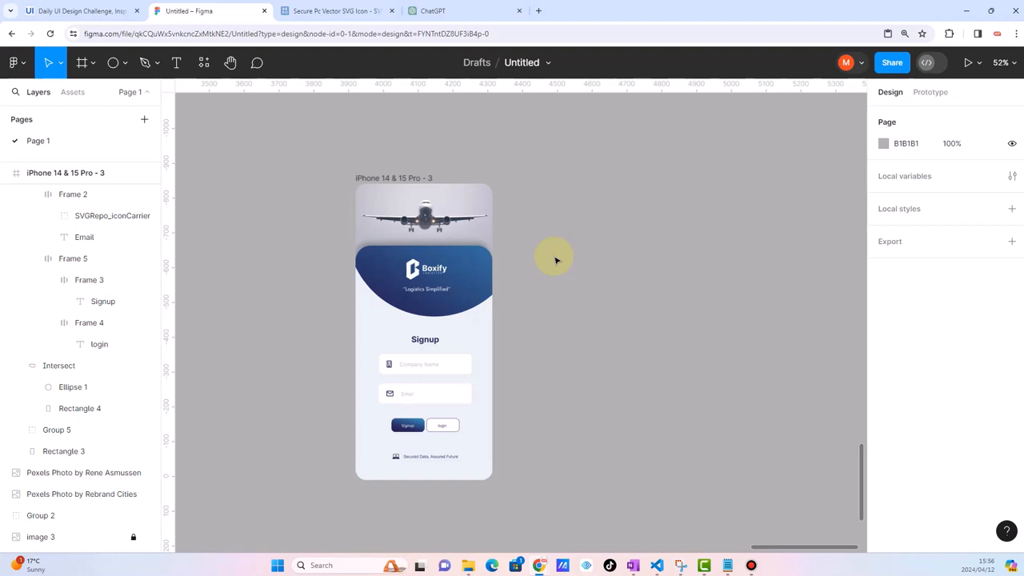
scroll(553, 259, "right", 2)
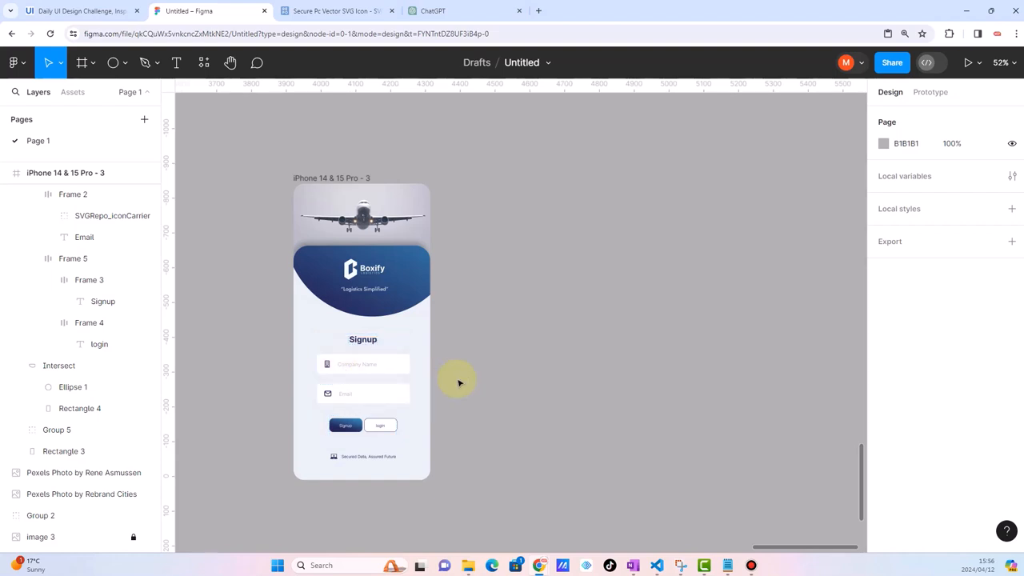
left_click(316, 179)
key("ctrl+d")
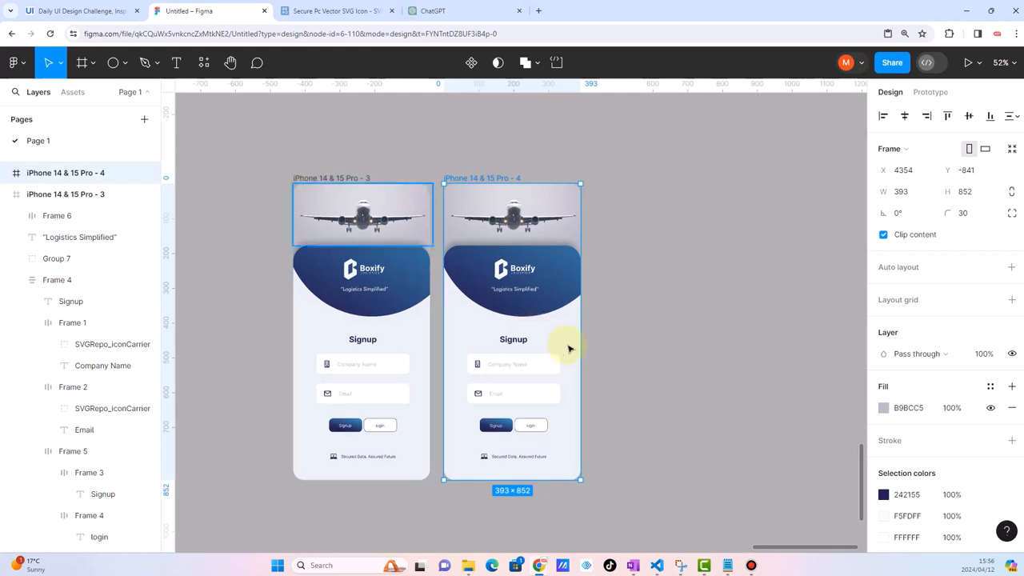
Change the duplicated screen's Signup heading to "Verification"
scroll(628, 371, "up", 3, "ctrl")
scroll(629, 371, "up", 3, "ctrl")
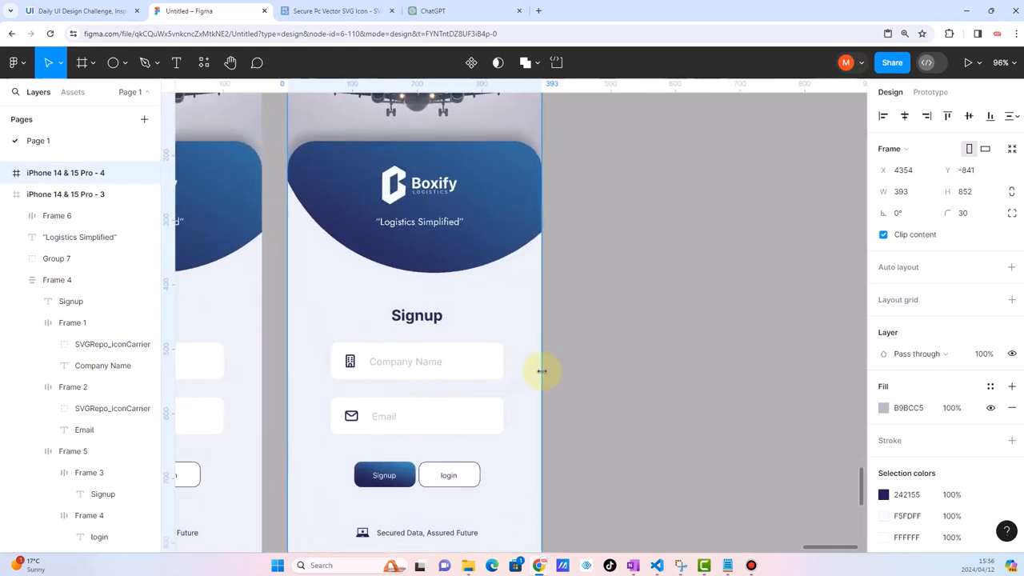
scroll(541, 371, "down", 2)
left_click(405, 292)
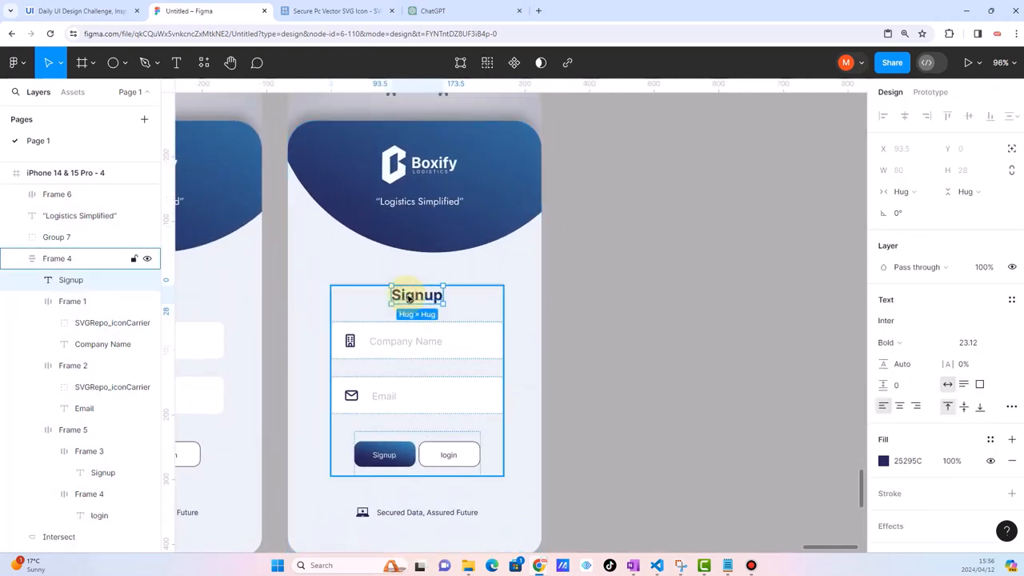
double_click(407, 294)
type("Verification")
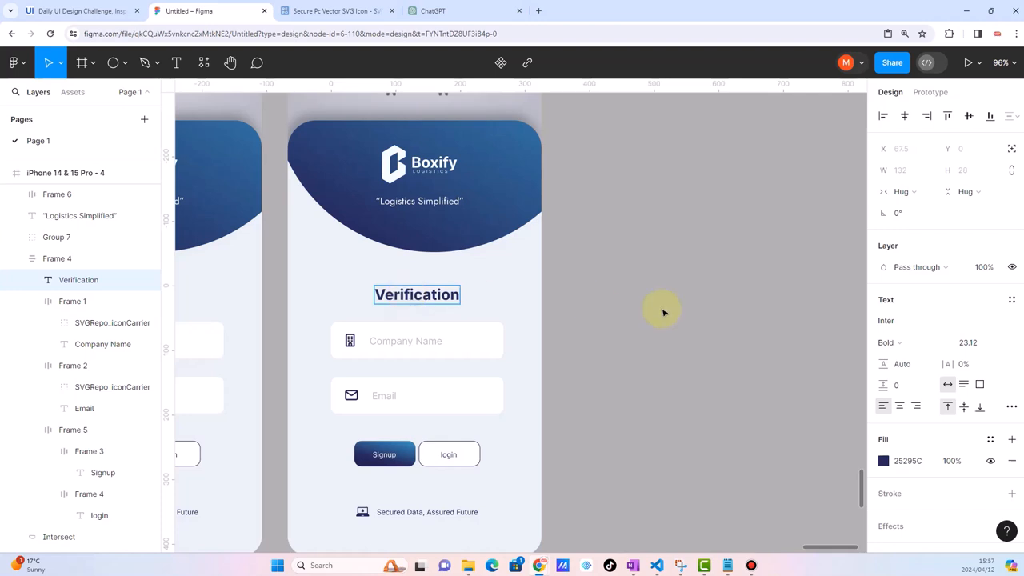
left_click(708, 321)
Select the Company Name input field's frame under the Verification heading
left_click(661, 341)
left_click(395, 341)
left_click(537, 365)
left_click(452, 346)
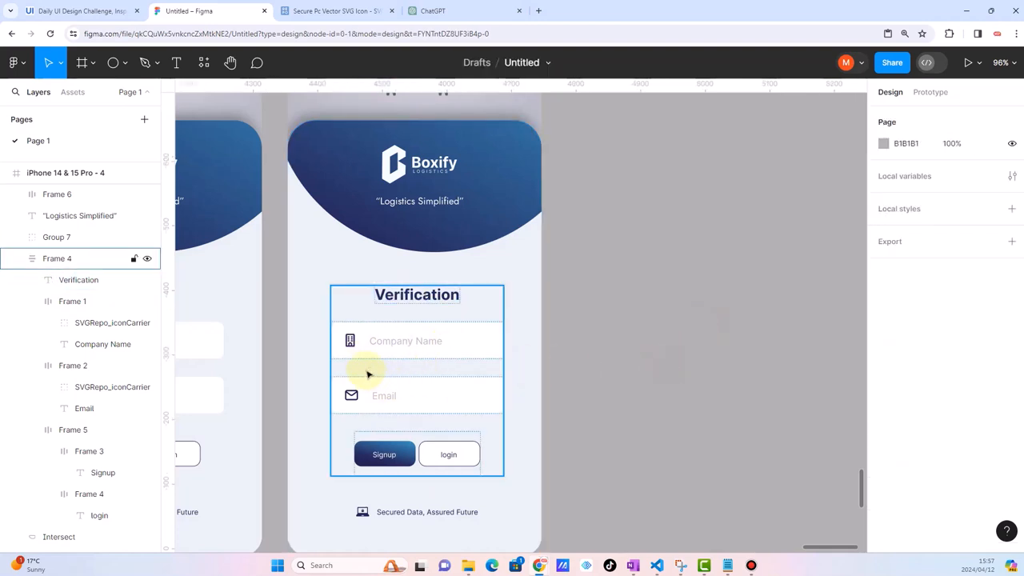
double_click(355, 347)
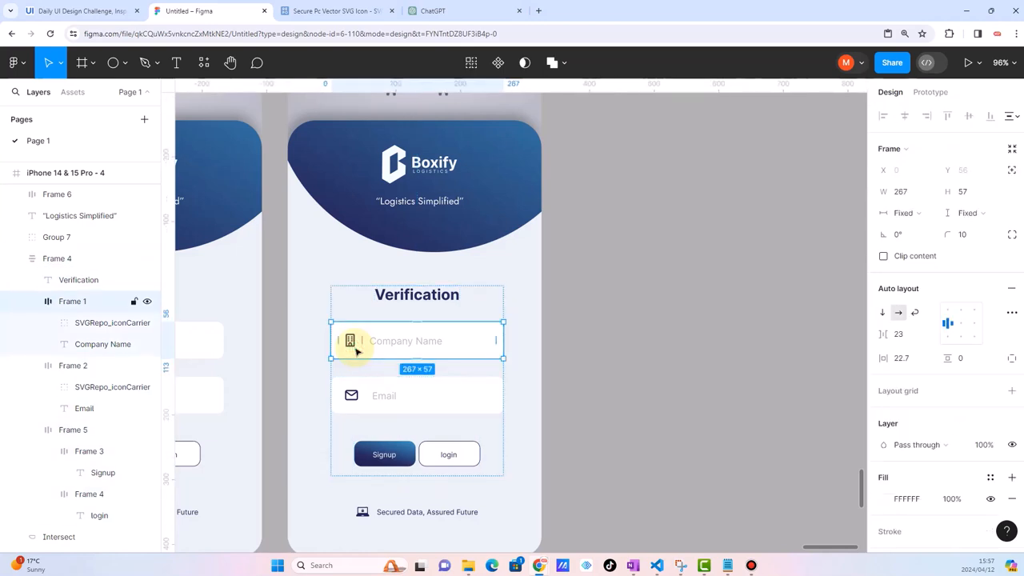
Switch to SVG Repo, close the Secure Pc vector editor and search the icon library for "verification"
left_click(442, 15)
left_click(331, 11)
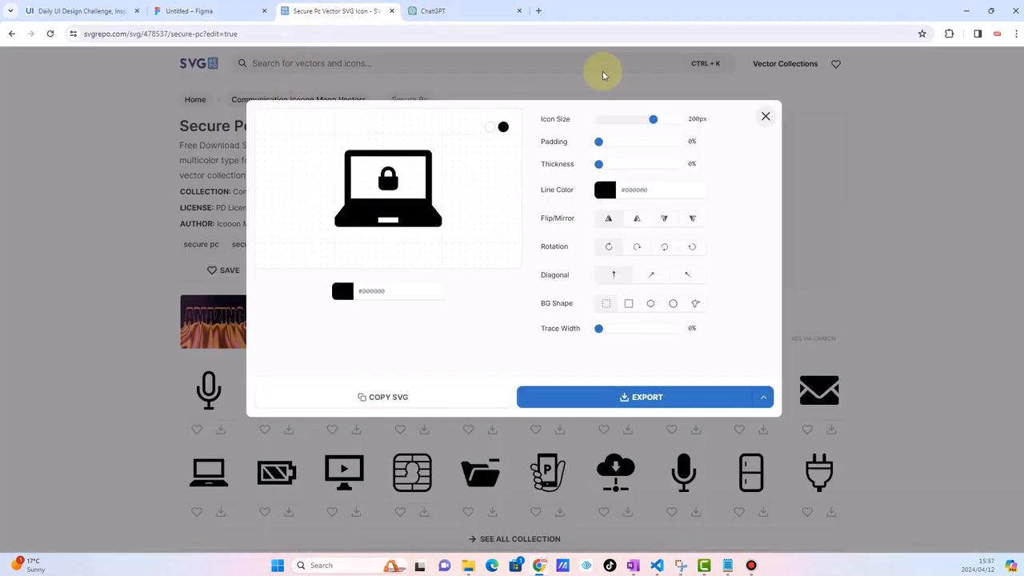
left_click(764, 115)
left_click(284, 62)
type("verif")
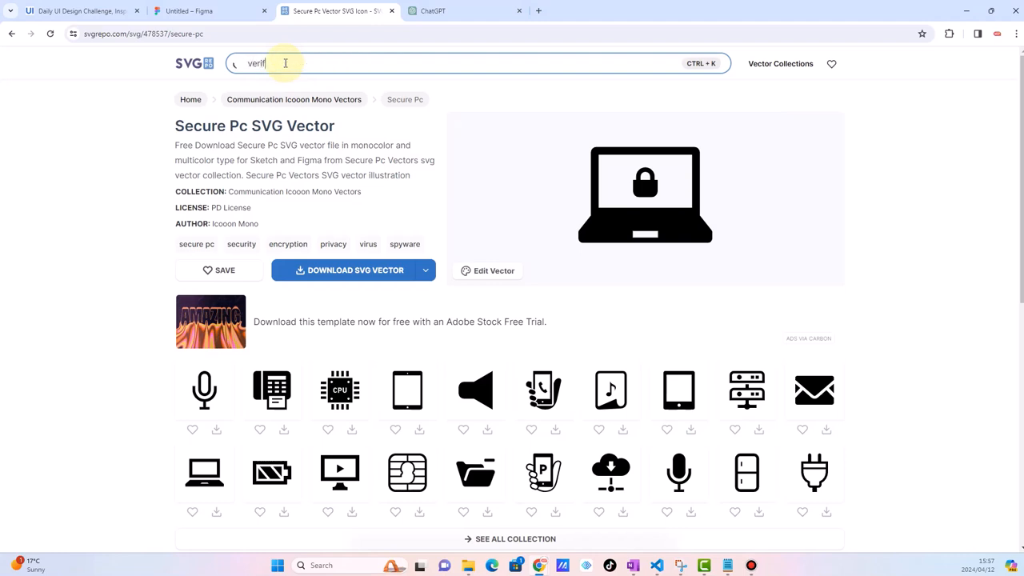
type("ication")
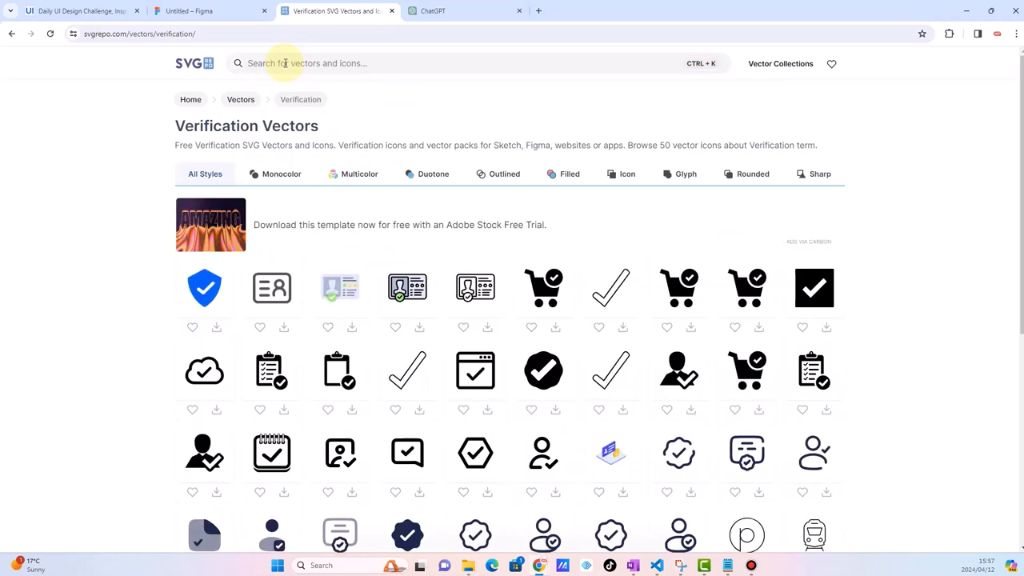
Open the outlined Verified Check badge icon in the vector editor and copy its SVG
scroll(365, 389, "down", 1)
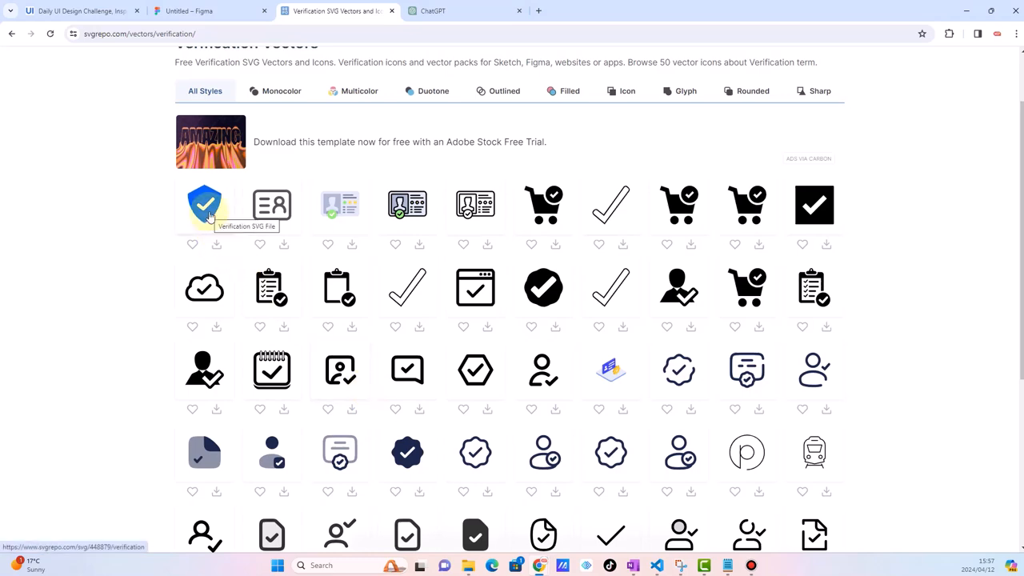
left_click(612, 454)
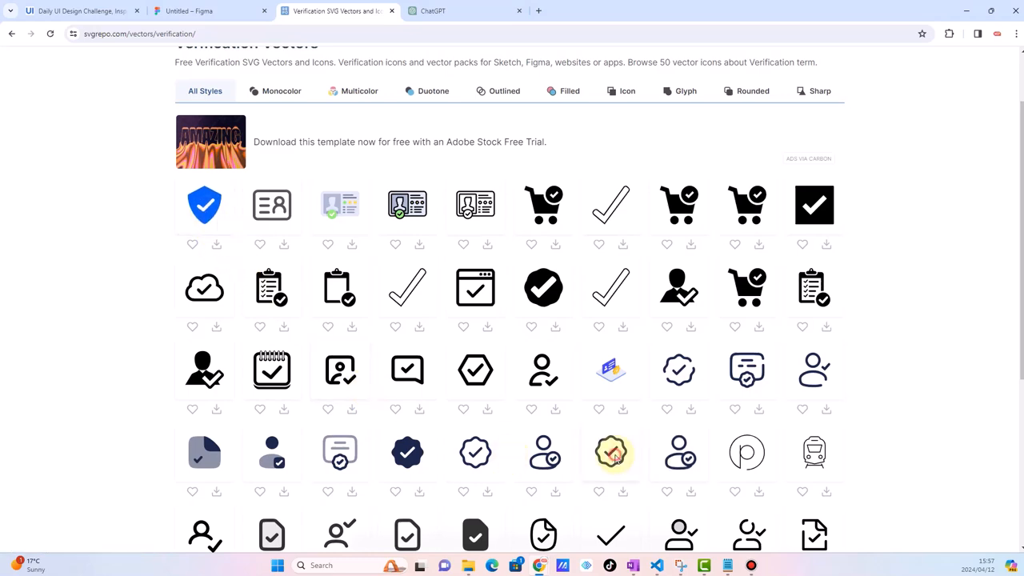
left_click(497, 272)
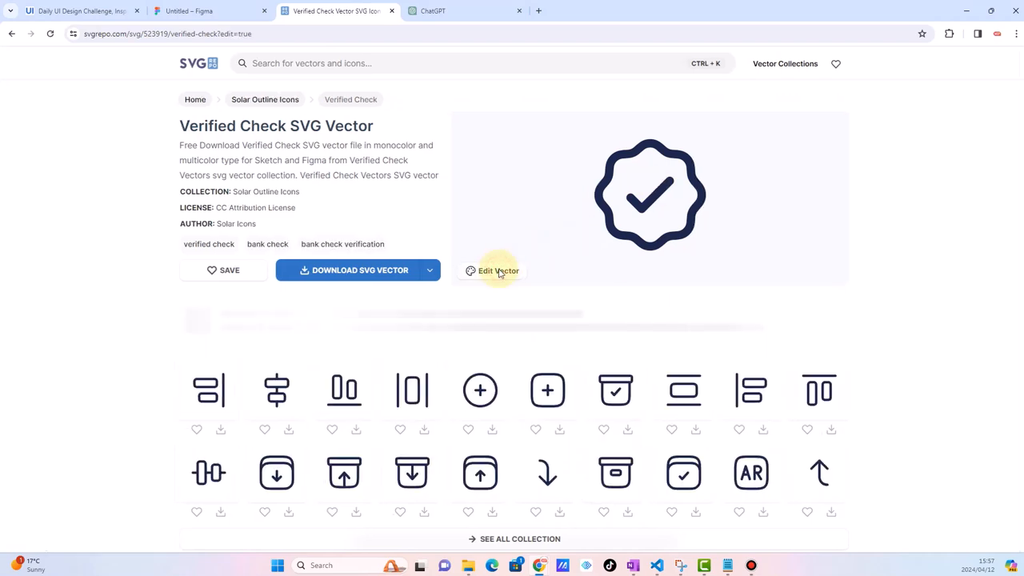
left_click(389, 398)
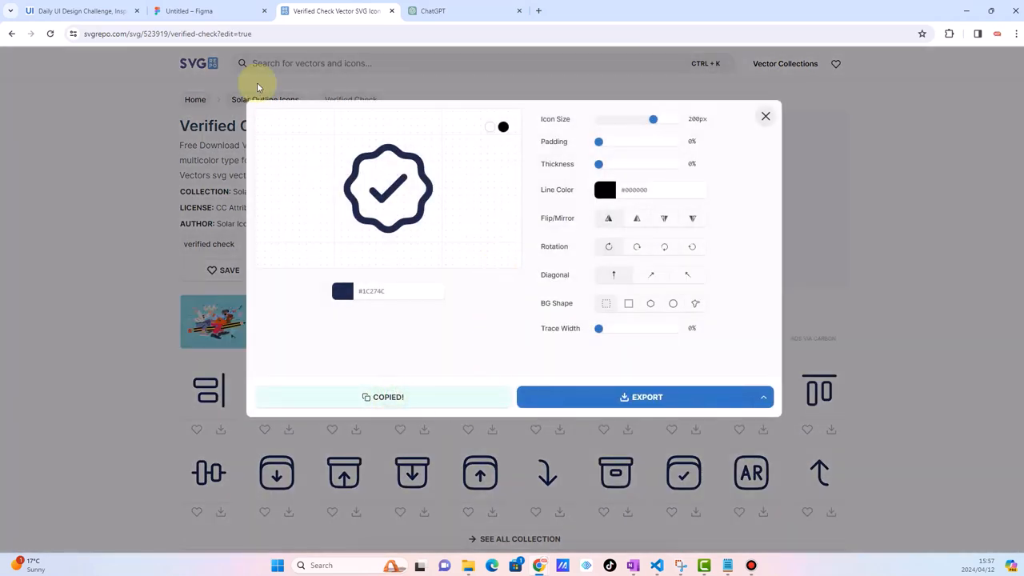
Switch to Figma and paste the copied verified-check icon onto the Verification screen
left_click(212, 12)
left_click(677, 331)
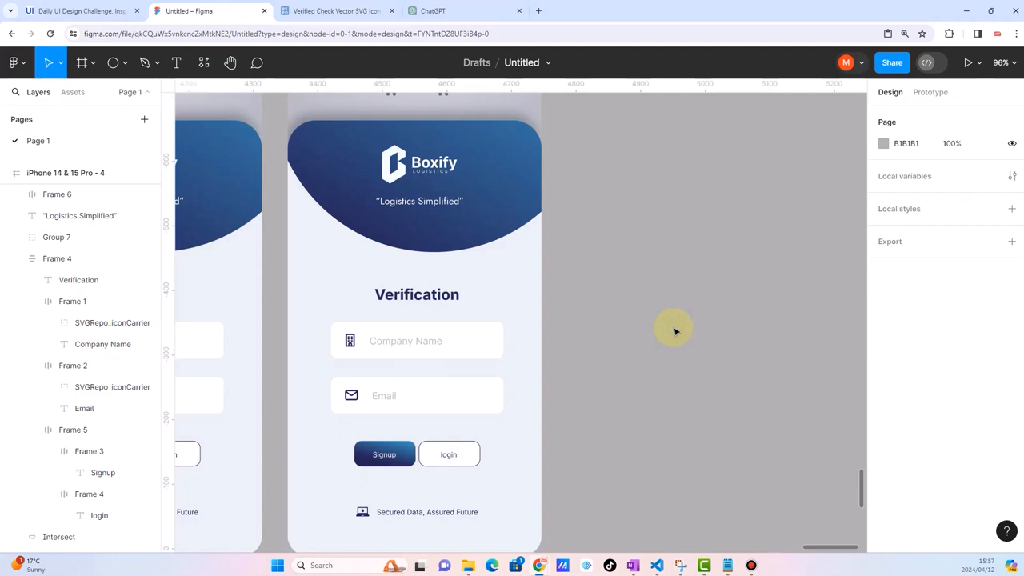
key("ctrl+v")
scroll(573, 272, "up", 5)
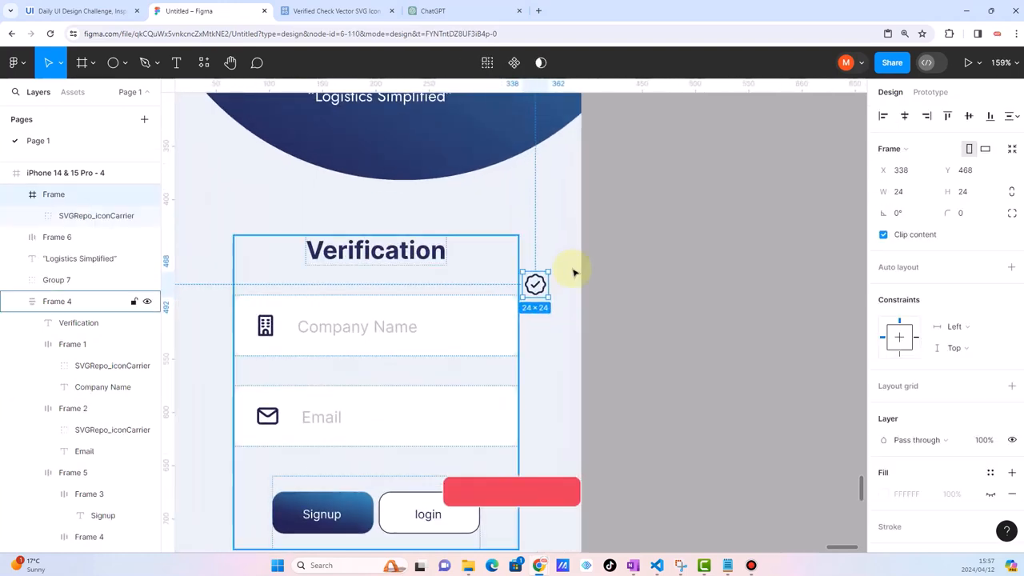
scroll(507, 316, "up", 5)
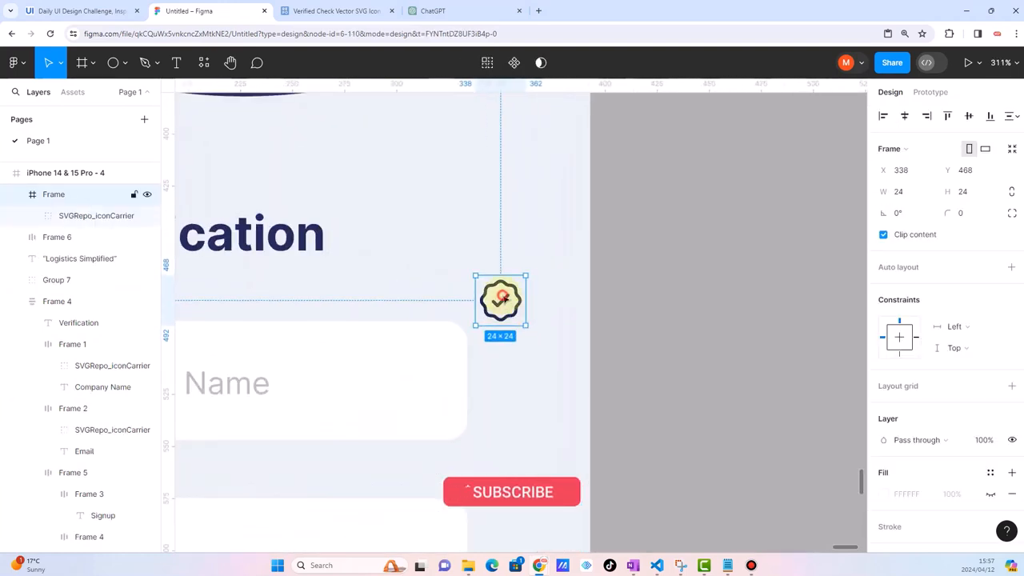
Pull the verified-check icon group out of its 24 × 24 wrapper frame and delete the empty frame
double_click(504, 298)
left_click_drag(504, 301, 538, 223)
left_click(510, 299)
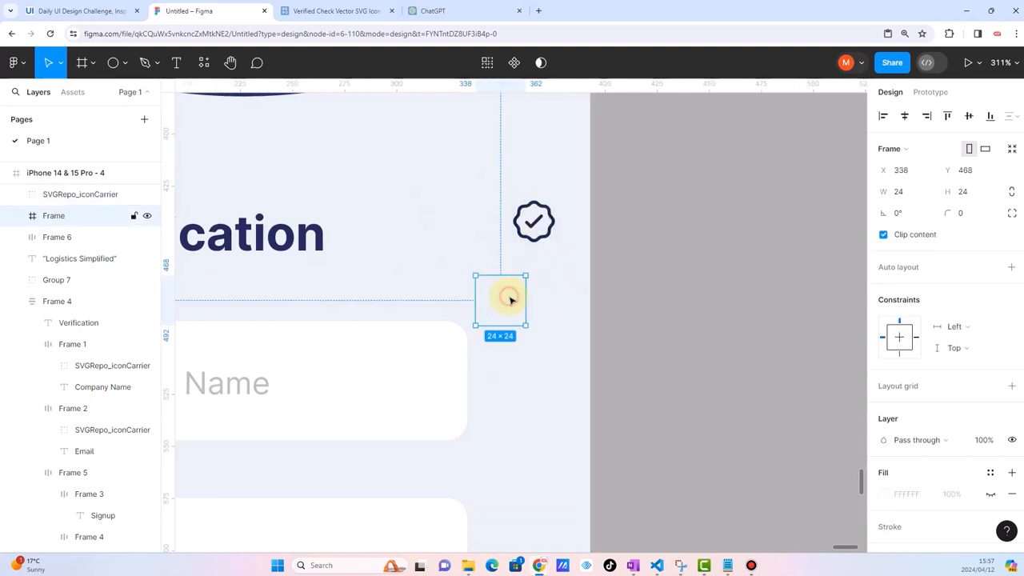
key("Delete")
scroll(510, 297, "down", 5)
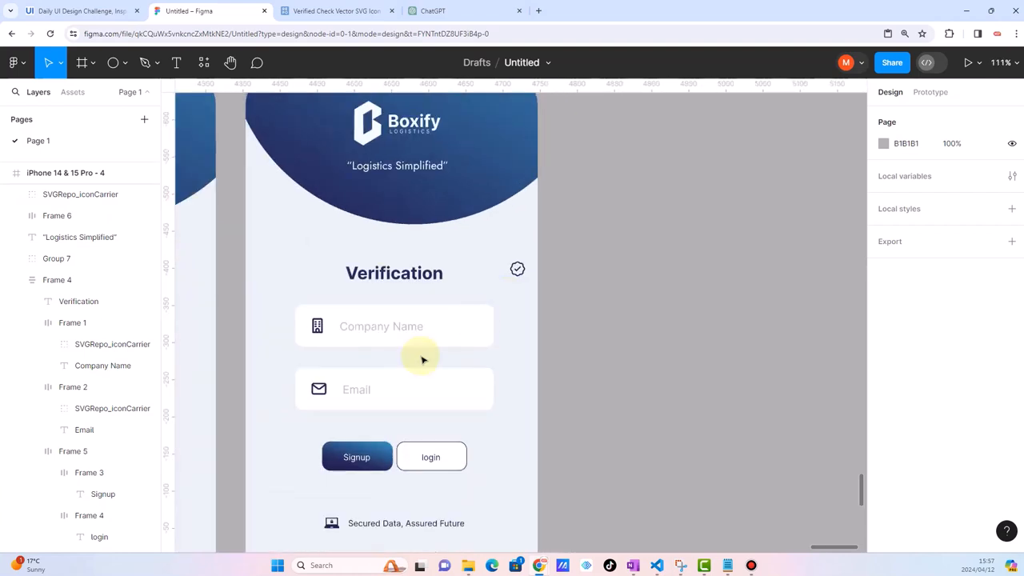
Recolor the verified-check icon's fill to 242155 by sampling the dark colour of the envelope icon
left_click(518, 269)
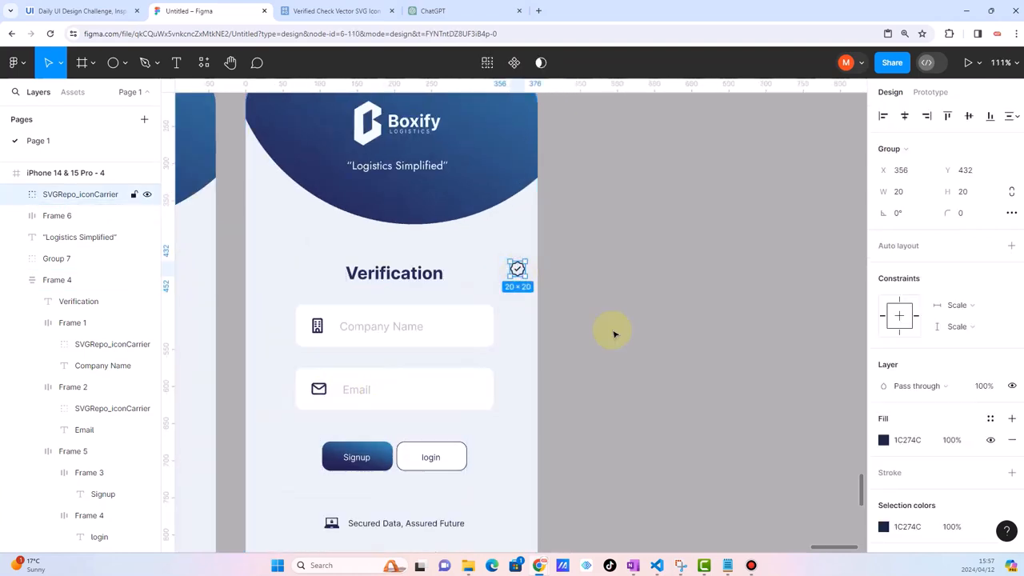
left_click(884, 440)
left_click(725, 391)
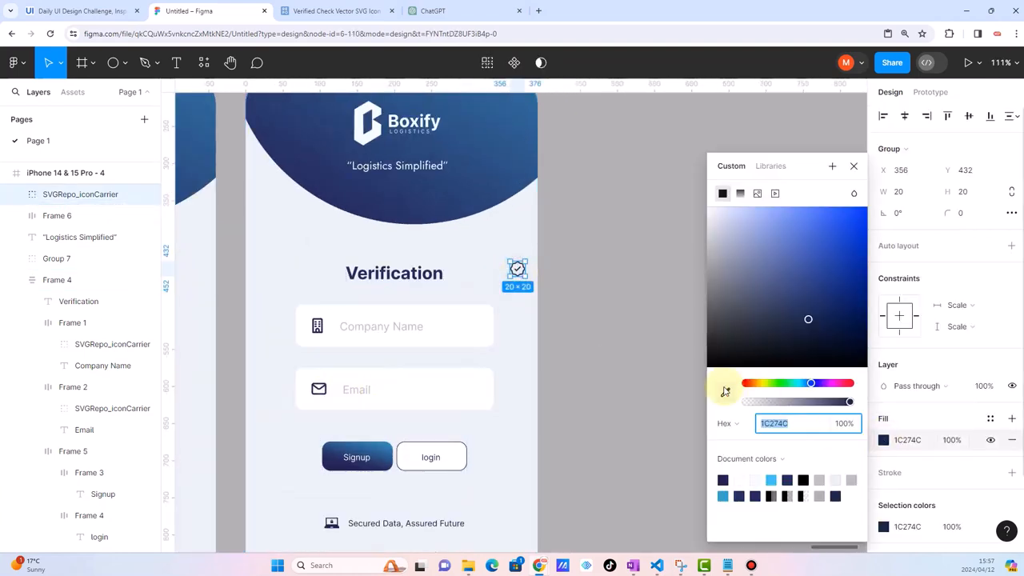
scroll(357, 389, "up", 6)
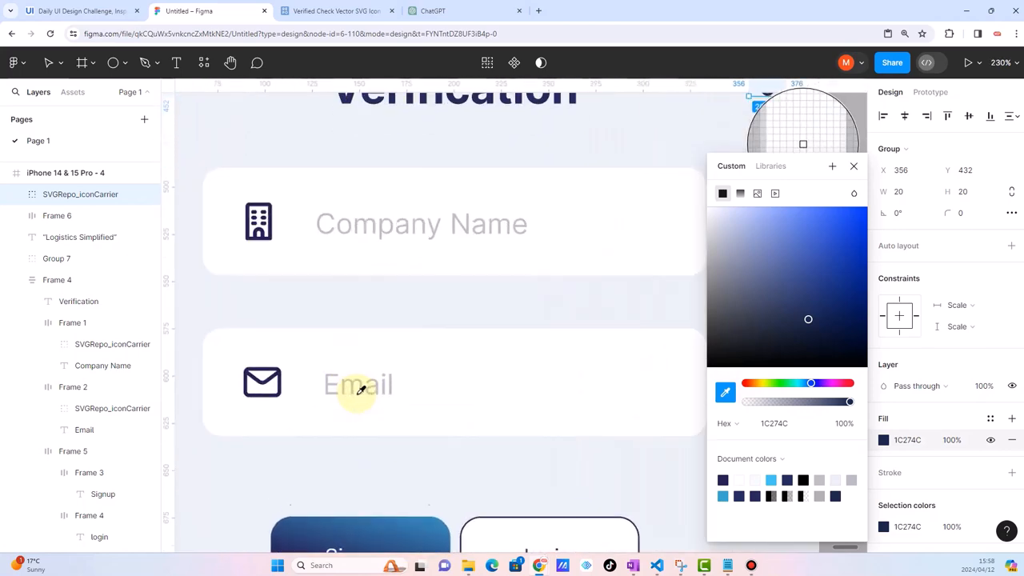
left_click(220, 361)
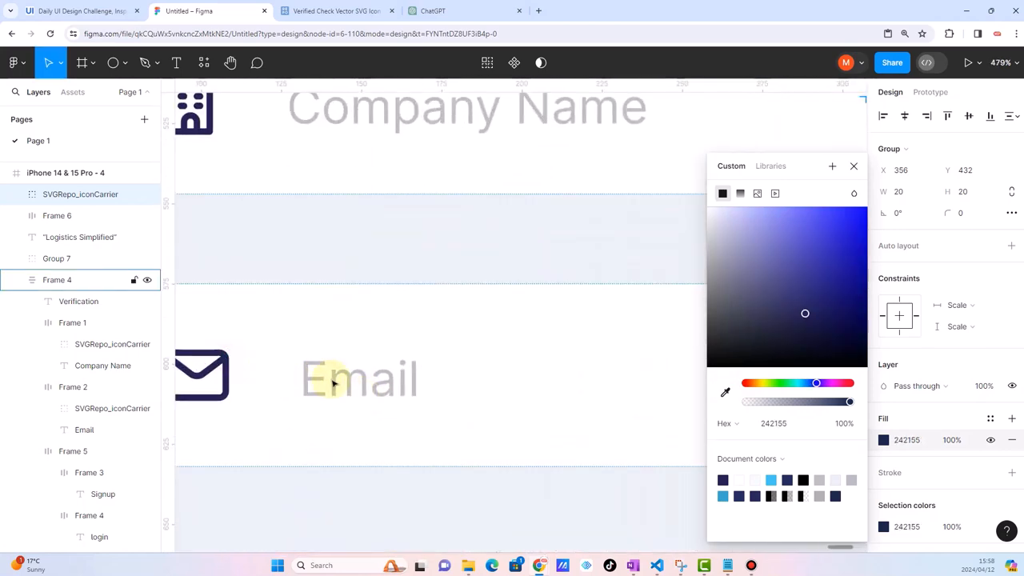
Move the verified-check icon into the Email input field and delete the envelope icon it replaces
scroll(334, 380, "down", 6)
left_click_drag(487, 269, 308, 374)
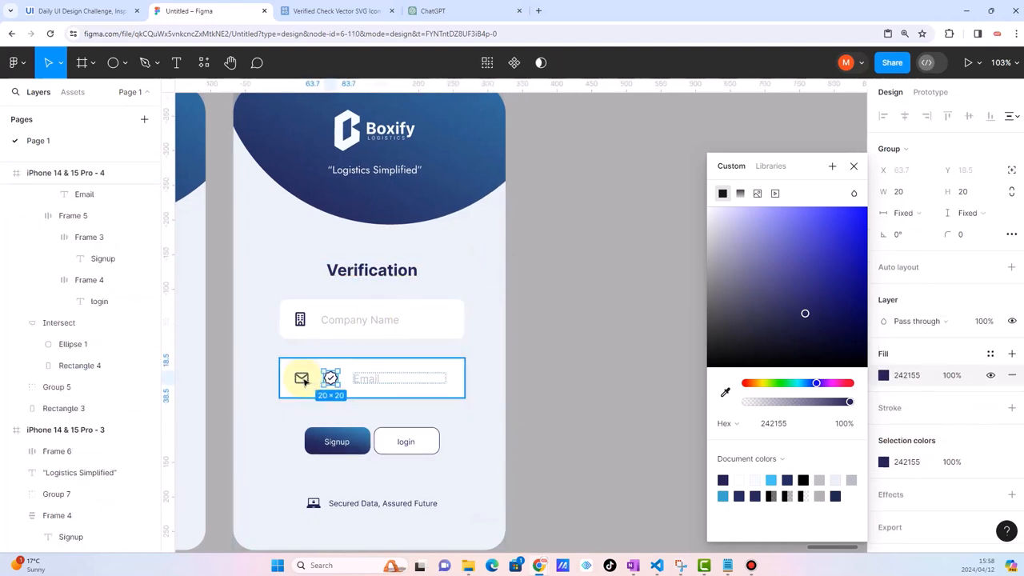
left_click(303, 380)
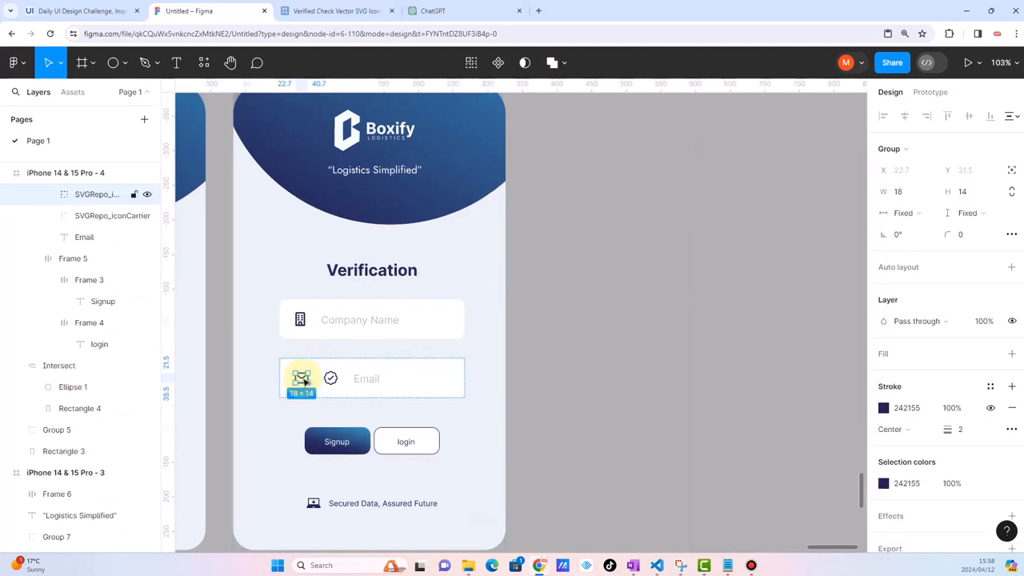
key("Delete")
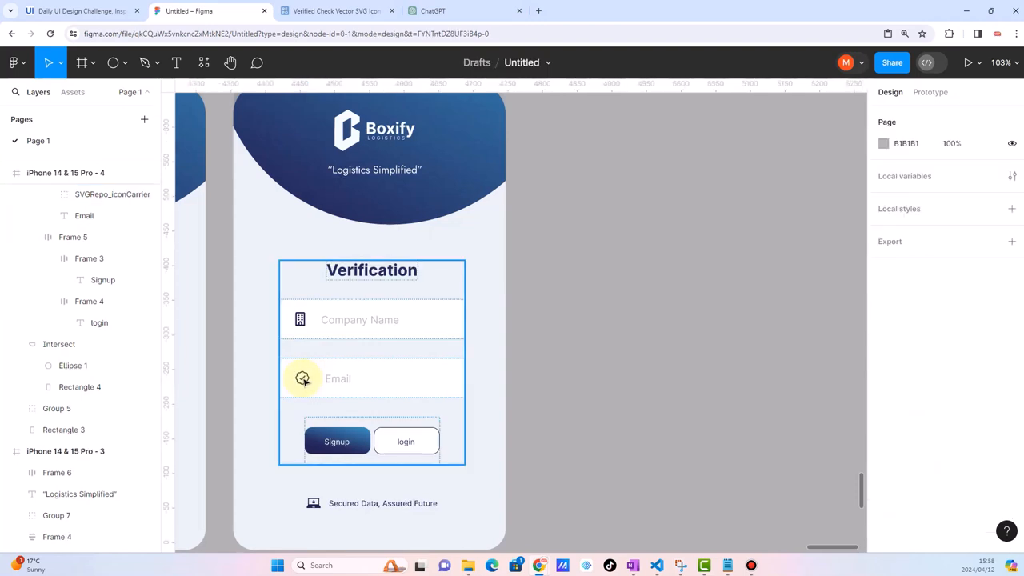
Change the Email placeholder text to "Verification Code"
double_click(335, 382)
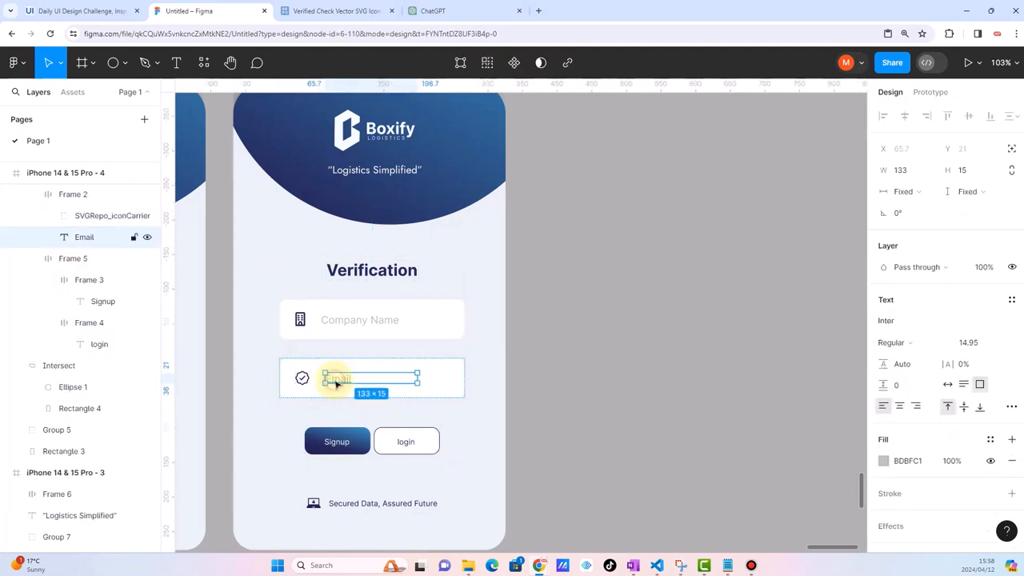
double_click(335, 382)
type("V")
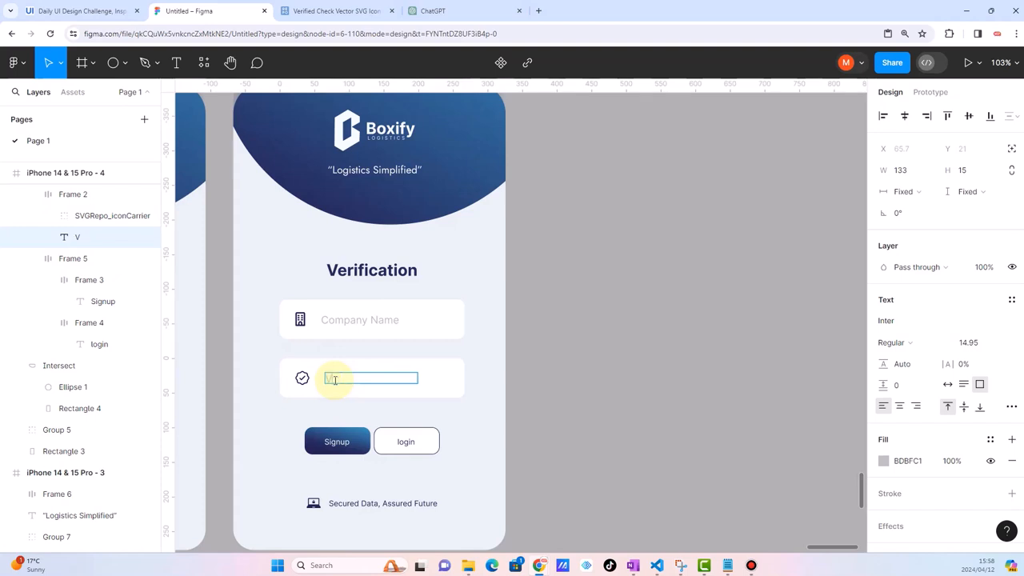
type("erification Code")
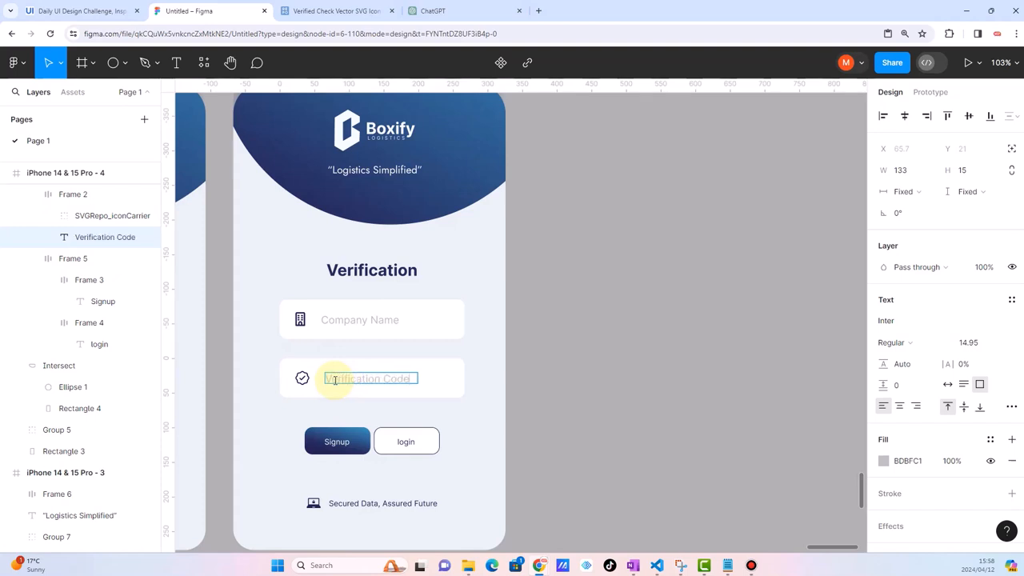
key("Escape")
Delete the Company Name input field from the Verification form
left_click(370, 344)
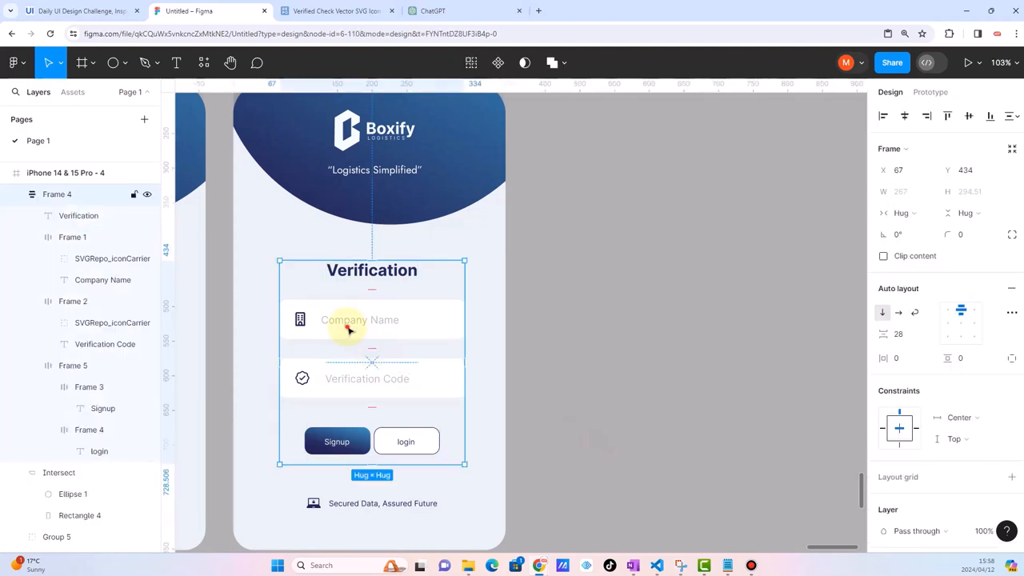
left_click(347, 328)
key("Delete")
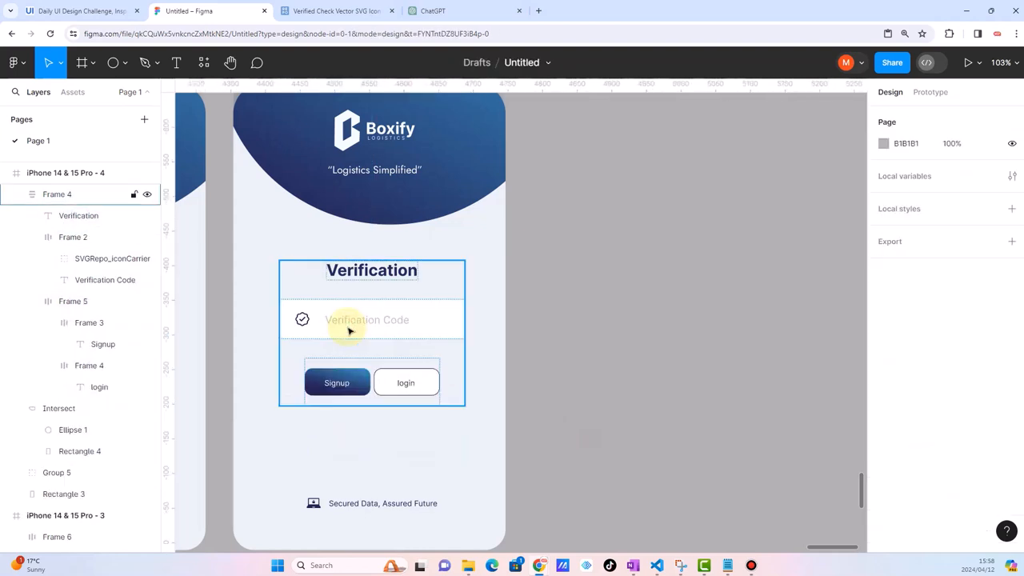
Delete the login button from the Verification form
scroll(353, 387, "down", 3)
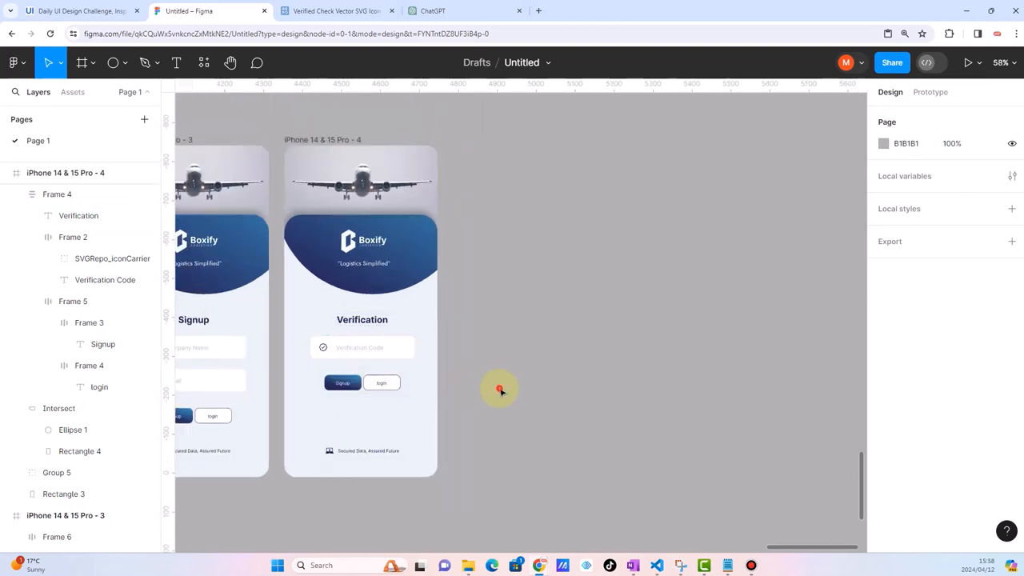
left_click(387, 393)
scroll(387, 395, "up", 5)
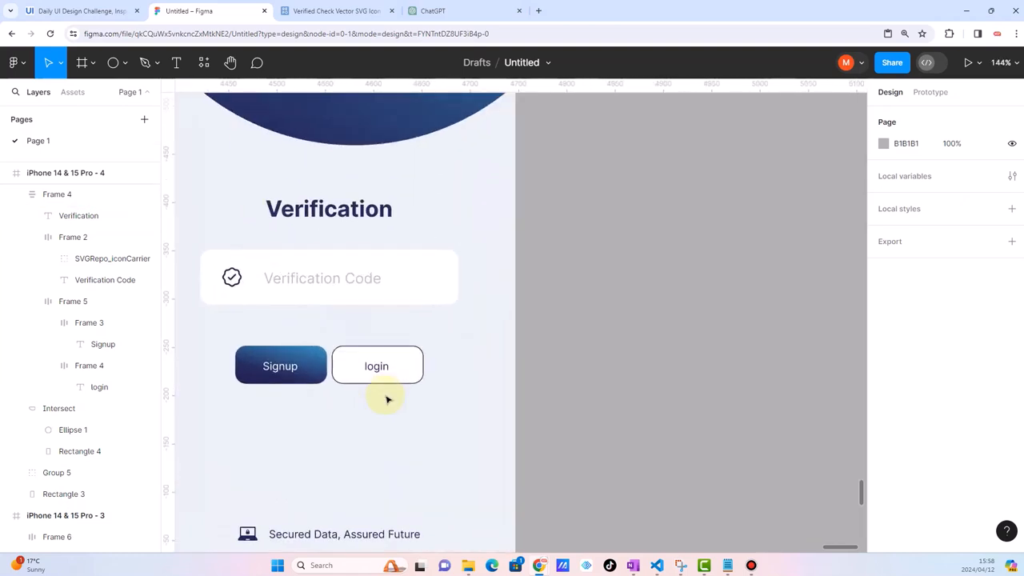
left_click(362, 357)
left_click(362, 357)
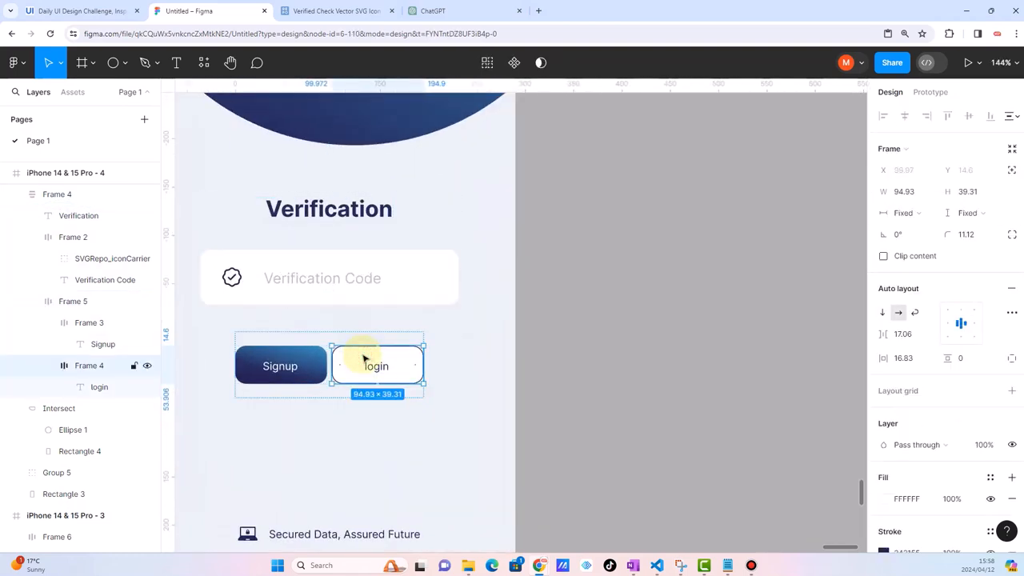
key("Delete")
Change the remaining Signup button's label to "Verify"
left_click(324, 376)
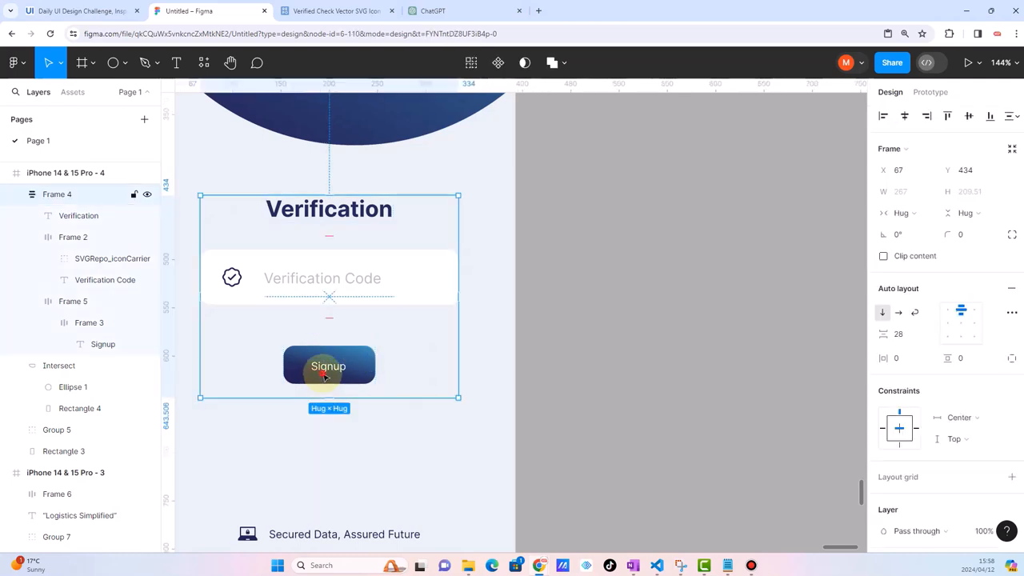
left_click(325, 377)
left_click(326, 373)
left_click(327, 368)
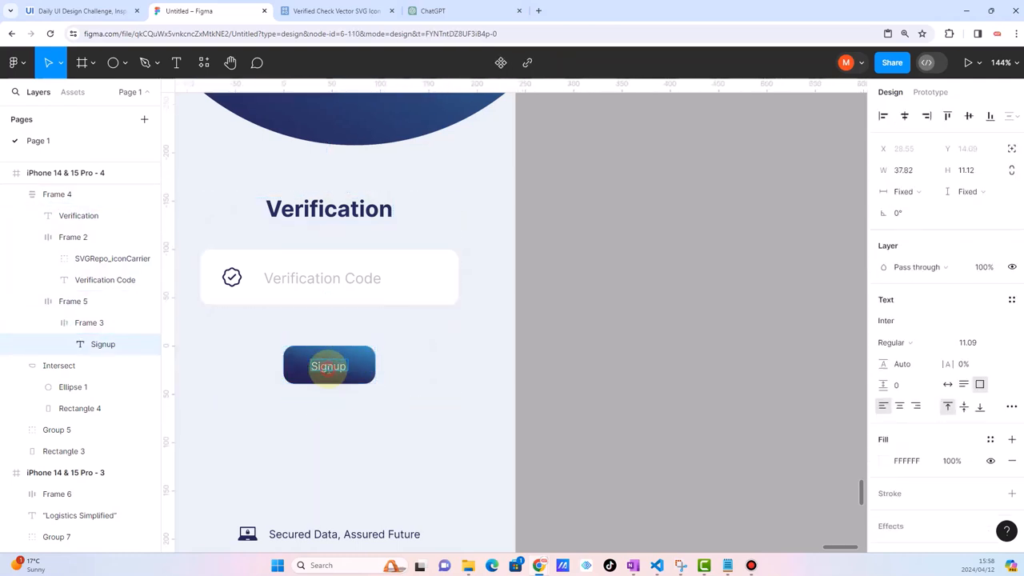
double_click(328, 366)
type("Veri")
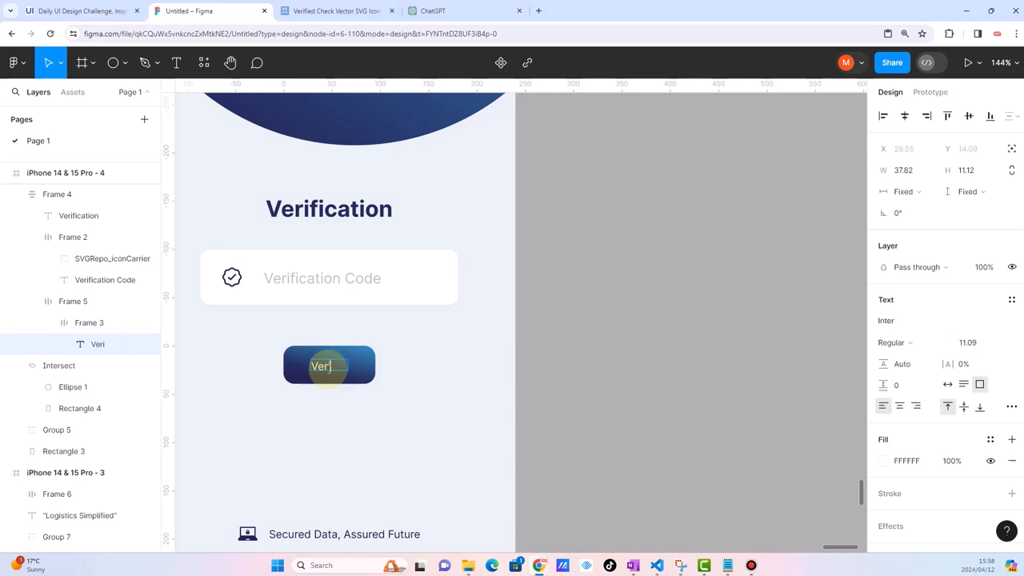
left_click(621, 393)
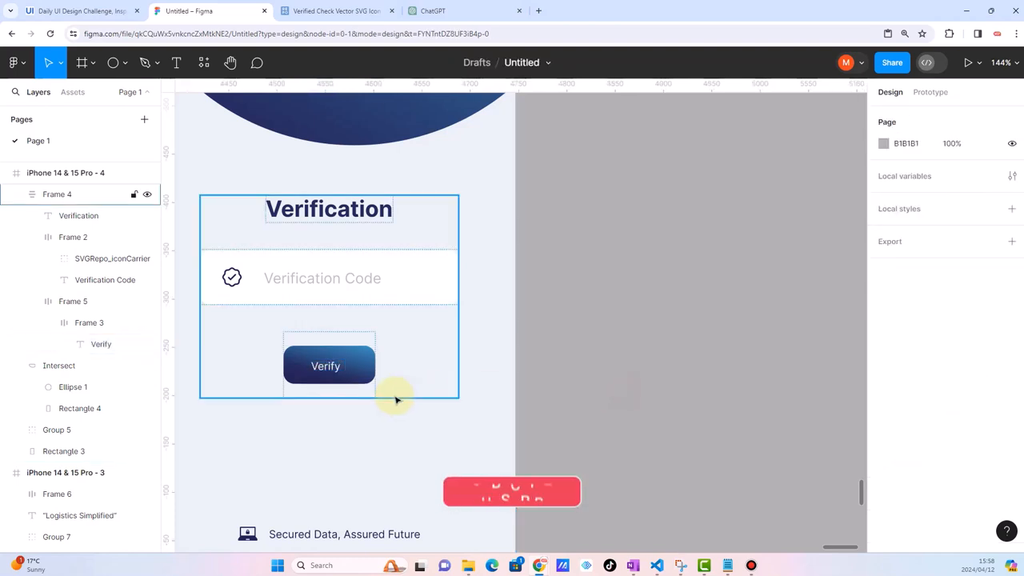
Move the whole Verification form frame down to Y 474, keeping it horizontally in place at X 67
scroll(396, 395, "down", 5)
left_click(375, 366)
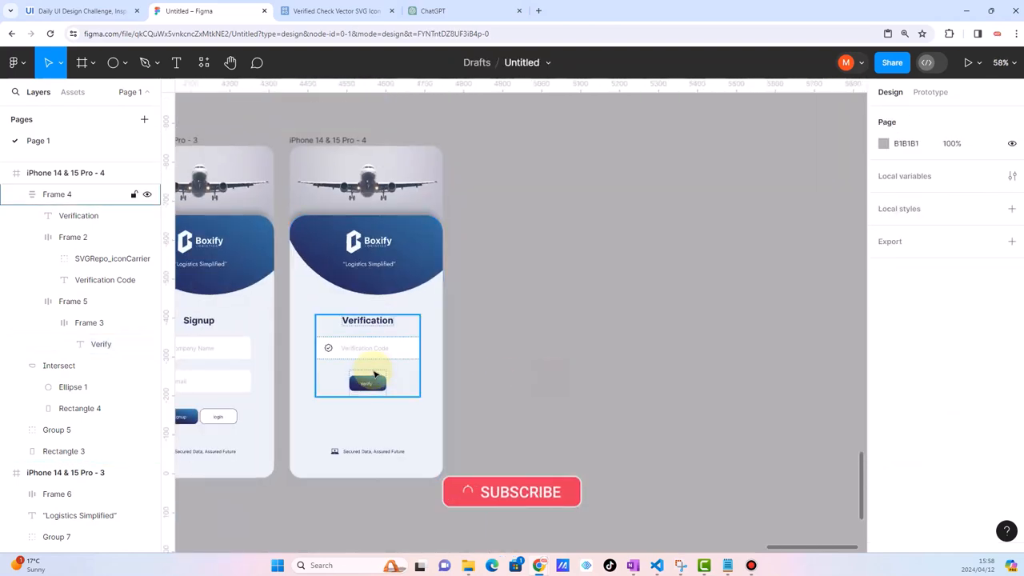
scroll(374, 368, "up", 2)
left_click(371, 350)
left_click_drag(366, 345, 370, 371)
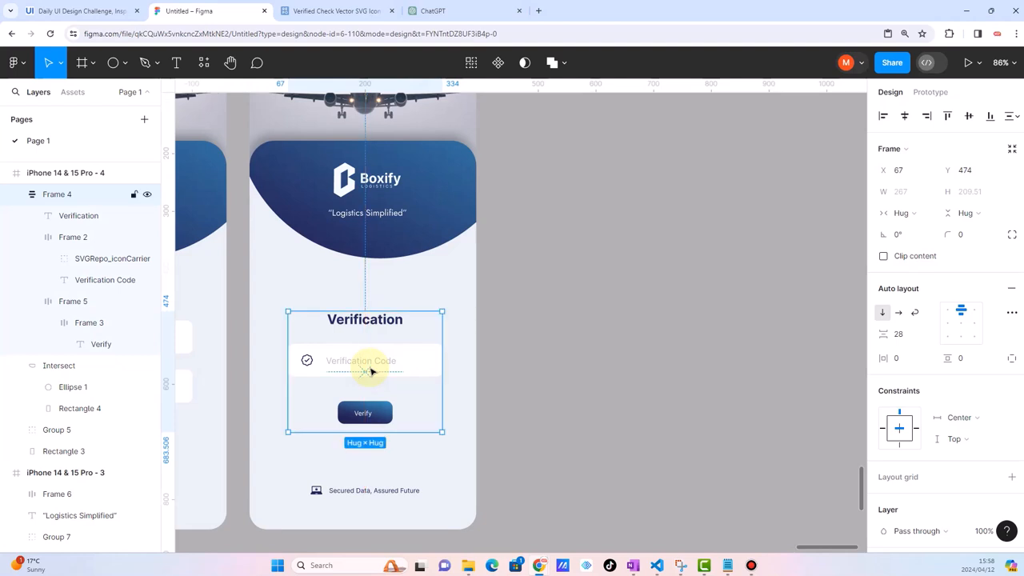
left_click(544, 400)
scroll(510, 411, "down", 5)
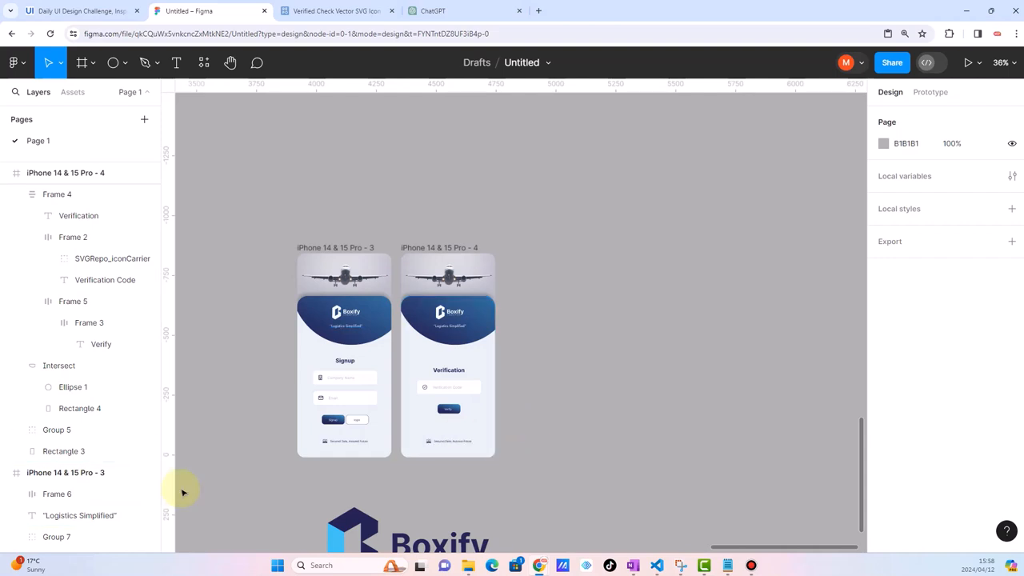
scroll(537, 357, "down", 4)
scroll(368, 420, "up", 5)
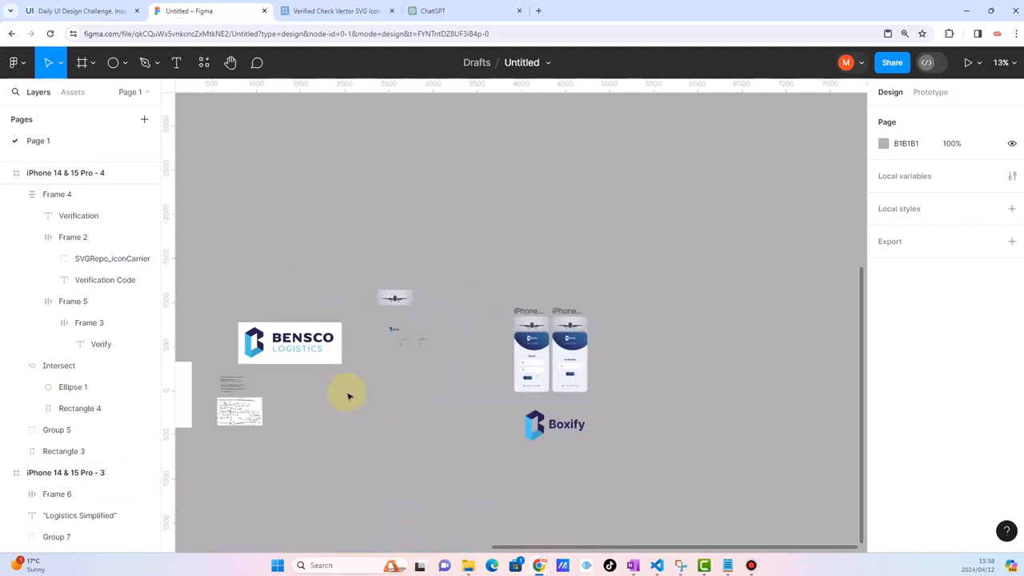
Duplicate the Verification screen frame iPhone 14 & 15 Pro - 4
scroll(370, 425, "up", 6)
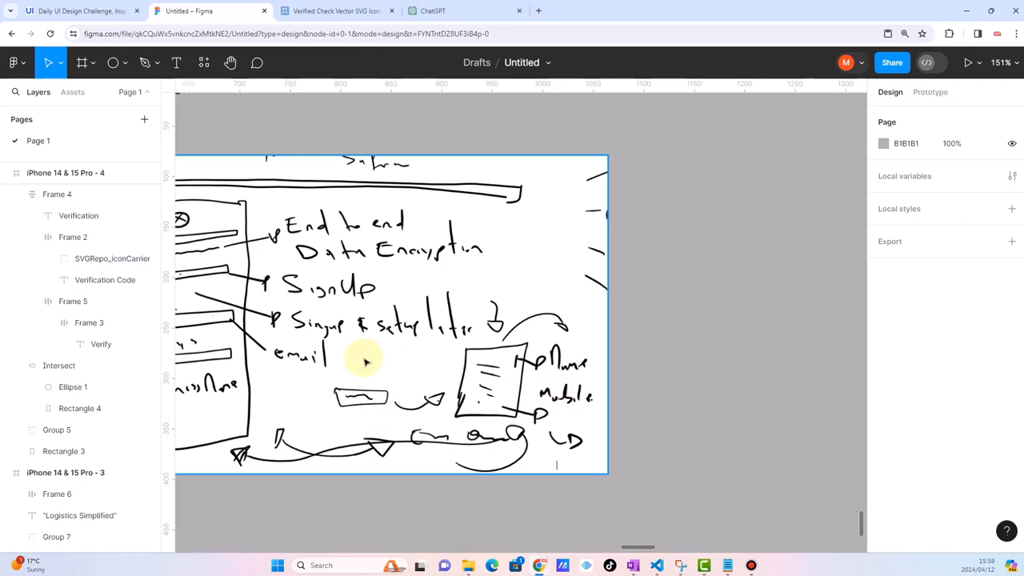
scroll(365, 362, "down", 3)
scroll(365, 361, "down", 5)
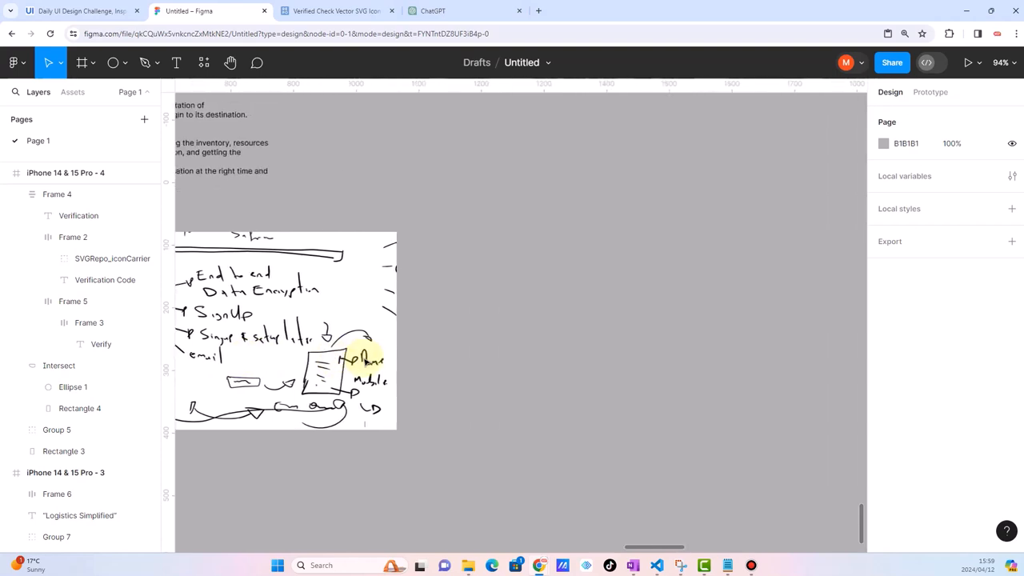
scroll(364, 361, "right", 10)
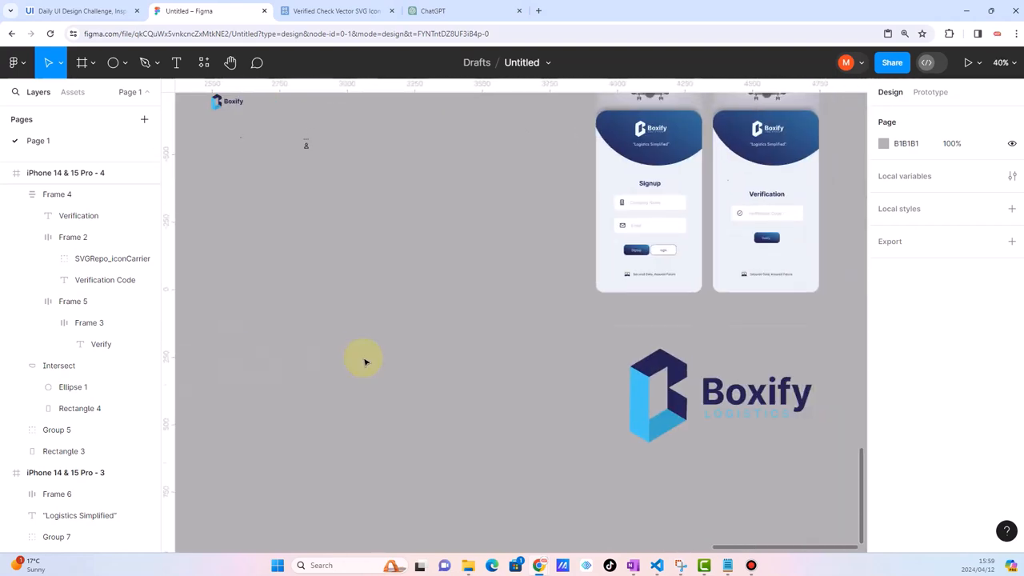
scroll(365, 362, "up", 2)
scroll(603, 331, "up", 1)
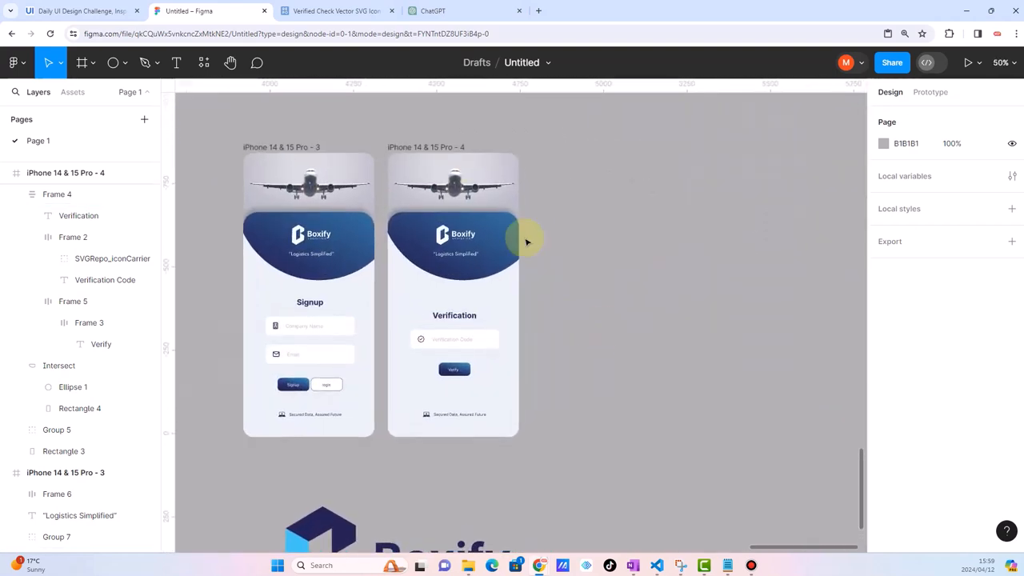
left_click(436, 147)
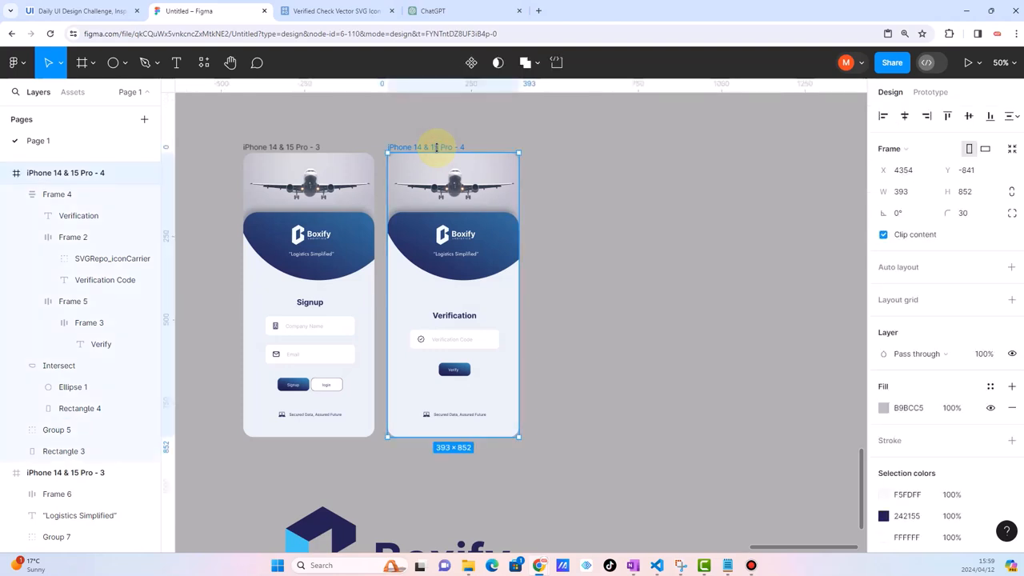
key("ctrl+d")
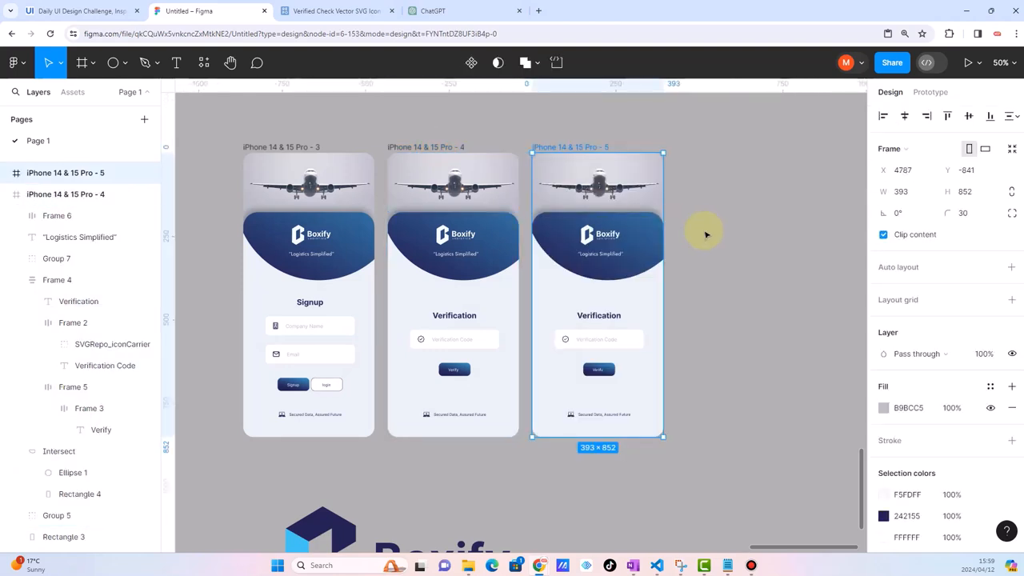
scroll(712, 301, "up", 1)
scroll(712, 301, "up", 1)
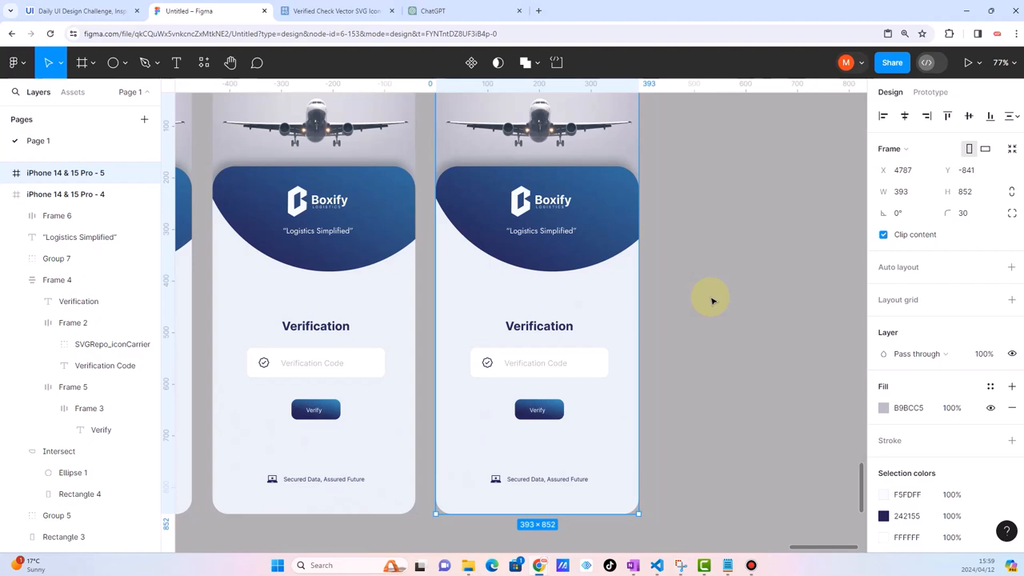
scroll(711, 301, "up", 1)
scroll(712, 301, "down", 1)
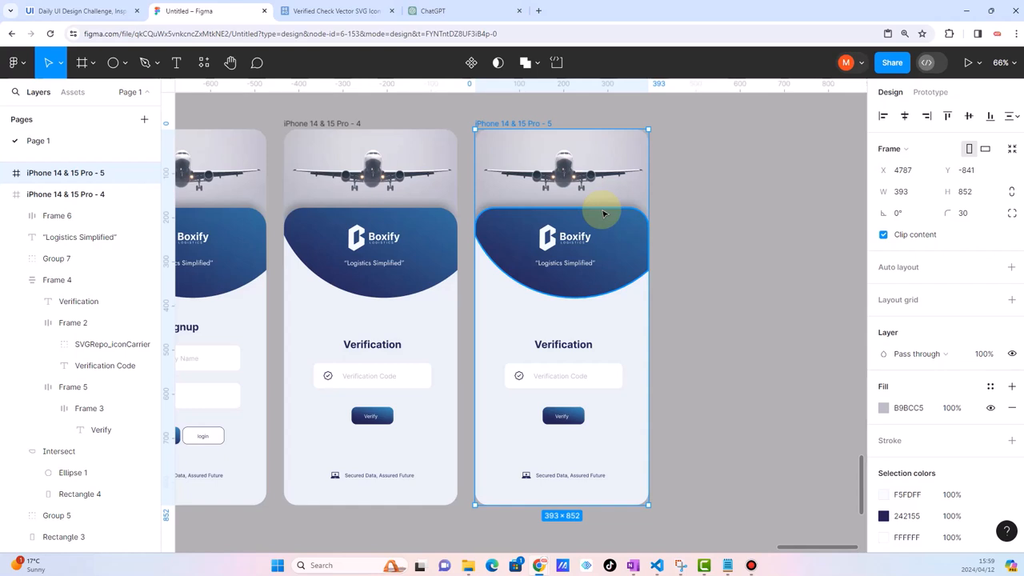
scroll(502, 408, "left", 2)
scroll(503, 409, "left", 1)
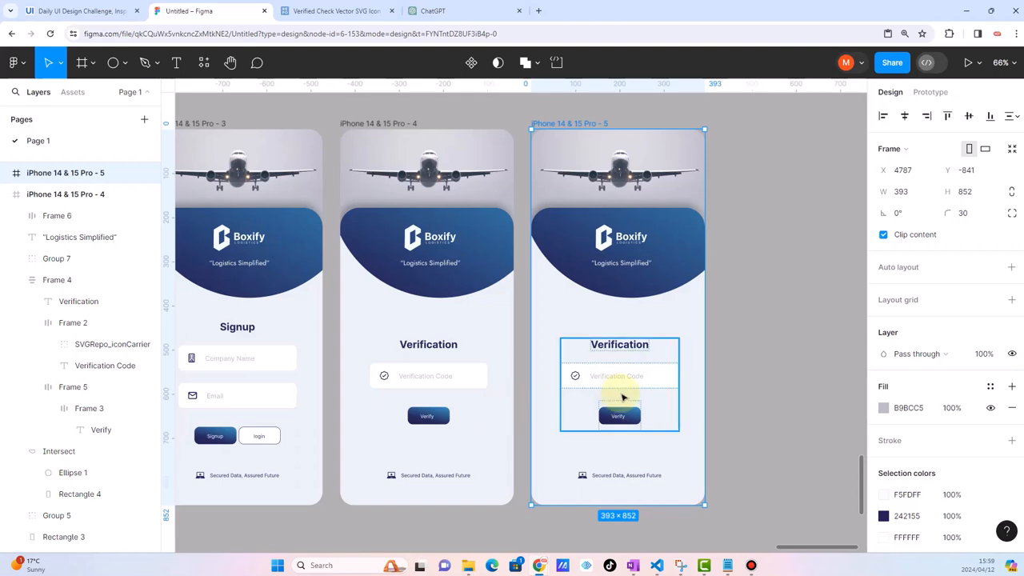
scroll(692, 393, "up", 2)
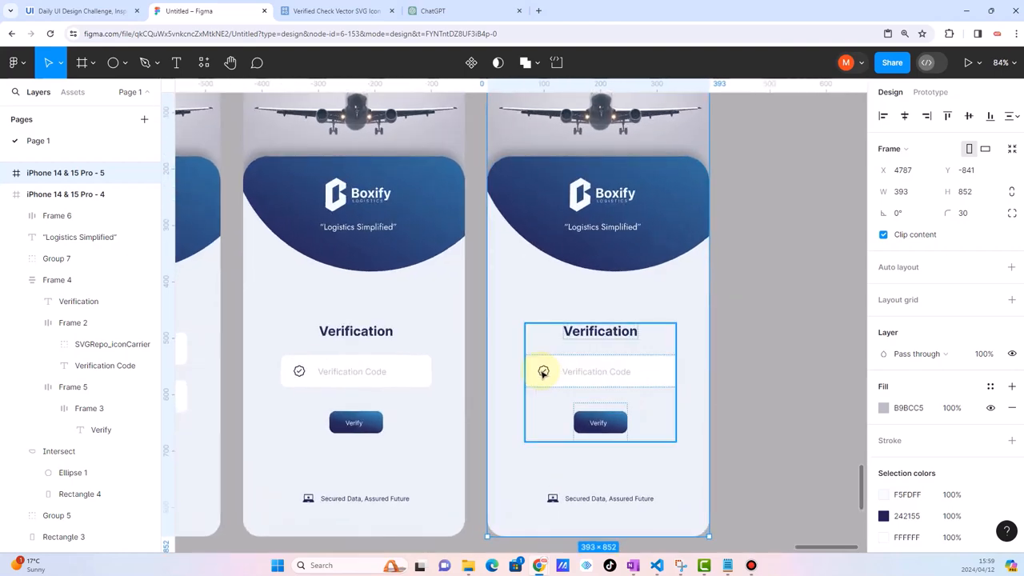
Move the person icon out of its small frame on the canvas and delete the emptied frame
scroll(542, 371, "down", 6)
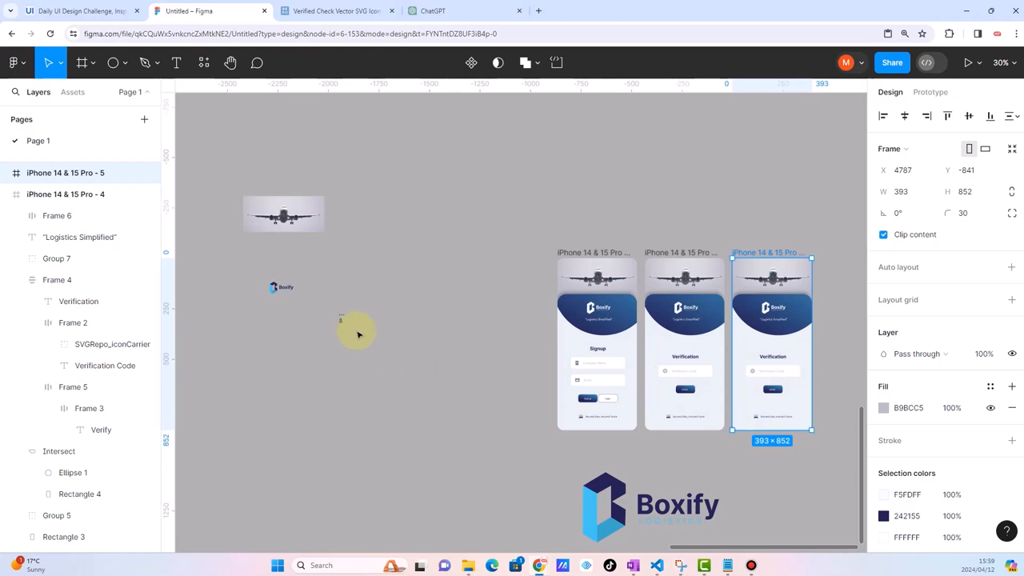
scroll(357, 334, "up", 10)
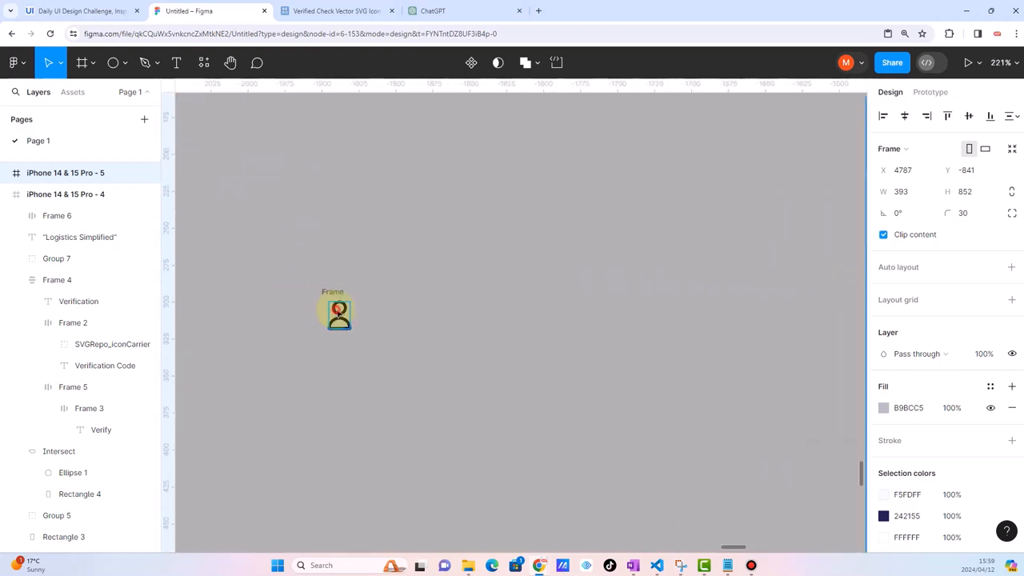
left_click(339, 312)
left_click(436, 350)
left_click(339, 314)
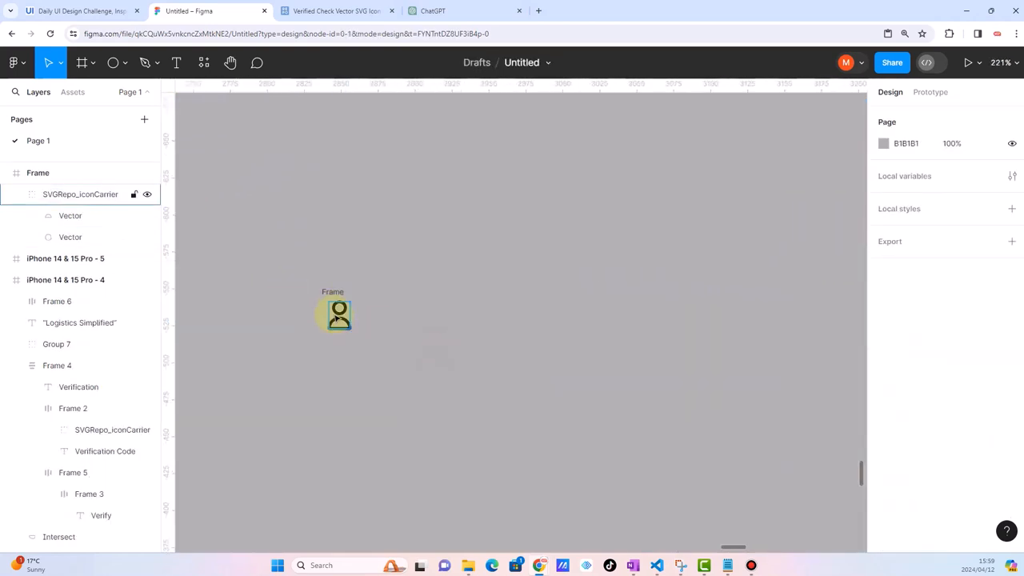
left_click_drag(340, 315, 488, 362)
left_click_drag(412, 252, 279, 344)
key("Delete")
Place the person icon just outside the iPhone 14 & 15 Pro - 5 screen, level with its Verification Code field
scroll(279, 344, "down", 5, "ctrl")
left_click(340, 348)
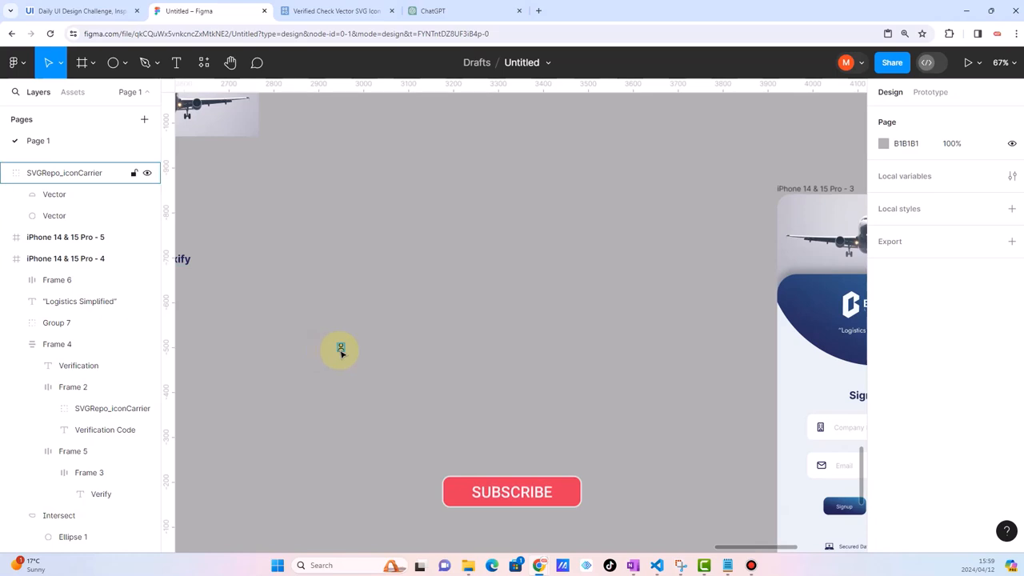
scroll(341, 349, "down", 2, "ctrl")
left_click_drag(341, 349, 612, 462)
left_click_drag(736, 493, 772, 525)
scroll(688, 452, "right", 5)
scroll(688, 452, "right", 5)
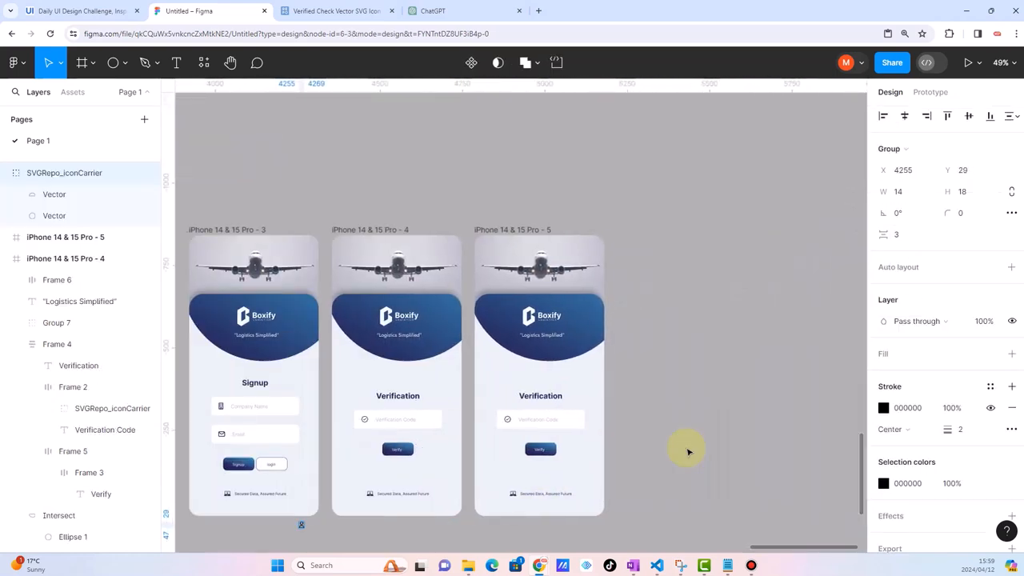
scroll(552, 469, "up", 2, "ctrl")
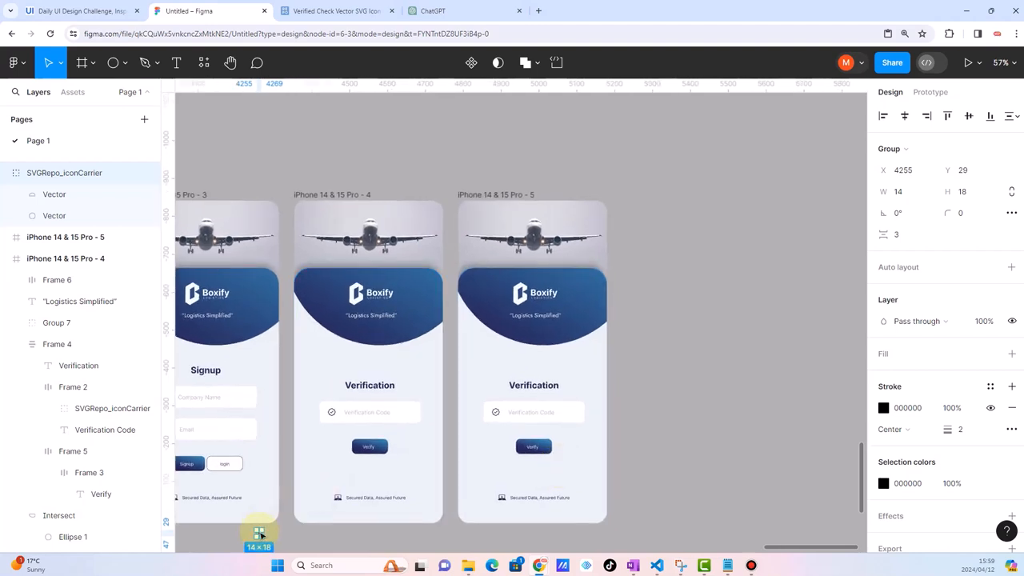
left_click_drag(258, 535, 632, 417)
scroll(598, 429, "up", 5, "ctrl")
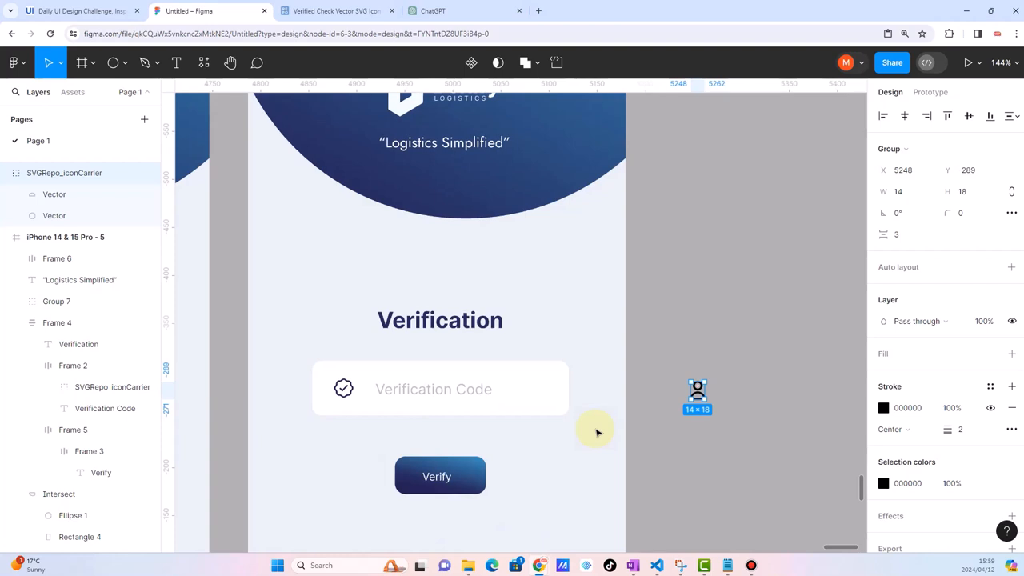
scroll(596, 433, "down", 5, "ctrl")
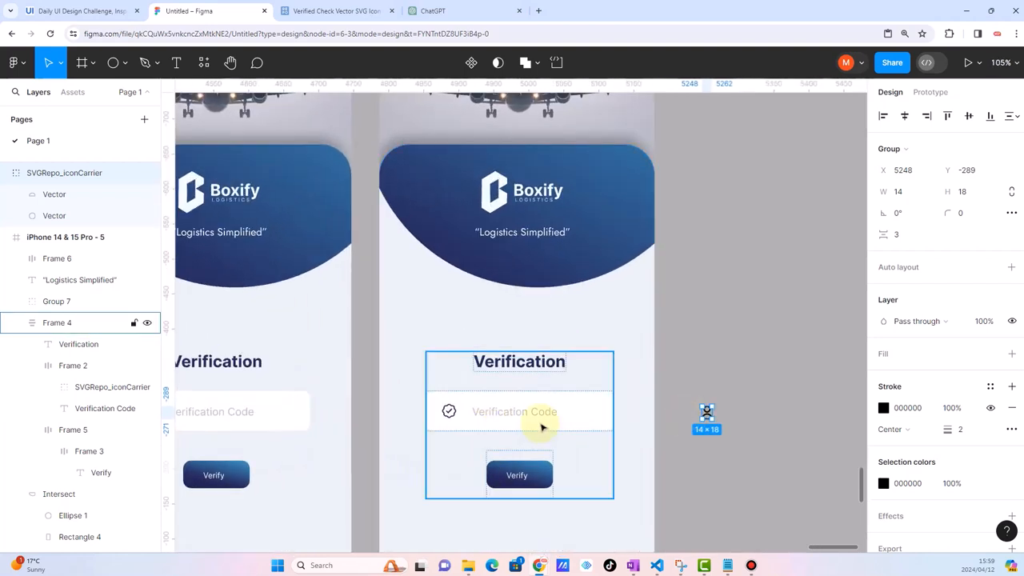
scroll(706, 414, "up", 4, "ctrl")
scroll(724, 426, "up", 3)
left_click_drag(797, 404, 767, 410)
Recolor the person icon's stroke to the design's dark navy 242155
left_click(883, 407)
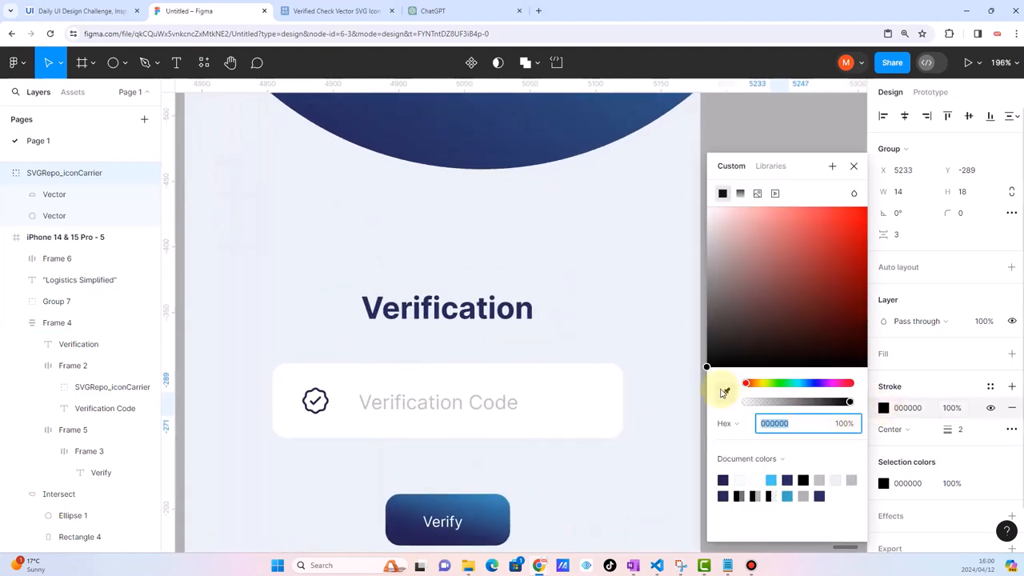
left_click(726, 392)
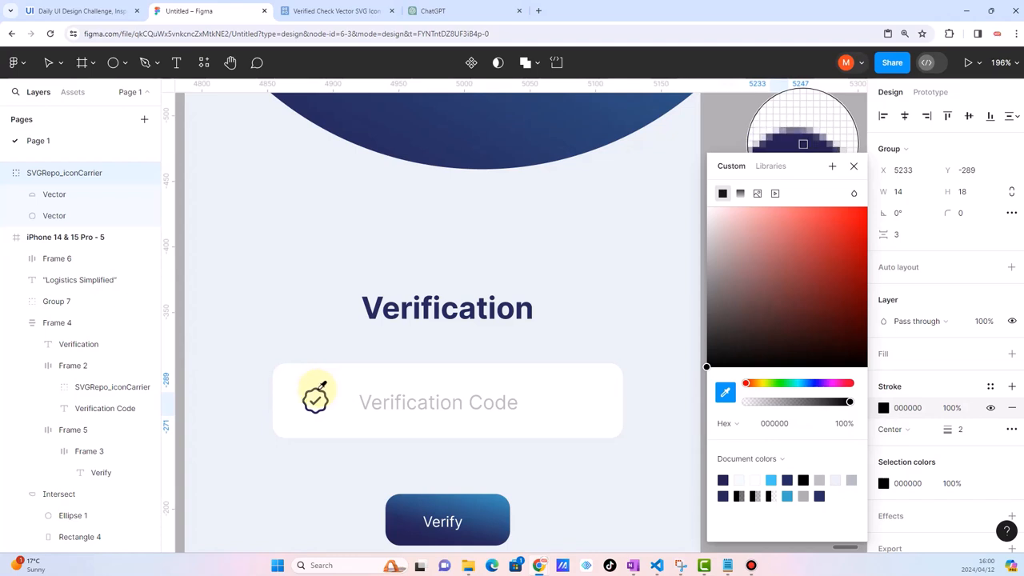
left_click(803, 144)
scroll(462, 432, "down", 3)
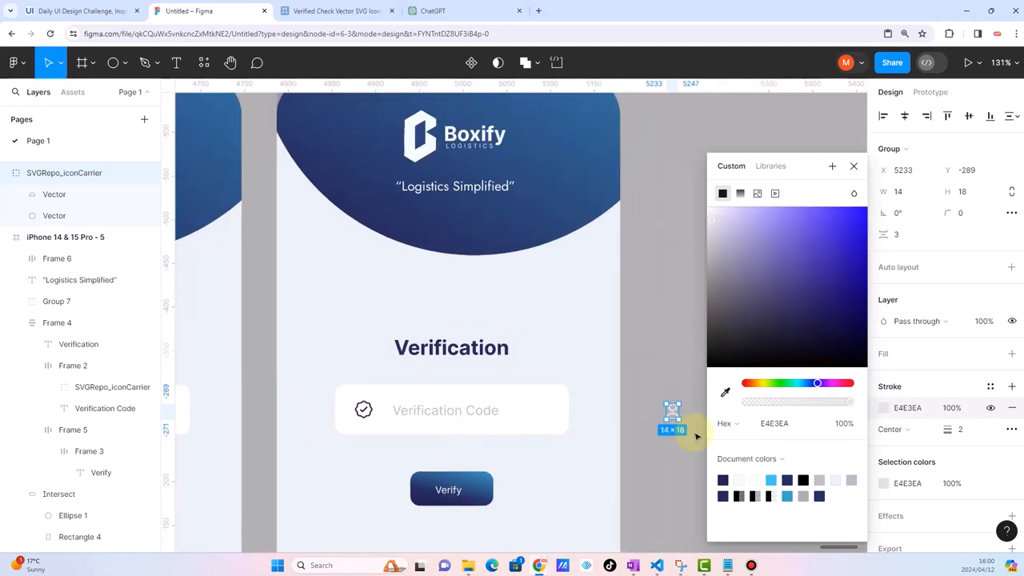
left_click(667, 468)
scroll(635, 434, "up", 2)
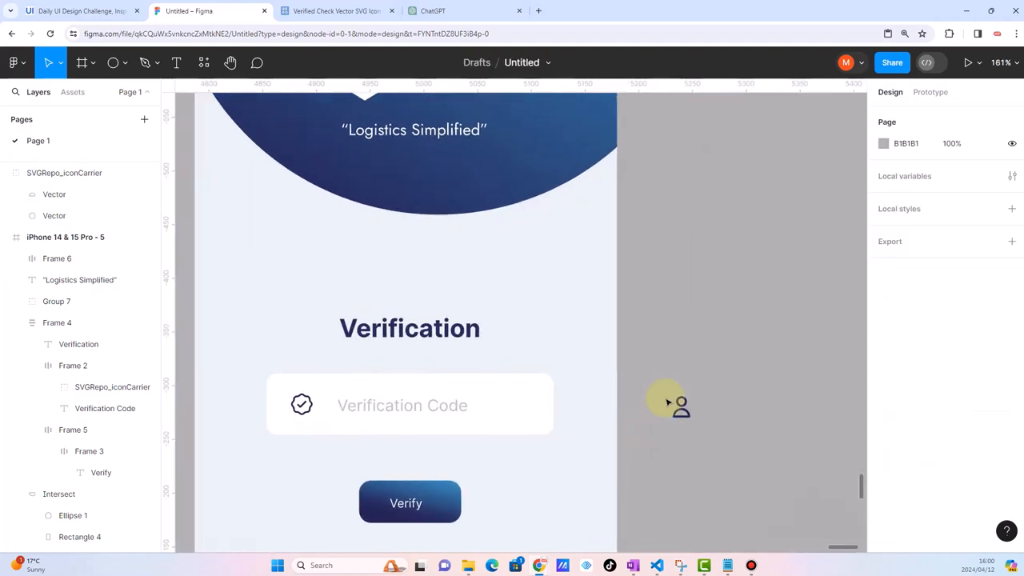
Replace the check badge in the duplicated screen's Verification Code field with the person icon
left_click_drag(678, 405, 340, 392)
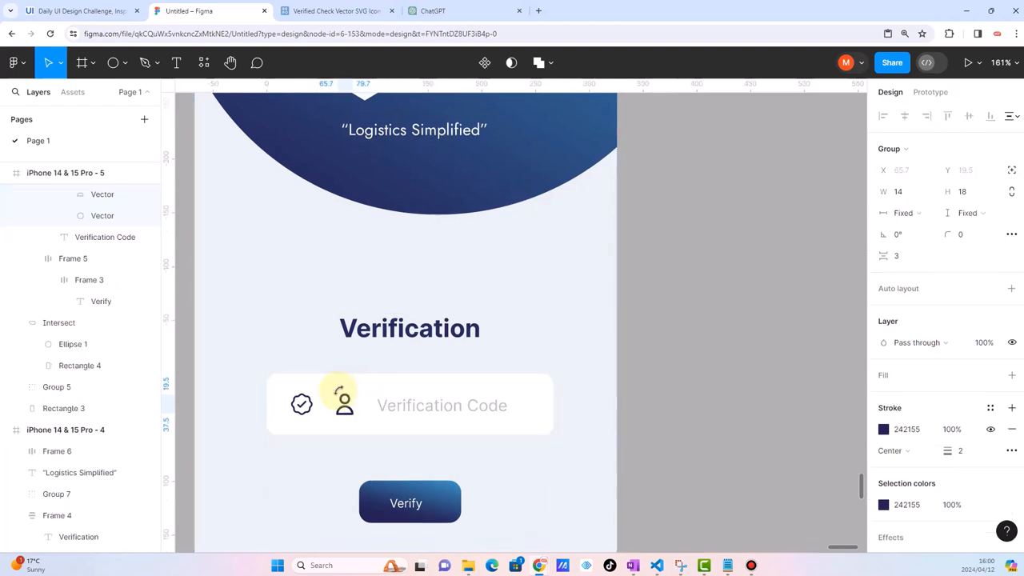
left_click(306, 405)
key("Delete")
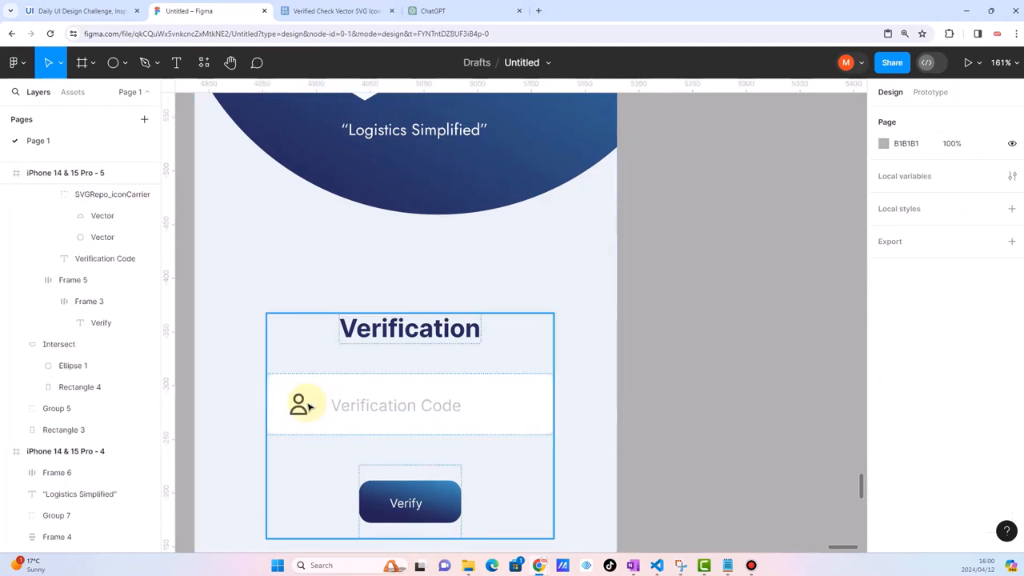
Change the placeholder text beside the person icon to "Your name"
left_click(341, 407)
double_click(341, 407)
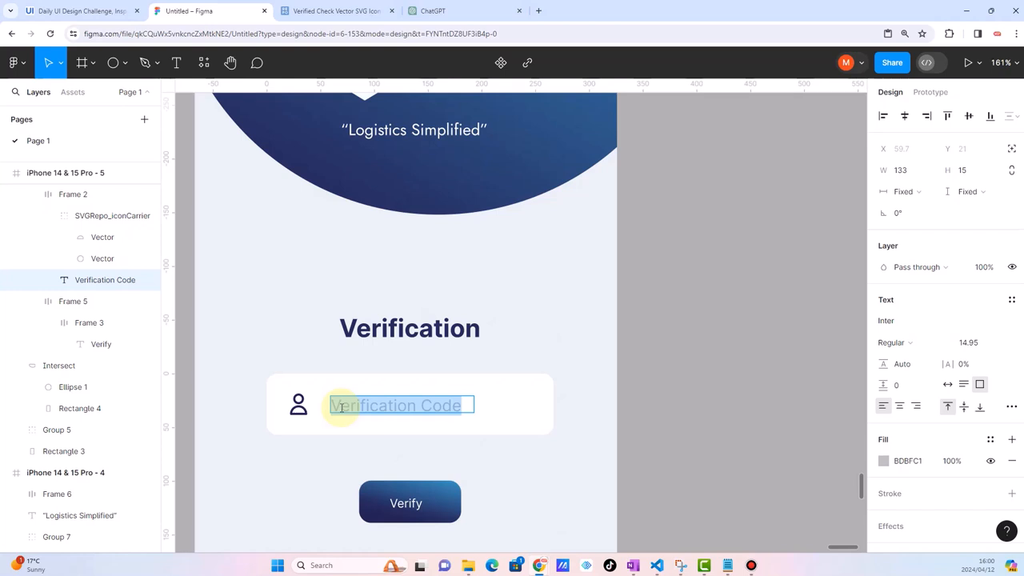
type("Use")
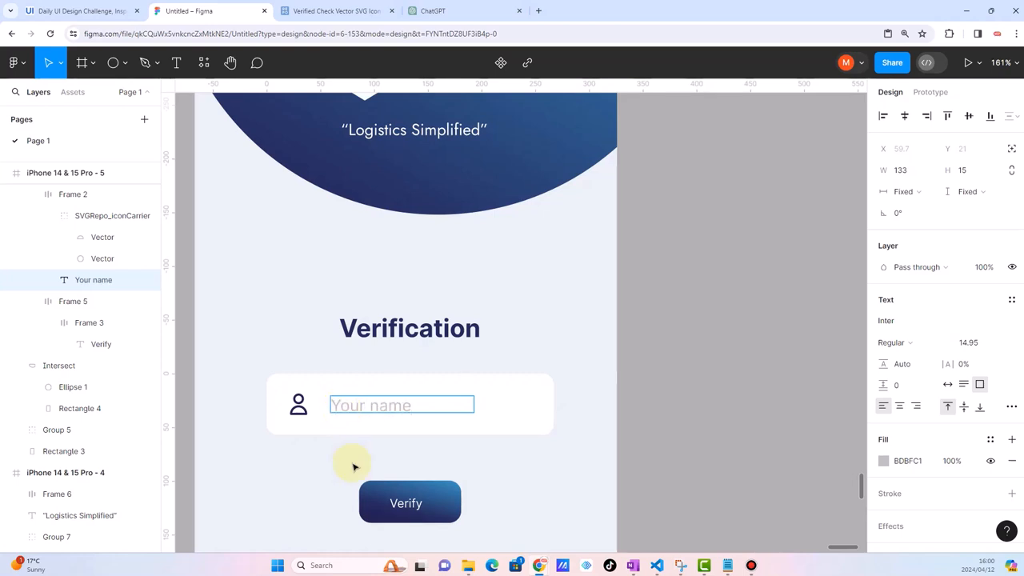
left_click(793, 439)
Duplicate the "Your name" input field within the form on the iPhone 14 & 15 Pro - 5 screen
scroll(572, 403, "down", 5)
scroll(530, 450, "down", 2)
scroll(530, 450, "up", 4)
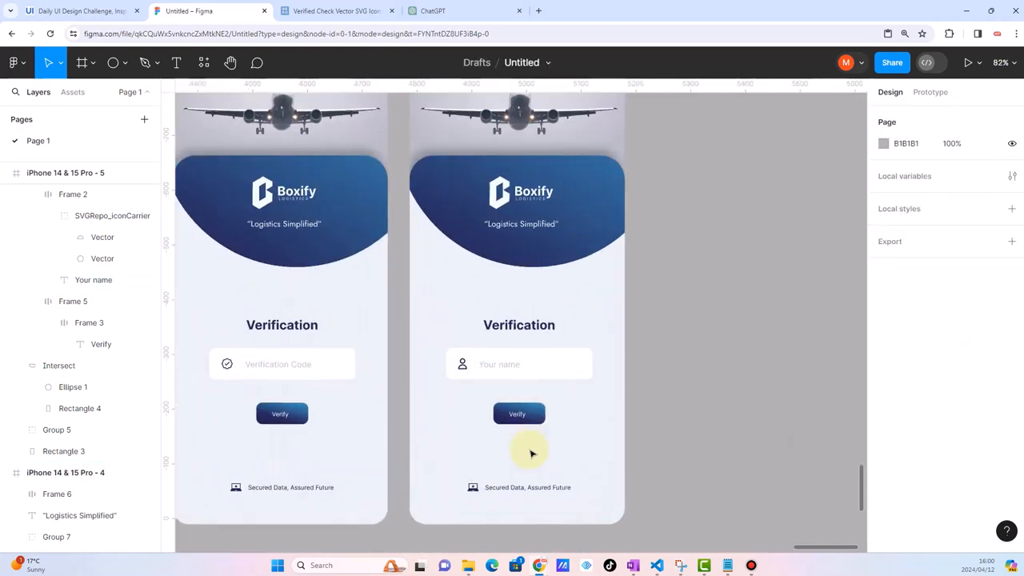
left_click(485, 365)
left_click(484, 363)
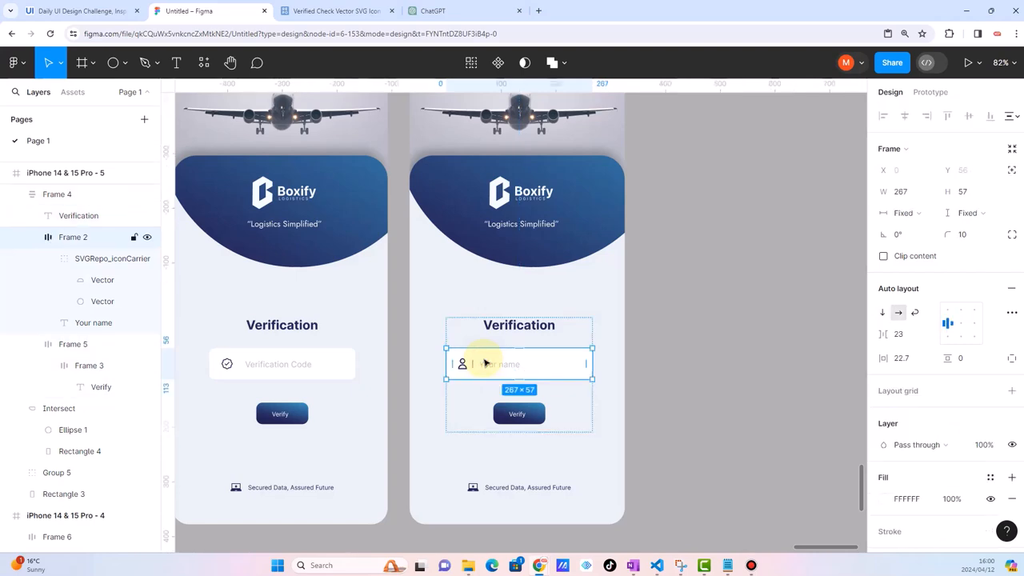
key("ctrl+d")
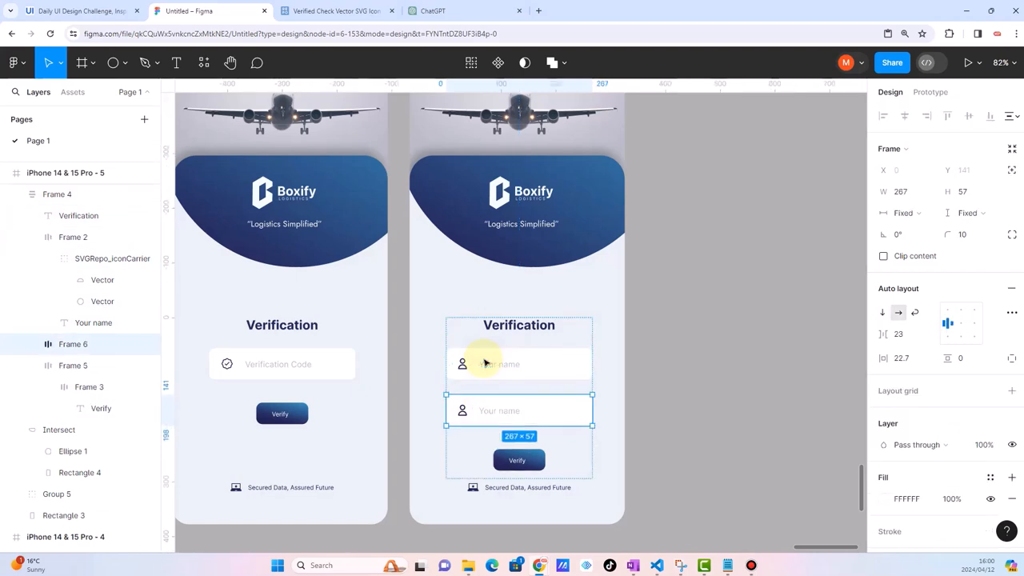
Switch to SVG Repo, close the open icon editor, and search for "mobile" vectors
left_click(308, 10)
left_click(765, 120)
left_click(422, 58)
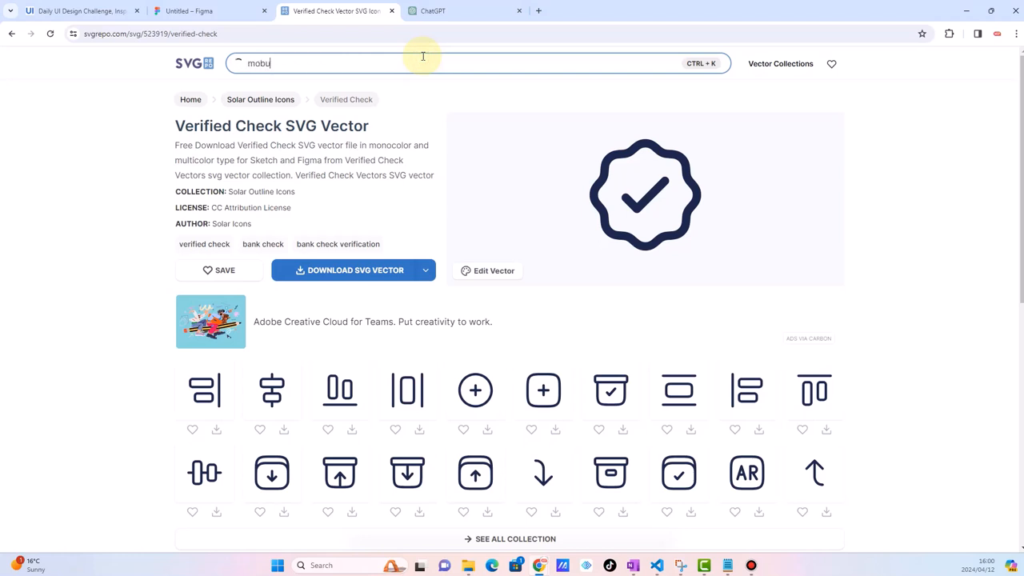
type("mobile")
key("Return")
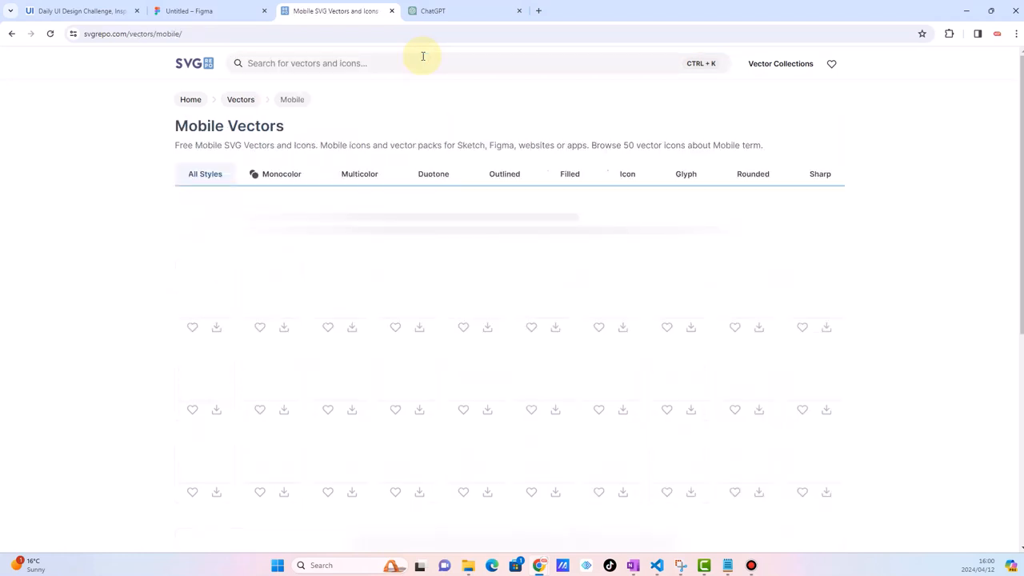
Open the notched mobile phone icon from the results in the vector editor and copy its SVG
scroll(445, 280, "down", 1)
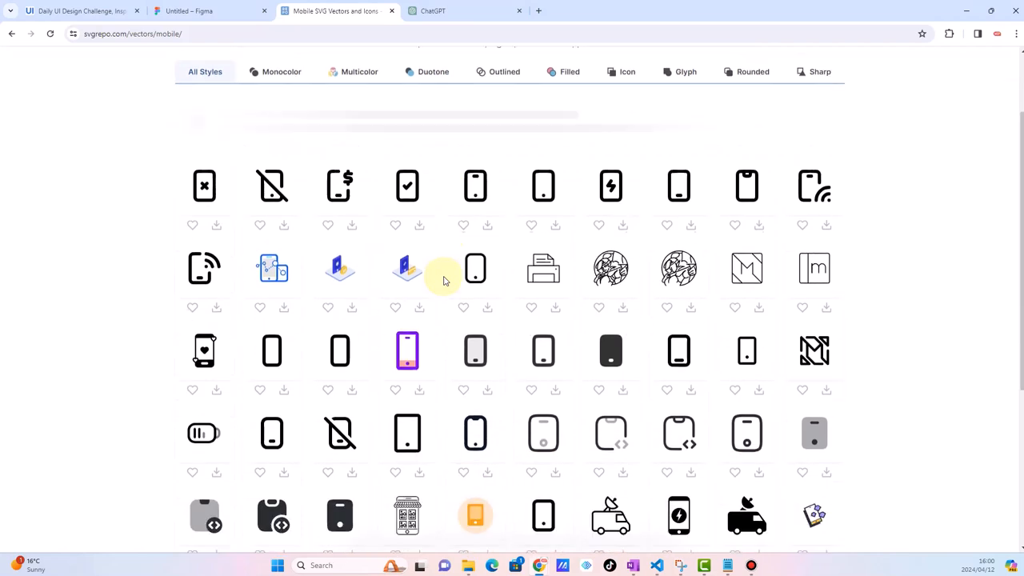
left_click(474, 429)
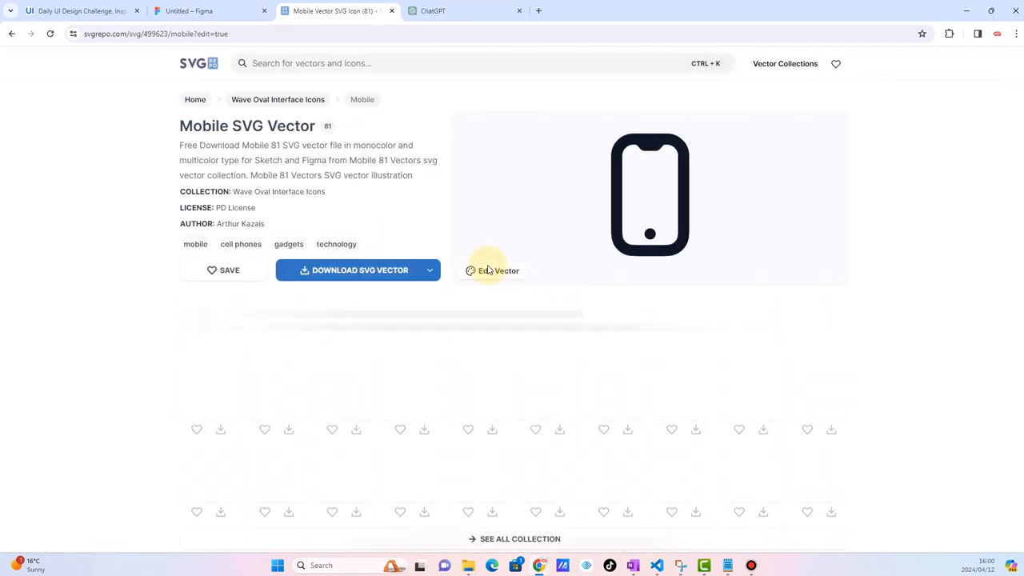
left_click(487, 271)
left_click(386, 399)
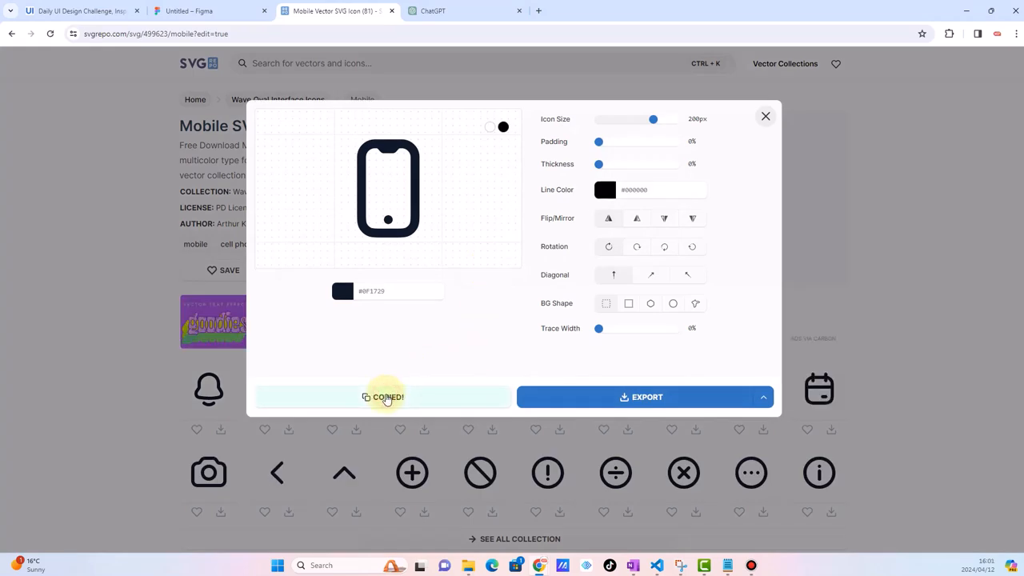
left_click(386, 398)
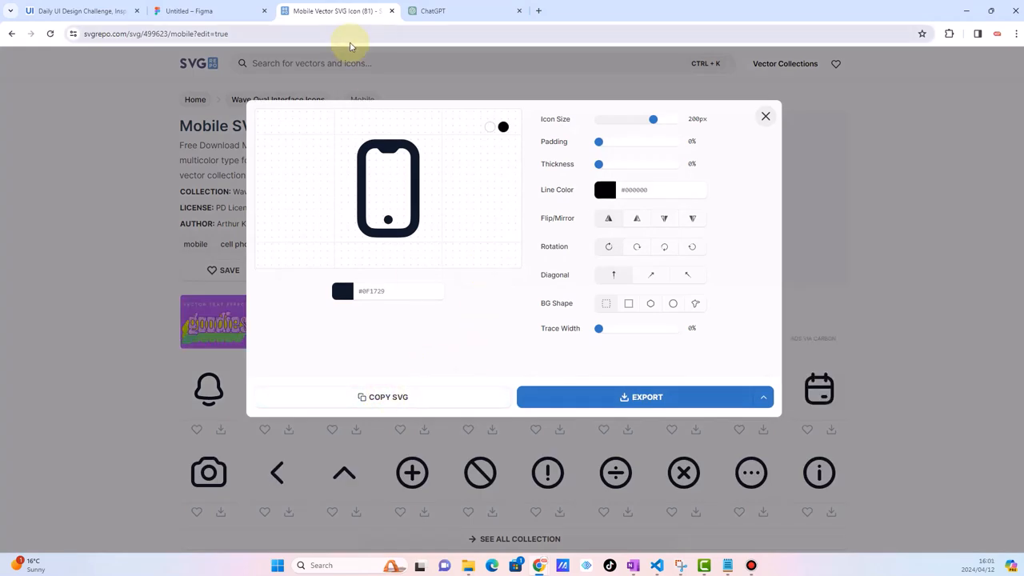
Switch to the Figma design file and paste the copied mobile phone icon onto the iPhone 14 & 15 Pro - 5 screen
left_click(442, 16)
left_click(190, 11)
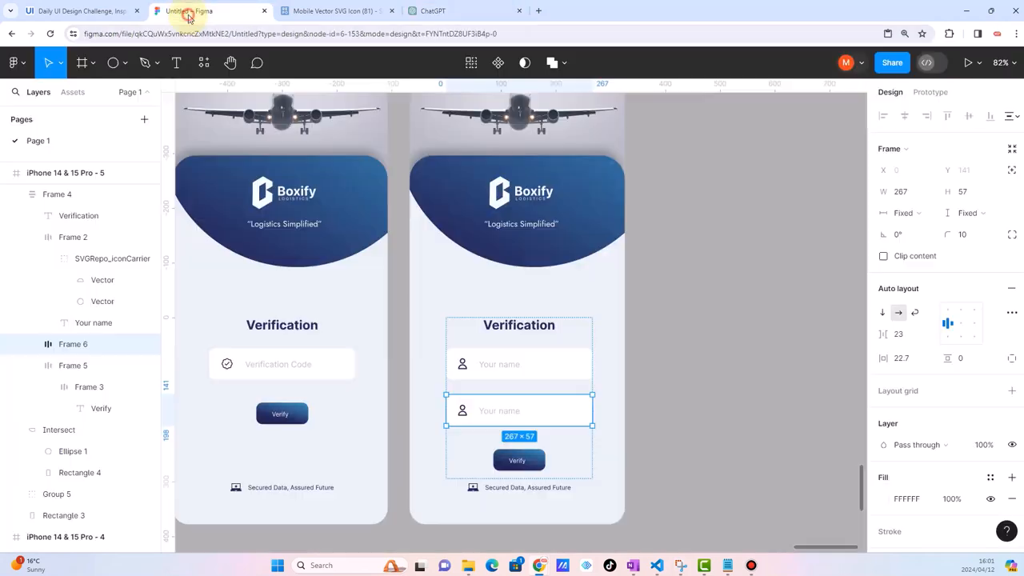
left_click(669, 345)
key("ctrl+v")
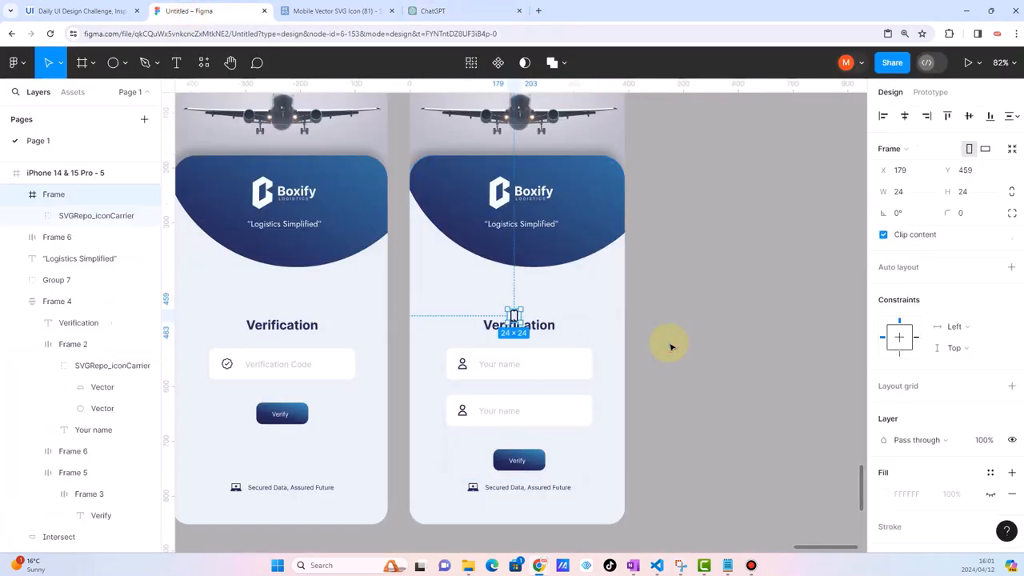
scroll(571, 402, "up", 6)
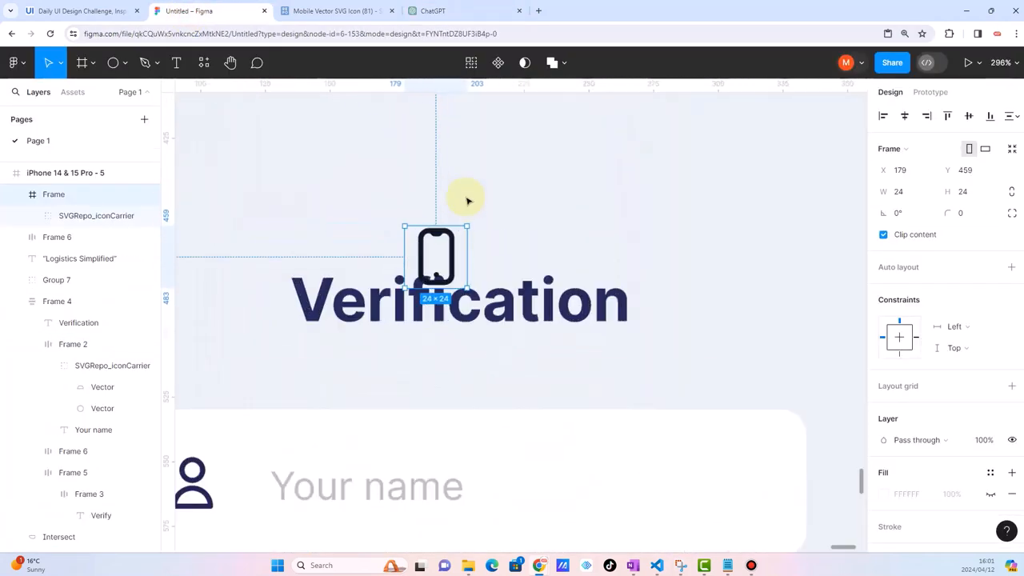
Move the mobile phone icon out of its pasted wrapper frame and delete the emptied 24 × 24 frame
double_click(448, 240)
left_click_drag(448, 240, 509, 169)
left_click(437, 240)
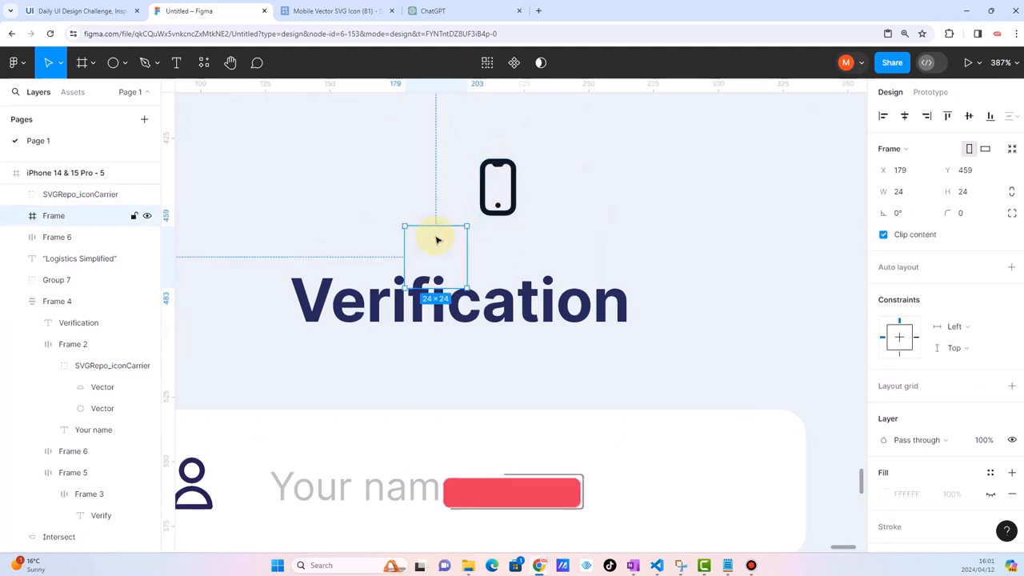
key("Delete")
scroll(436, 236, "down", 4)
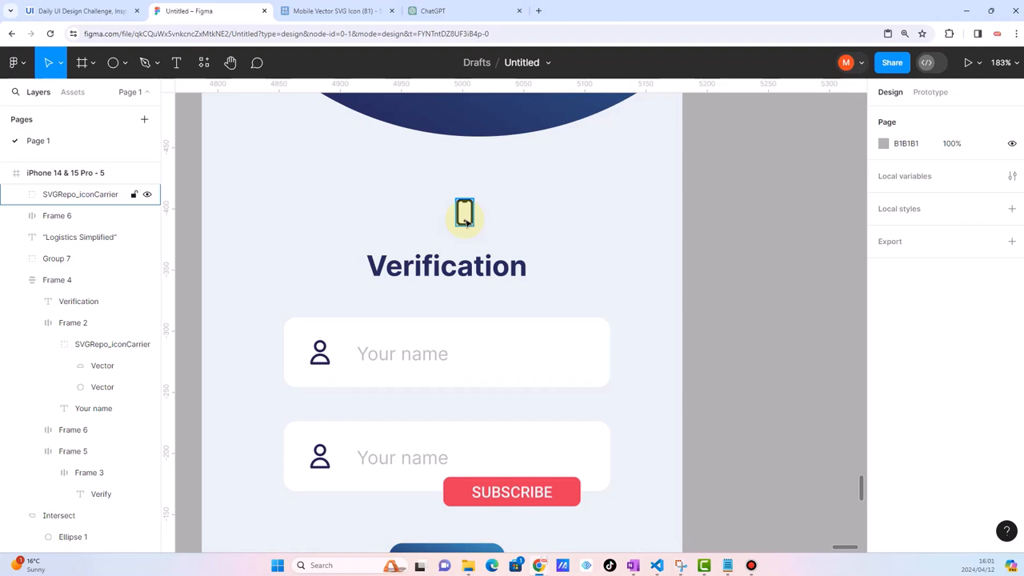
Set the fill of the mobile phone icon to the document color 242155
left_click(465, 214)
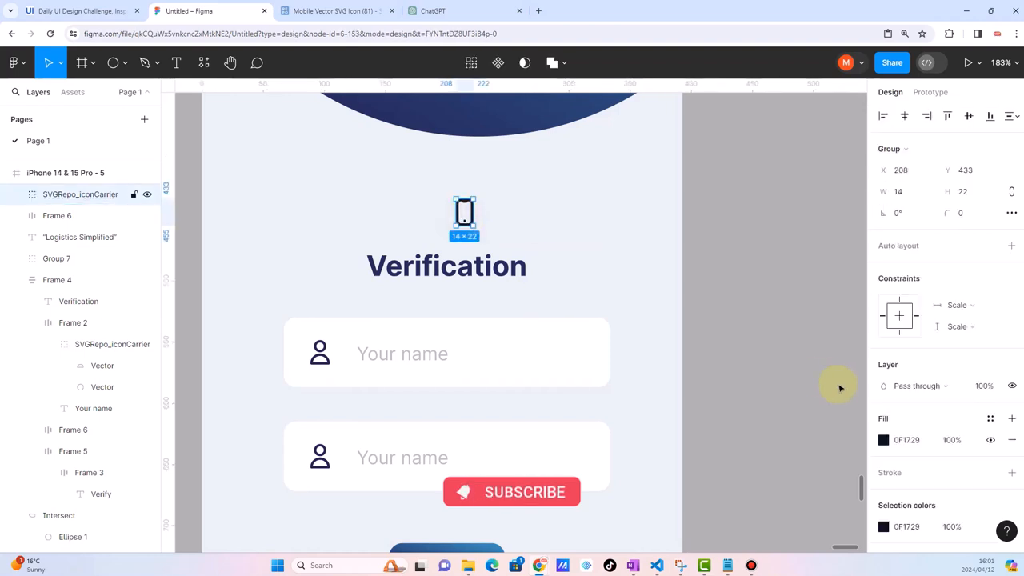
left_click(883, 439)
left_click(723, 480)
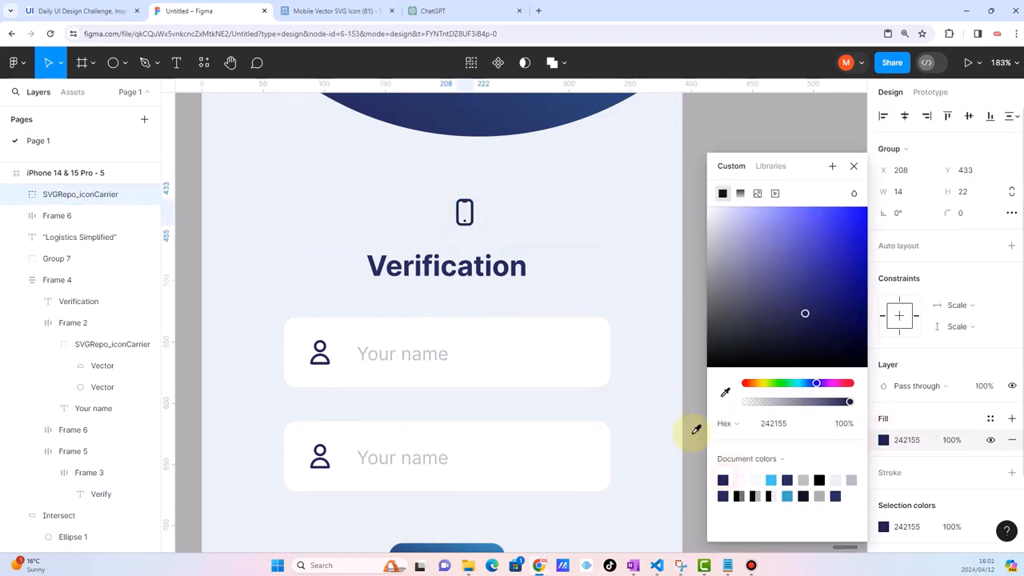
Replace the person icon in the second input field with the mobile phone icon
left_click_drag(467, 214, 327, 459)
left_click(323, 458)
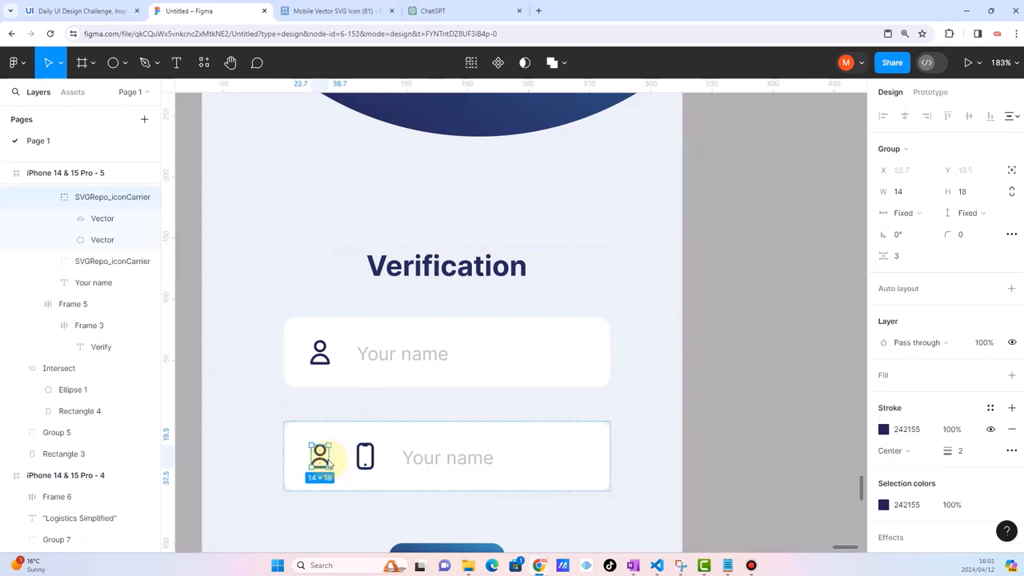
key("Delete")
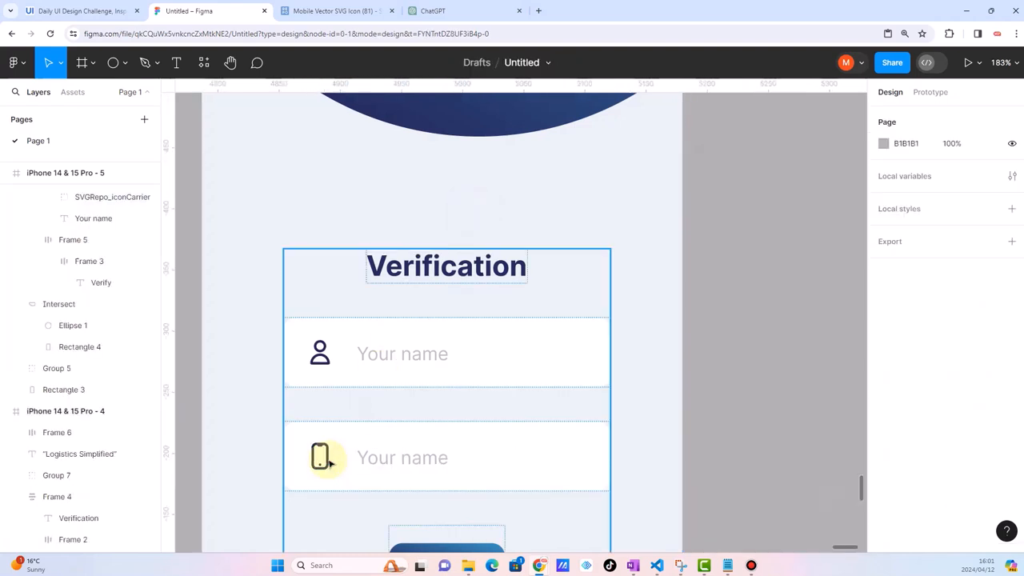
Change the placeholder text beside the mobile phone icon to "Mobile Number"
double_click(410, 468)
left_click(410, 468)
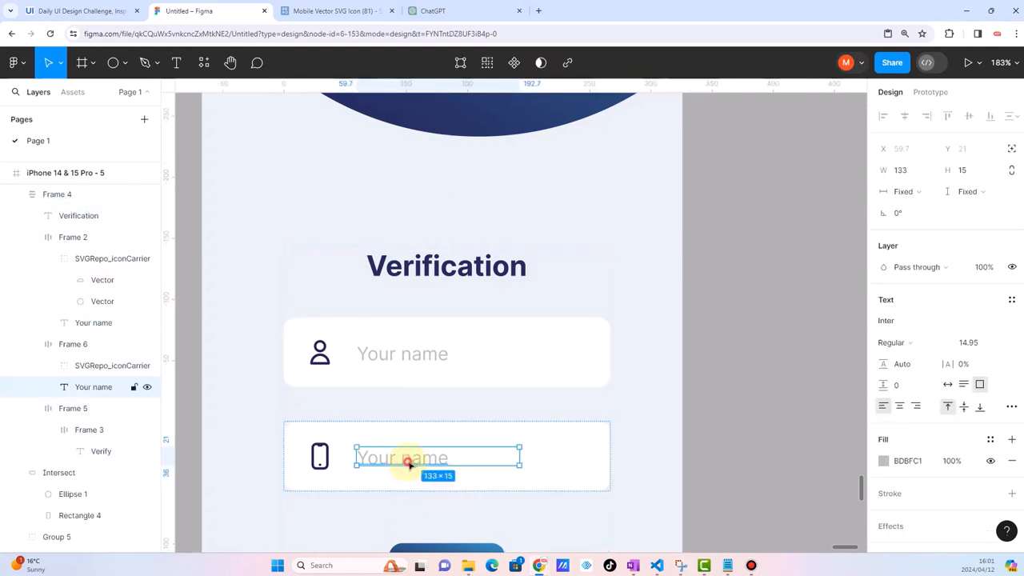
double_click(408, 462)
type("Mobile Number")
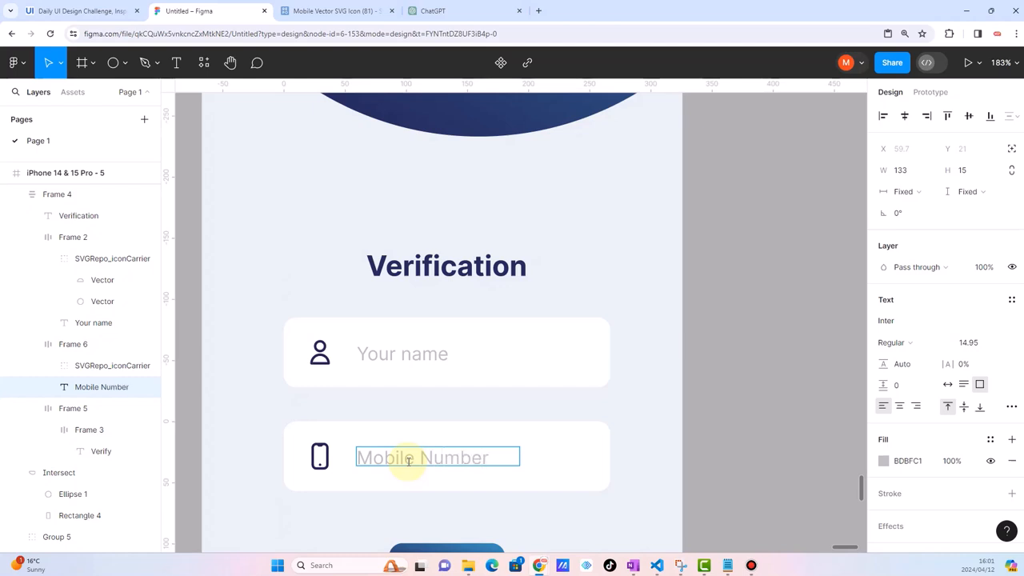
left_click(770, 464)
left_click(769, 464)
scroll(536, 430, "down", 5)
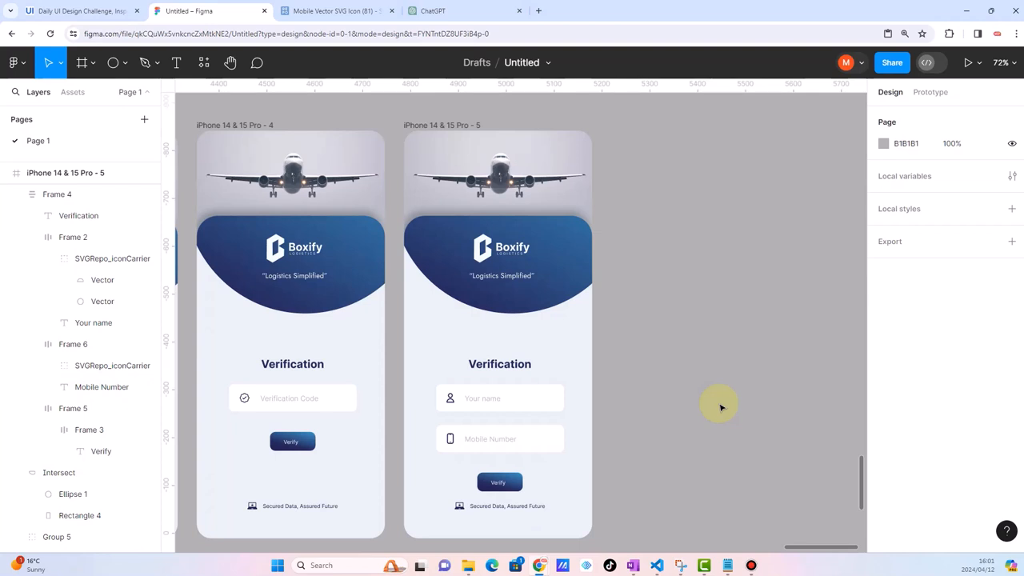
Change the label of the "Verify" button below the Mobile Number field to "Get Started"
scroll(565, 488, "up", 5)
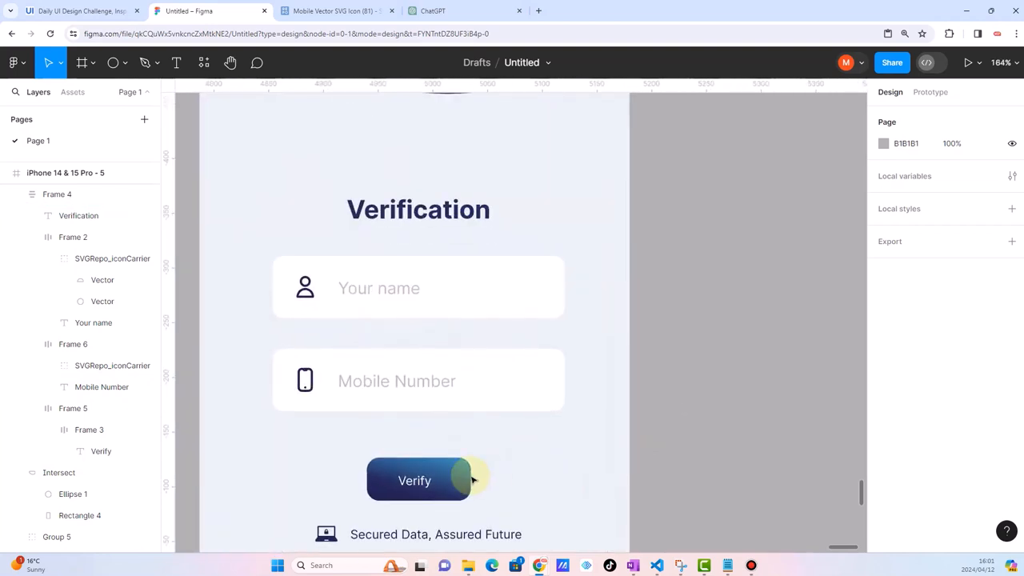
left_click(414, 482)
double_click(414, 482)
double_click(414, 481)
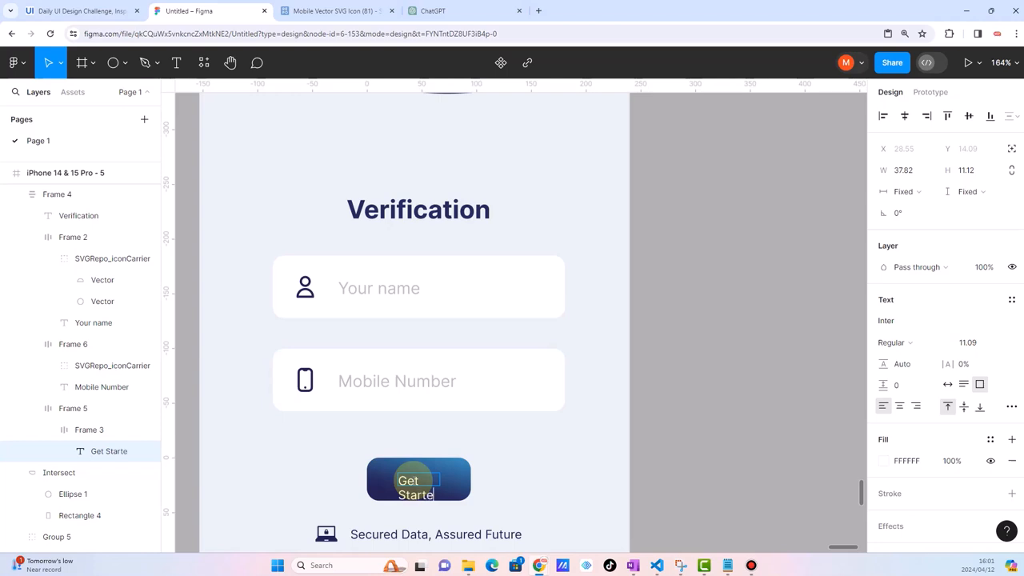
key("Escape")
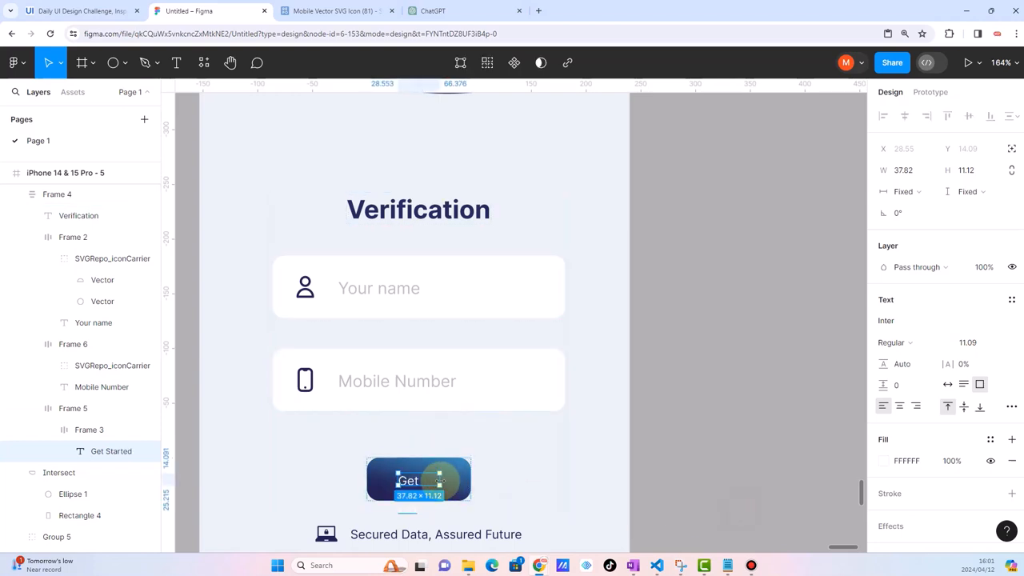
key("Escape")
Make the "Get Started" label bold and widen its text box to fit the words on one line
scroll(436, 483, "up", 3)
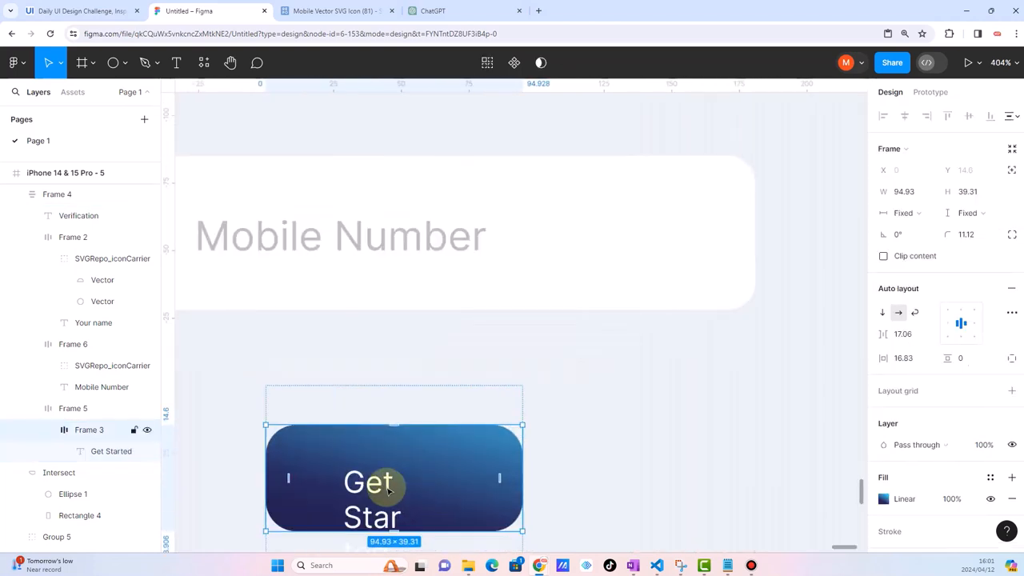
double_click(388, 485)
left_click_drag(443, 484, 509, 483)
key("ctrl+b")
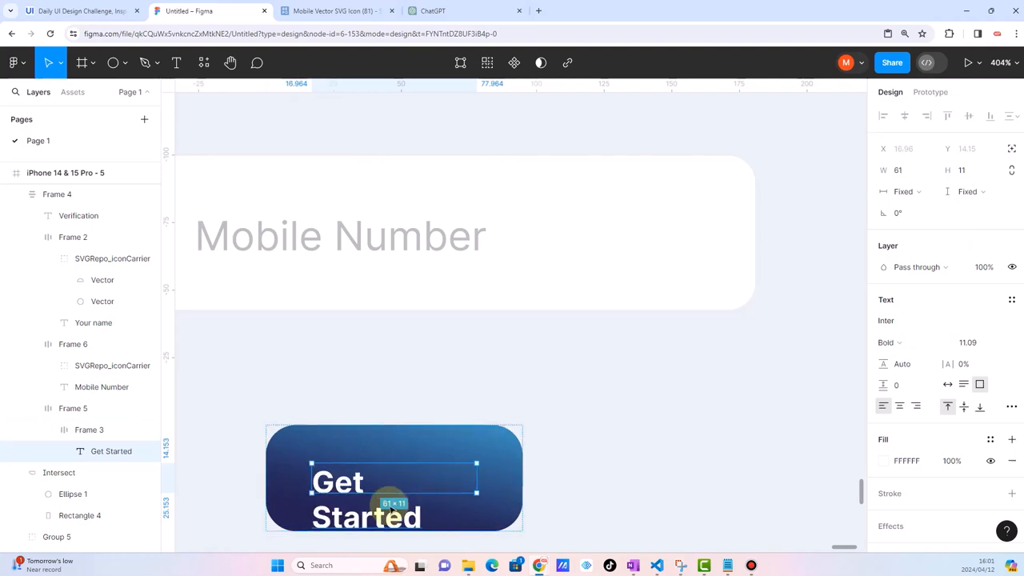
left_click_drag(479, 481, 492, 480)
left_click(507, 466)
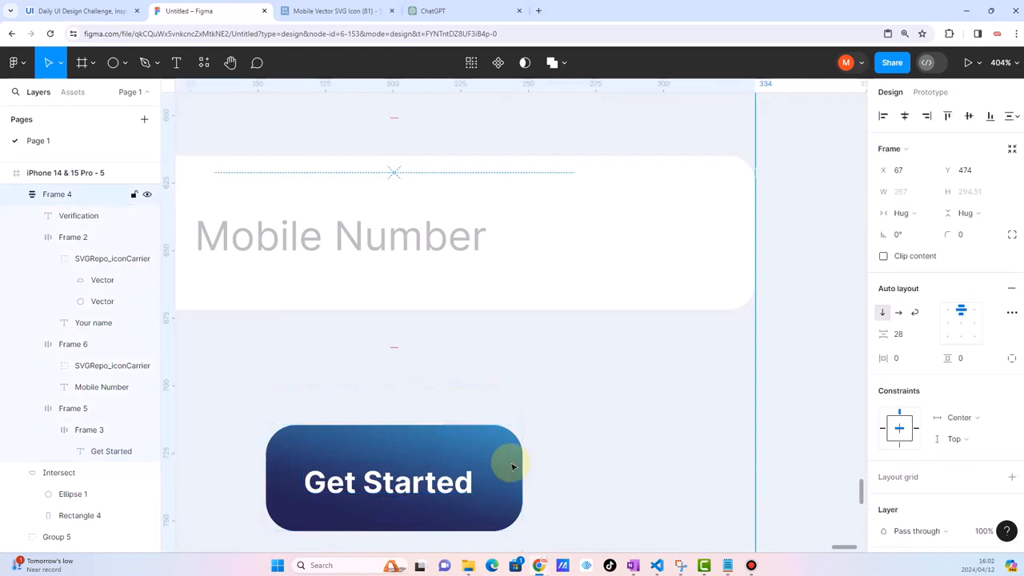
Move the whole form on the iPhone 14 & 15 Pro - 5 screen up slightly, away from the footer line
scroll(512, 466, "down", 10)
left_click(705, 462)
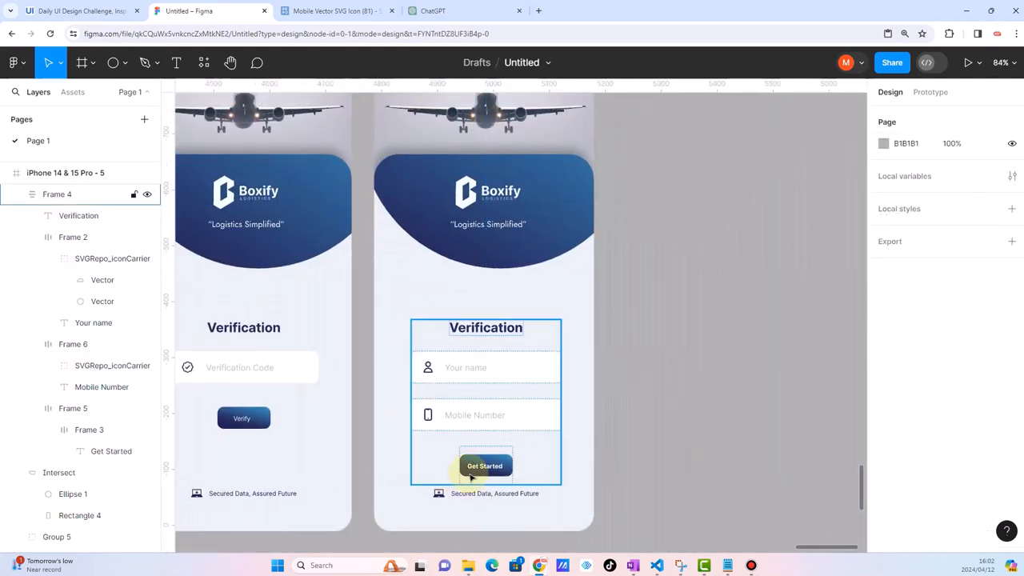
left_click_drag(530, 368, 531, 360)
left_click(696, 366)
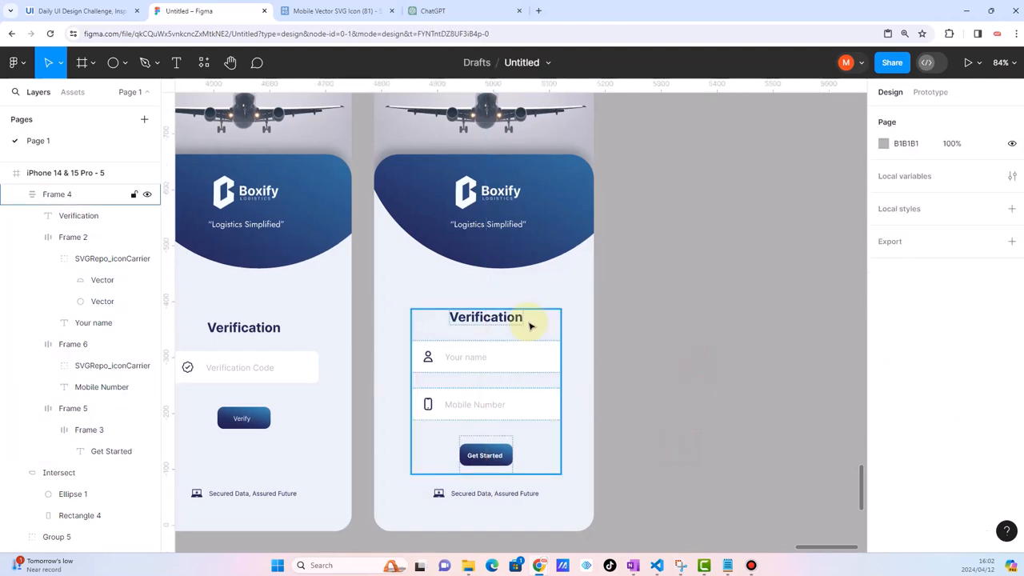
Change the "Verification" heading above the name and mobile fields to "Quick Setup"
scroll(530, 325, "up", 3)
left_click(452, 309)
double_click(452, 310)
double_click(452, 310)
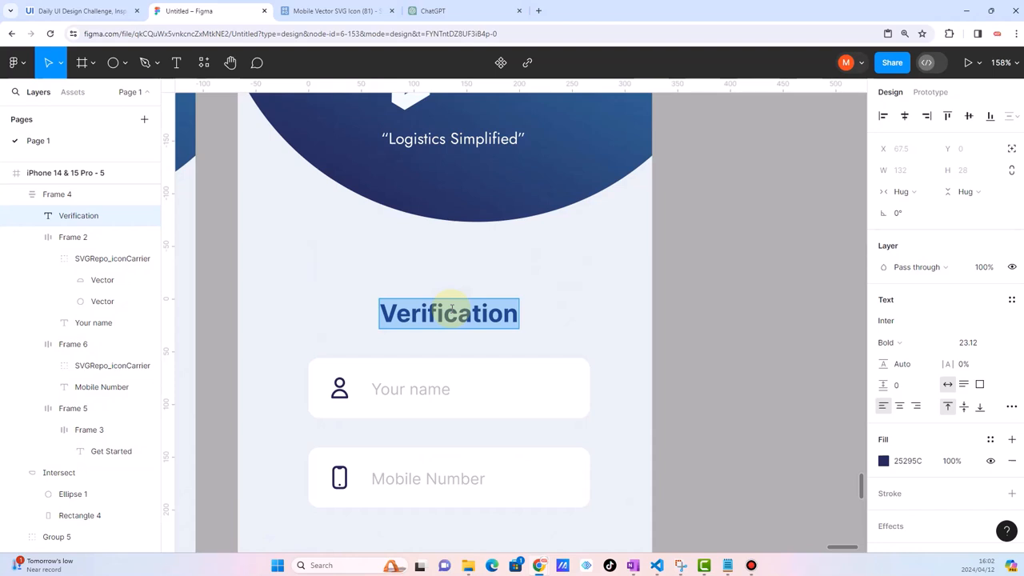
type("Quick Se")
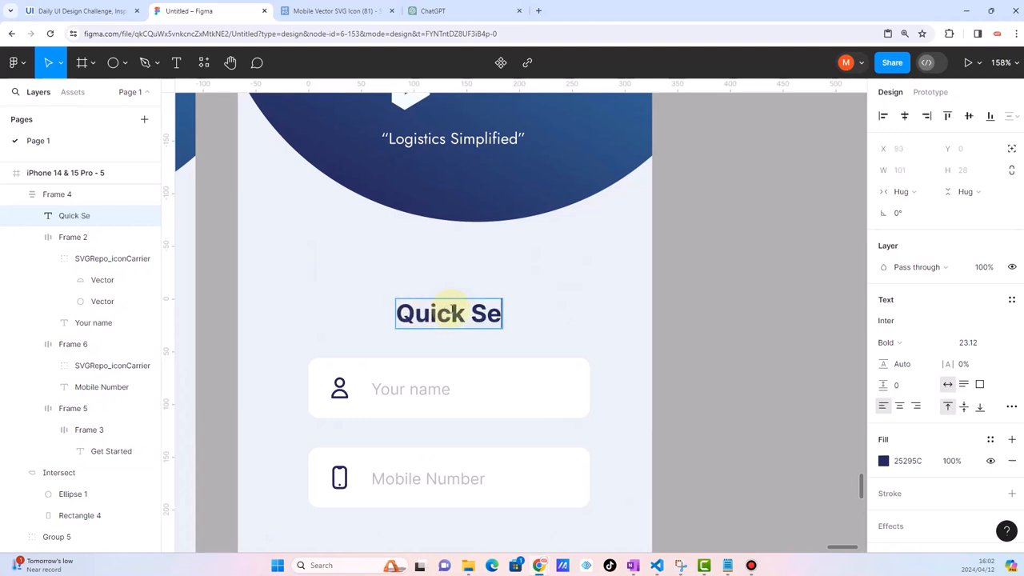
type("tup")
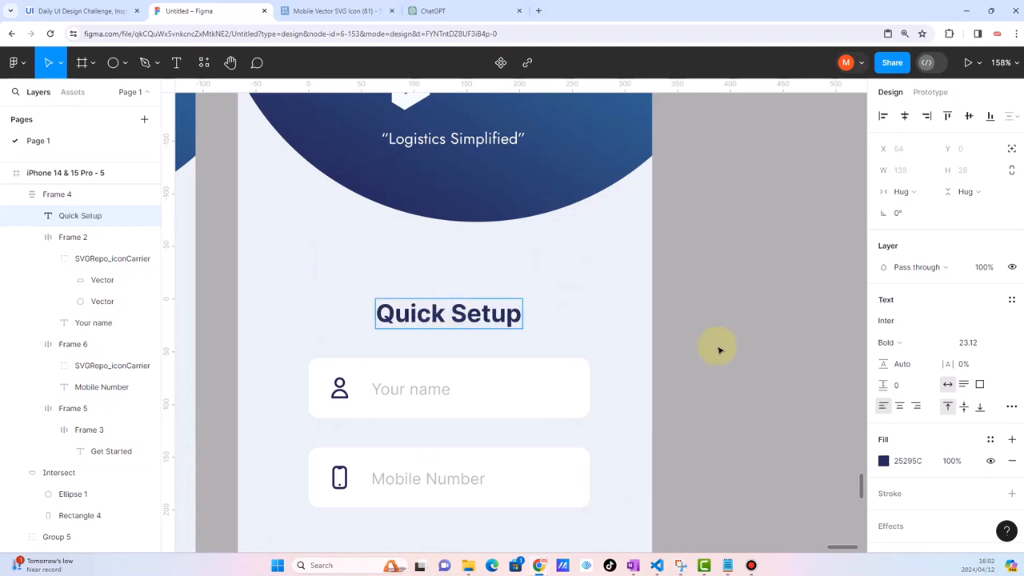
key("Escape")
key("Escape")
scroll(549, 343, "down", 5)
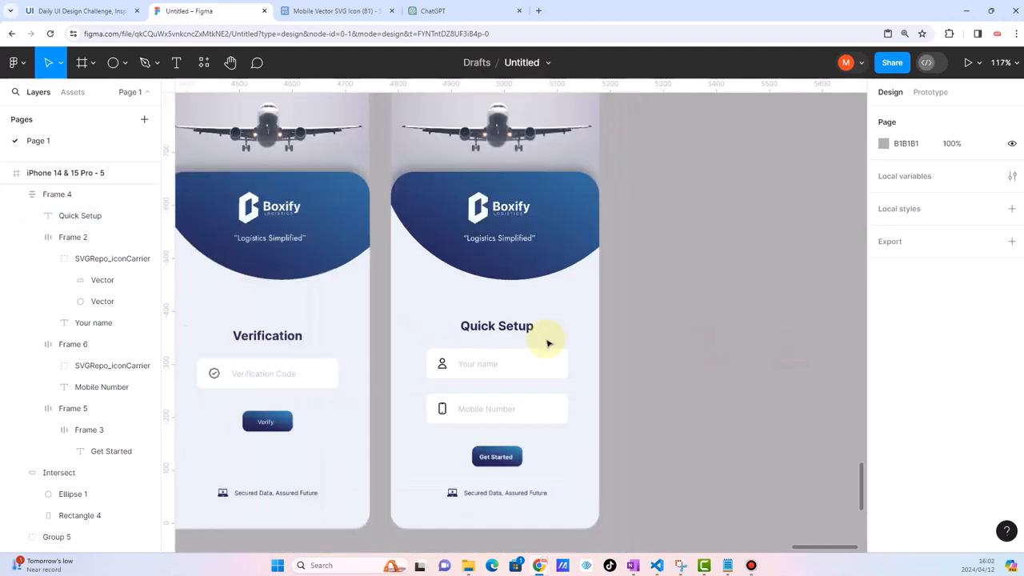
left_click(521, 450)
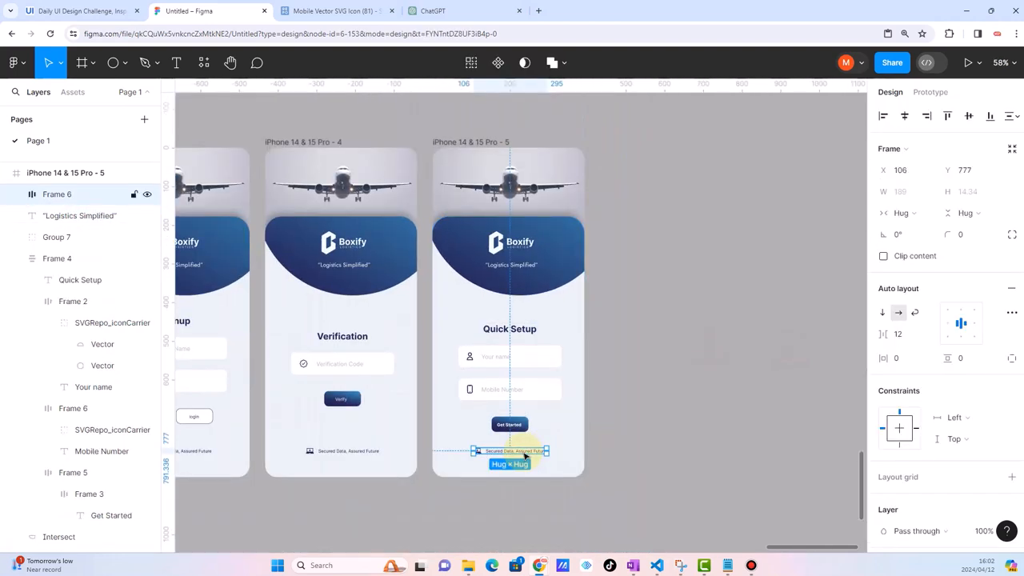
left_click(686, 425)
scroll(520, 450, "up", 5)
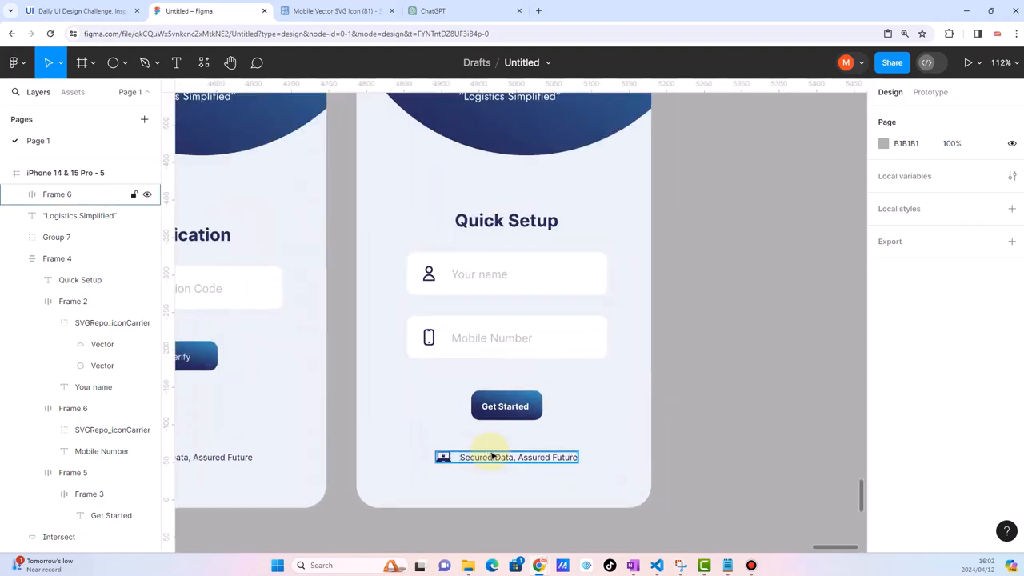
scroll(521, 414, "down", 4)
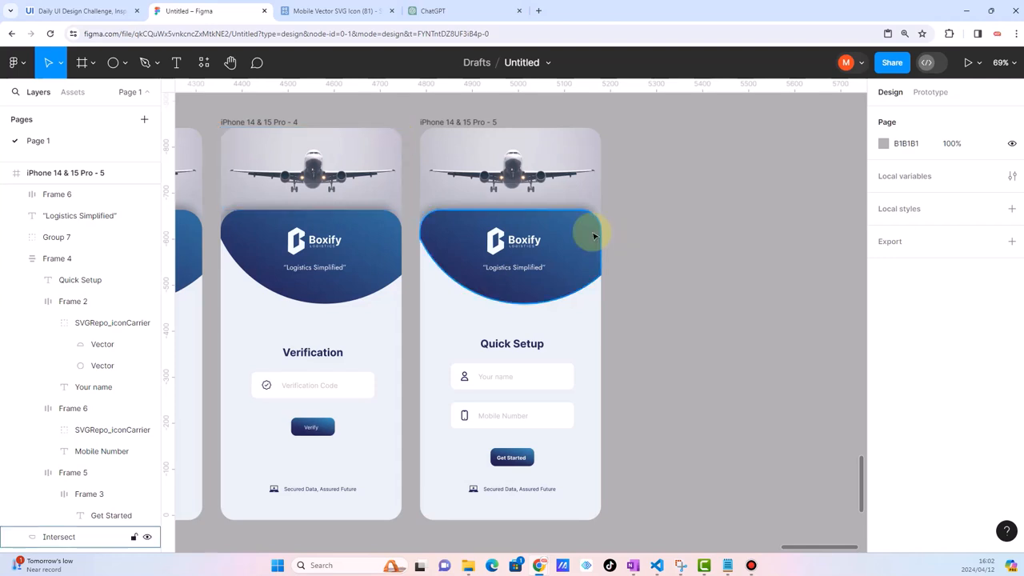
Move the photo of the two businesspeople across the canvas to just above the three Boxify phone screens
scroll(592, 233, "down", 4)
scroll(592, 233, "down", 5)
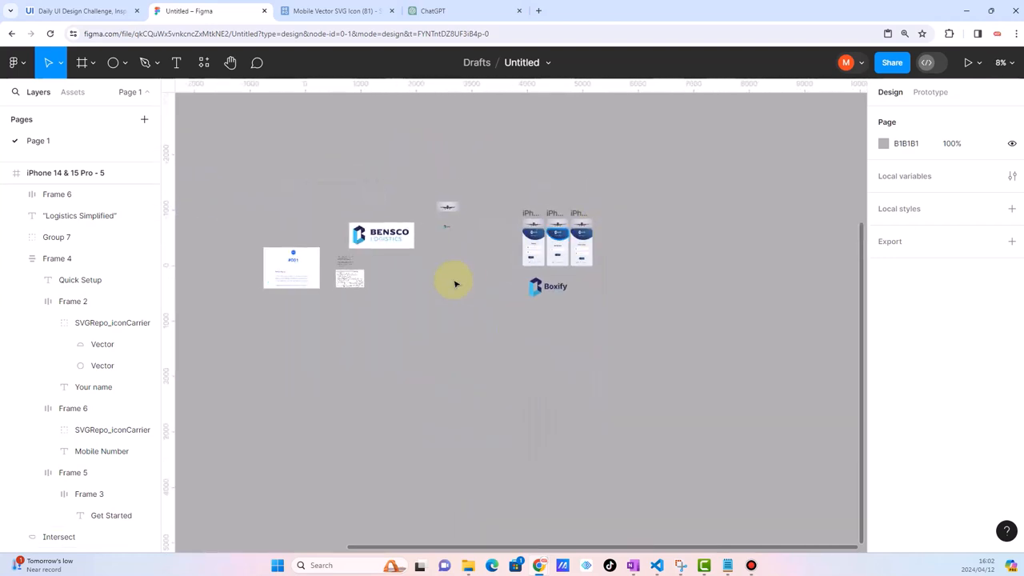
scroll(457, 280, "left", 2)
scroll(457, 281, "up", 5)
scroll(456, 281, "left", 2)
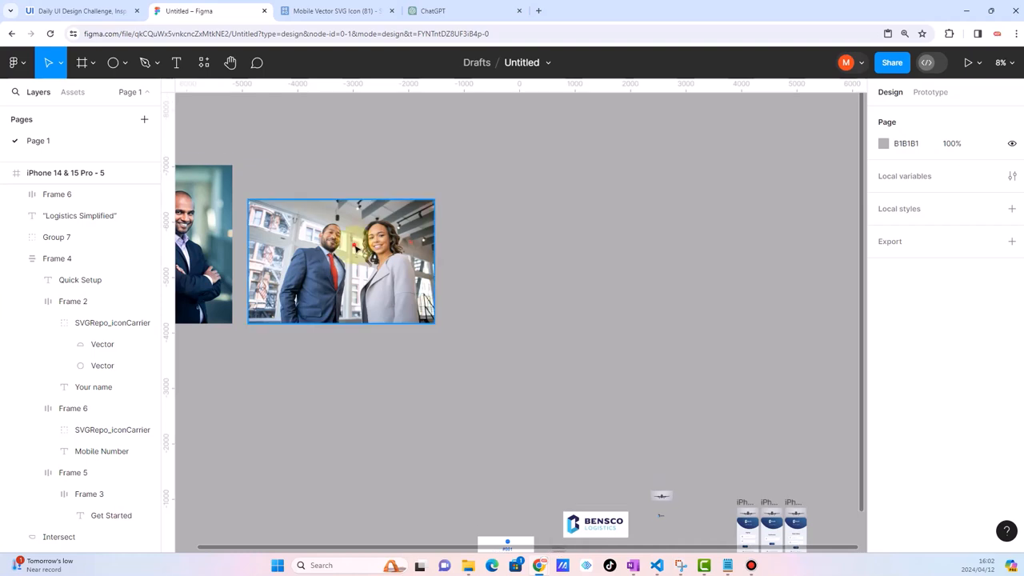
left_click(352, 270)
left_click_drag(352, 270, 689, 374)
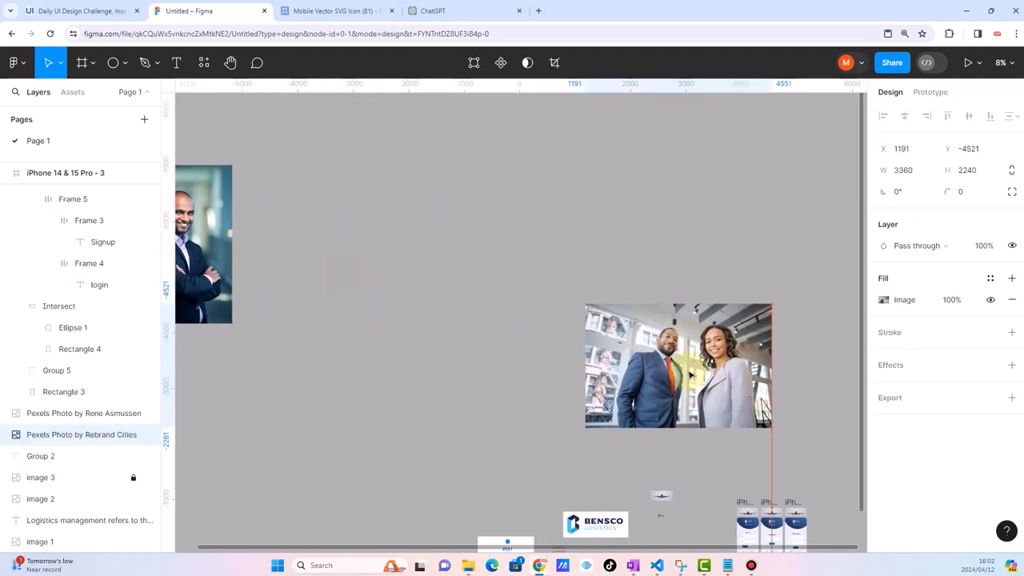
scroll(685, 373, "right", 3)
left_click_drag(431, 368, 636, 404)
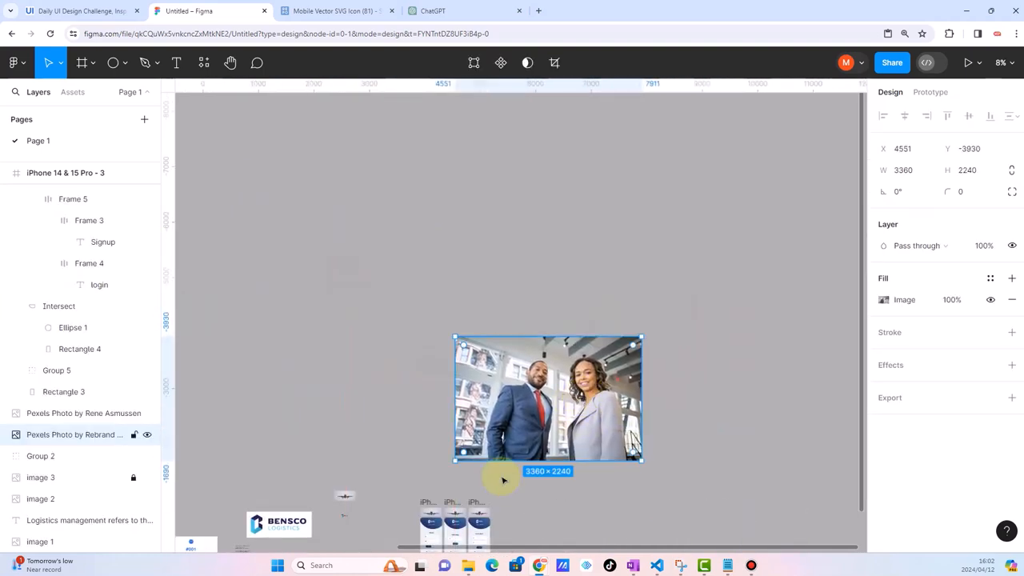
scroll(496, 485, "up", 5)
left_click_drag(595, 256, 581, 300)
Scale the photo of the two businesspeople down to about 750 × 500, up and to the right of the Quick Setup screen
scroll(512, 434, "down", 3)
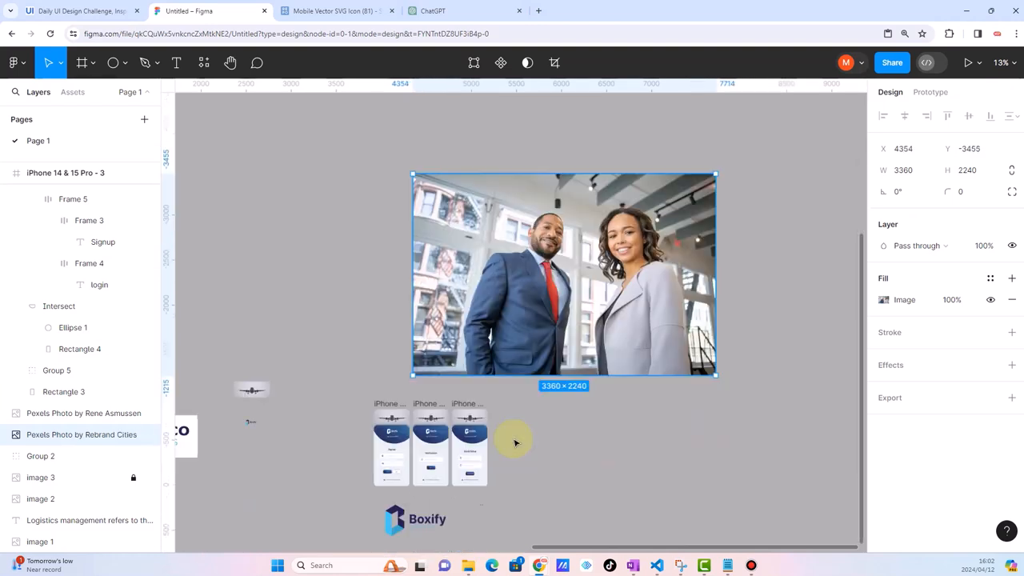
left_click_drag(715, 106, 539, 327)
scroll(491, 389, "up", 2)
scroll(491, 389, "up", 5)
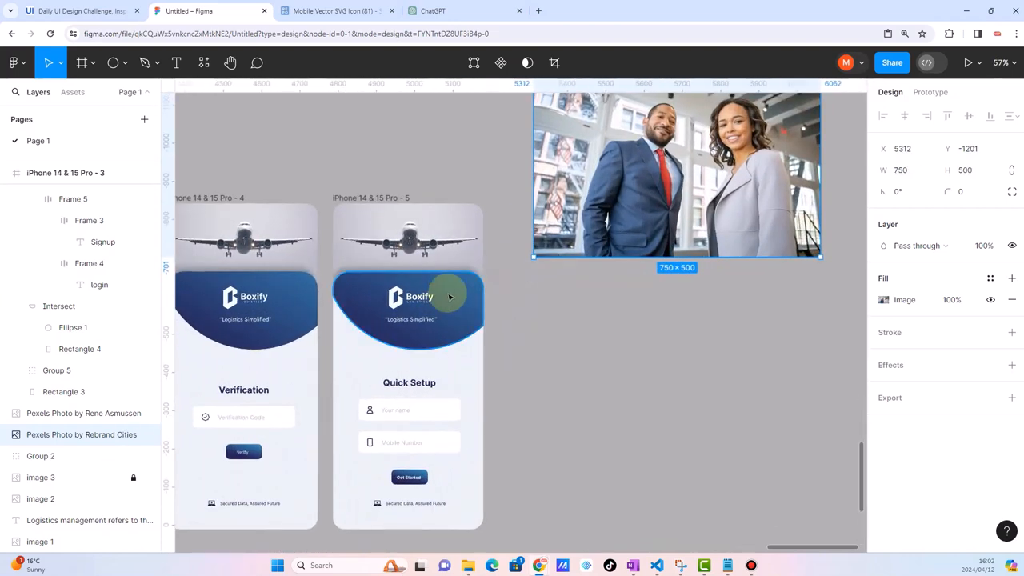
Delete the Boxify logo, the "Logistics Simplified" tagline and the blue curved shape from the Quick Setup screen
left_click(417, 296)
left_click(596, 360)
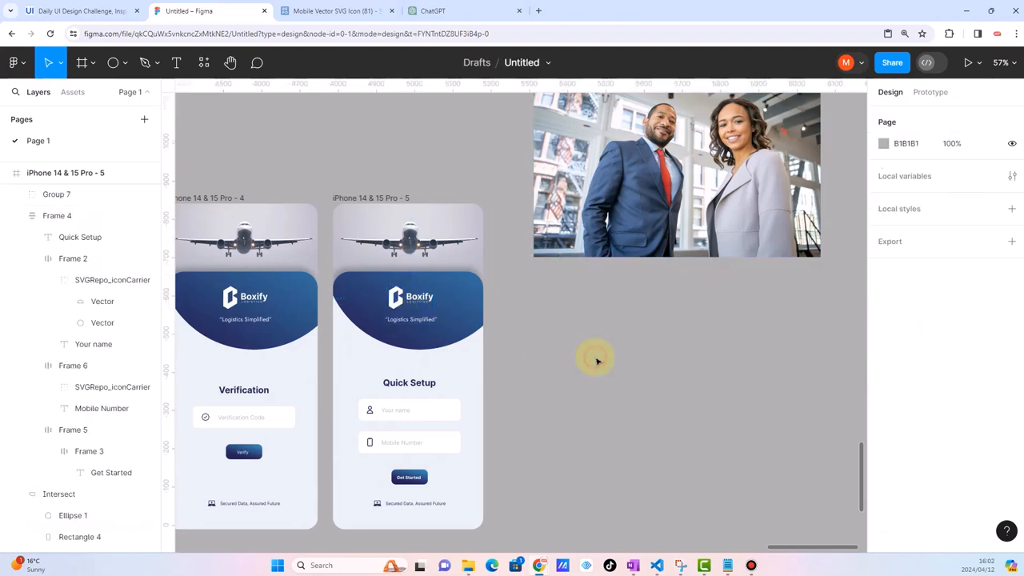
left_click(429, 321)
scroll(430, 324, "up", 3)
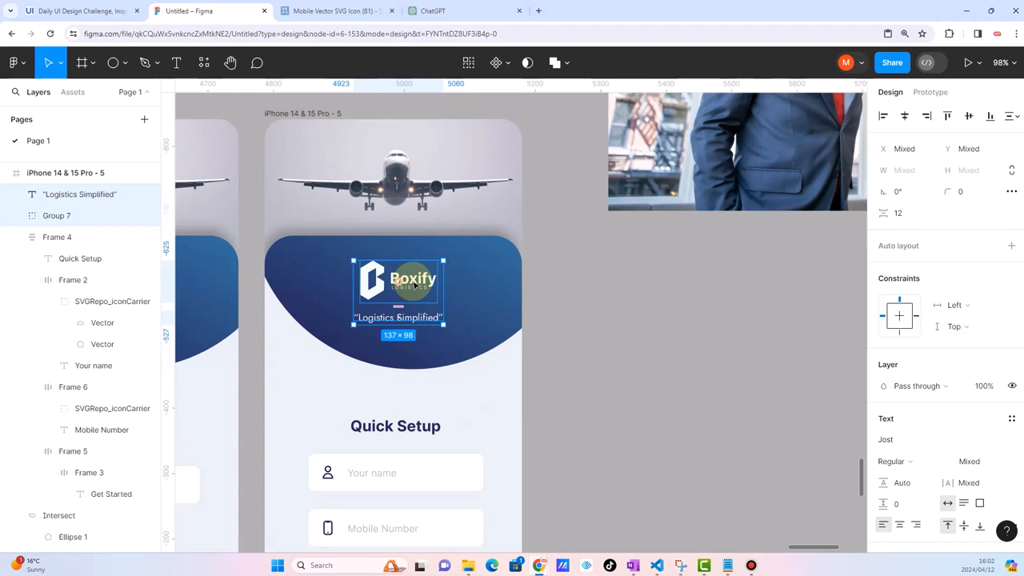
left_click(478, 300, "shift")
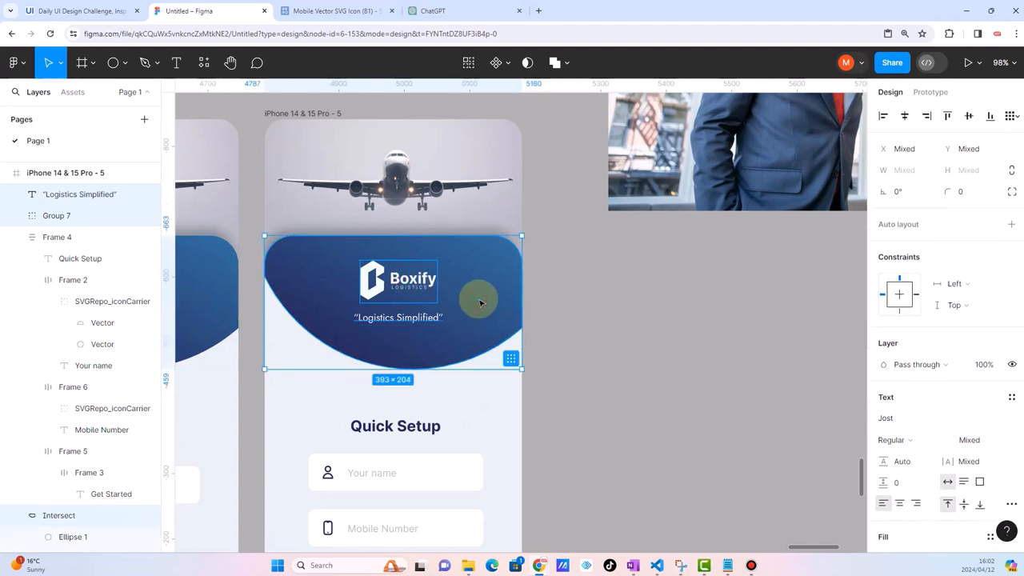
key("Delete")
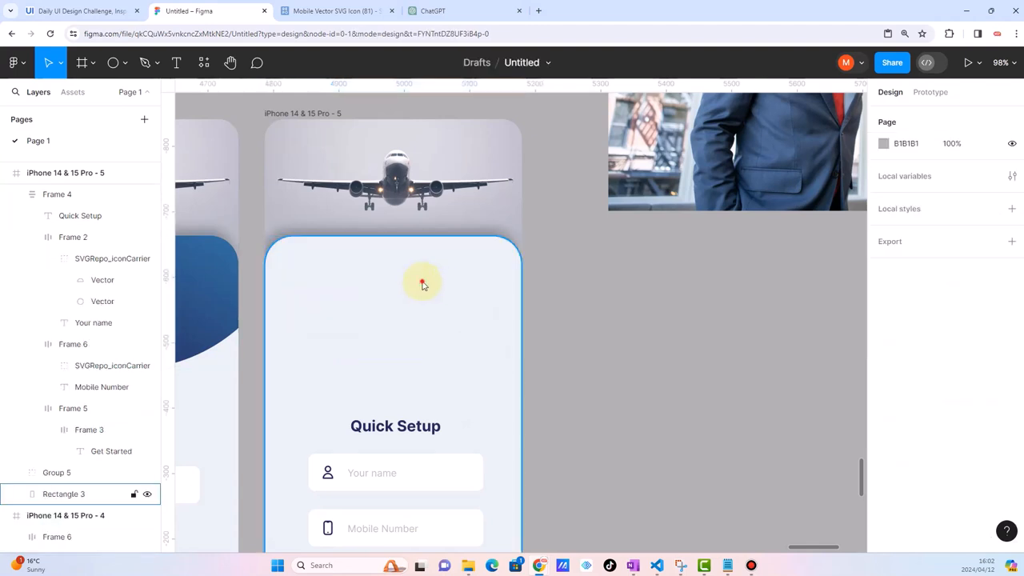
Lower the top edge of the Quick Setup screen's light rounded panel to just above the heading, and delete the airplane image
left_click(423, 280)
left_click_drag(413, 238, 411, 370)
left_click(392, 192)
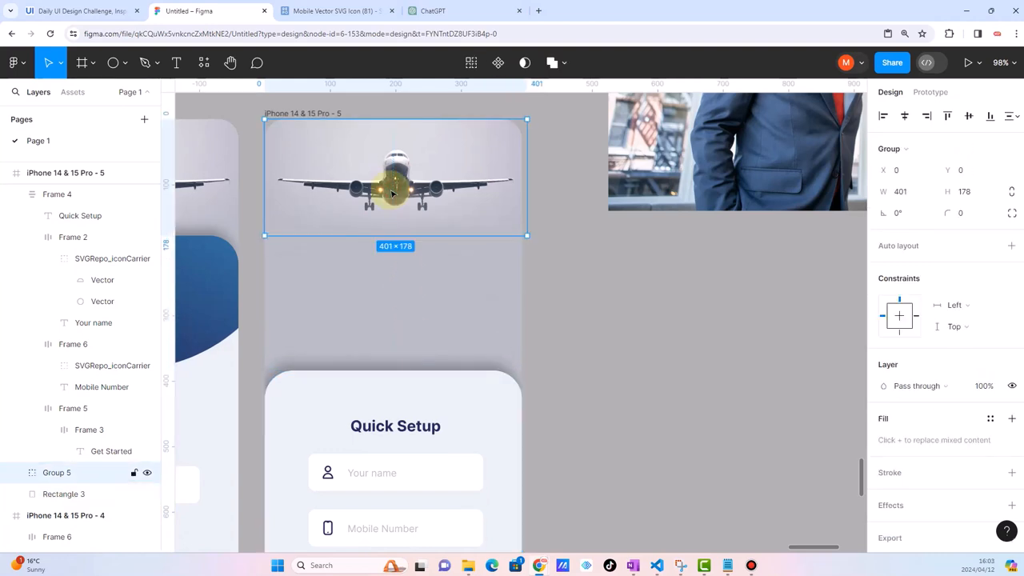
key("Delete")
Move the photo of the two businesspeople into the Quick Setup screen's upper area and send it behind the rounded panel
left_click_drag(803, 112, 395, 306)
key("ctrl+shift+[")
left_click_drag(488, 187, 441, 233)
scroll(442, 234, "down", 1)
scroll(442, 234, "down", 2)
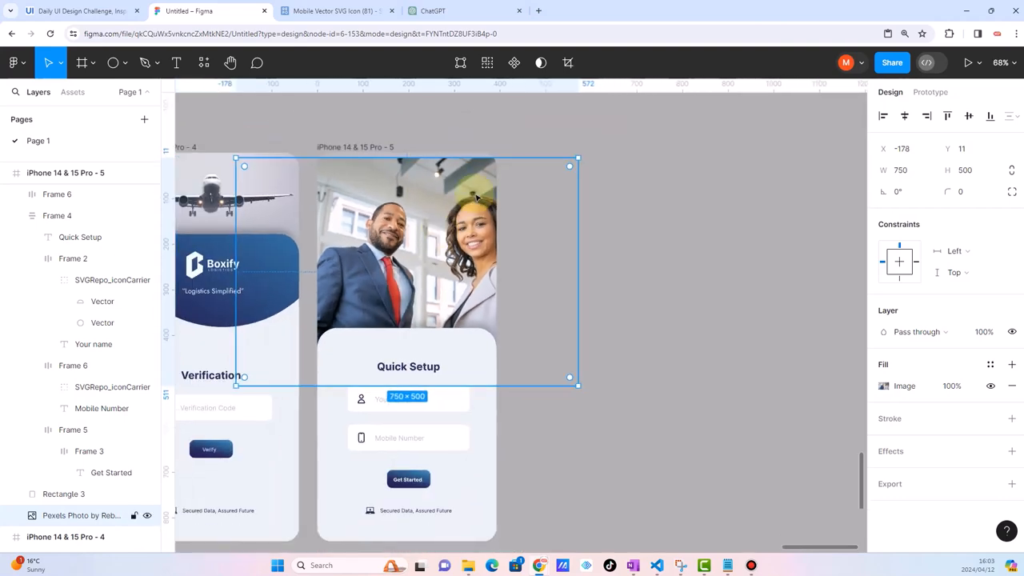
Scale the businesspeople photo down to about 678 × 452 and position it so both faces fit above the Quick Setup panel
left_click_drag(578, 157, 546, 180)
left_click_drag(409, 232, 405, 214)
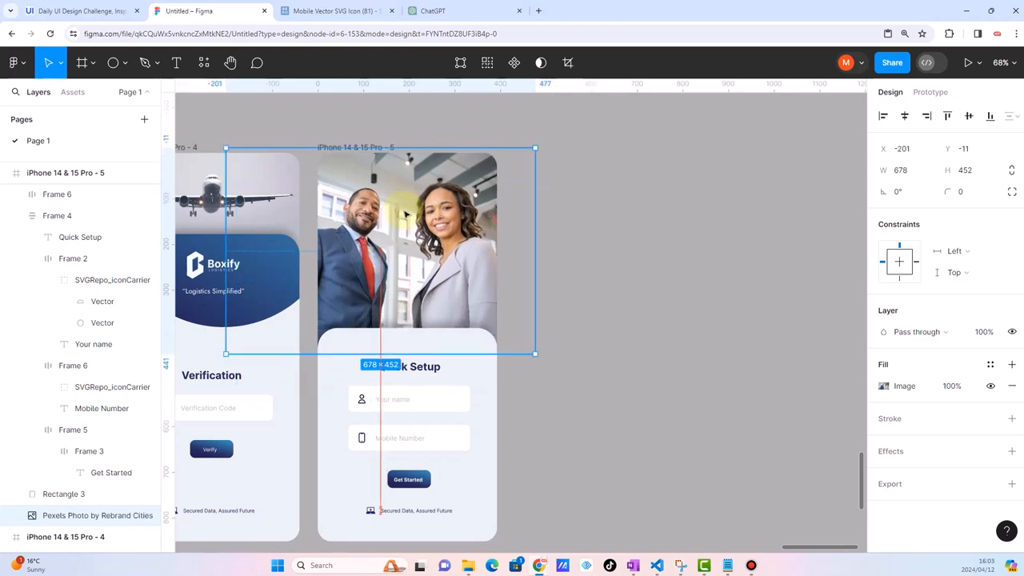
left_click(515, 377)
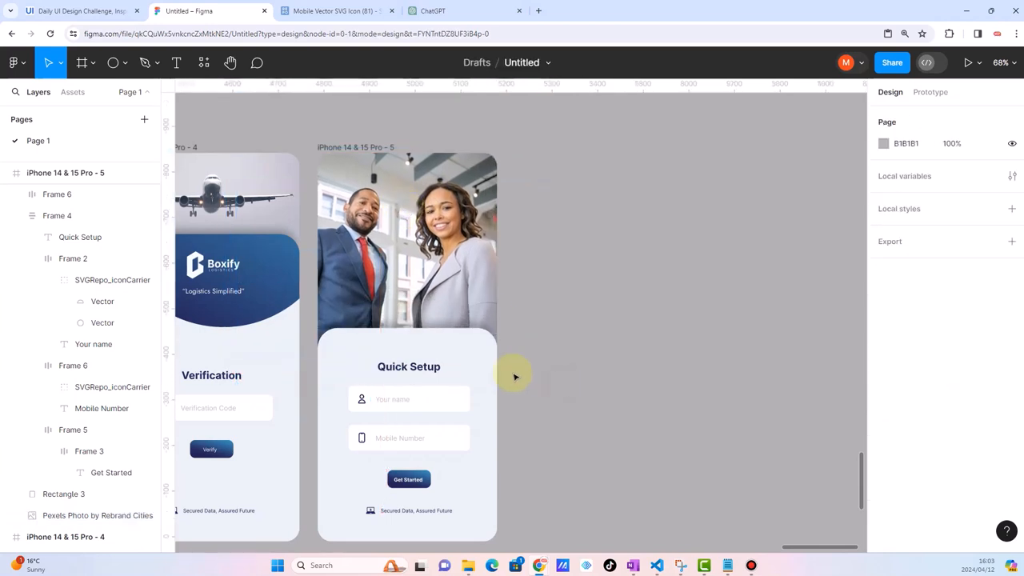
Review the Quick Setup screen up close and compare its layout with the Signup and Verification screens
scroll(441, 381, "up", 5)
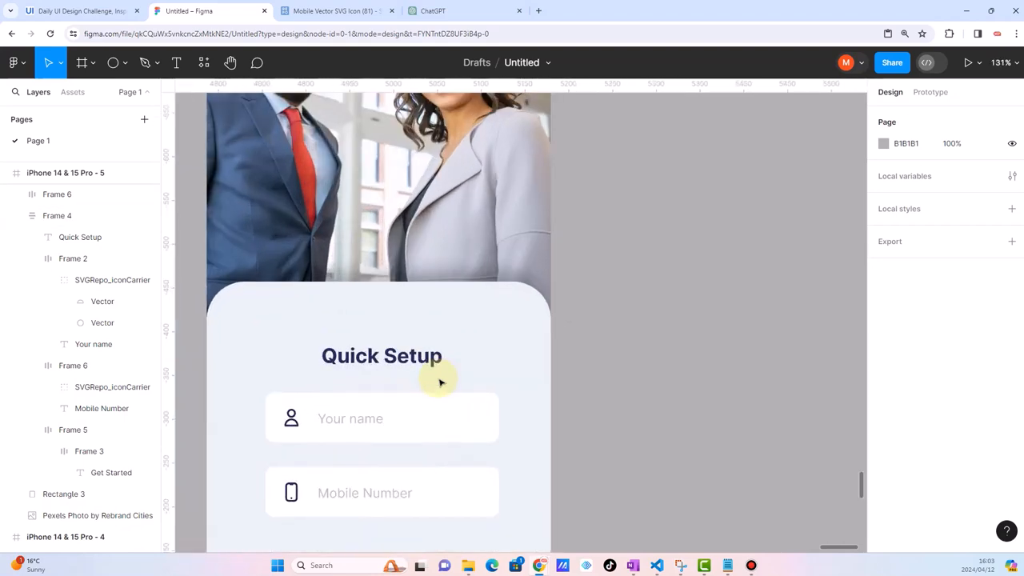
scroll(440, 381, "down", 3)
scroll(439, 382, "down", 4)
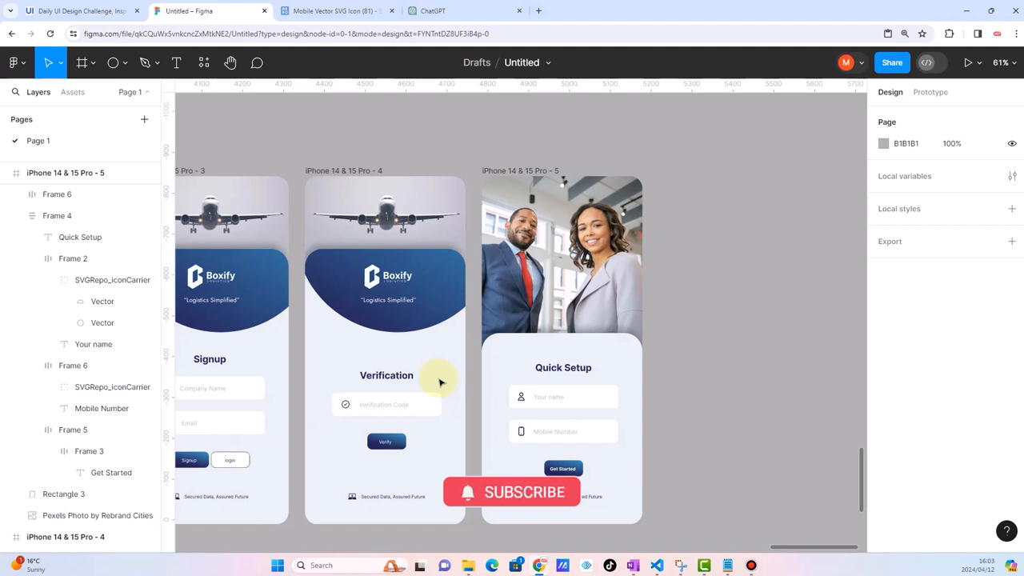
scroll(439, 382, "left", 2)
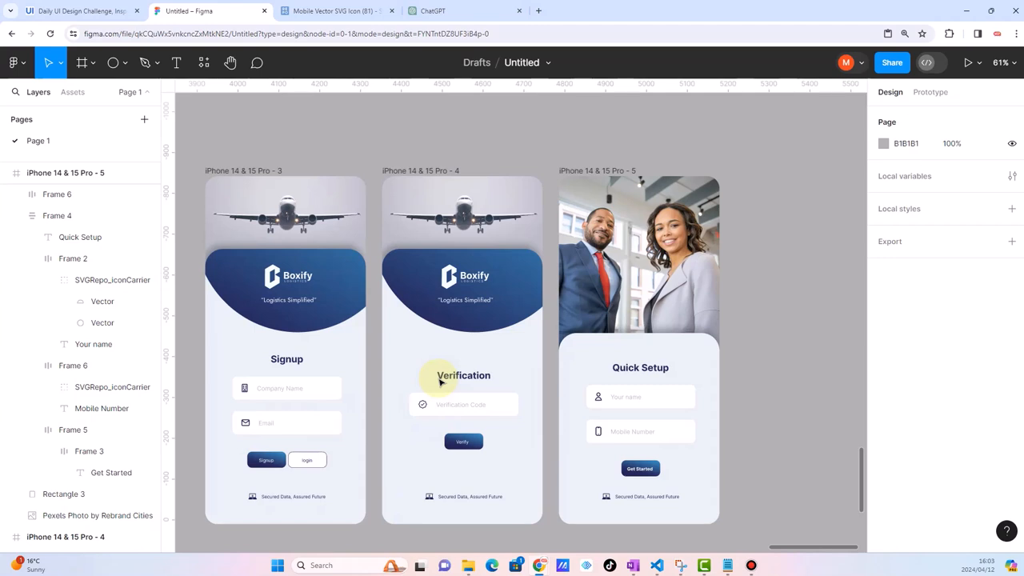
scroll(440, 382, "right", 2)
left_click(587, 424)
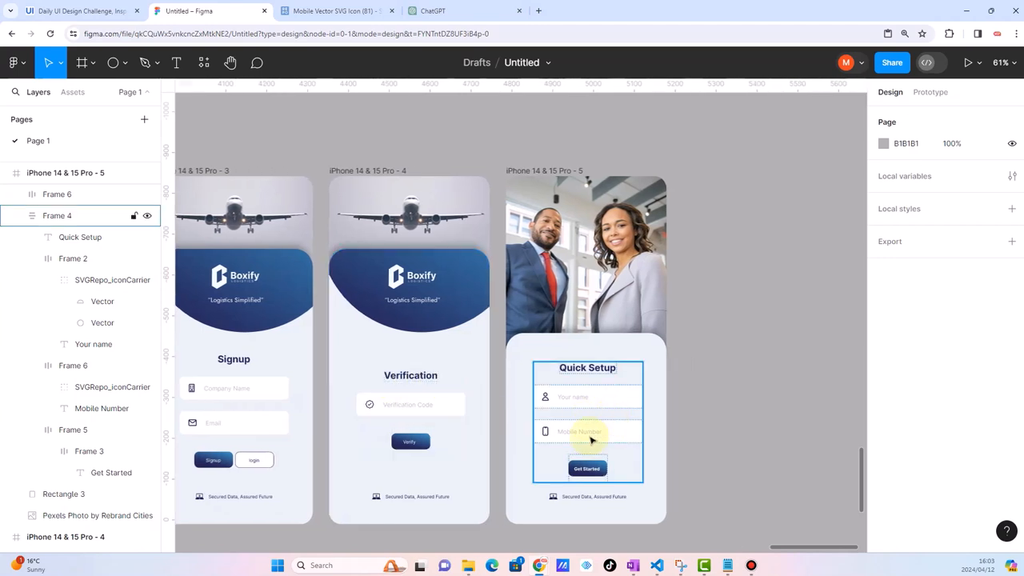
scroll(592, 440, "right", 4)
left_click(592, 440)
scroll(592, 440, "down", 4)
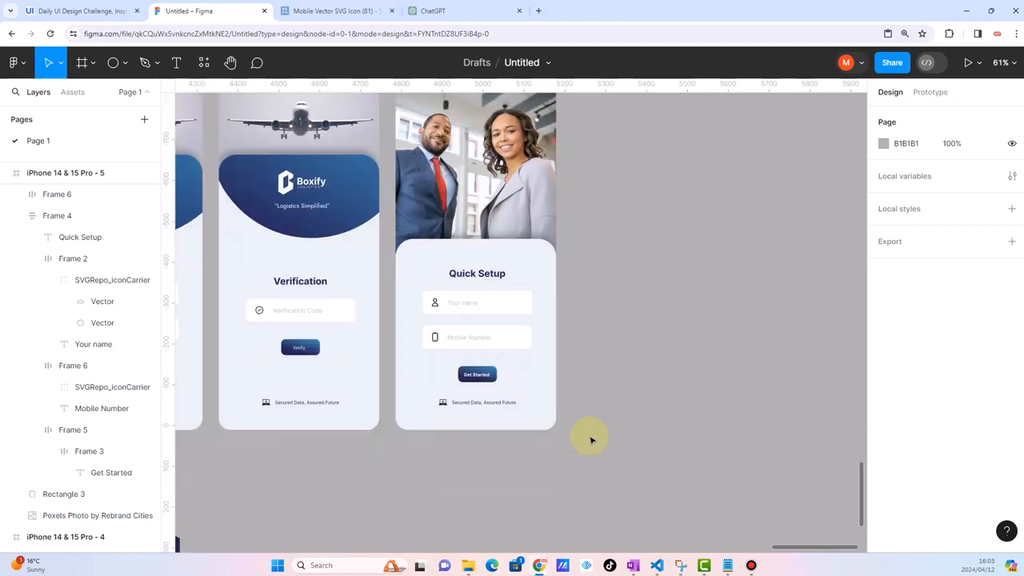
scroll(472, 392, "down", 3)
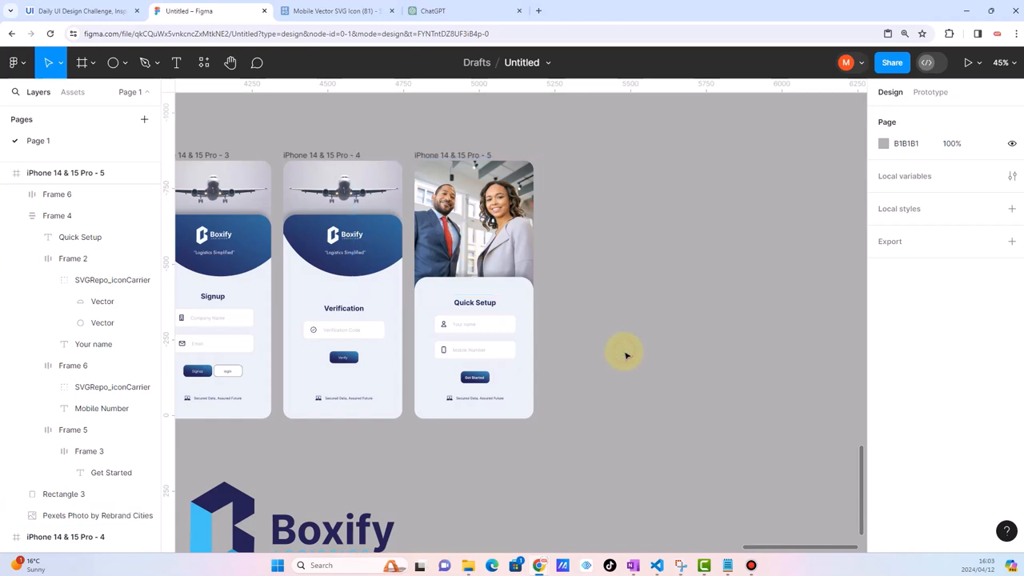
scroll(521, 324, "left", 4)
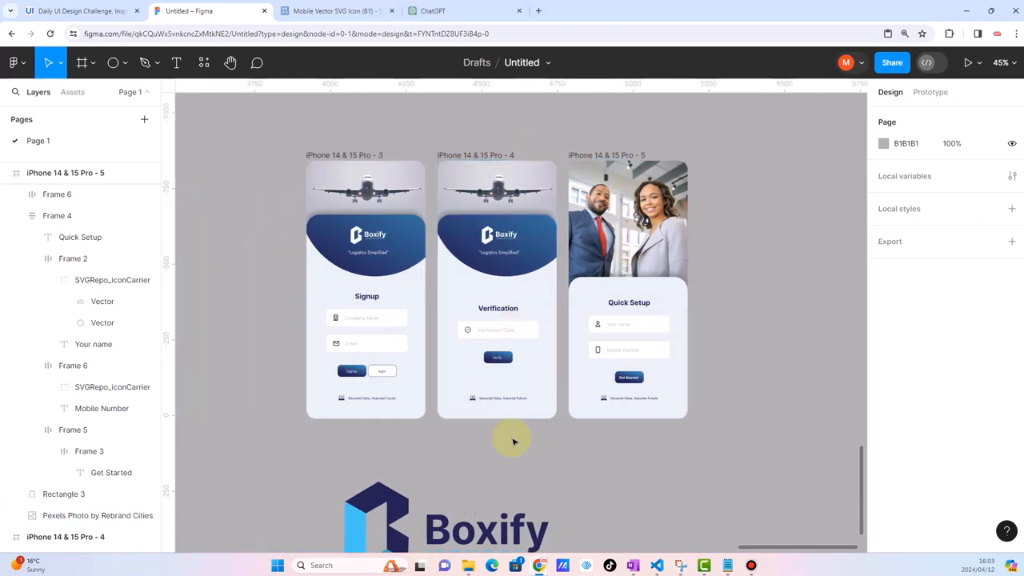
scroll(513, 441, "right", 2)
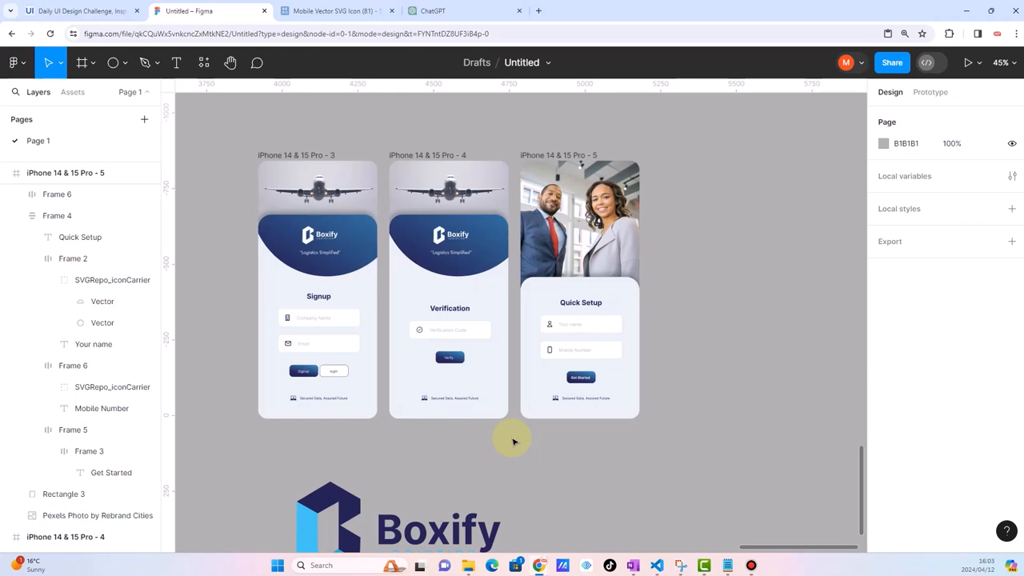
Rename the frame of the signup form screen as "Signup"
scroll(513, 441, "up", 1)
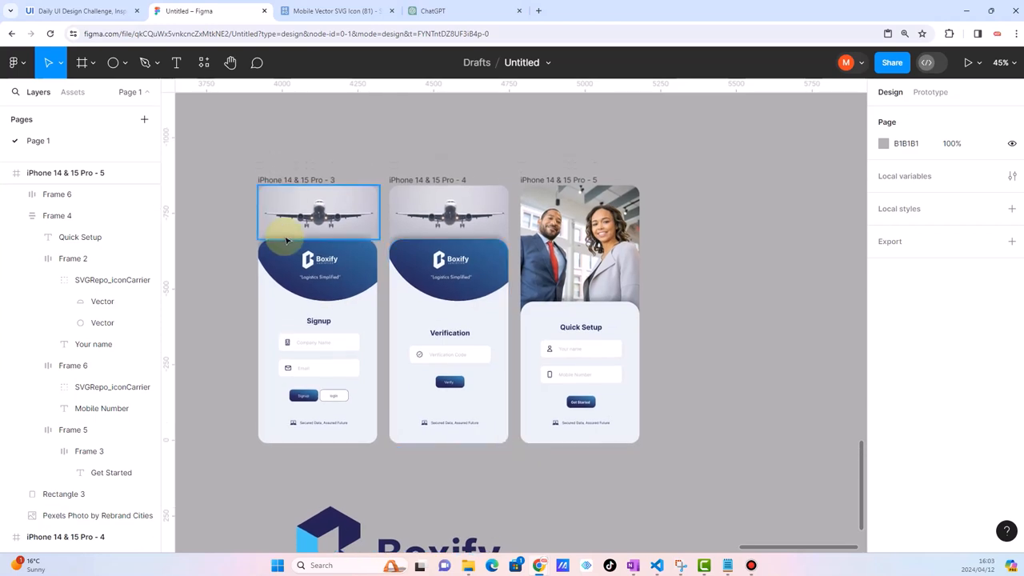
scroll(267, 210, "up", 3)
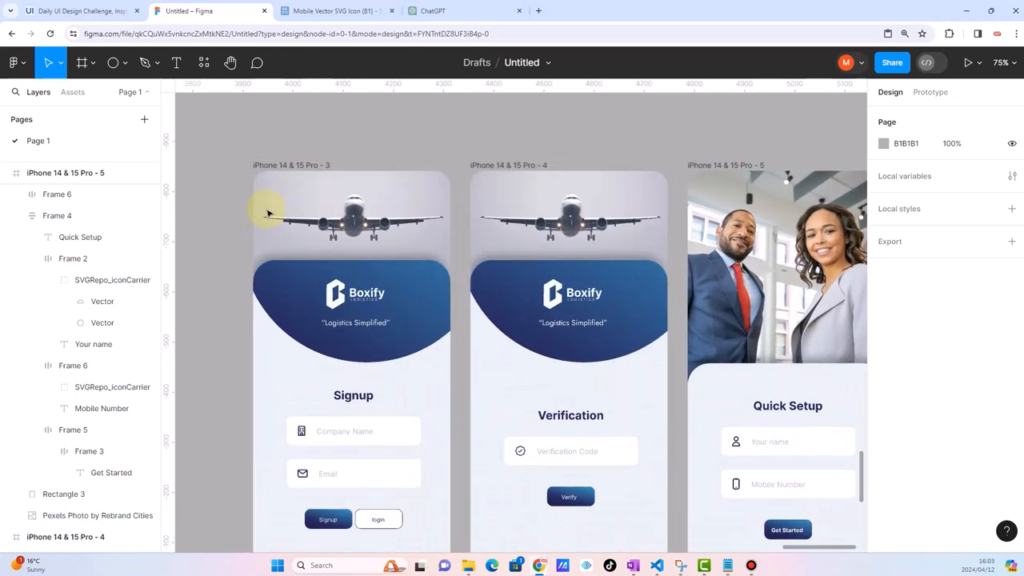
left_click(297, 165)
left_click(298, 164)
type("S")
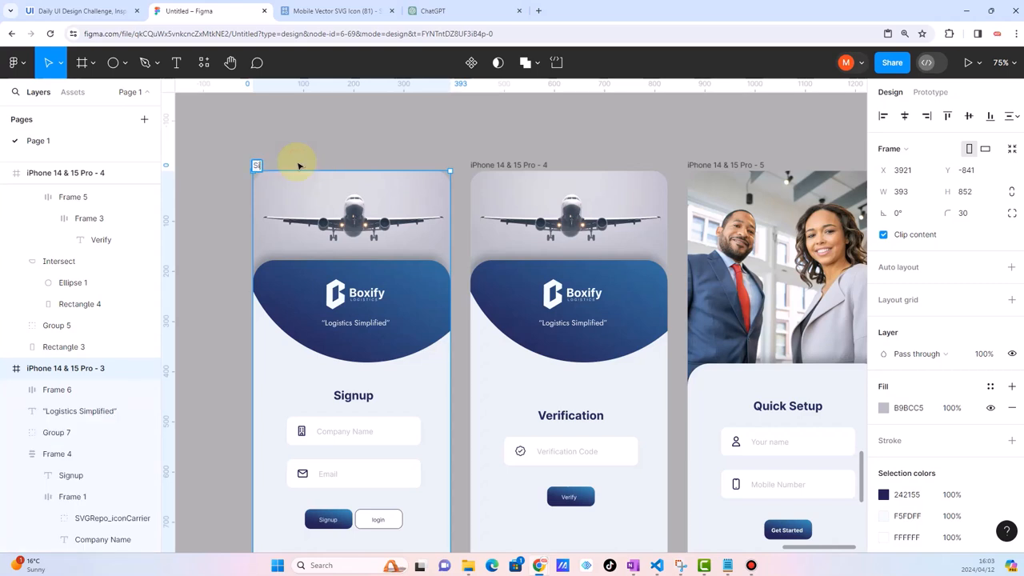
type("ignup")
left_click(469, 155)
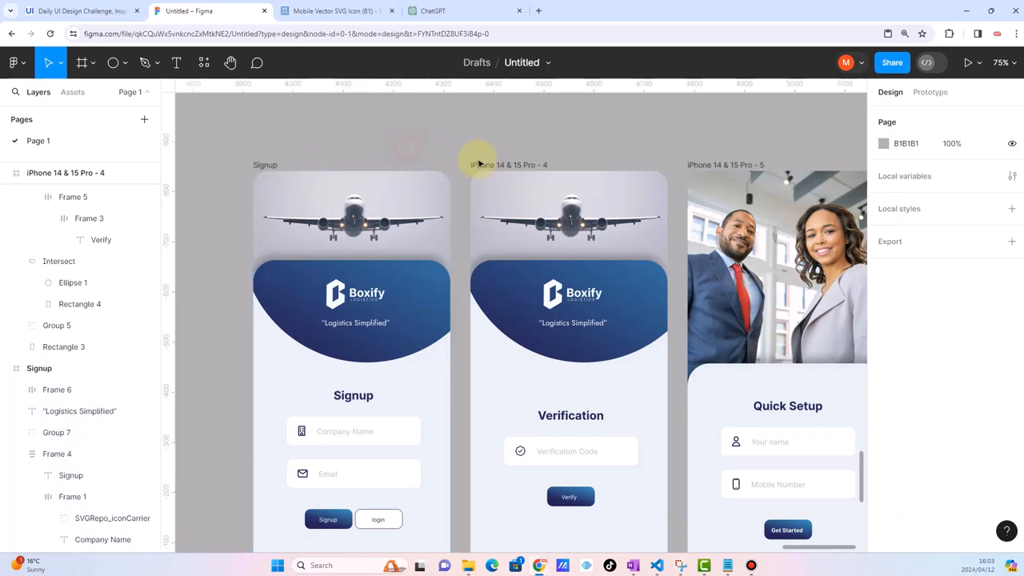
Rename the frame of the verification code screen as "Verification"
double_click(500, 165)
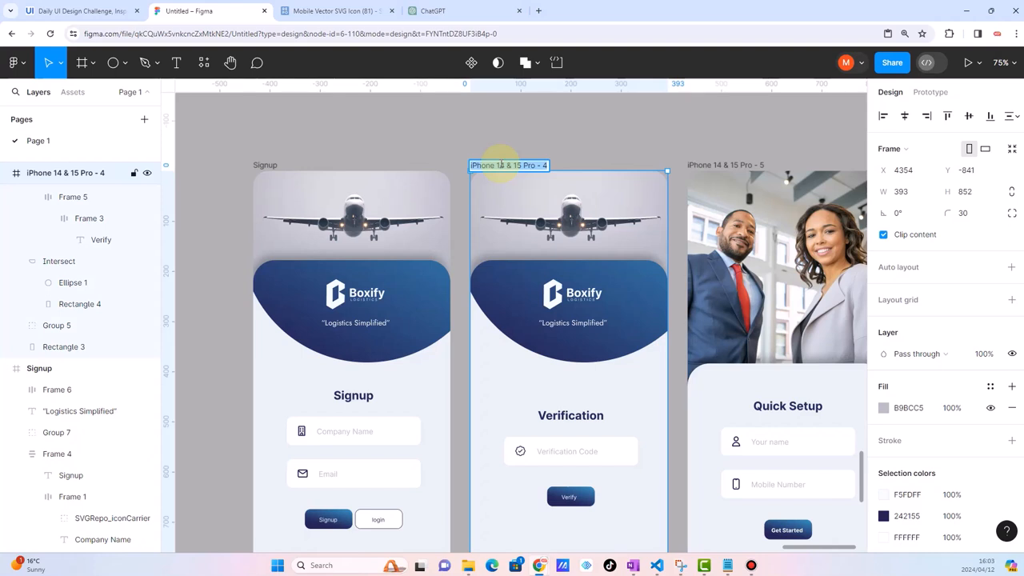
type("Verification")
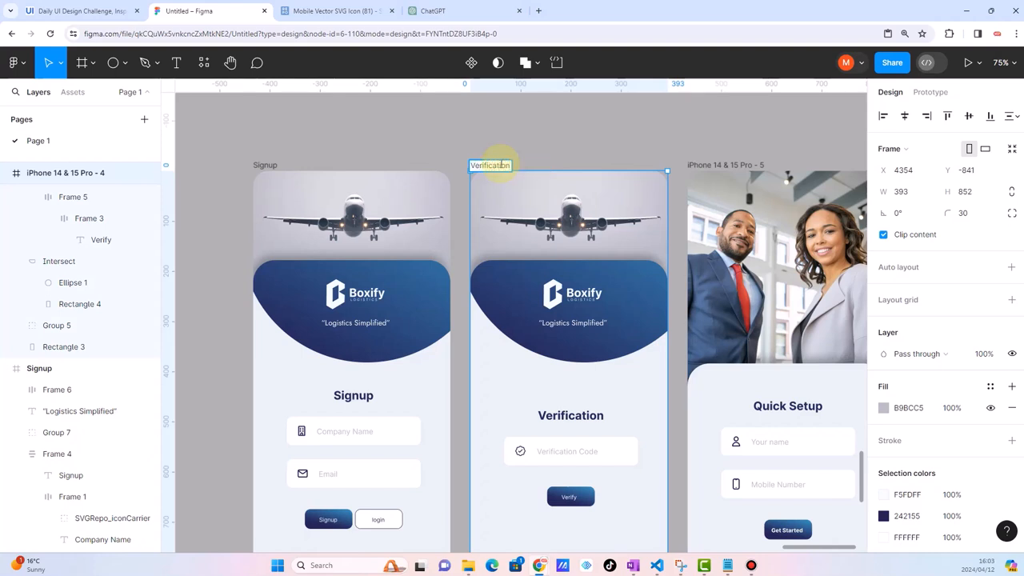
left_click(588, 137)
Rename the frame of the screen with the businesspeople photo as "Quick Setup"
scroll(555, 192, "right", 4)
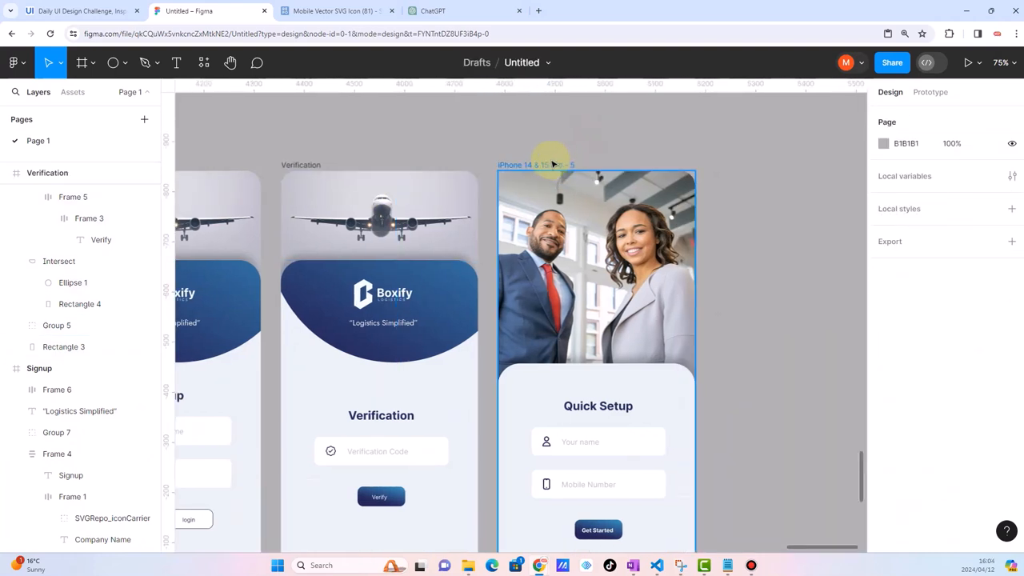
double_click(547, 163)
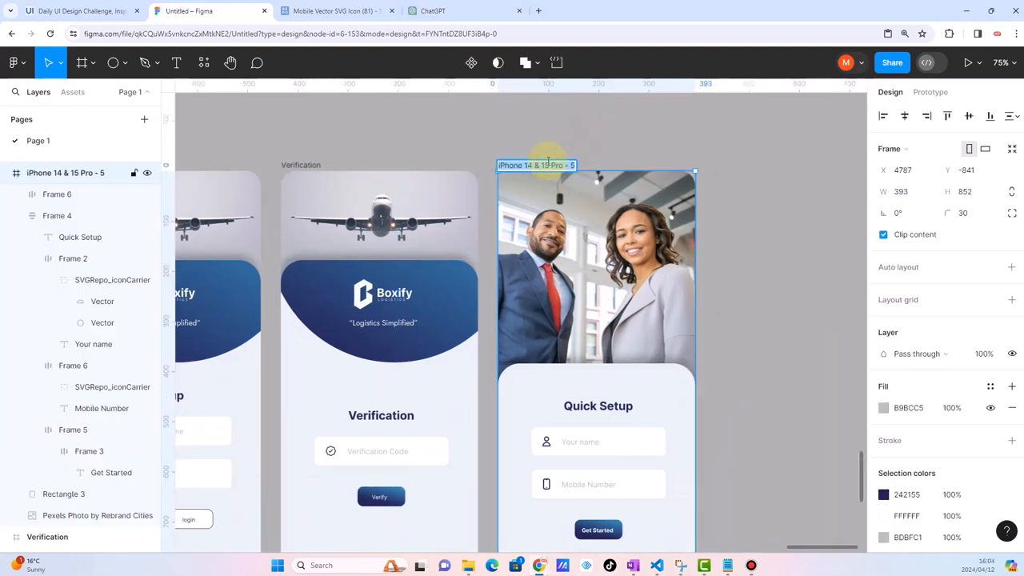
type("Setup")
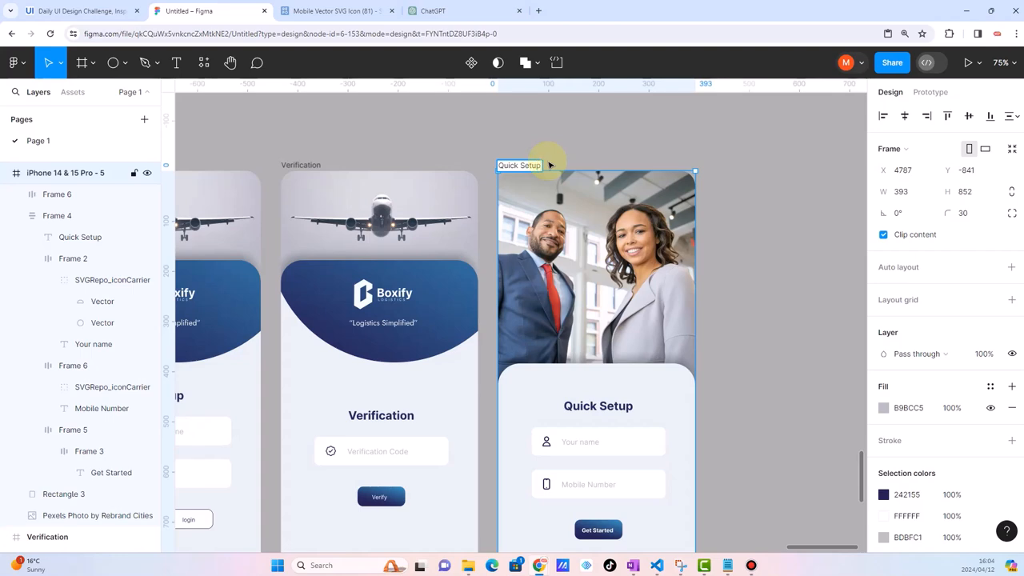
left_click(588, 138)
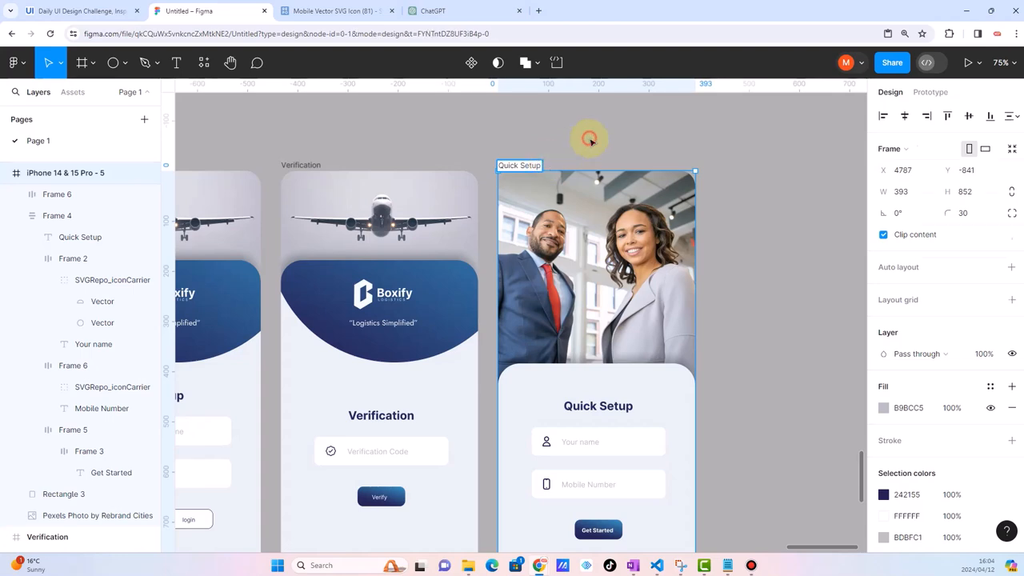
Move the large coloured Boxify logo from below the three screens to above them, aligned with the Signup frame's left edge
scroll(581, 240, "left", 2)
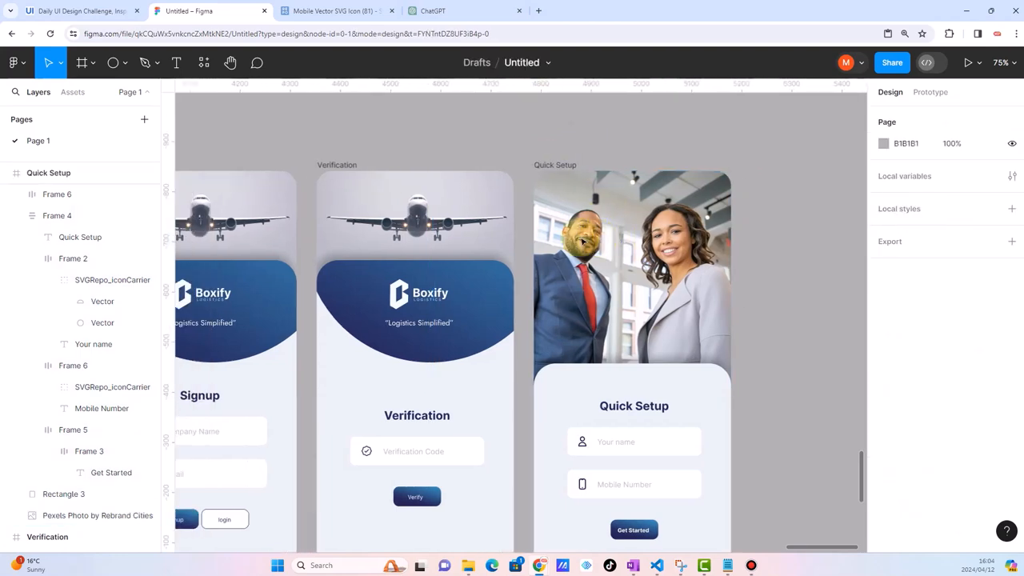
scroll(512, 236, "down", 5)
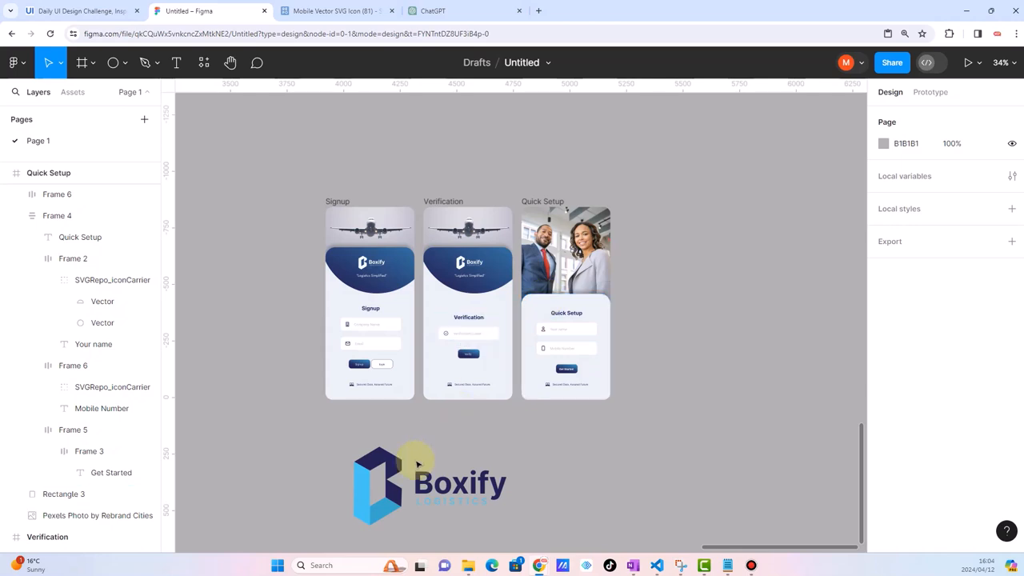
scroll(498, 352, "down", 1)
scroll(497, 352, "down", 3)
scroll(541, 340, "right", 2)
left_click_drag(396, 427, 370, 189)
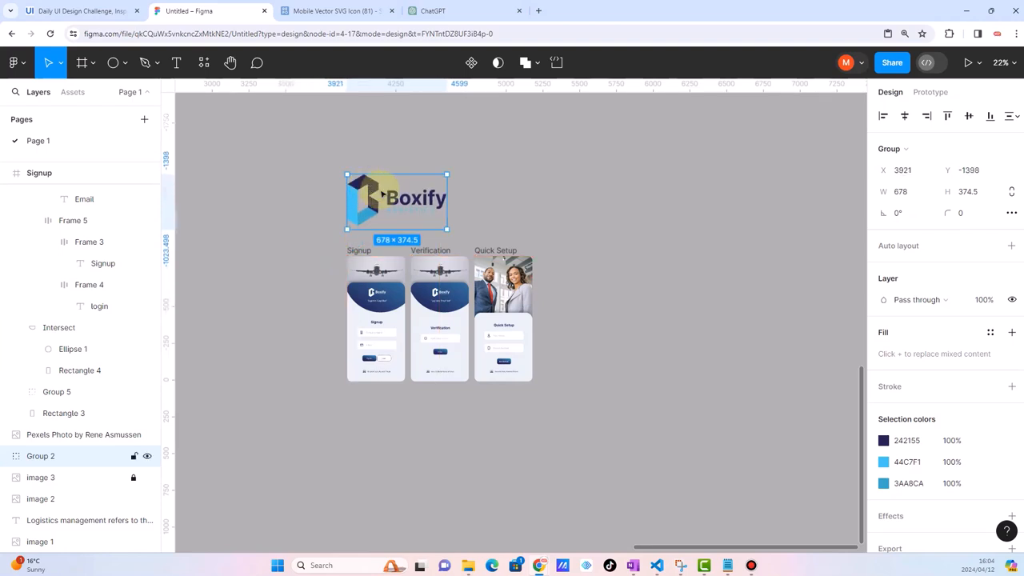
left_click(560, 276)
scroll(616, 308, "up", 5)
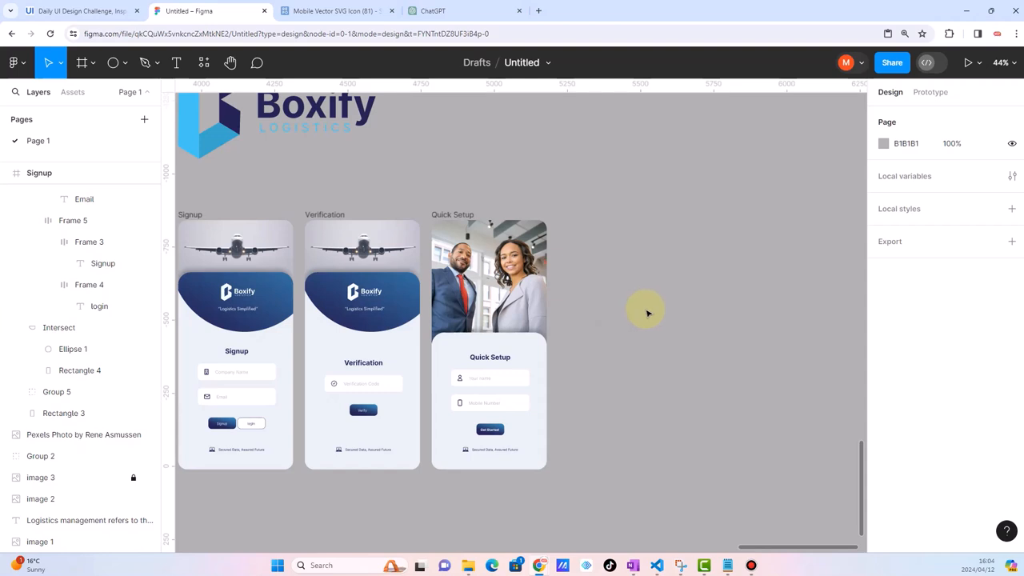
scroll(541, 320, "down", 5)
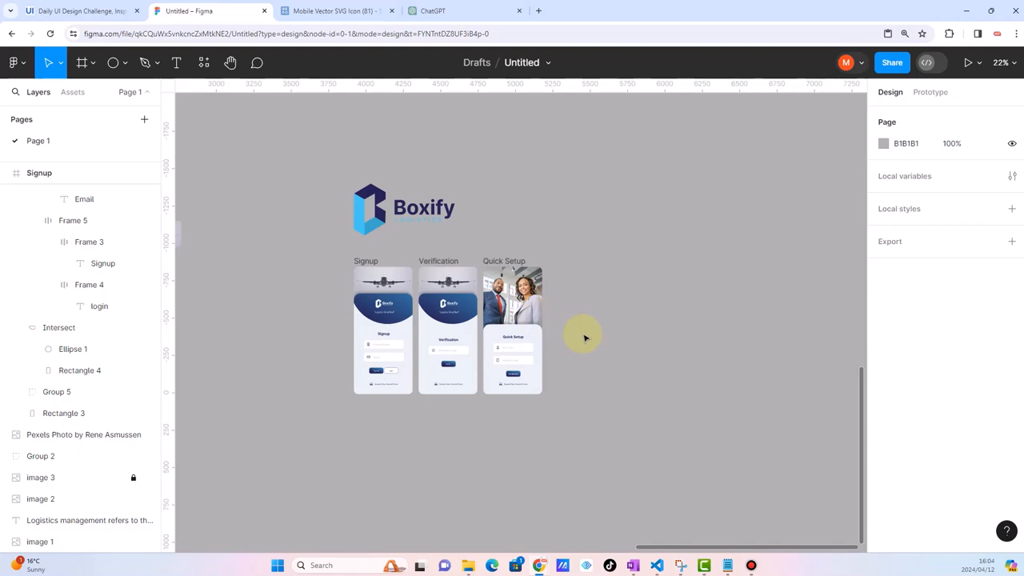
scroll(584, 337, "up", 2)
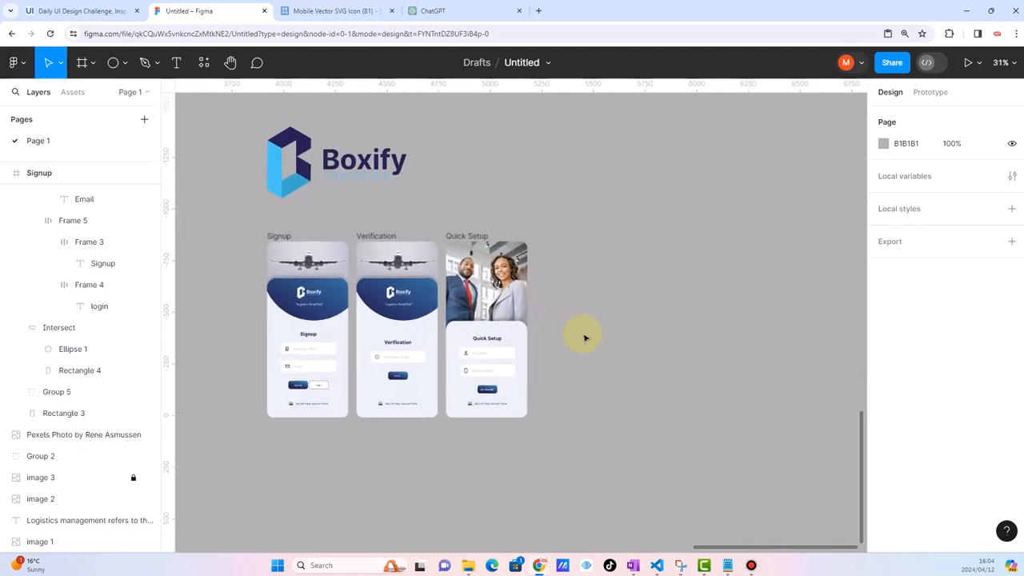
scroll(532, 338, "right", 3)
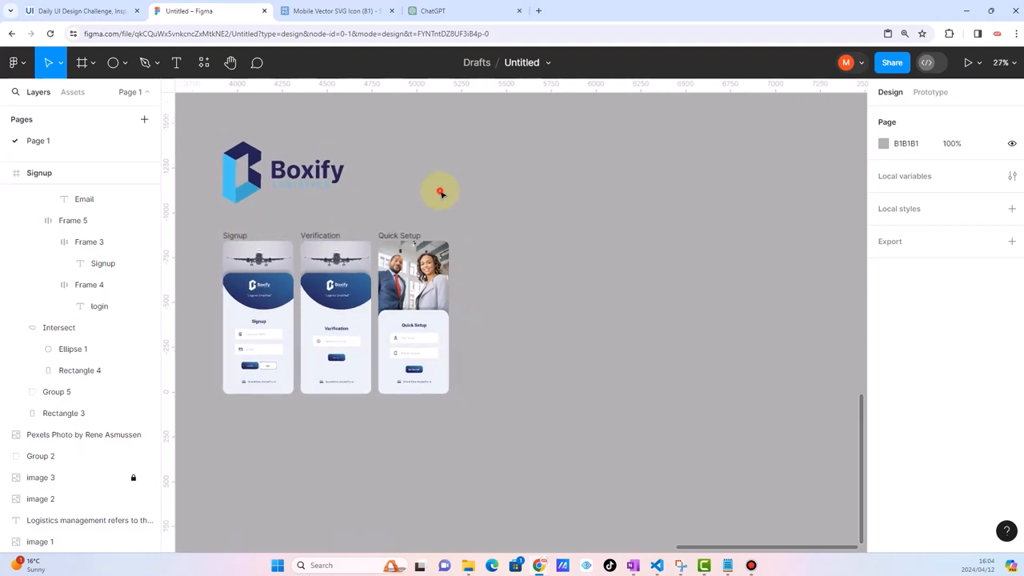
scroll(432, 190, "down", 1)
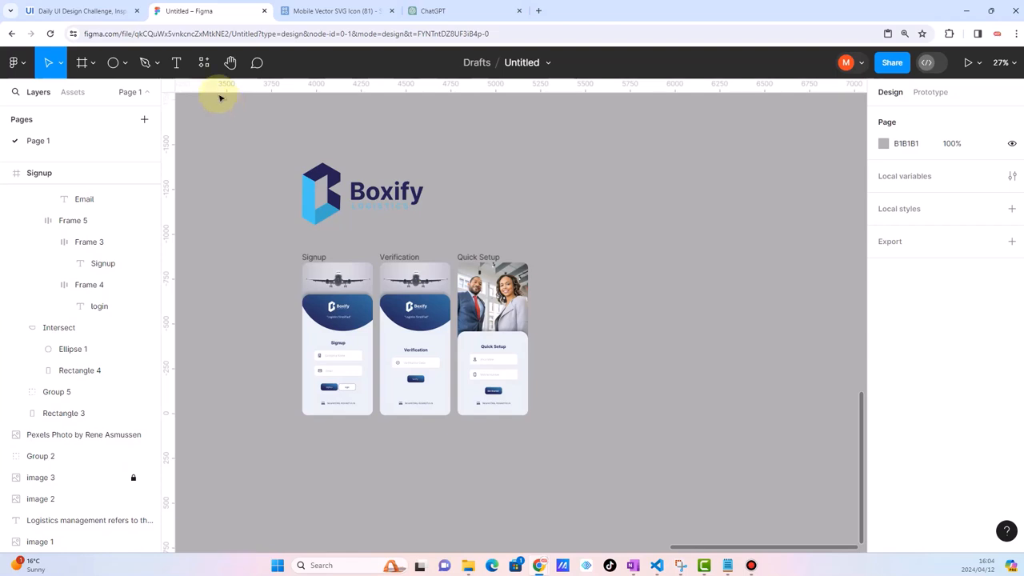
Run Clay Mockups 3D on the Signup frame with the first angle preset, iPhone 11, and save the phone mockup as an image
left_click(204, 62)
left_click(268, 93)
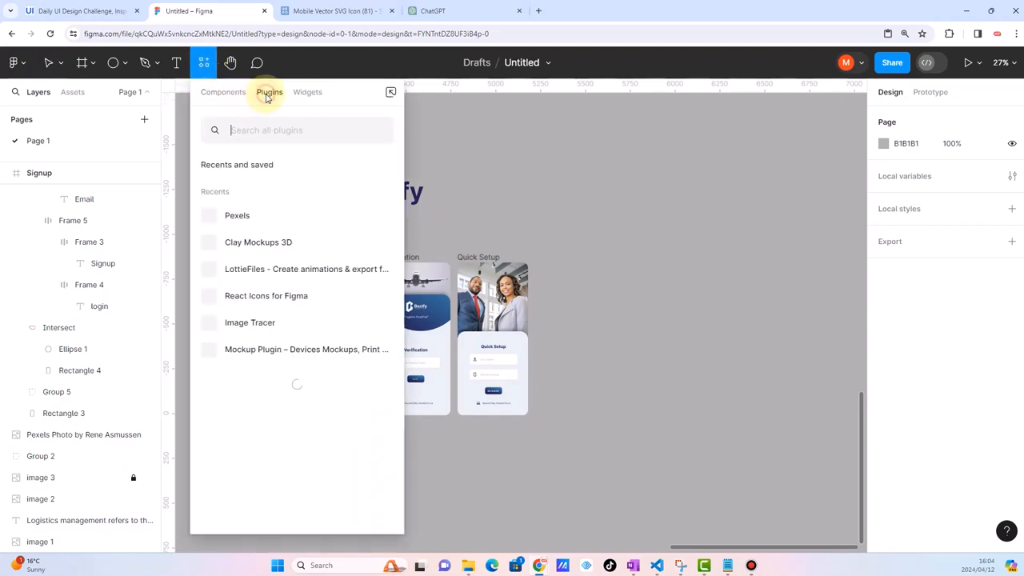
left_click(228, 243)
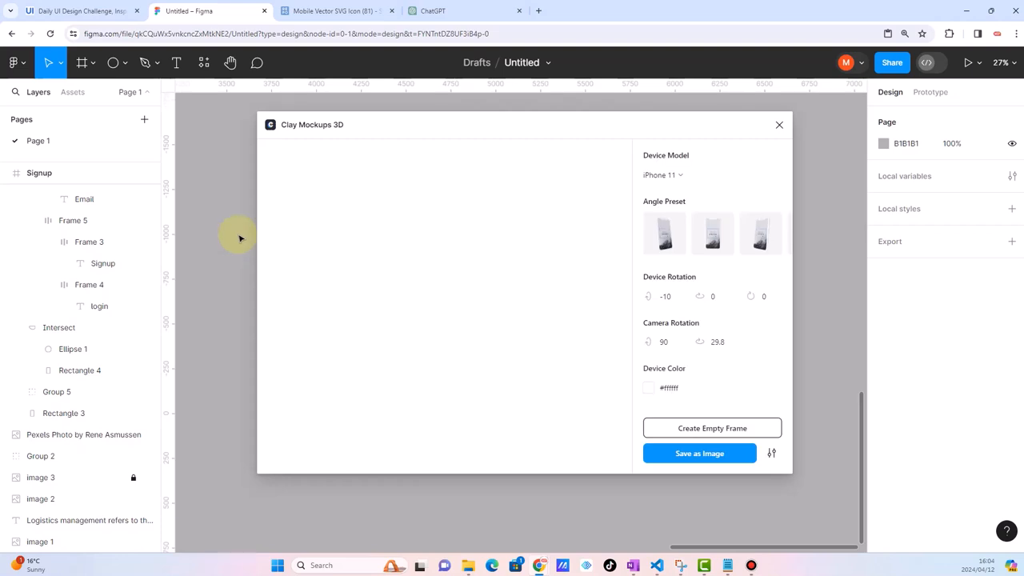
left_click_drag(547, 148, 600, 141)
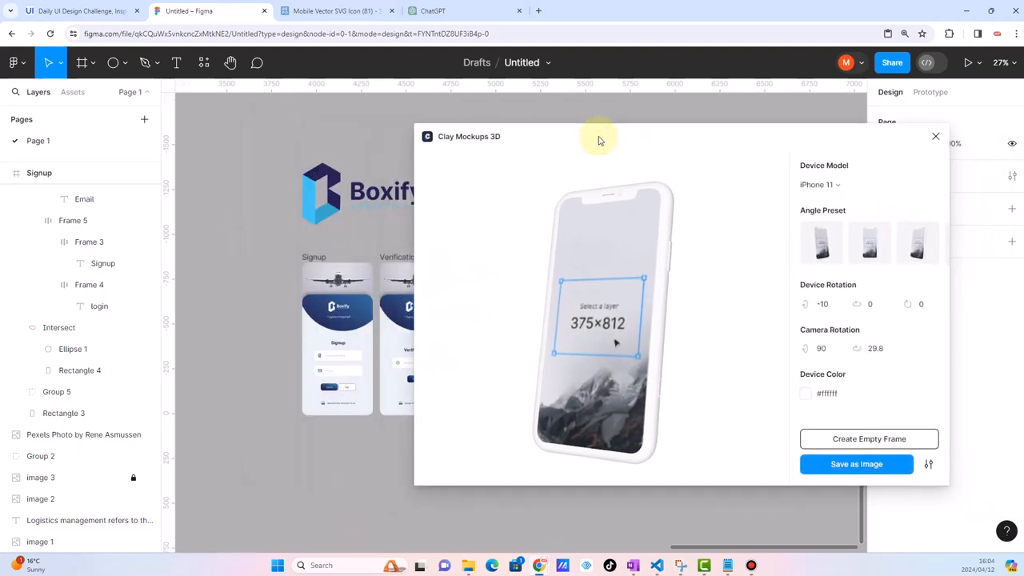
left_click(805, 256)
left_click(336, 268)
left_click(324, 260)
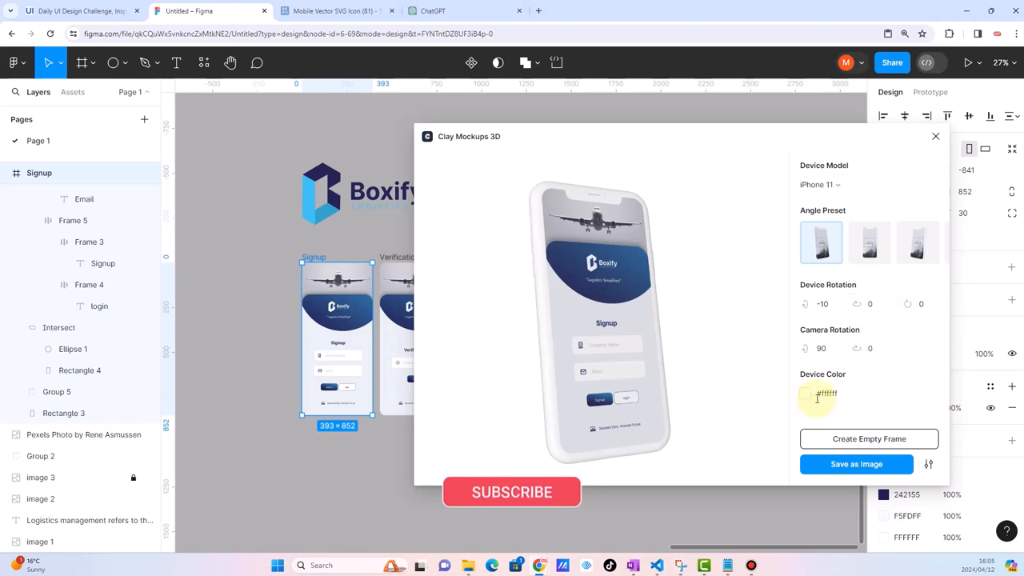
left_click(842, 464)
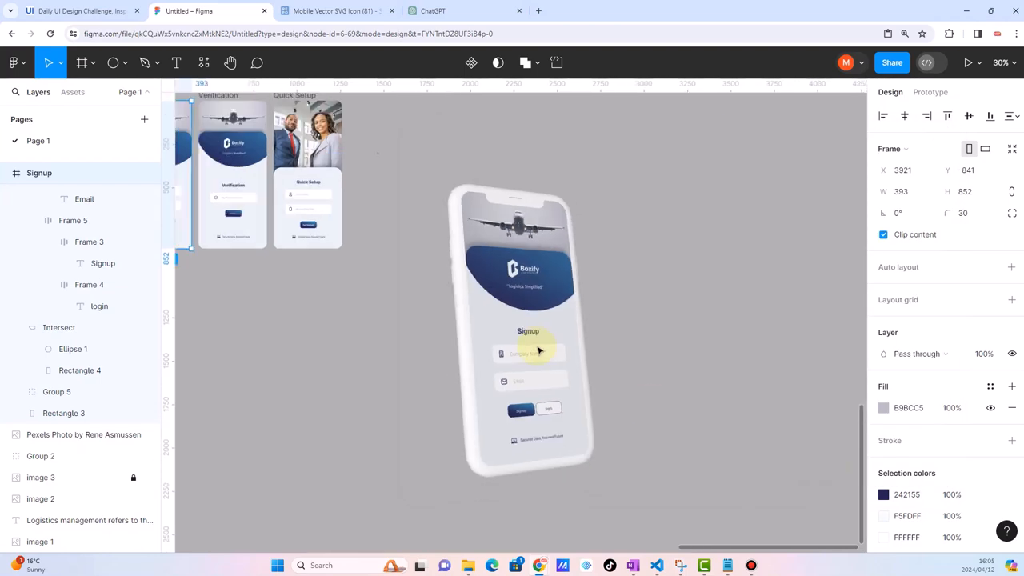
Crop the empty sides of the Signup mockup image so that it is about 957 wide
left_click(640, 236)
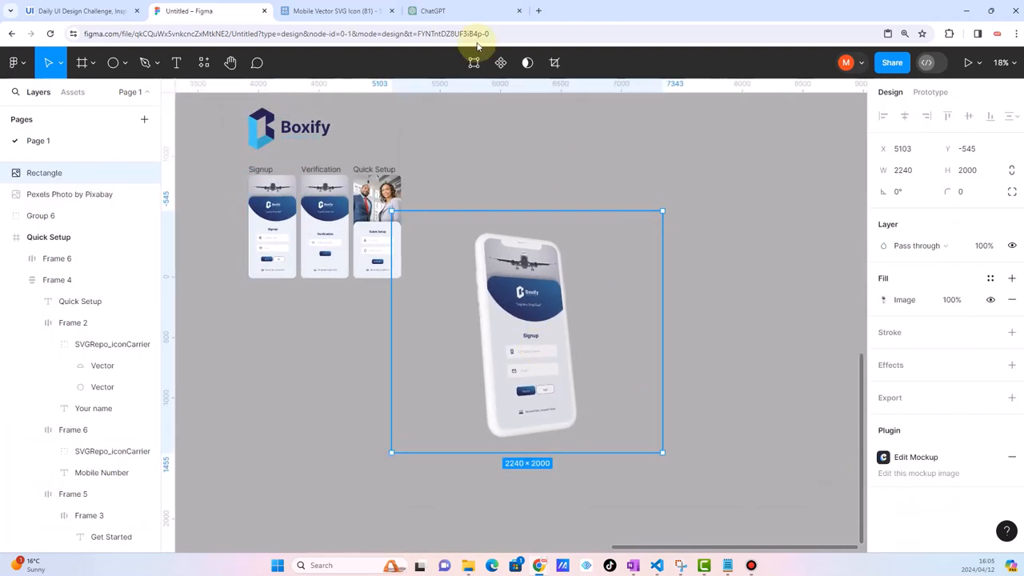
left_click(554, 63)
left_click_drag(392, 327, 470, 335)
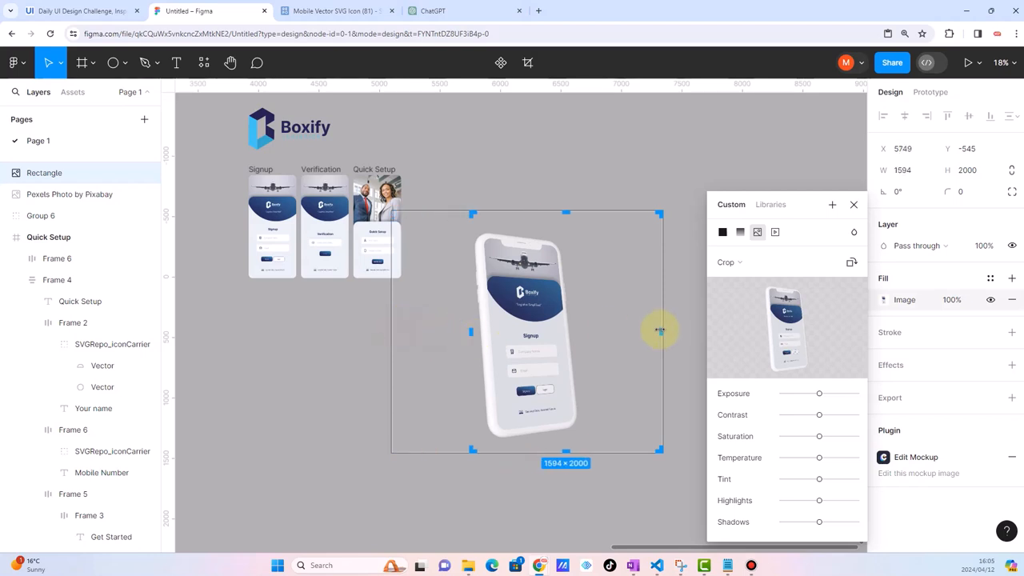
left_click_drag(660, 331, 583, 334)
left_click(647, 194)
Move the Signup mockup into the empty canvas area to the right of the three screens
left_click_drag(544, 303, 582, 203)
scroll(532, 220, "down", 2)
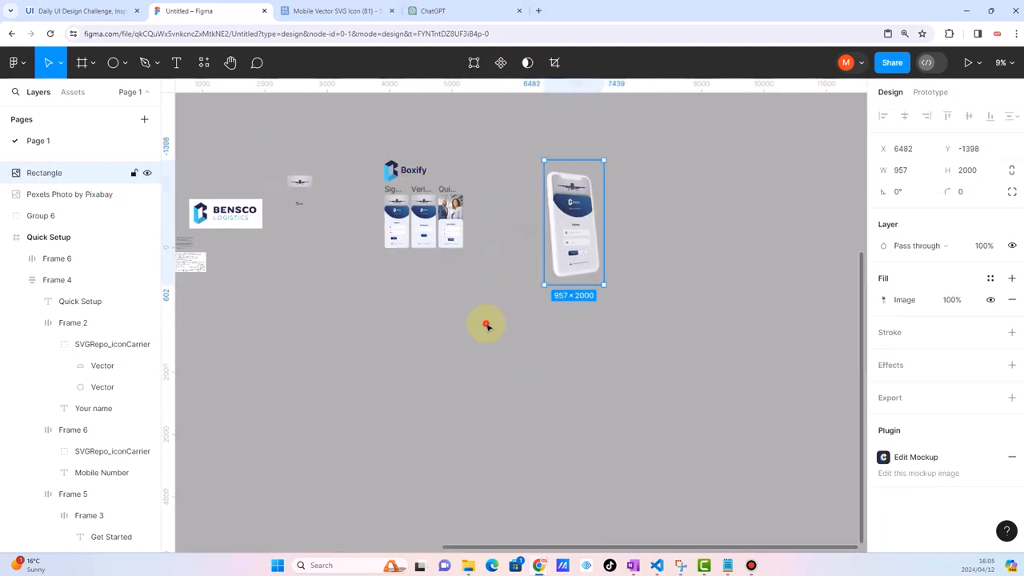
left_click(485, 325)
scroll(477, 227, "up", 1)
scroll(572, 201, "up", 3)
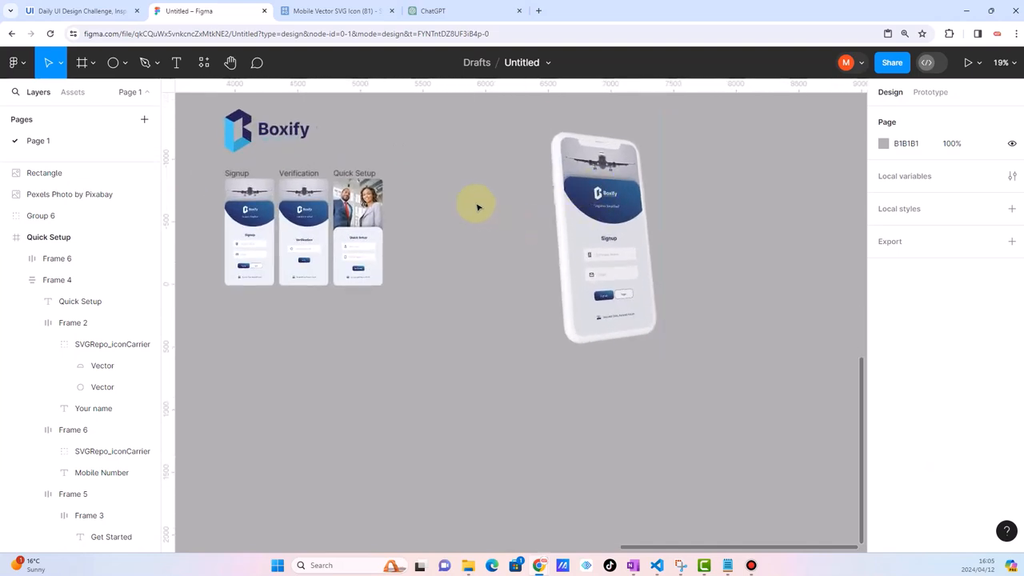
left_click_drag(568, 202, 512, 210)
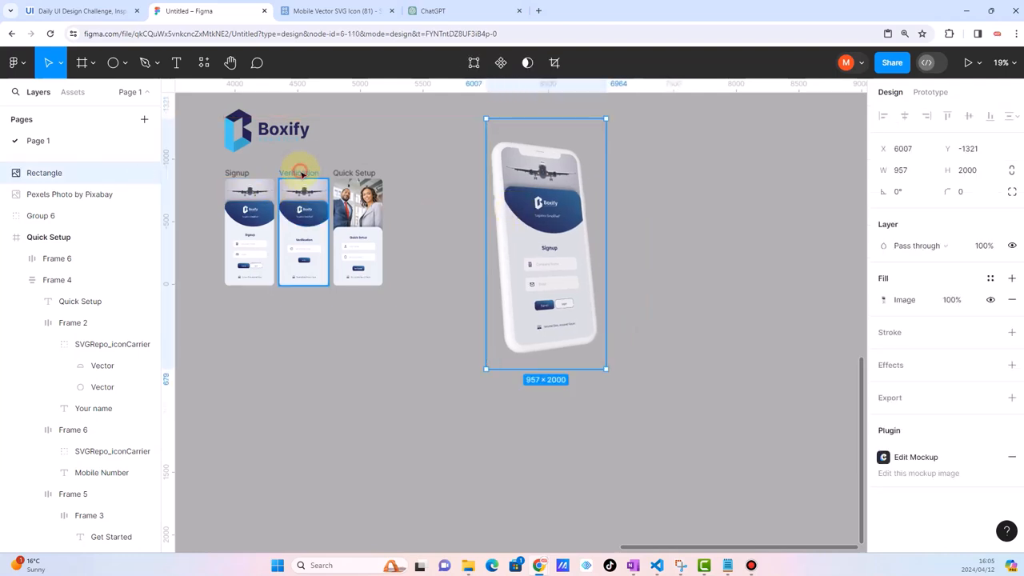
Create a straight front-facing iPhone 11 mockup of the Verification frame with Clay Mockups 3D and save it as an image
left_click(299, 171)
left_click(204, 62)
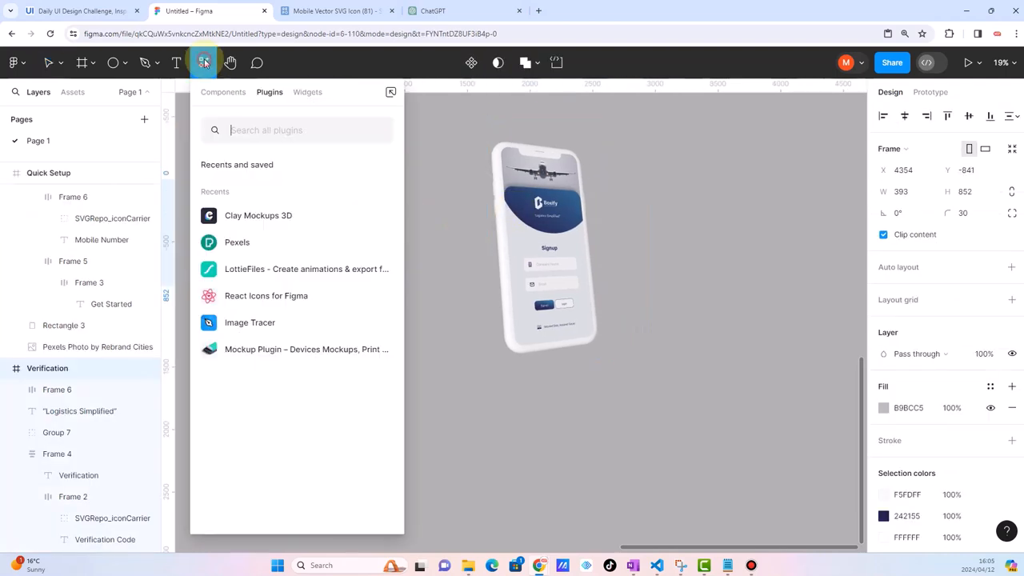
left_click(247, 218)
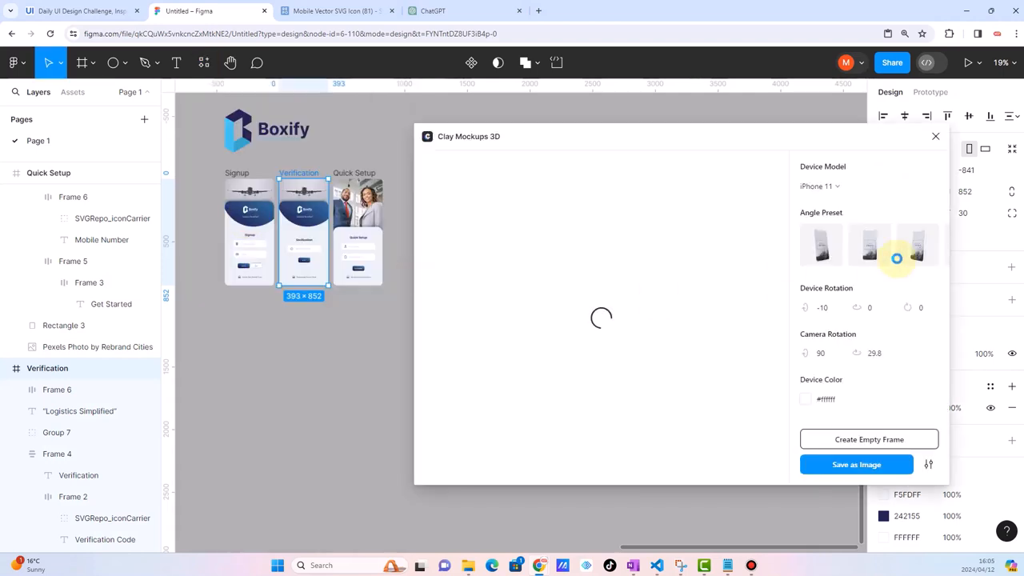
left_click(872, 248)
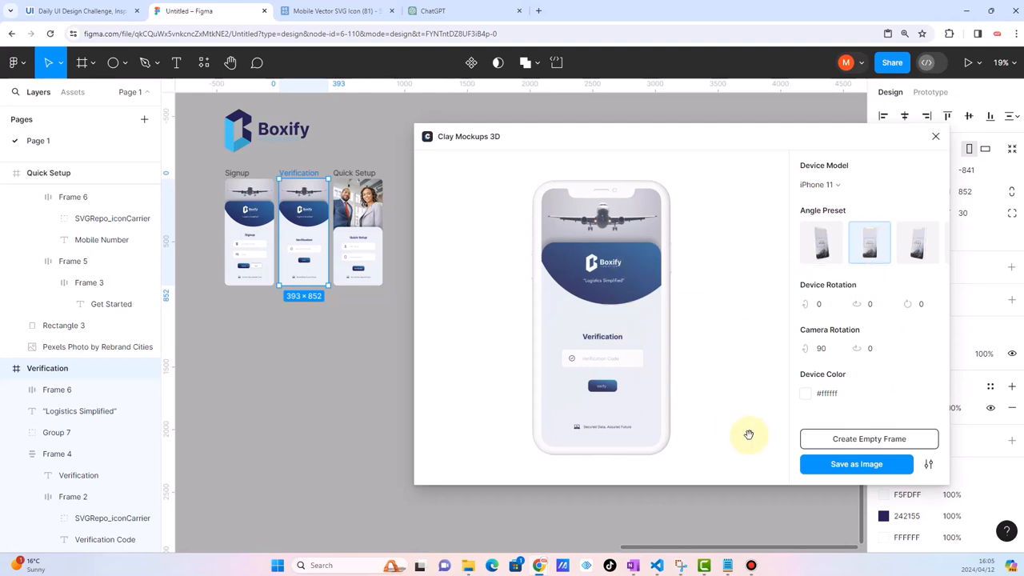
left_click(845, 468)
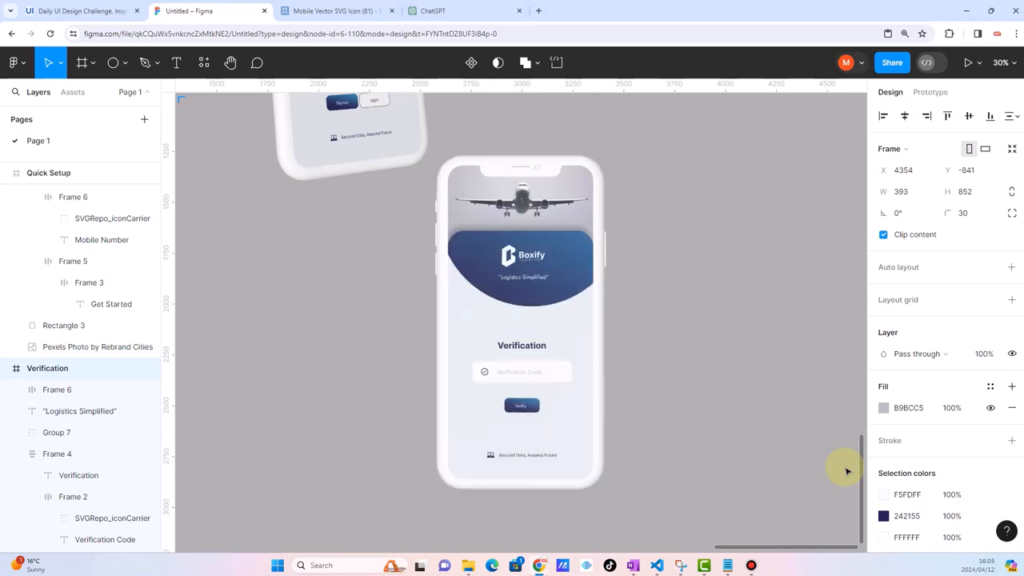
Move the Signup mockup down so it stands directly left of the Verification mockup
scroll(560, 347, "down", 3)
left_click_drag(477, 177, 465, 307)
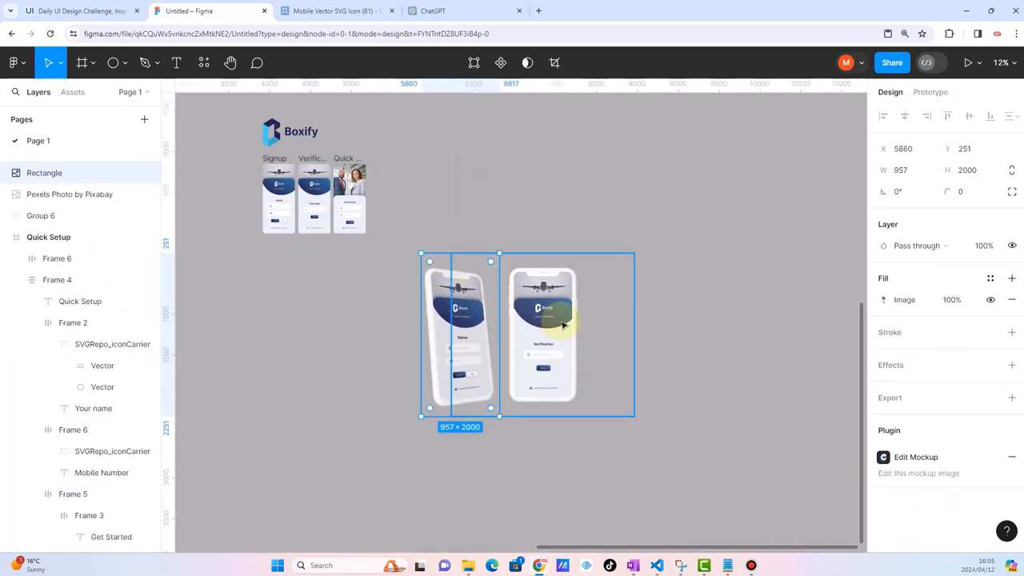
scroll(552, 300, "up", 1)
Group the Verification mockup image and move it right, clear of the Signup mockup
right_click(554, 298)
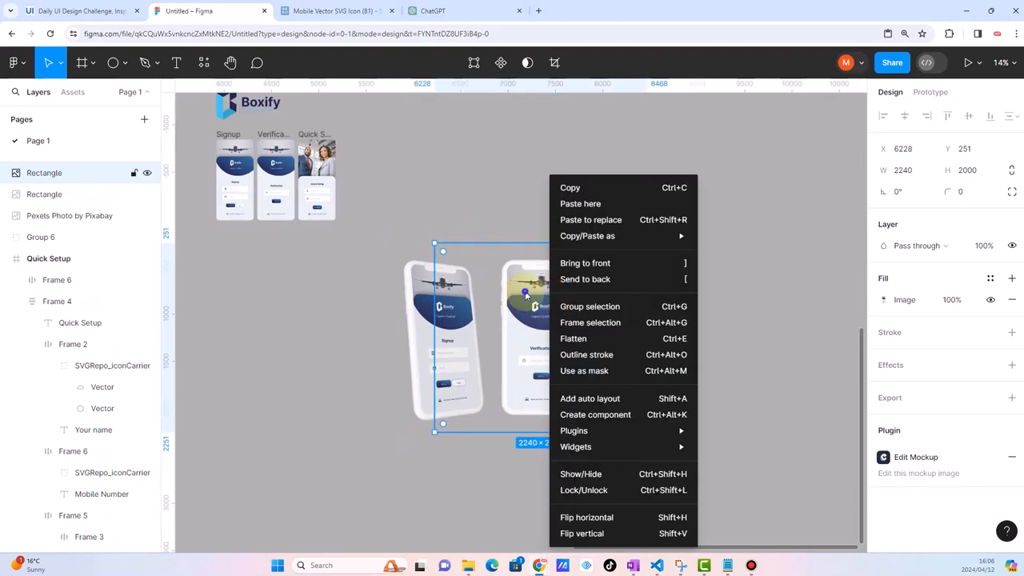
left_click(524, 290)
right_click(527, 292)
left_click(623, 309)
right_click(498, 268)
left_click(461, 196)
left_click_drag(532, 292, 621, 297)
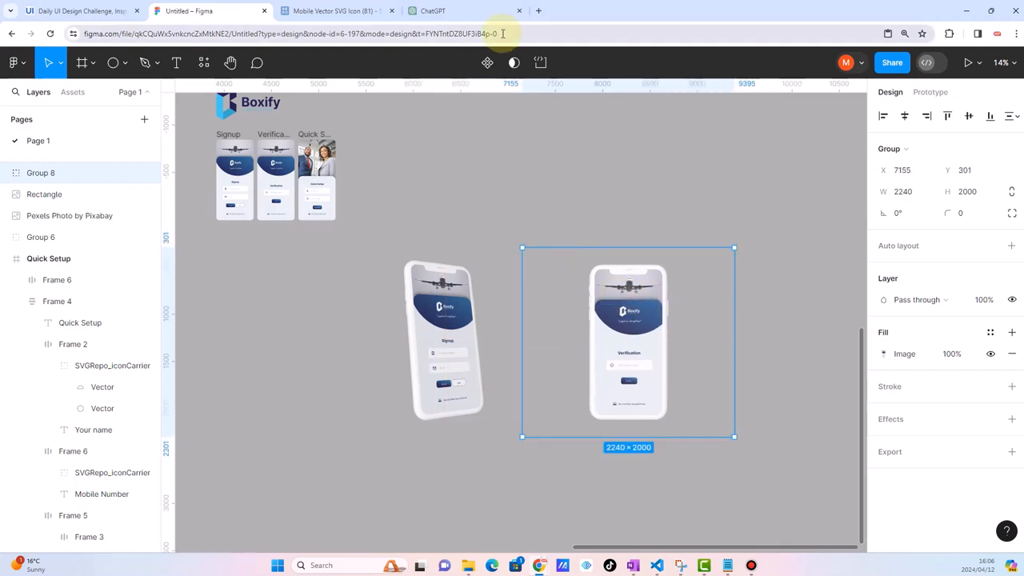
Crop the grouped Verification mockup image to about 1082 wide and place it close beside the Signup mockup
double_click(596, 269)
left_click(568, 63)
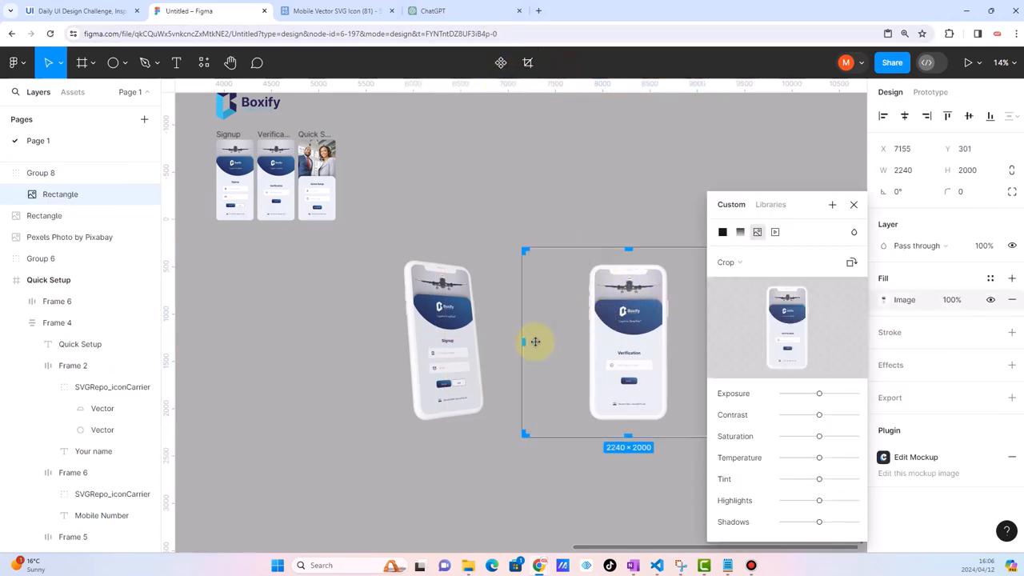
left_click_drag(524, 343, 581, 344)
left_click_drag(637, 316, 562, 242)
left_click_drag(656, 268, 607, 269)
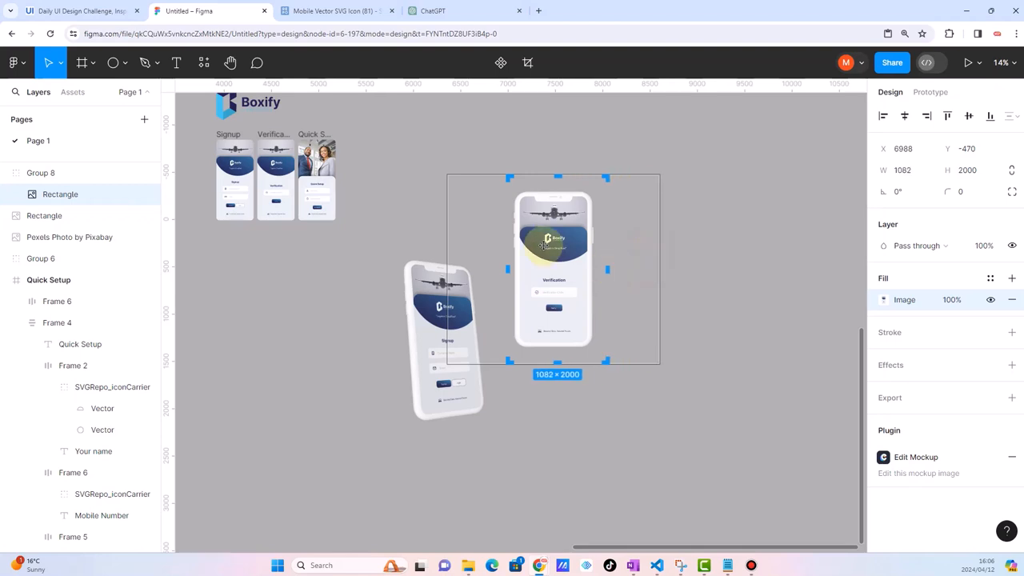
left_click(473, 219)
left_click_drag(547, 244, 535, 303)
left_click(355, 149)
Create an iPhone 11 mockup of the Quick Setup frame, angled to the right, with Clay Mockups 3D and save it as an image
left_click(316, 134)
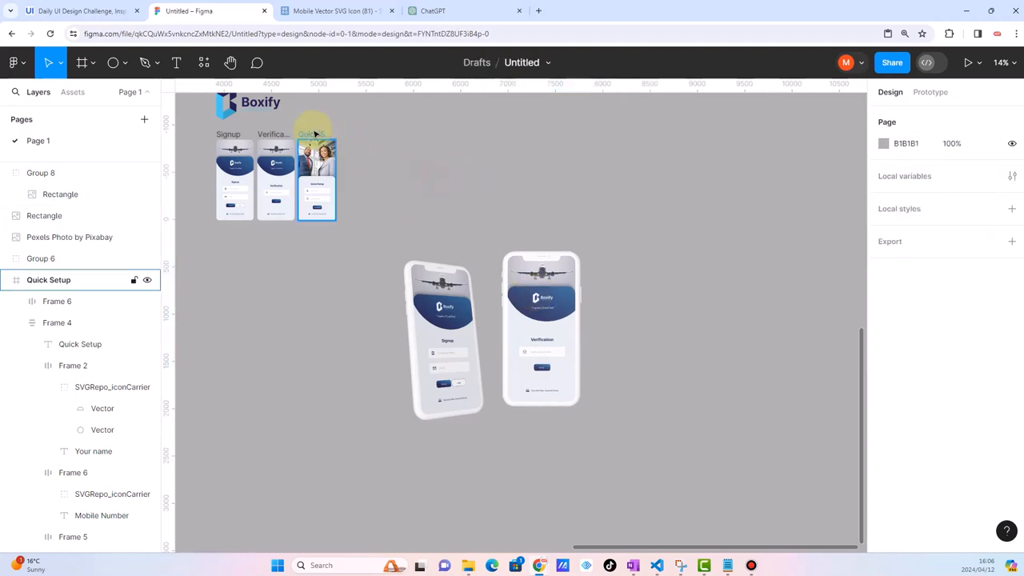
left_click(204, 64)
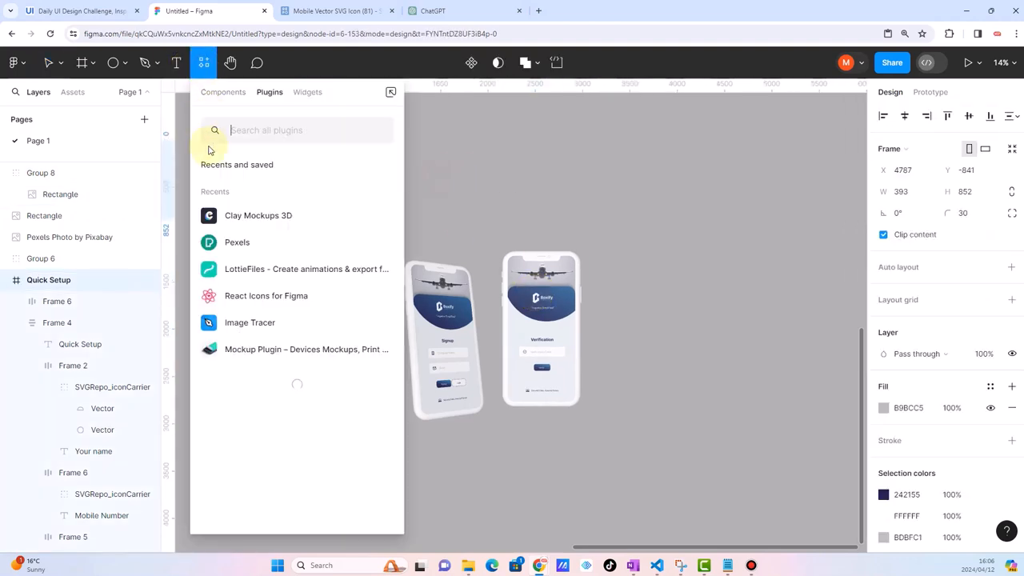
left_click(238, 243)
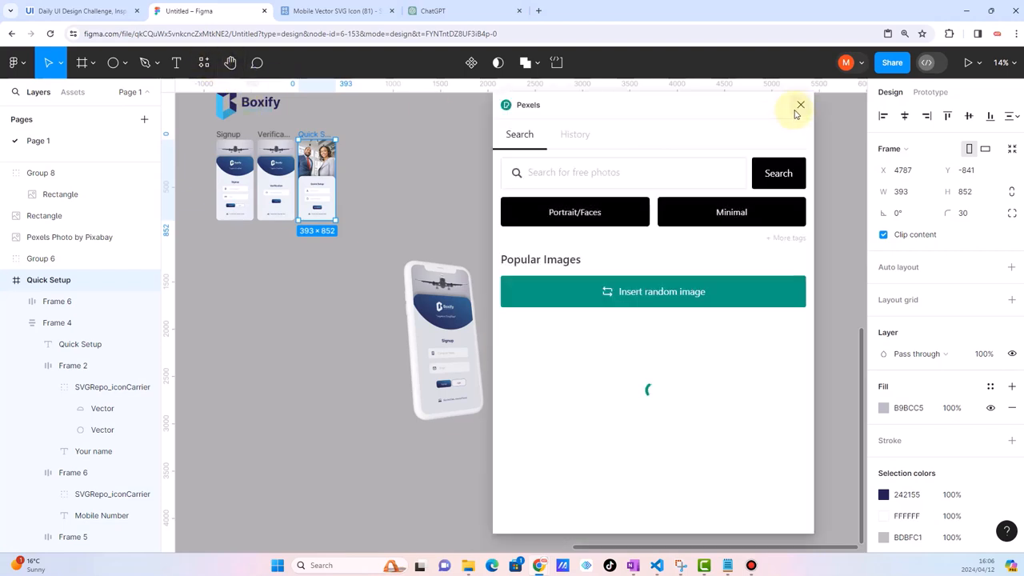
left_click(799, 105)
left_click(205, 64)
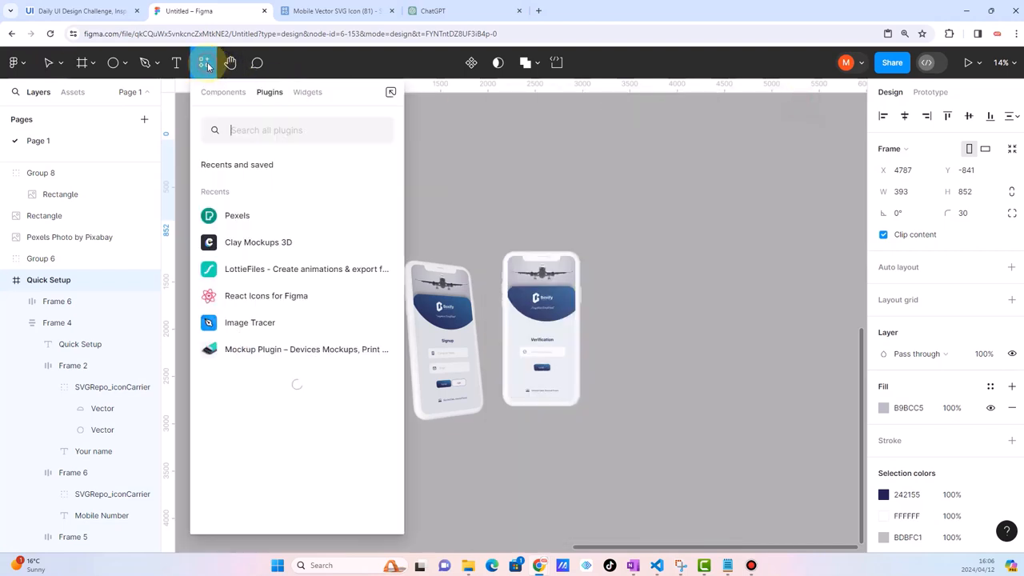
left_click(237, 242)
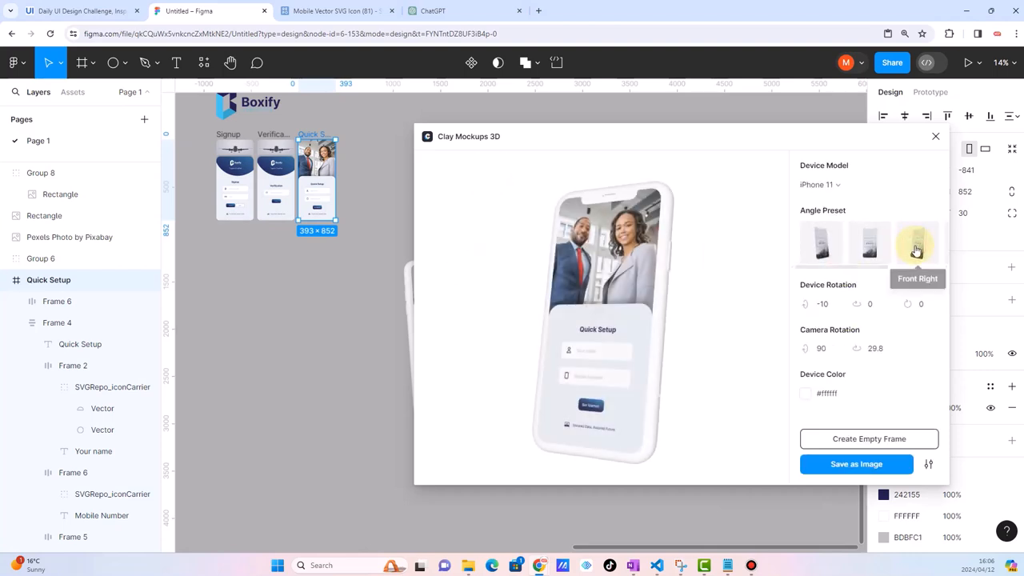
left_click(848, 463)
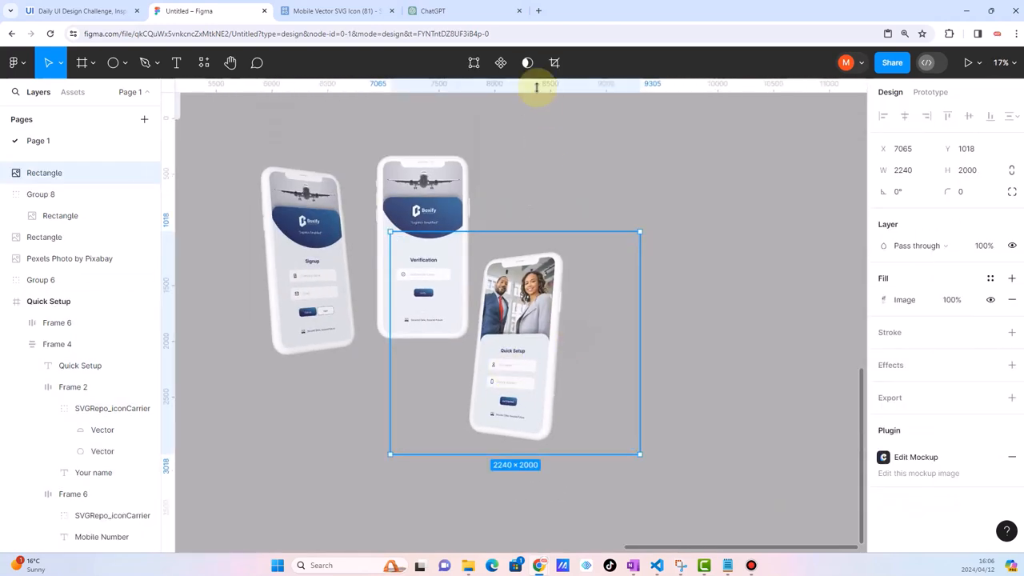
Crop the empty sides of the Quick Setup mockup image and place it to the right of the Verification mockup
left_click(553, 62)
left_click_drag(391, 346, 454, 346)
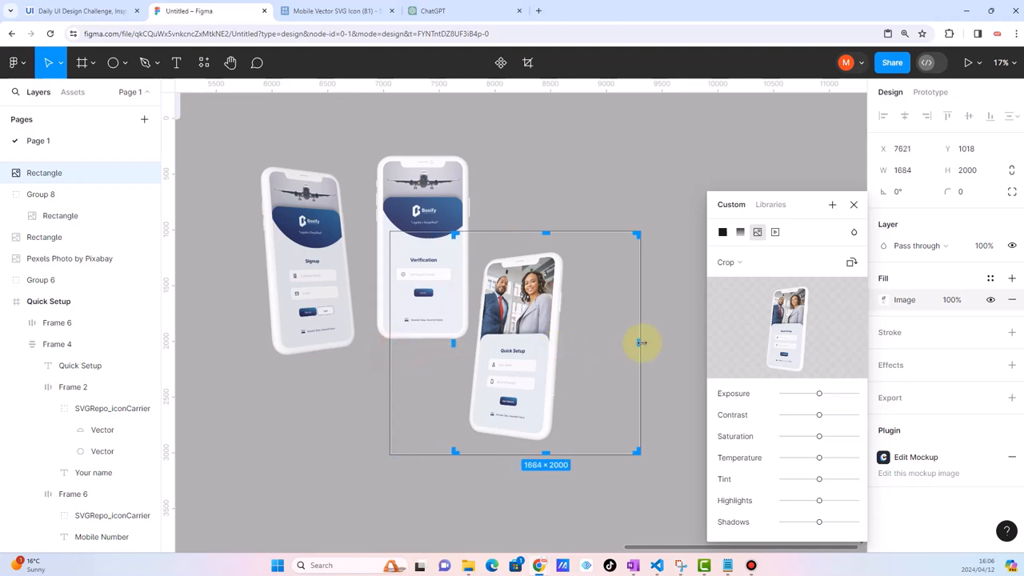
left_click_drag(640, 342, 583, 336)
left_click(655, 304)
left_click(572, 305)
left_click_drag(524, 351, 550, 265)
Select all three phone mockups and align them by their vertical centres
scroll(395, 332, "down", 2)
left_click(413, 391)
left_click(339, 208)
left_click_drag(339, 208, 536, 395)
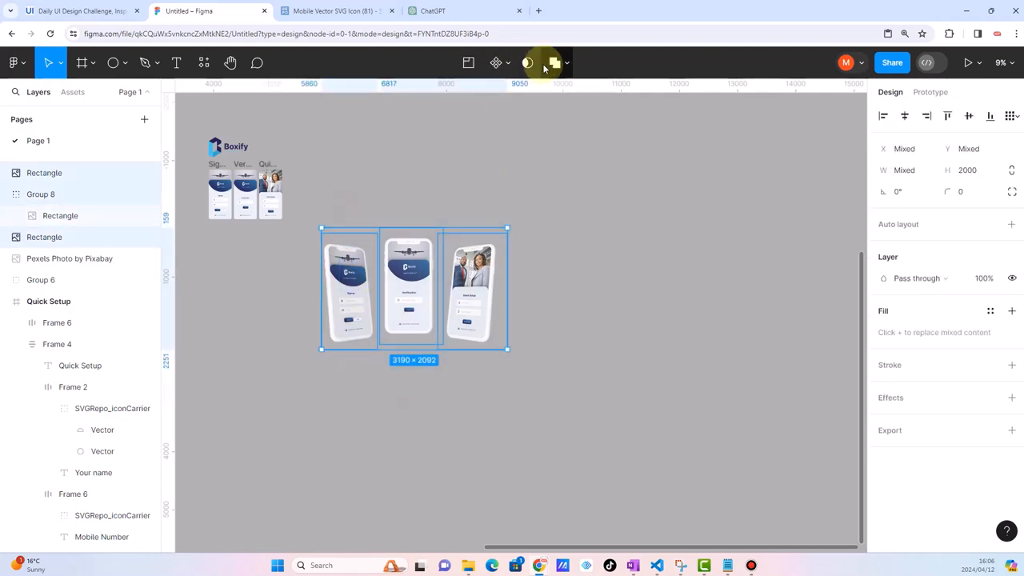
left_click(968, 116)
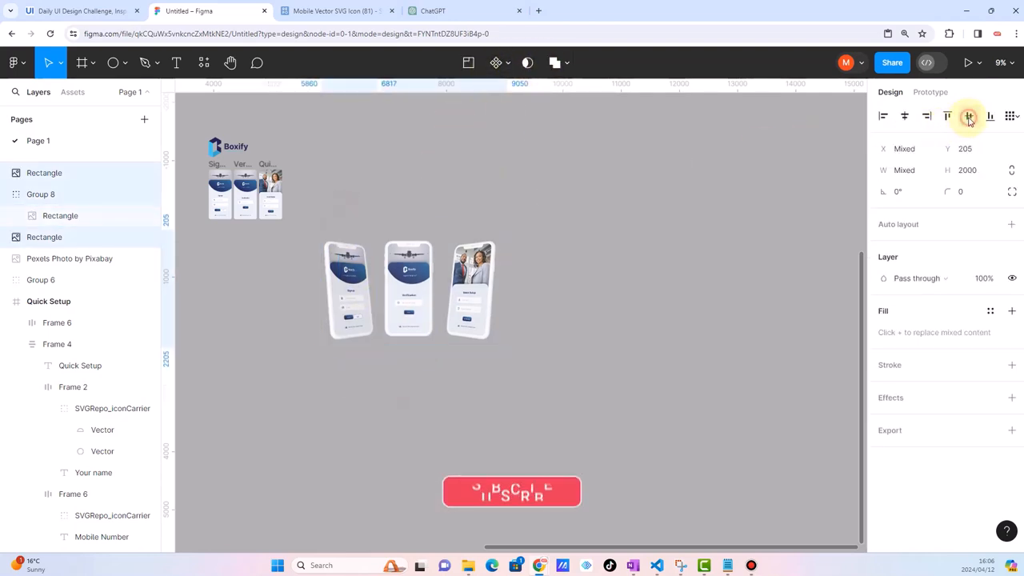
left_click(318, 467)
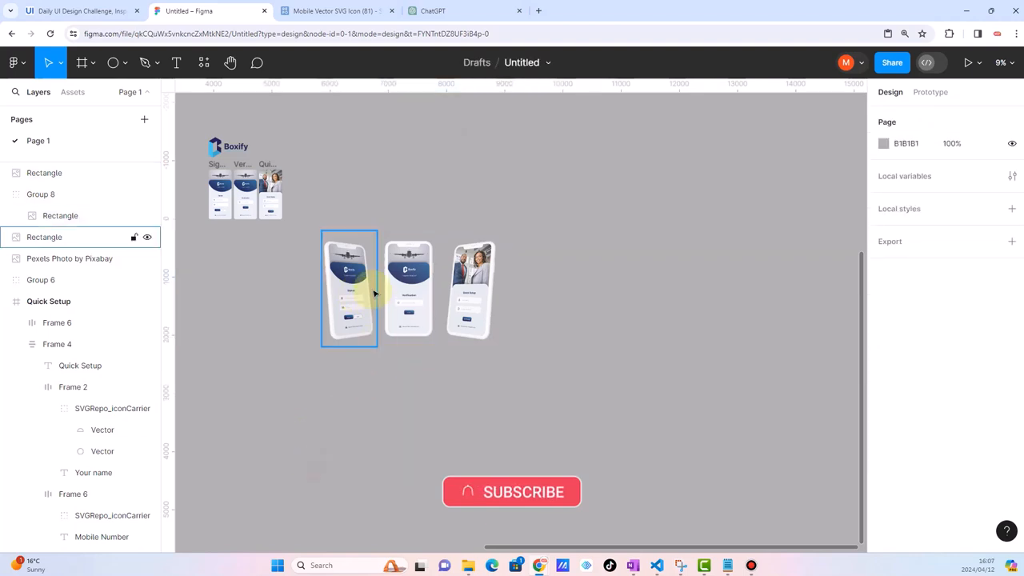
Examine the Signup, Verification and Quick Setup phone mockups up close, one after another
scroll(374, 293, "up", 5)
scroll(322, 261, "up", 3)
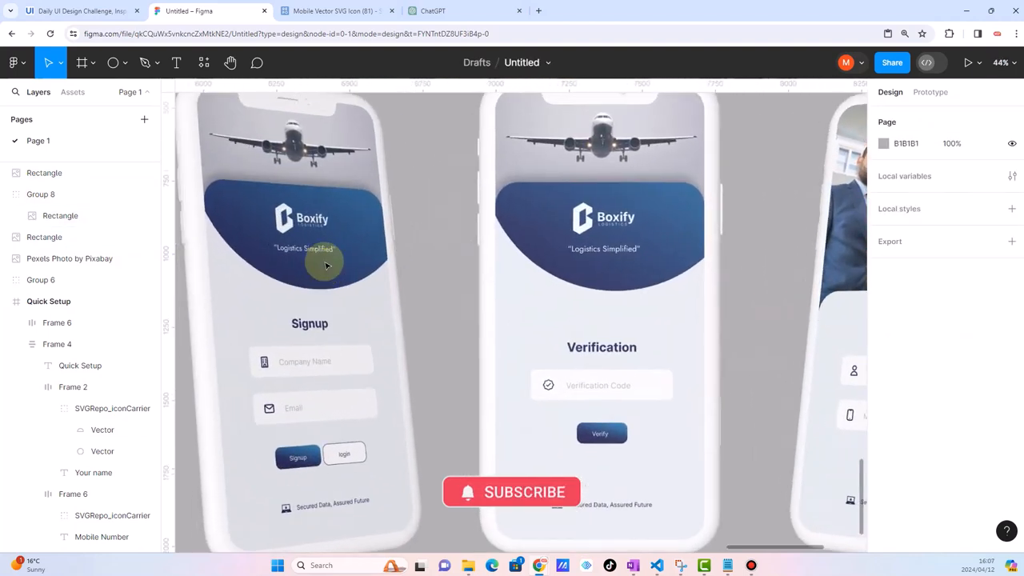
scroll(326, 265, "down", 1)
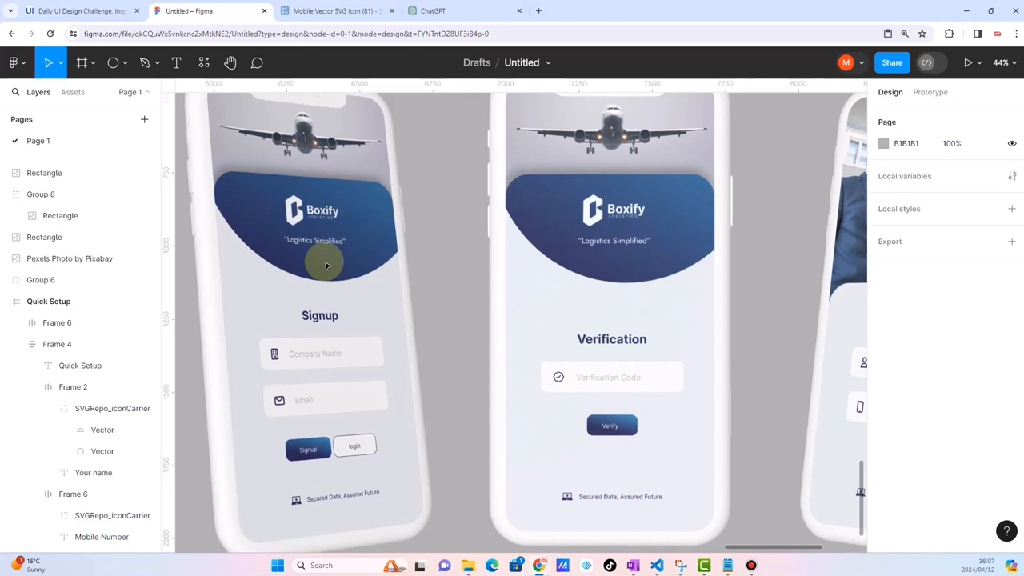
scroll(325, 266, "down", 1)
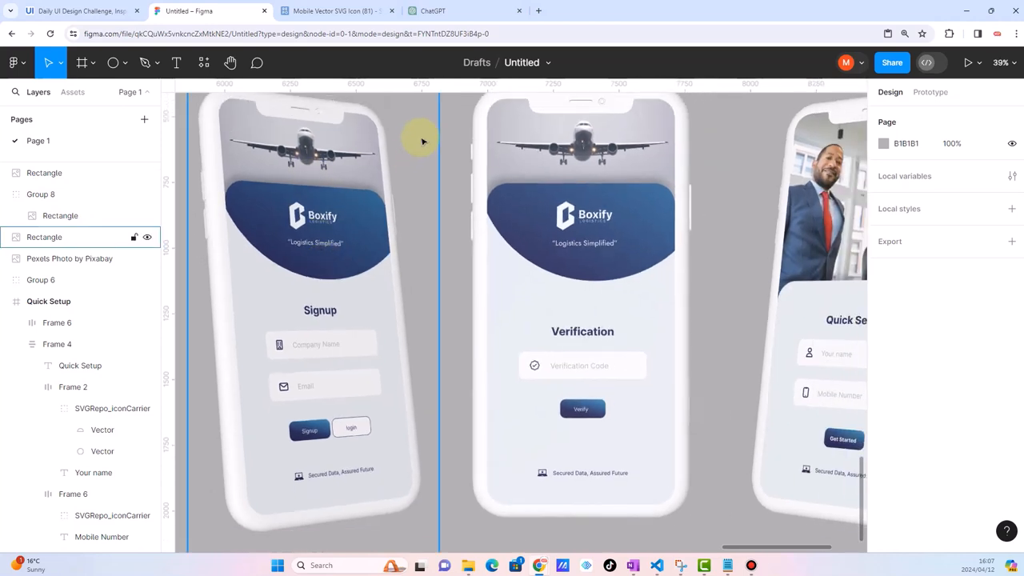
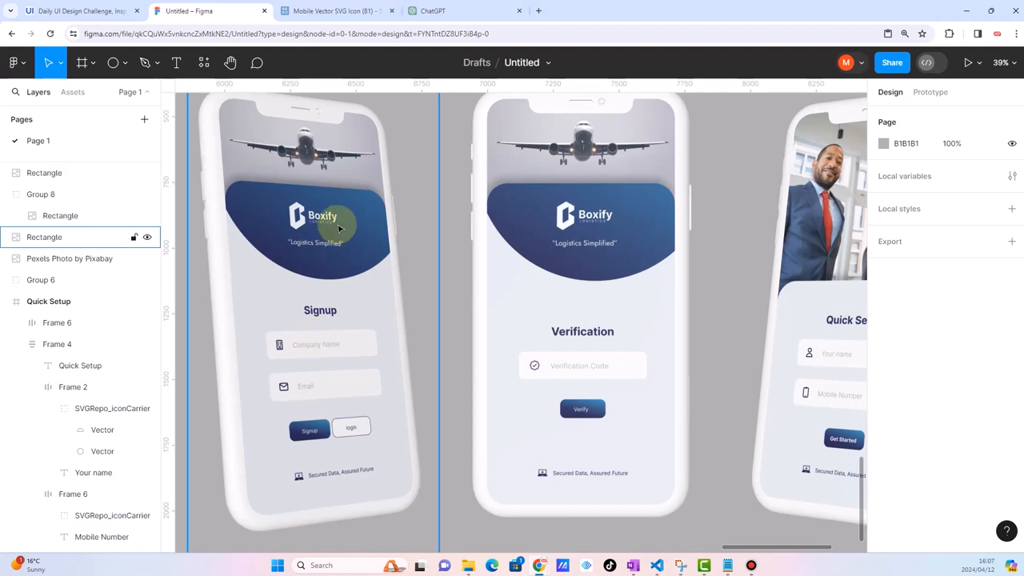
scroll(339, 224, "right", 6)
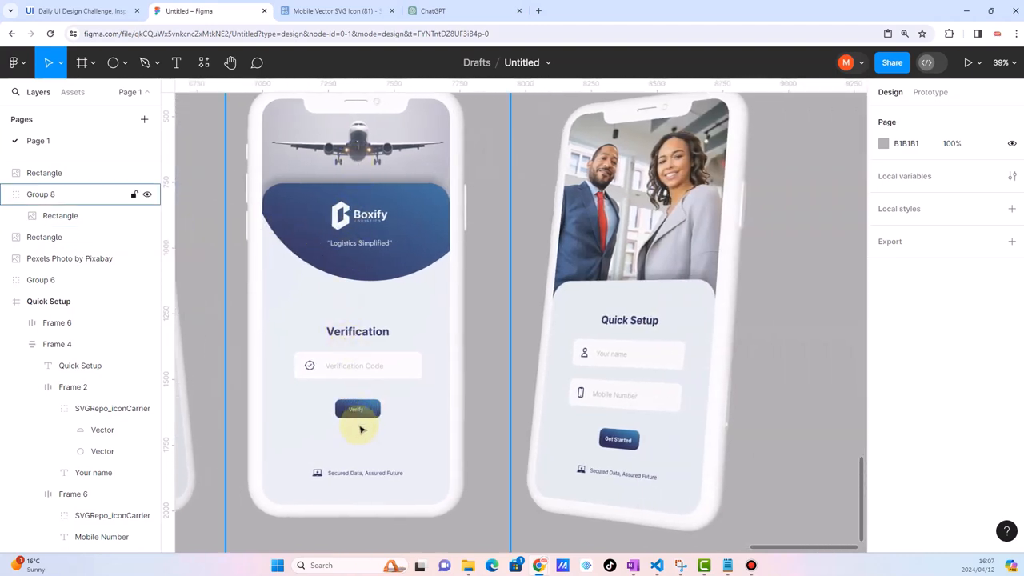
scroll(360, 430, "right", 6)
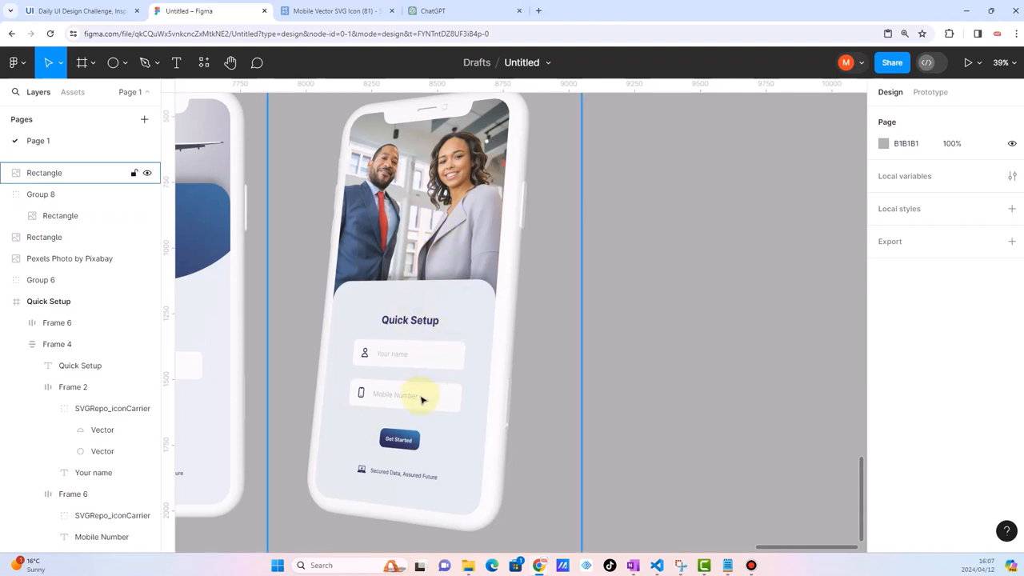
Compare the row of three phone mockups with the original Signup, Verification and Quick Setup frames
scroll(426, 328, "left", 5)
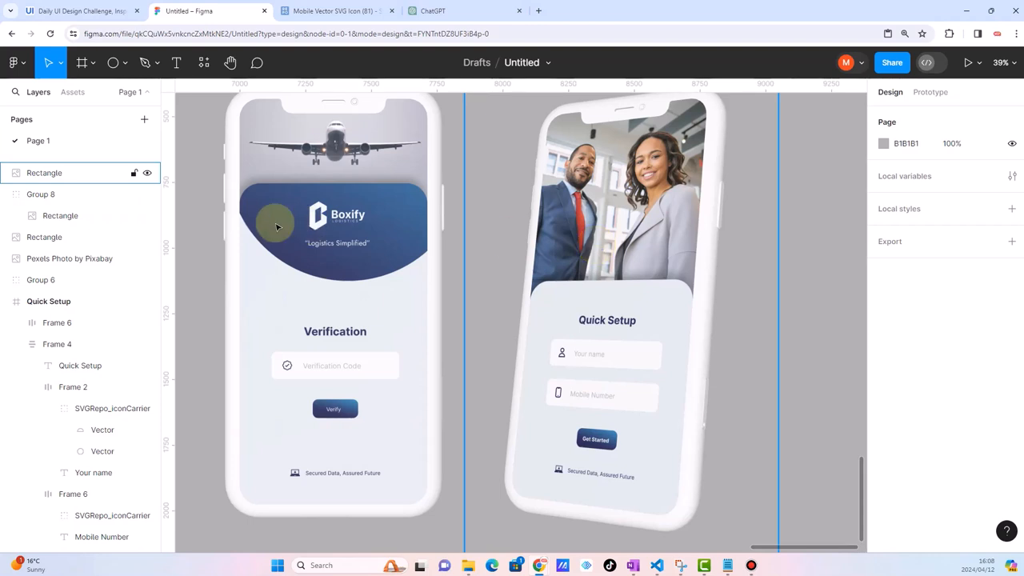
scroll(274, 224, "left", 5)
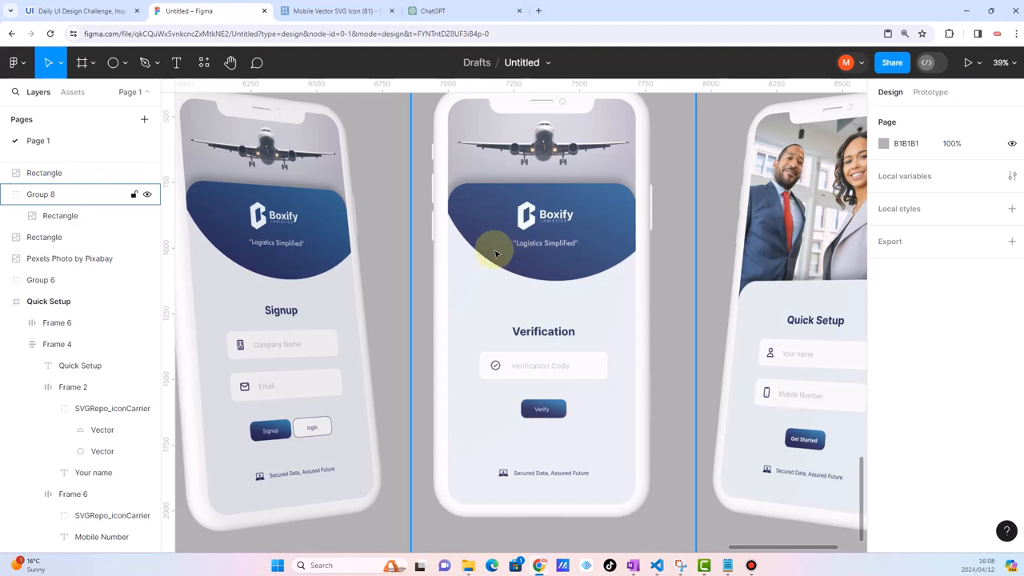
scroll(496, 253, "right", 4)
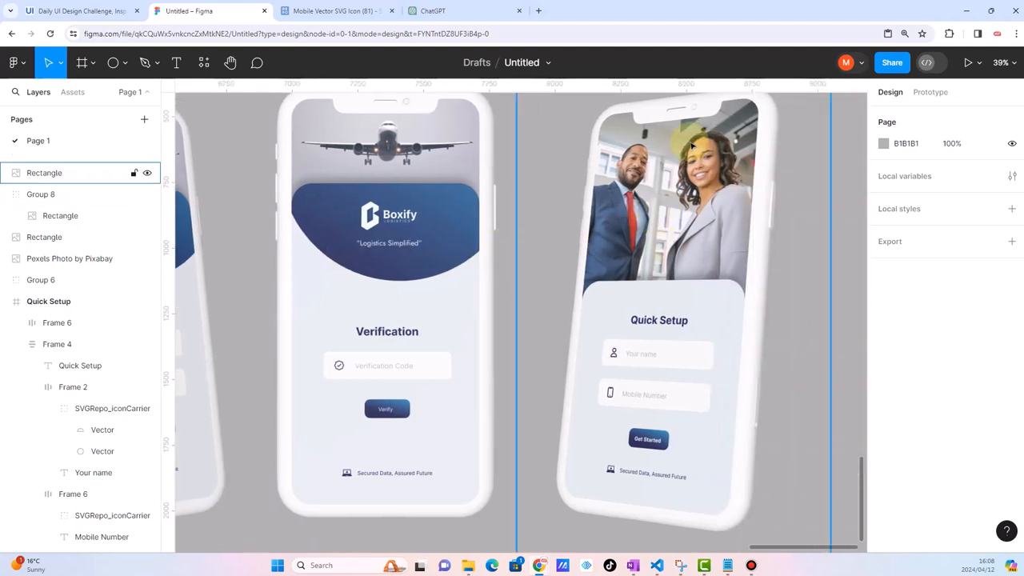
scroll(654, 310, "down", 6)
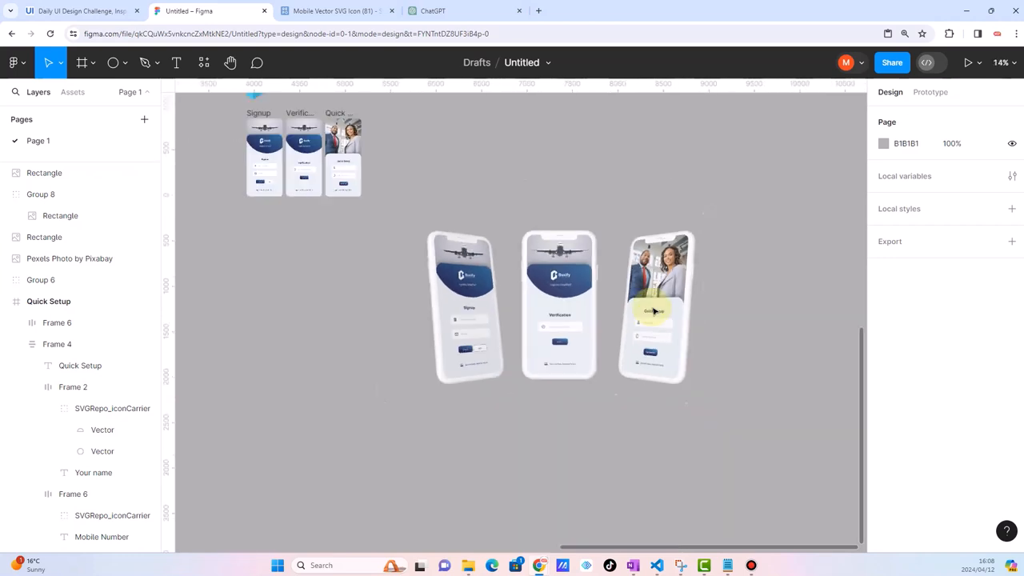
scroll(729, 196, "up", 2)
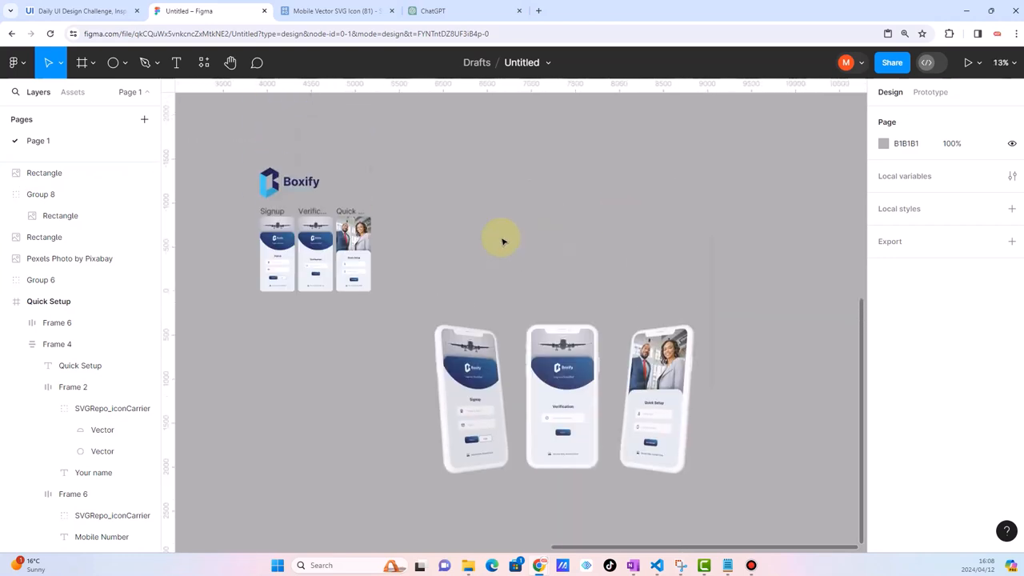
scroll(293, 230, "up", 2)
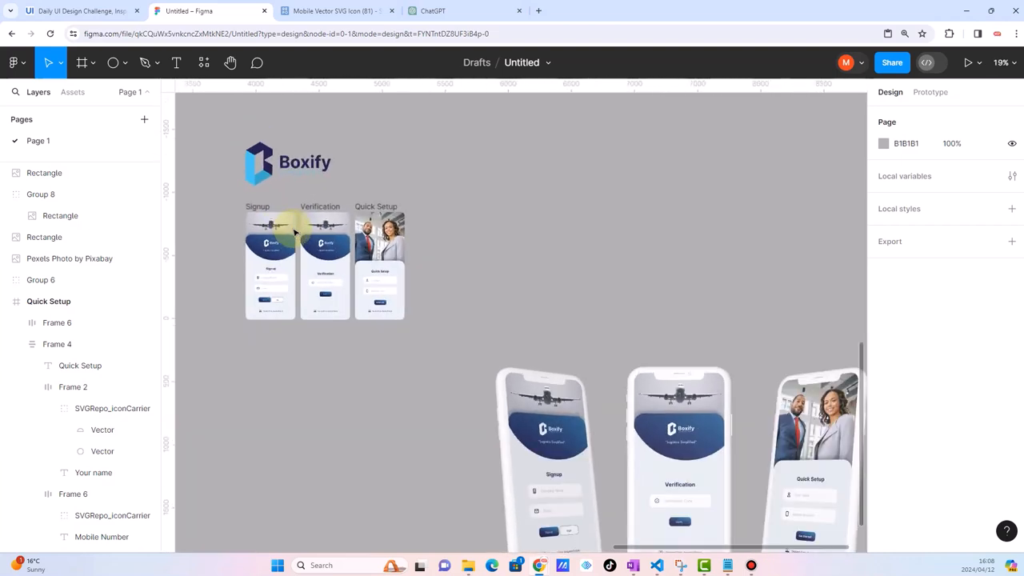
scroll(293, 230, "up", 2)
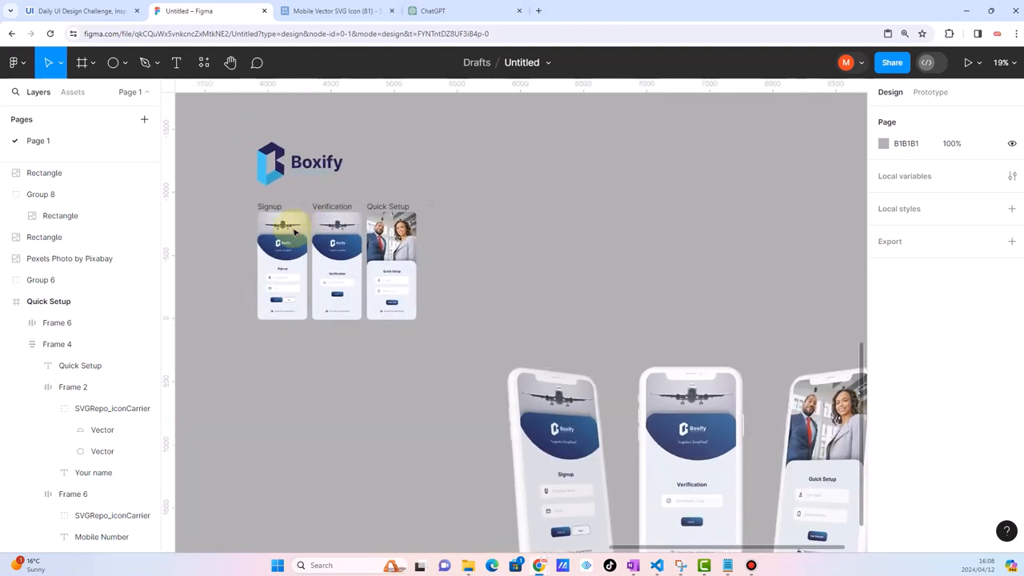
scroll(372, 242, "up", 2)
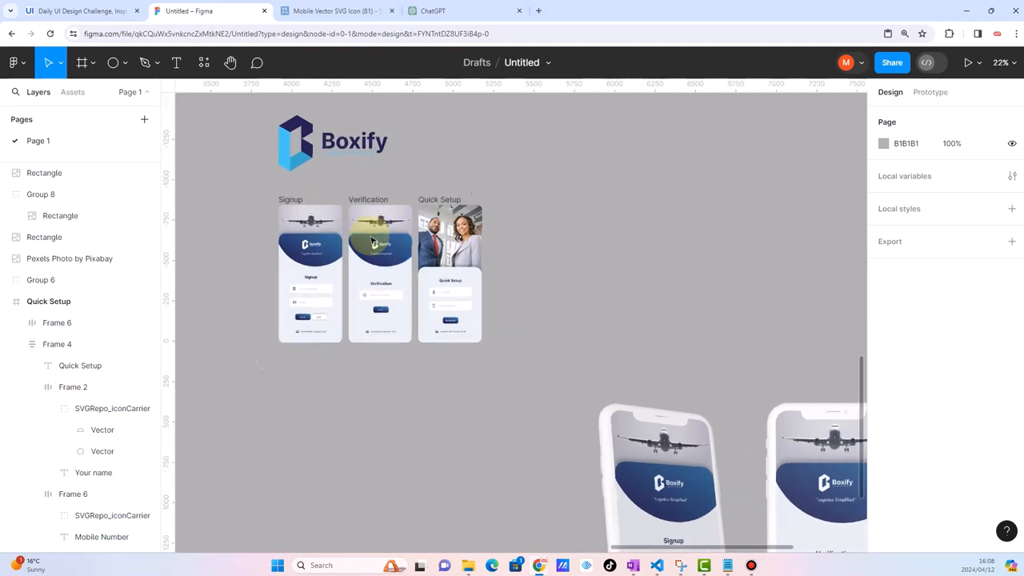
Move the Boxify logo from above the Signup frame to the empty canvas area below and left of the frames
scroll(334, 176, "down", 2)
left_click(332, 159)
left_click_drag(331, 160, 252, 509)
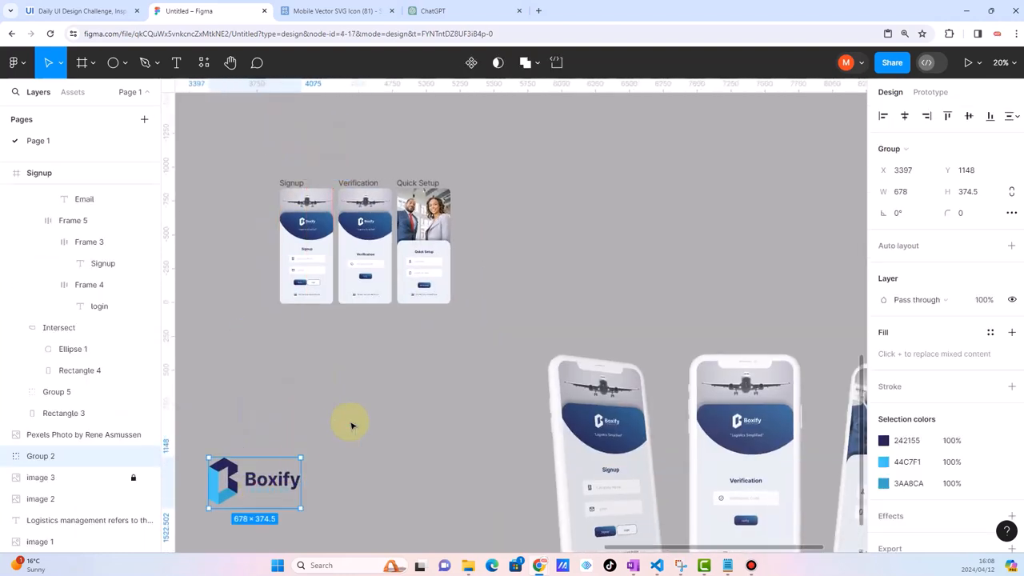
left_click(348, 423)
scroll(301, 209, "up", 3)
scroll(302, 209, "up", 2)
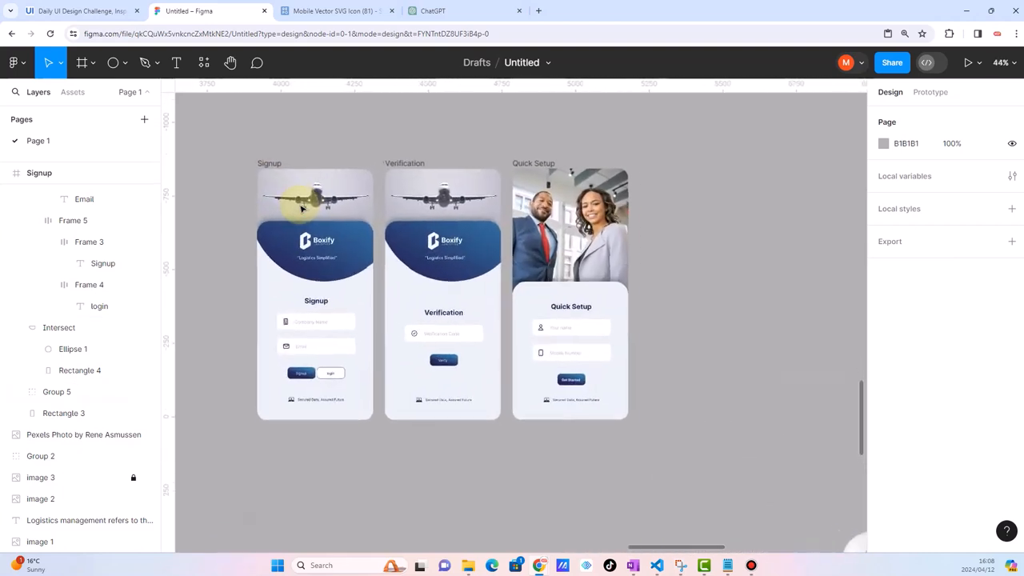
scroll(298, 202, "down", 1)
scroll(334, 160, "up", 2)
scroll(332, 148, "down", 1)
left_click(330, 141)
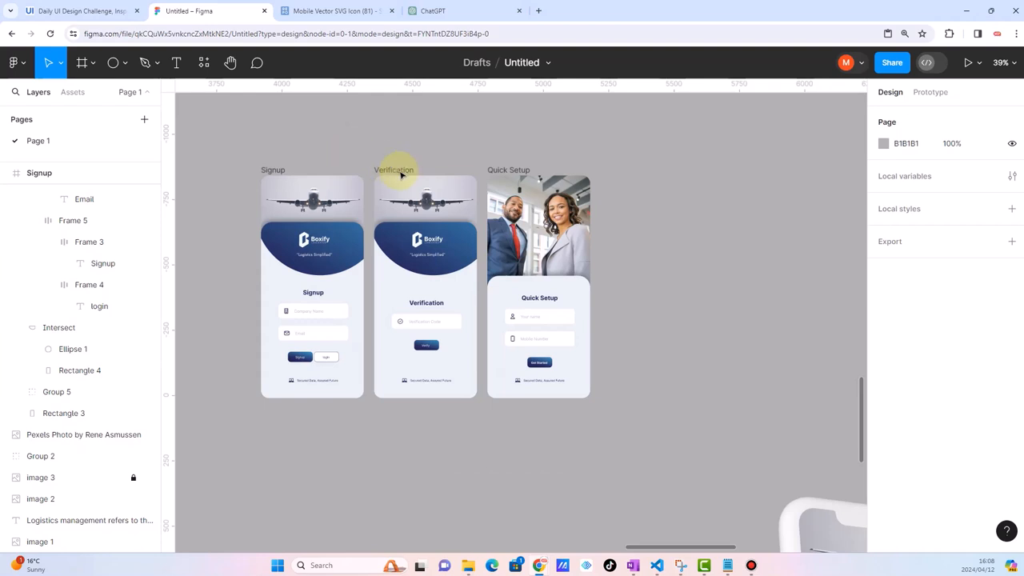
left_click(444, 147)
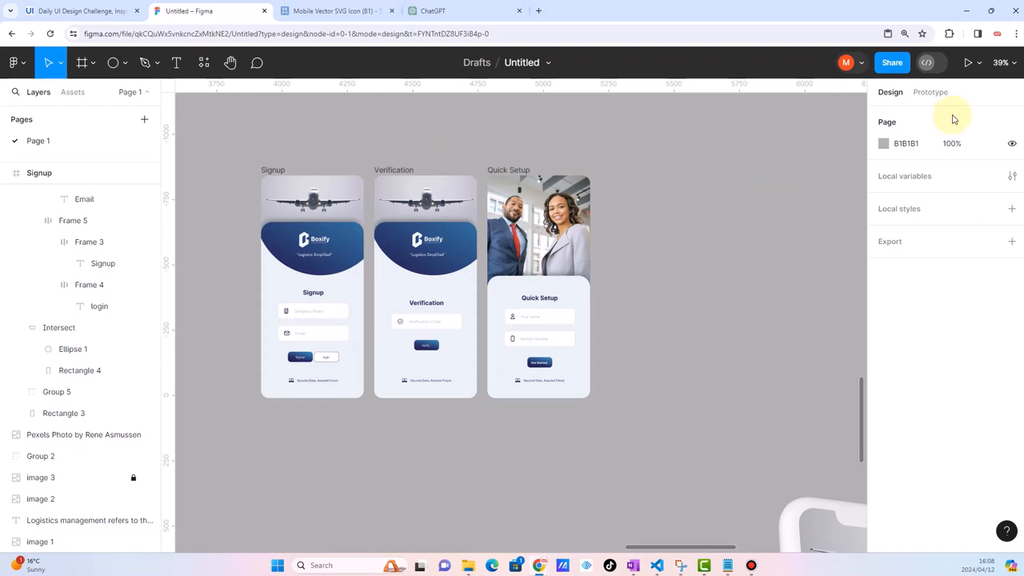
Add a prototype connection from the Signup button on the Signup screen that navigates to the Verification frame on click
left_click(935, 93)
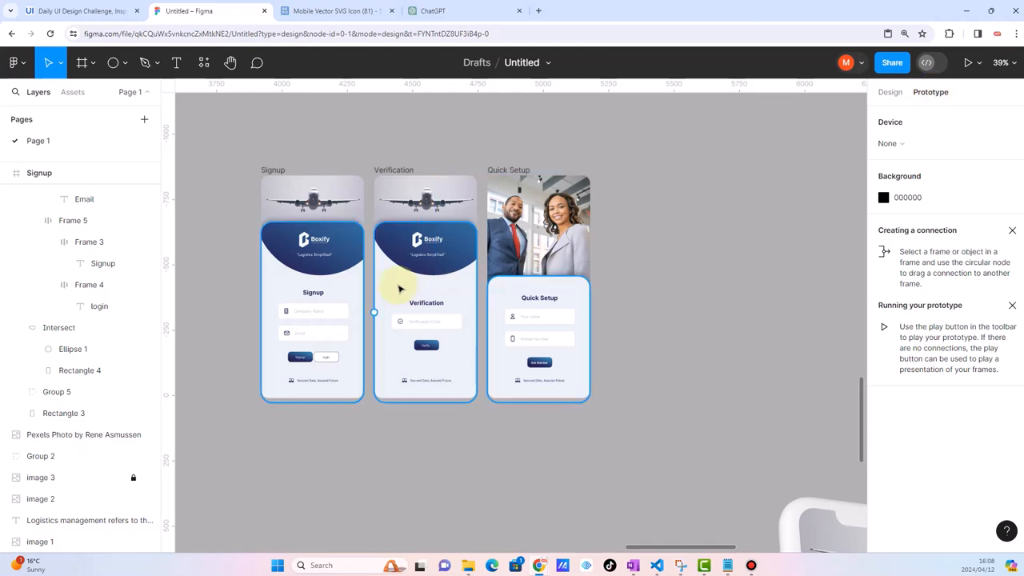
scroll(338, 349, "up", 2)
scroll(337, 349, "up", 3)
scroll(336, 343, "down", 2)
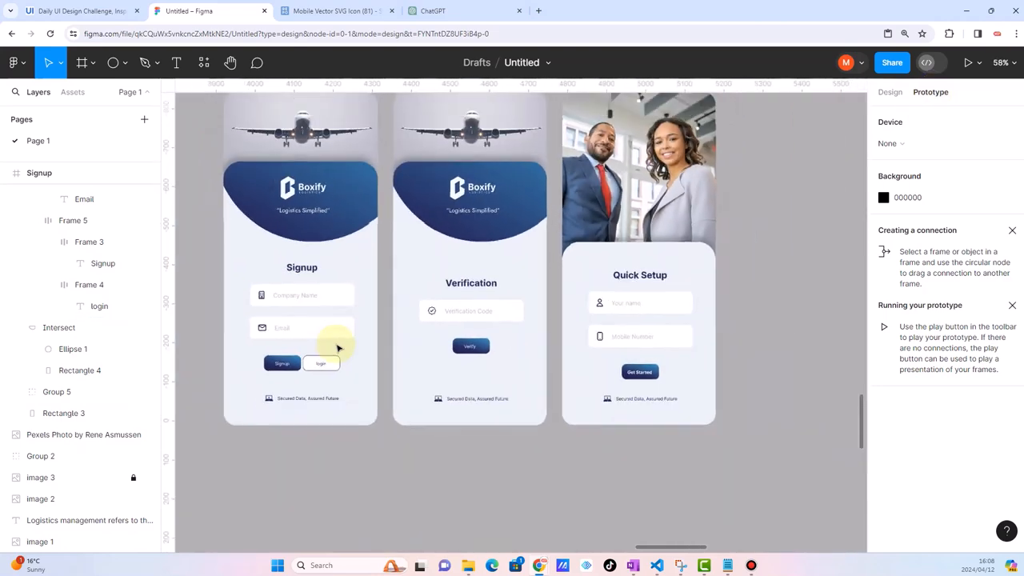
scroll(294, 360, "up", 4)
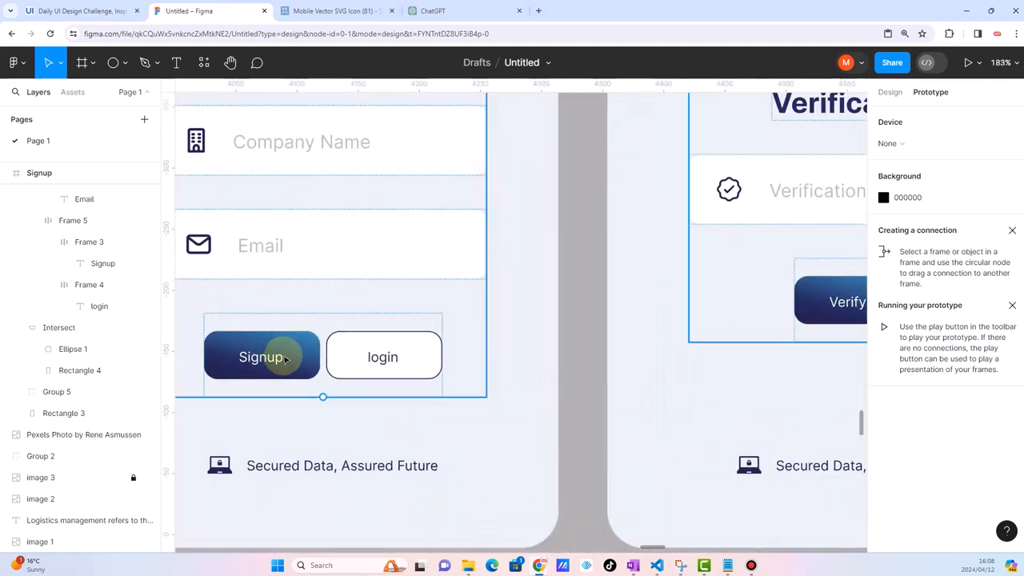
left_click(284, 360)
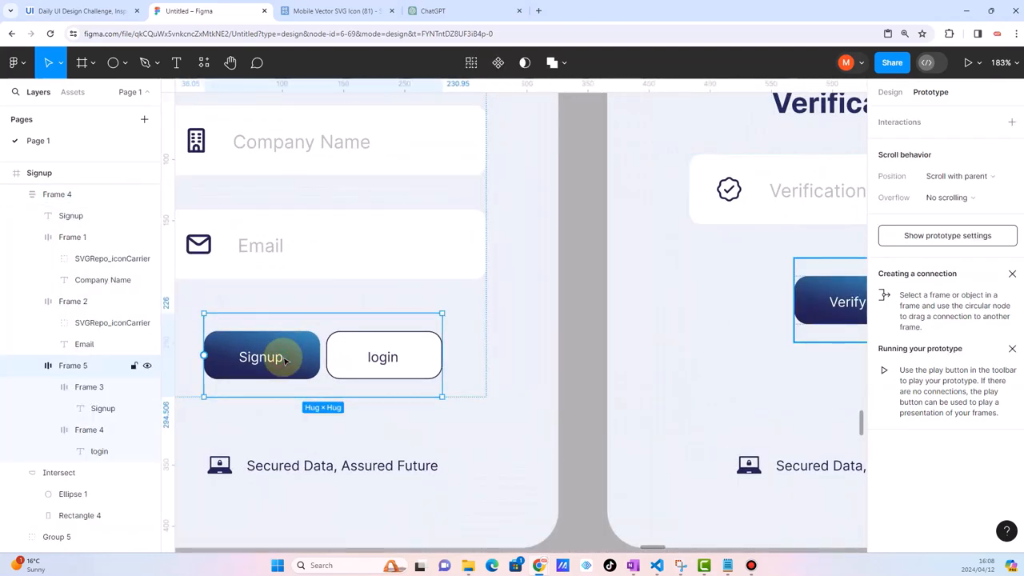
left_click(284, 360)
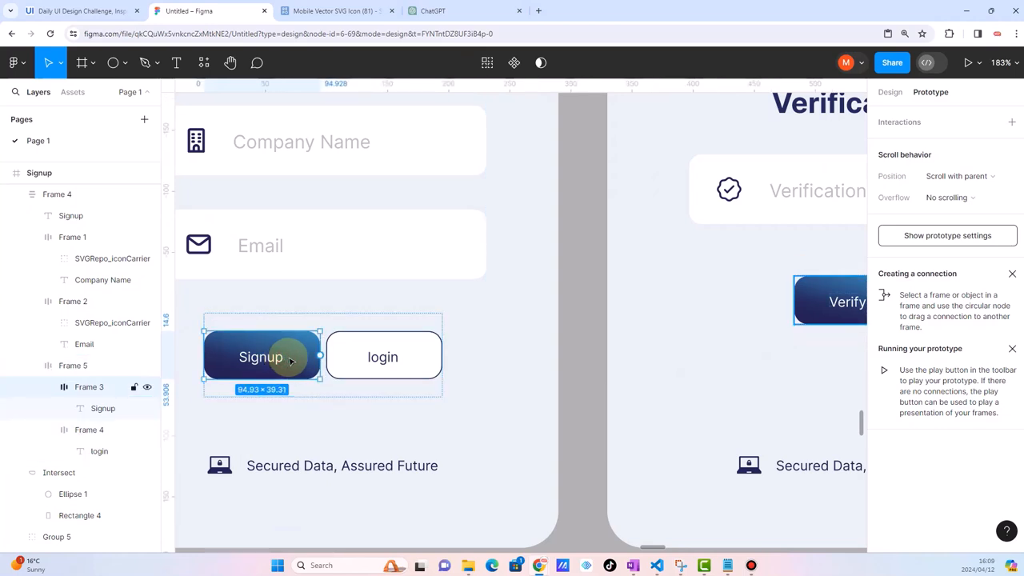
left_click_drag(320, 356, 616, 157)
scroll(572, 256, "down", 10)
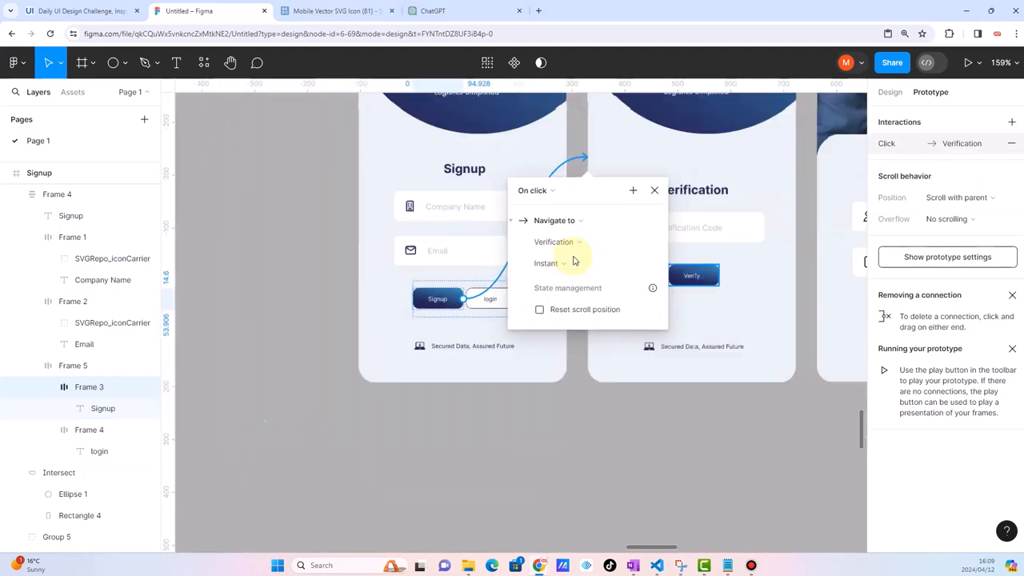
Set the Signup button's transition to the Verification frame to Move in, travelling rightwards
scroll(574, 260, "up", 10)
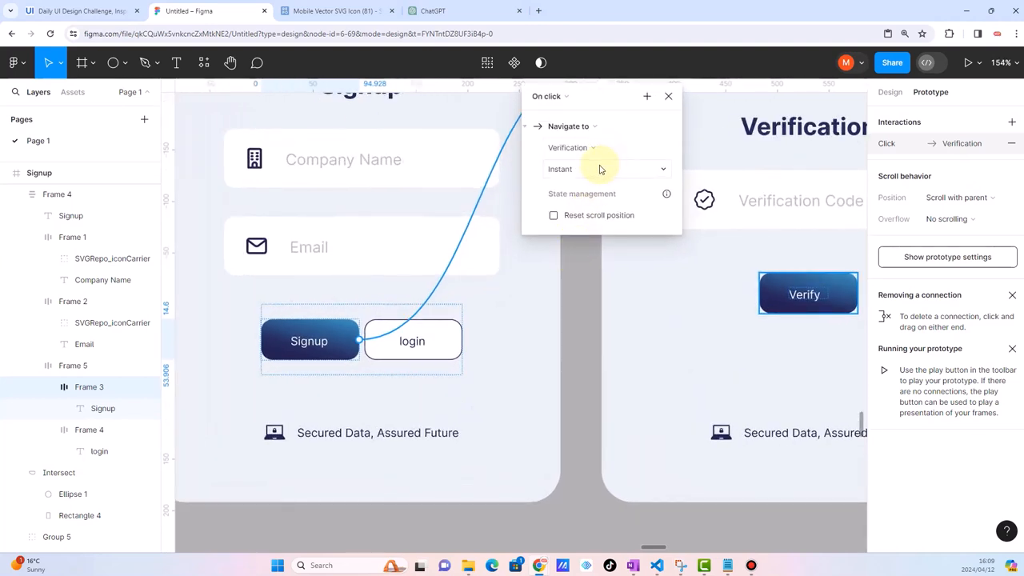
left_click(623, 171)
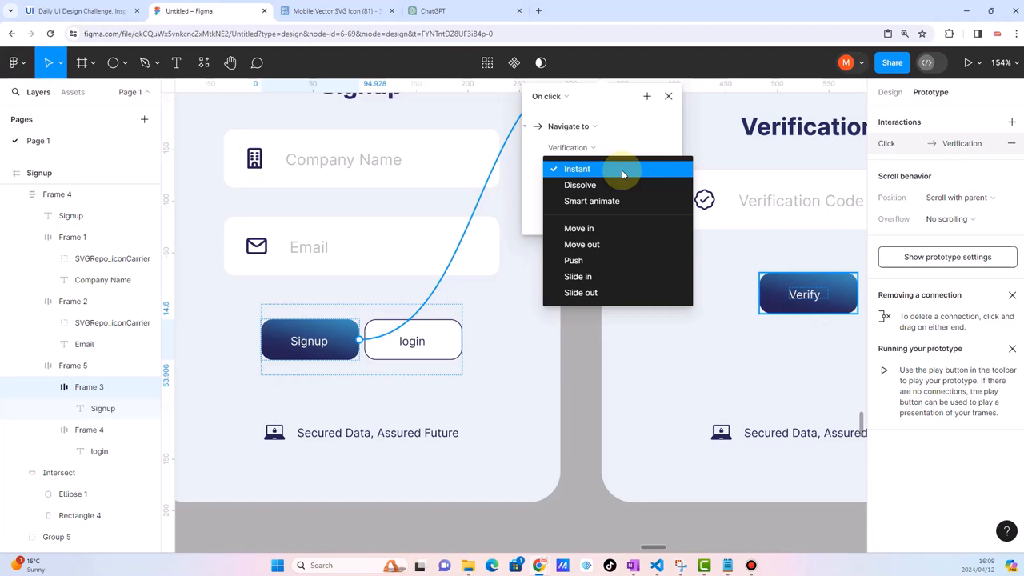
left_click(580, 229)
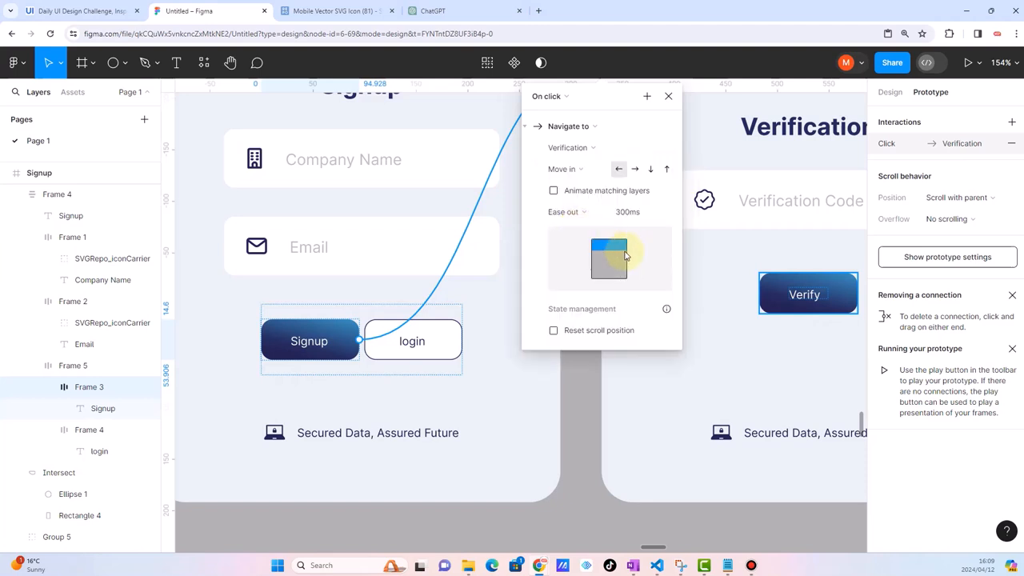
left_click(635, 168)
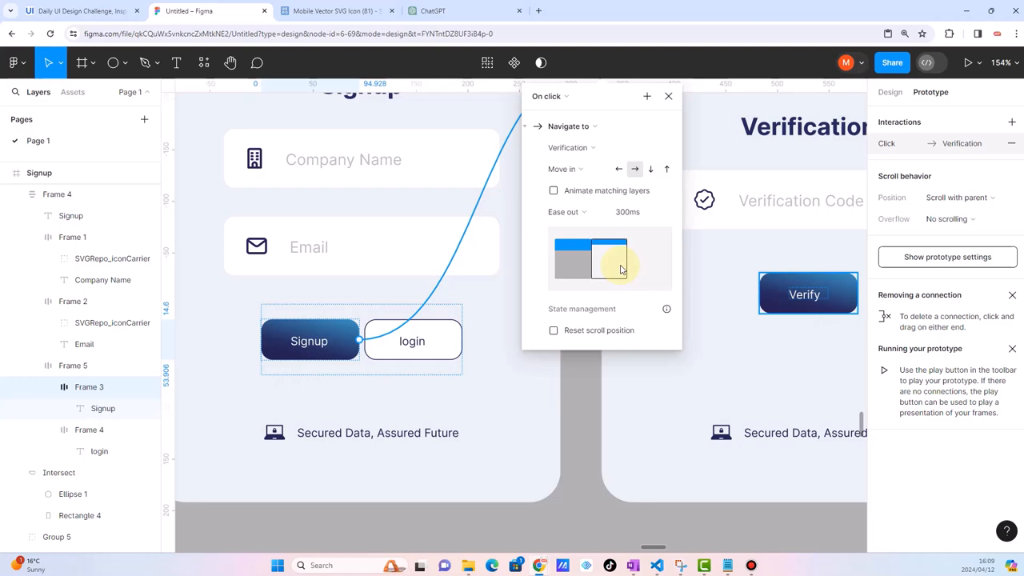
scroll(426, 420, "down", 5)
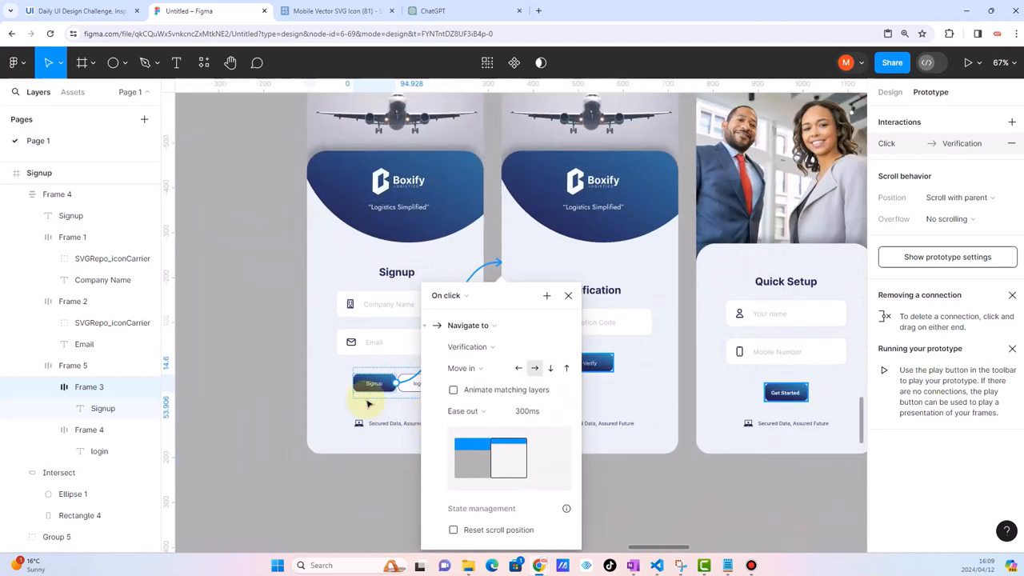
left_click(253, 337)
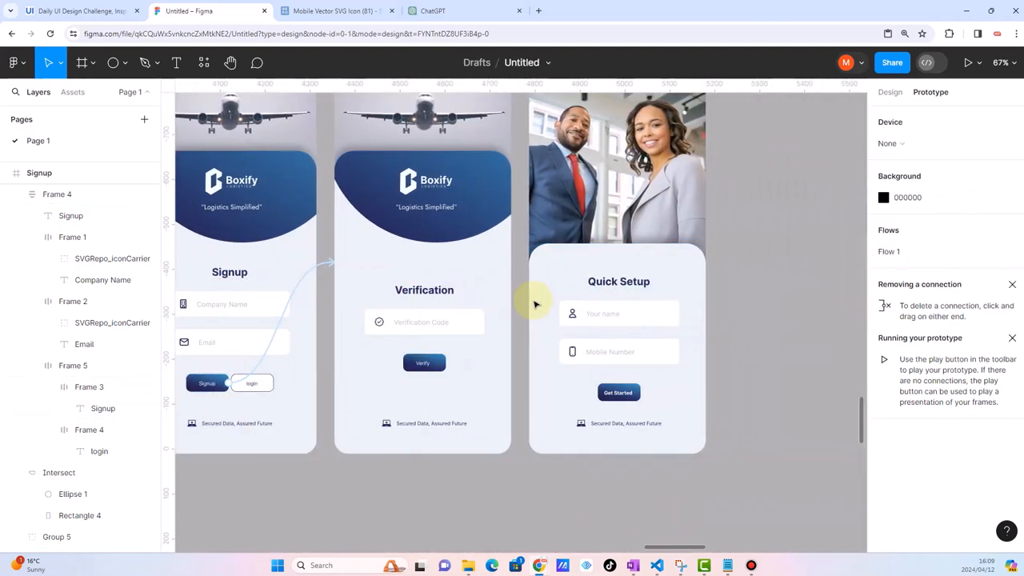
Add a prototype connection from the Verify button on the Verification screen to the Quick Setup frame
scroll(535, 296, "right", 3)
left_click(430, 367)
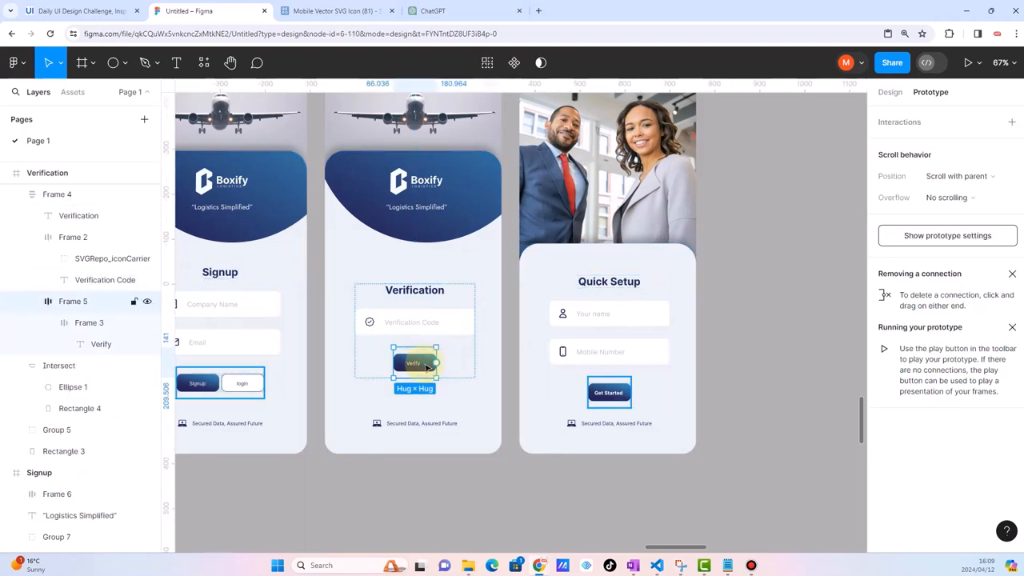
left_click_drag(436, 362, 527, 303)
left_click(728, 338)
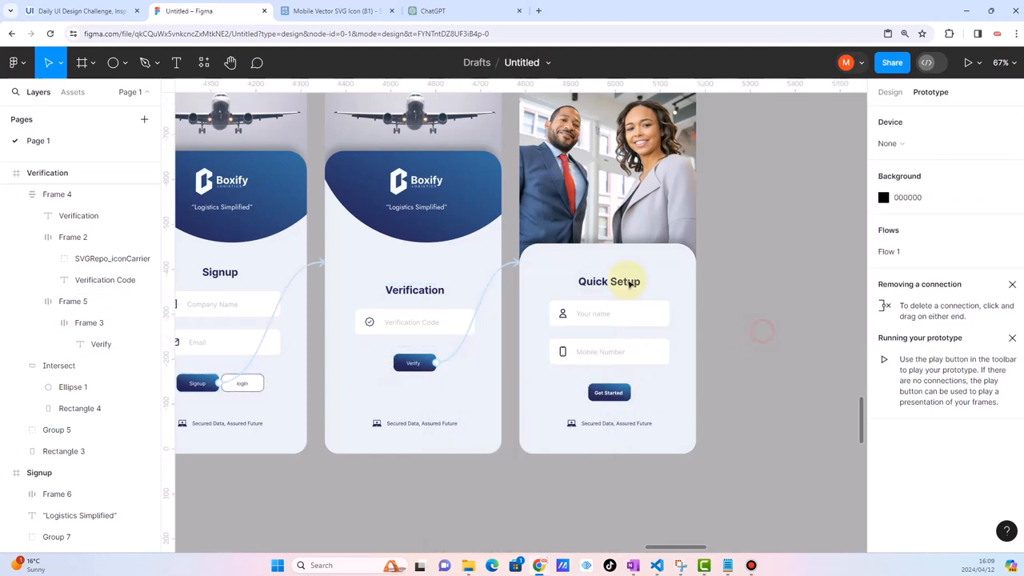
Check the transition settings of the Verify button's connection and review the flow through the three screens
scroll(523, 251, "up", 5)
scroll(536, 282, "up", 5)
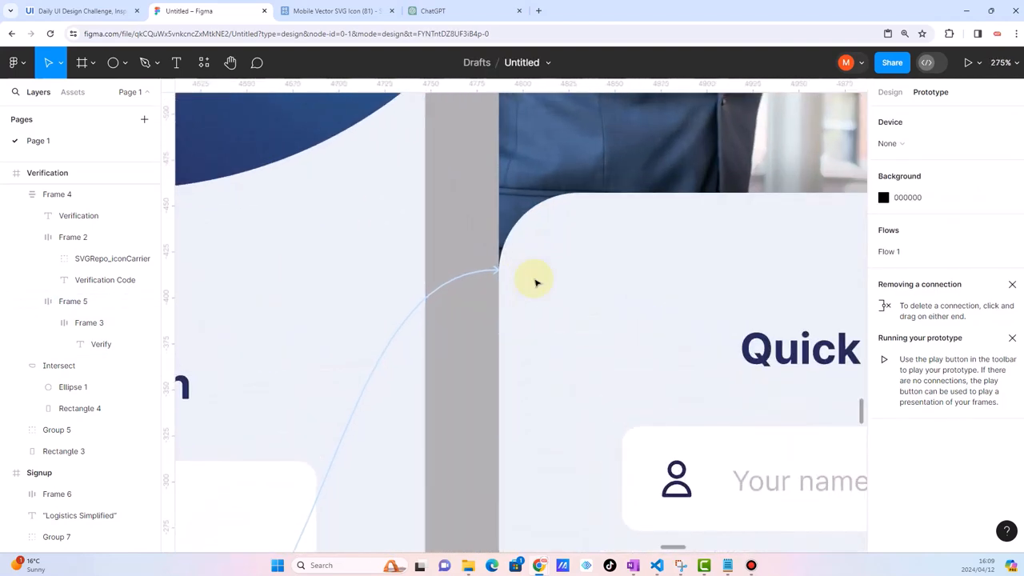
left_click(494, 274)
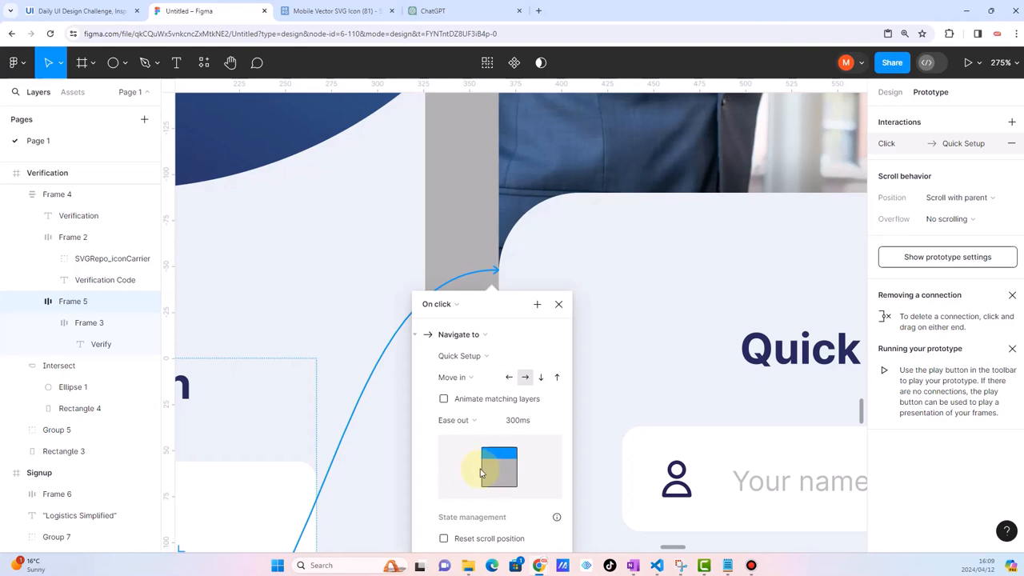
scroll(459, 354, "down", 10)
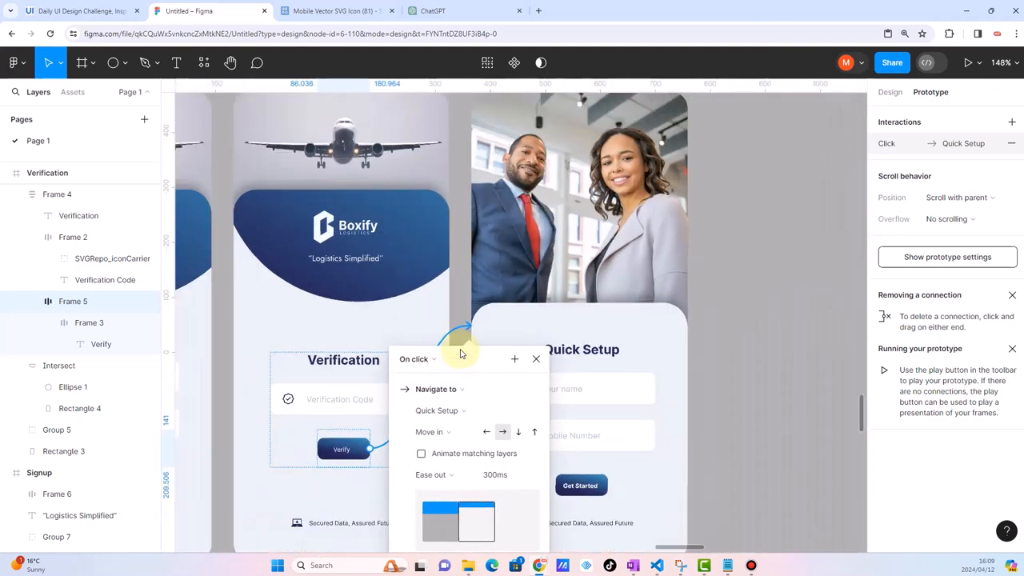
left_click(749, 327)
scroll(725, 363, "down", 3)
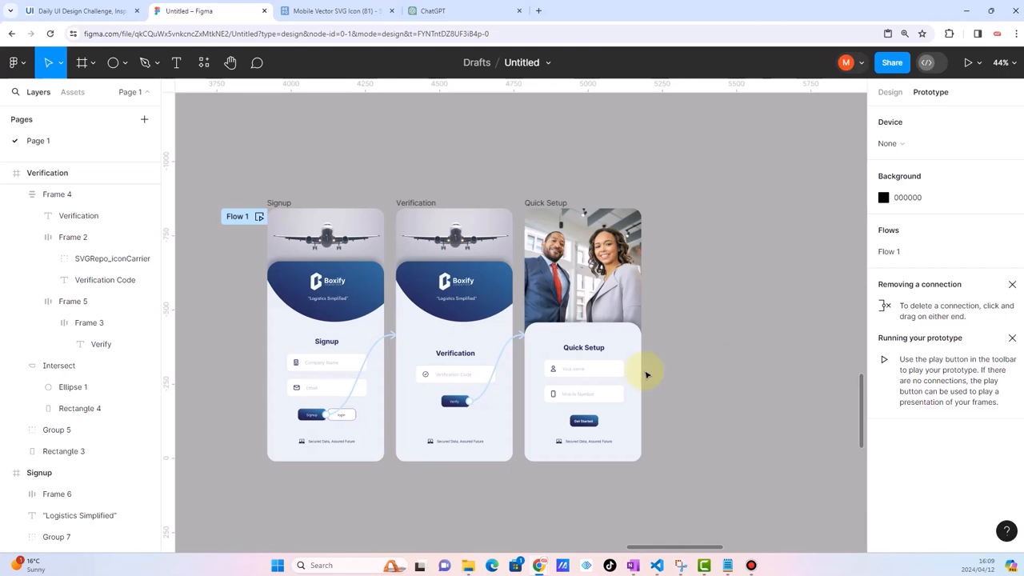
scroll(285, 410, "up", 3)
left_click(369, 392)
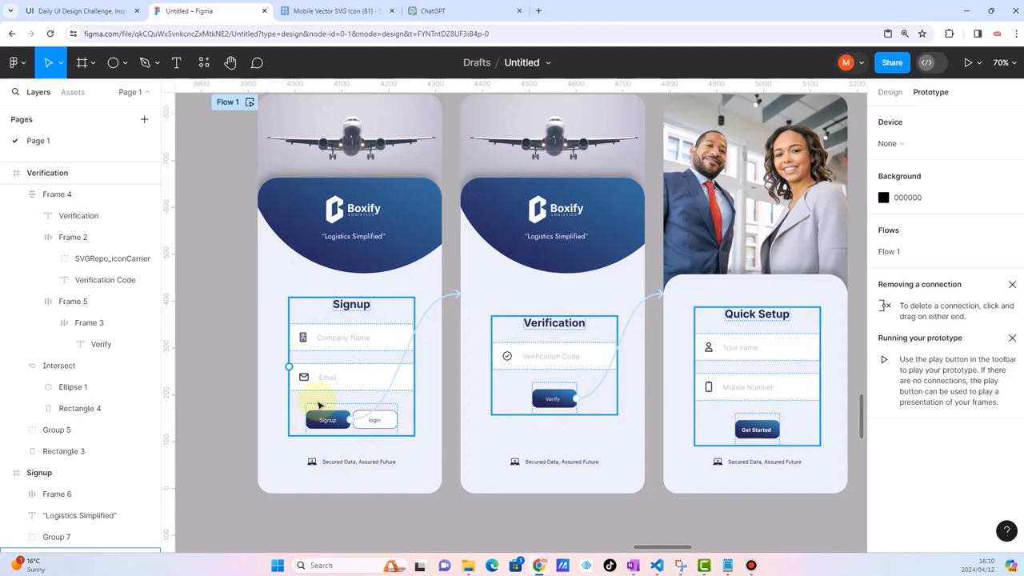
scroll(318, 406, "down", 3)
left_click(690, 376)
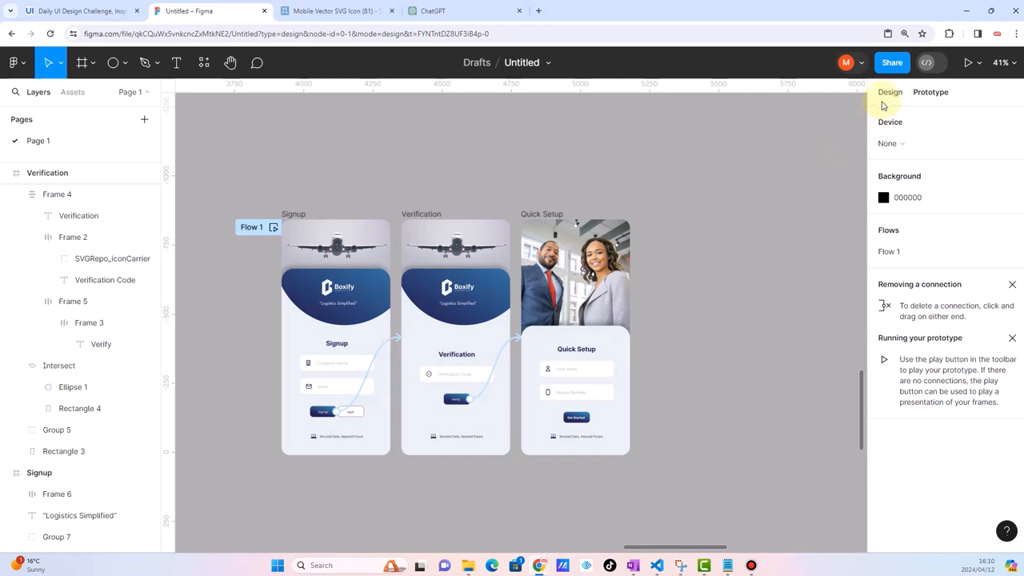
Return to design editing and duplicate the Signup frame, with the copy to the right of the Quick Setup frame
left_click(888, 92)
left_click(294, 215)
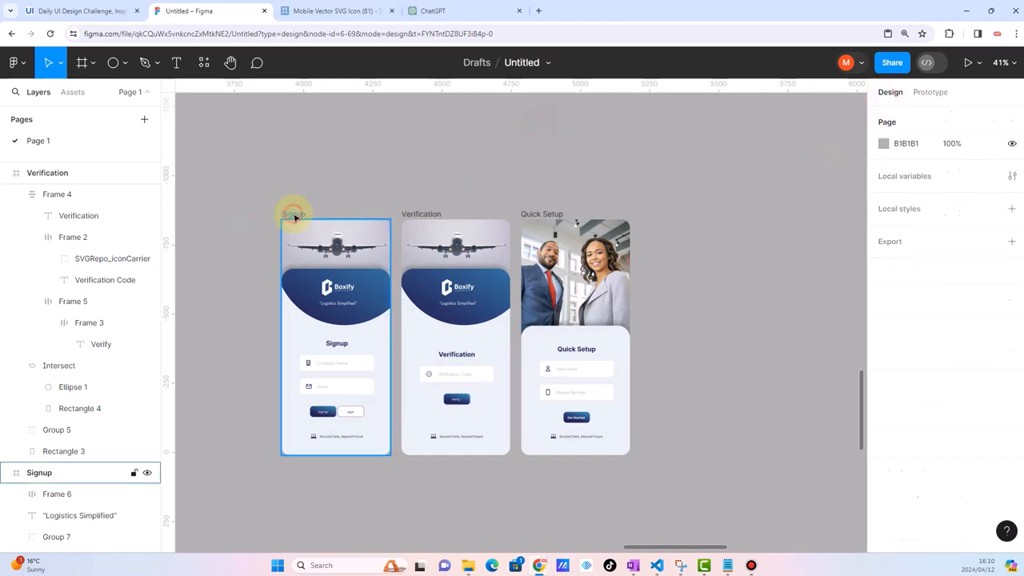
key("ctrl+d")
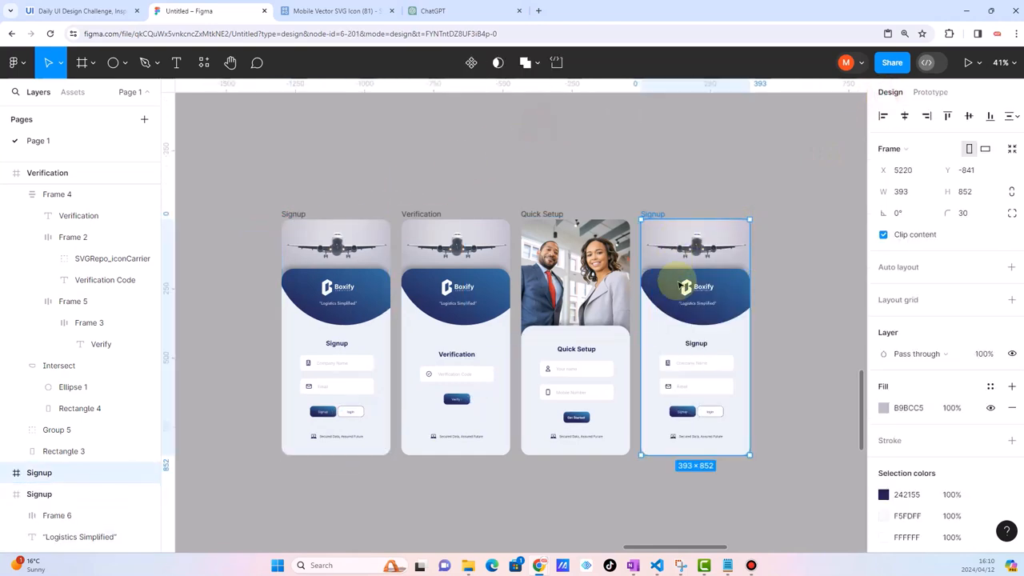
scroll(676, 276, "up", 3)
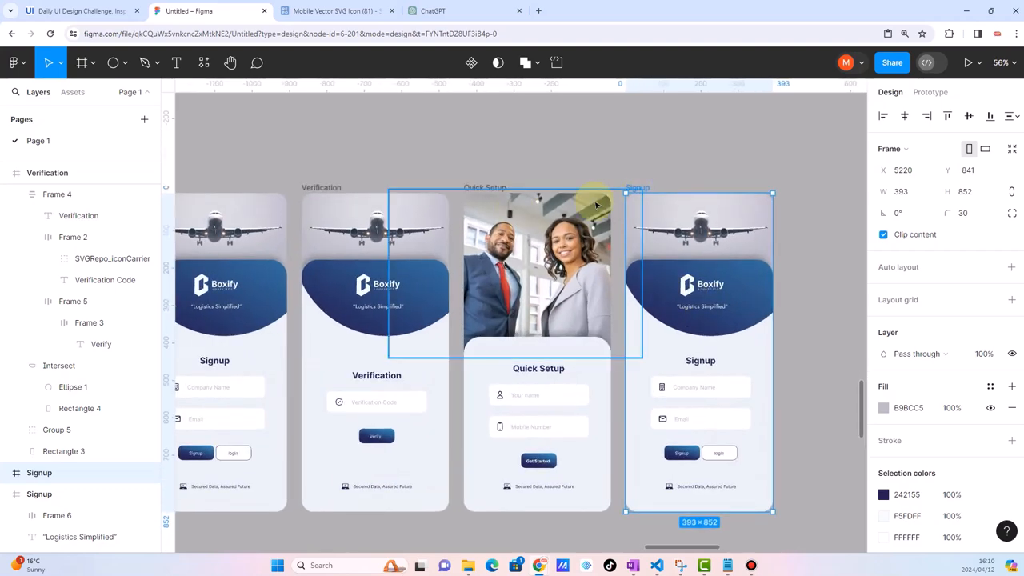
Rename the copied Signup frame beside Quick Setup as Login
scroll(657, 193, "up", 5)
scroll(657, 193, "up", 3)
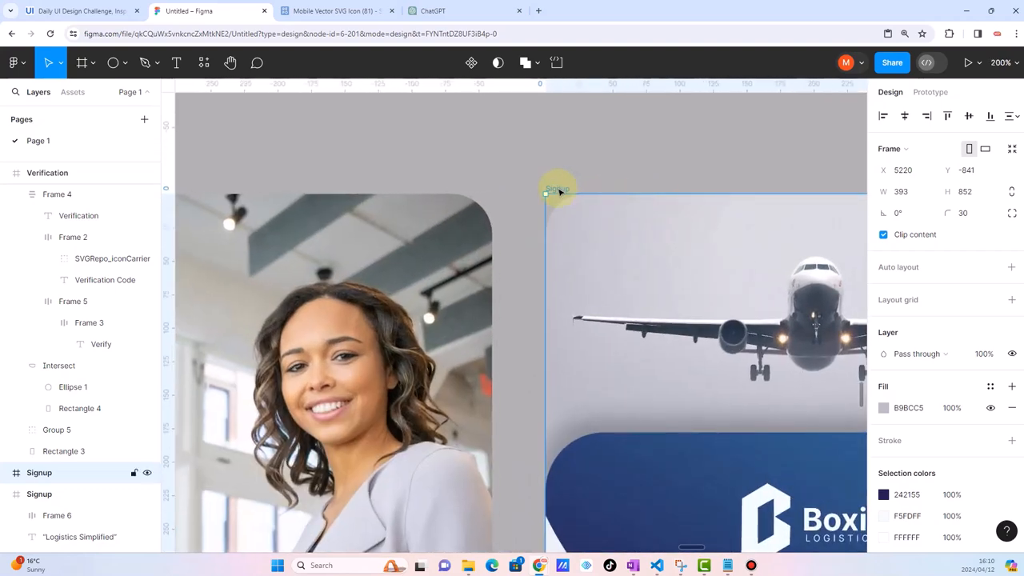
left_click(559, 189)
type("Login")
left_click(555, 158)
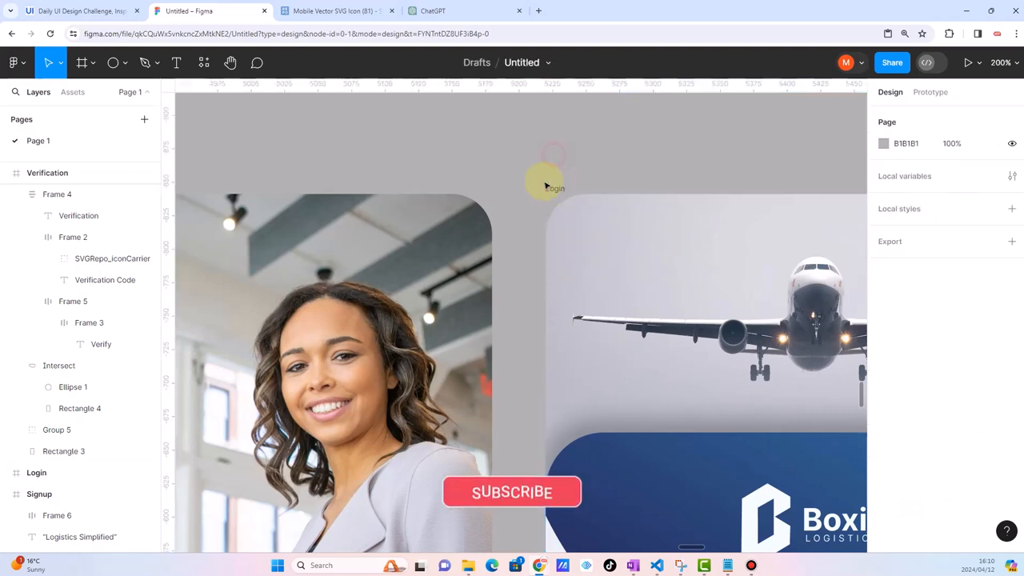
scroll(532, 267, "down", 1)
scroll(531, 267, "down", 5)
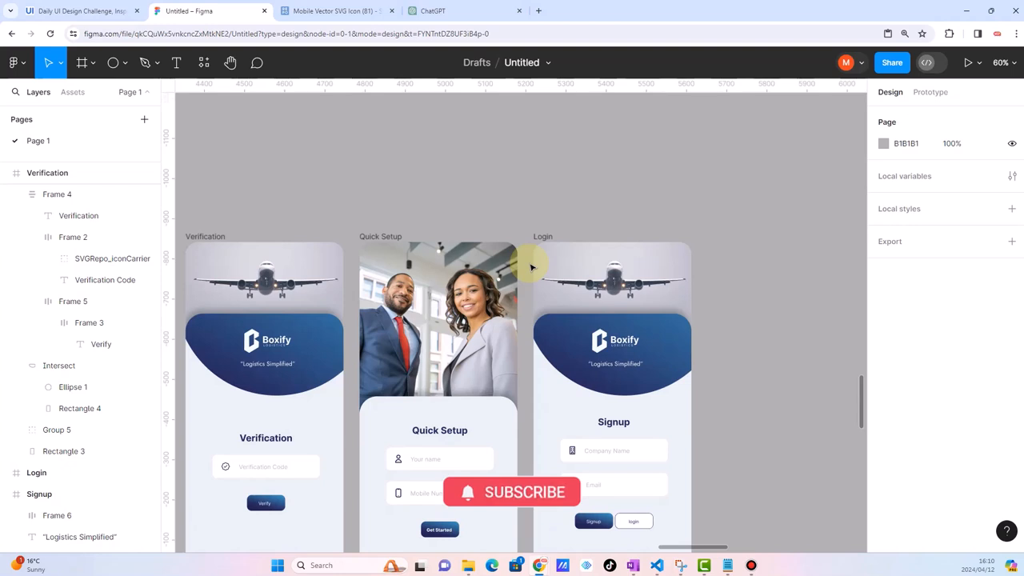
Delete the Login frame copied from Signup and duplicate the Quick Setup frame in its place
left_click(542, 234)
key("Delete")
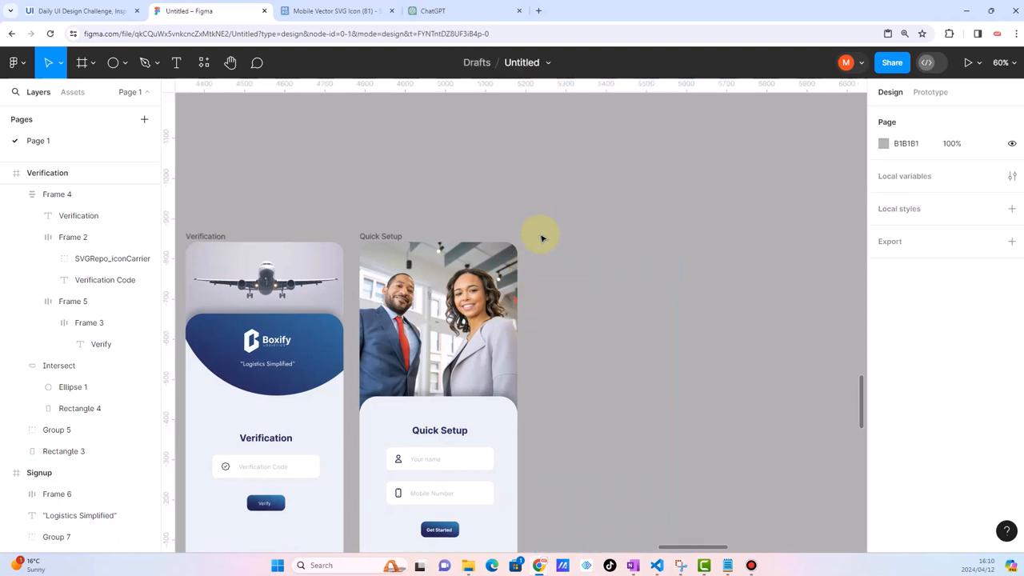
left_click(392, 238)
key("ctrl+d")
scroll(652, 302, "down", 2)
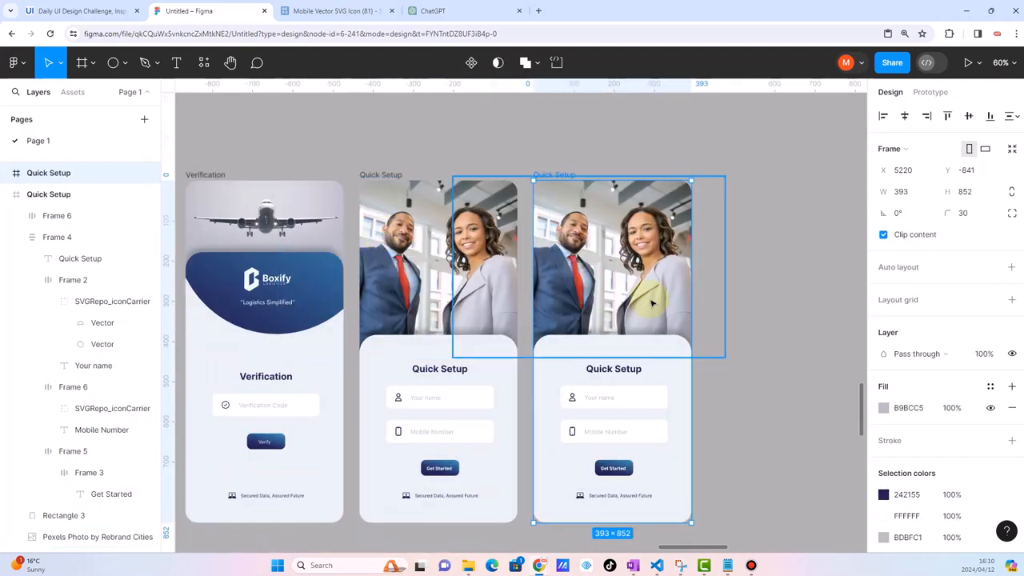
scroll(684, 292, "down", 1)
scroll(505, 244, "down", 6)
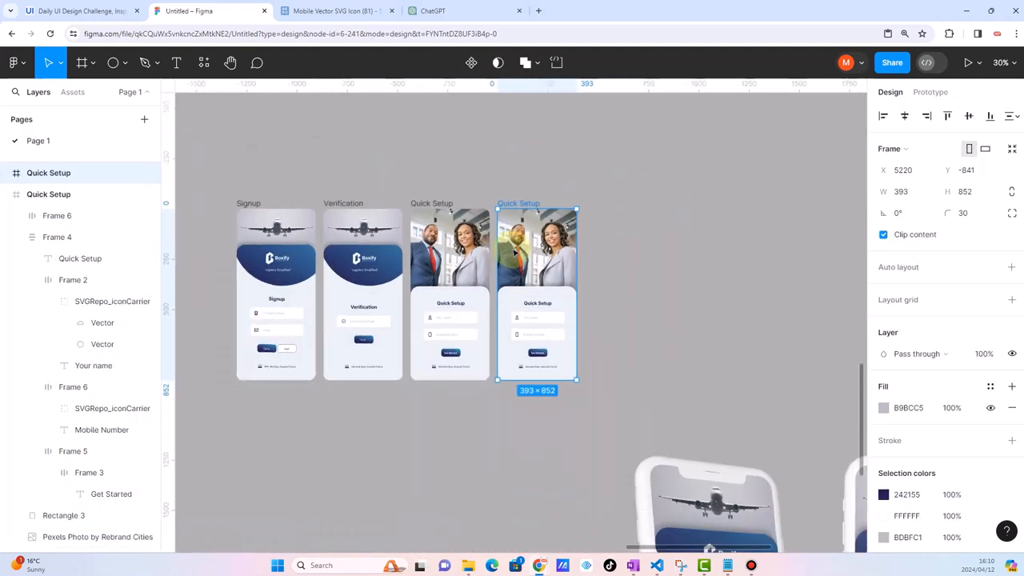
Remove the two-person photo from the copied Quick Setup frame and bring the portrait of the man in a suit next to the screens
left_click(516, 252)
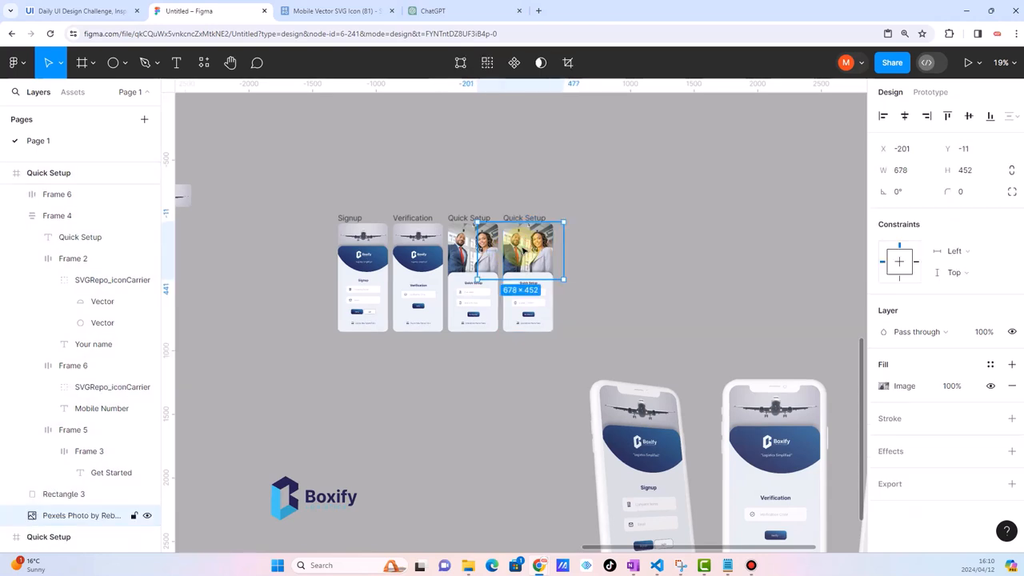
key("Delete")
scroll(480, 288, "down", 4)
scroll(491, 292, "left", 10)
scroll(491, 292, "up", 4)
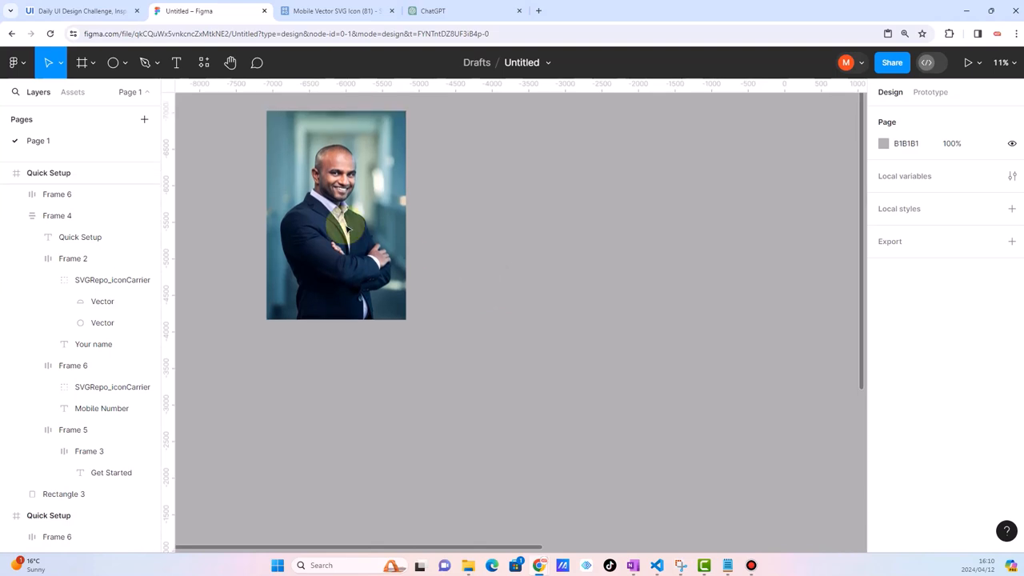
scroll(347, 227, "right", 2)
left_click_drag(258, 206, 685, 361)
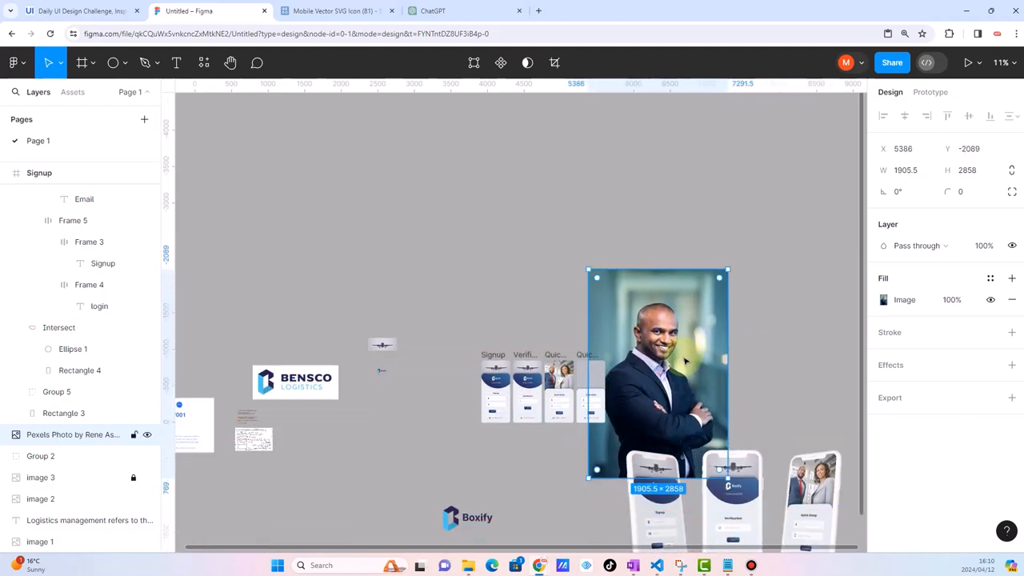
Shrink the portrait to about 814 × 1221 inside the copied Quick Setup frame and send it behind the form card
scroll(685, 361, "up", 5)
left_click_drag(790, 151, 590, 432)
scroll(531, 480, "up", 3)
left_click_drag(541, 487, 464, 324)
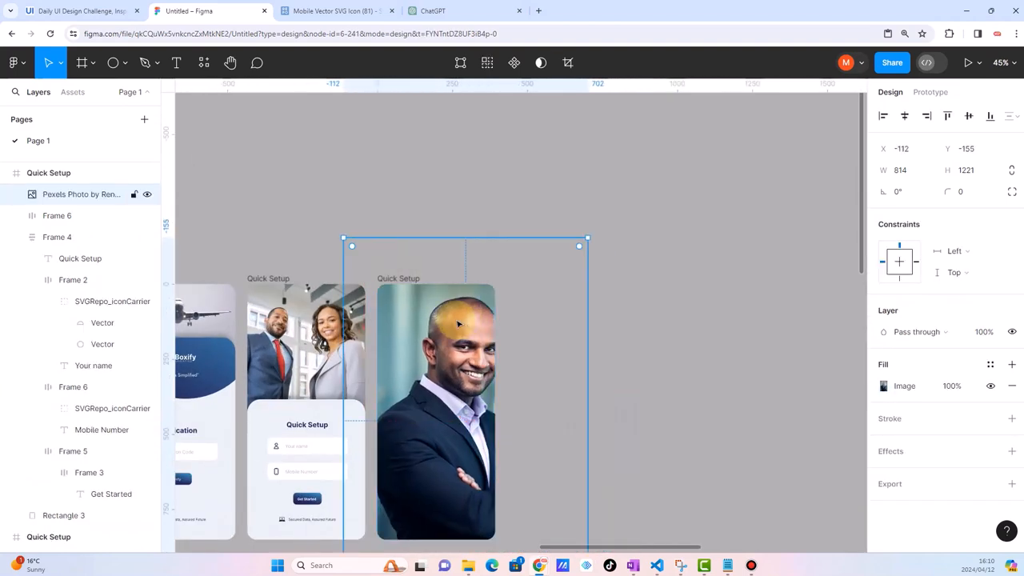
right_click(457, 323)
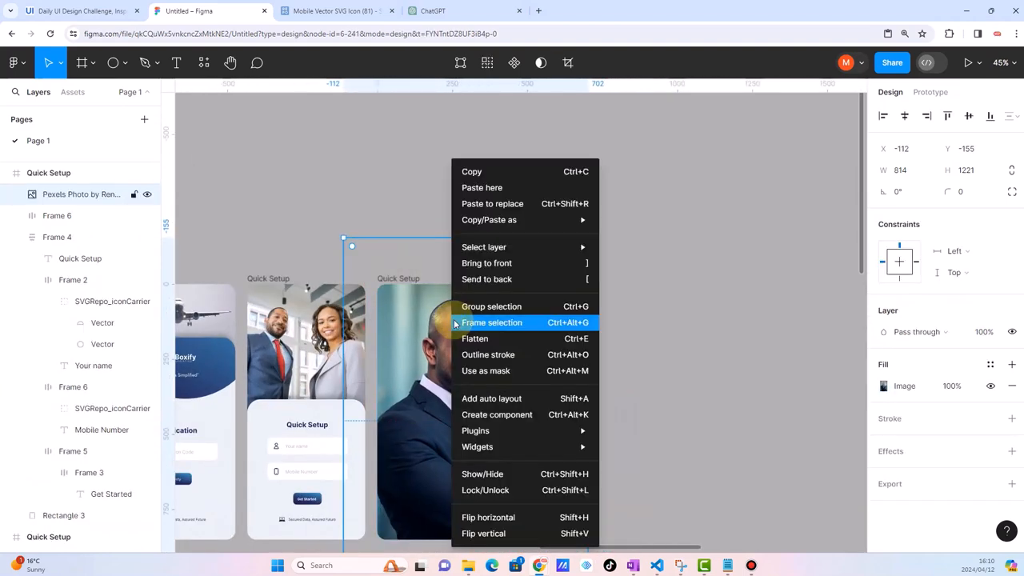
left_click(516, 279)
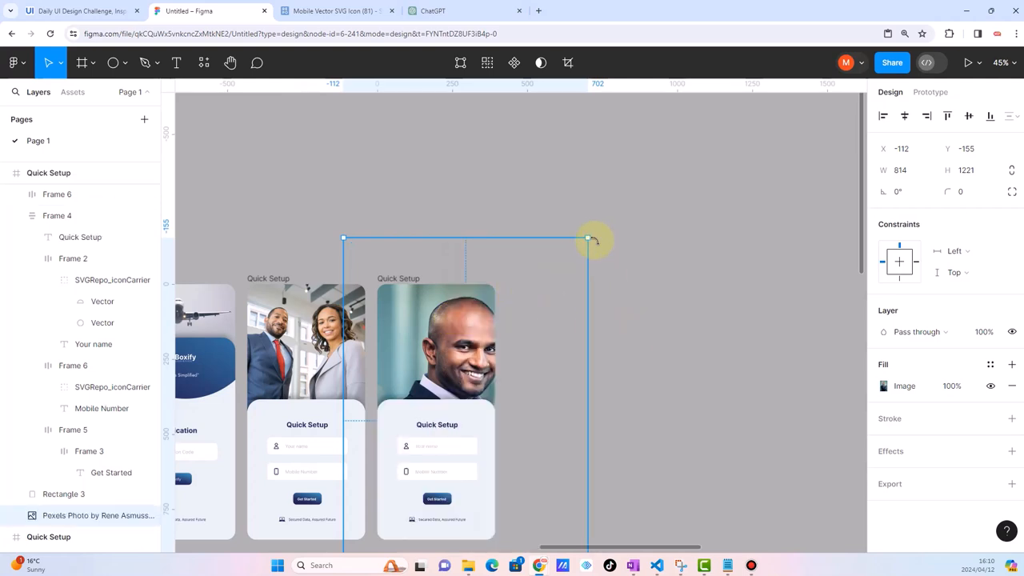
Scale the portrait down further and position it so the man's upper body fits above the form card
left_click_drag(589, 237, 455, 271)
left_click_drag(517, 272, 455, 301)
key("Escape")
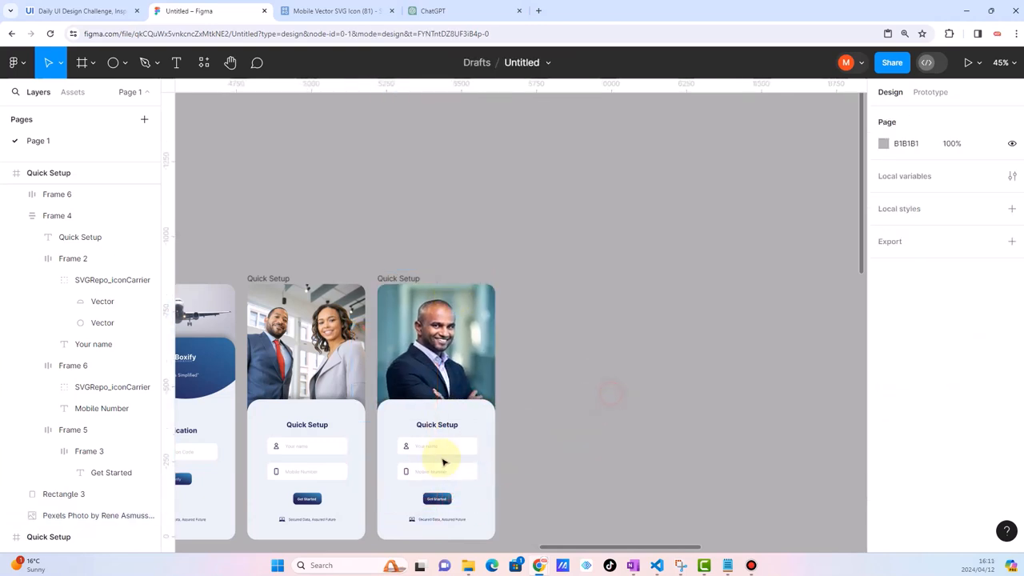
Change the heading on the copied Quick Setup screen to "Login"
scroll(473, 452, "up", 5, "ctrl")
double_click(443, 386)
double_click(441, 386)
type("Login")
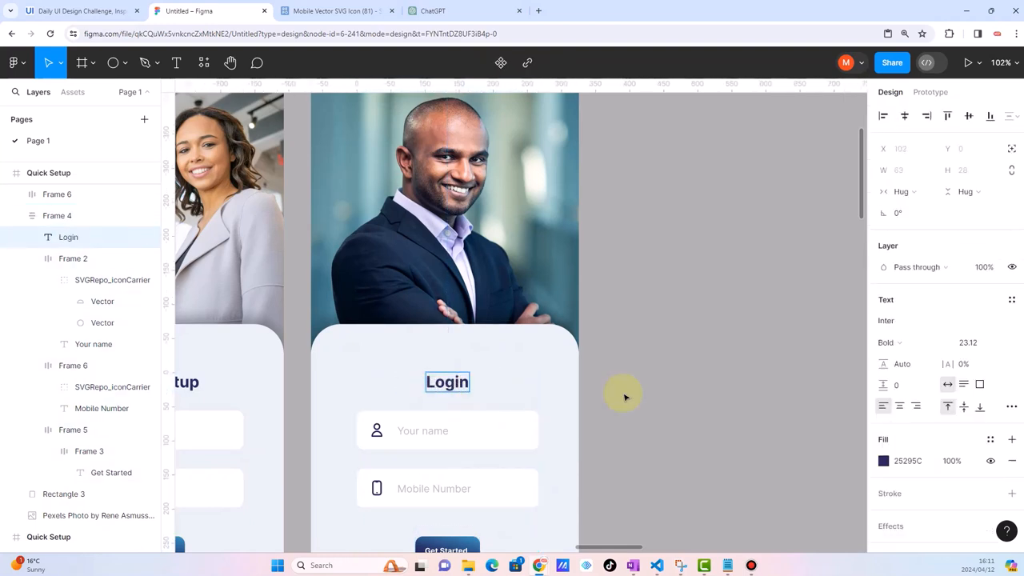
left_click(727, 359)
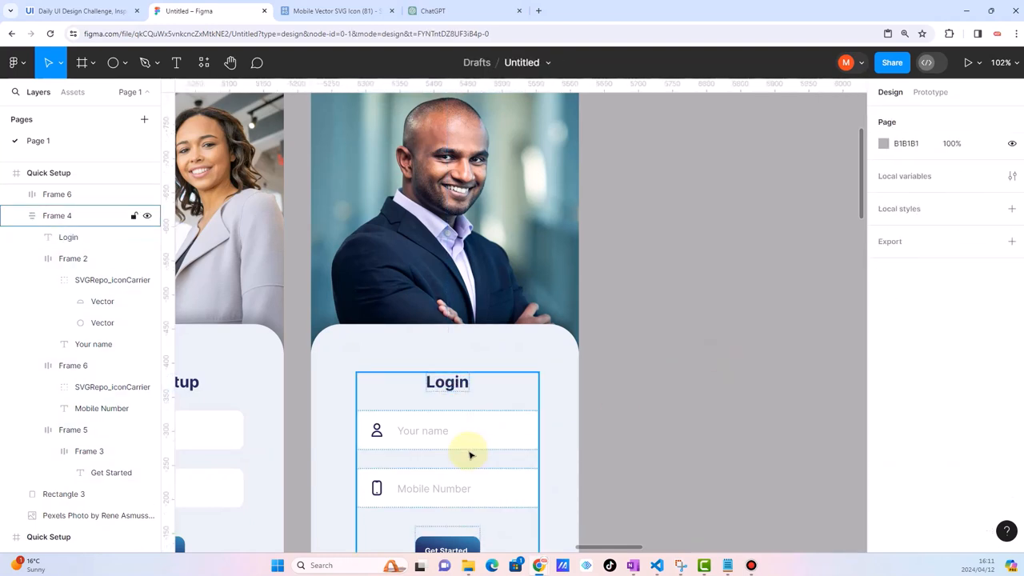
Change the "Your name" placeholder on the Login screen to "User name"
left_click(428, 436)
double_click(429, 431)
double_click(432, 436)
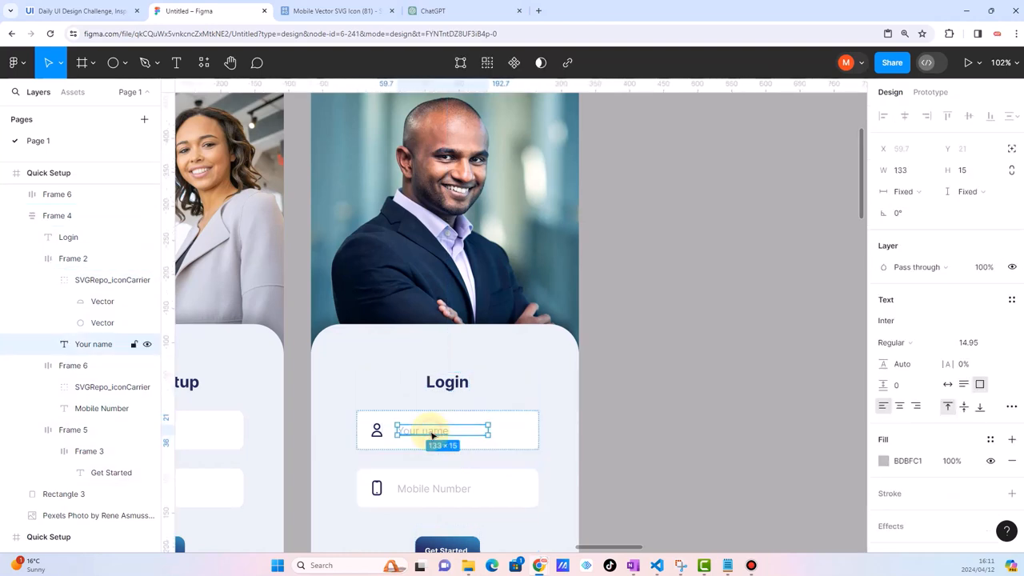
double_click(430, 431)
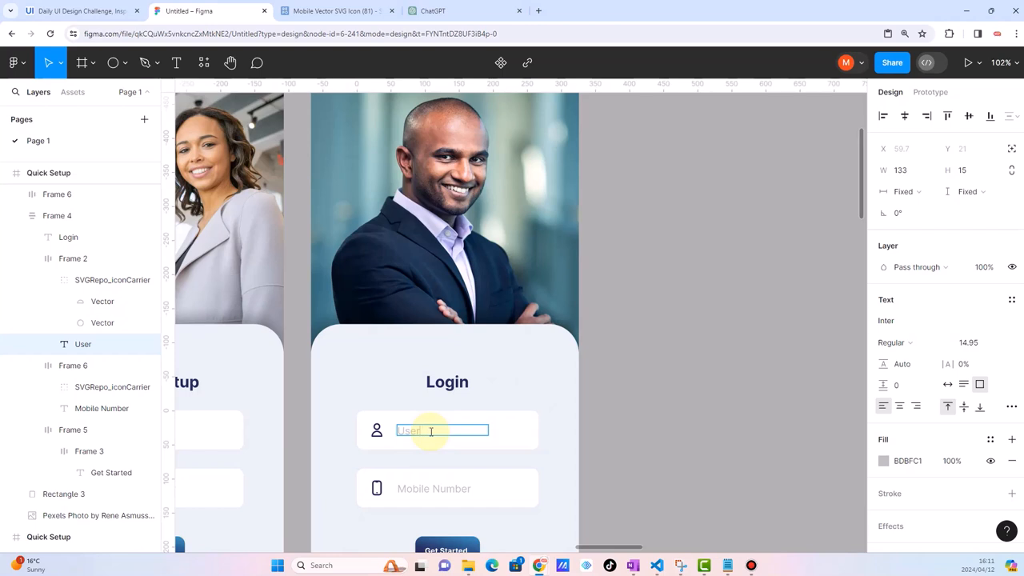
left_click(651, 450)
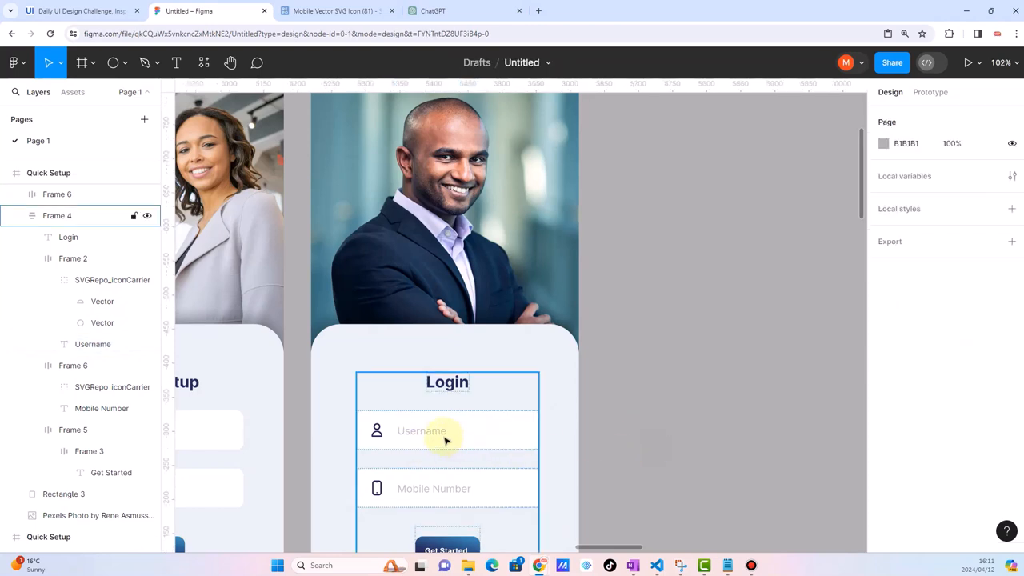
left_click(419, 430)
left_click(422, 431)
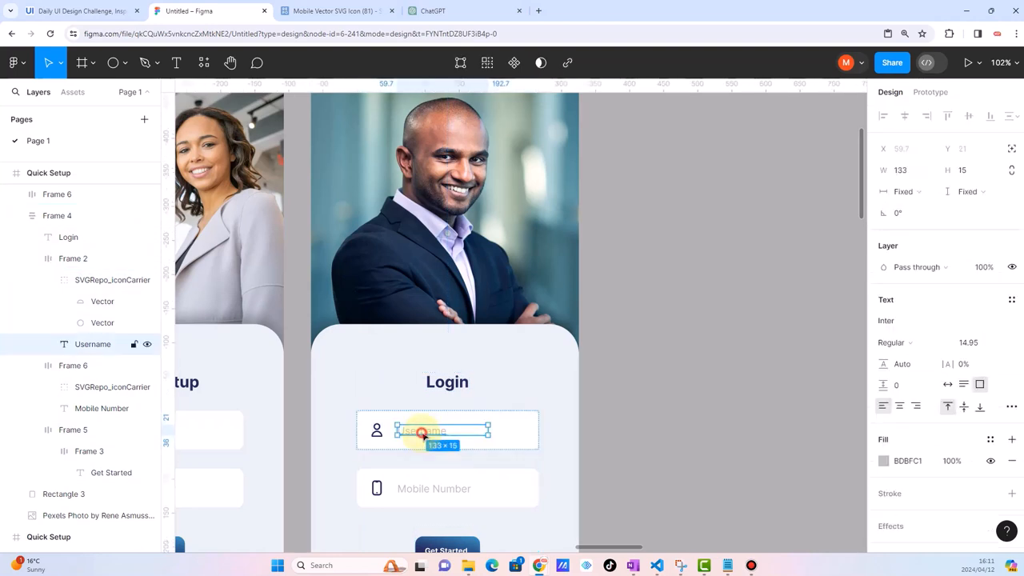
double_click(421, 433)
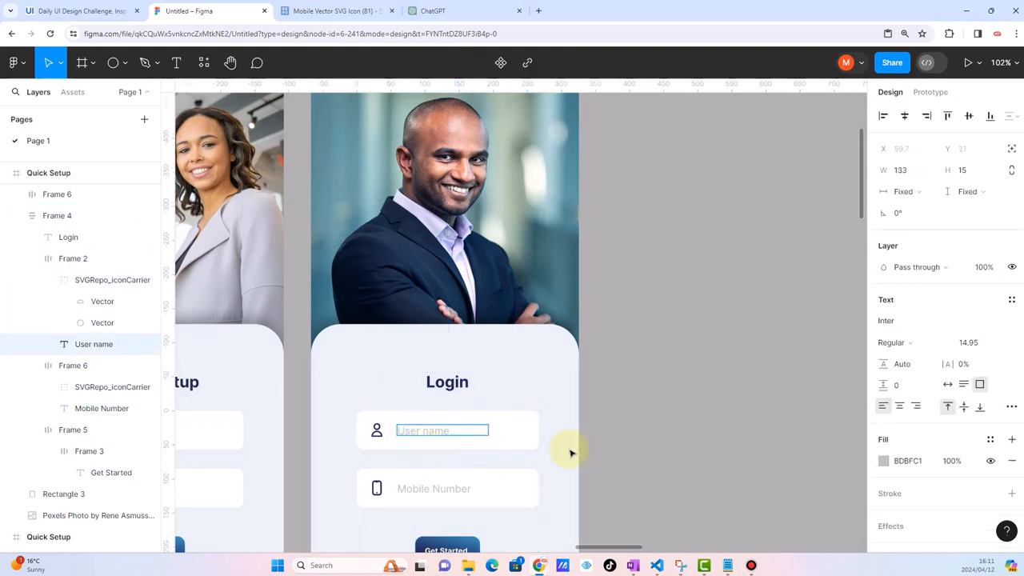
left_click(725, 461)
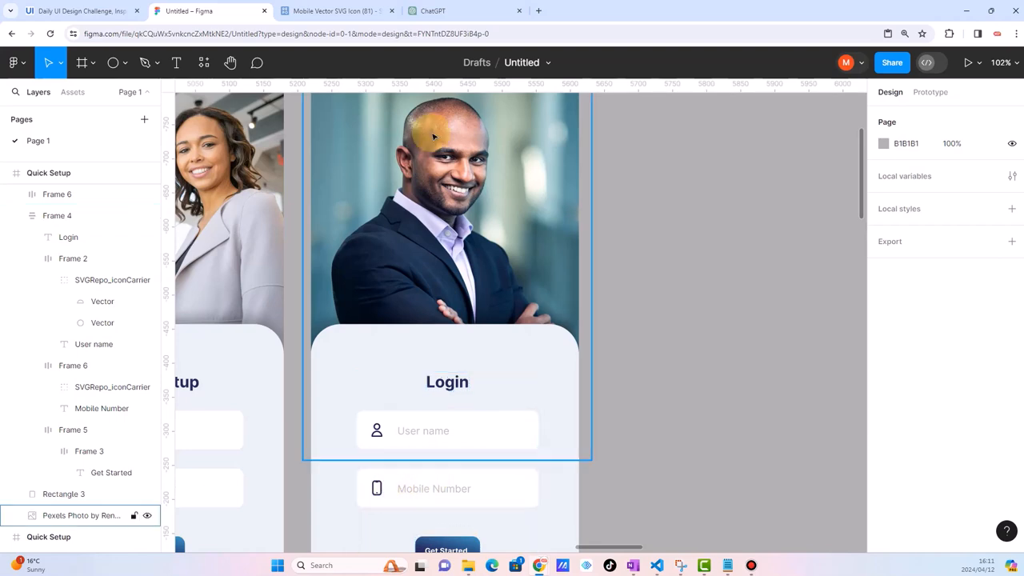
Switch to SVG Repo, search for lock icons and copy the SVG of the solid Solar Bold padlock
left_click(336, 11)
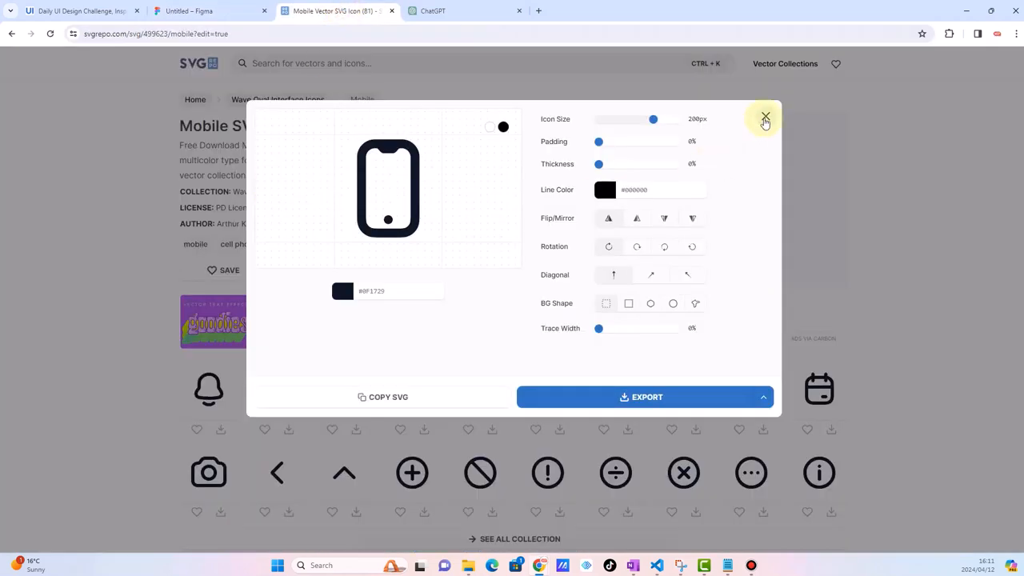
left_click(766, 117)
left_click(358, 64)
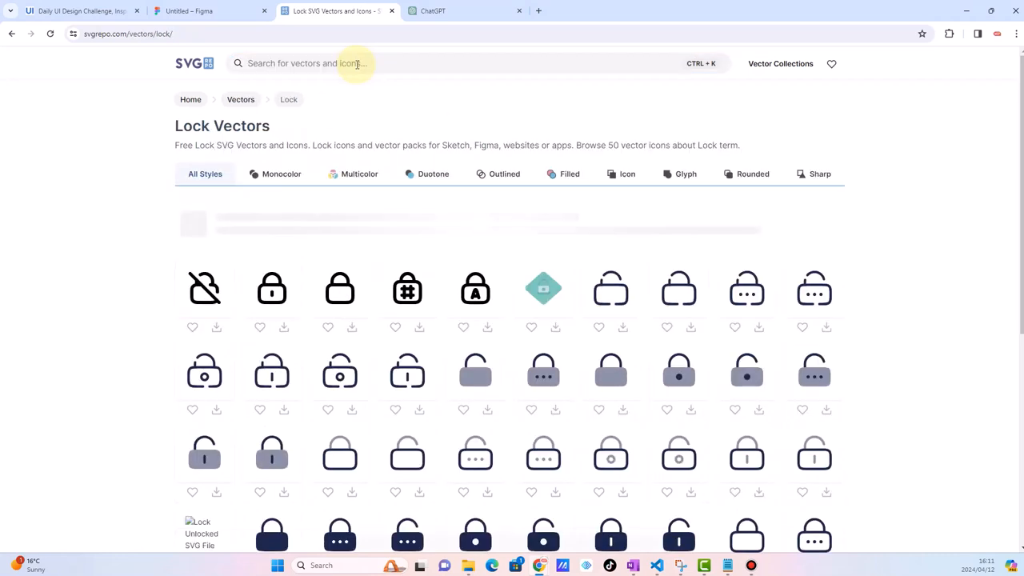
scroll(299, 451, "down", 1)
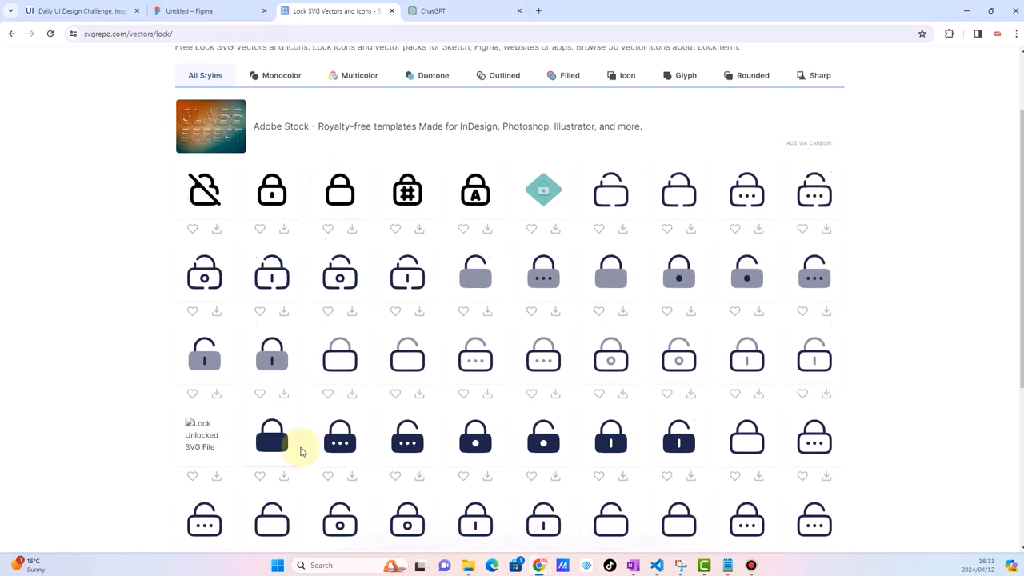
scroll(301, 452, "down", 1)
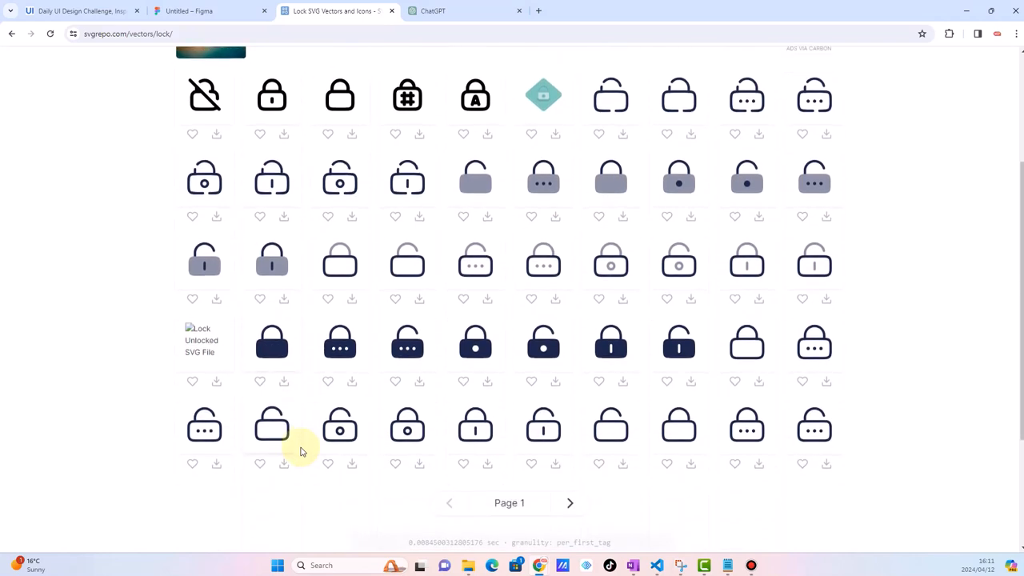
left_click(284, 345)
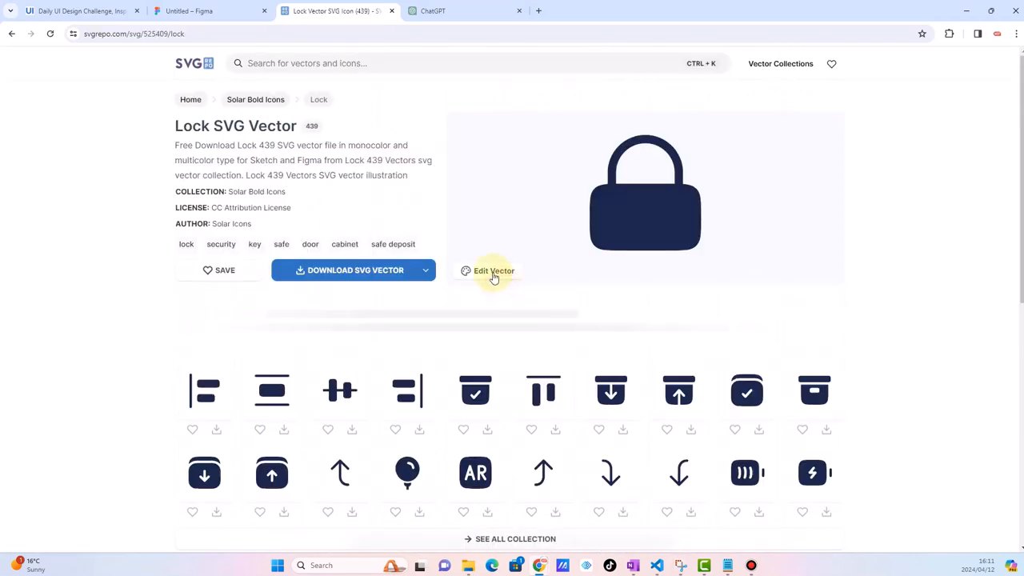
left_click(491, 272)
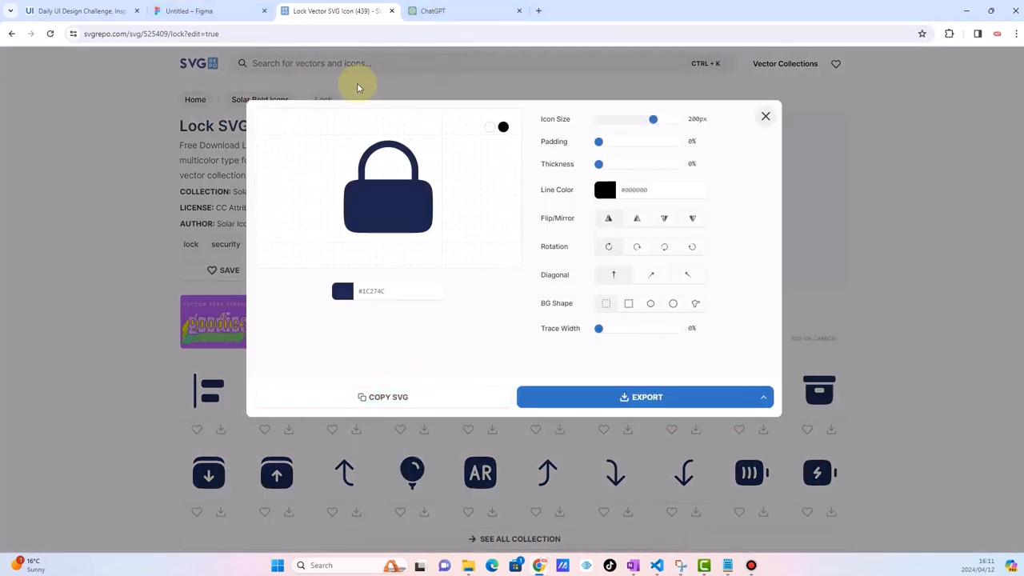
left_click(764, 117)
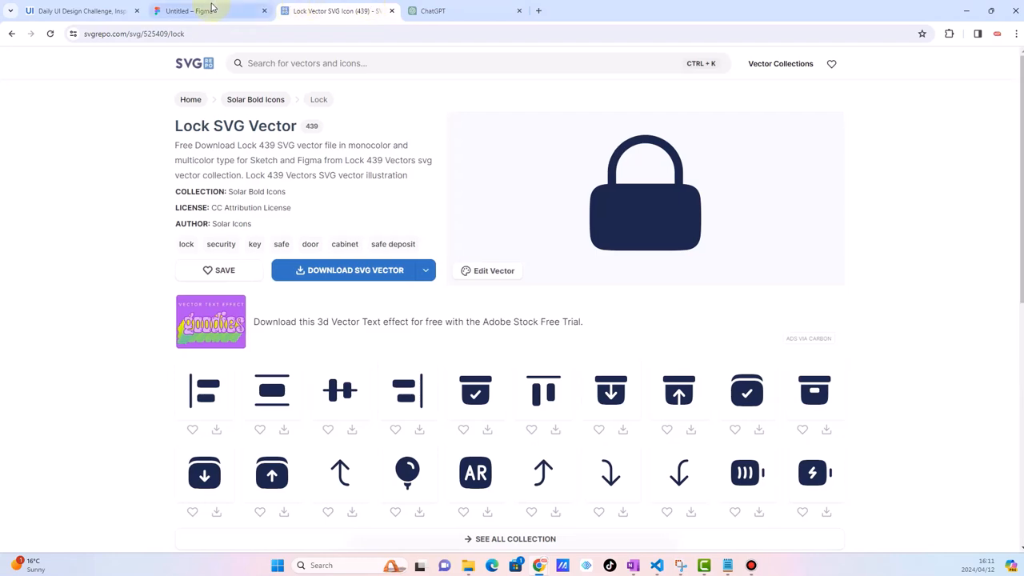
Return to Figma, paste the lock icon into the Login screen, take it out of its wrapper frame and delete that wrapper
left_click(189, 10)
left_click(727, 266)
key("ctrl+v")
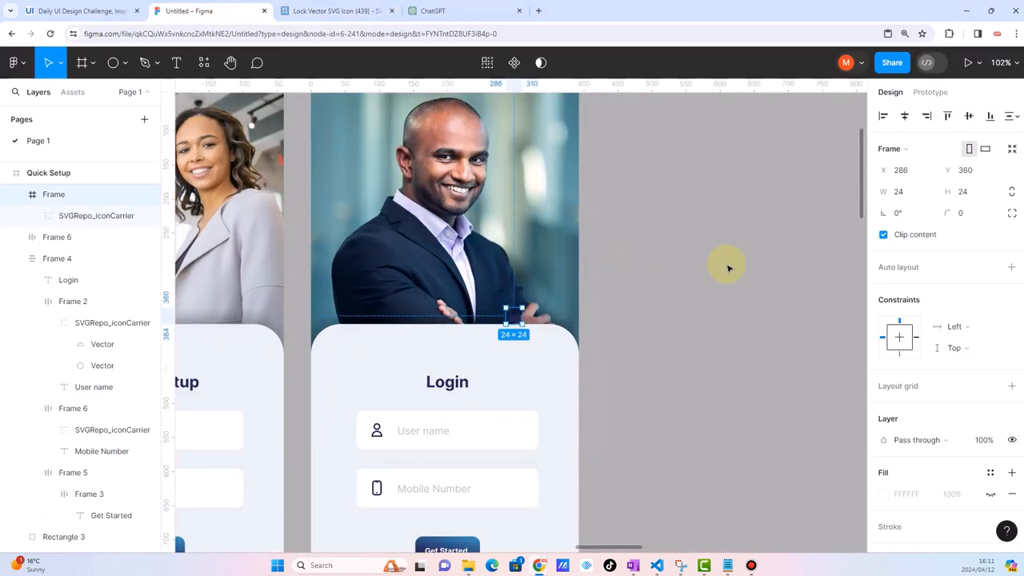
scroll(512, 324, "up", 5)
scroll(528, 347, "up", 5)
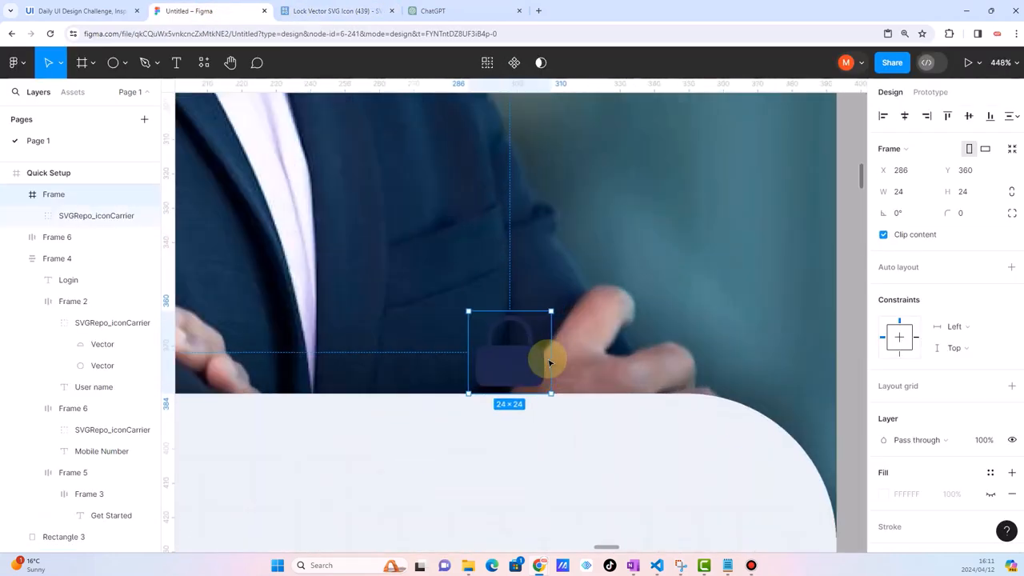
left_click(483, 355)
left_click_drag(507, 360, 572, 505)
left_click(502, 333)
key("Delete")
scroll(504, 335, "down", 10)
scroll(402, 489, "down", 1)
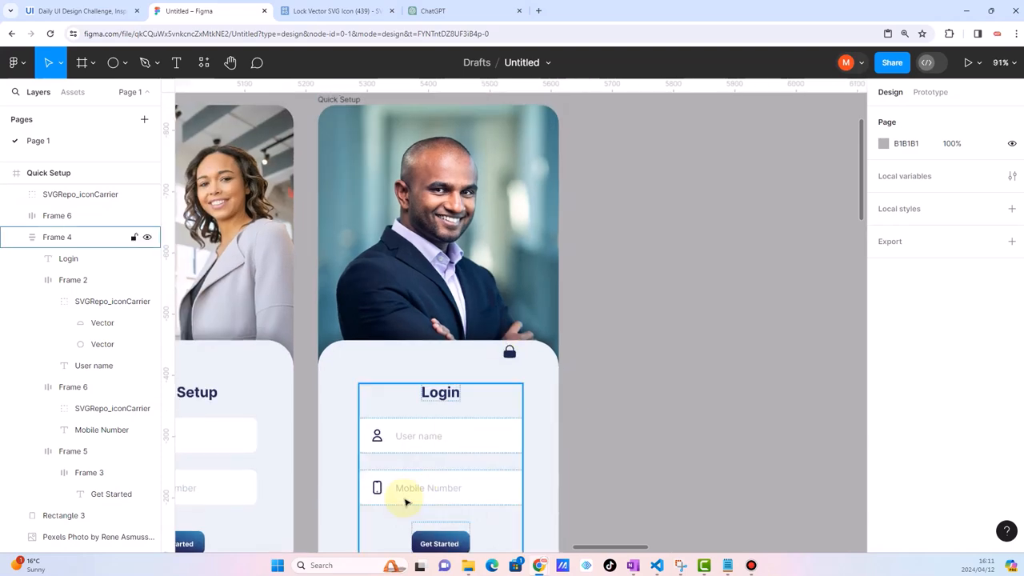
Try to move the lock icon down into the Login form area and undo the move
scroll(407, 499, "up", 4)
left_click(616, 205)
left_click_drag(613, 206, 357, 277)
key("ctrl+z")
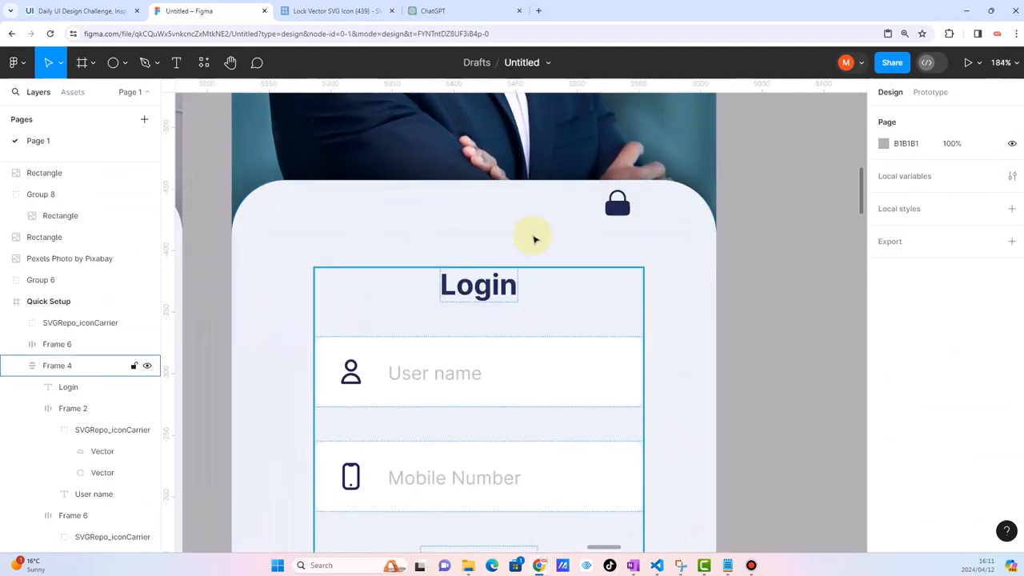
Replace the phone icon in the Login screen's Mobile Number field with the lock icon at a smaller size
left_click(620, 205)
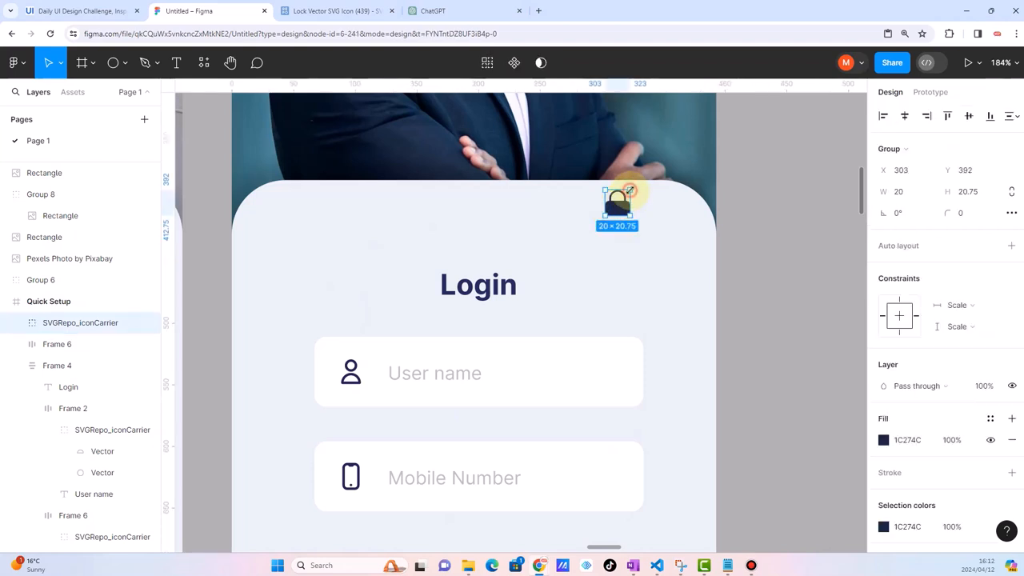
left_click_drag(630, 190, 354, 475)
left_click(356, 477)
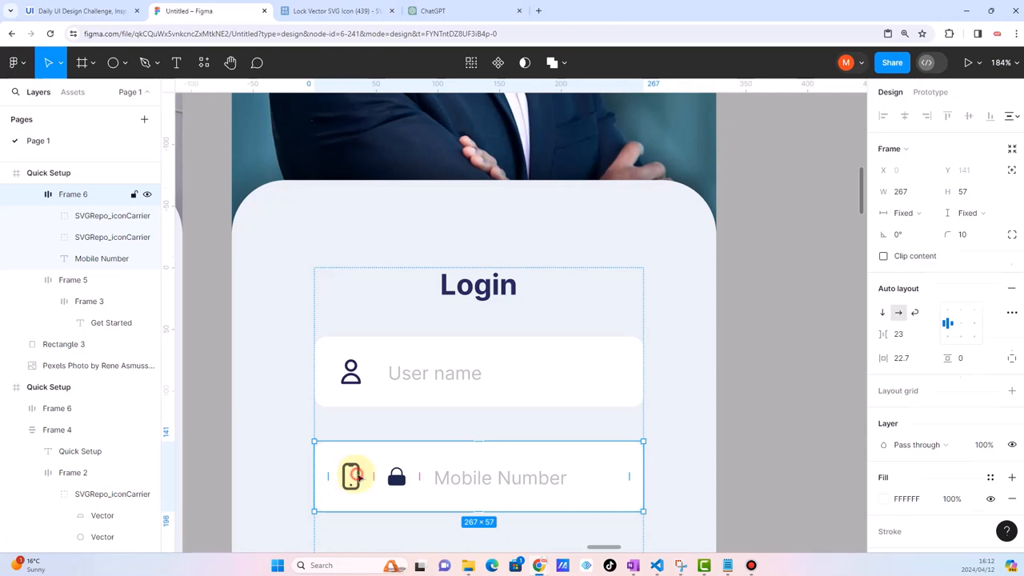
double_click(355, 476)
key("Delete")
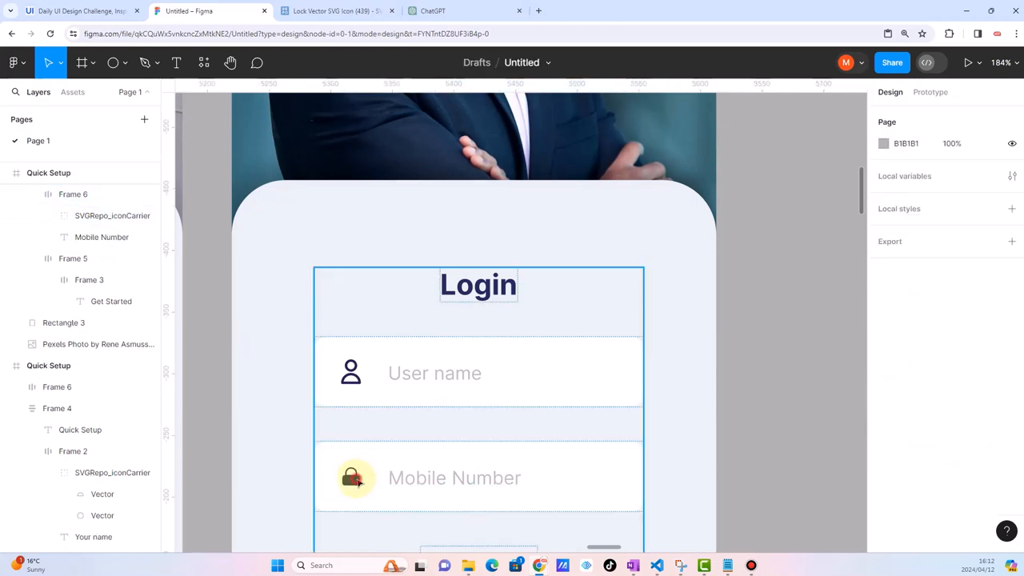
Enlarge the lock icon in the Login screen's second input field to about 16.3 × 17.88
left_click(357, 480)
scroll(357, 480, "up", 10)
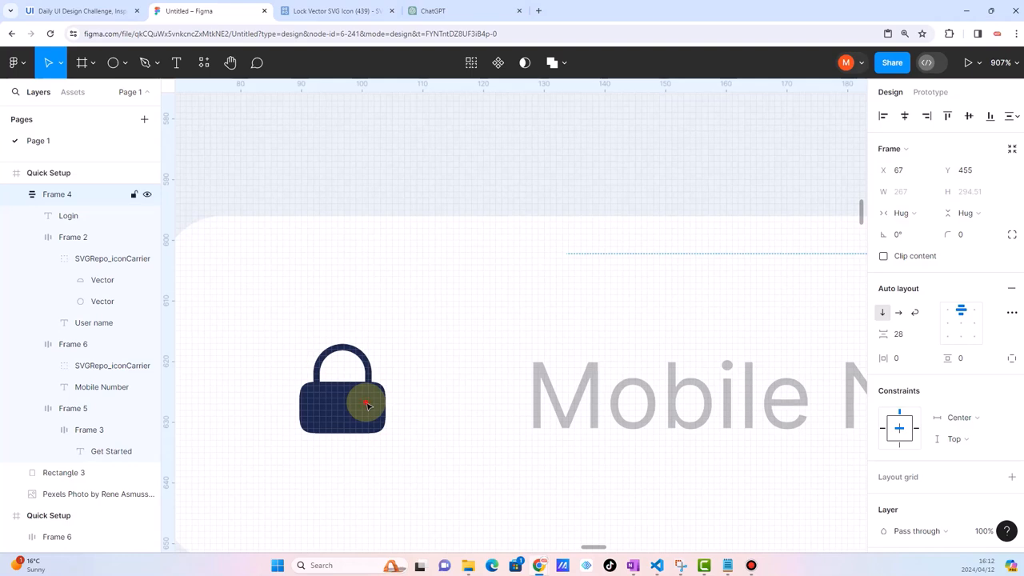
double_click(368, 407)
left_click_drag(384, 341, 395, 325)
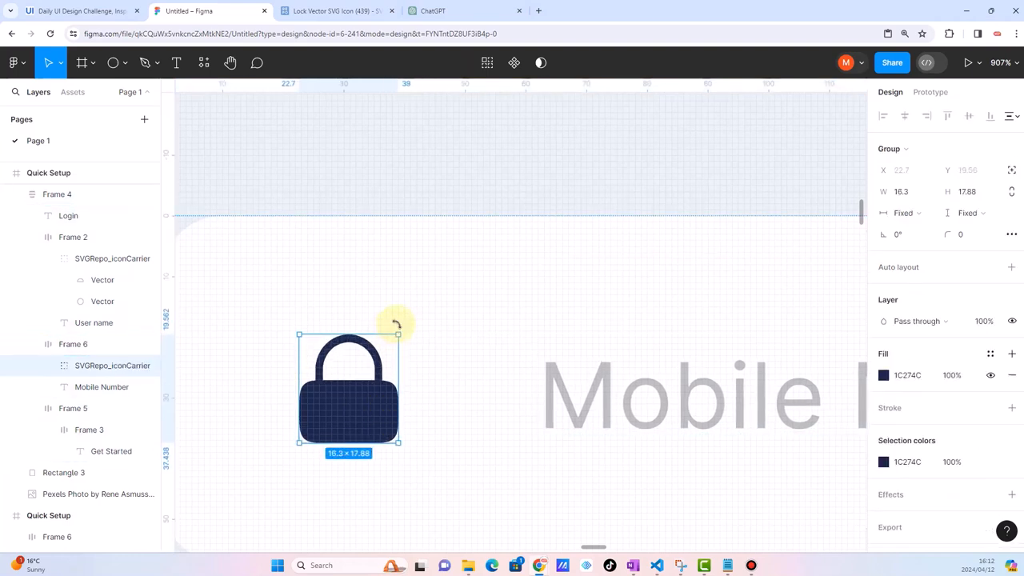
Change the placeholder text beside the lock icon from Mobile Number to "Password"
scroll(473, 344, "down", 5)
left_click(482, 347)
double_click(483, 348)
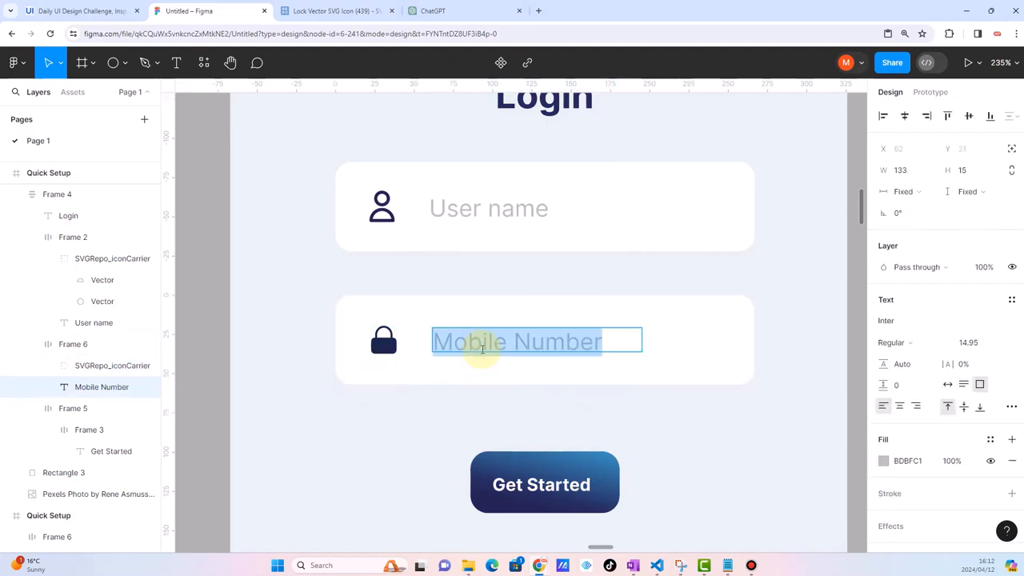
type("Password")
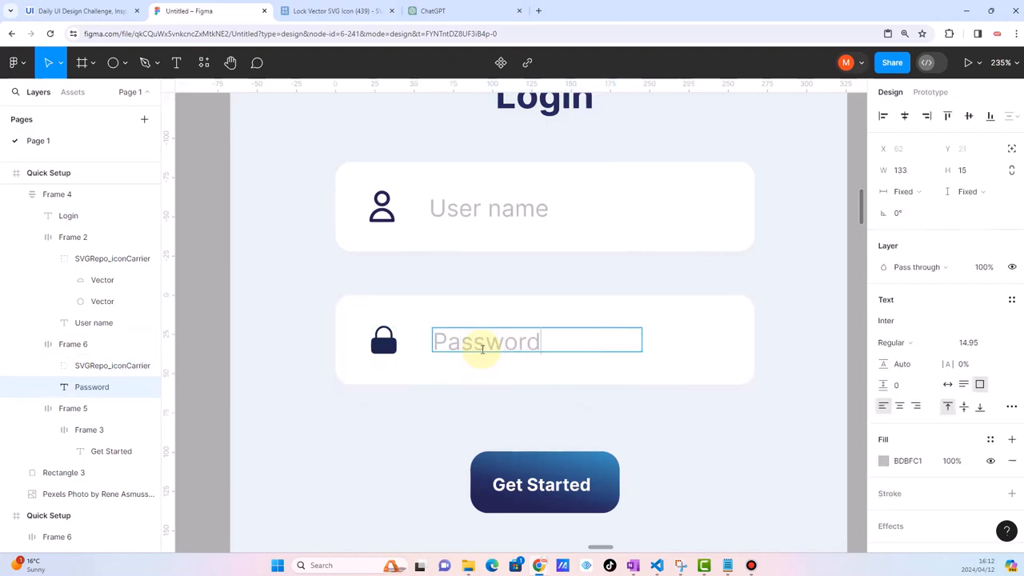
key("Escape")
scroll(458, 419, "down", 6)
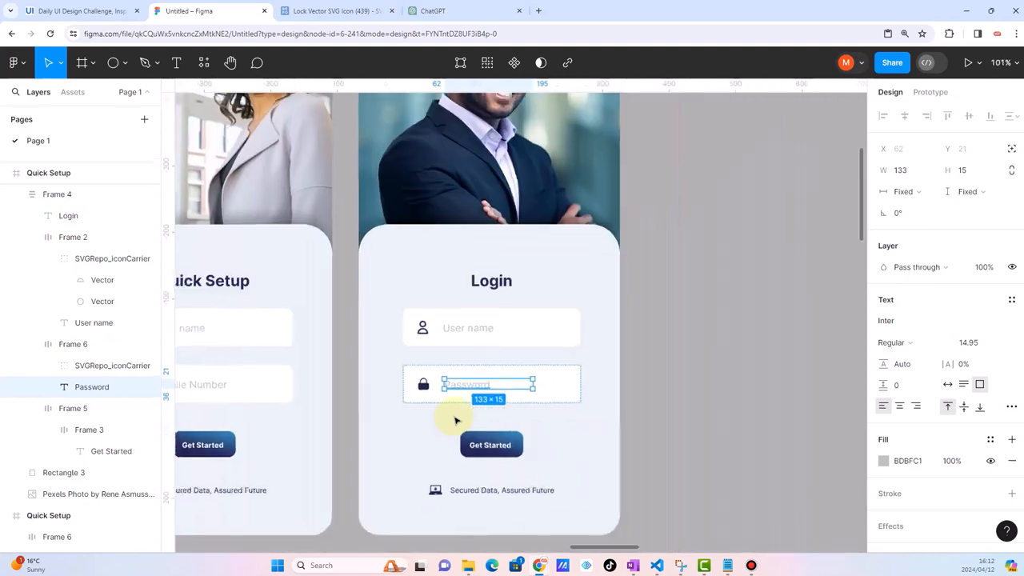
left_click(662, 411)
scroll(509, 423, "down", 3)
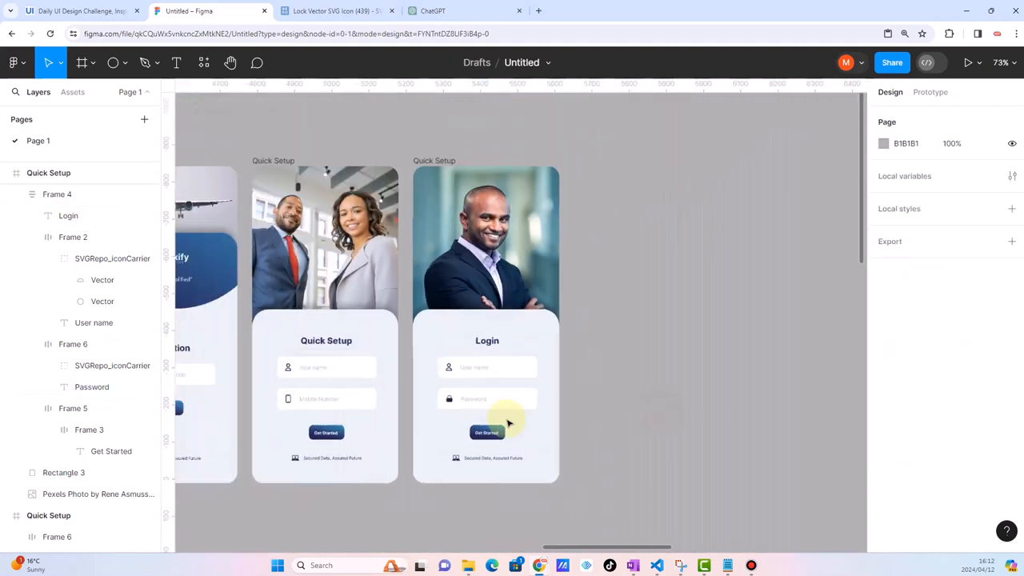
Duplicate the Signup screen's Signup and login button pair into the Login form and delete the form's Get Started button
scroll(509, 423, "down", 1)
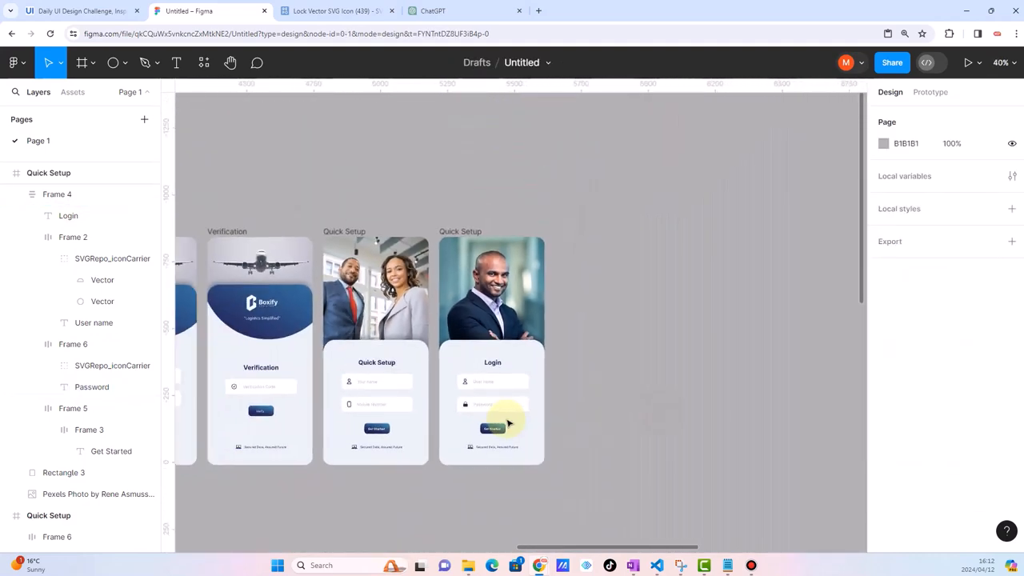
scroll(502, 433, "left", 2)
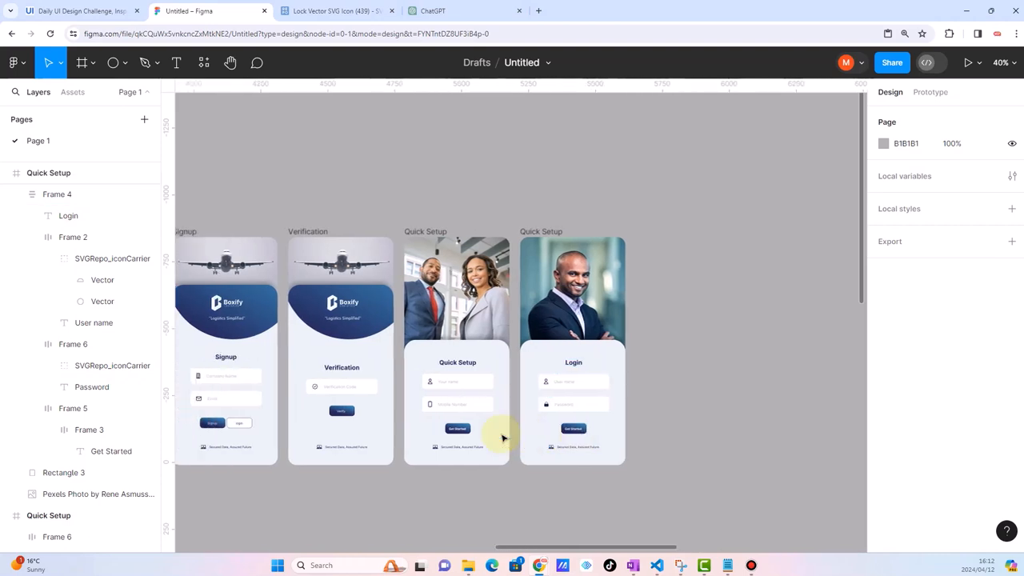
left_click(240, 430)
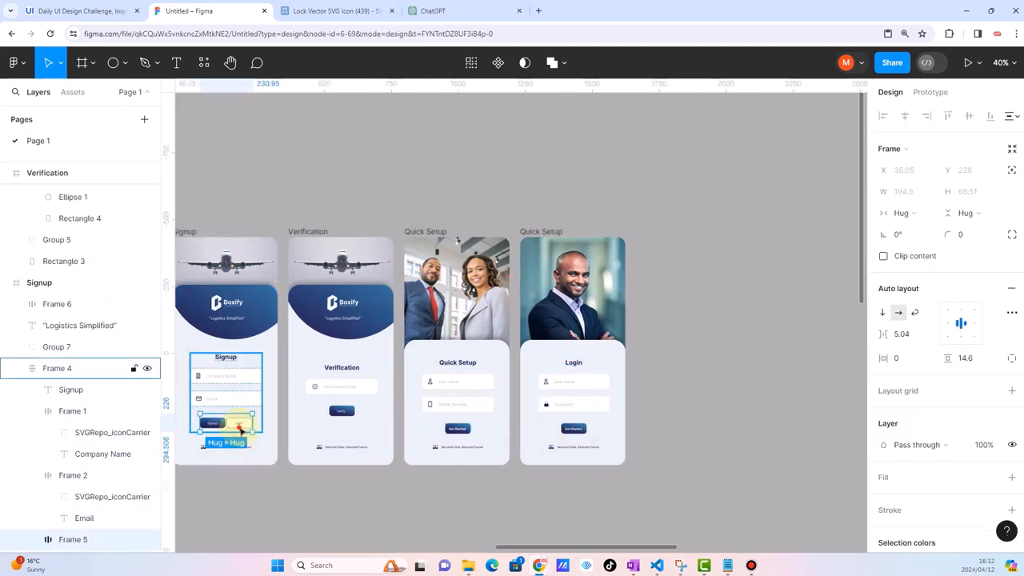
left_click(305, 498)
left_click(233, 425)
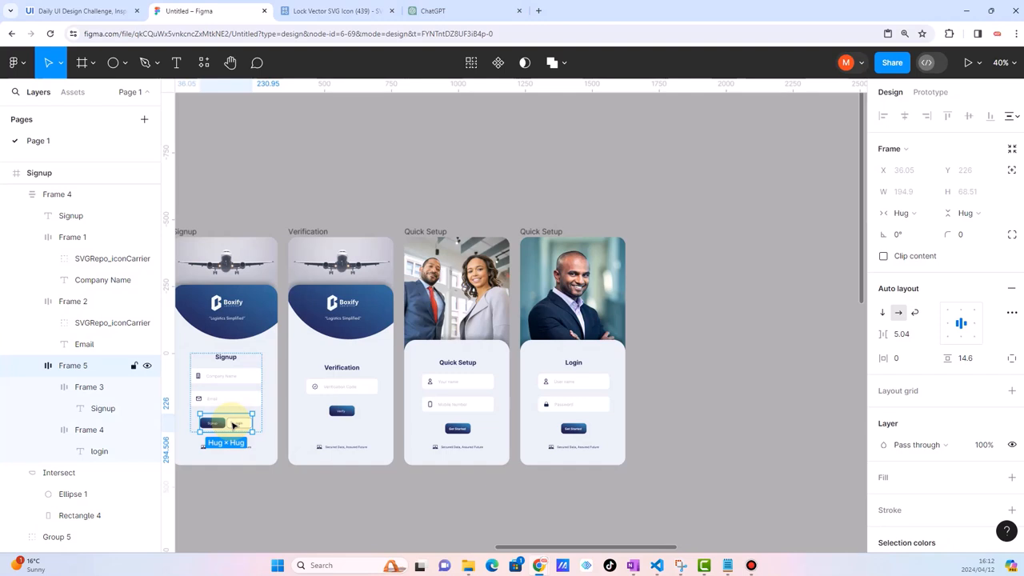
key("ctrl+d")
left_click_drag(214, 446, 564, 430)
left_click(571, 456)
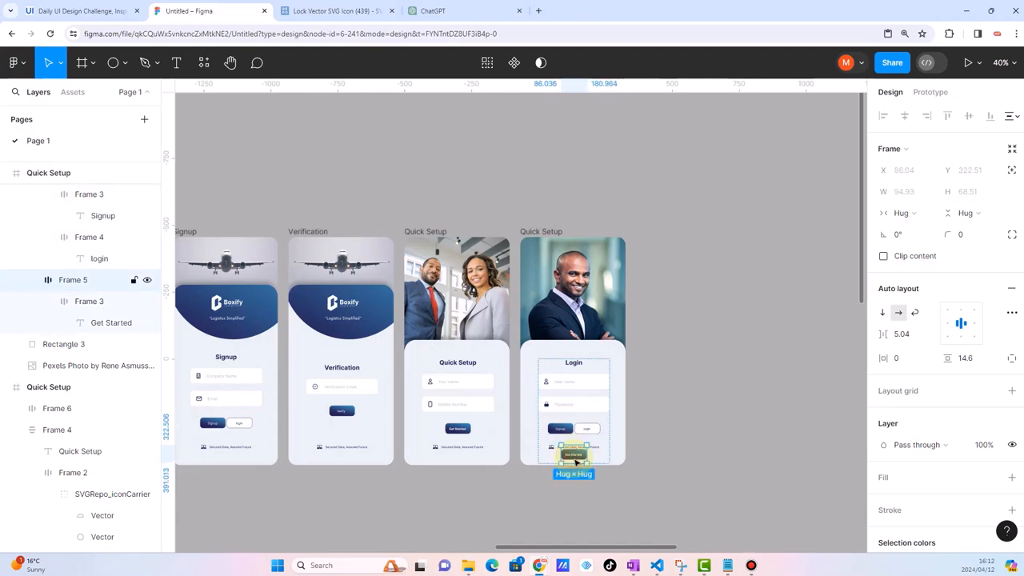
key("Delete")
Reorder the Login form's button pair so that login comes before Signup
scroll(573, 436, "up", 5)
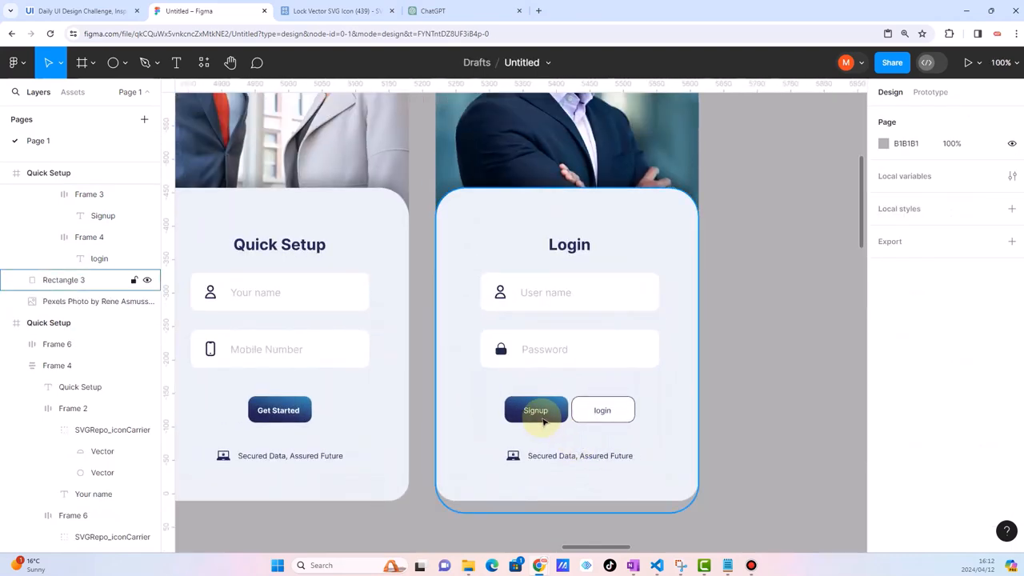
scroll(600, 428, "up", 2)
left_click(584, 408)
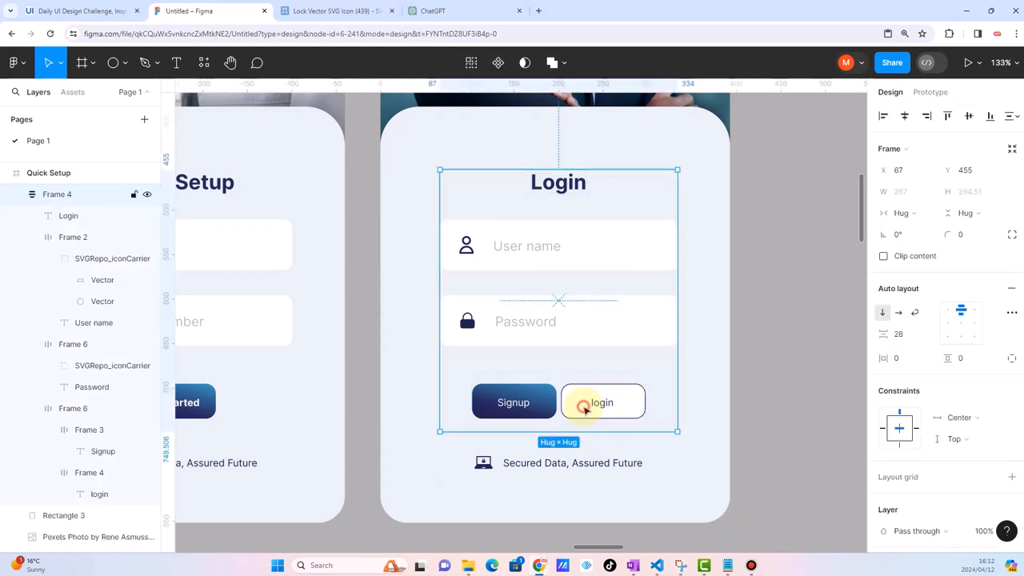
double_click(585, 407)
left_click(595, 405)
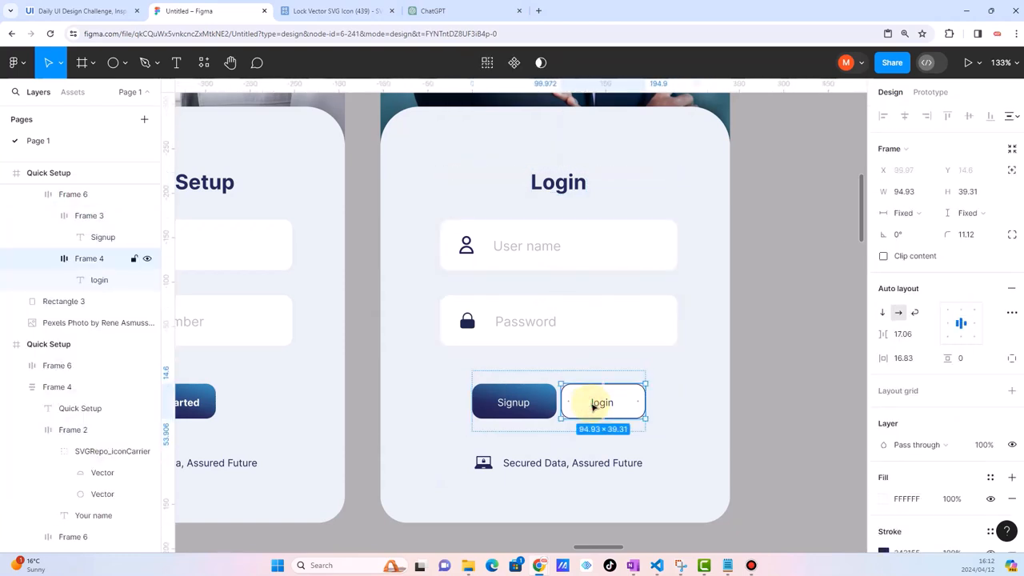
key("Left")
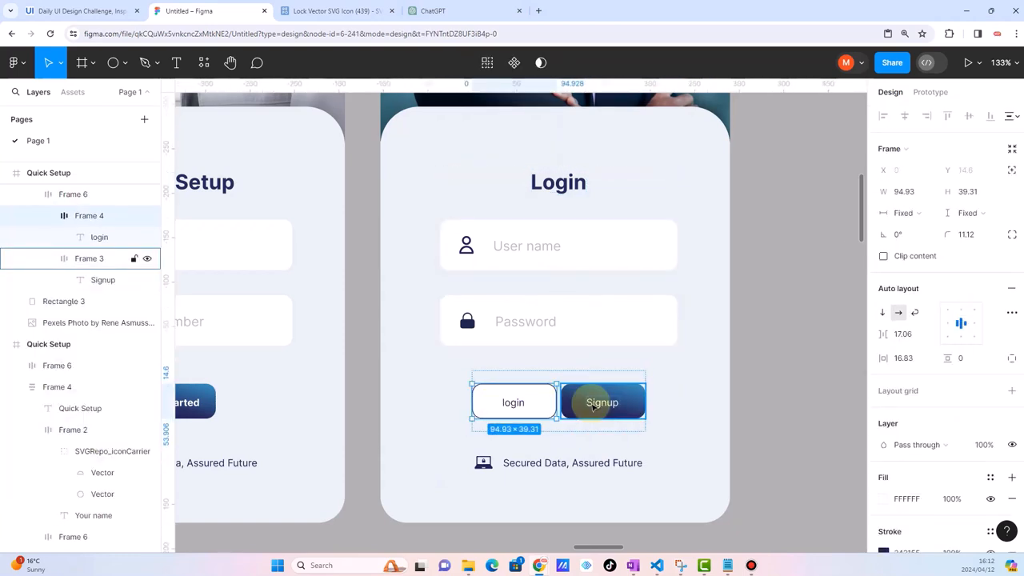
left_click(792, 439)
Move the Login screen's frame to the start of the row, before the Signup screen, and rename it "Login"
scroll(620, 362, "down", 6)
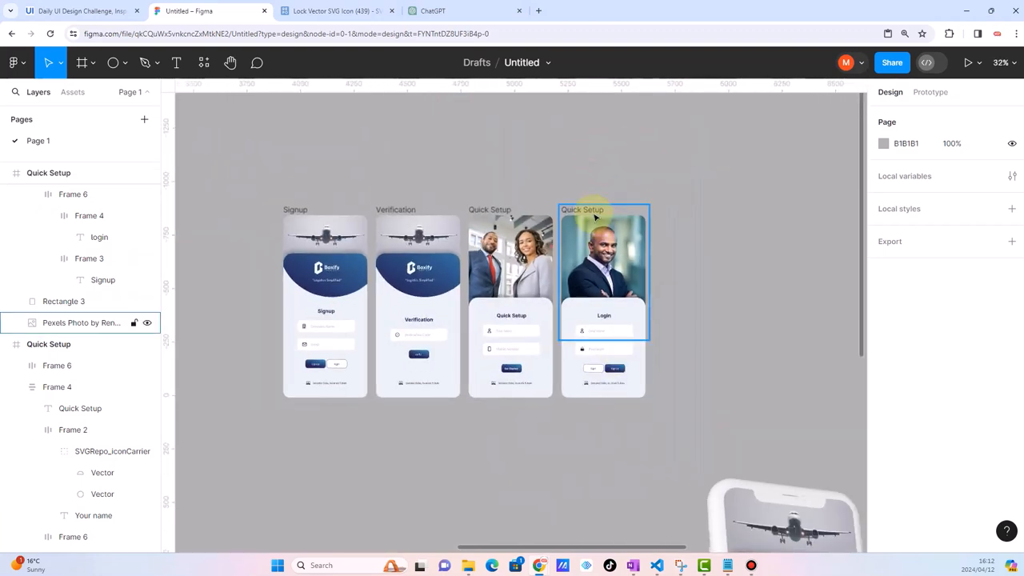
left_click_drag(593, 214, 216, 216)
scroll(316, 299, "left", 3)
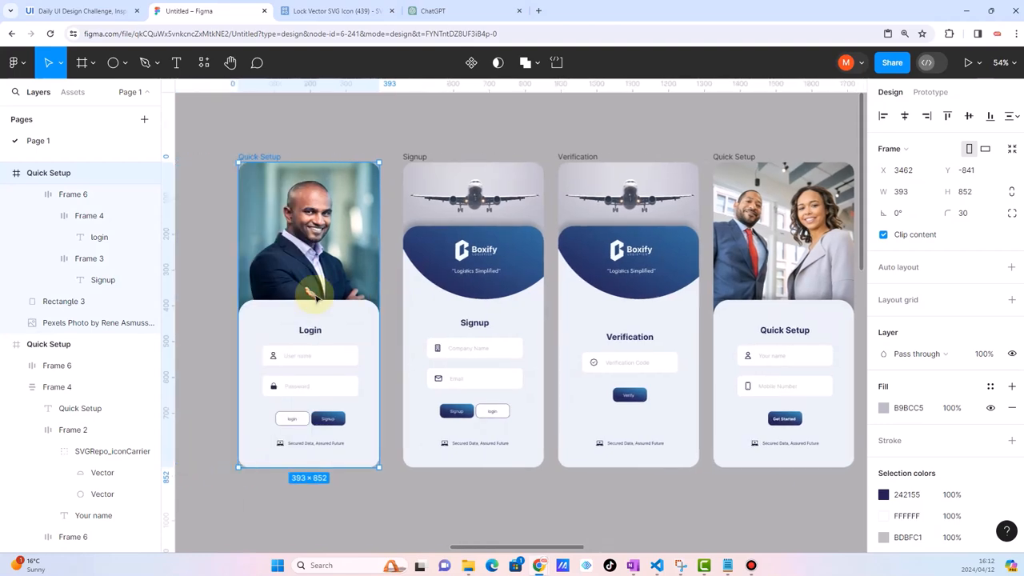
scroll(306, 409, "up", 5)
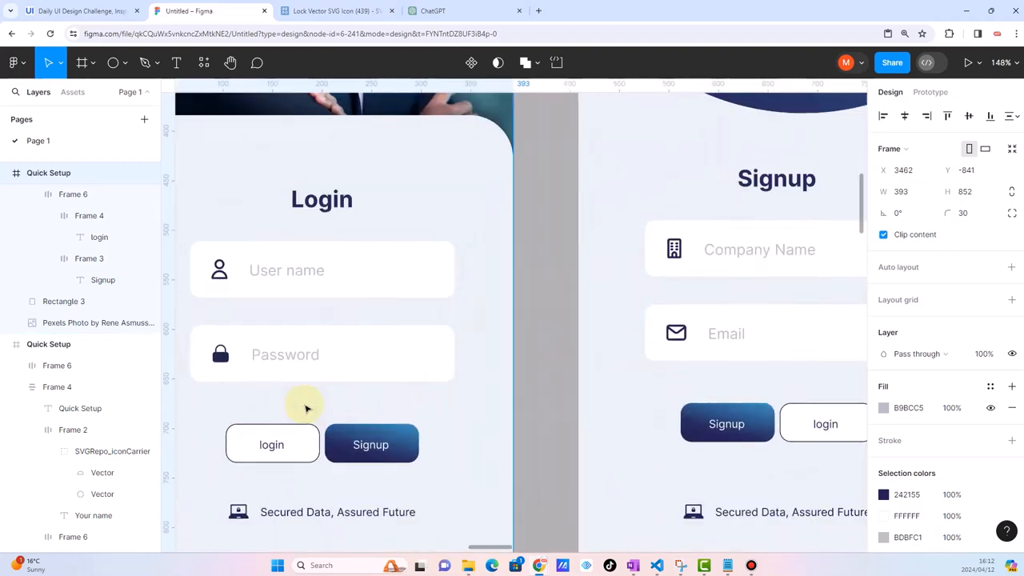
scroll(307, 409, "down", 4)
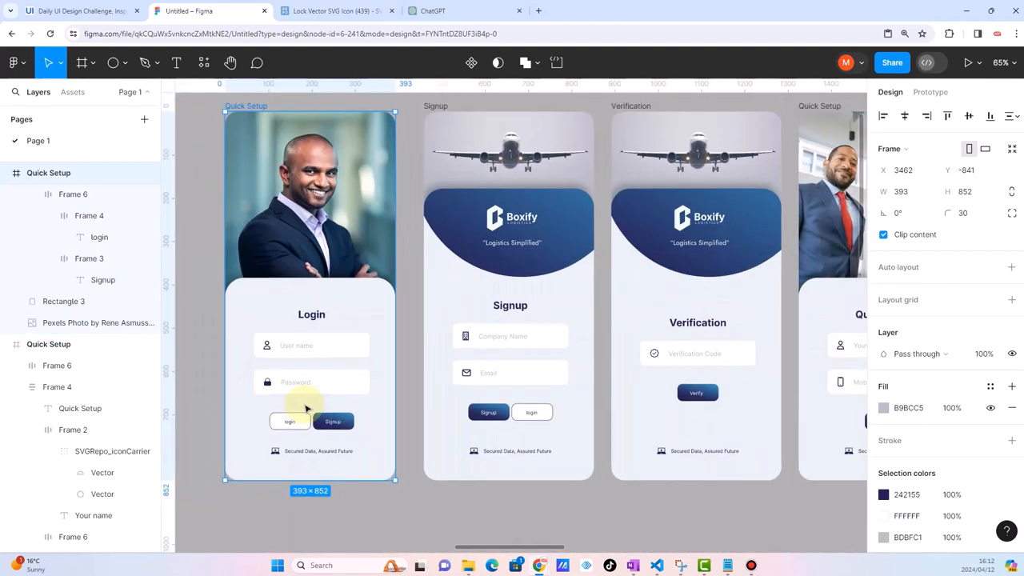
double_click(254, 106)
type("Login")
left_click(201, 151)
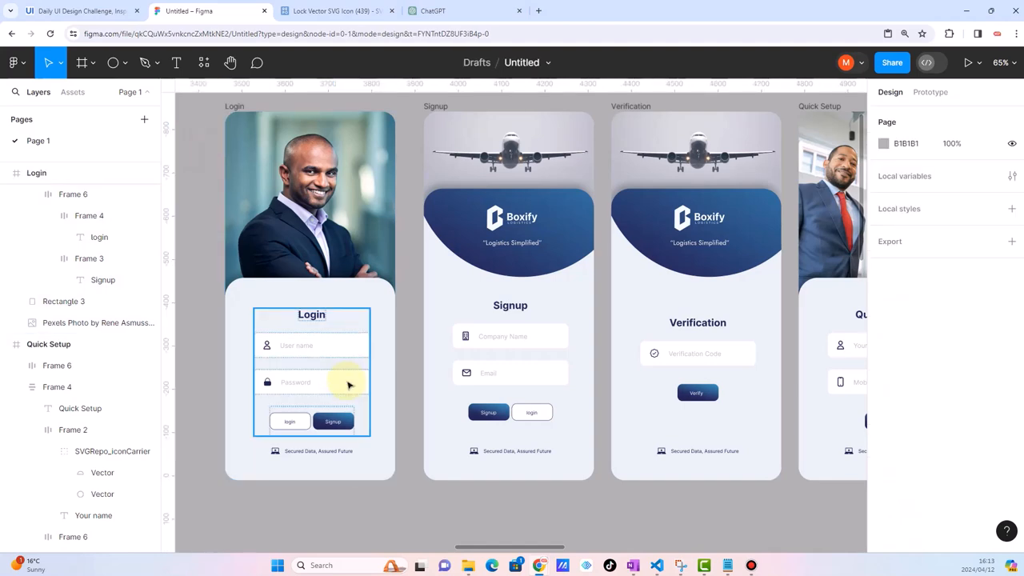
scroll(358, 423, "up", 2)
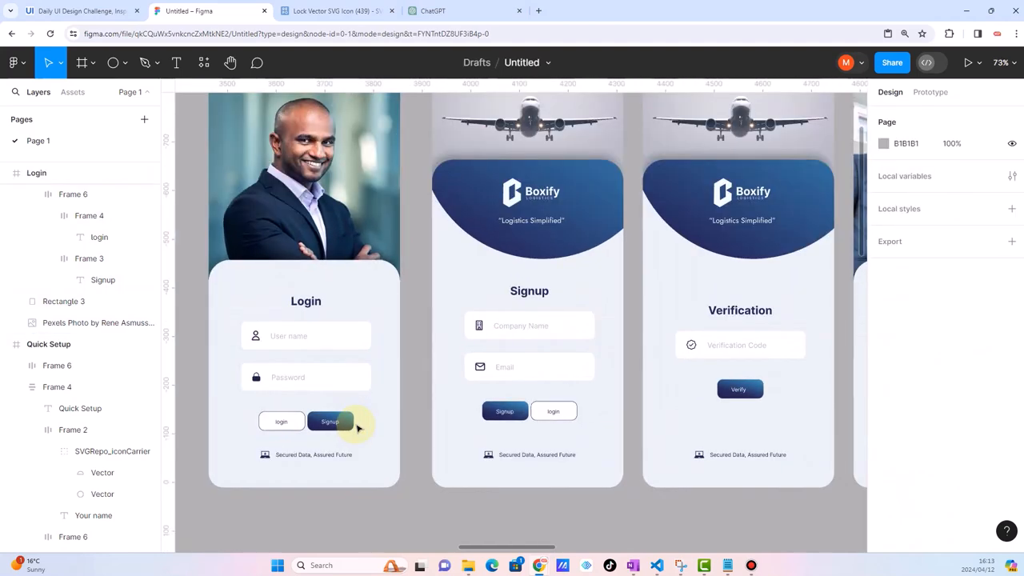
scroll(359, 424, "up", 6)
left_click(284, 418)
left_click(284, 418)
left_click(282, 418)
scroll(367, 411, "down", 10)
left_click(431, 179)
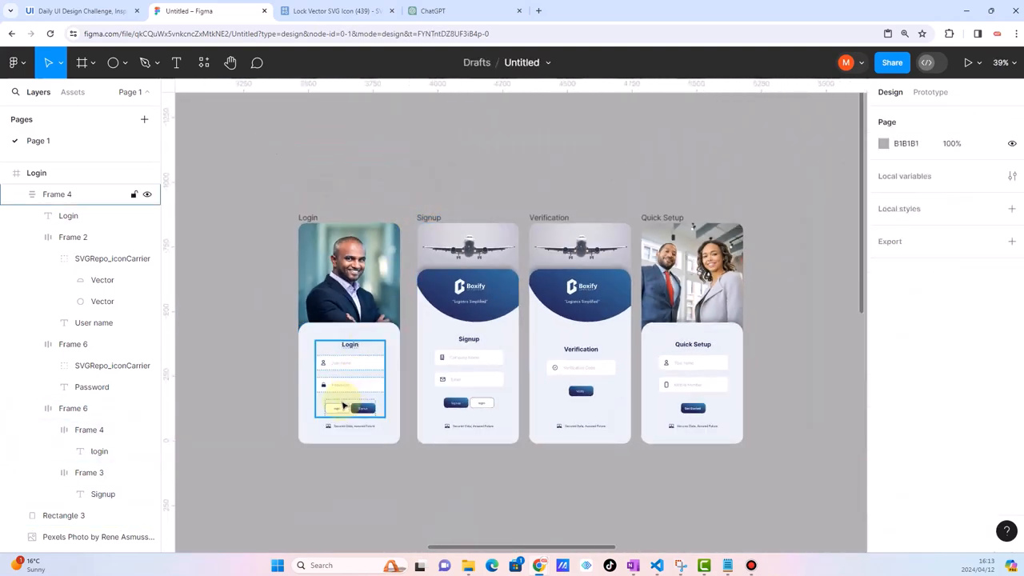
Show the prototype connections and remove the one from the Login screen's Signup button to the Verification screen
left_click(928, 94)
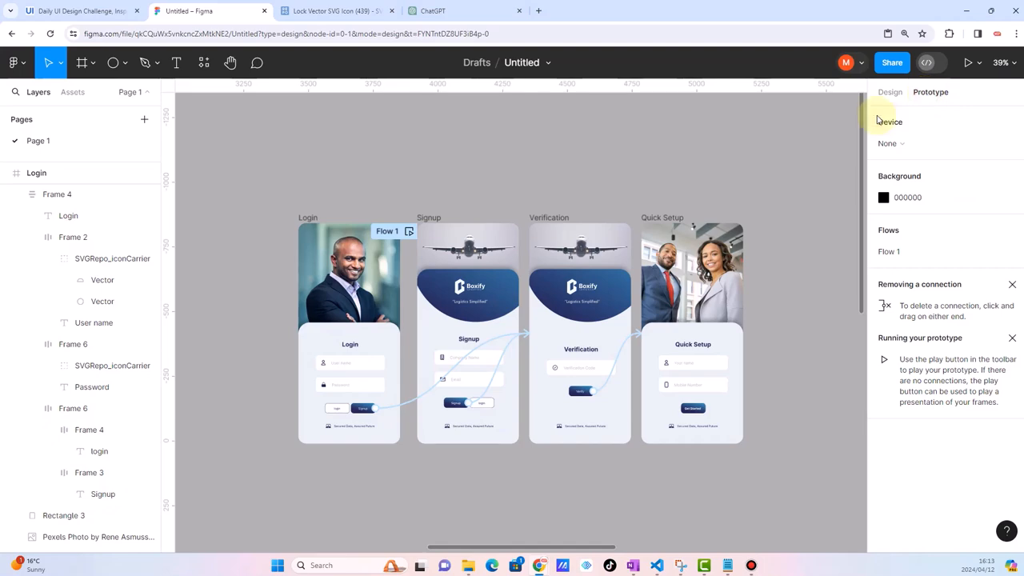
left_click(362, 408)
scroll(364, 412, "up", 5)
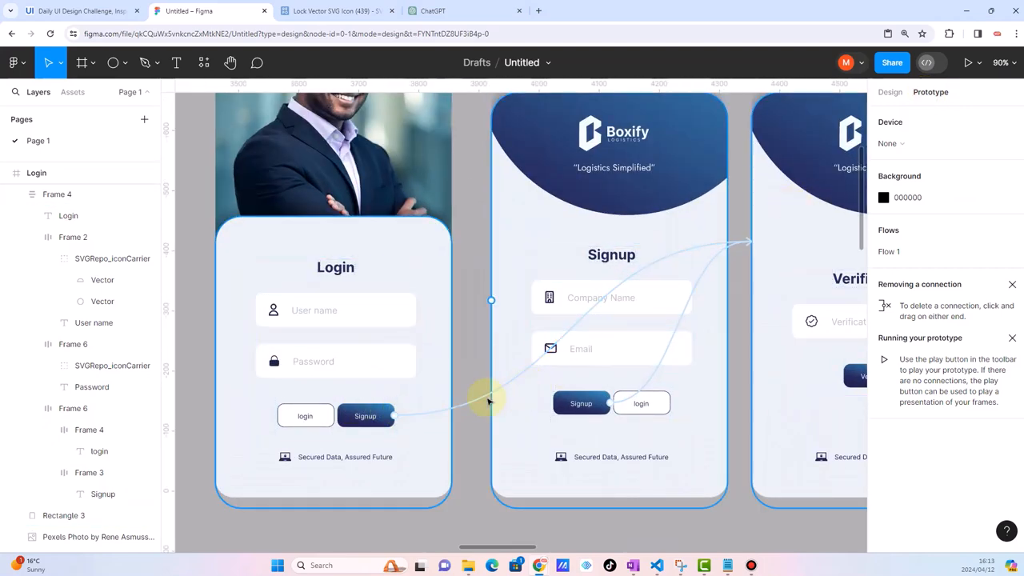
left_click(485, 403)
key("Escape")
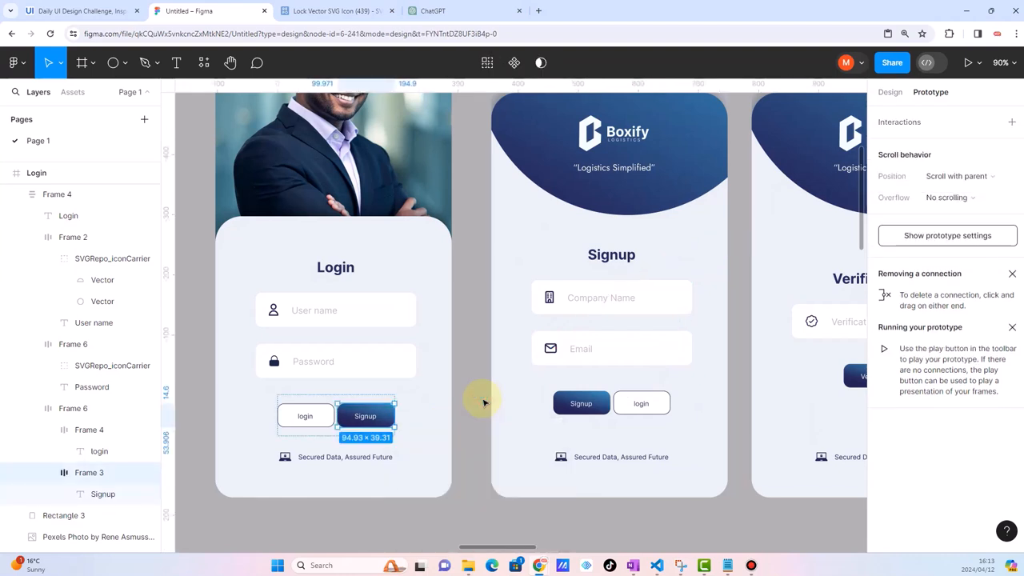
left_click(304, 413)
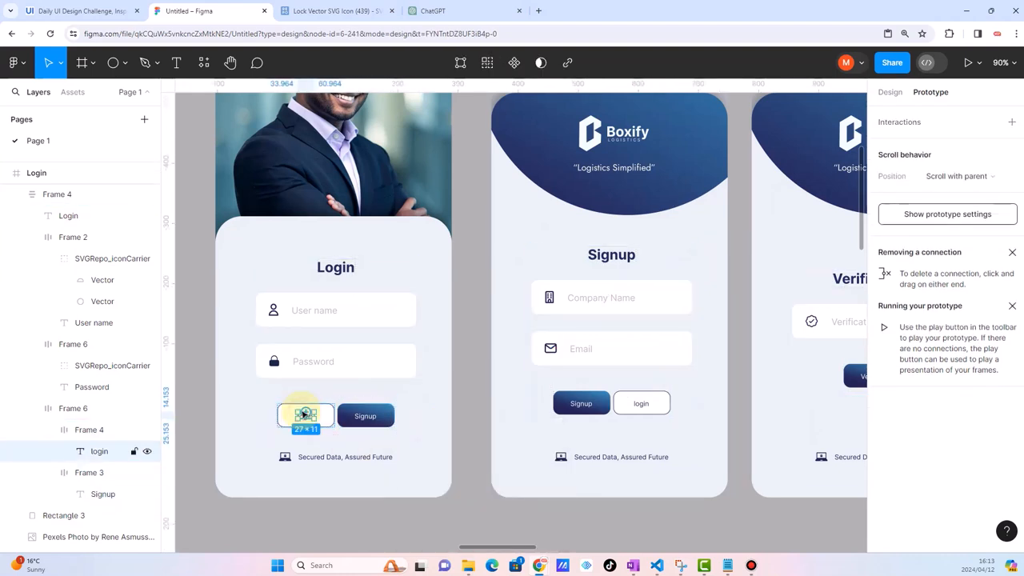
left_click(457, 529)
left_click(320, 419)
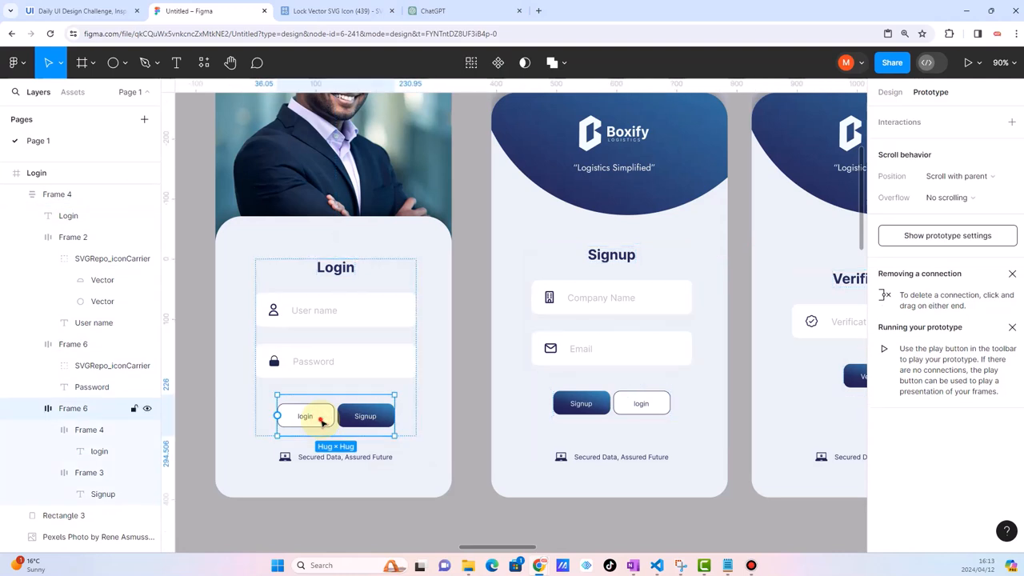
left_click_drag(334, 415, 498, 308)
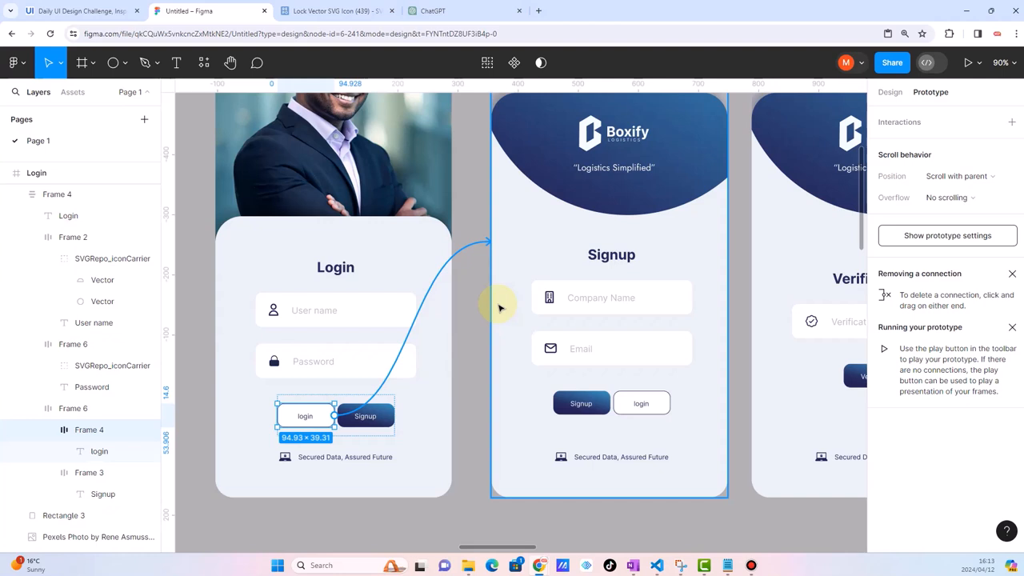
left_click_drag(497, 308, 497, 380)
left_click(496, 376)
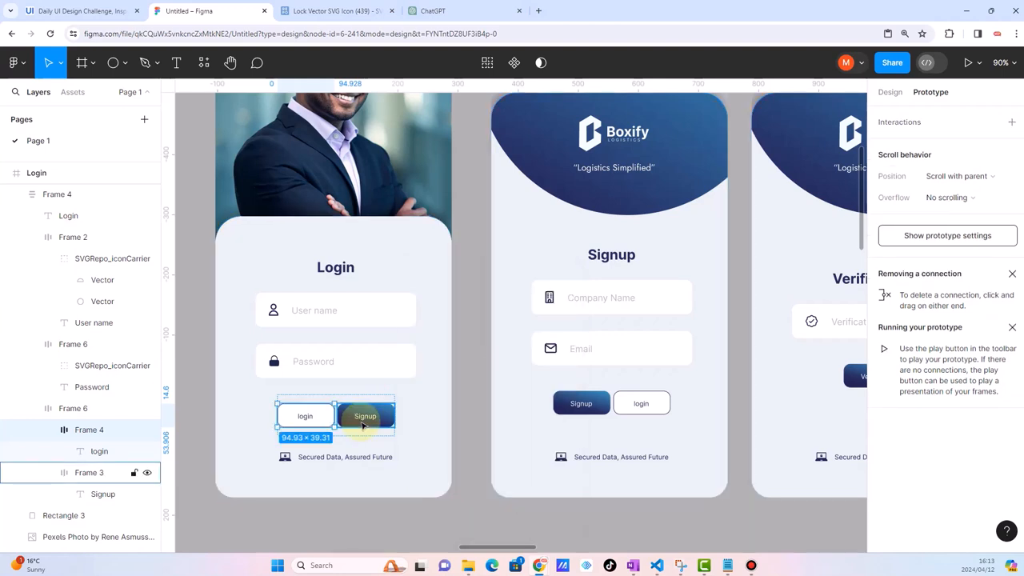
Connect the Login screen's Signup button to the Signup screen in the prototype
left_click(366, 418)
left_click_drag(394, 416, 506, 321)
left_click(475, 225)
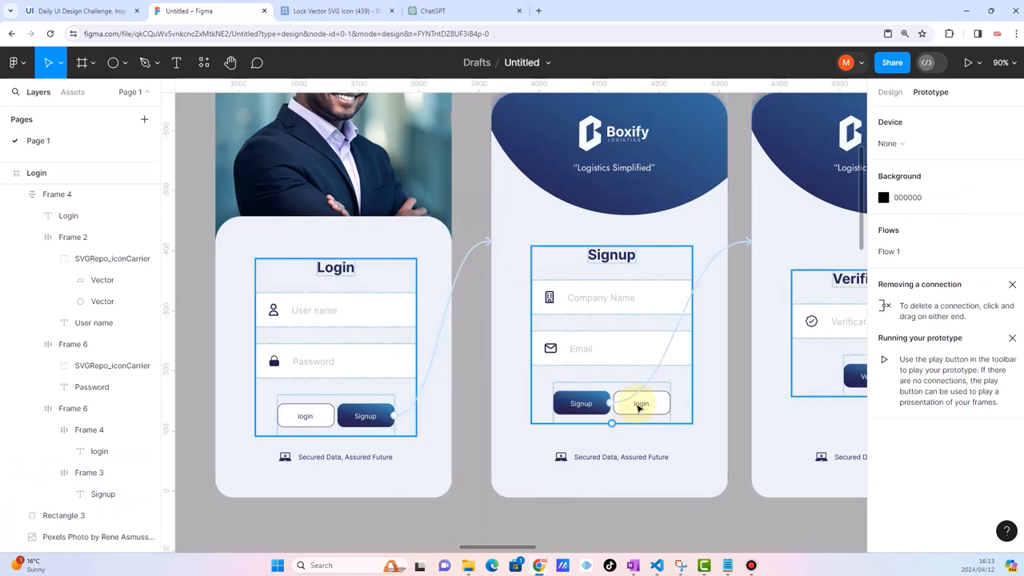
Connect the Signup screen's login button back to the Login screen with an on-click navigation
left_click(636, 405)
left_click(634, 406)
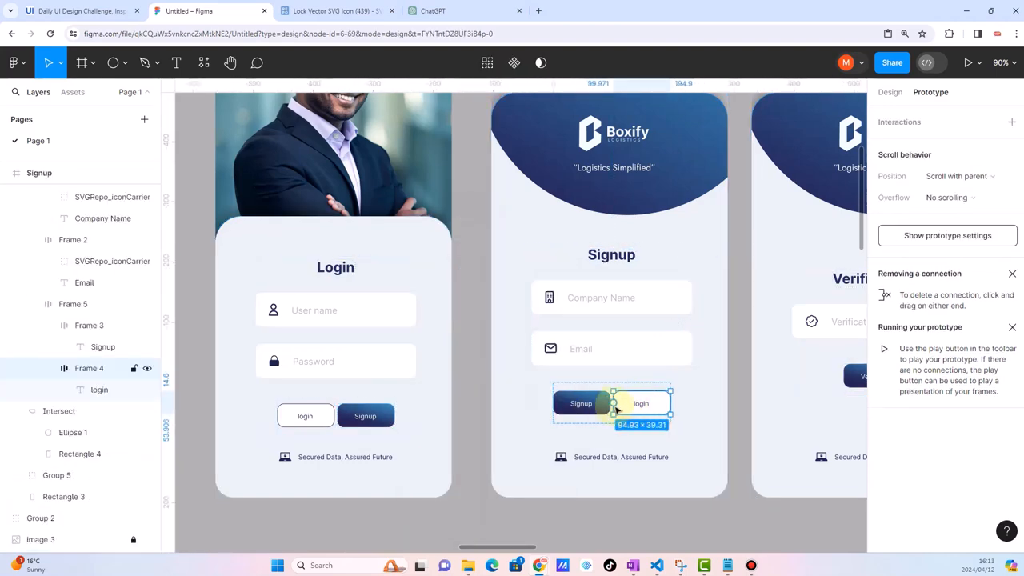
left_click_drag(616, 404, 441, 427)
scroll(336, 404, "down", 5, "ctrl")
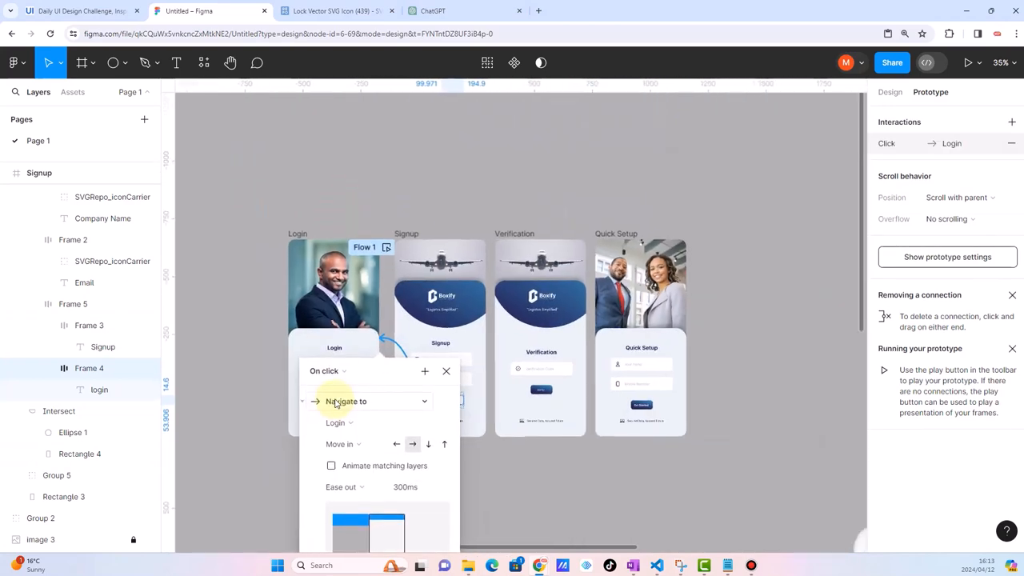
left_click(420, 185)
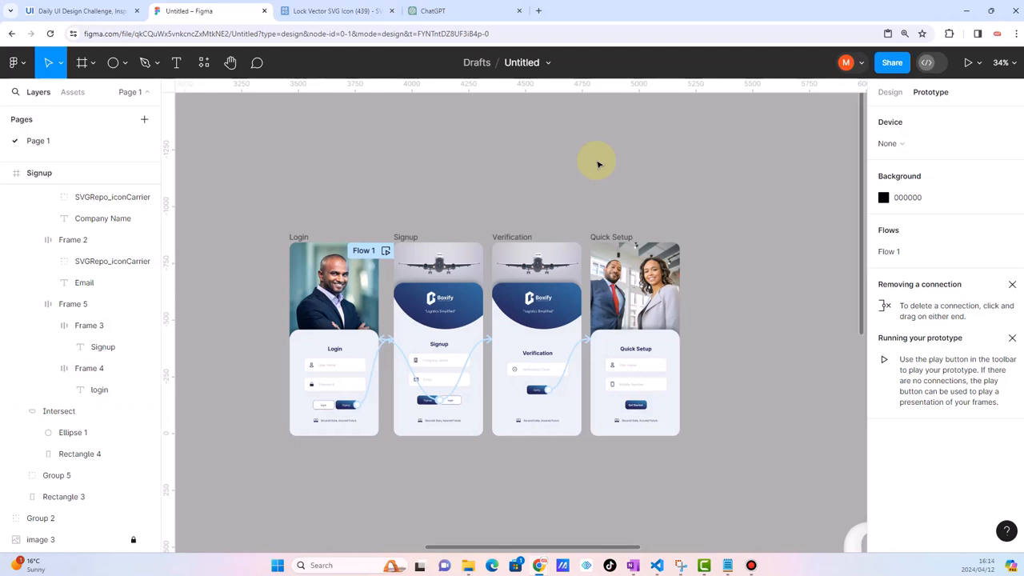
Rename the design file "Boxify"
double_click(522, 64)
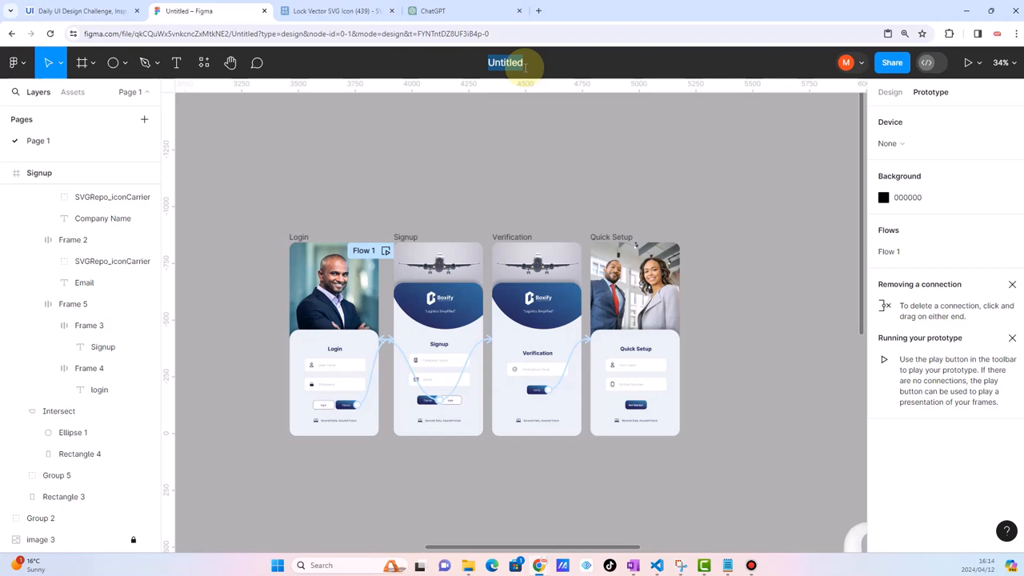
type("Boxify")
key("Return")
scroll(708, 248, "right", 2)
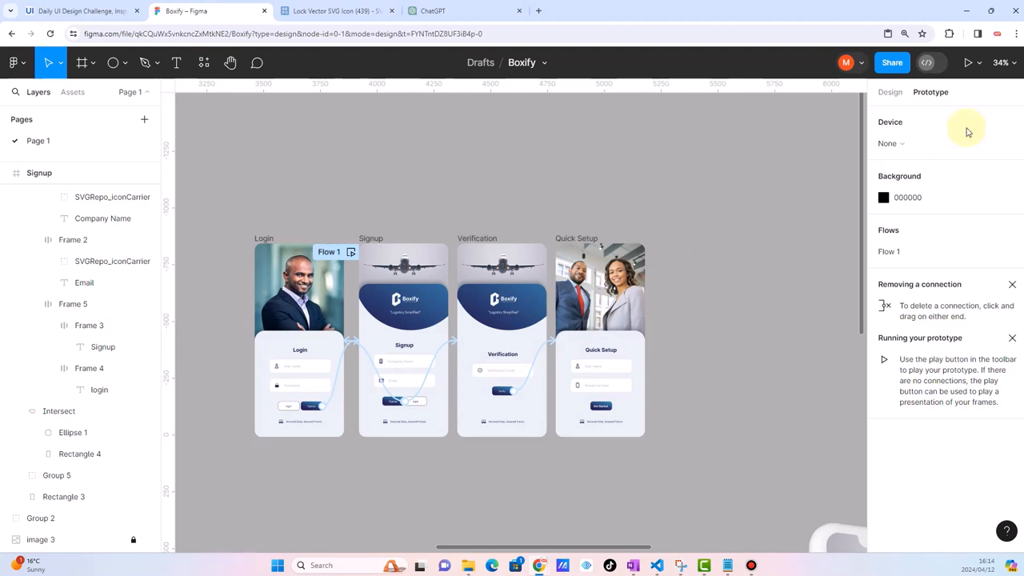
Present the prototype in full screen and test the login and signup buttons linking the Signup and Login screens
left_click(968, 63)
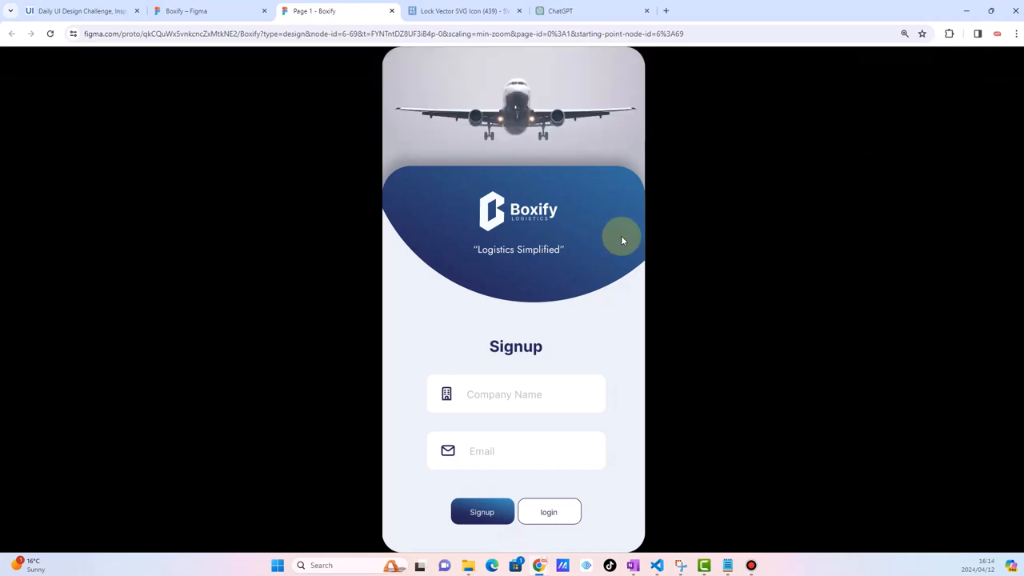
mouse_move(951, 16)
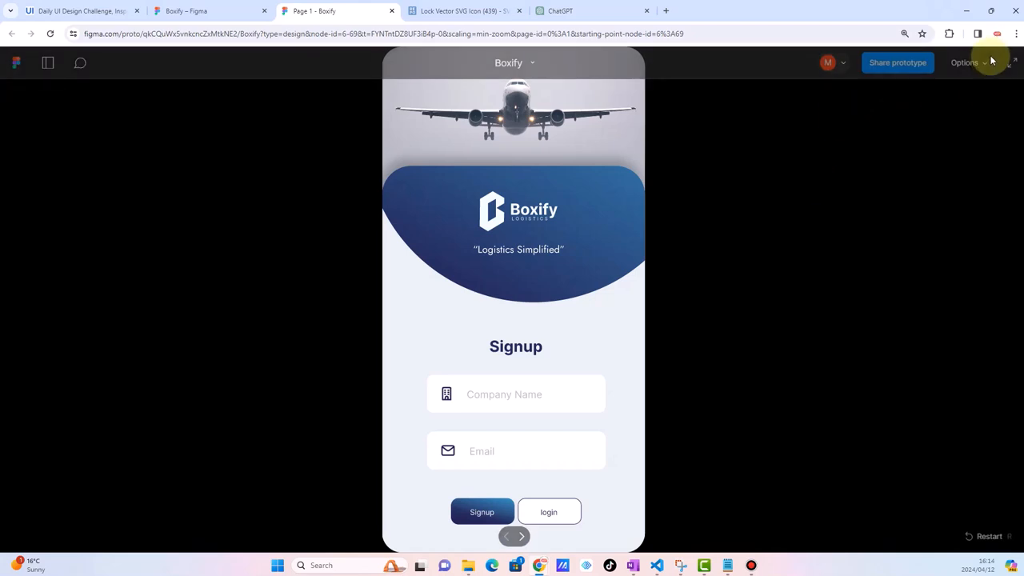
left_click(1011, 64)
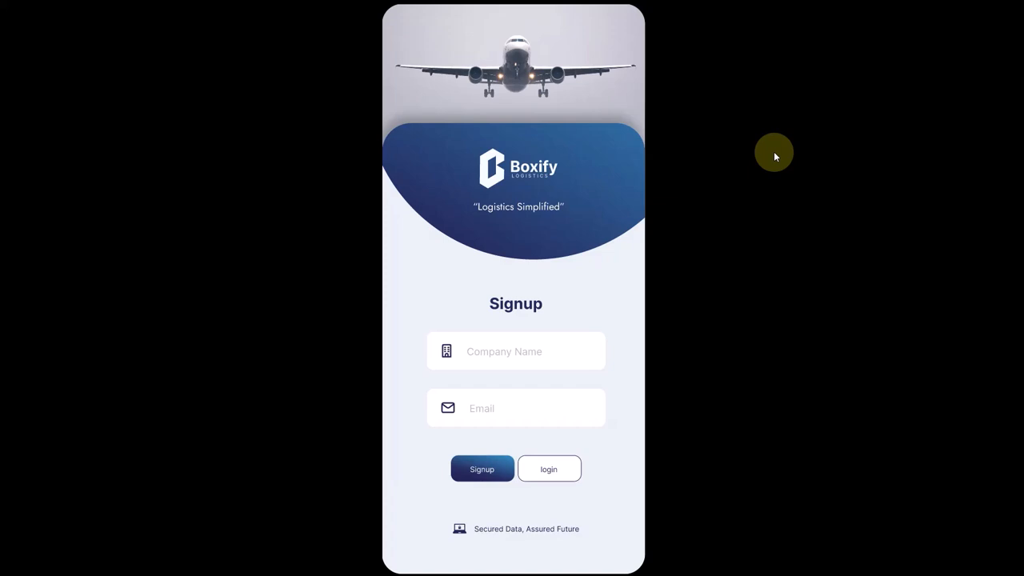
left_click(549, 474)
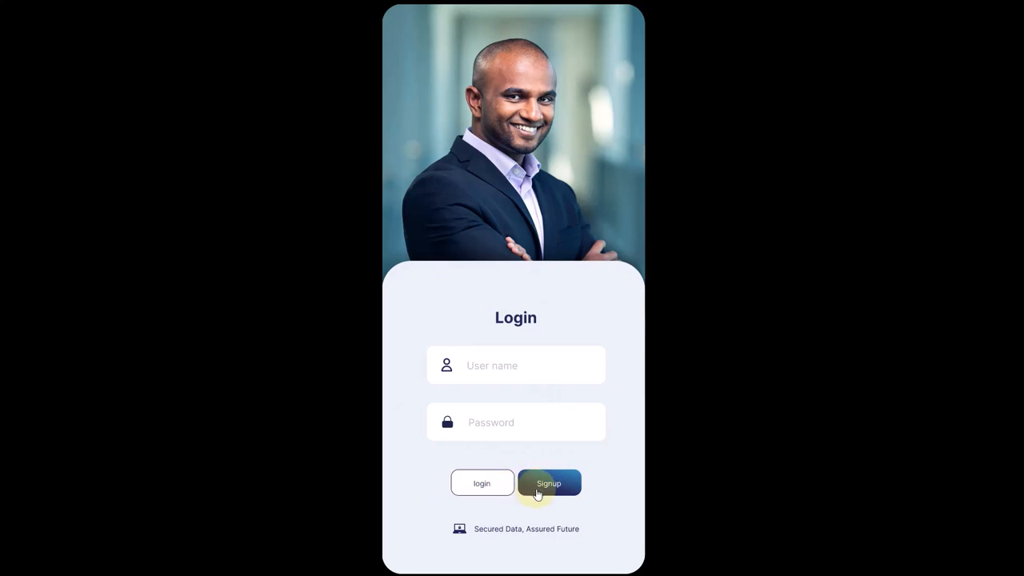
left_click(549, 485)
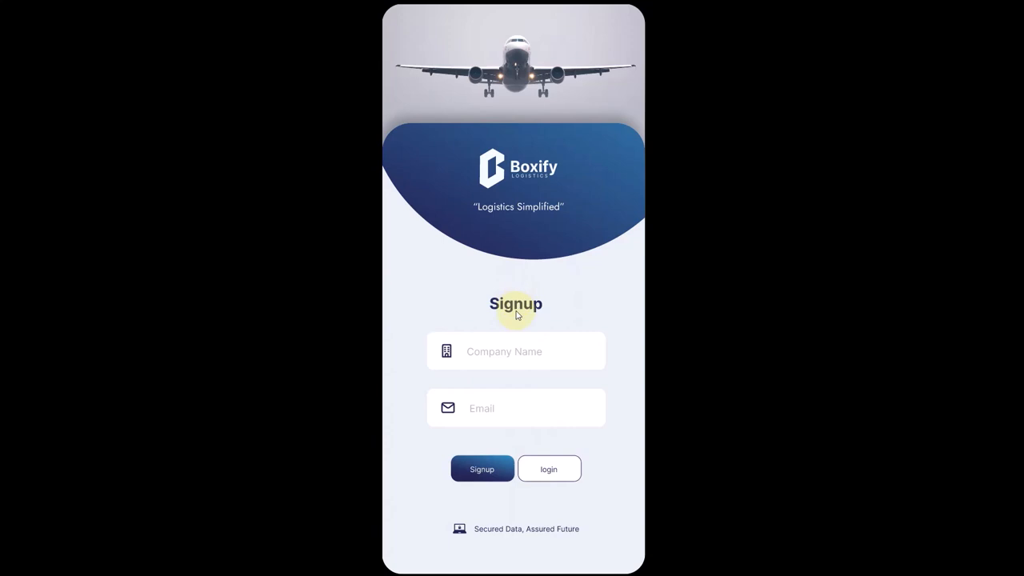
left_click(535, 471)
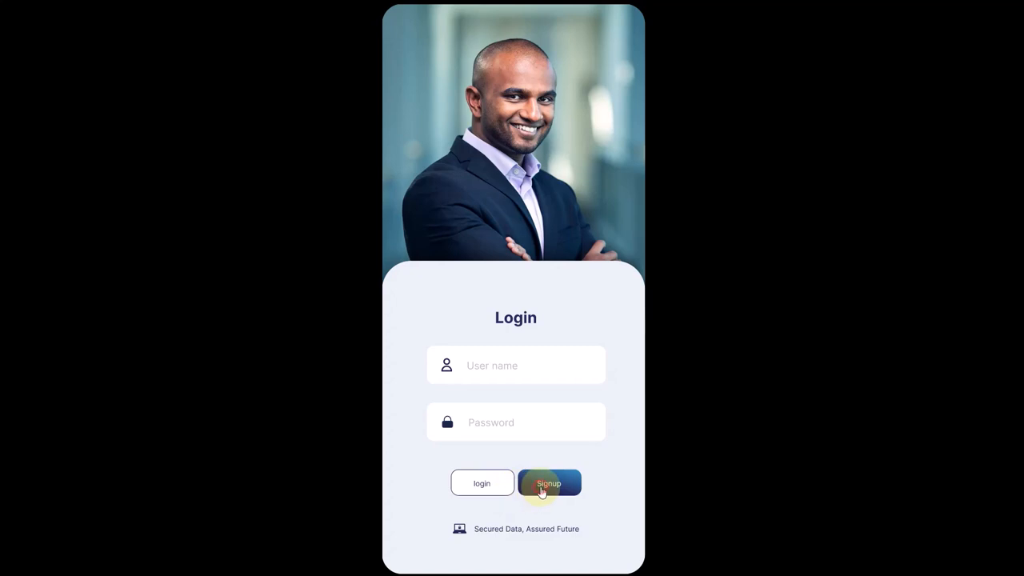
left_click(544, 484)
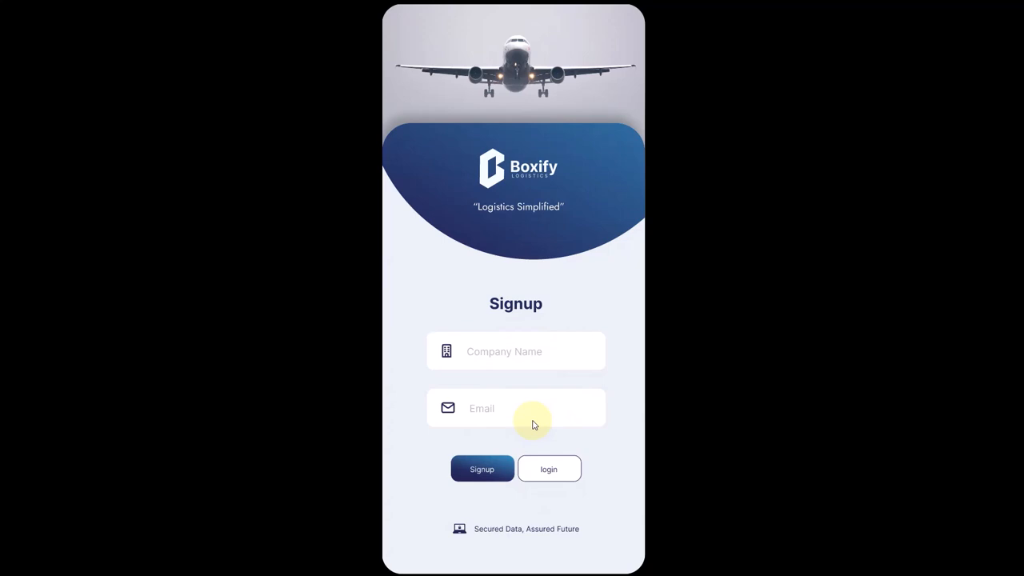
Test the flow from Signup through Verification to Quick Setup, exit the full-screen presentation and return to the design file
left_click(484, 454)
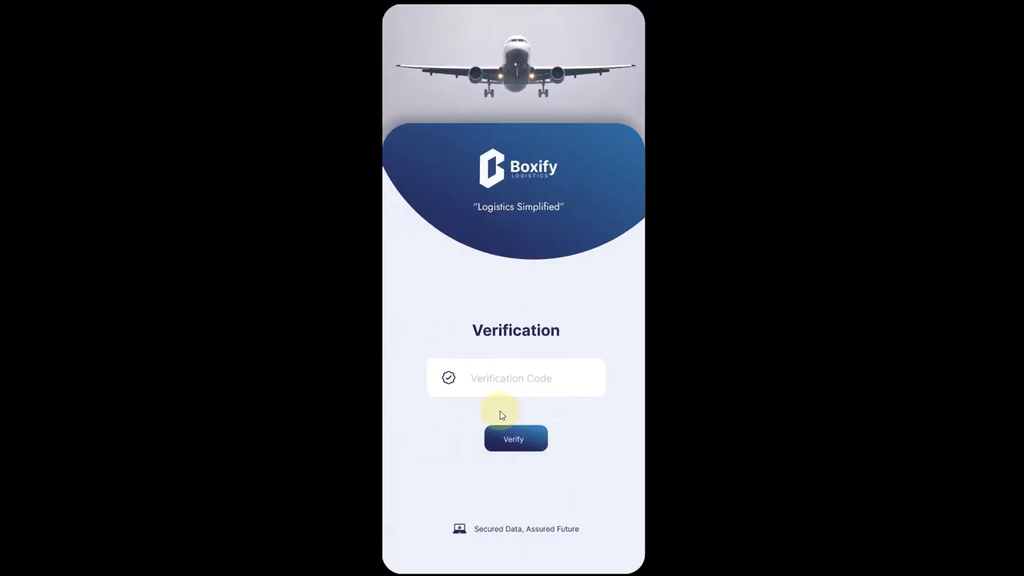
left_click(502, 443)
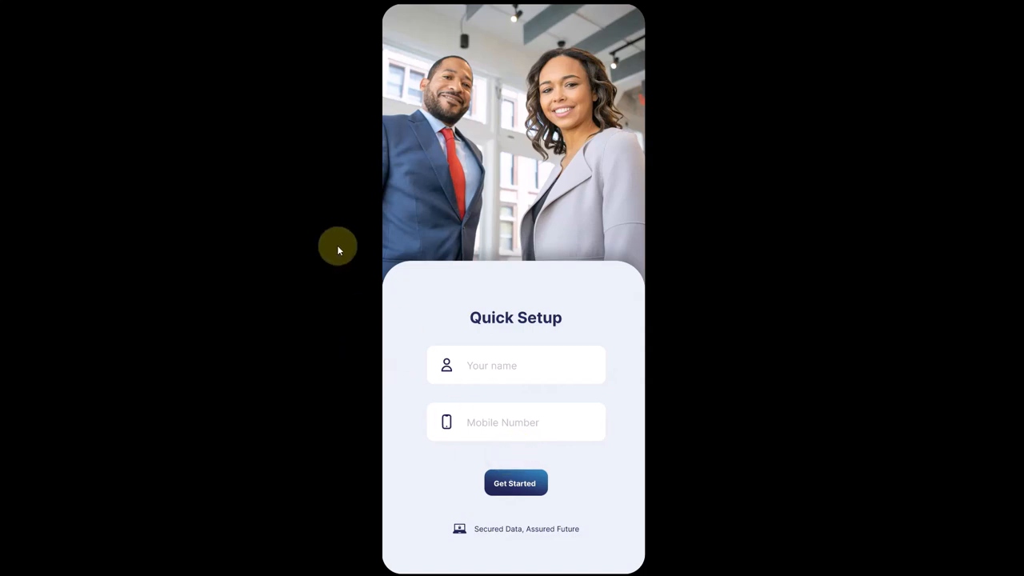
key("Escape")
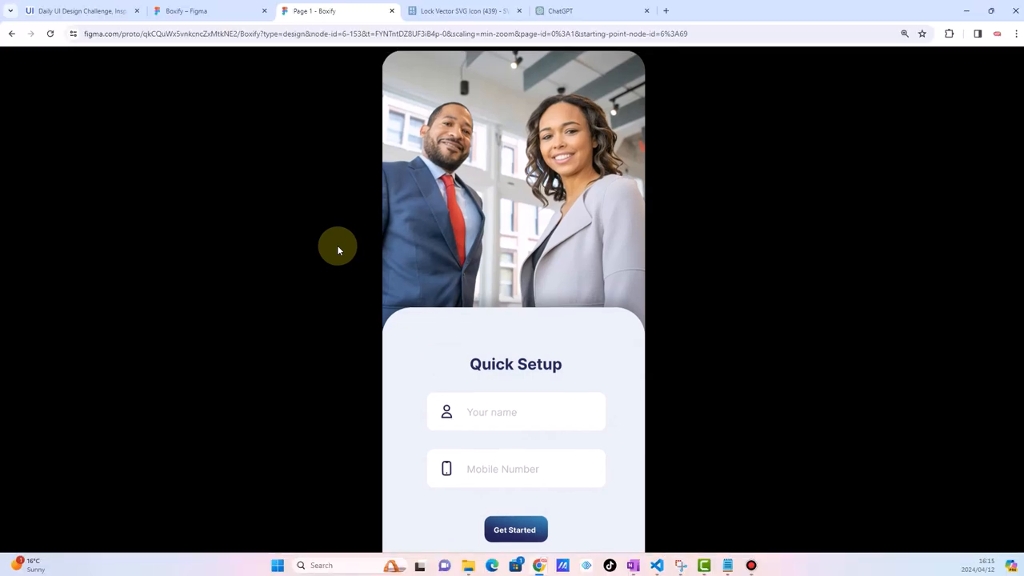
left_click(224, 6)
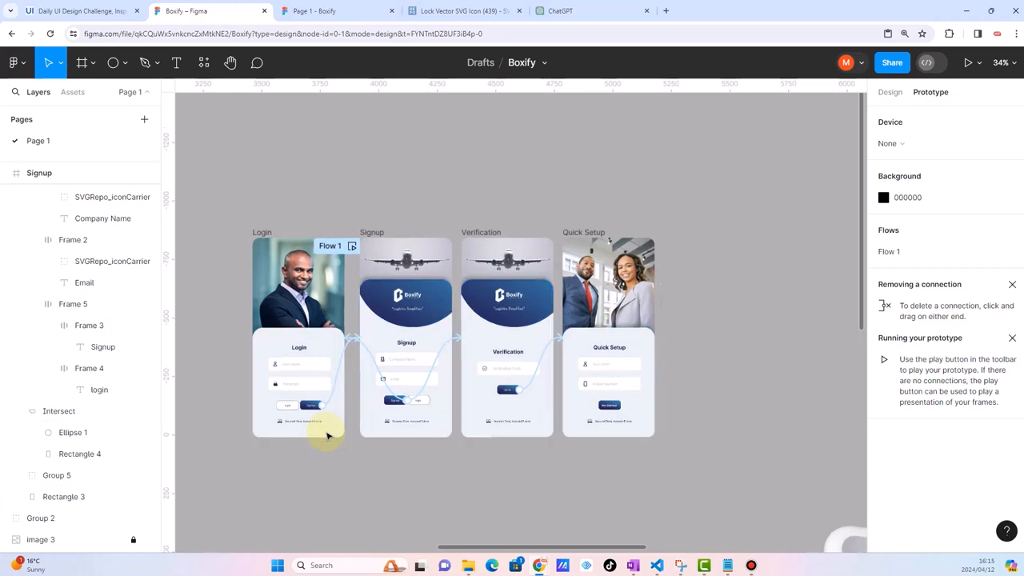
Inspect the connection from the Login screen's Signup button to the Signup screen
scroll(331, 432, "up", 3)
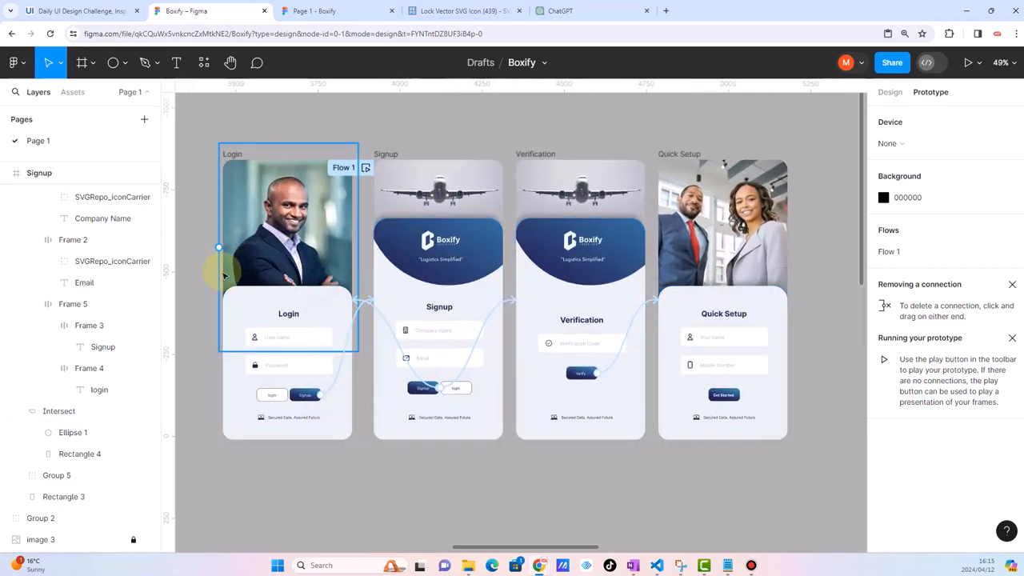
scroll(263, 354, "up", 1)
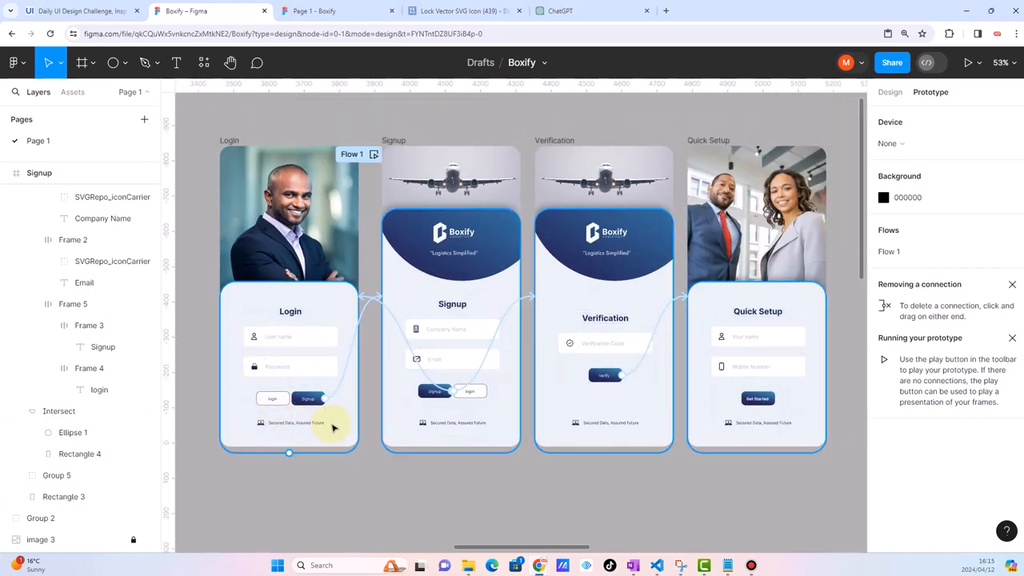
scroll(324, 486, "up", 3)
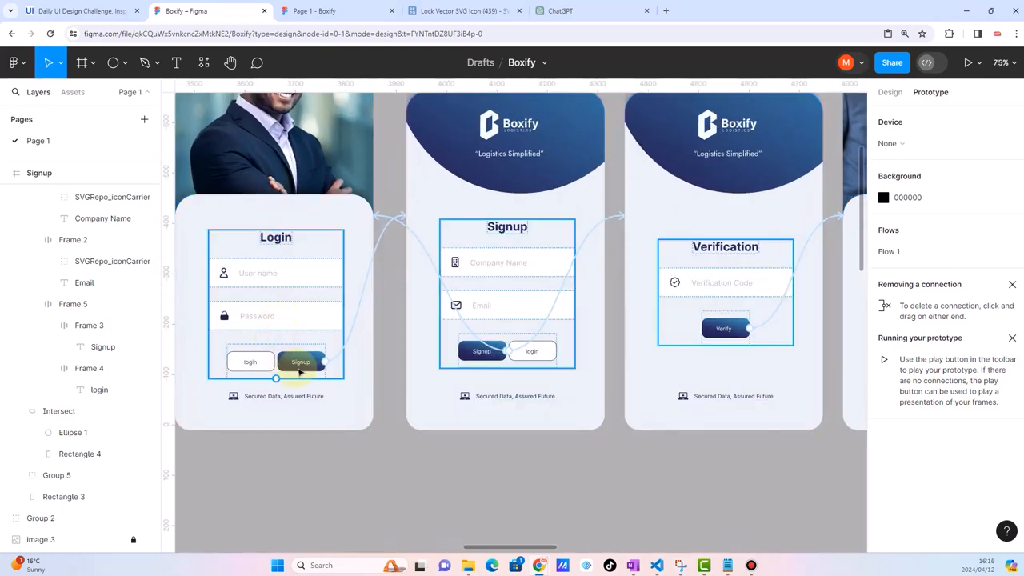
left_click_drag(324, 362, 408, 220)
scroll(408, 220, "up", 3)
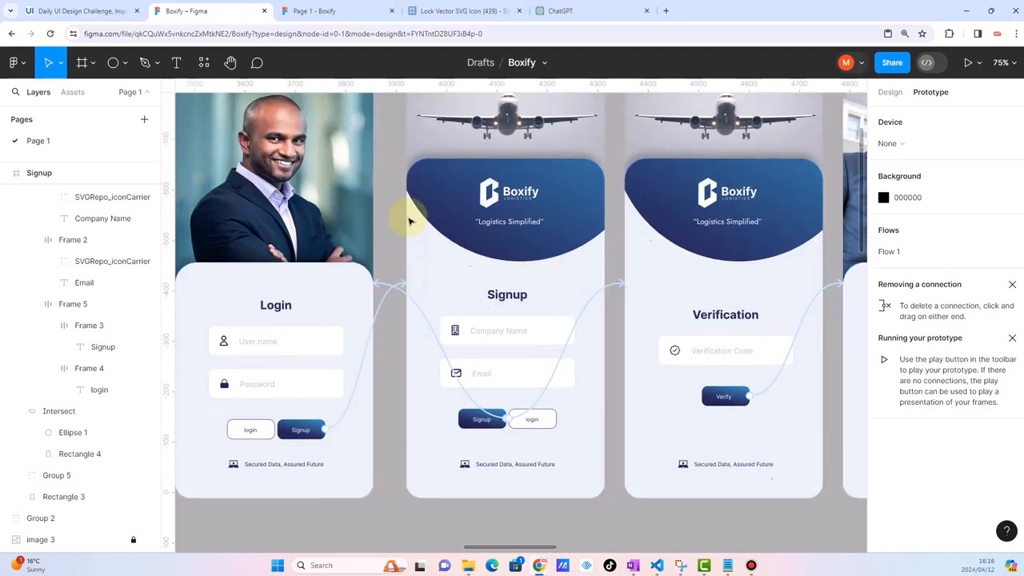
left_click(393, 108)
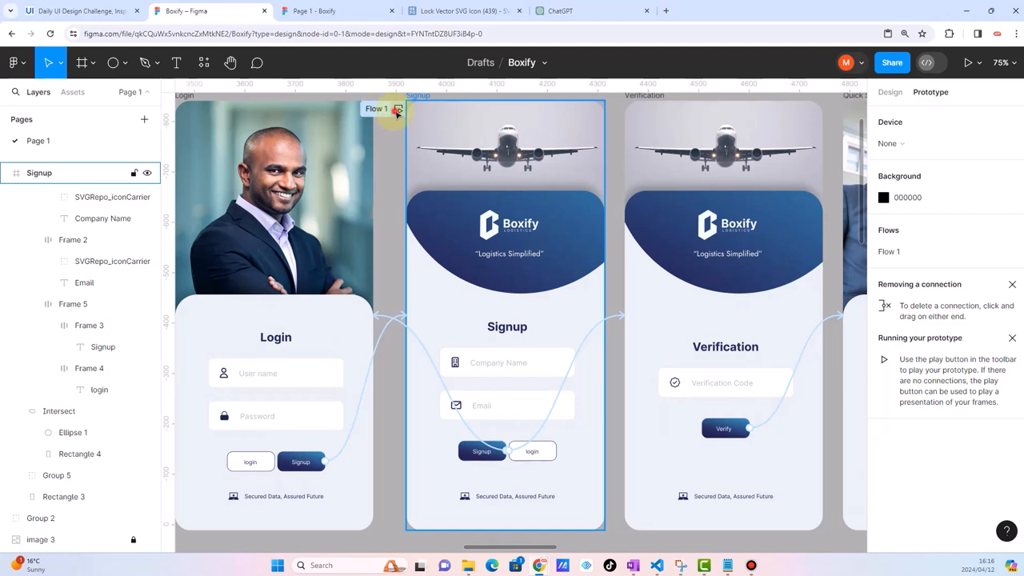
left_click(397, 112)
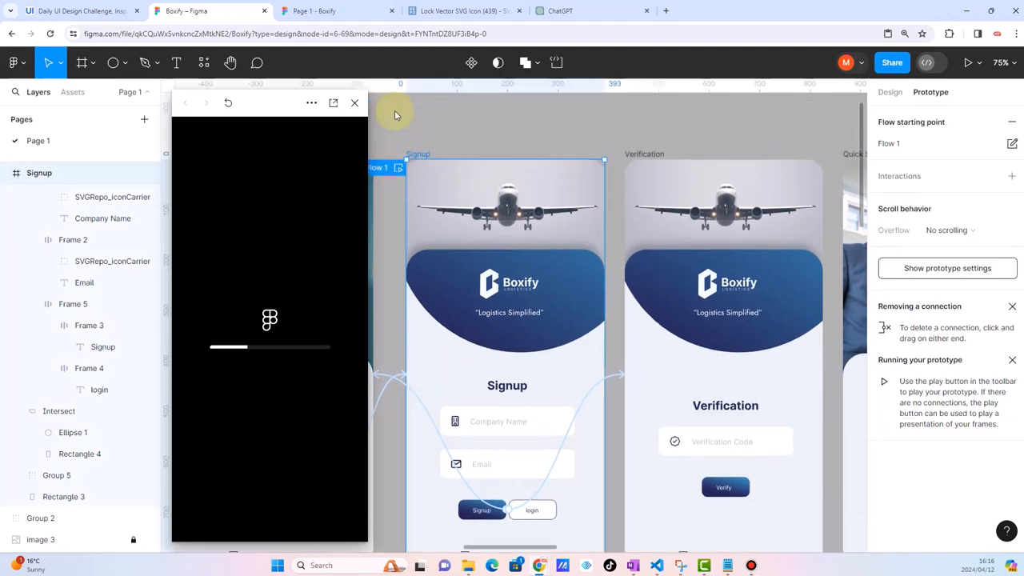
left_click(355, 105)
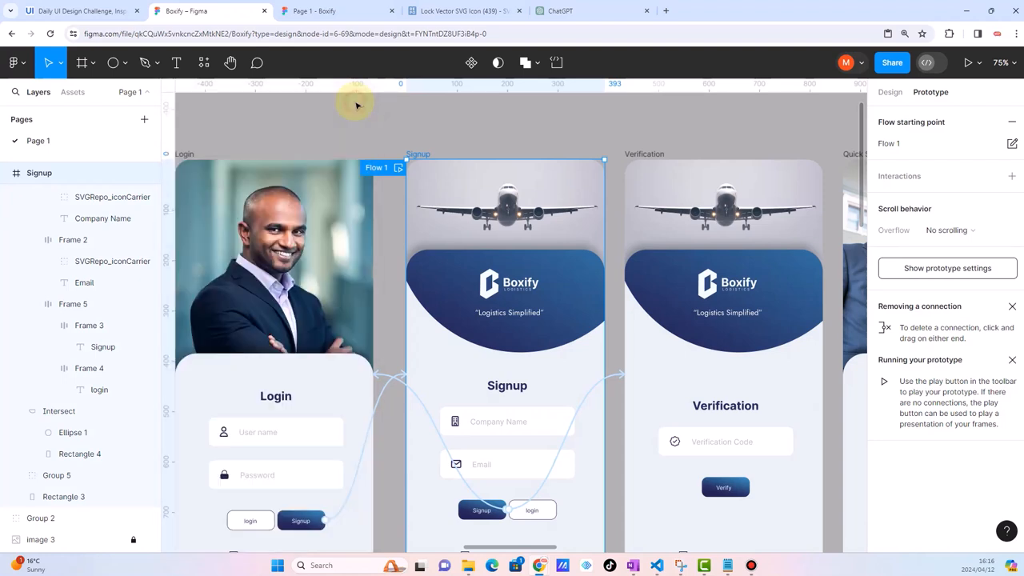
left_click(402, 107)
Remove the Flow 1 starting point from the Signup frame and deselect the frame
scroll(432, 284, "left", 2)
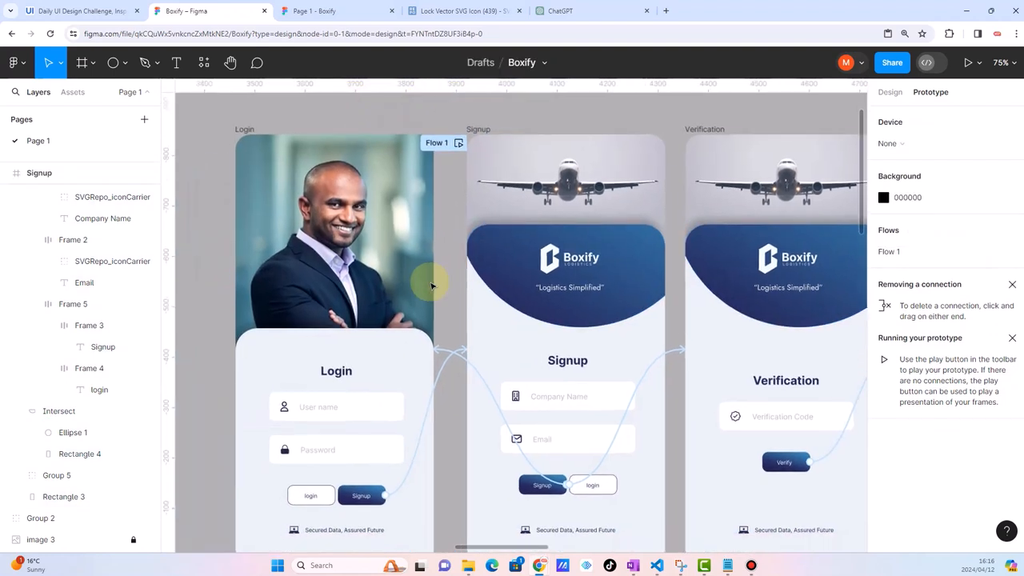
left_click(450, 143)
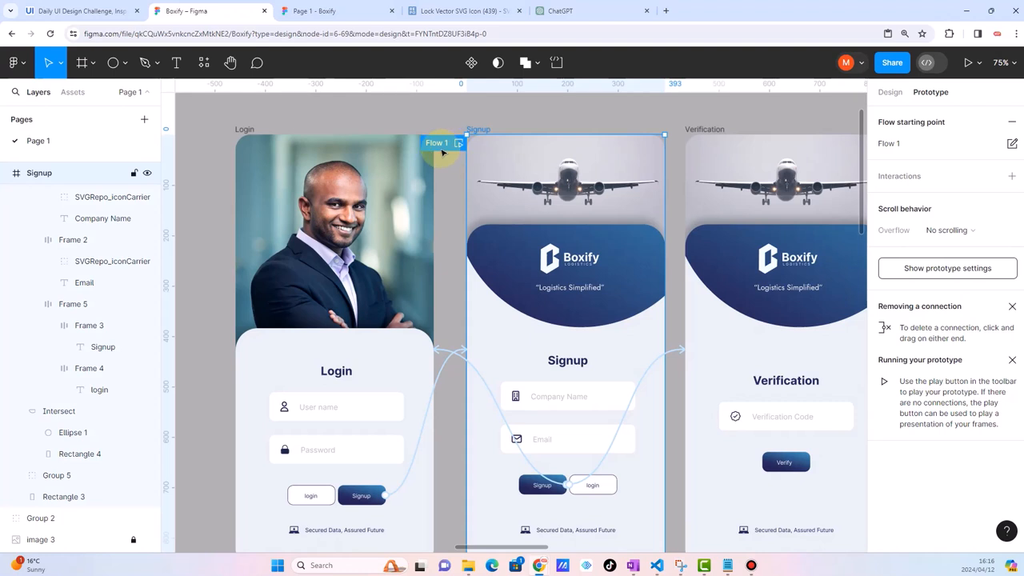
left_click(1012, 144)
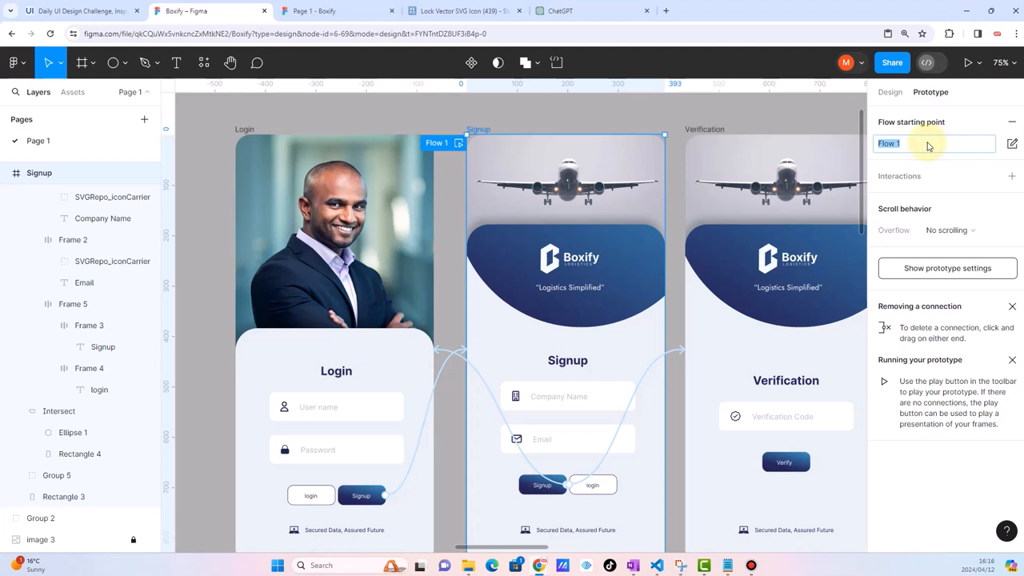
left_click(1012, 146)
left_click(931, 155)
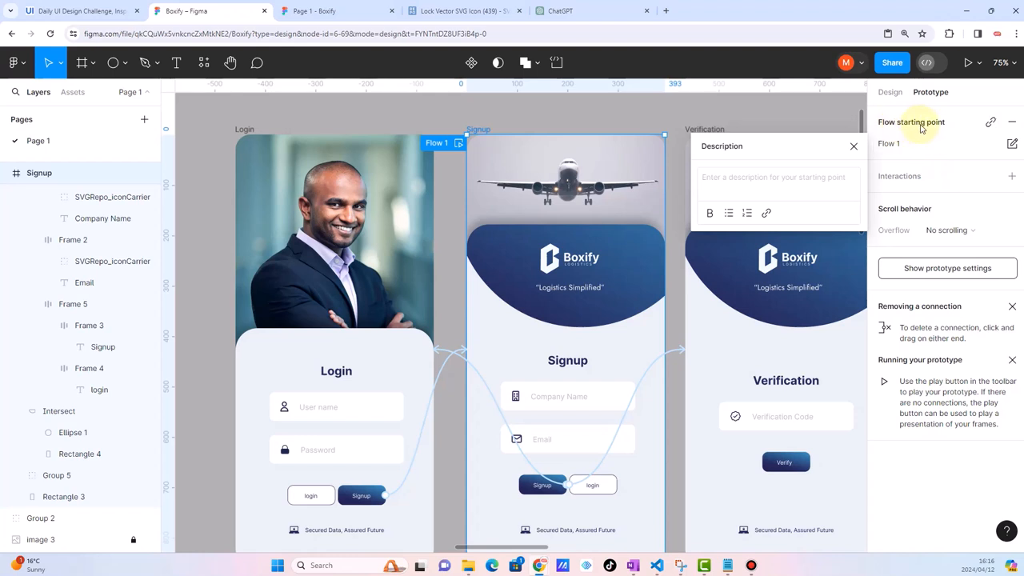
left_click(1012, 124)
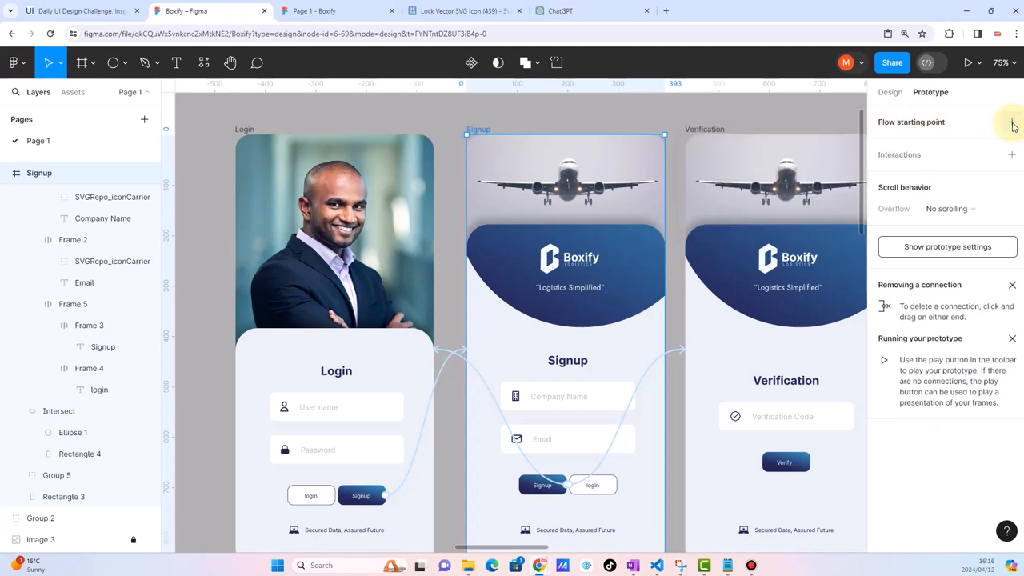
left_click(548, 119)
Trace the connections of the Login screen's Signup button and the Signup screen's login button to their target screens
scroll(418, 339, "down", 2)
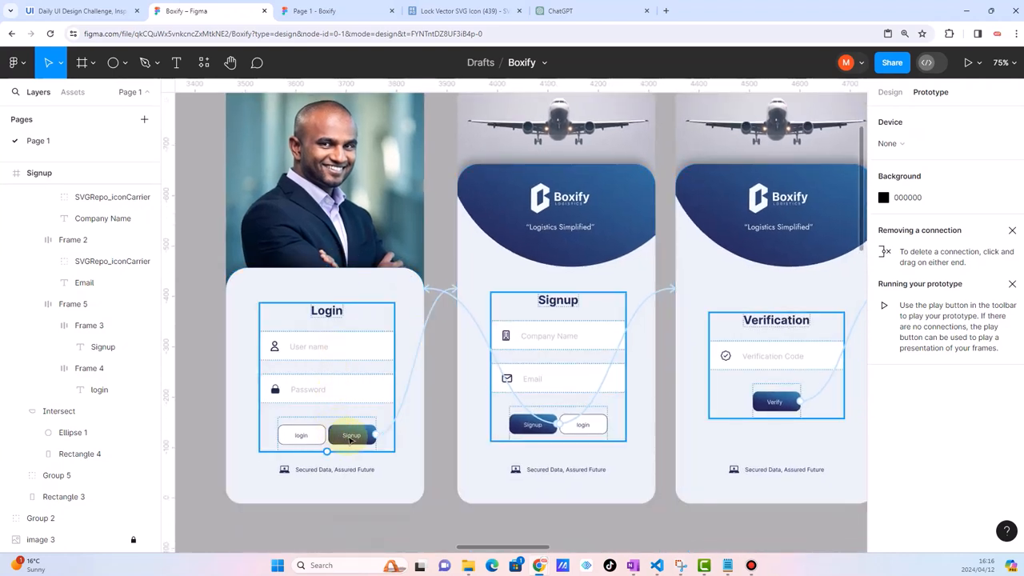
left_click_drag(350, 440, 462, 296)
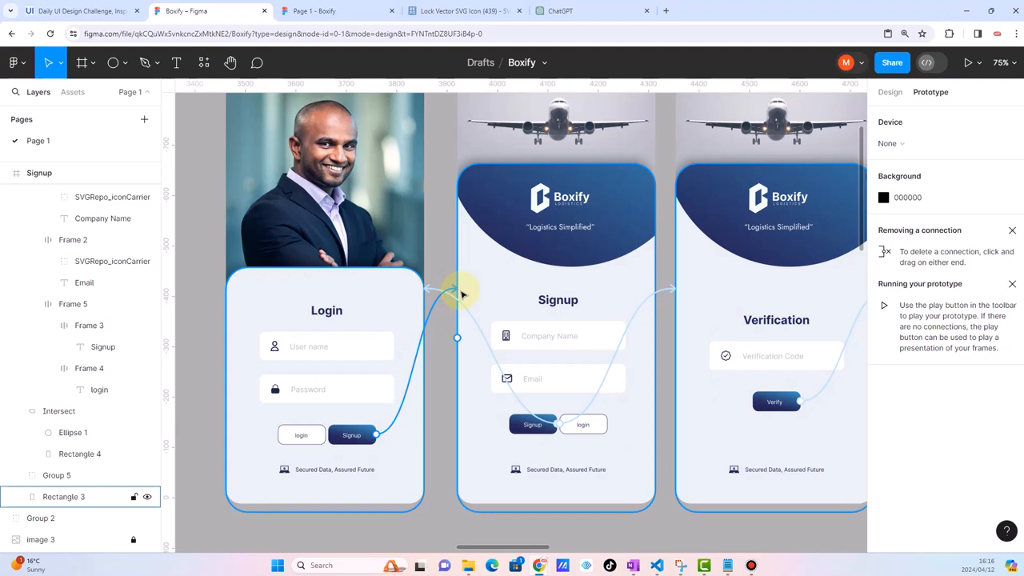
scroll(462, 294, "right", 1)
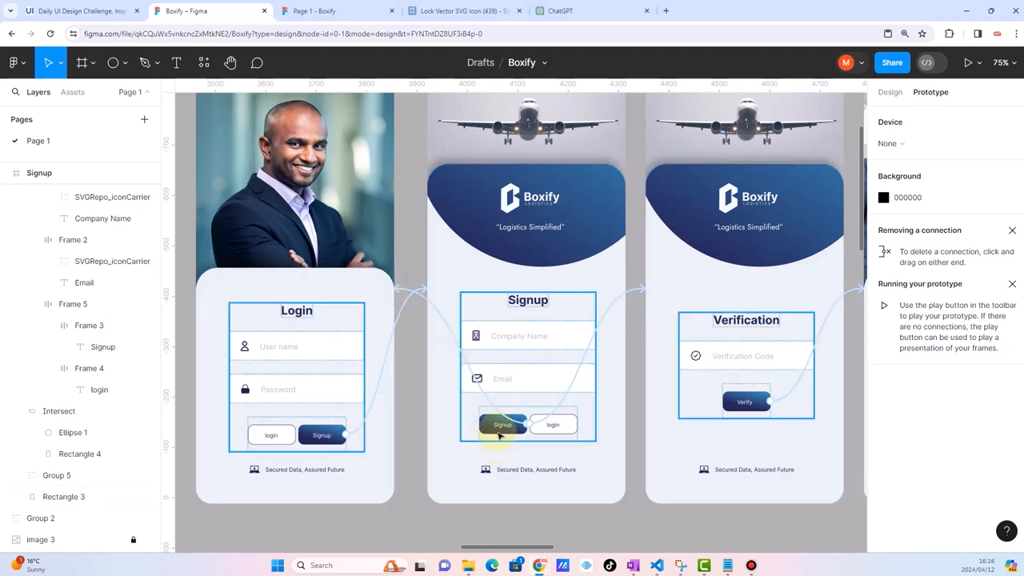
scroll(500, 429, "up", 5)
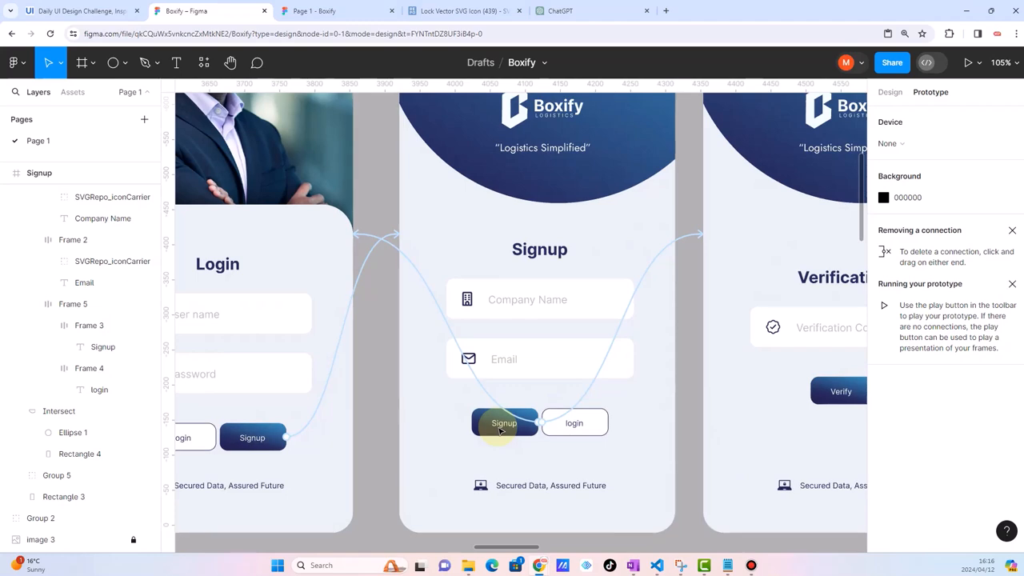
scroll(500, 430, "up", 3)
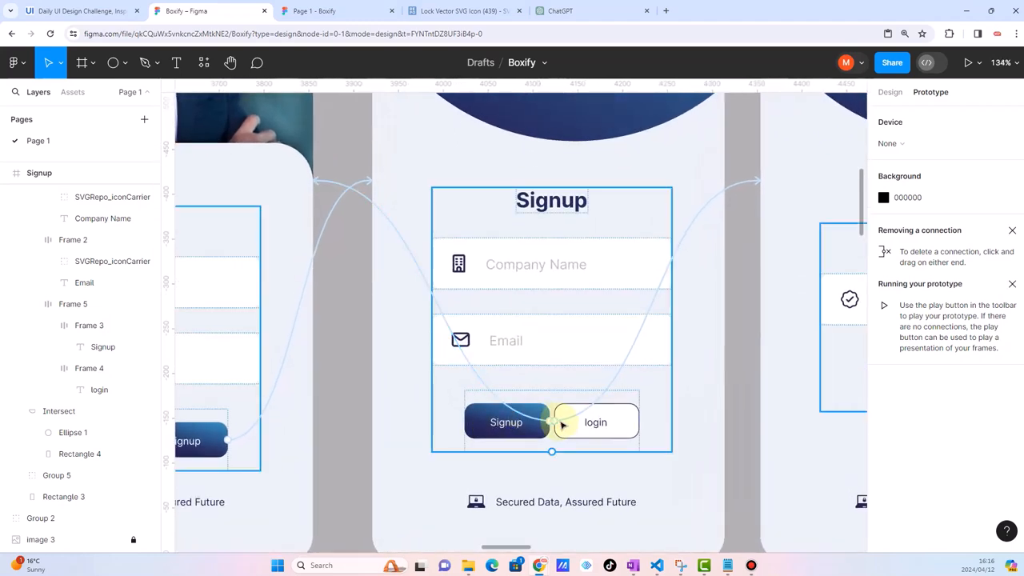
scroll(613, 372, "up", 5)
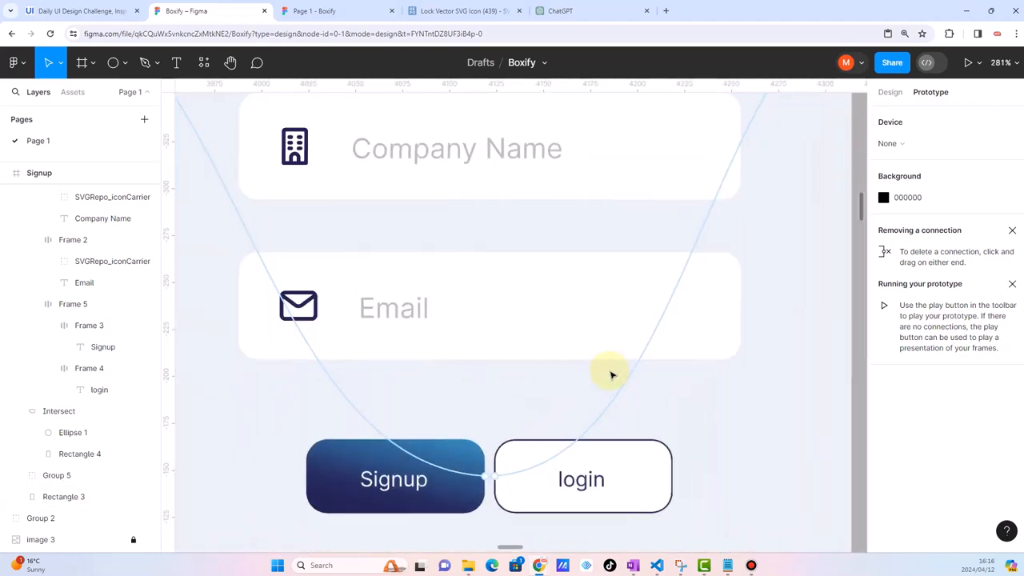
scroll(495, 475, "up", 6)
left_click(491, 475)
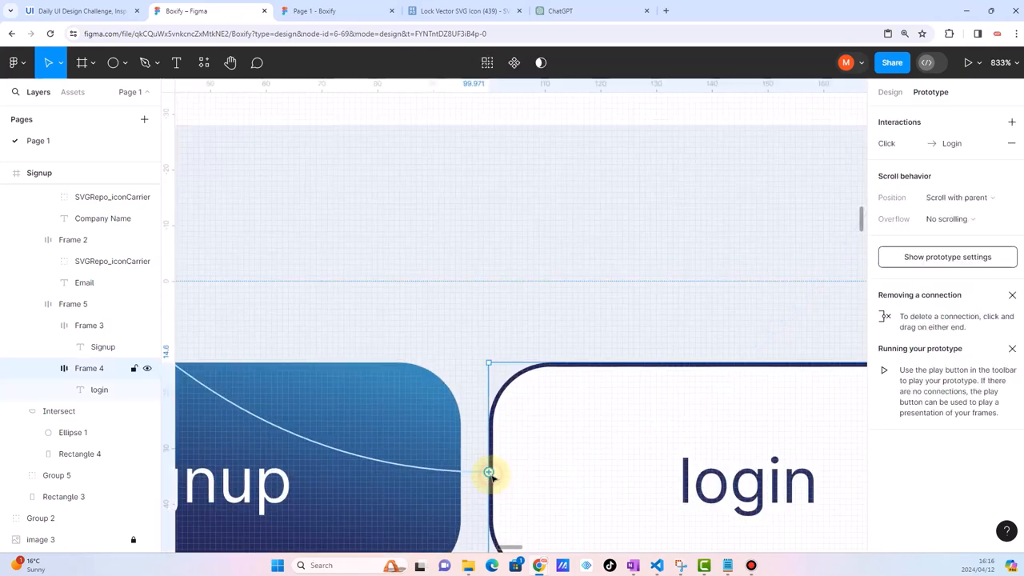
scroll(489, 474, "down", 7)
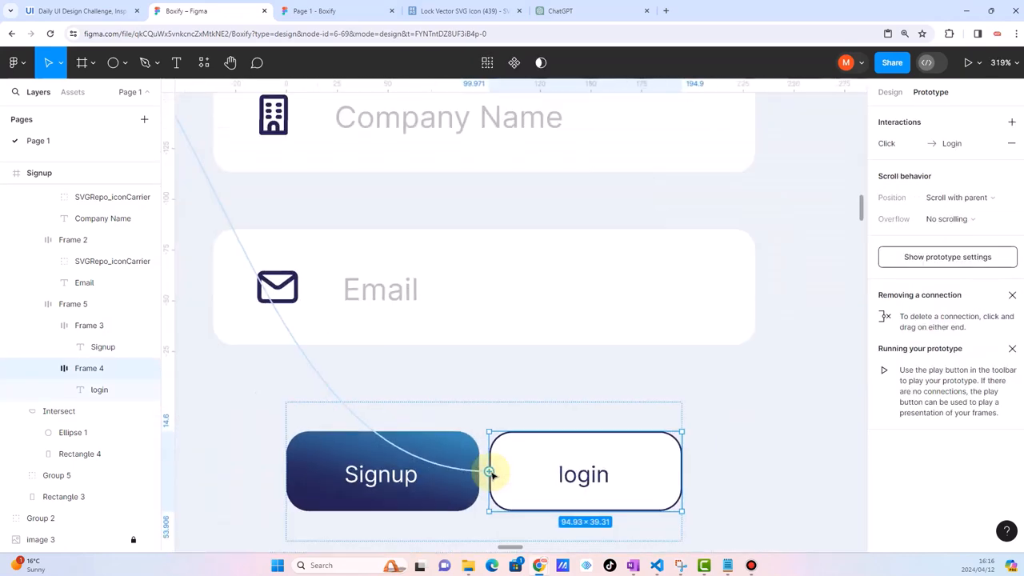
scroll(490, 474, "down", 3)
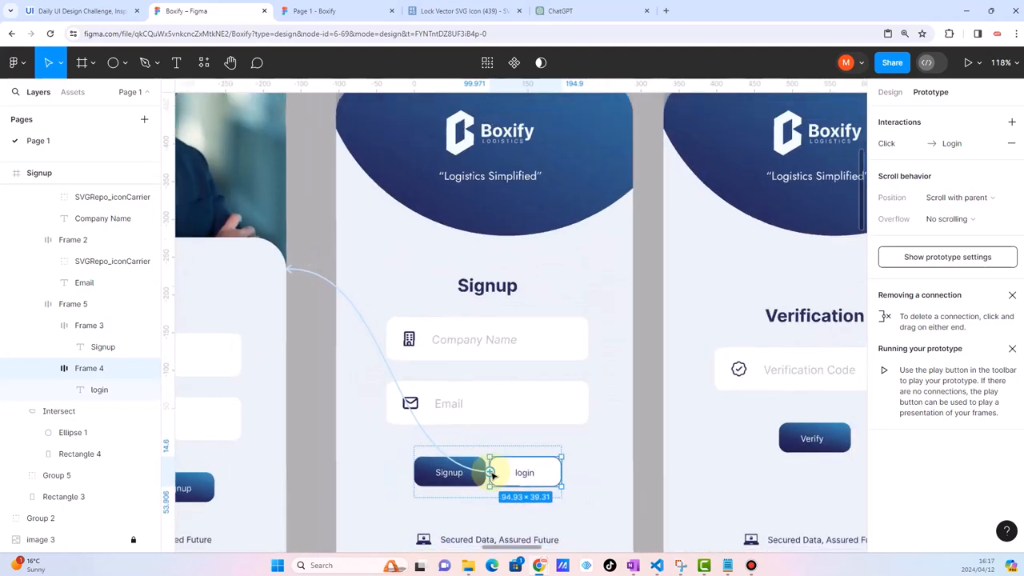
Select the Signup screen's Signup button and trace its connection to the Verification screen
scroll(532, 490, "up", 3)
left_click(424, 454)
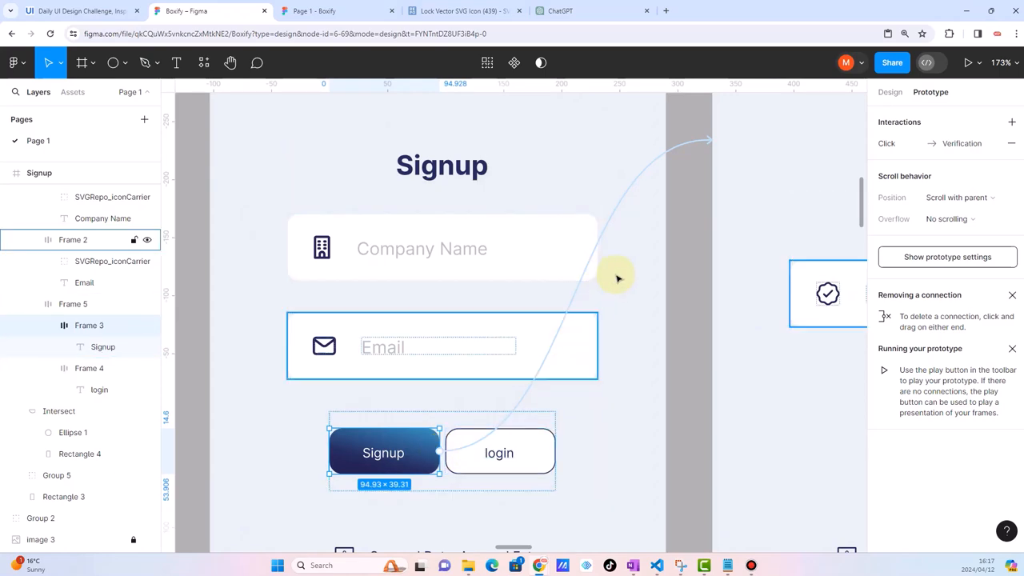
scroll(458, 429, "down", 3)
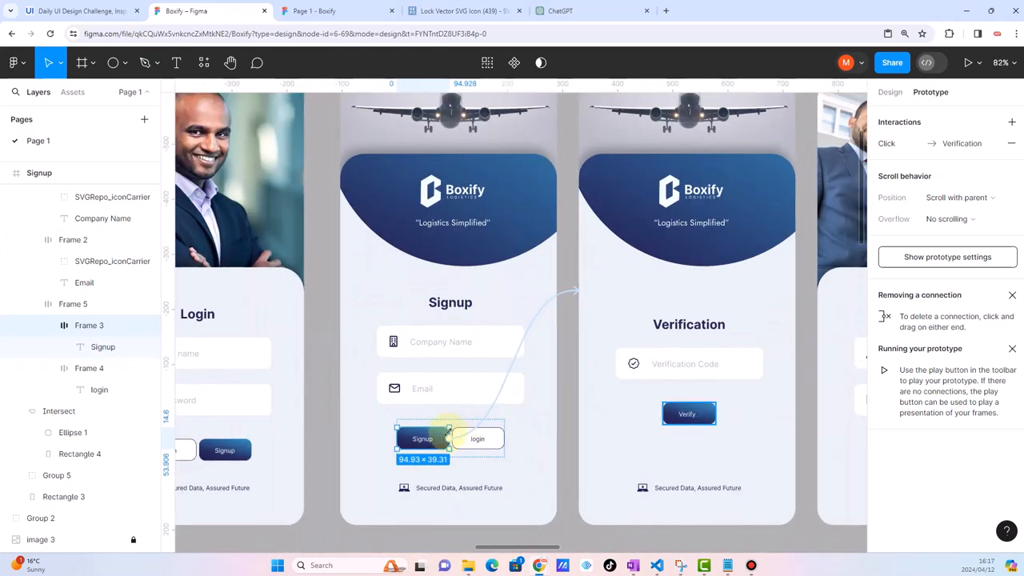
left_click_drag(452, 430, 603, 308)
scroll(603, 308, "right", 5)
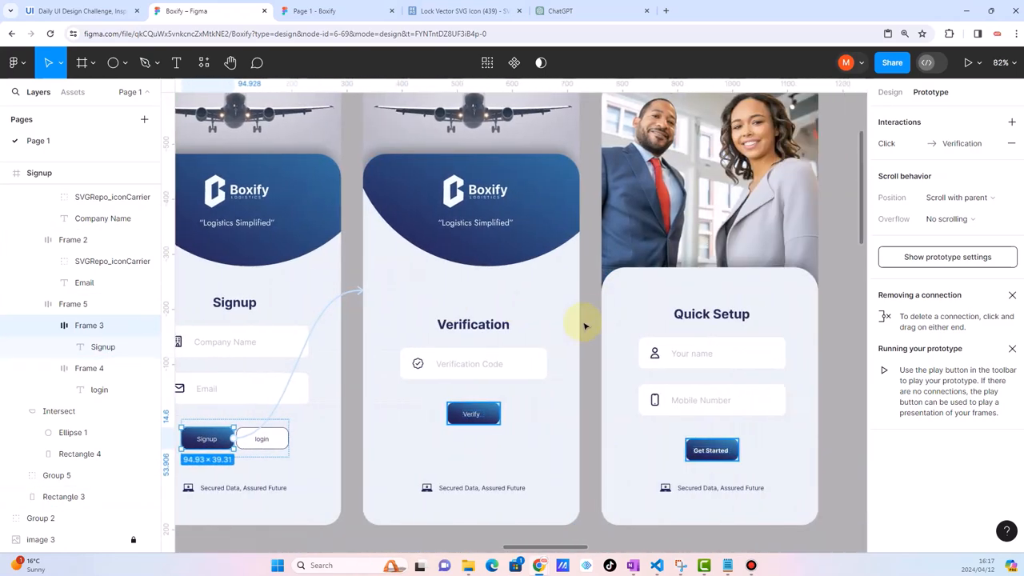
Trace the connection from the Verification screen's Verify button to the Quick Setup screen, then clear the selection
left_click(546, 331)
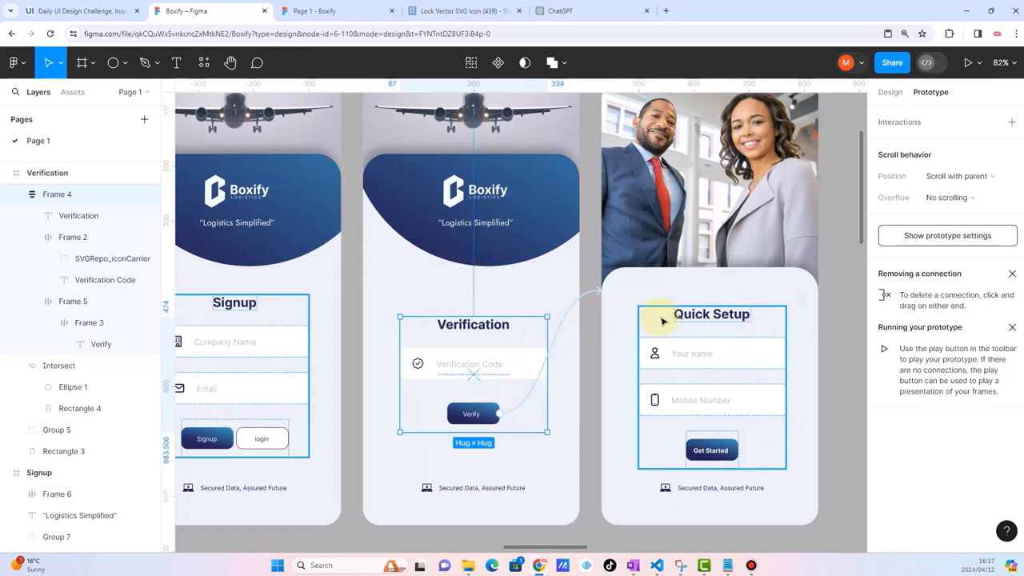
scroll(713, 322, "down", 5)
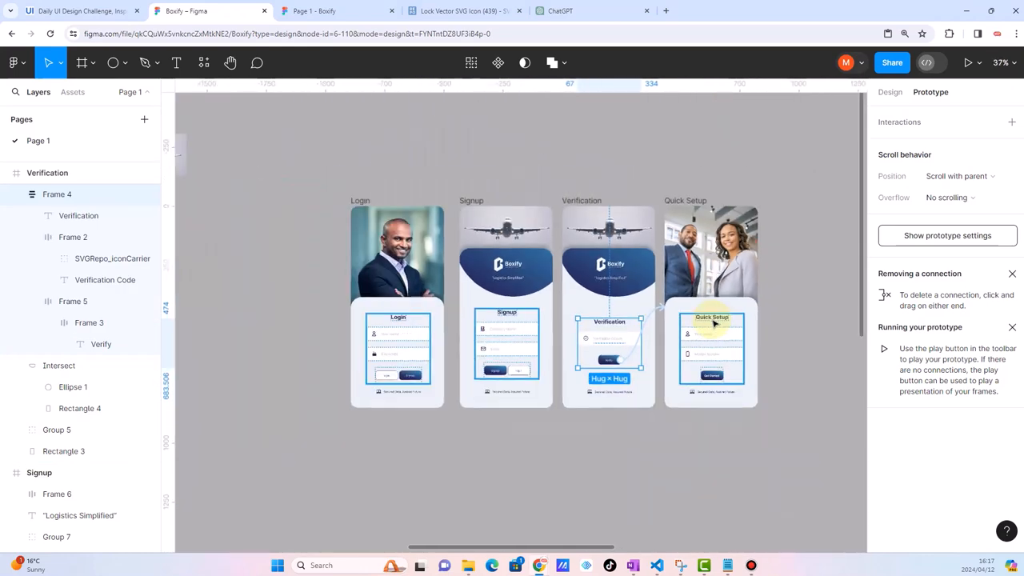
left_click(478, 164)
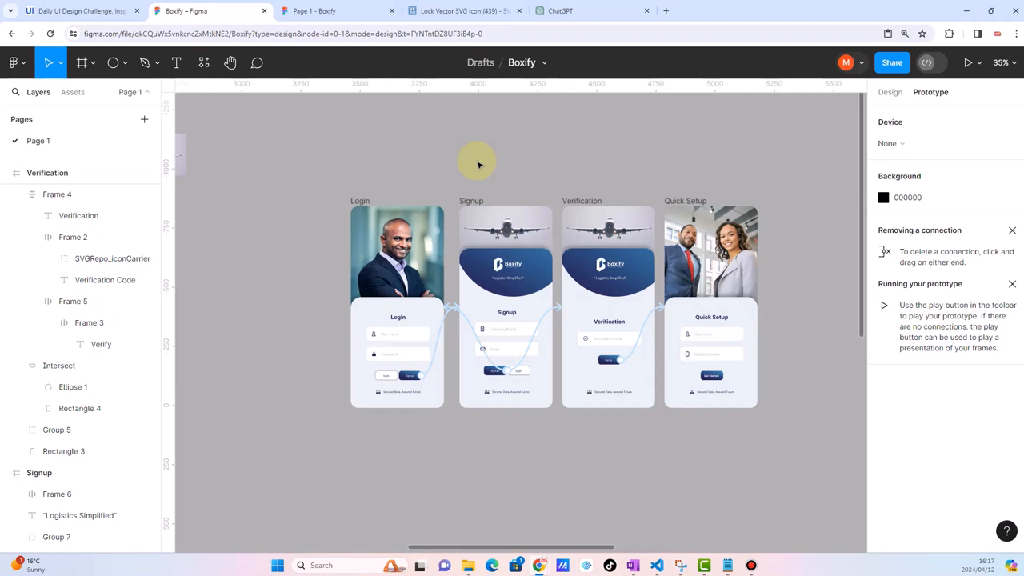
Add a flow starting point to the Login frame
left_click(427, 254)
left_click(451, 164)
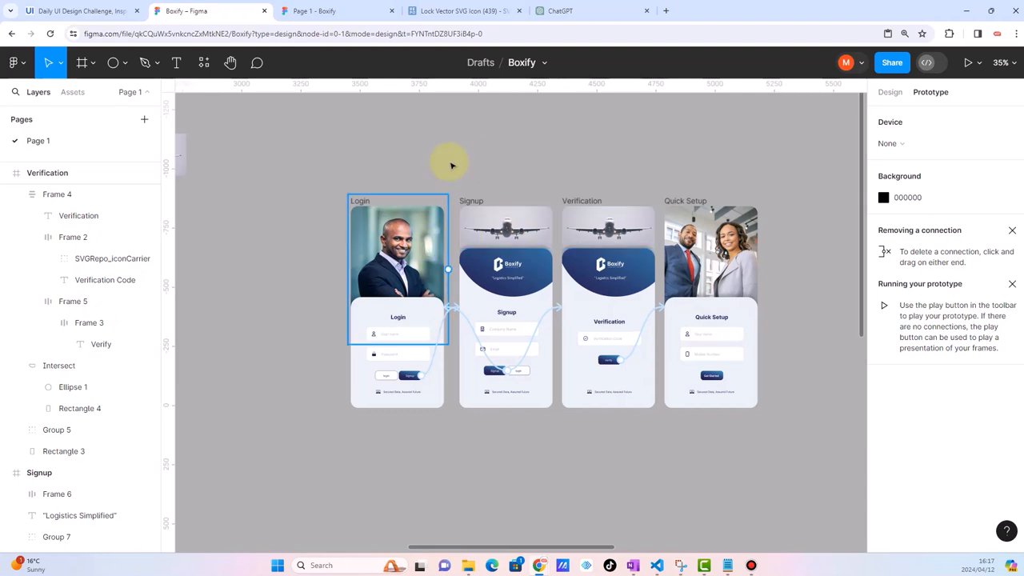
left_click(364, 201)
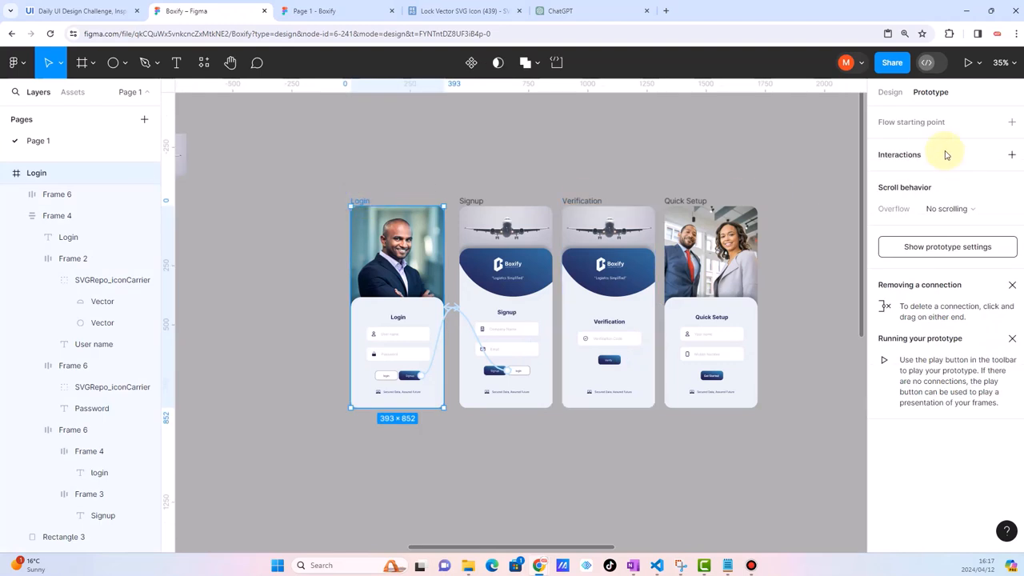
left_click(1010, 124)
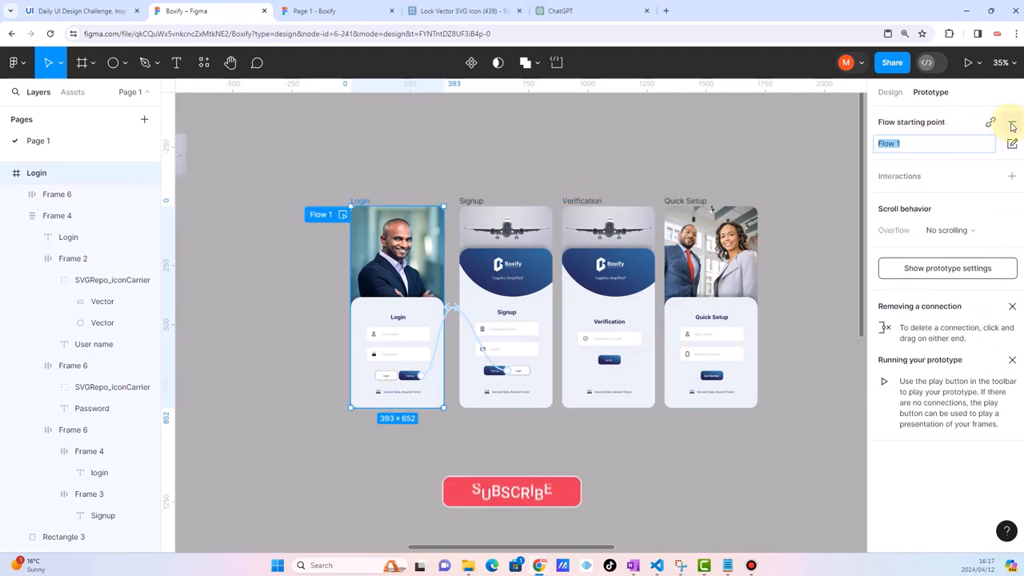
left_click(365, 156)
left_click(362, 200)
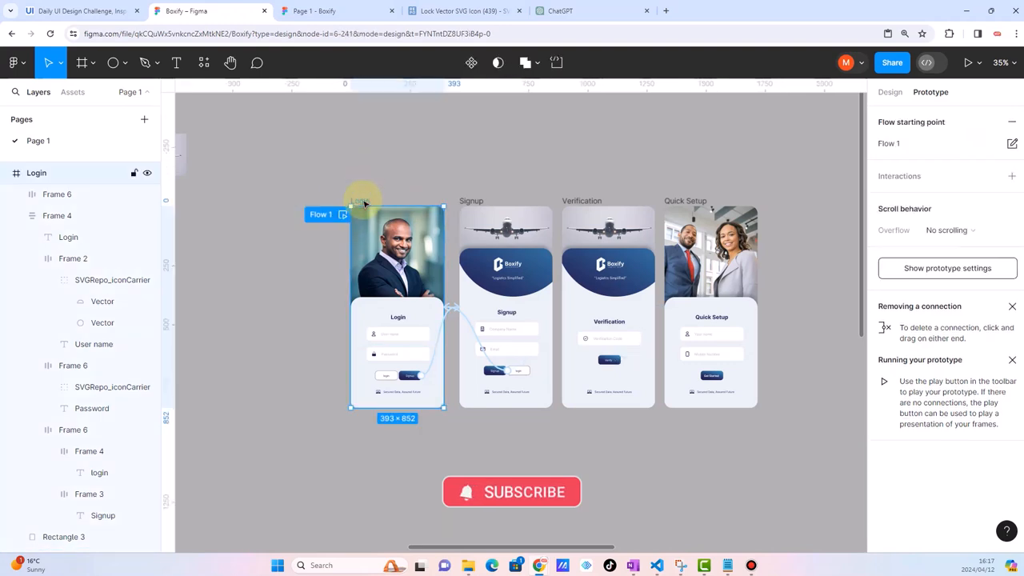
Close the old prototype preview and present the prototype from the Login screen in full screen
left_click(388, 11)
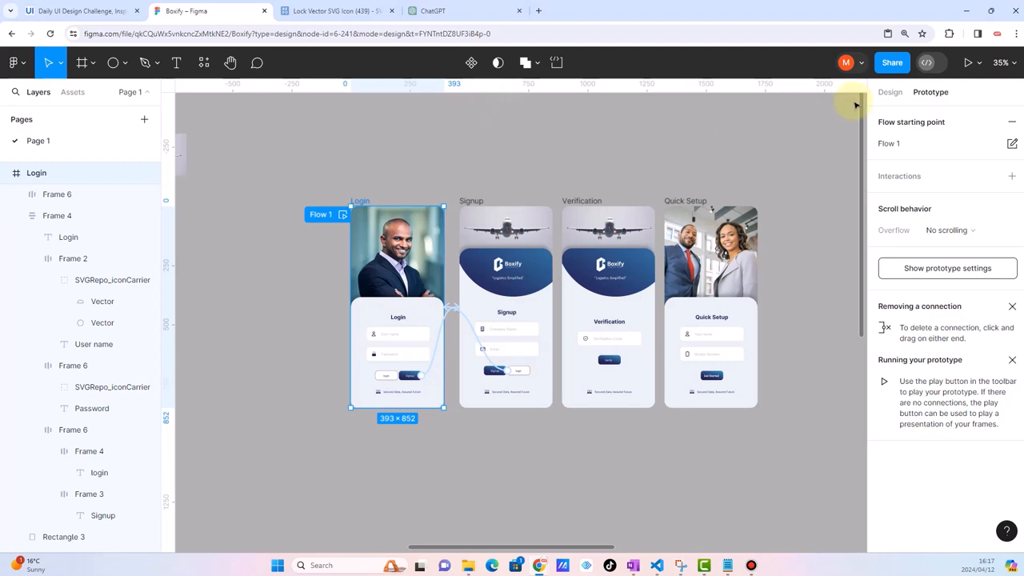
left_click(968, 64)
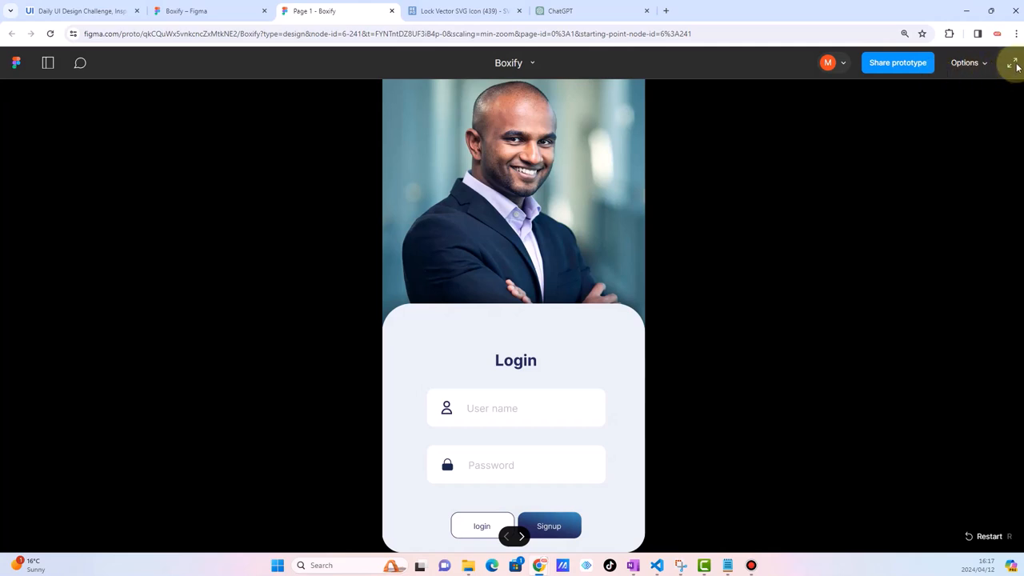
left_click(1011, 63)
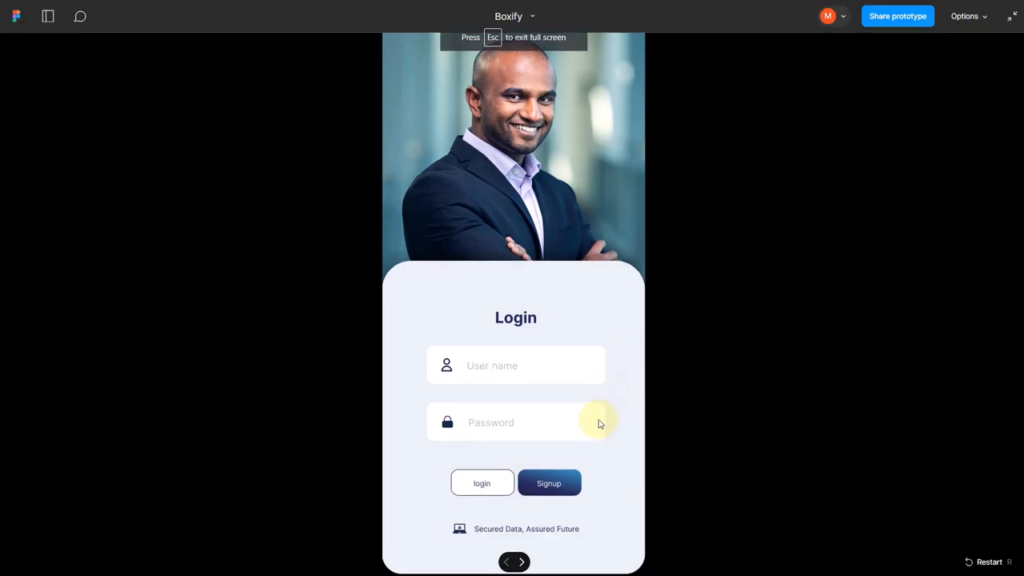
left_click(803, 99)
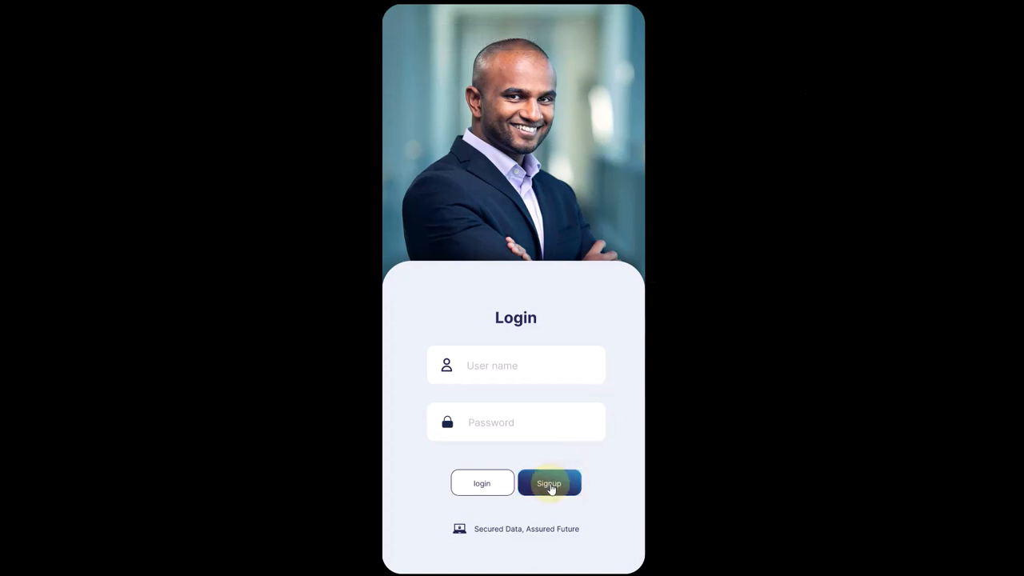
Test the prototype links between Login and Signup in both directions, and from Signup through Verification to Quick Setup
left_click(550, 484)
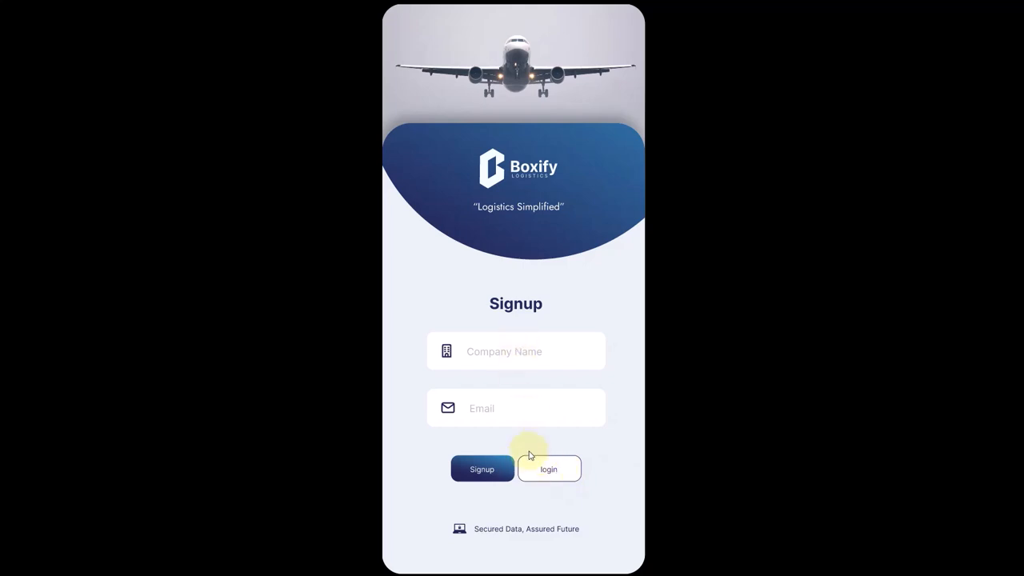
left_click(549, 474)
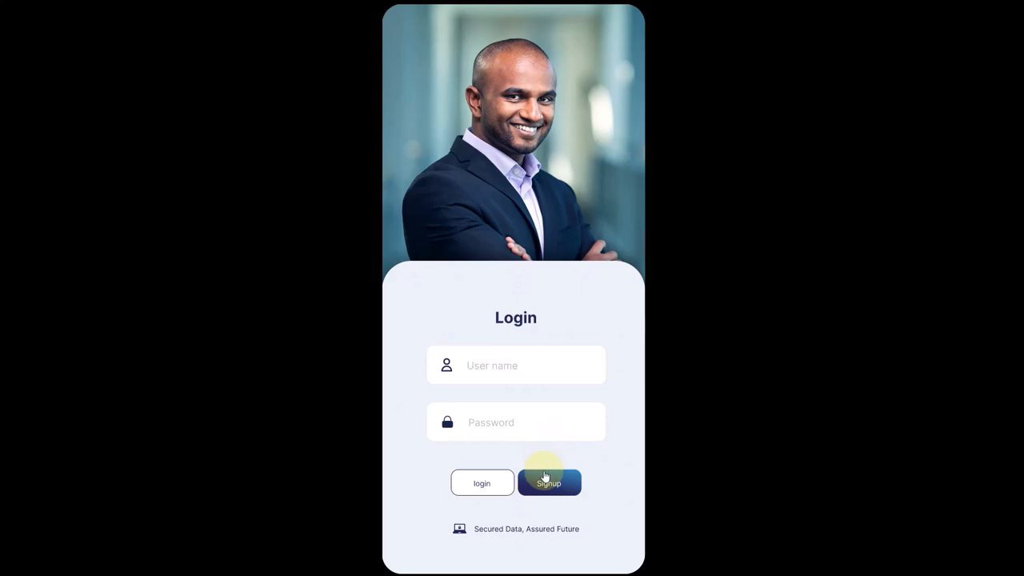
left_click(544, 489)
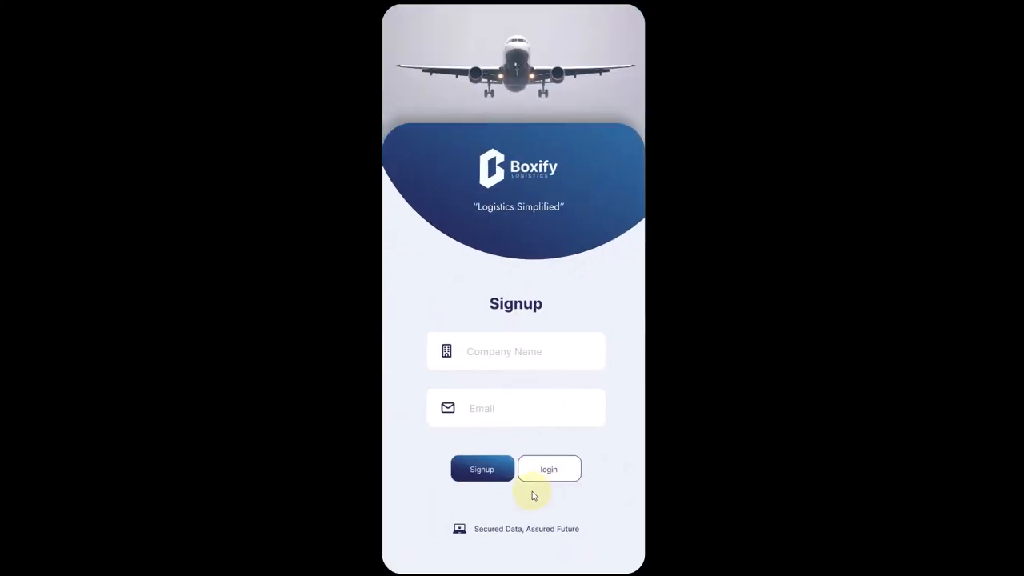
left_click(481, 472)
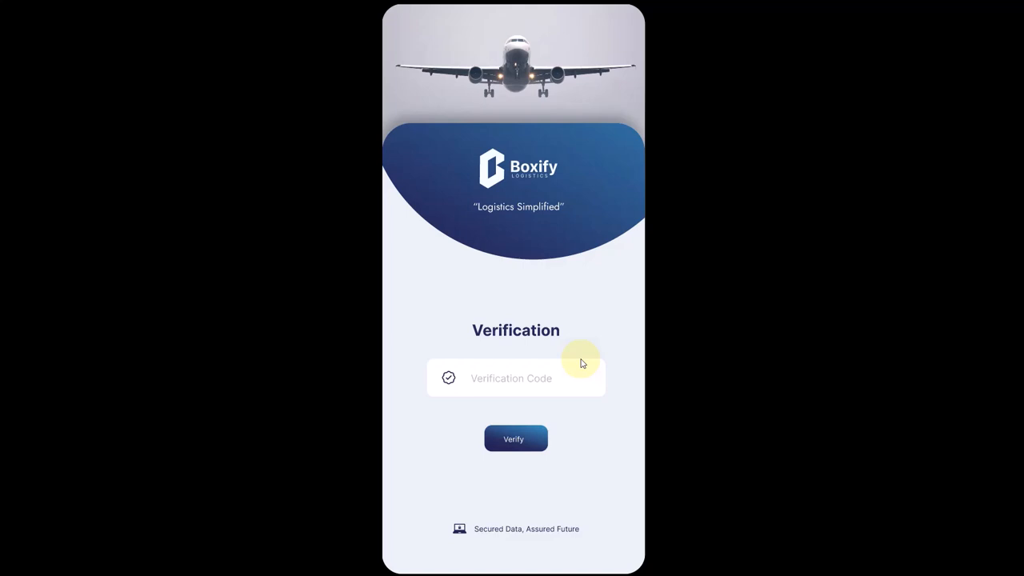
left_click(515, 441)
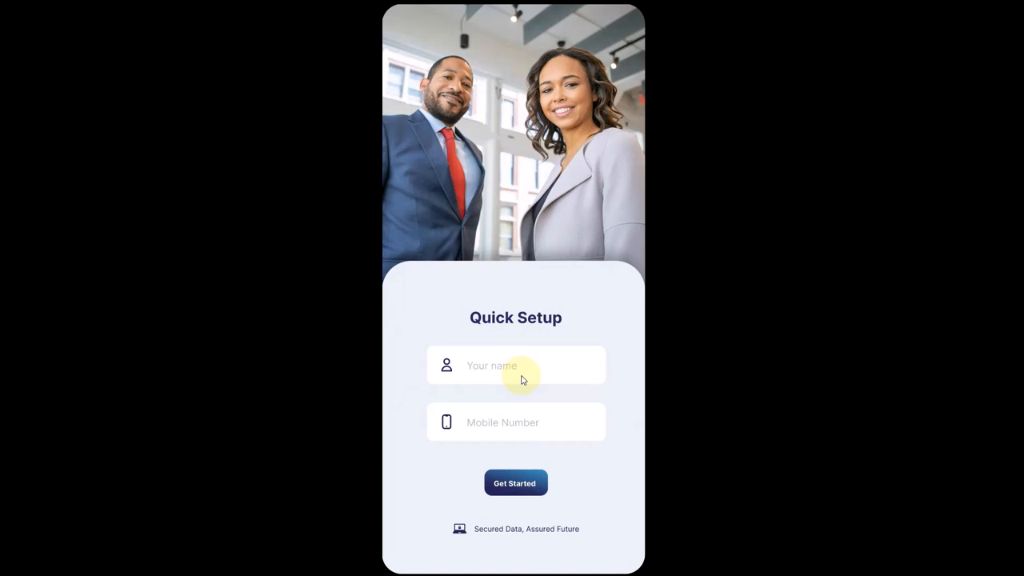
Exit the full-screen preview and return to the Boxify design file with nothing selected
mouse_move(3, 3)
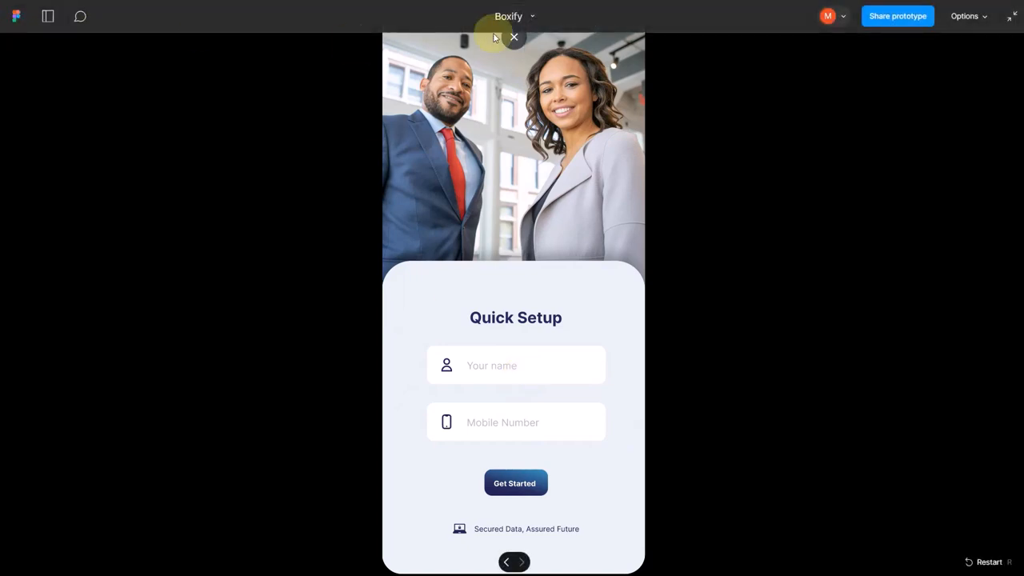
left_click(1010, 14)
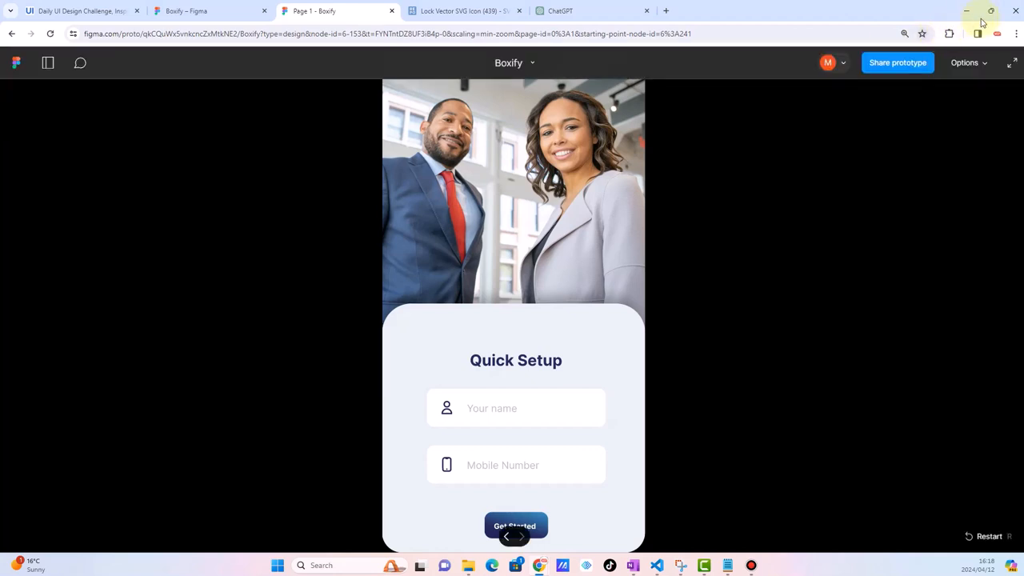
left_click(197, 8)
left_click(282, 146)
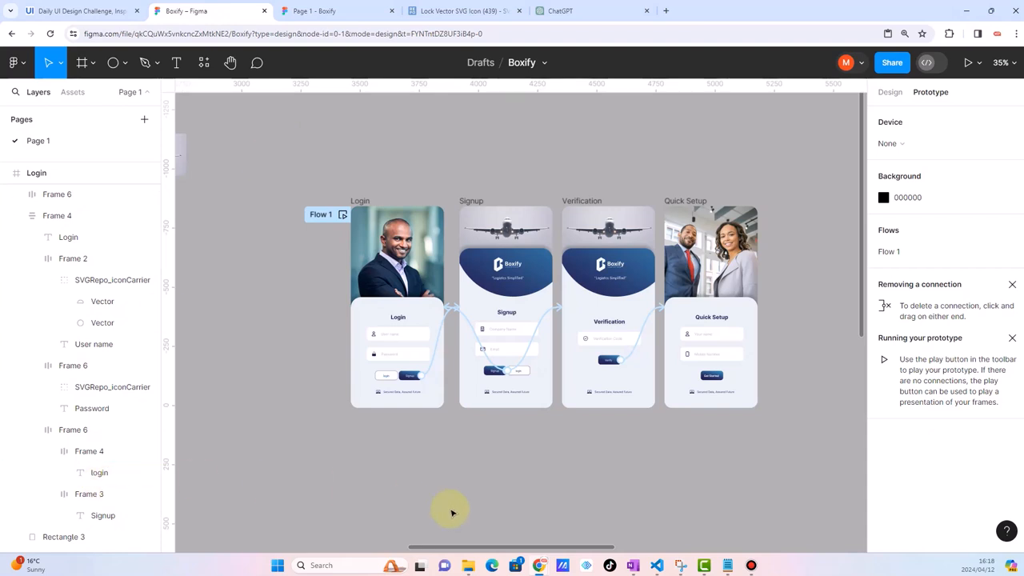
Switch to LetsView, reposition its window and mirror the phone's screen to the computer
left_click(585, 570)
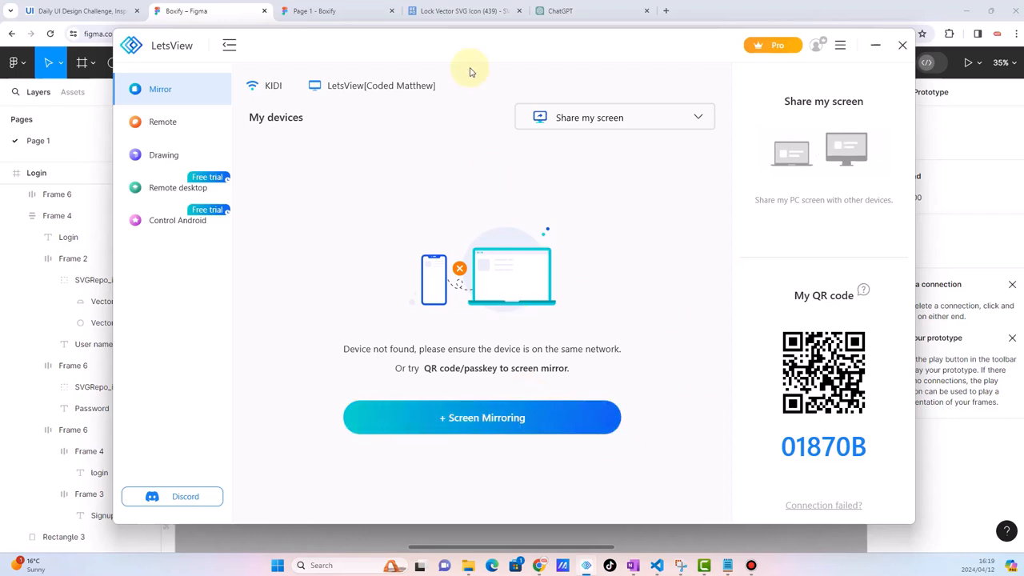
left_click_drag(469, 41, 463, 95)
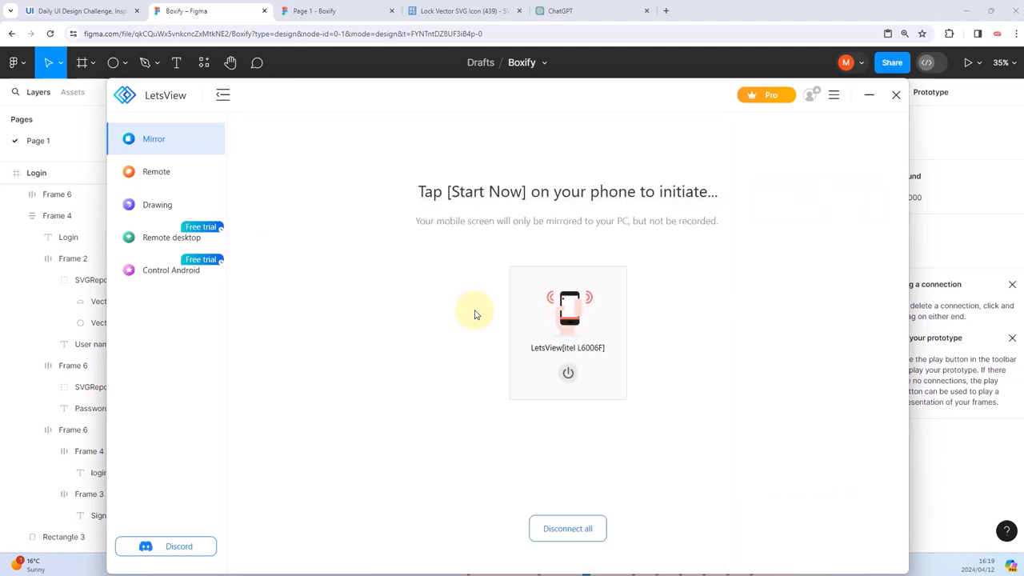
left_click(427, 183)
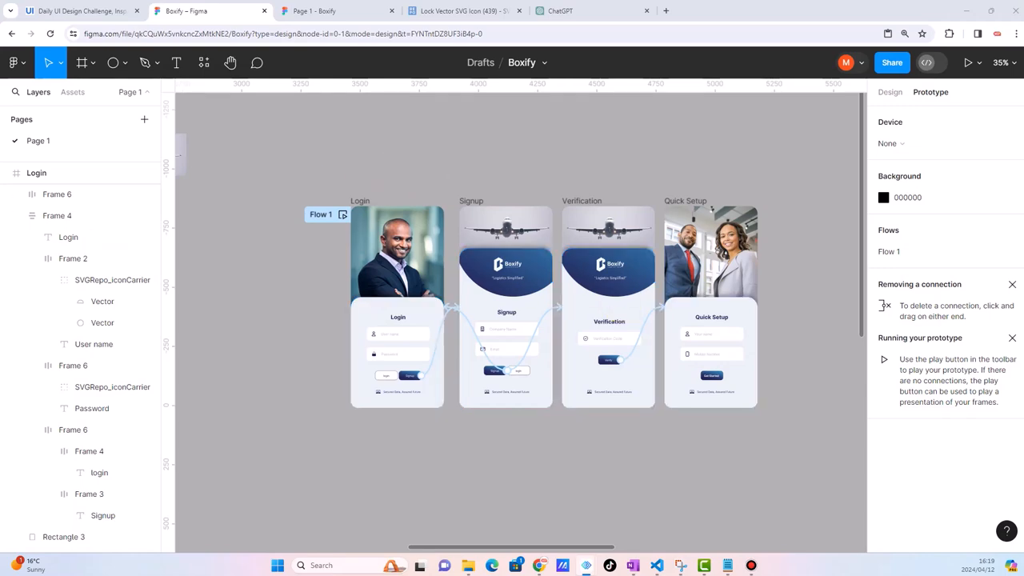
Place the mirrored phone window beside the Boxify frames and collapse its side toolbar
left_click_drag(2, 76, 495, 114)
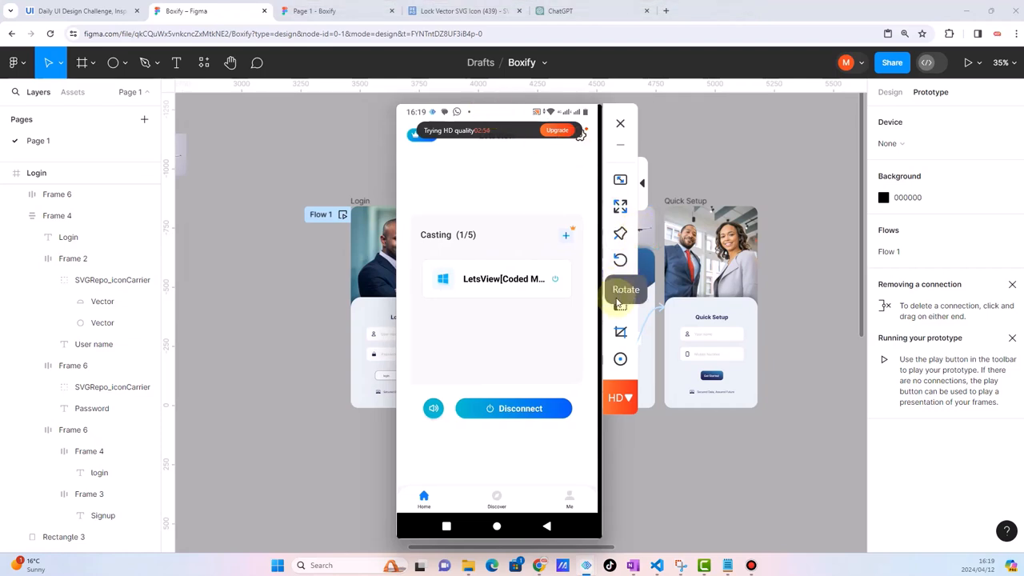
left_click(619, 307)
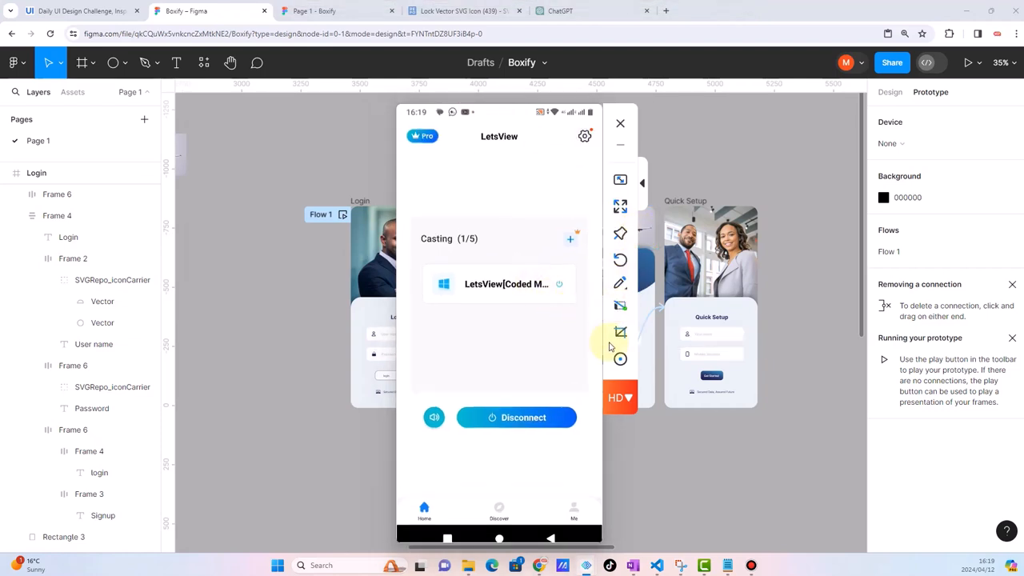
left_click_drag(507, 110, 711, 113)
scroll(549, 183, "right", 5)
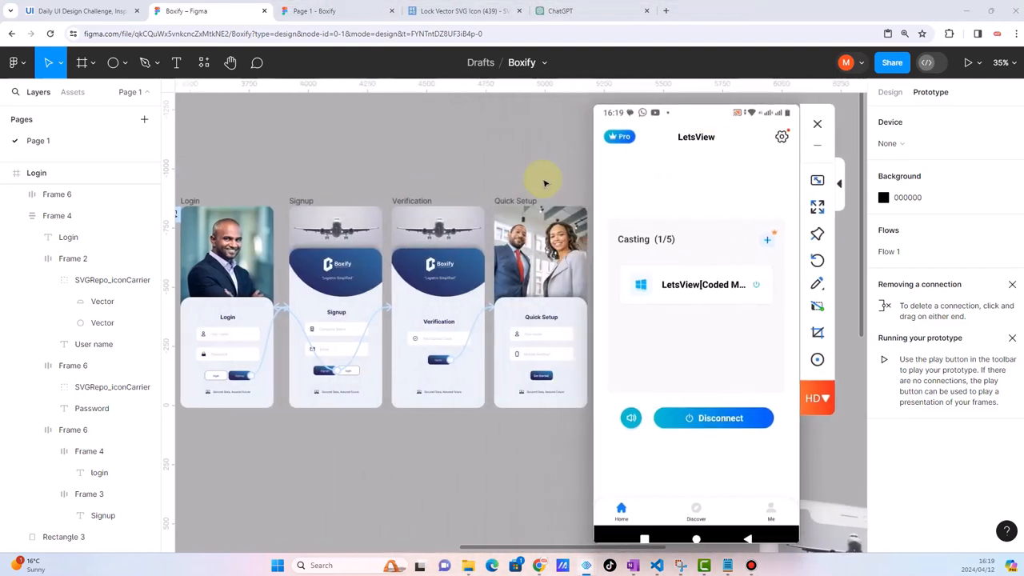
left_click_drag(707, 114, 717, 85)
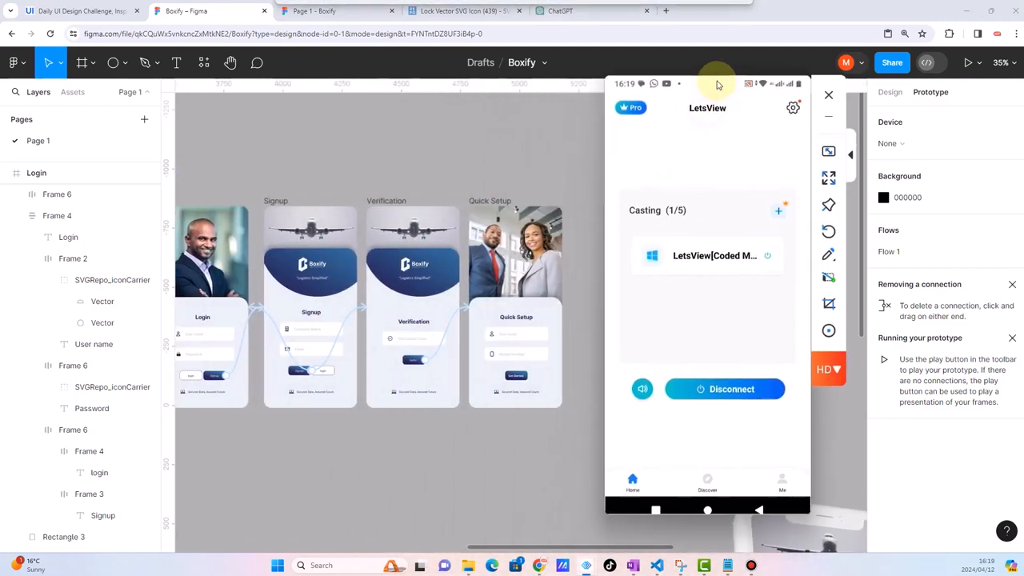
left_click(853, 154)
left_click_drag(714, 88, 719, 84)
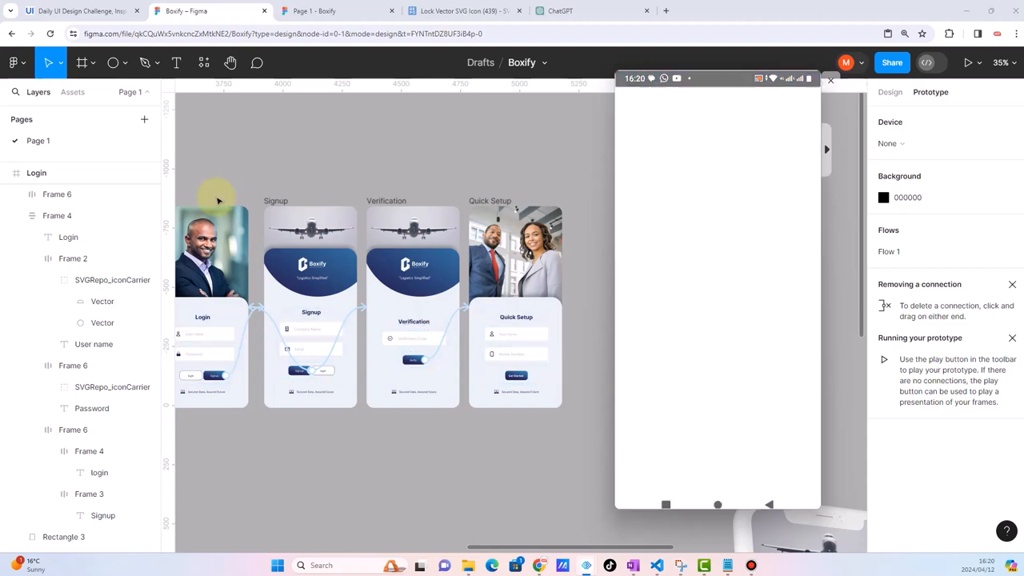
scroll(244, 176, "left", 3)
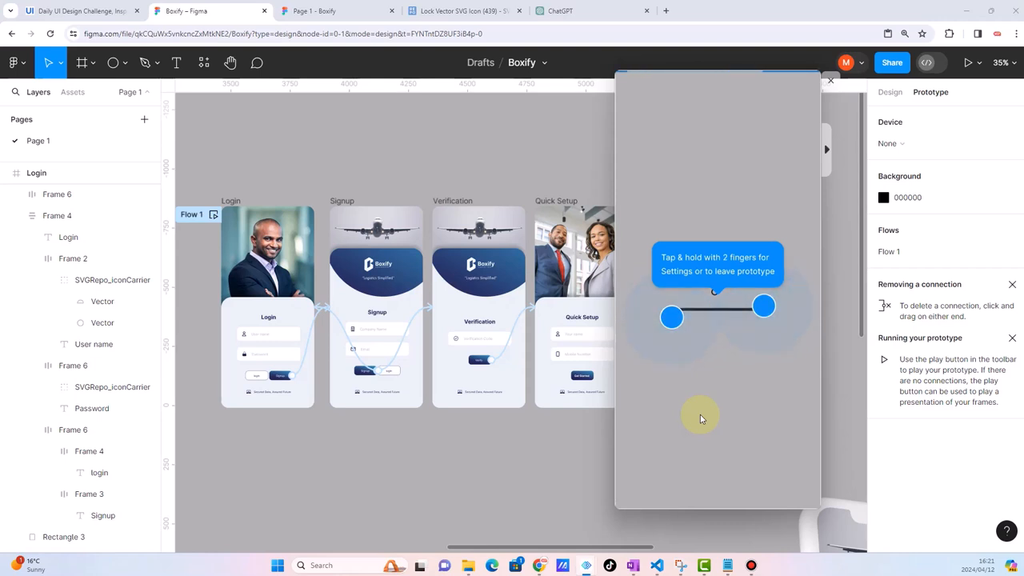
Switch to the ChatGPT page and load YouTube in its place
left_click(605, 11)
left_click(396, 36)
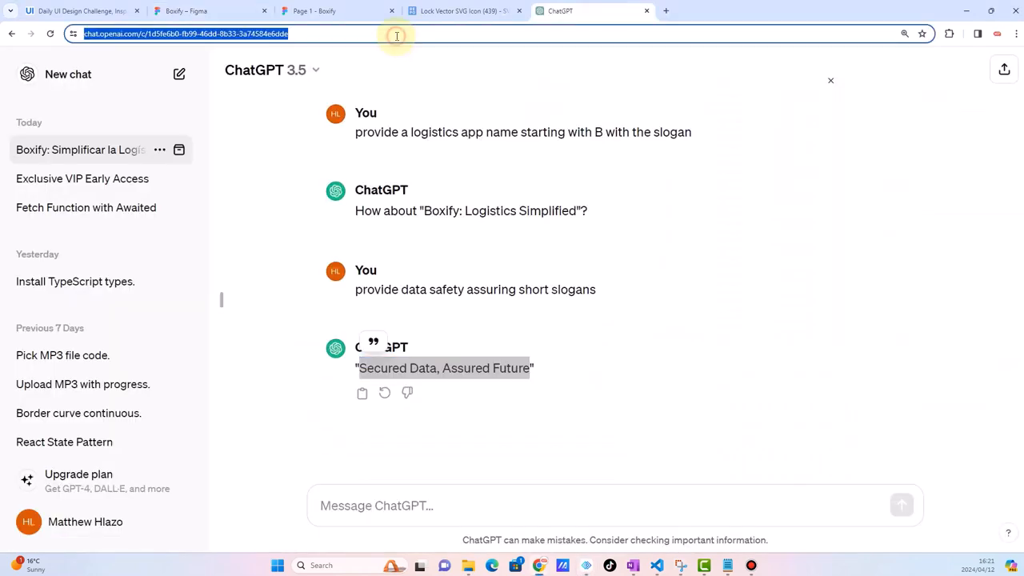
type("youtube")
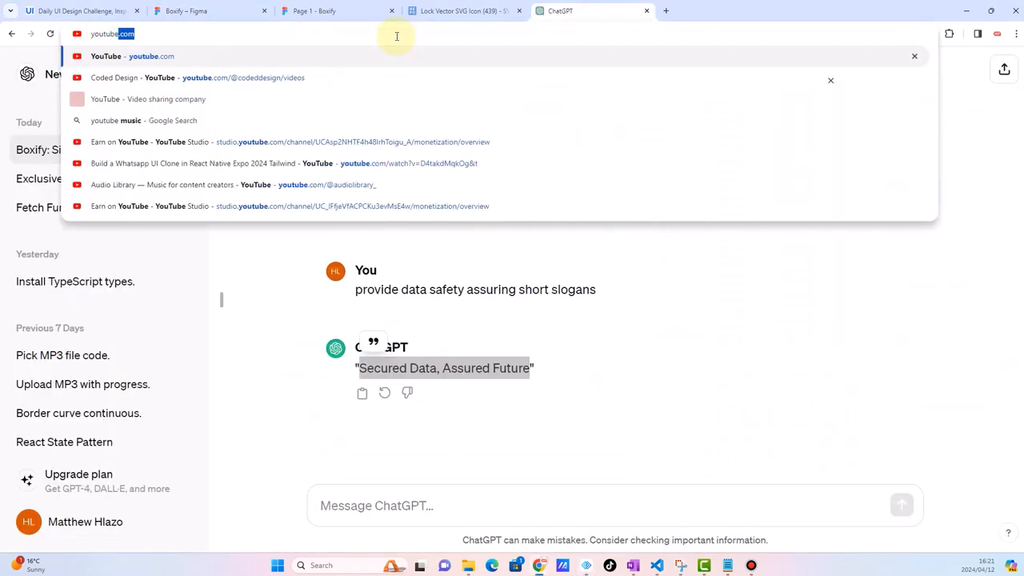
key("Return")
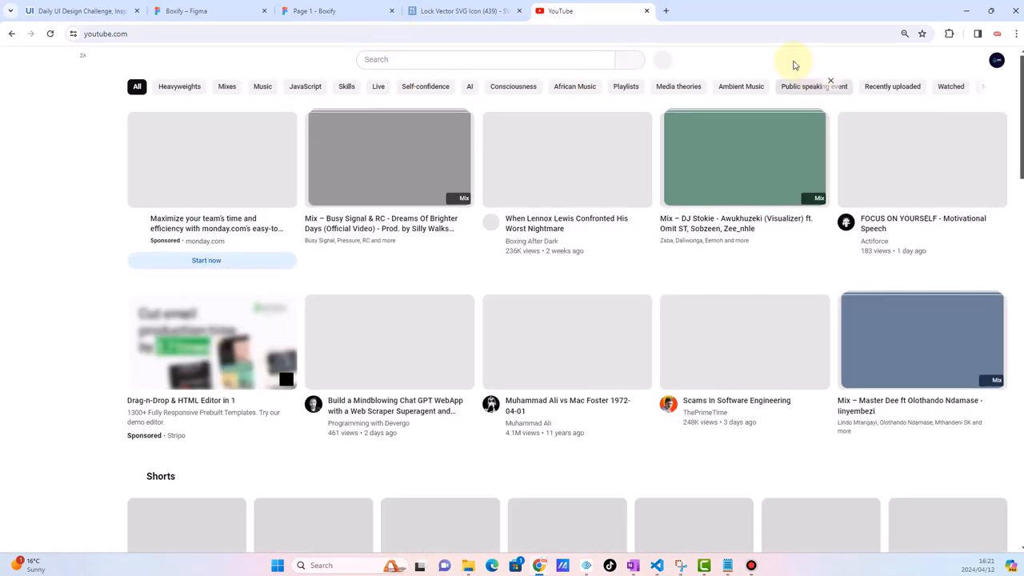
Open the signed-in Coded Design channel and browse its list of videos
left_click(997, 61)
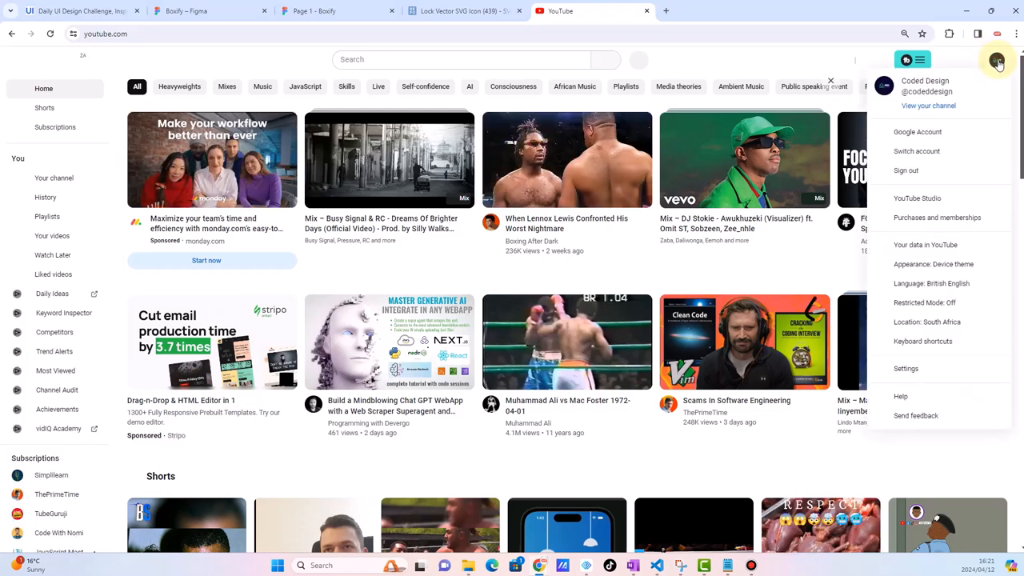
left_click(916, 108)
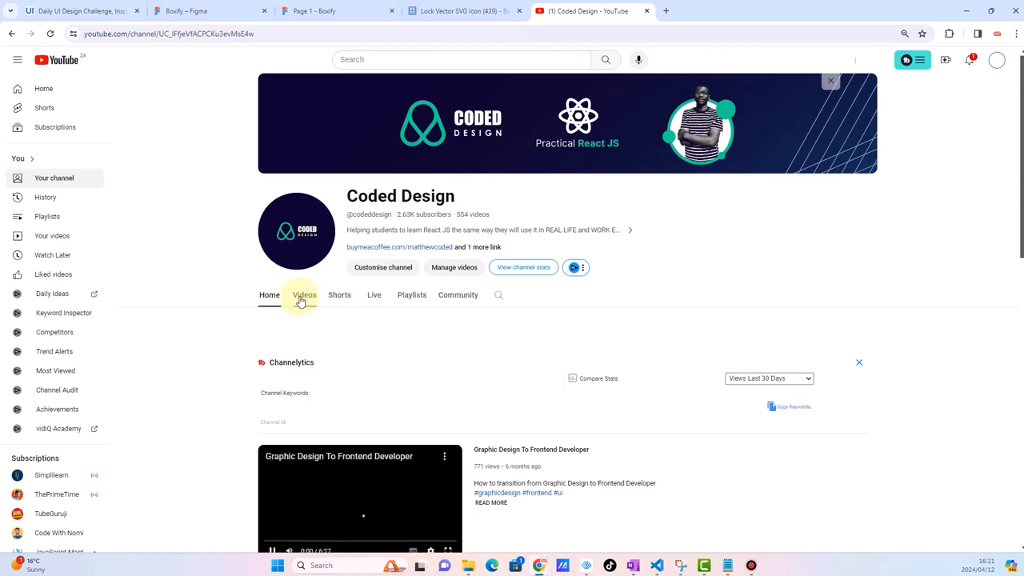
left_click(302, 296)
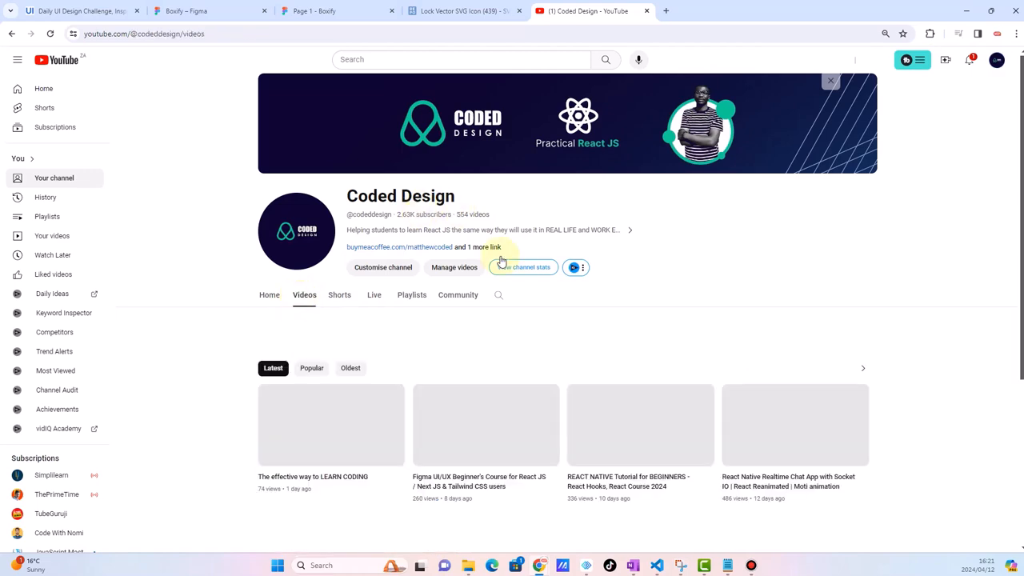
scroll(661, 323, "down", 2)
scroll(661, 322, "down", 3)
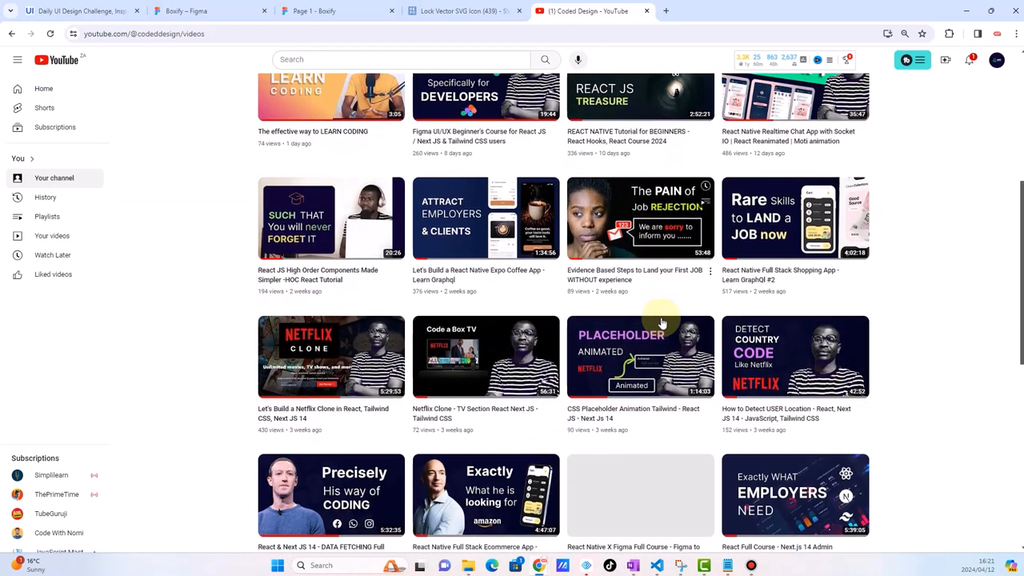
Look through the channel's uploaded videos, from the latest uploads down to the older React Native and Figma tutorials
scroll(661, 322, "up", 3)
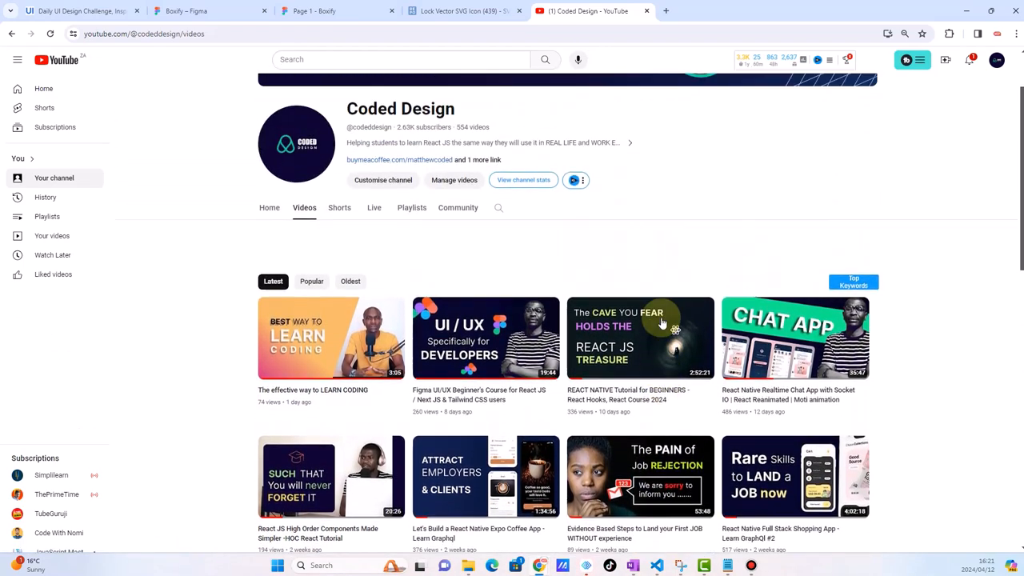
scroll(662, 321, "up", 1)
scroll(698, 313, "down", 2)
scroll(697, 313, "down", 3)
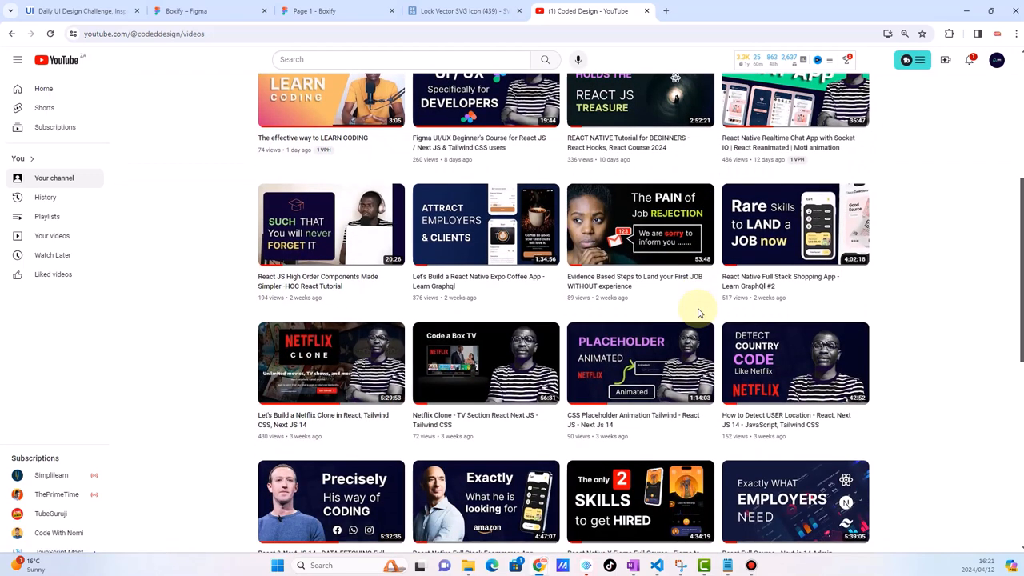
scroll(698, 313, "down", 5)
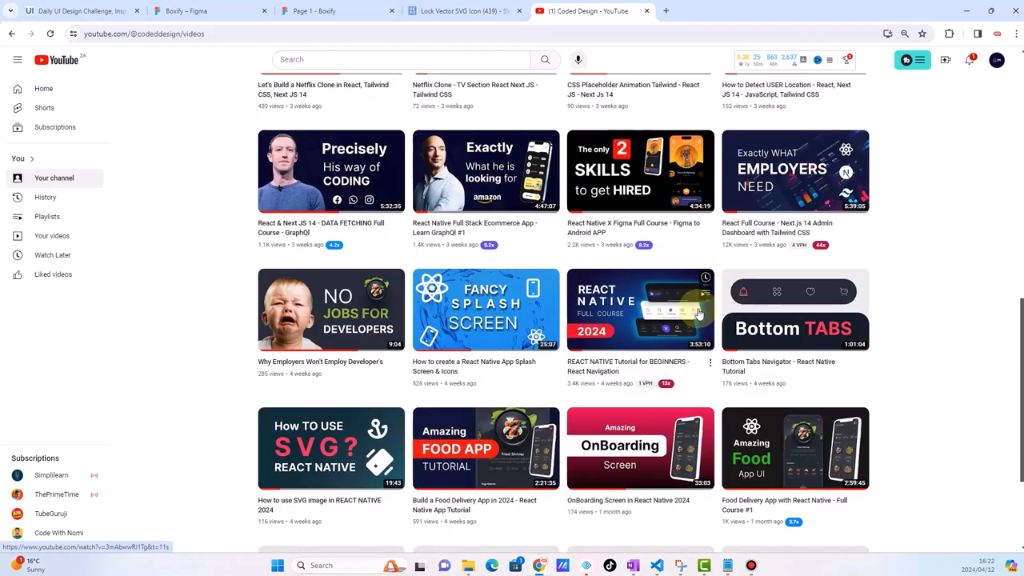
scroll(698, 313, "down", 3)
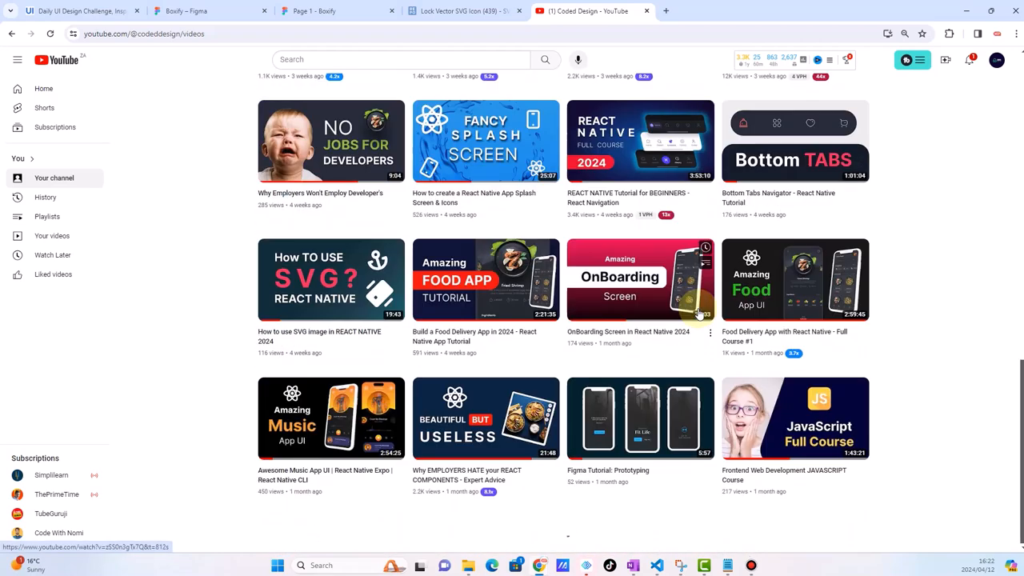
scroll(697, 313, "up", 8)
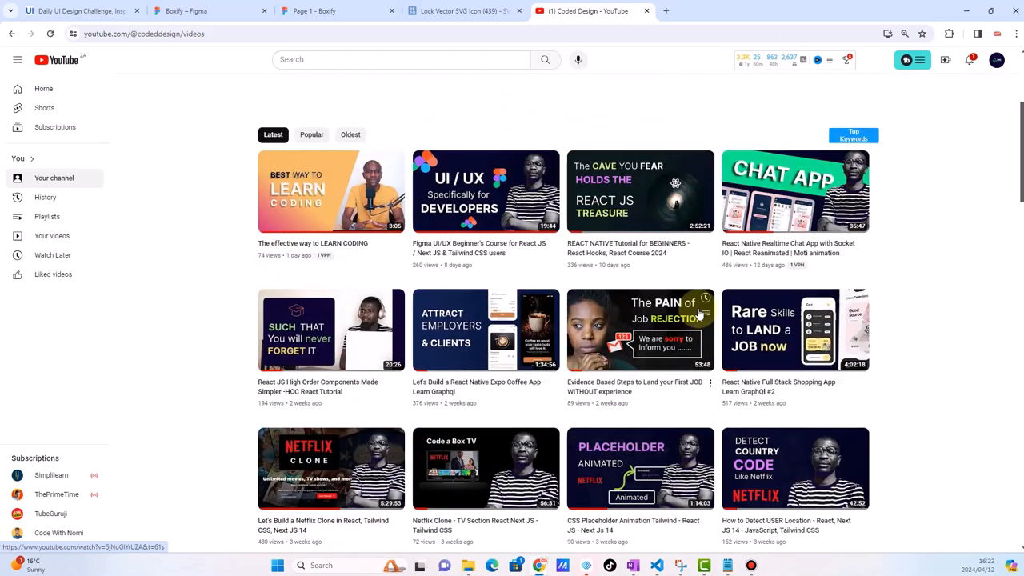
scroll(697, 313, "up", 4)
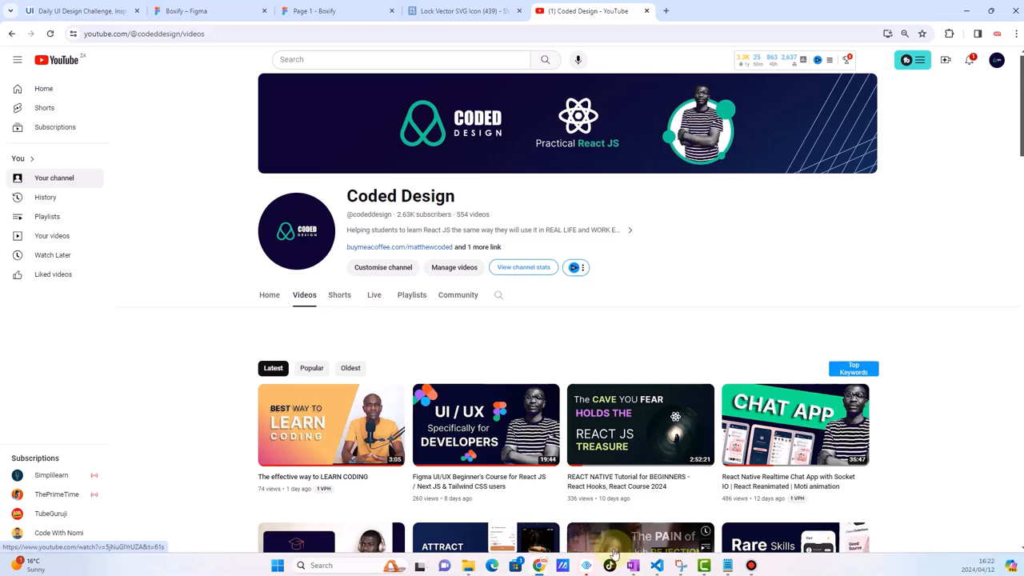
Switch to LetsView, mirror the phone again, remove the black edge from its window and place it over the channel page's banner and video list
left_click(587, 566)
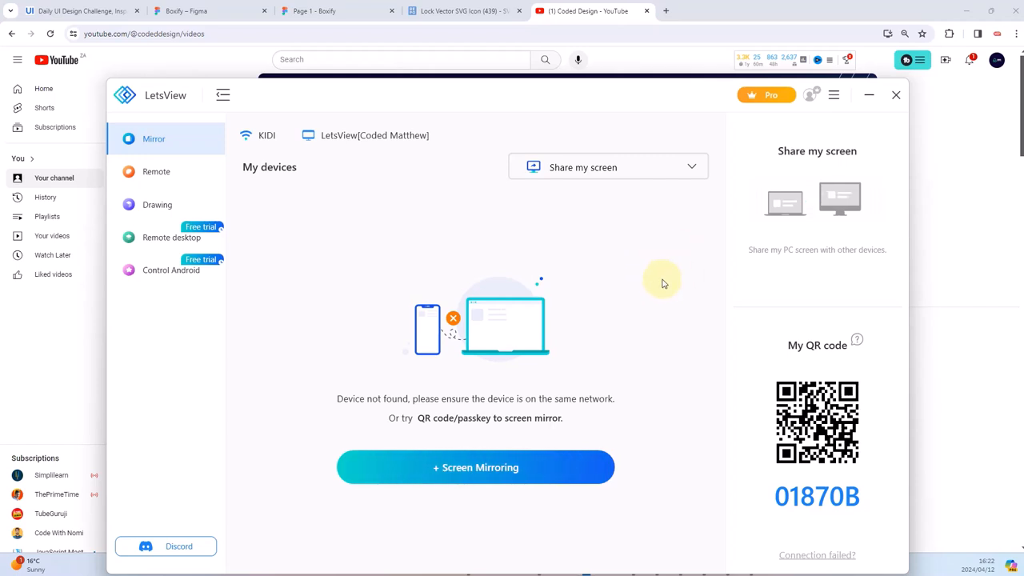
left_click_drag(525, 94, 567, 77)
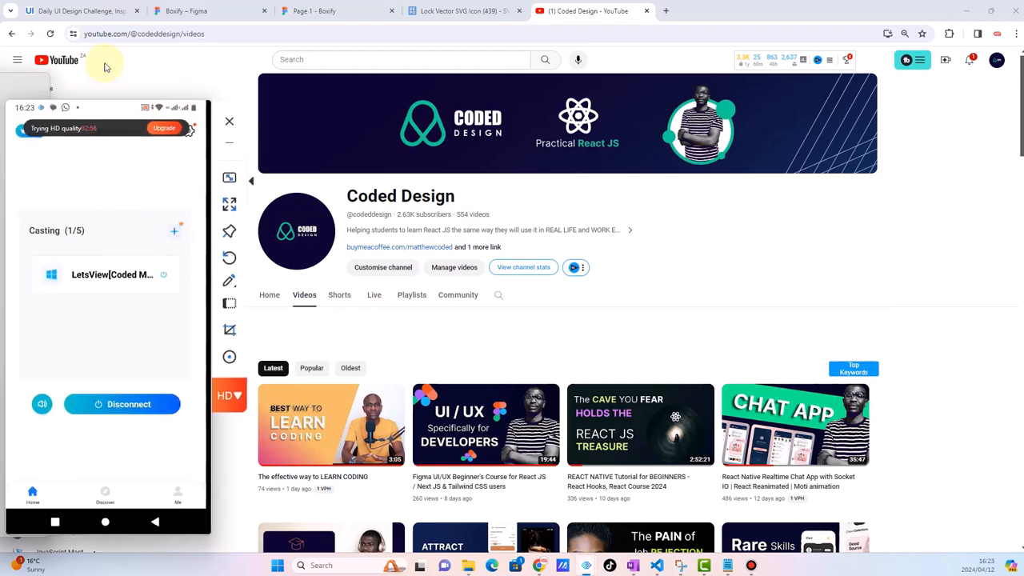
left_click_drag(105, 112, 525, 122)
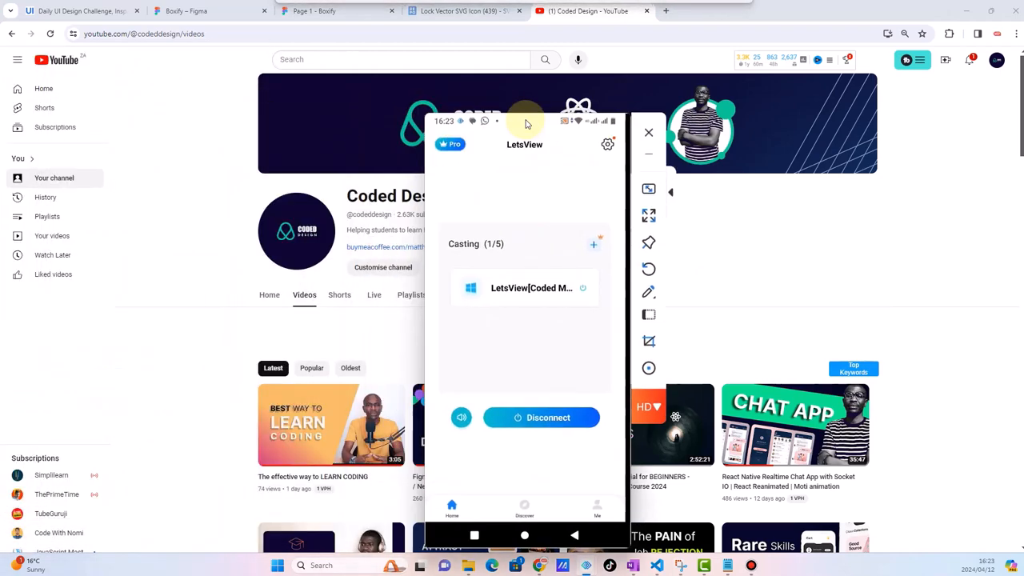
left_click(648, 313)
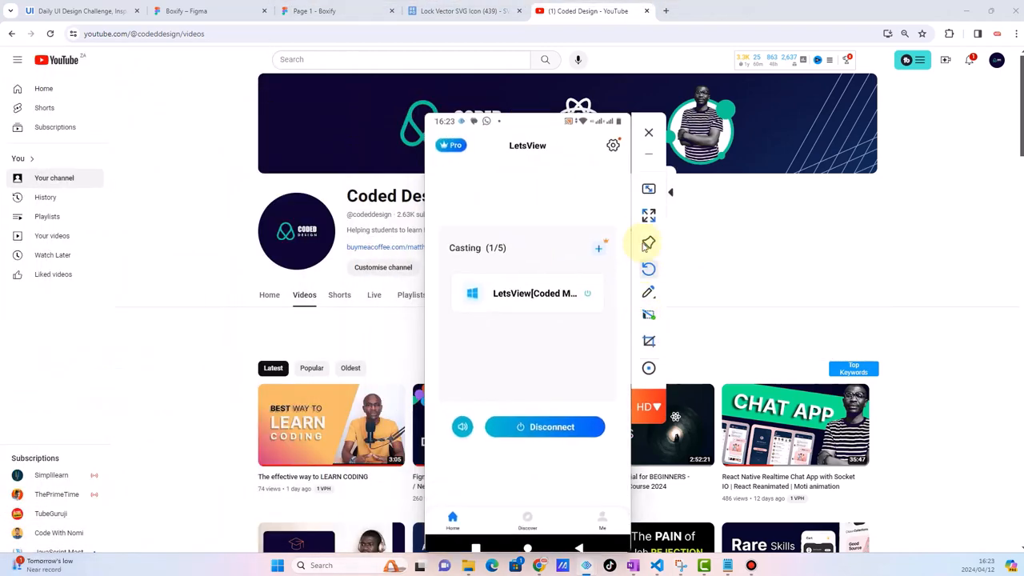
left_click_drag(549, 119, 766, 83)
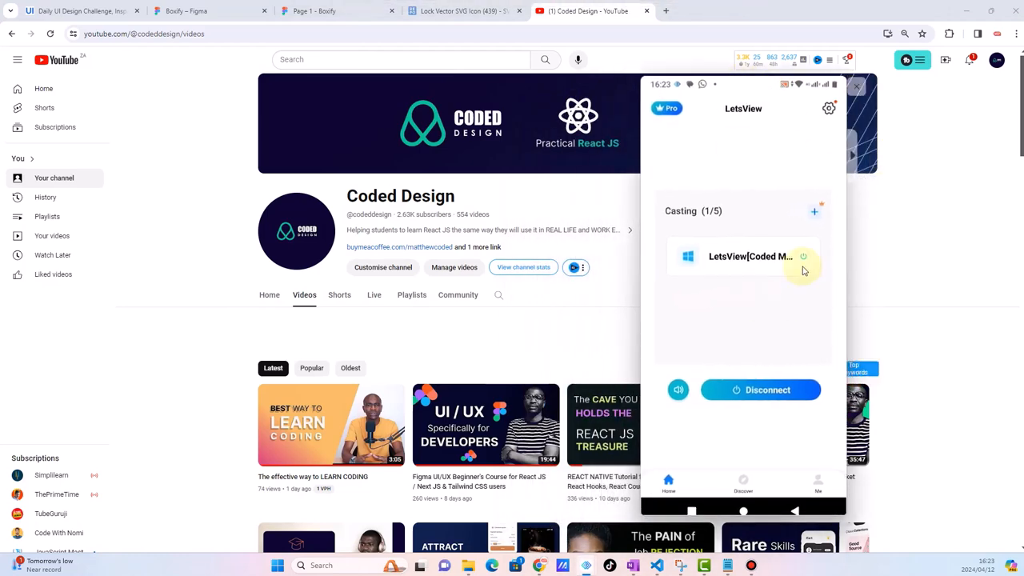
Bring the mirrored phone window to the front, minimise the browser and code editor, and centre the phone window on the desktop
left_click(468, 13)
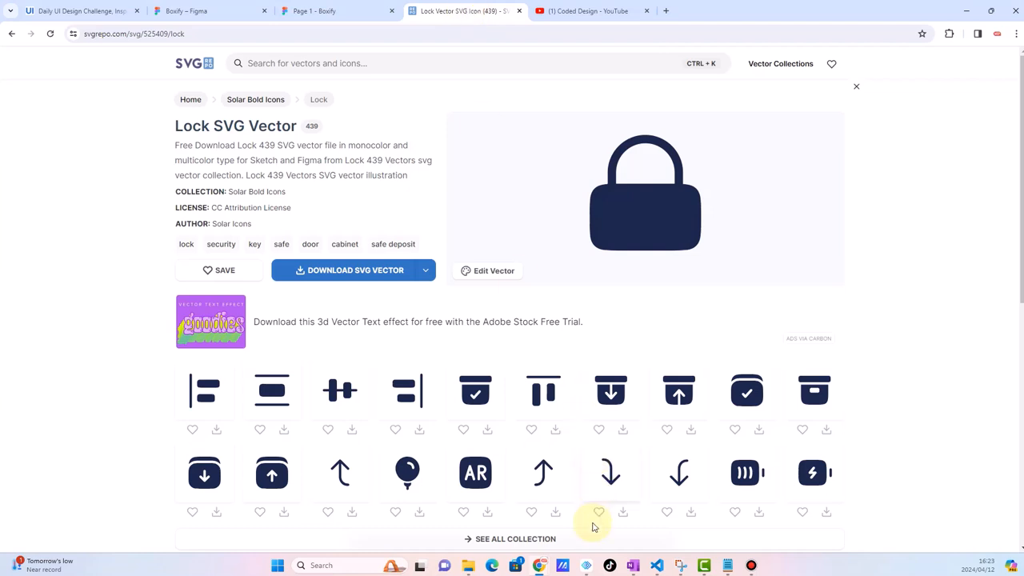
mouse_move(588, 566)
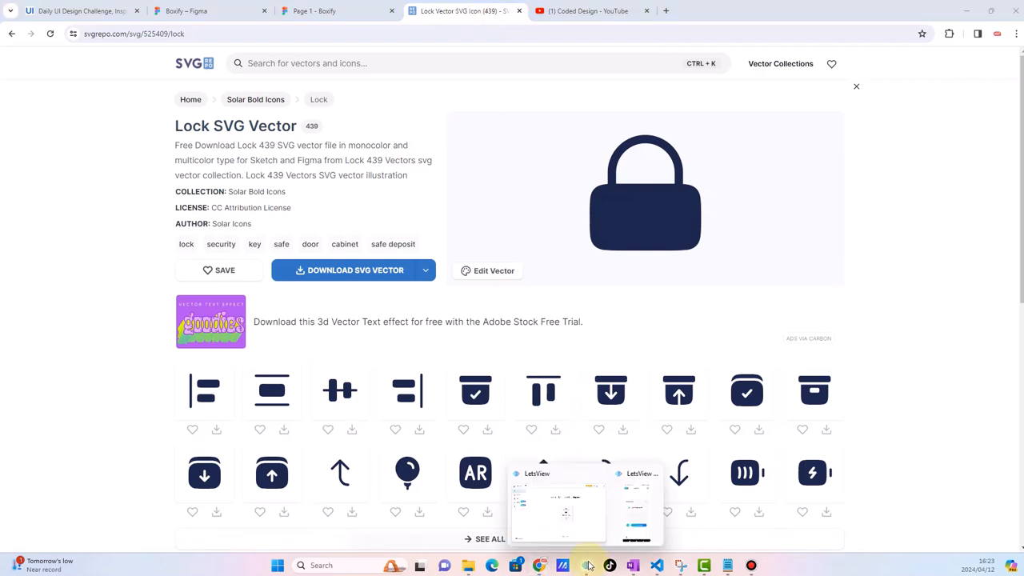
left_click(633, 502)
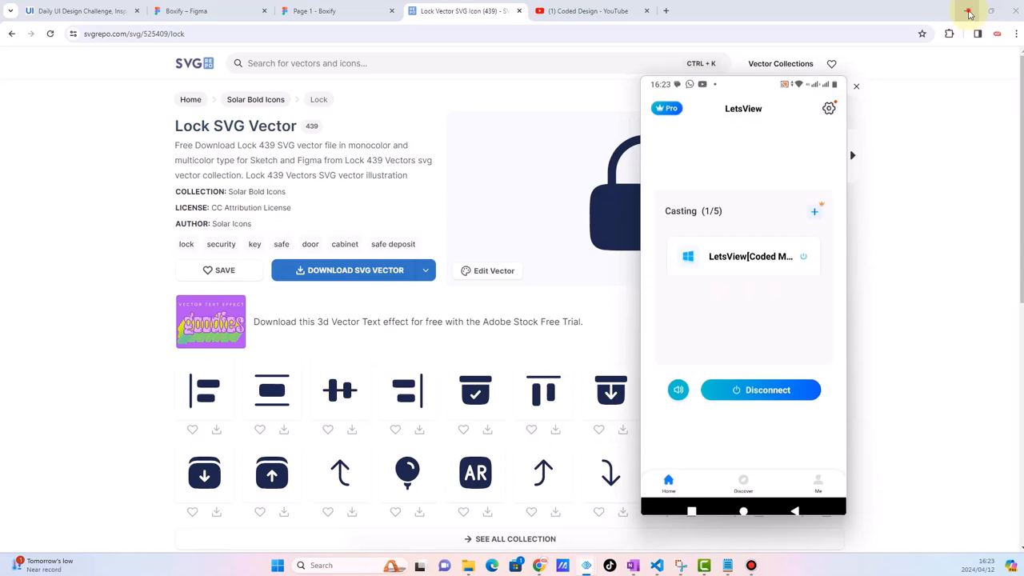
left_click(968, 14)
left_click(966, 13)
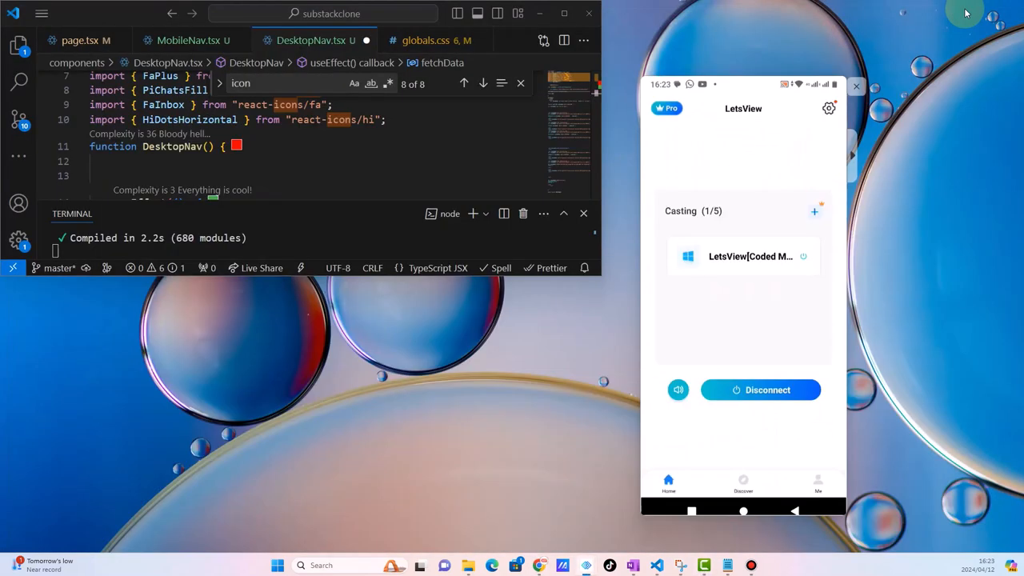
left_click(540, 13)
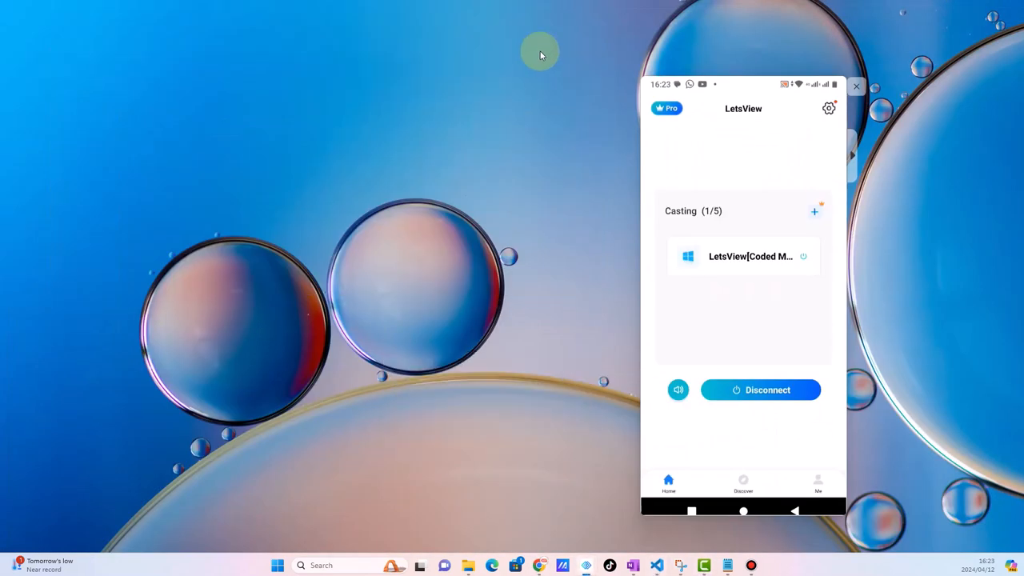
left_click_drag(754, 85, 498, 53)
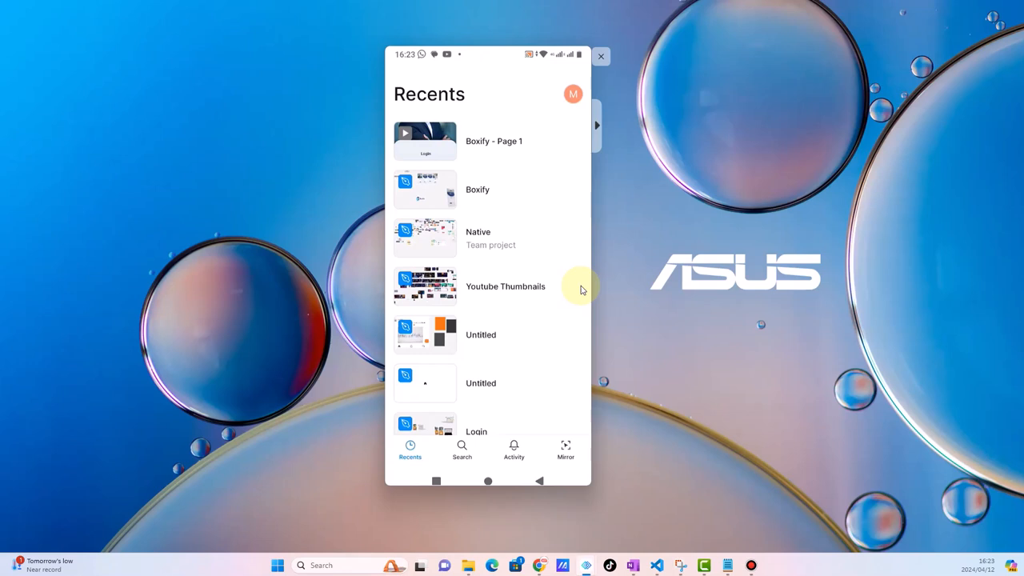
Minimise LetsView, return to the Boxify design file in Chrome and view its four linked frames
left_click(582, 290)
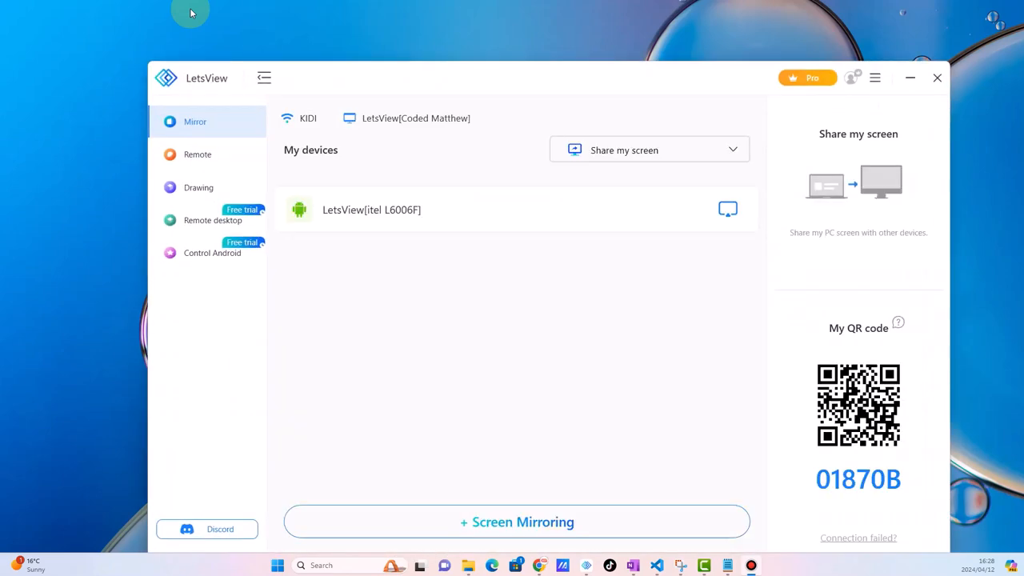
left_click(909, 78)
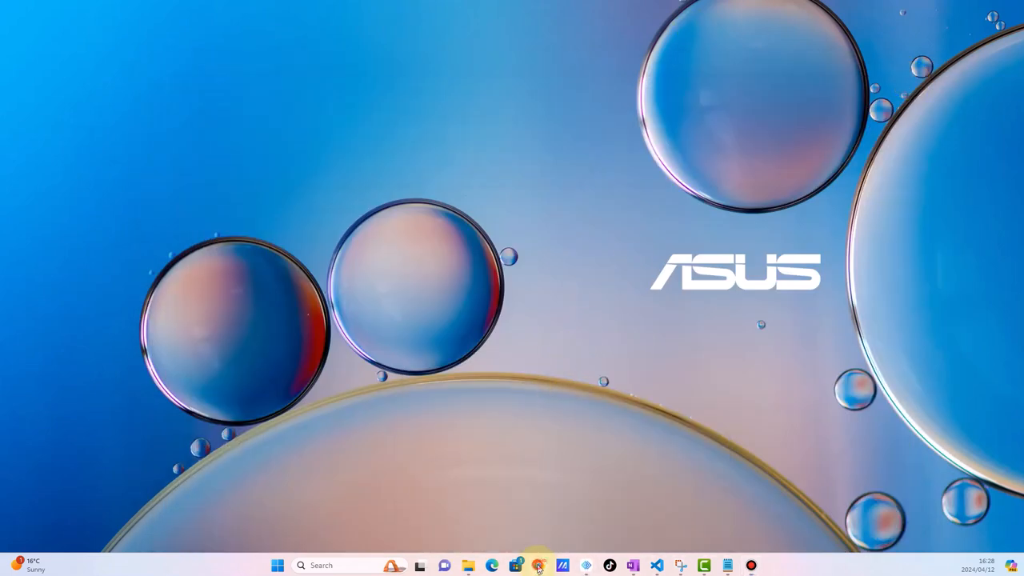
mouse_move(538, 567)
left_click(475, 508)
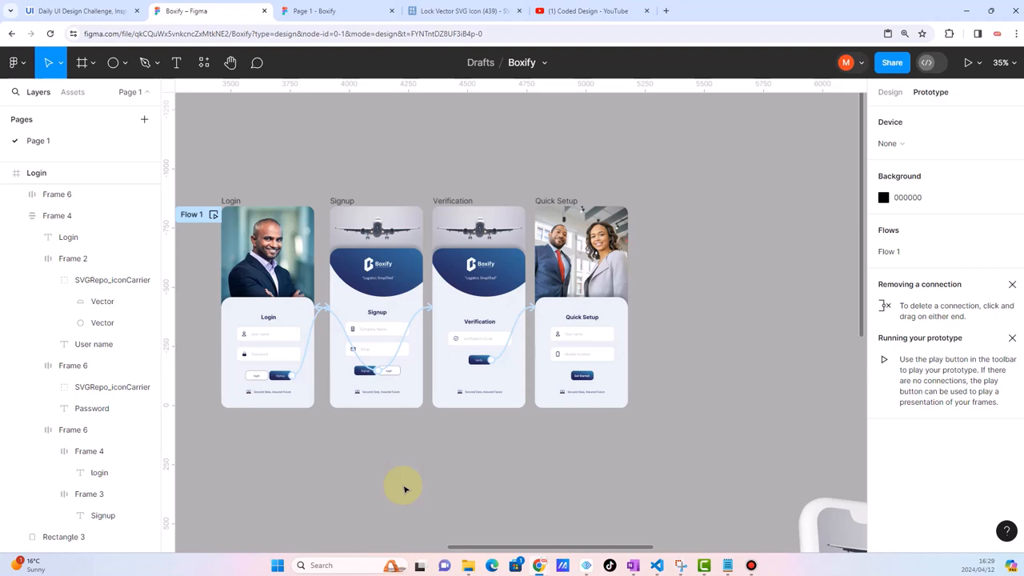
scroll(404, 487, "left", 4)
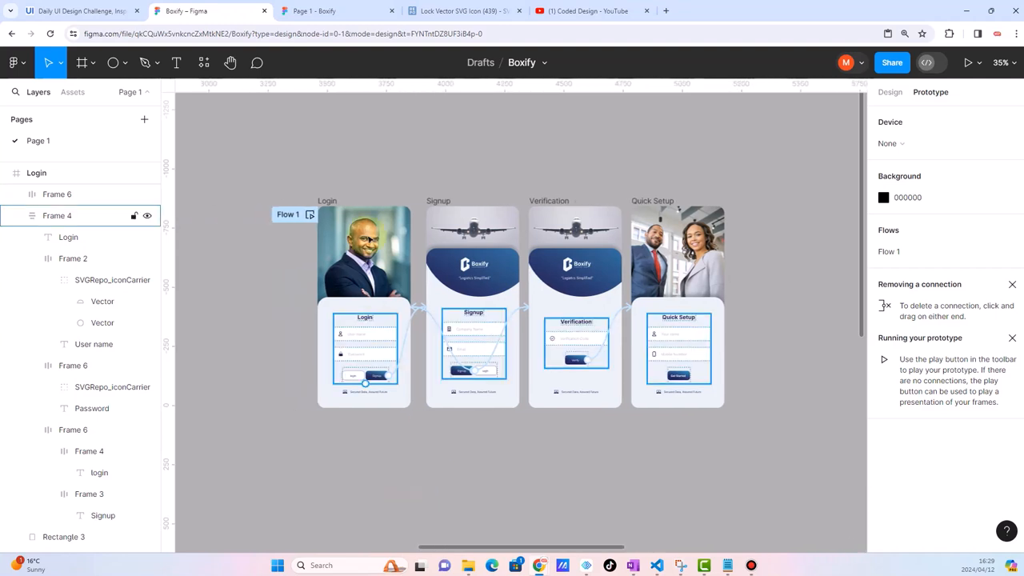